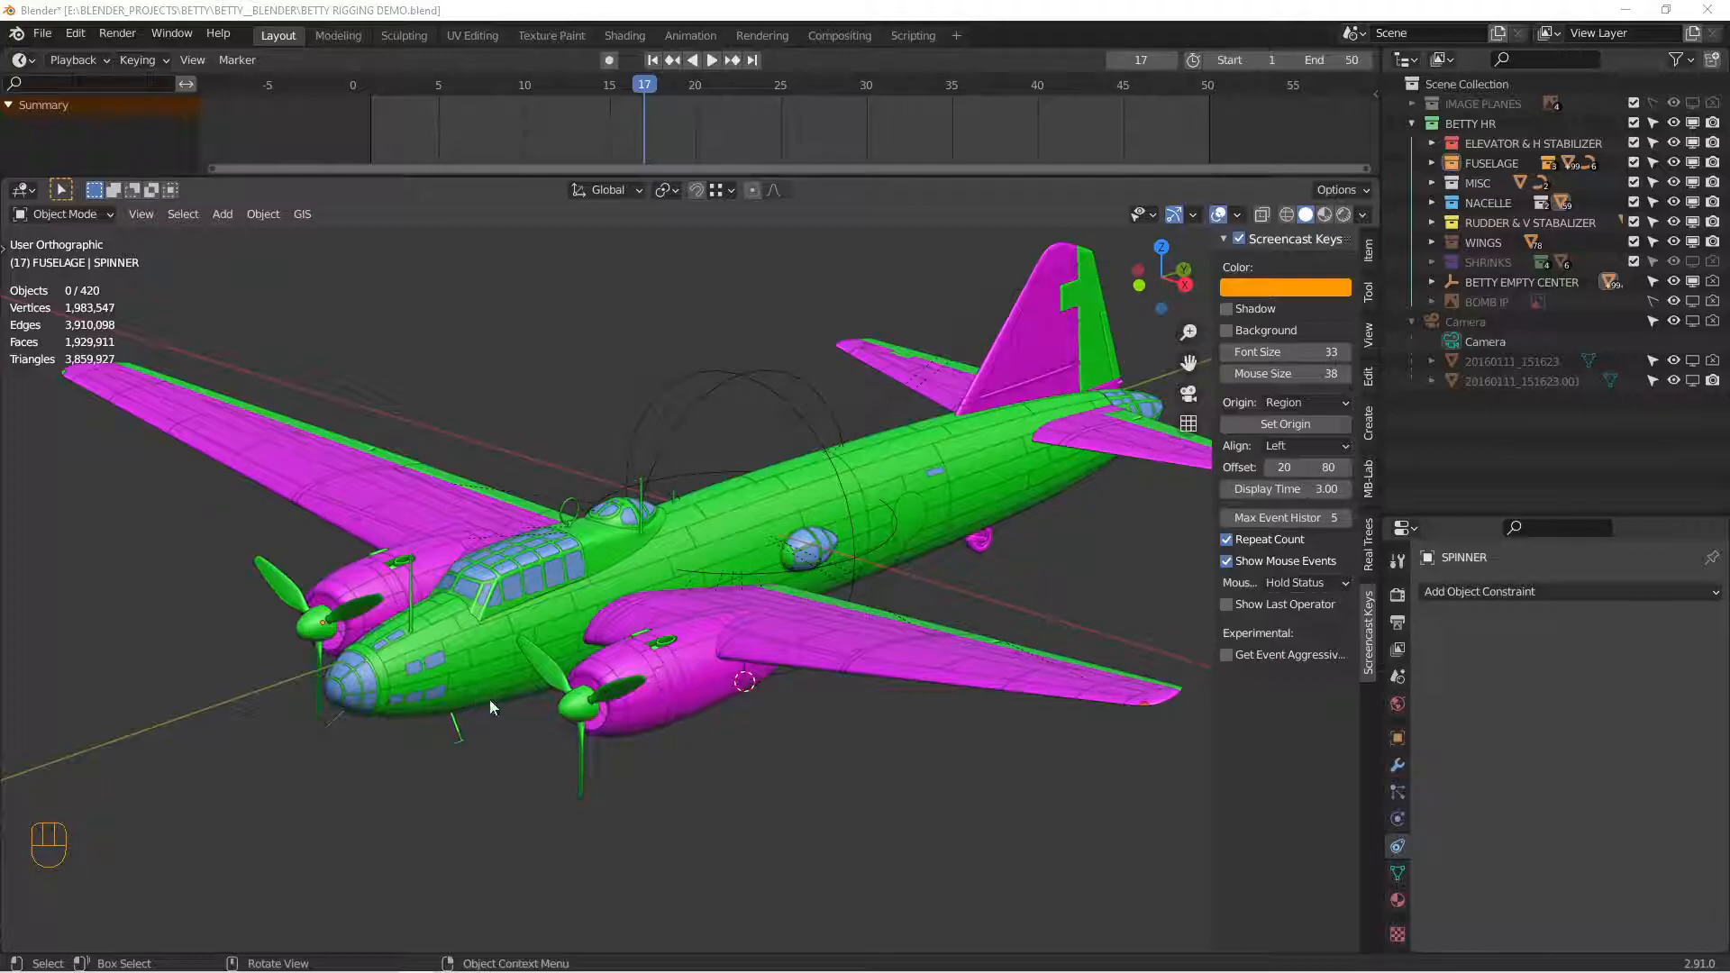
{"action": "middle_click_drag", "start_coordinate": [598, 700], "coordinate": [602, 615]}
{"action": "middle_click_drag", "start_coordinate": [728, 744], "coordinate": [609, 701], "text": "shift"}
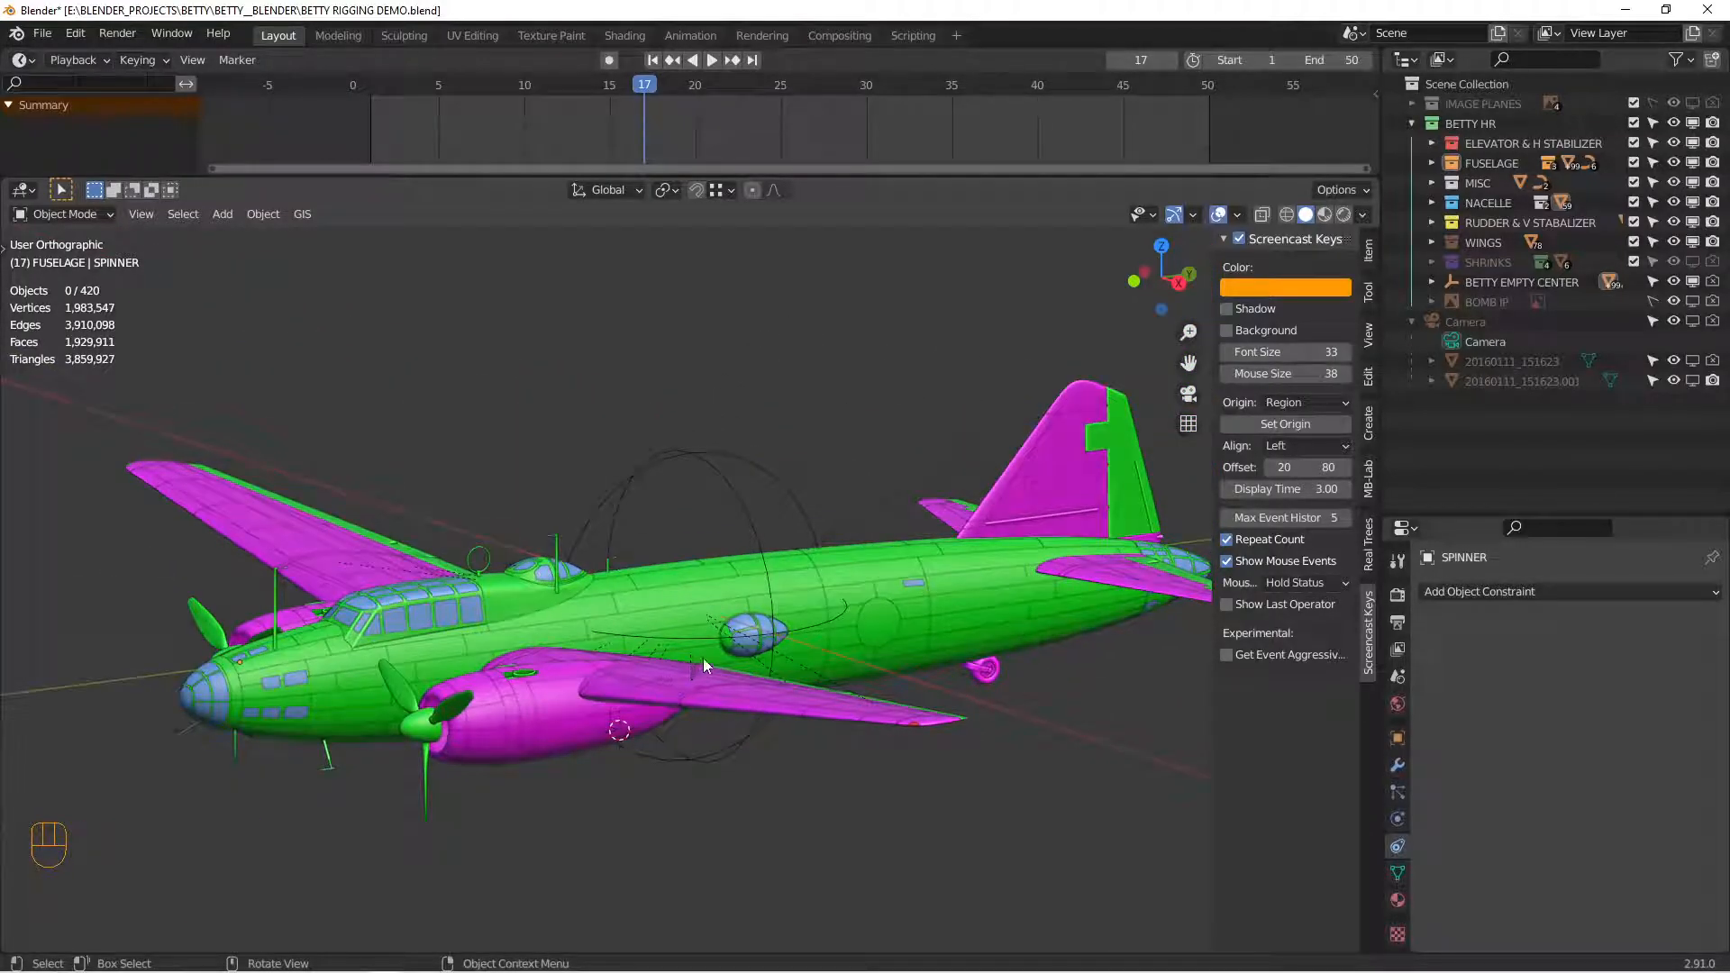
{"action": "middle_click_drag", "start_coordinate": [764, 656], "coordinate": [760, 663]}
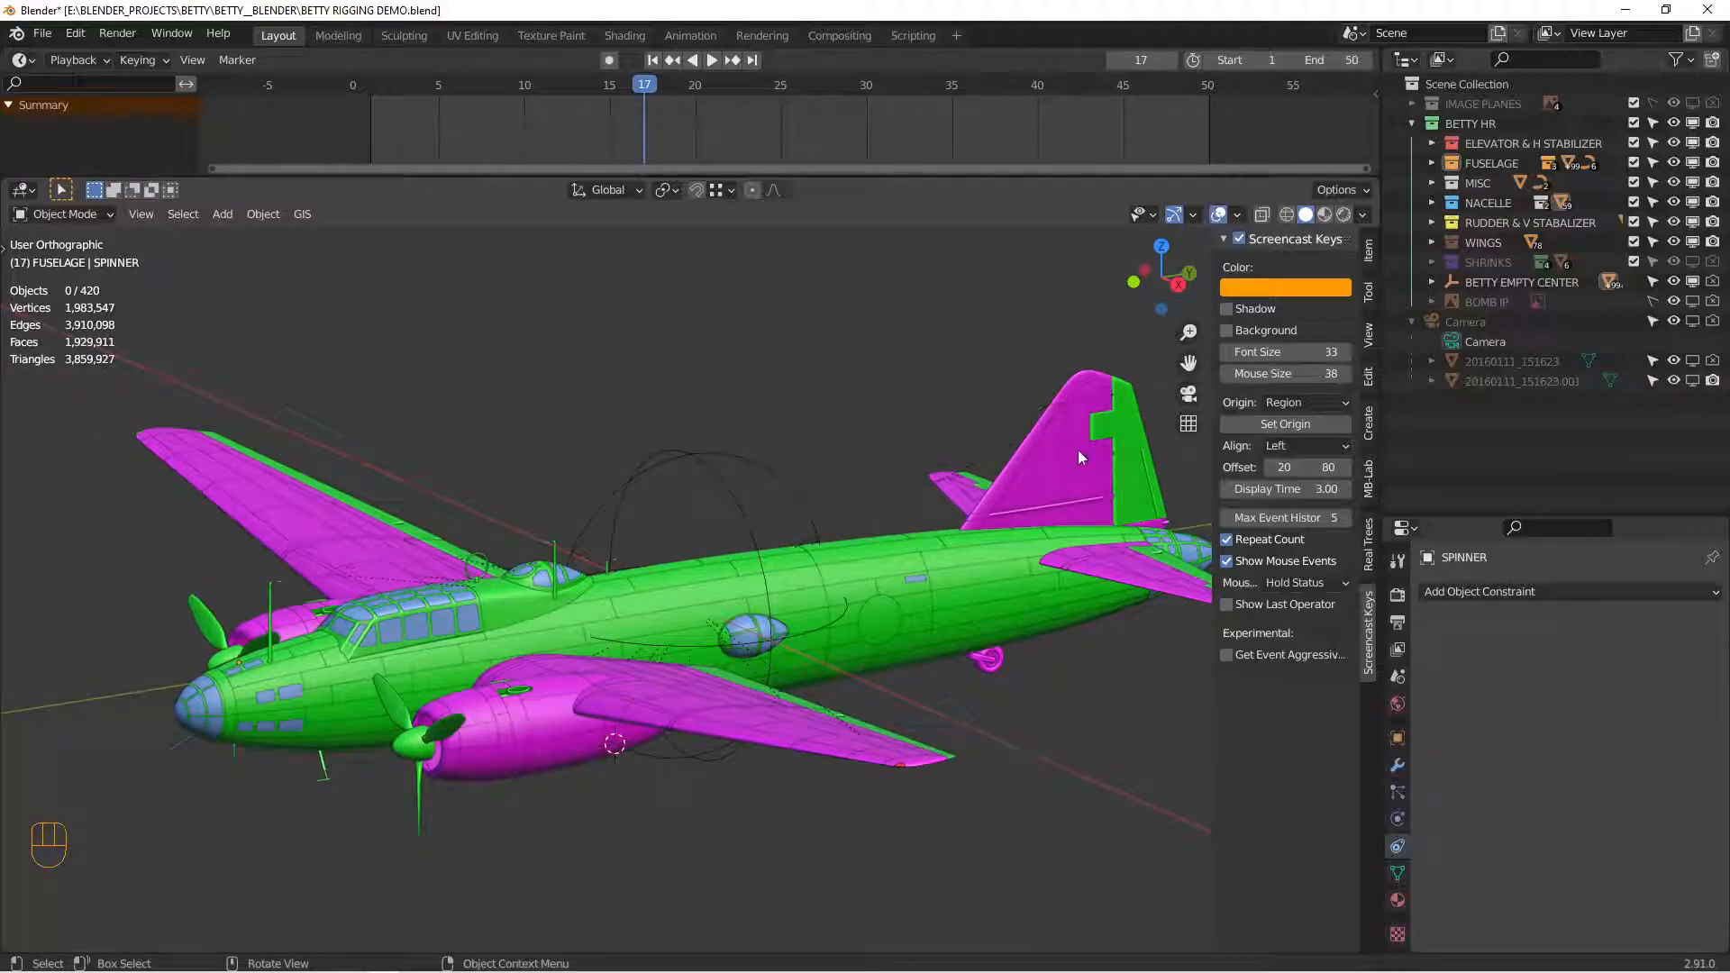
{"action": "middle_click_drag", "start_coordinate": [773, 759], "coordinate": [795, 666]}
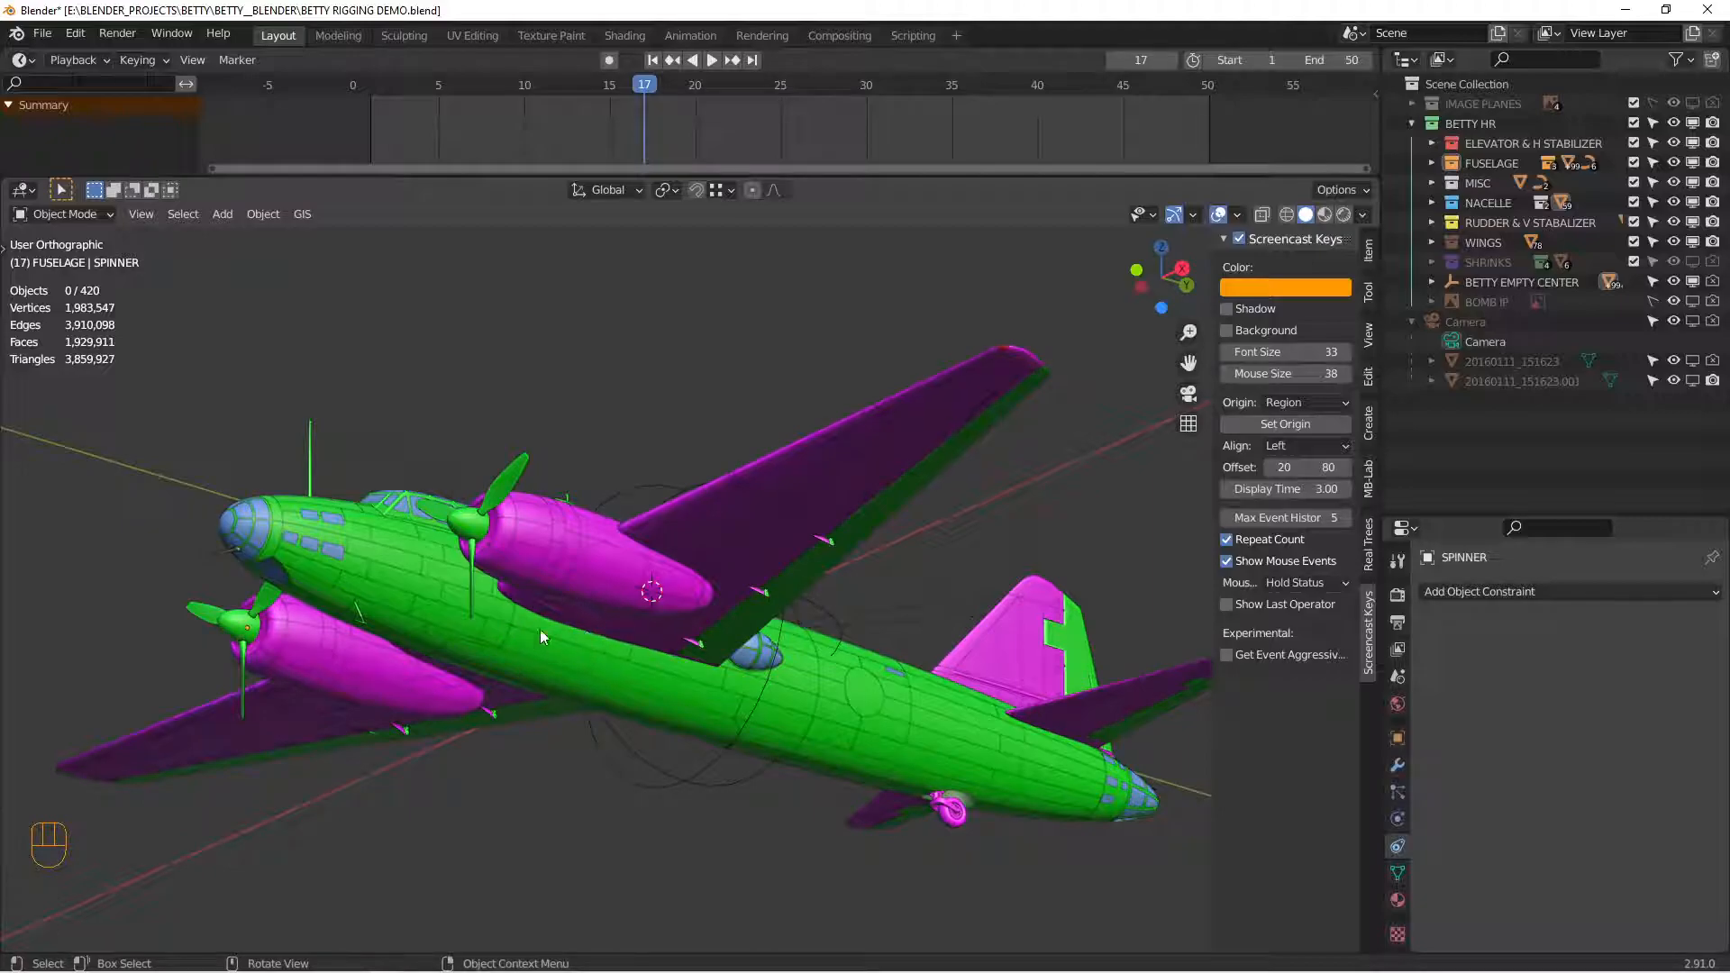
{"action": "middle_click_drag", "start_coordinate": [717, 664], "coordinate": [720, 753]}
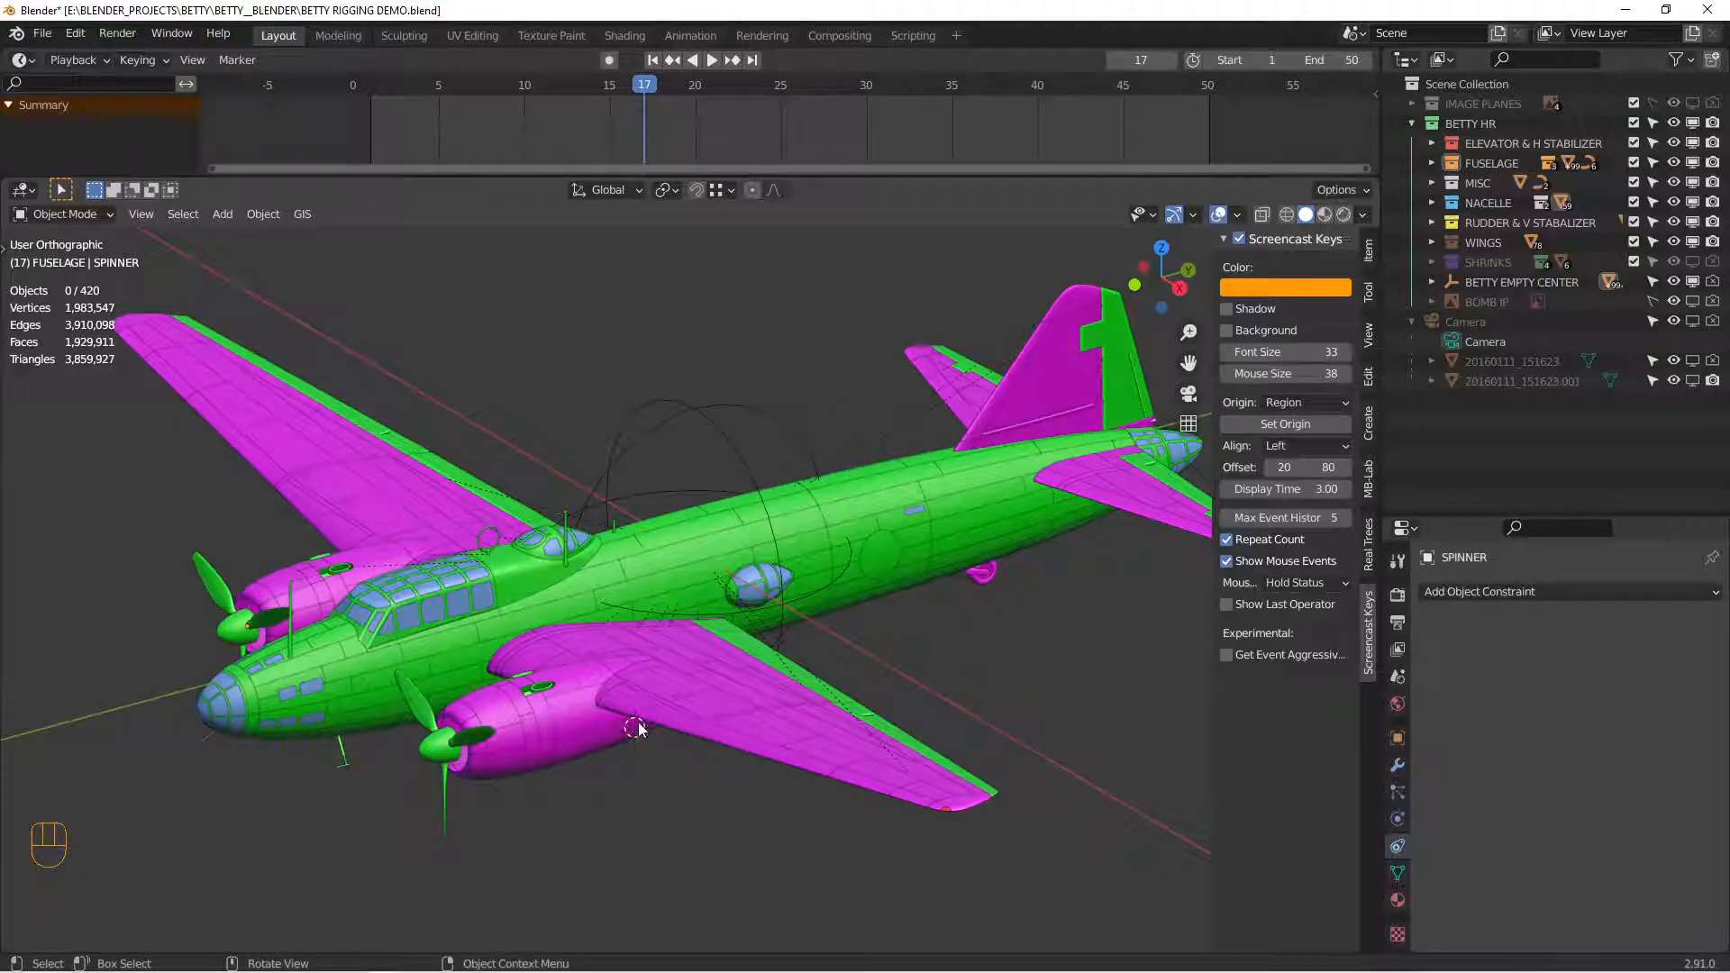
Step: Apply rotation and scale to the SPINNER.001 propeller and show its transform values
{"action": "middle_click_drag", "start_coordinate": [652, 718], "coordinate": [786, 680]}
{"action": "left_click", "coordinate": [786, 678]}
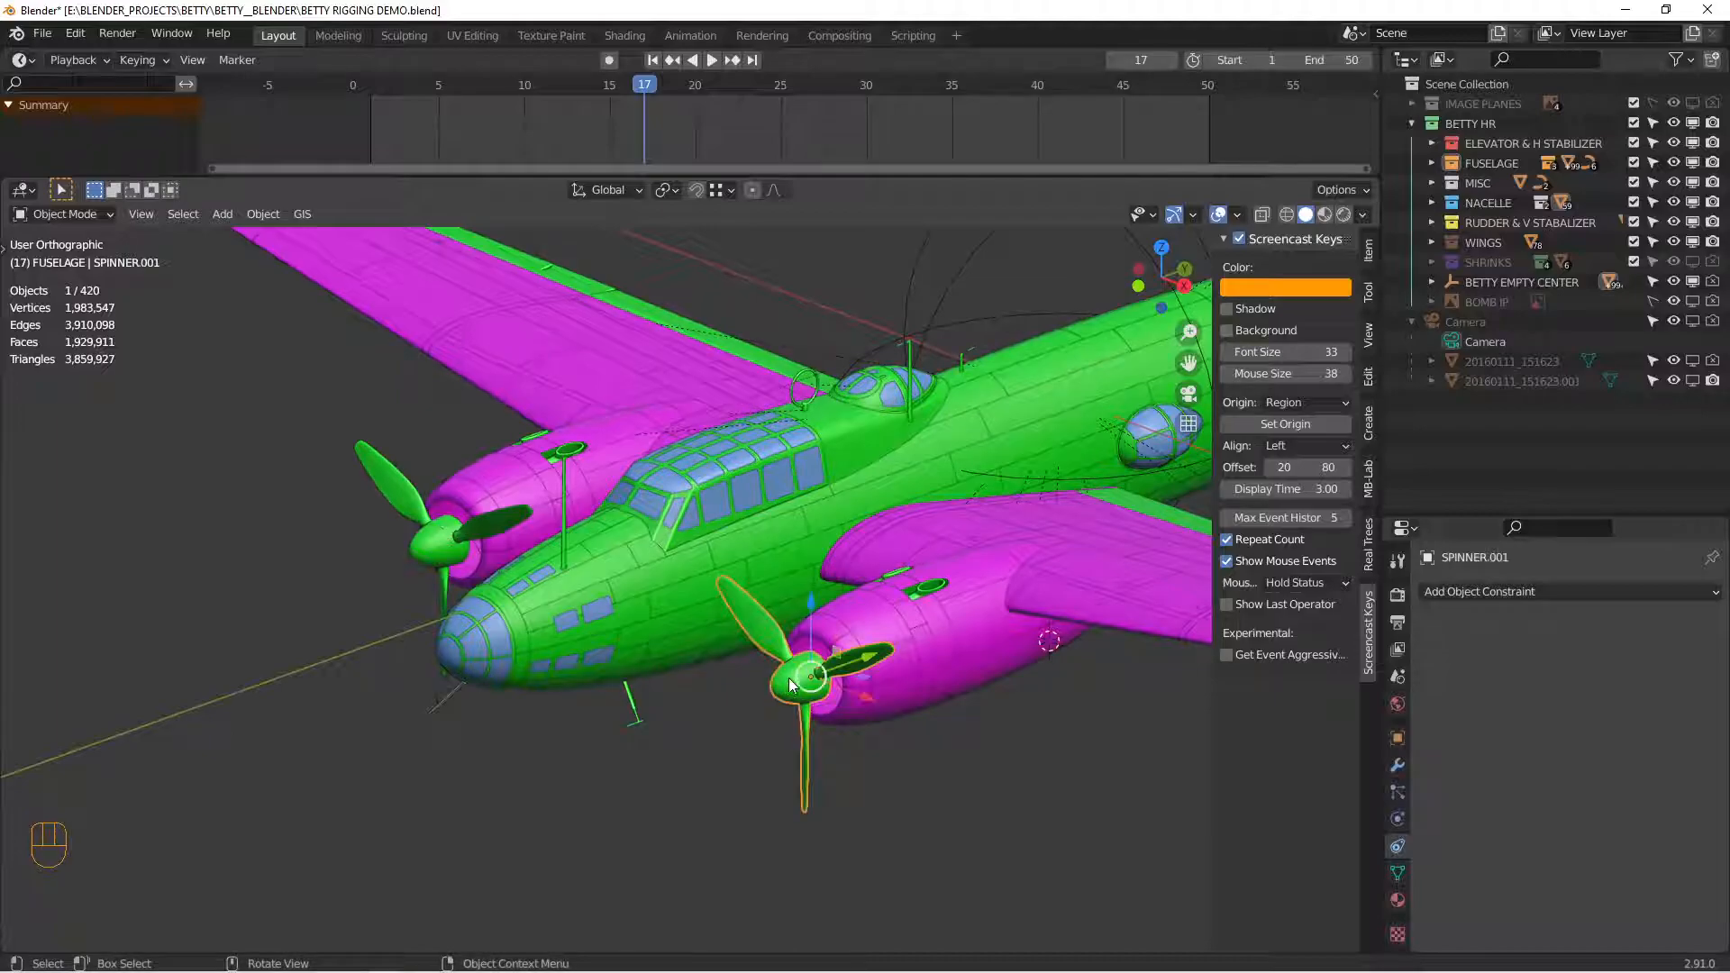
{"action": "middle_click_drag", "start_coordinate": [835, 587], "coordinate": [766, 614], "text": "shift"}
{"action": "scroll", "coordinate": [772, 631], "scroll_direction": "up", "scroll_amount": 2}
{"action": "middle_click_drag", "start_coordinate": [766, 615], "coordinate": [730, 685]}
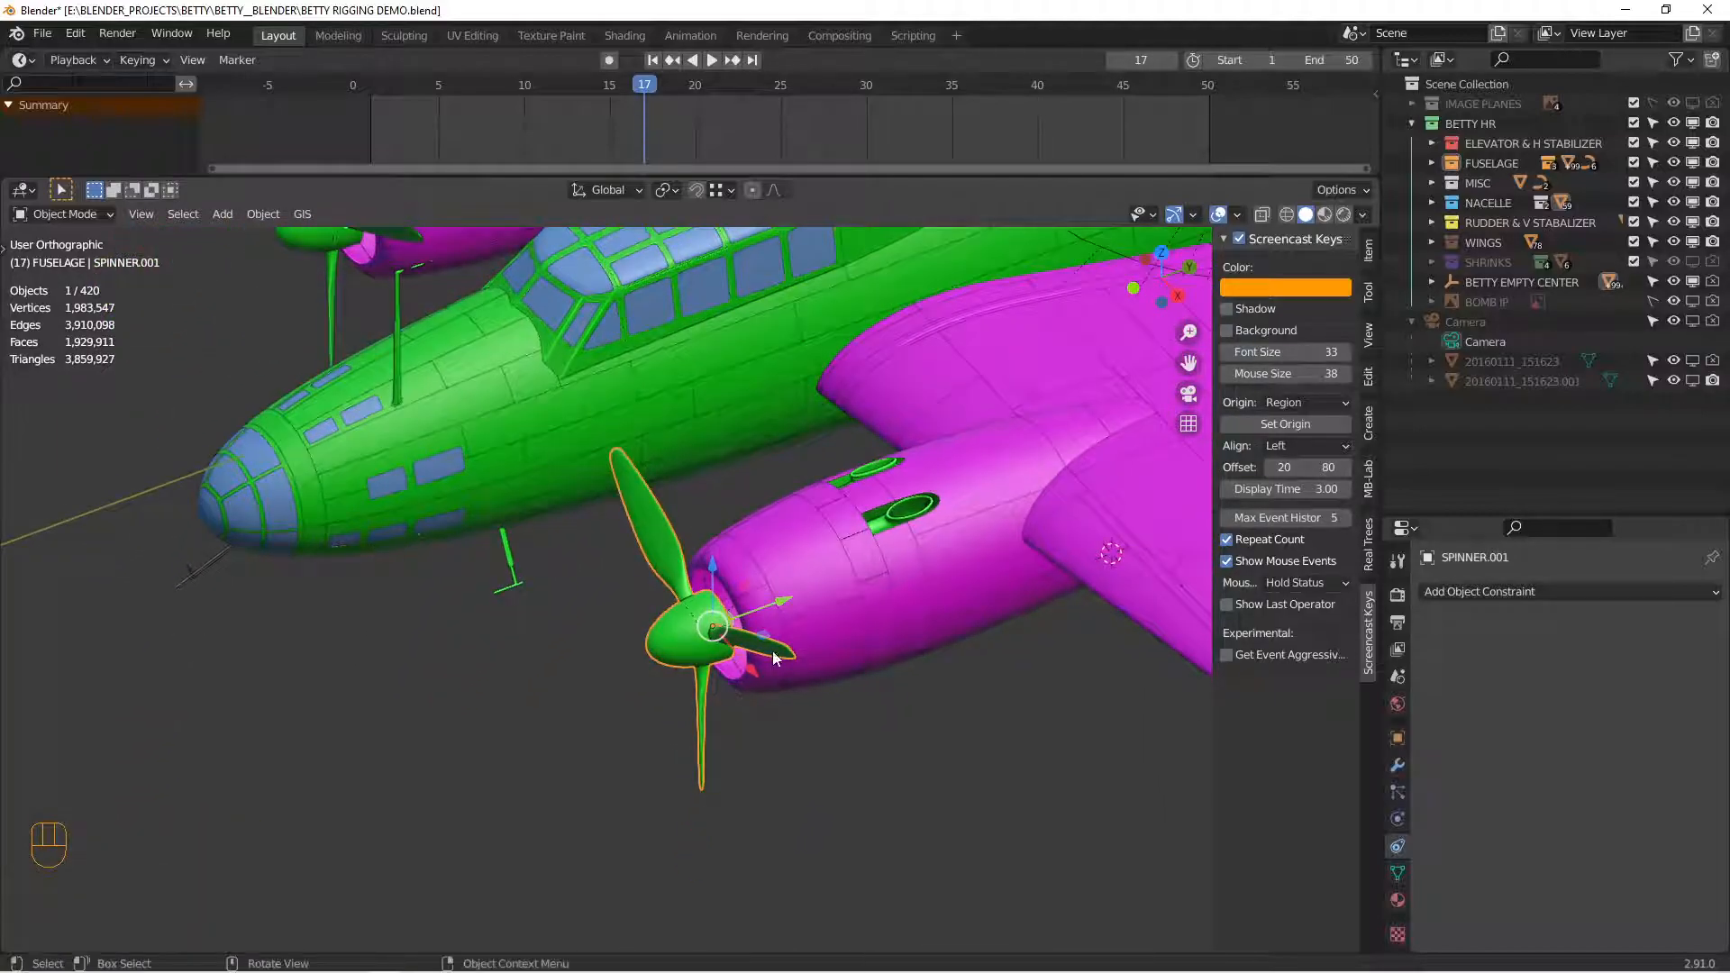
{"action": "key", "text": "ctrl+a"}
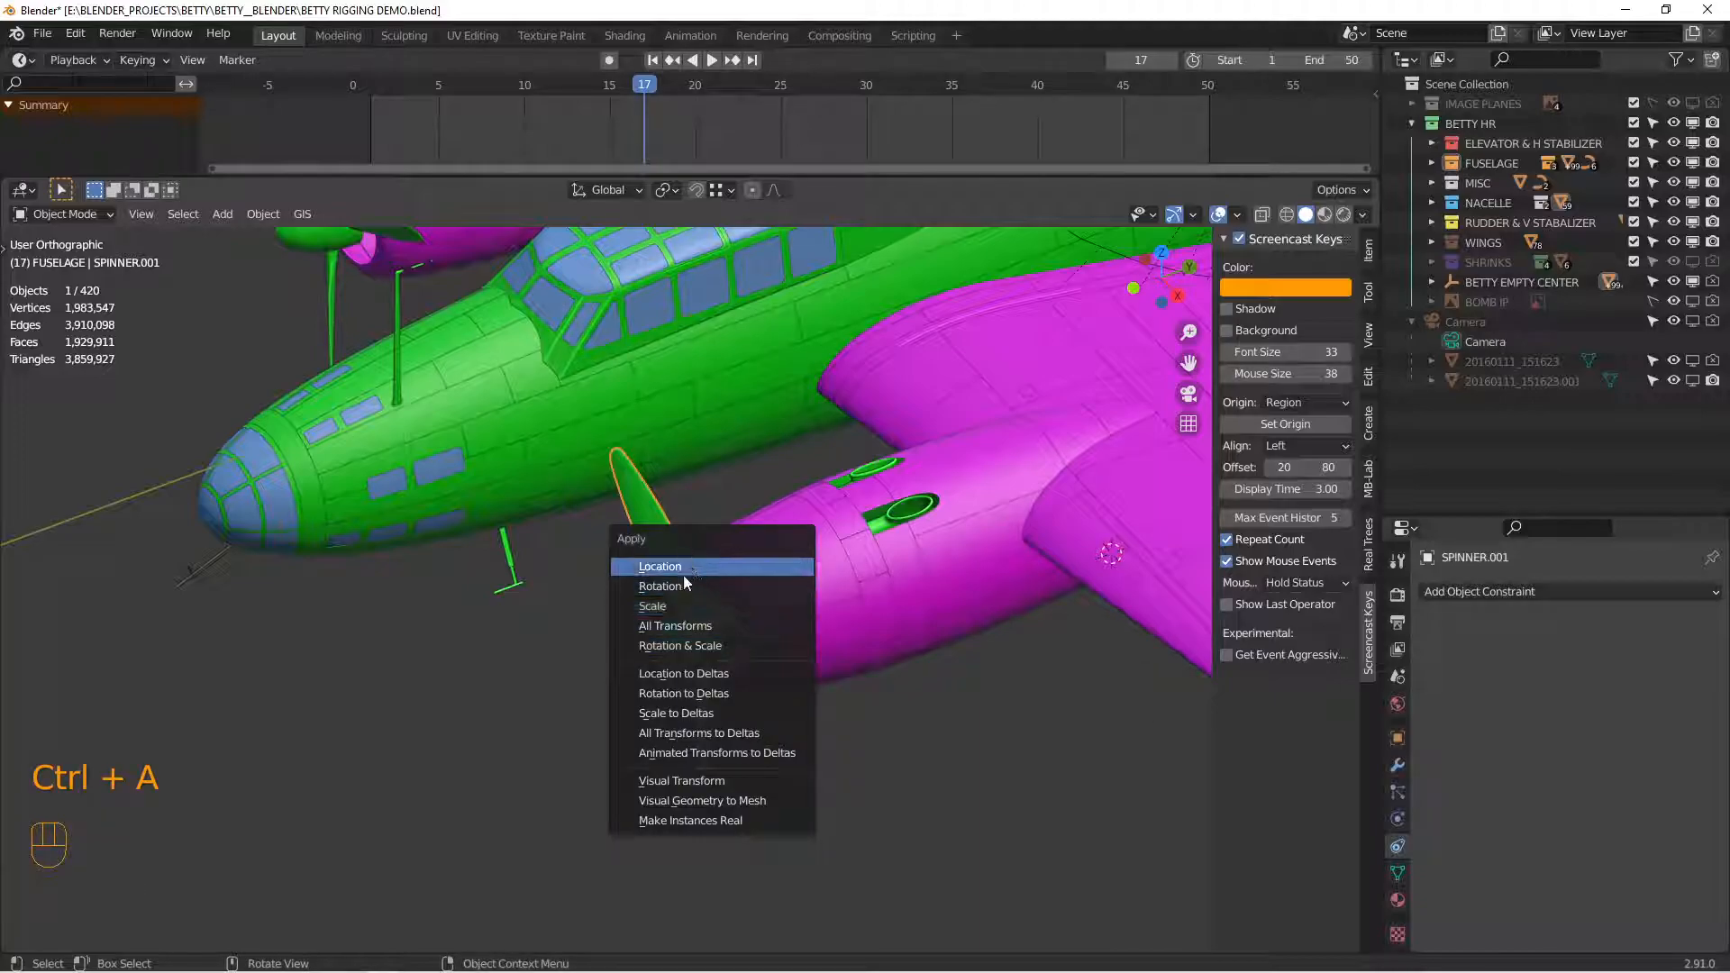
{"action": "left_click", "coordinate": [677, 642]}
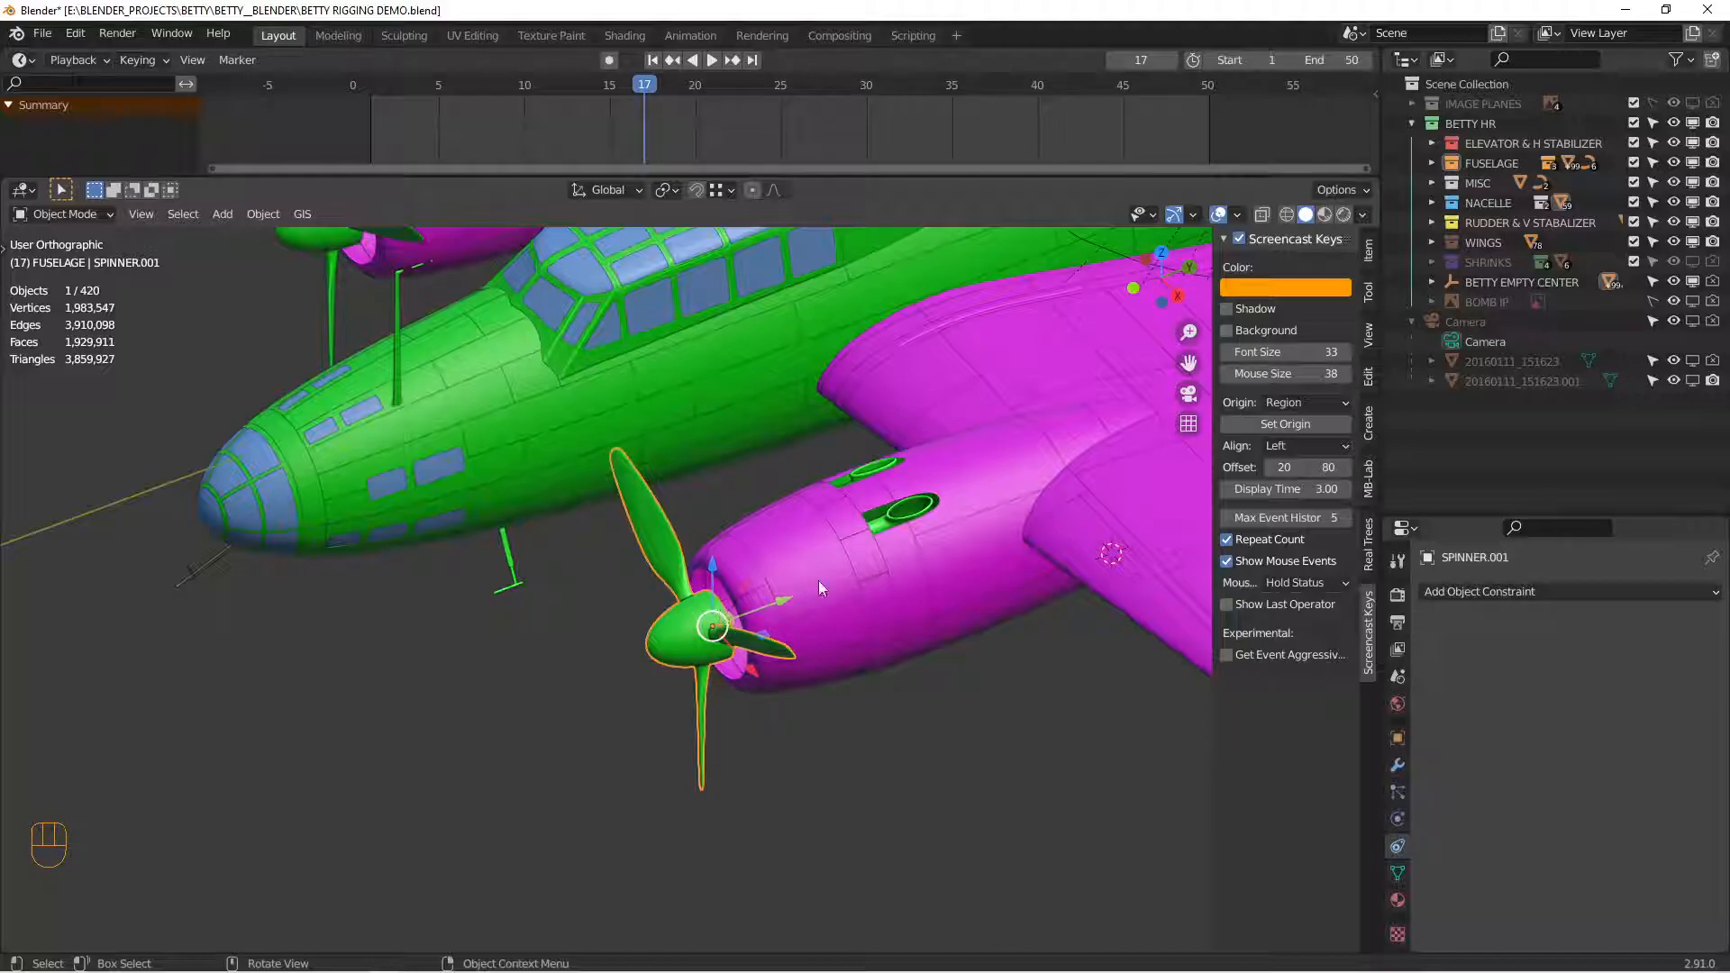
{"action": "mouse_move", "coordinate": [741, 628]}
{"action": "middle_mouse_down"}
{"action": "mouse_move", "coordinate": [775, 621]}
{"action": "mouse_move", "coordinate": [748, 631]}
{"action": "middle_mouse_up"}
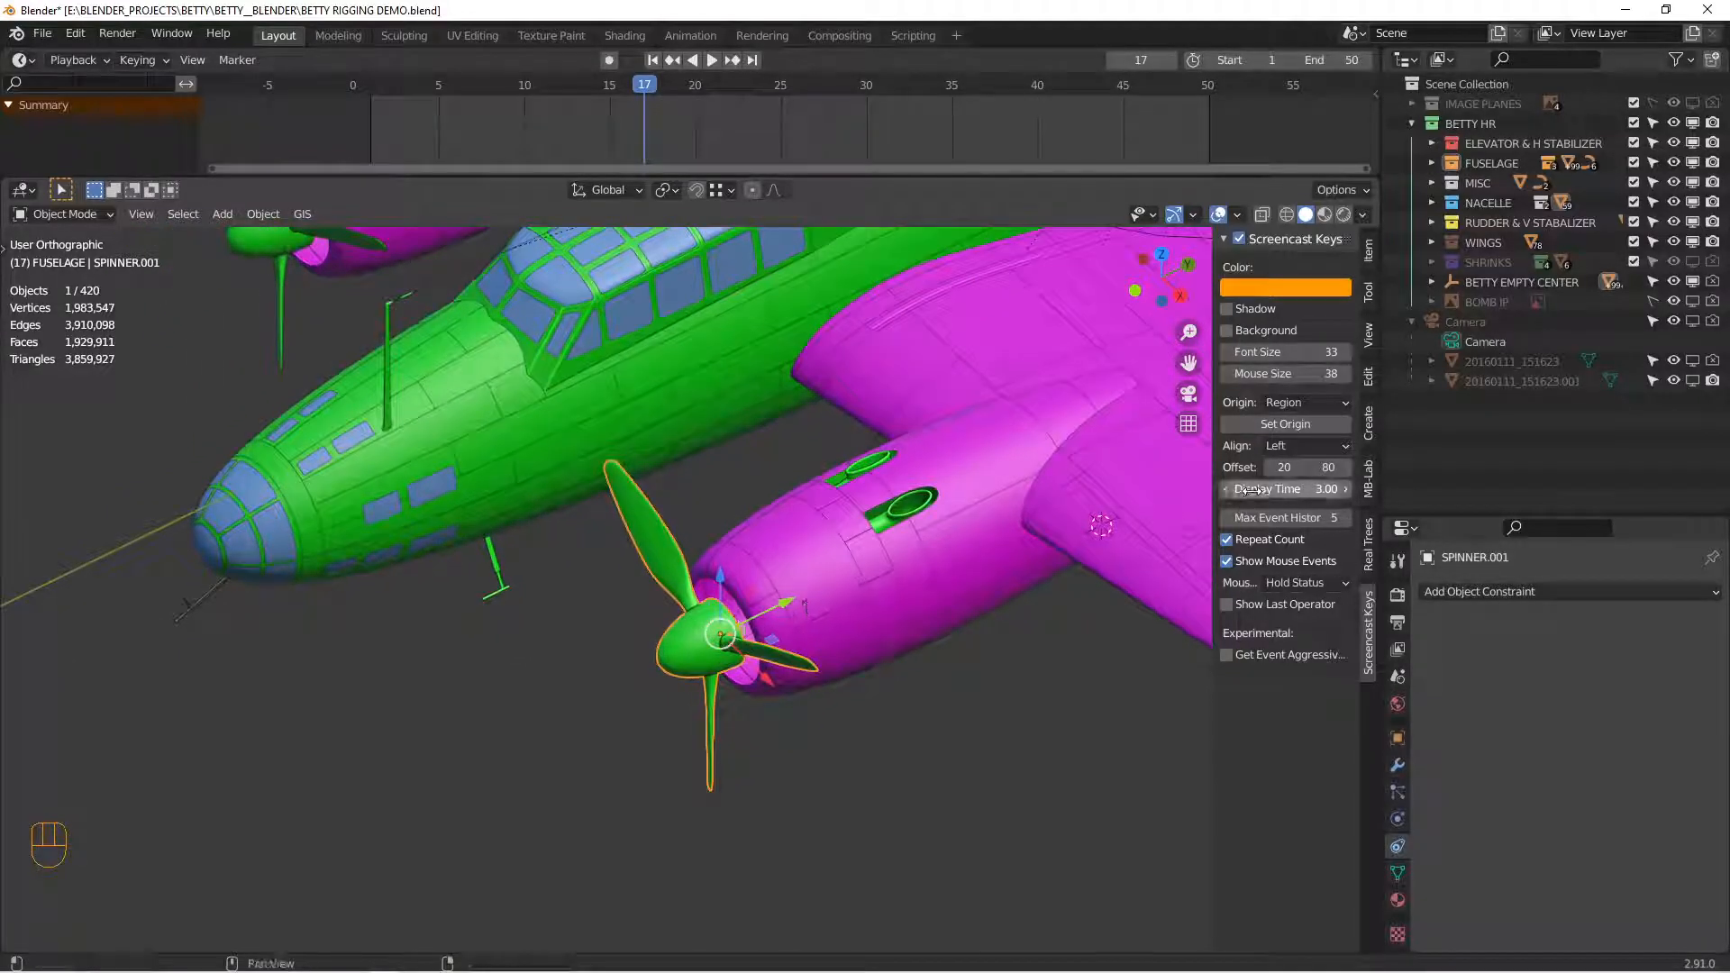
{"action": "left_click", "coordinate": [1368, 250]}
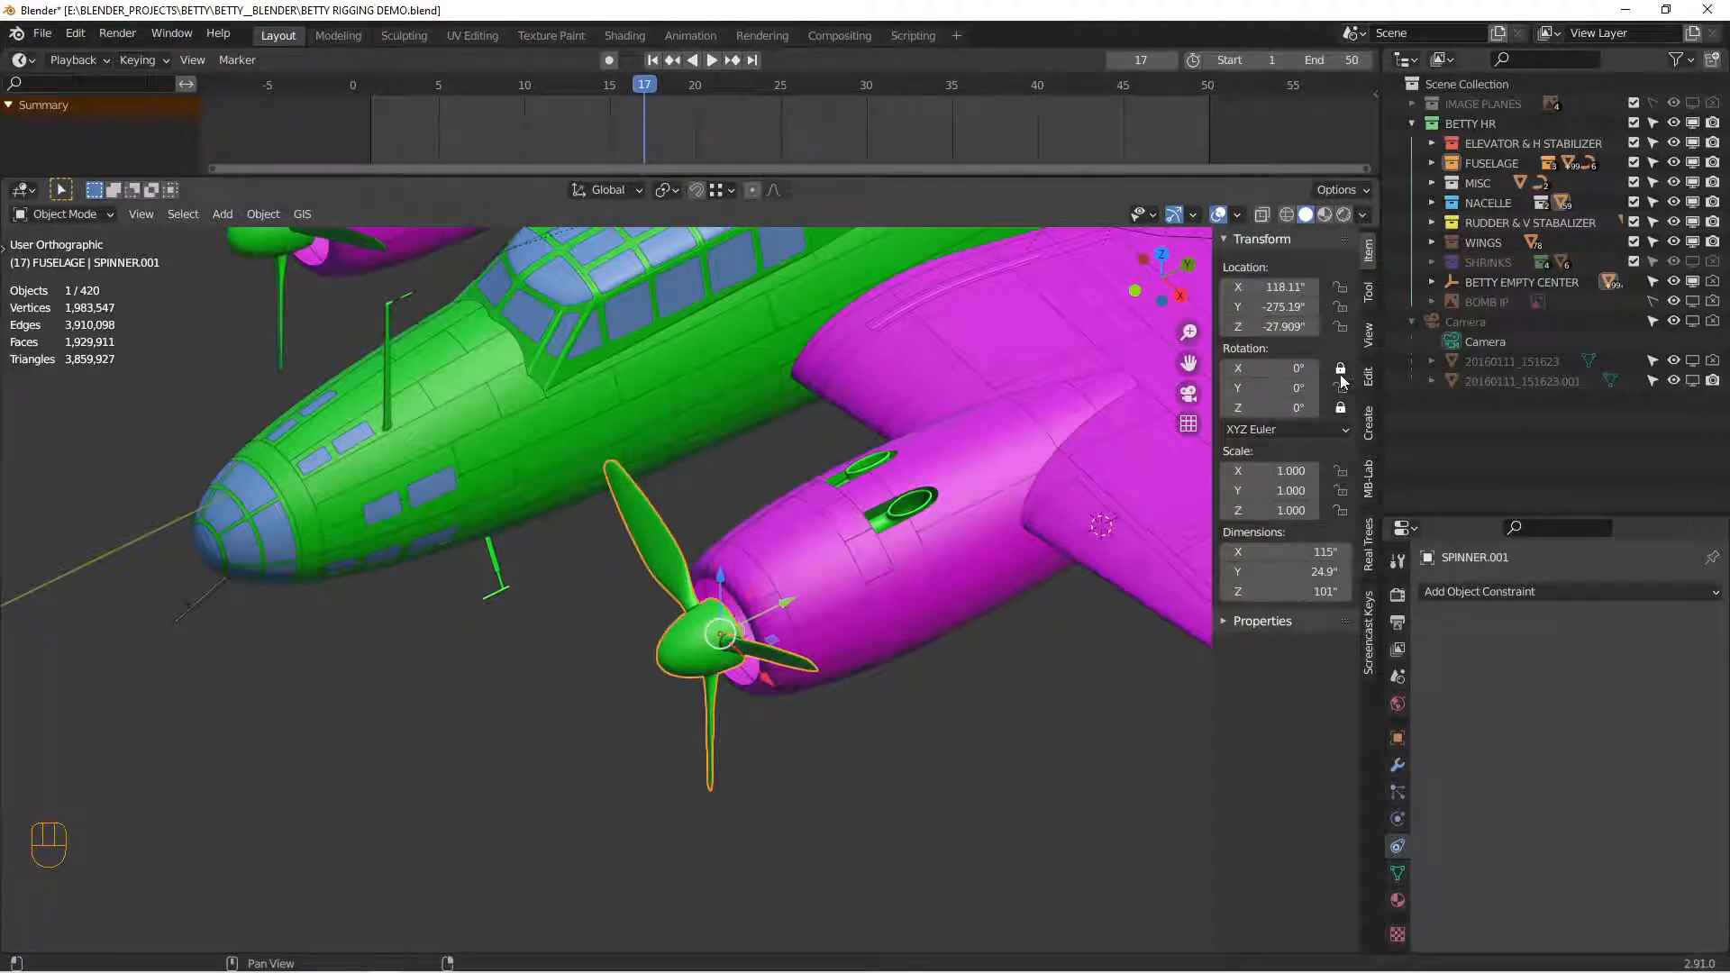
Step: Test-rotate the SPINNER.001 propeller and the SPINNER propeller in turn, cancelling each rotation
{"action": "middle_click_drag", "start_coordinate": [1037, 631], "coordinate": [865, 721]}
{"action": "key", "text": "r"}
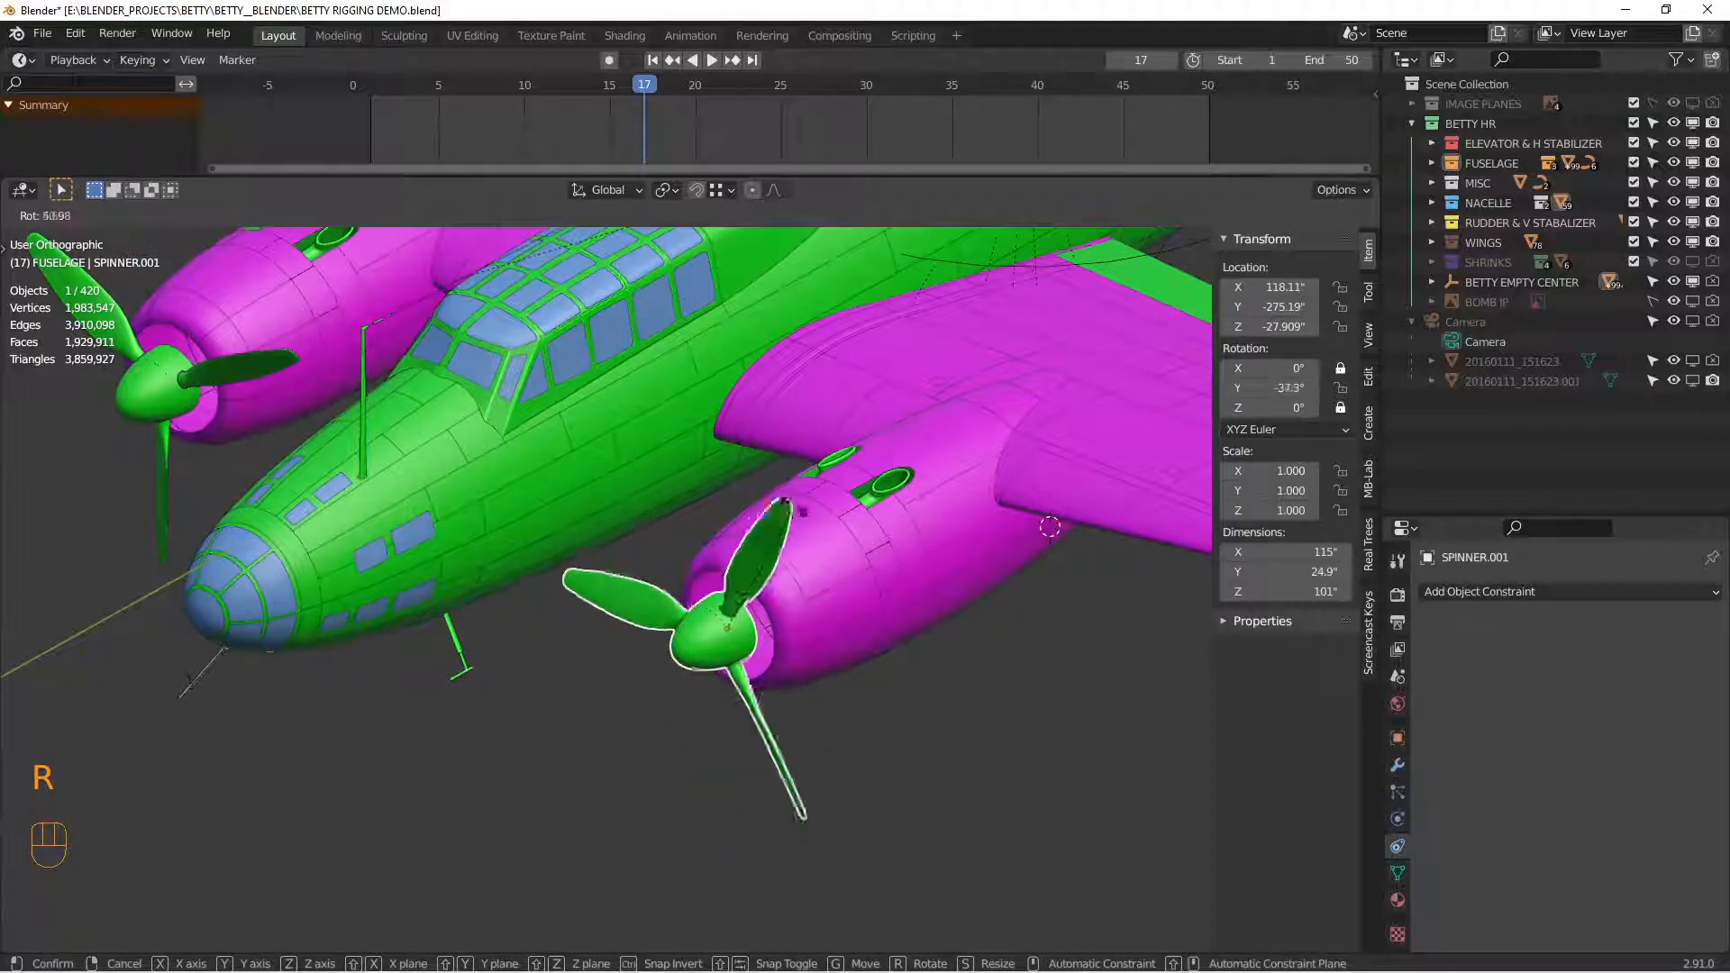
{"action": "right_click", "coordinate": [771, 565]}
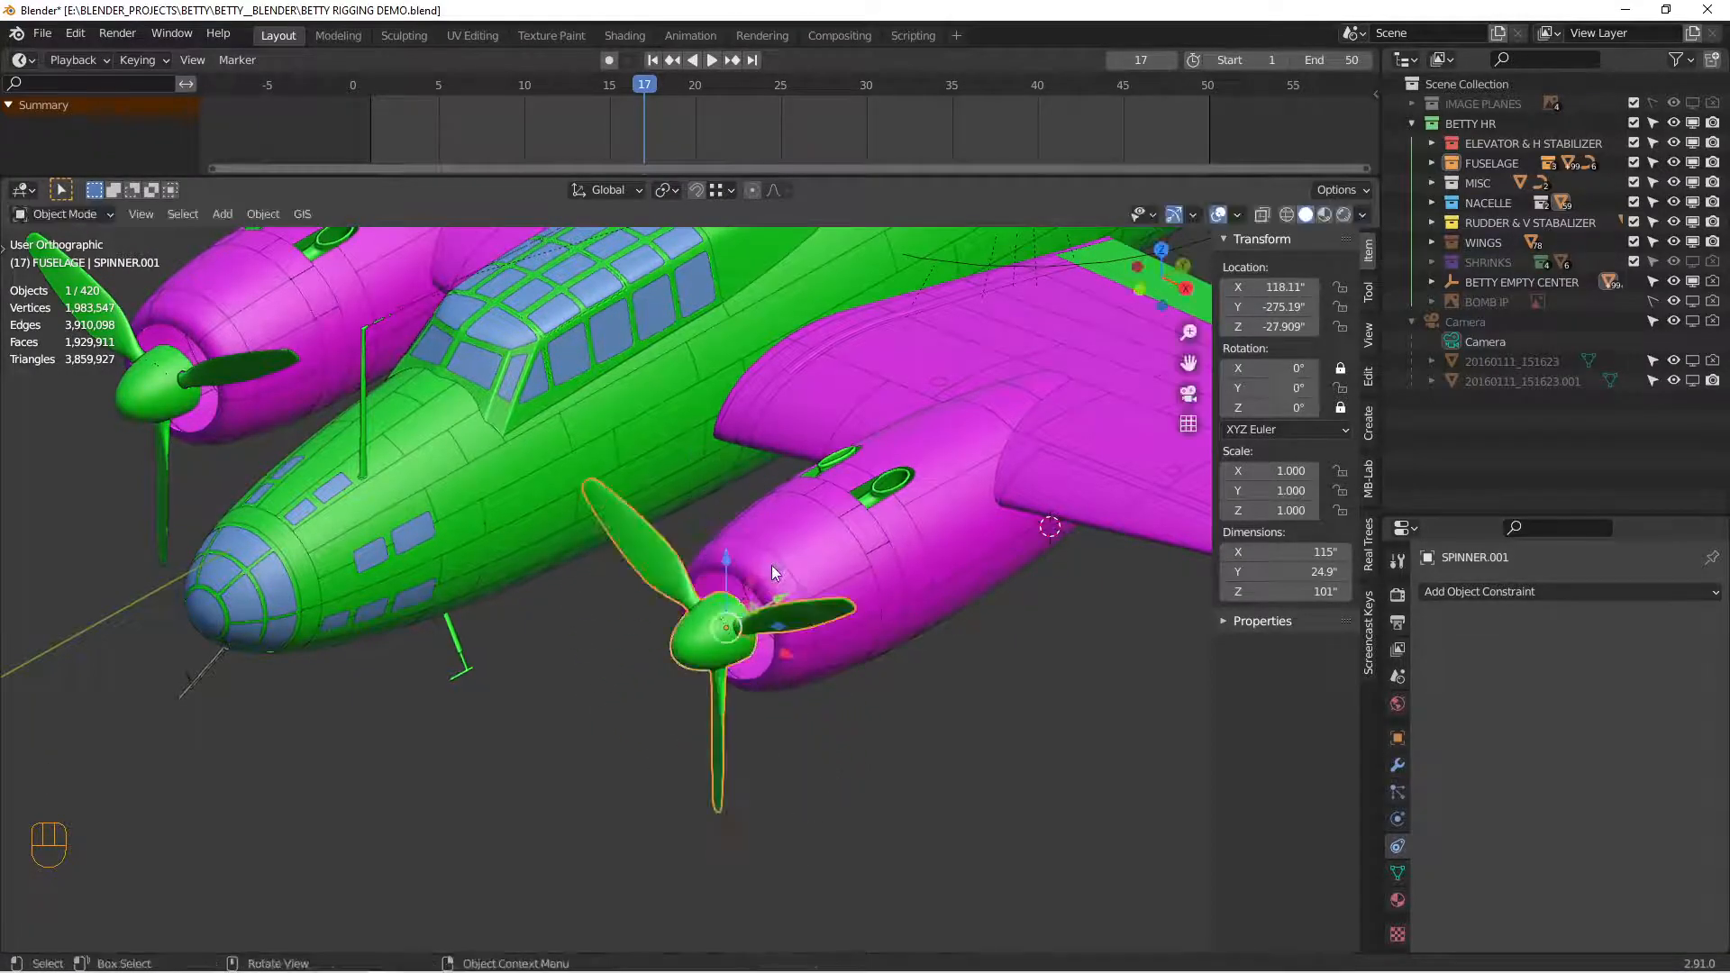
{"action": "left_click_drag", "start_coordinate": [313, 447], "coordinate": [452, 544], "text": "alt+shift"}
{"action": "left_click", "coordinate": [305, 573]}
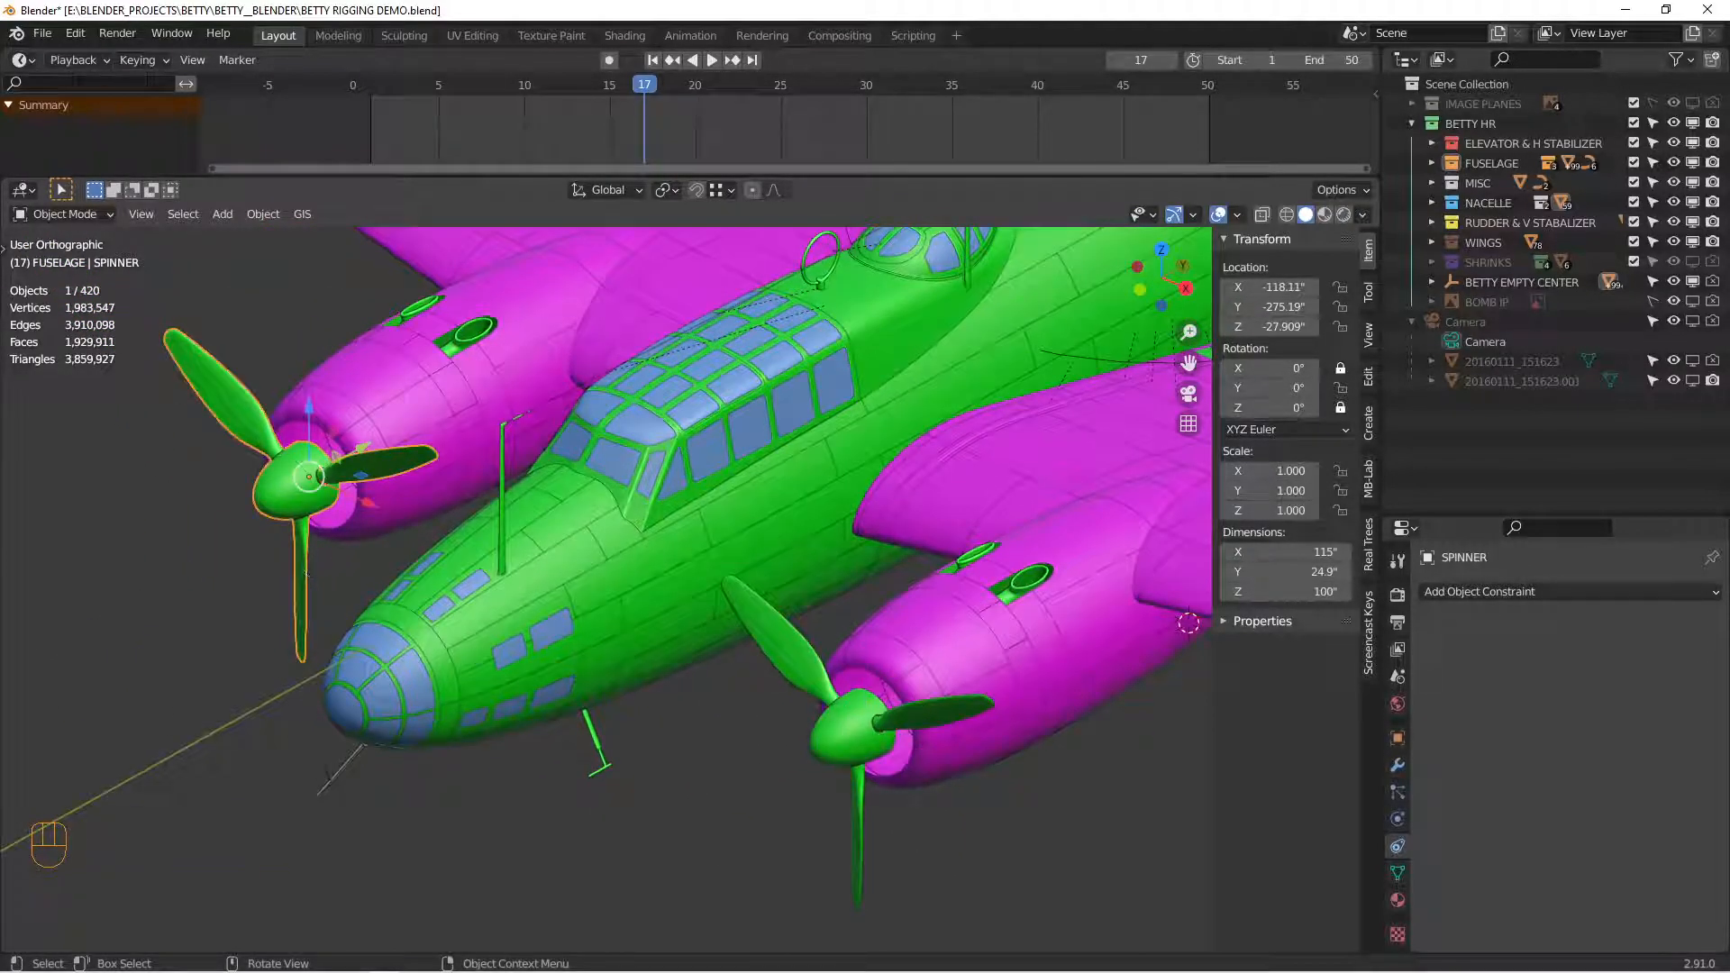
{"action": "key", "text": "r"}
{"action": "right_click", "coordinate": [576, 651]}
Step: Test-rotate SPINNER.001 twice more to check that it spins only around Y, cancelling both rotations
{"action": "scroll", "coordinate": [694, 657], "scroll_direction": "down", "scroll_amount": 2}
{"action": "left_click_drag", "start_coordinate": [687, 666], "coordinate": [721, 598], "text": "alt+shift"}
{"action": "left_click", "coordinate": [721, 581]}
{"action": "key", "text": "r"}
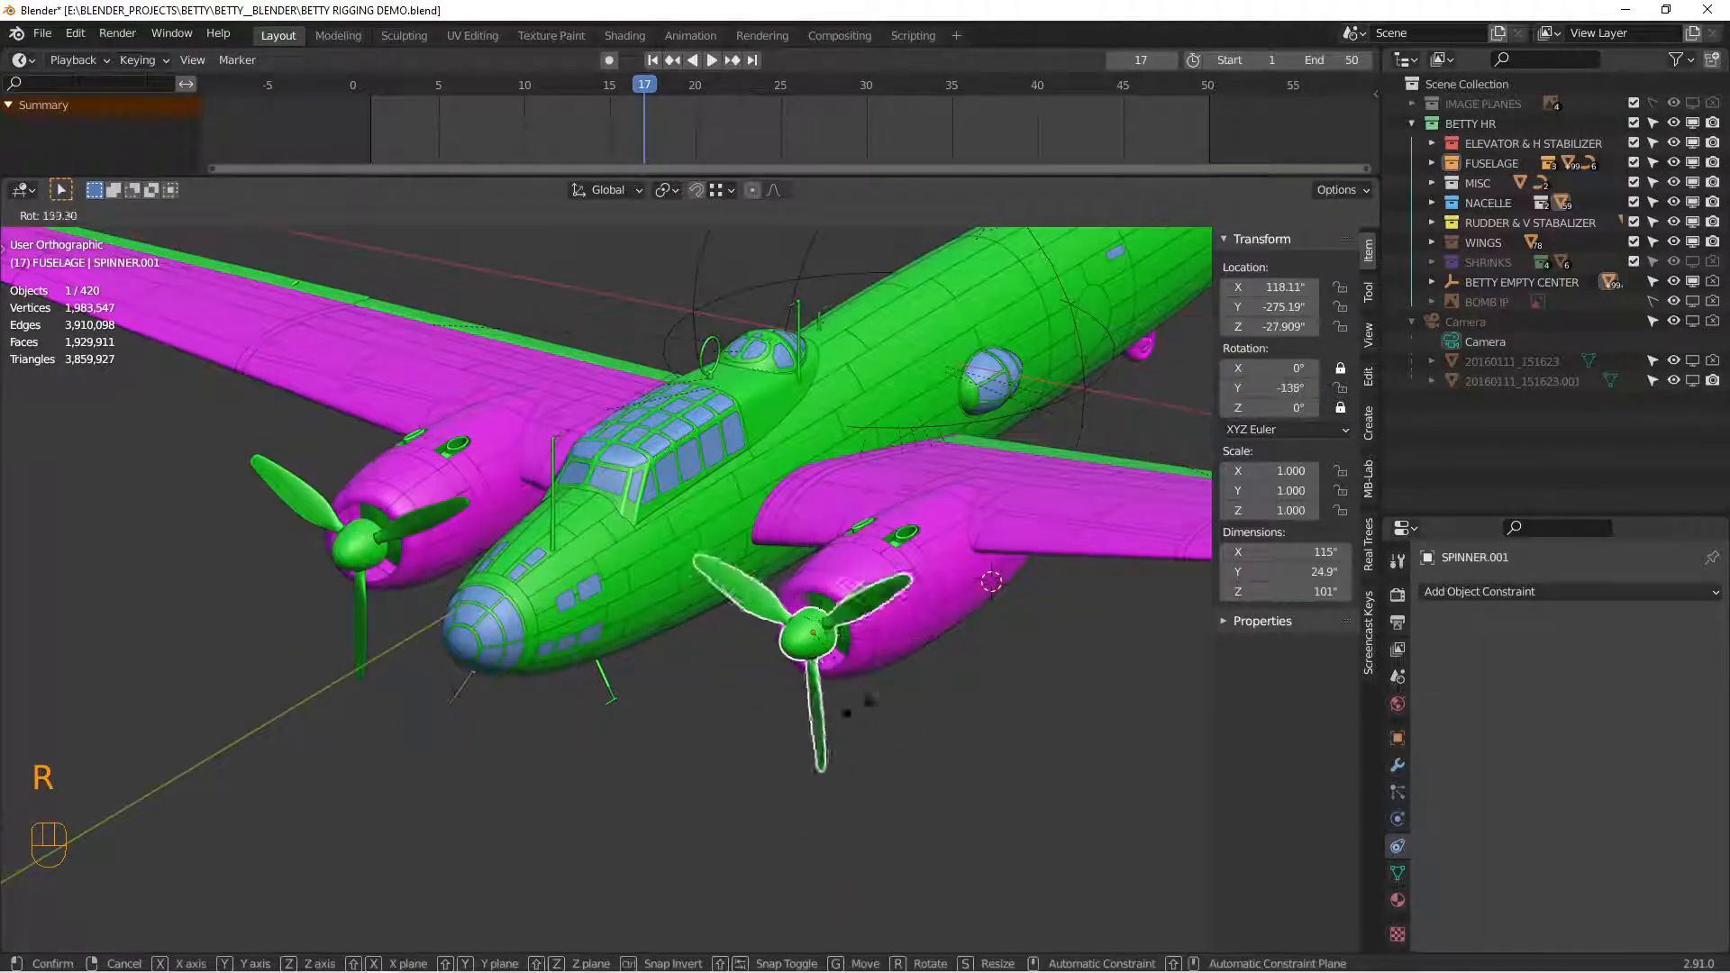
{"action": "right_click", "coordinate": [787, 664]}
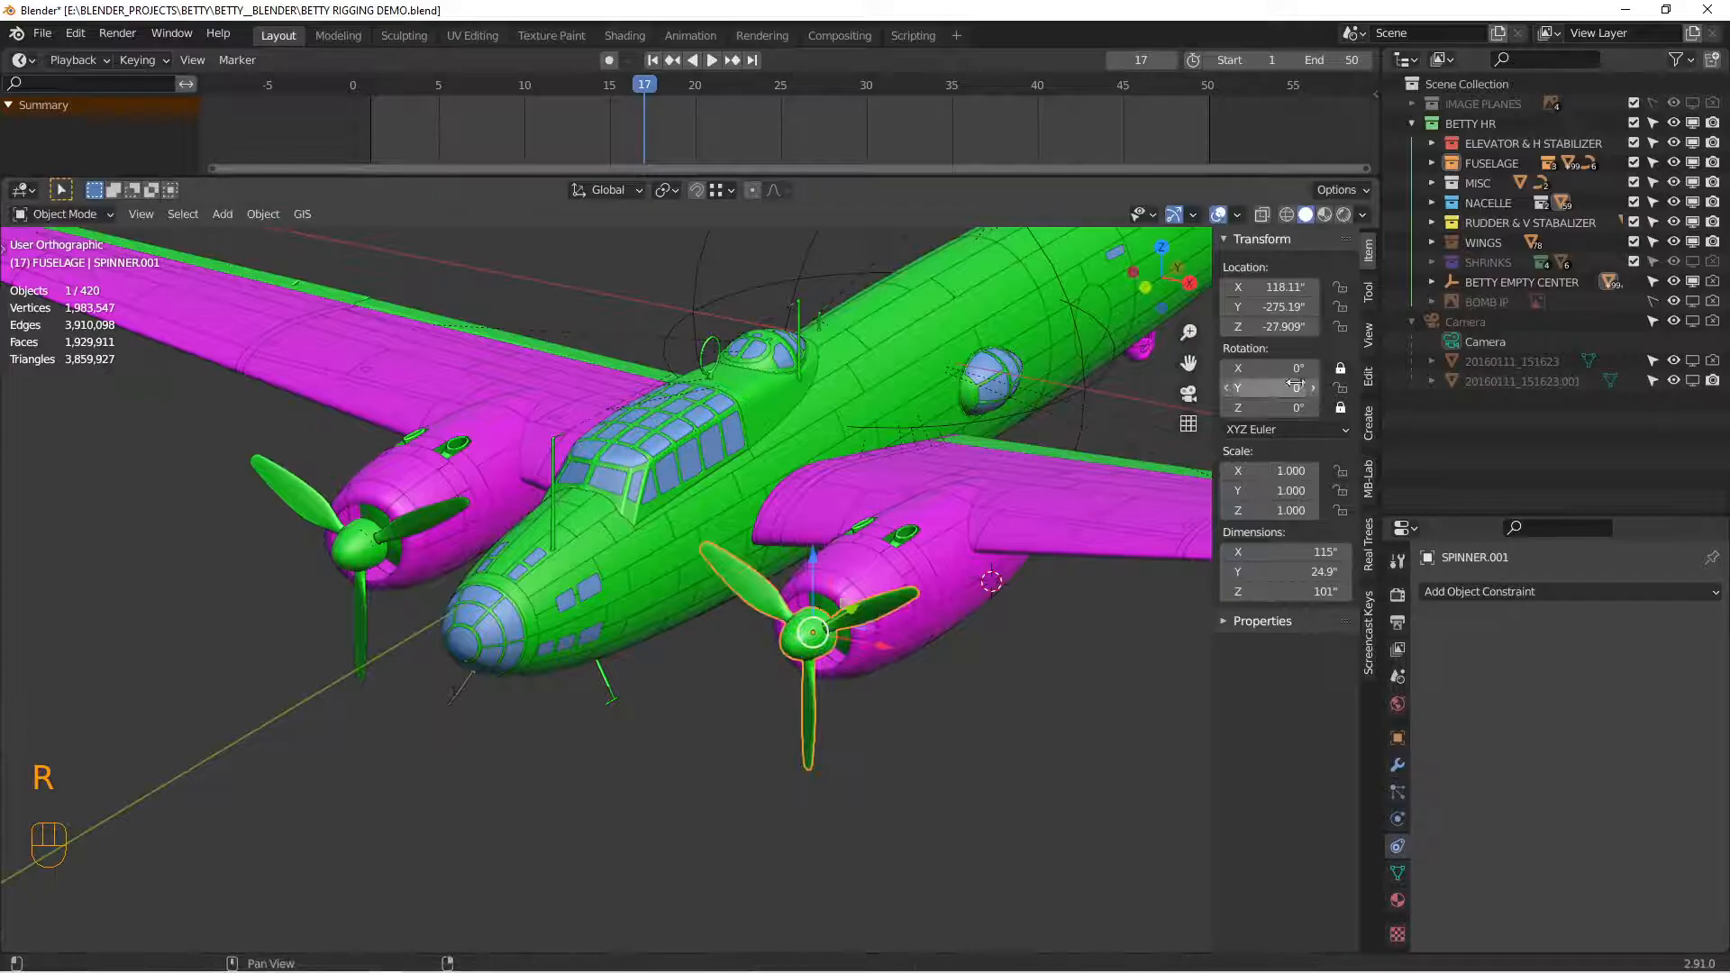
{"action": "key", "text": "r"}
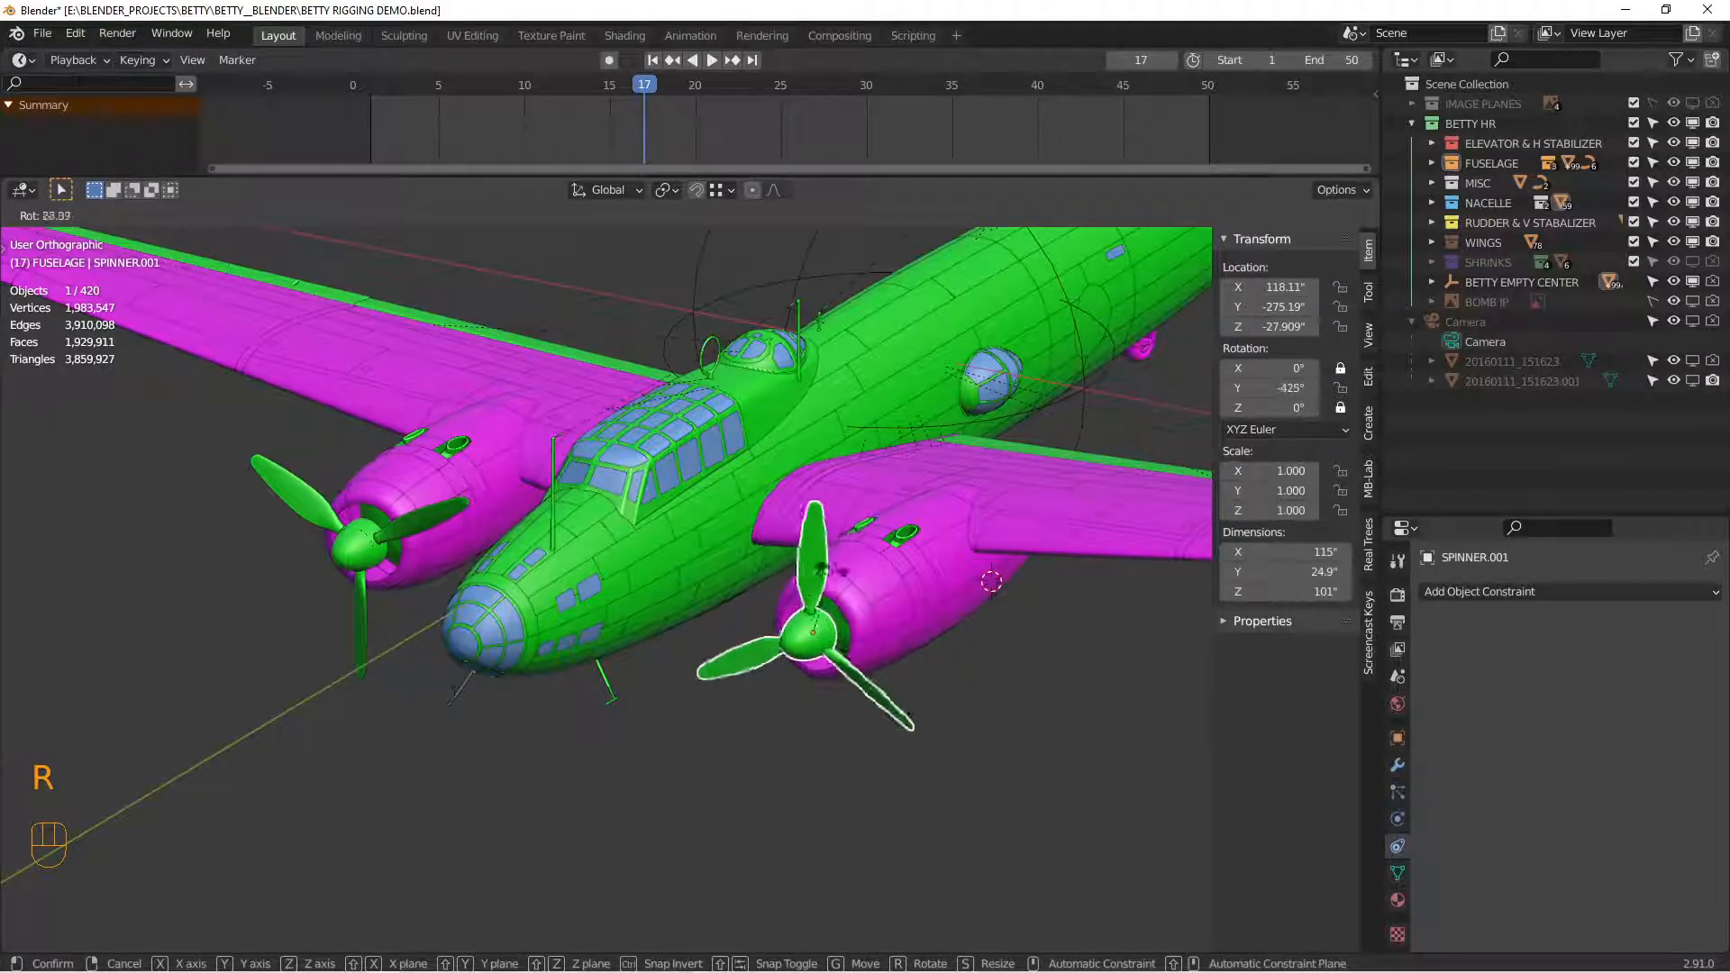
{"action": "right_click", "coordinate": [813, 365]}
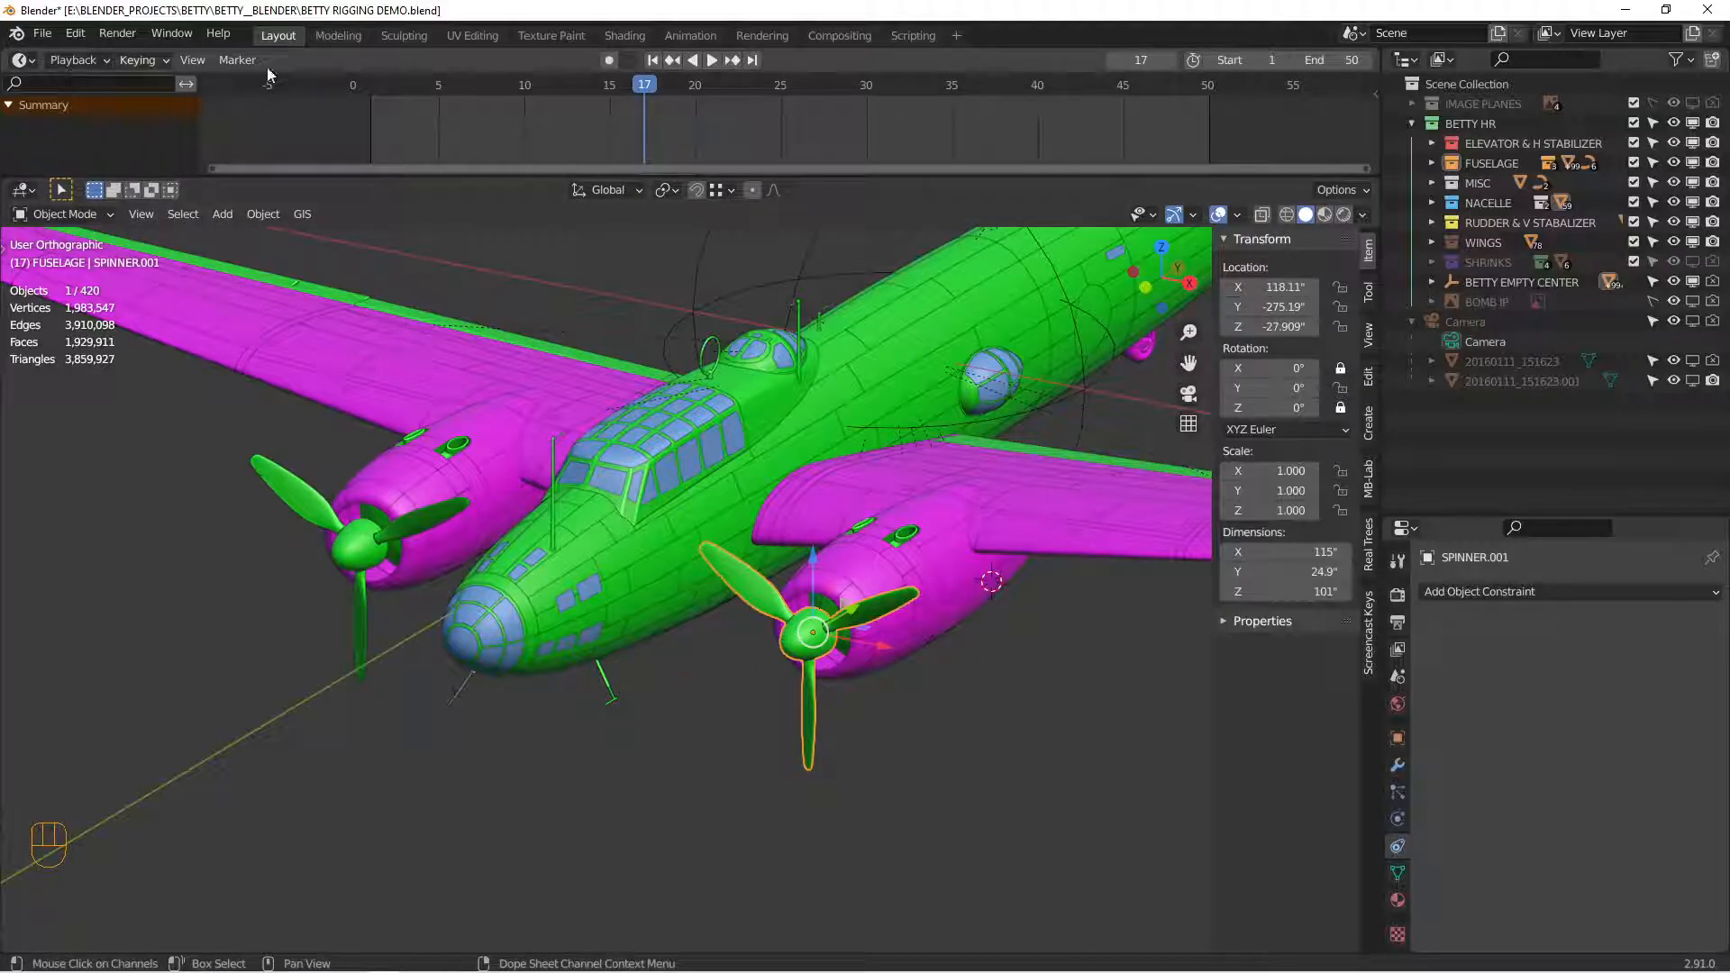
Step: Insert rotation keyframes at frame 1 for both propellers, SPINNER.001 and SPINNER
{"action": "left_click", "coordinate": [653, 60]}
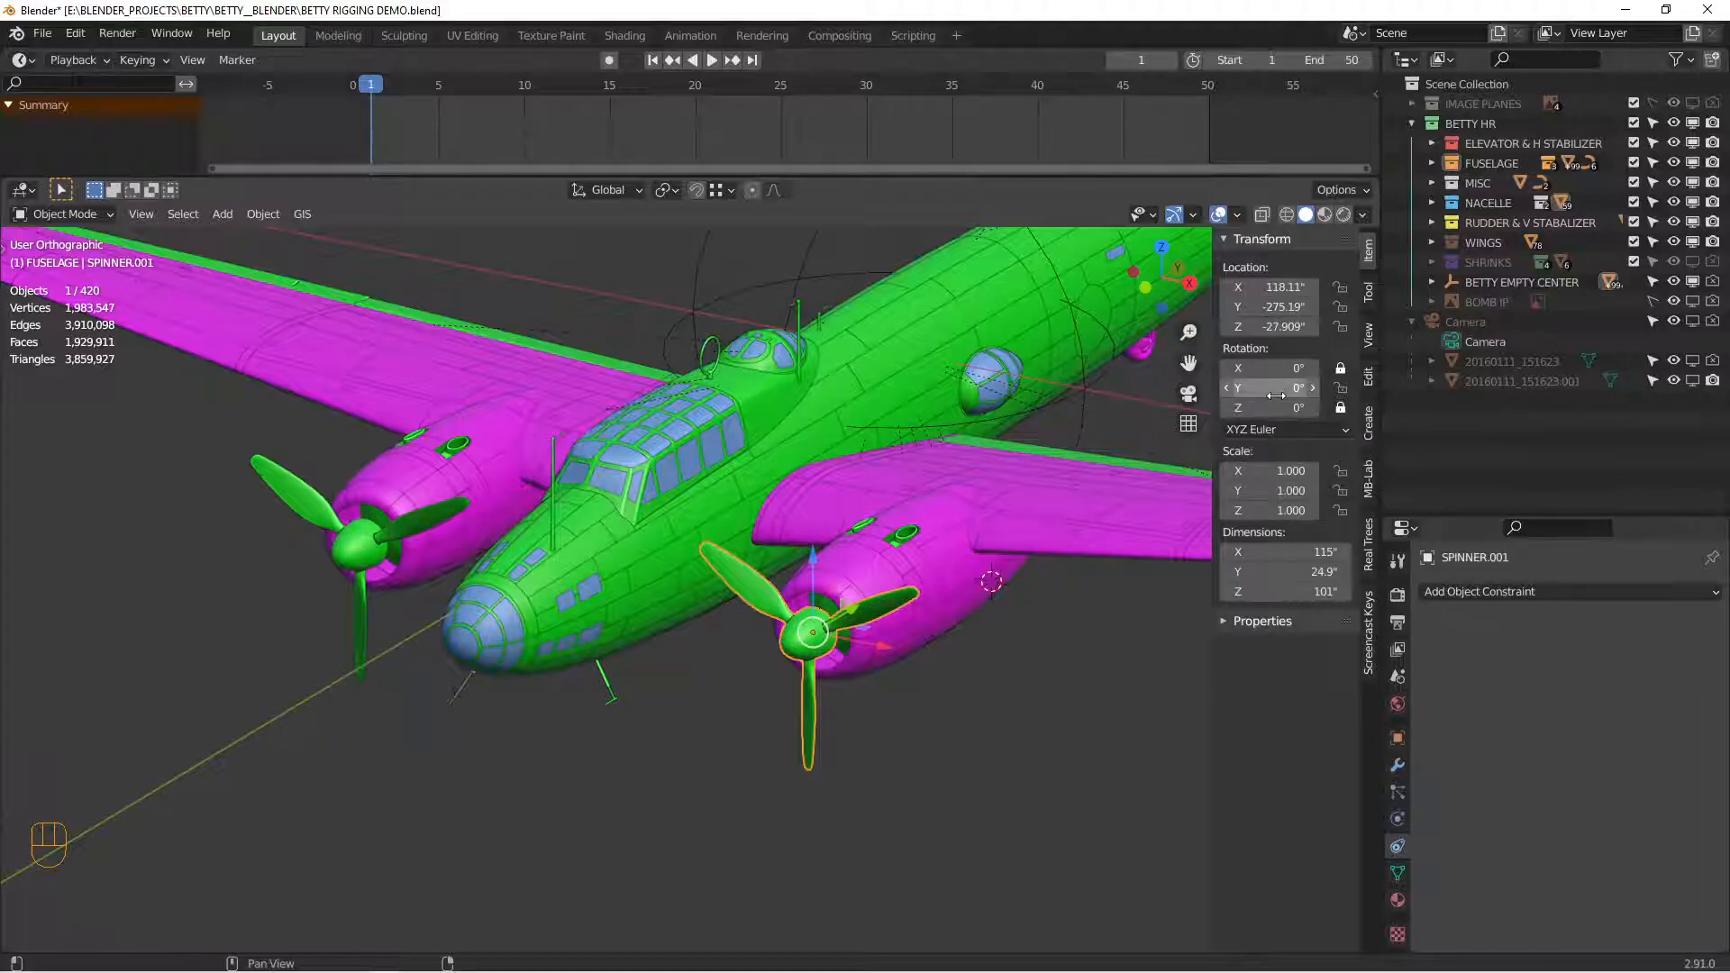
{"action": "key", "text": "i"}
{"action": "left_click", "coordinate": [287, 490]}
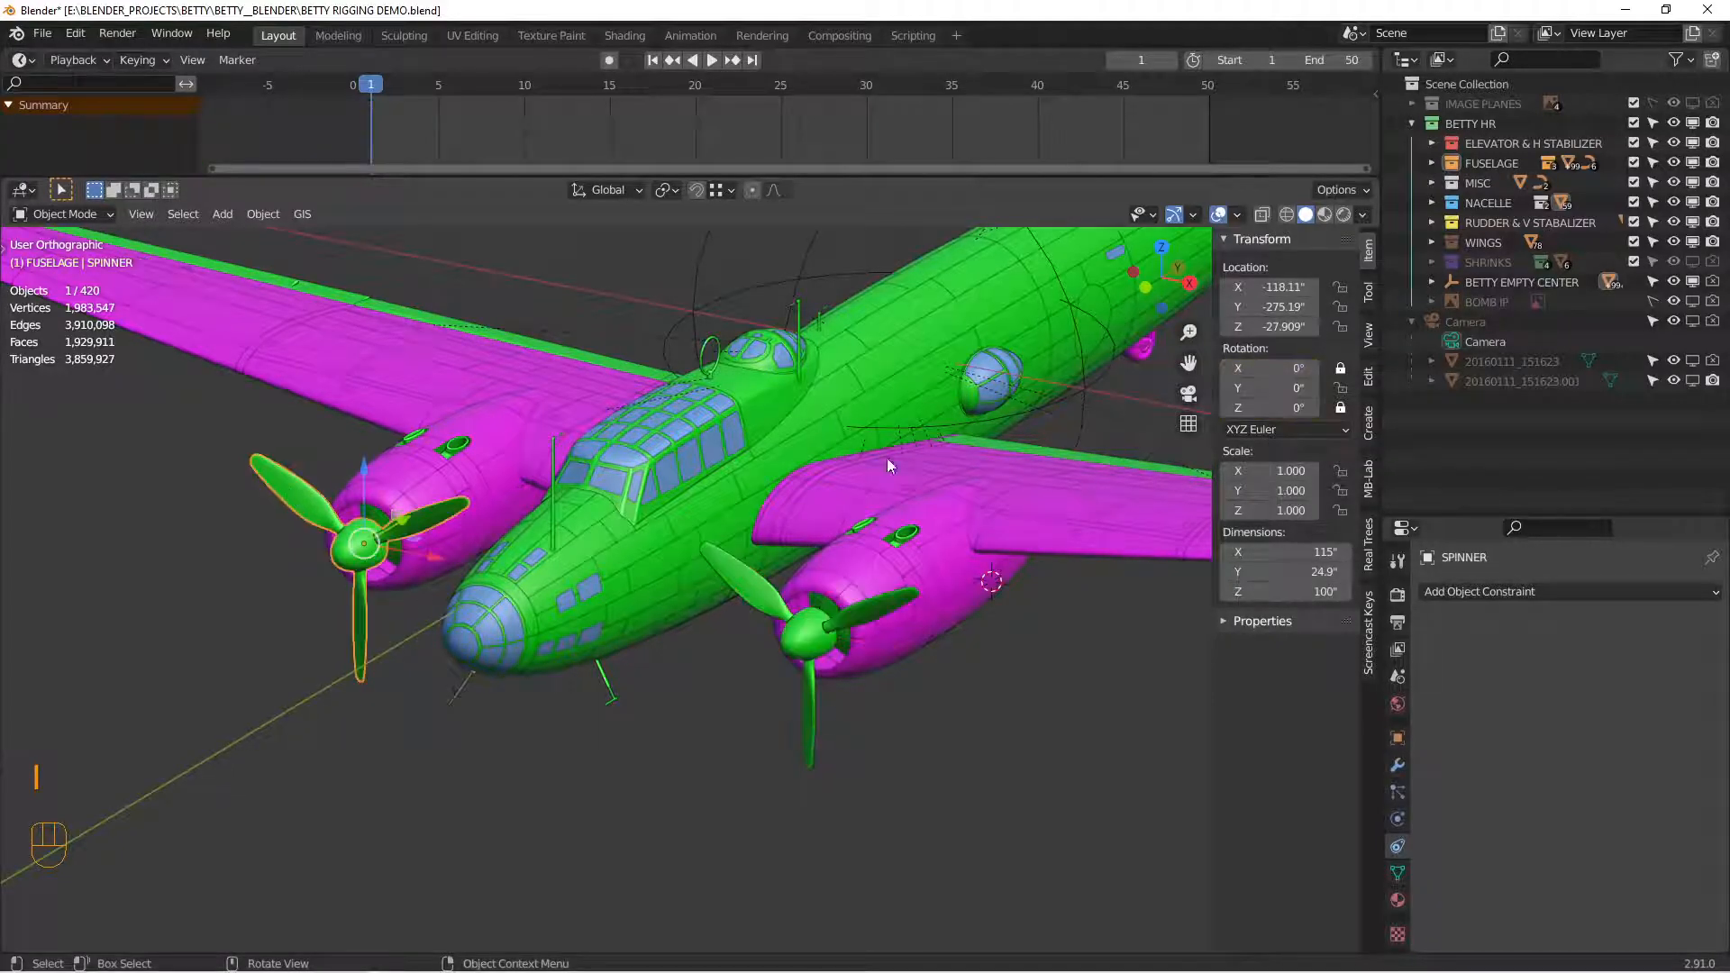
{"action": "key", "text": "i"}
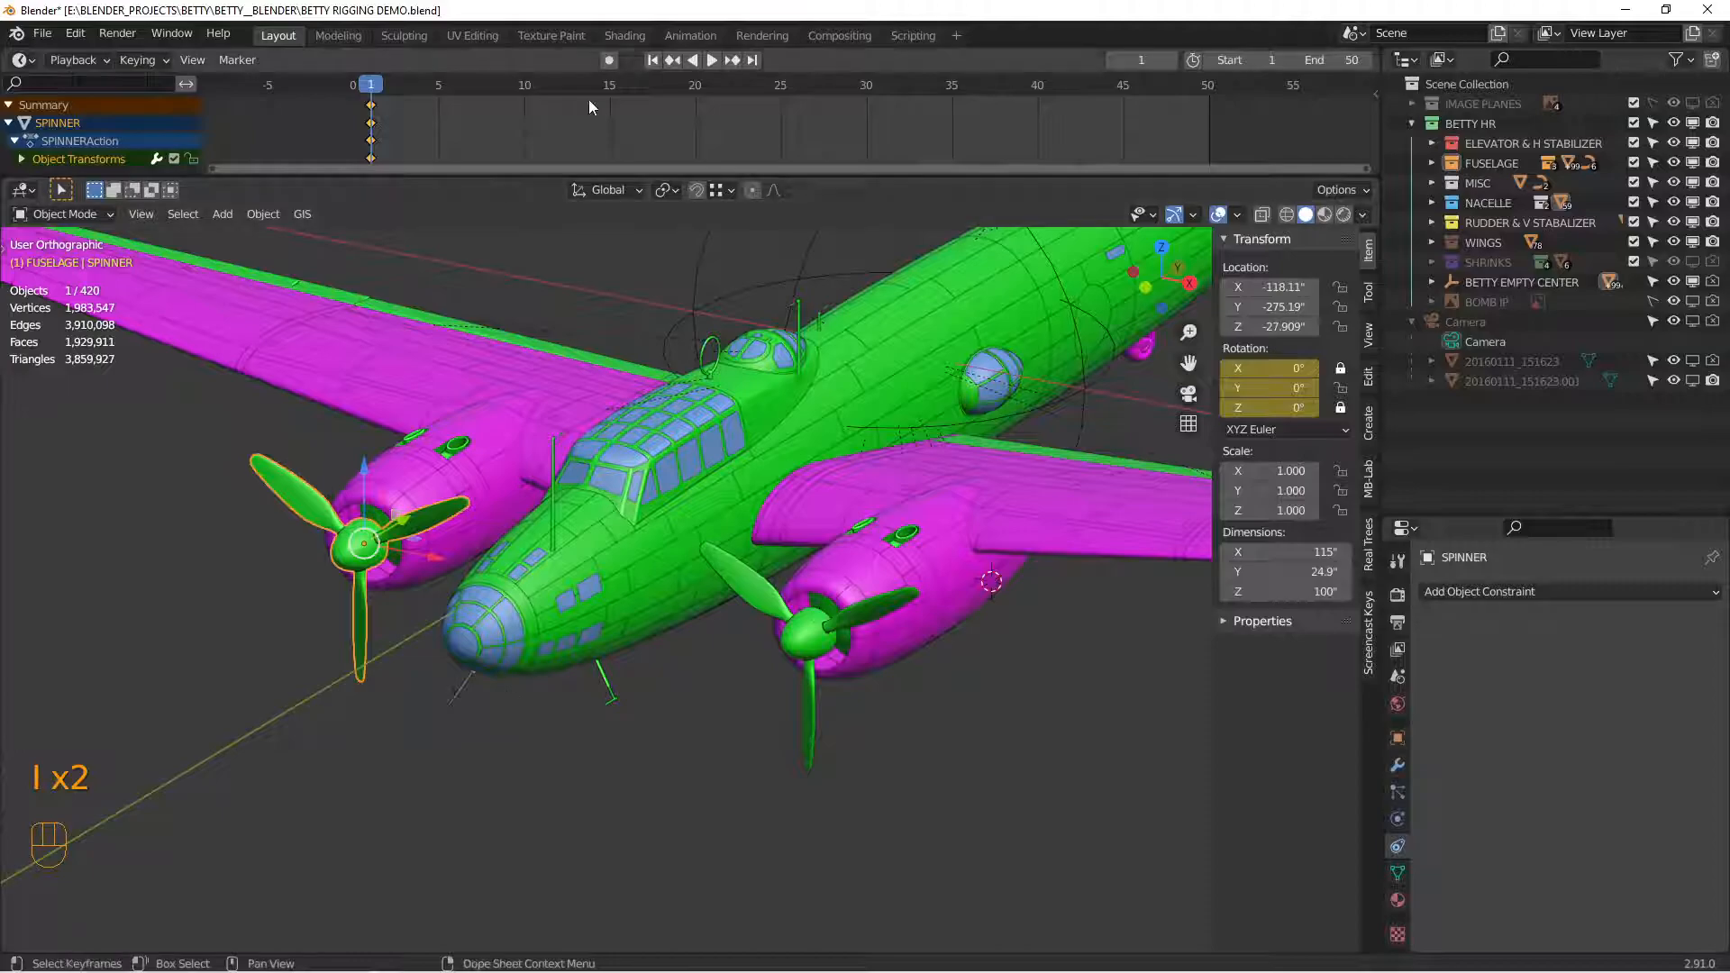
Step: At frame 30, set SPINNER's Y rotation to -2000° and keyframe its rotation
{"action": "left_click", "coordinate": [1146, 61]}
{"action": "key", "text": "Return"}
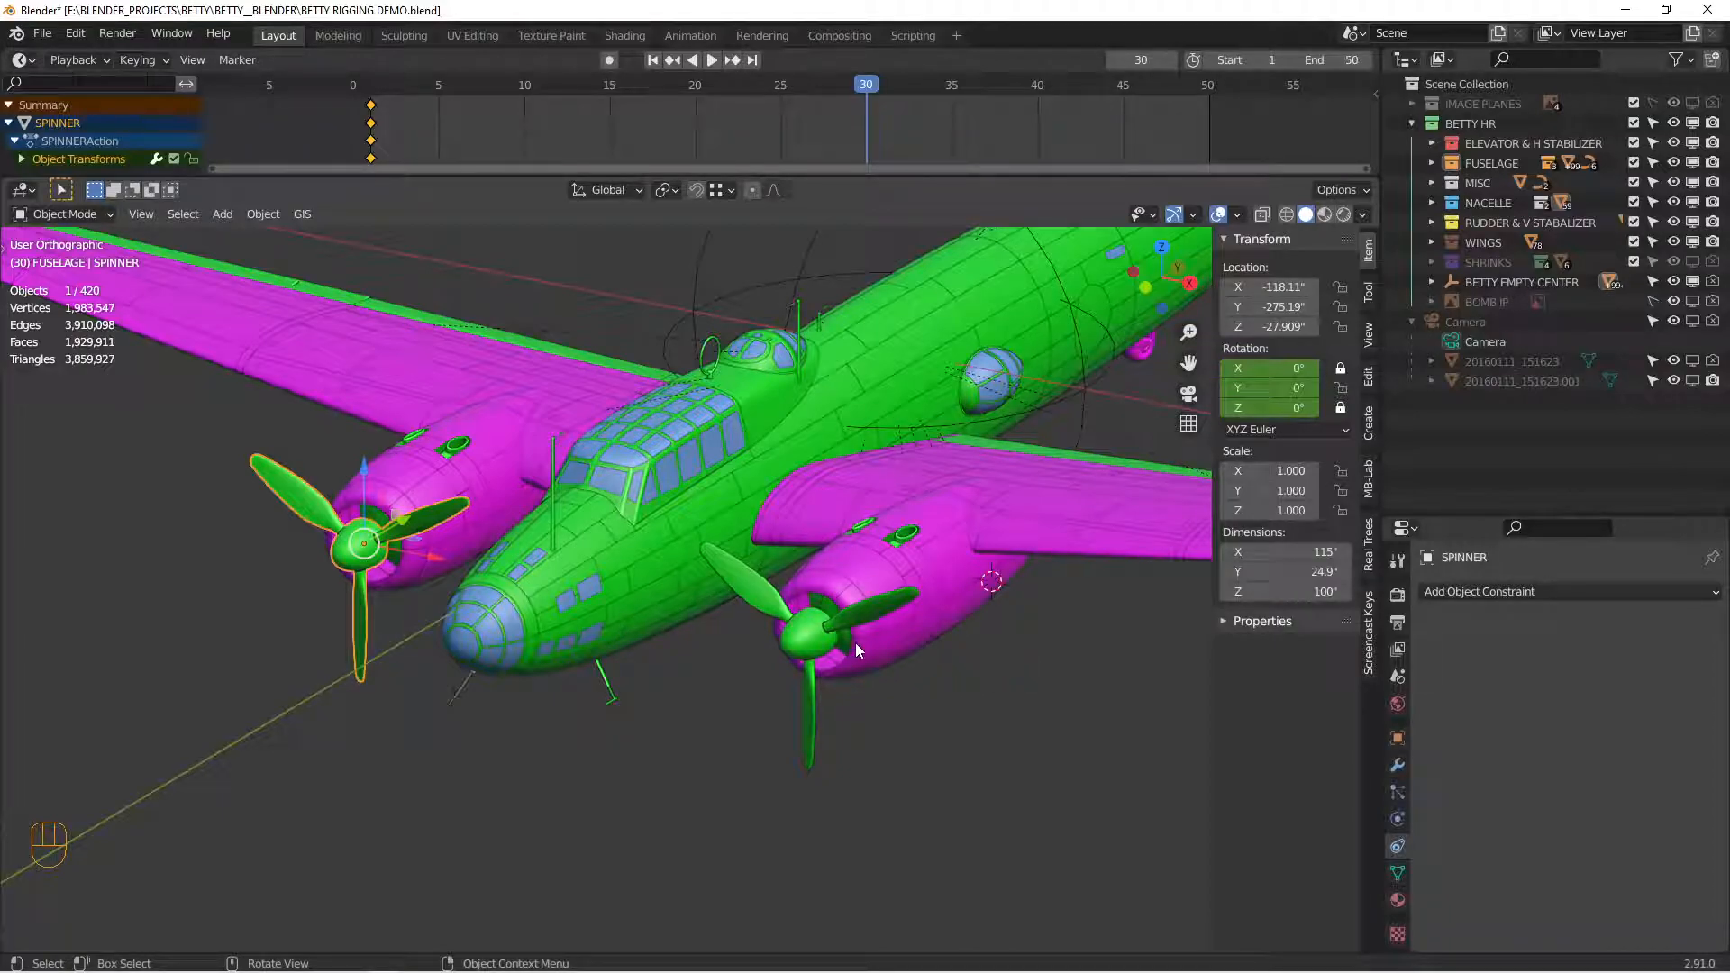
{"action": "middle_click_drag", "start_coordinate": [888, 624], "coordinate": [857, 598]}
{"action": "left_click", "coordinate": [1265, 390]}
{"action": "type", "text": "-200"}
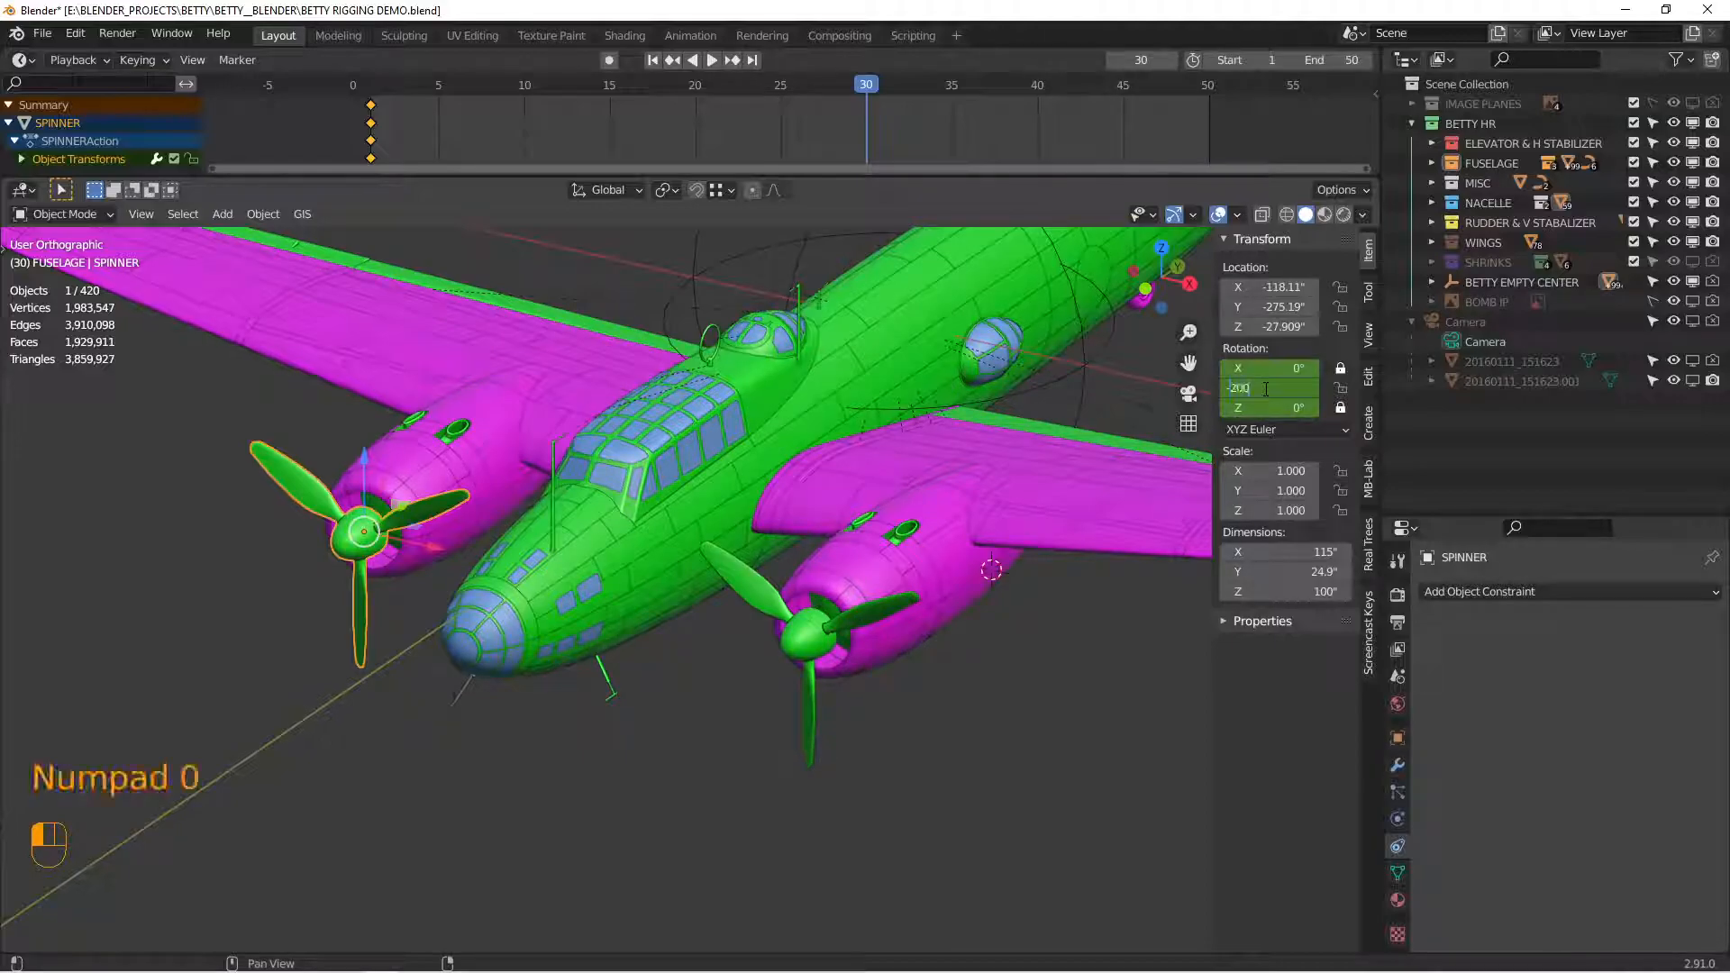
{"action": "type", "text": "0"}
{"action": "key", "text": "Return"}
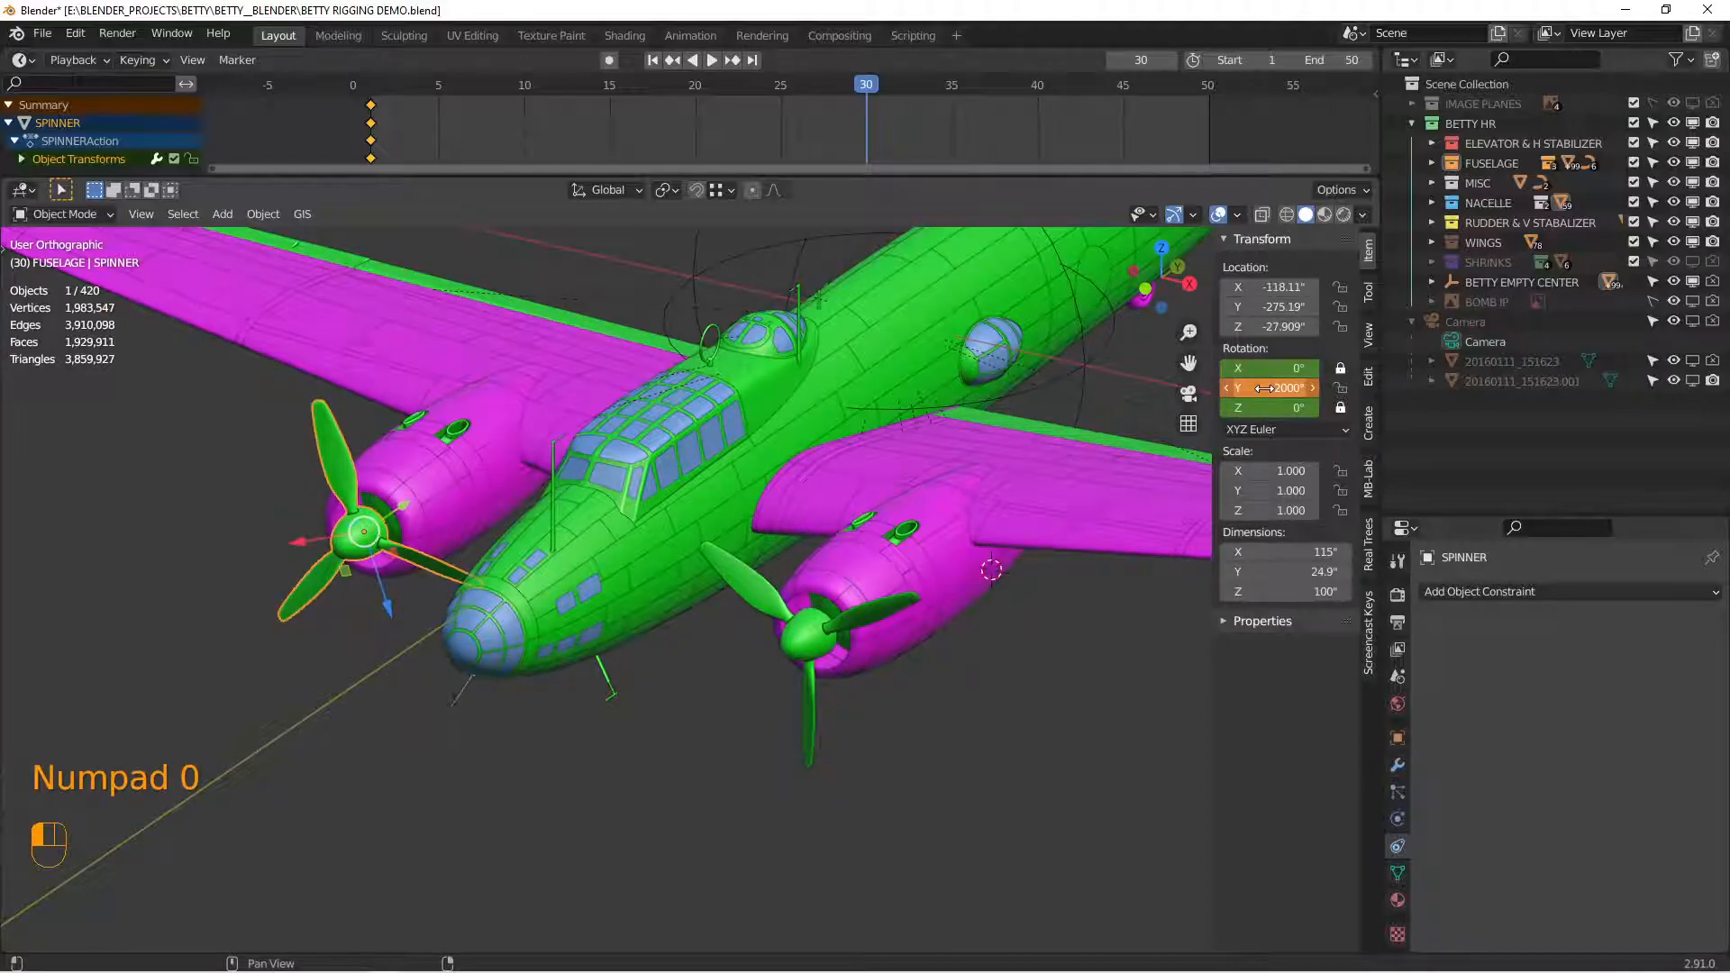
{"action": "key", "text": "i"}
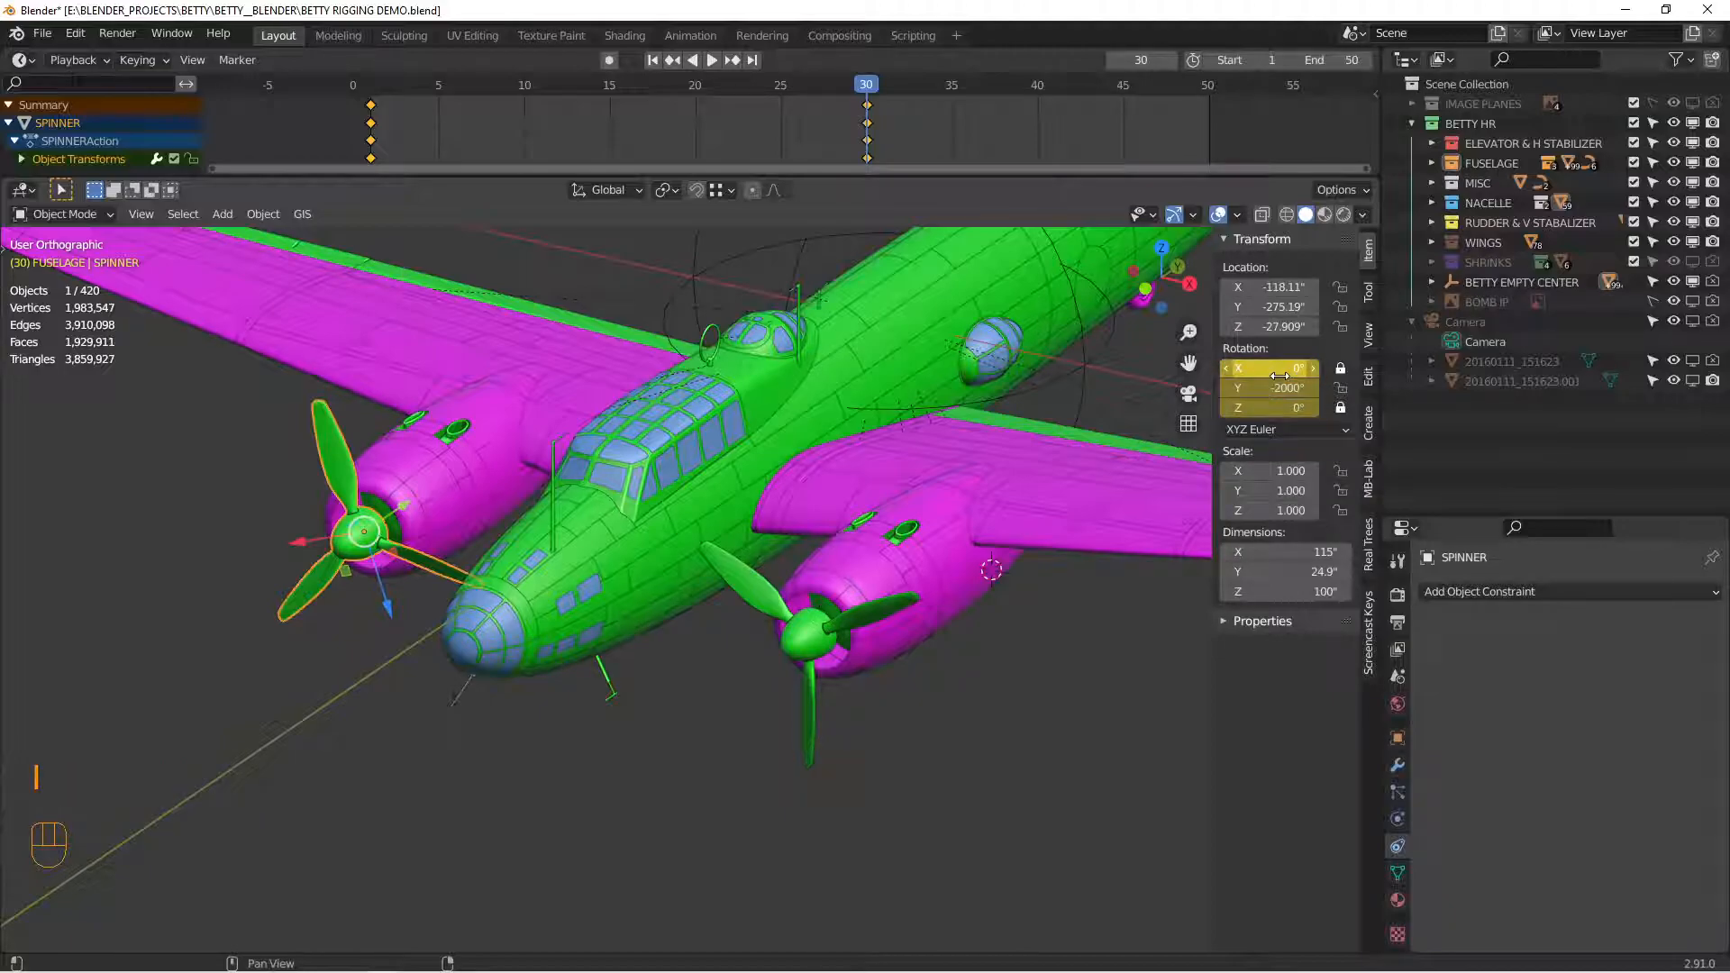
Step: Set SPINNER.001's Y rotation to -2000° at frame 30 and keyframe its rotation
{"action": "left_click", "coordinate": [810, 688]}
{"action": "left_click", "coordinate": [1271, 388]}
{"action": "type", "text": "-2000"}
{"action": "key", "text": "Return"}
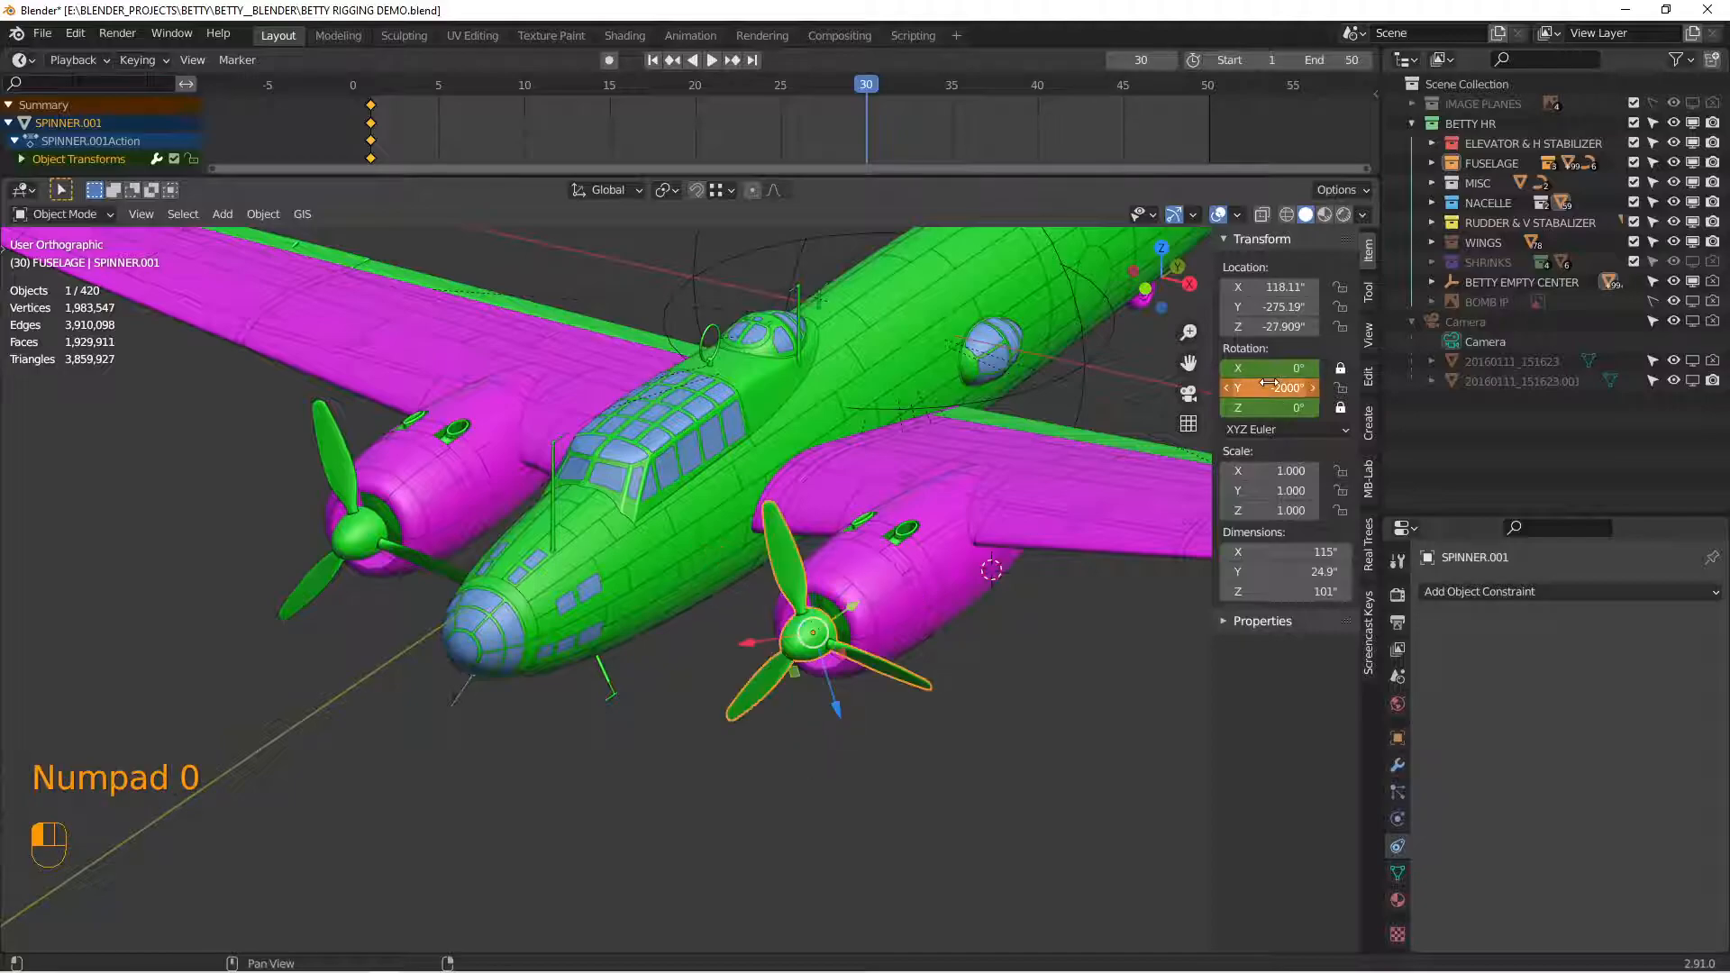
{"action": "key", "text": "i"}
Step: Play back the propeller animation, stop it, and return to frame 1
{"action": "middle_click_drag", "start_coordinate": [557, 598], "coordinate": [760, 429]}
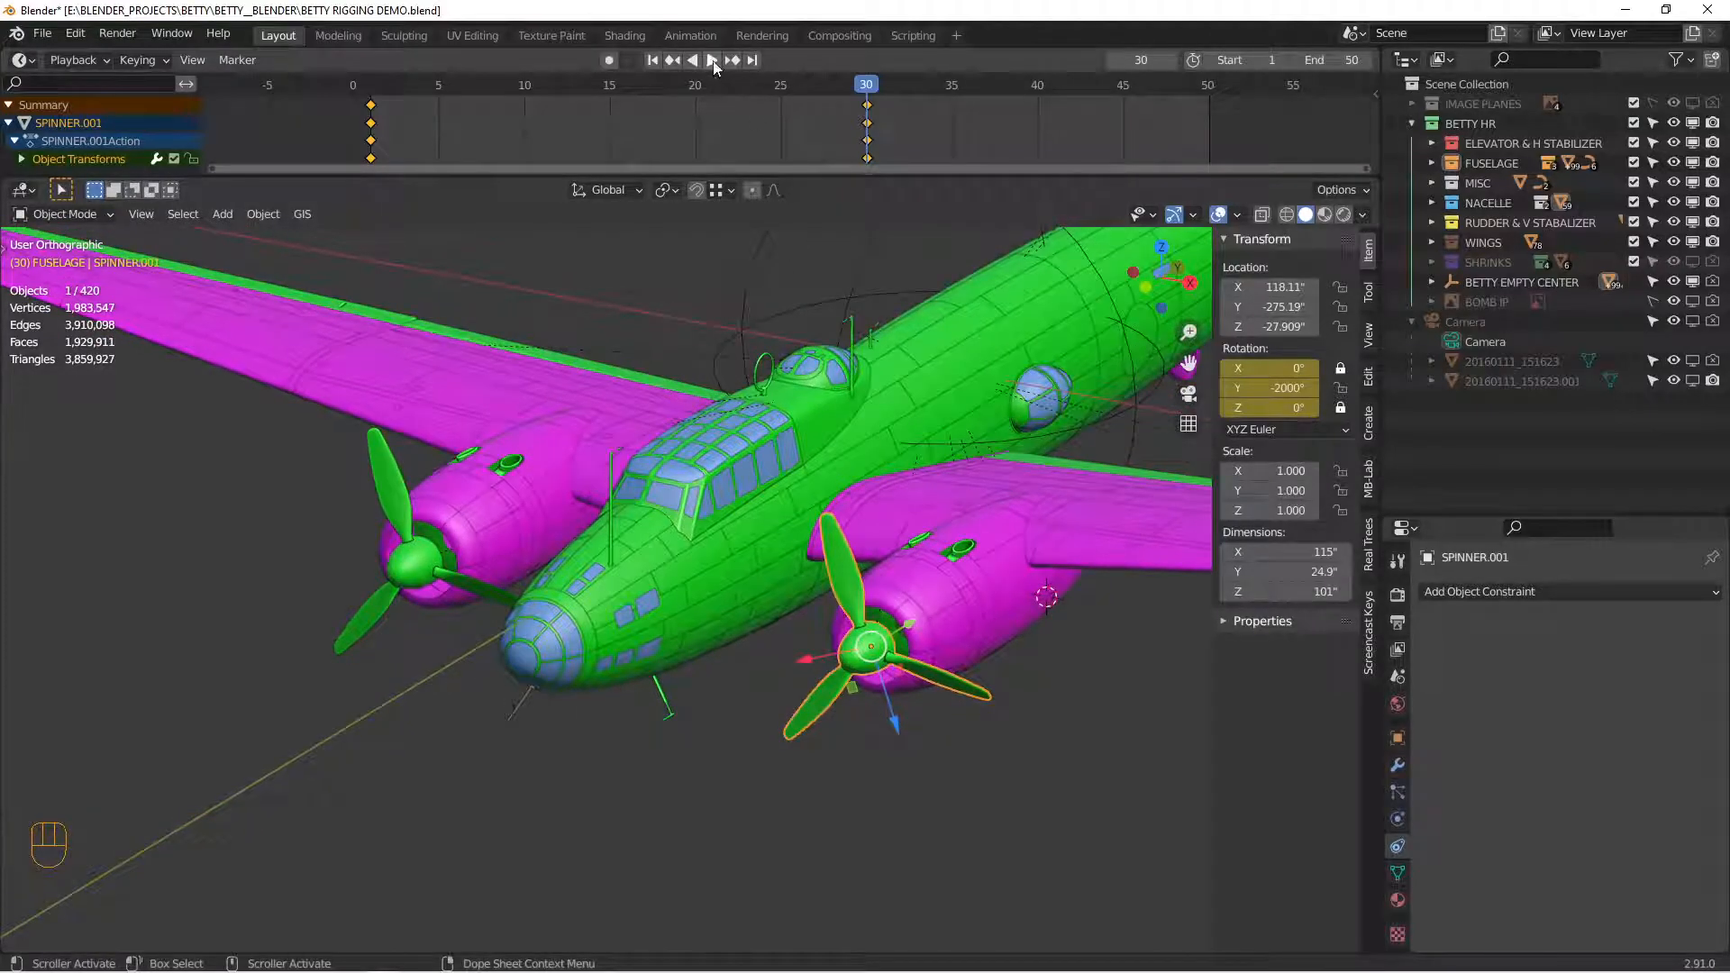
{"action": "left_click", "coordinate": [712, 60]}
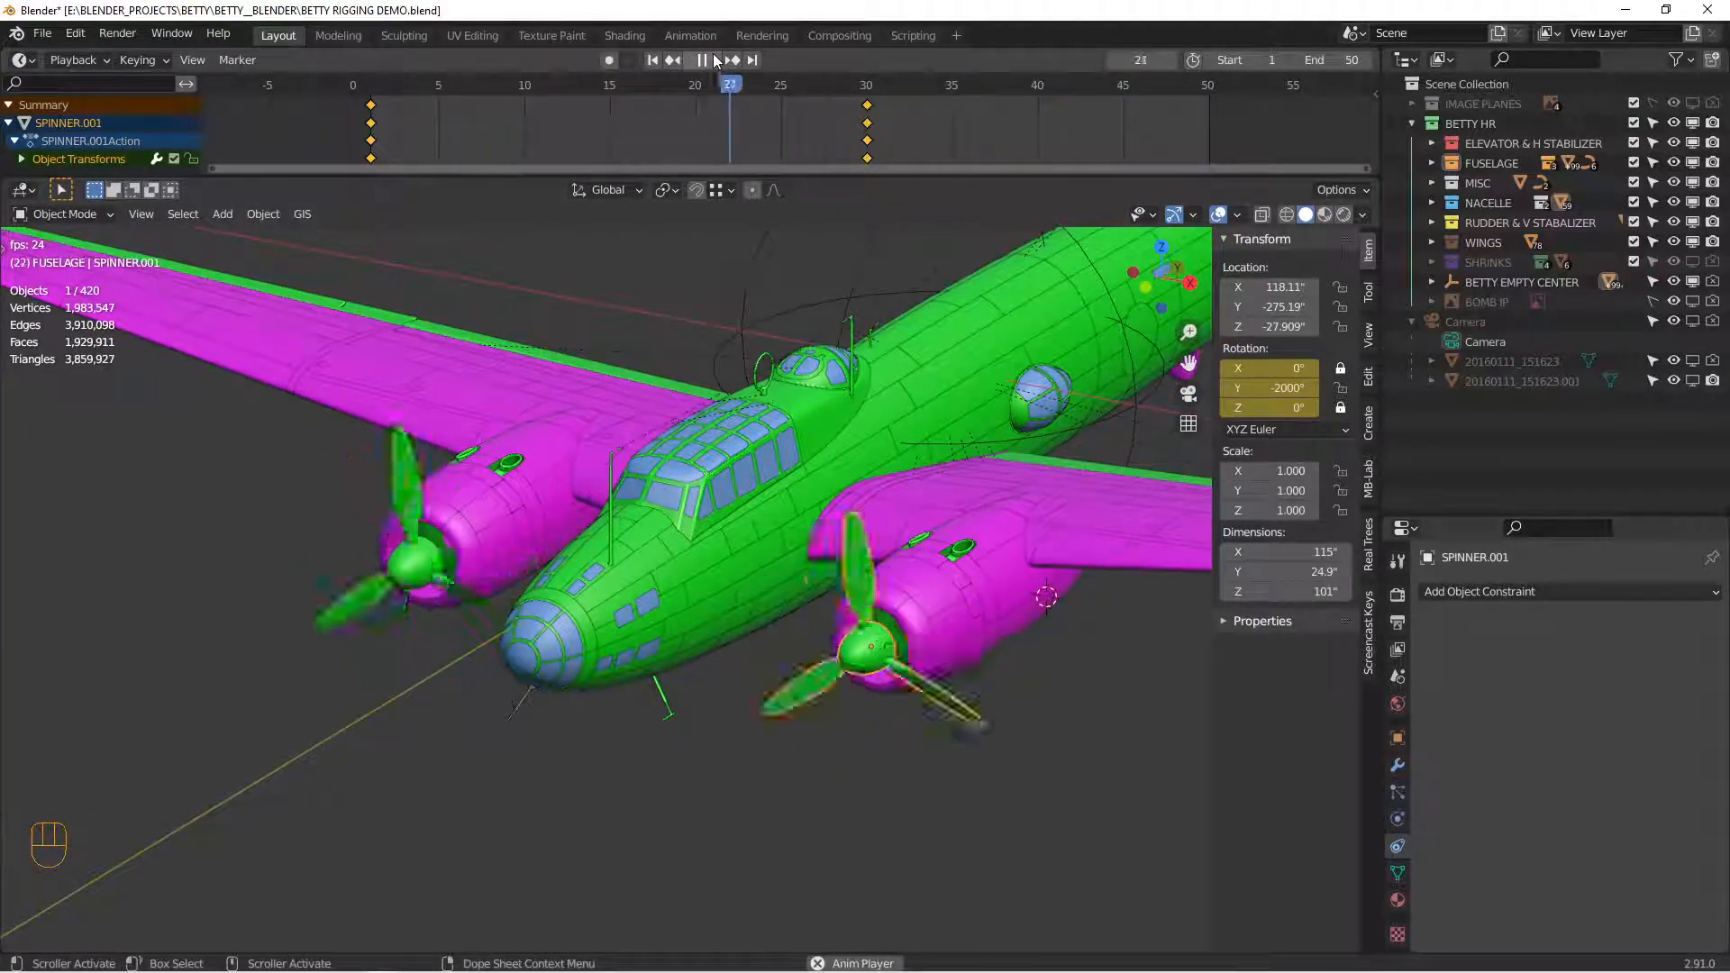
{"action": "left_click", "coordinate": [705, 60]}
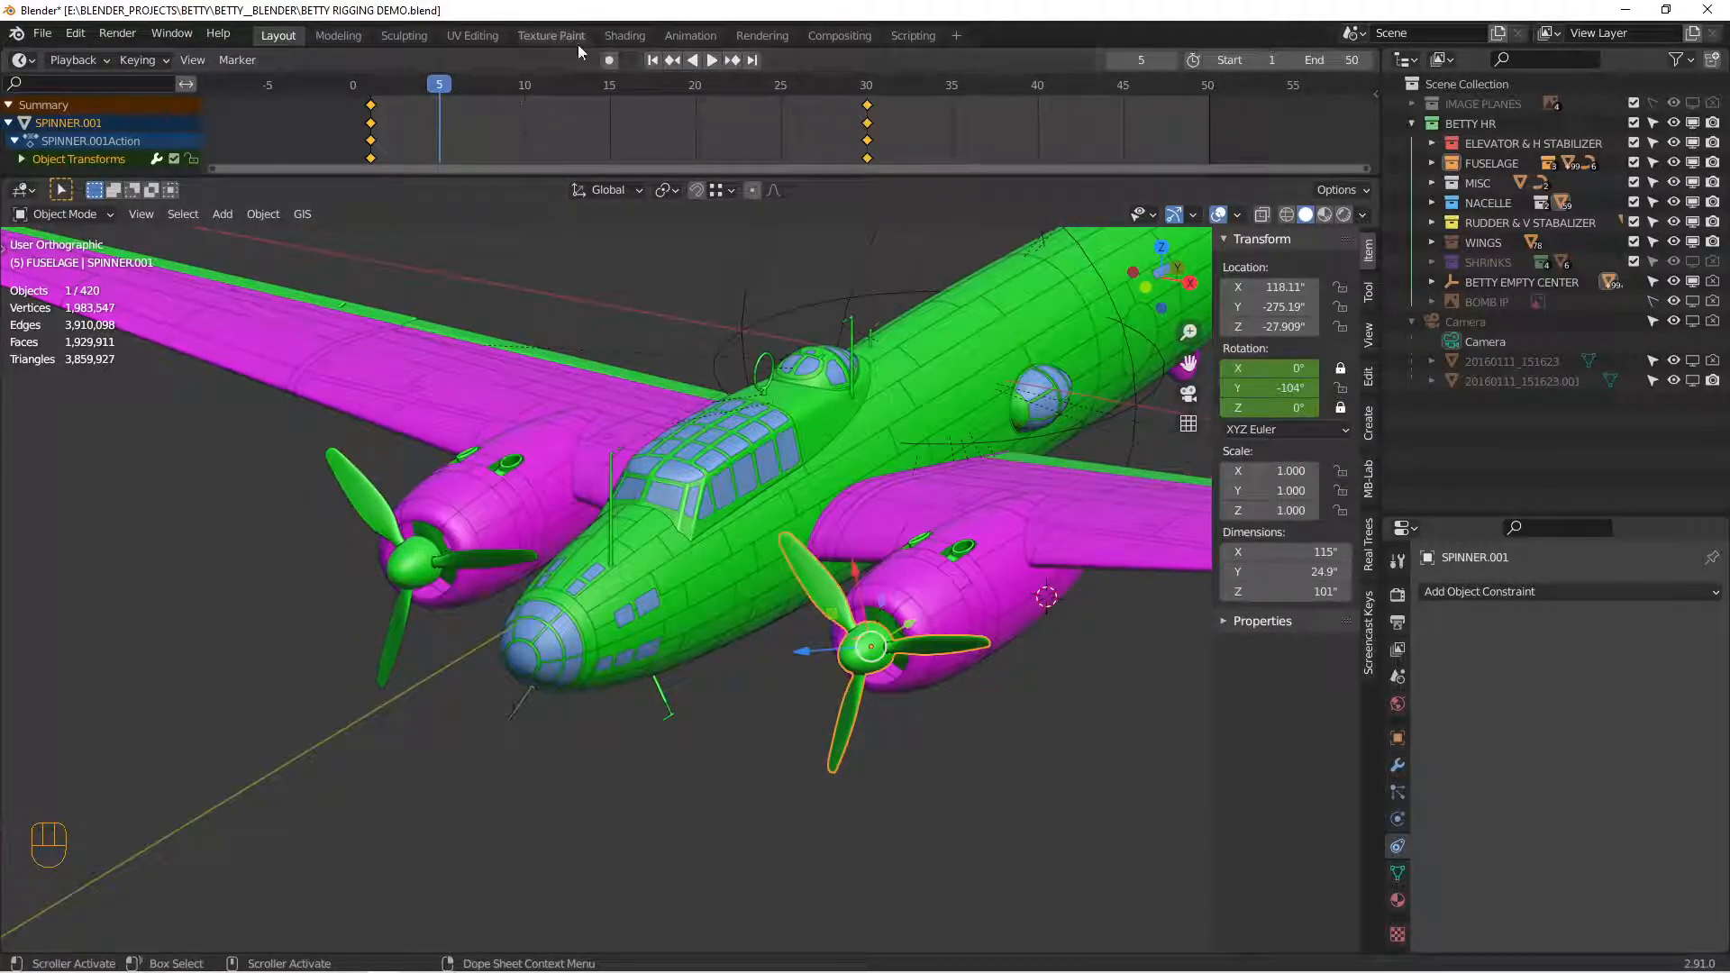
{"action": "left_click", "coordinate": [654, 61]}
Step: Enlarge the keyframe editor and set SPINNER's Object Transforms channels to Linear Extrapolation
{"action": "left_click", "coordinate": [364, 497]}
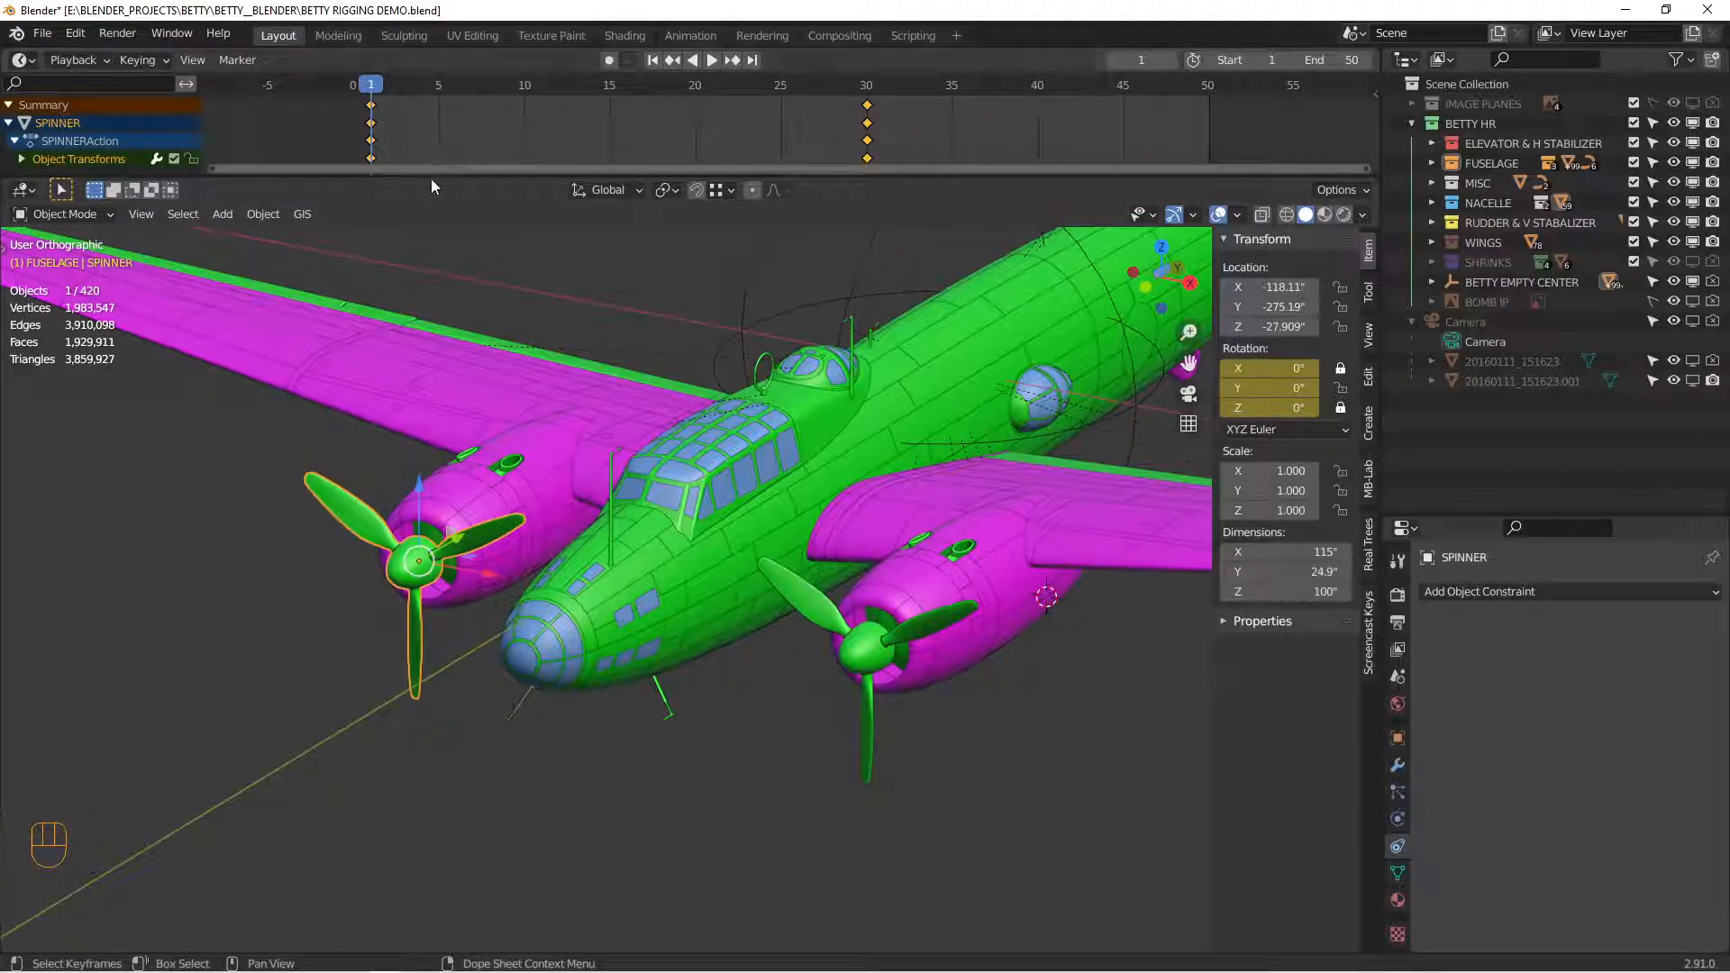
{"action": "left_click_drag", "start_coordinate": [434, 175], "coordinate": [434, 236]}
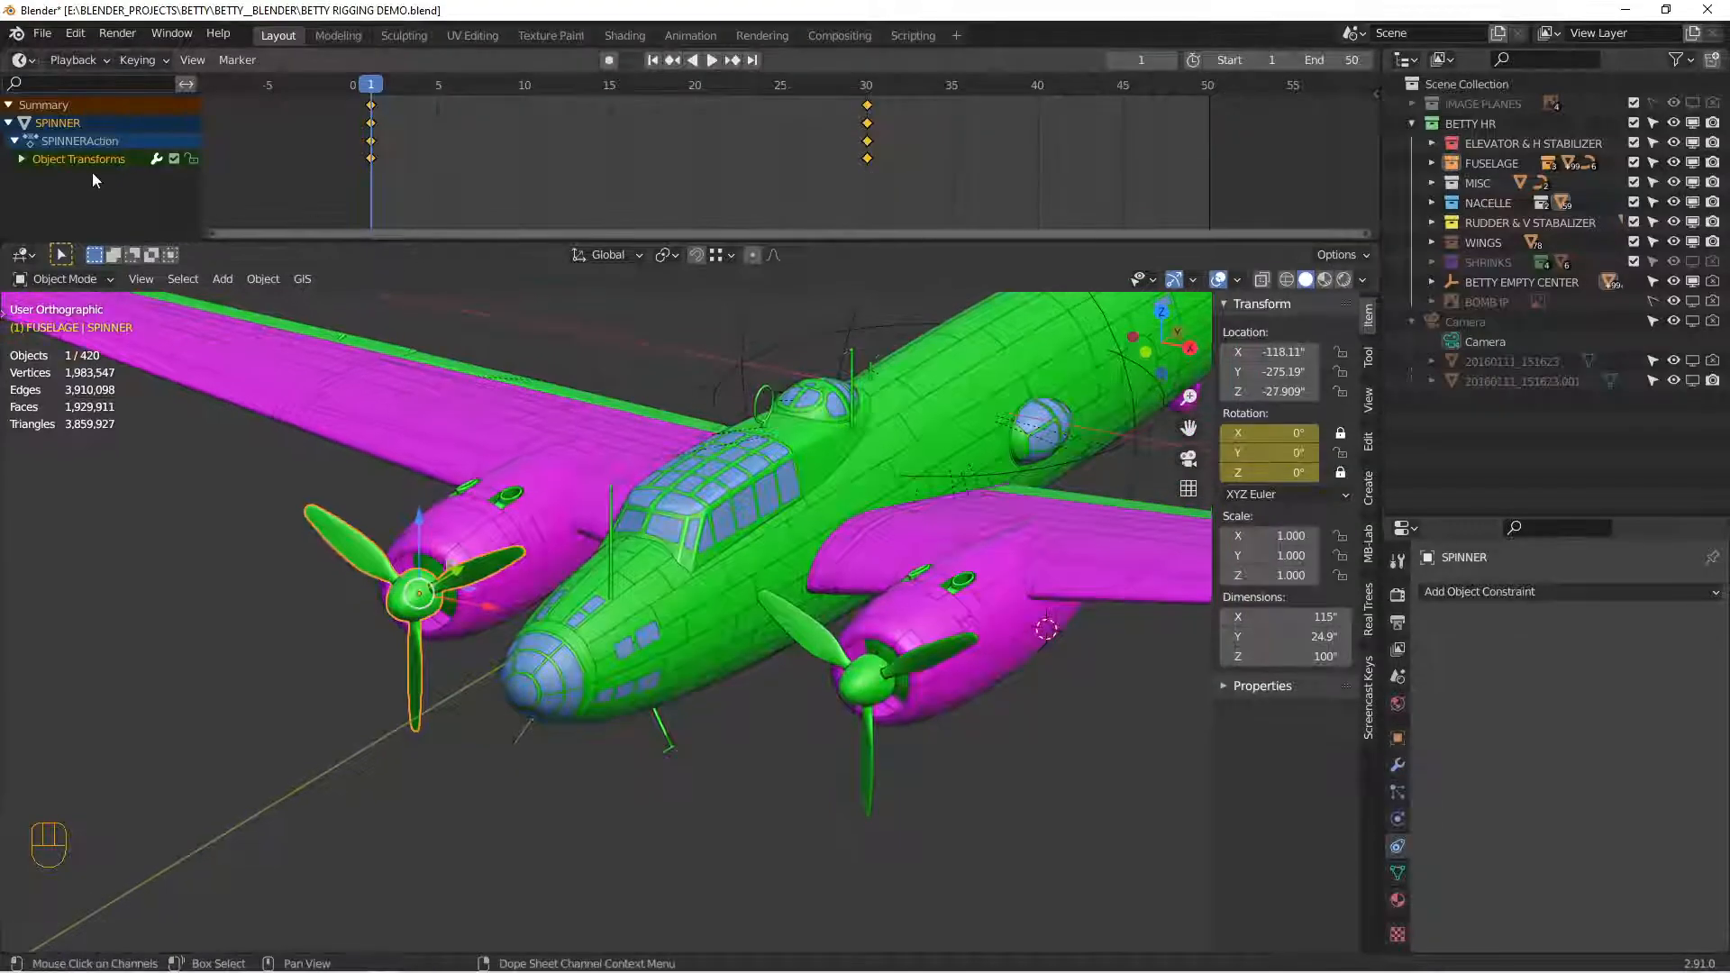
{"action": "left_click", "coordinate": [84, 158]}
{"action": "right_click", "coordinate": [84, 159]}
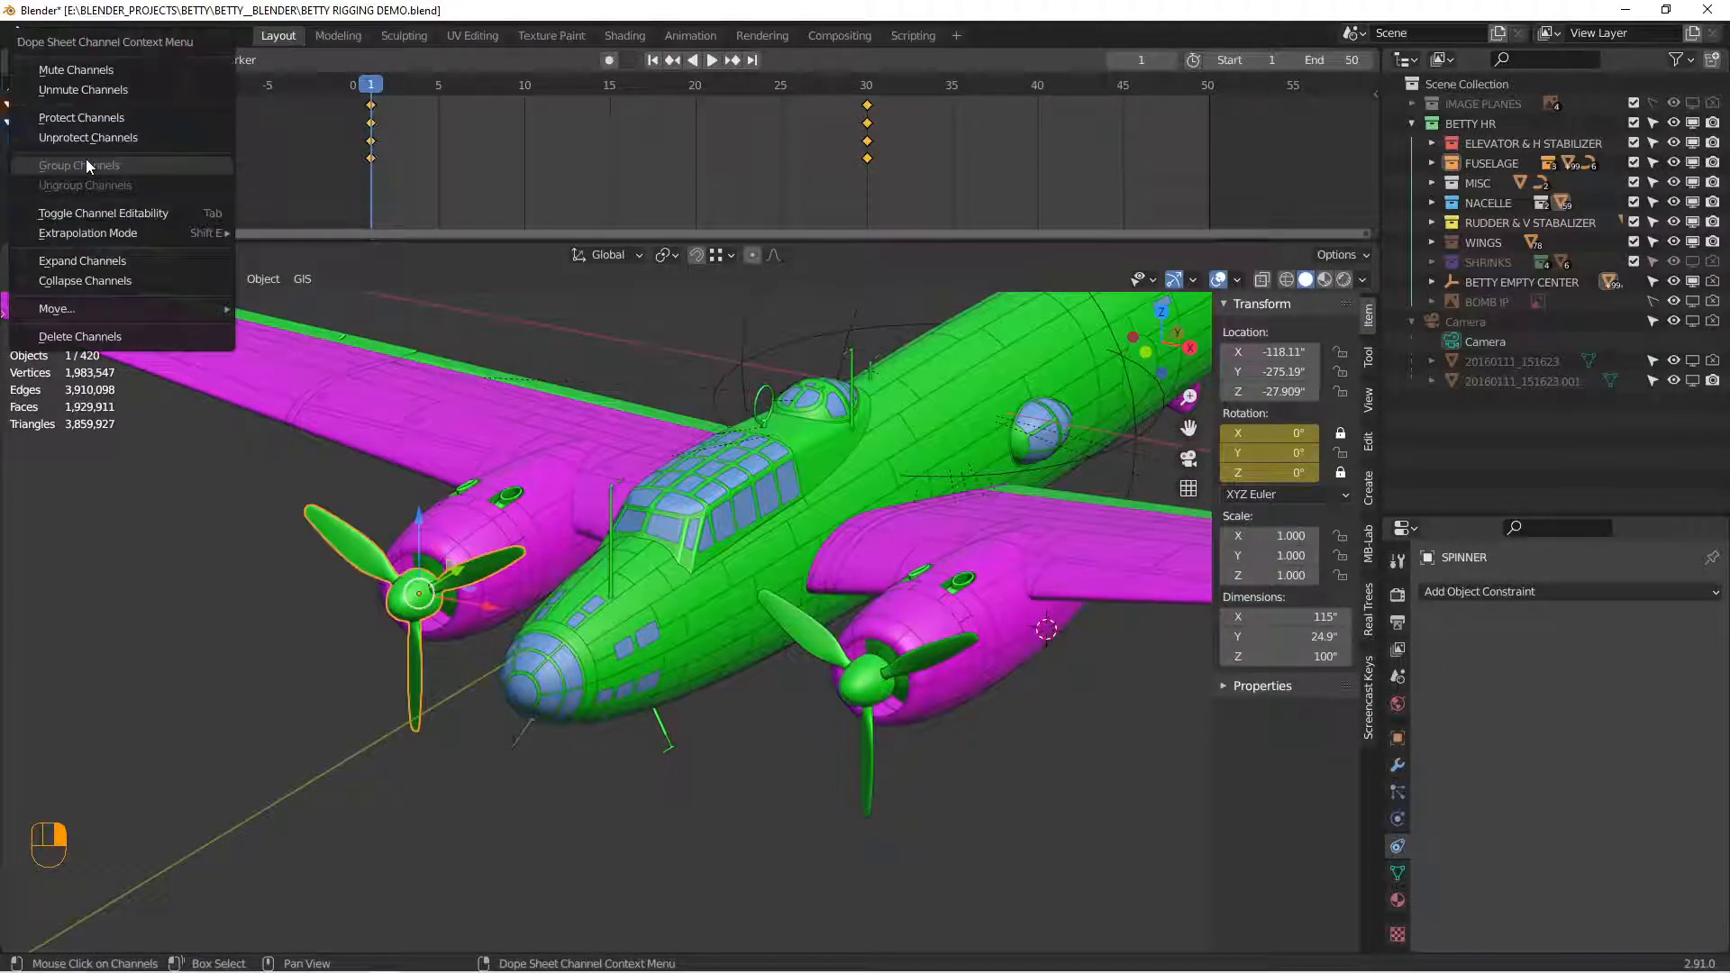
{"action": "right_click", "coordinate": [130, 157]}
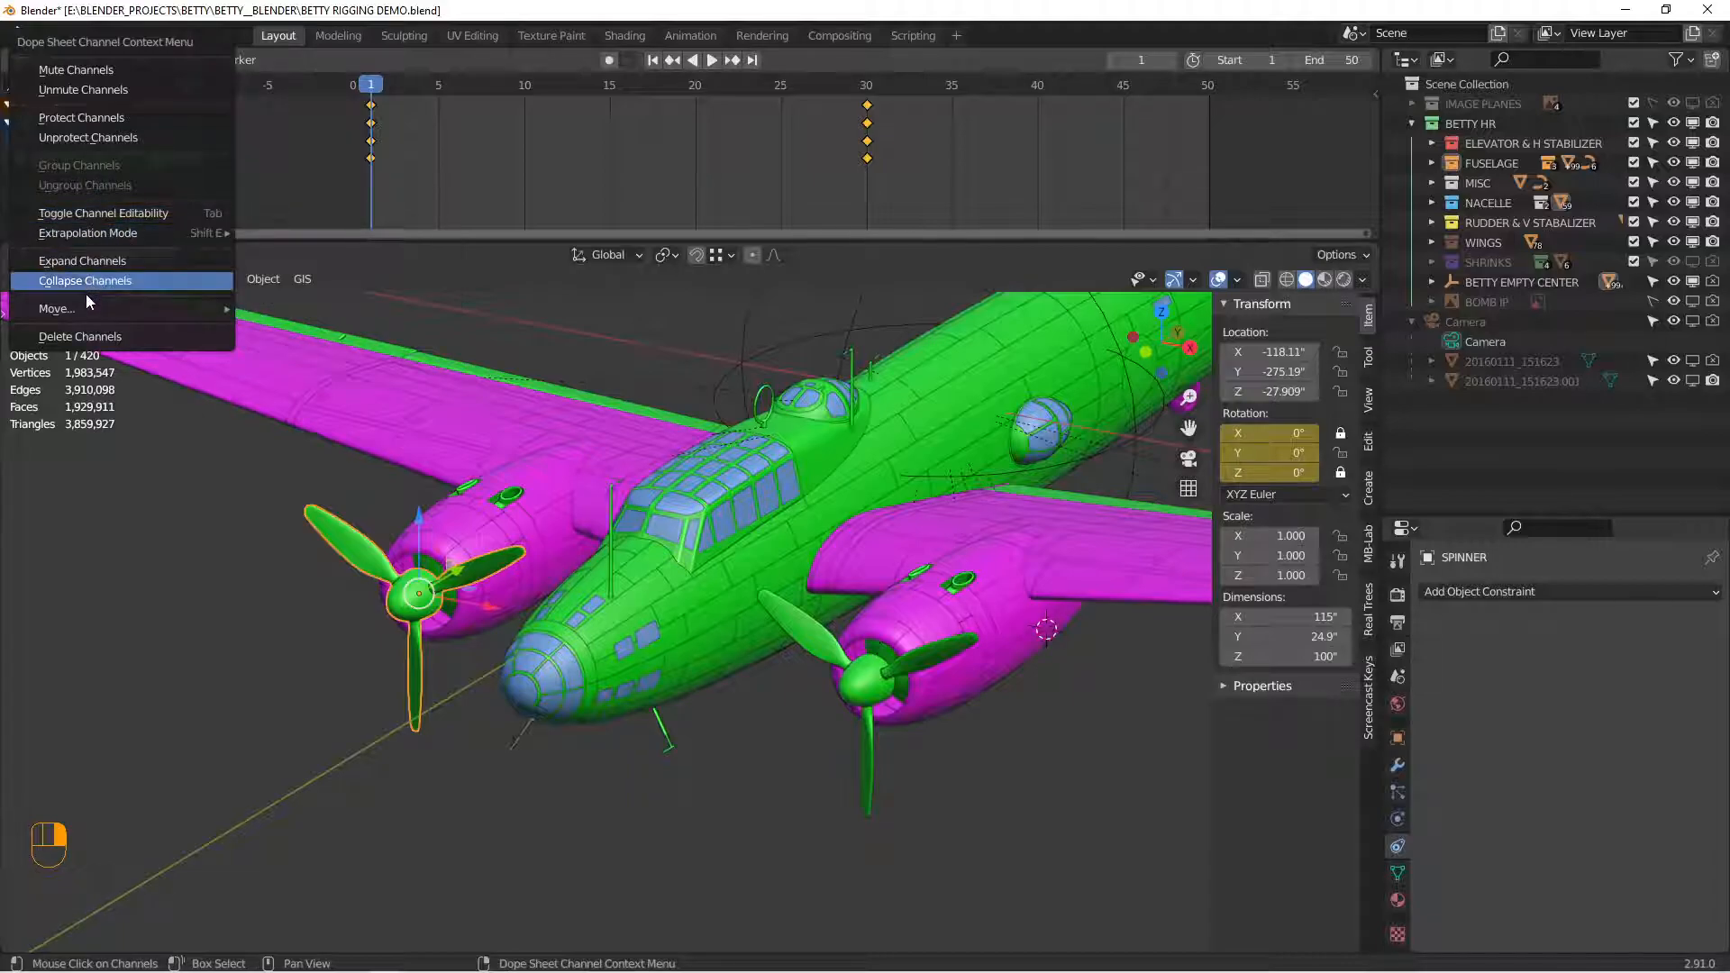
{"action": "right_click", "coordinate": [63, 159]}
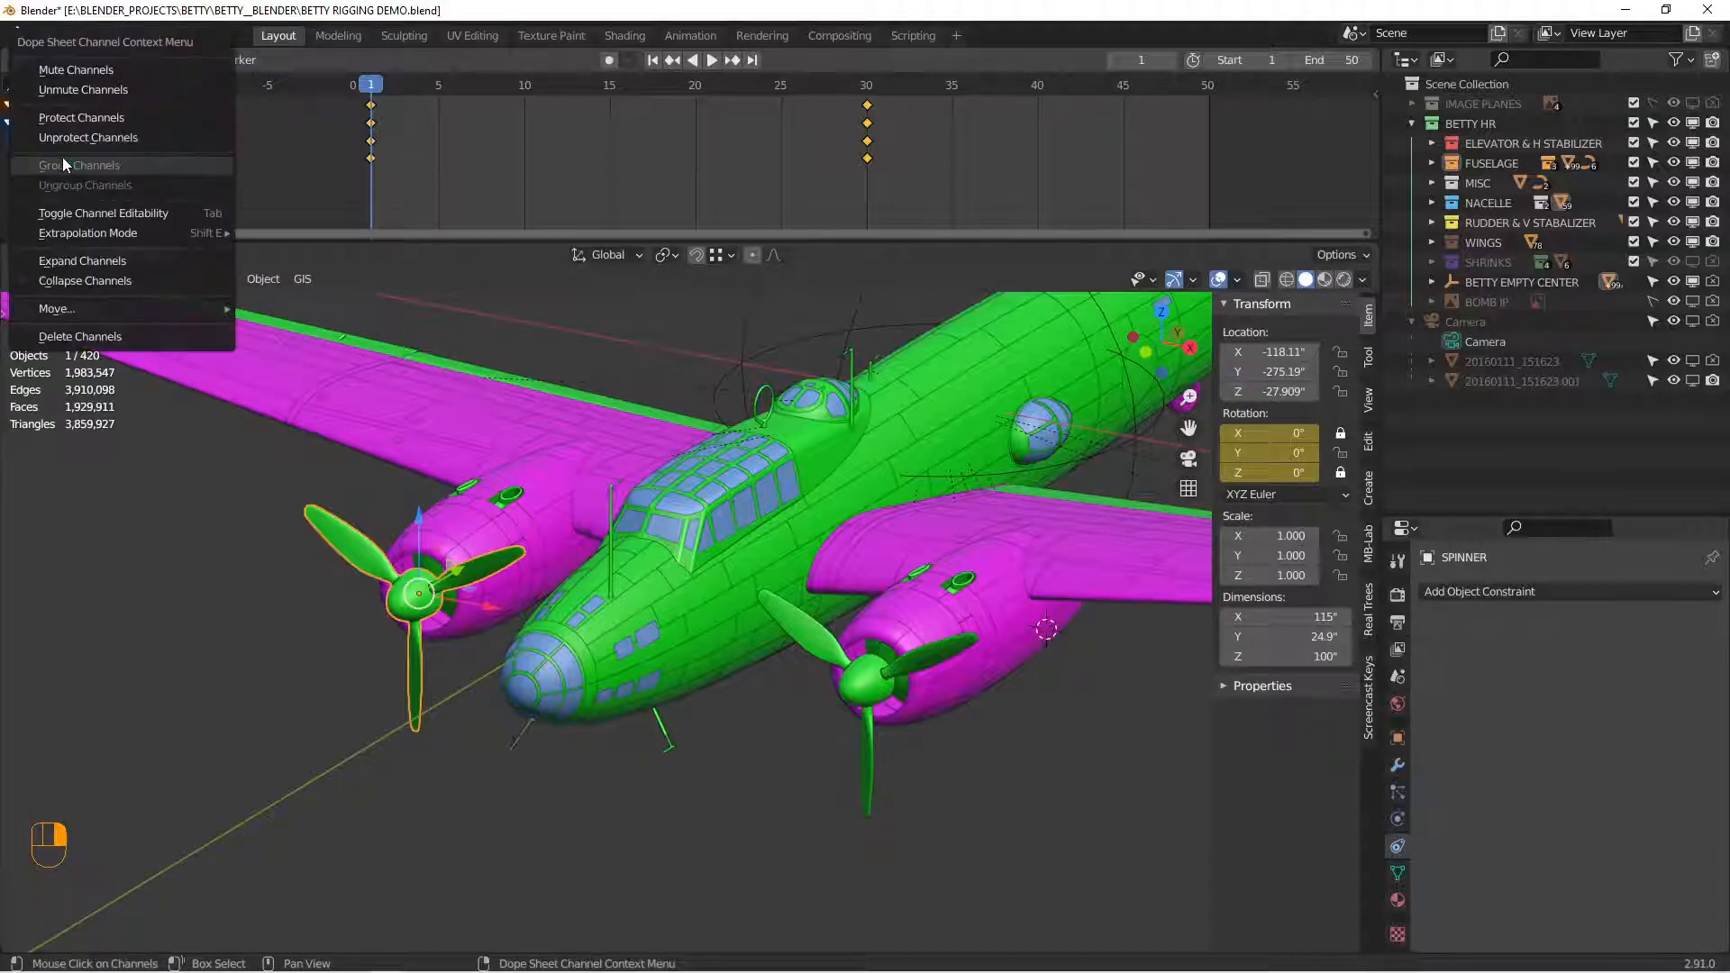
{"action": "mouse_move", "coordinate": [73, 232]}
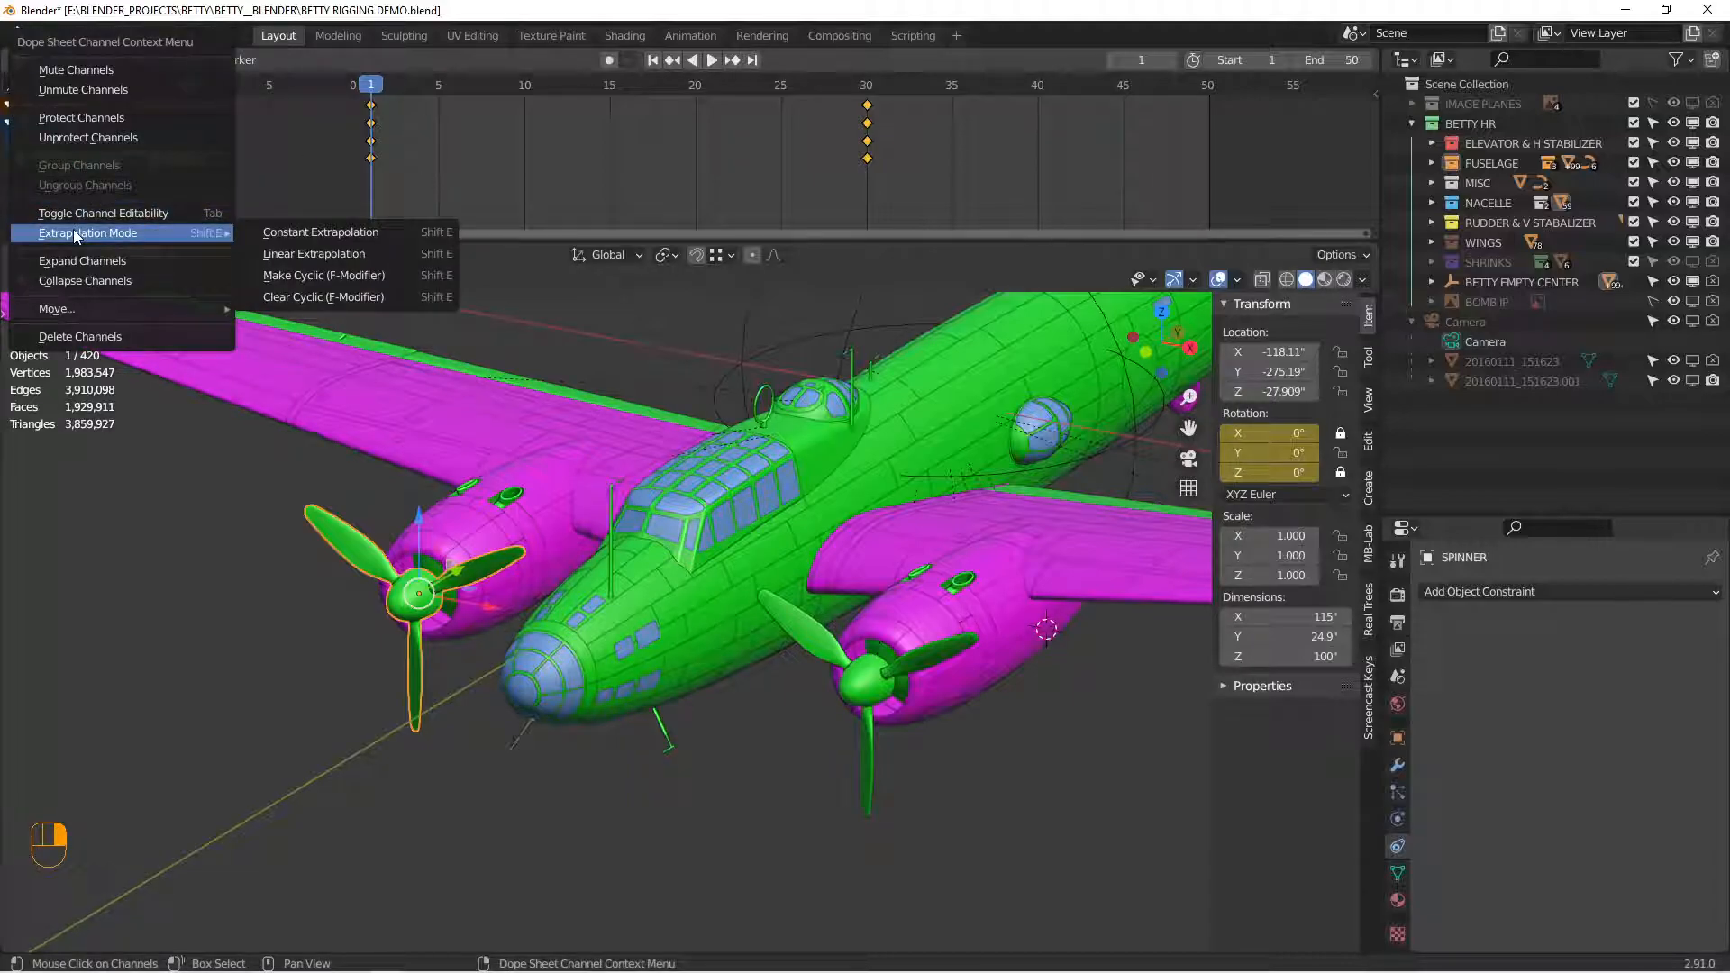
{"action": "left_click", "coordinate": [293, 252]}
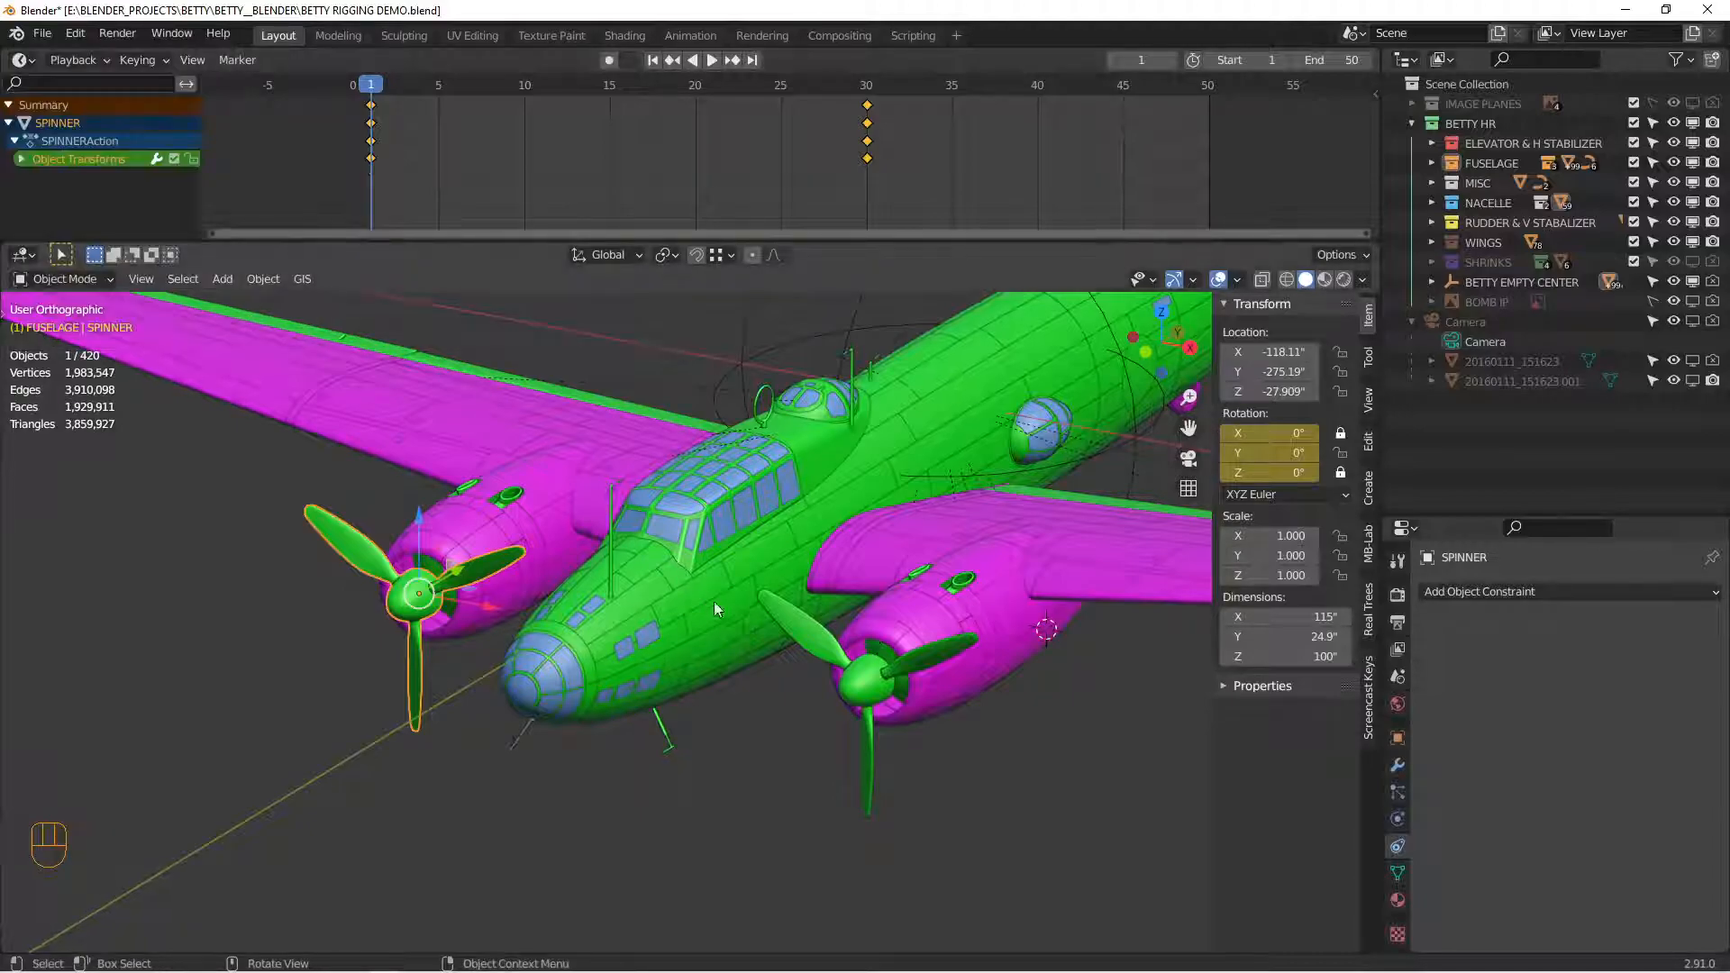
Step: Set SPINNER.001's Object Transforms channels to Linear Extrapolation, and check the motion by playing the animation back
{"action": "left_click", "coordinate": [814, 625]}
{"action": "right_click", "coordinate": [77, 160]}
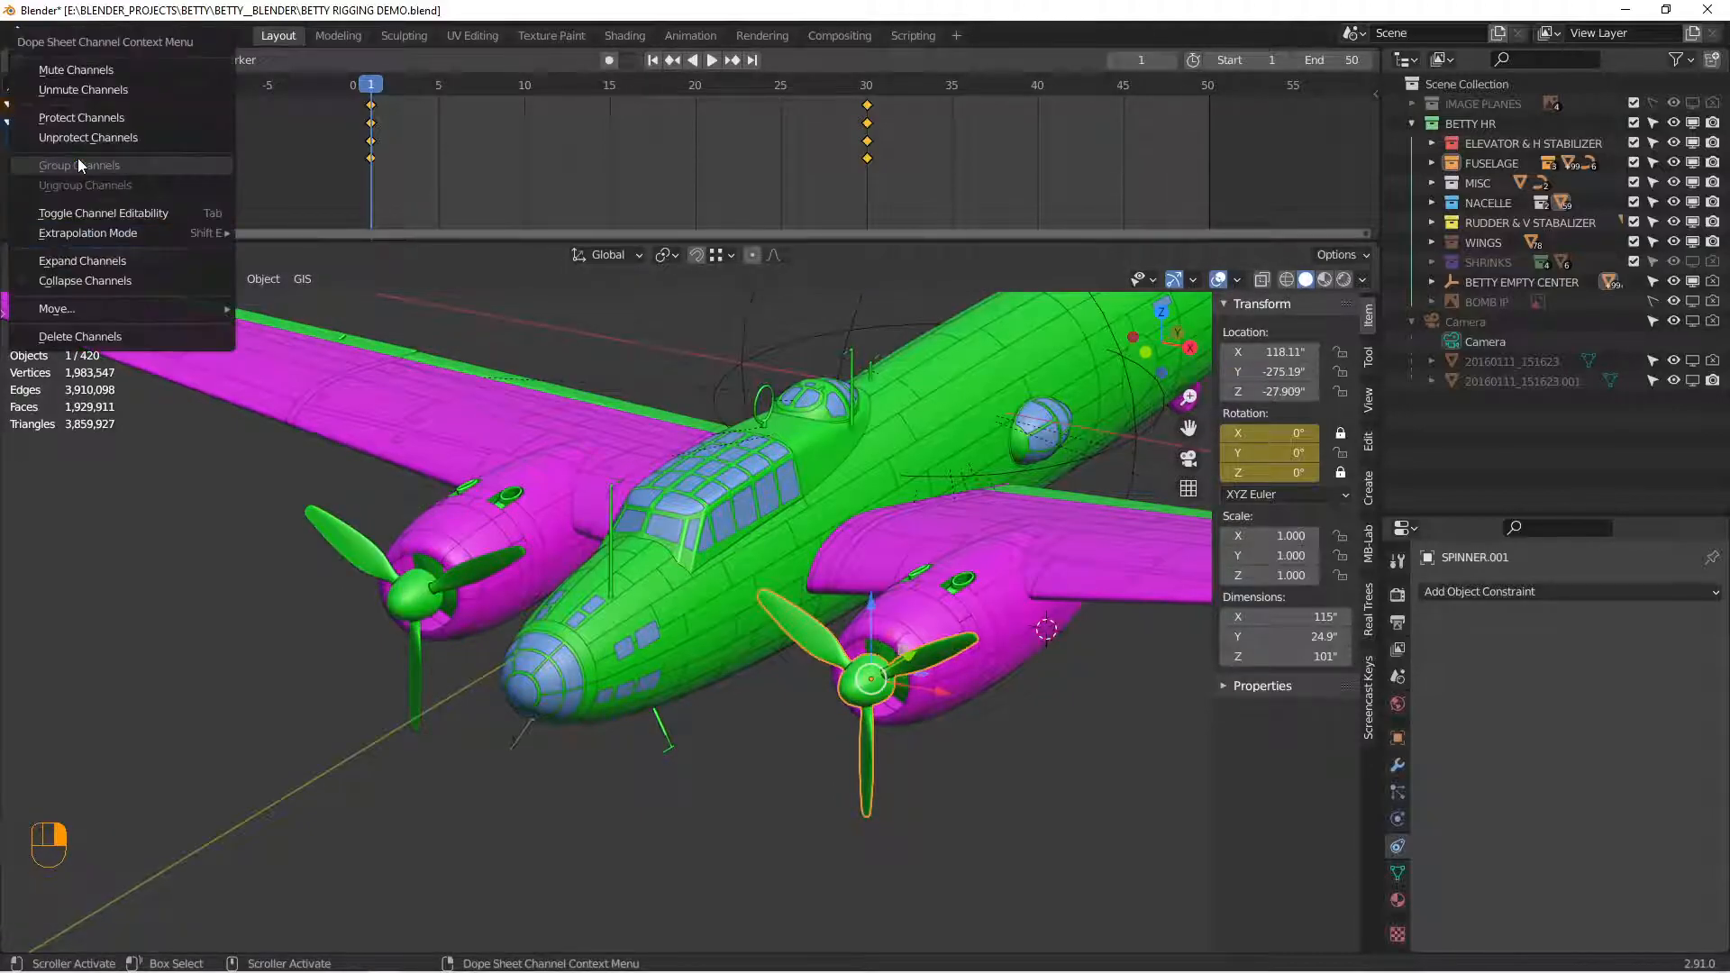
{"action": "mouse_move", "coordinate": [88, 235]}
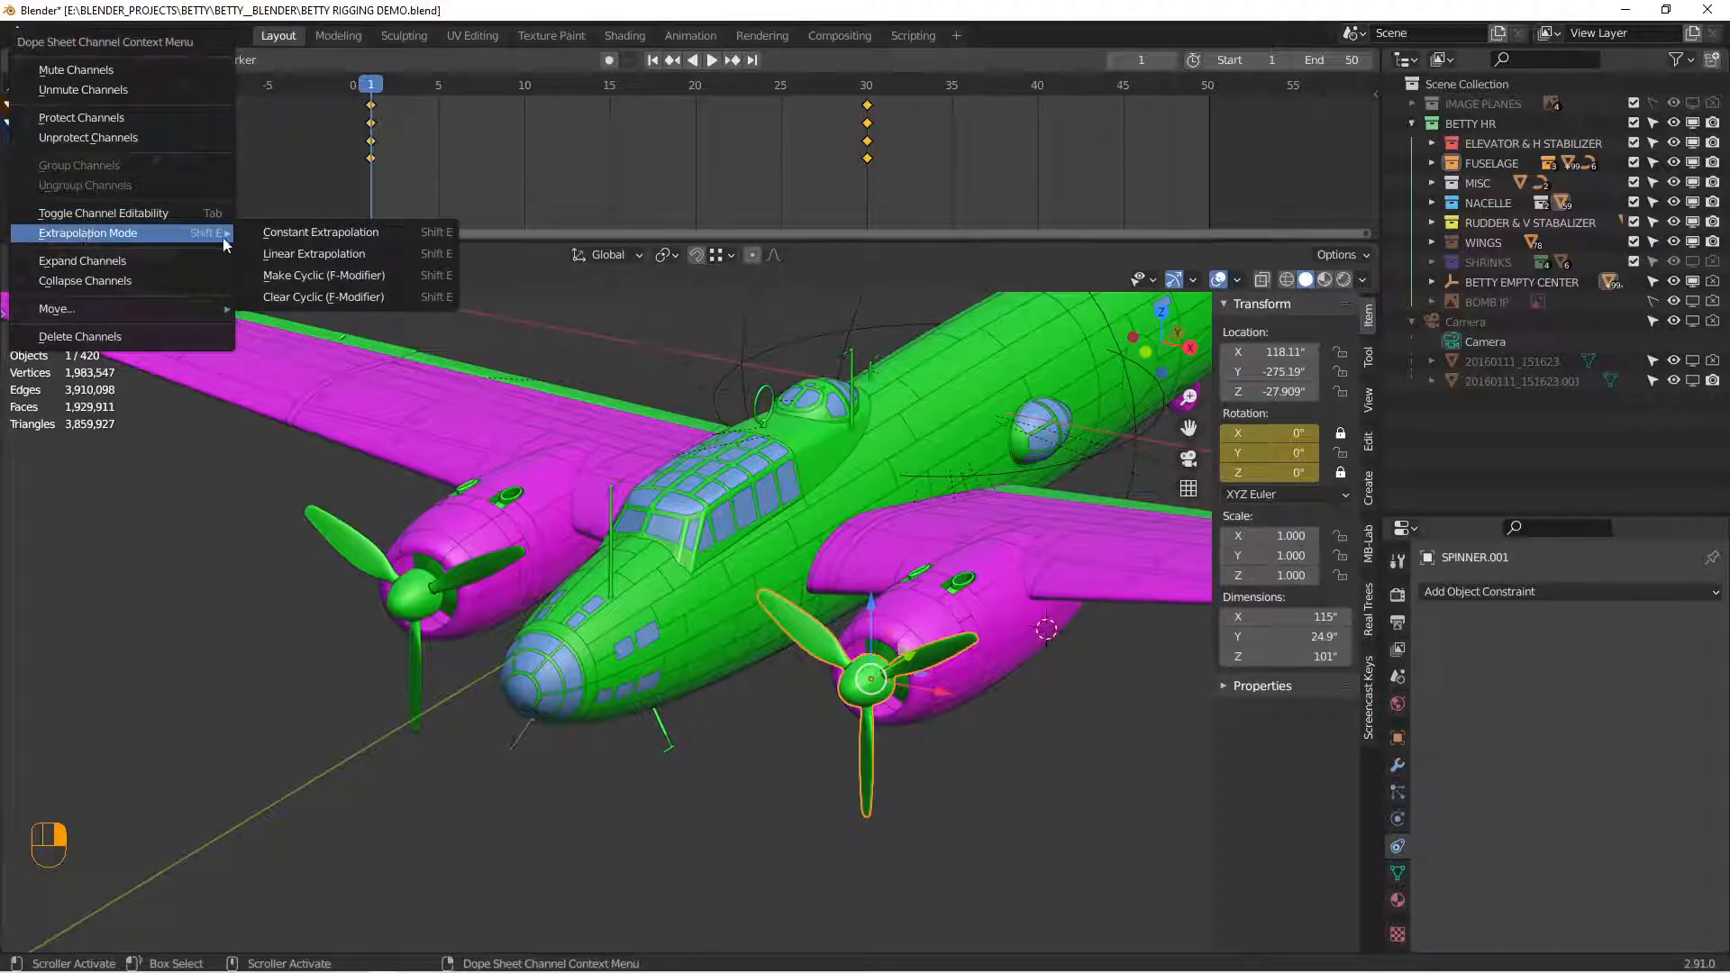
{"action": "left_click", "coordinate": [311, 254]}
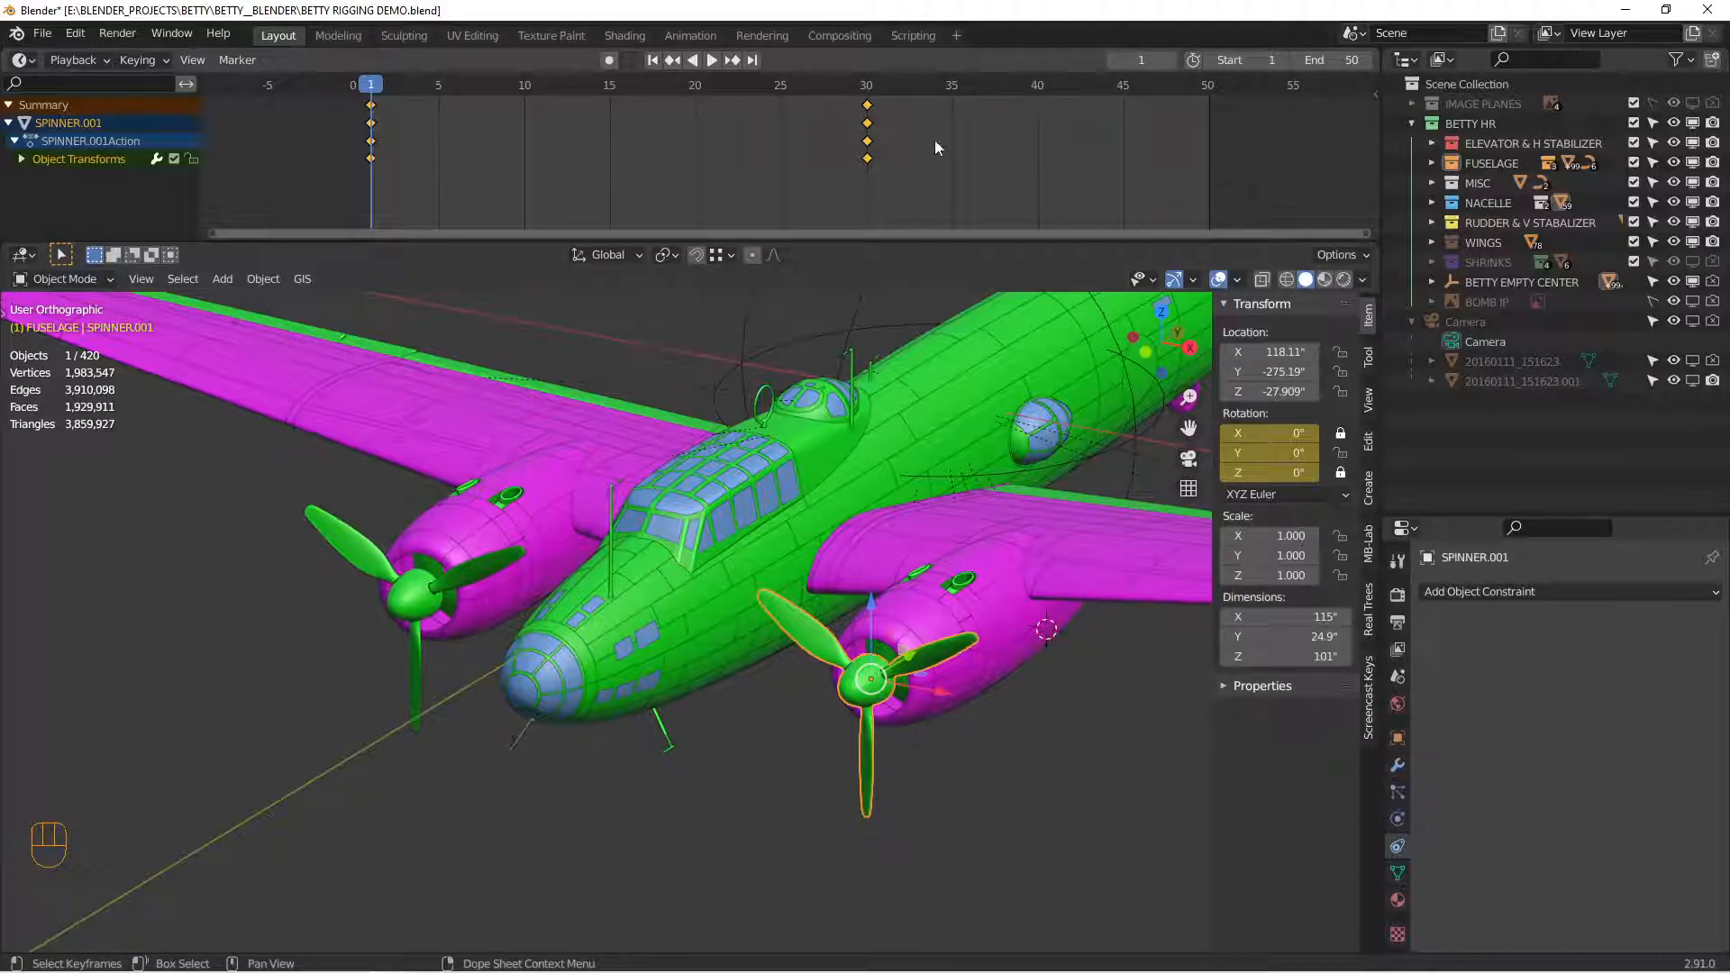
{"action": "left_click", "coordinate": [712, 61]}
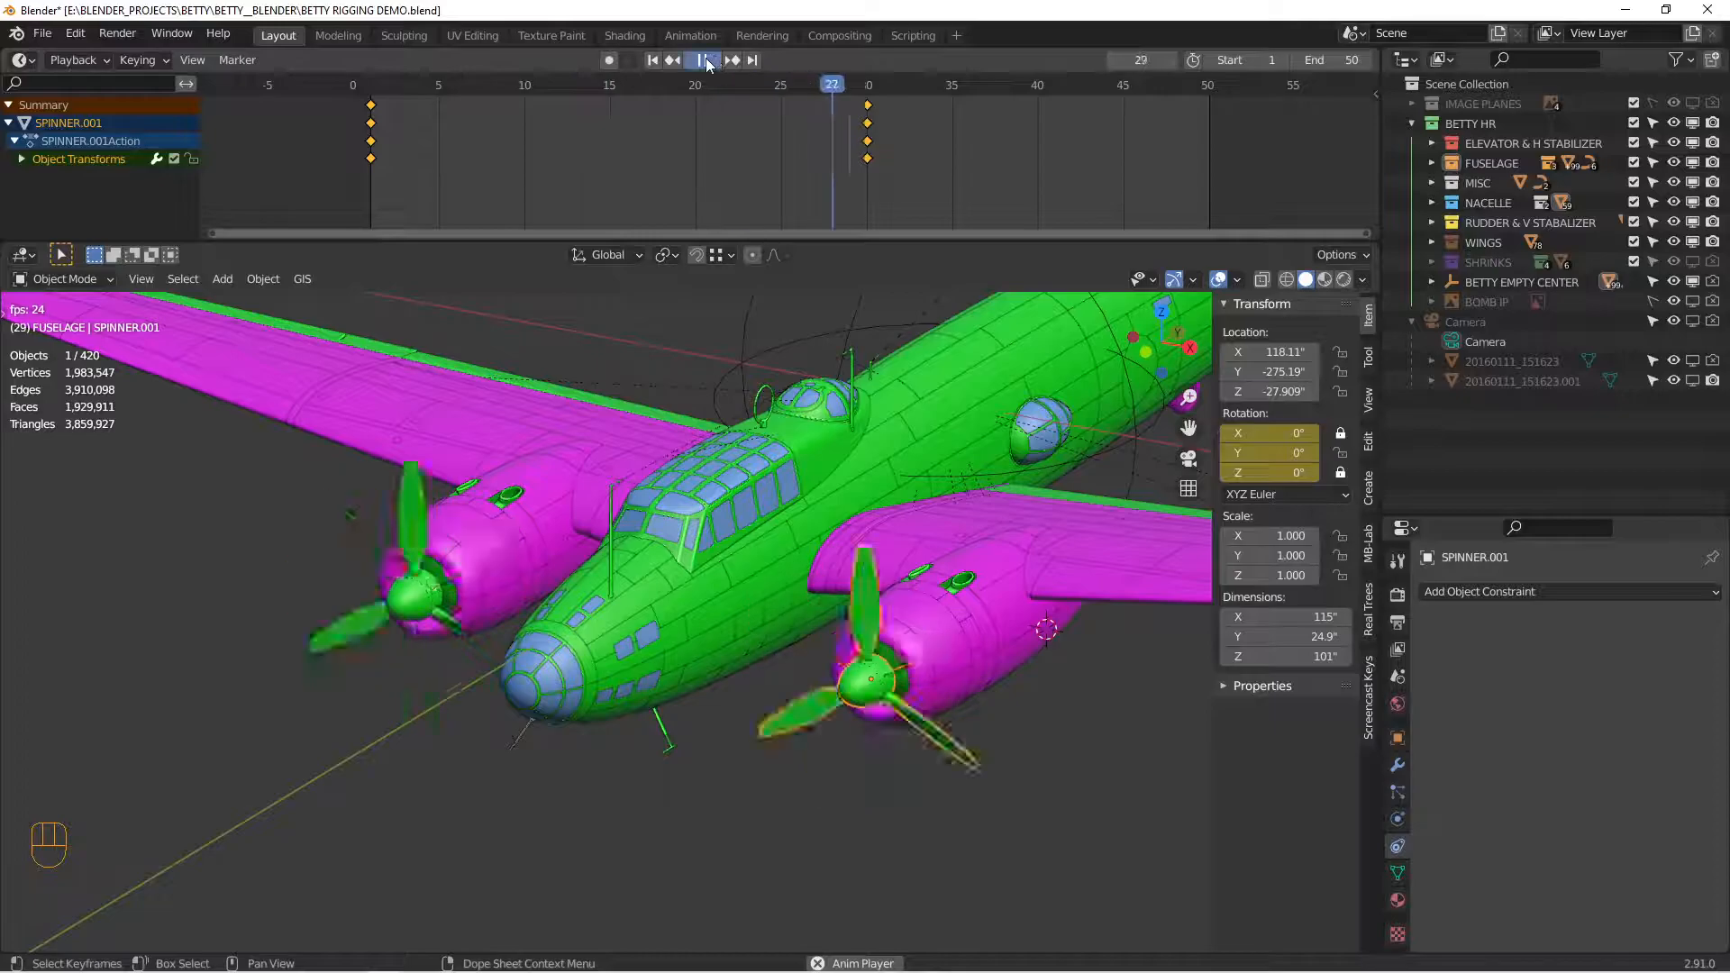
{"action": "key", "text": "Escape"}
Step: Select the rudder on the tail fin and lock its X and Y rotation
{"action": "middle_click_drag", "start_coordinate": [966, 678], "coordinate": [670, 539]}
{"action": "scroll", "coordinate": [795, 507], "scroll_direction": "down", "scroll_amount": 3}
{"action": "left_click_drag", "start_coordinate": [795, 507], "coordinate": [590, 629], "text": "alt+shift"}
{"action": "left_click_drag", "start_coordinate": [717, 591], "coordinate": [594, 591], "text": "alt"}
{"action": "scroll", "coordinate": [622, 577], "scroll_direction": "up", "scroll_amount": 3}
{"action": "left_click_drag", "start_coordinate": [811, 518], "coordinate": [425, 732], "text": "alt+shift"}
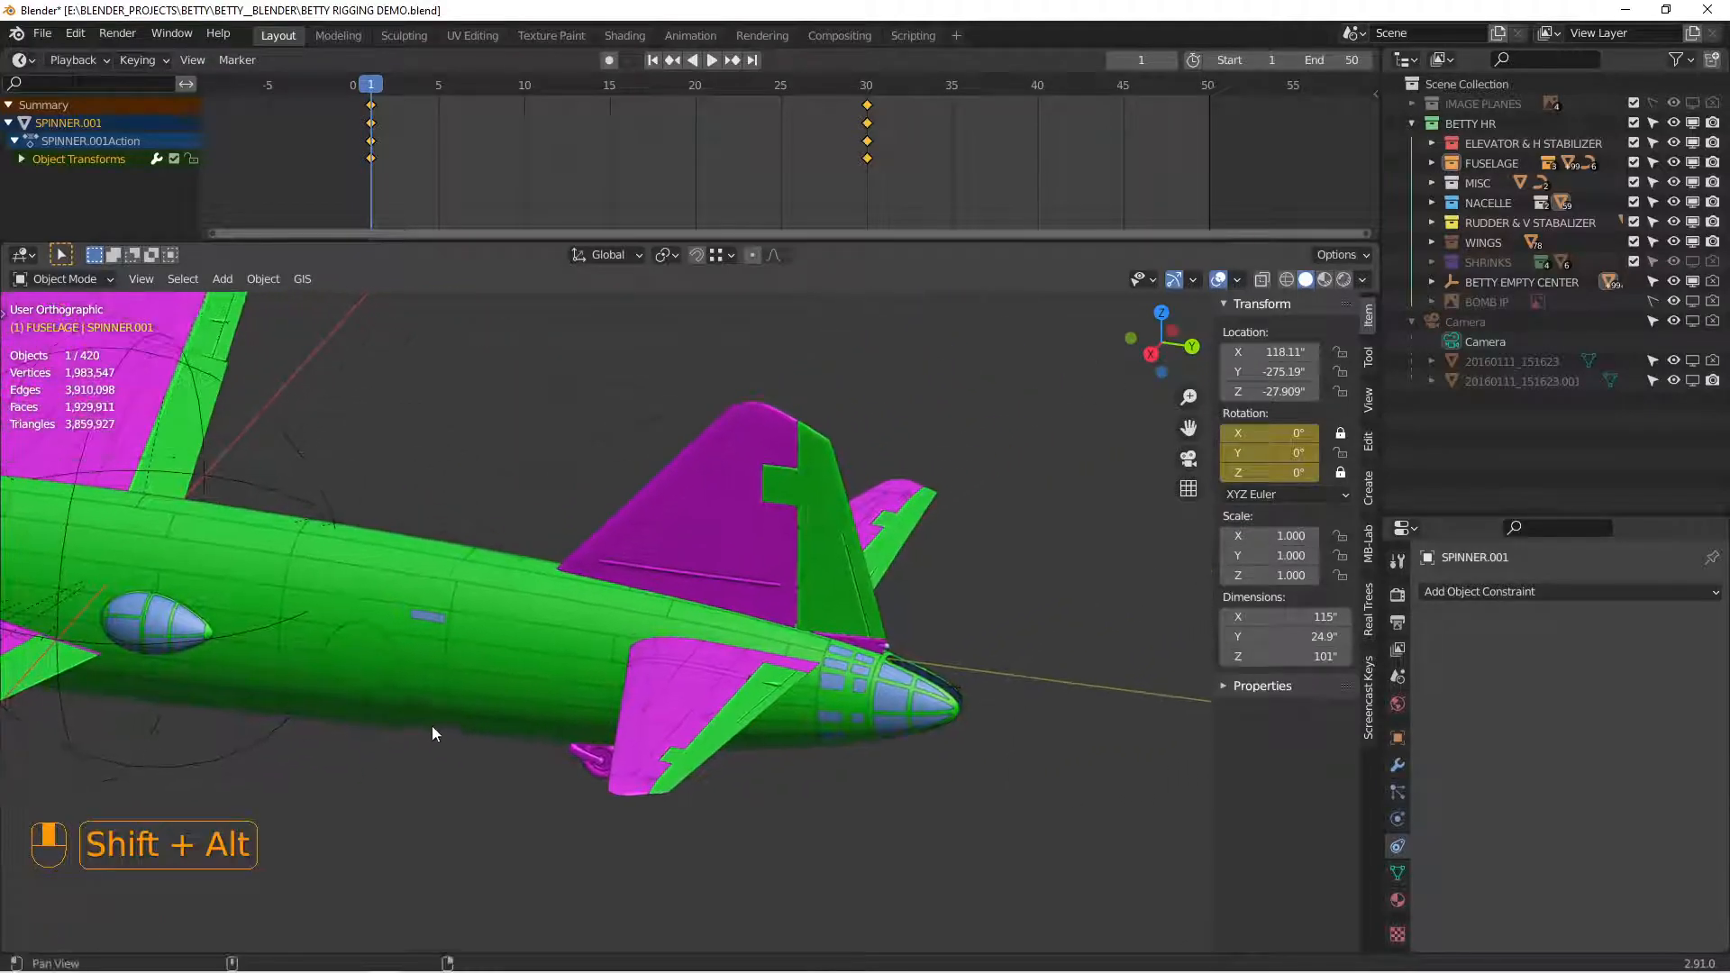
{"action": "scroll", "coordinate": [802, 614], "scroll_direction": "up", "scroll_amount": 5}
{"action": "scroll", "coordinate": [658, 699], "scroll_direction": "up", "scroll_amount": 1}
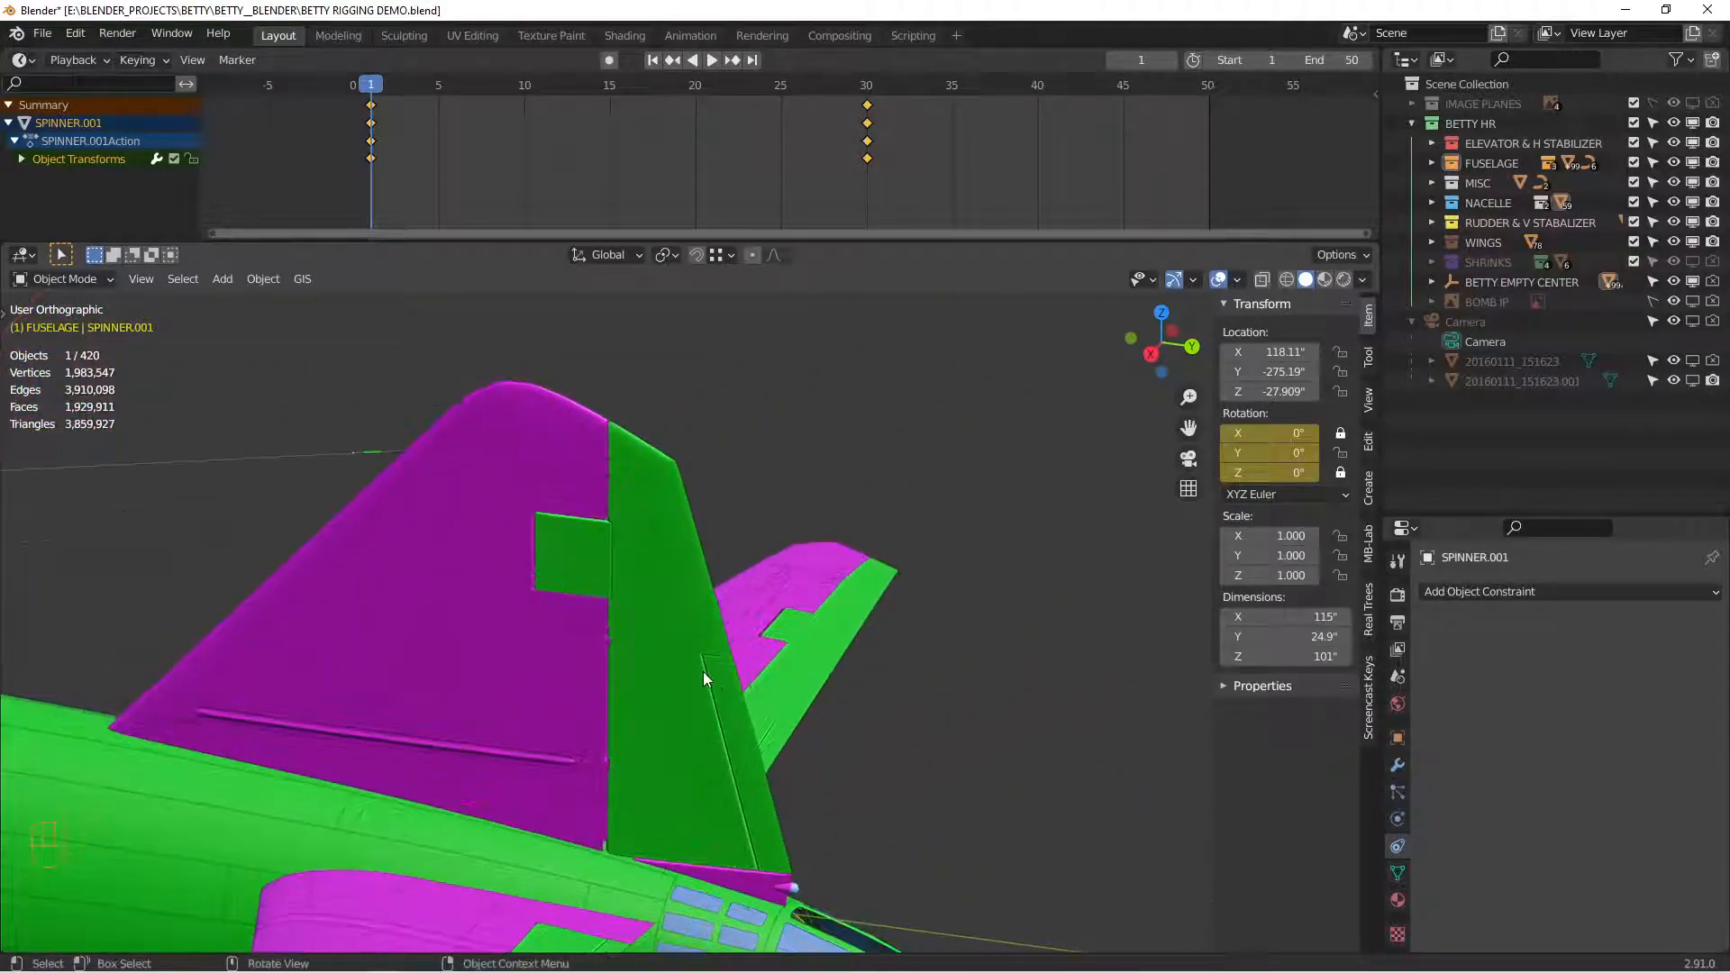
{"action": "left_click", "coordinate": [703, 672]}
{"action": "left_click_drag", "start_coordinate": [613, 683], "coordinate": [793, 413], "text": "alt+shift"}
{"action": "scroll", "coordinate": [847, 619], "scroll_direction": "down", "scroll_amount": 2}
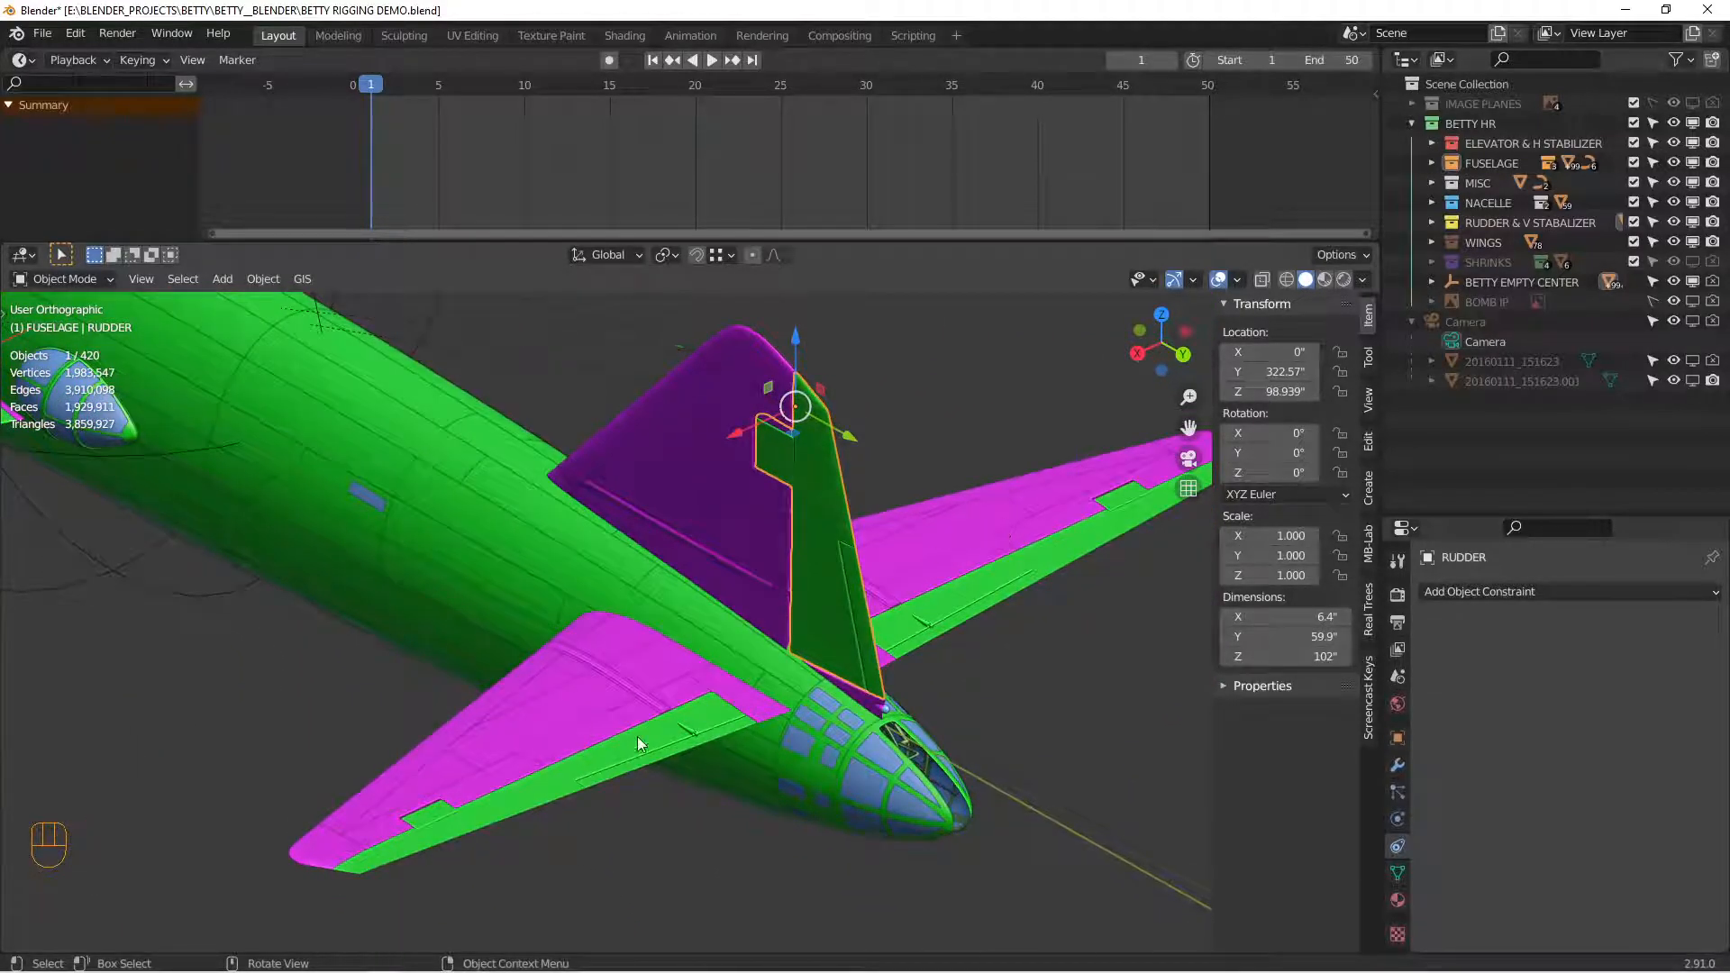
{"action": "middle_click_drag", "start_coordinate": [750, 638], "coordinate": [784, 643]}
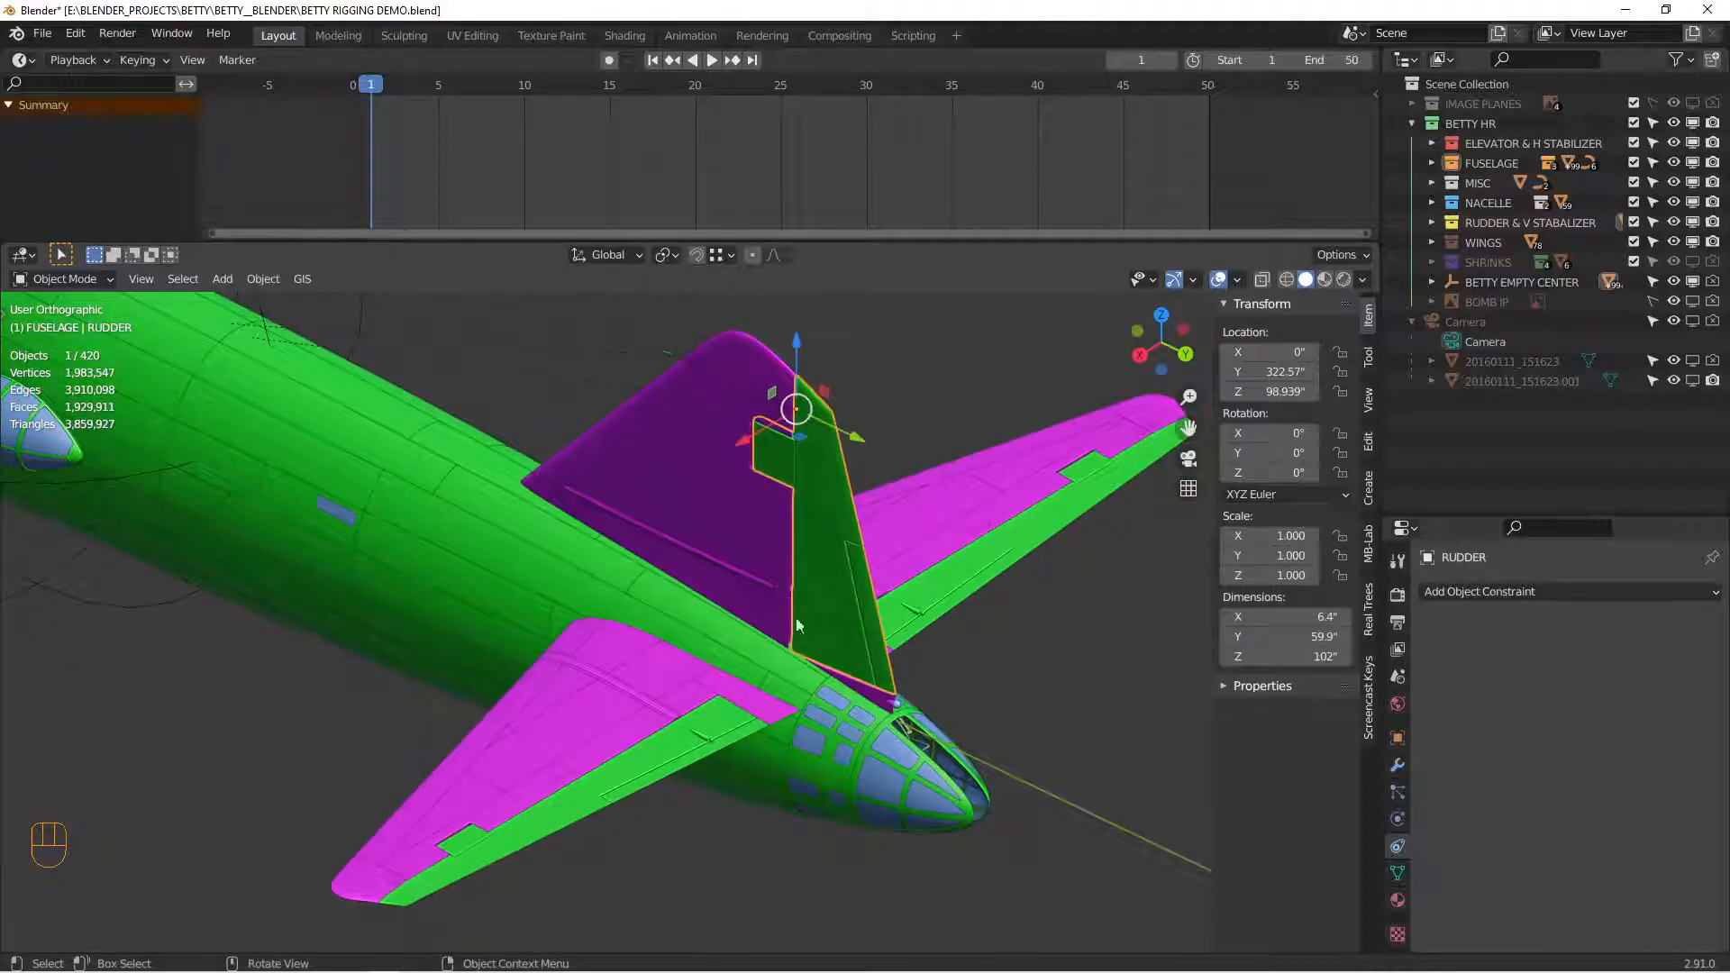
{"action": "left_click_drag", "start_coordinate": [780, 508], "coordinate": [757, 616], "text": "alt+shift"}
{"action": "scroll", "coordinate": [803, 594], "scroll_direction": "up", "scroll_amount": 1}
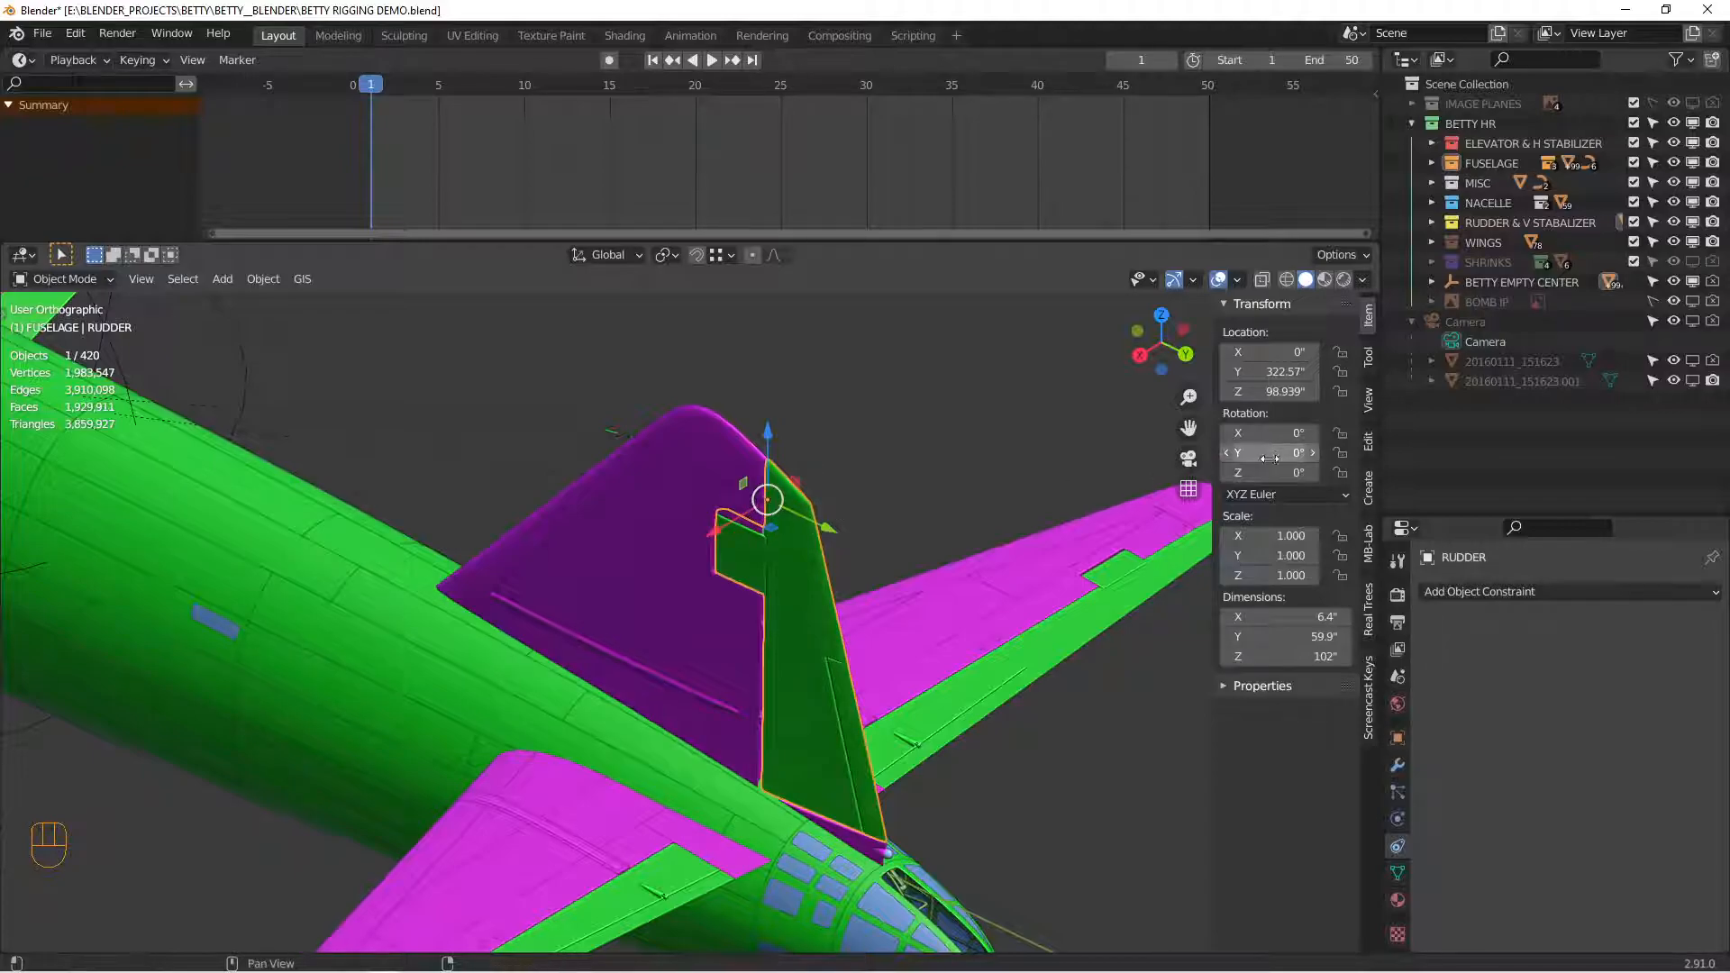
{"action": "left_click", "coordinate": [1341, 452]}
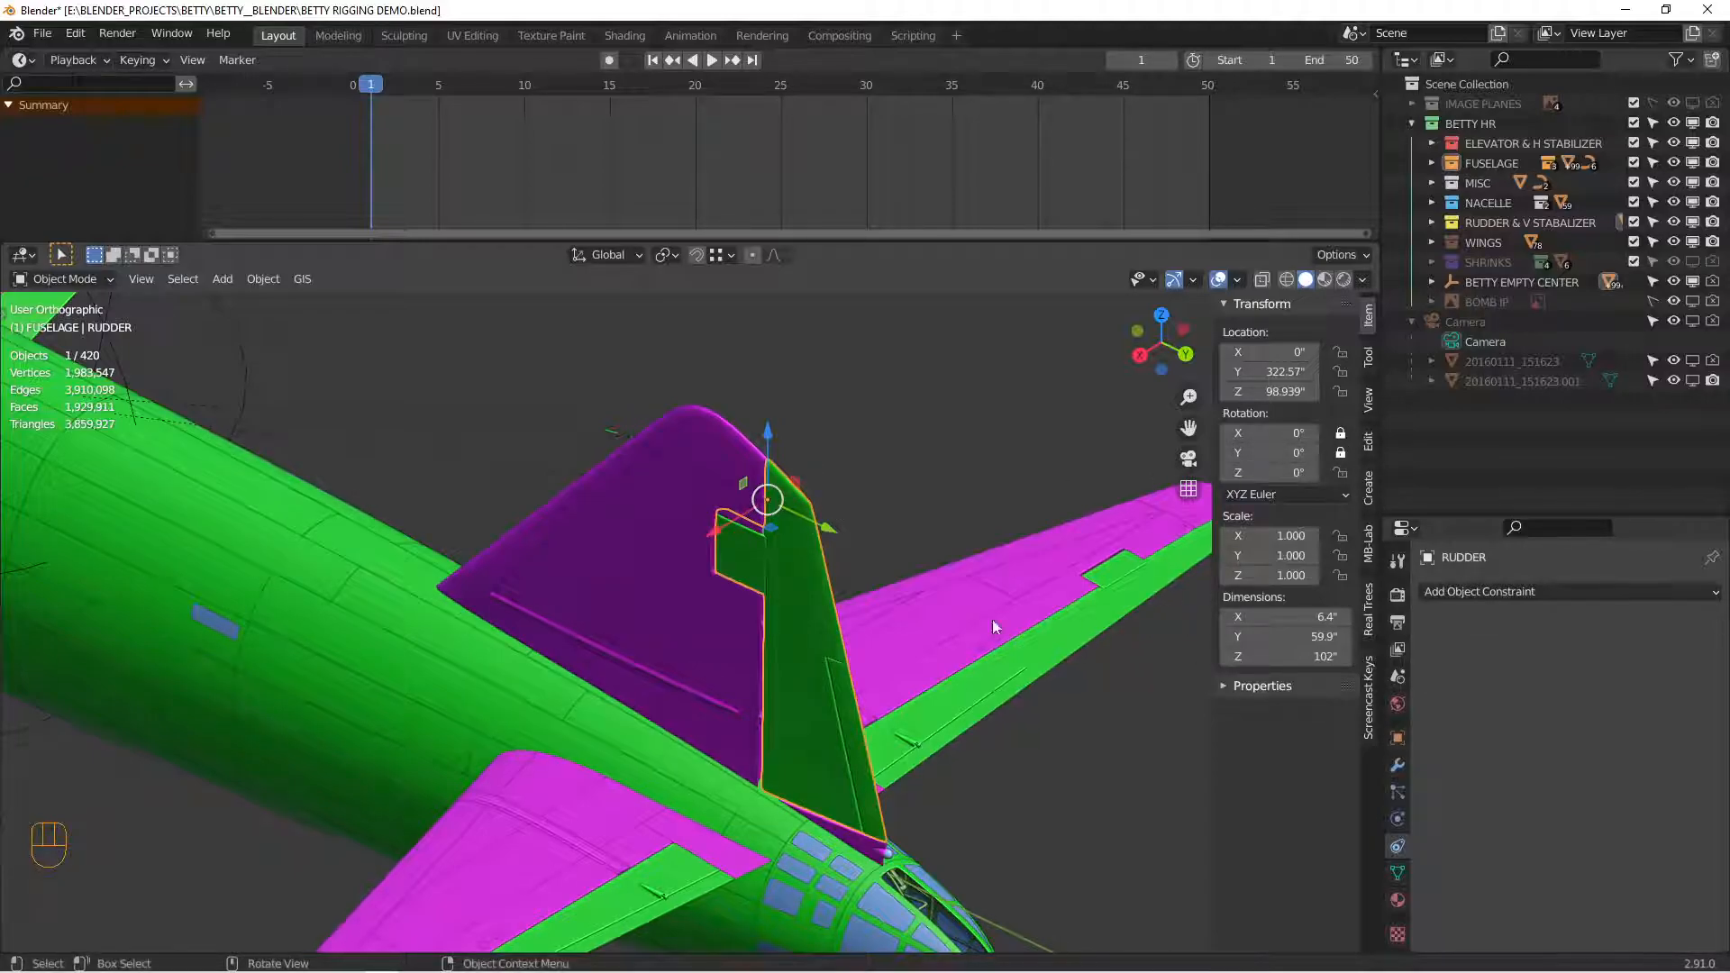
Step: Isolate the rudder in local view and snap the 3D cursor to the hinge-line vertex at the upper corner of its forward projection
{"action": "key", "text": "KP_Divide"}
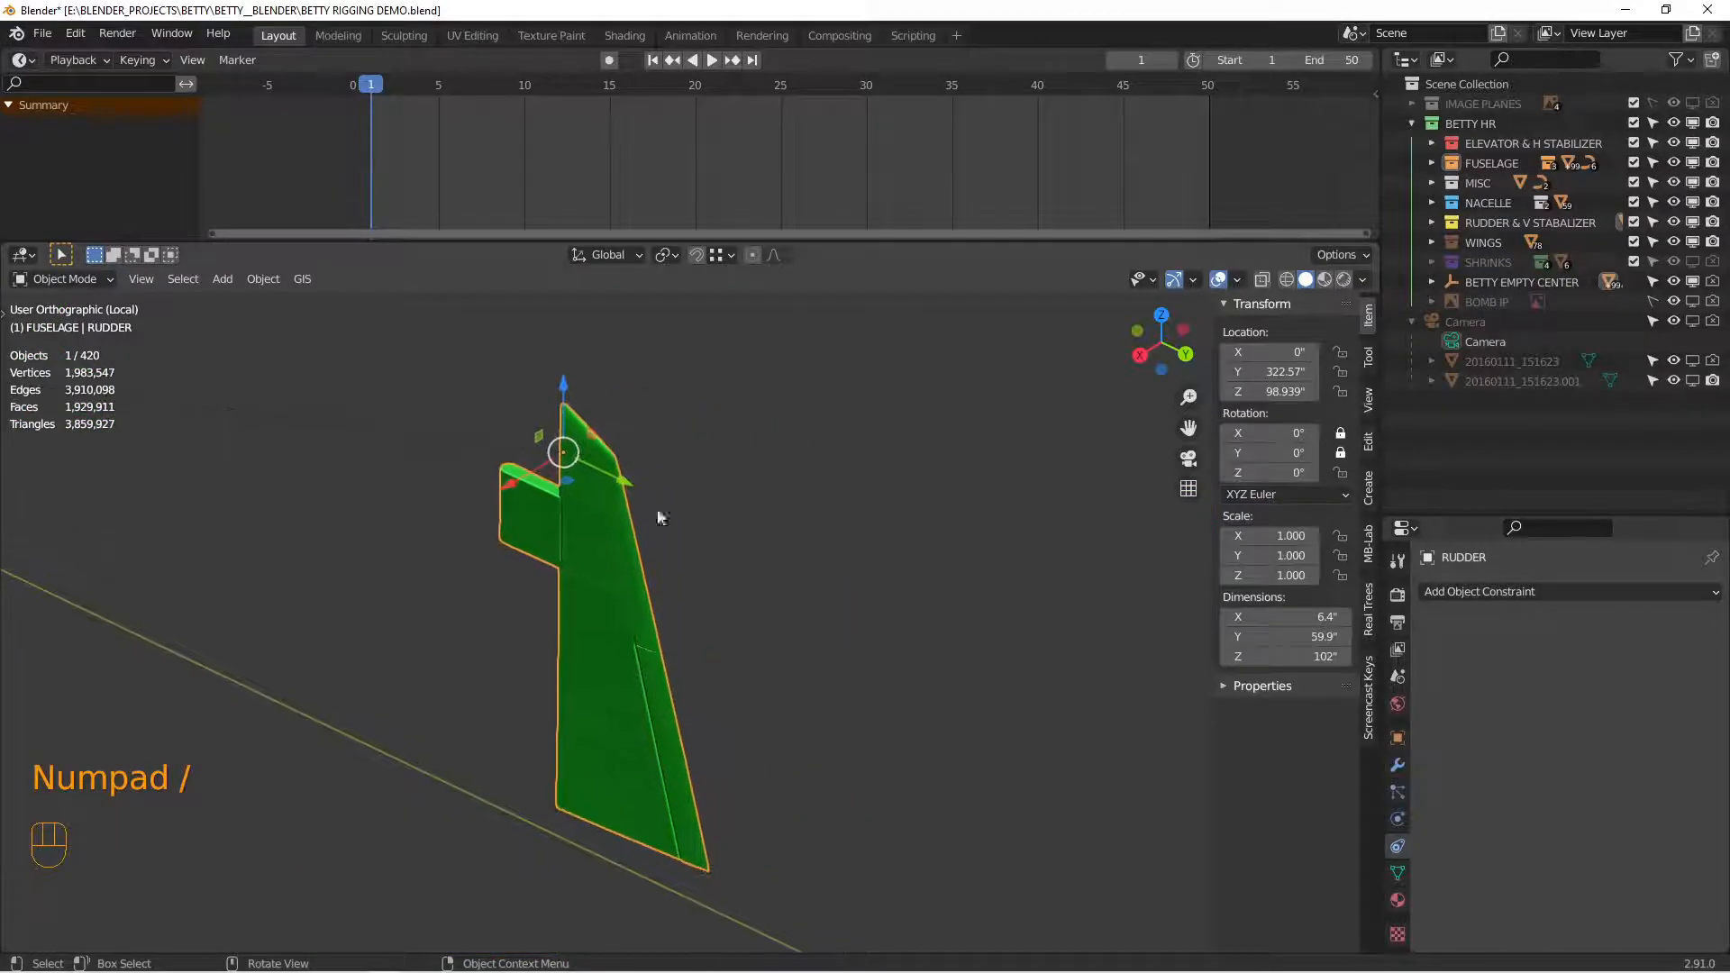
{"action": "scroll", "coordinate": [769, 507], "scroll_direction": "up", "scroll_amount": 1}
{"action": "middle_click_drag", "start_coordinate": [592, 577], "coordinate": [869, 601], "text": "alt+shift"}
{"action": "key", "text": "Tab"}
{"action": "middle_click_drag", "start_coordinate": [768, 571], "coordinate": [729, 562]}
{"action": "key", "text": "1"}
{"action": "scroll", "coordinate": [856, 515], "scroll_direction": "up", "scroll_amount": 2}
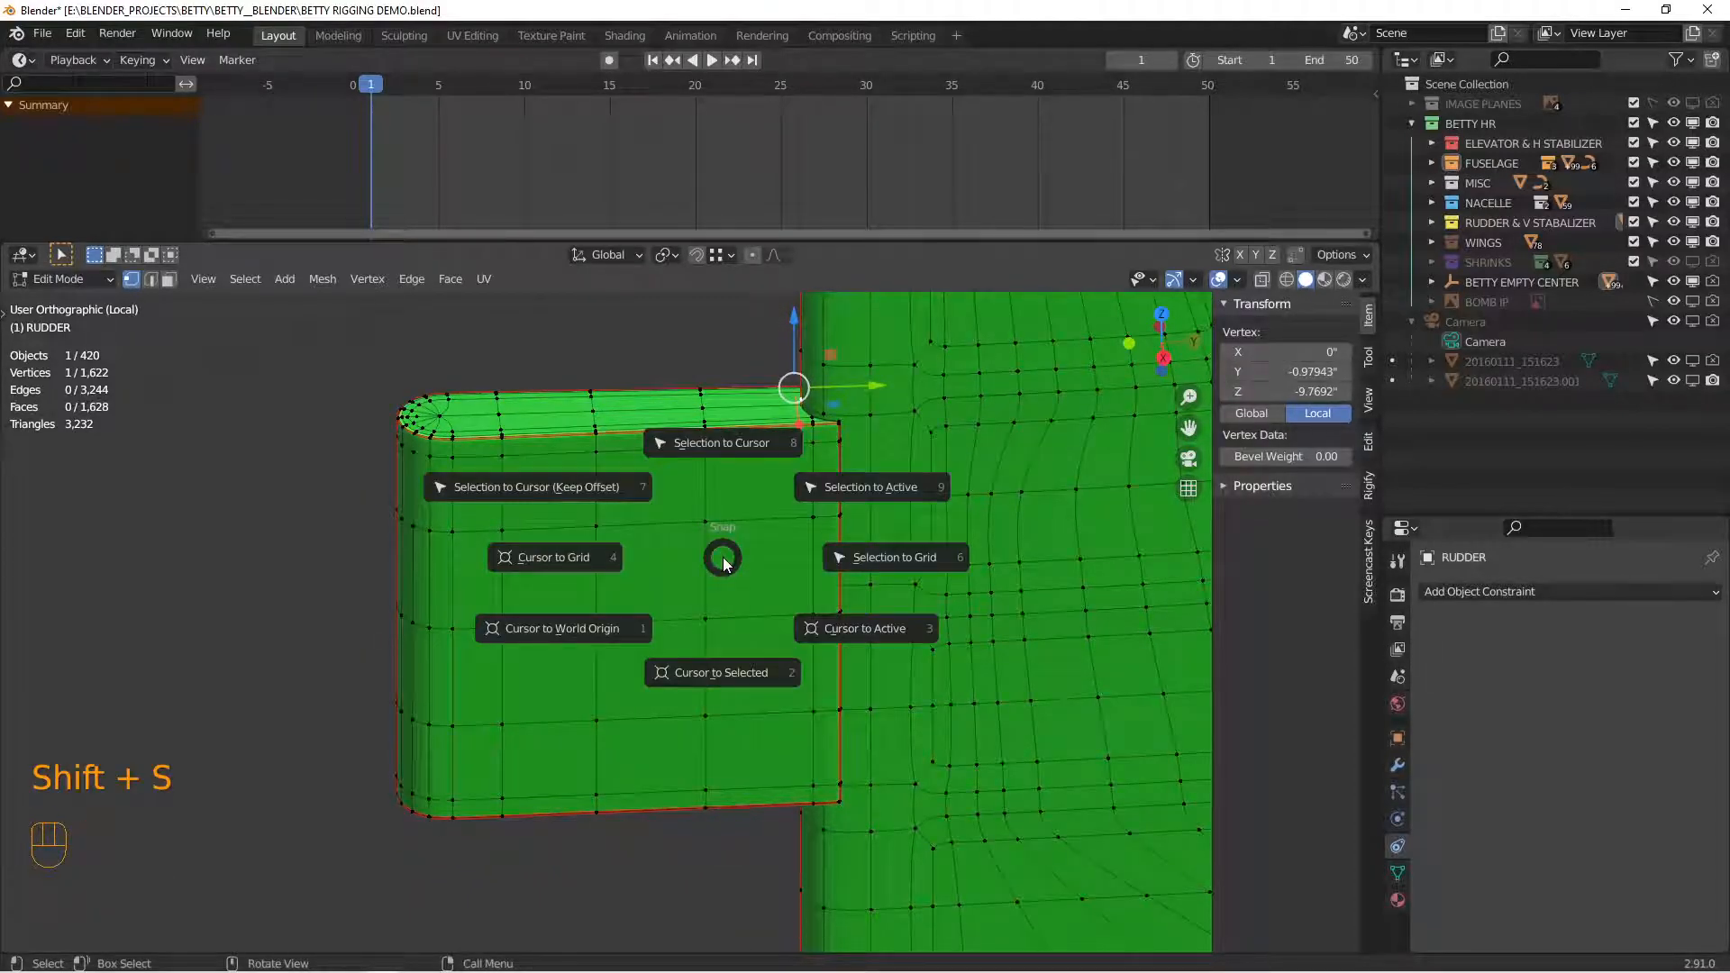
{"action": "left_click", "coordinate": [726, 669]}
Step: Set the rudder's origin to the 3D cursor in Object Mode
{"action": "key", "text": "Tab"}
{"action": "scroll", "coordinate": [748, 648], "scroll_direction": "down", "scroll_amount": 3}
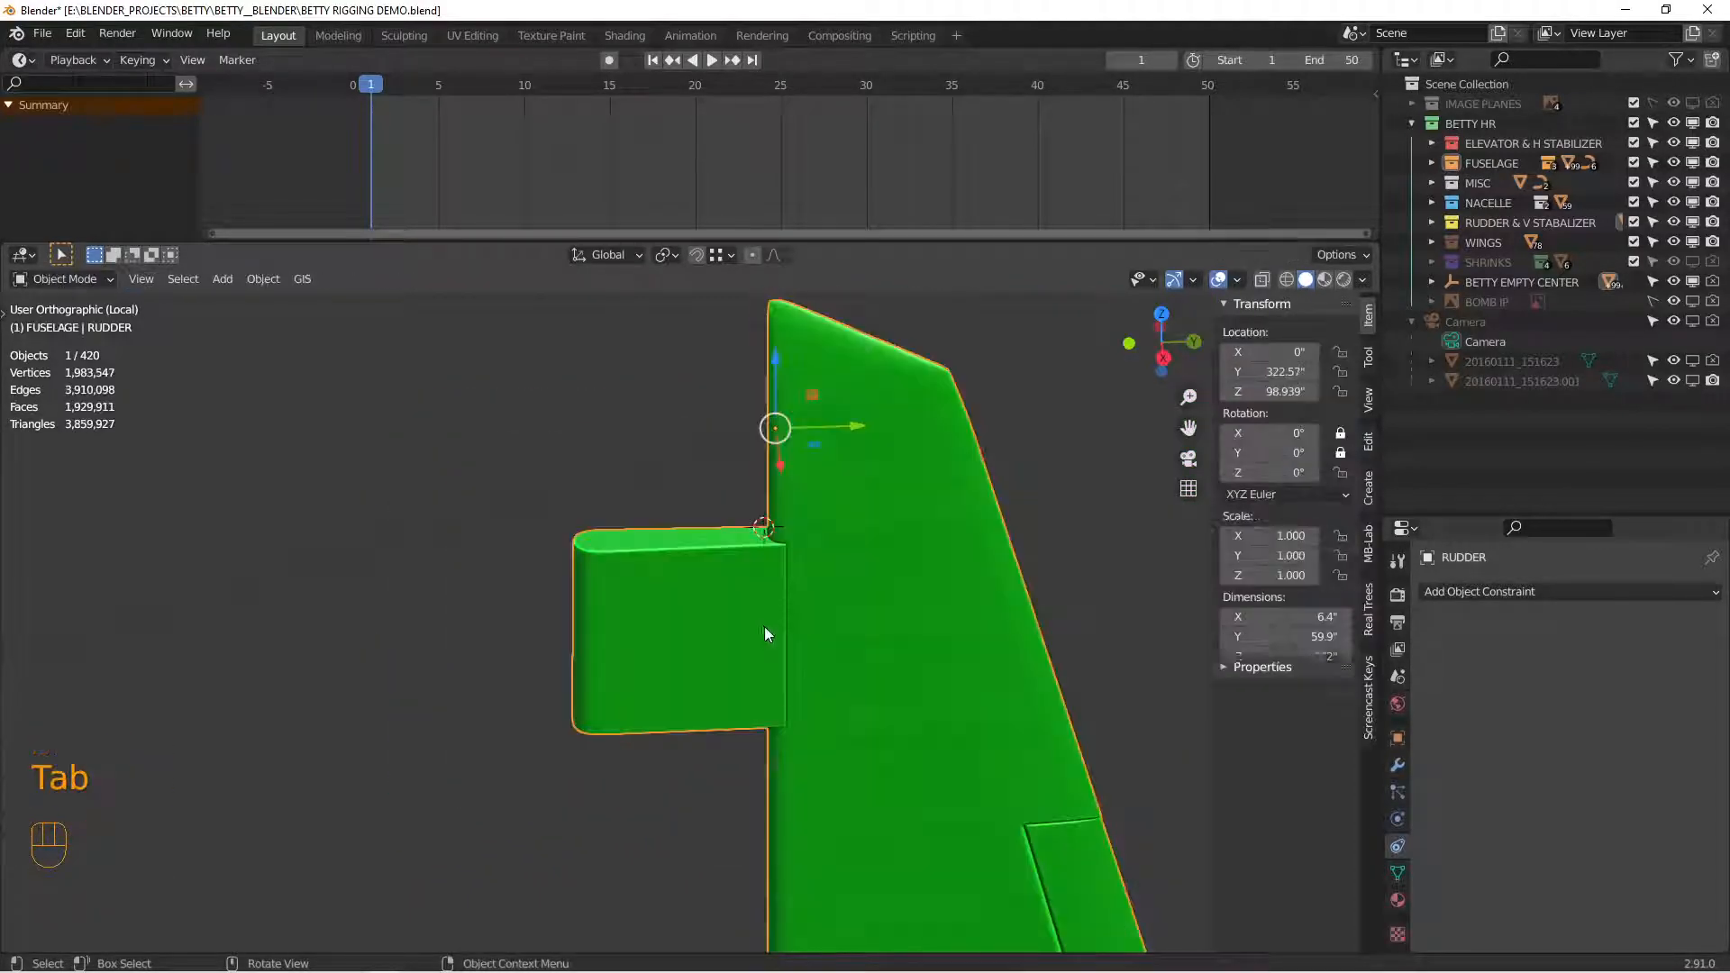
{"action": "right_click", "coordinate": [878, 550]}
{"action": "mouse_move", "coordinate": [878, 549]}
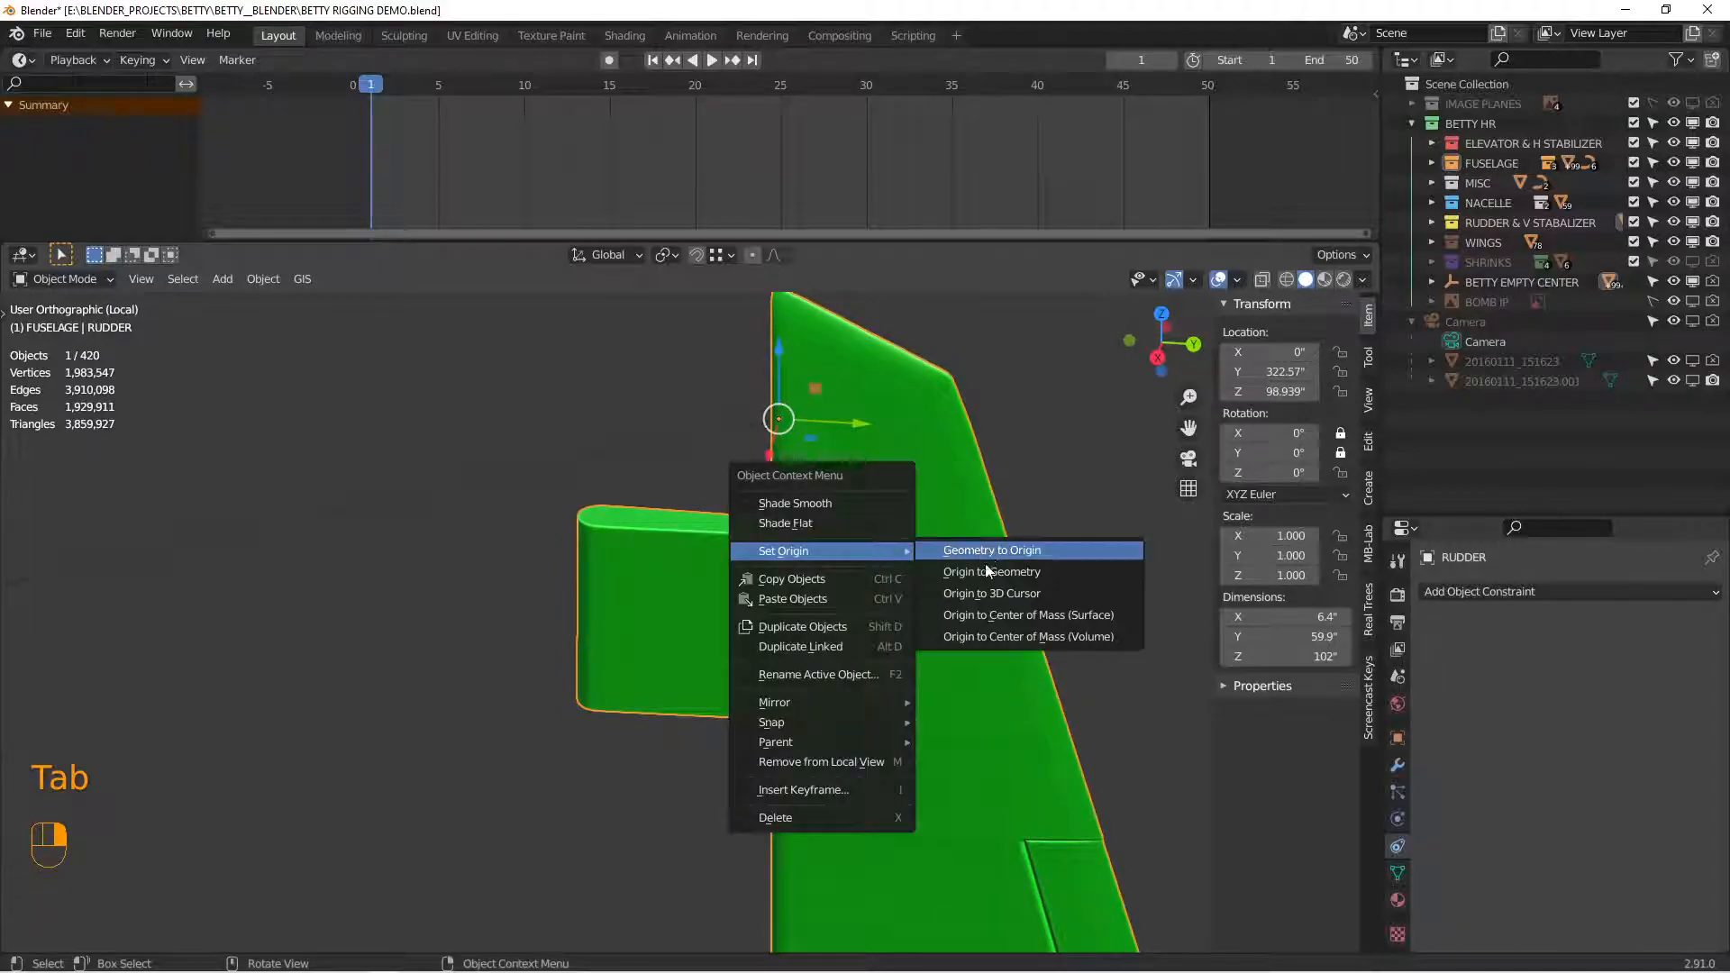
{"action": "left_click", "coordinate": [984, 594]}
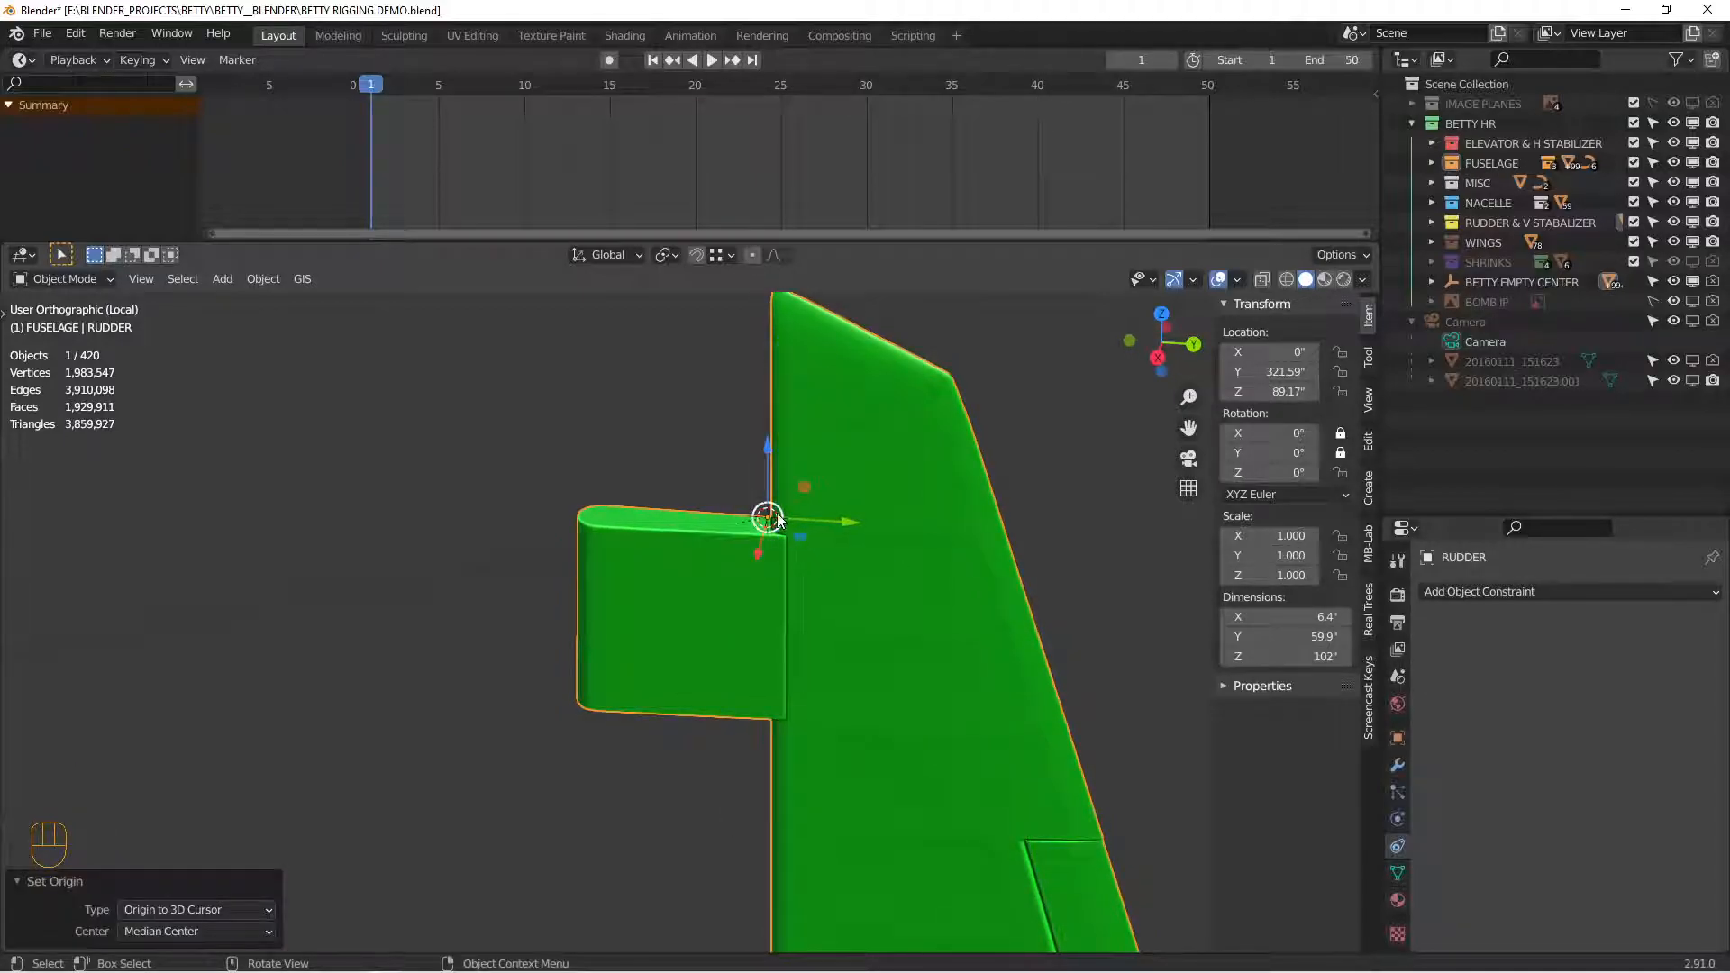
Step: Test the rudder's rotation about its new origin, cancel it, and leave local view
{"action": "middle_click_drag", "start_coordinate": [862, 553], "coordinate": [812, 592]}
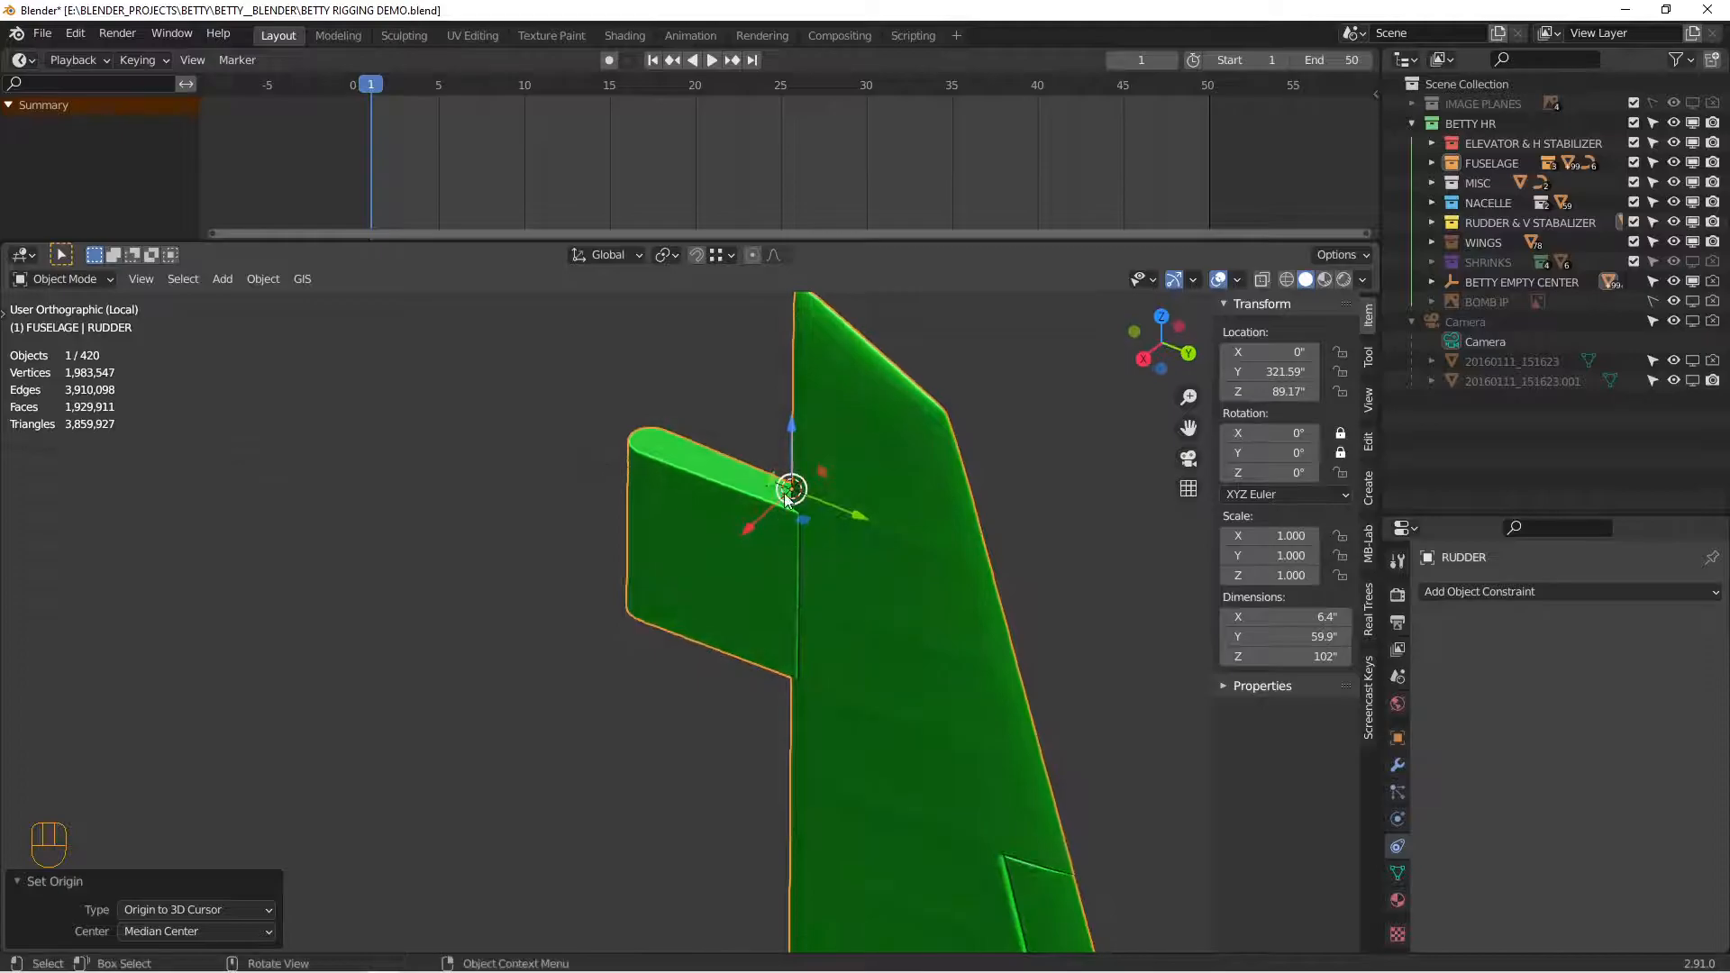
{"action": "middle_click_drag", "start_coordinate": [910, 616], "coordinate": [837, 613], "text": "shift"}
{"action": "scroll", "coordinate": [937, 639], "scroll_direction": "down", "scroll_amount": 5}
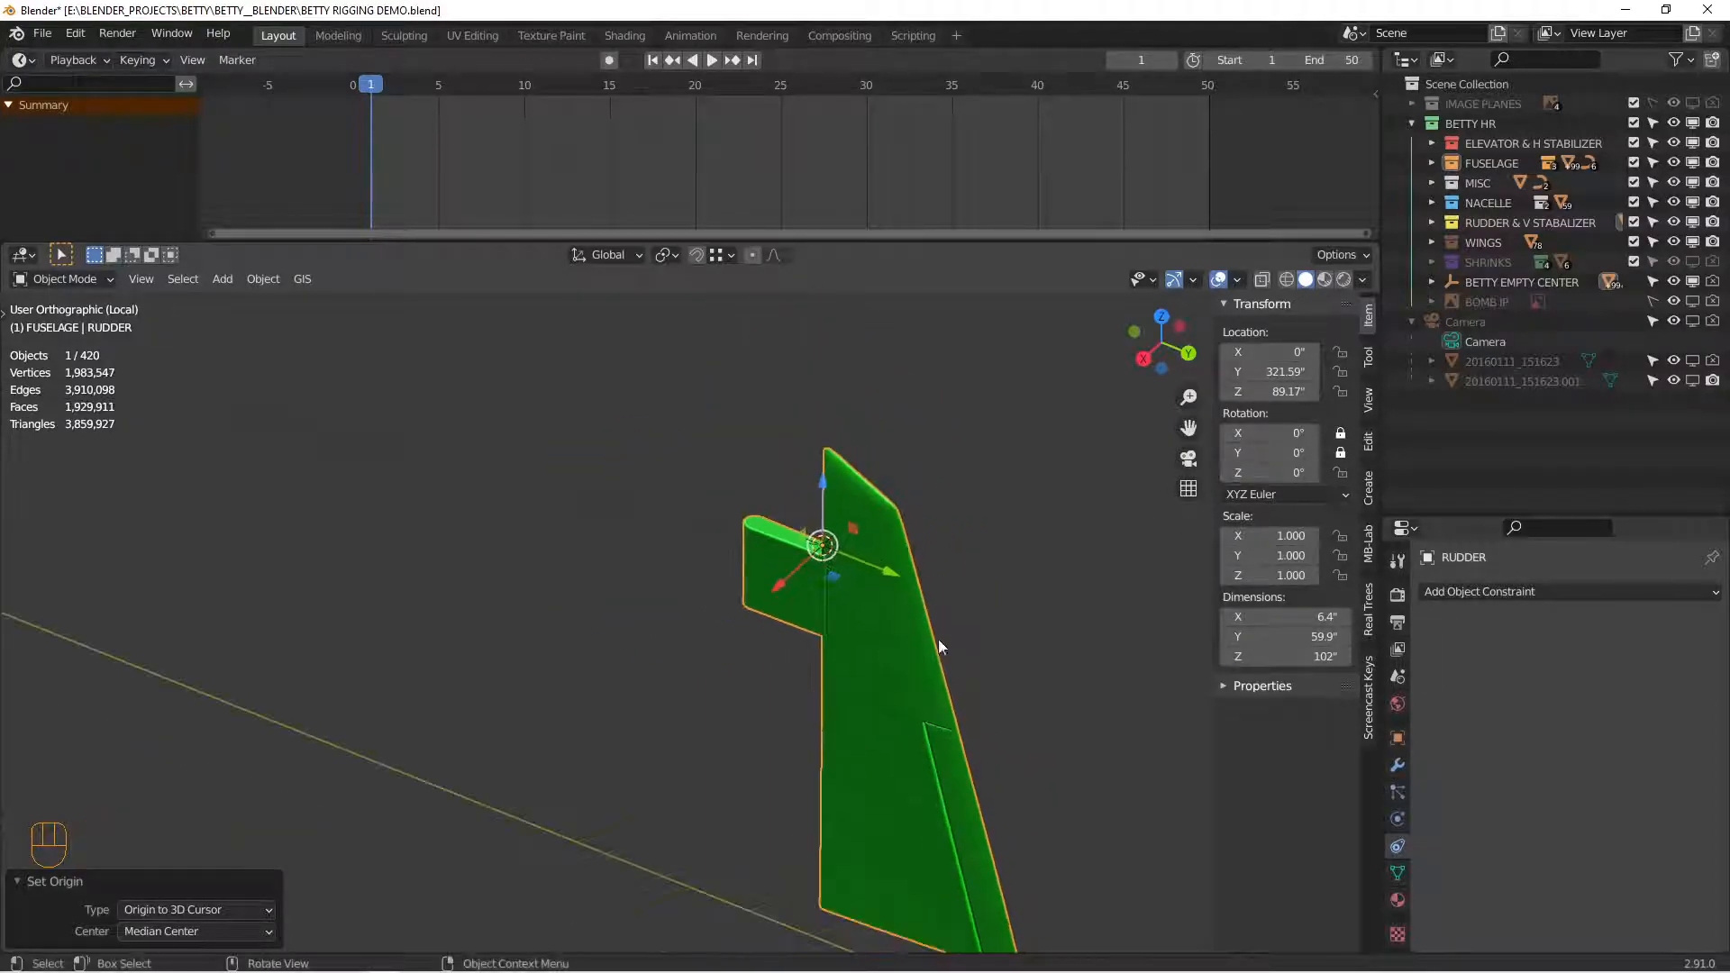
{"action": "key", "text": "r"}
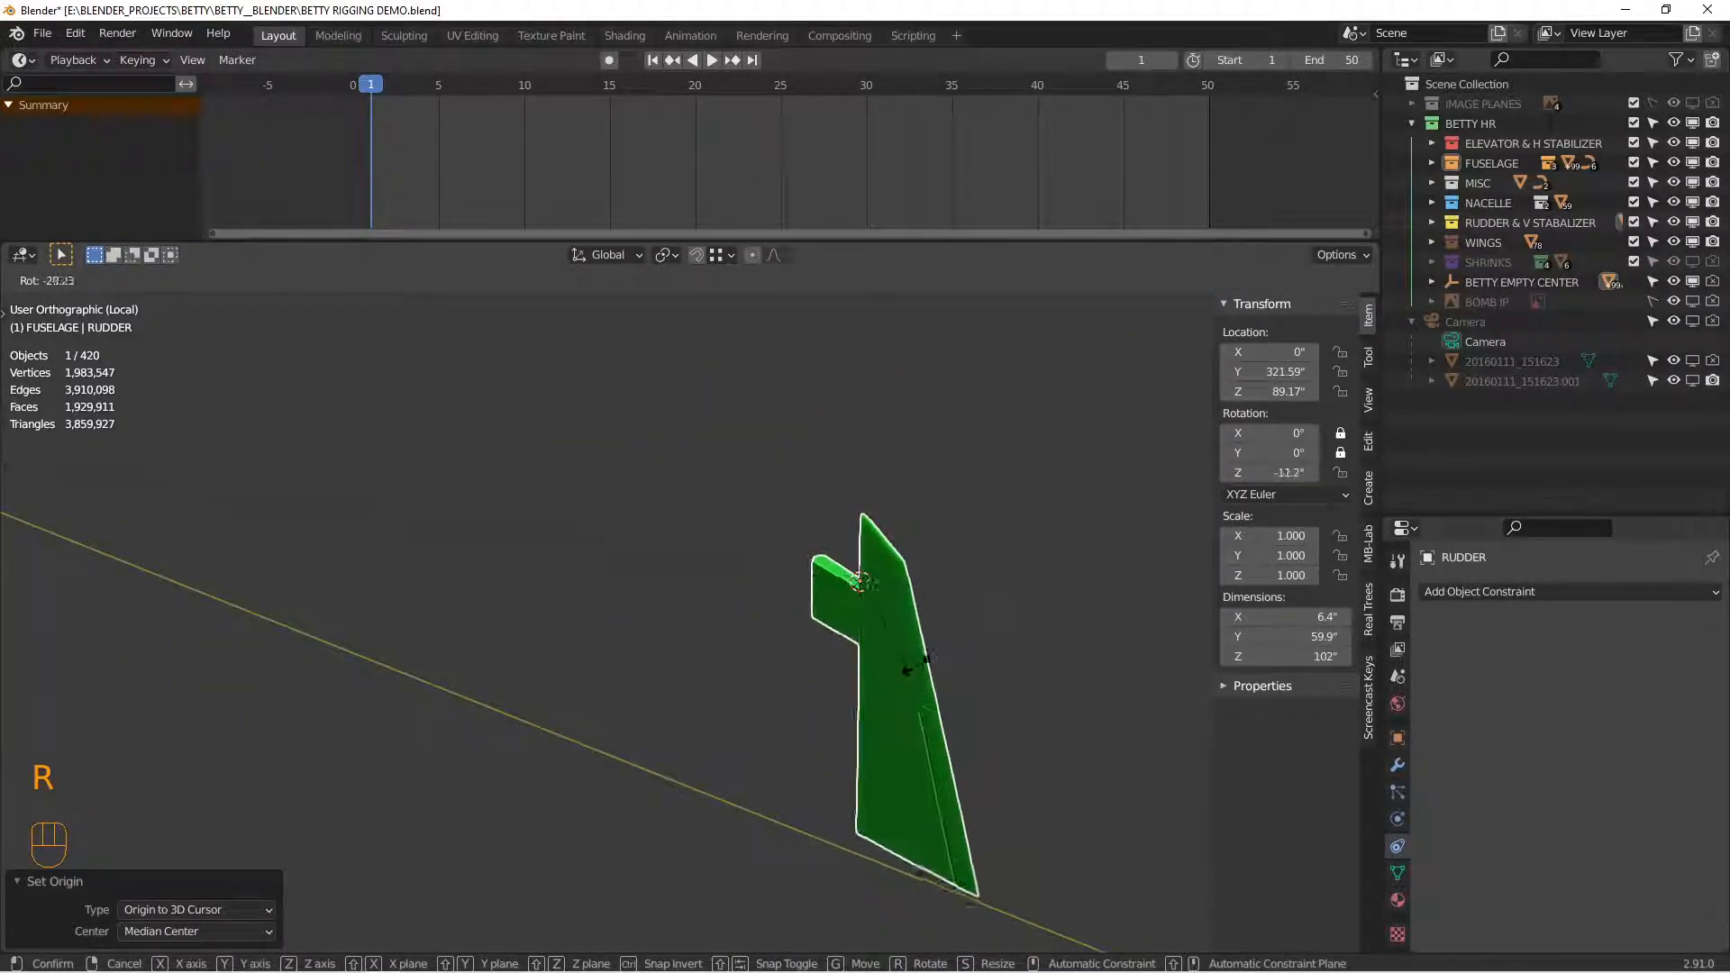
{"action": "right_click", "coordinate": [921, 599]}
{"action": "key", "text": "KP_Divide"}
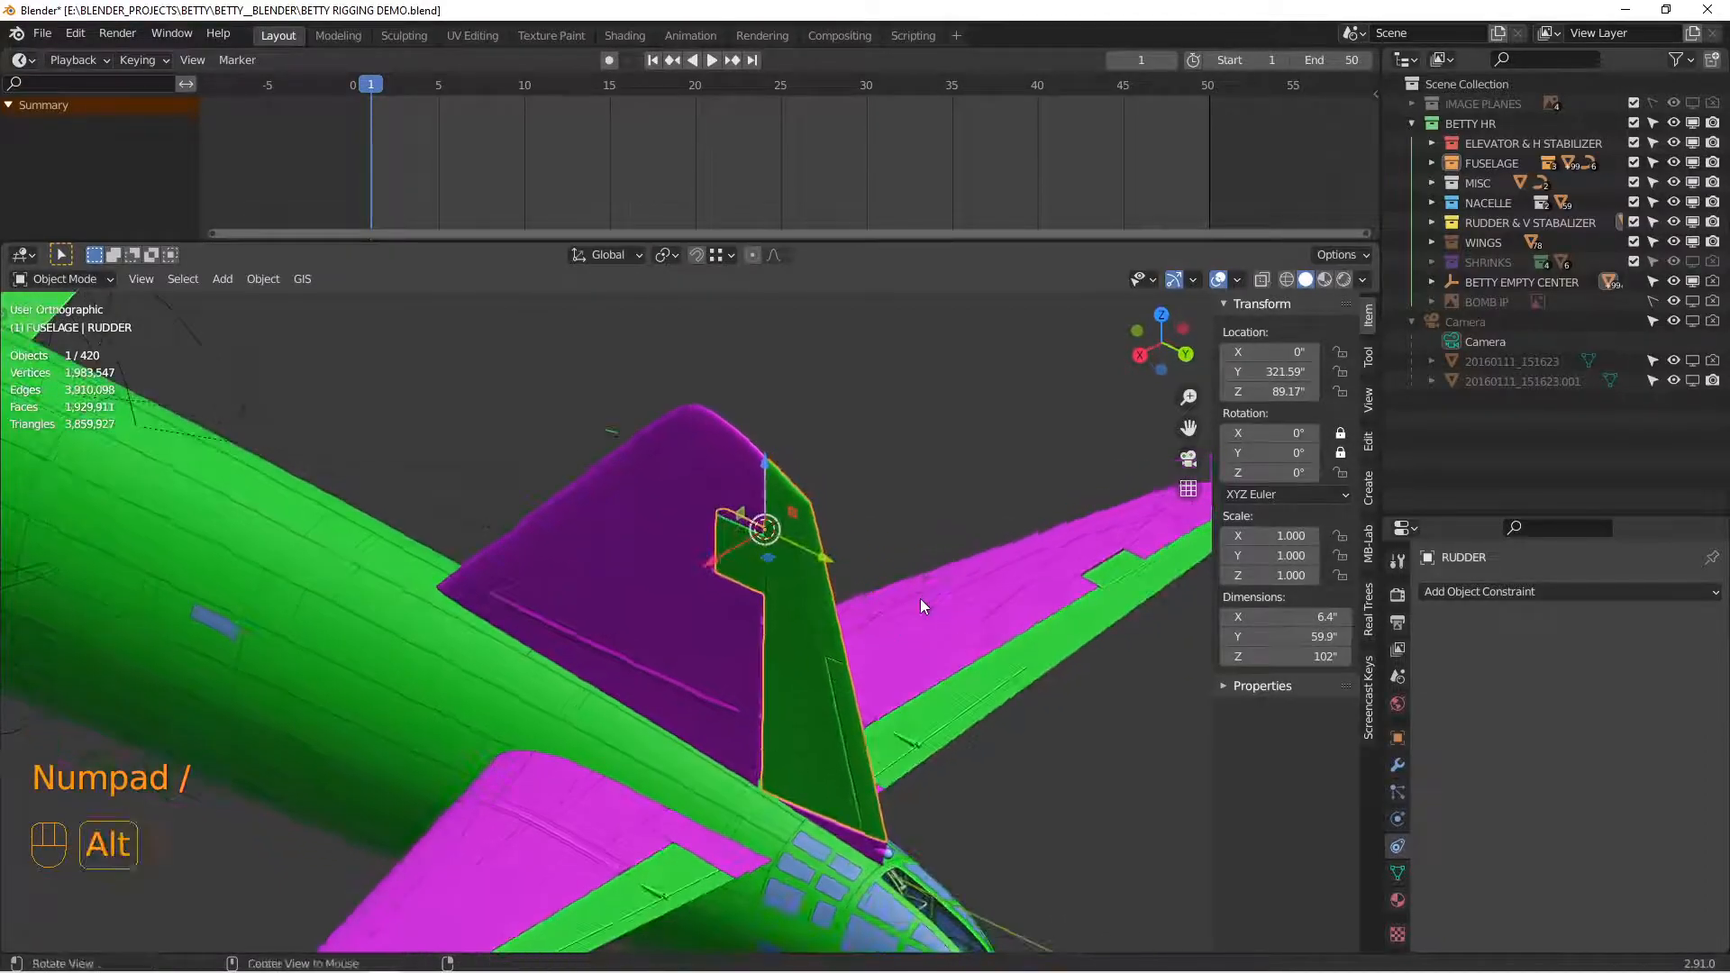
Step: Reselect the rudder and try a free rotation on the full aircraft, cancelling it
{"action": "key", "text": "alt+a"}
{"action": "middle_click_drag", "start_coordinate": [920, 598], "coordinate": [869, 502], "text": "shift"}
{"action": "left_click", "coordinate": [807, 676]}
{"action": "key", "text": "r"}
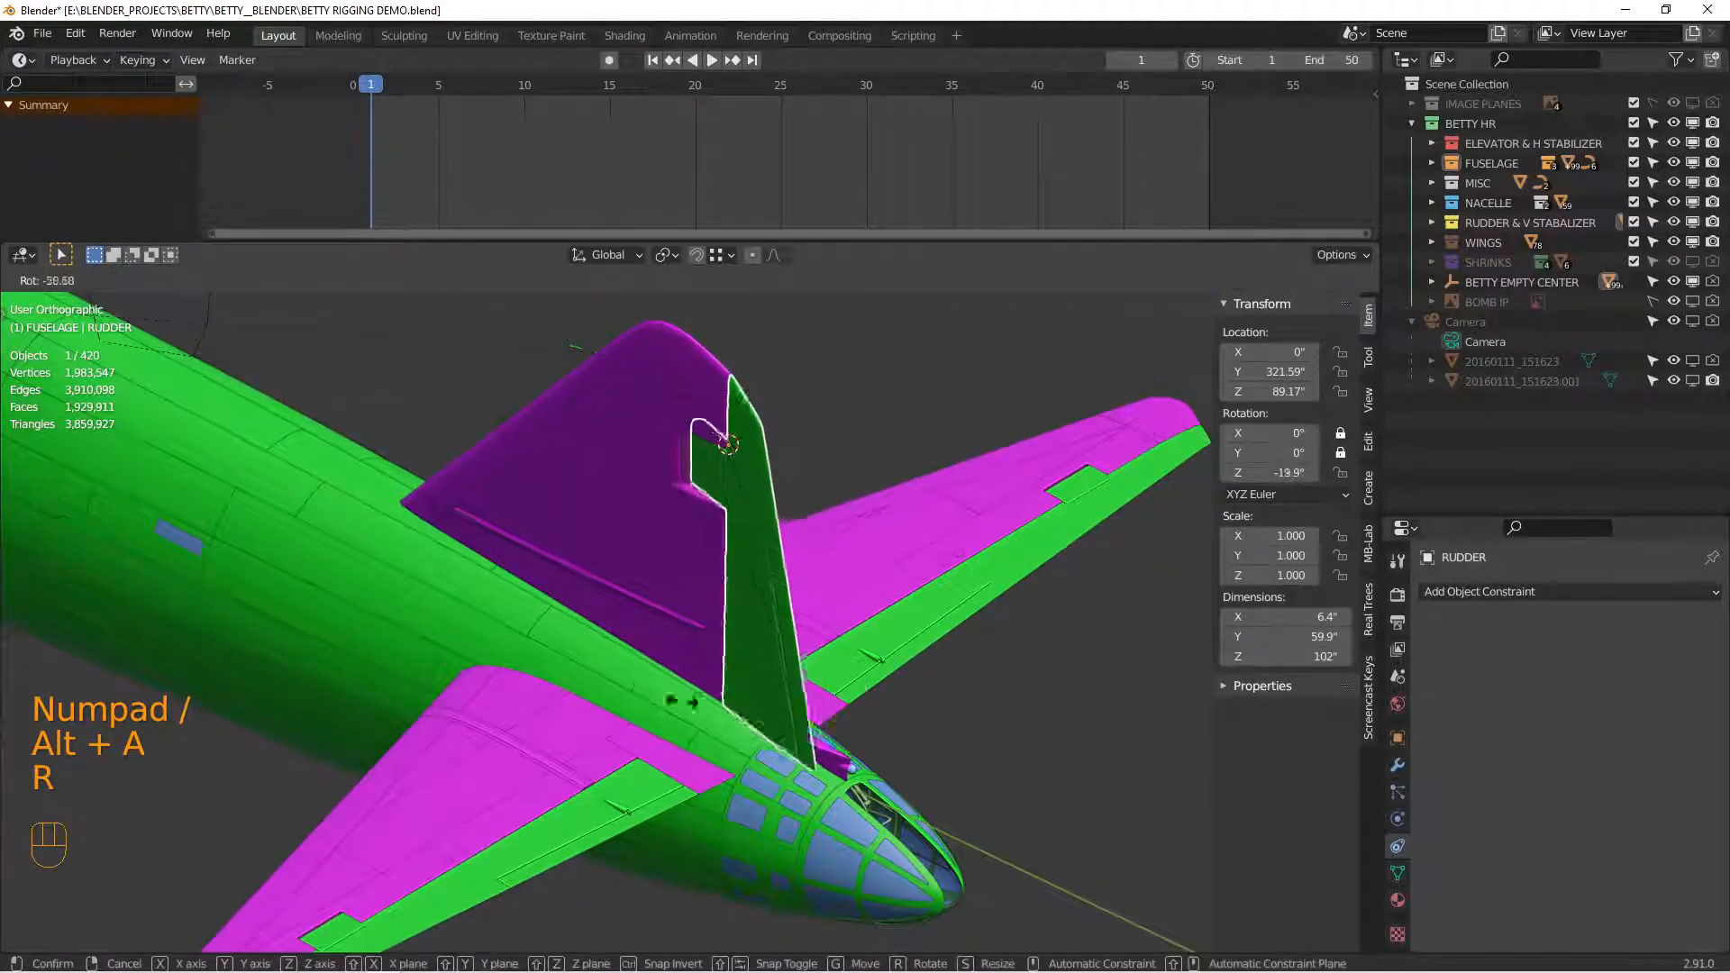
{"action": "right_click", "coordinate": [965, 750]}
Step: Swing the rudder about Z to about 35.9° as a test and clear its rotation
{"action": "mouse_move", "coordinate": [1270, 473]}
{"action": "left_mouse_down"}
{"action": "mouse_move", "coordinate": [1311, 473]}
{"action": "mouse_move", "coordinate": [1260, 478]}
{"action": "left_mouse_up"}
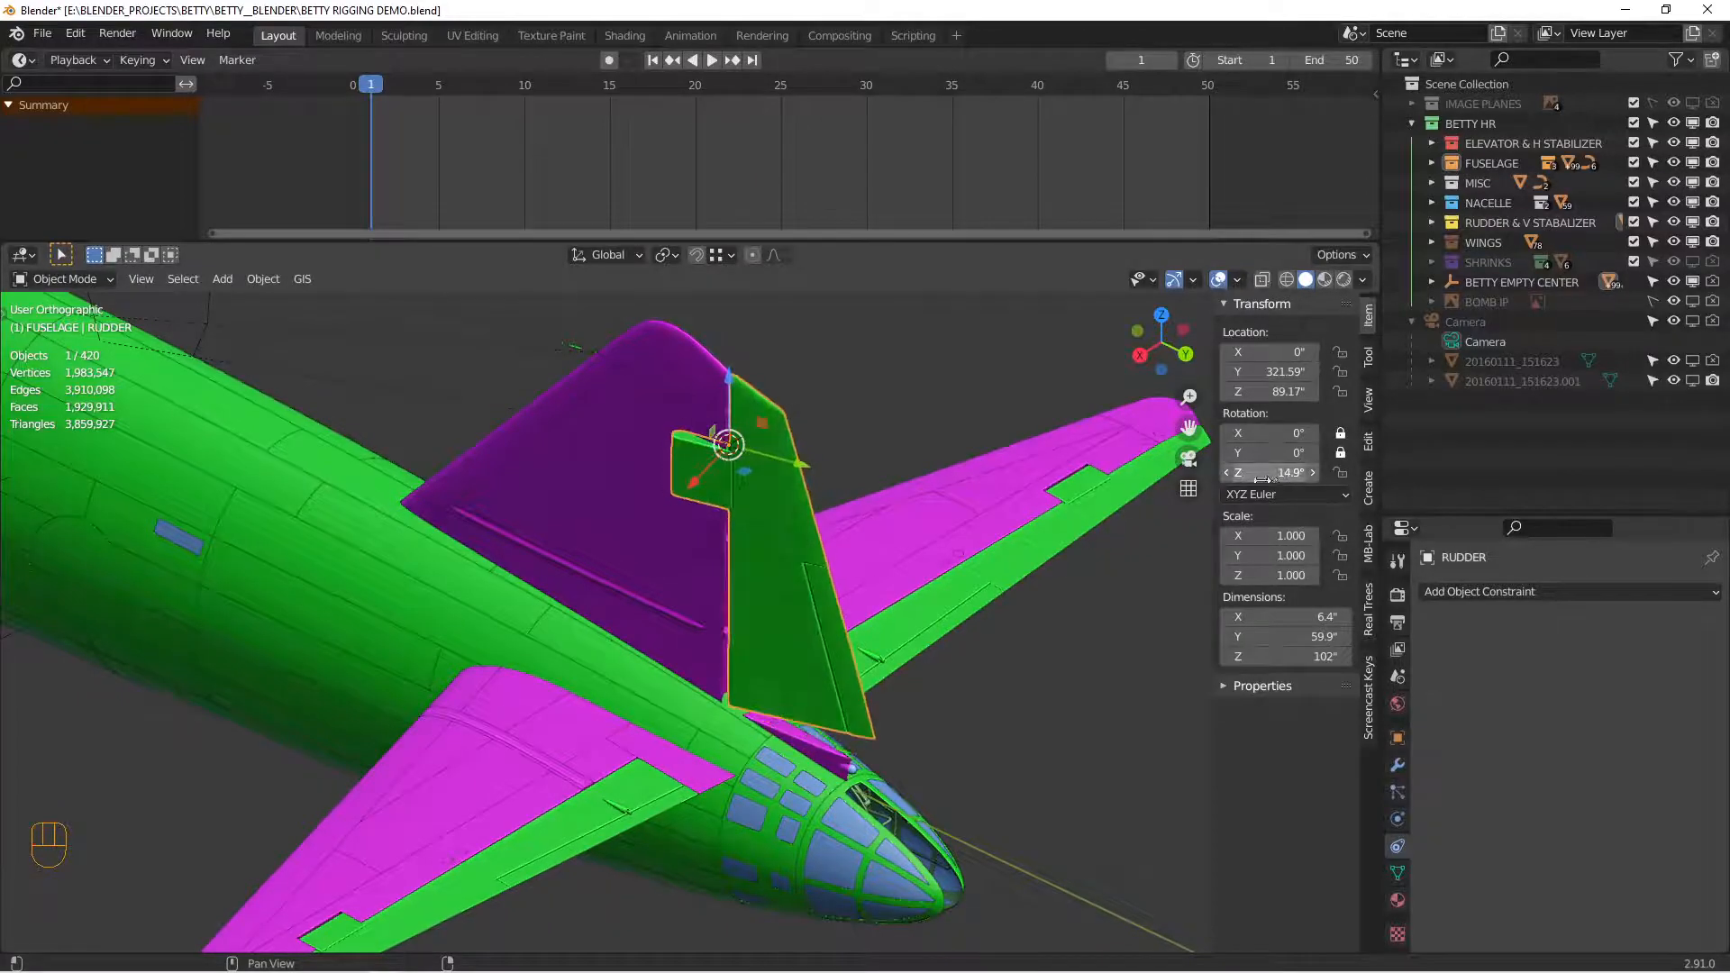
{"action": "key", "text": "r"}
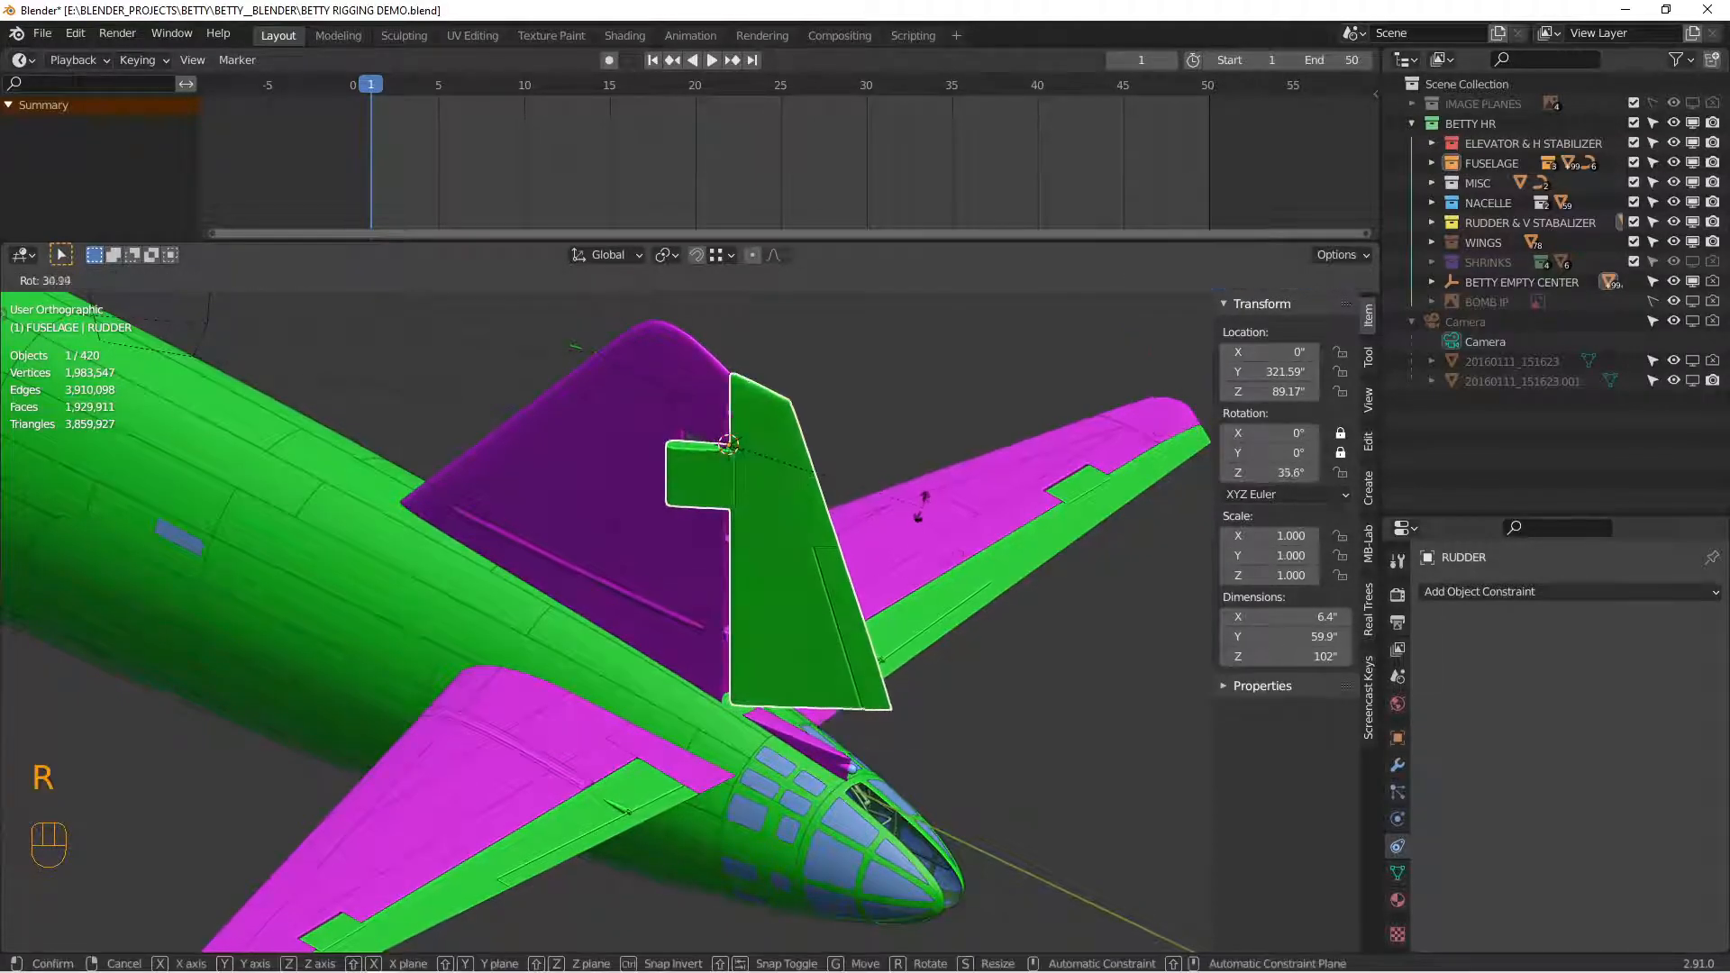
{"action": "left_click", "coordinate": [944, 759]}
{"action": "middle_click_drag", "start_coordinate": [758, 570], "coordinate": [802, 537]}
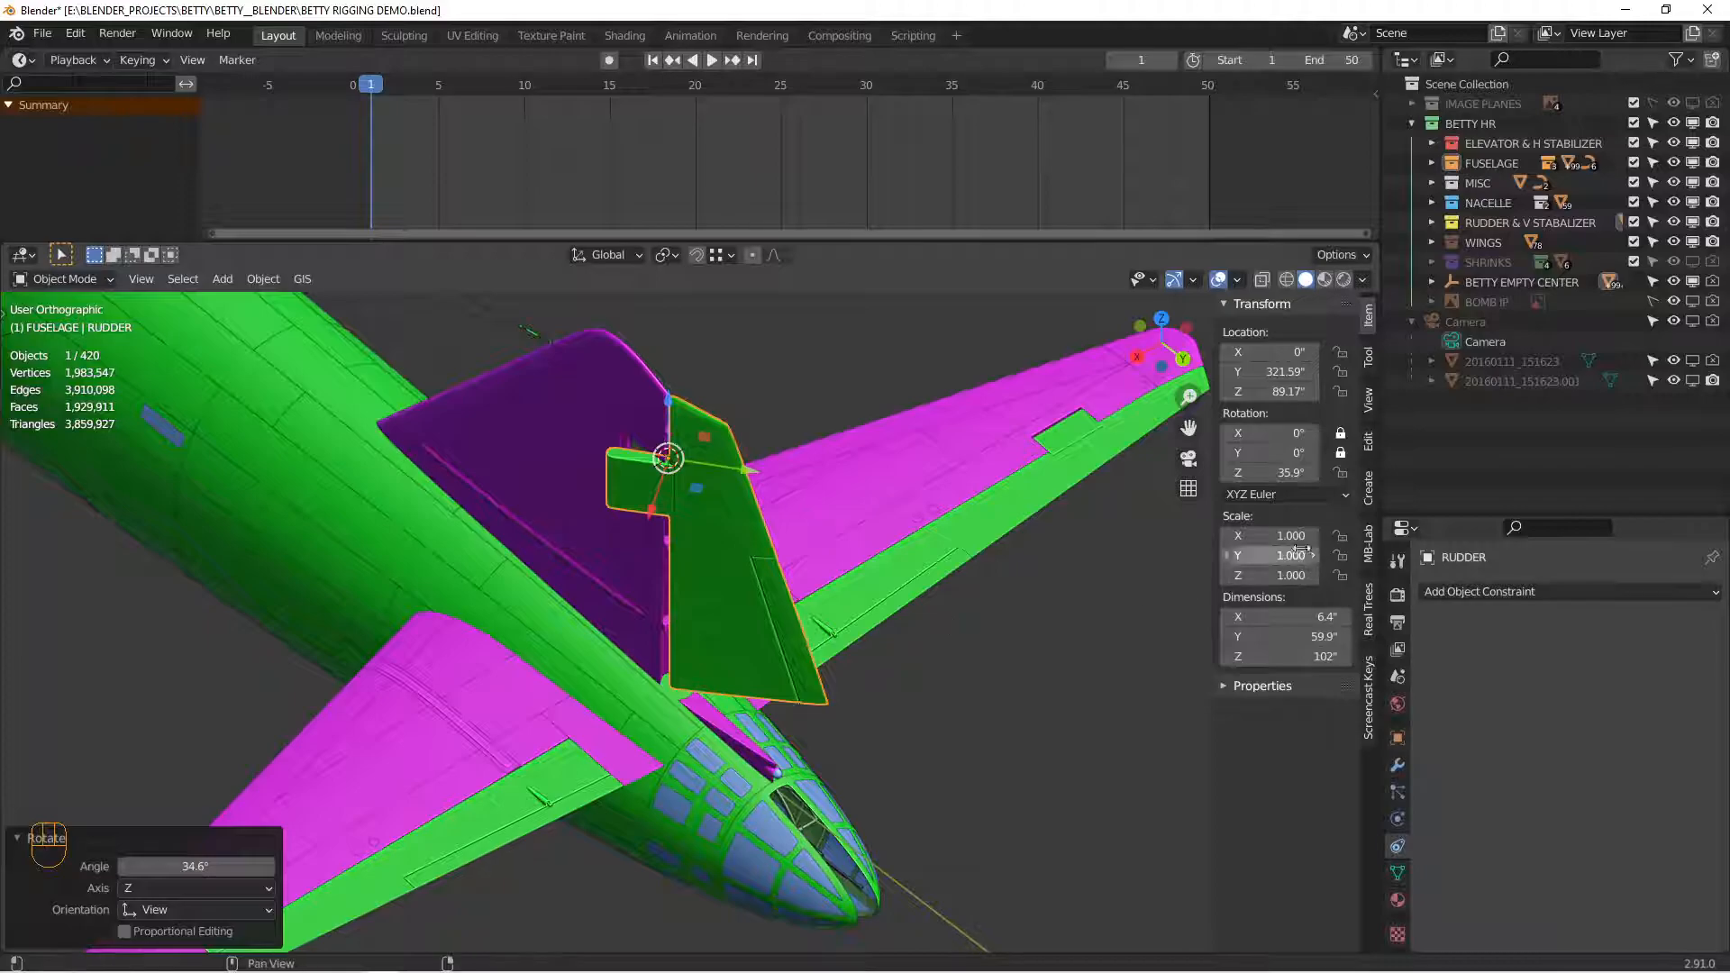
{"action": "key", "text": "alt+r"}
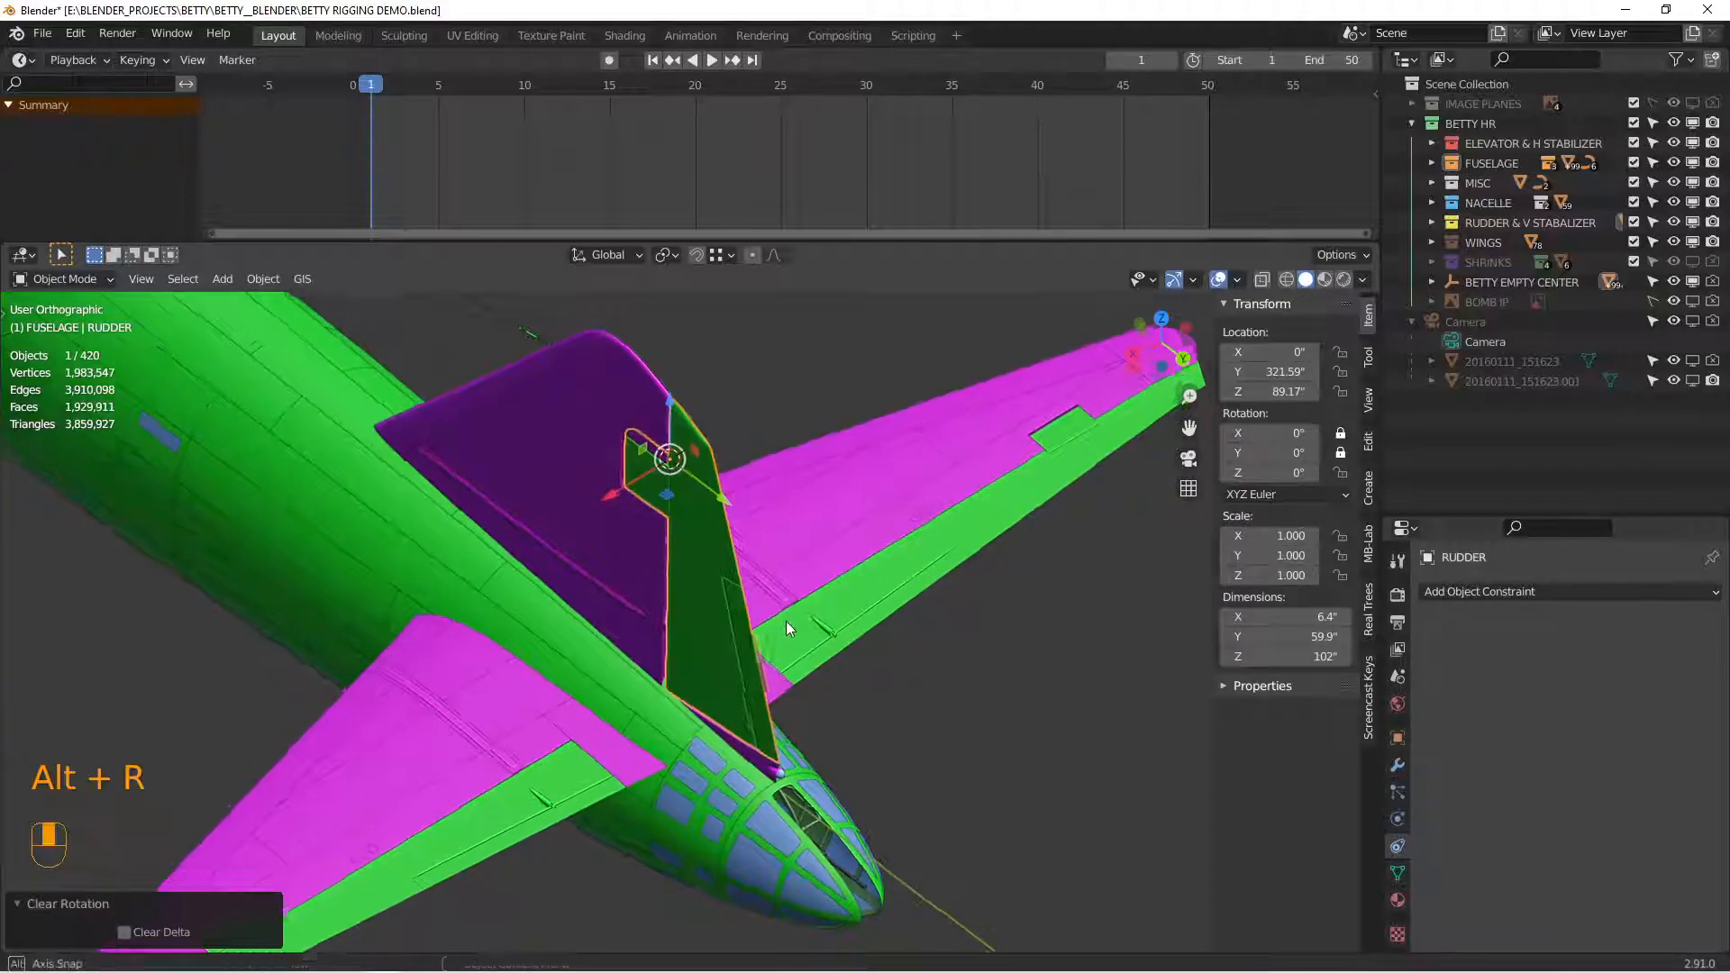
Step: Select the elevator on the tailplane and isolate it in local view
{"action": "middle_click_drag", "start_coordinate": [784, 622], "coordinate": [793, 614]}
{"action": "middle_click_drag", "start_coordinate": [692, 662], "coordinate": [756, 517], "text": "shift"}
{"action": "middle_click_drag", "start_coordinate": [751, 586], "coordinate": [759, 567]}
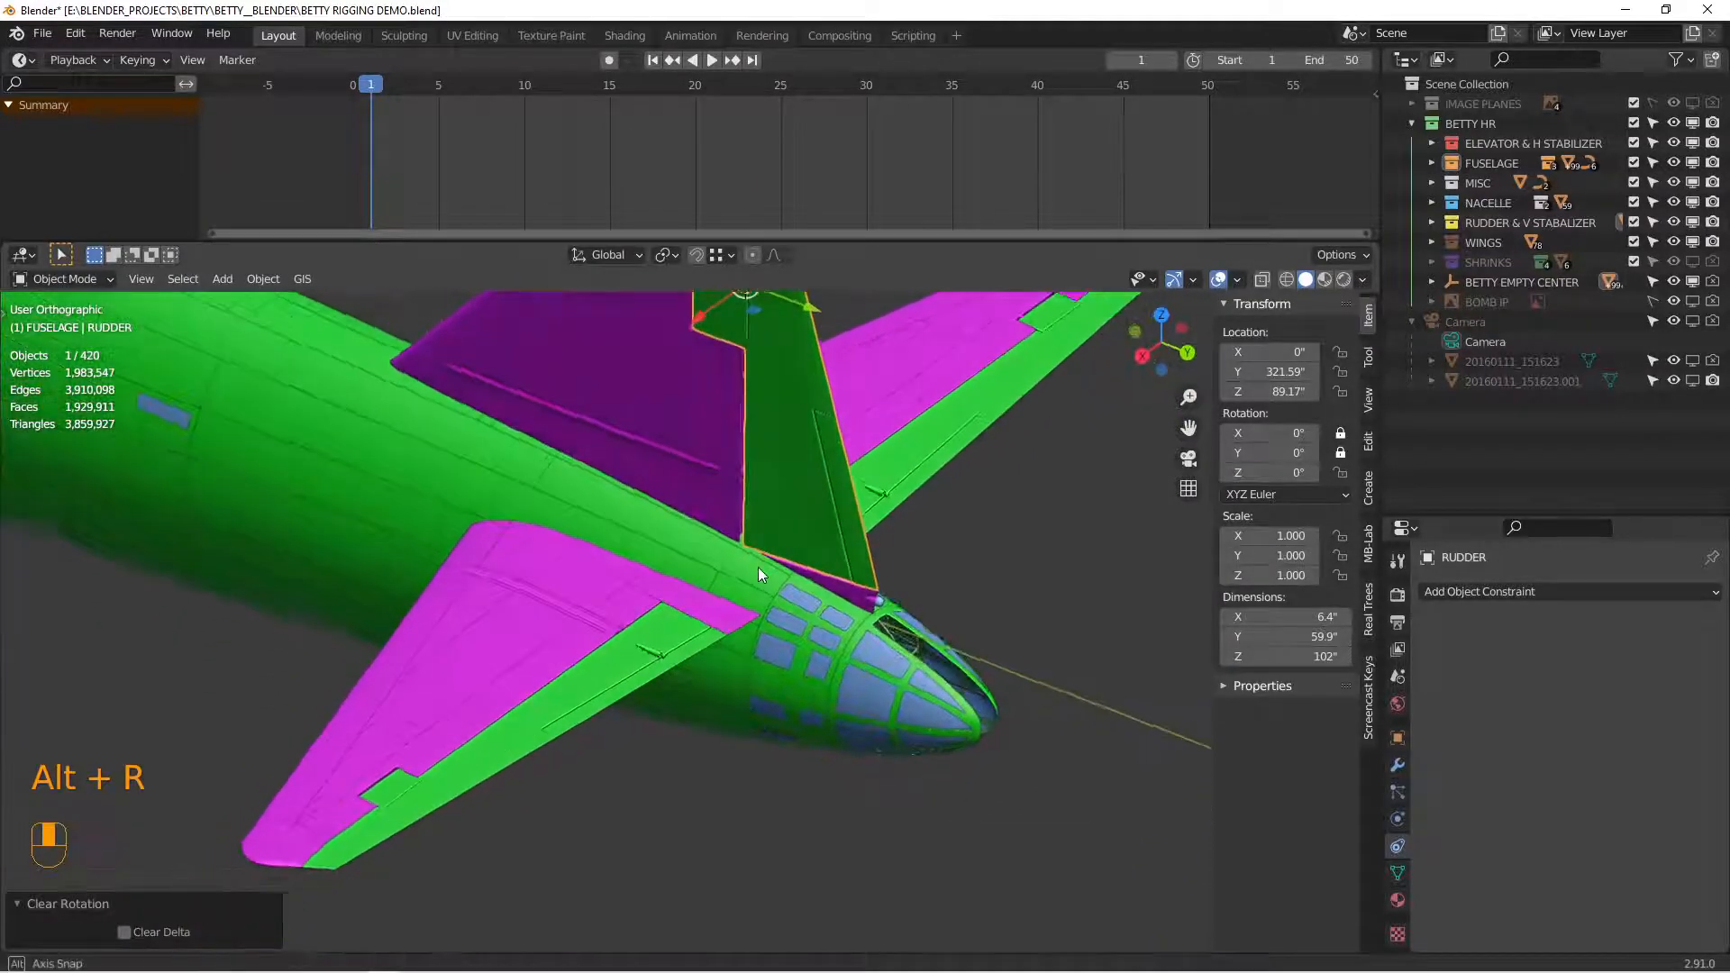
{"action": "scroll", "coordinate": [759, 569], "scroll_direction": "down", "scroll_amount": 3}
{"action": "middle_click_drag", "start_coordinate": [690, 623], "coordinate": [683, 672], "text": "shift"}
{"action": "left_click", "coordinate": [862, 560]}
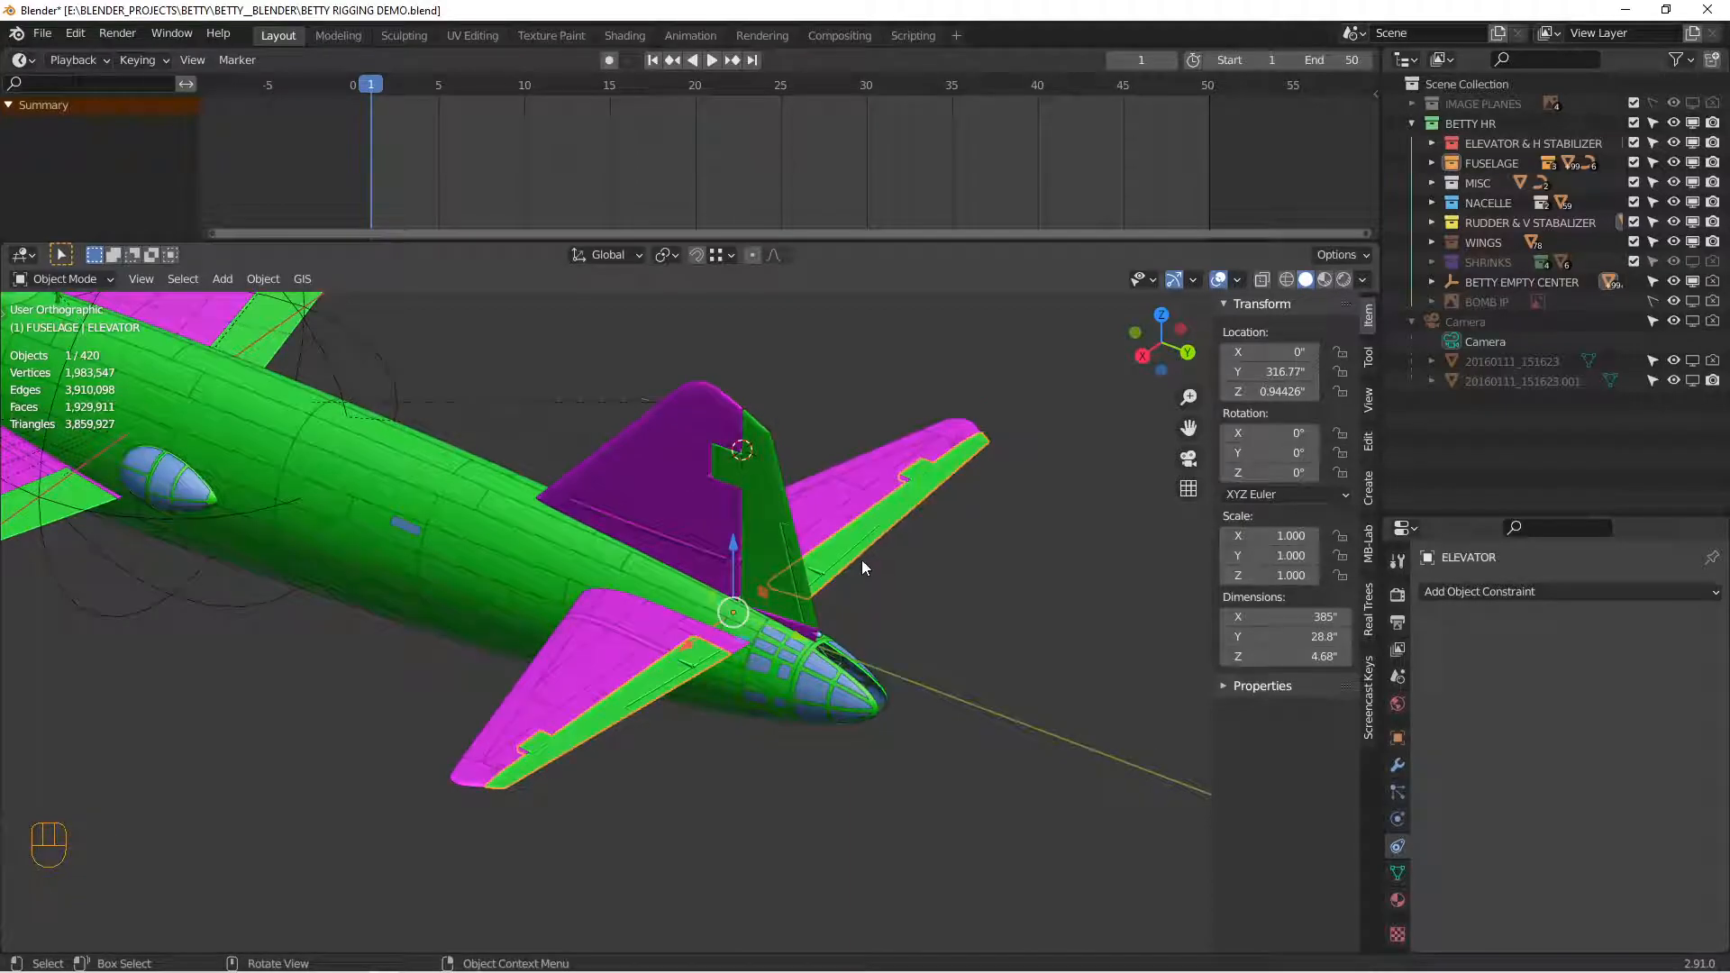
{"action": "key", "text": "KP_Divide"}
{"action": "scroll", "coordinate": [777, 624], "scroll_direction": "up", "scroll_amount": 2}
{"action": "middle_click_drag", "start_coordinate": [702, 645], "coordinate": [869, 645], "text": "shift"}
{"action": "scroll", "coordinate": [868, 645], "scroll_direction": "up", "scroll_amount": 2}
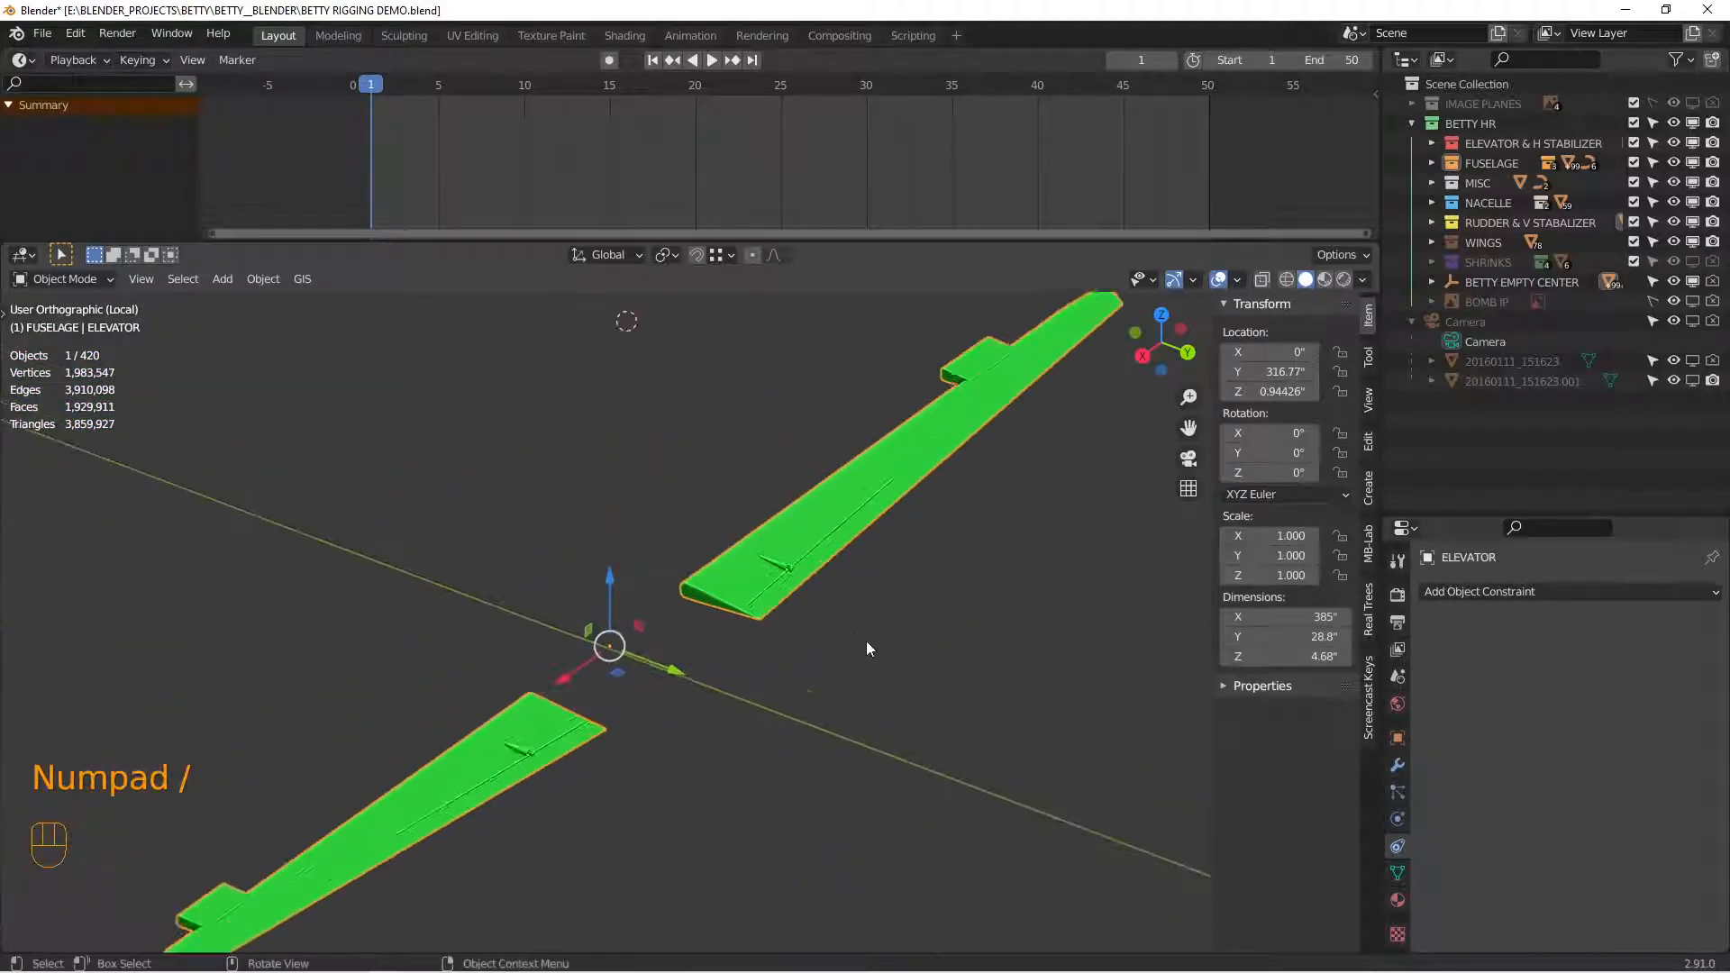
Step: In Edit Mode, snap the 3D cursor to the midpoint of two selected vertices on the elevator
{"action": "key", "text": "Tab"}
{"action": "scroll", "coordinate": [682, 667], "scroll_direction": "up", "scroll_amount": 1}
{"action": "middle_click_drag", "start_coordinate": [672, 668], "coordinate": [498, 688]}
{"action": "scroll", "coordinate": [490, 684], "scroll_direction": "up", "scroll_amount": 2}
{"action": "scroll", "coordinate": [578, 556], "scroll_direction": "up", "scroll_amount": 1}
{"action": "middle_click_drag", "start_coordinate": [576, 616], "coordinate": [705, 579], "text": "shift"}
{"action": "key", "text": "shift+s"}
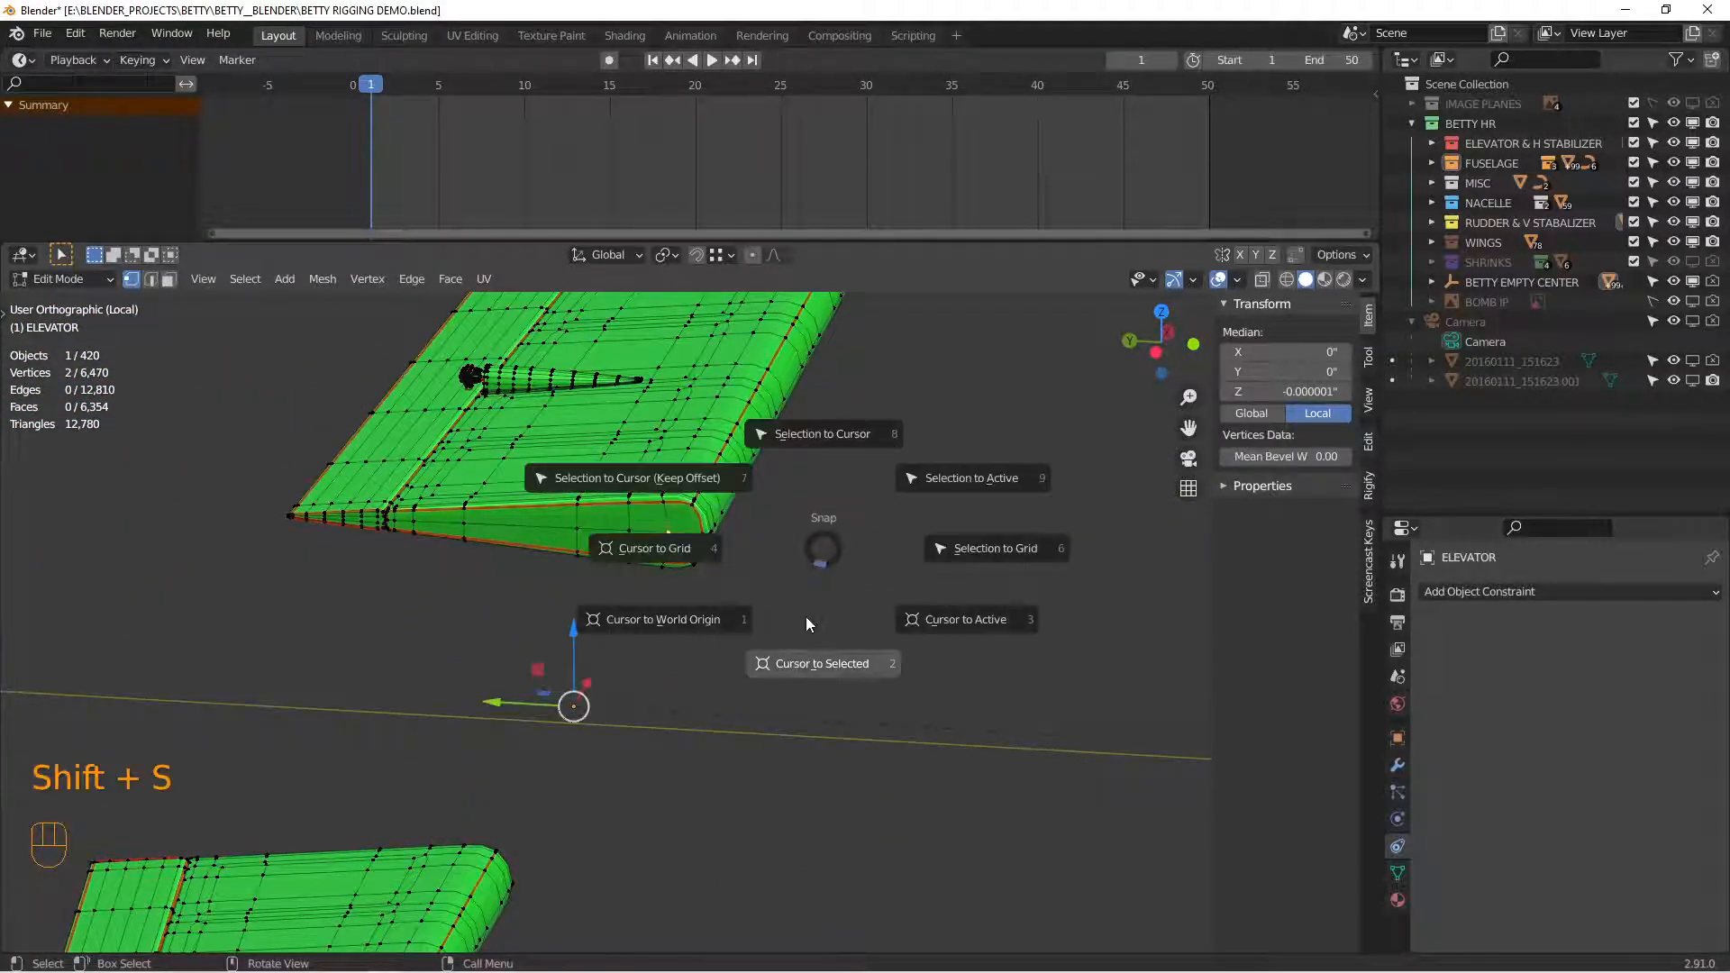
{"action": "left_click", "coordinate": [800, 659]}
{"action": "middle_click_drag", "start_coordinate": [821, 642], "coordinate": [776, 651]}
{"action": "scroll", "coordinate": [777, 649], "scroll_direction": "down", "scroll_amount": 3}
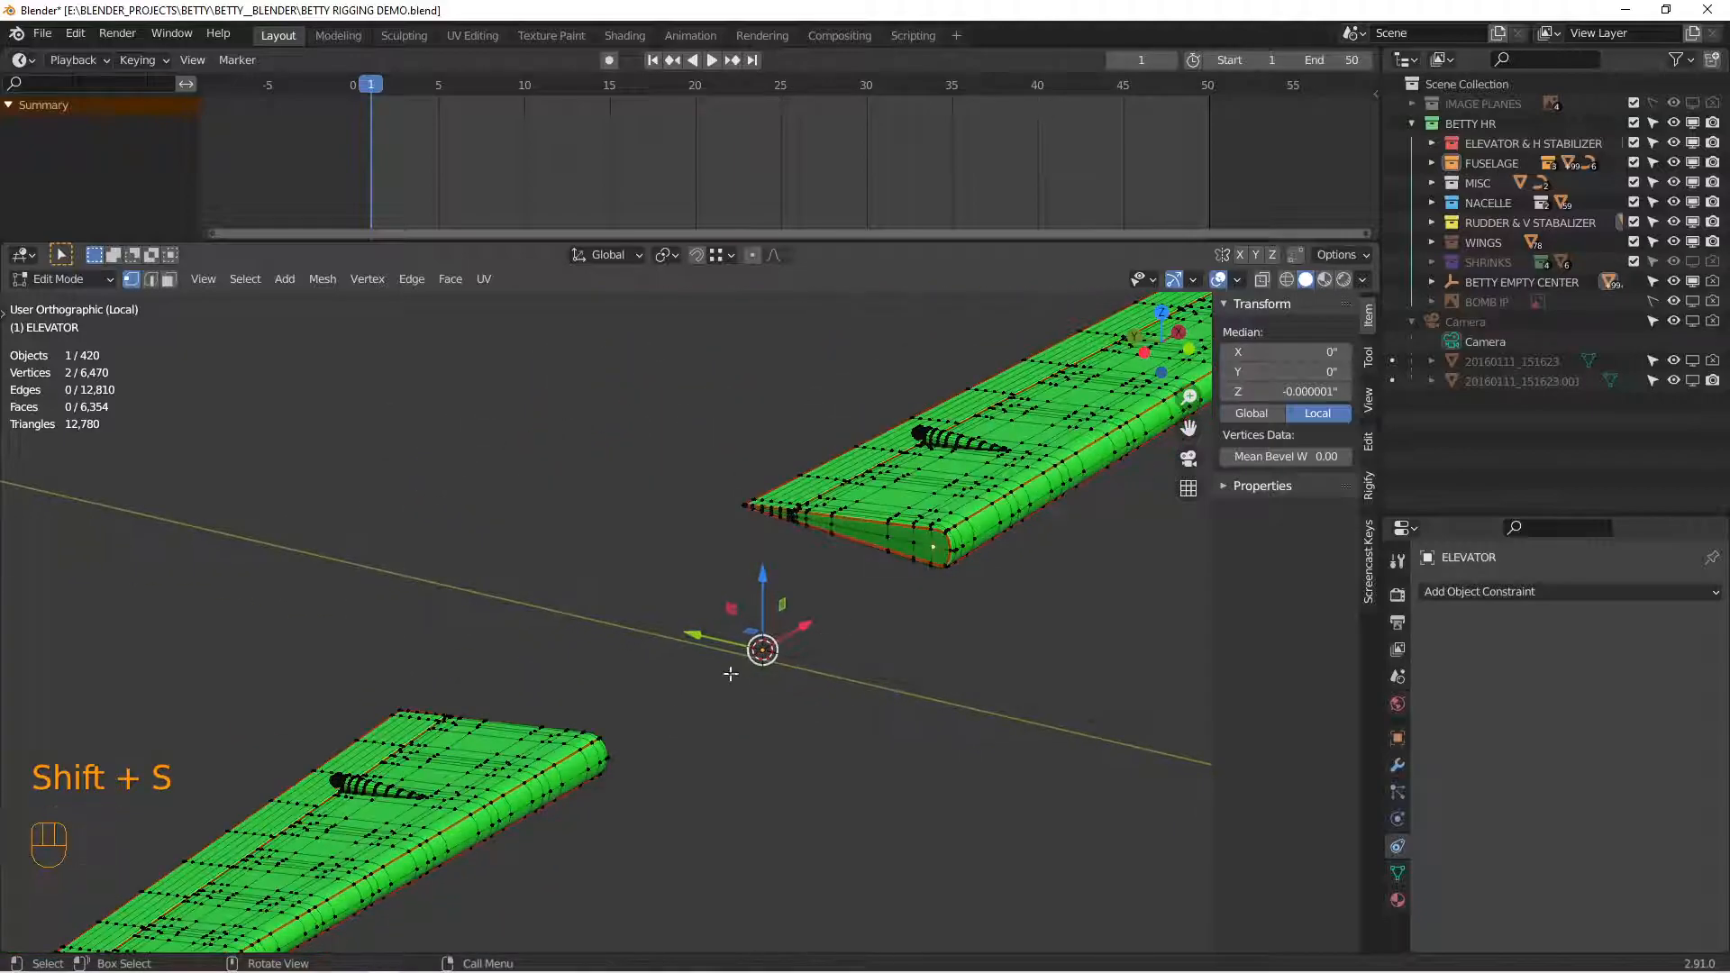
Step: Set the elevator's origin to the 3D cursor and lock its Y and Z rotation
{"action": "key", "text": "Tab"}
{"action": "right_click", "coordinate": [971, 523]}
{"action": "mouse_move", "coordinate": [985, 522]}
{"action": "left_click", "coordinate": [1066, 575]}
{"action": "middle_click_drag", "start_coordinate": [995, 597], "coordinate": [645, 663]}
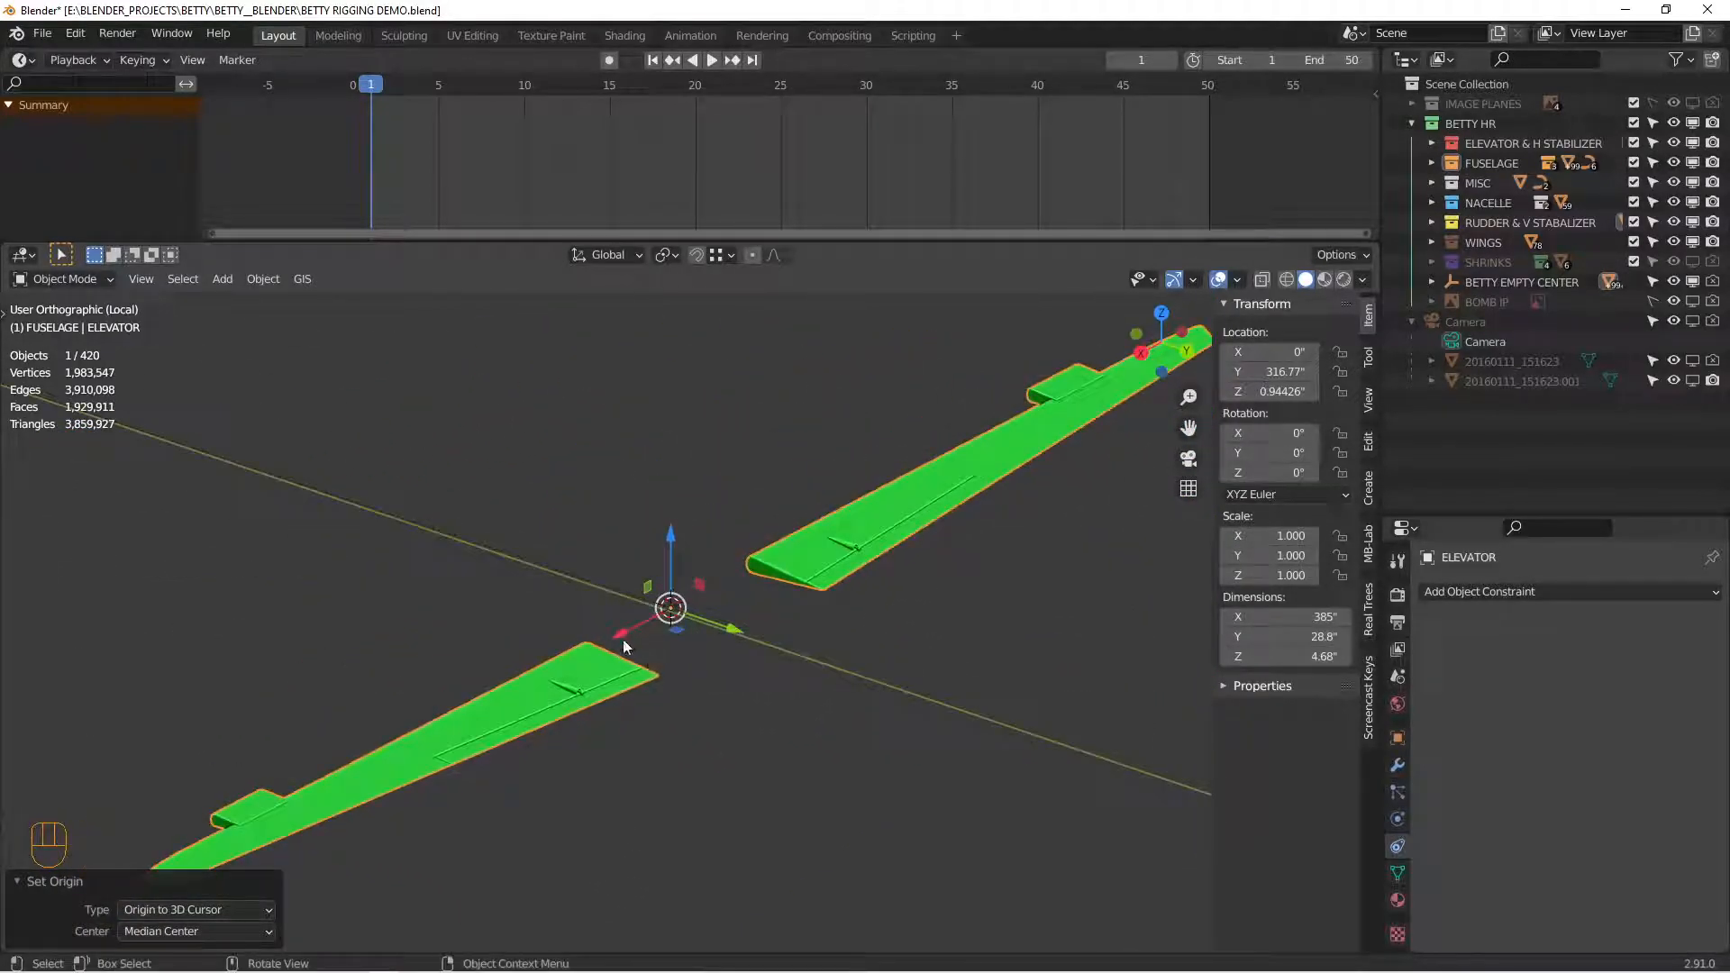
{"action": "left_click_drag", "start_coordinate": [1339, 453], "coordinate": [1340, 476]}
Step: Test the elevator's rotation, cancel it, and leave local view
{"action": "scroll", "coordinate": [936, 634], "scroll_direction": "down", "scroll_amount": 2}
{"action": "middle_click_drag", "start_coordinate": [793, 642], "coordinate": [869, 620], "text": "shift"}
{"action": "key", "text": "r"}
{"action": "right_click", "coordinate": [939, 703]}
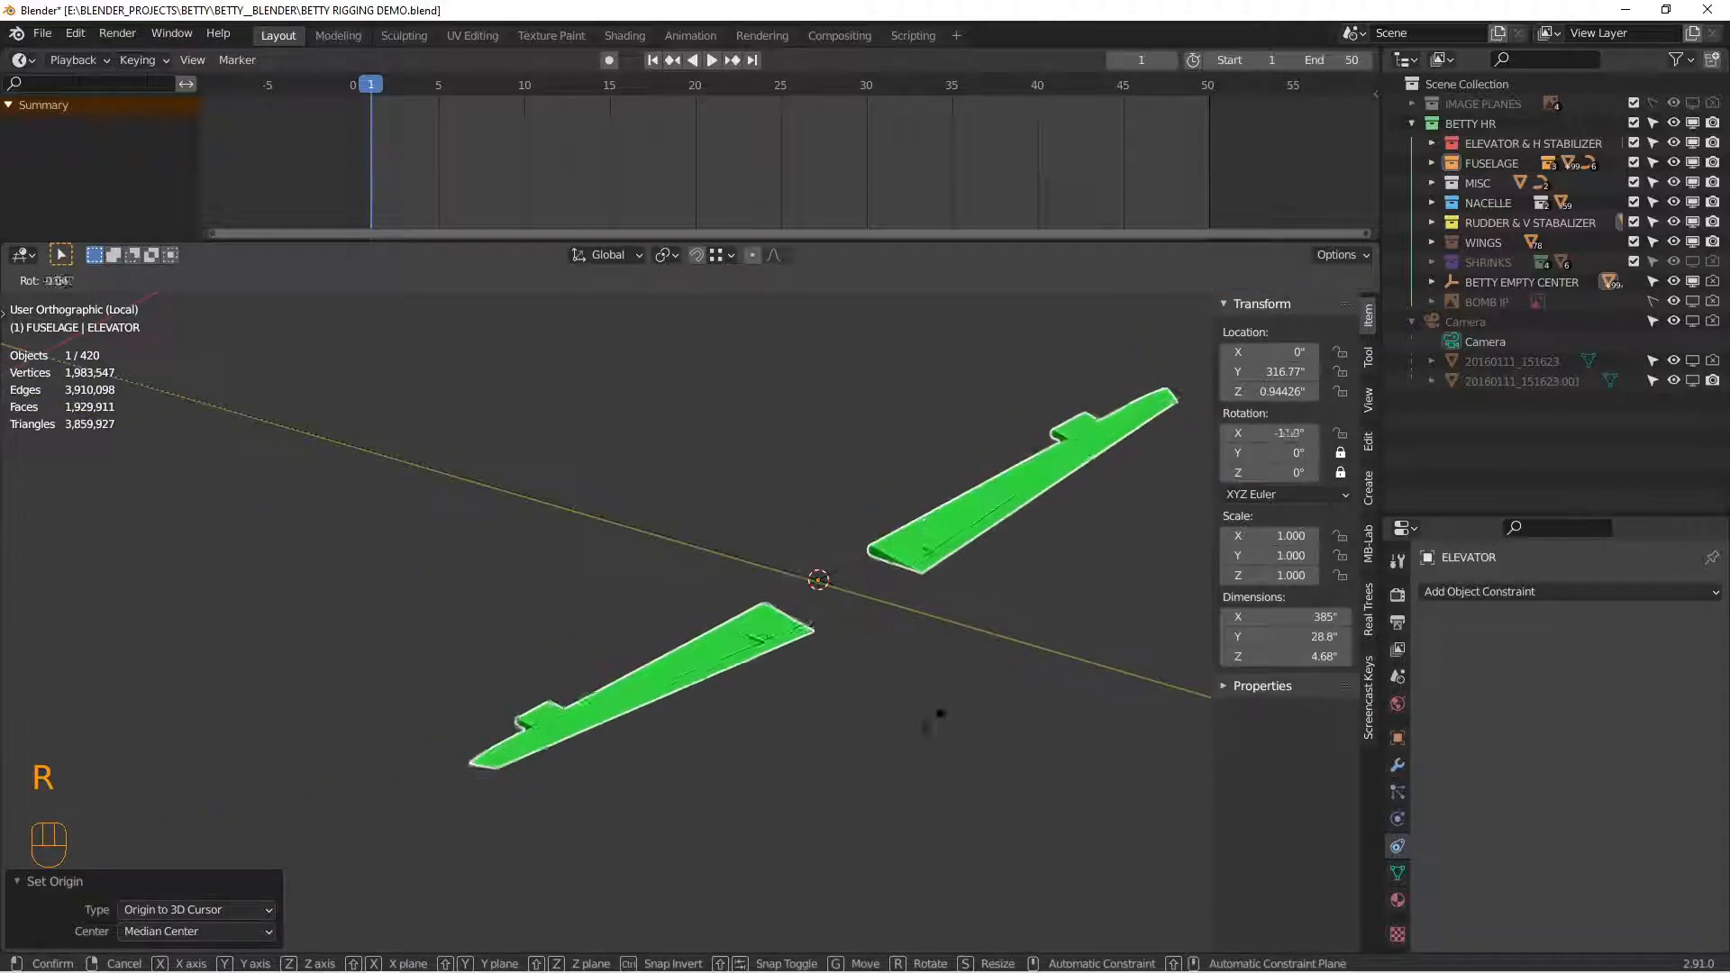
{"action": "key", "text": "KP_Divide"}
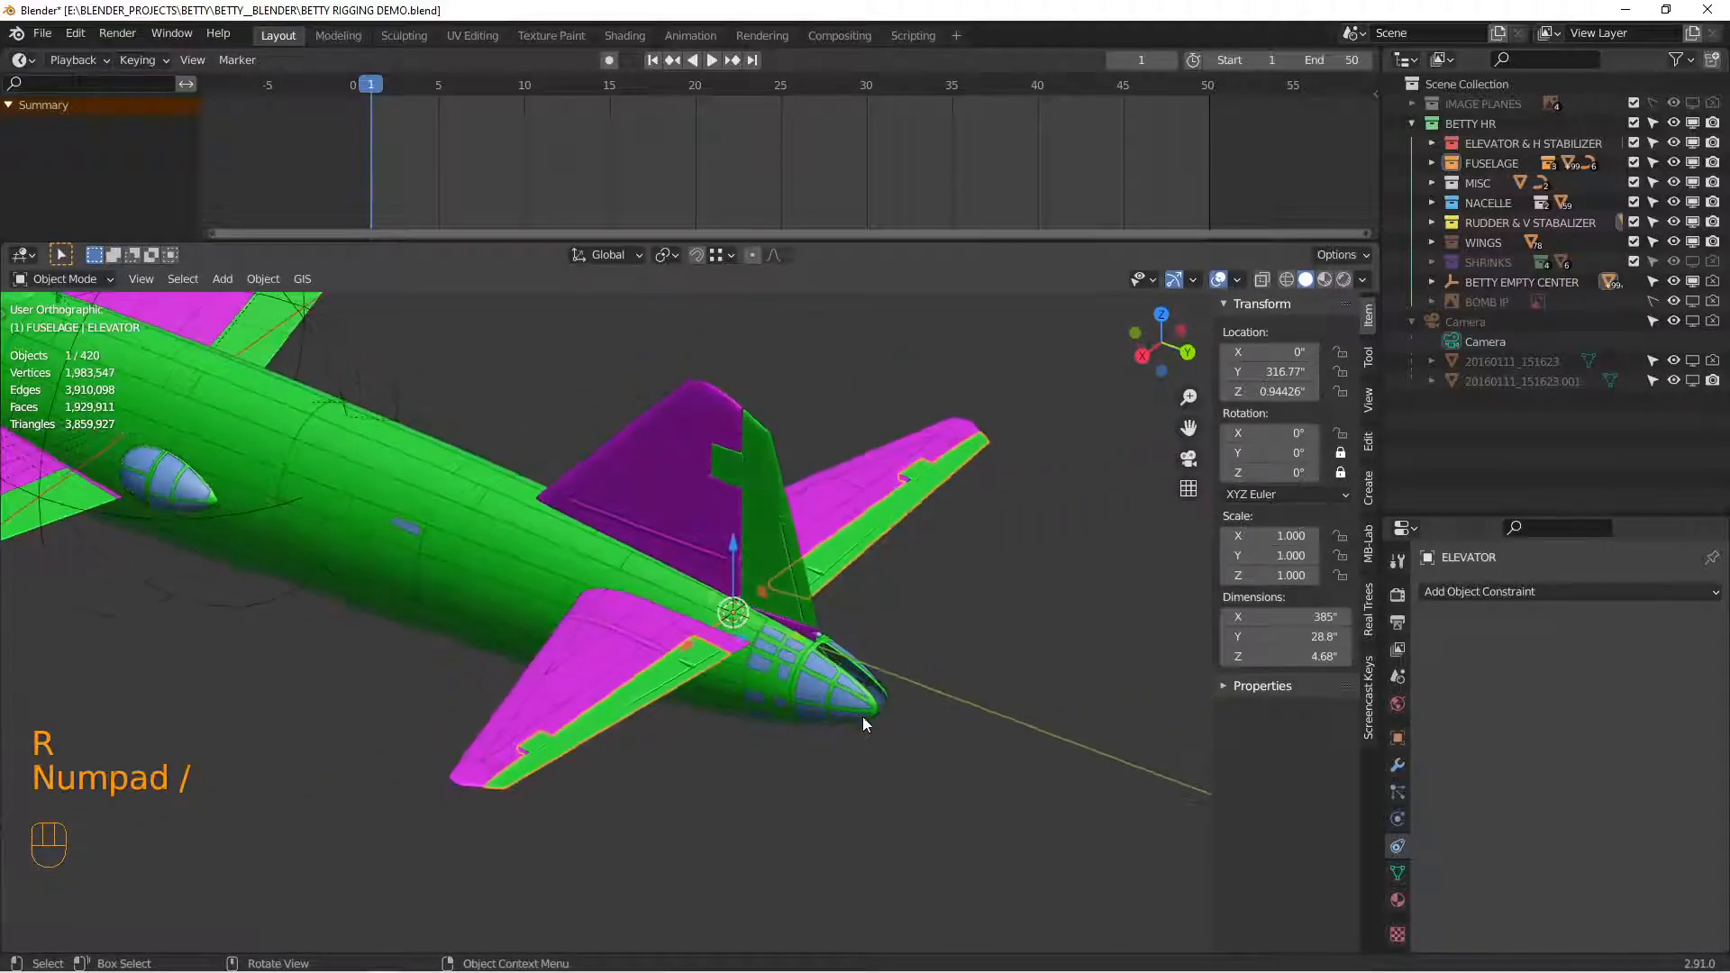
Step: Tilt the elevator about X to about -23° as a test and reset its X rotation to 0
{"action": "key", "text": "alt+a"}
{"action": "left_click_drag", "start_coordinate": [800, 728], "coordinate": [817, 719], "text": "alt"}
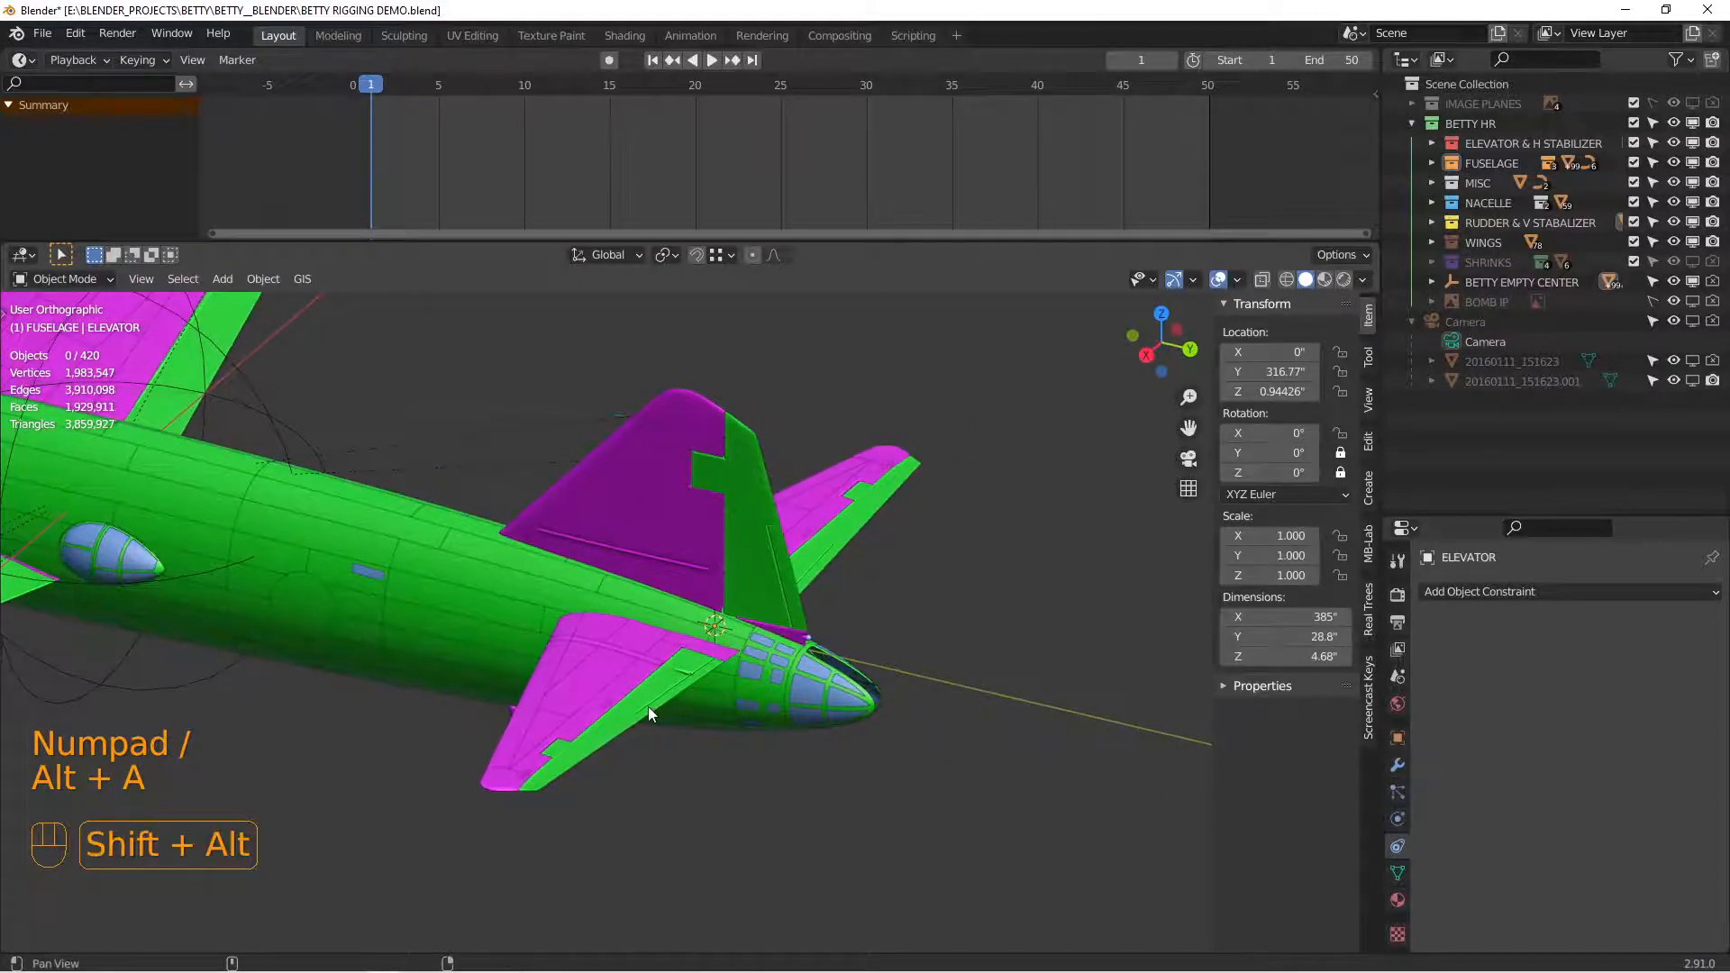
{"action": "left_click_drag", "start_coordinate": [1273, 435], "coordinate": [1257, 436]}
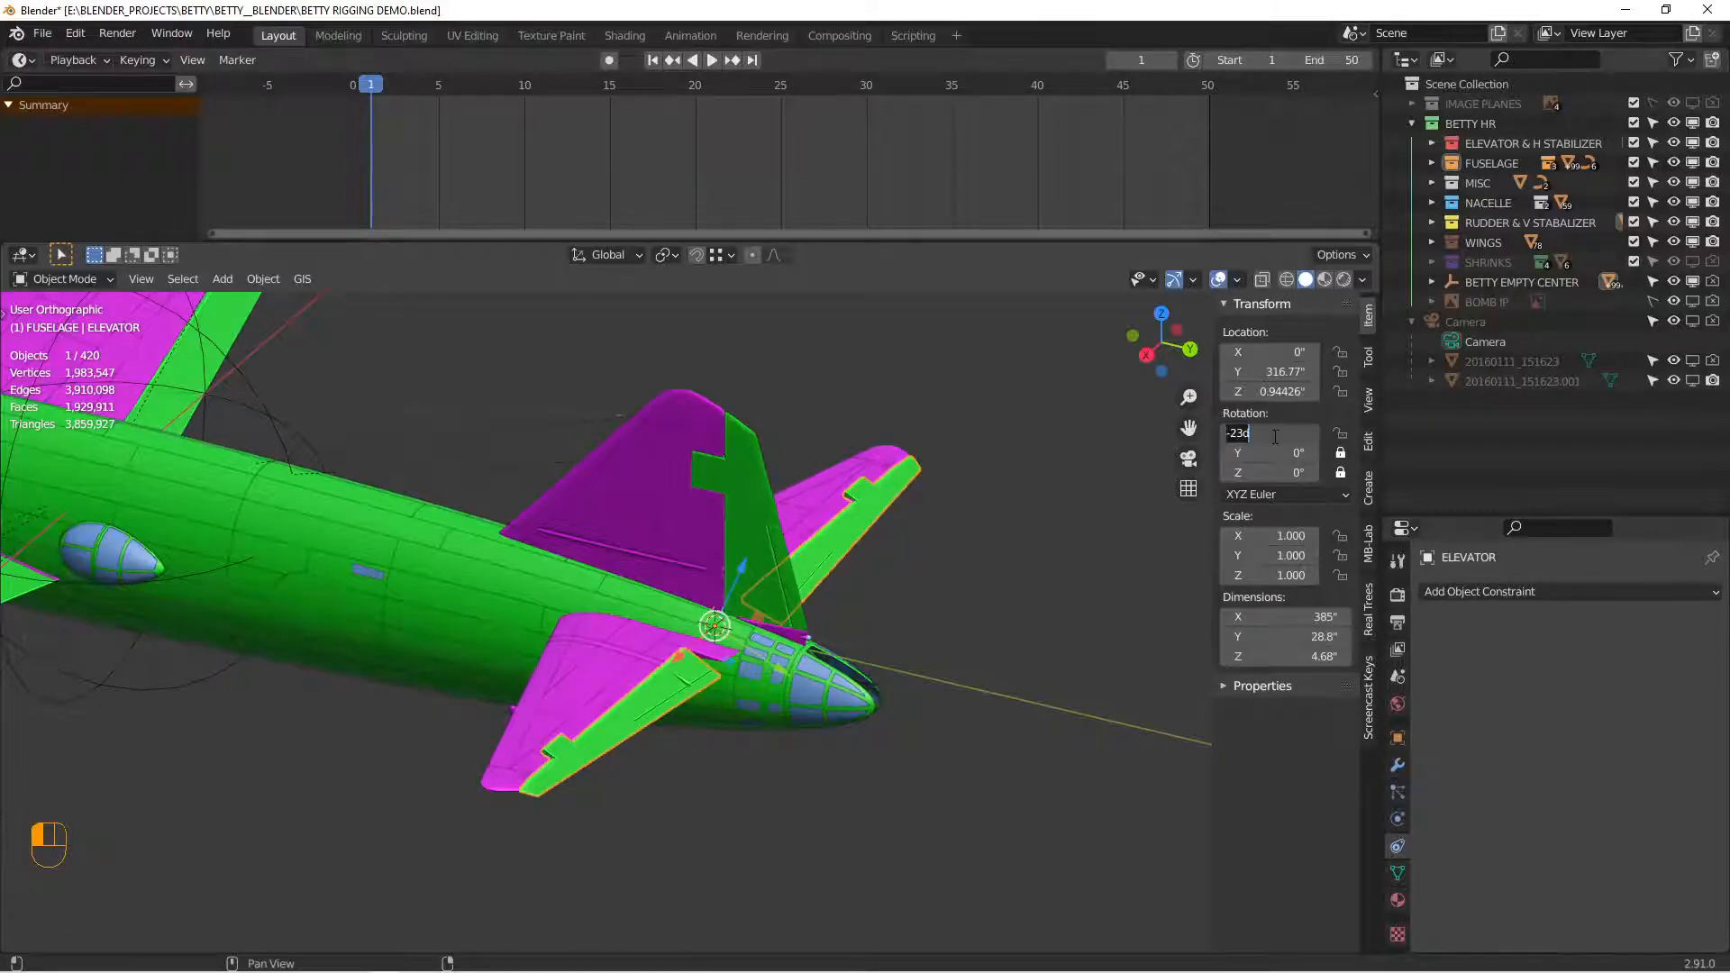
{"action": "type", "text": "0"}
{"action": "key", "text": "Return"}
Step: Select the two wing flaps together and isolate them in local view
{"action": "scroll", "coordinate": [856, 638], "scroll_direction": "down", "scroll_amount": 4}
{"action": "middle_click_drag", "start_coordinate": [631, 643], "coordinate": [698, 520], "text": "shift"}
{"action": "scroll", "coordinate": [729, 544], "scroll_direction": "up", "scroll_amount": 5}
{"action": "scroll", "coordinate": [688, 539], "scroll_direction": "up", "scroll_amount": 3}
{"action": "left_click", "coordinate": [684, 541]}
{"action": "scroll", "coordinate": [689, 544], "scroll_direction": "down", "scroll_amount": 3}
{"action": "middle_click_drag", "start_coordinate": [814, 621], "coordinate": [792, 486], "text": "shift"}
{"action": "scroll", "coordinate": [863, 627], "scroll_direction": "up", "scroll_amount": 3}
{"action": "left_click", "coordinate": [852, 623], "text": "shift"}
{"action": "key", "text": "KP_Divide"}
{"action": "mouse_move", "coordinate": [862, 609]}
{"action": "middle_mouse_down"}
{"action": "mouse_move", "coordinate": [737, 680]}
{"action": "mouse_move", "coordinate": [759, 723]}
{"action": "mouse_move", "coordinate": [693, 636]}
{"action": "mouse_move", "coordinate": [835, 655]}
{"action": "mouse_move", "coordinate": [802, 562]}
{"action": "mouse_move", "coordinate": [825, 504]}
{"action": "mouse_move", "coordinate": [977, 494]}
{"action": "mouse_move", "coordinate": [865, 529]}
{"action": "mouse_move", "coordinate": [884, 602]}
{"action": "middle_mouse_up"}
{"action": "scroll", "coordinate": [835, 655], "scroll_direction": "up", "scroll_amount": 3}
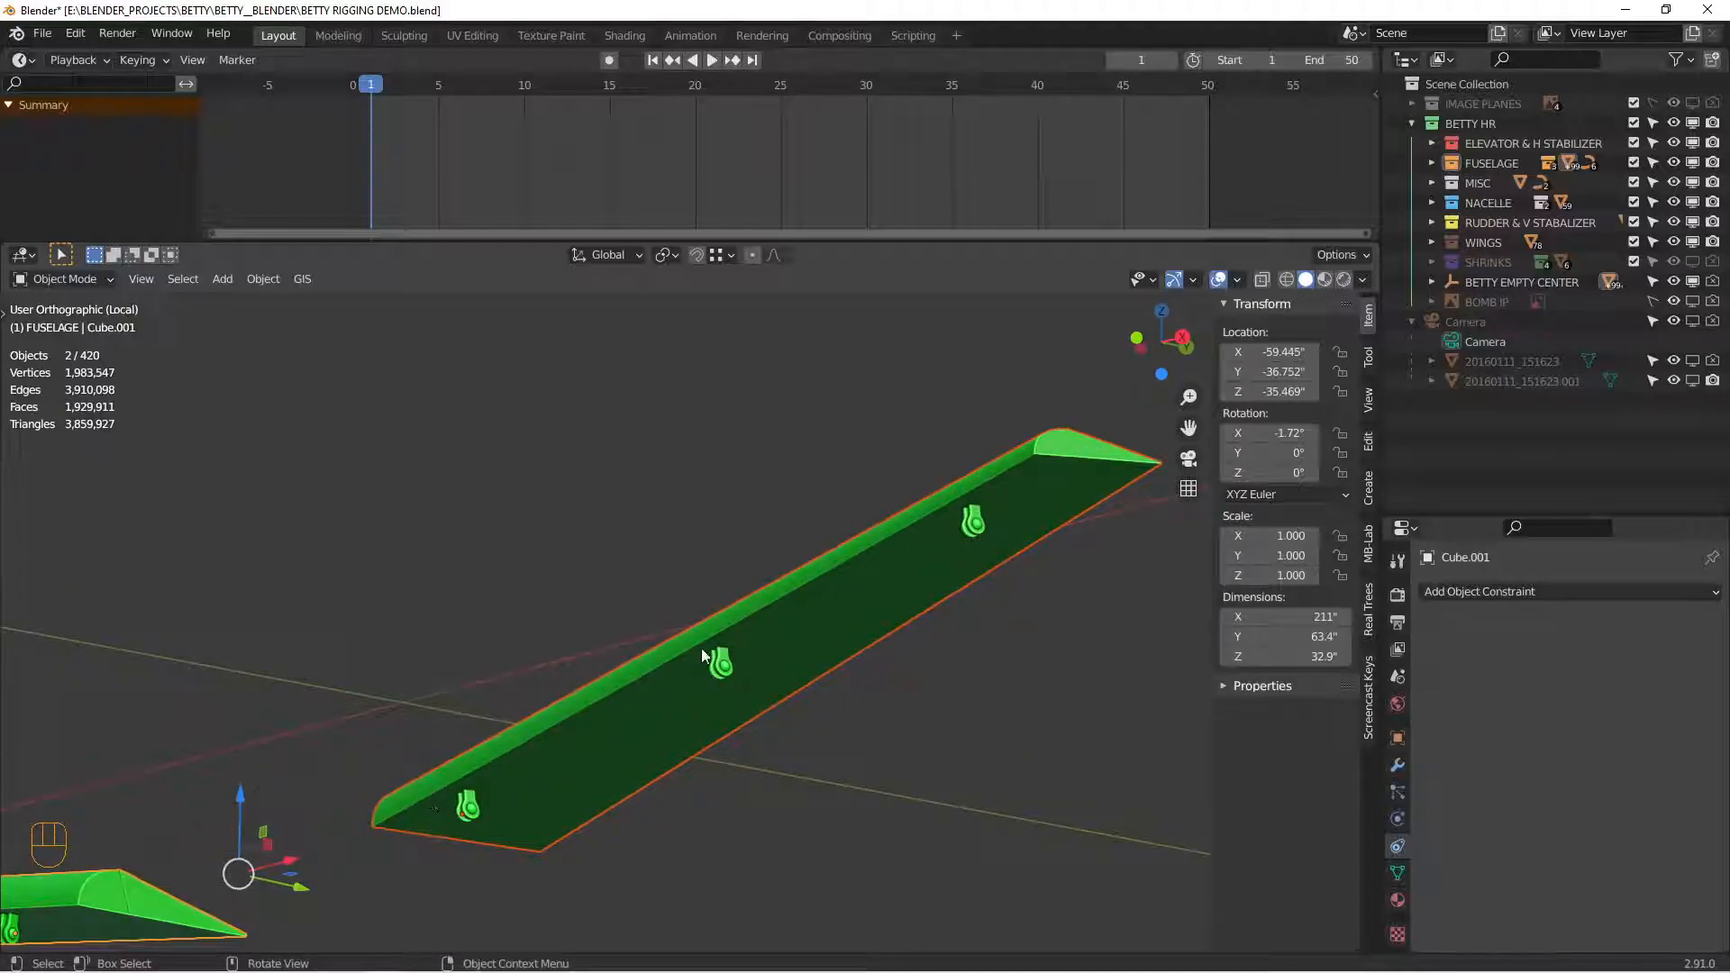
Step: Test the rotation of the flap on the positive X side about its local X axis and cancel it
{"action": "left_click", "coordinate": [474, 799]}
{"action": "middle_click_drag", "start_coordinate": [478, 746], "coordinate": [582, 745]}
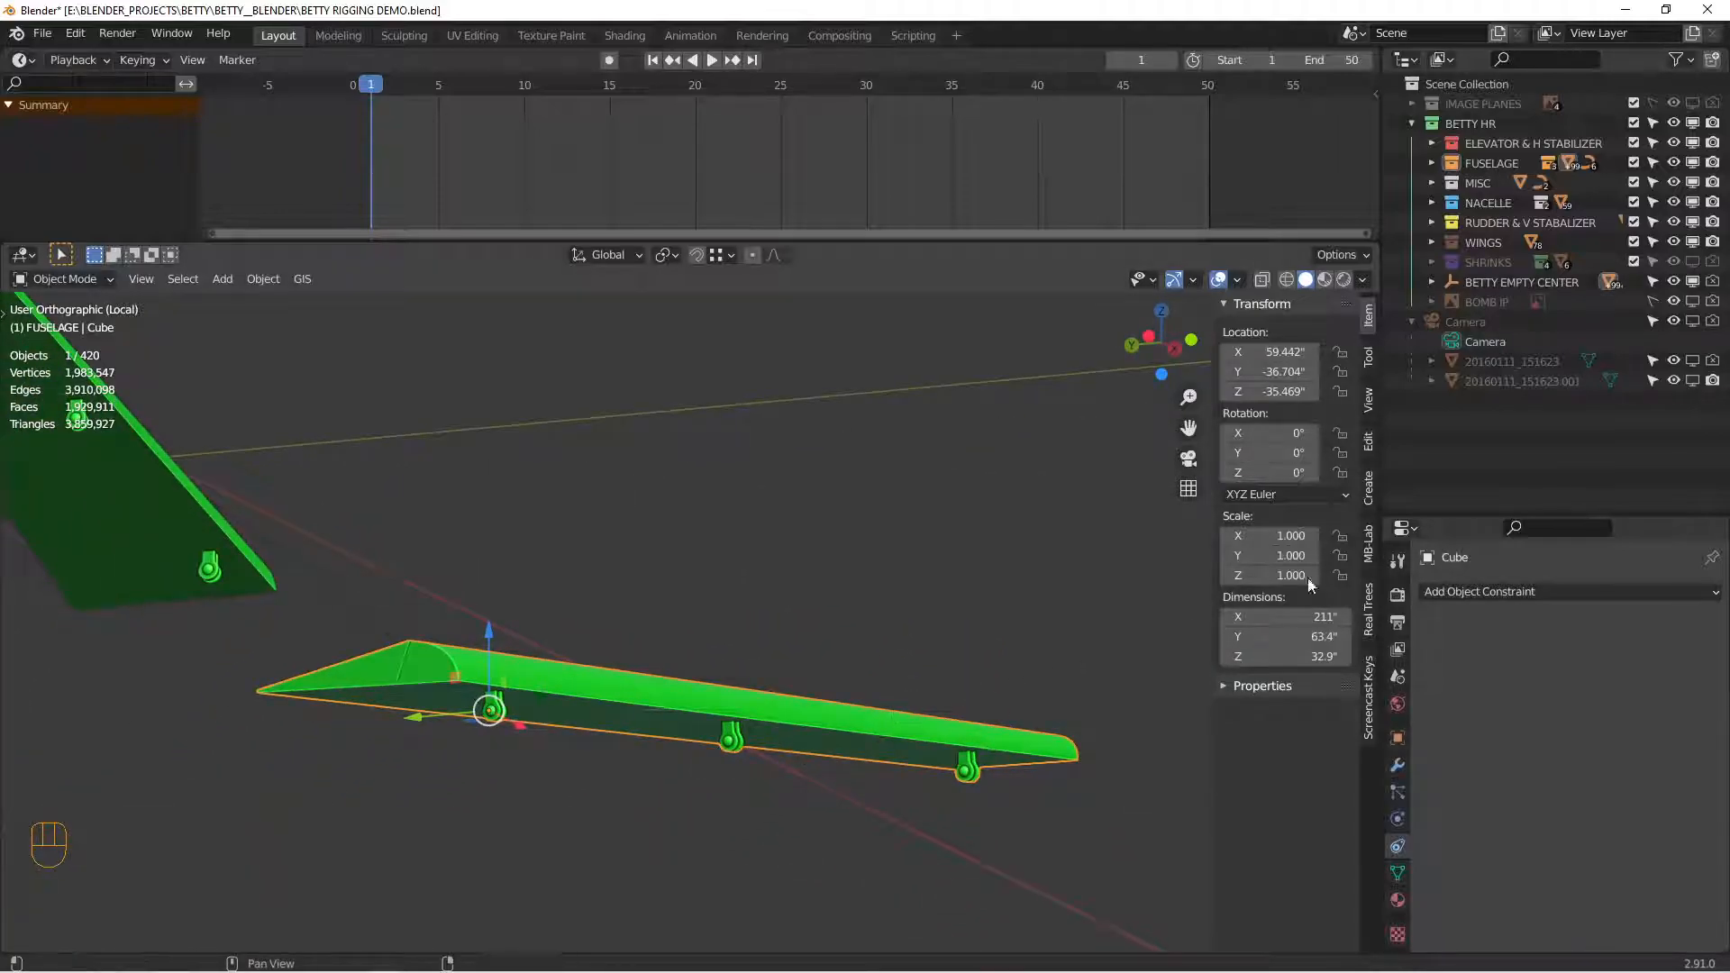
{"action": "key", "text": "r"}
{"action": "key", "text": "x"}
{"action": "key", "text": "x"}
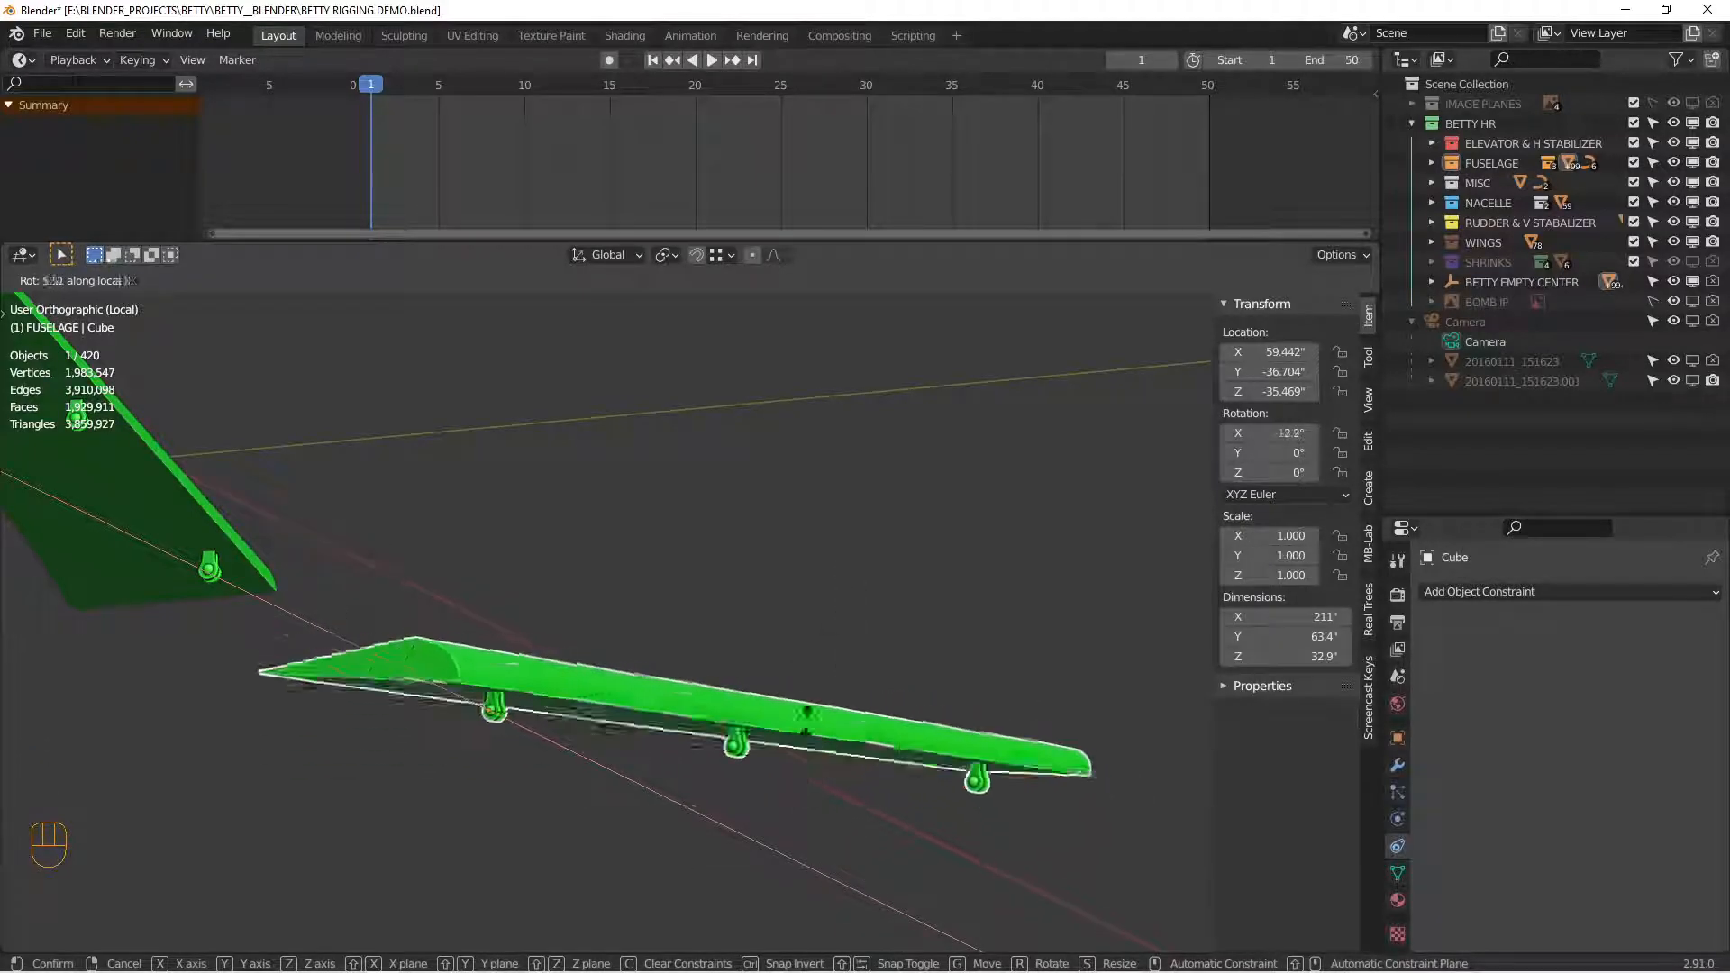
{"action": "key", "text": "Escape"}
{"action": "middle_click_drag", "start_coordinate": [838, 761], "coordinate": [708, 718]}
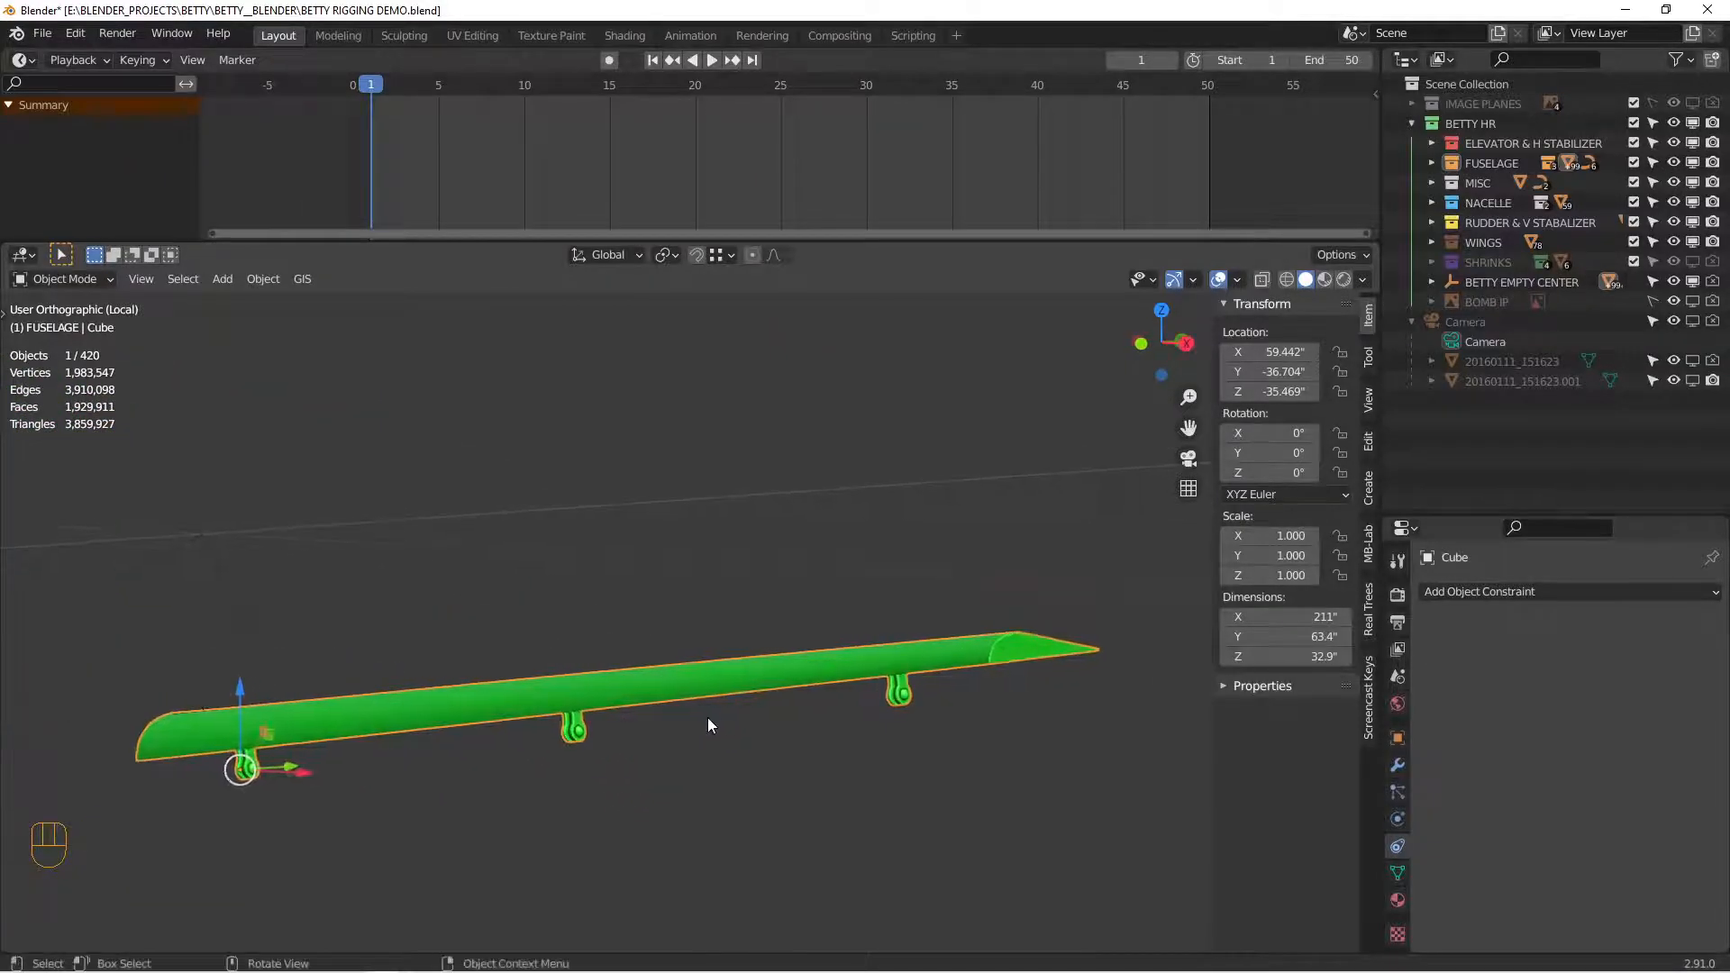
Step: In front view, place the 3D cursor below the flap's inner hinge and add a 24" cube aligned to the view
{"action": "key", "text": "KP_1"}
{"action": "scroll", "coordinate": [704, 720], "scroll_direction": "down", "scroll_amount": 4}
{"action": "middle_click_drag", "start_coordinate": [442, 785], "coordinate": [553, 607], "text": "shift"}
{"action": "scroll", "coordinate": [691, 661], "scroll_direction": "up", "scroll_amount": 2}
{"action": "scroll", "coordinate": [691, 669], "scroll_direction": "up", "scroll_amount": 1}
{"action": "scroll", "coordinate": [766, 610], "scroll_direction": "down", "scroll_amount": 2}
{"action": "key", "text": "alt+a"}
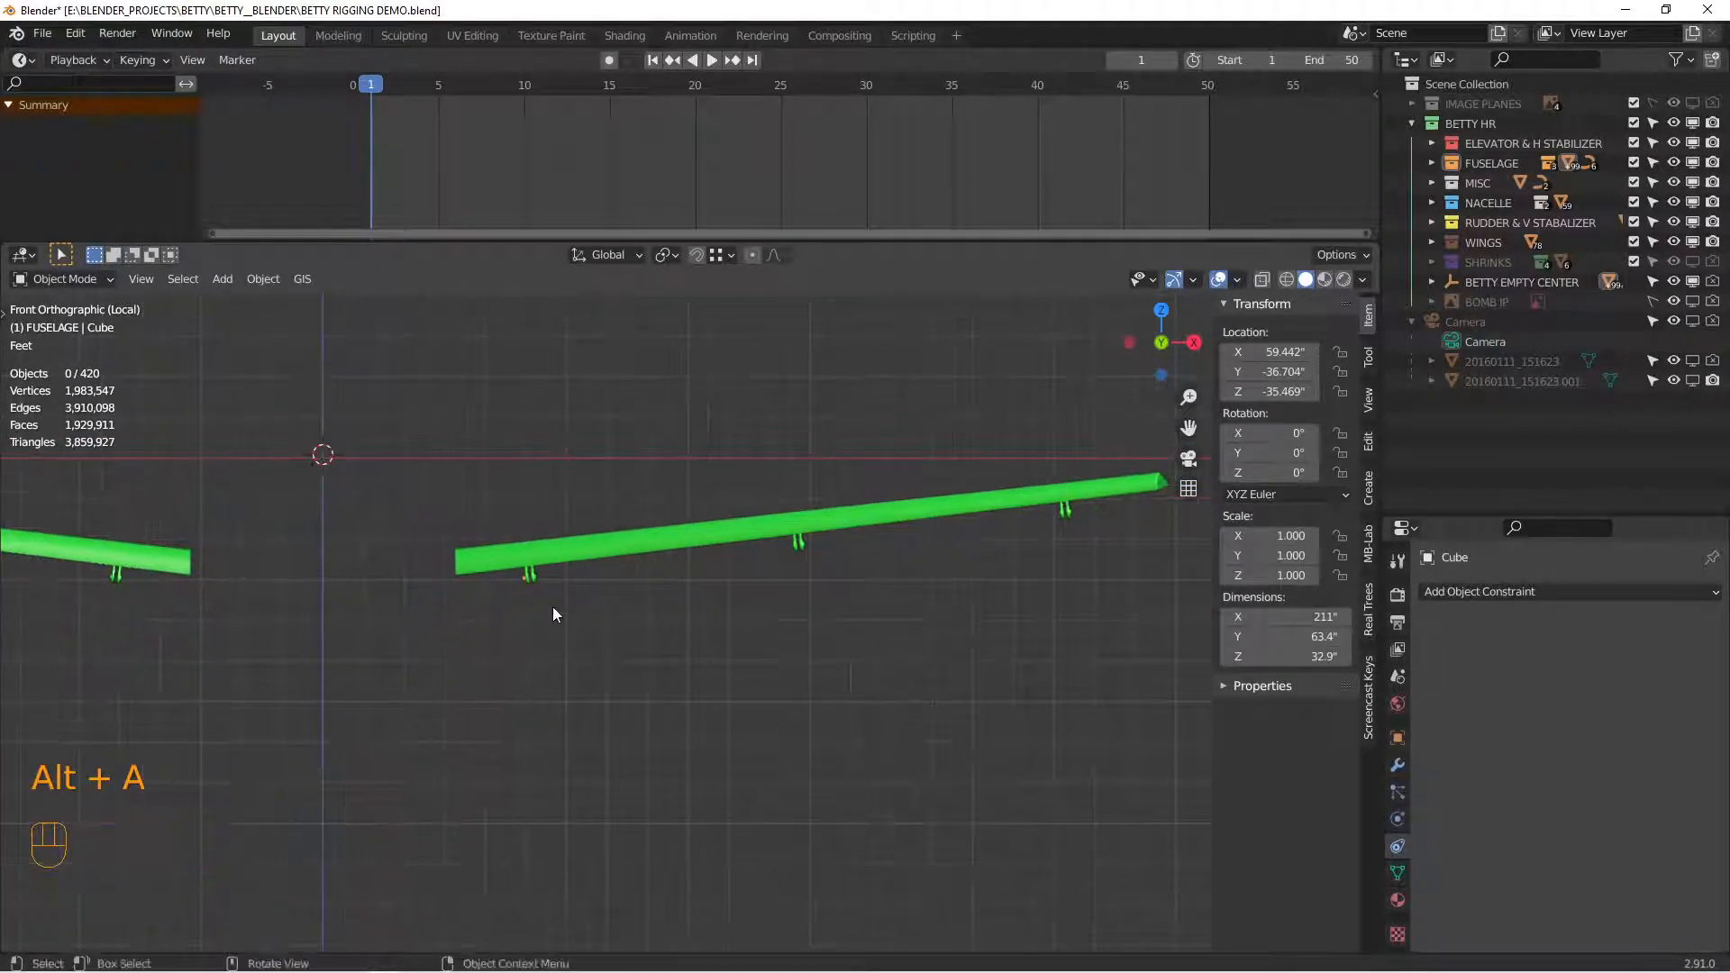
{"action": "scroll", "coordinate": [544, 618], "scroll_direction": "up", "scroll_amount": 3}
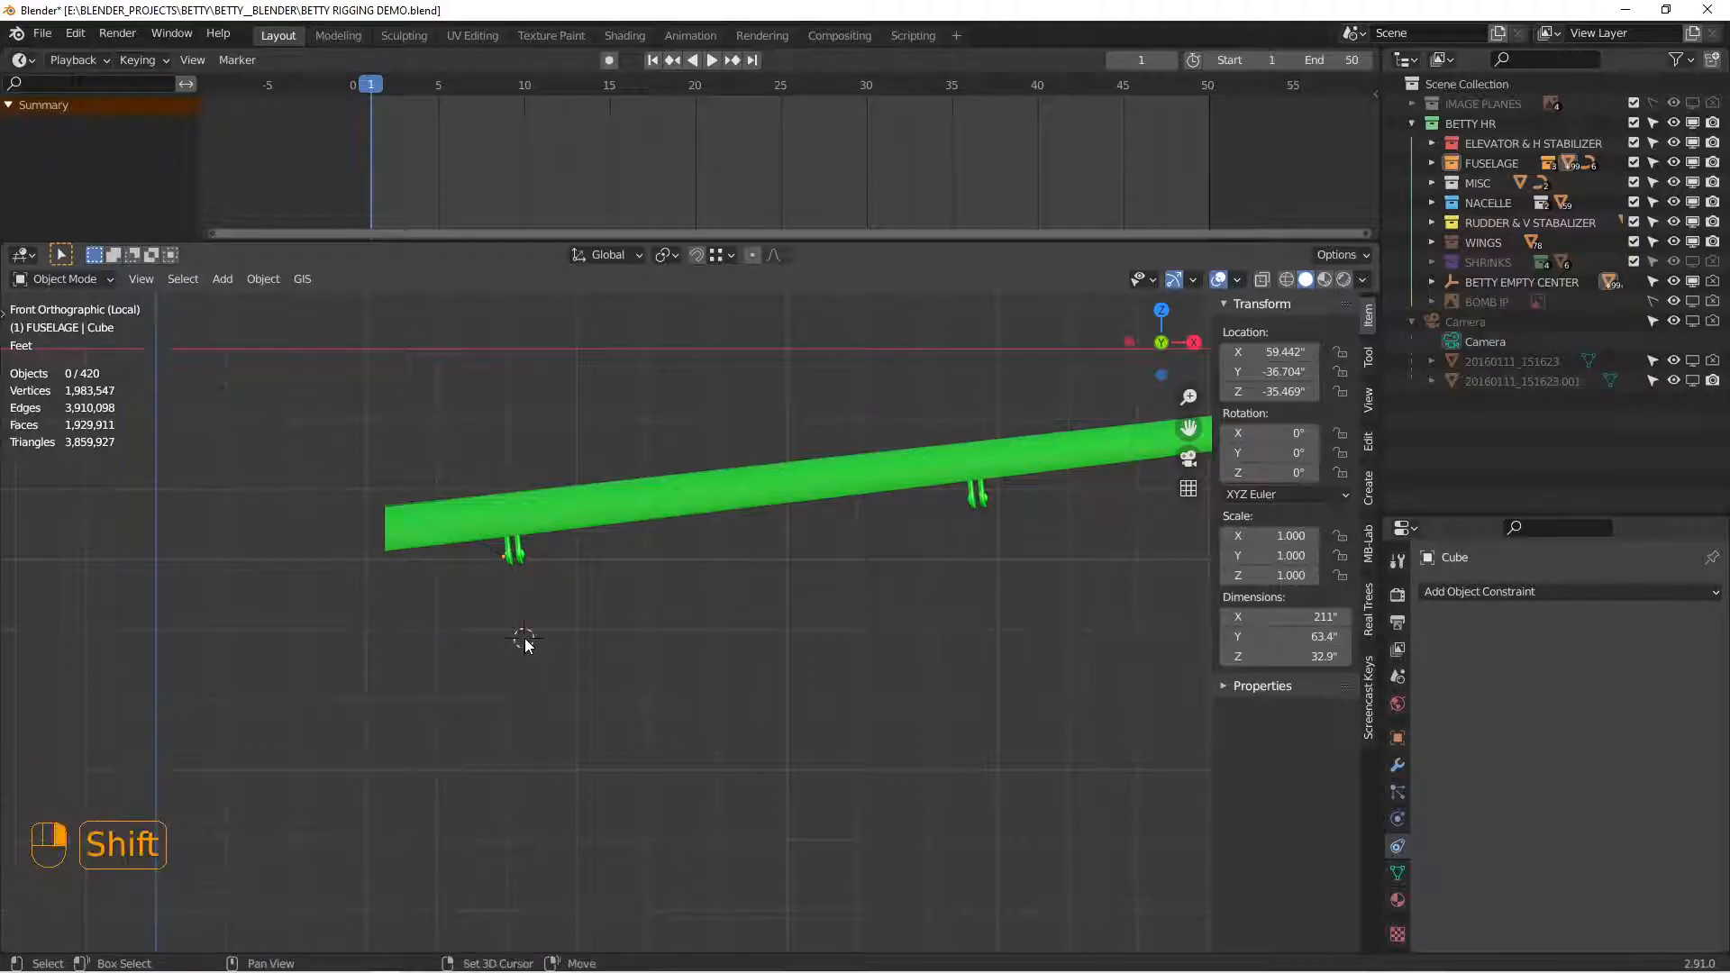
{"action": "key", "text": "shift+a"}
{"action": "mouse_move", "coordinate": [548, 519]}
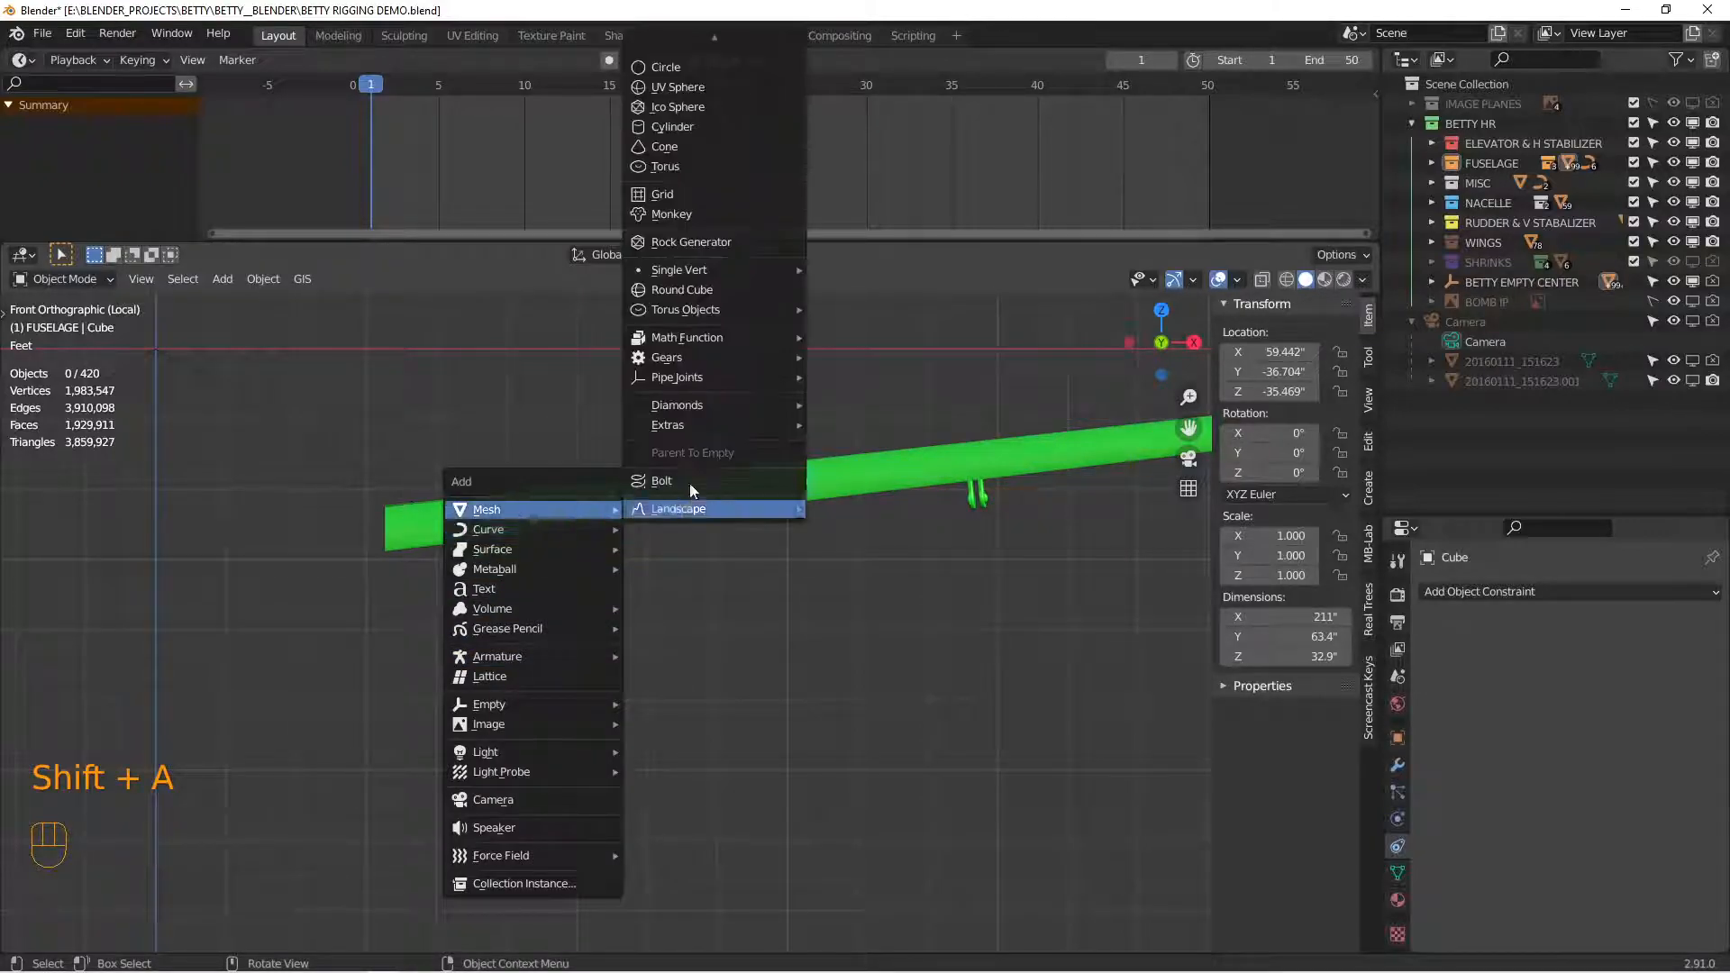
{"action": "left_click", "coordinate": [682, 64]}
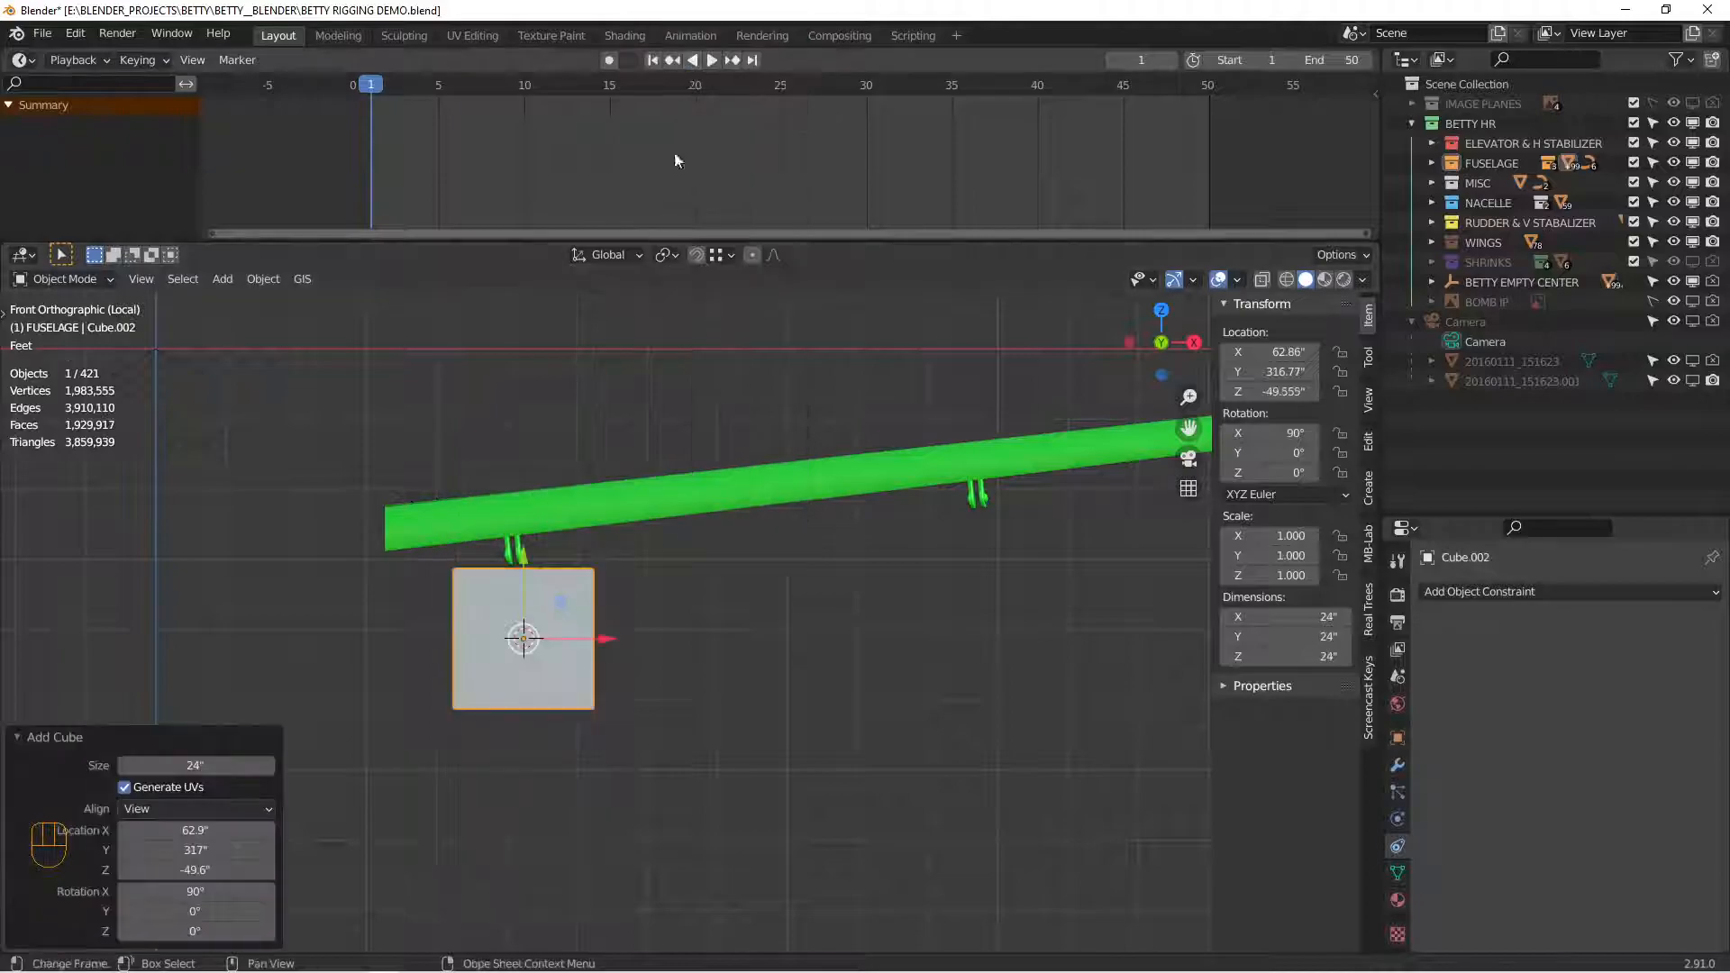
Step: Scale the cube up to about 330", then shrink its local Y and Z to make a rod about 0.47" thick
{"action": "key", "text": "s"}
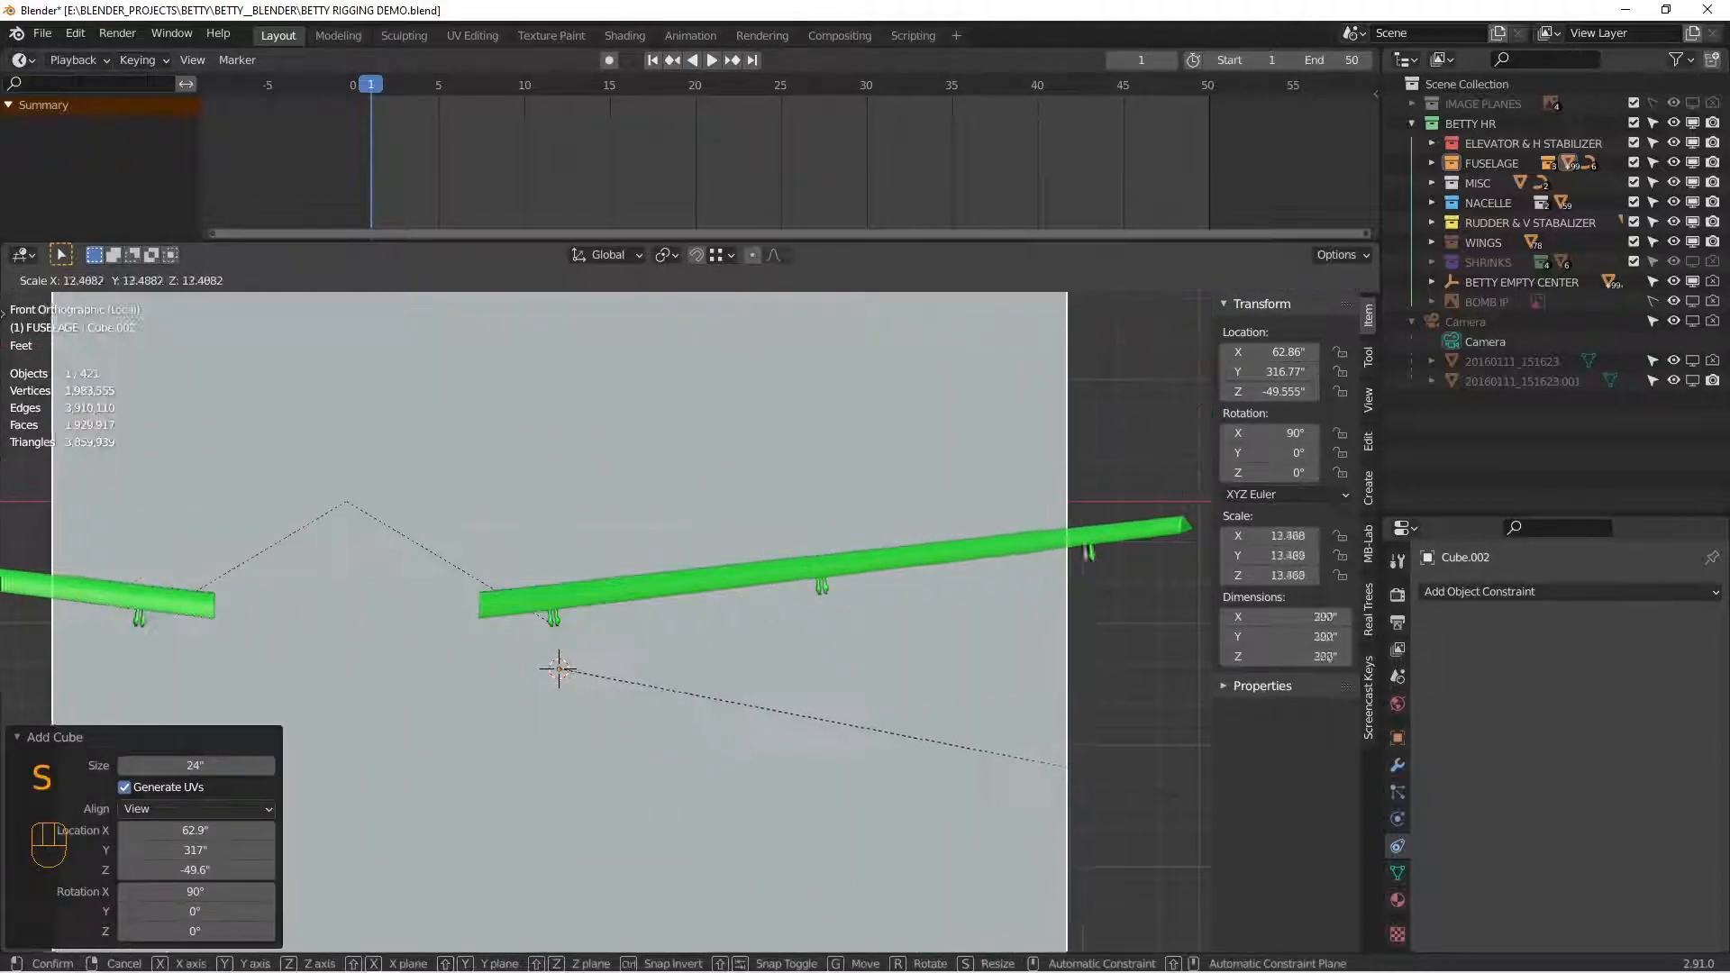
{"action": "left_click", "coordinate": [1054, 752]}
{"action": "key", "text": "s"}
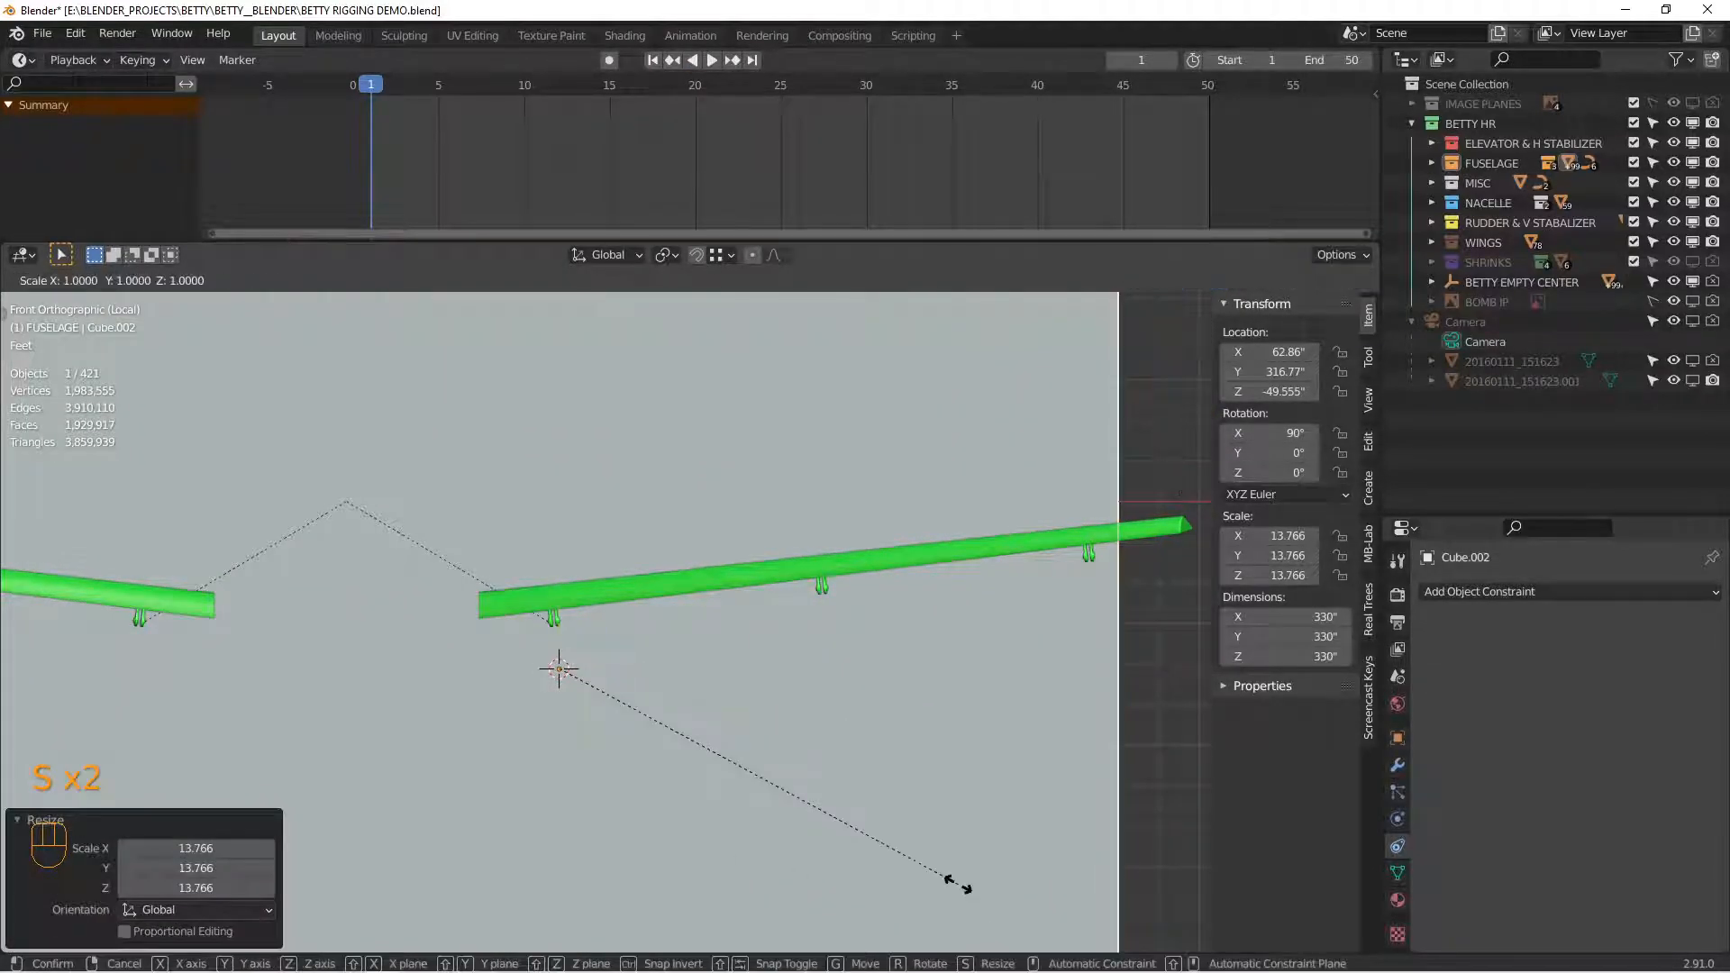
{"action": "middle_click", "coordinate": [959, 884], "text": "shift"}
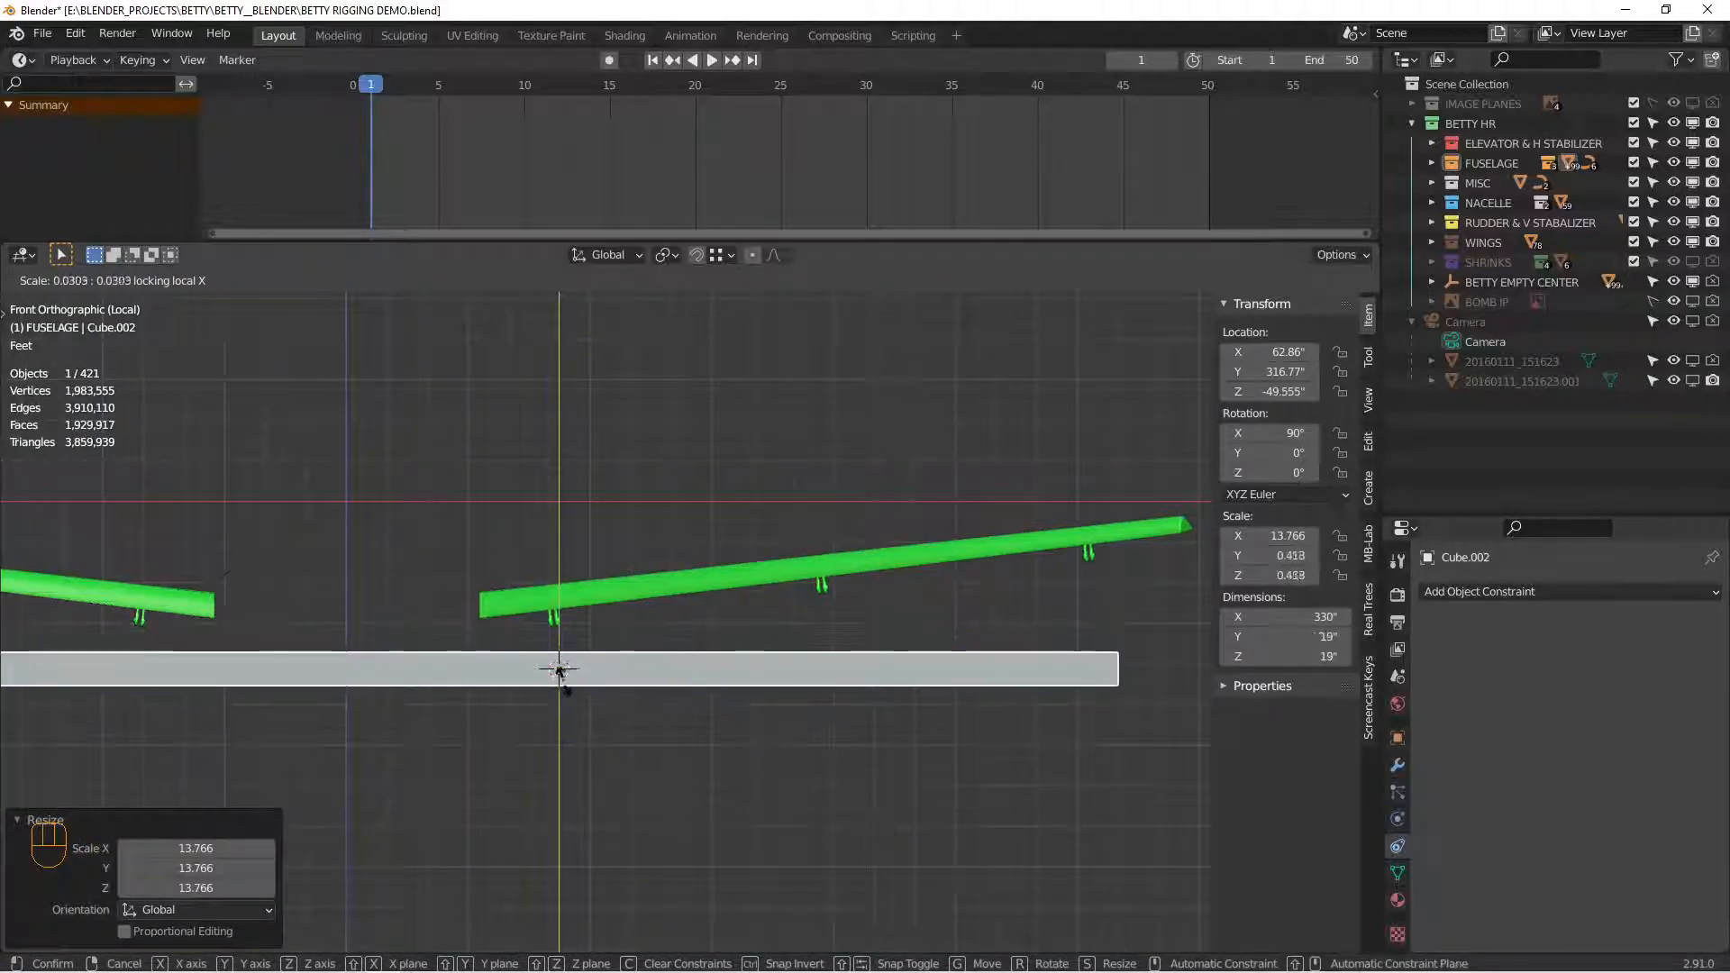
{"action": "left_click", "coordinate": [558, 669]}
Step: Move the rod near the flap's hinge line, about 104" in X, 12.5" in Z and -381.6" in Y
{"action": "scroll", "coordinate": [797, 831], "scroll_direction": "down", "scroll_amount": 4}
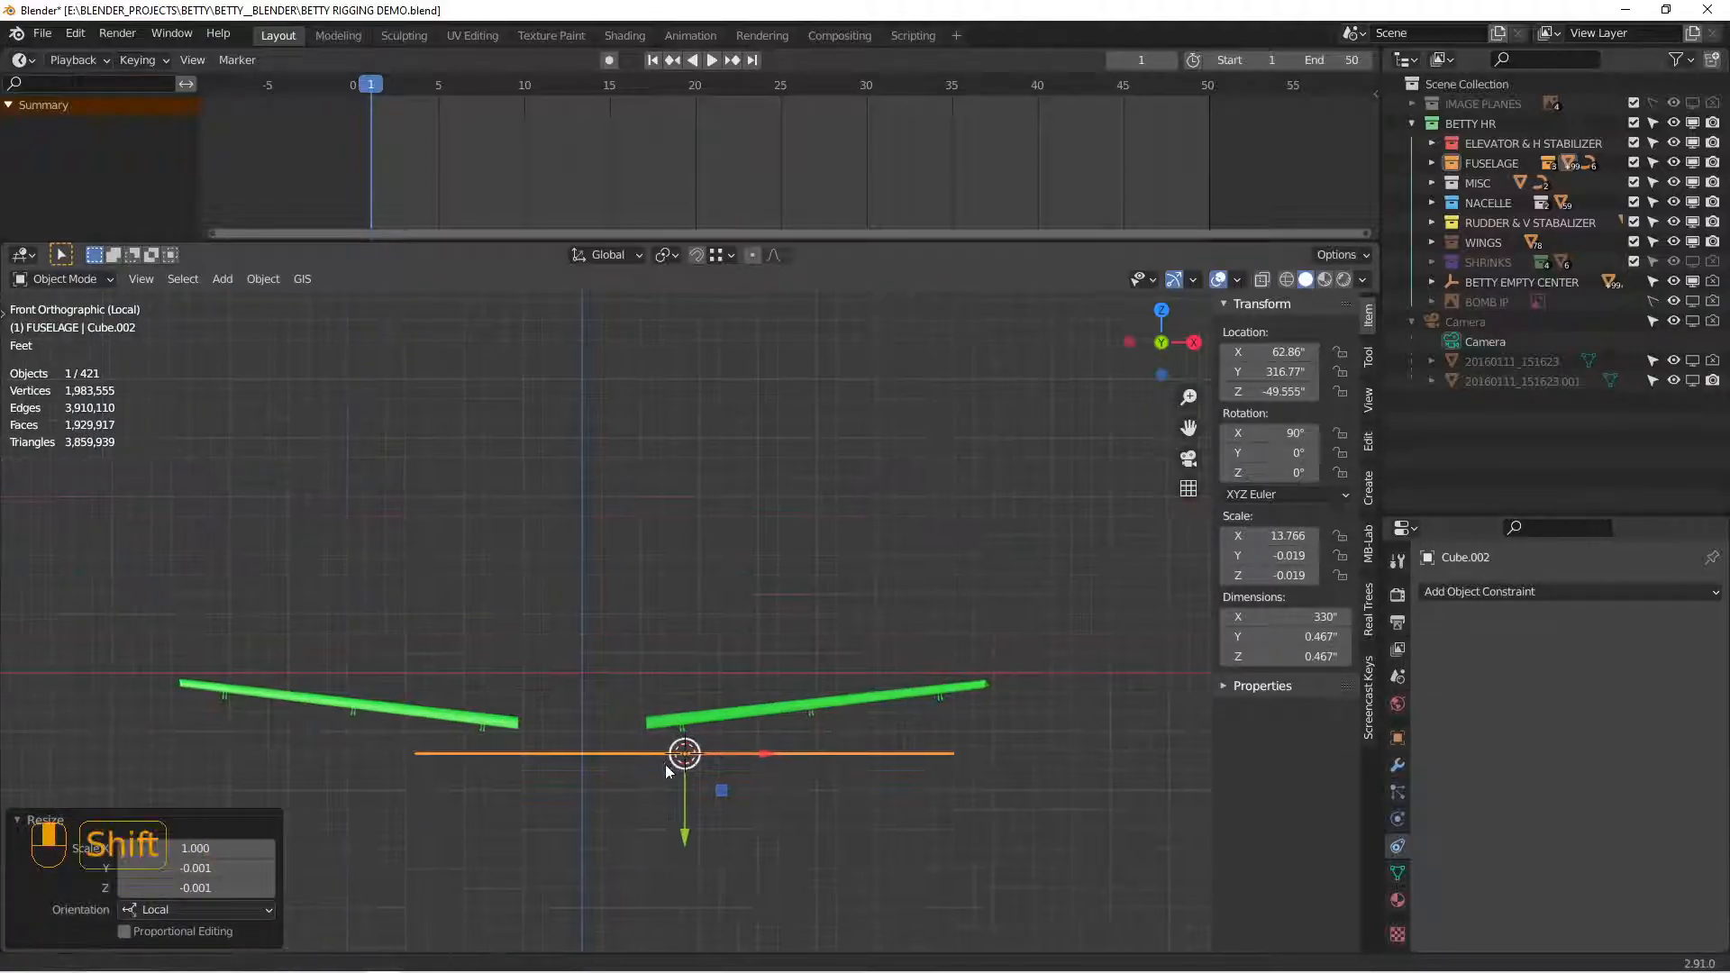
{"action": "scroll", "coordinate": [631, 784], "scroll_direction": "up", "scroll_amount": 3}
{"action": "key", "text": "g"}
{"action": "left_click", "coordinate": [905, 804]}
{"action": "left_click_drag", "start_coordinate": [870, 775], "coordinate": [721, 663], "text": "alt+shift"}
{"action": "scroll", "coordinate": [630, 663], "scroll_direction": "down", "scroll_amount": 2}
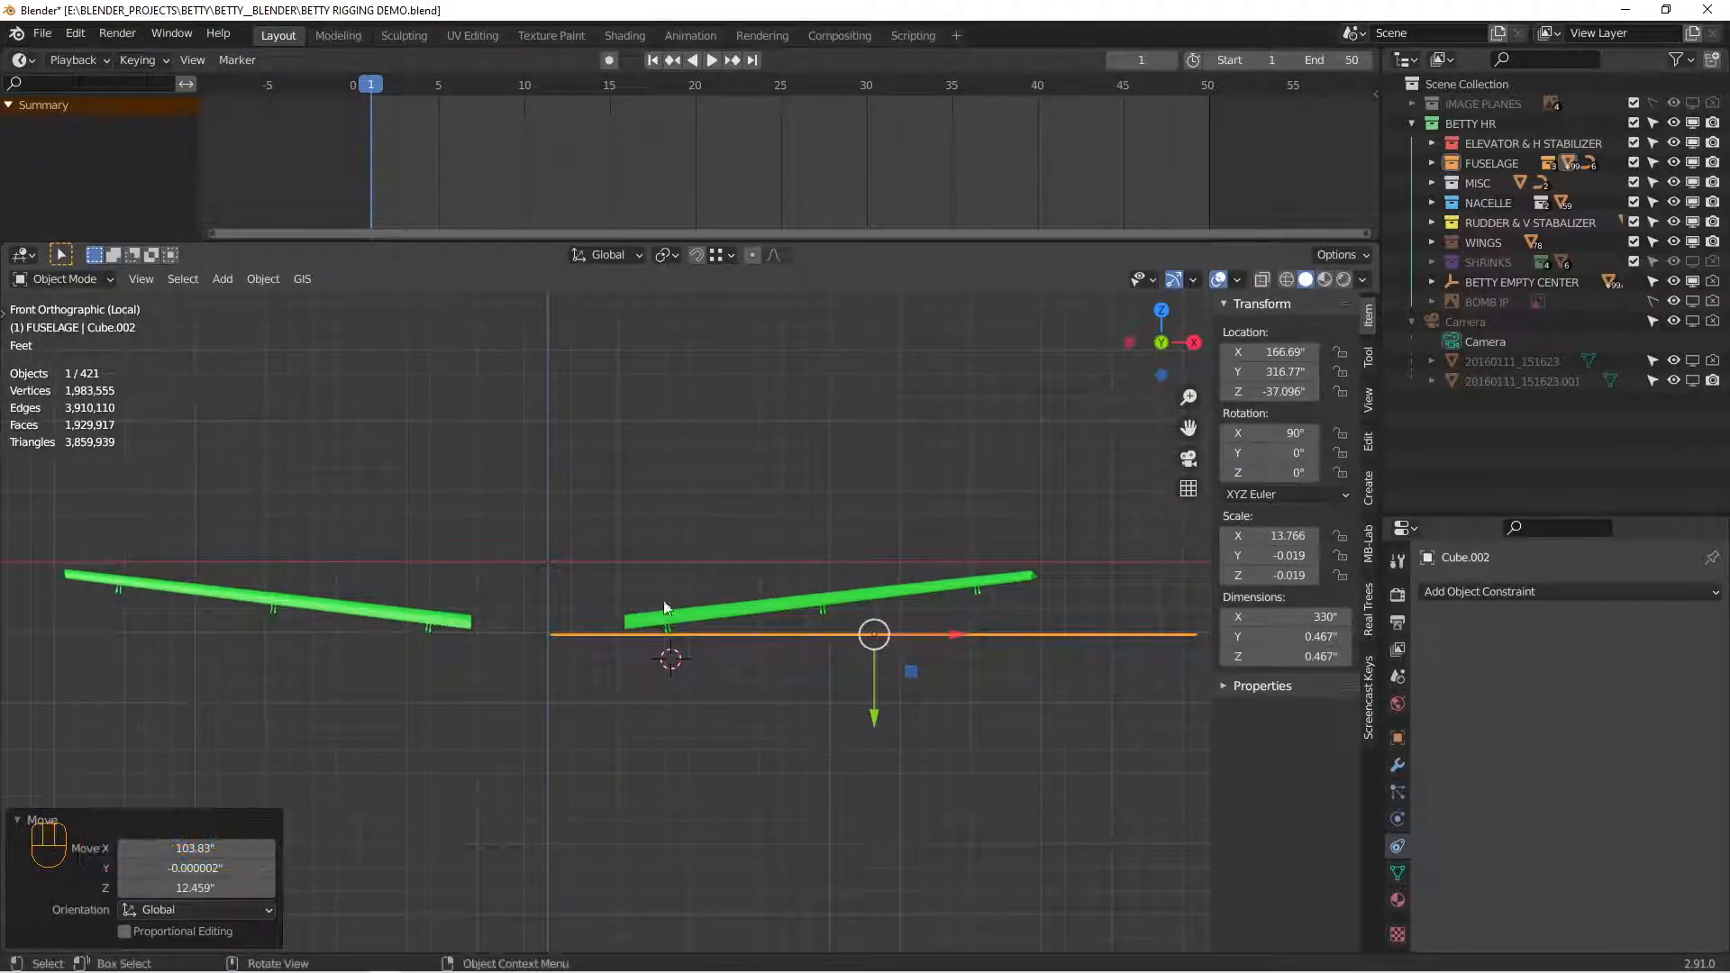
{"action": "scroll", "coordinate": [672, 626], "scroll_direction": "up", "scroll_amount": 6}
{"action": "middle_click_drag", "start_coordinate": [724, 659], "coordinate": [819, 666]}
{"action": "scroll", "coordinate": [818, 671], "scroll_direction": "down", "scroll_amount": 5}
{"action": "key", "text": "g"}
{"action": "key", "text": "y"}
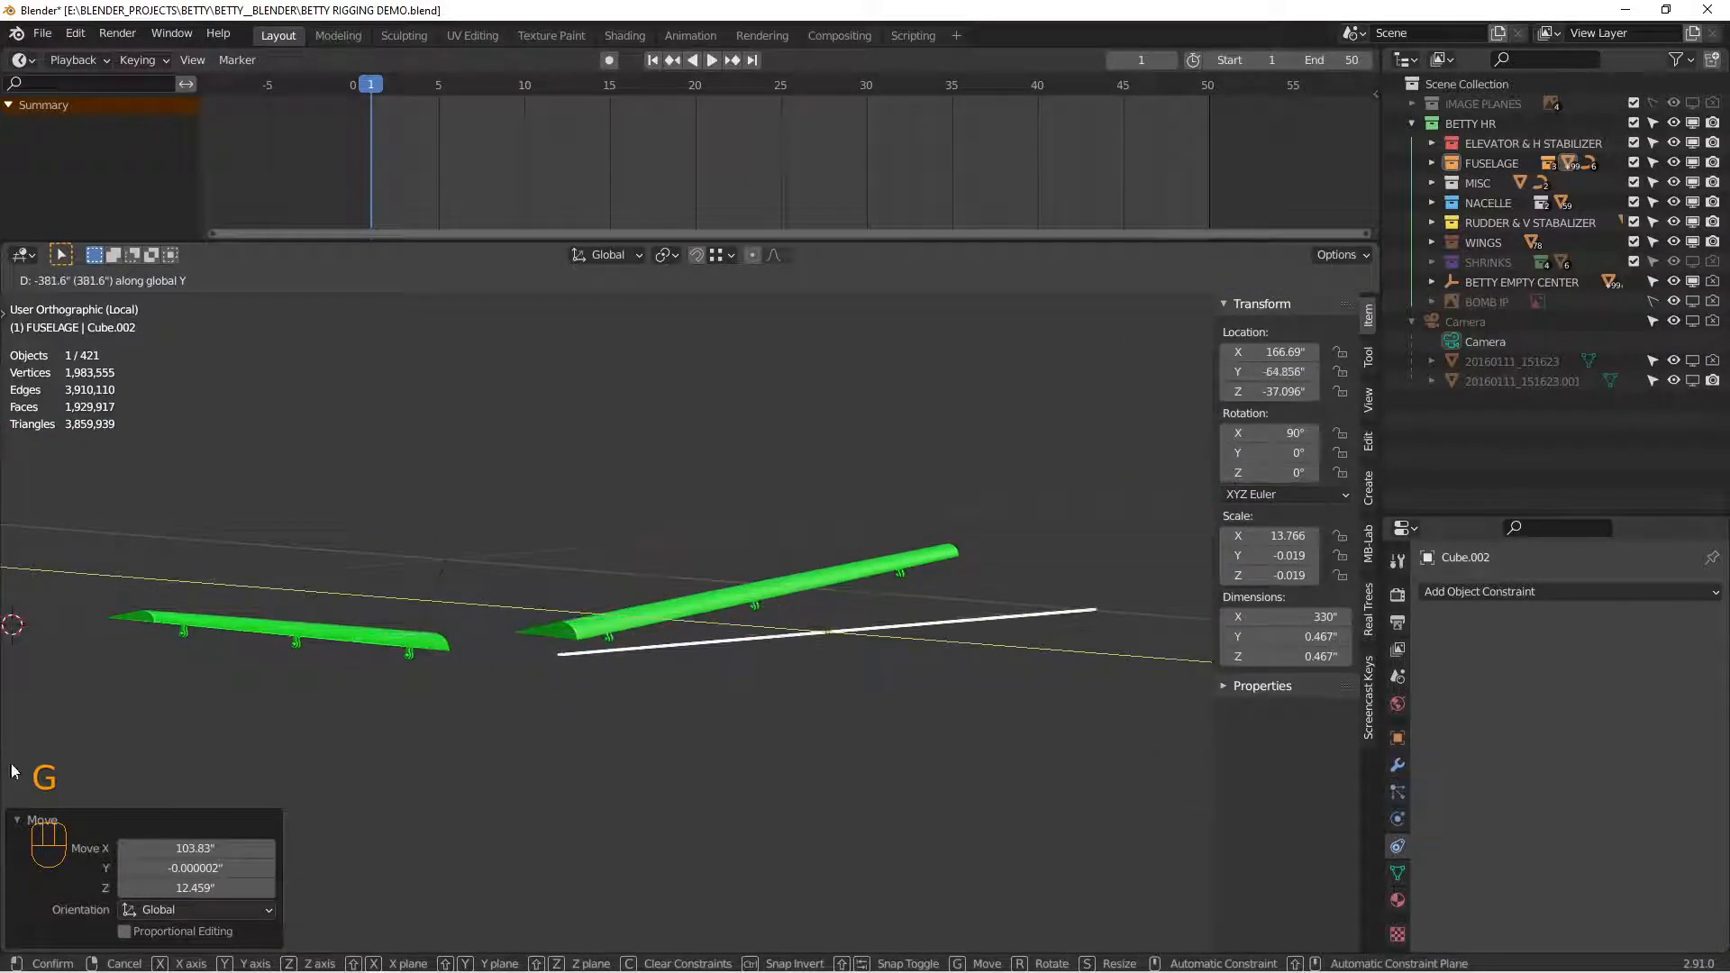
{"action": "left_click", "coordinate": [12, 772]}
Step: In Edit Mode, add two centered loop cuts along the rod's length, crossing on its end face
{"action": "middle_click_drag", "start_coordinate": [631, 704], "coordinate": [654, 701]}
{"action": "scroll", "coordinate": [644, 701], "scroll_direction": "up", "scroll_amount": 7}
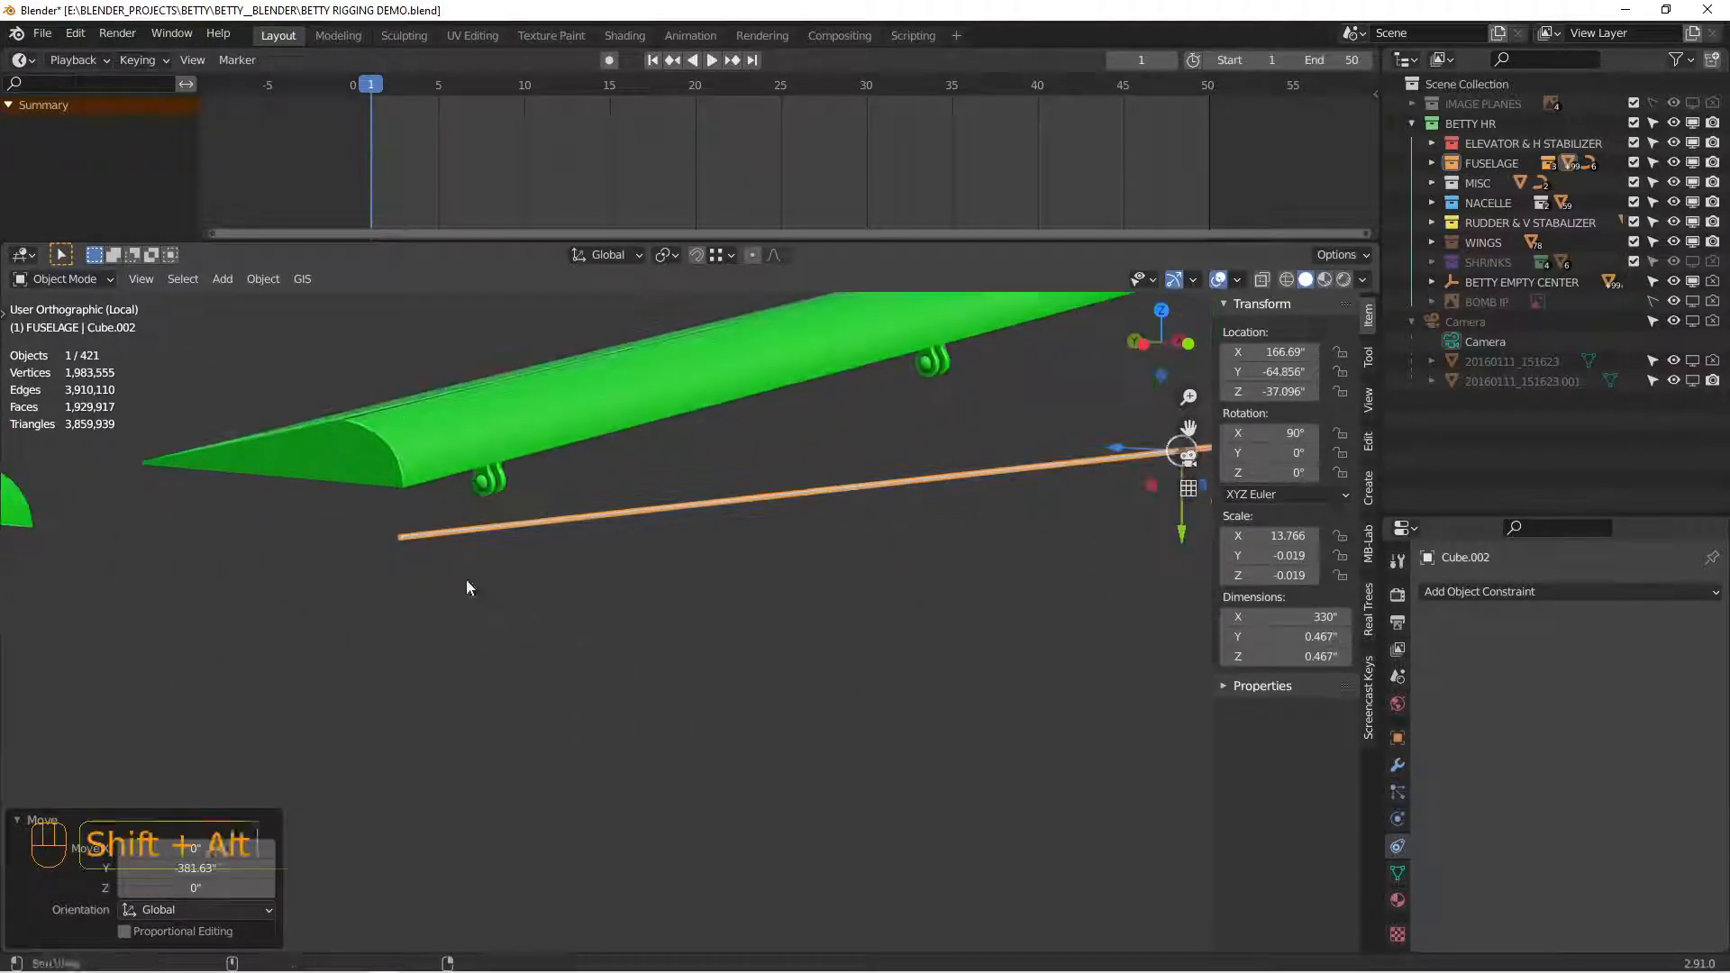
{"action": "middle_click_drag", "start_coordinate": [465, 641], "coordinate": [516, 759]}
{"action": "scroll", "coordinate": [510, 744], "scroll_direction": "up", "scroll_amount": 6}
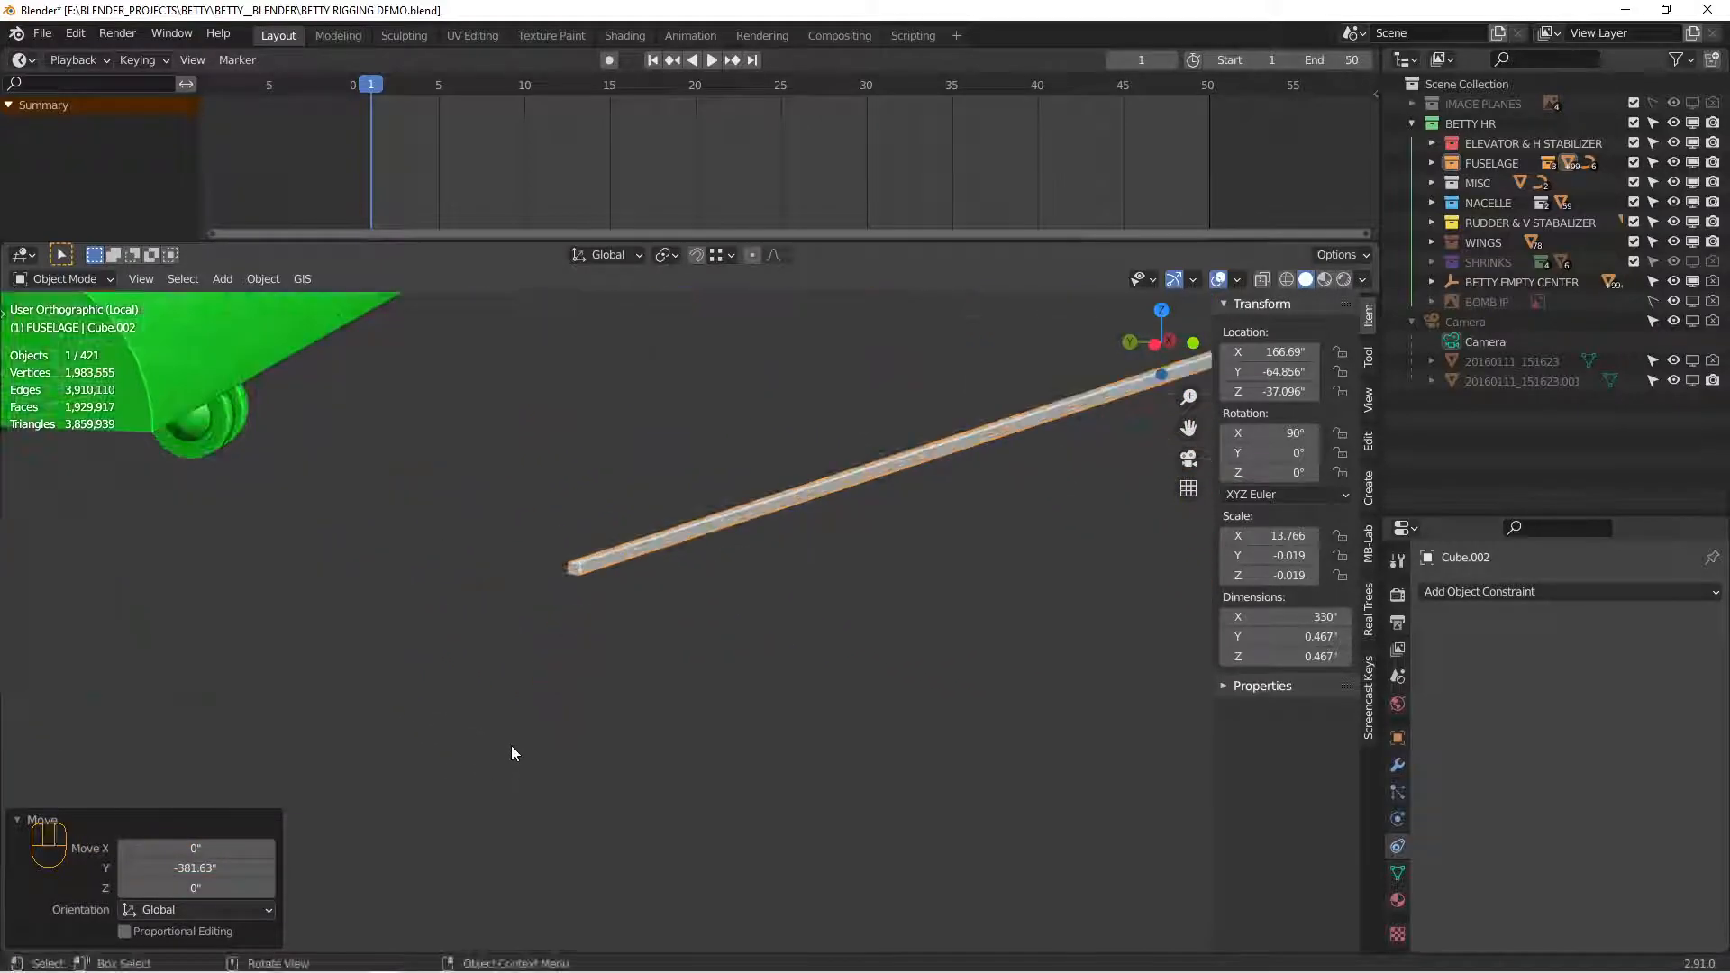
{"action": "key", "text": "Tab"}
{"action": "scroll", "coordinate": [537, 721], "scroll_direction": "up", "scroll_amount": 4}
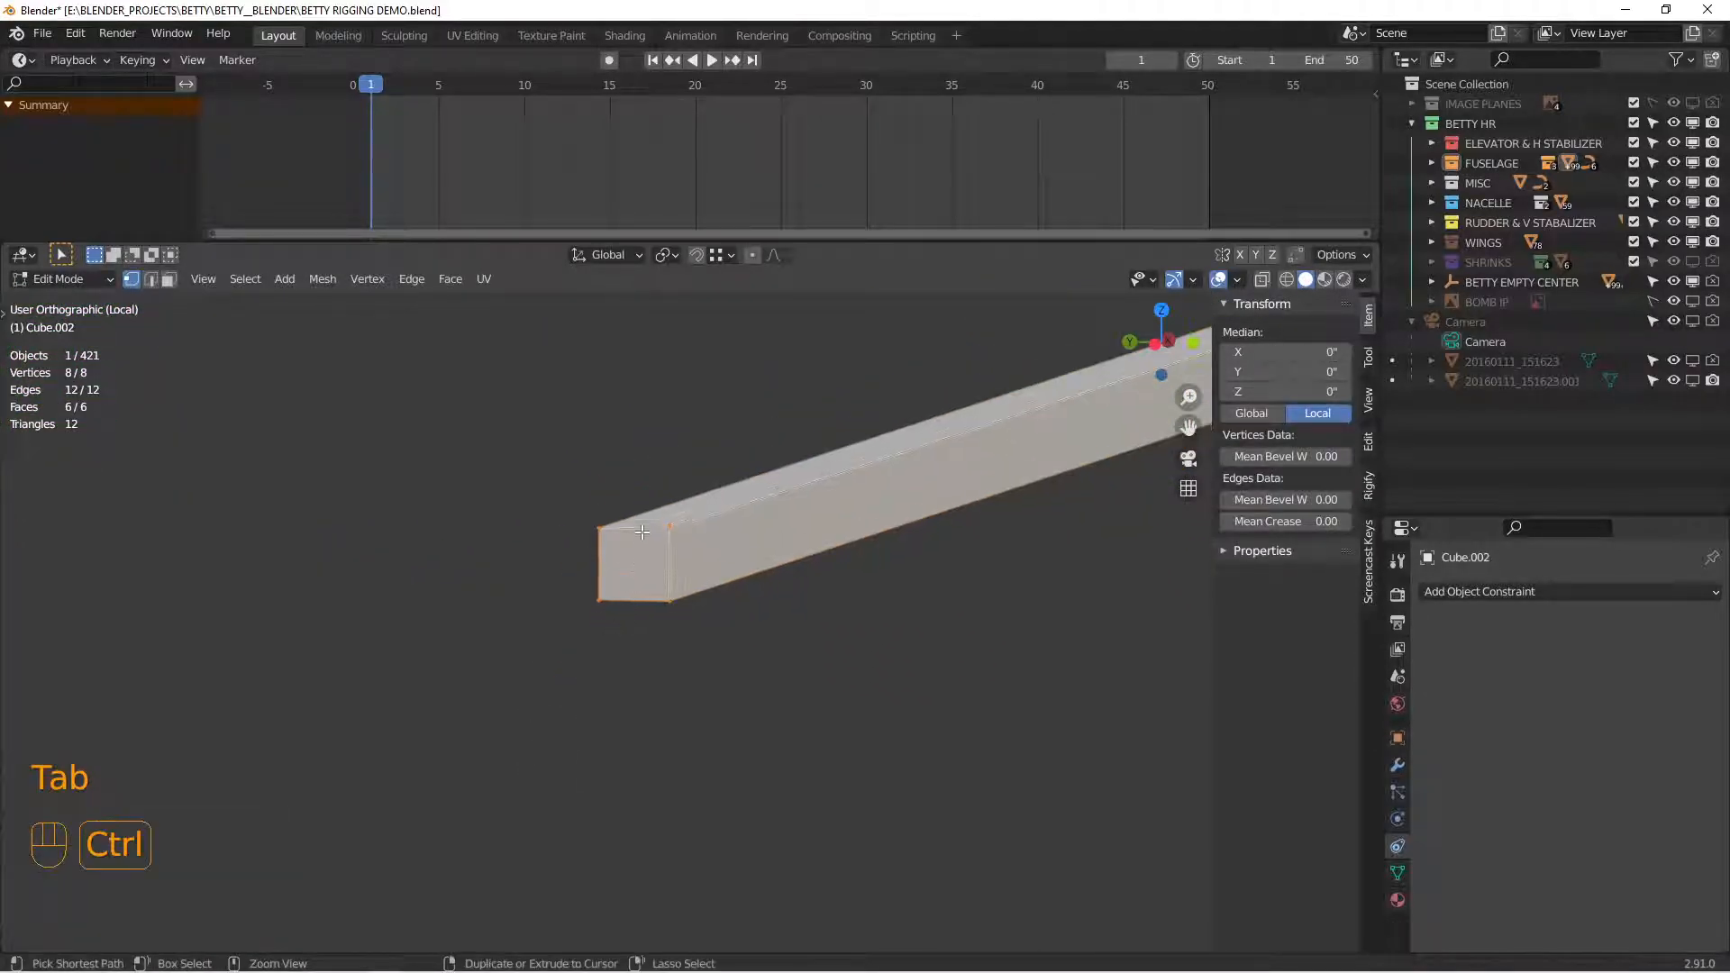
{"action": "key", "text": "ctrl+r"}
{"action": "left_click", "coordinate": [641, 531]}
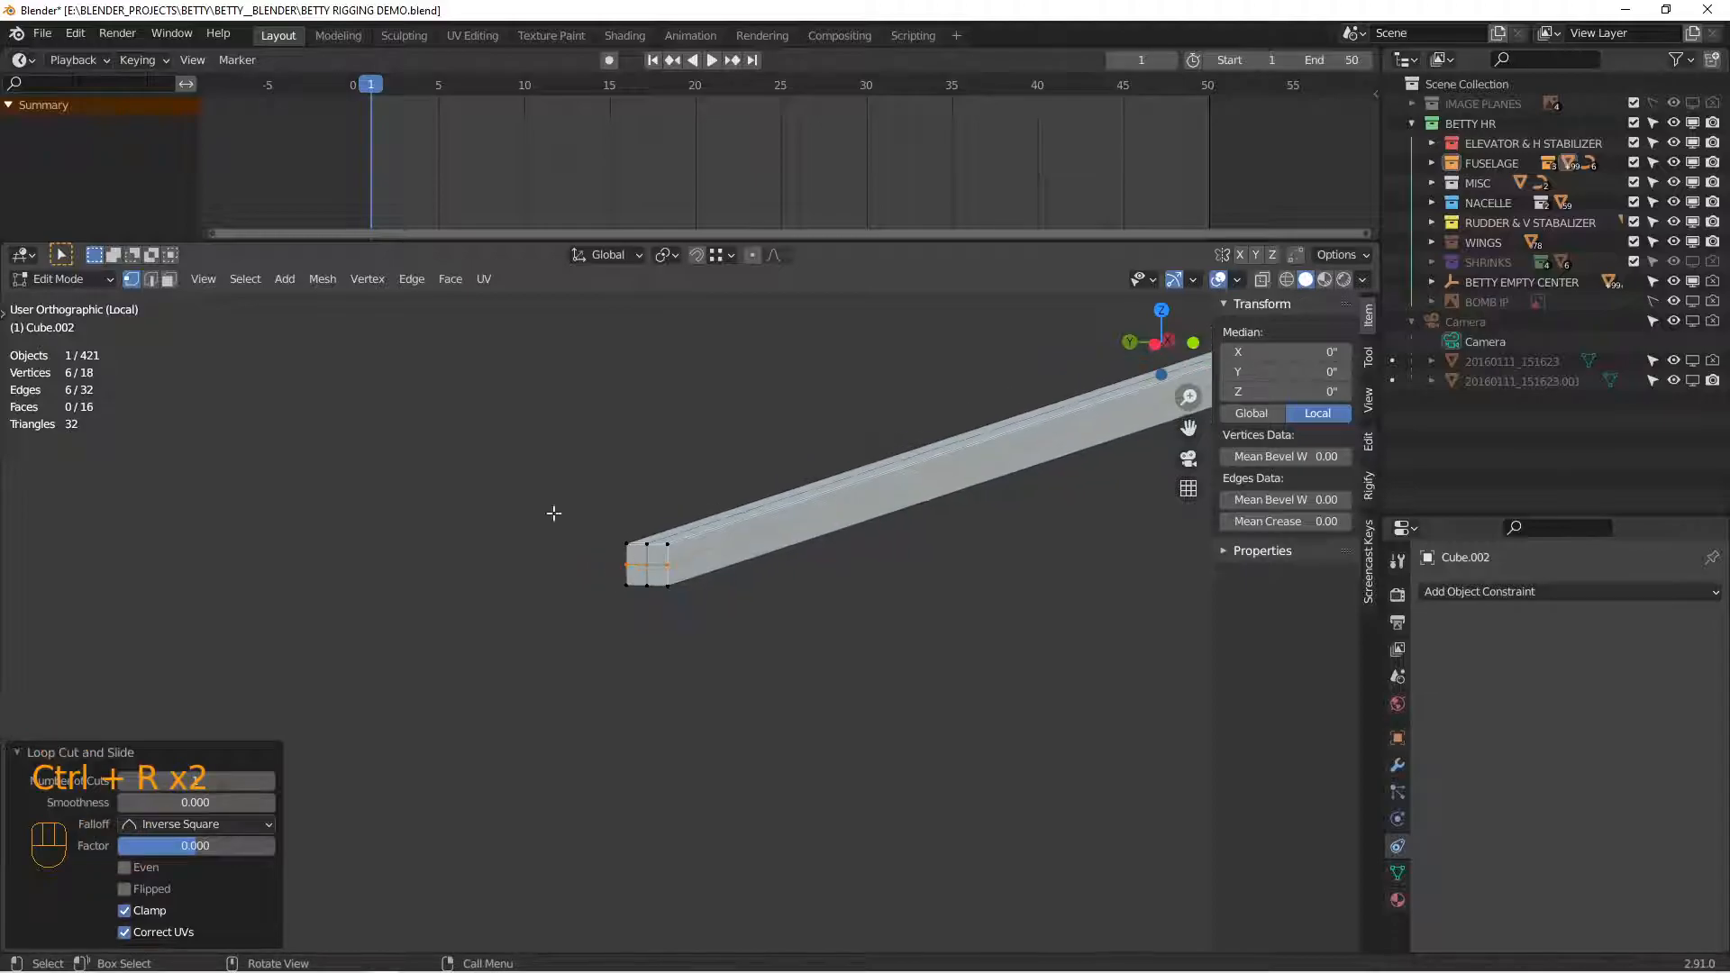
Step: Select all vertices of the rod's inner end face and snap the 3D cursor to them
{"action": "left_click_drag", "start_coordinate": [559, 517], "coordinate": [744, 710]}
{"action": "middle_click_drag", "start_coordinate": [749, 641], "coordinate": [649, 671]}
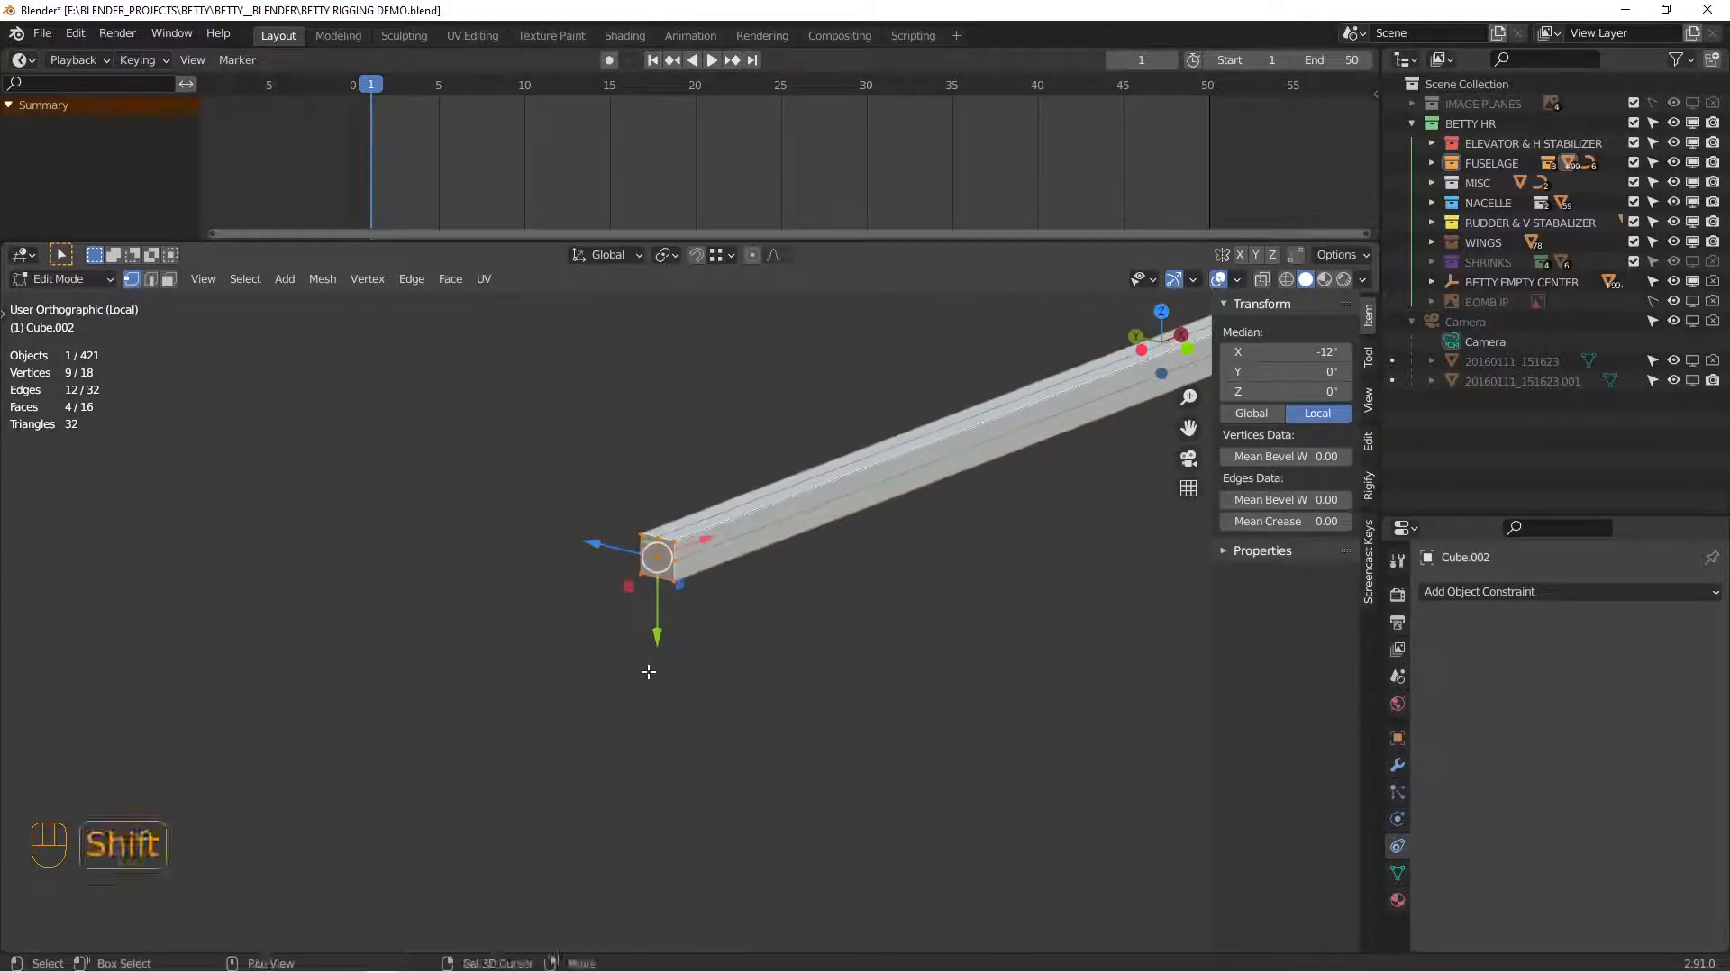
{"action": "key", "text": "shift+s"}
{"action": "left_click", "coordinate": [651, 787]}
Step: Return to Object Mode, set the rod's origin to the 3D cursor, and apply its rotation and scale
{"action": "key", "text": "Tab"}
{"action": "right_click", "coordinate": [771, 522]}
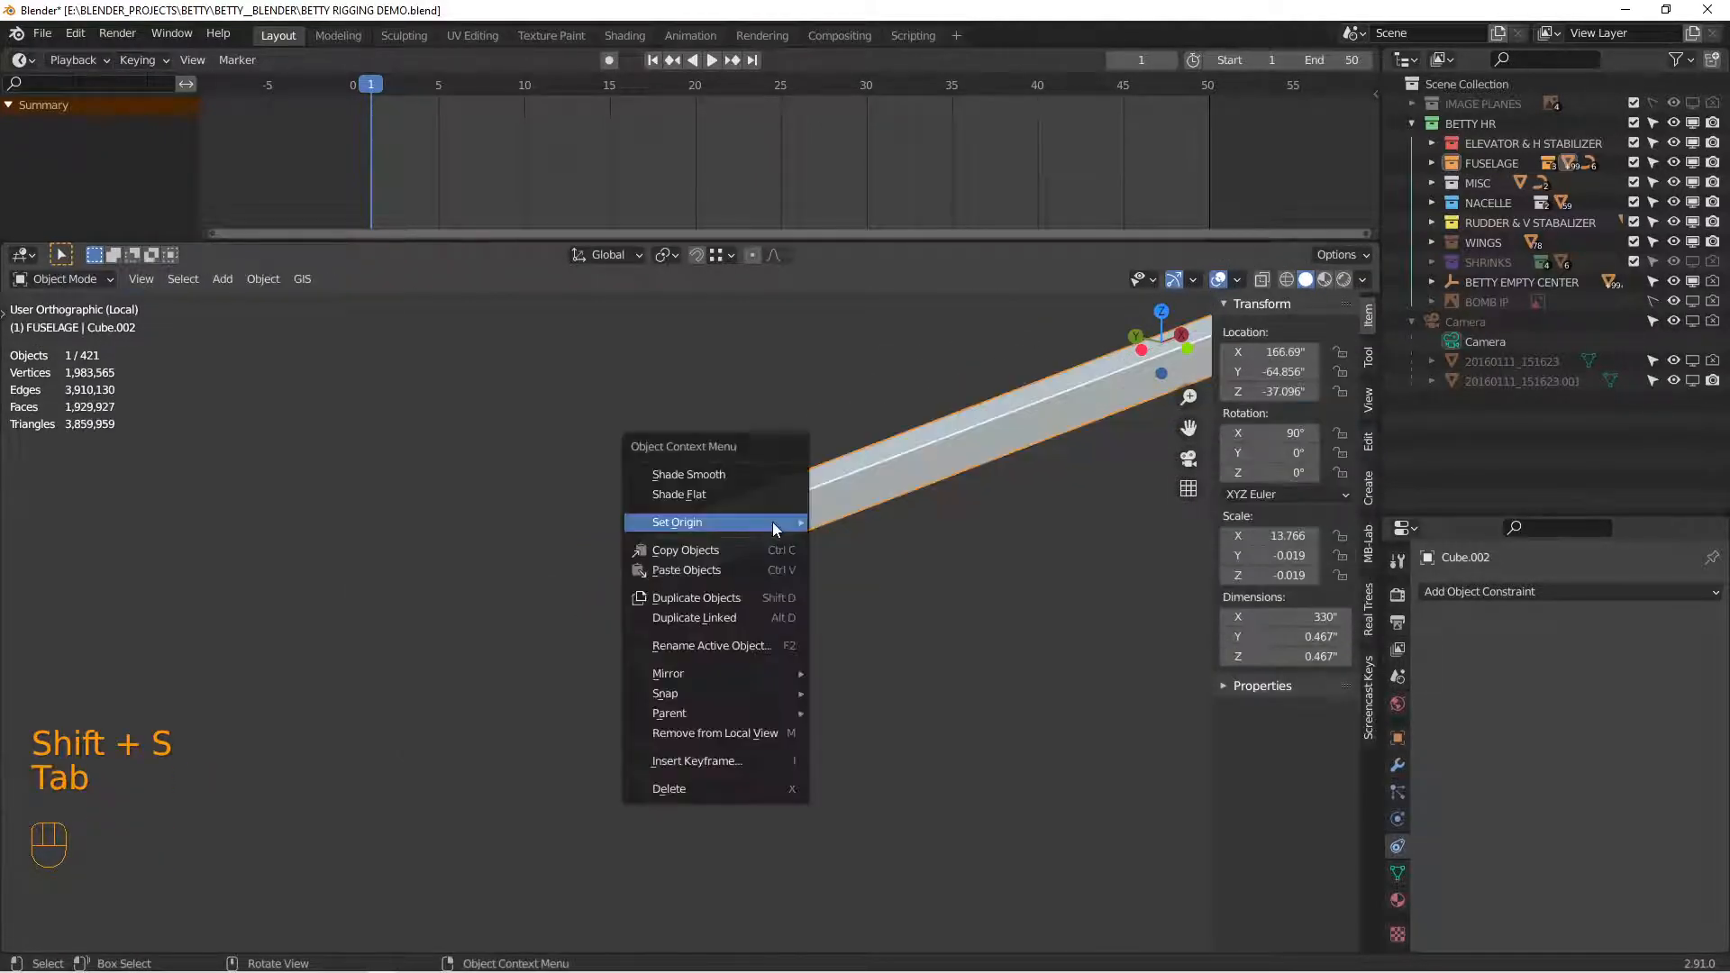
{"action": "mouse_move", "coordinate": [771, 522]}
{"action": "left_click", "coordinate": [873, 566]}
{"action": "scroll", "coordinate": [723, 570], "scroll_direction": "down", "scroll_amount": 4}
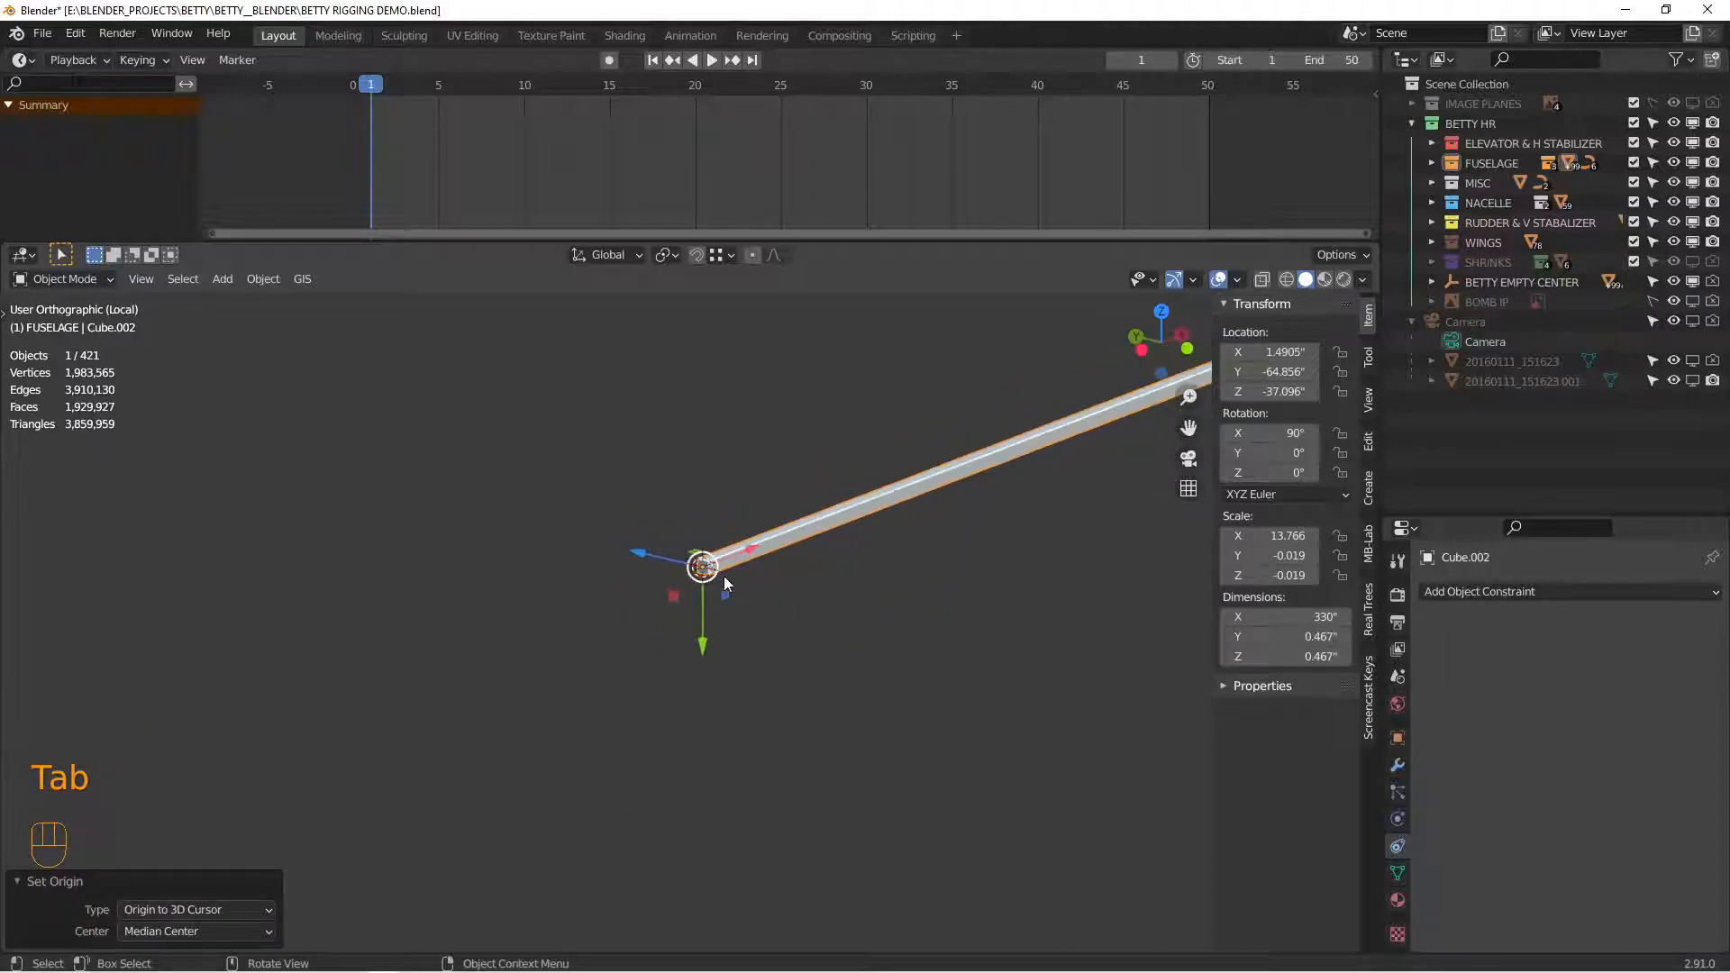
{"action": "key", "text": "ctrl+a"}
{"action": "left_click", "coordinate": [724, 578]}
{"action": "scroll", "coordinate": [727, 583], "scroll_direction": "down", "scroll_amount": 5}
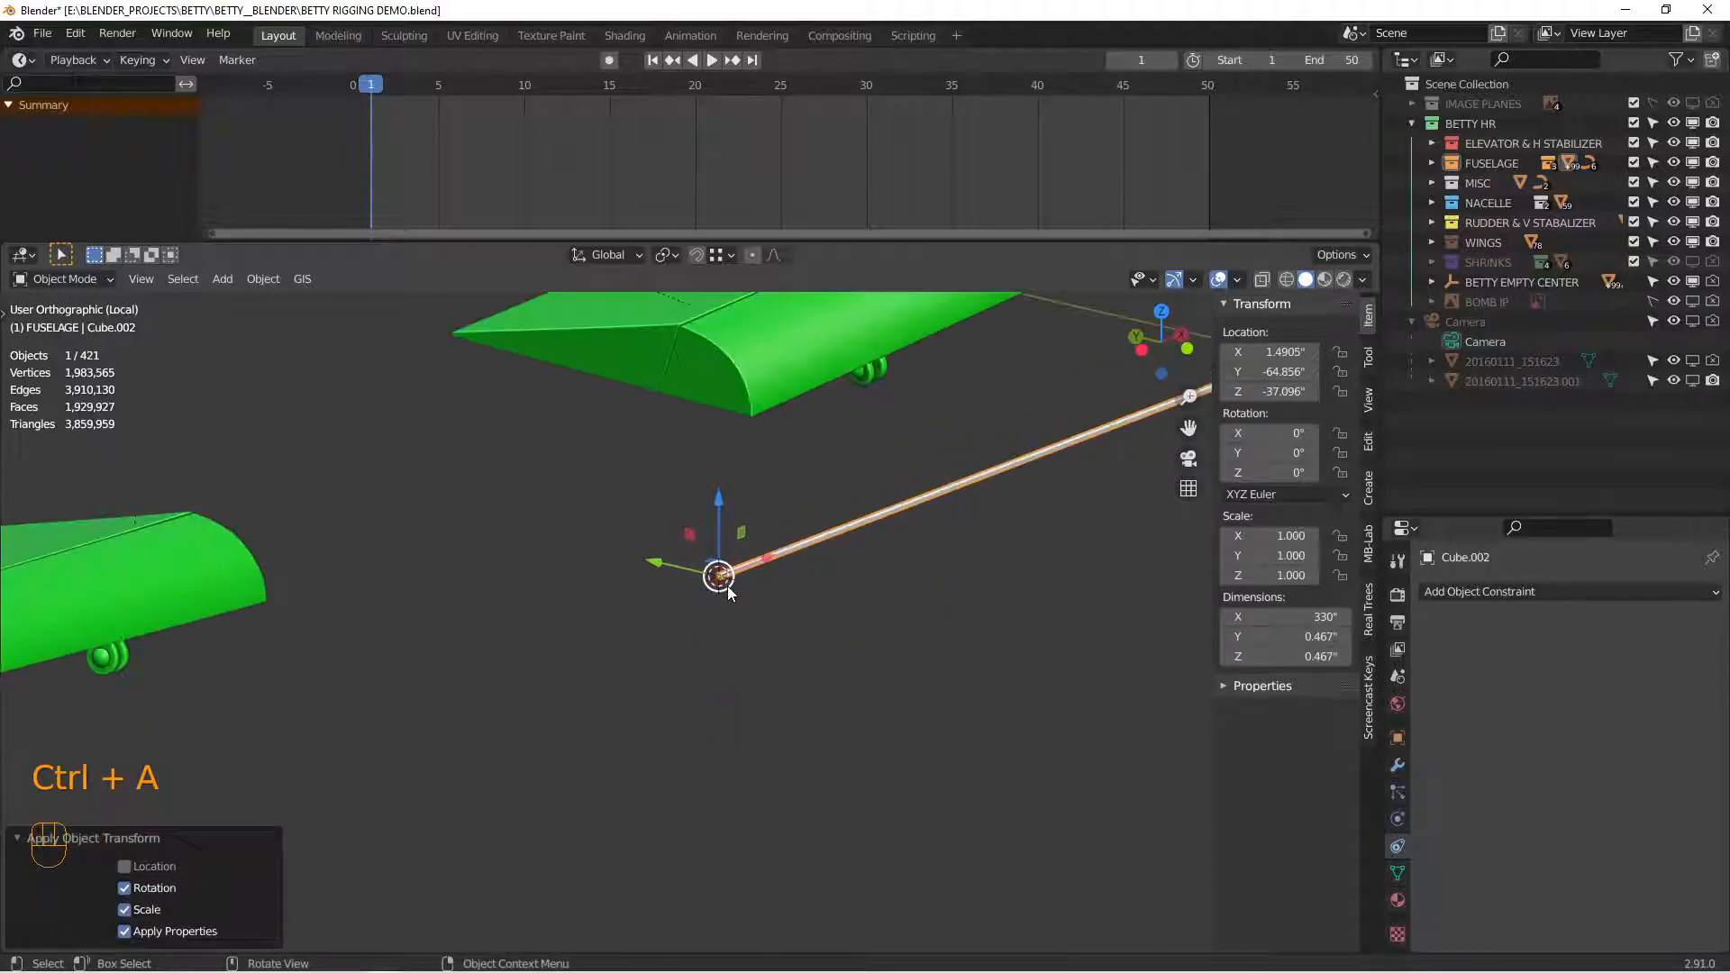
Step: In front view, move the rod down about 24" to set it aside below the flaps
{"action": "middle_click_drag", "start_coordinate": [819, 574], "coordinate": [885, 669]}
{"action": "scroll", "coordinate": [883, 669], "scroll_direction": "up", "scroll_amount": 7}
{"action": "middle_click_drag", "start_coordinate": [667, 602], "coordinate": [591, 597]}
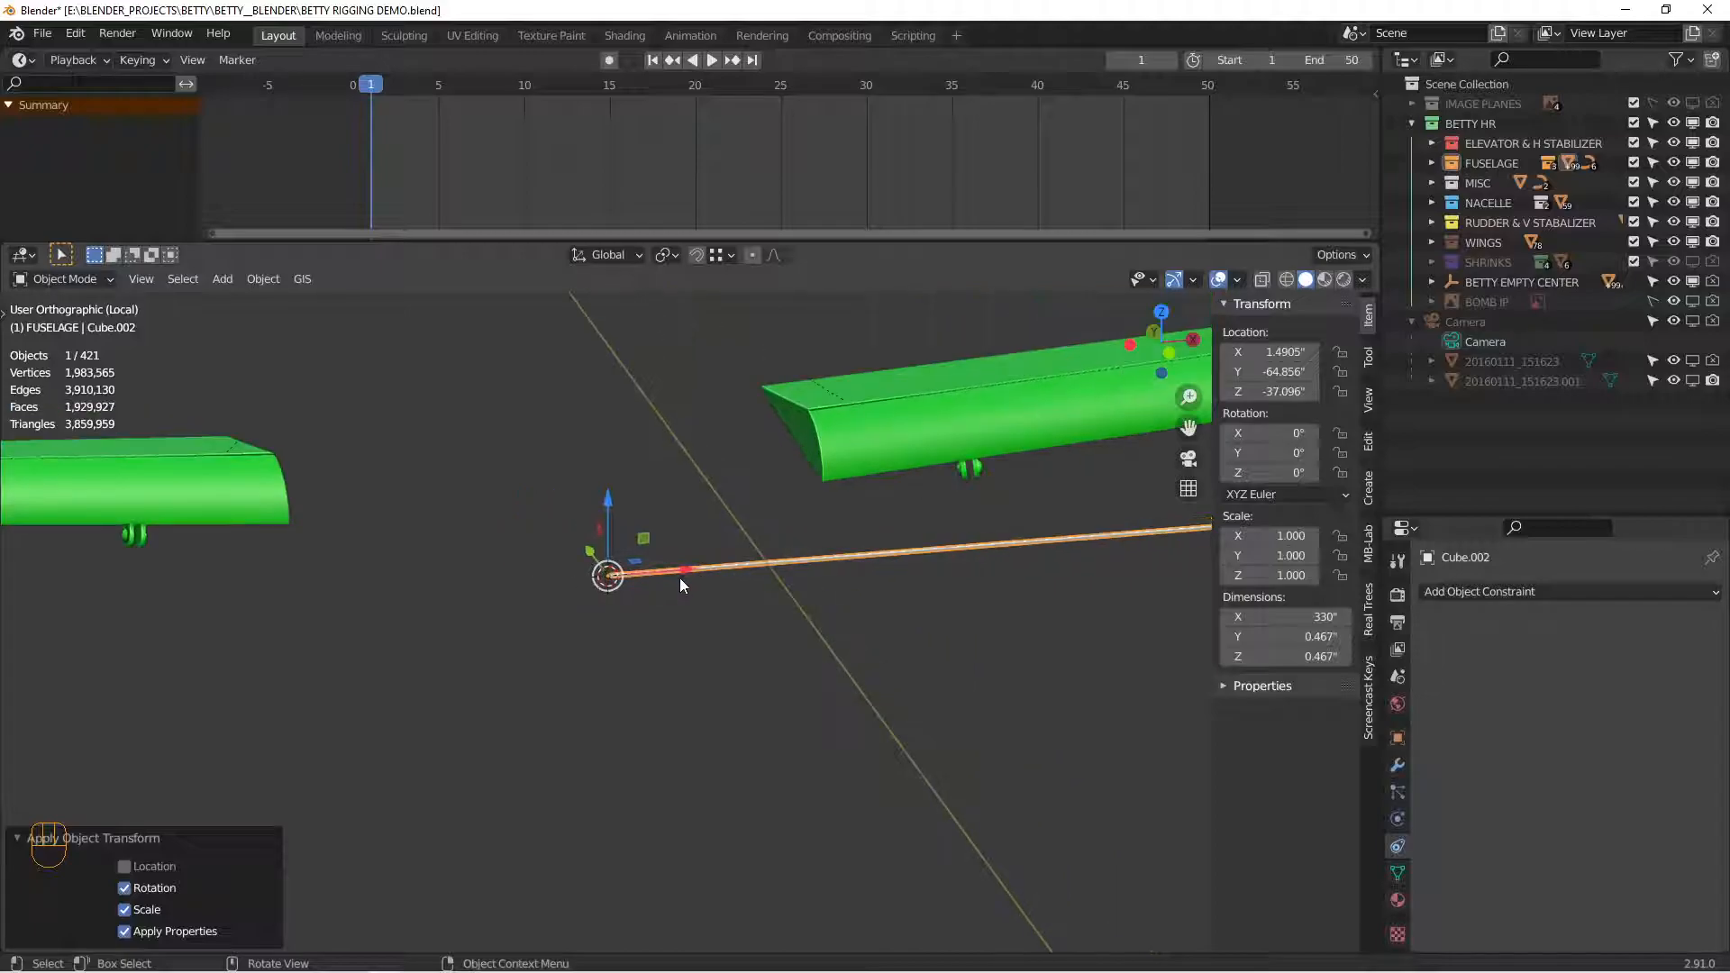
{"action": "key", "text": "KP_1"}
{"action": "middle_click_drag", "start_coordinate": [986, 573], "coordinate": [671, 622], "text": "shift"}
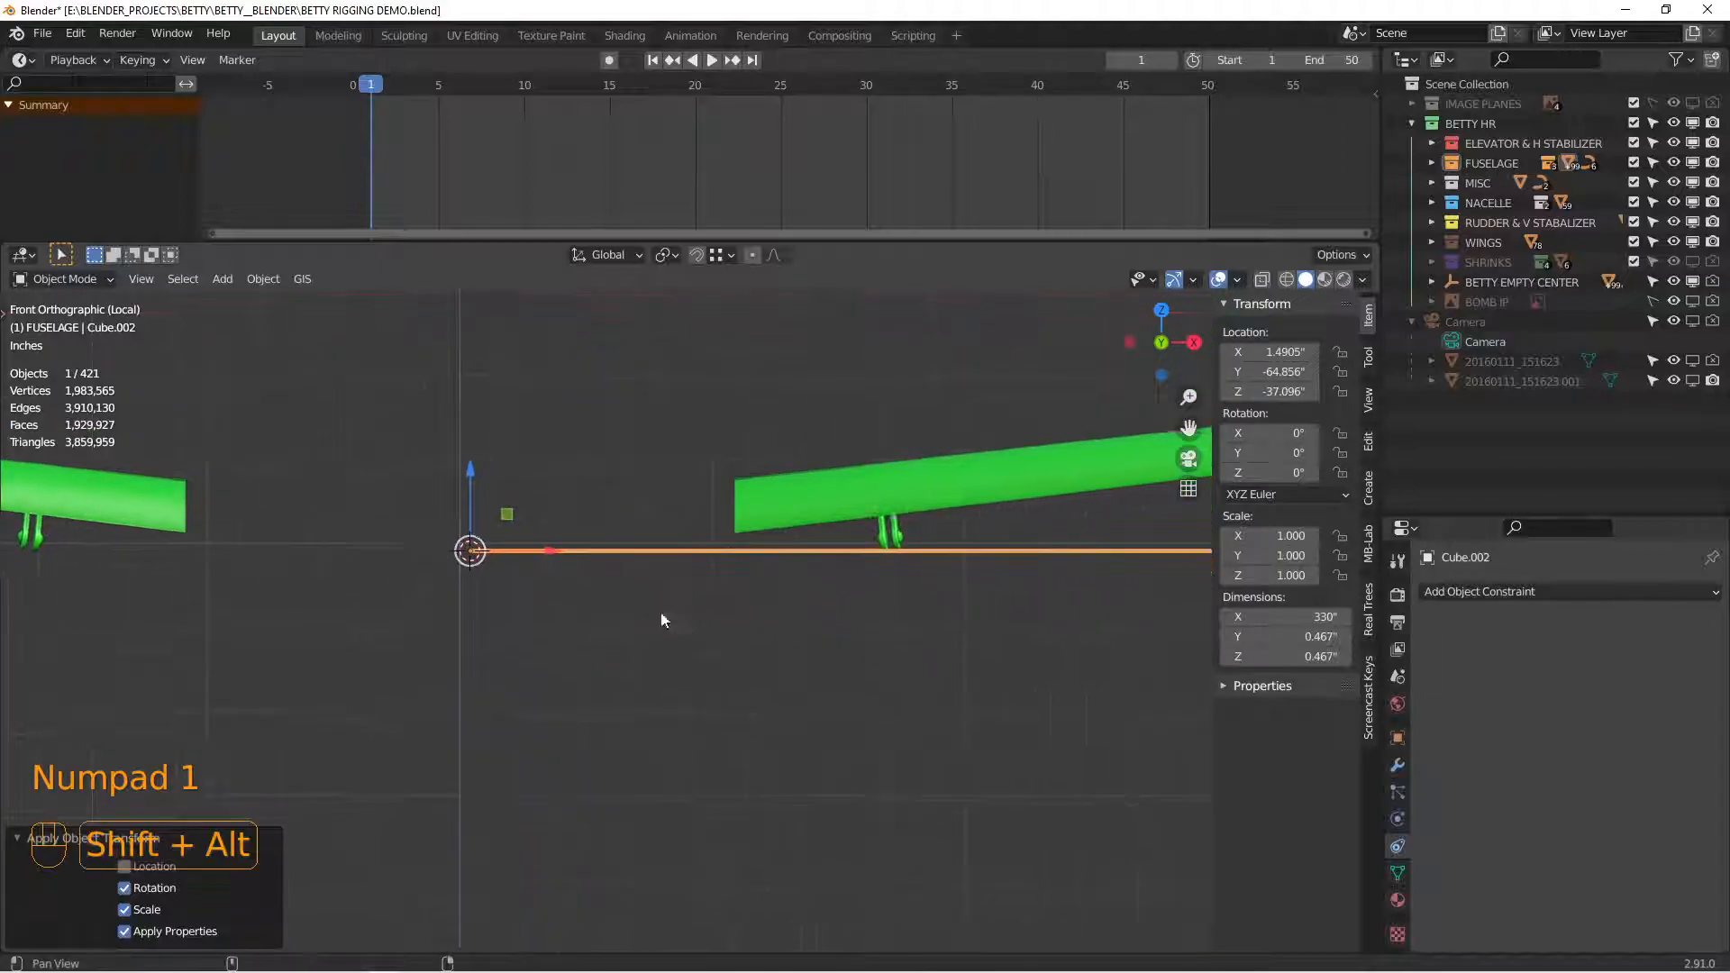
{"action": "key", "text": "g"}
{"action": "left_click", "coordinate": [608, 724]}
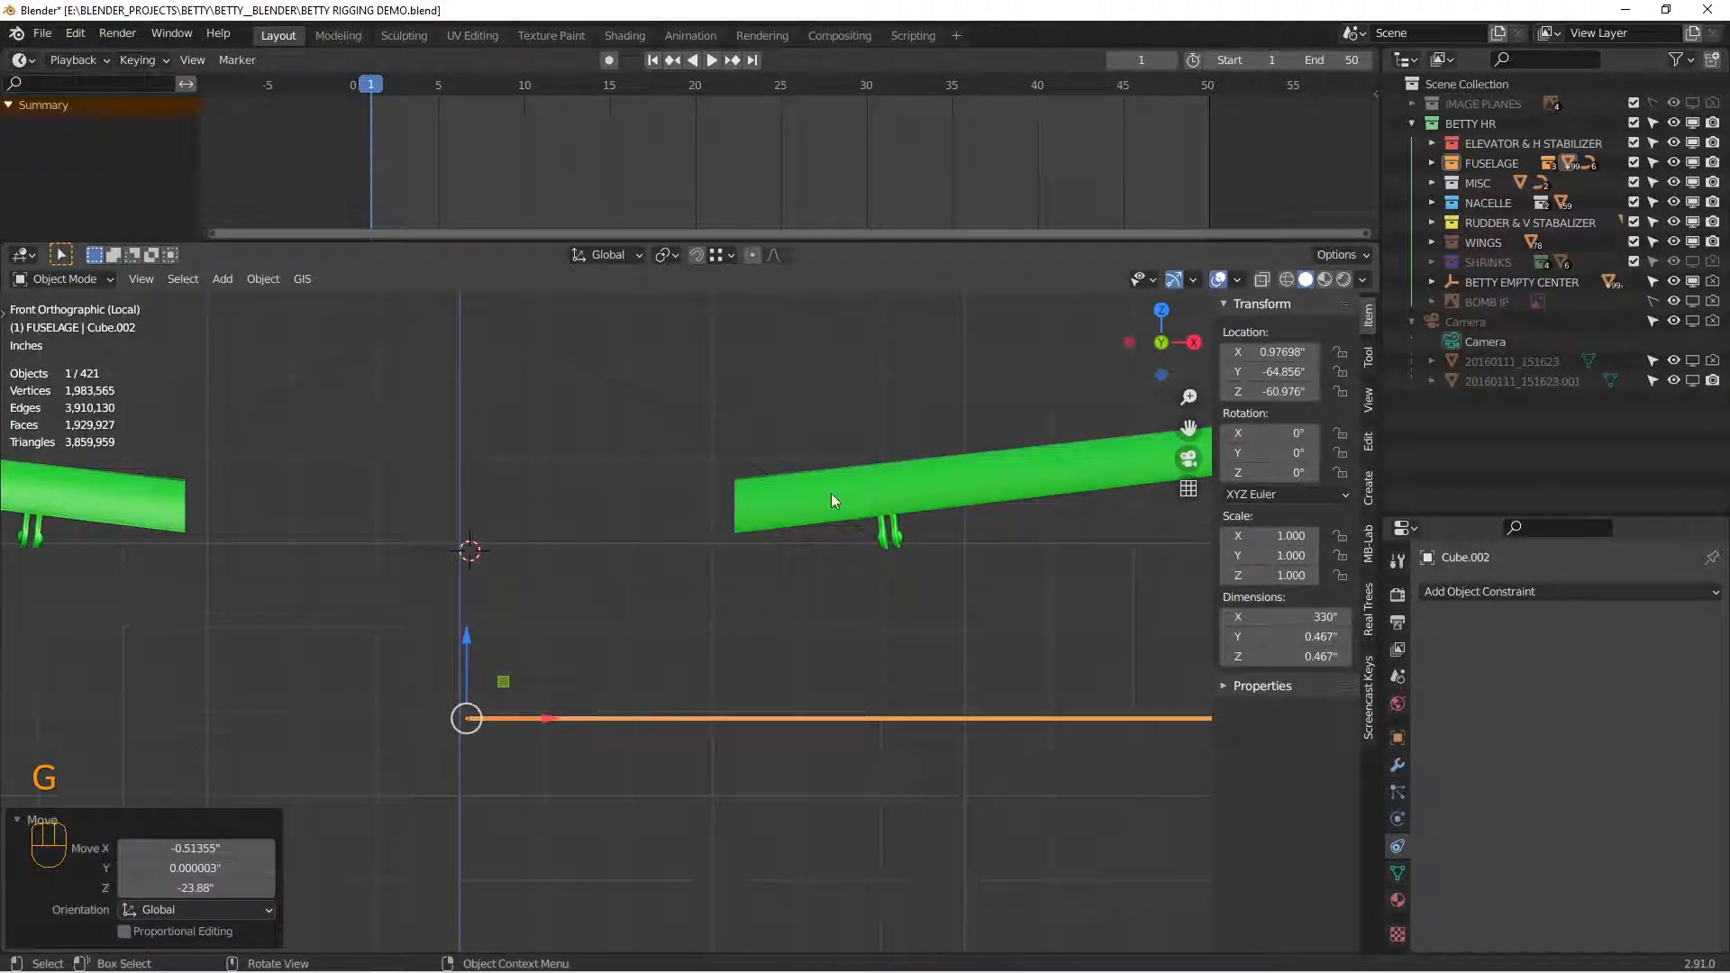
Step: Duplicate the rod and place the copy near the flap's inner hinge, about 52.8" in X and 23.5" in Z away
{"action": "middle_click_drag", "start_coordinate": [764, 555], "coordinate": [405, 541], "text": "shift"}
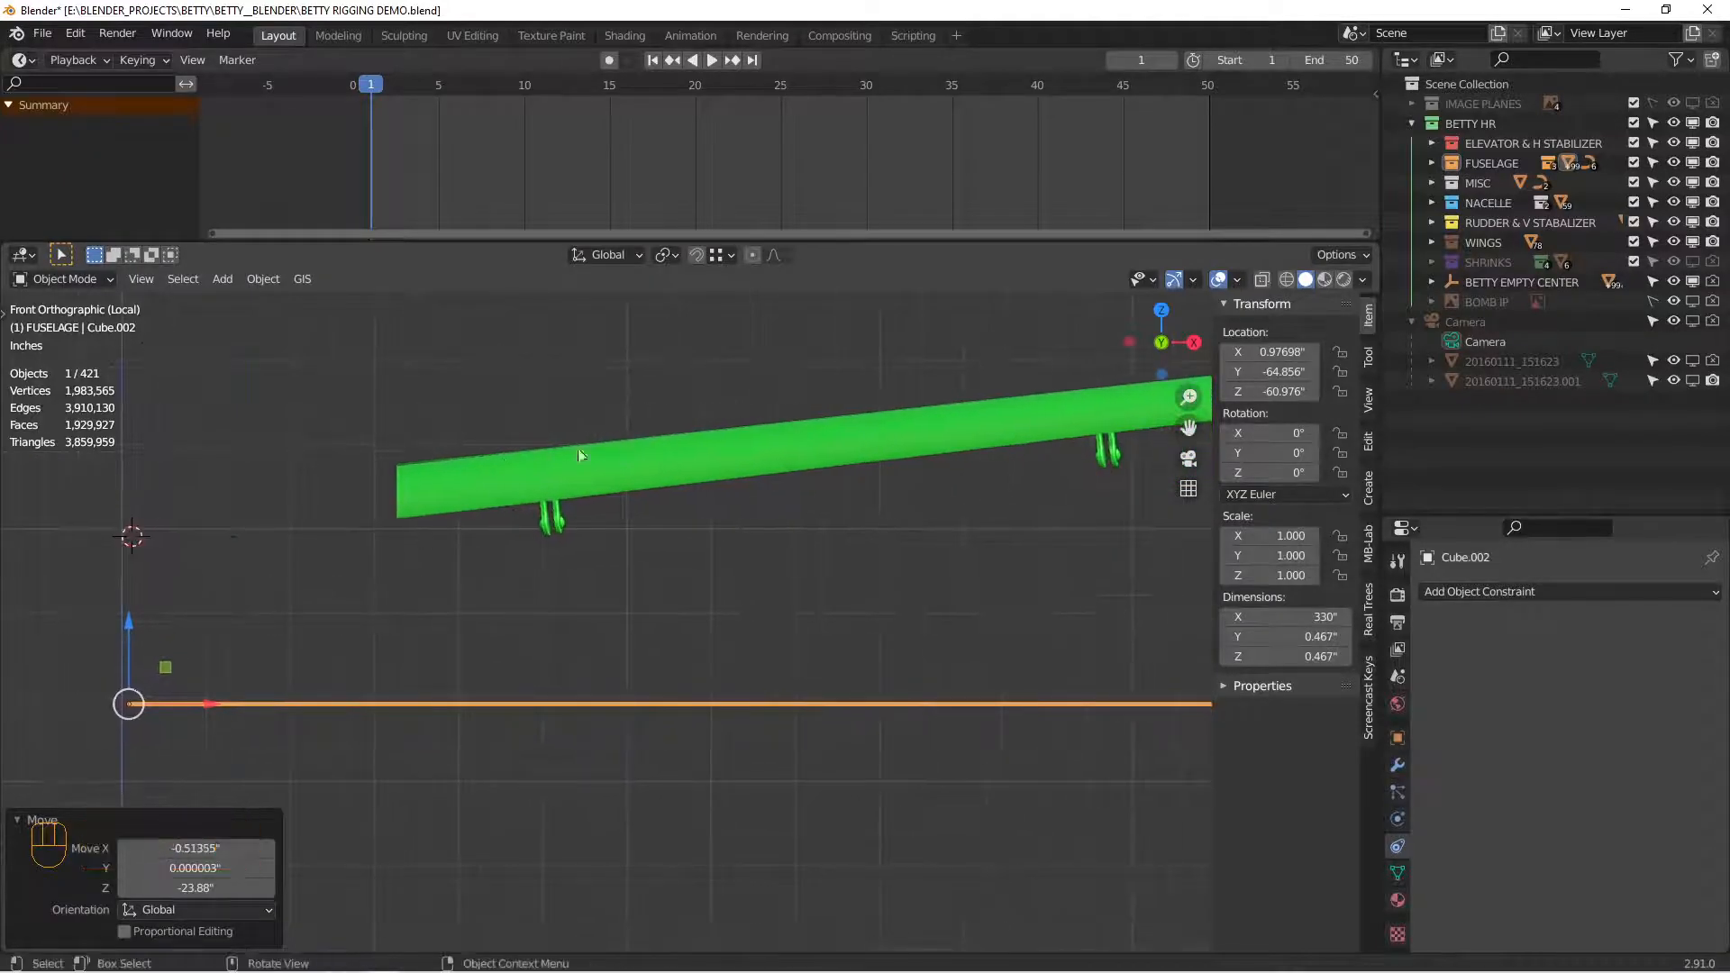
{"action": "key", "text": "shift+d"}
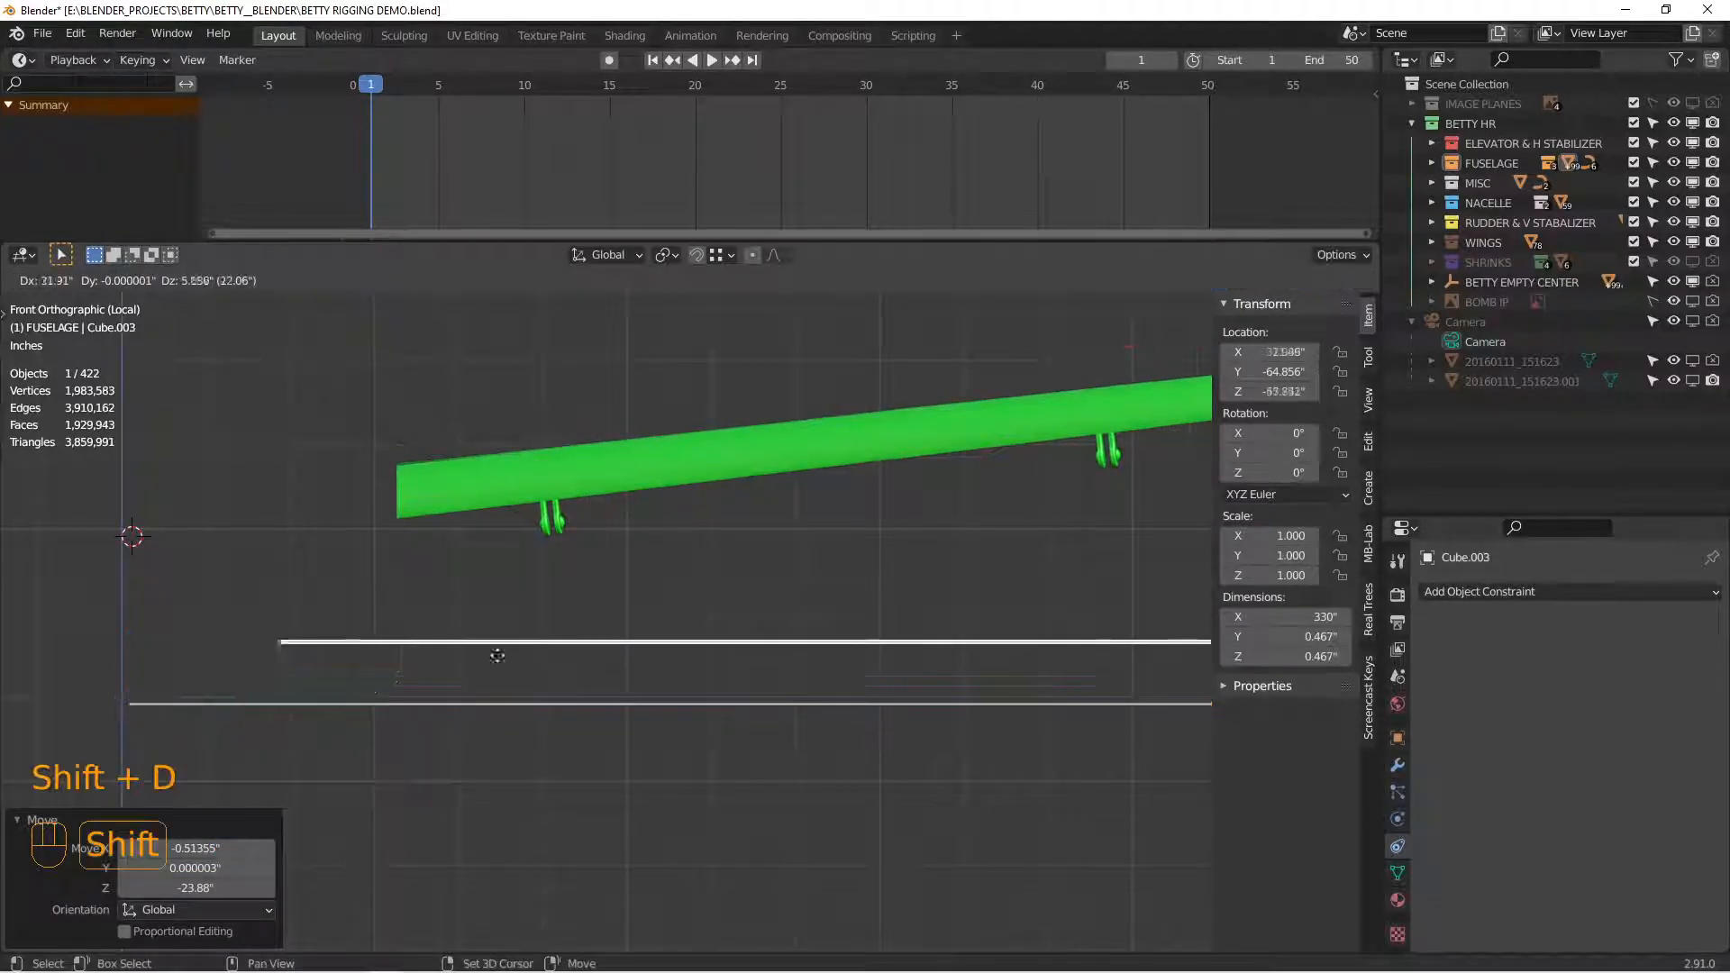
{"action": "left_click", "coordinate": [679, 568]}
{"action": "middle_click_drag", "start_coordinate": [433, 540], "coordinate": [921, 670]}
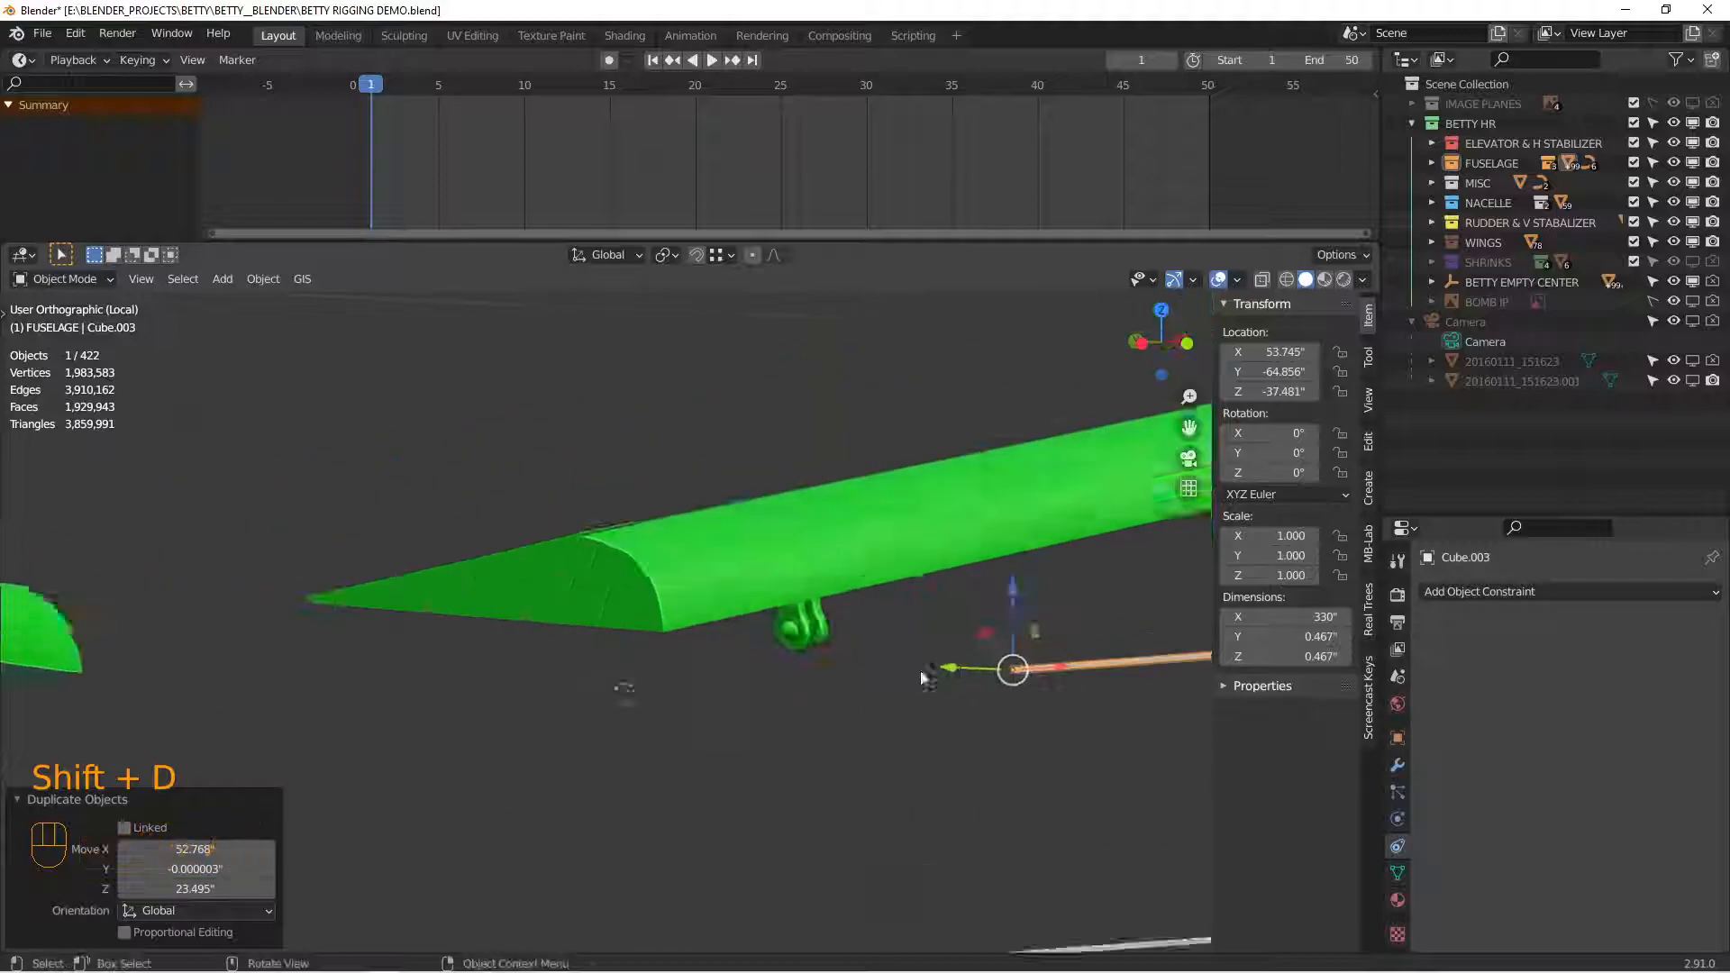
Step: Select the center vertex of the flap's inner hinge pin in Edit Mode and snap the 3D cursor to it
{"action": "scroll", "coordinate": [921, 671], "scroll_direction": "up", "scroll_amount": 5}
{"action": "left_click", "coordinate": [684, 601]}
{"action": "scroll", "coordinate": [672, 603], "scroll_direction": "up", "scroll_amount": 5}
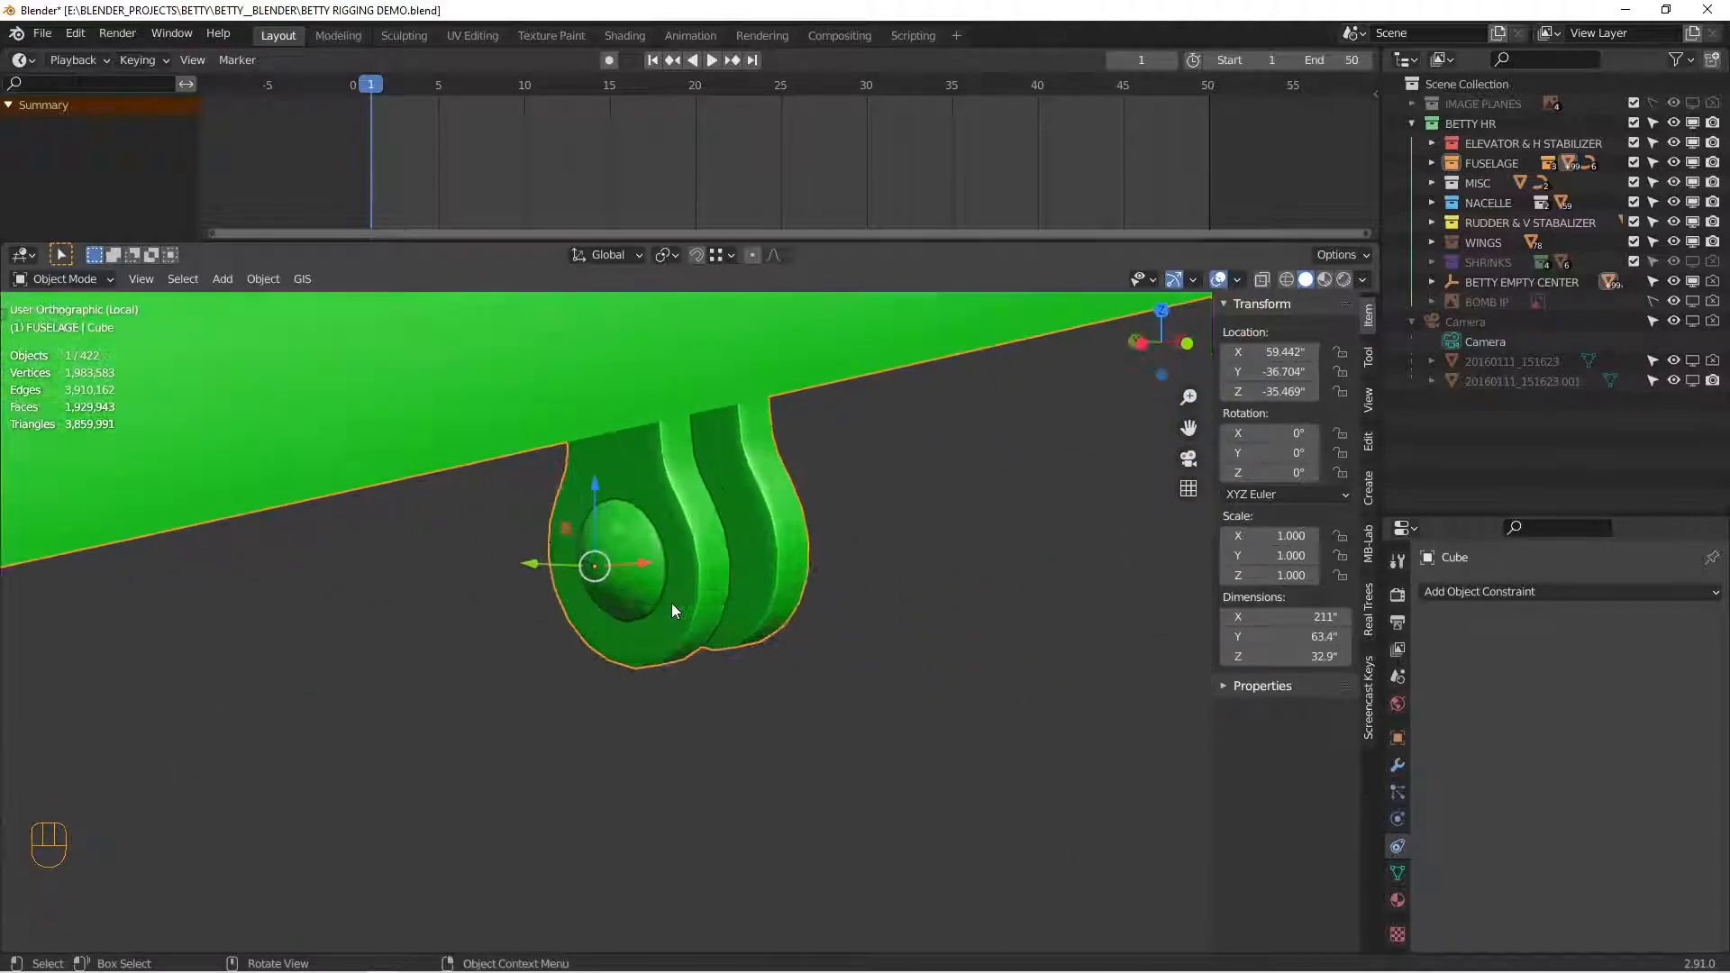
{"action": "key", "text": "Tab"}
{"action": "left_click", "coordinate": [598, 565]}
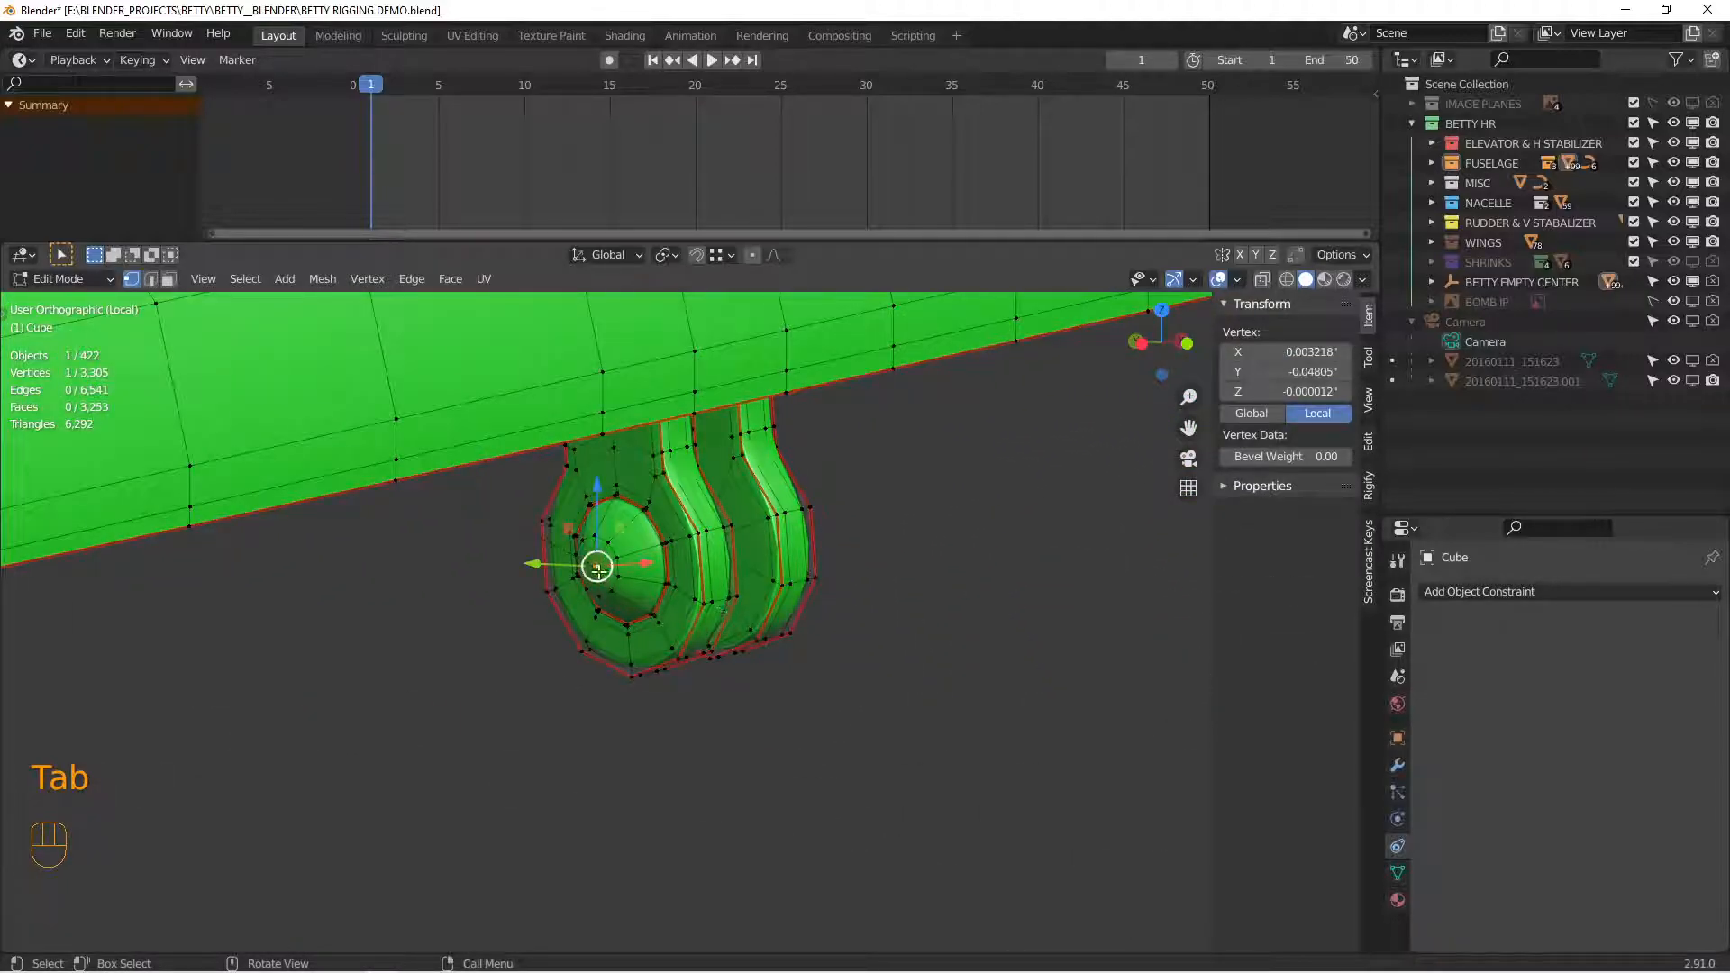
{"action": "key", "text": "shift+s"}
{"action": "left_click", "coordinate": [617, 722]}
{"action": "scroll", "coordinate": [707, 735], "scroll_direction": "down", "scroll_amount": 8}
Step: Return to Object Mode, snap the duplicate rod to the 3D cursor, and set the transform pivot point to 3D Cursor
{"action": "key", "text": "Tab"}
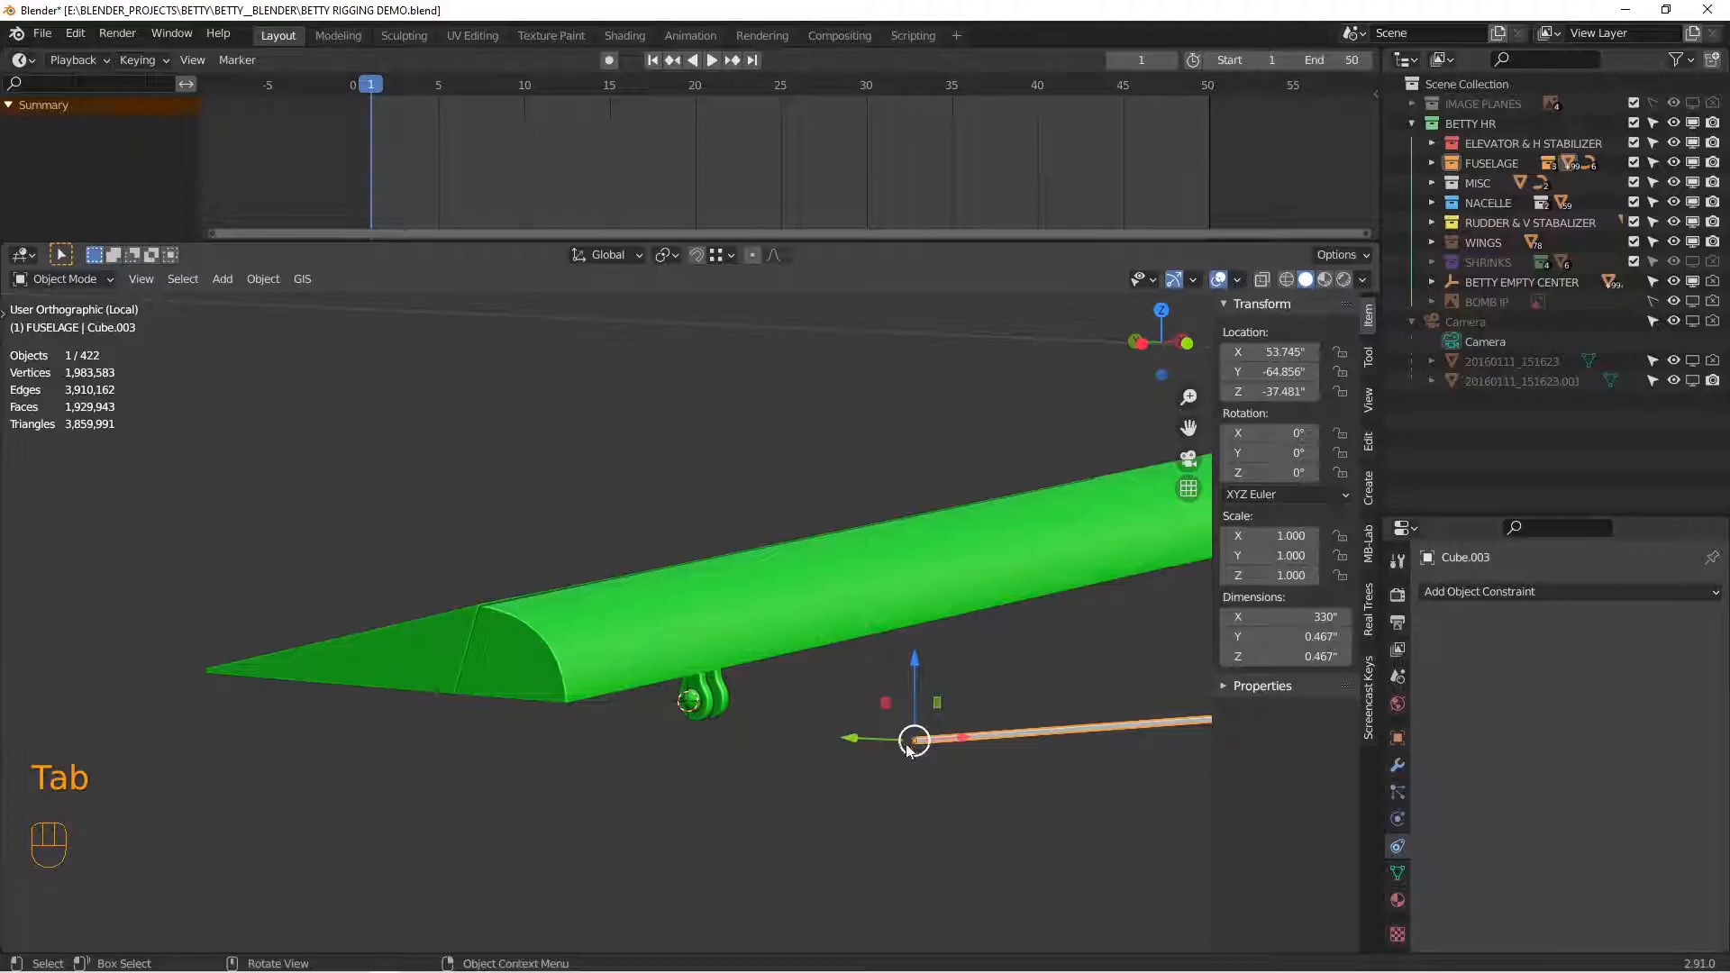
{"action": "key", "text": "shift+s"}
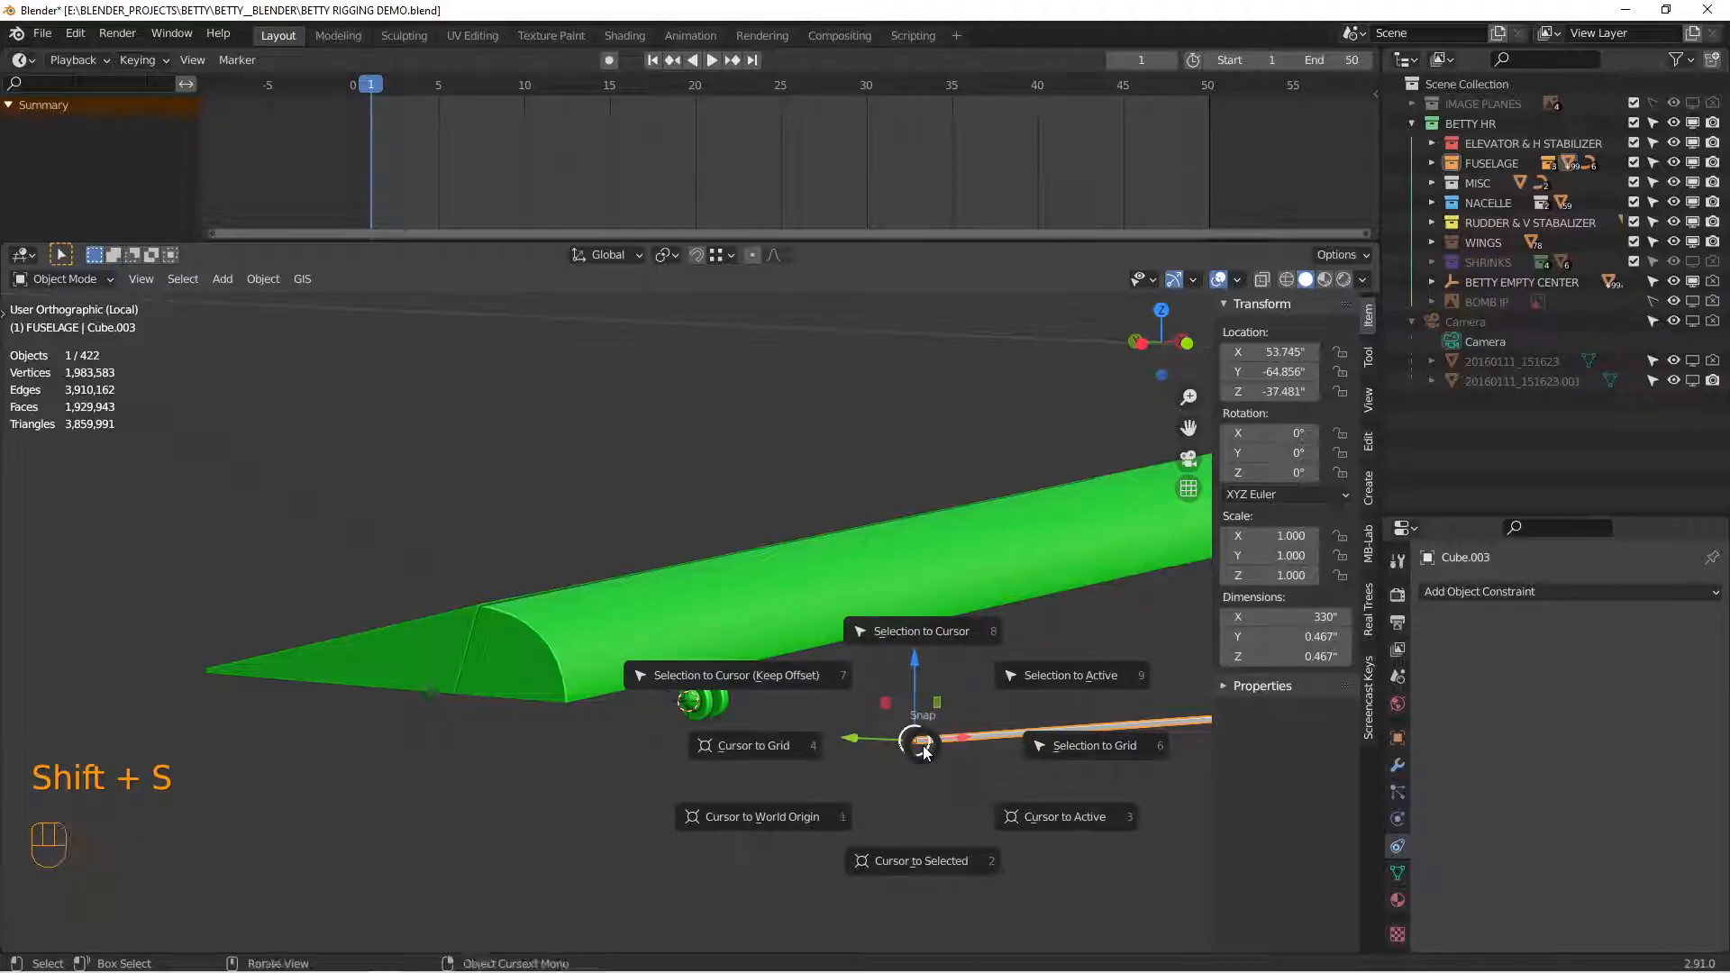
{"action": "left_click", "coordinate": [935, 635]}
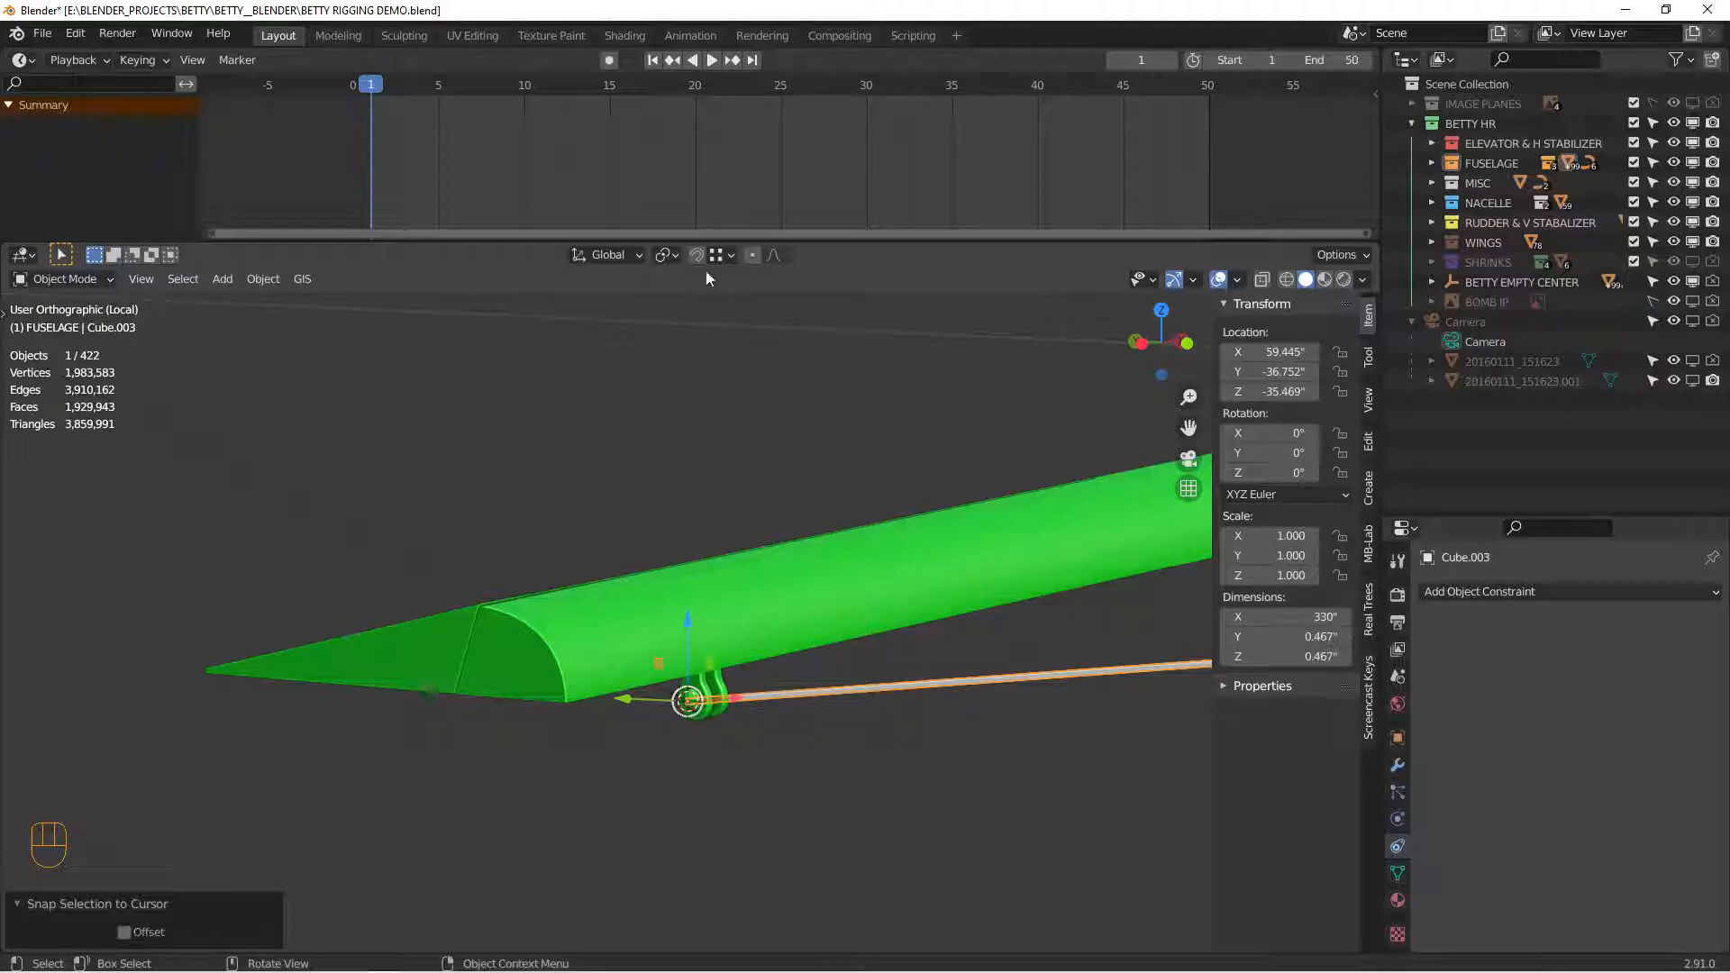
{"action": "left_click", "coordinate": [665, 255]}
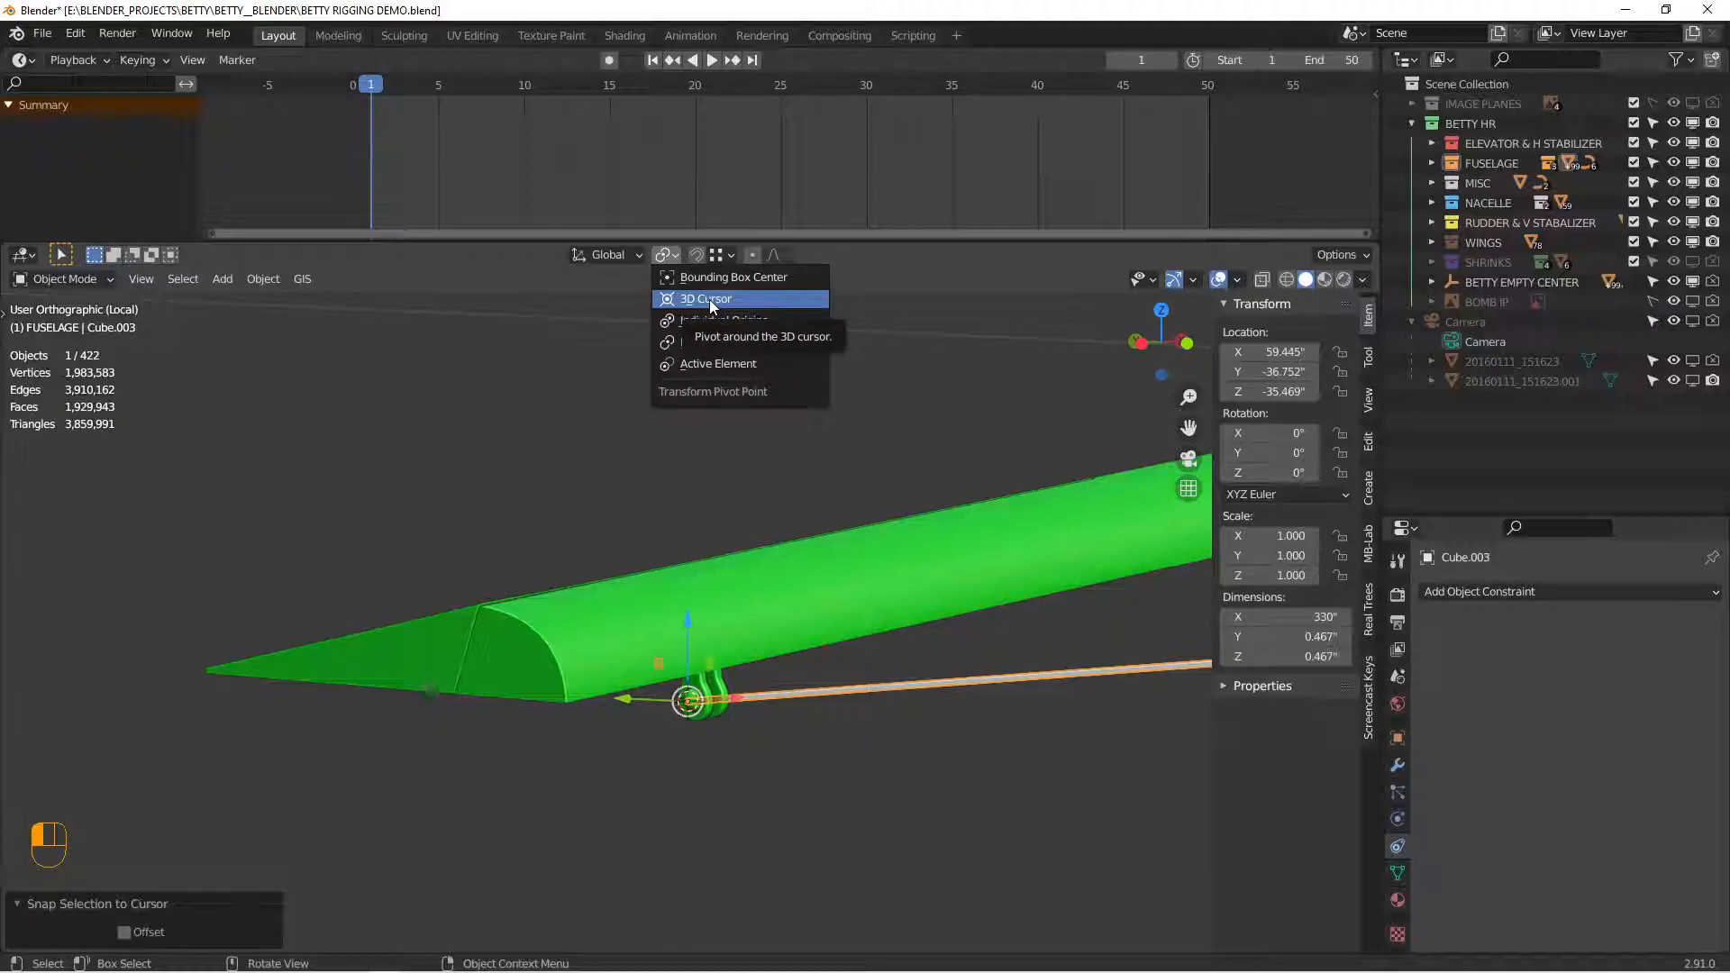
{"action": "left_click", "coordinate": [710, 299]}
Step: Show the flap and the duplicate rod in wireframe shading from the front view
{"action": "key", "text": "KP_1"}
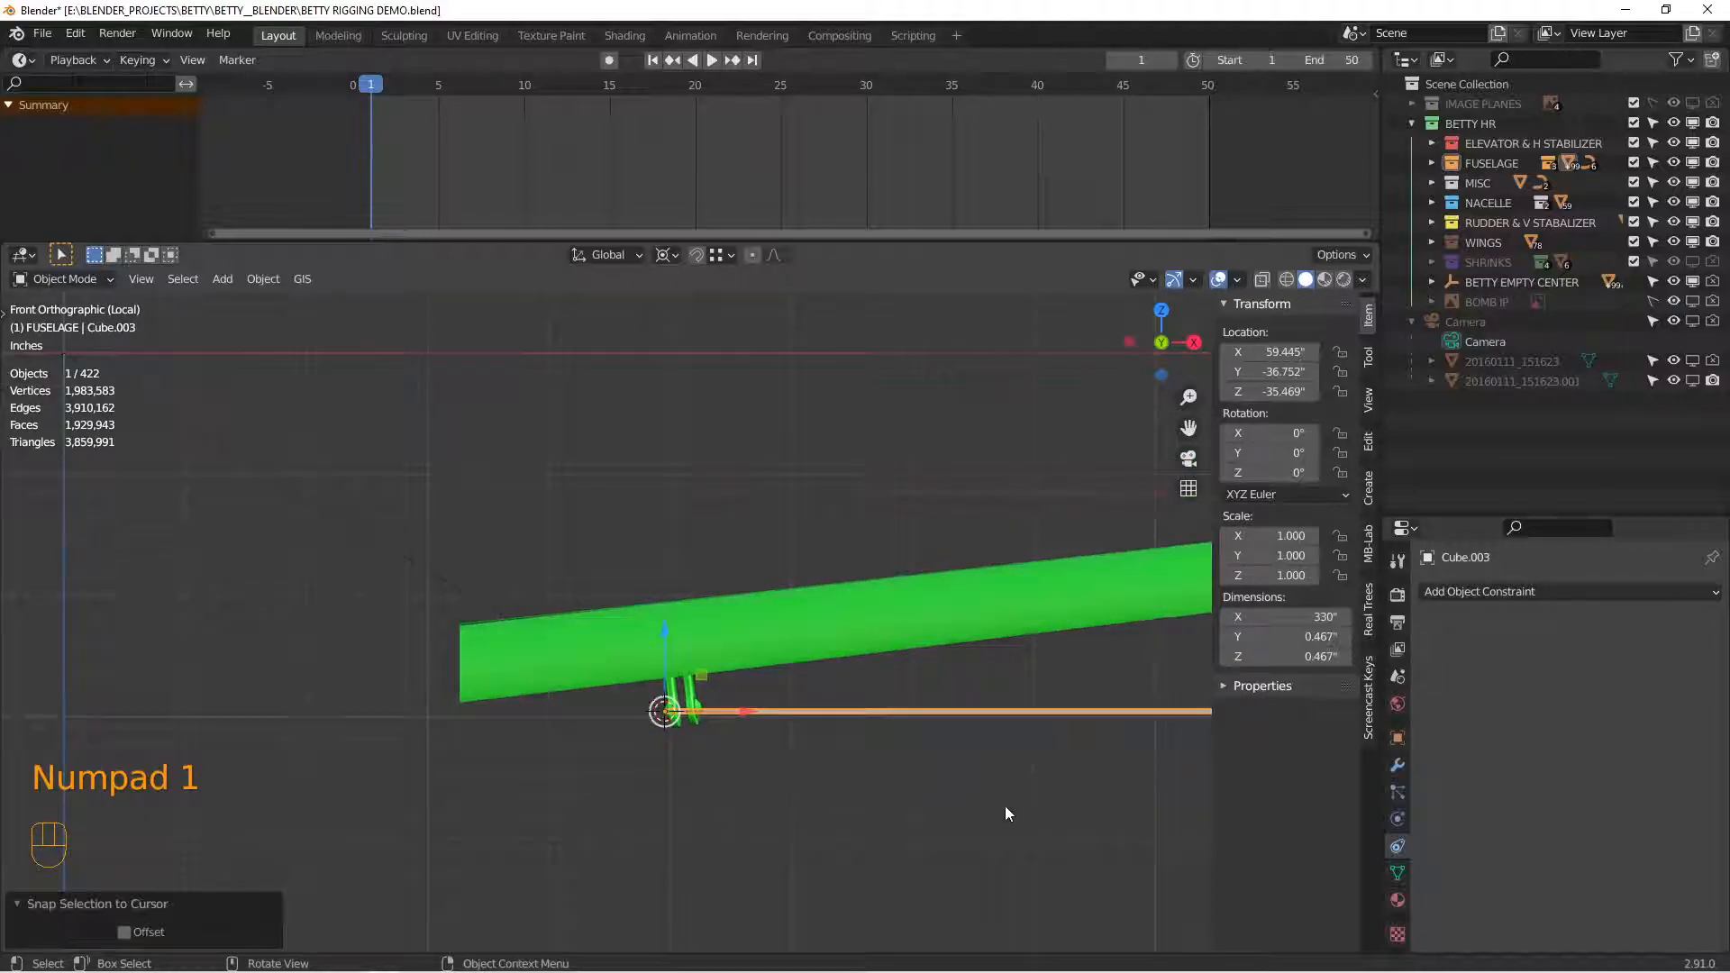
{"action": "scroll", "coordinate": [1003, 806], "scroll_direction": "down", "scroll_amount": 7}
{"action": "left_click_drag", "start_coordinate": [1061, 737], "coordinate": [518, 524], "text": "alt+shift"}
{"action": "key", "text": "z"}
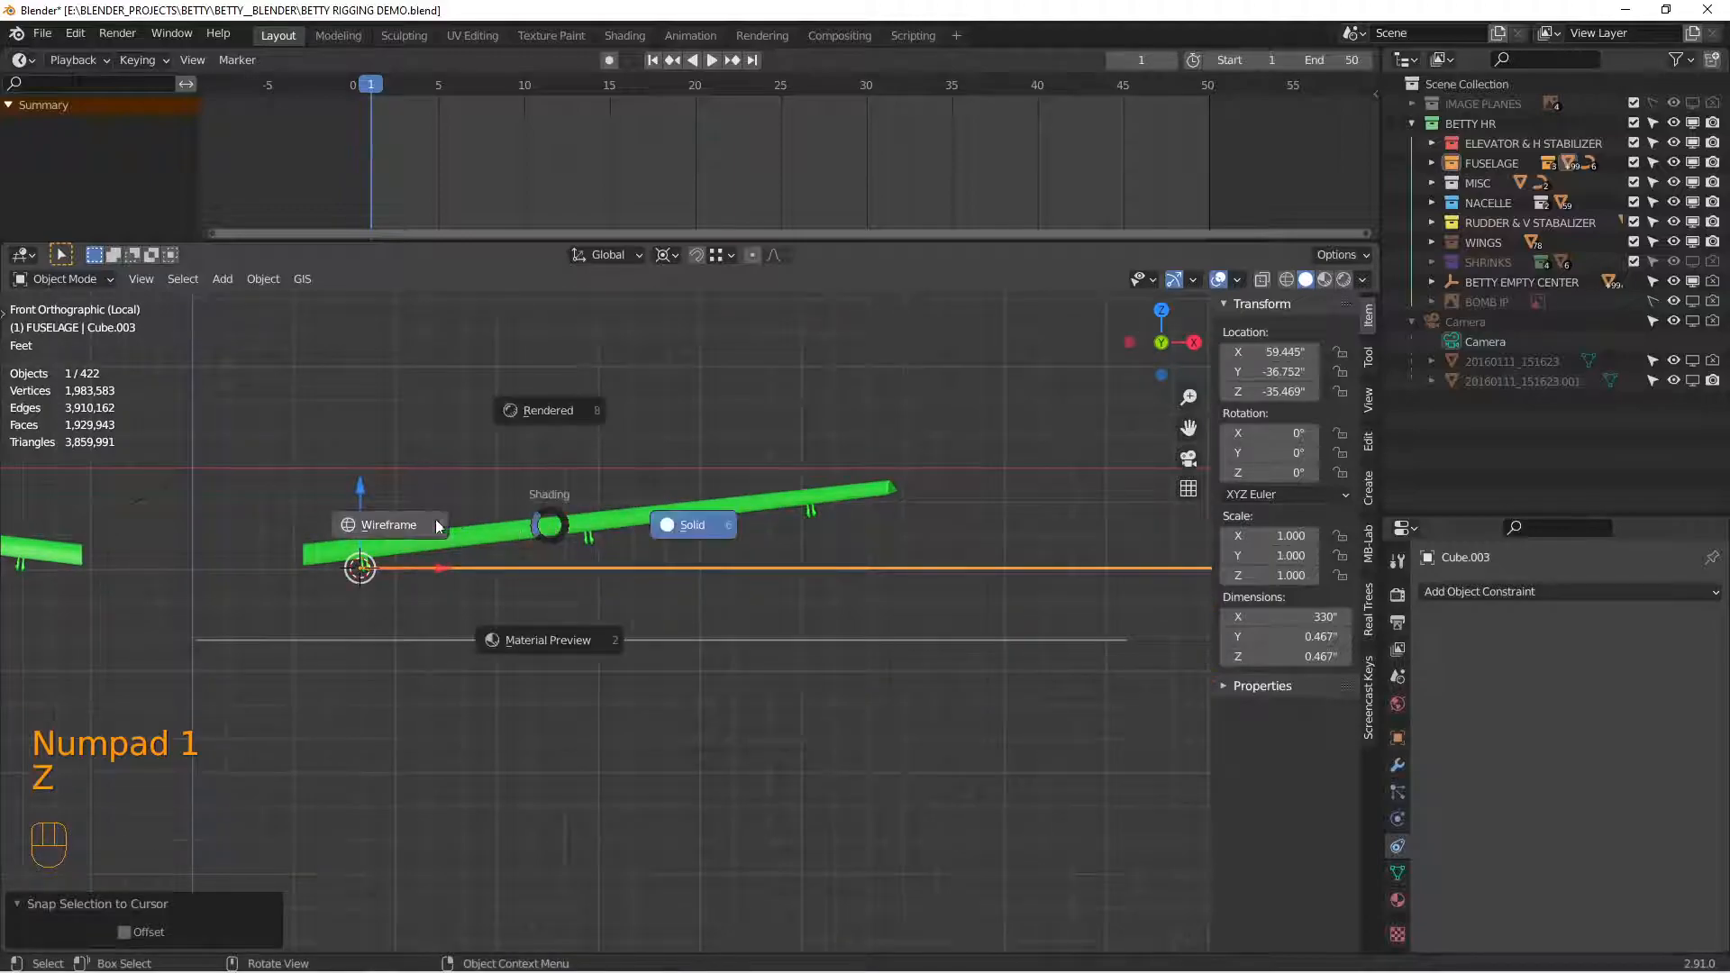
{"action": "left_click", "coordinate": [438, 521]}
{"action": "left_click_drag", "start_coordinate": [769, 571], "coordinate": [626, 596], "text": "alt+shift"}
{"action": "scroll", "coordinate": [630, 597], "scroll_direction": "up", "scroll_amount": 7}
{"action": "scroll", "coordinate": [737, 685], "scroll_direction": "down", "scroll_amount": 5}
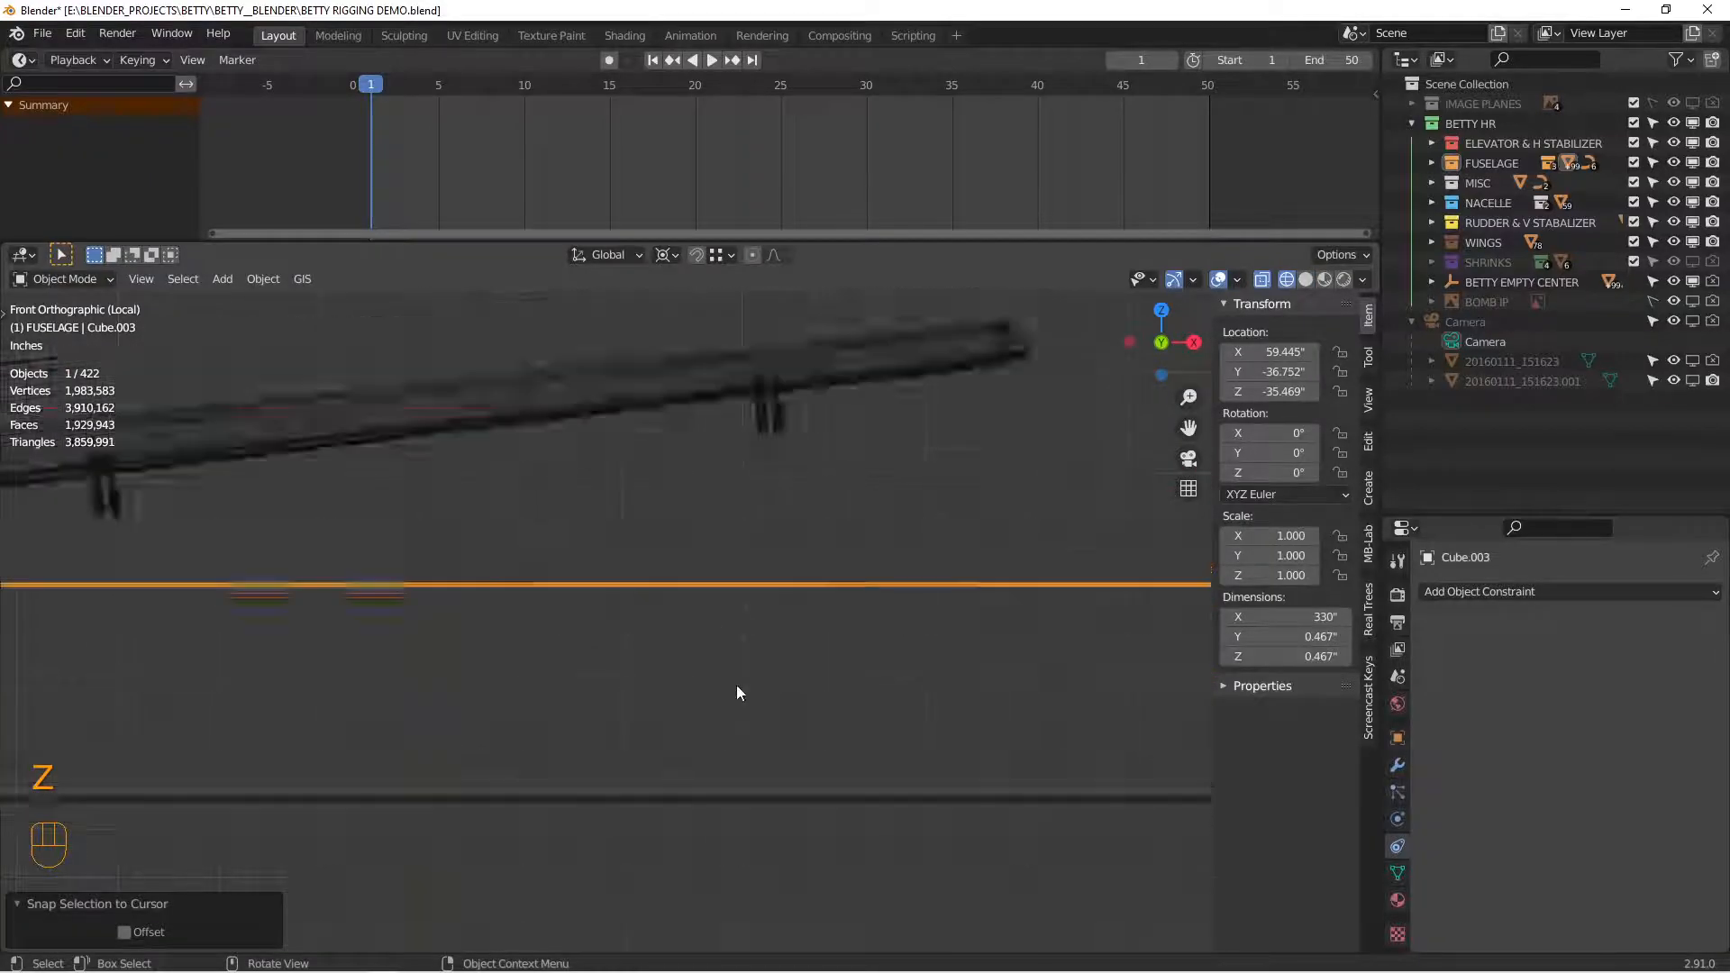
{"action": "key", "text": "r"}
{"action": "right_click", "coordinate": [674, 639]}
{"action": "scroll", "coordinate": [516, 680], "scroll_direction": "down", "scroll_amount": 4}
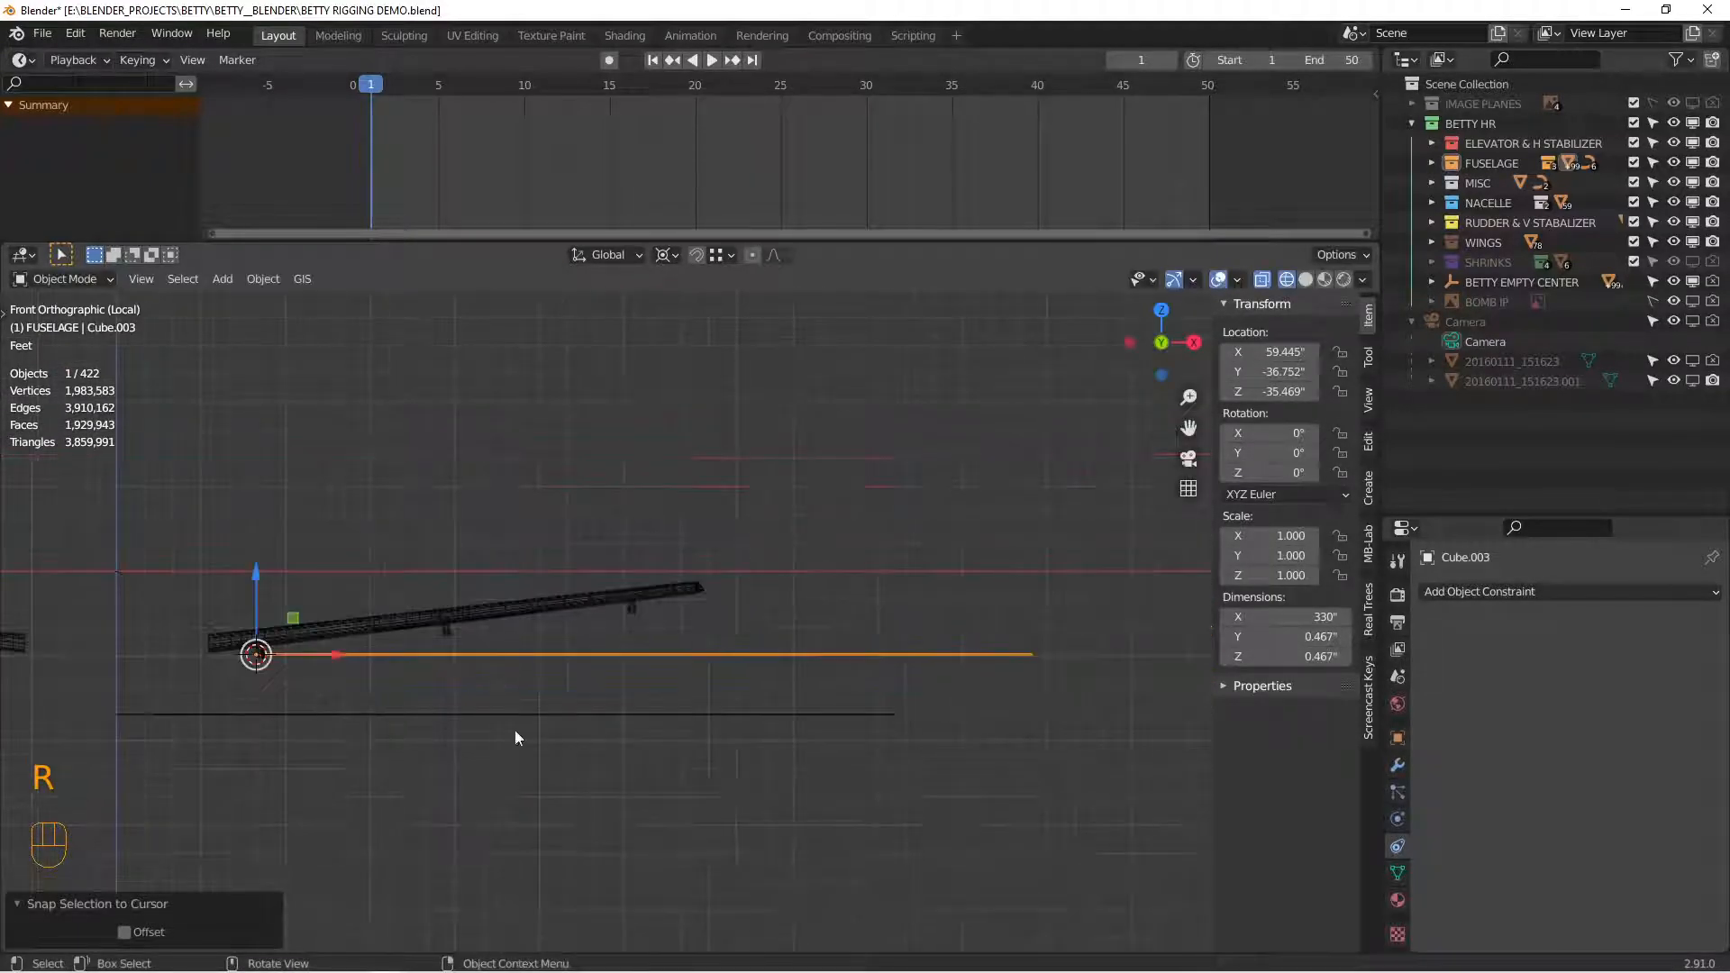
{"action": "key", "text": "r"}
{"action": "right_click", "coordinate": [745, 697]}
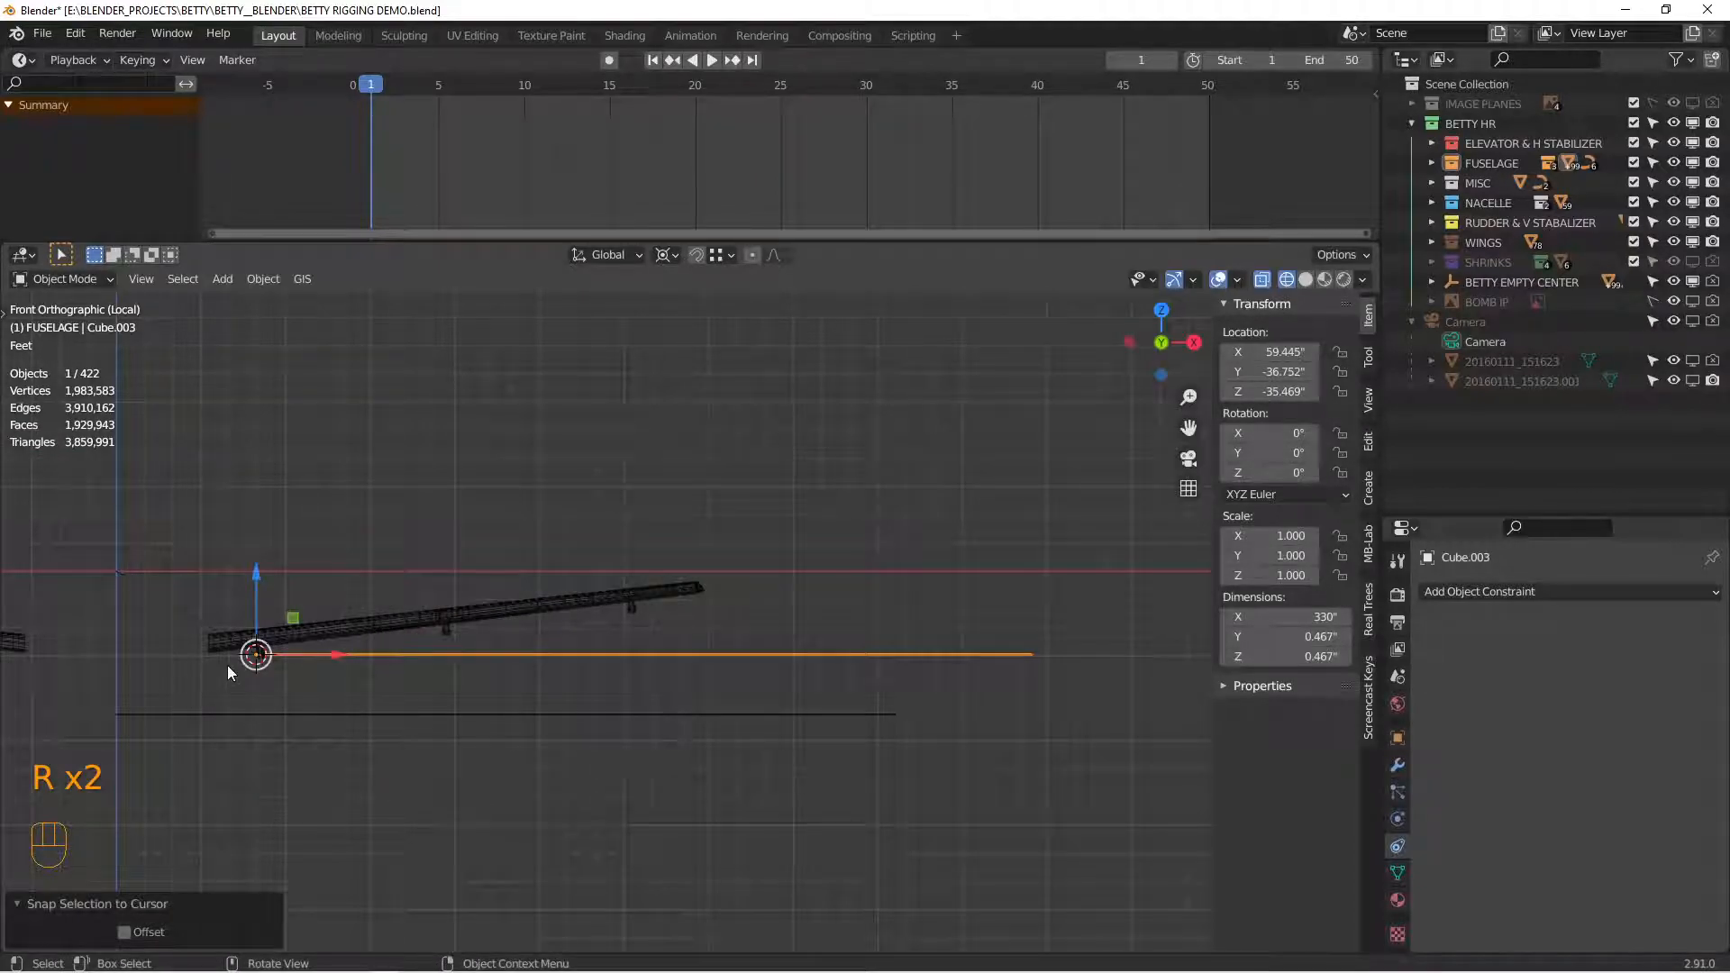
Step: In front view, rotate the rod about 6.9° around the 3D cursor so it runs through the flap's hinge brackets
{"action": "scroll", "coordinate": [668, 645], "scroll_direction": "up", "scroll_amount": 6}
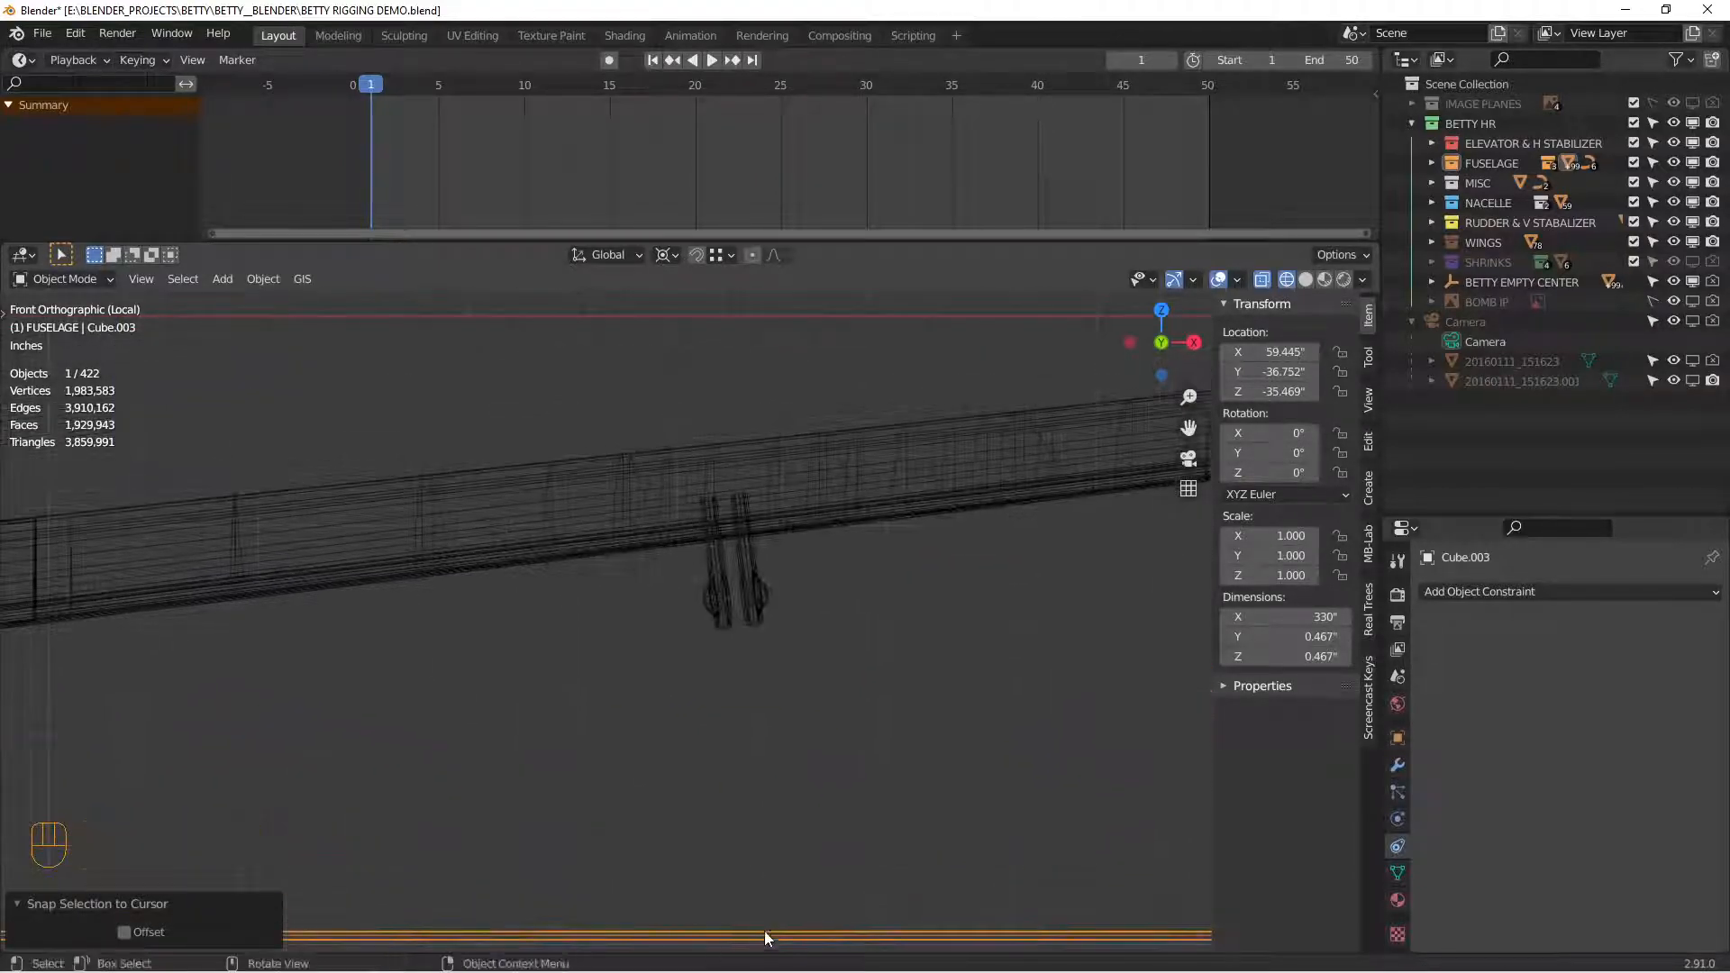
{"action": "key", "text": "r"}
{"action": "left_click", "coordinate": [788, 565]}
{"action": "scroll", "coordinate": [808, 657], "scroll_direction": "up", "scroll_amount": 6}
{"action": "left_click_drag", "start_coordinate": [570, 520], "coordinate": [695, 766], "text": "alt+shift"}
{"action": "scroll", "coordinate": [730, 776], "scroll_direction": "up", "scroll_amount": 4}
{"action": "key", "text": "r"}
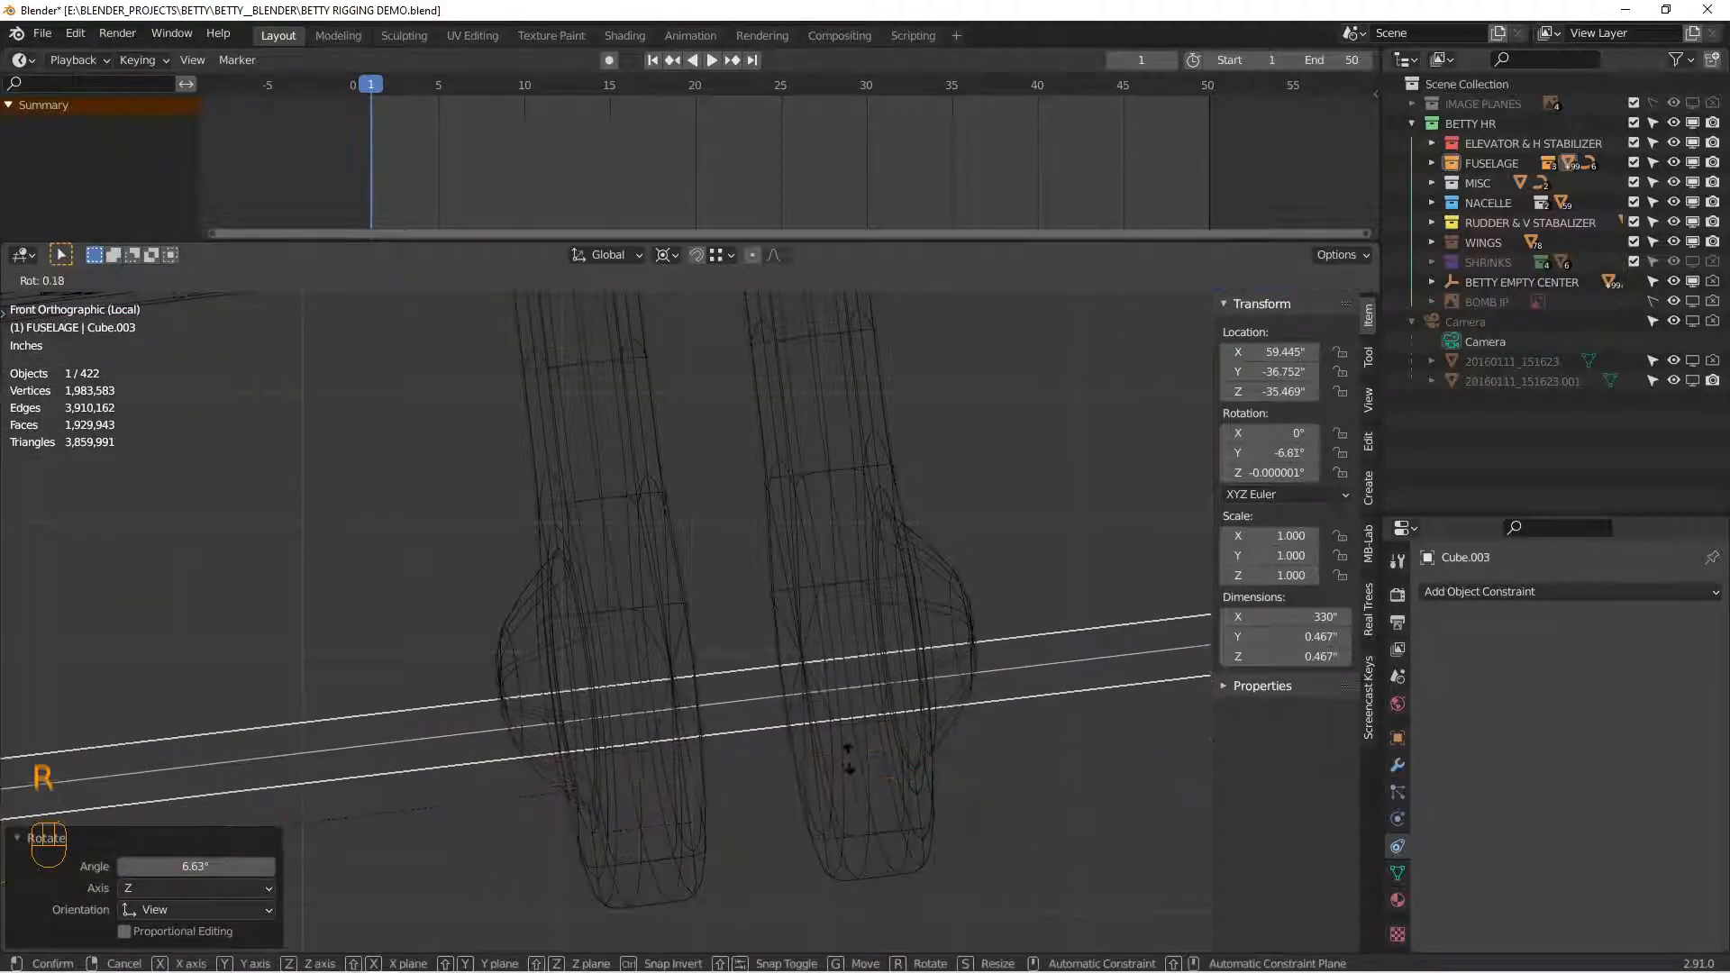
{"action": "left_click", "coordinate": [850, 727]}
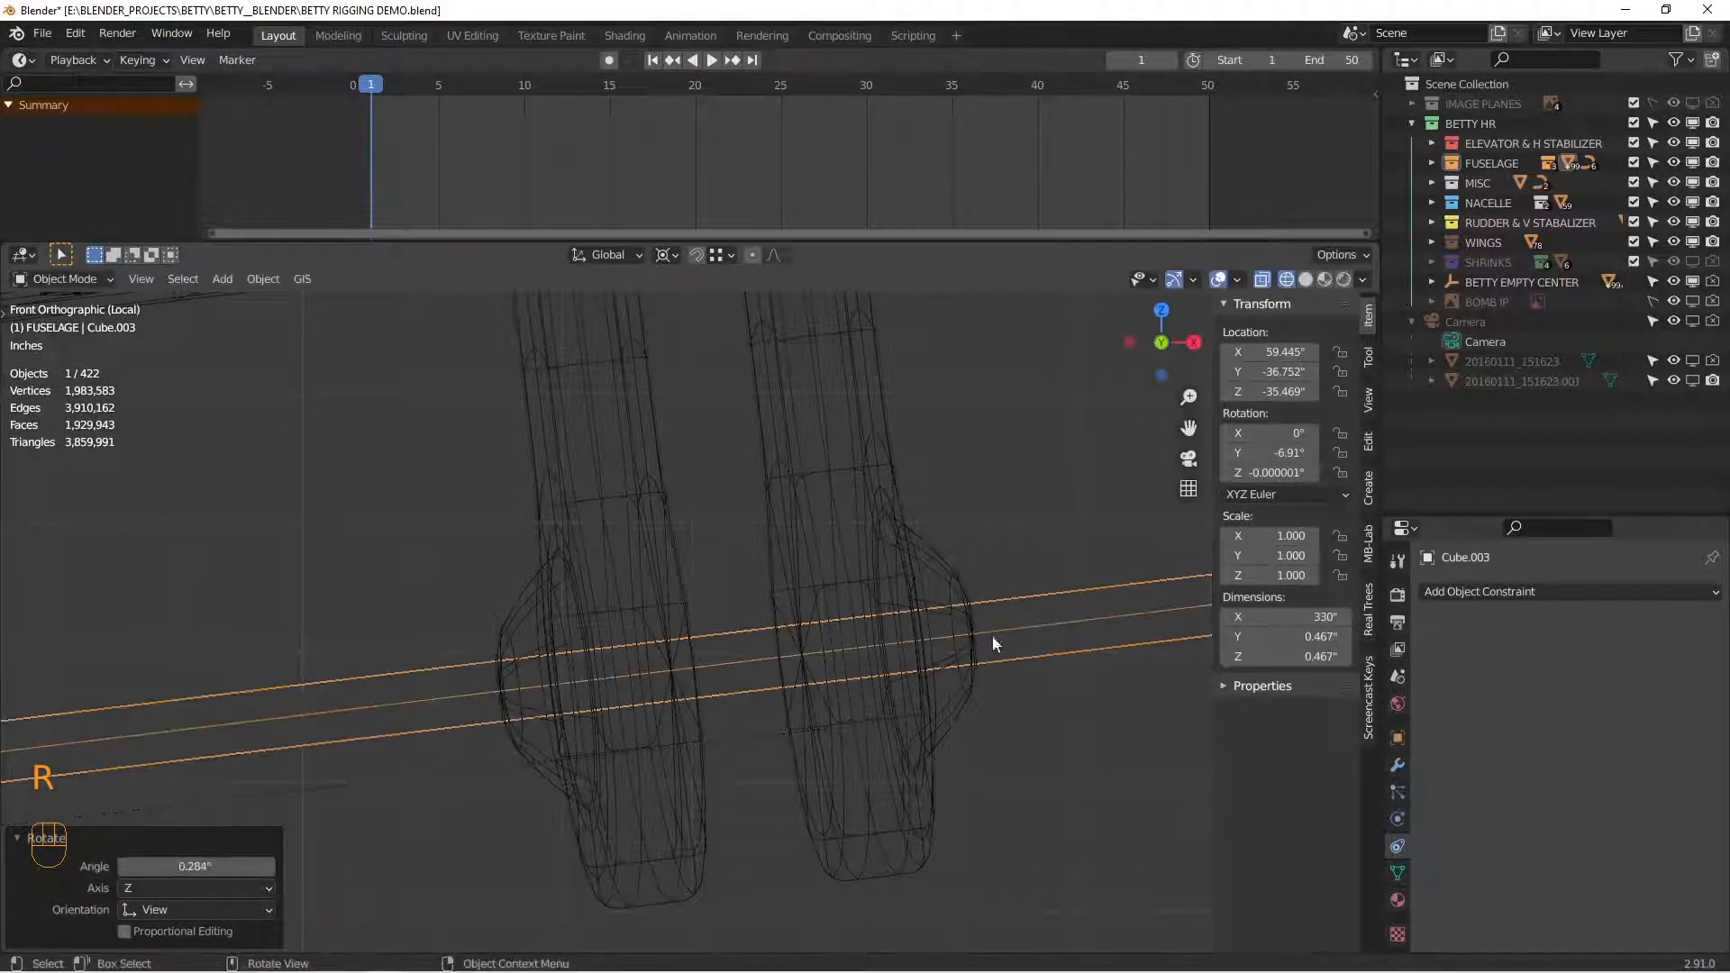
Step: In bottom view, rotate the rod about 6.96° around the 3D cursor toward the flap's hinge line
{"action": "scroll", "coordinate": [991, 641], "scroll_direction": "up", "scroll_amount": 2}
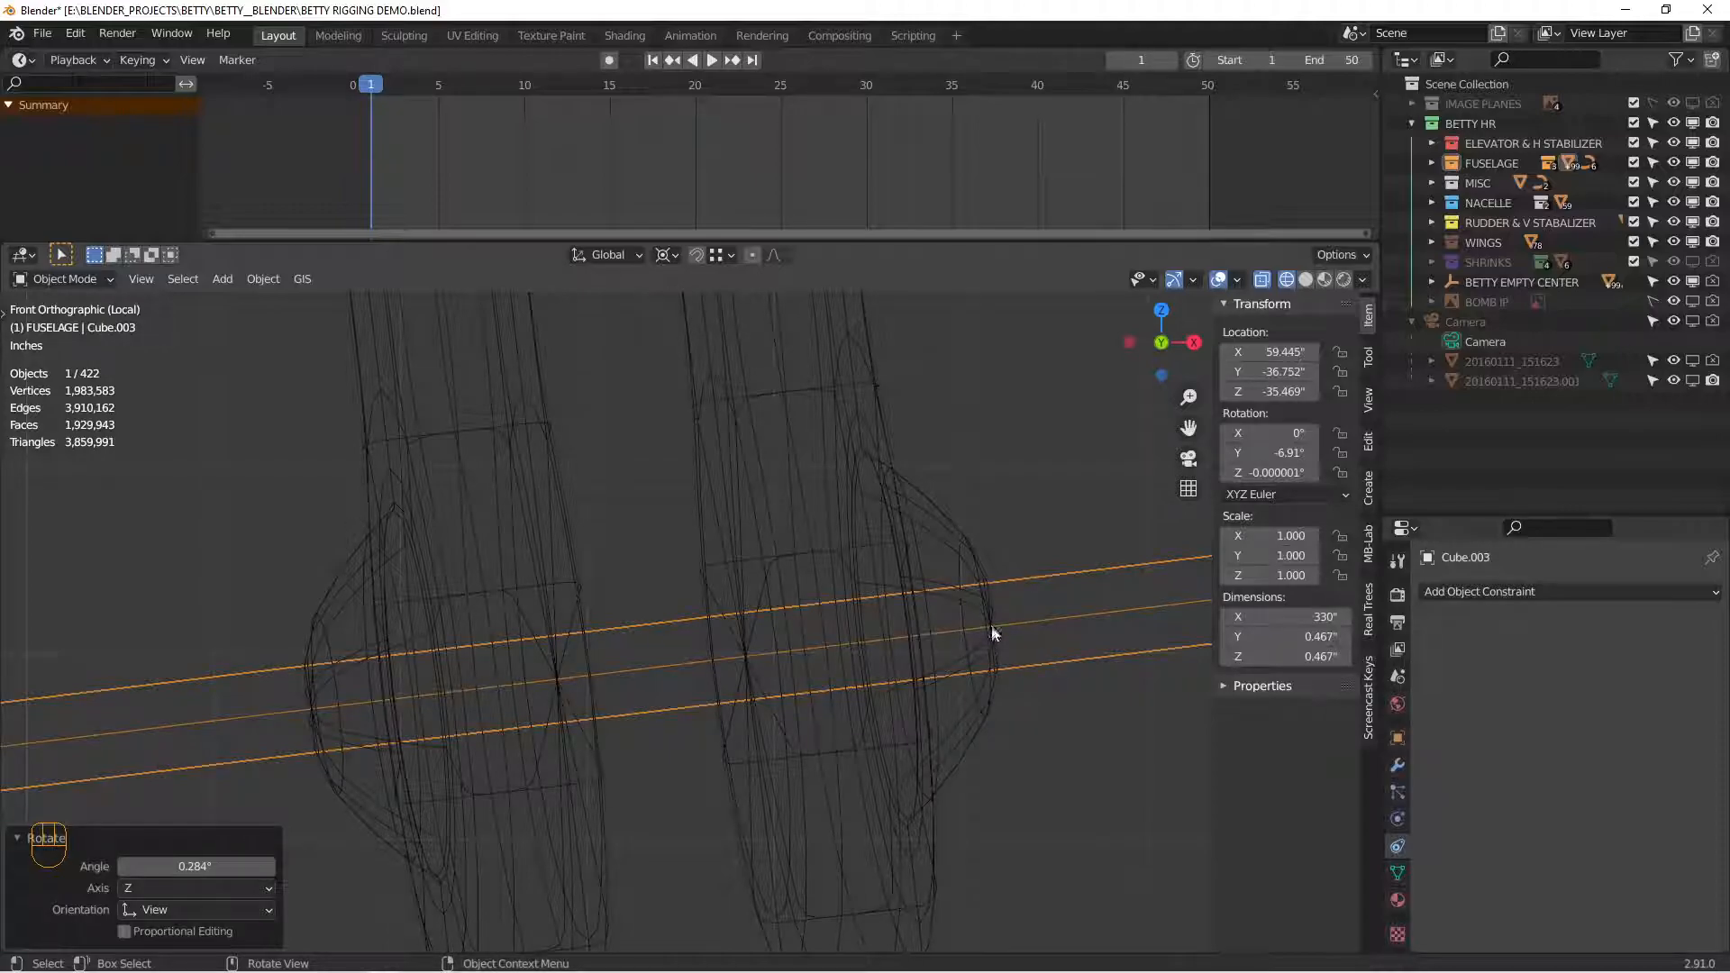
{"action": "key", "text": "ctrl+KP_7"}
{"action": "scroll", "coordinate": [991, 654], "scroll_direction": "down", "scroll_amount": 16}
{"action": "scroll", "coordinate": [991, 654], "scroll_direction": "up", "scroll_amount": 8}
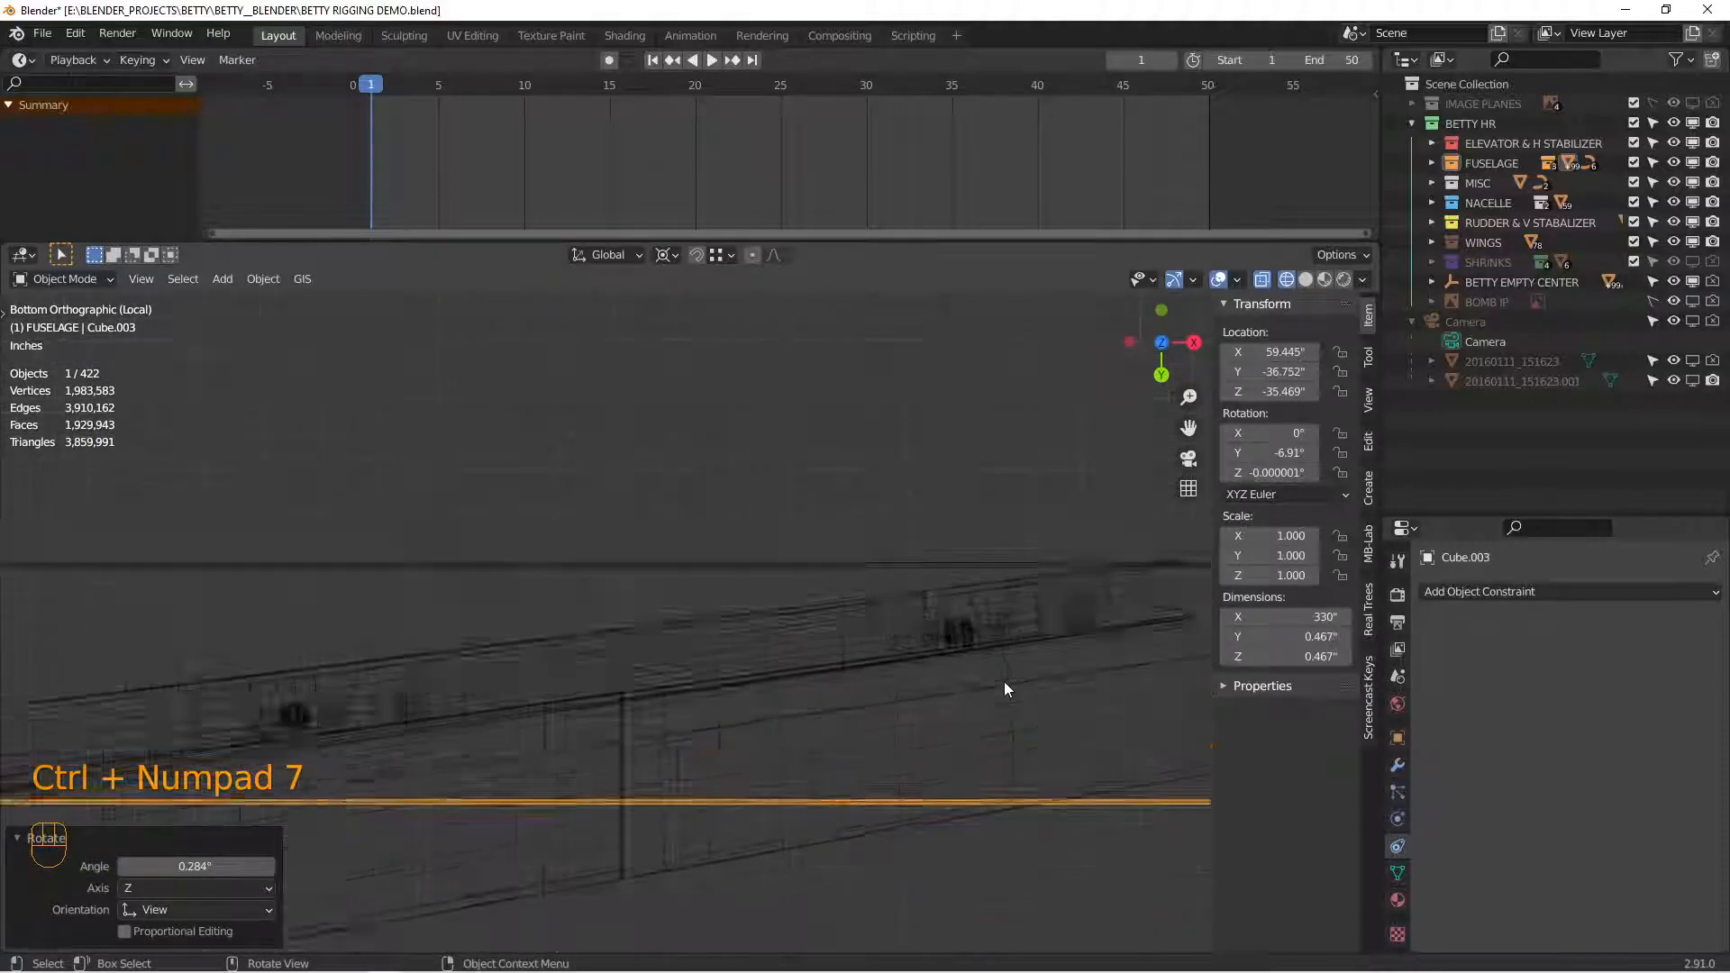
{"action": "key", "text": "r"}
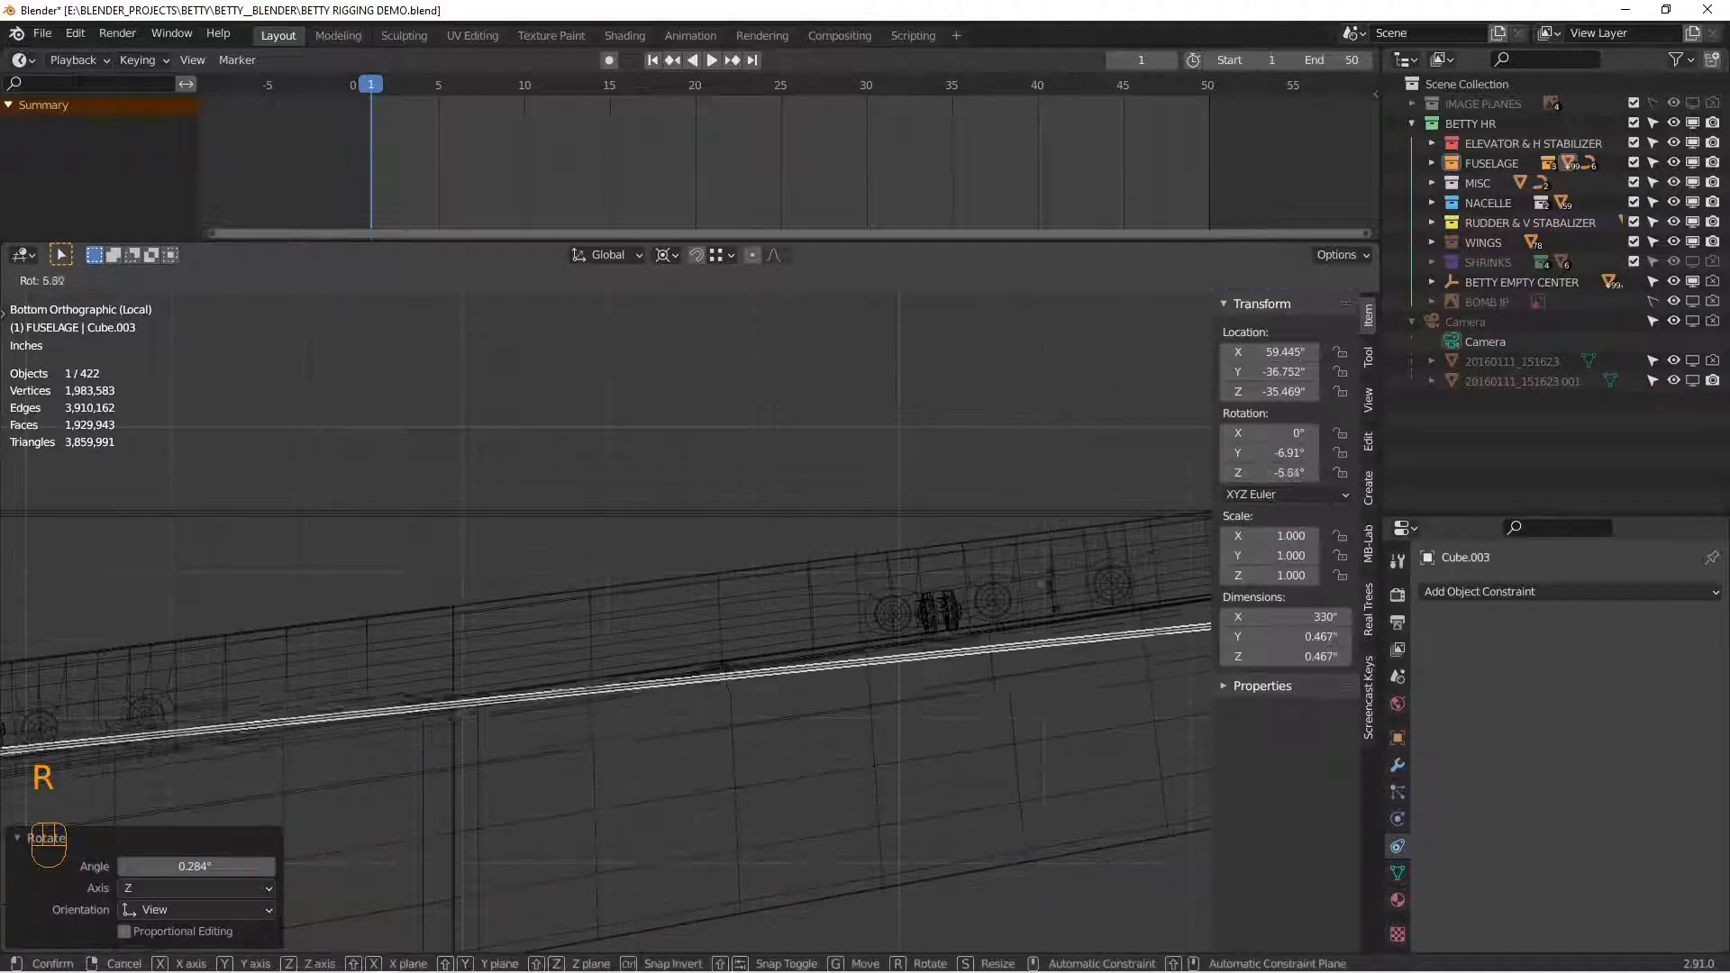
{"action": "left_click", "coordinate": [1016, 620]}
Step: In bottom wireframe view, fine-tune the rod's rotation by about 0.16° so it passes through the hinge pin centers
{"action": "scroll", "coordinate": [1009, 622], "scroll_direction": "up", "scroll_amount": 5}
{"action": "key", "text": "z"}
{"action": "key", "text": "z"}
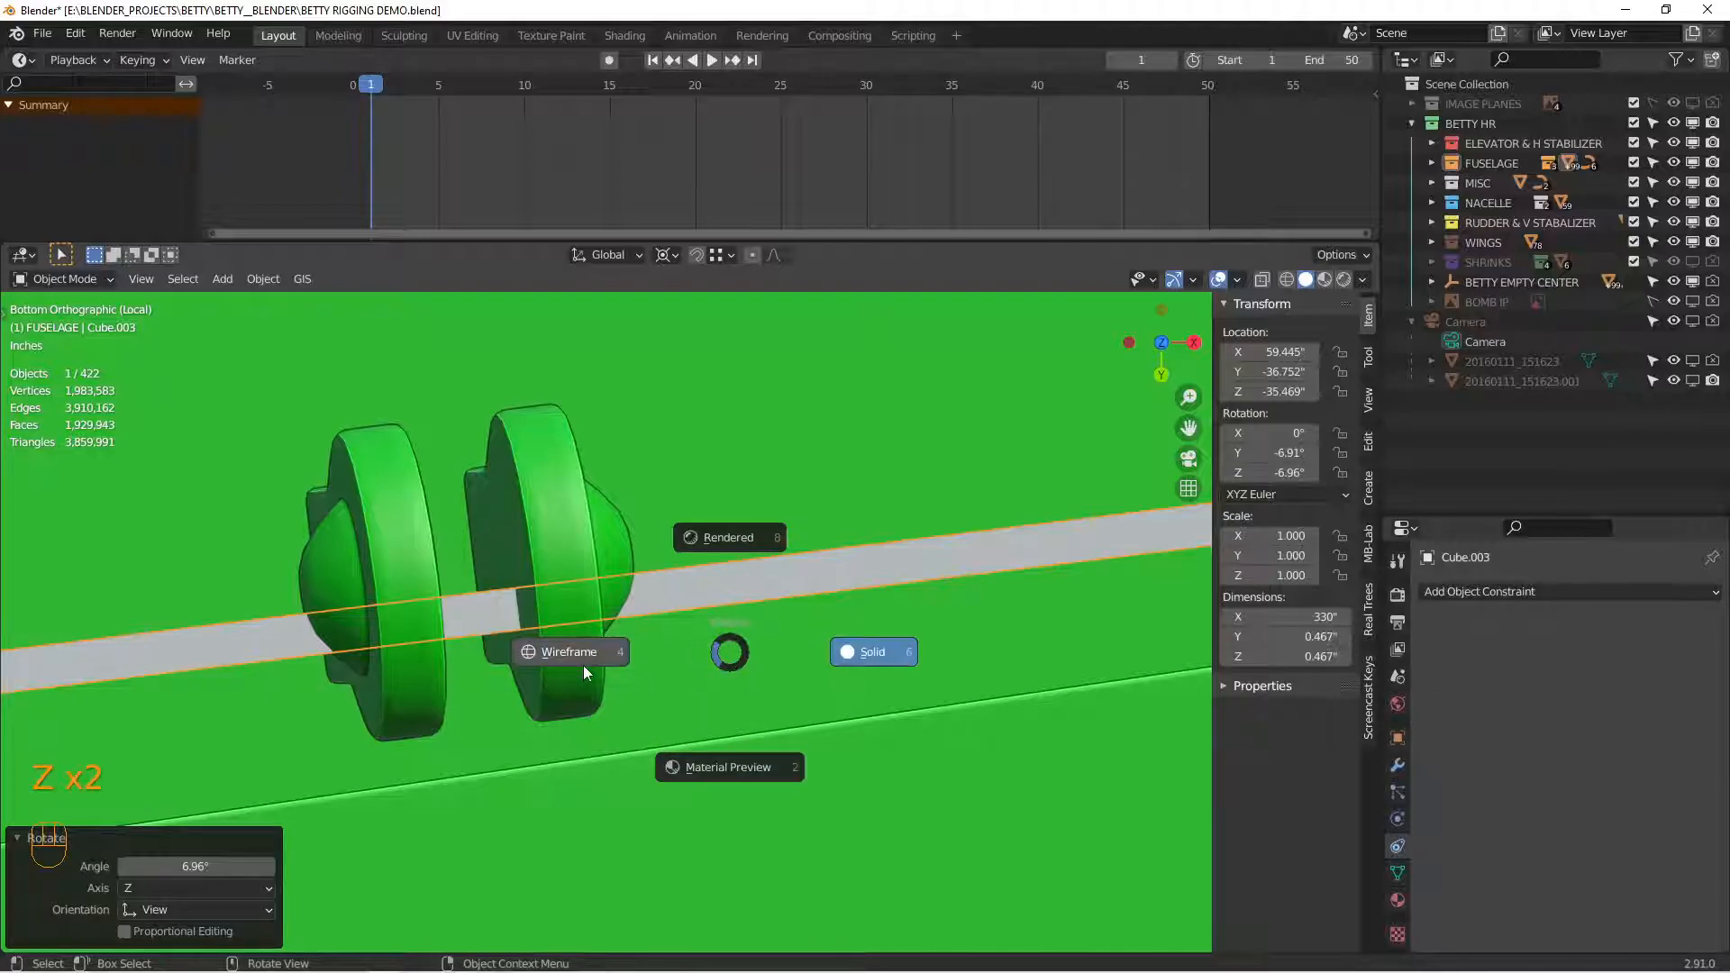
{"action": "left_click", "coordinate": [582, 667]}
{"action": "key", "text": "r"}
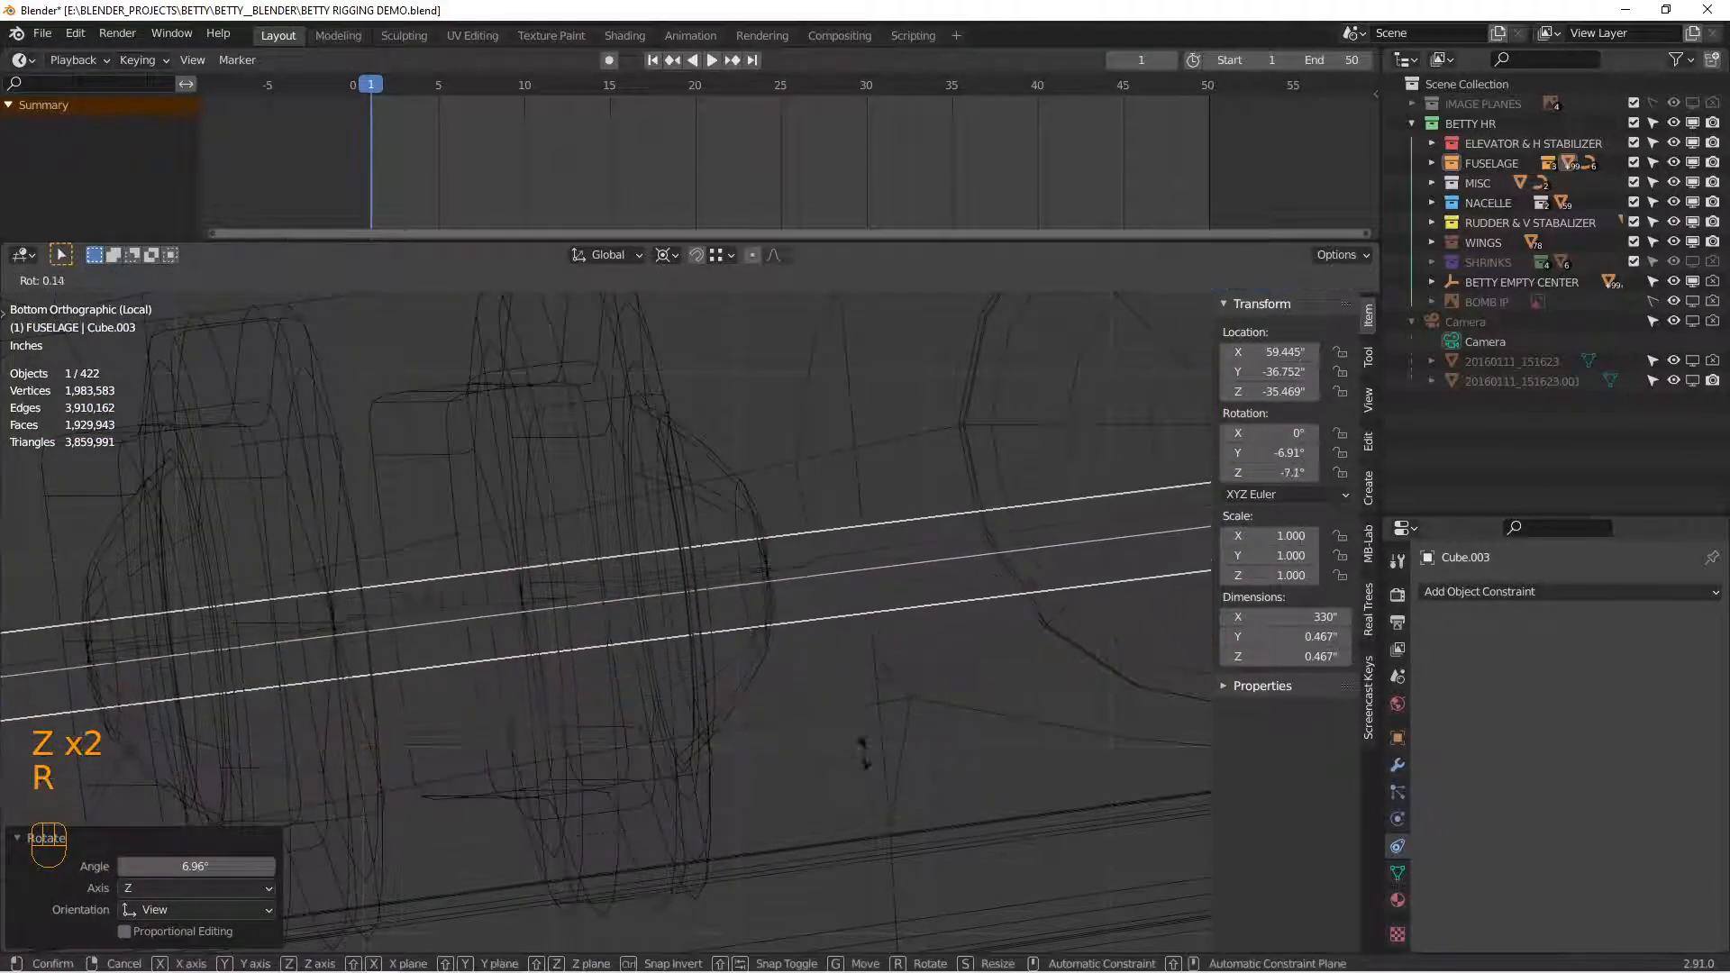
{"action": "left_click", "coordinate": [866, 731]}
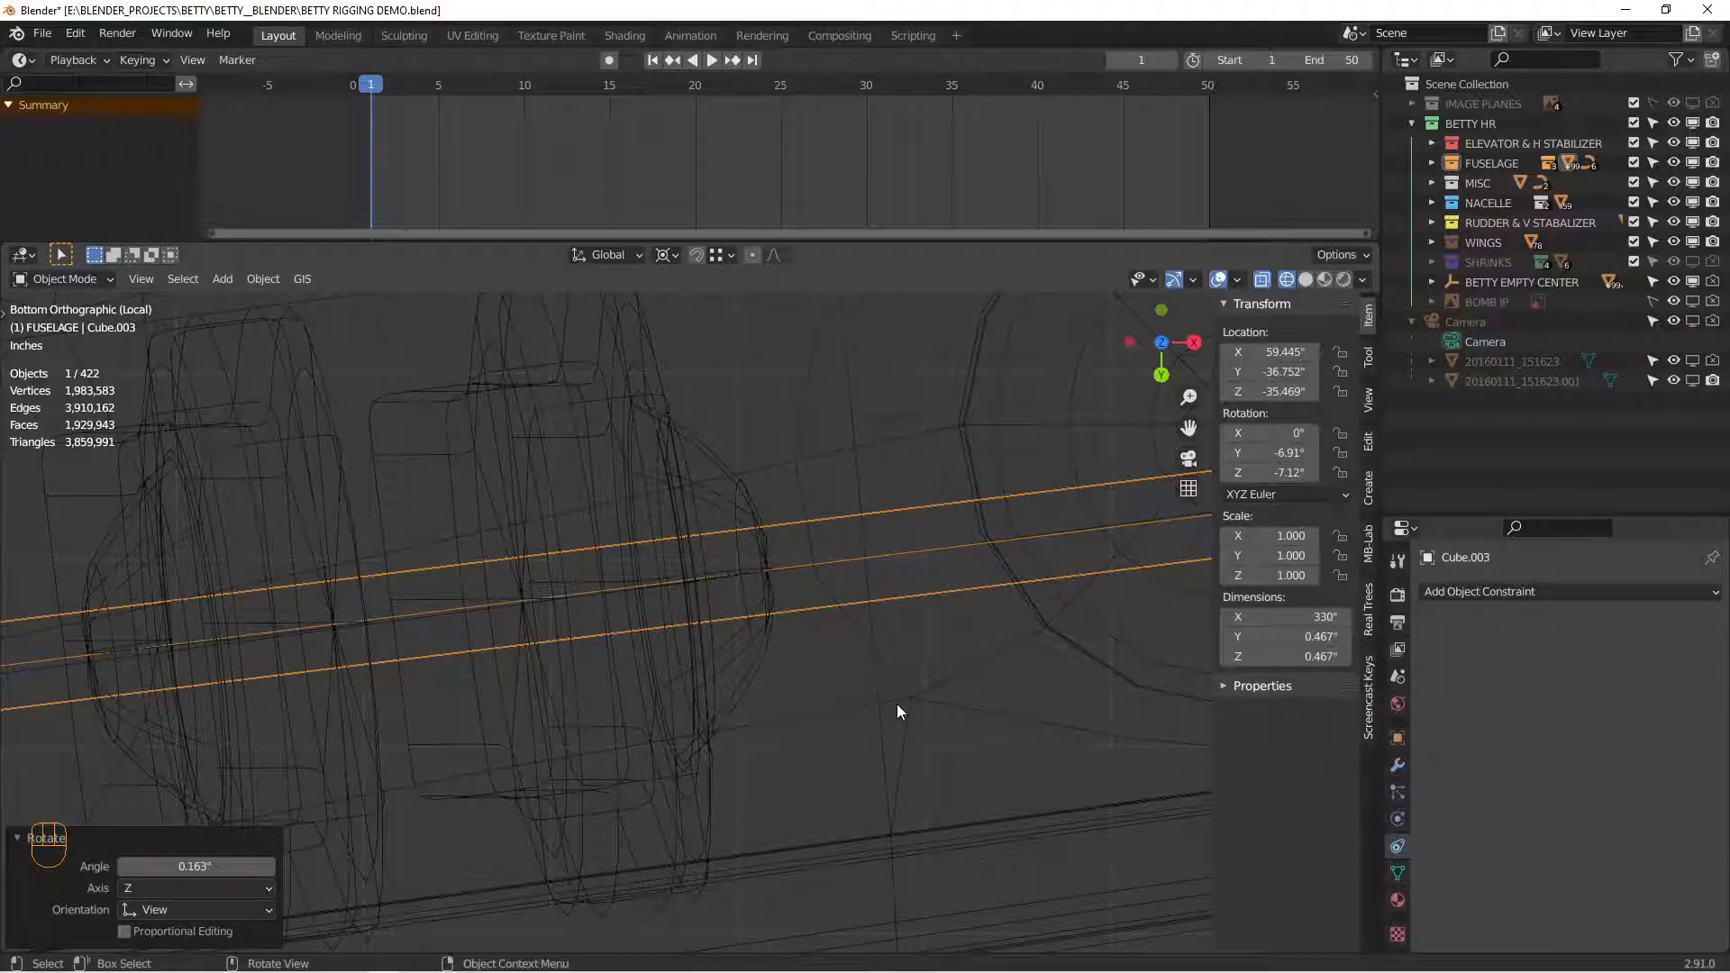
Step: Back in front view, correct the rod's rotation by about -0.05° to center it on the hinge pins
{"action": "key", "text": "KP_1"}
{"action": "scroll", "coordinate": [830, 609], "scroll_direction": "up", "scroll_amount": 4}
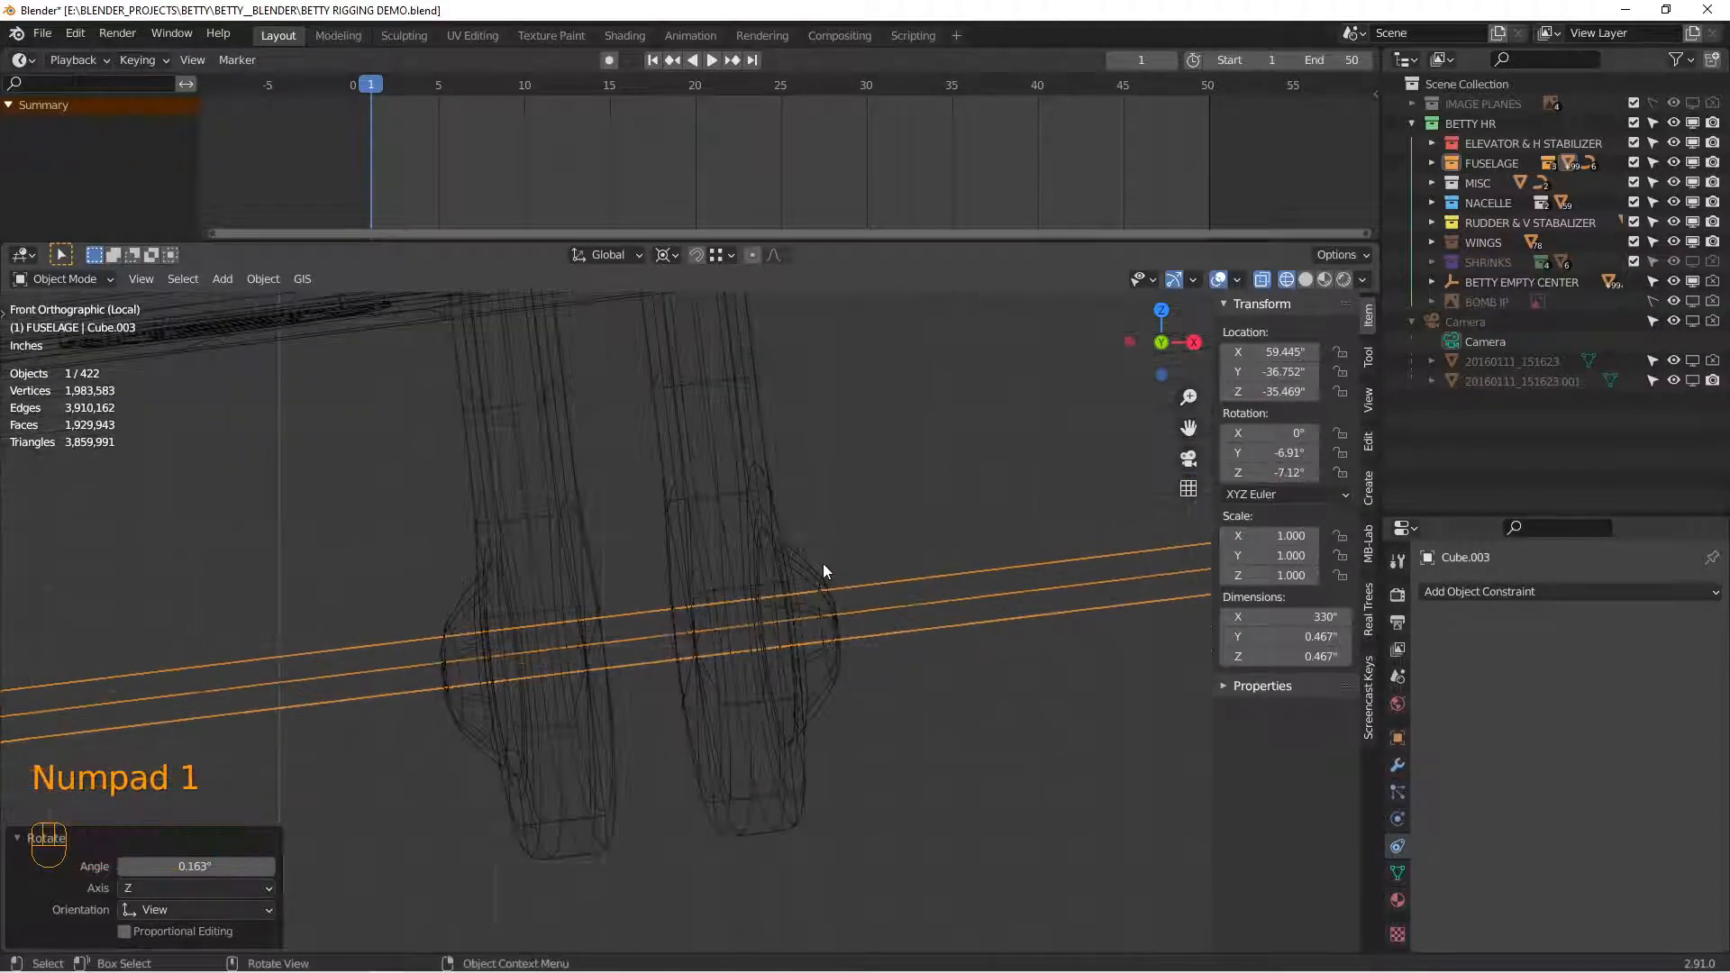
{"action": "key", "text": "r"}
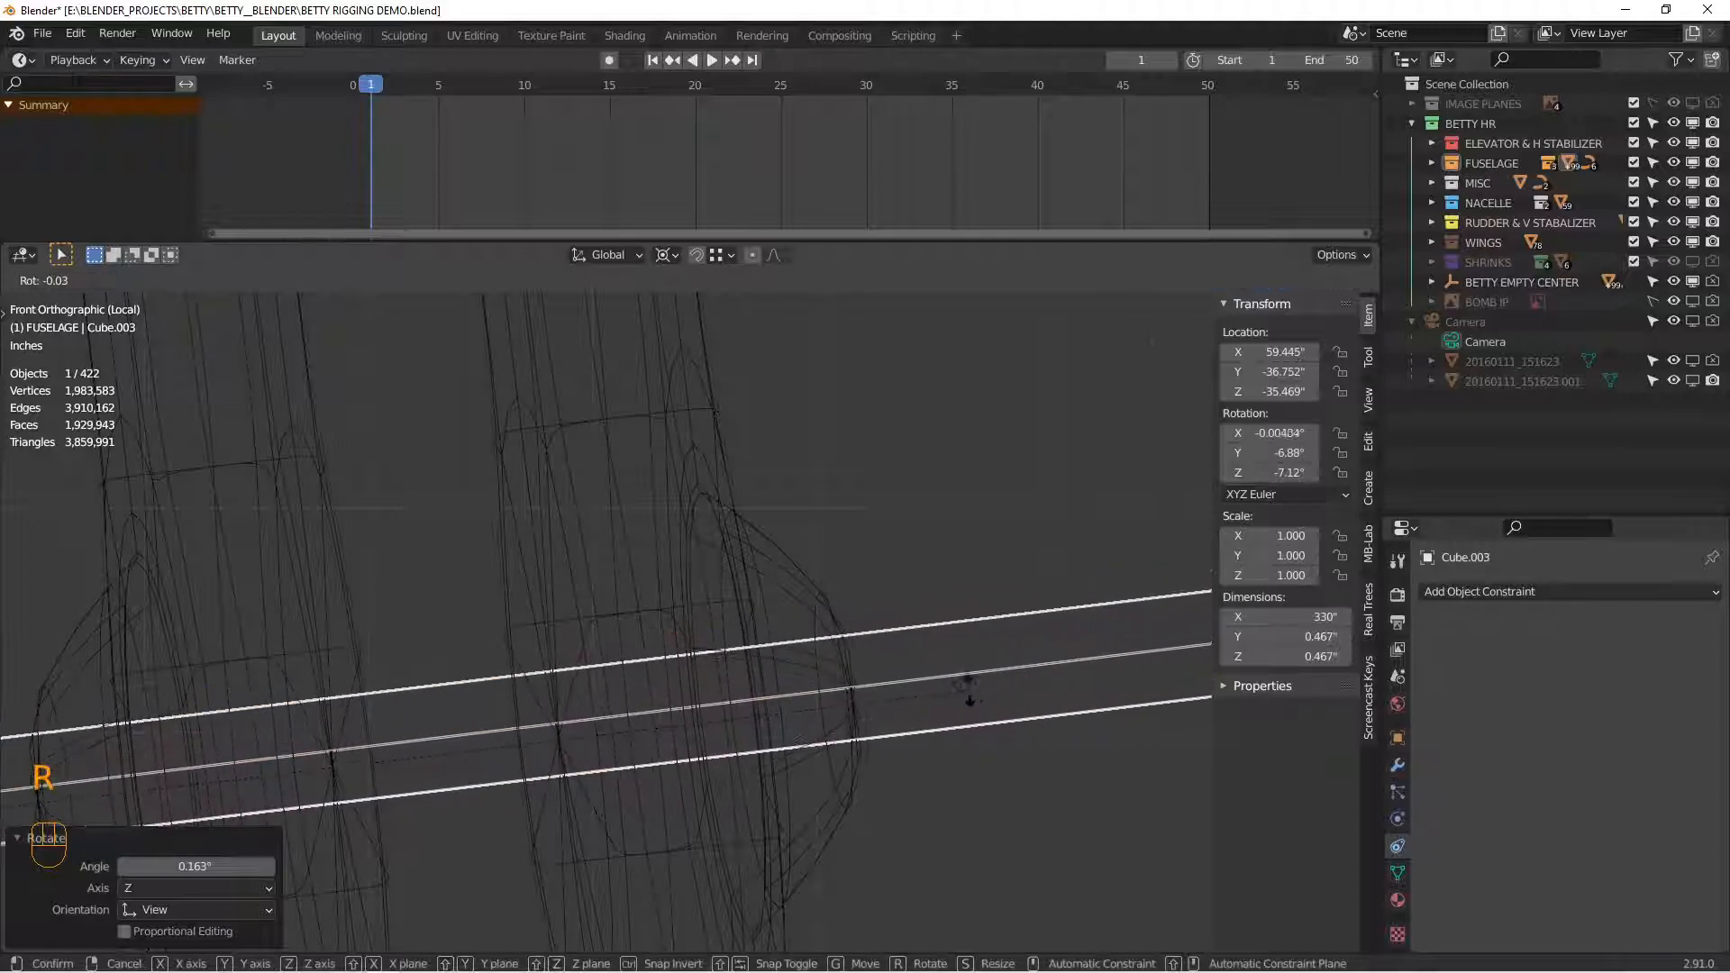
{"action": "left_click", "coordinate": [957, 696]}
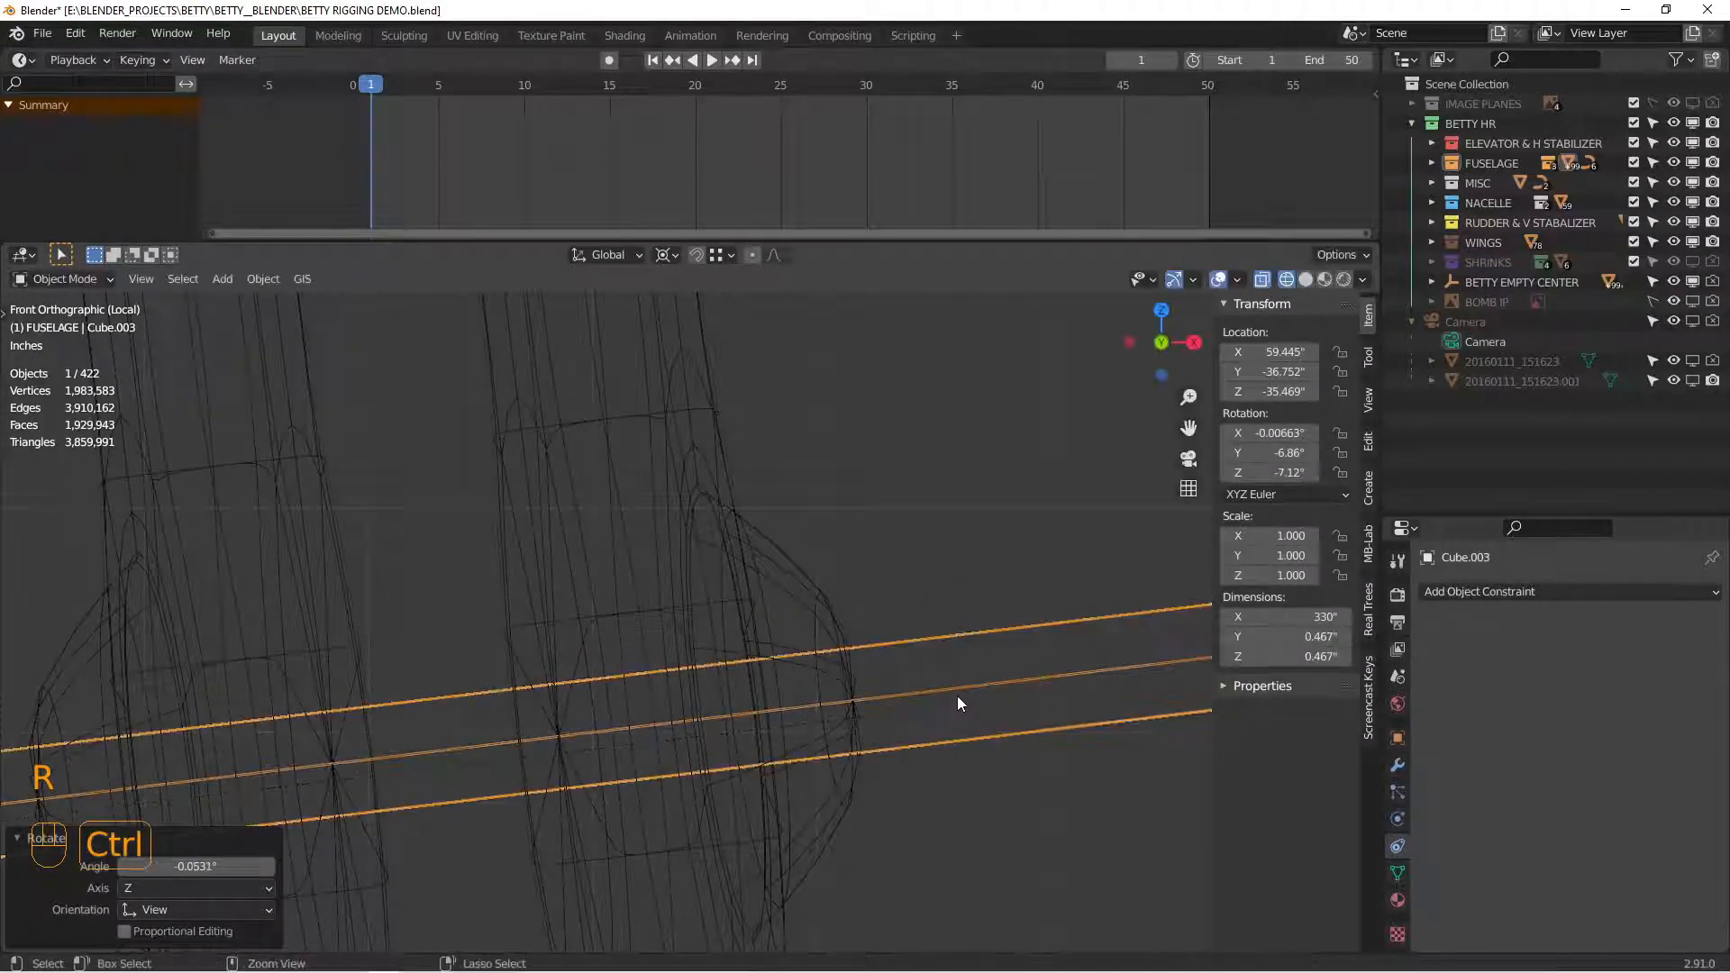
Step: Return to solid shading and join the angled flap into the aligned rod, keeping the rod as the active object
{"action": "key", "text": "ctrl+KP_7"}
{"action": "key", "text": "z"}
{"action": "left_click", "coordinate": [970, 673]}
{"action": "middle_click_drag", "start_coordinate": [969, 676], "coordinate": [654, 895]}
{"action": "middle_click_drag", "start_coordinate": [641, 807], "coordinate": [872, 634], "text": "shift"}
{"action": "scroll", "coordinate": [755, 674], "scroll_direction": "down", "scroll_amount": 3}
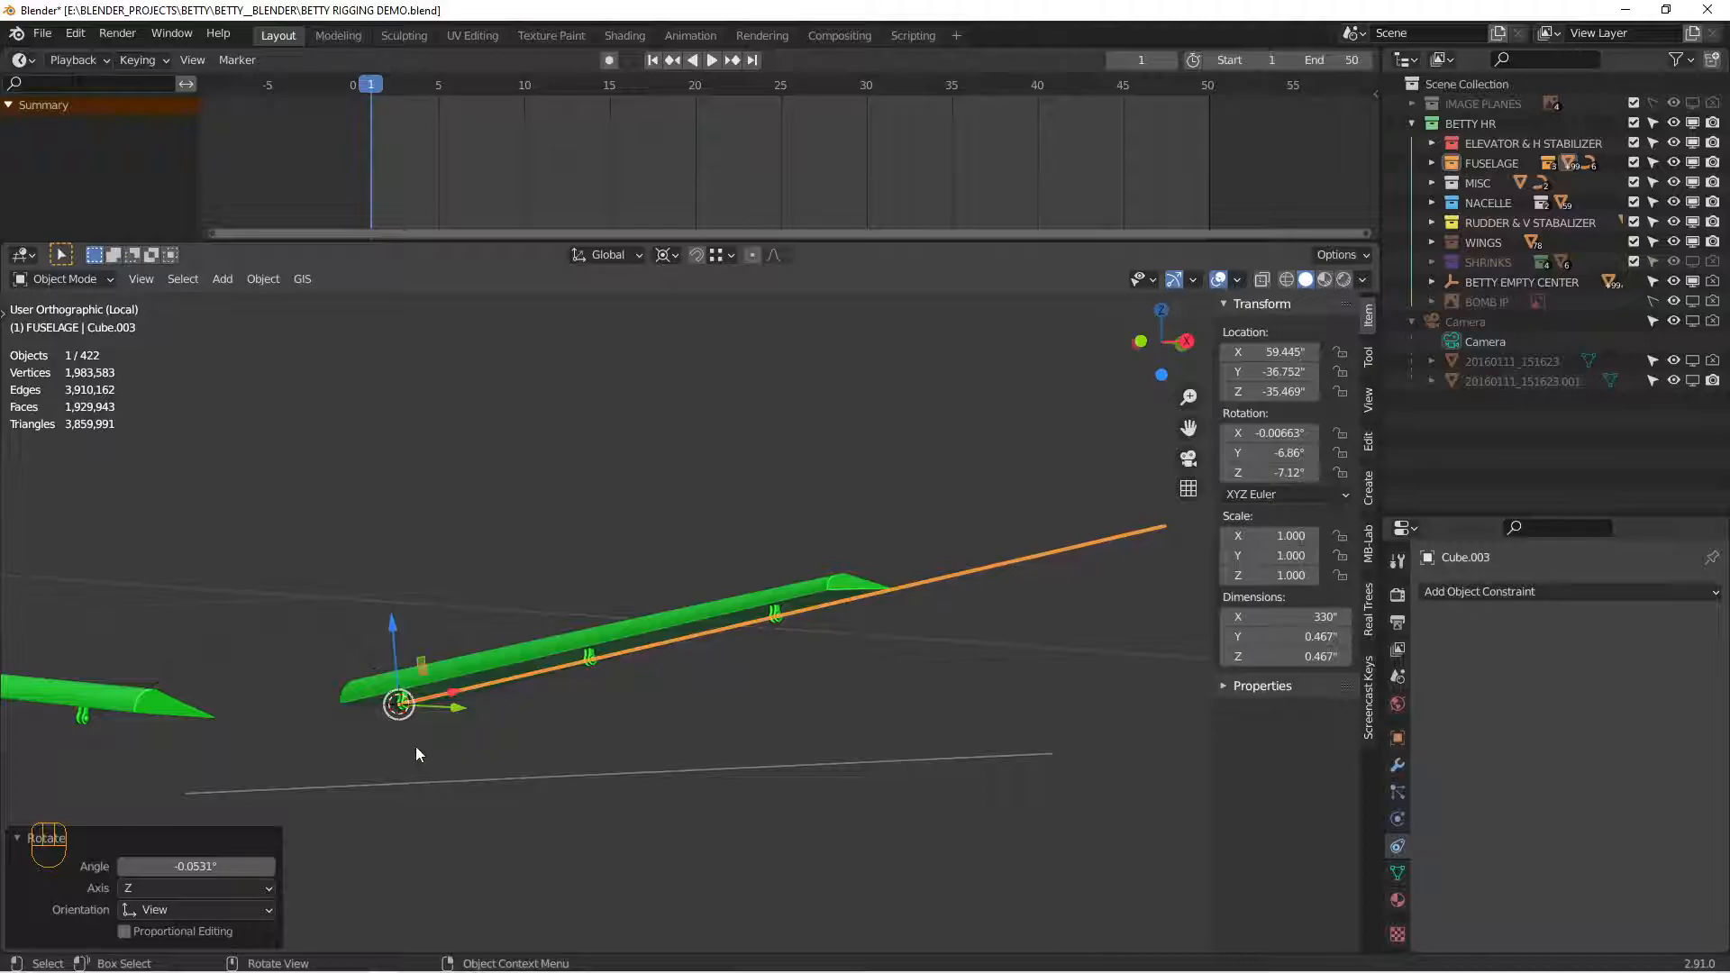
{"action": "middle_click_drag", "start_coordinate": [573, 682], "coordinate": [421, 707]}
{"action": "left_click", "coordinate": [684, 667]}
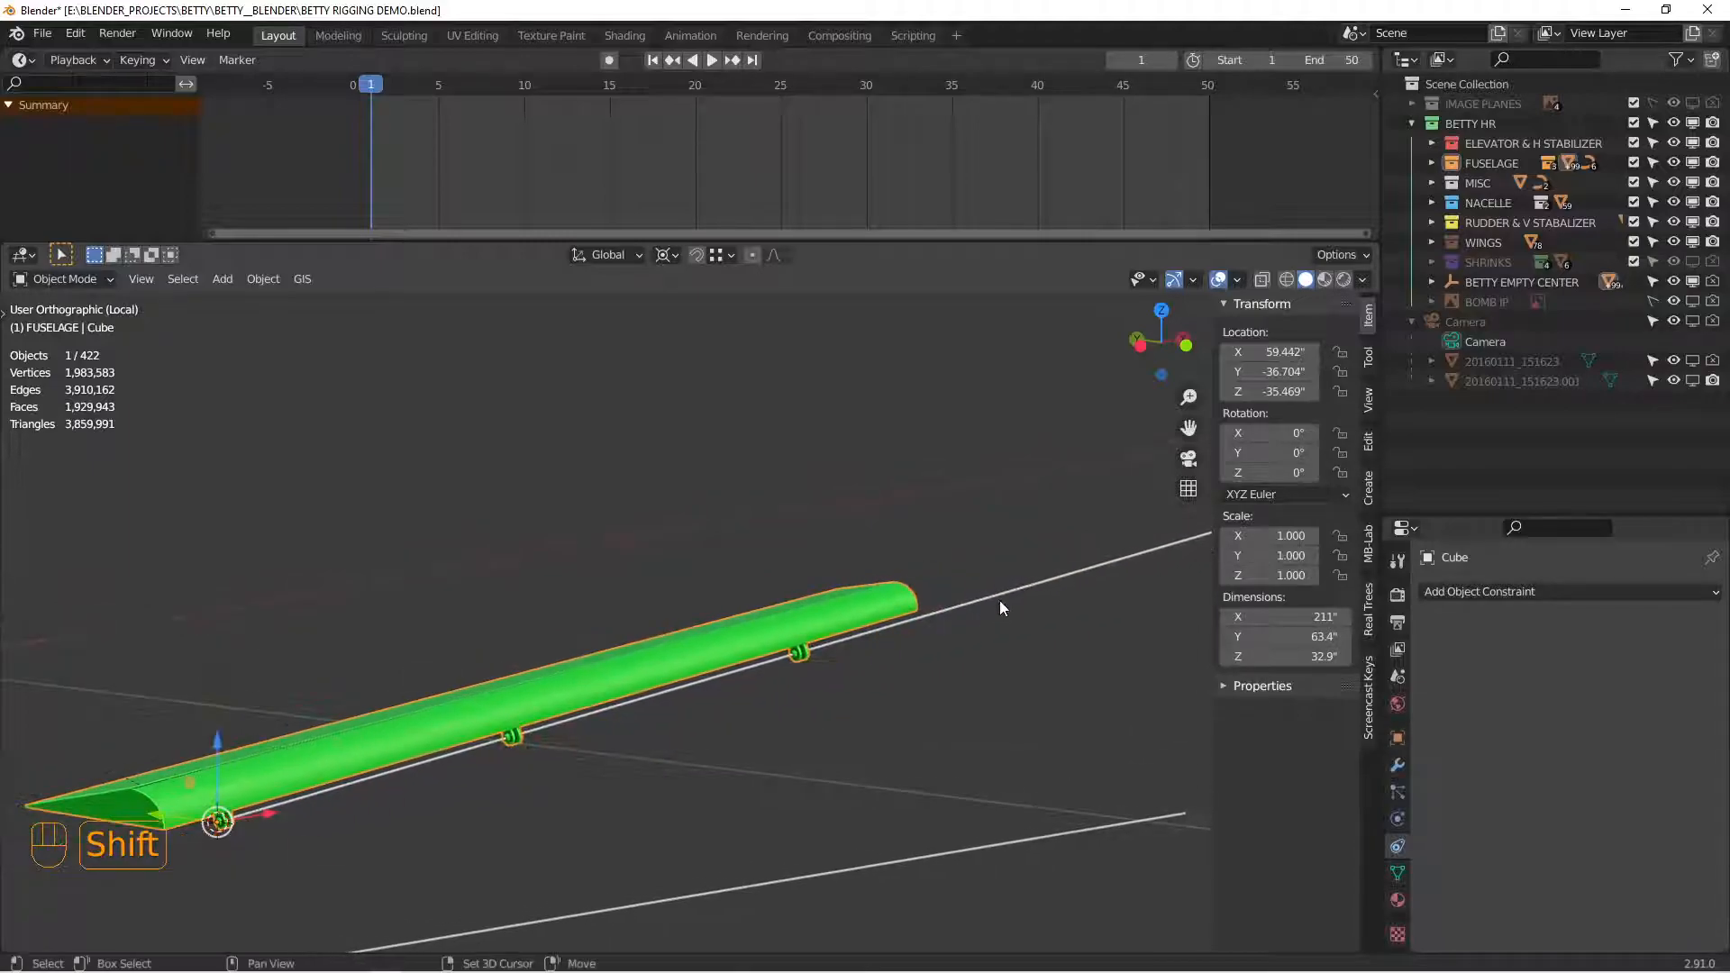
{"action": "left_click", "coordinate": [997, 597], "text": "shift"}
{"action": "middle_click_drag", "start_coordinate": [997, 597], "coordinate": [859, 671]}
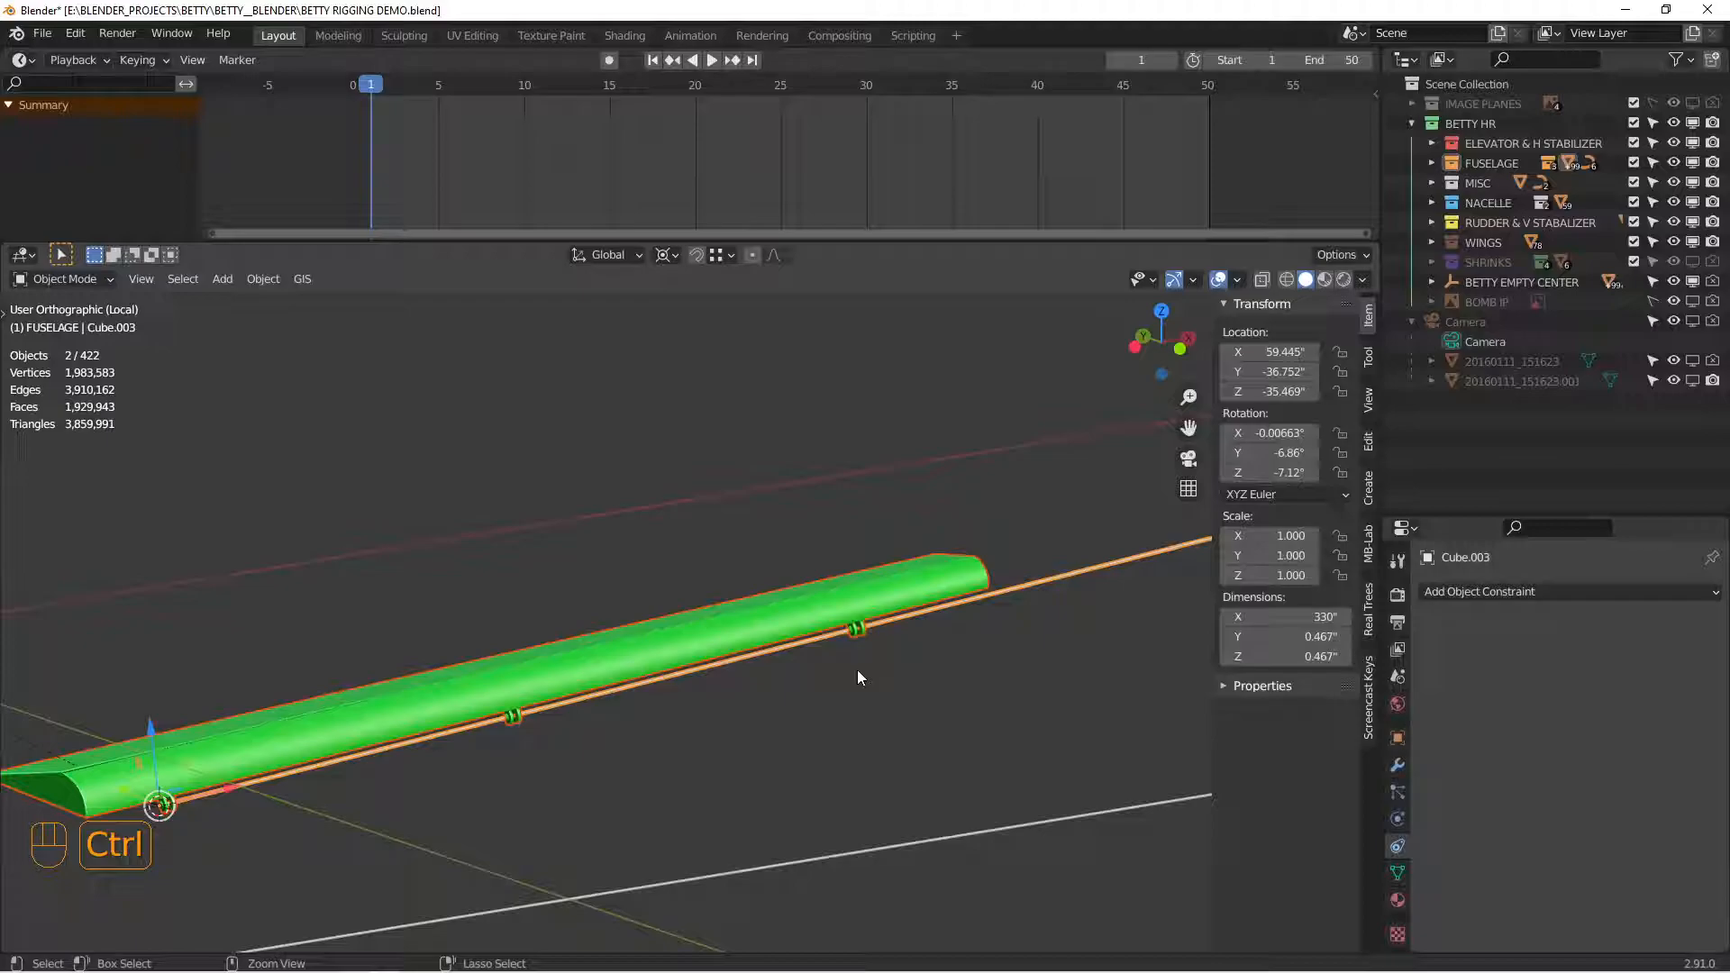
{"action": "key", "text": "ctrl+j"}
Step: Try rotating the joined flap about its local X axis to test the swing around its hinges
{"action": "middle_click_drag", "start_coordinate": [20, 805], "coordinate": [549, 638], "text": "shift"}
{"action": "middle_click_drag", "start_coordinate": [775, 619], "coordinate": [791, 604]}
{"action": "scroll", "coordinate": [791, 602], "scroll_direction": "up", "scroll_amount": 5}
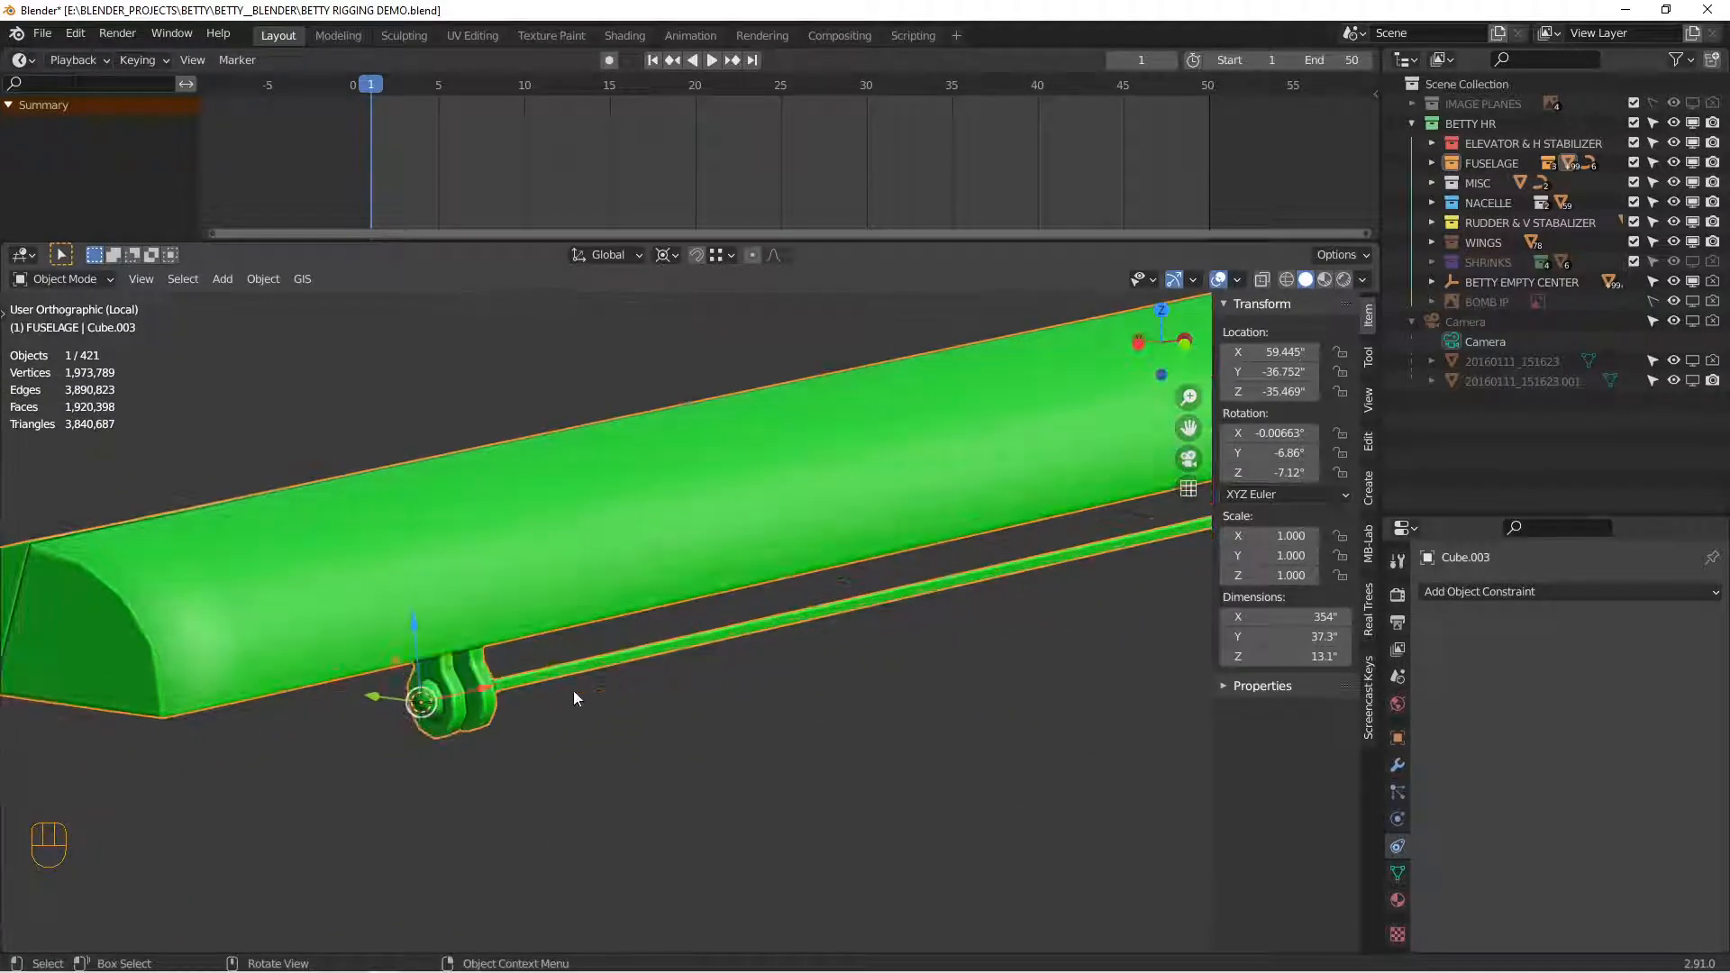
{"action": "middle_click_drag", "start_coordinate": [570, 673], "coordinate": [546, 673]}
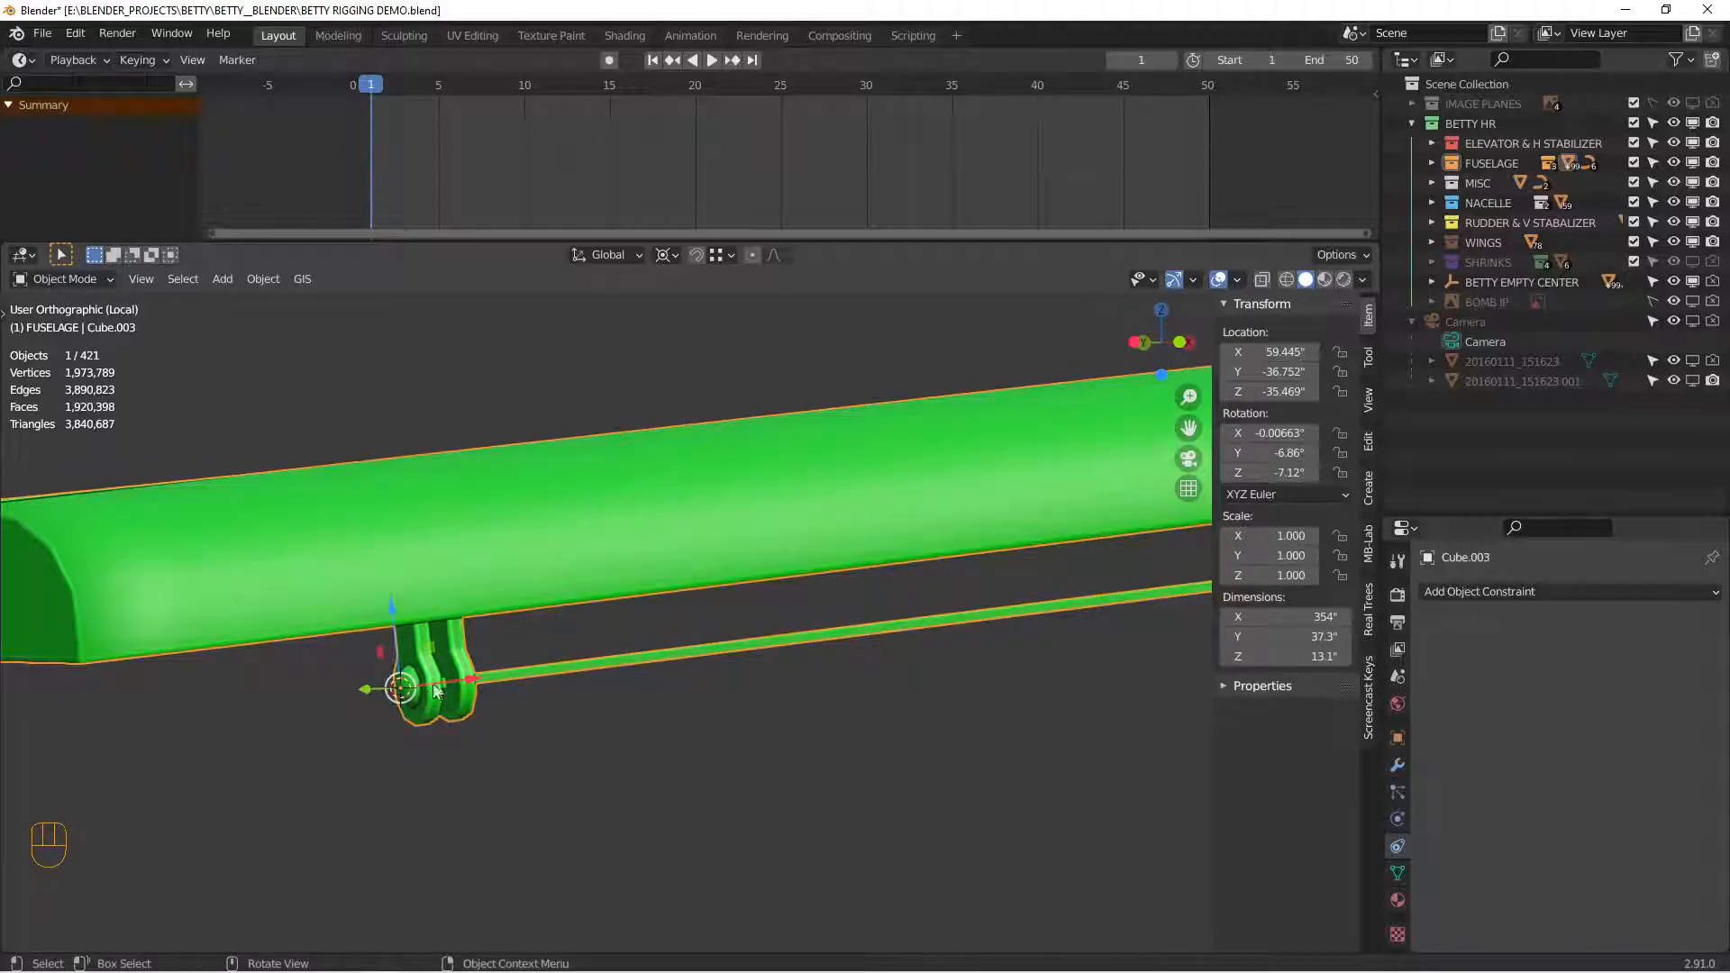
{"action": "middle_click_drag", "start_coordinate": [494, 680], "coordinate": [785, 696]}
{"action": "scroll", "coordinate": [541, 669], "scroll_direction": "down", "scroll_amount": 5}
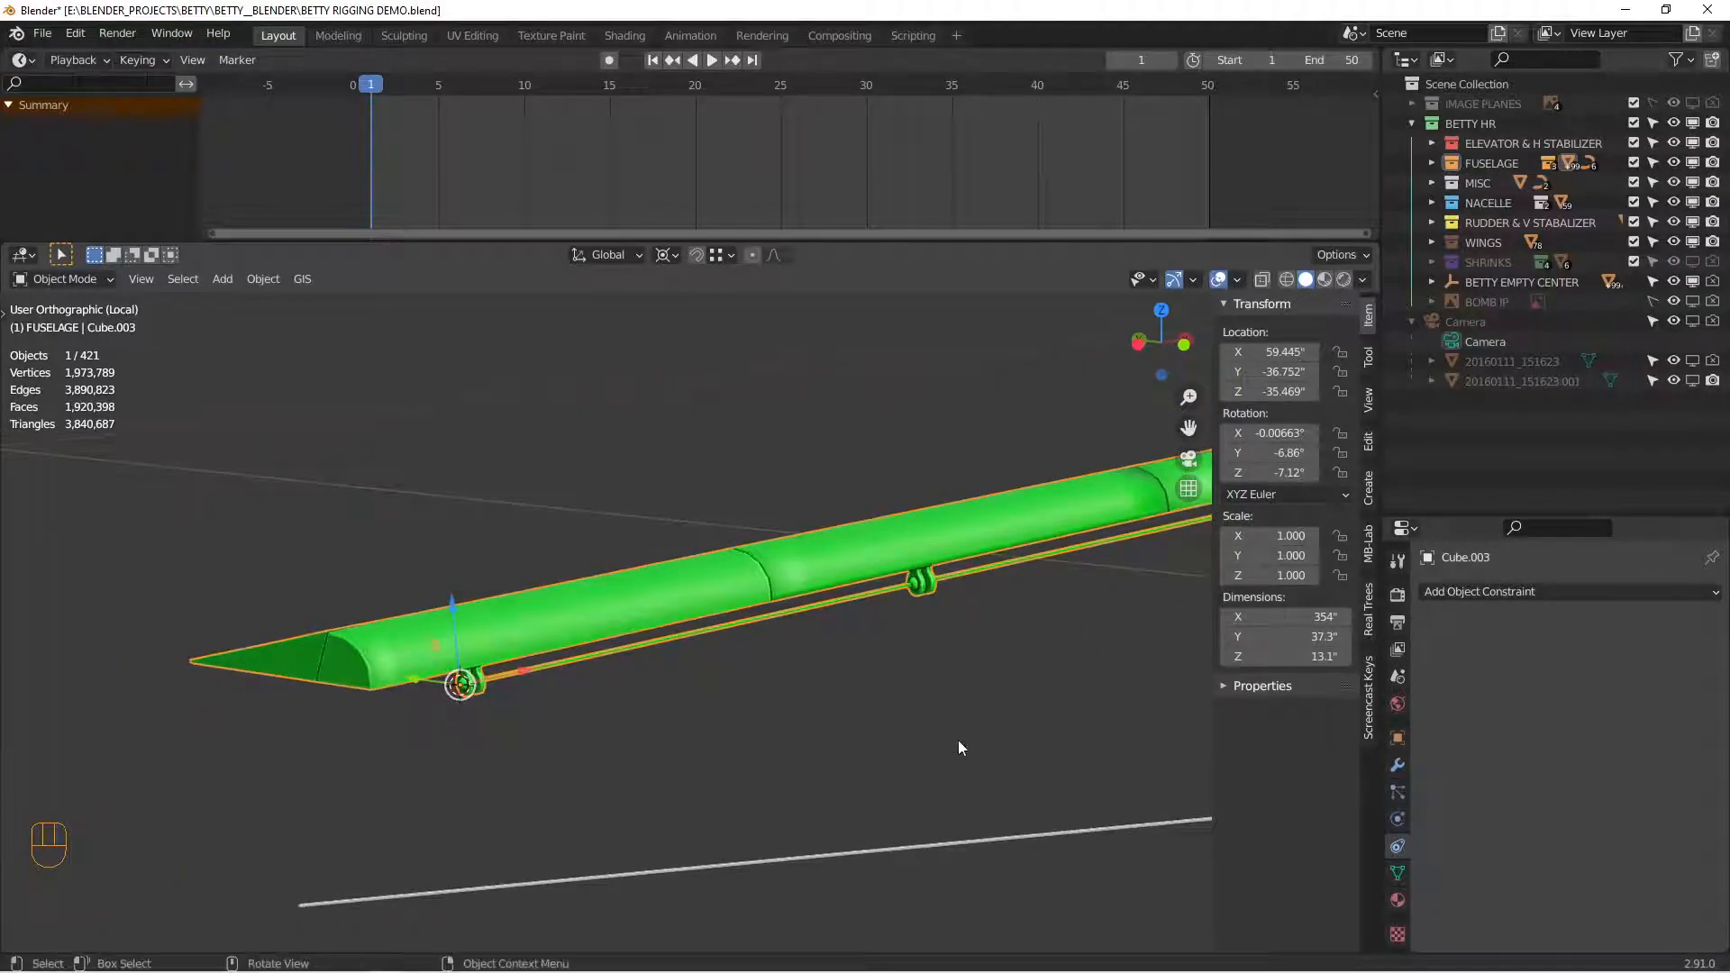
{"action": "key", "text": "r"}
{"action": "key", "text": "x"}
{"action": "key", "text": "x"}
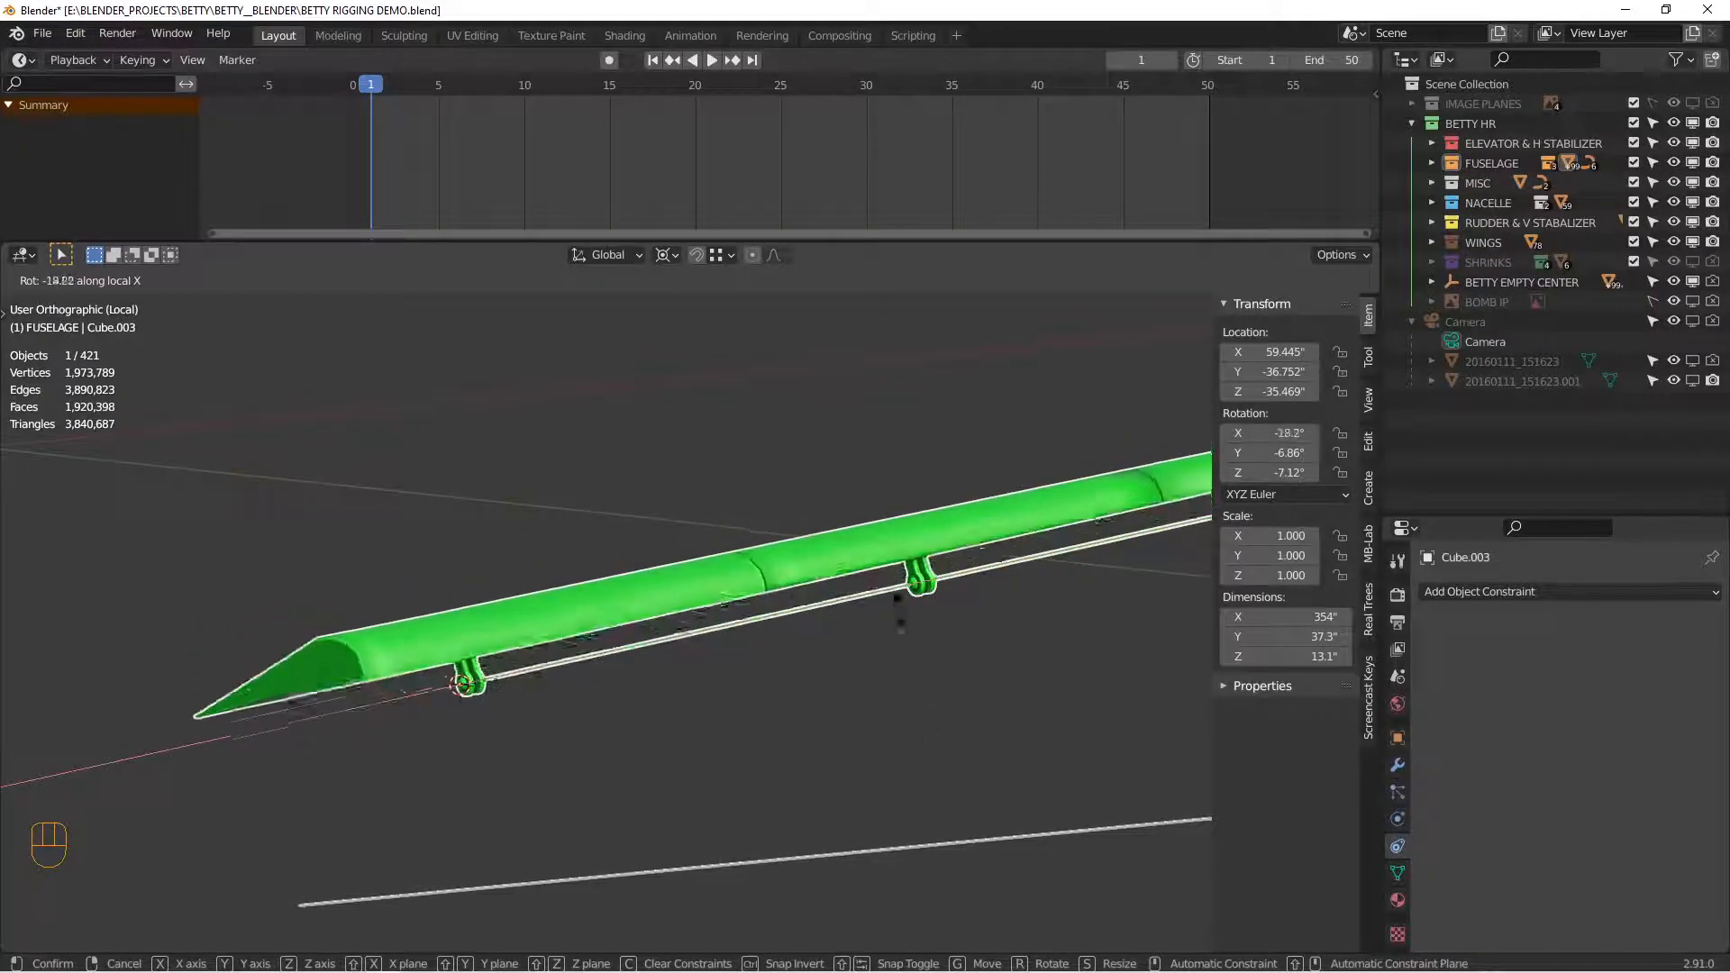
{"action": "left_click", "coordinate": [901, 621]}
Step: In Edit Mode, select only the linked rod geometry of the joined flap, delete it, and return to Object Mode
{"action": "middle_click_drag", "start_coordinate": [973, 623], "coordinate": [432, 669]}
{"action": "scroll", "coordinate": [806, 631], "scroll_direction": "down", "scroll_amount": 3}
{"action": "scroll", "coordinate": [810, 699], "scroll_direction": "up", "scroll_amount": 1}
{"action": "middle_click_drag", "start_coordinate": [919, 707], "coordinate": [672, 699], "text": "shift"}
{"action": "key", "text": "Tab"}
{"action": "key", "text": "alt+a"}
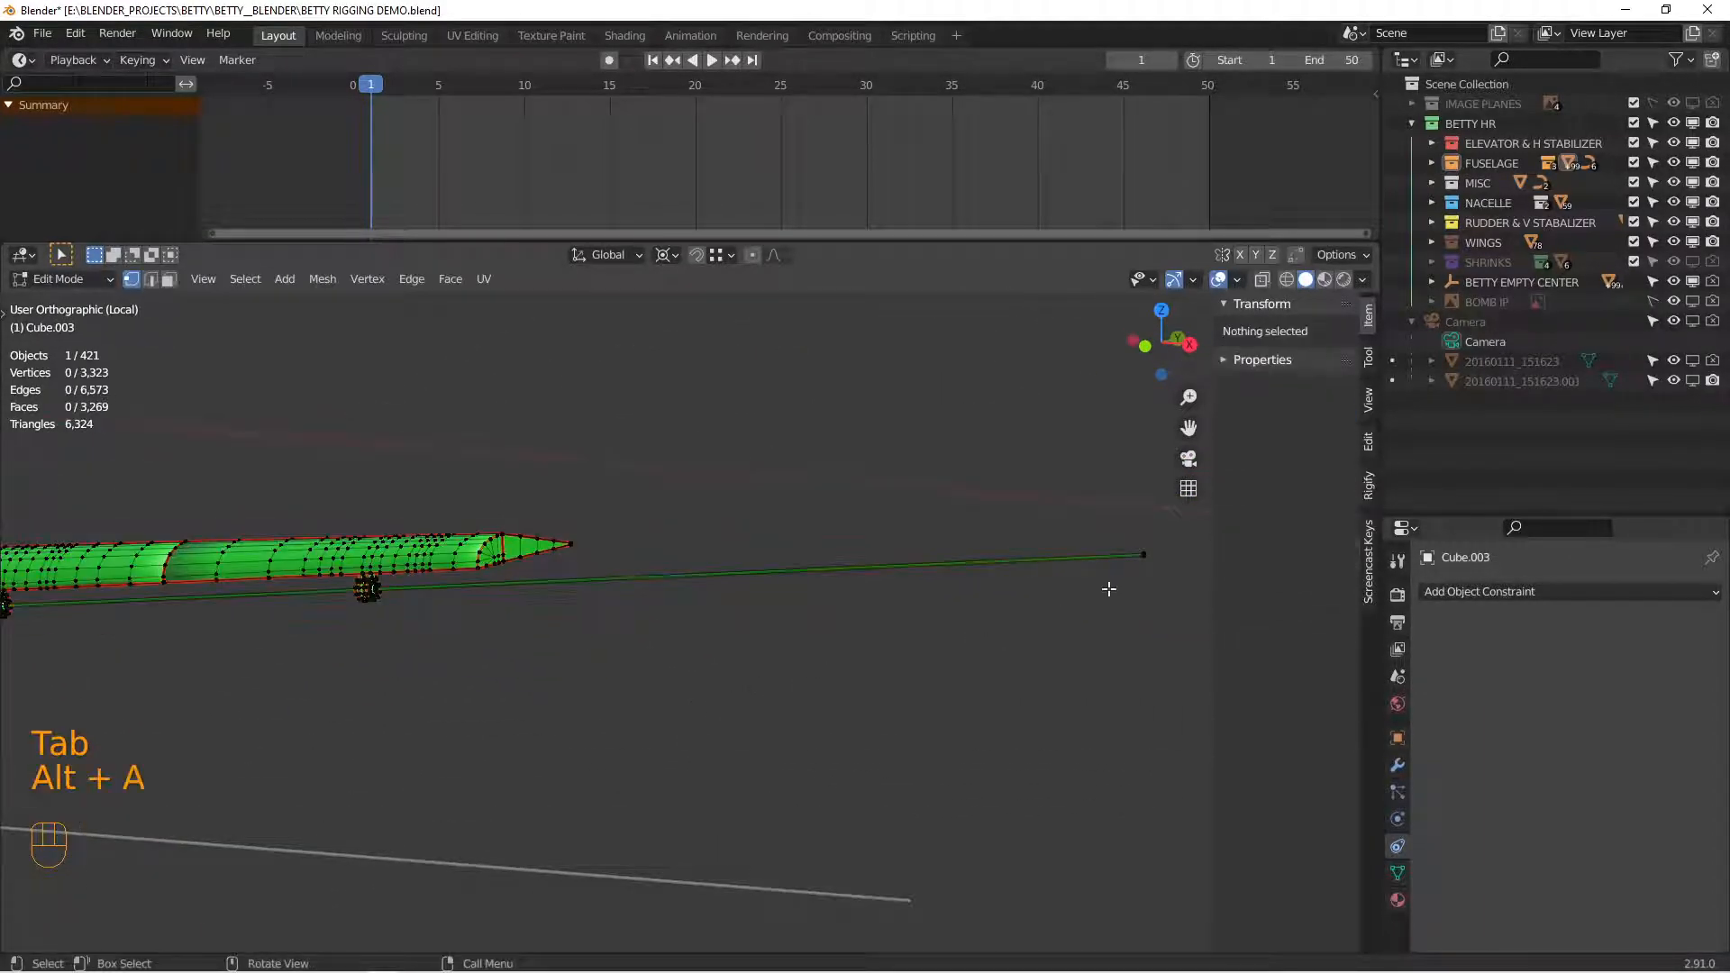
{"action": "left_click", "coordinate": [1143, 564]}
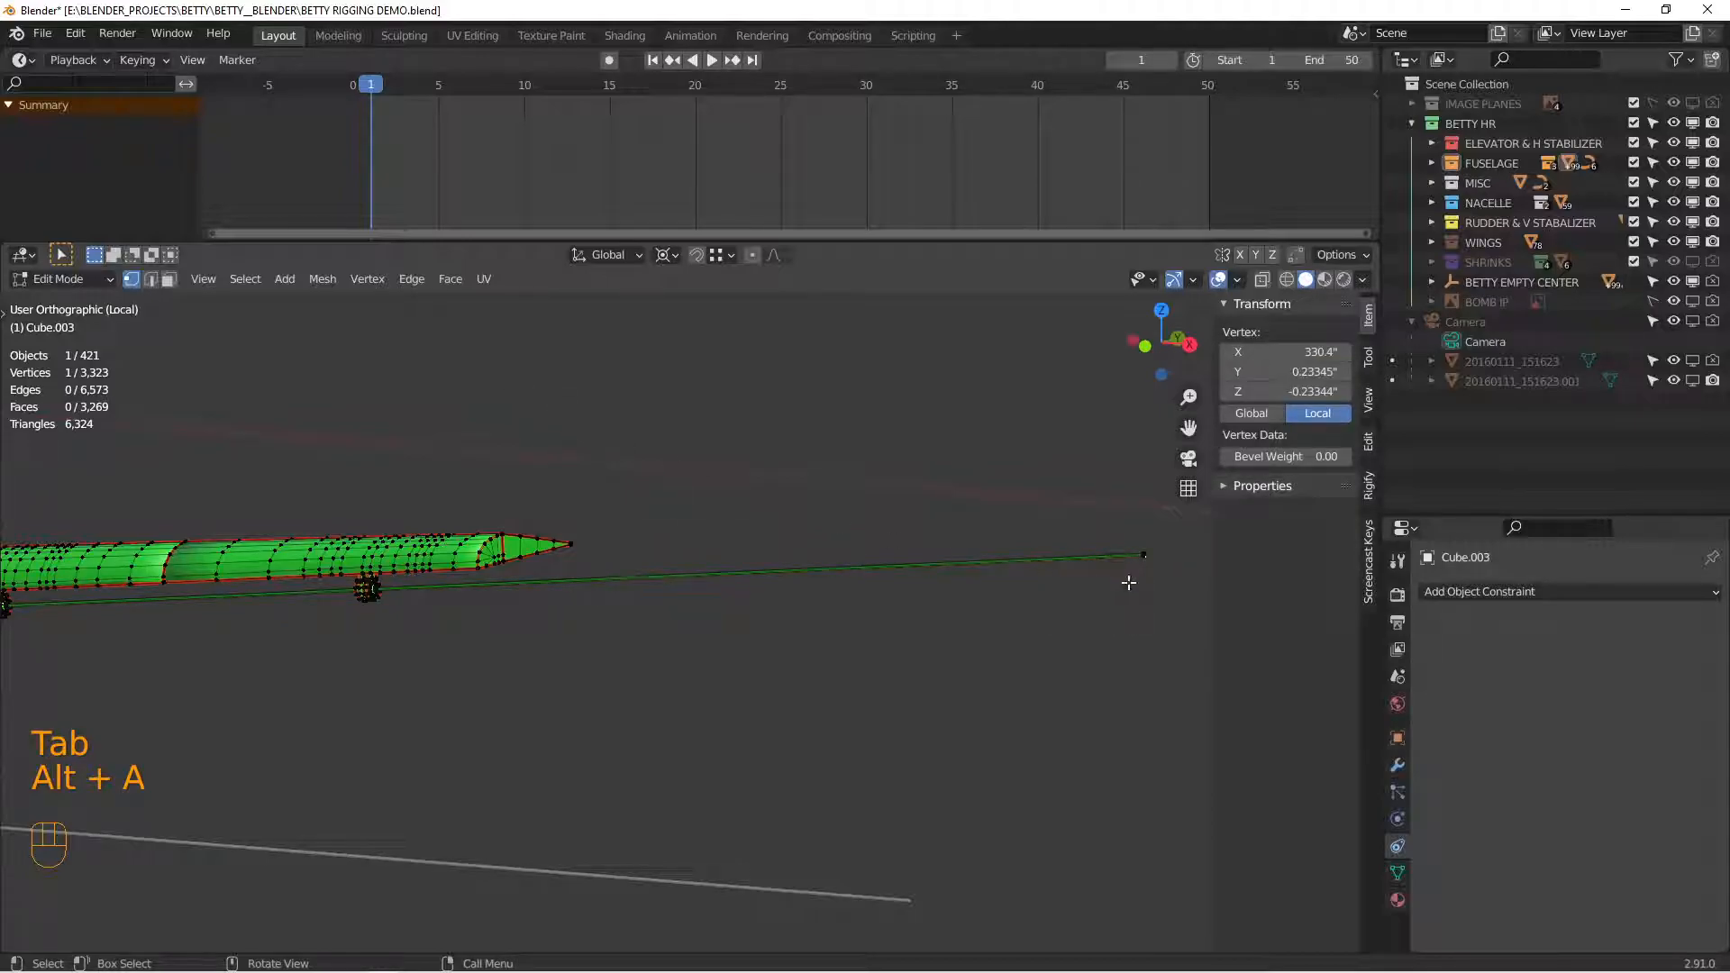
{"action": "key", "text": "l"}
{"action": "scroll", "coordinate": [946, 617], "scroll_direction": "down", "scroll_amount": 4}
{"action": "middle_click_drag", "start_coordinate": [539, 641], "coordinate": [745, 575], "text": "shift"}
{"action": "key", "text": "x"}
{"action": "left_click", "coordinate": [679, 641]}
{"action": "key", "text": "Tab"}
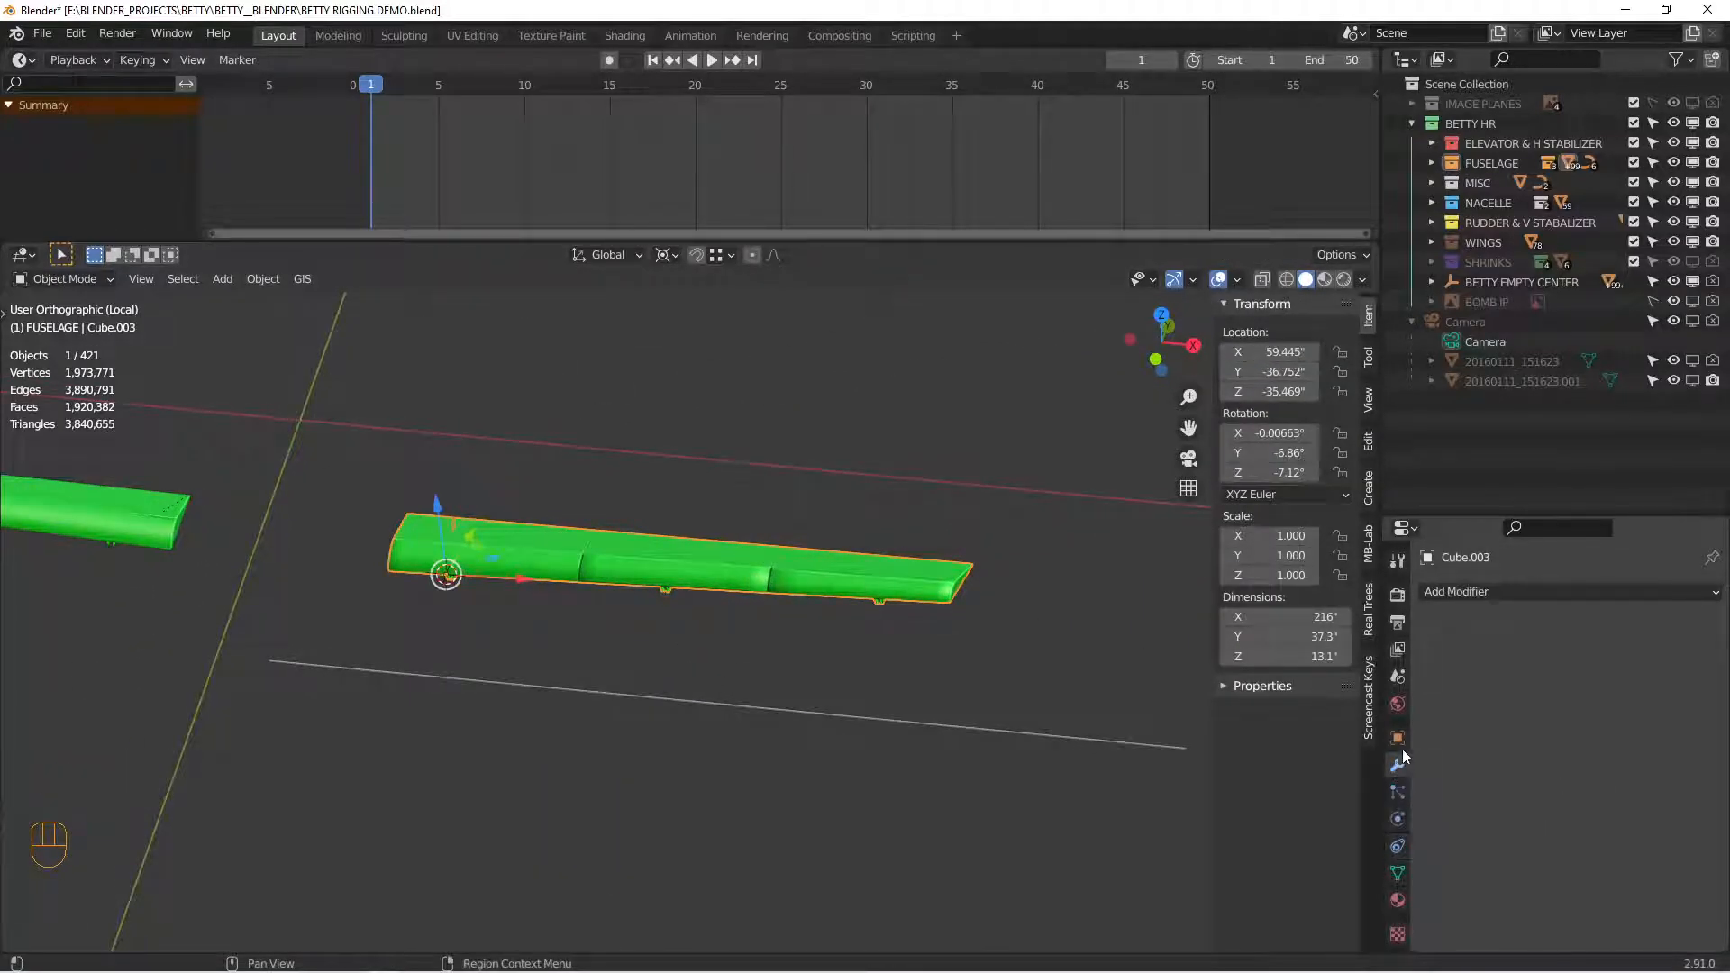
Step: Add a Subdivision Surface modifier to the flap and enable Auto Smooth at 30°
{"action": "left_click", "coordinate": [1477, 602]}
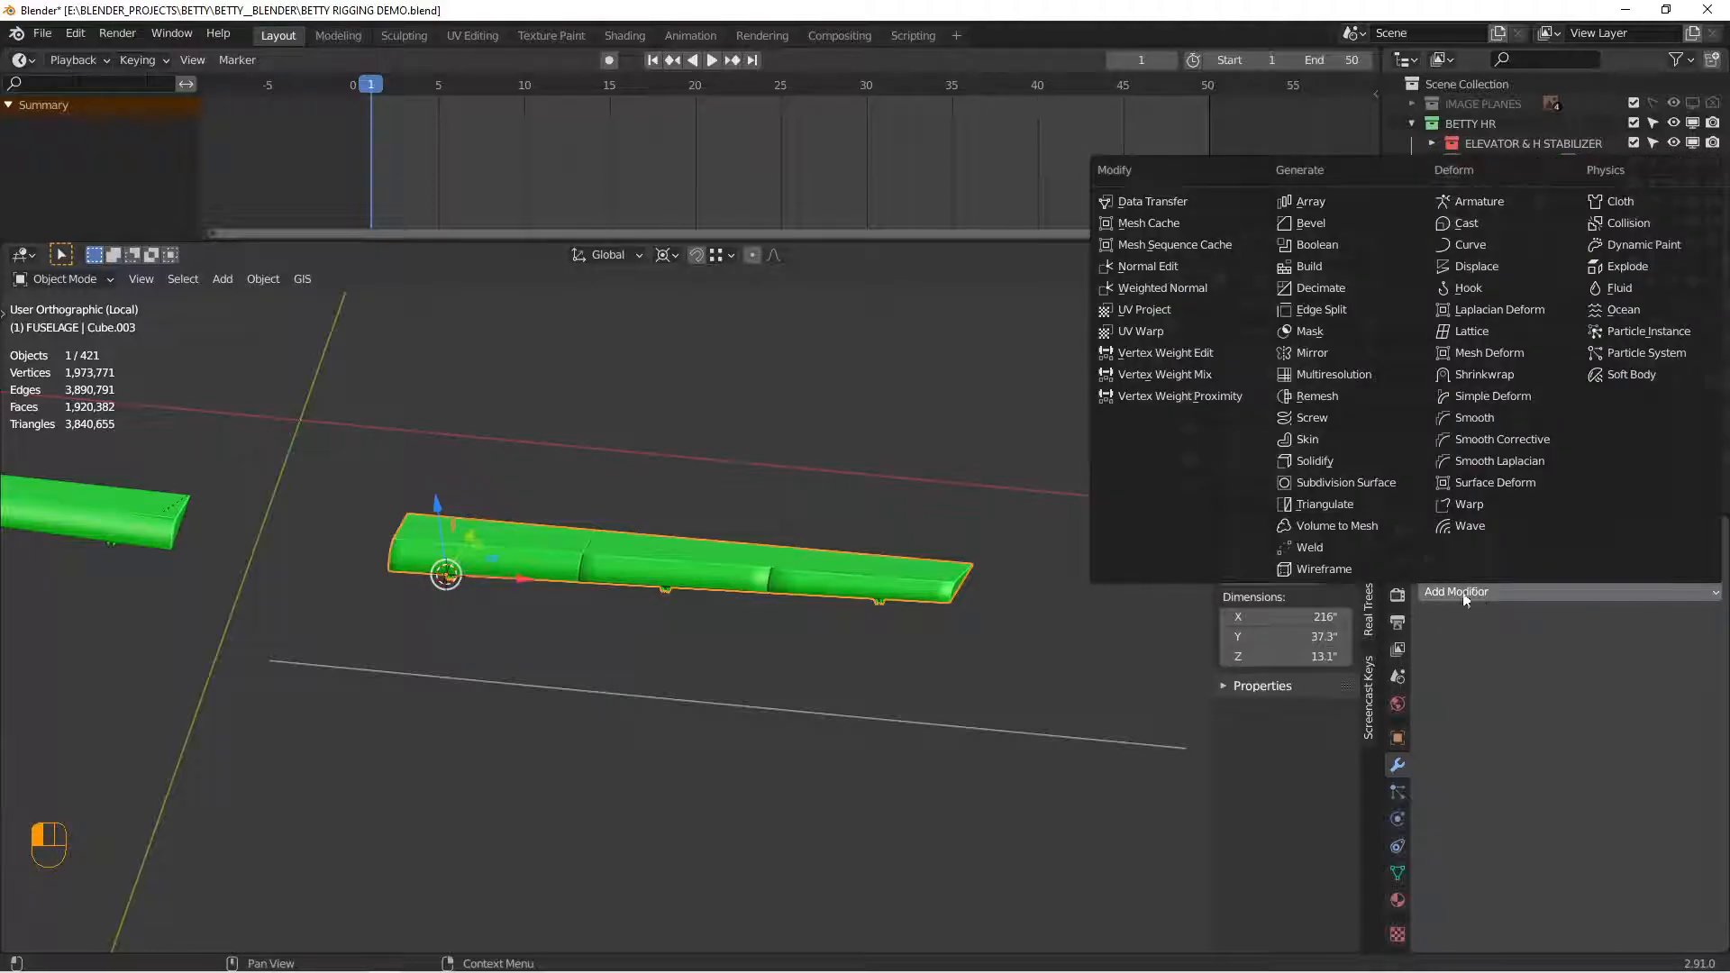
{"action": "left_click", "coordinate": [1347, 487]}
{"action": "left_click", "coordinate": [1396, 872]}
{"action": "left_click", "coordinate": [1538, 859]}
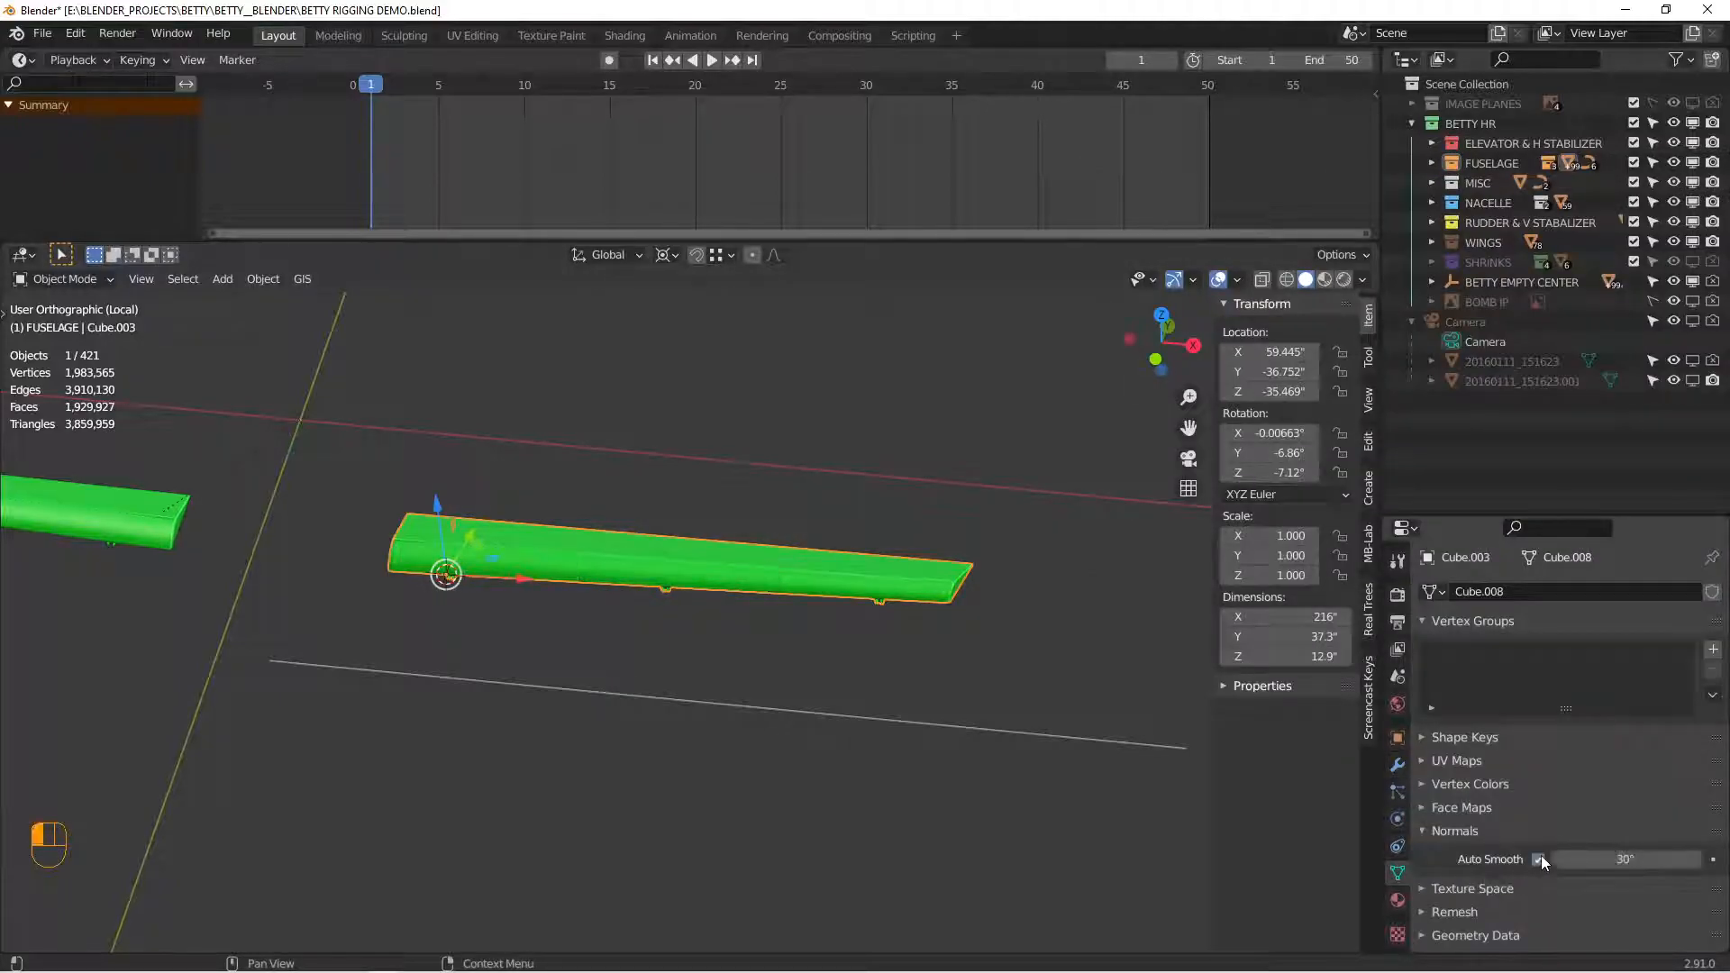
Step: Duplicate the spare rod and place the copy below the opposite flap, about -136.6" in X, 82.9" in Y and -34.9" in Z
{"action": "left_click_drag", "start_coordinate": [796, 669], "coordinate": [948, 673], "text": "alt"}
{"action": "left_click", "coordinate": [920, 692]}
{"action": "key", "text": "shift+d"}
{"action": "left_click", "coordinate": [503, 770]}
{"action": "left_click_drag", "start_coordinate": [502, 769], "coordinate": [788, 555], "text": "alt+shift"}
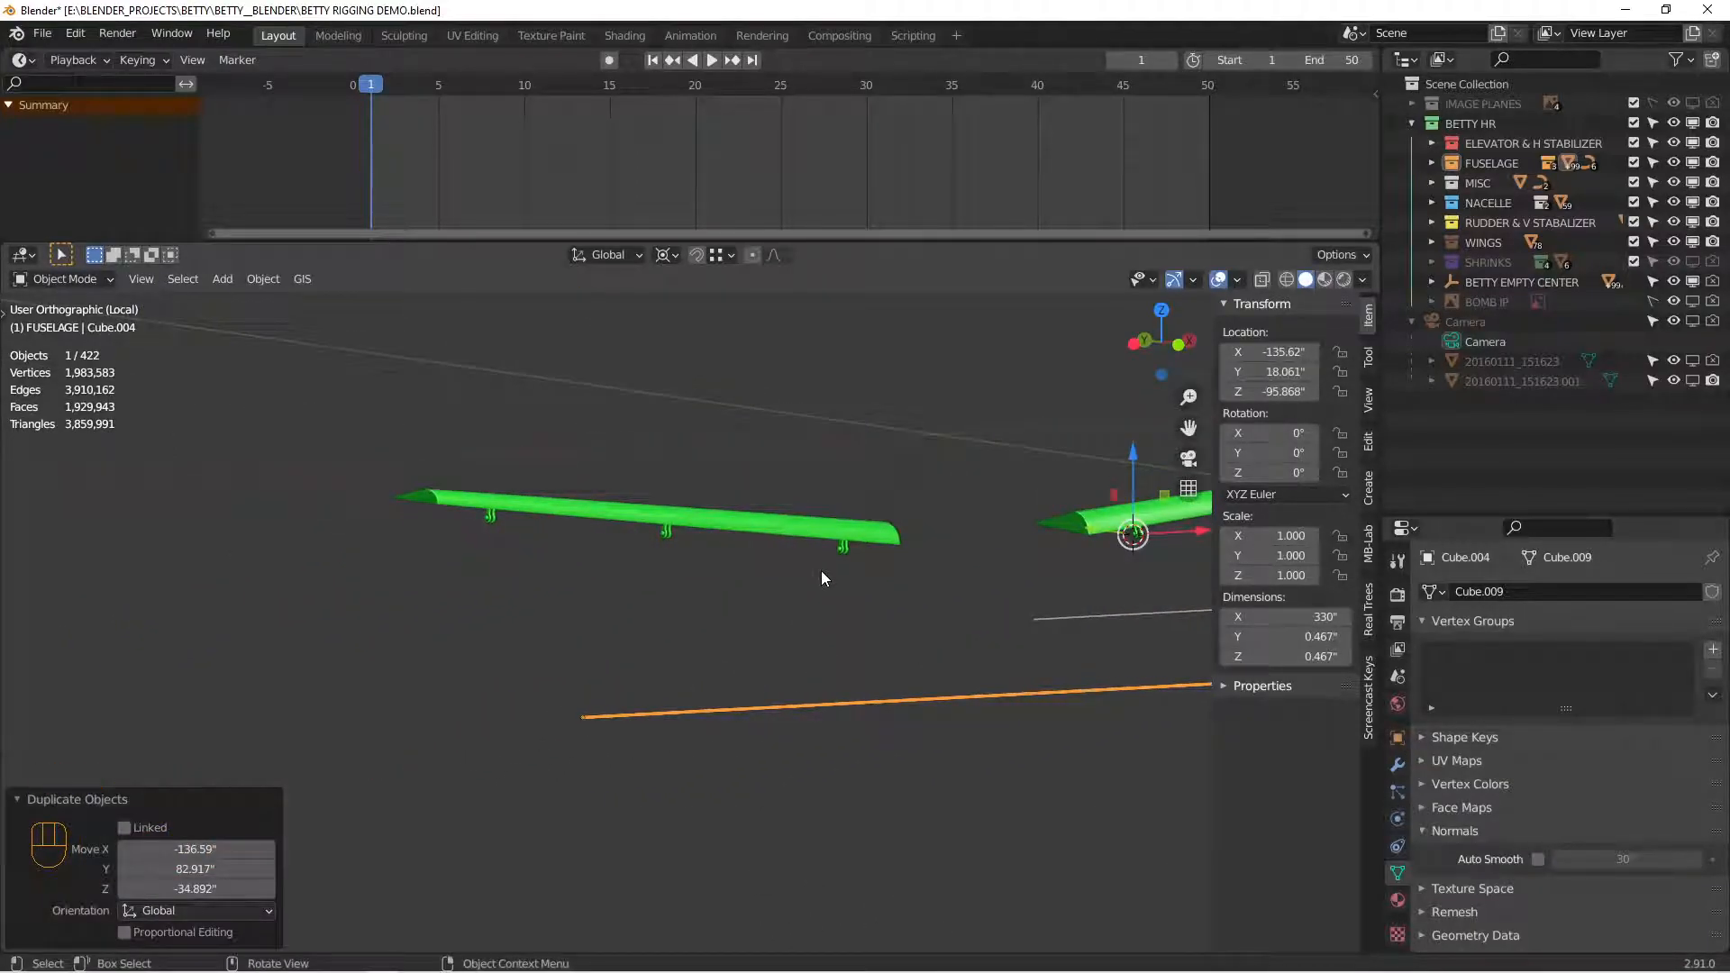
Step: In front wireframe view, select the copied rod's +X end vertices in Edit Mode and snap the 3D cursor to them
{"action": "key", "text": "KP_1"}
{"action": "left_click_drag", "start_coordinate": [822, 577], "coordinate": [705, 650], "text": "alt+shift"}
{"action": "scroll", "coordinate": [705, 649], "scroll_direction": "down", "scroll_amount": 2}
{"action": "key", "text": "Tab"}
{"action": "key", "text": "z"}
{"action": "left_click", "coordinate": [777, 632]}
{"action": "left_click_drag", "start_coordinate": [889, 619], "coordinate": [975, 717]}
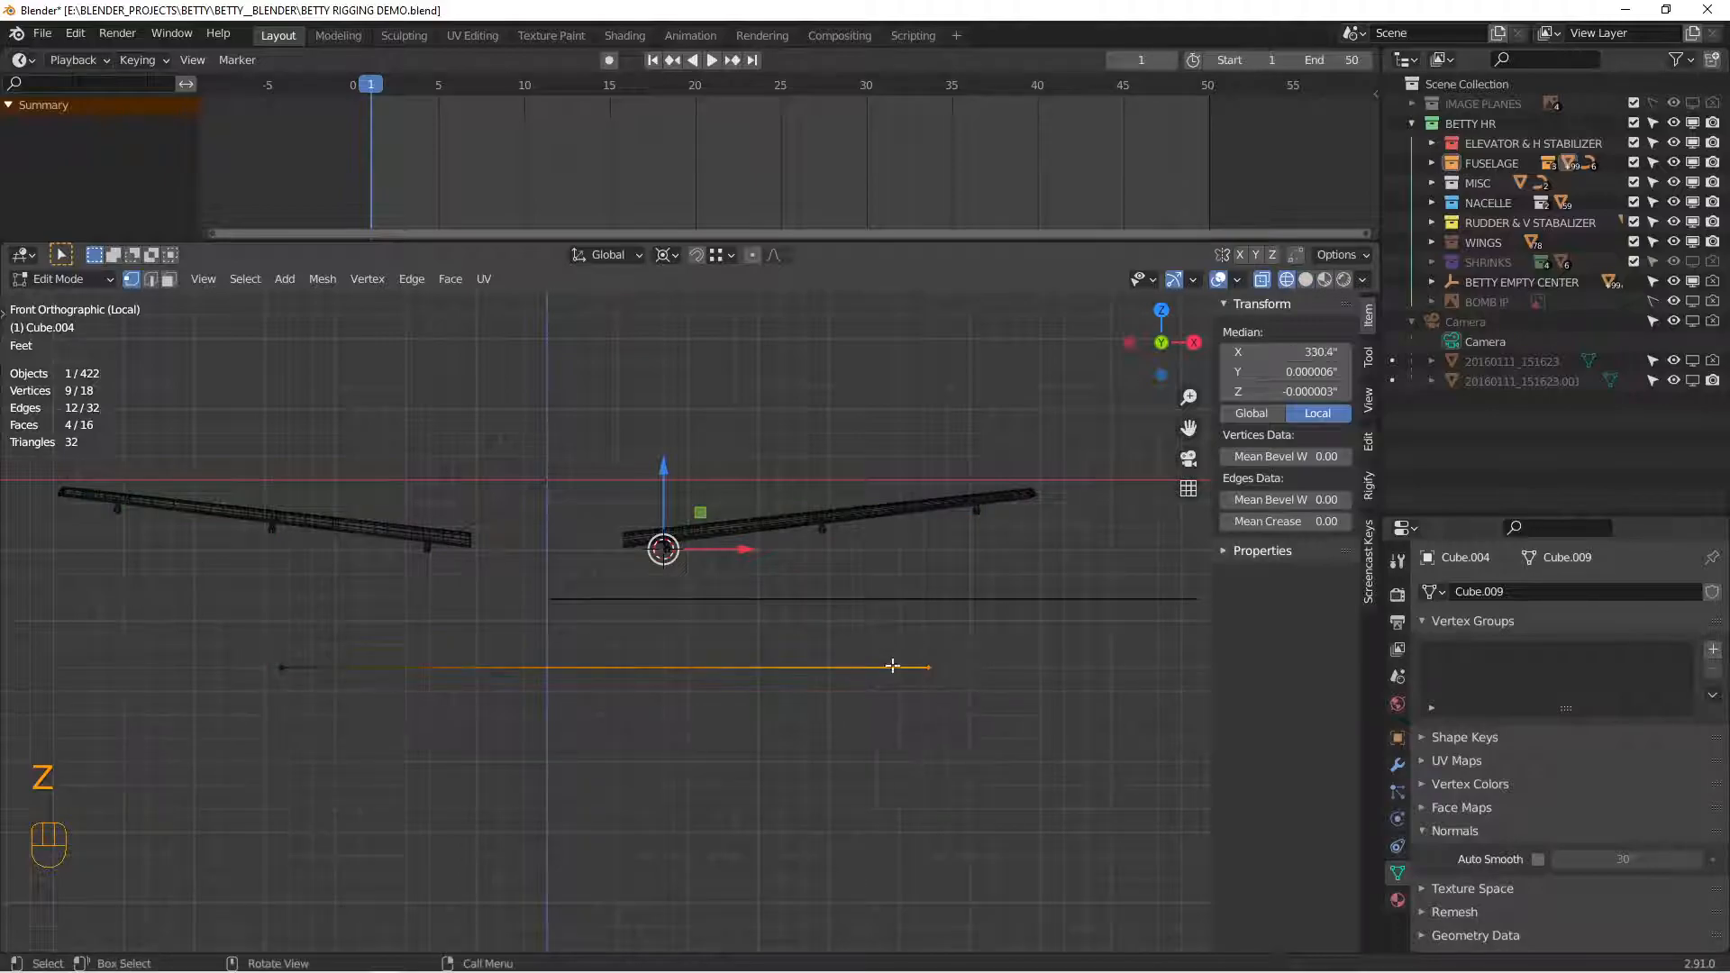
{"action": "scroll", "coordinate": [936, 694], "scroll_direction": "up", "scroll_amount": 3}
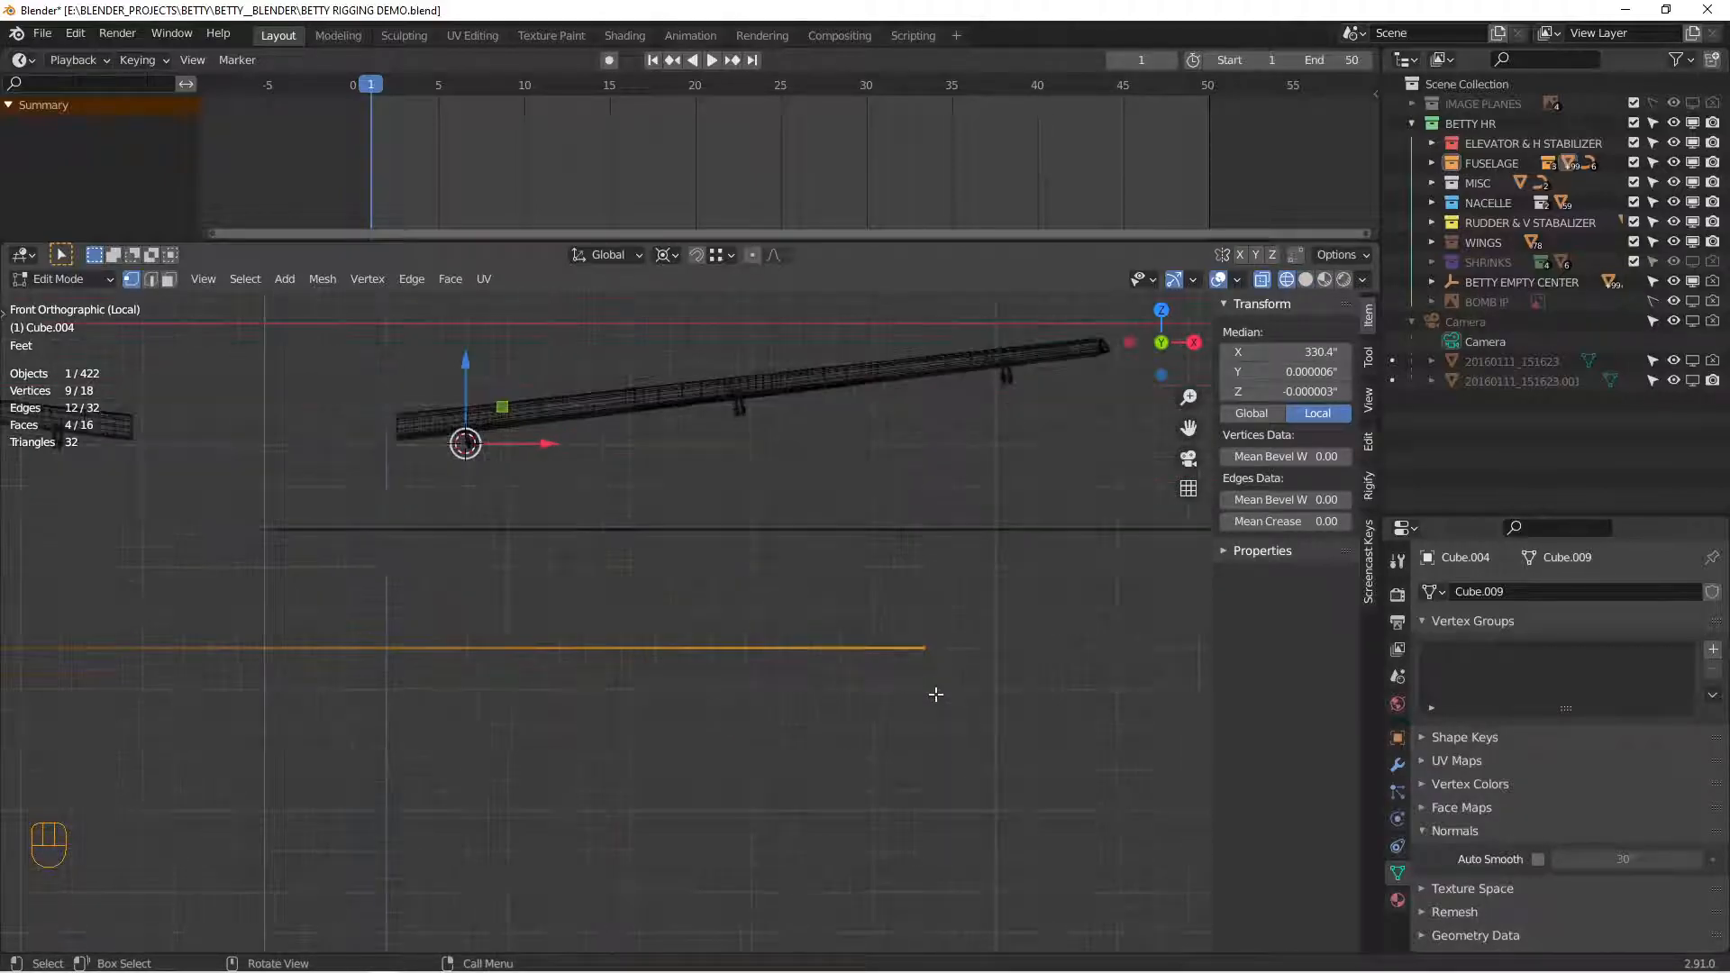
{"action": "key", "text": "shift+s"}
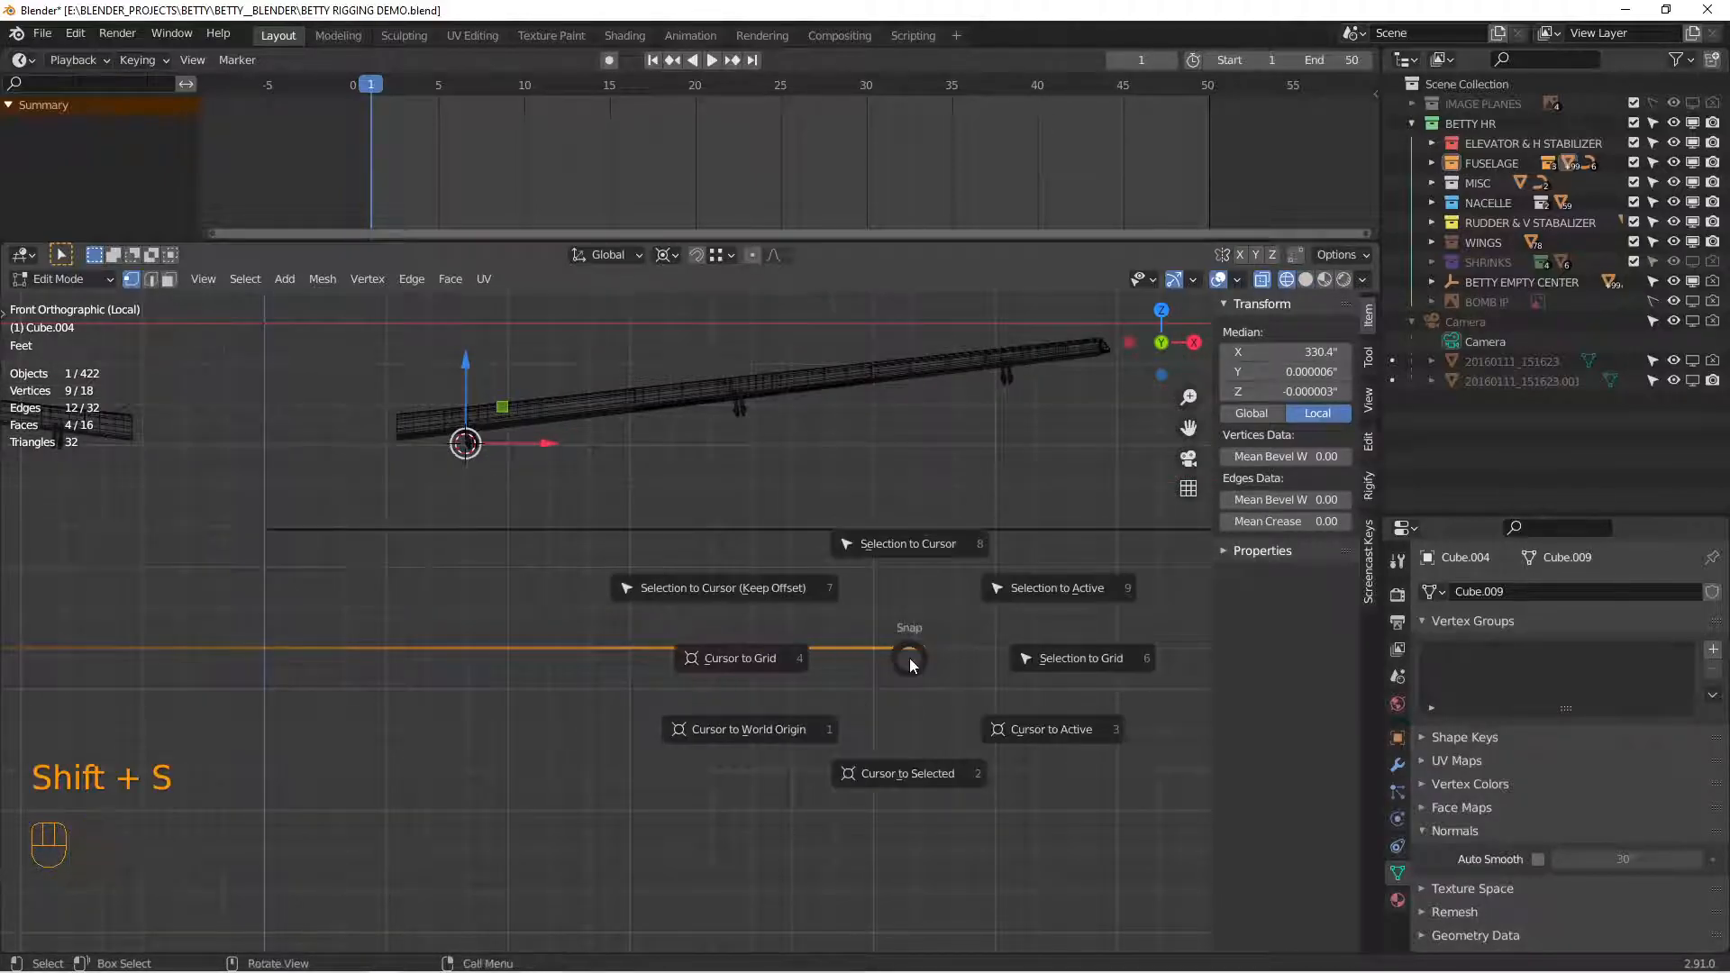
{"action": "left_click", "coordinate": [911, 776]}
Step: Return to Object Mode and set the copied rod's origin to the 3D cursor
{"action": "scroll", "coordinate": [935, 685], "scroll_direction": "up", "scroll_amount": 2}
{"action": "key", "text": "Tab"}
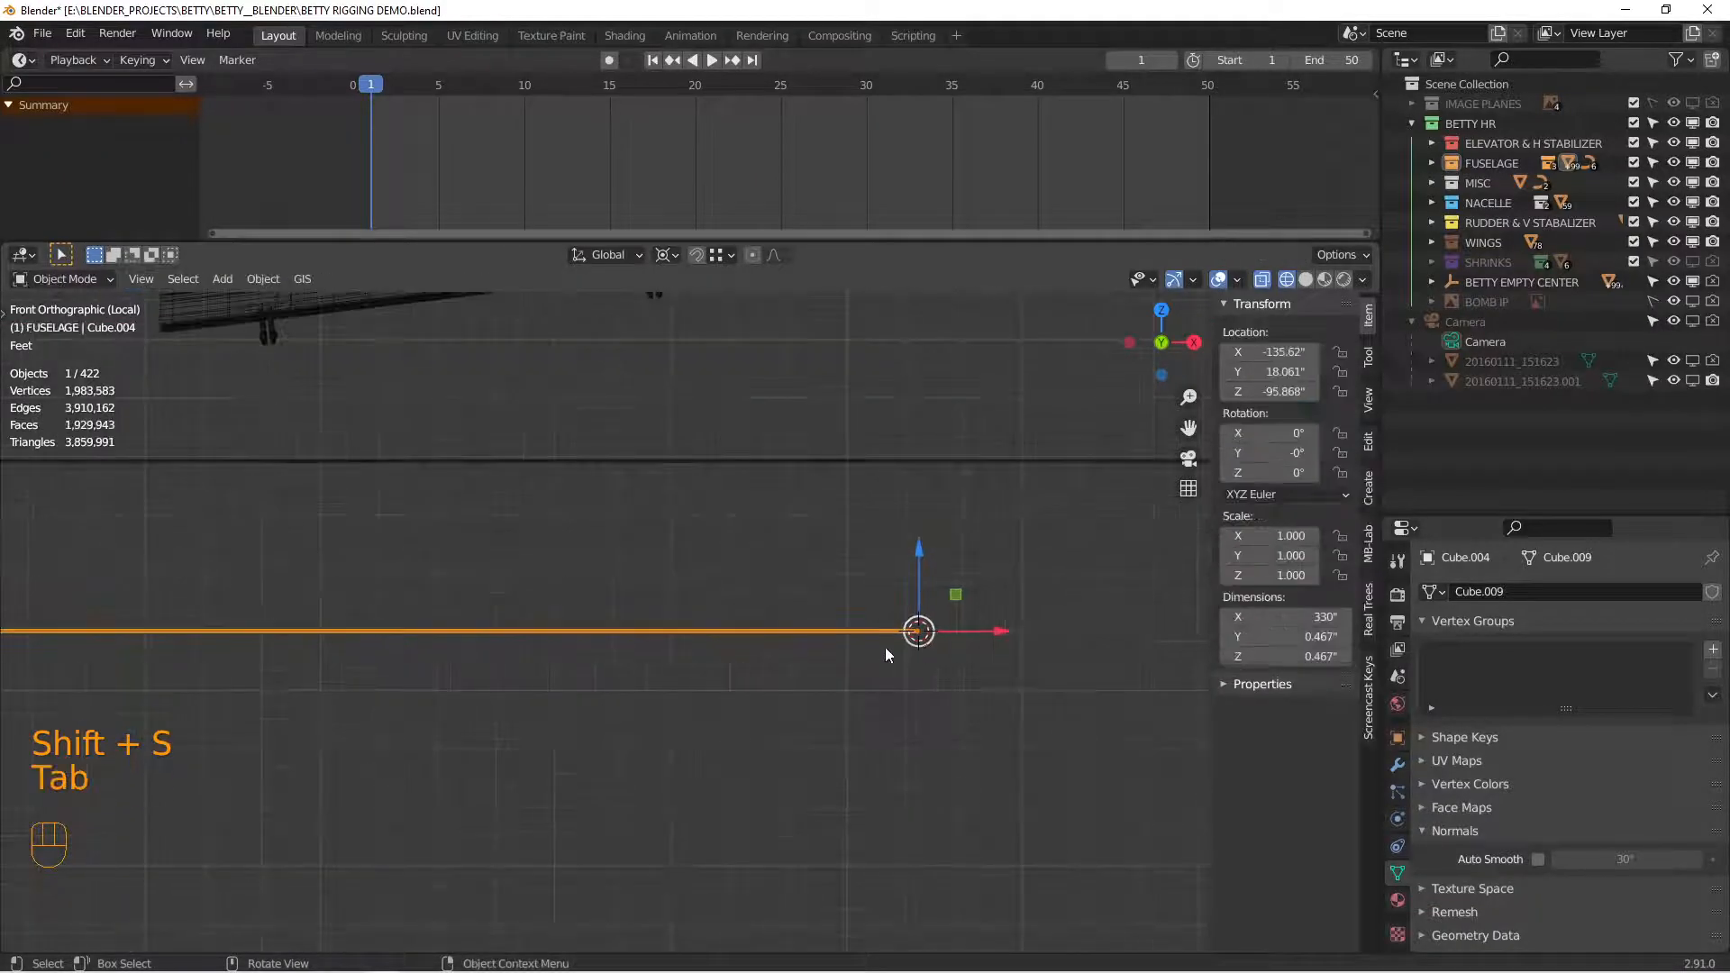
{"action": "right_click", "coordinate": [867, 632]}
{"action": "mouse_move", "coordinate": [867, 631]}
{"action": "left_click", "coordinate": [946, 670]}
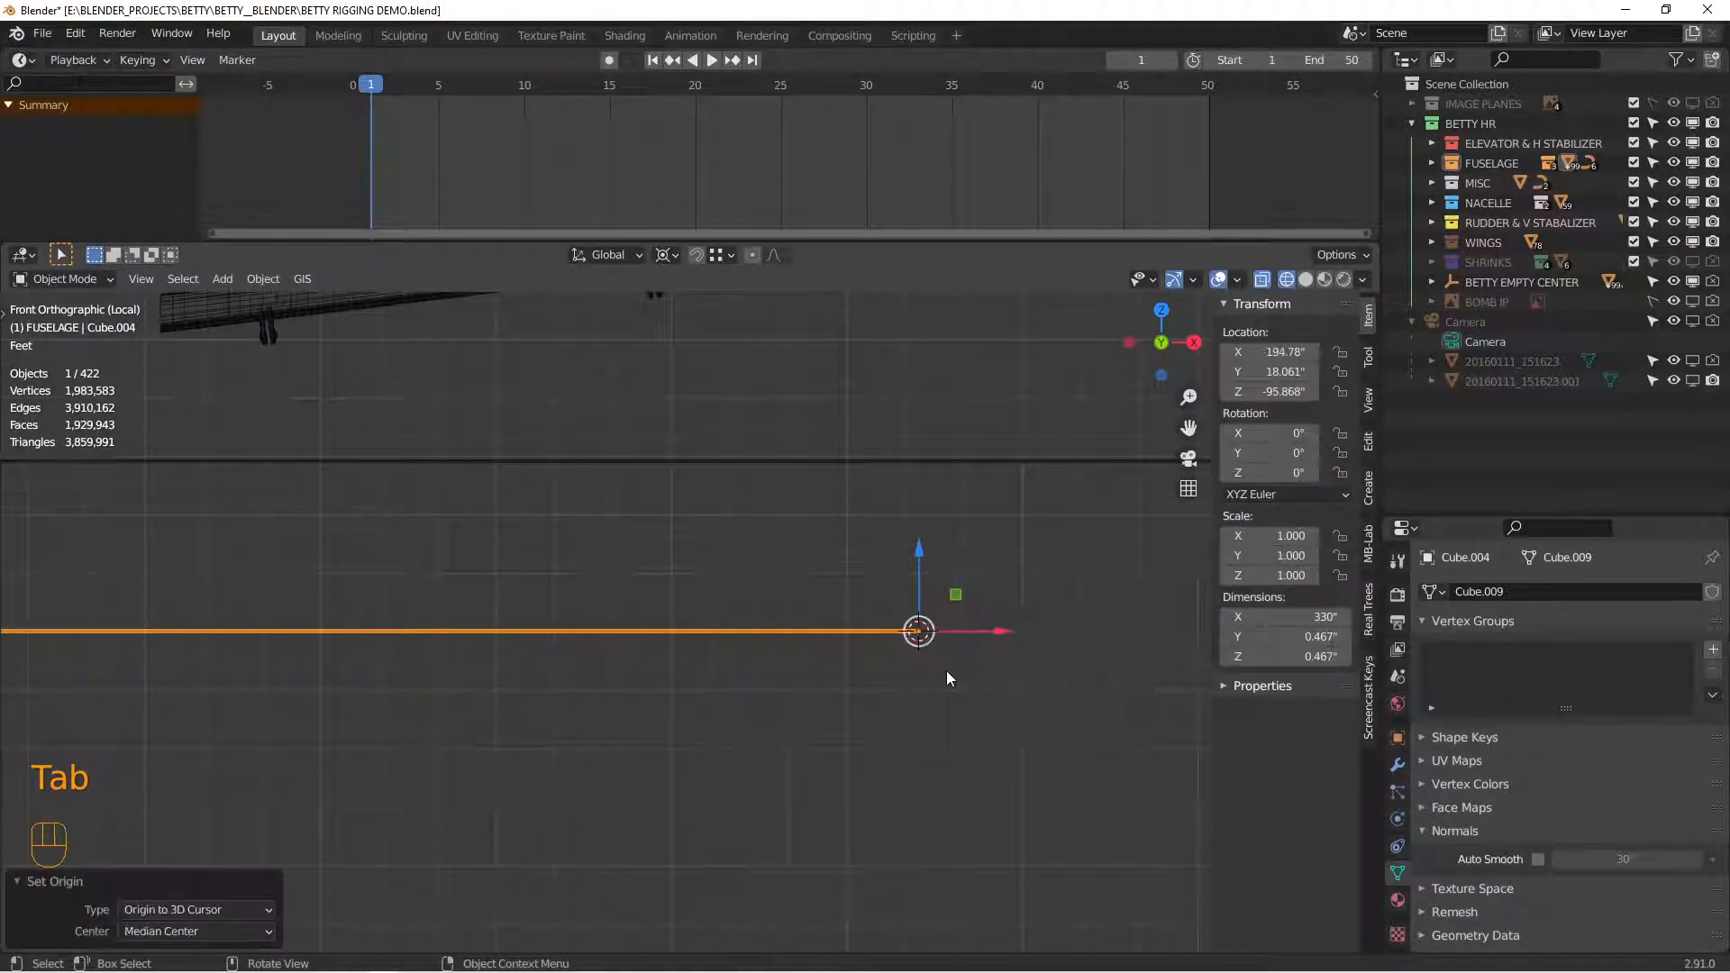
Step: Move the copied rod below the opposite flap, to about -47.6" in X and -48.9" in Z
{"action": "scroll", "coordinate": [910, 664], "scroll_direction": "down", "scroll_amount": 2}
{"action": "scroll", "coordinate": [912, 665], "scroll_direction": "down", "scroll_amount": 2}
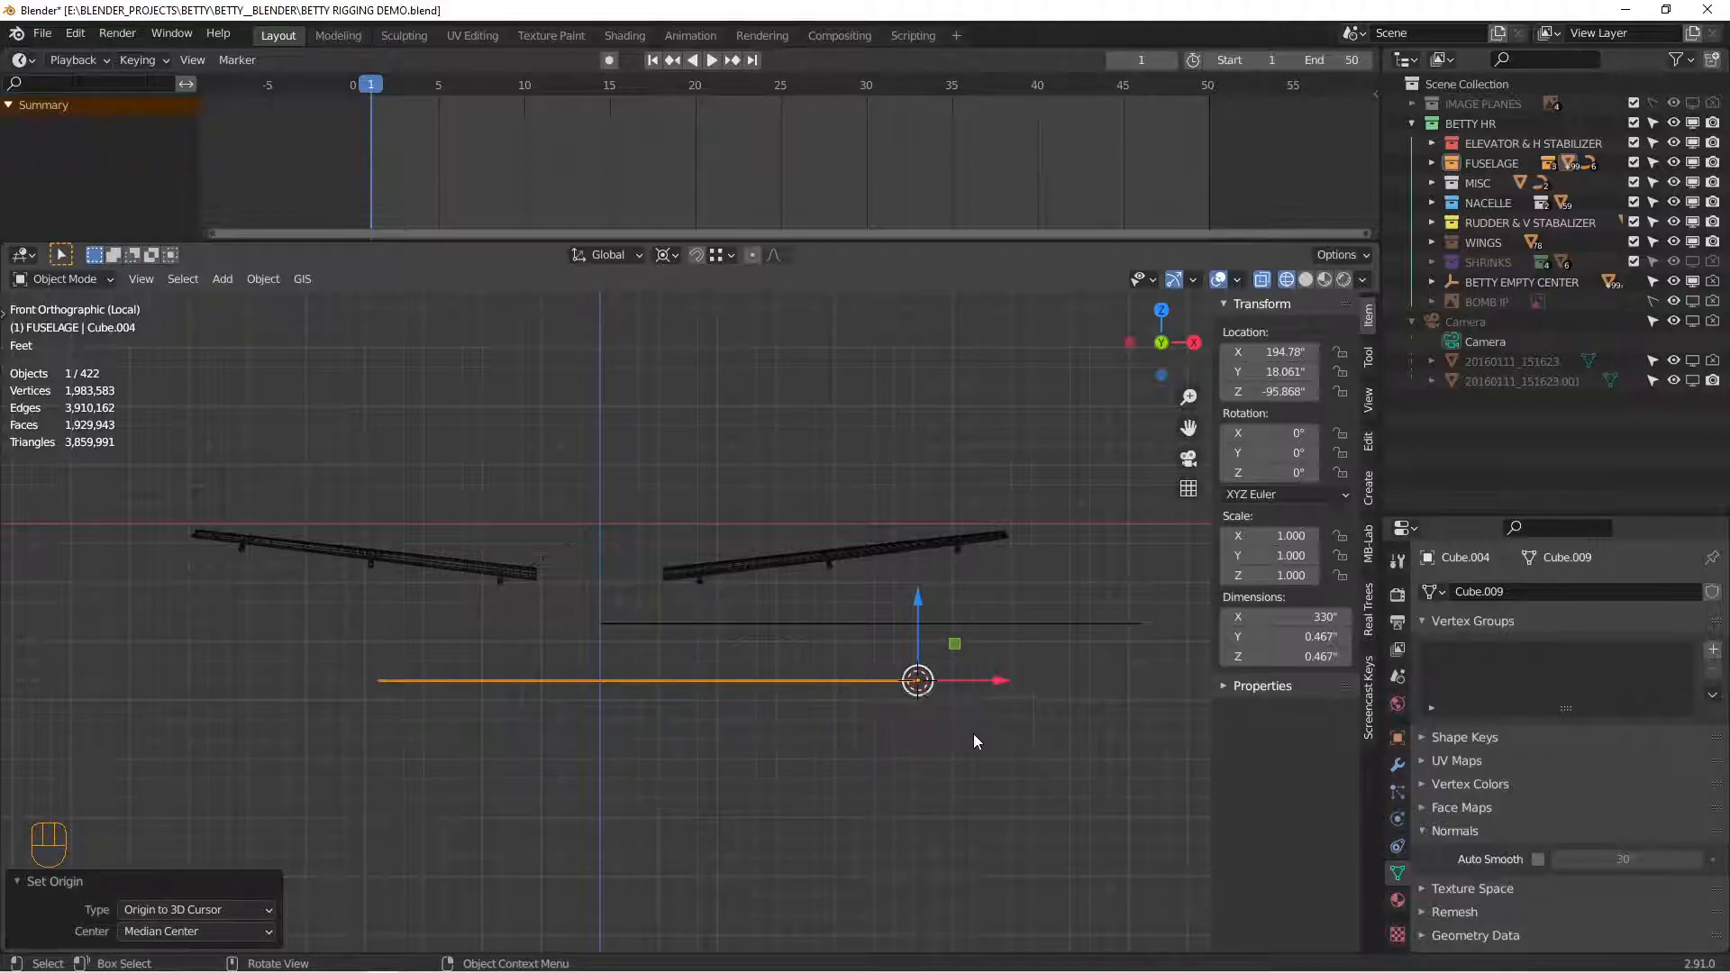
{"action": "key", "text": "g"}
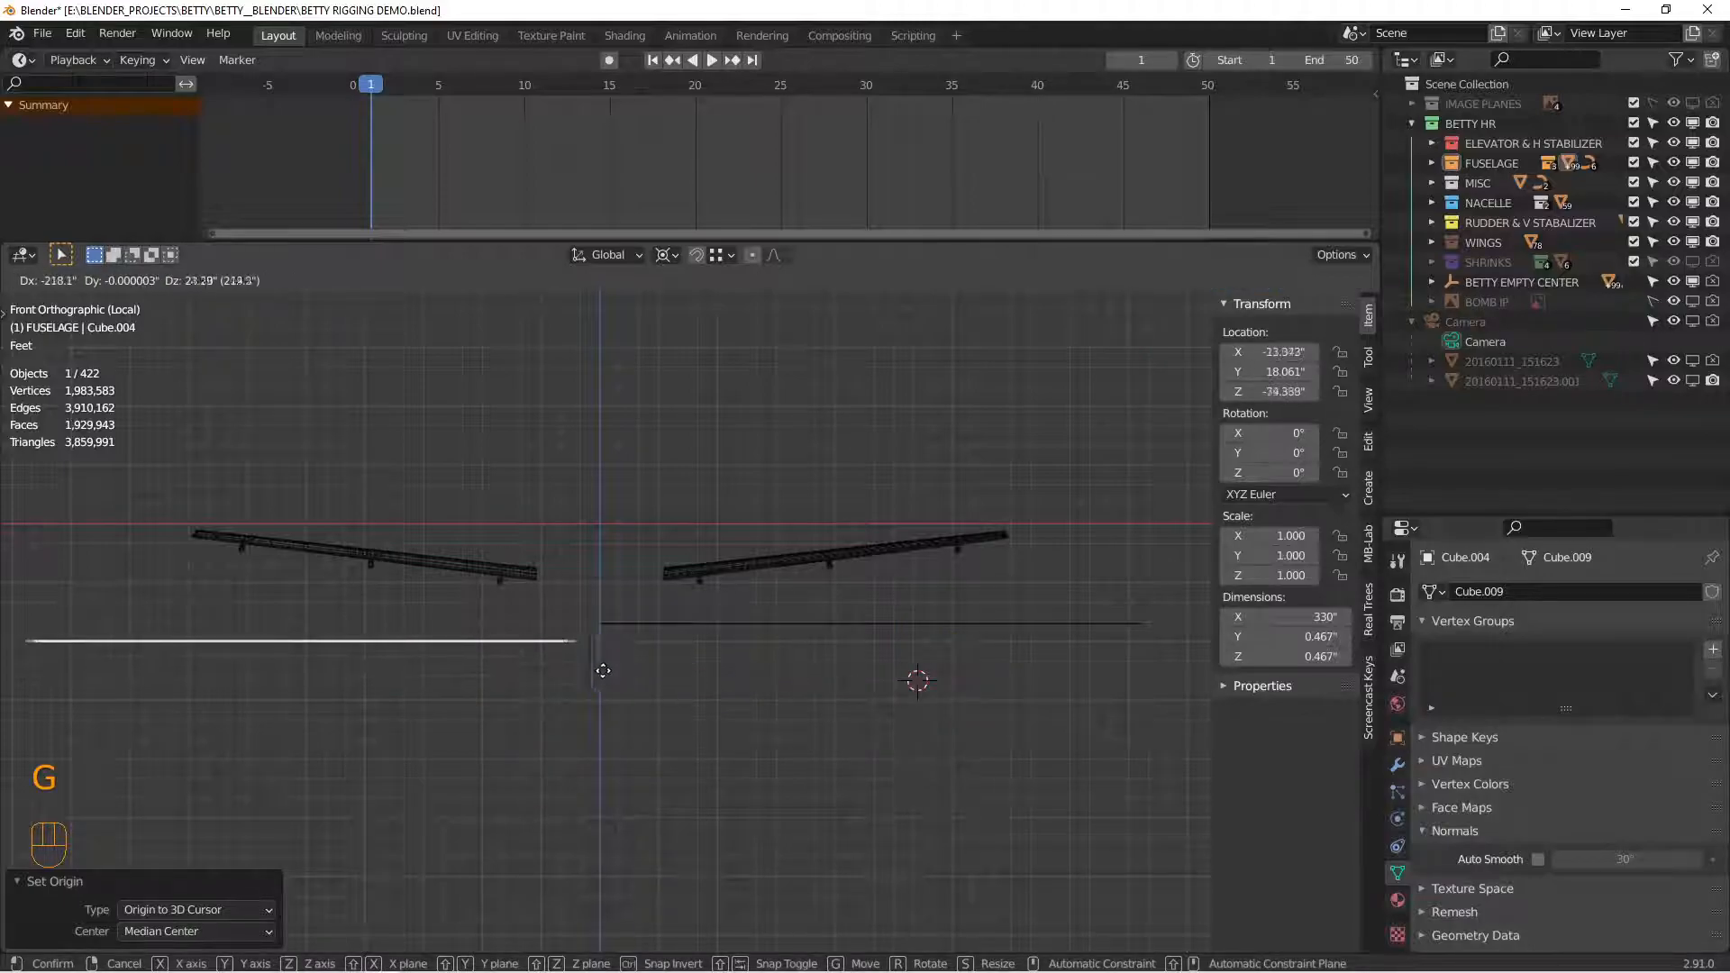
{"action": "left_click", "coordinate": [558, 636]}
{"action": "middle_click_drag", "start_coordinate": [559, 636], "coordinate": [806, 638], "text": "shift"}
{"action": "scroll", "coordinate": [803, 623], "scroll_direction": "up", "scroll_amount": 5}
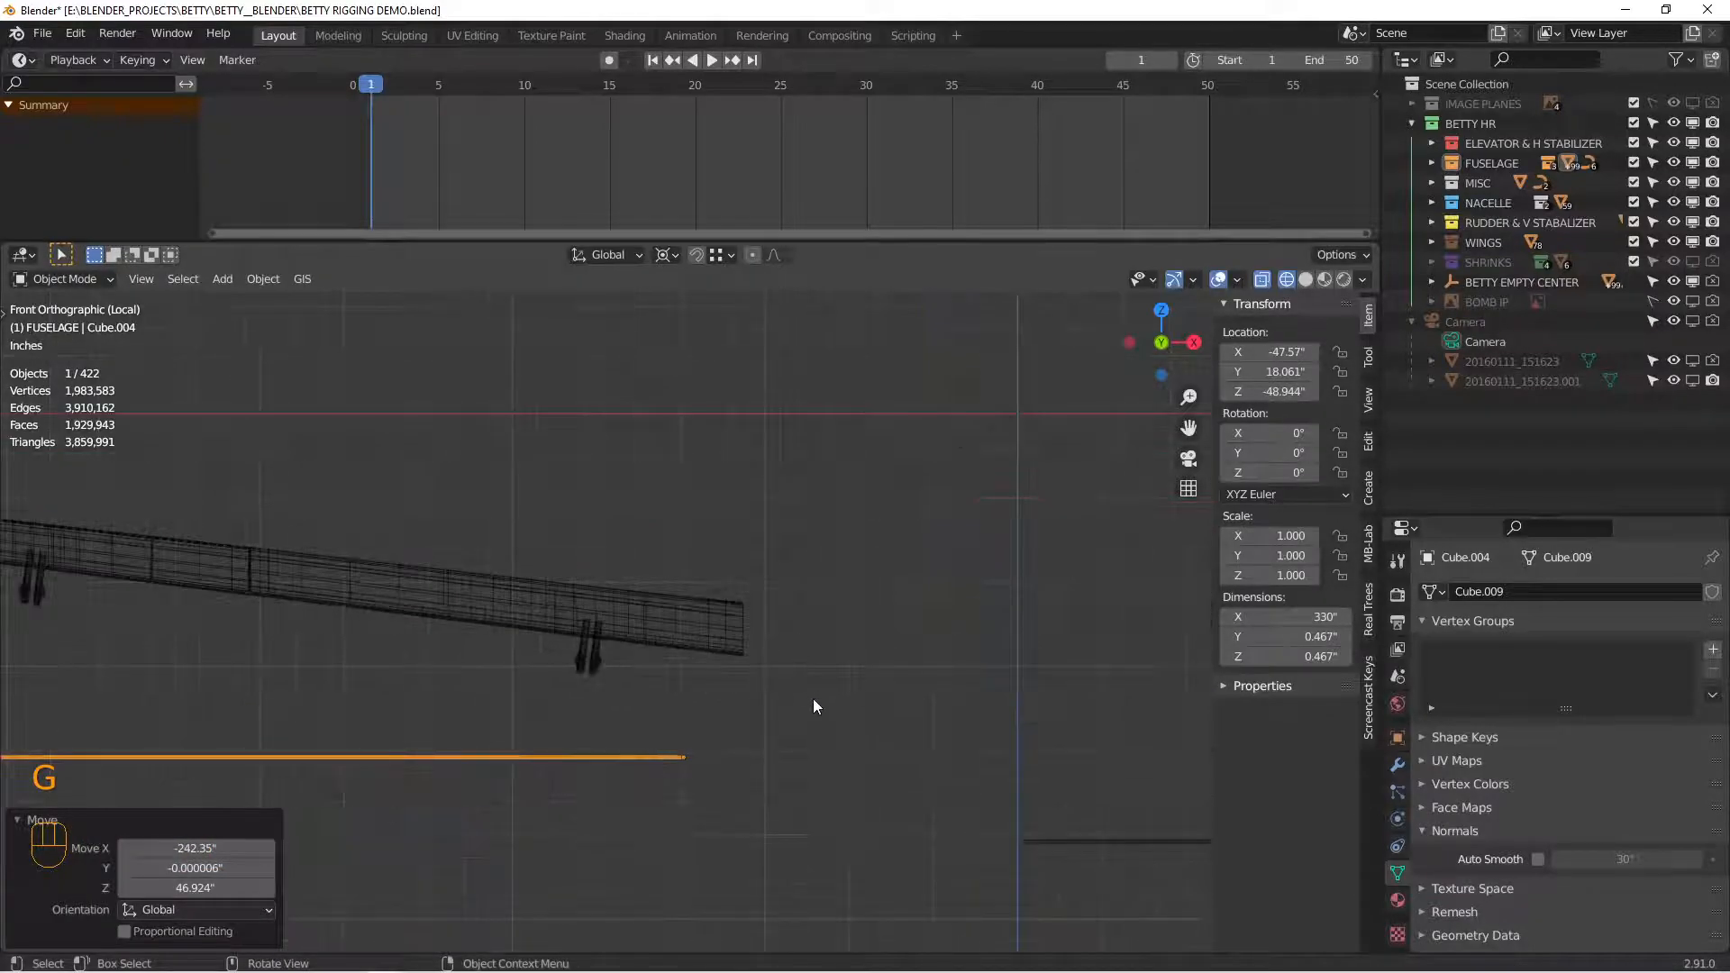
{"action": "scroll", "coordinate": [900, 726], "scroll_direction": "down", "scroll_amount": 5}
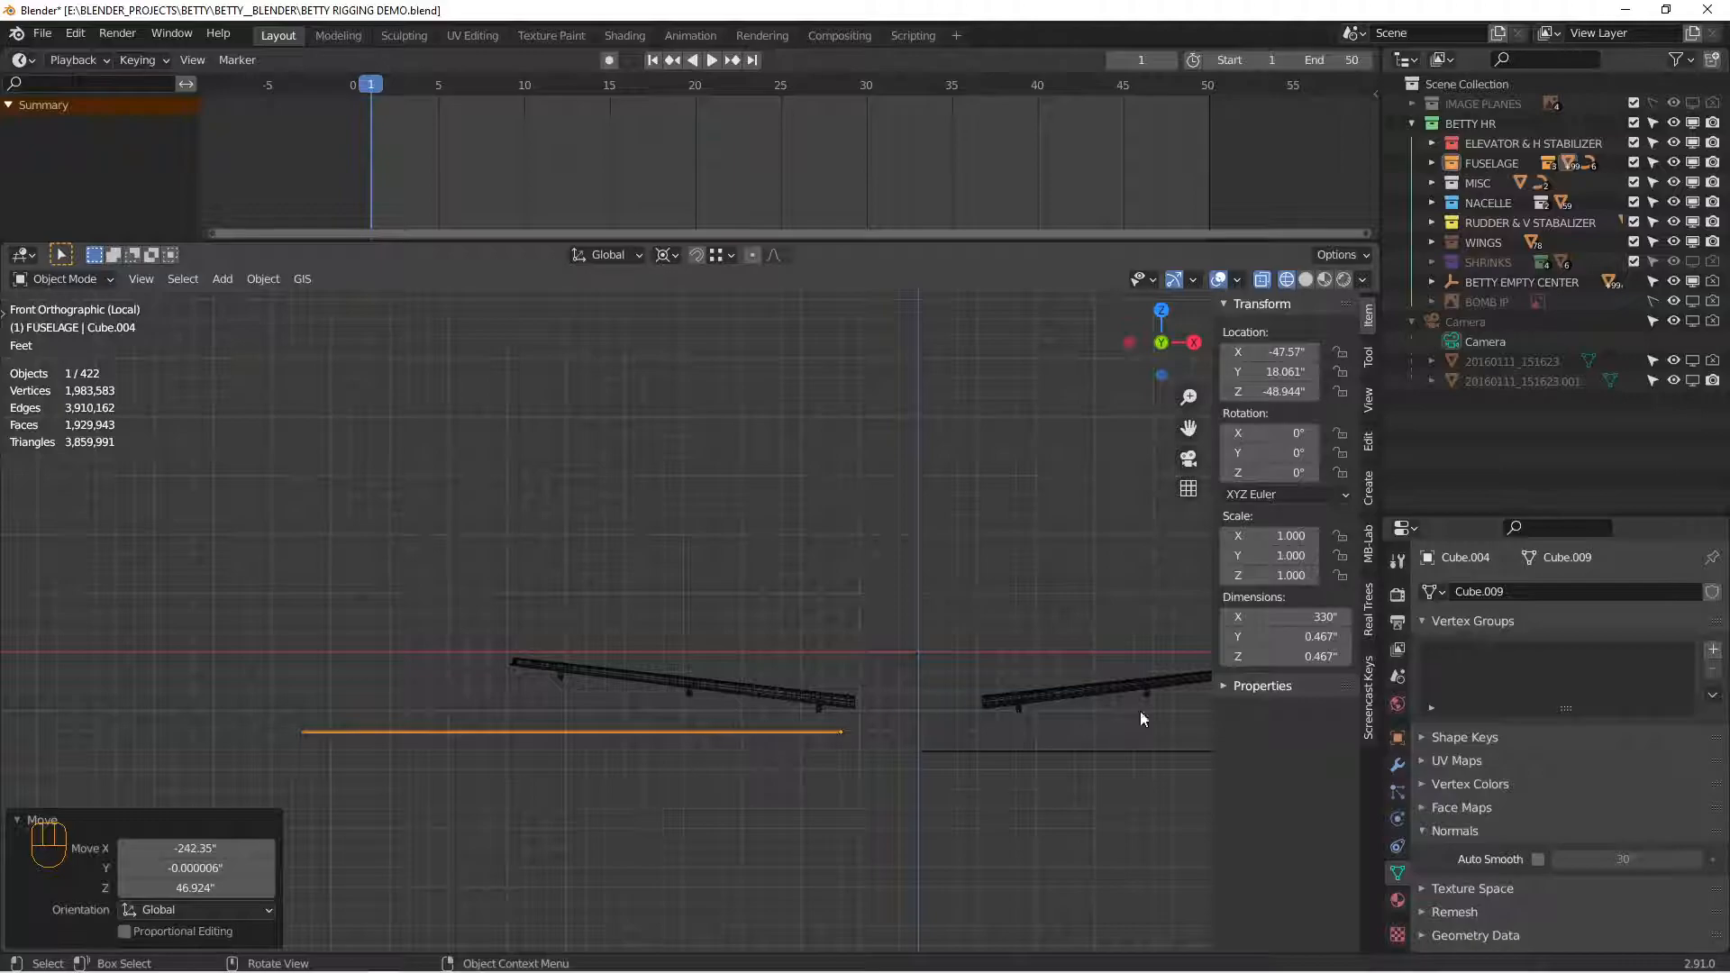
Step: In the flap's Edit Mode, select the centre vertex of its inboard hinge pin in wireframe and snap the 3D cursor to it
{"action": "scroll", "coordinate": [885, 703], "scroll_direction": "up", "scroll_amount": 7}
{"action": "left_click_drag", "start_coordinate": [548, 726], "coordinate": [883, 566], "text": "alt+shift"}
{"action": "scroll", "coordinate": [966, 577], "scroll_direction": "up", "scroll_amount": 4}
{"action": "key", "text": "Tab"}
{"action": "key", "text": "Tab"}
{"action": "key", "text": "Tab"}
{"action": "left_click_drag", "start_coordinate": [1012, 564], "coordinate": [716, 623], "text": "alt+shift"}
{"action": "scroll", "coordinate": [815, 680], "scroll_direction": "up", "scroll_amount": 3}
{"action": "scroll", "coordinate": [648, 564], "scroll_direction": "up", "scroll_amount": 2}
{"action": "key", "text": "z"}
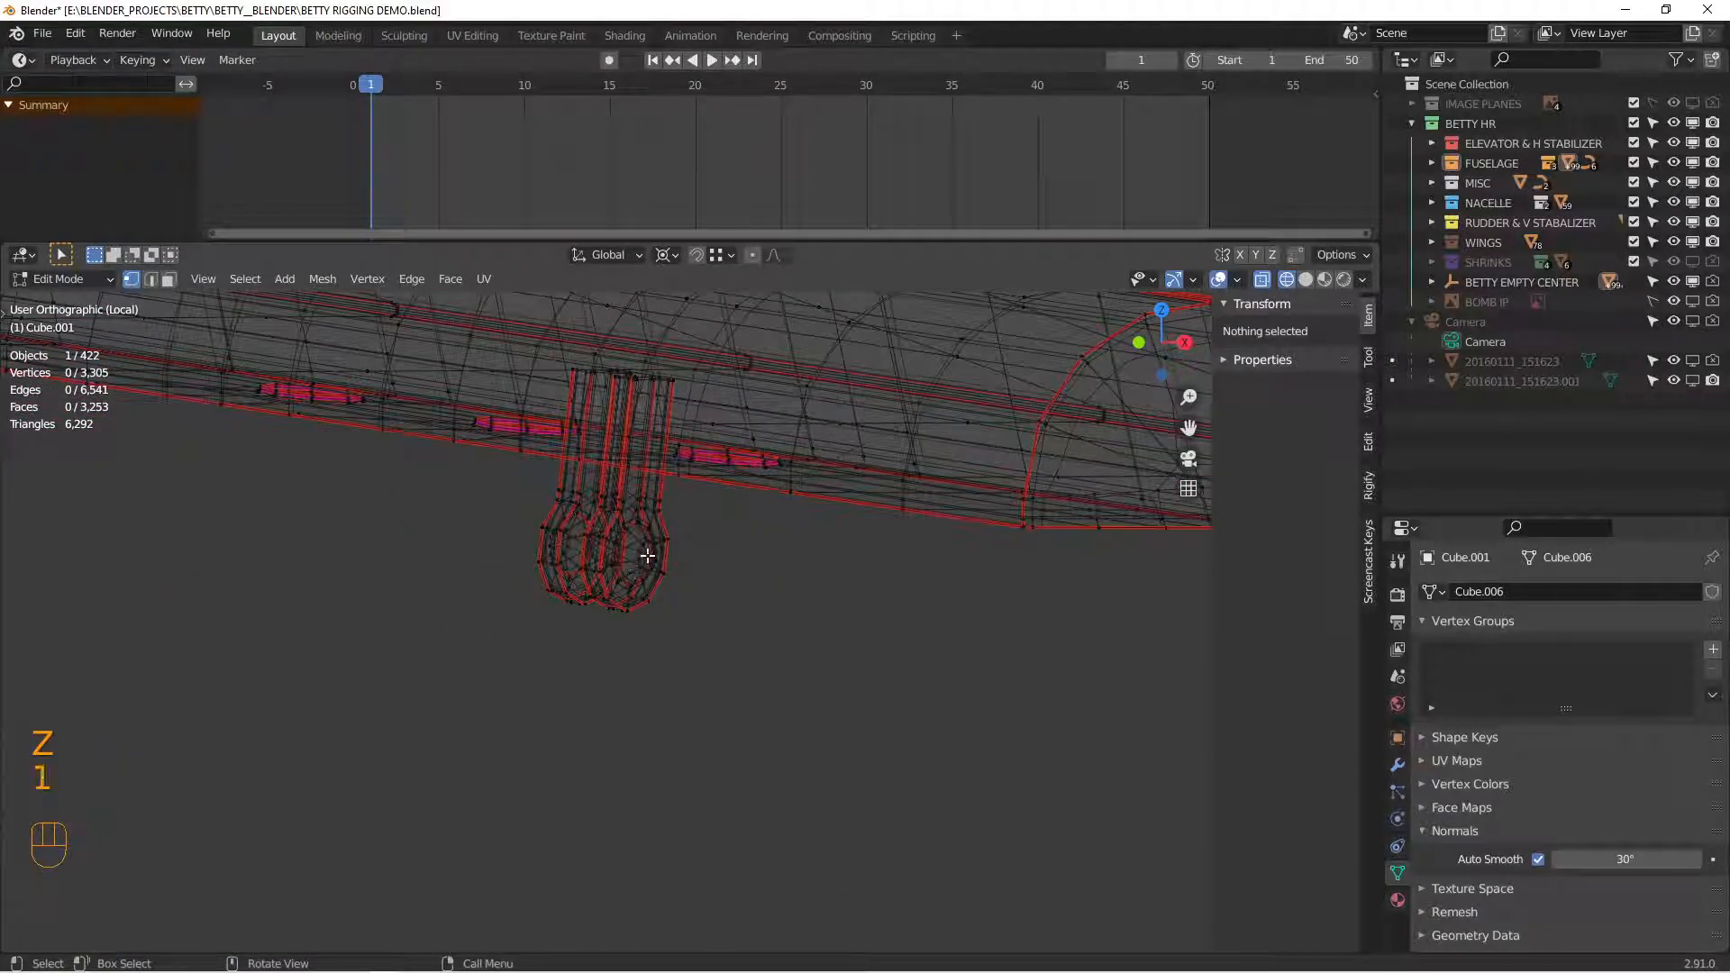
{"action": "left_click", "coordinate": [646, 556]}
{"action": "scroll", "coordinate": [775, 604], "scroll_direction": "down", "scroll_amount": 3}
{"action": "key", "text": "shift+s"}
{"action": "left_click", "coordinate": [769, 731]}
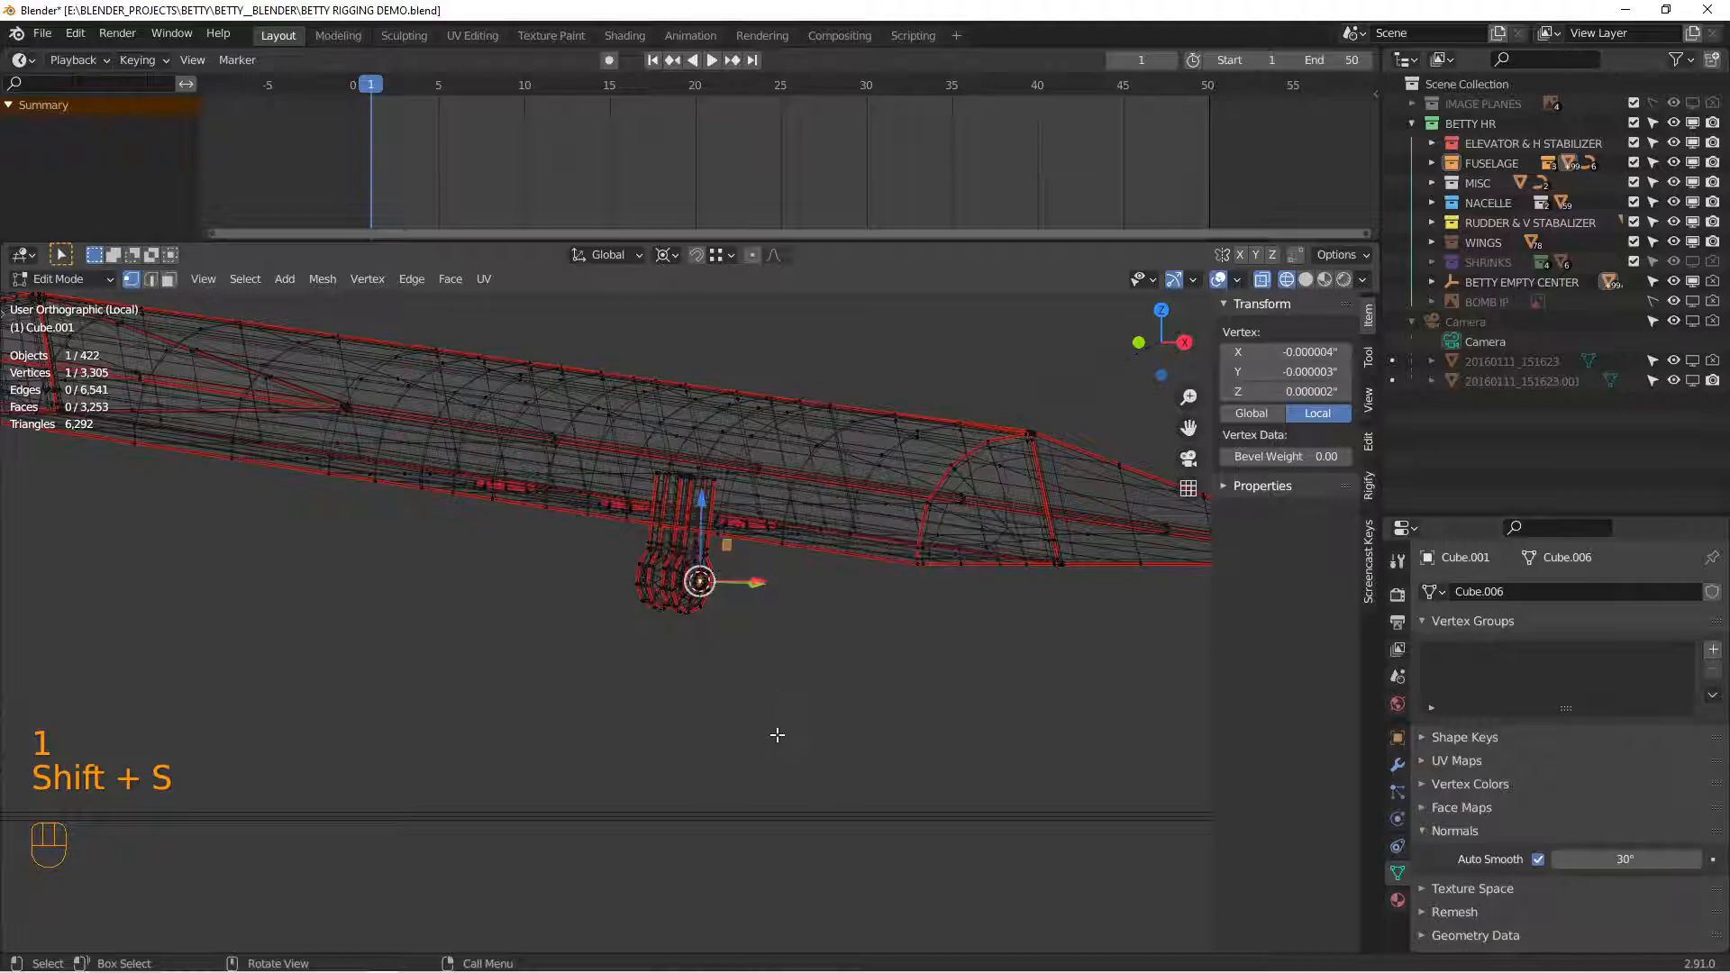
{"action": "scroll", "coordinate": [811, 750], "scroll_direction": "down", "scroll_amount": 2}
Step: Return to Object Mode in solid shading and snap the copied rod to the 3D cursor at the inboard hinge
{"action": "key", "text": "Tab"}
{"action": "key", "text": "z"}
{"action": "left_click", "coordinate": [951, 774]}
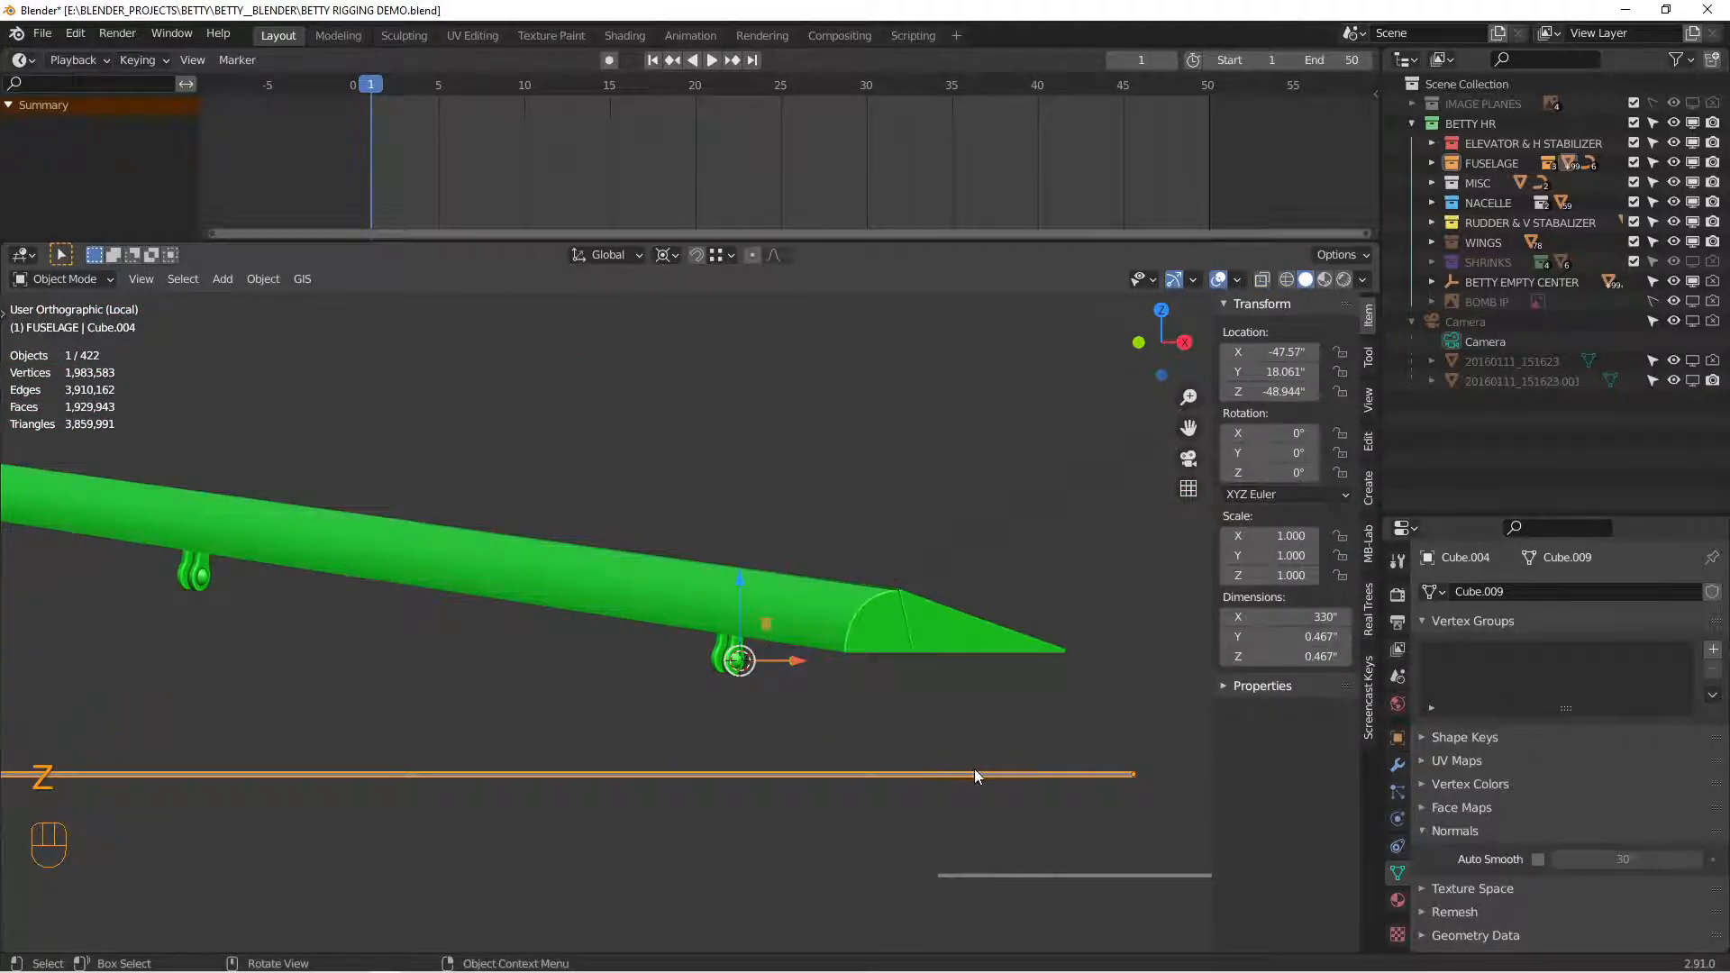
{"action": "key", "text": "shift+s"}
{"action": "left_click", "coordinate": [967, 660]}
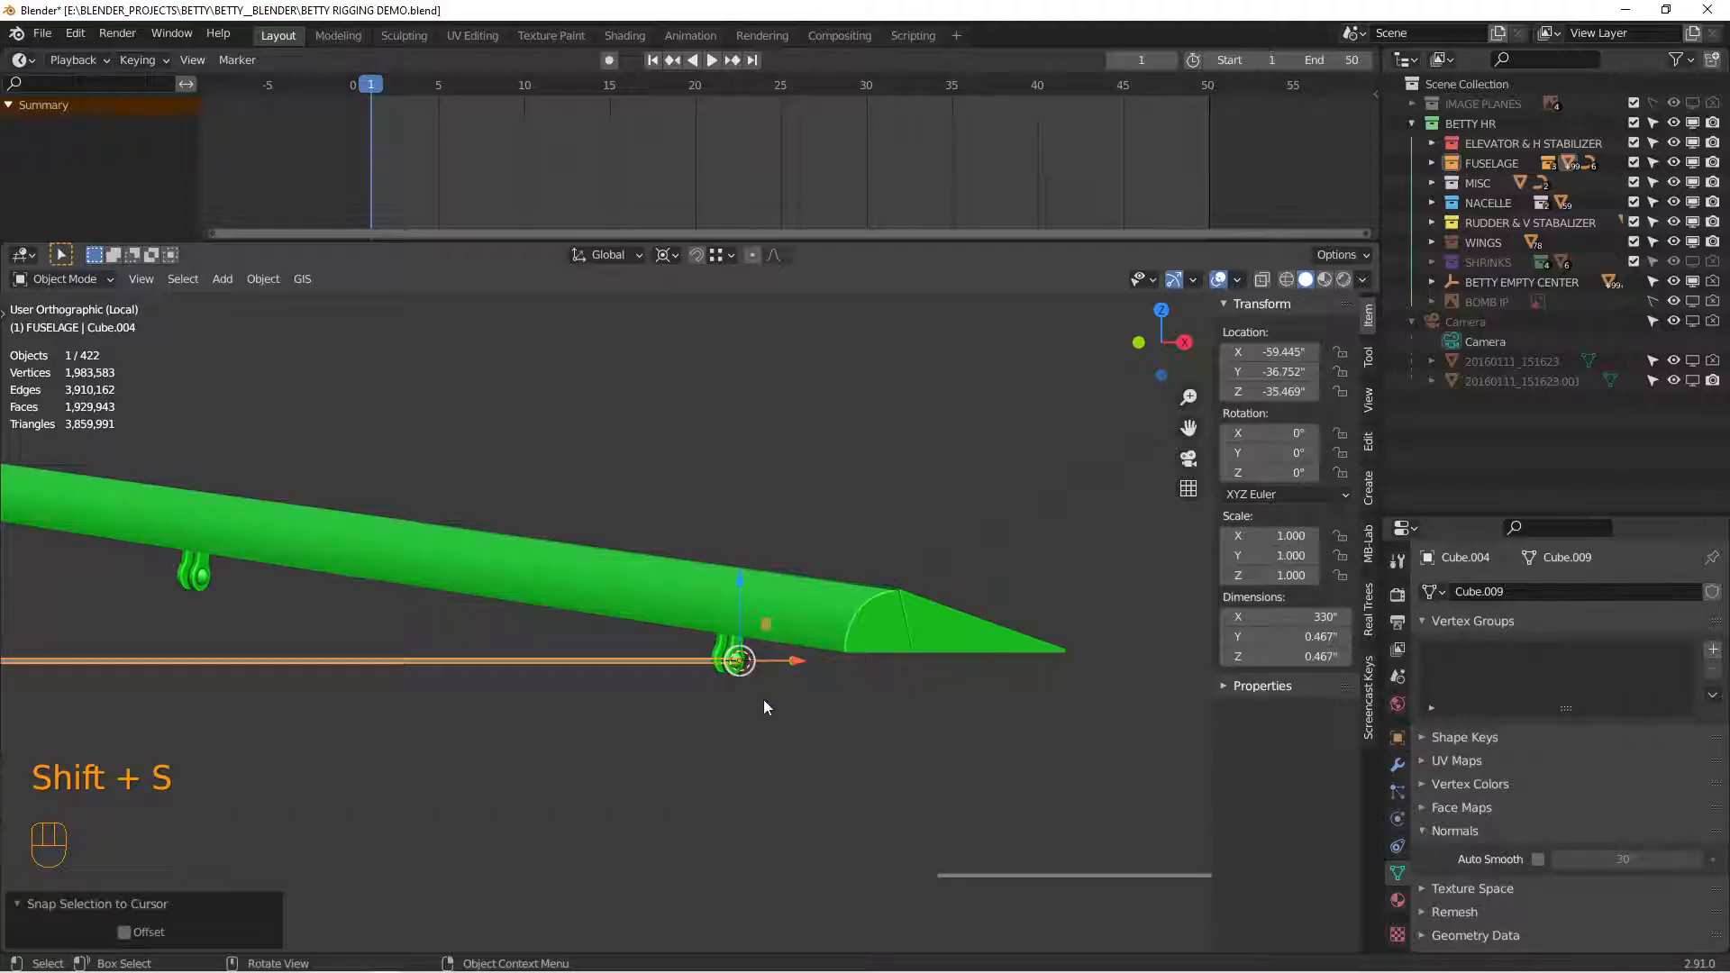
Step: In front wireframe view, rotate the rod about -7.13° so it passes through the centre of the outboard hinge
{"action": "key", "text": "KP_1"}
{"action": "scroll", "coordinate": [764, 700], "scroll_direction": "down", "scroll_amount": 5}
{"action": "middle_click_drag", "start_coordinate": [376, 635], "coordinate": [683, 677], "text": "shift"}
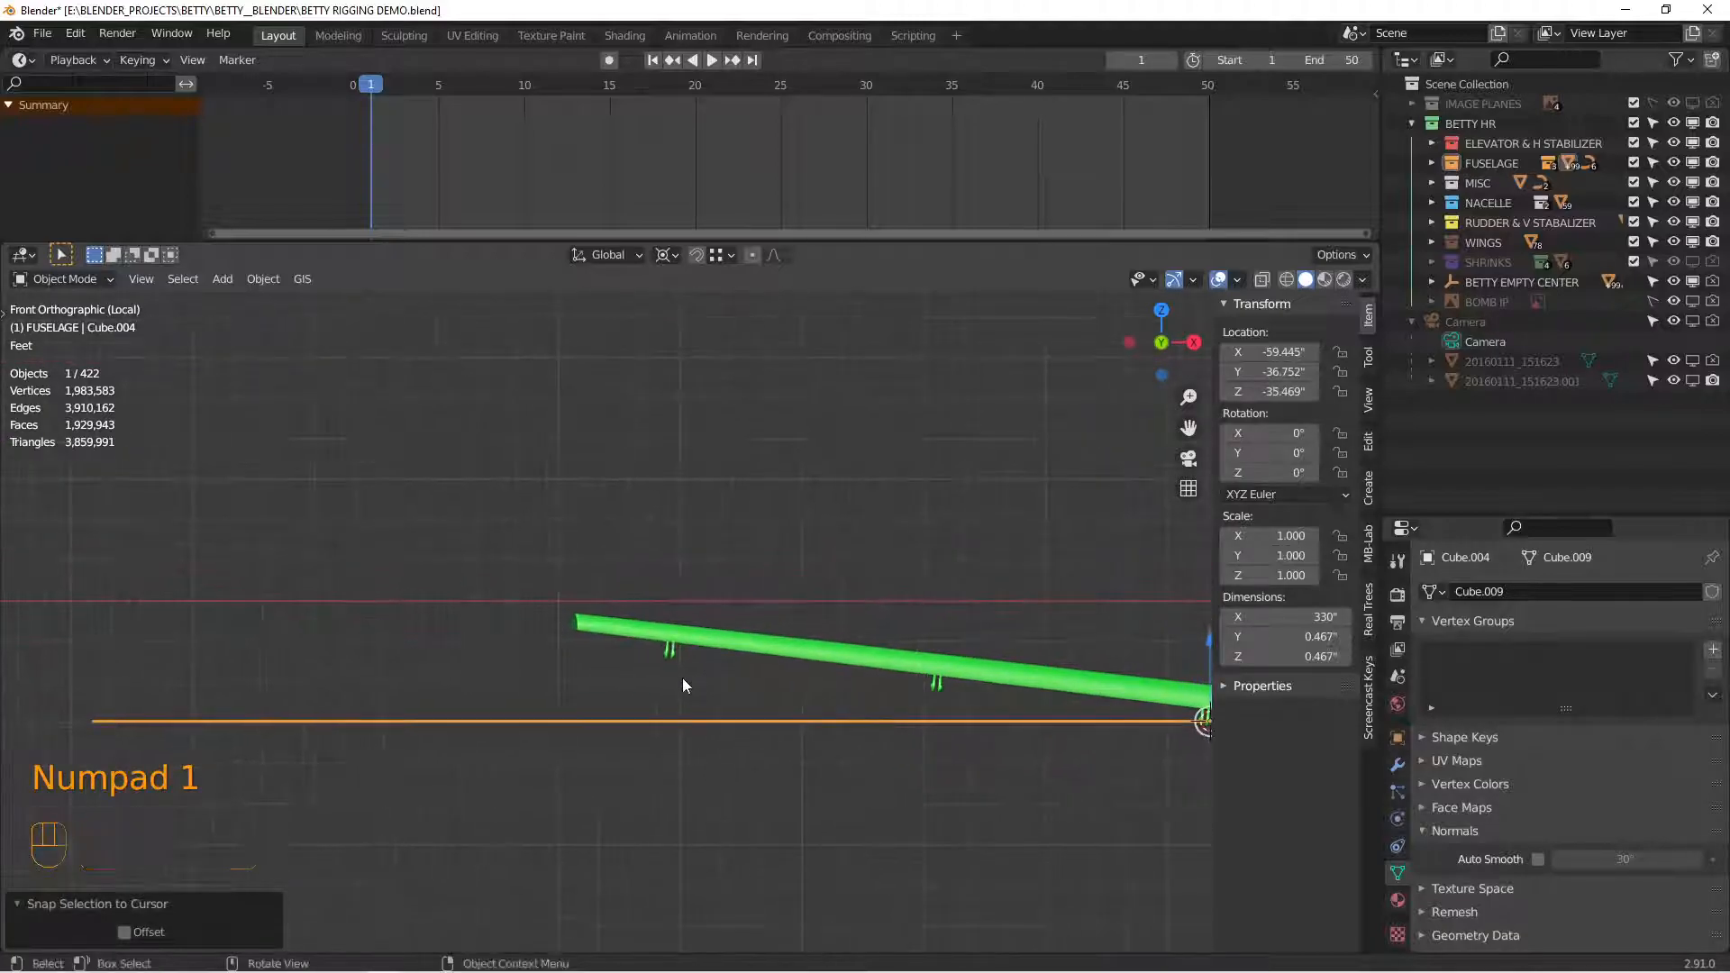
{"action": "key", "text": "z"}
{"action": "left_click", "coordinate": [544, 670]}
{"action": "scroll", "coordinate": [586, 734], "scroll_direction": "up", "scroll_amount": 6}
{"action": "key", "text": "r"}
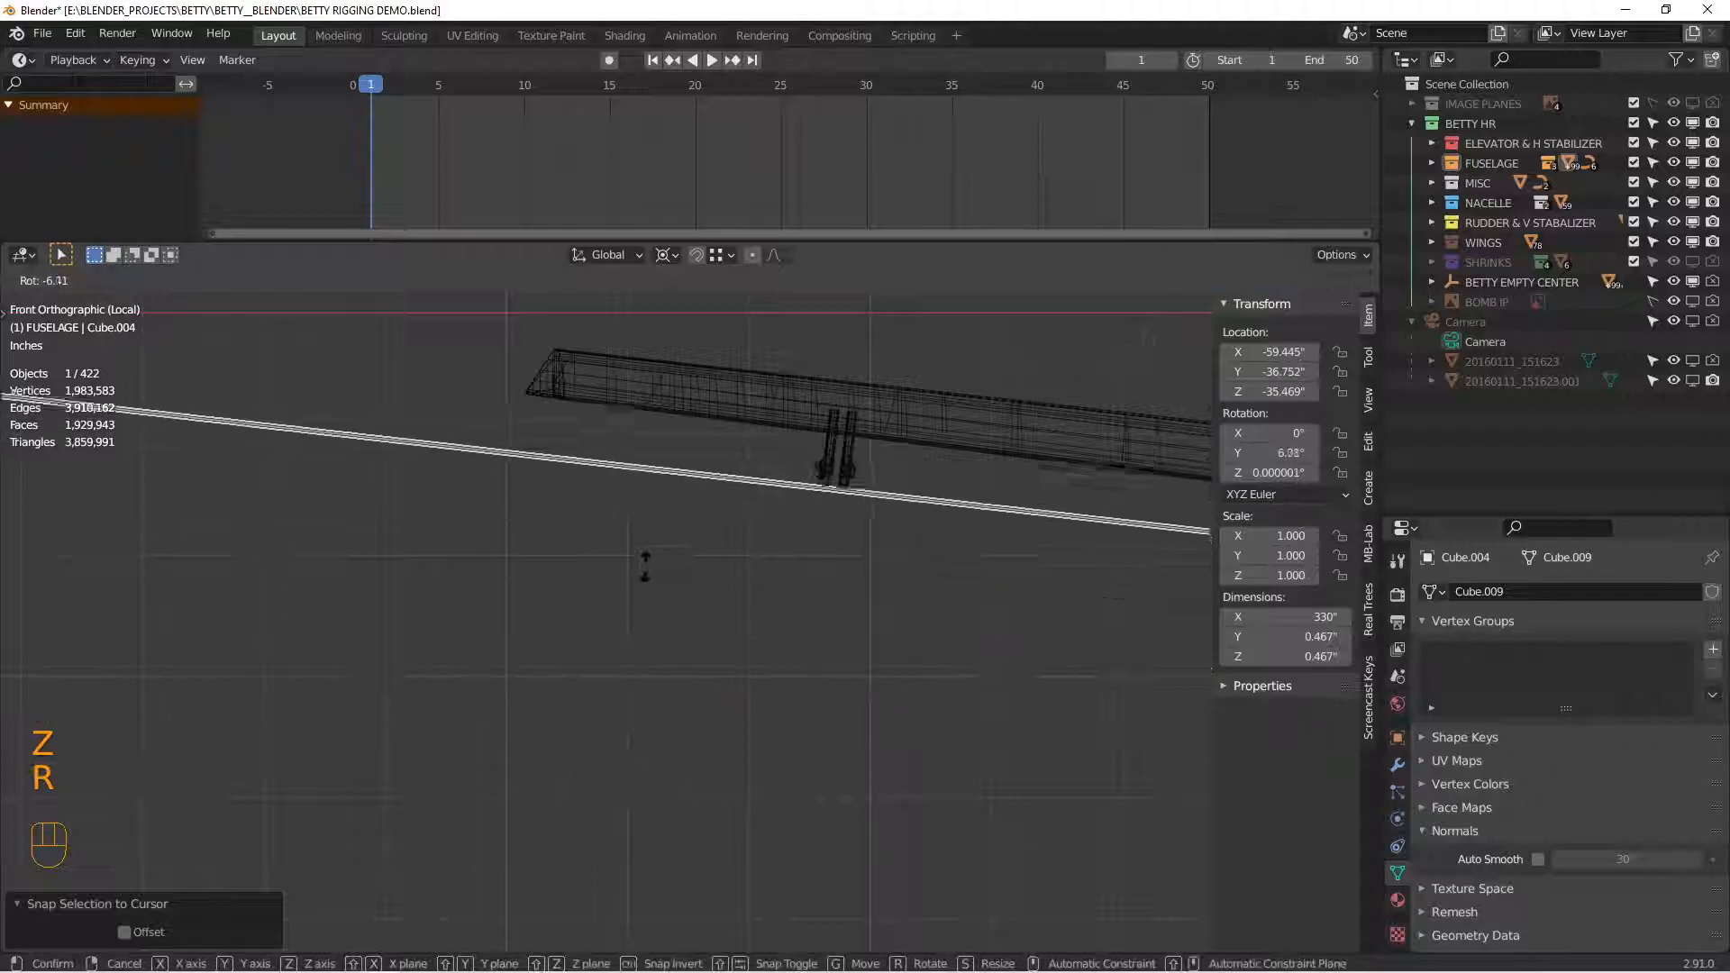
{"action": "left_click", "coordinate": [647, 538]}
{"action": "scroll", "coordinate": [646, 538], "scroll_direction": "up", "scroll_amount": 4}
{"action": "middle_click", "coordinate": [842, 416], "text": "alt"}
{"action": "scroll", "coordinate": [602, 608], "scroll_direction": "up", "scroll_amount": 7}
{"action": "middle_click_drag", "start_coordinate": [1094, 543], "coordinate": [496, 563], "text": "shift"}
{"action": "scroll", "coordinate": [496, 563], "scroll_direction": "up", "scroll_amount": 3}
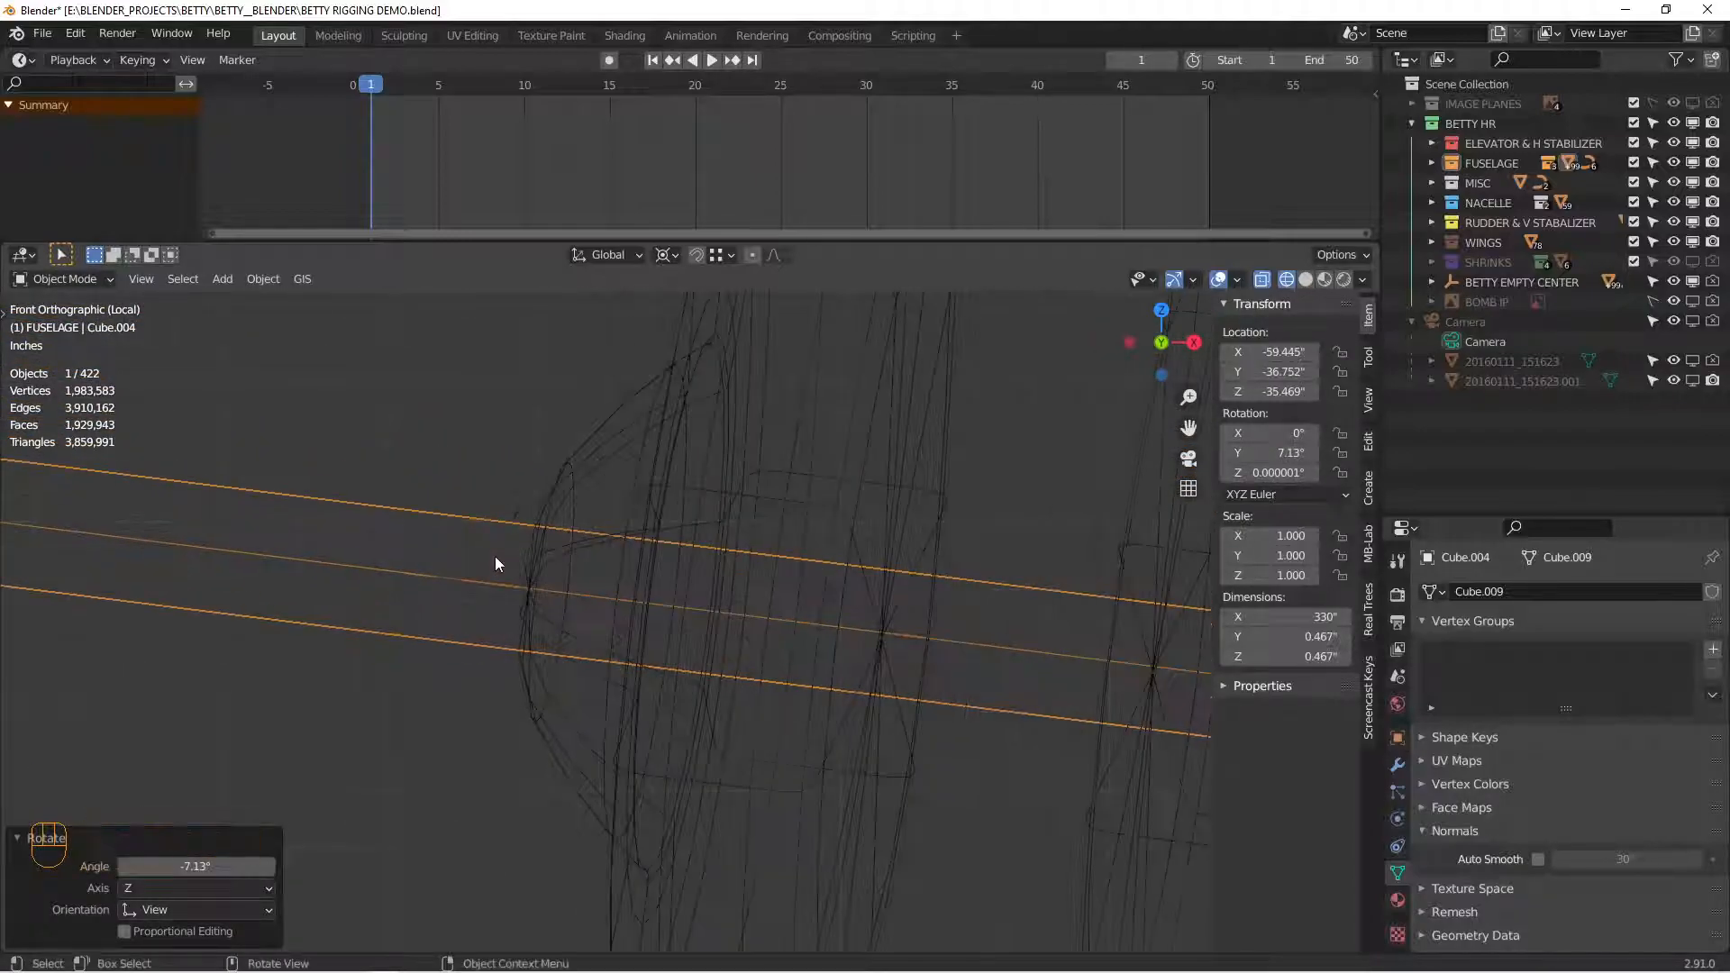
{"action": "key", "text": "r"}
{"action": "left_click", "coordinate": [420, 631]}
Step: In bottom view, rotate the rod through the outboard hinge's centre, giving it a Z rotation of about 6.91°
{"action": "key", "text": "ctrl+KP_7"}
{"action": "scroll", "coordinate": [420, 631], "scroll_direction": "down", "scroll_amount": 11}
{"action": "scroll", "coordinate": [647, 701], "scroll_direction": "down", "scroll_amount": 11}
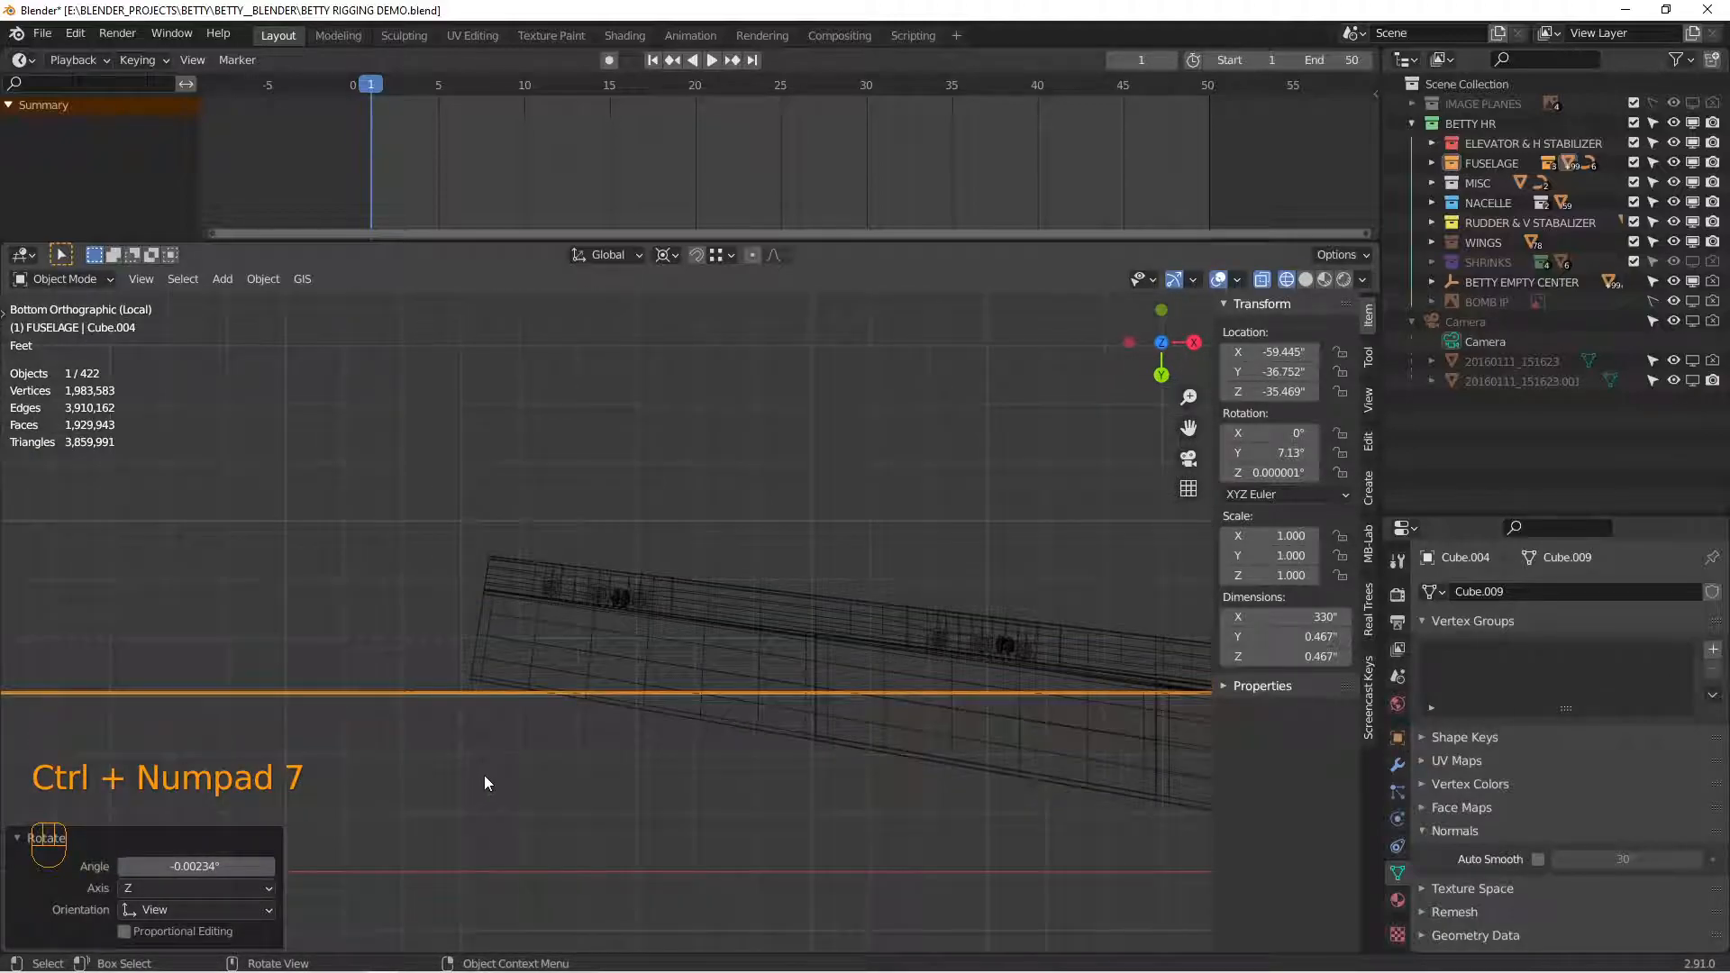
{"action": "key", "text": "r"}
{"action": "left_click", "coordinate": [555, 569]}
{"action": "scroll", "coordinate": [785, 597], "scroll_direction": "up", "scroll_amount": 5}
{"action": "scroll", "coordinate": [785, 597], "scroll_direction": "up", "scroll_amount": 3}
{"action": "left_click_drag", "start_coordinate": [554, 689], "coordinate": [955, 590], "text": "alt+shift"}
{"action": "left_click_drag", "start_coordinate": [611, 637], "coordinate": [898, 637], "text": "alt+shift"}
{"action": "scroll", "coordinate": [890, 636], "scroll_direction": "up", "scroll_amount": 7}
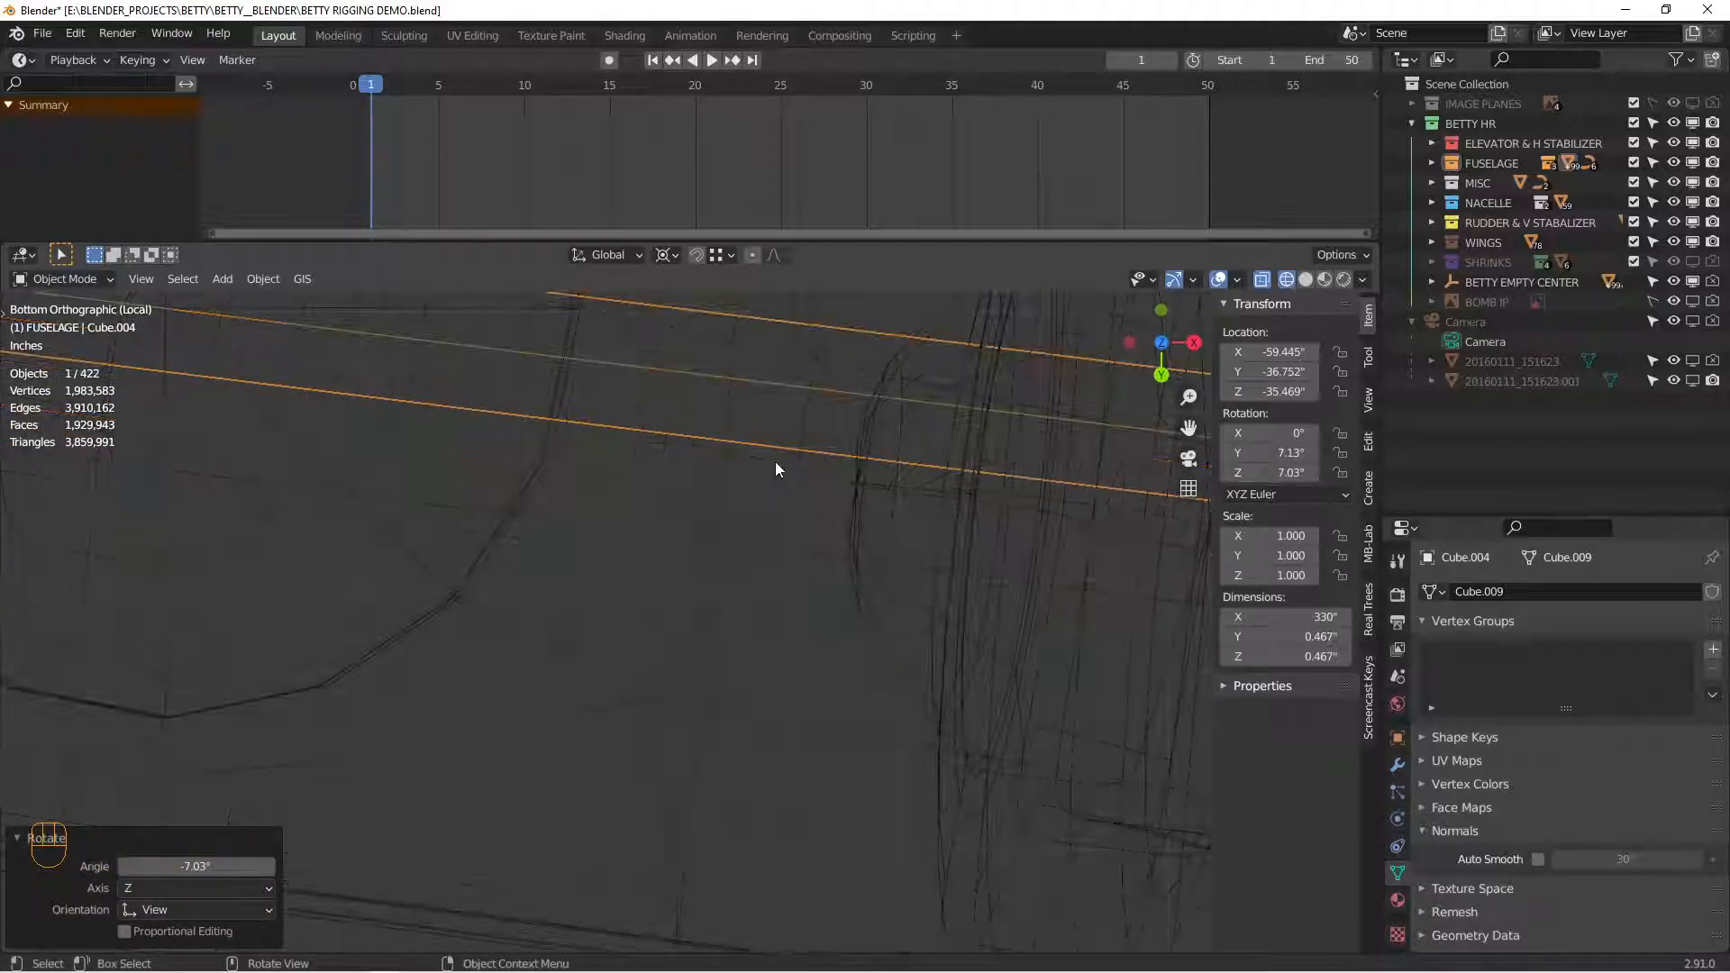
{"action": "key", "text": "r"}
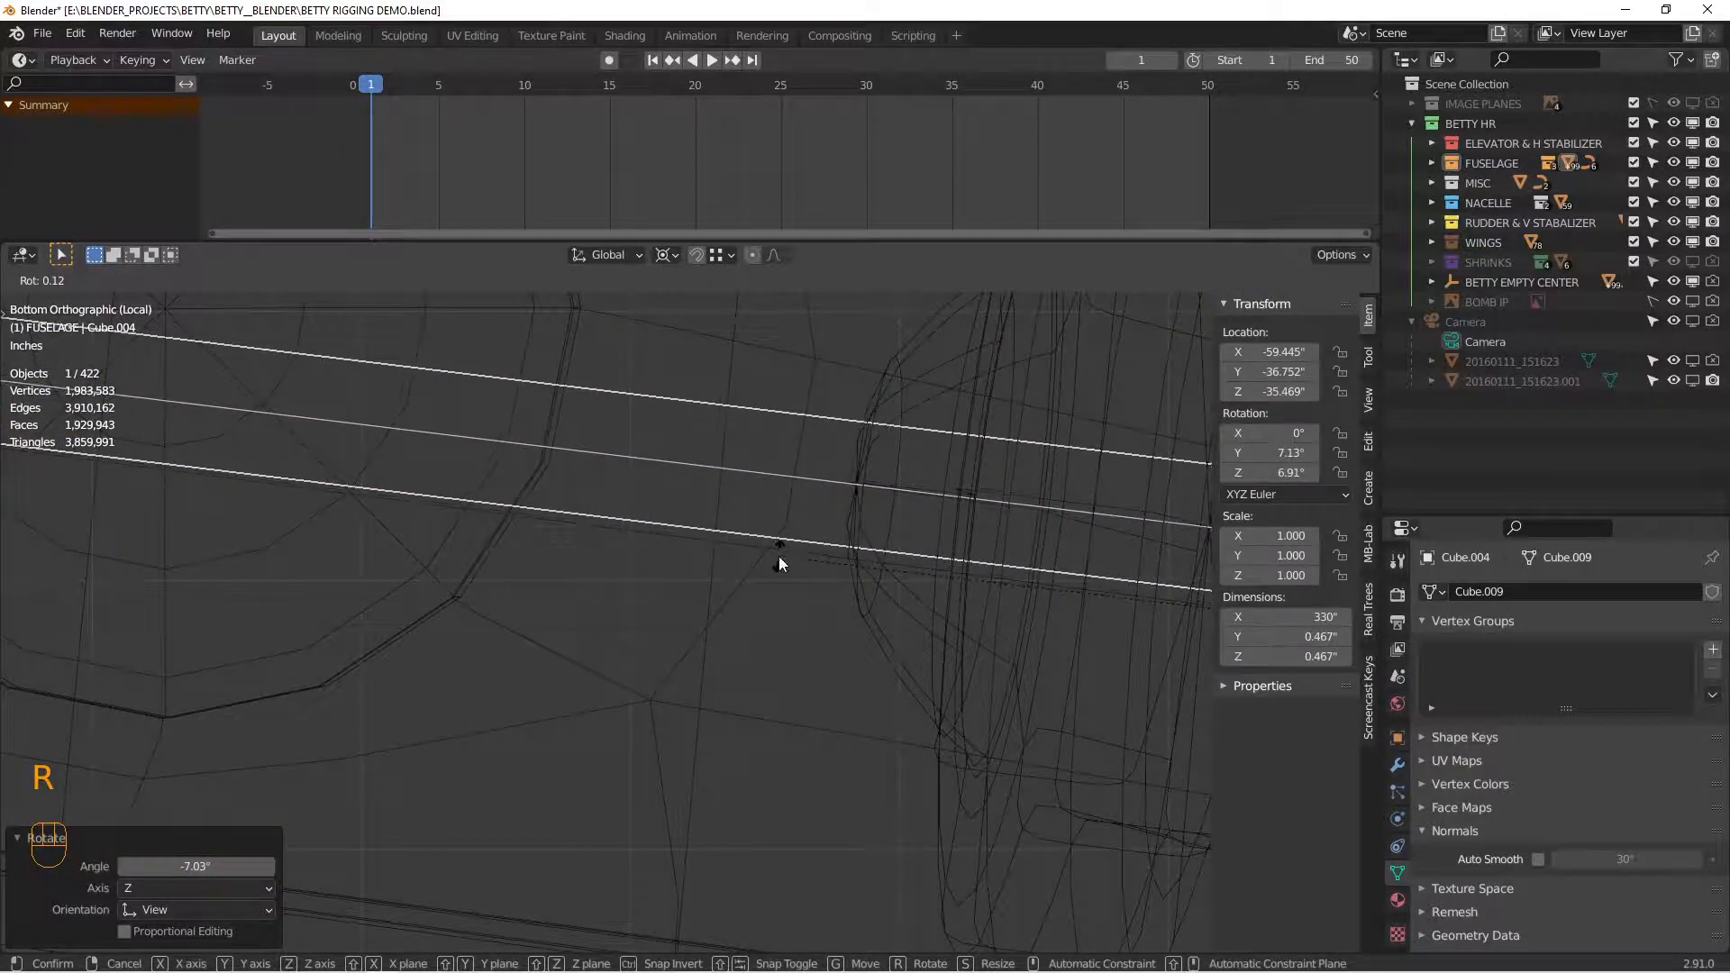
{"action": "left_click", "coordinate": [777, 556]}
Step: Fine-tune the rod in front view by about 0.055° to a Y rotation of 7.08°, and return to solid shading
{"action": "key", "text": "KP_1"}
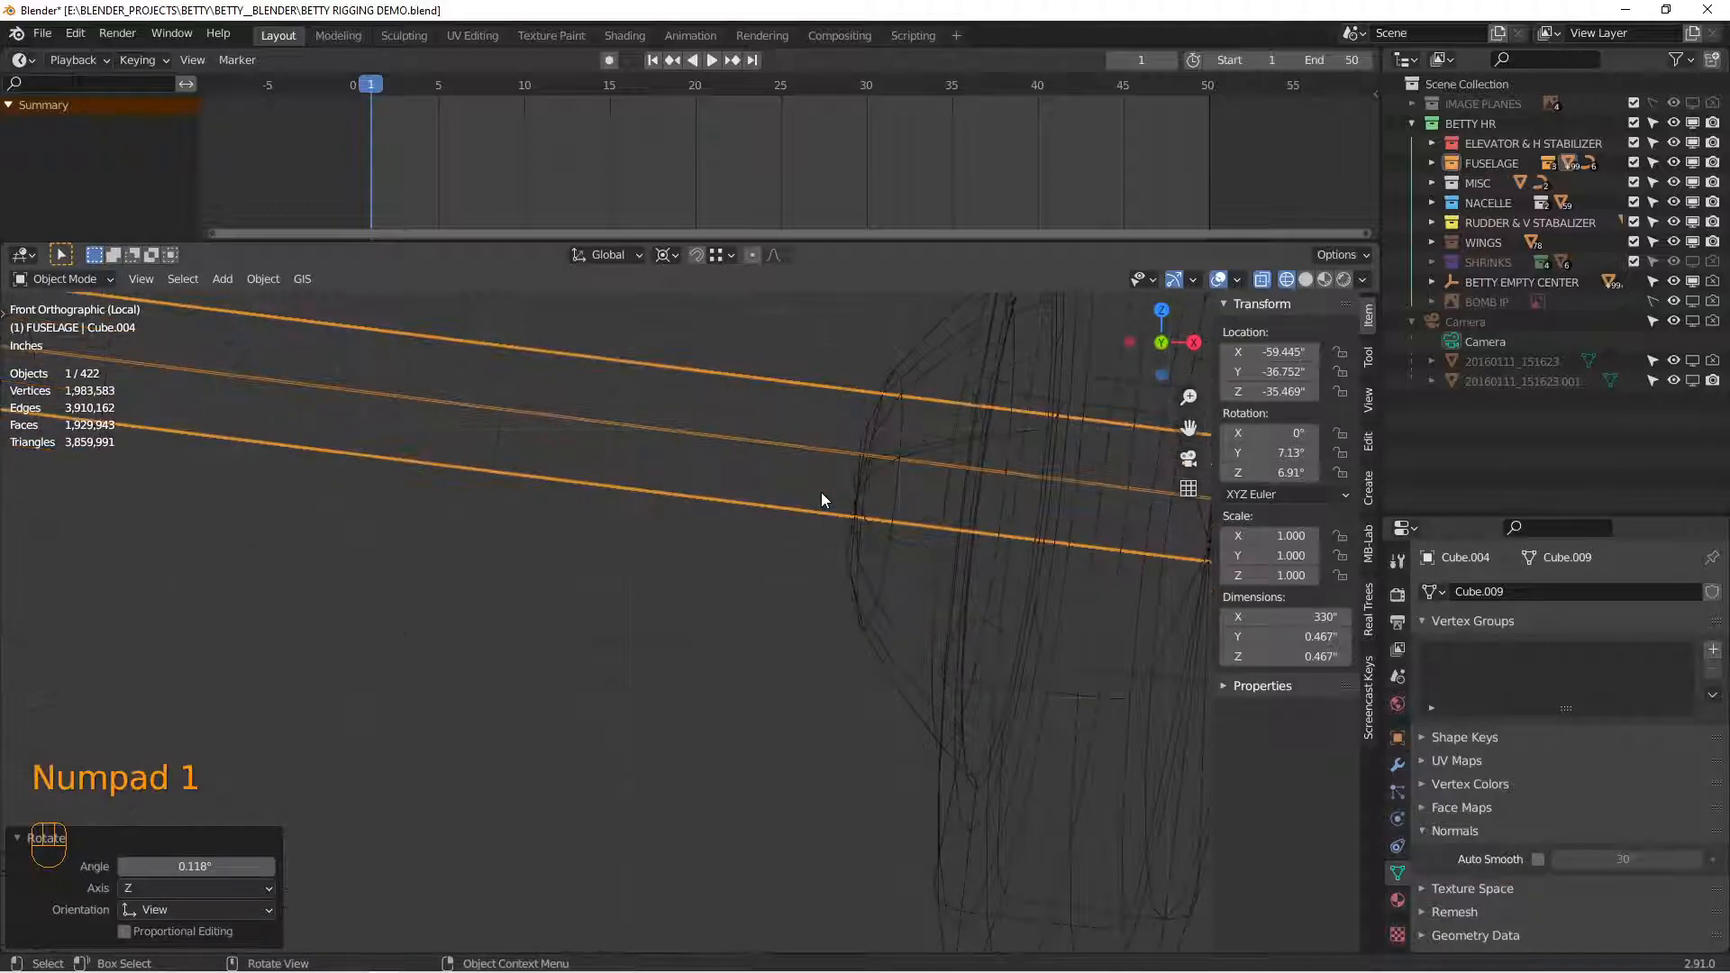
{"action": "key", "text": "r"}
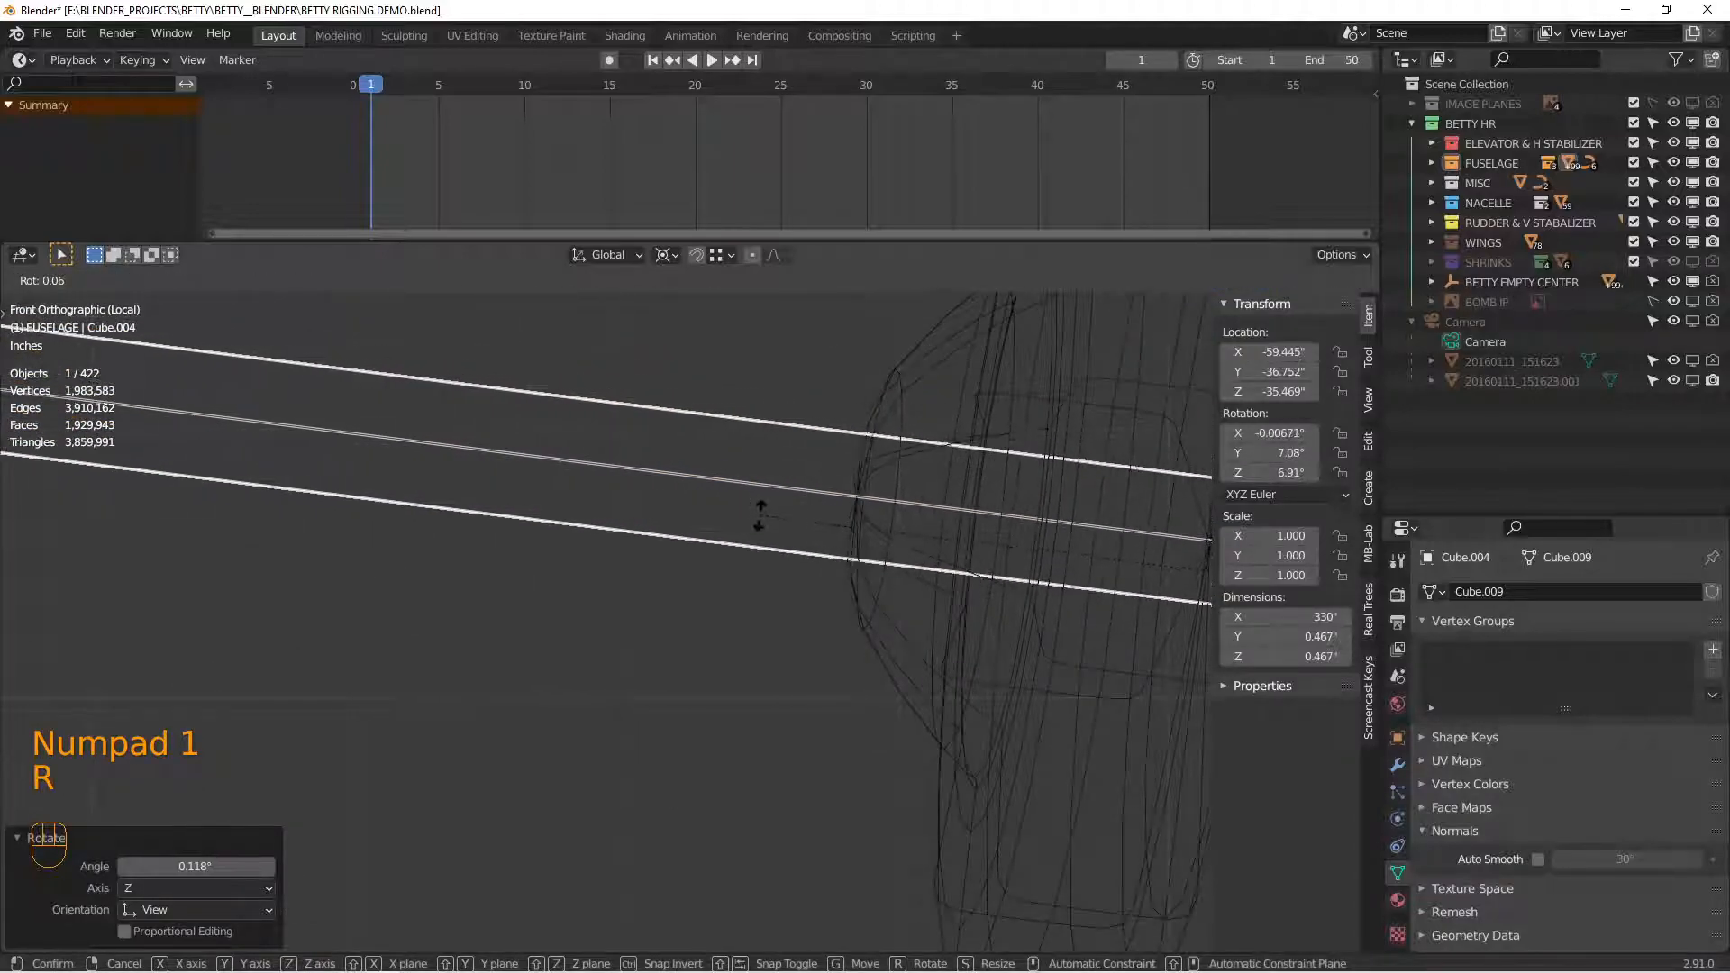
{"action": "left_click", "coordinate": [760, 524]}
{"action": "key", "text": "z"}
{"action": "left_click", "coordinate": [912, 554]}
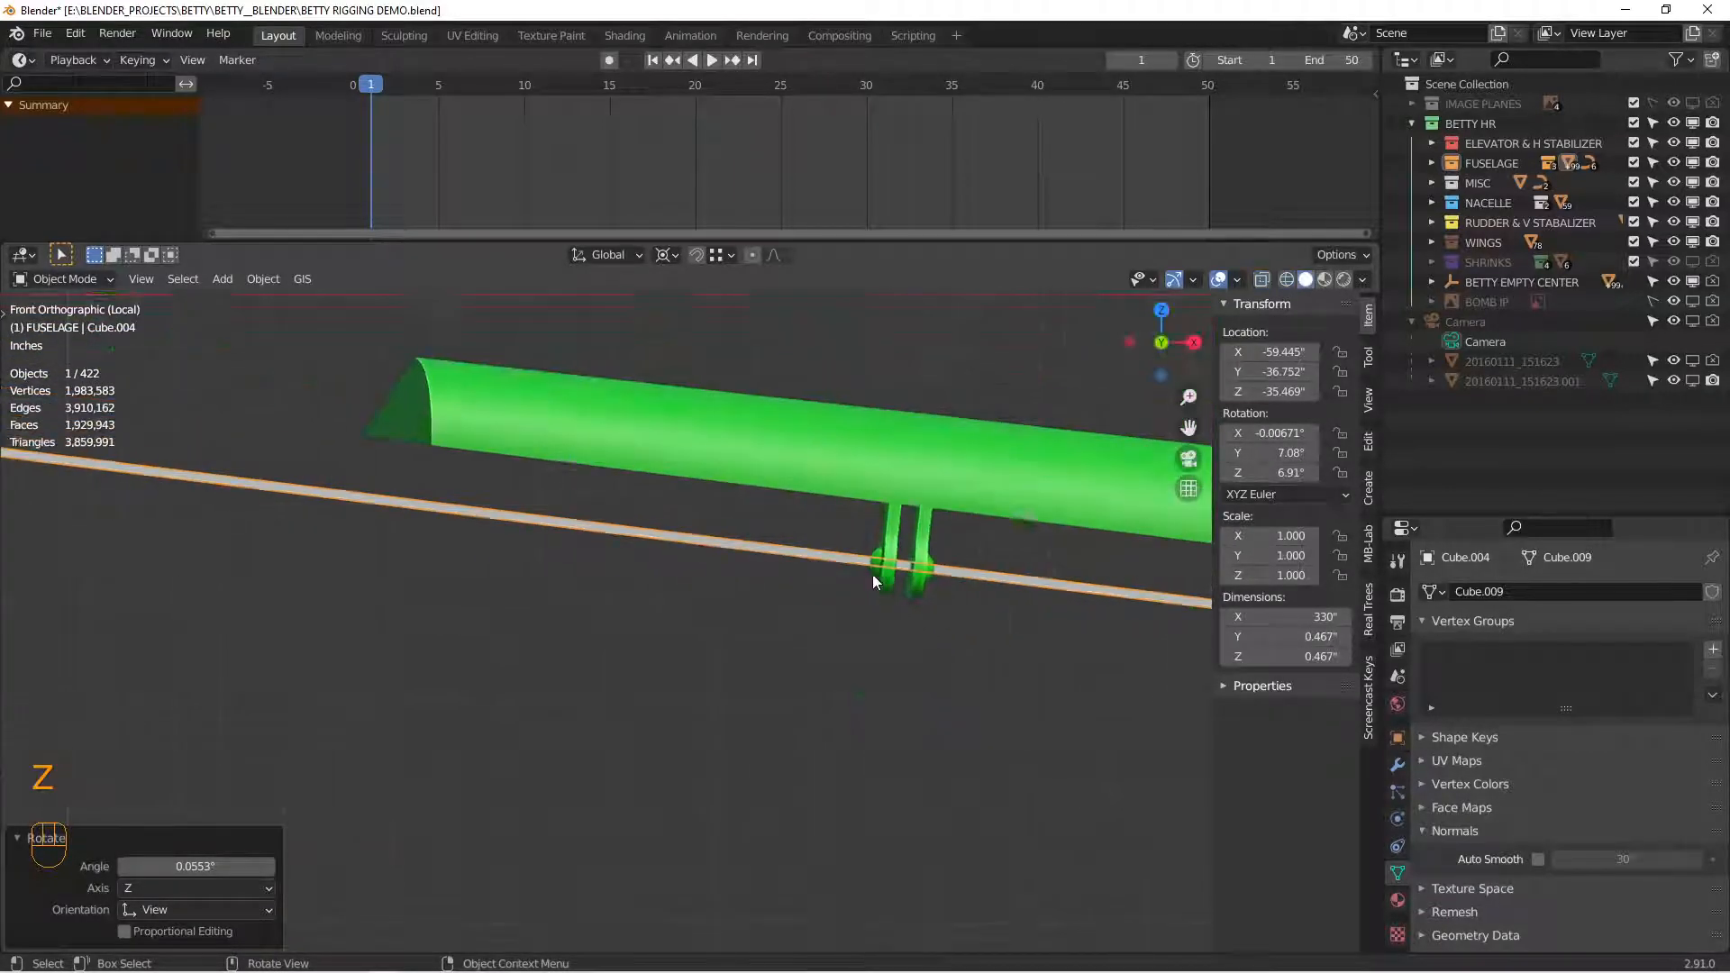
Step: Join the flap into the aligned rod, keeping the rod as the active object
{"action": "middle_click_drag", "start_coordinate": [858, 589], "coordinate": [1030, 647]}
{"action": "left_click", "coordinate": [890, 553]}
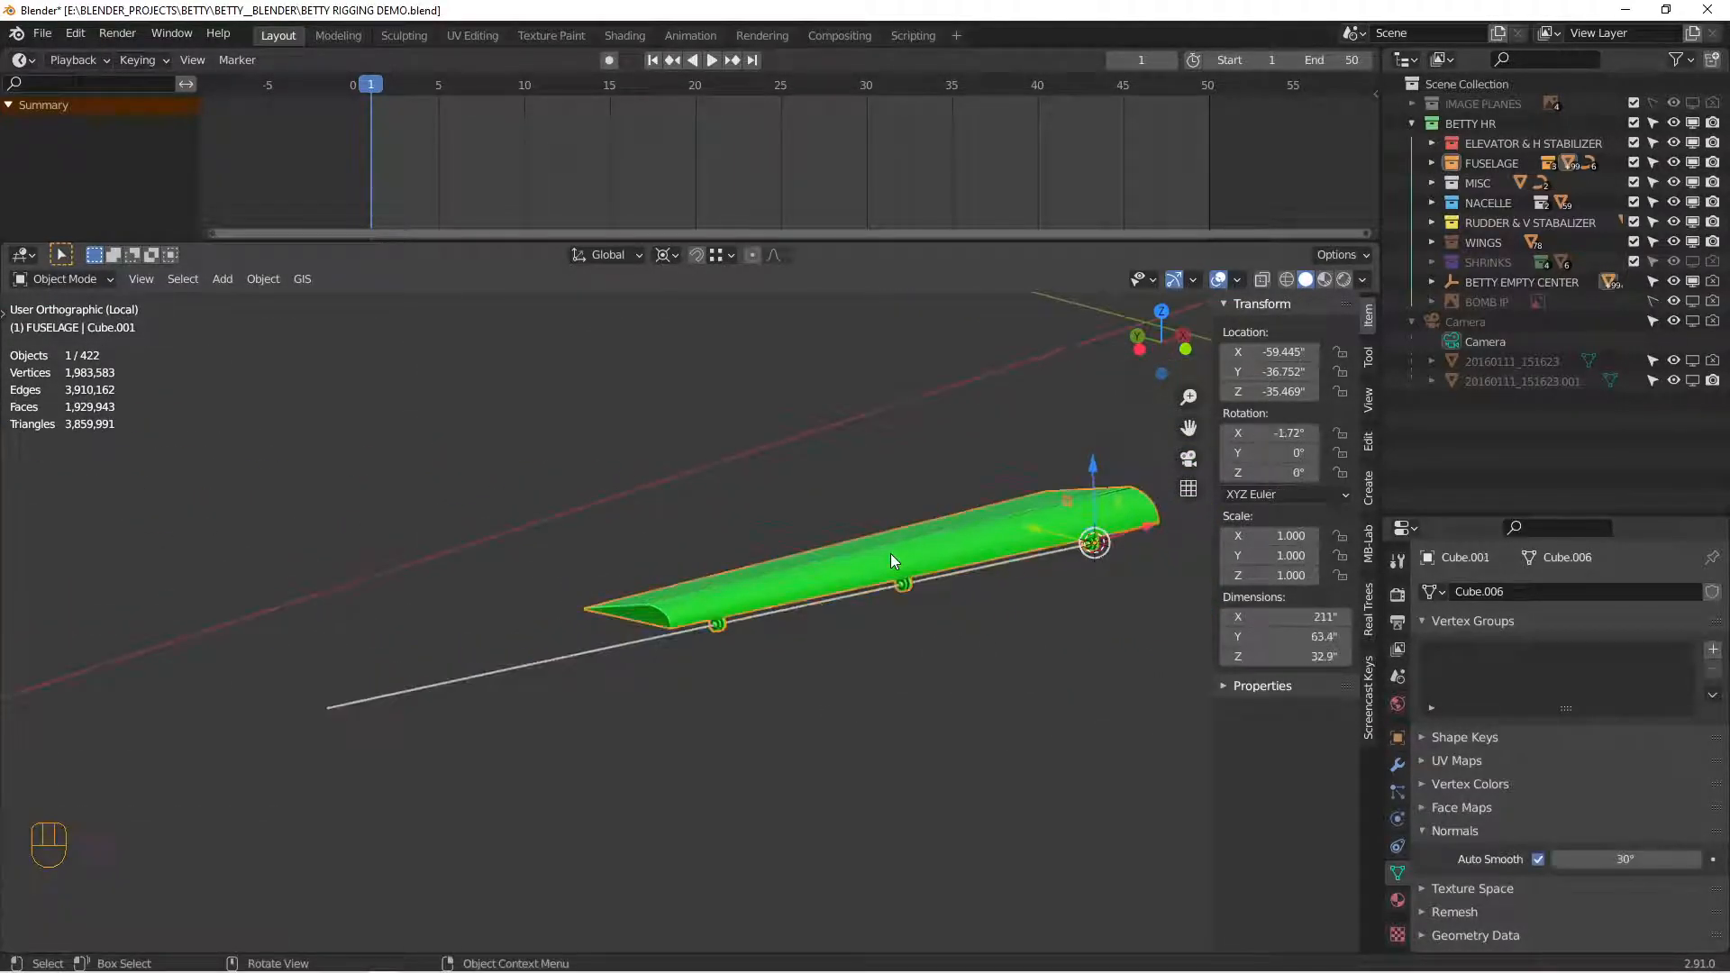
{"action": "left_click", "coordinate": [626, 646], "text": "shift"}
{"action": "key", "text": "ctrl+j"}
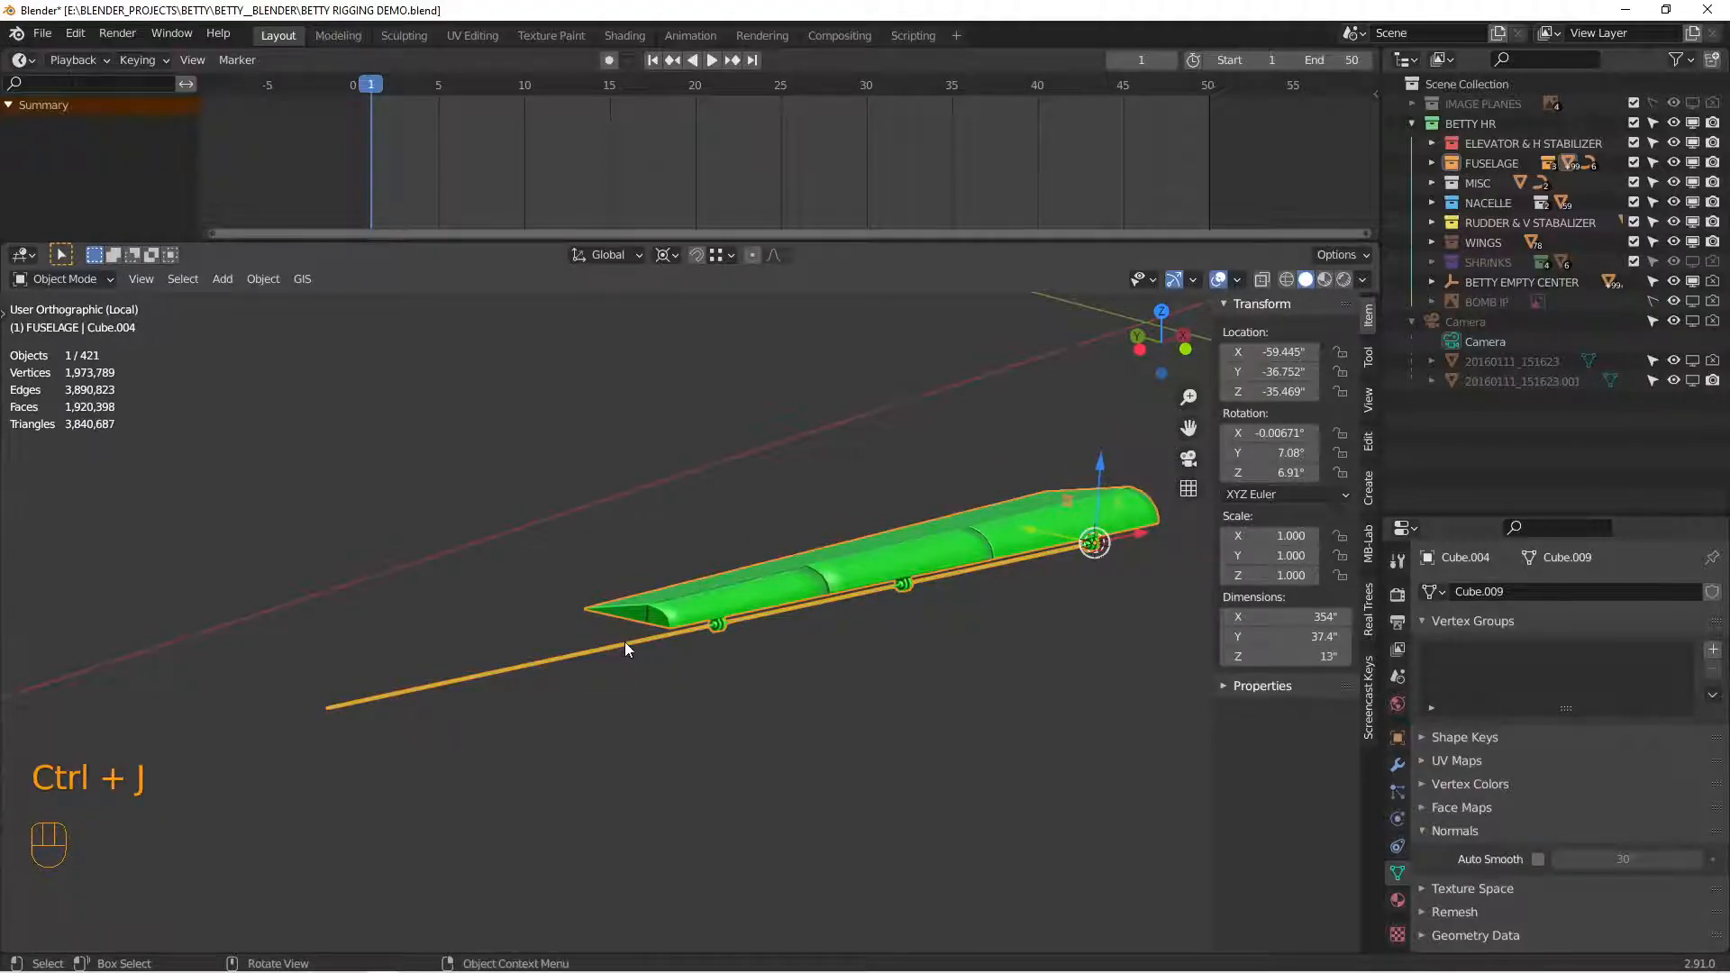
Step: In Edit Mode, select the rod's linked geometry and delete its vertices, leaving only the flap mesh
{"action": "key", "text": "Tab"}
{"action": "left_click", "coordinate": [329, 709]}
{"action": "key", "text": "l"}
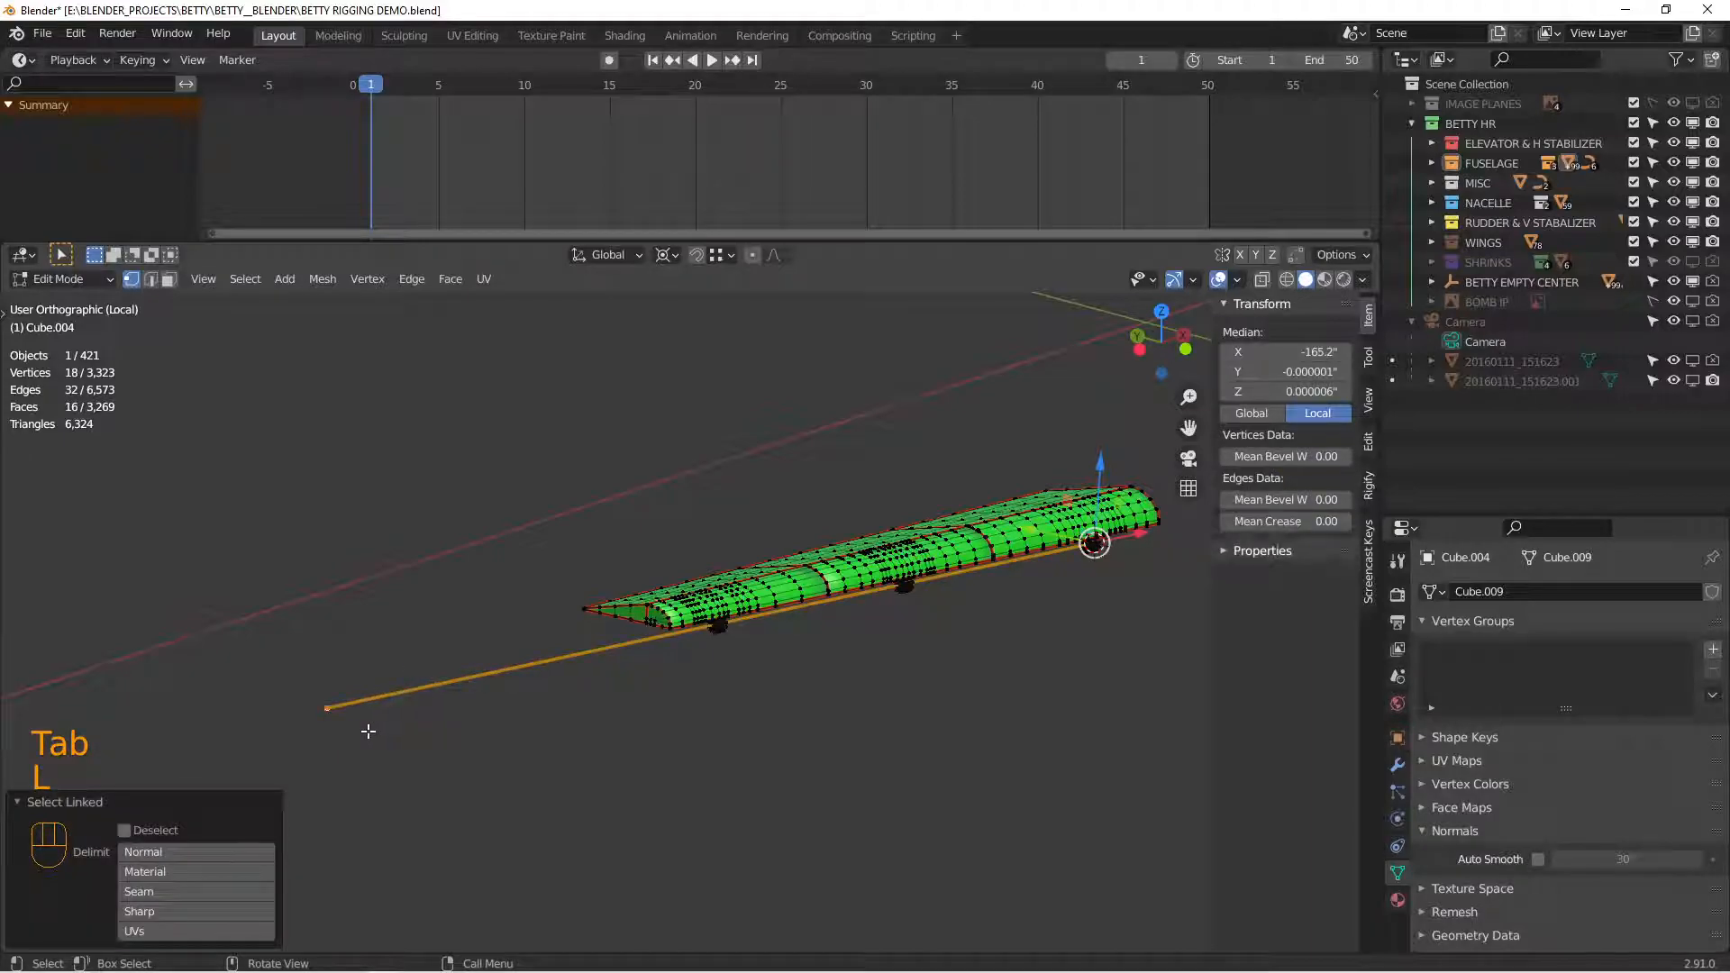
{"action": "key", "text": "x"}
{"action": "left_click", "coordinate": [353, 721]}
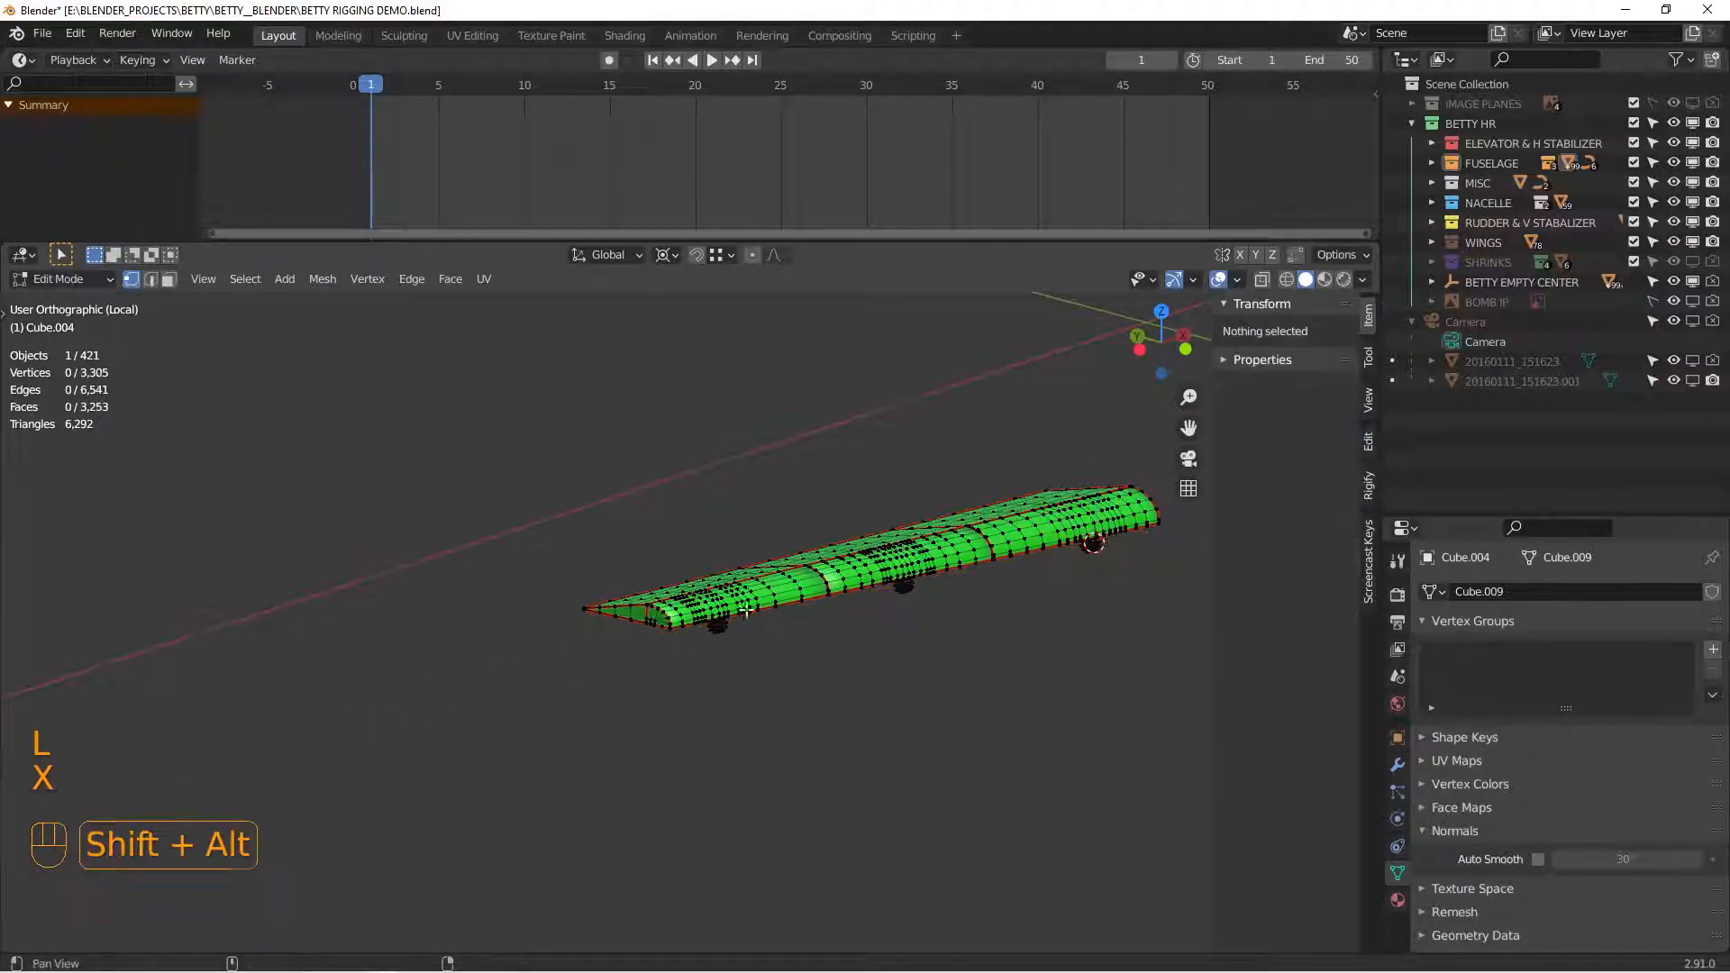
{"action": "key", "text": "Tab"}
Step: Add a Subdivision Surface modifier to the joined flap and enable Auto Smooth at 30°
{"action": "scroll", "coordinate": [663, 658], "scroll_direction": "up", "scroll_amount": 3}
{"action": "left_click_drag", "start_coordinate": [933, 602], "coordinate": [830, 649], "text": "alt+shift"}
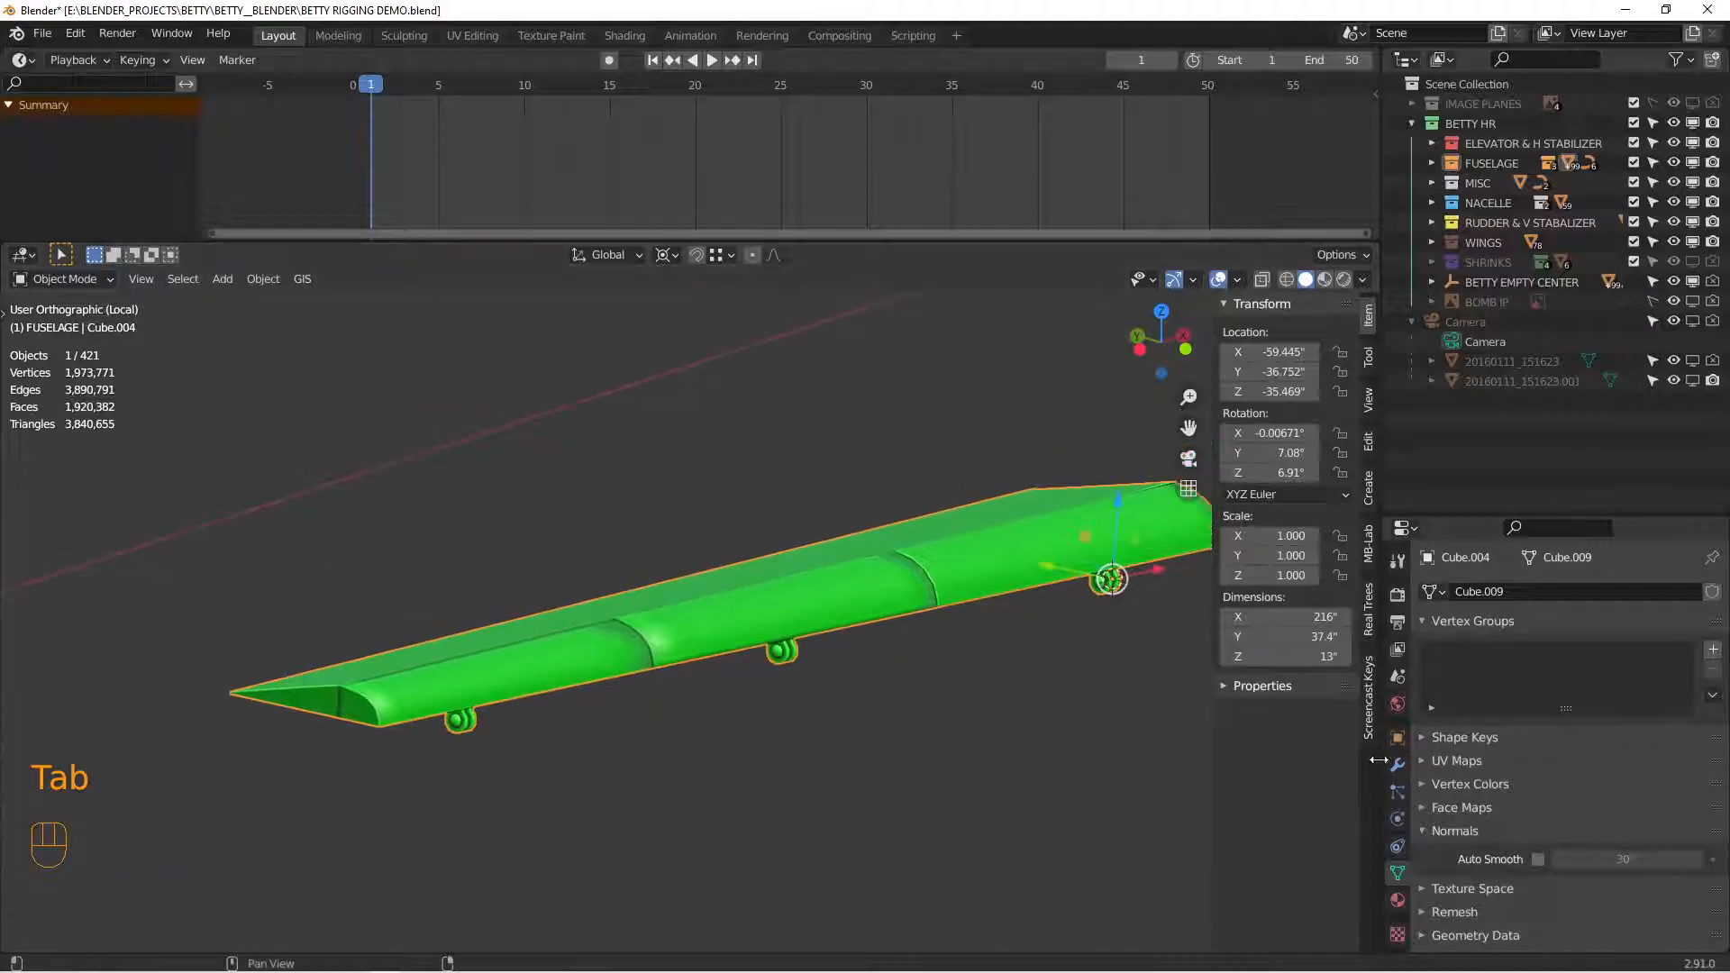
{"action": "left_click", "coordinate": [1398, 765]}
{"action": "left_click", "coordinate": [1465, 592]}
{"action": "left_click", "coordinate": [1458, 593]}
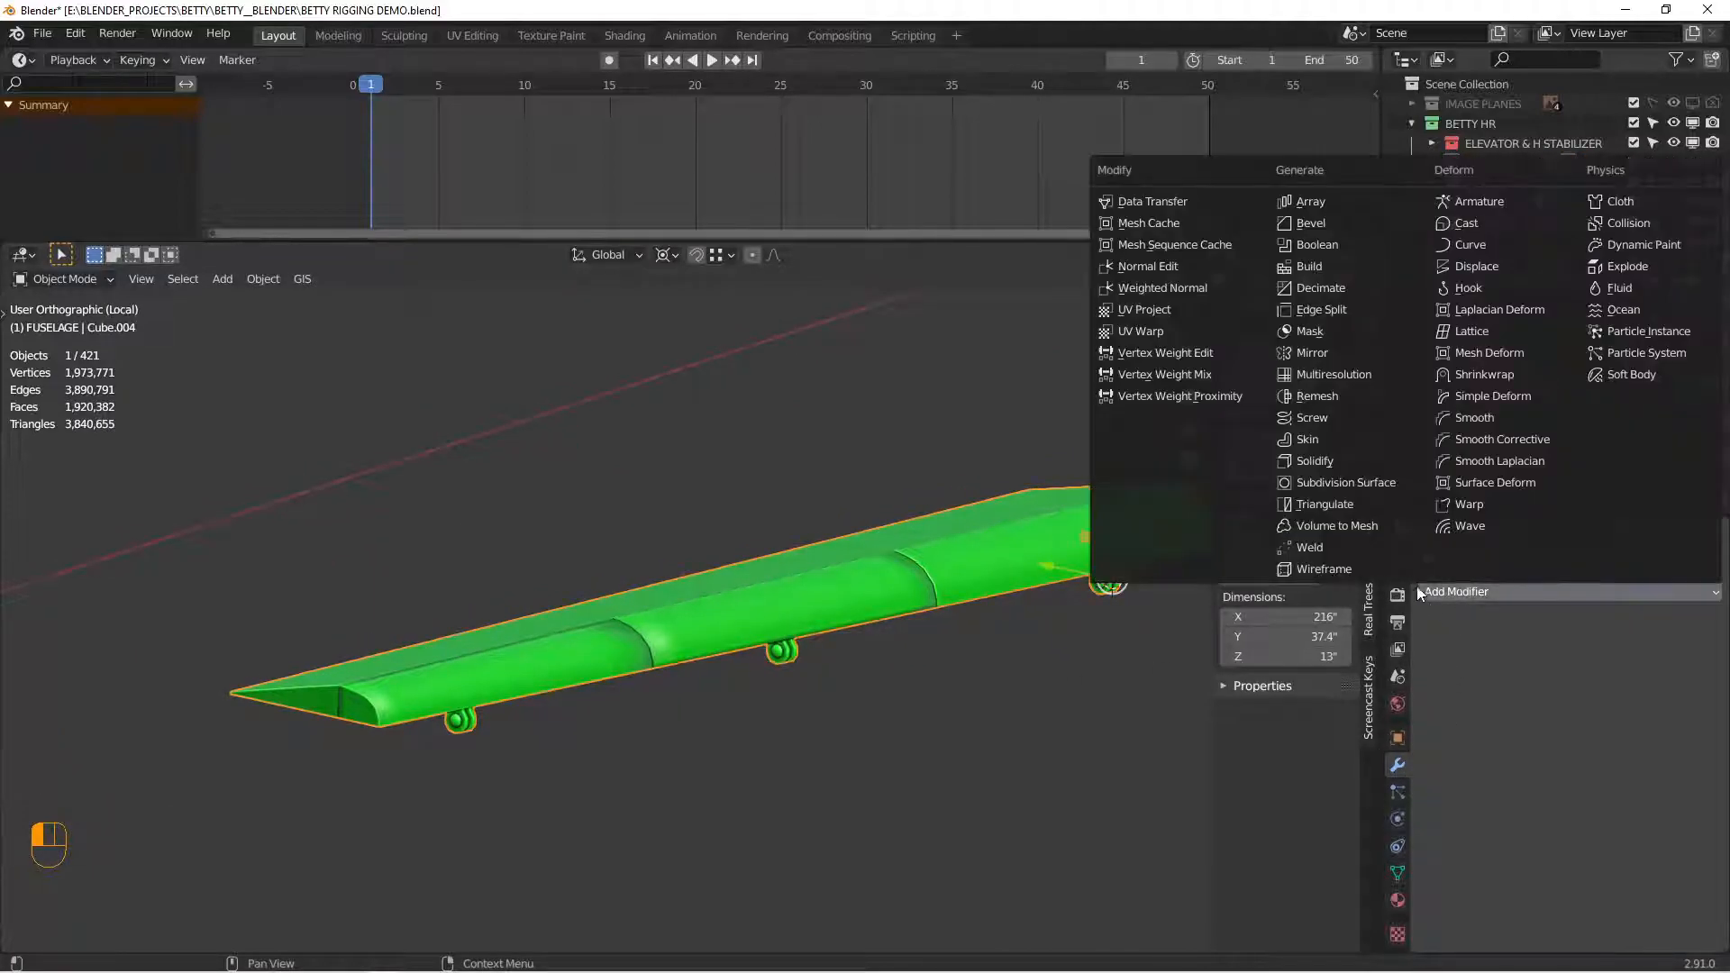
{"action": "left_click", "coordinate": [1325, 486]}
{"action": "left_click", "coordinate": [1398, 873]}
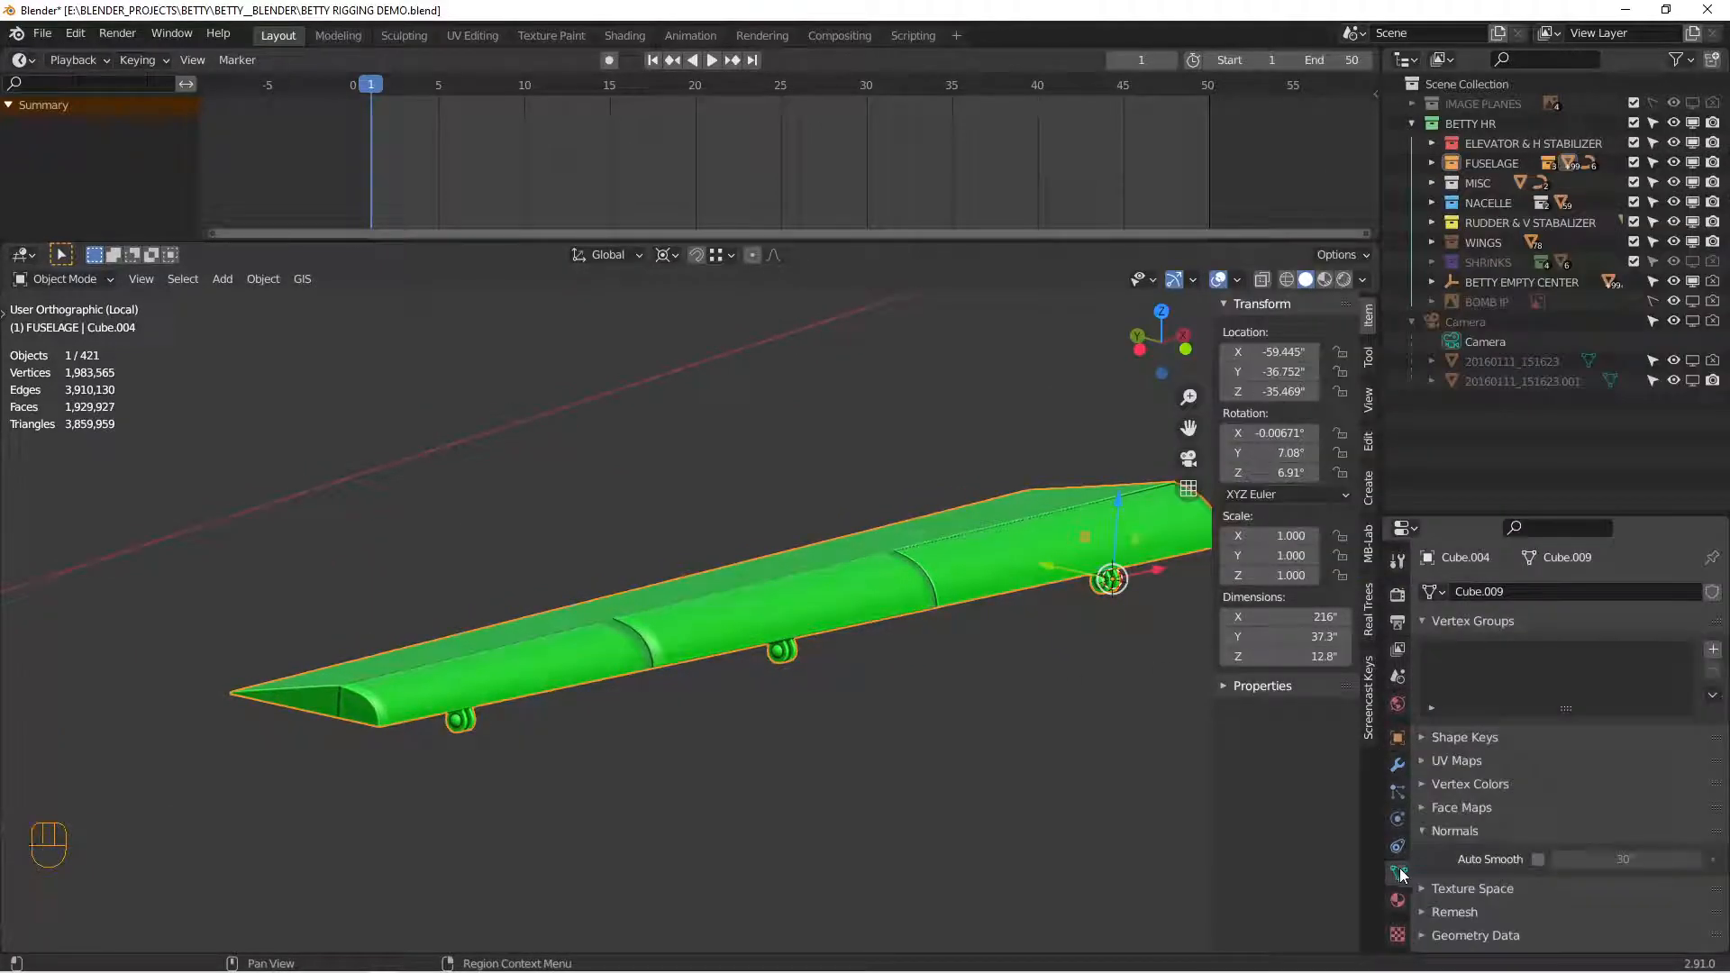
{"action": "left_click", "coordinate": [1523, 861]}
Step: Test-rotate the flap about its local X axis to check the hinge motion, and cancel the rotation
{"action": "middle_click_drag", "start_coordinate": [1193, 767], "coordinate": [638, 634]}
{"action": "left_click_drag", "start_coordinate": [638, 634], "coordinate": [486, 634], "text": "alt+shift"}
{"action": "left_click_drag", "start_coordinate": [469, 634], "coordinate": [412, 627], "text": "alt"}
{"action": "key", "text": "r"}
{"action": "key", "text": "x"}
{"action": "key", "text": "x"}
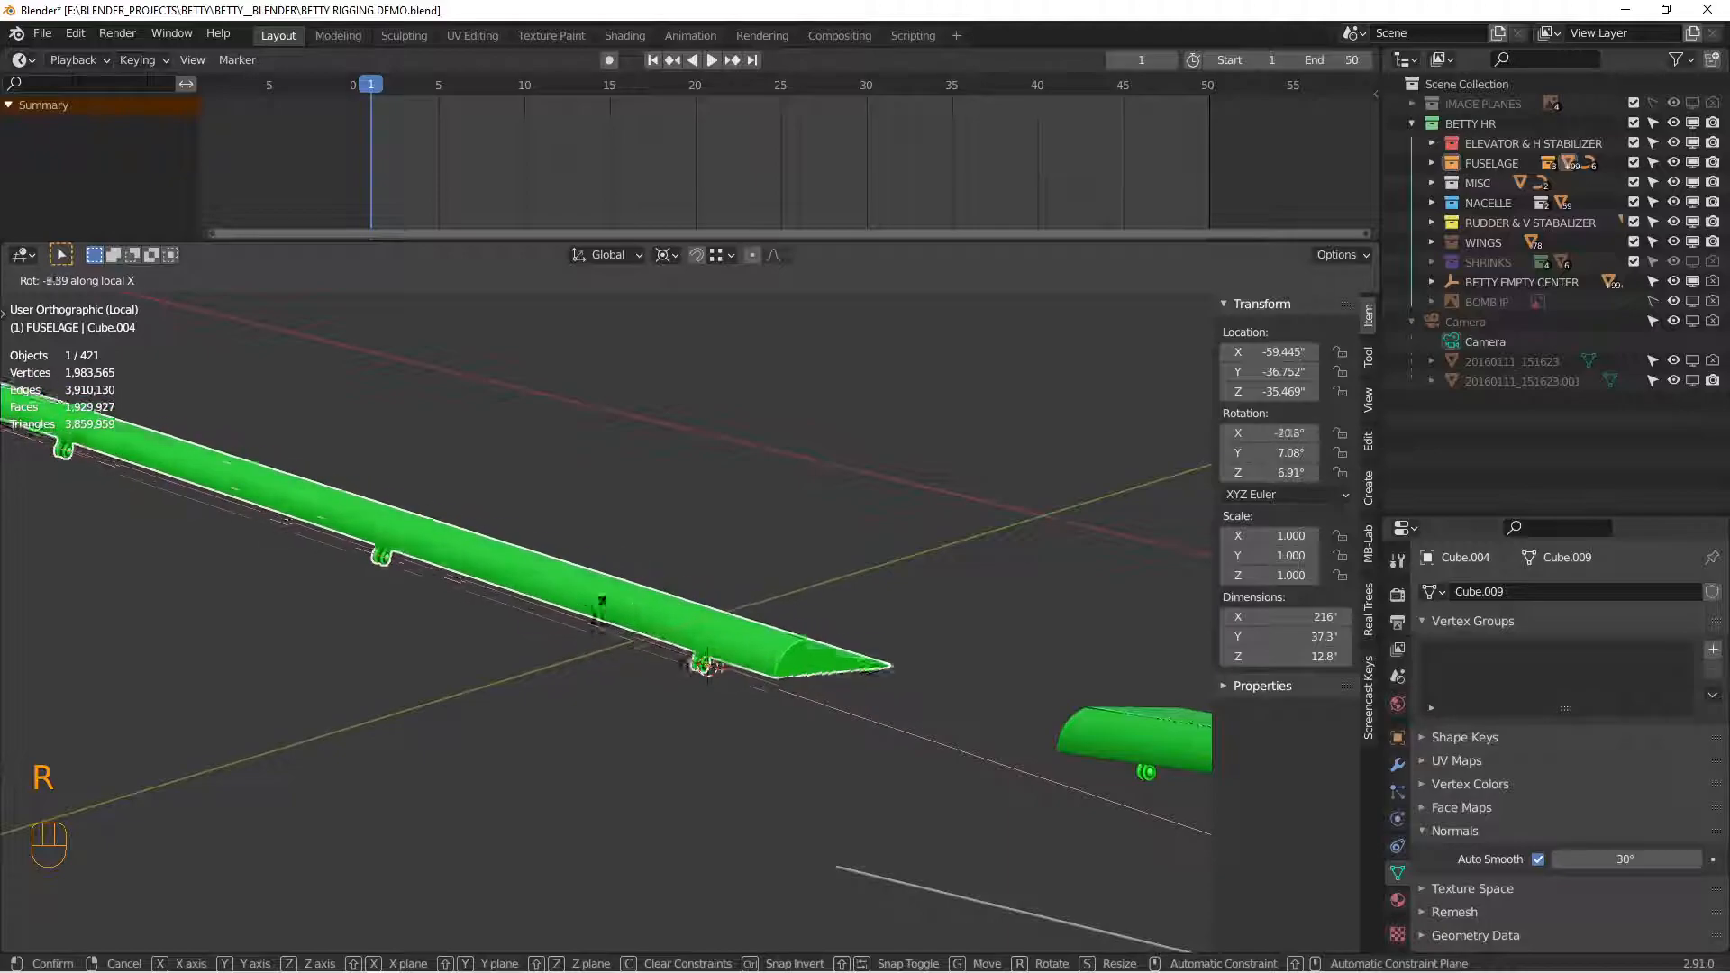
{"action": "right_click", "coordinate": [622, 617]}
Step: Deselect everything and, in right view, reset the 3D cursor to the world origin
{"action": "scroll", "coordinate": [641, 621], "scroll_direction": "down", "scroll_amount": 4}
{"action": "middle_click_drag", "start_coordinate": [641, 622], "coordinate": [706, 551]}
{"action": "key", "text": "alt+a"}
{"action": "key", "text": "KP_3"}
{"action": "key", "text": "shift+c"}
{"action": "scroll", "coordinate": [721, 557], "scroll_direction": "up", "scroll_amount": 2}
{"action": "middle_click_drag", "start_coordinate": [621, 667], "coordinate": [761, 692], "text": "shift"}
{"action": "scroll", "coordinate": [802, 560], "scroll_direction": "up", "scroll_amount": 3}
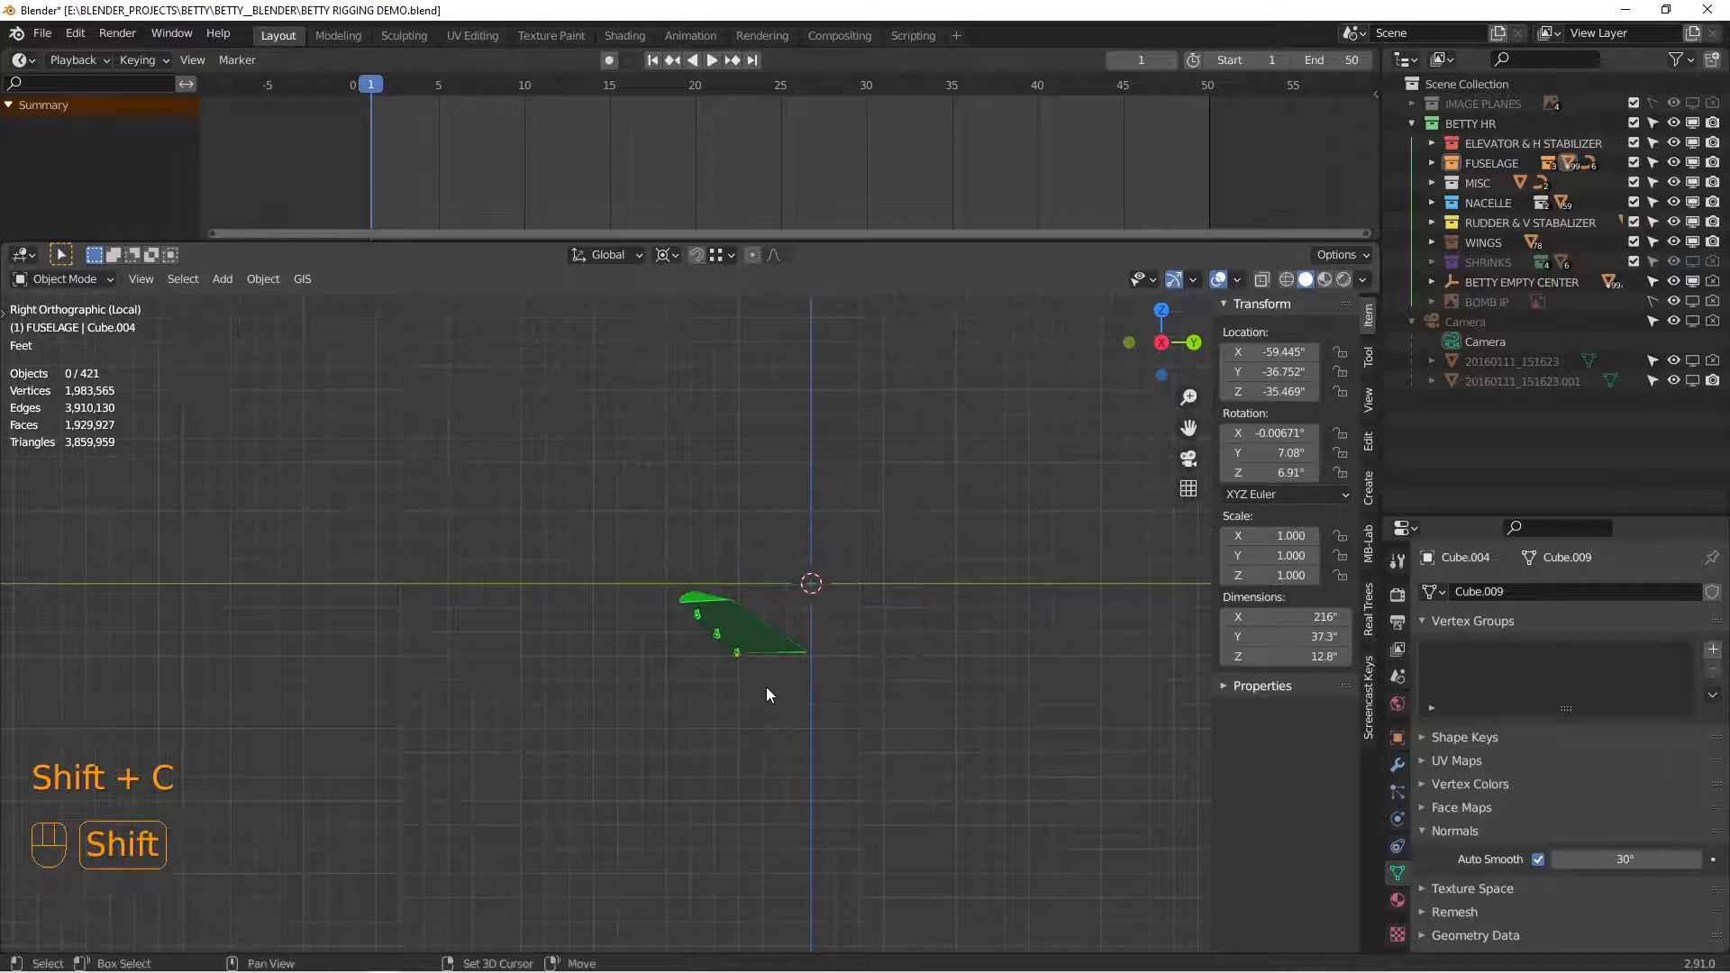
Step: Add a single-bone armature at the world origin and apply its rotation and scale
{"action": "key", "text": "shift+a"}
{"action": "mouse_move", "coordinate": [701, 722]}
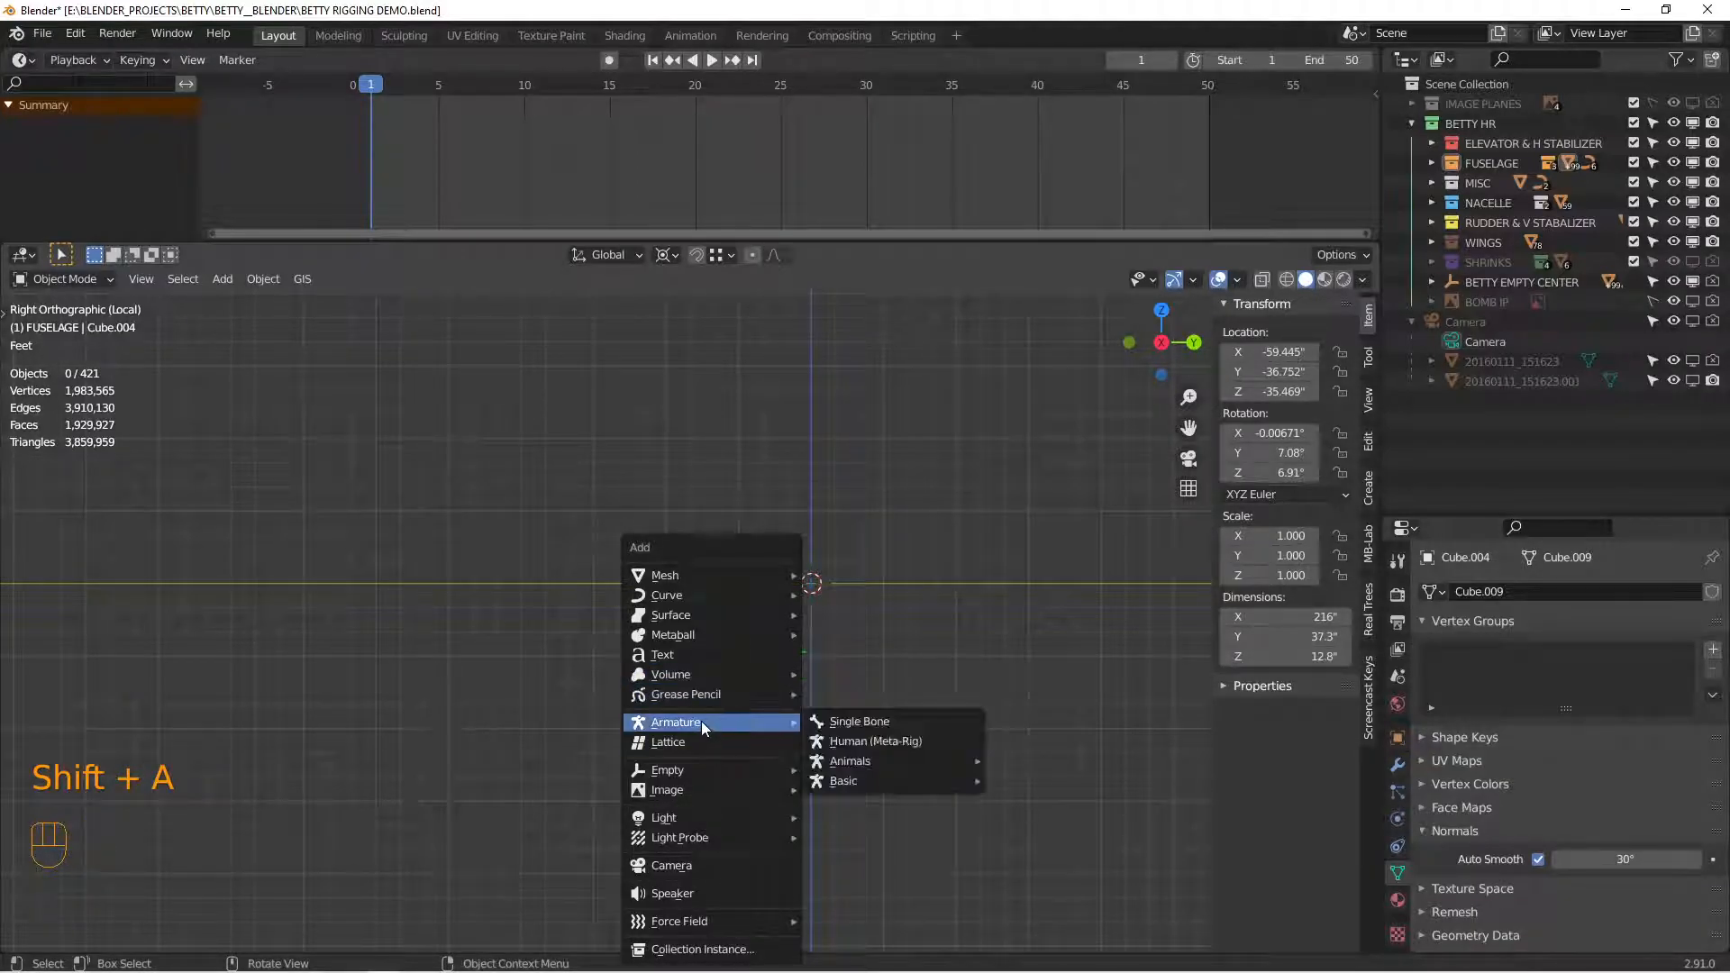
{"action": "left_click", "coordinate": [822, 722]}
{"action": "key", "text": "shift+a"}
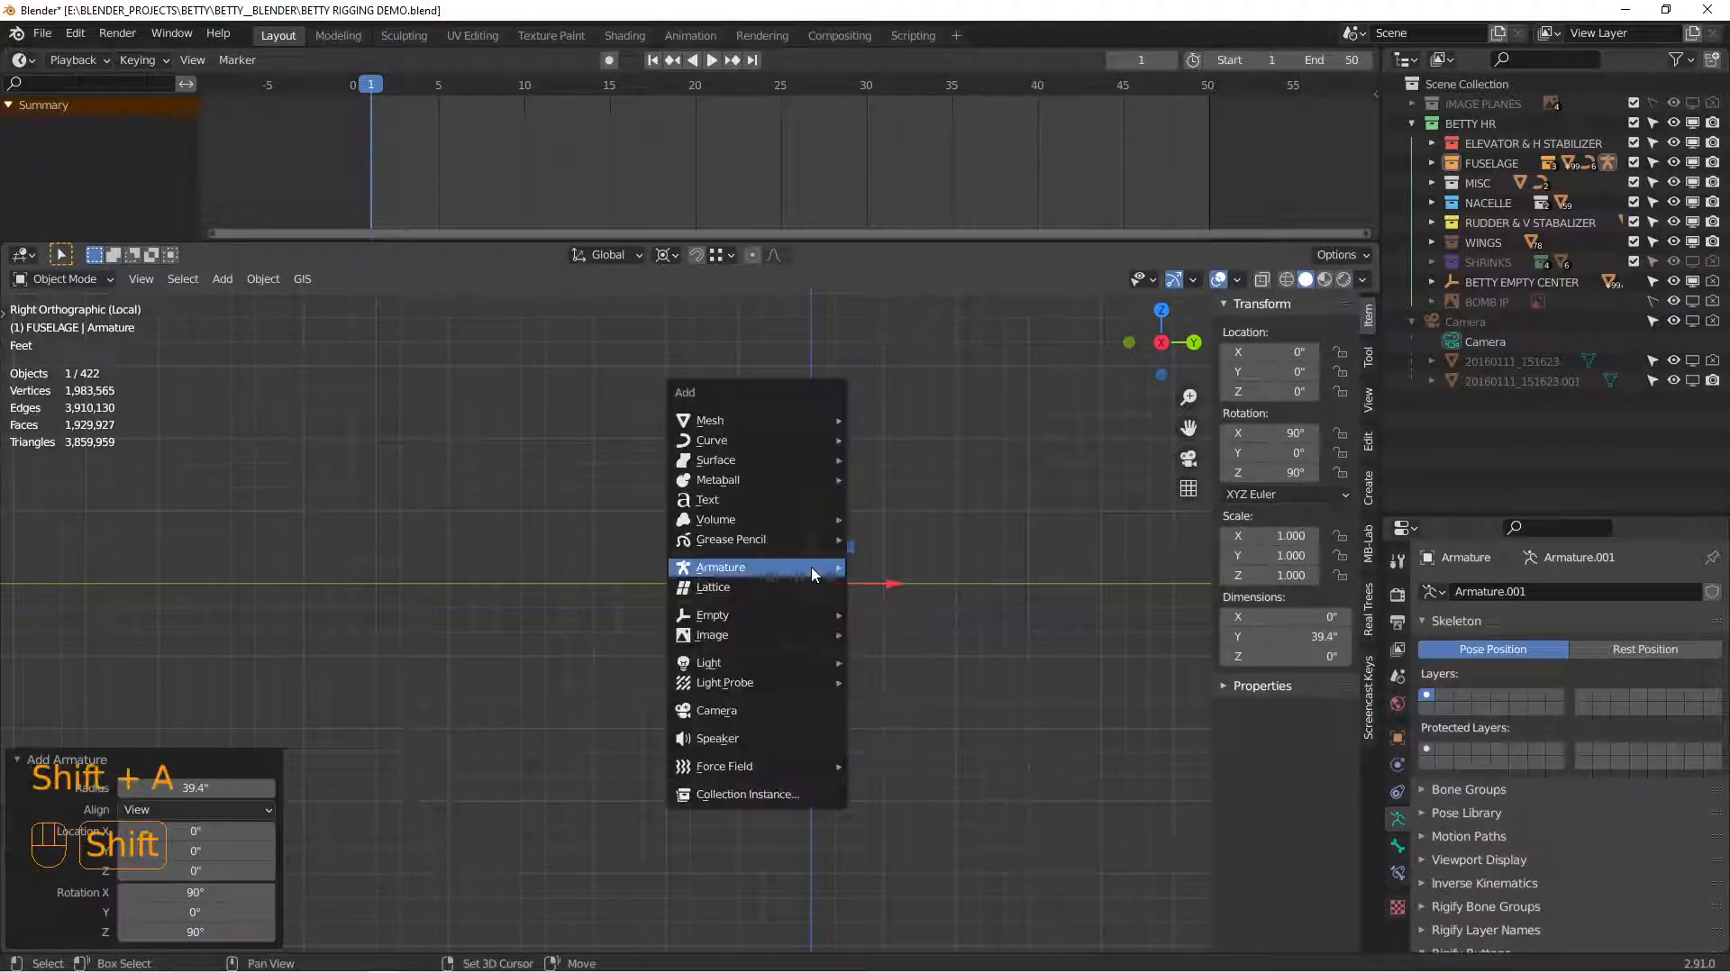
{"action": "key", "text": "ctrl+a"}
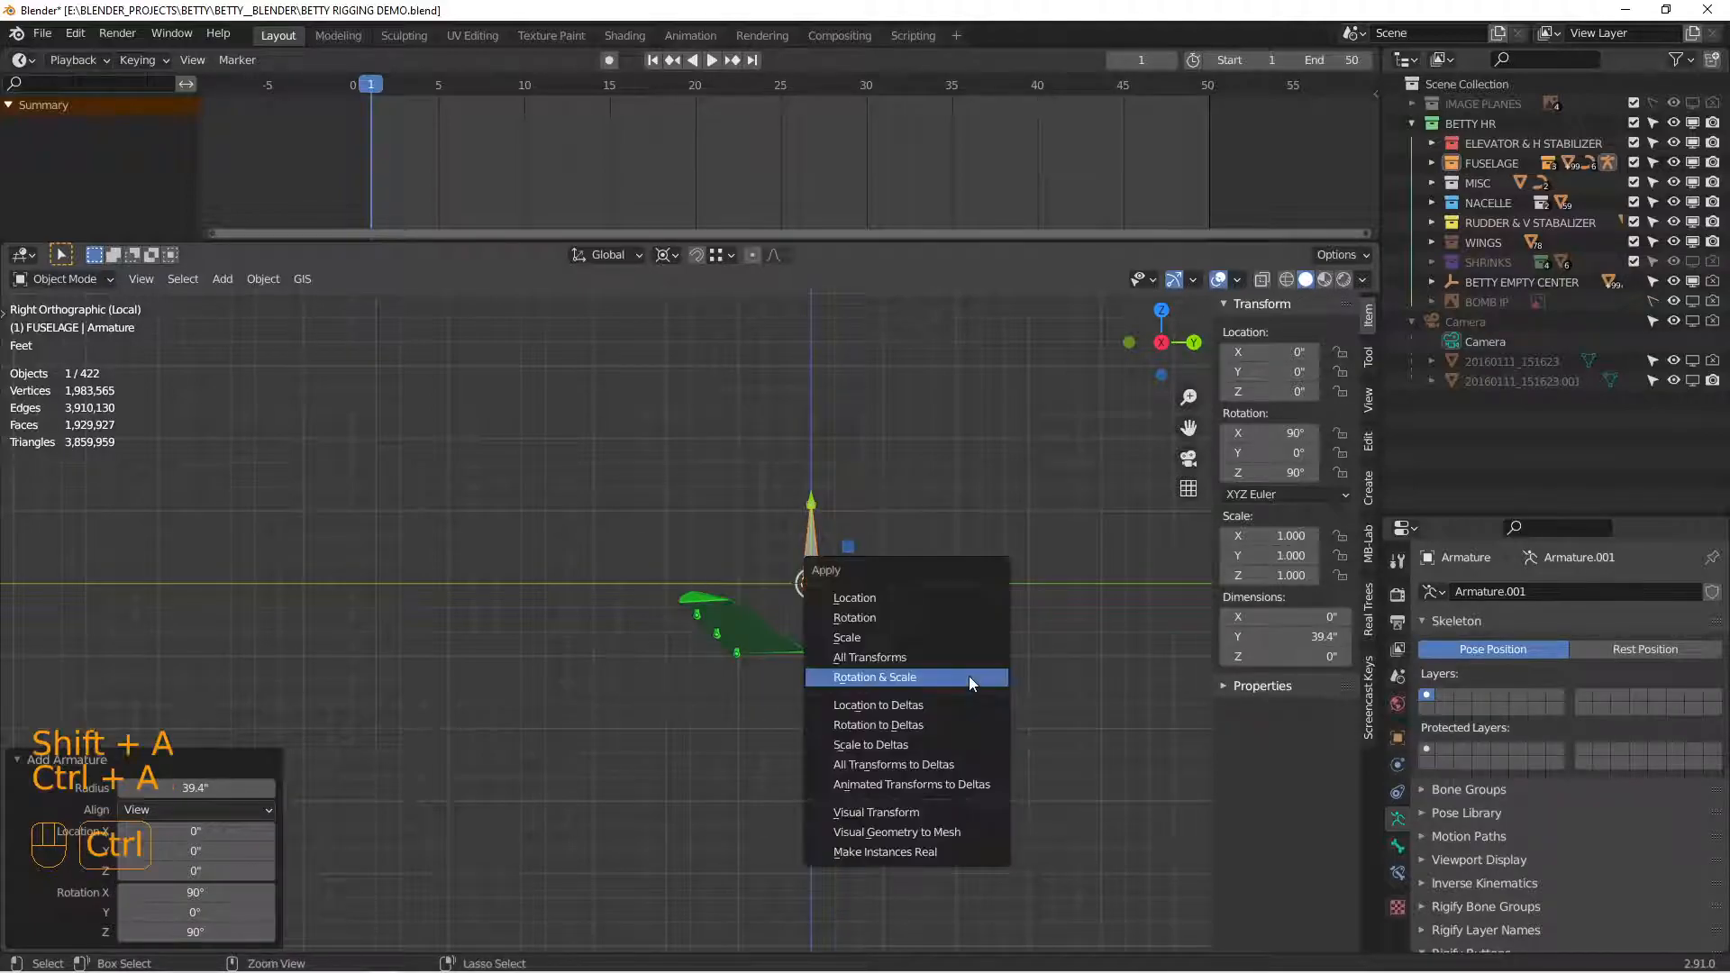
{"action": "left_click", "coordinate": [937, 674]}
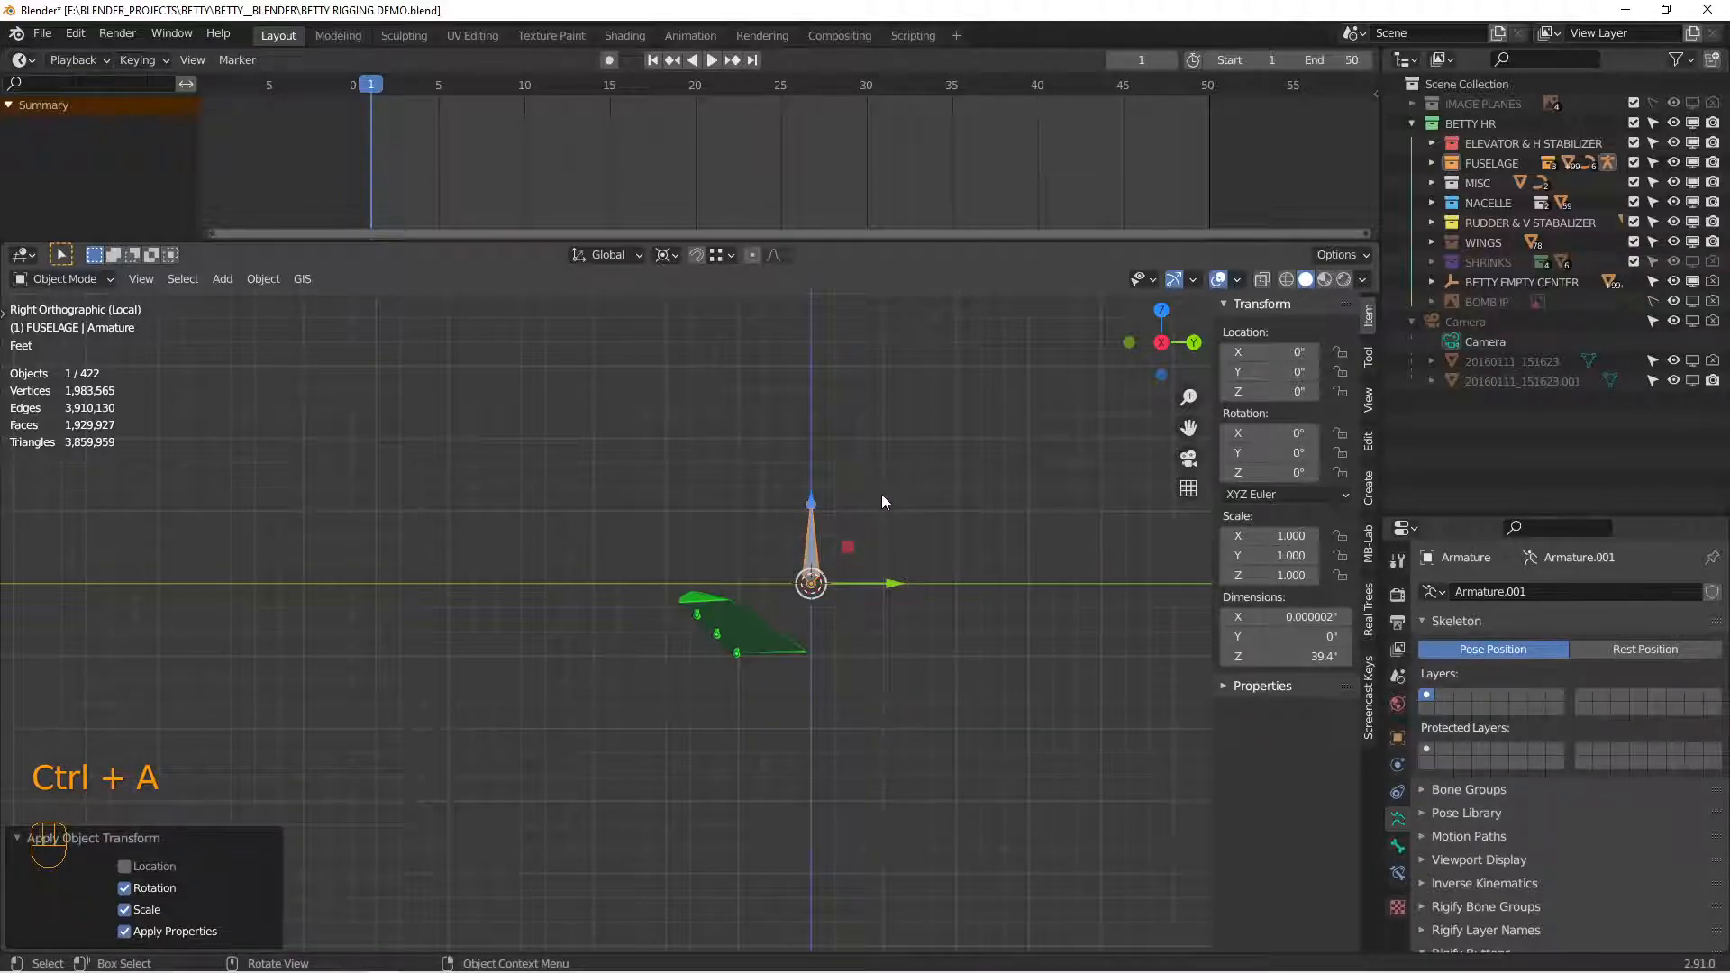
Step: Move the armature straight down along Z by 115.41", below the flaps
{"action": "key", "text": "g"}
{"action": "left_click", "coordinate": [865, 769]}
{"action": "middle_click_drag", "start_coordinate": [865, 777], "coordinate": [870, 641], "text": "shift"}
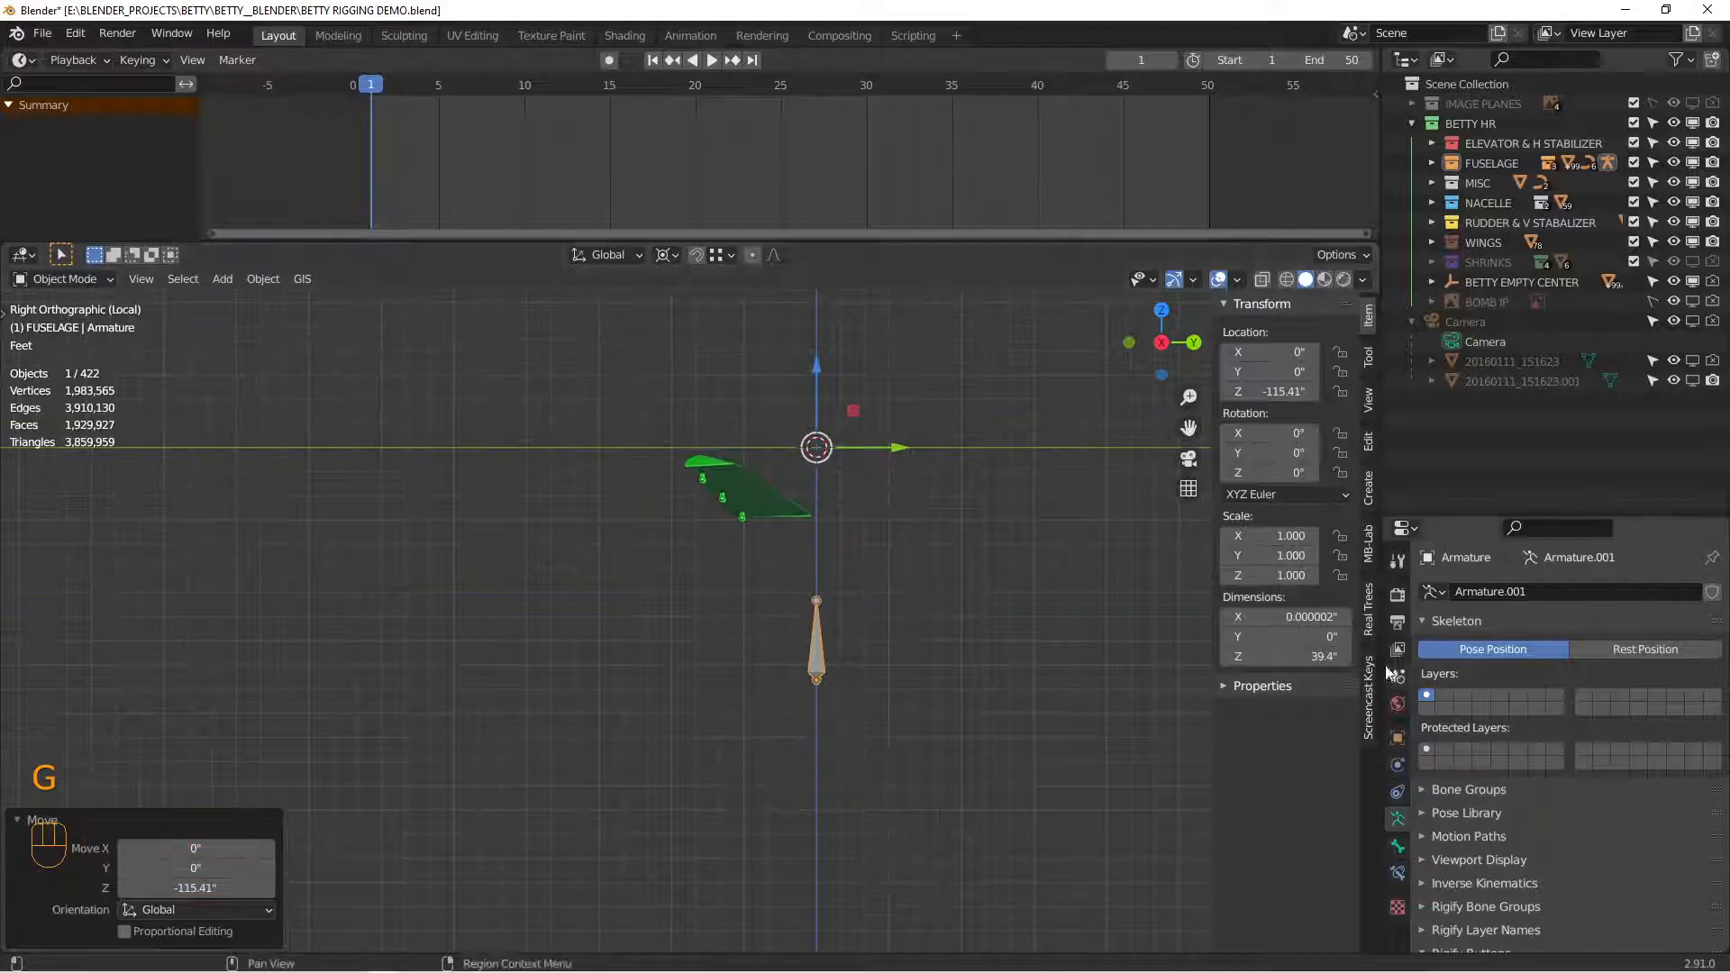
Step: Rename the armature object FLAPS and show its name in the viewport
{"action": "left_click", "coordinate": [1398, 737]}
{"action": "left_click", "coordinate": [1526, 591]}
{"action": "type", "text": "FLAPS"}
{"action": "key", "text": "Return"}
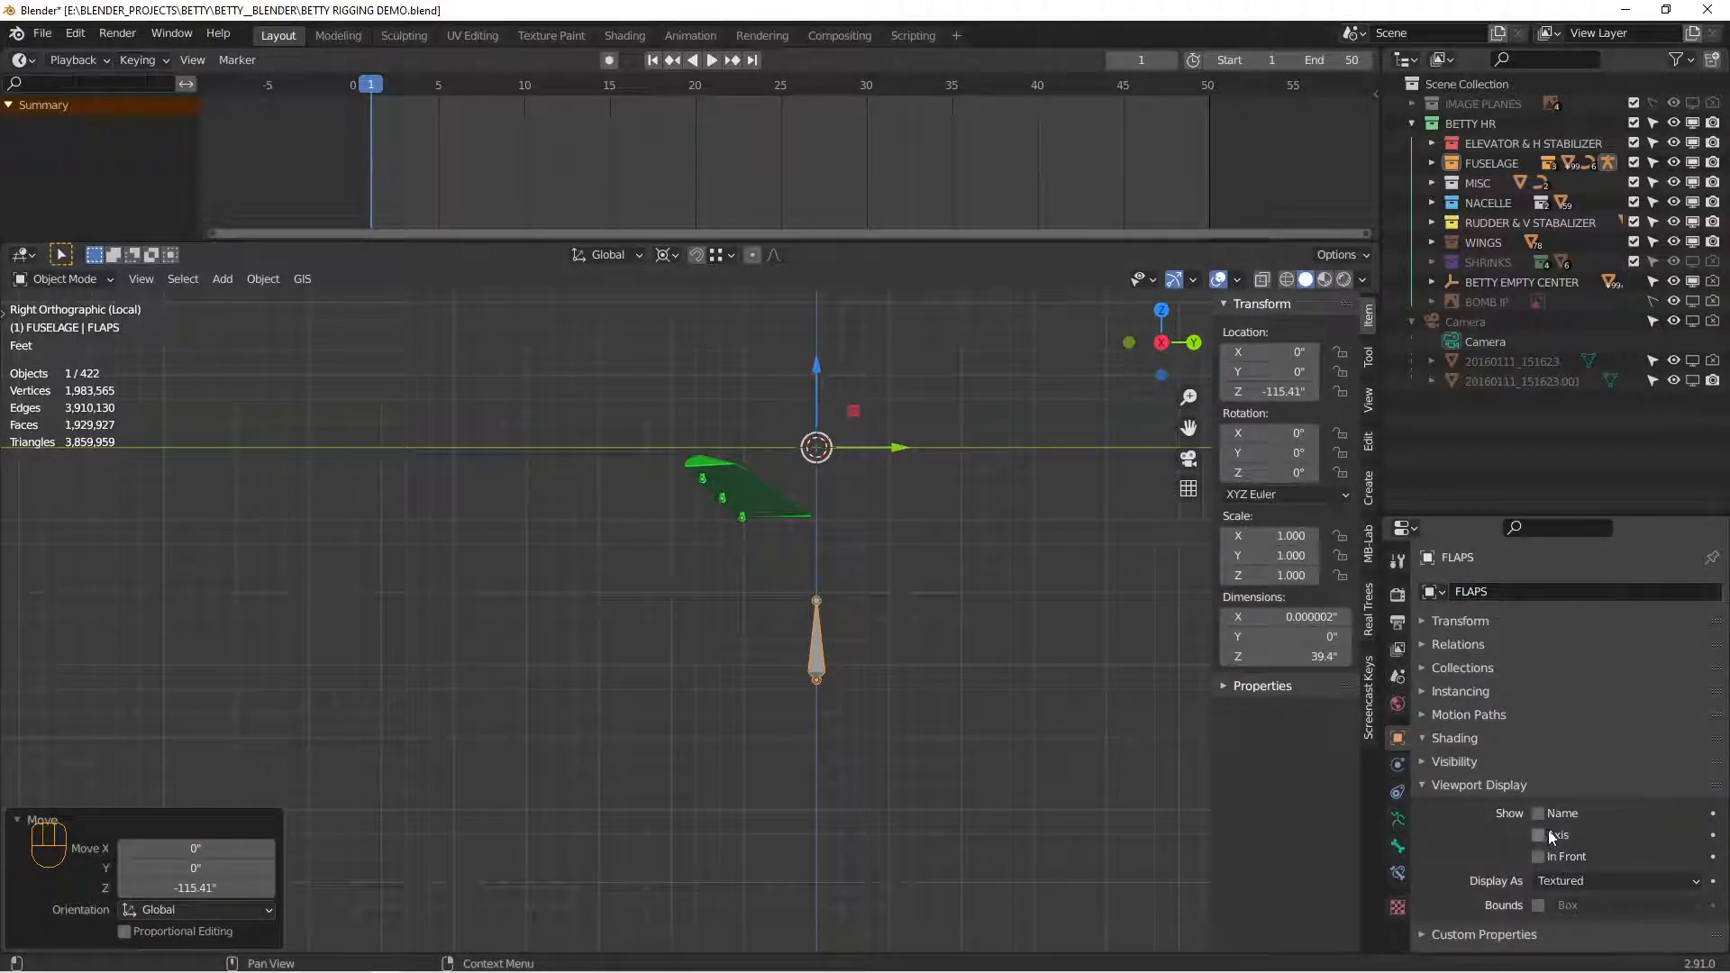
Step: Select the newly aligned flap and examine its rotation values and its placement relative to the FLAPS armature
{"action": "mouse_move", "coordinate": [825, 635]}
{"action": "middle_mouse_down"}
{"action": "mouse_move", "coordinate": [733, 652]}
{"action": "mouse_move", "coordinate": [835, 650]}
{"action": "middle_mouse_up"}
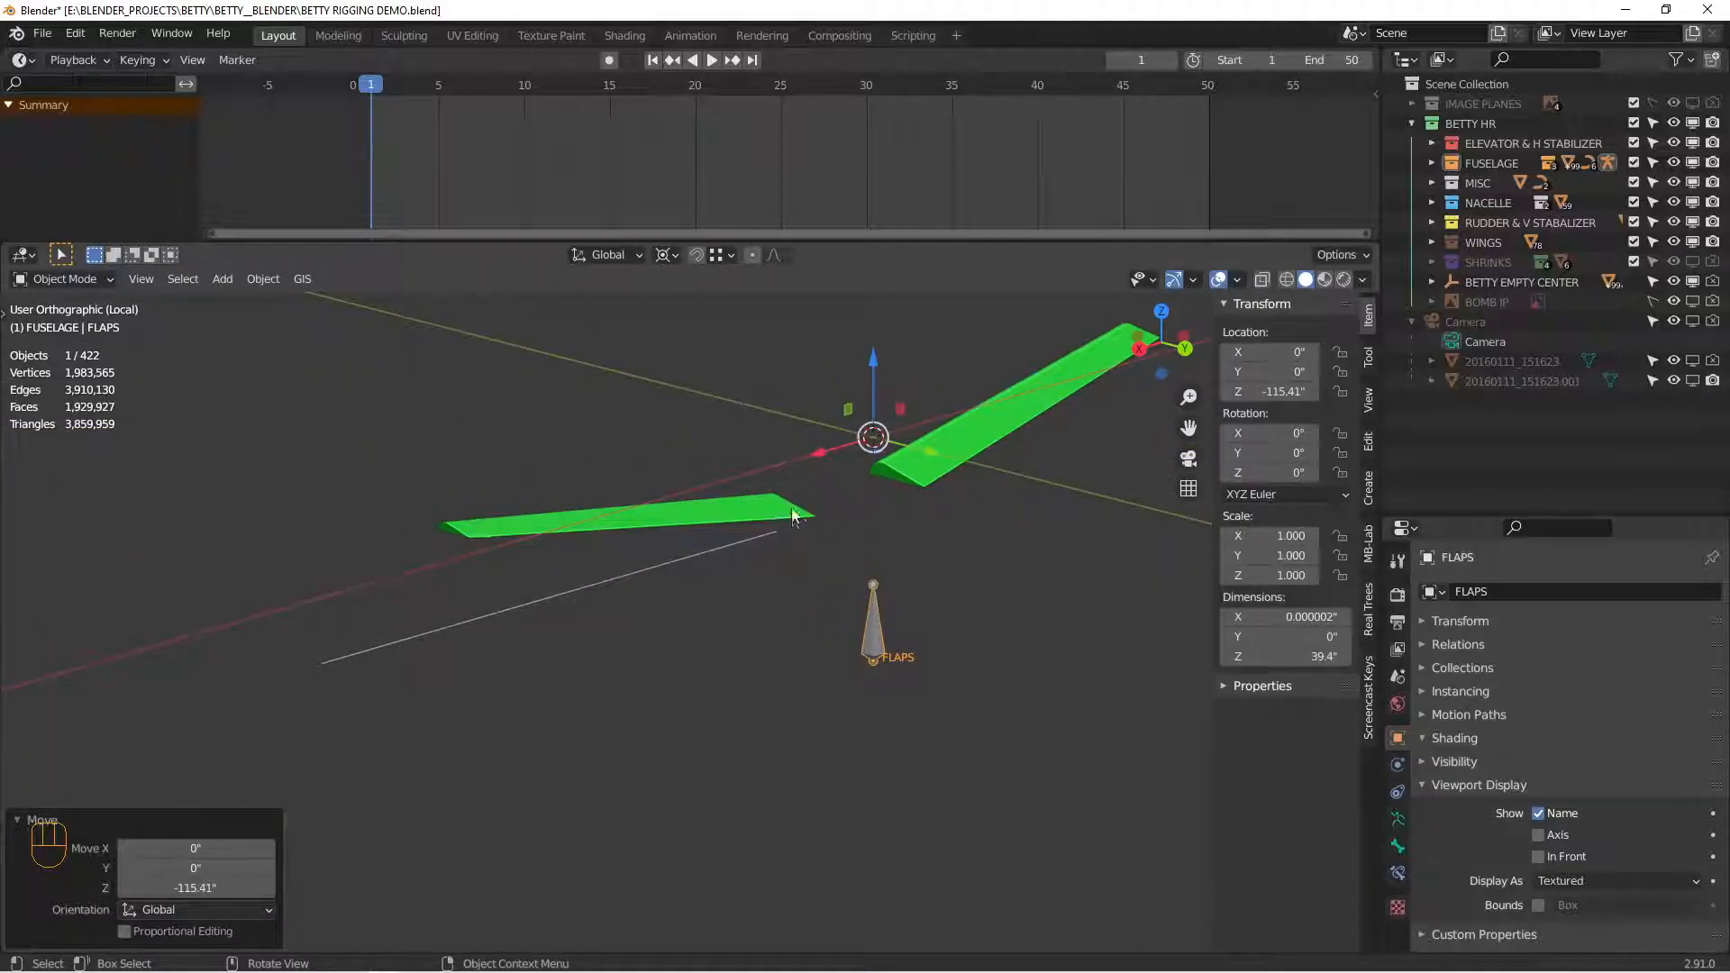
{"action": "middle_click_drag", "start_coordinate": [865, 611], "coordinate": [749, 645]}
{"action": "left_click", "coordinate": [807, 598]}
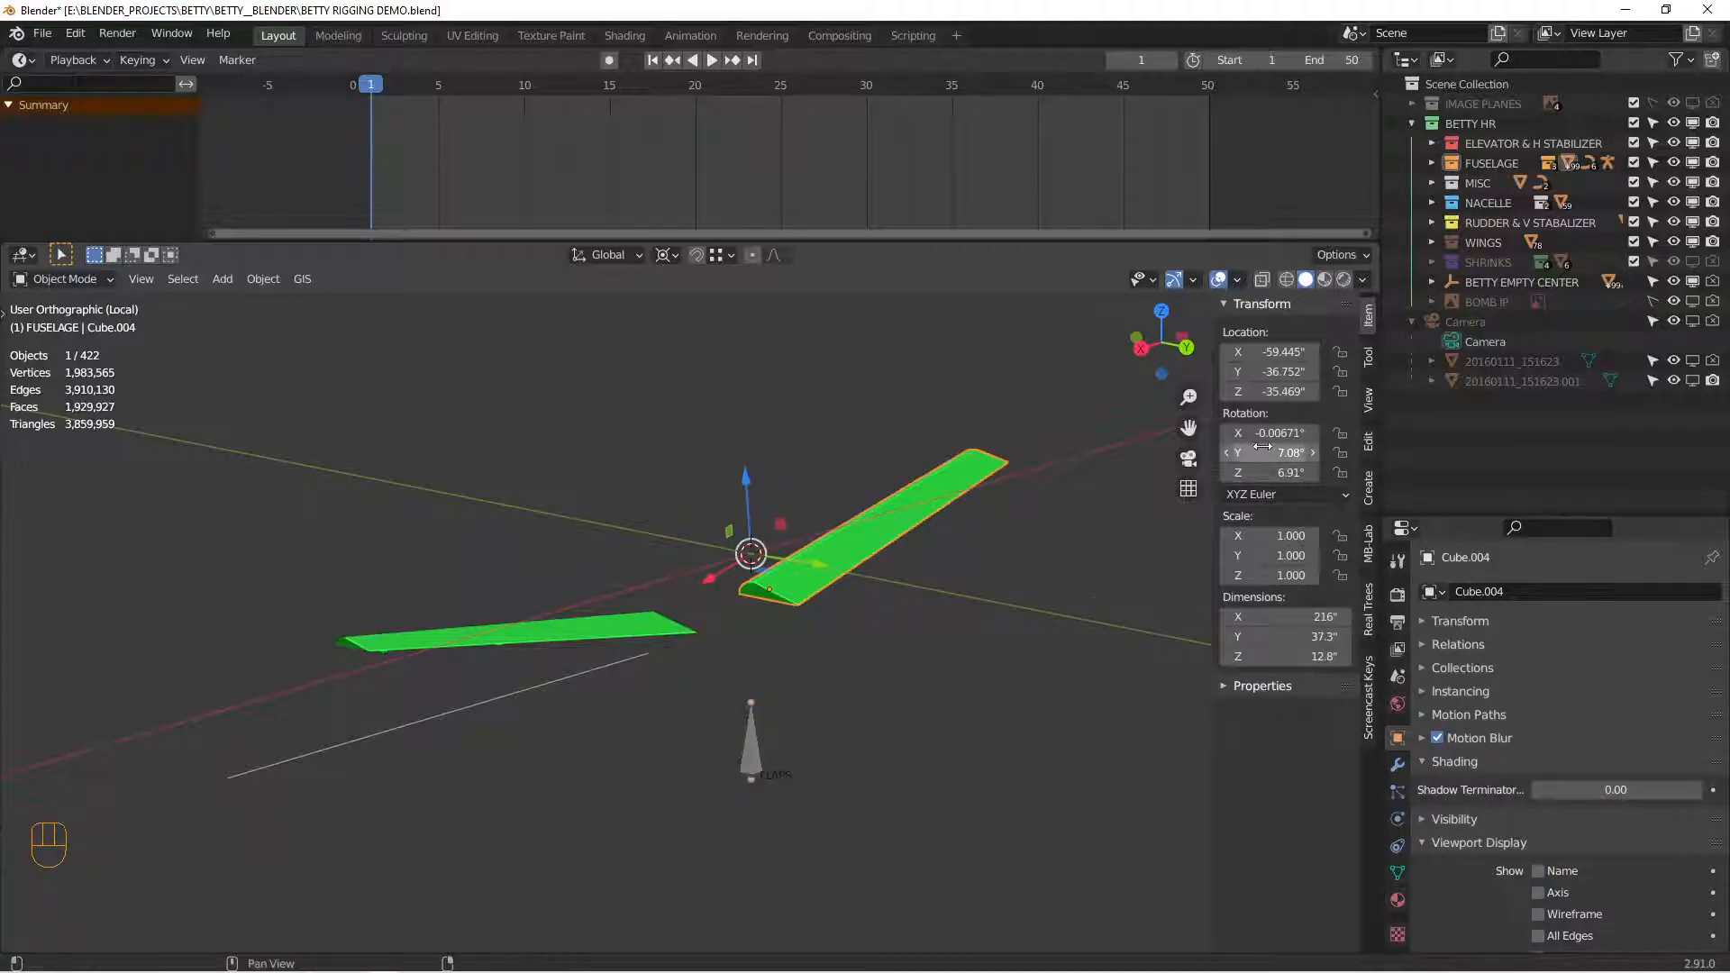
{"action": "middle_click_drag", "start_coordinate": [945, 566], "coordinate": [782, 624]}
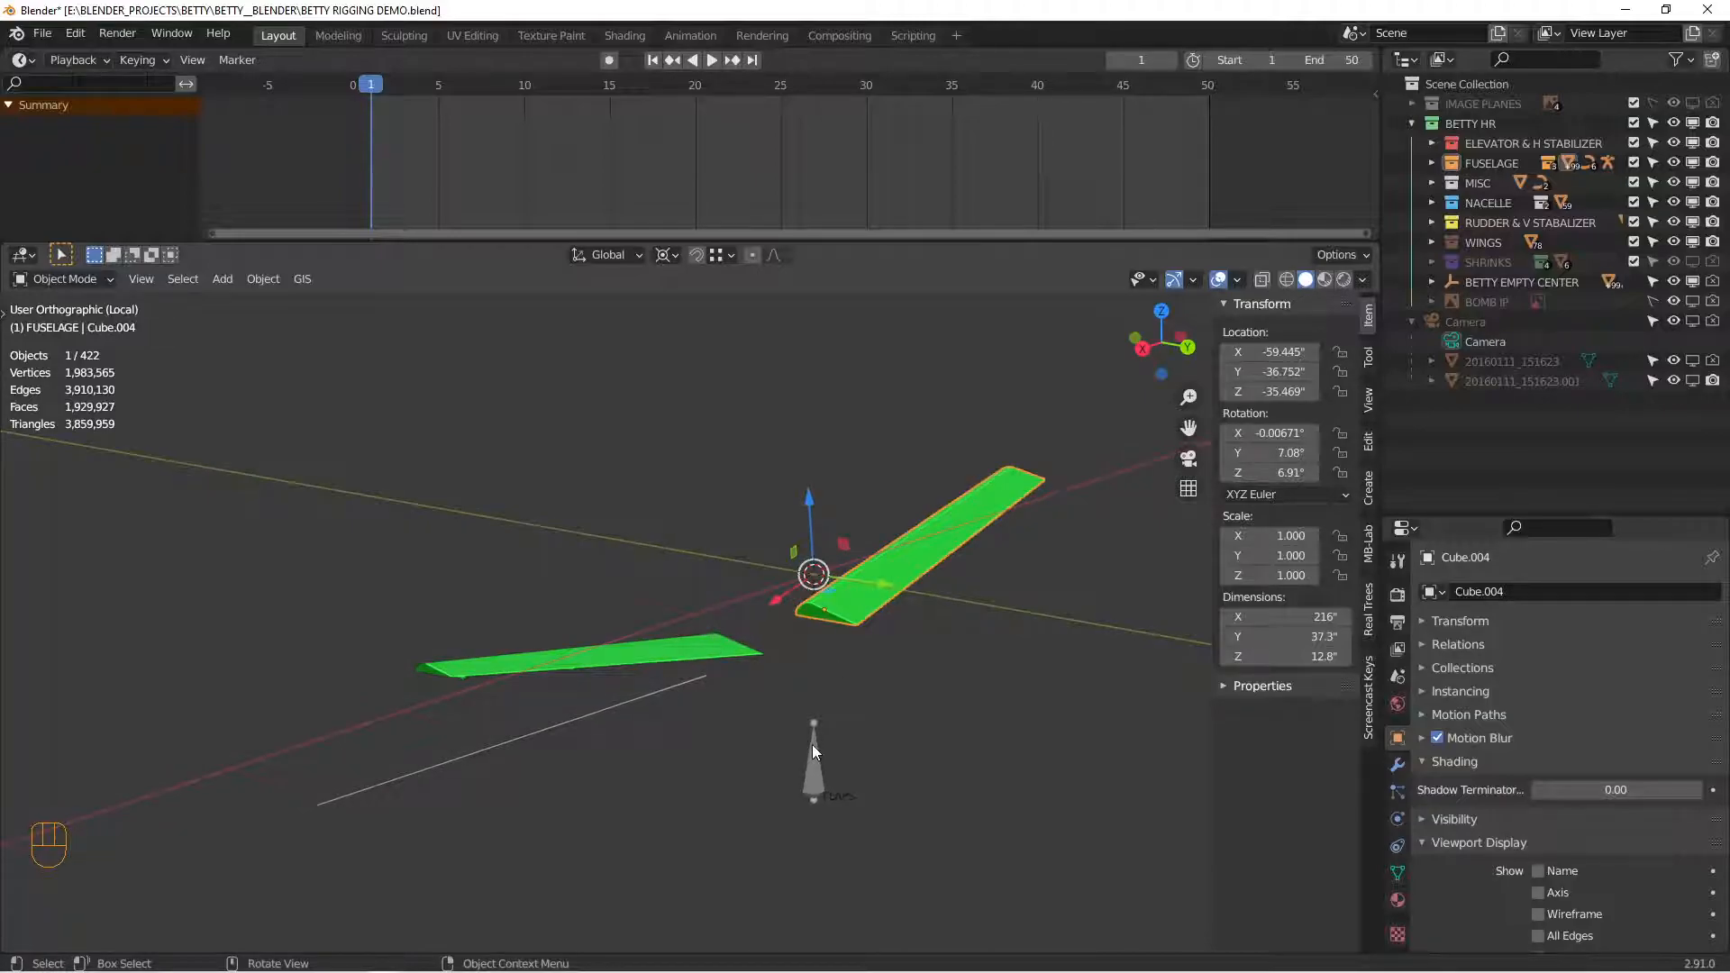
Step: Add a driver to the X rotation of each of the two wing flaps, Cube.004 and Cube.003
{"action": "right_click", "coordinate": [1271, 434]}
{"action": "right_click", "coordinate": [1272, 434]}
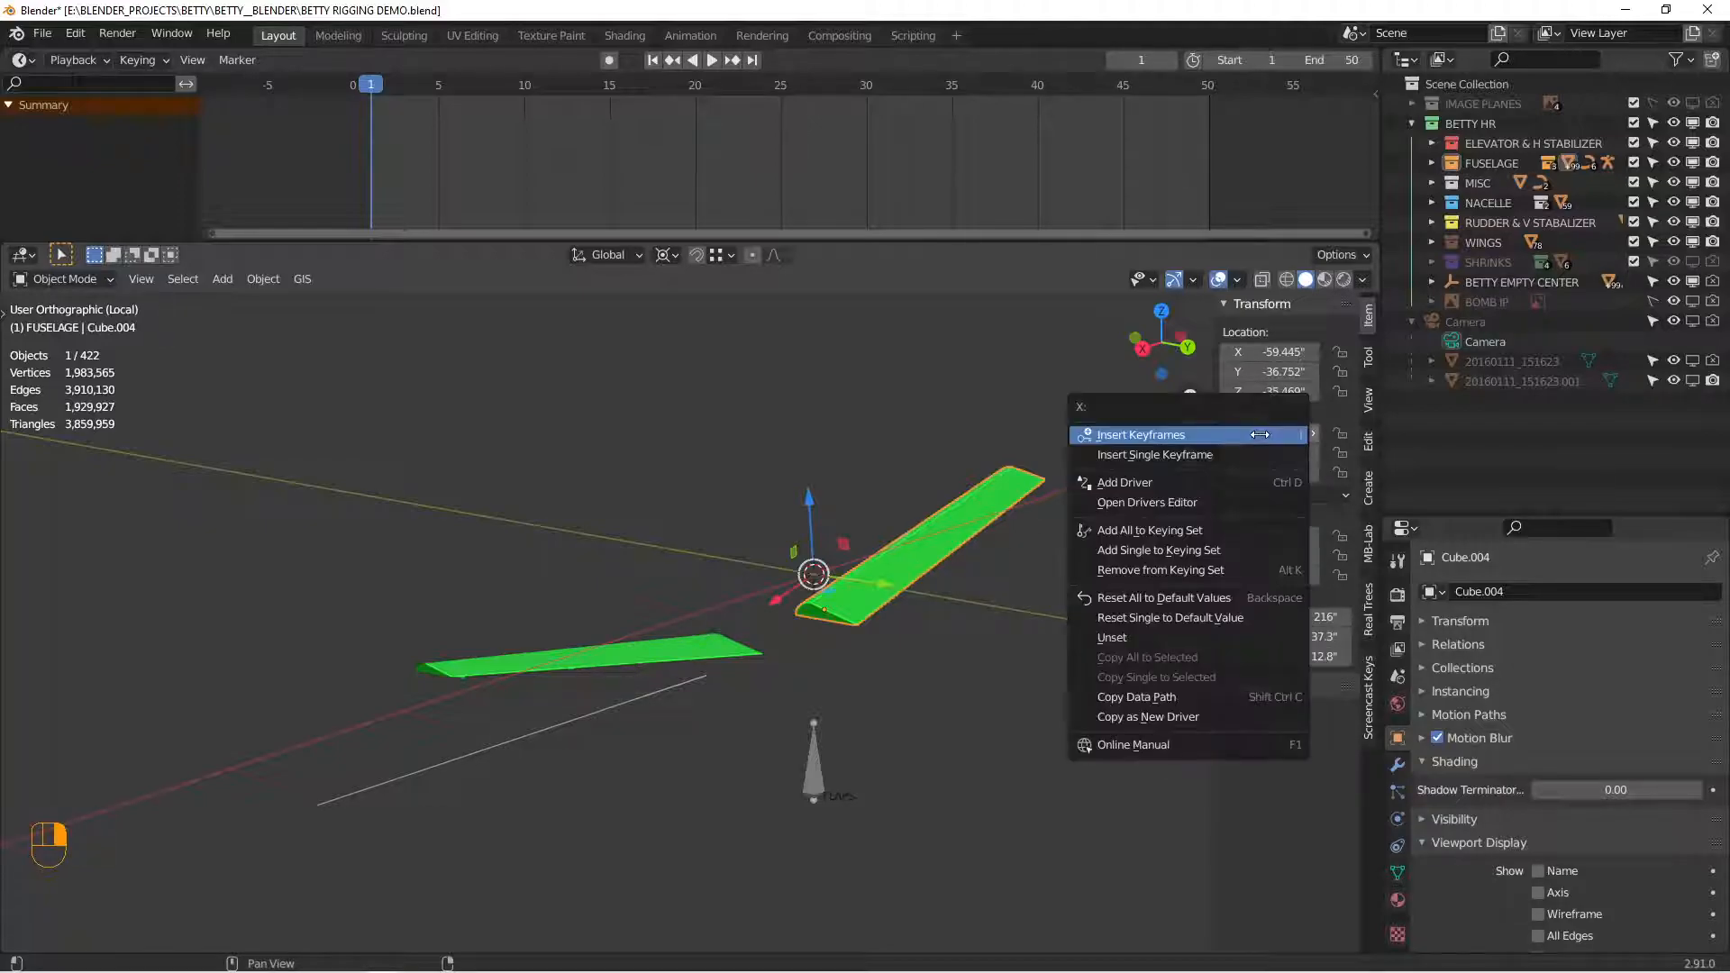
{"action": "left_click", "coordinate": [1164, 486]}
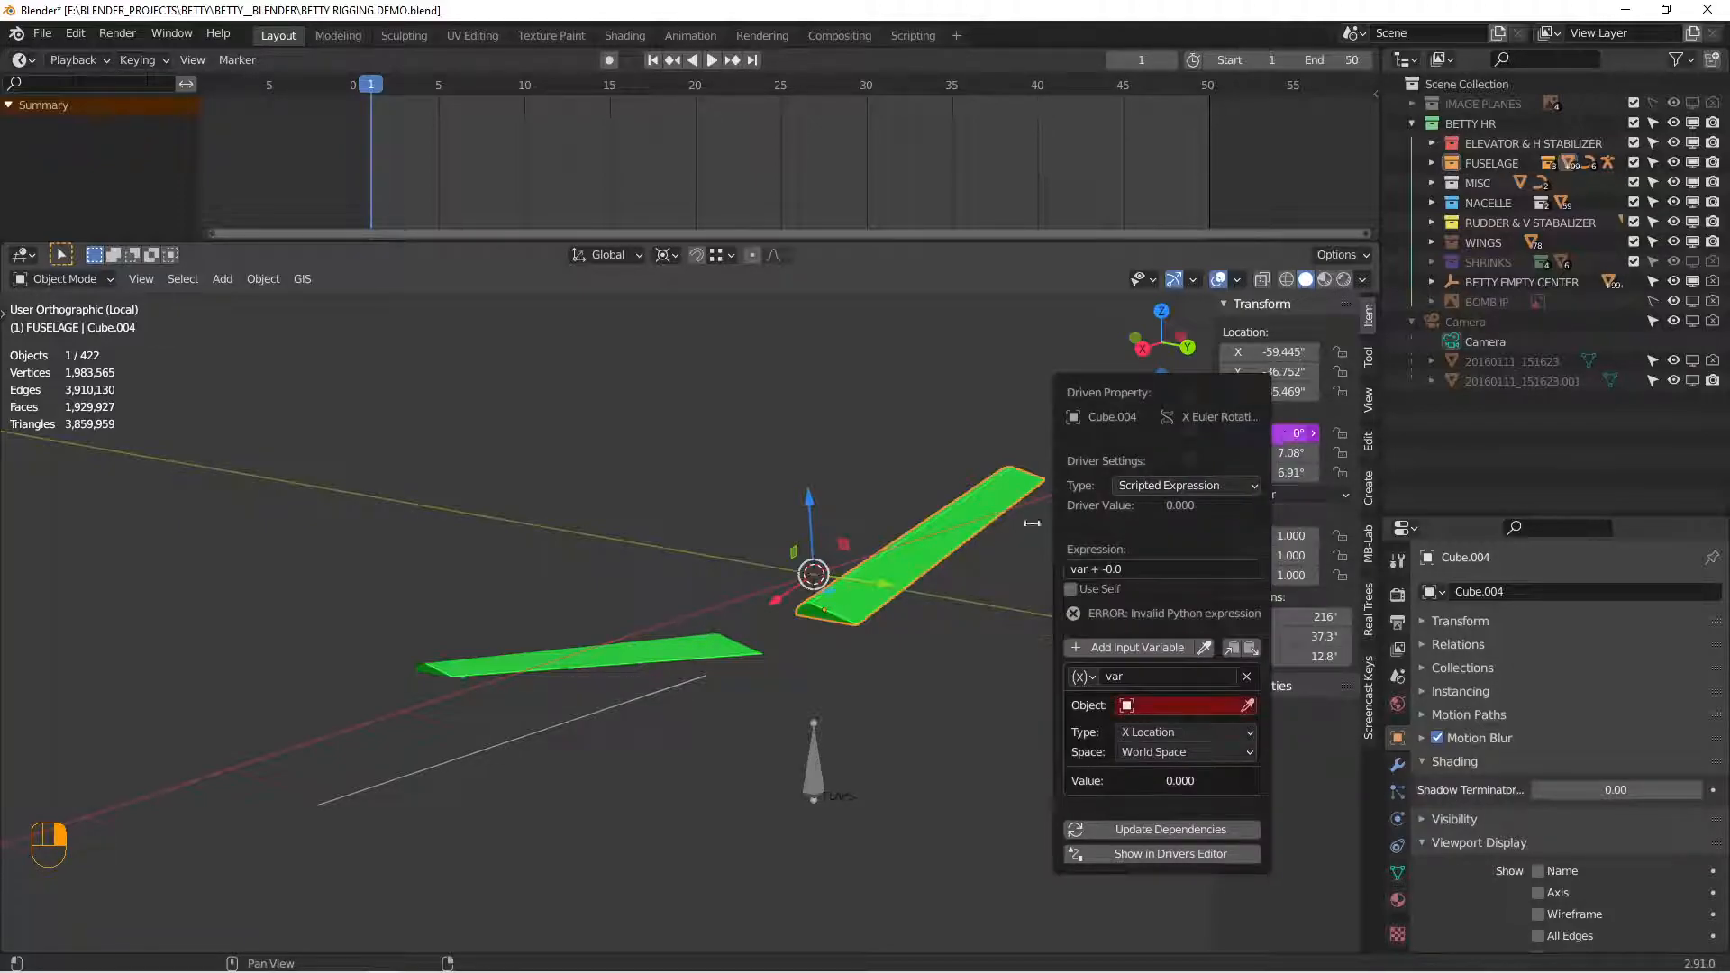
{"action": "left_click", "coordinate": [660, 647]}
{"action": "right_click", "coordinate": [1258, 438]}
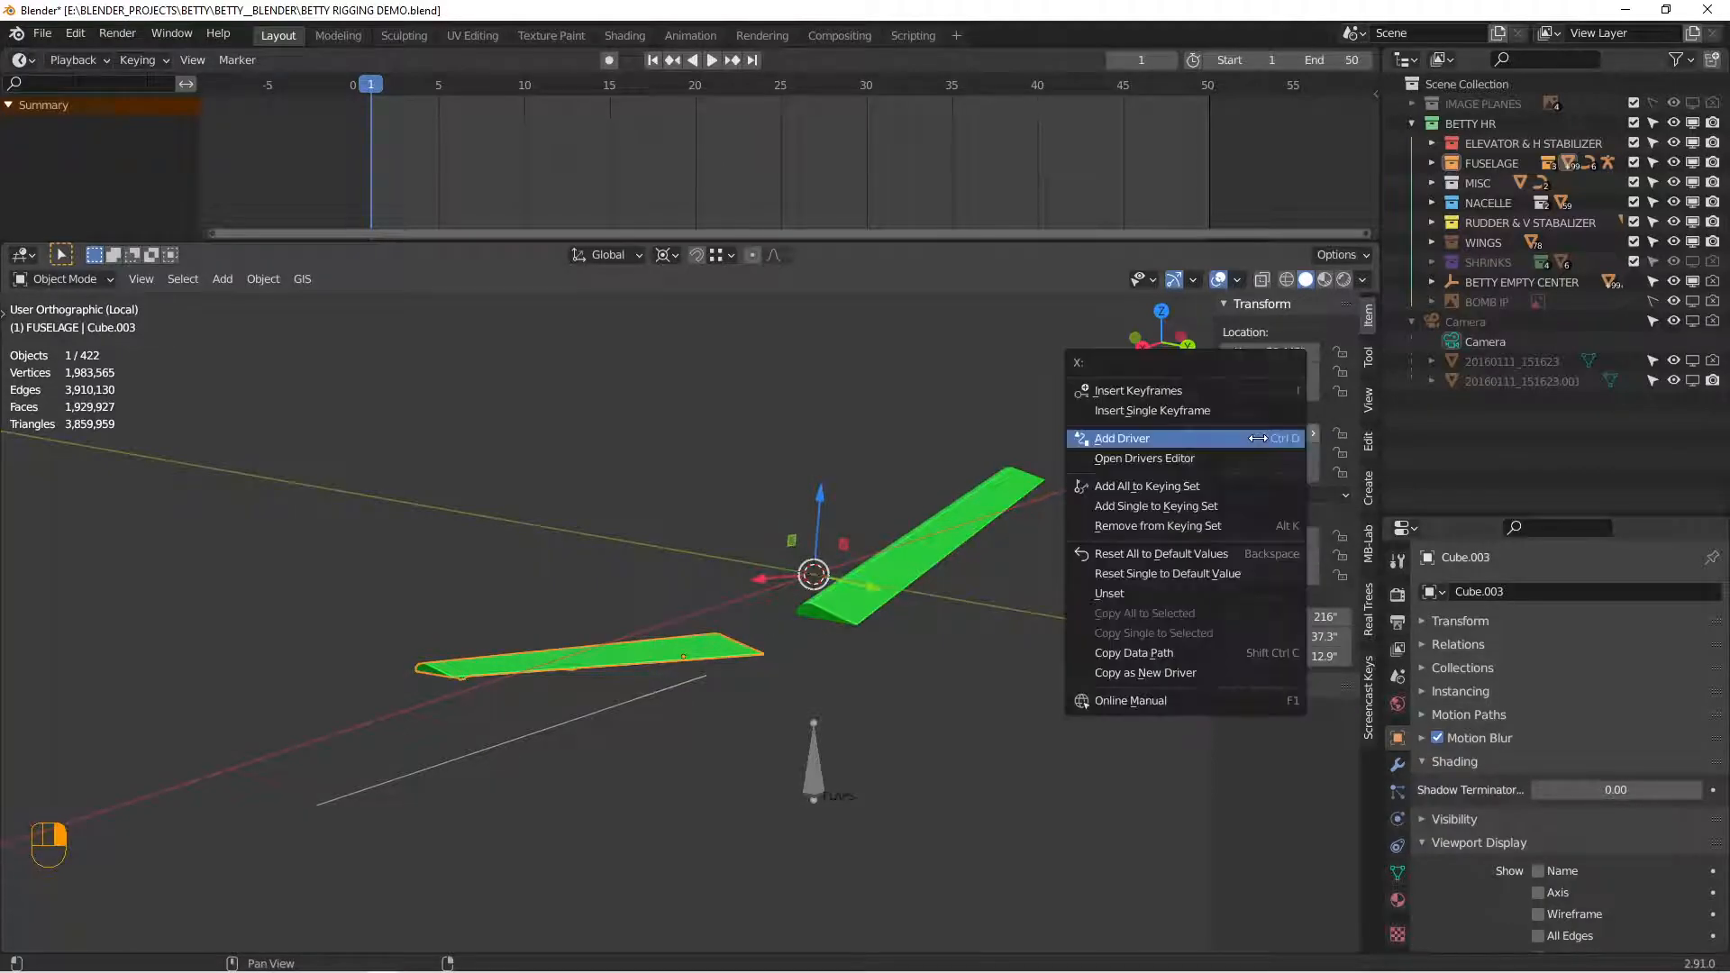
{"action": "left_click", "coordinate": [1197, 440]}
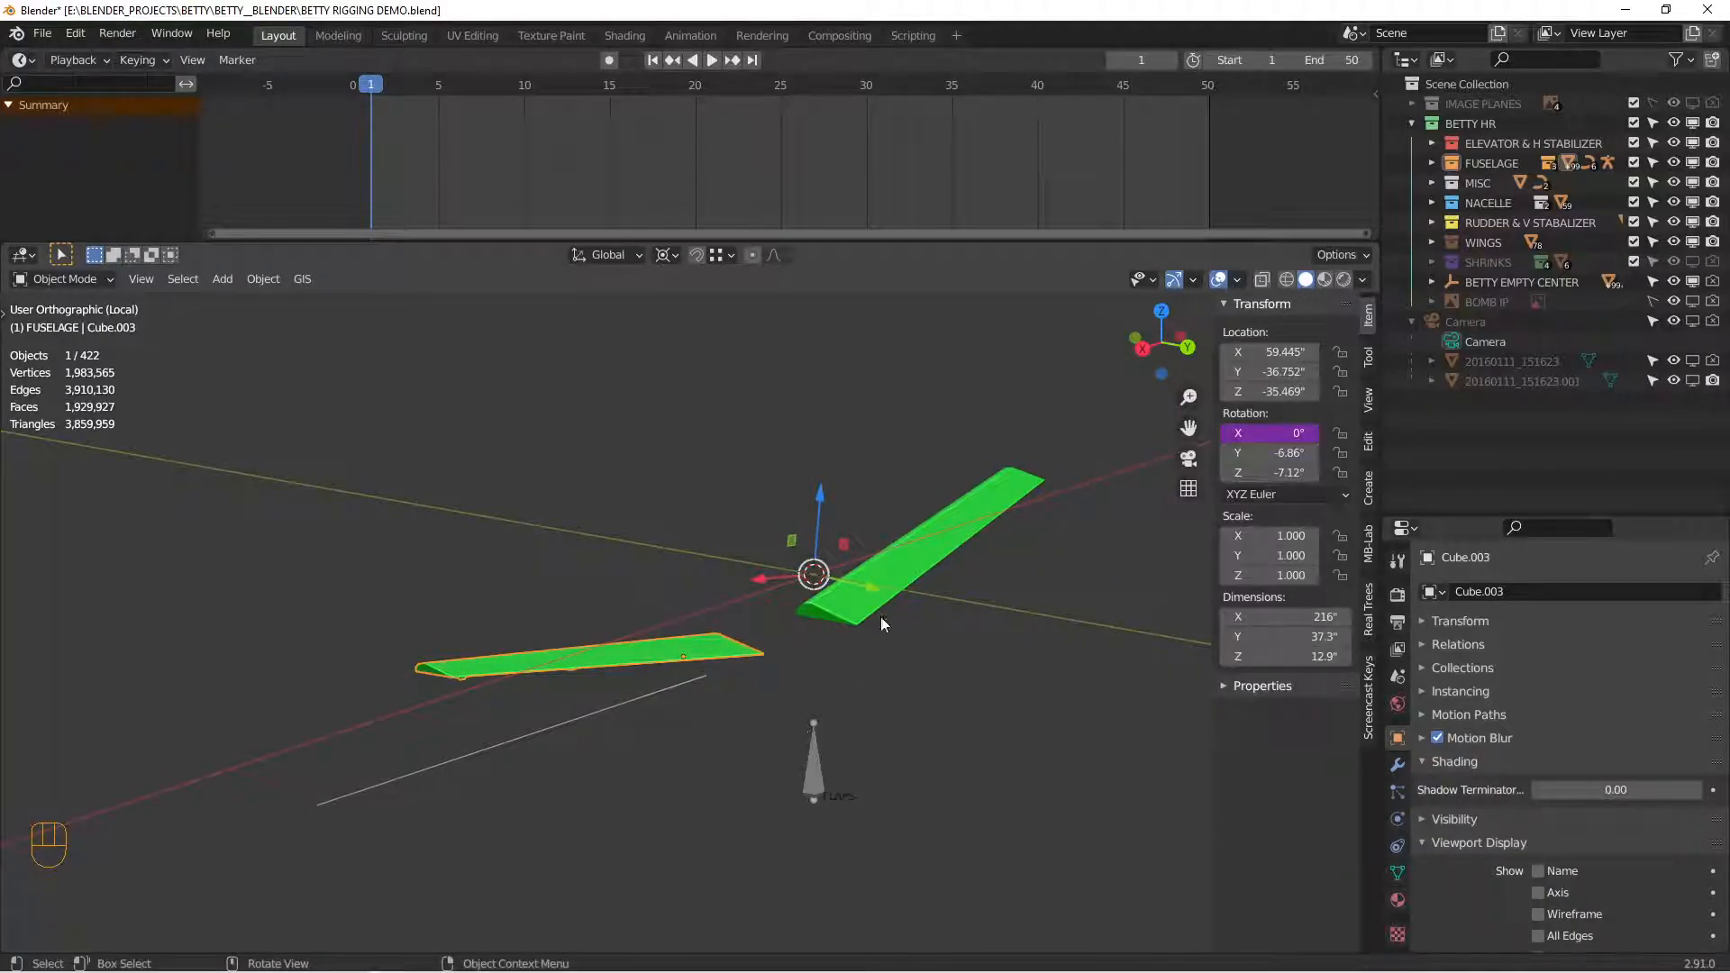
Step: Show the driver curves above the viewport and select the X Euler Rotation driver of flap Cube.004
{"action": "left_click", "coordinate": [29, 61]}
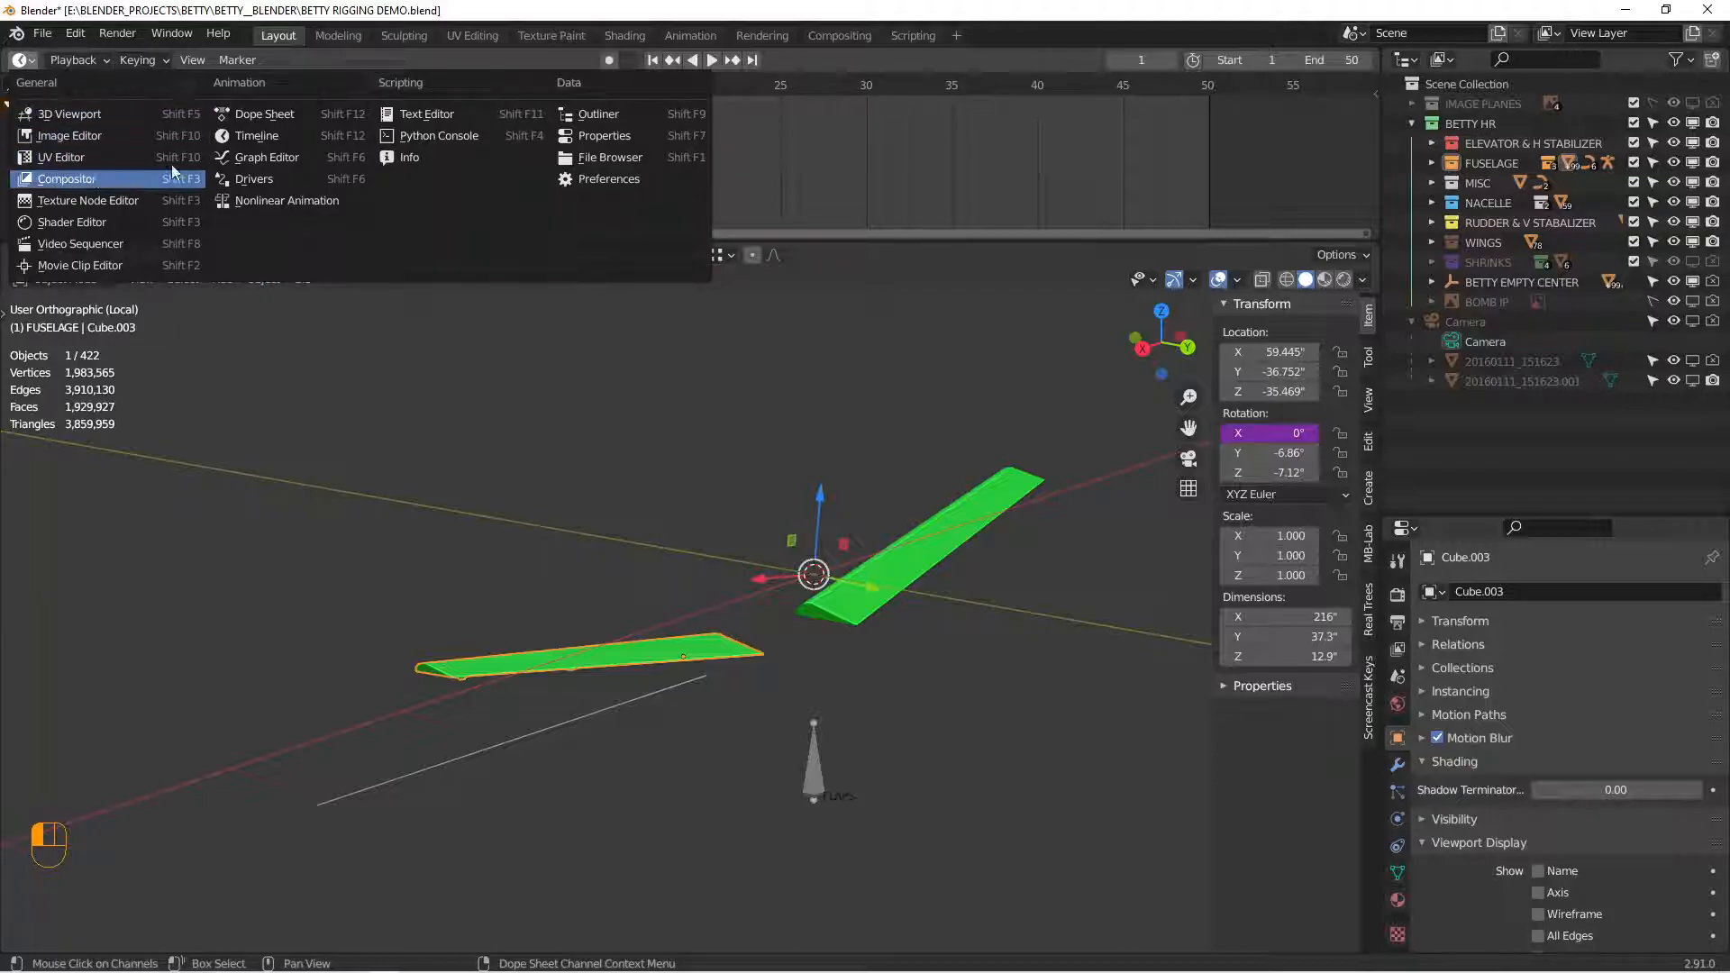
{"action": "left_click", "coordinate": [270, 164]}
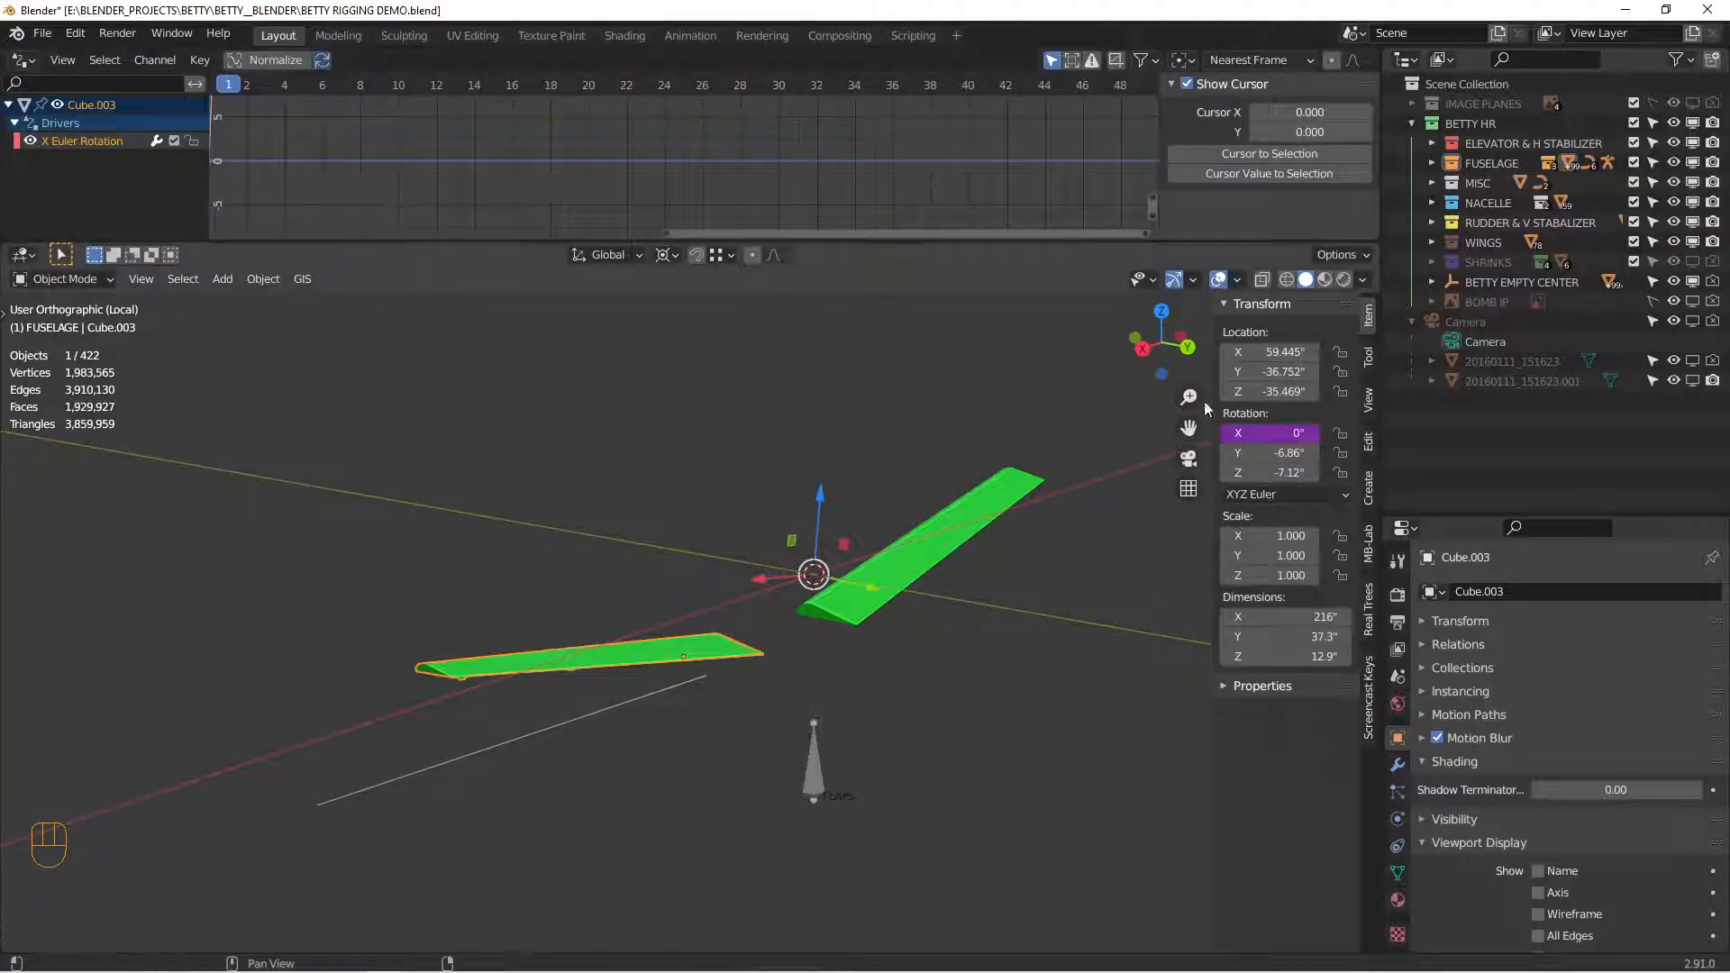
{"action": "left_click", "coordinate": [873, 582]}
{"action": "mouse_move", "coordinate": [911, 557]}
{"action": "middle_mouse_down"}
{"action": "mouse_move", "coordinate": [959, 555]}
{"action": "mouse_move", "coordinate": [907, 571]}
{"action": "mouse_move", "coordinate": [923, 569]}
{"action": "middle_mouse_up"}
{"action": "left_click", "coordinate": [103, 146]}
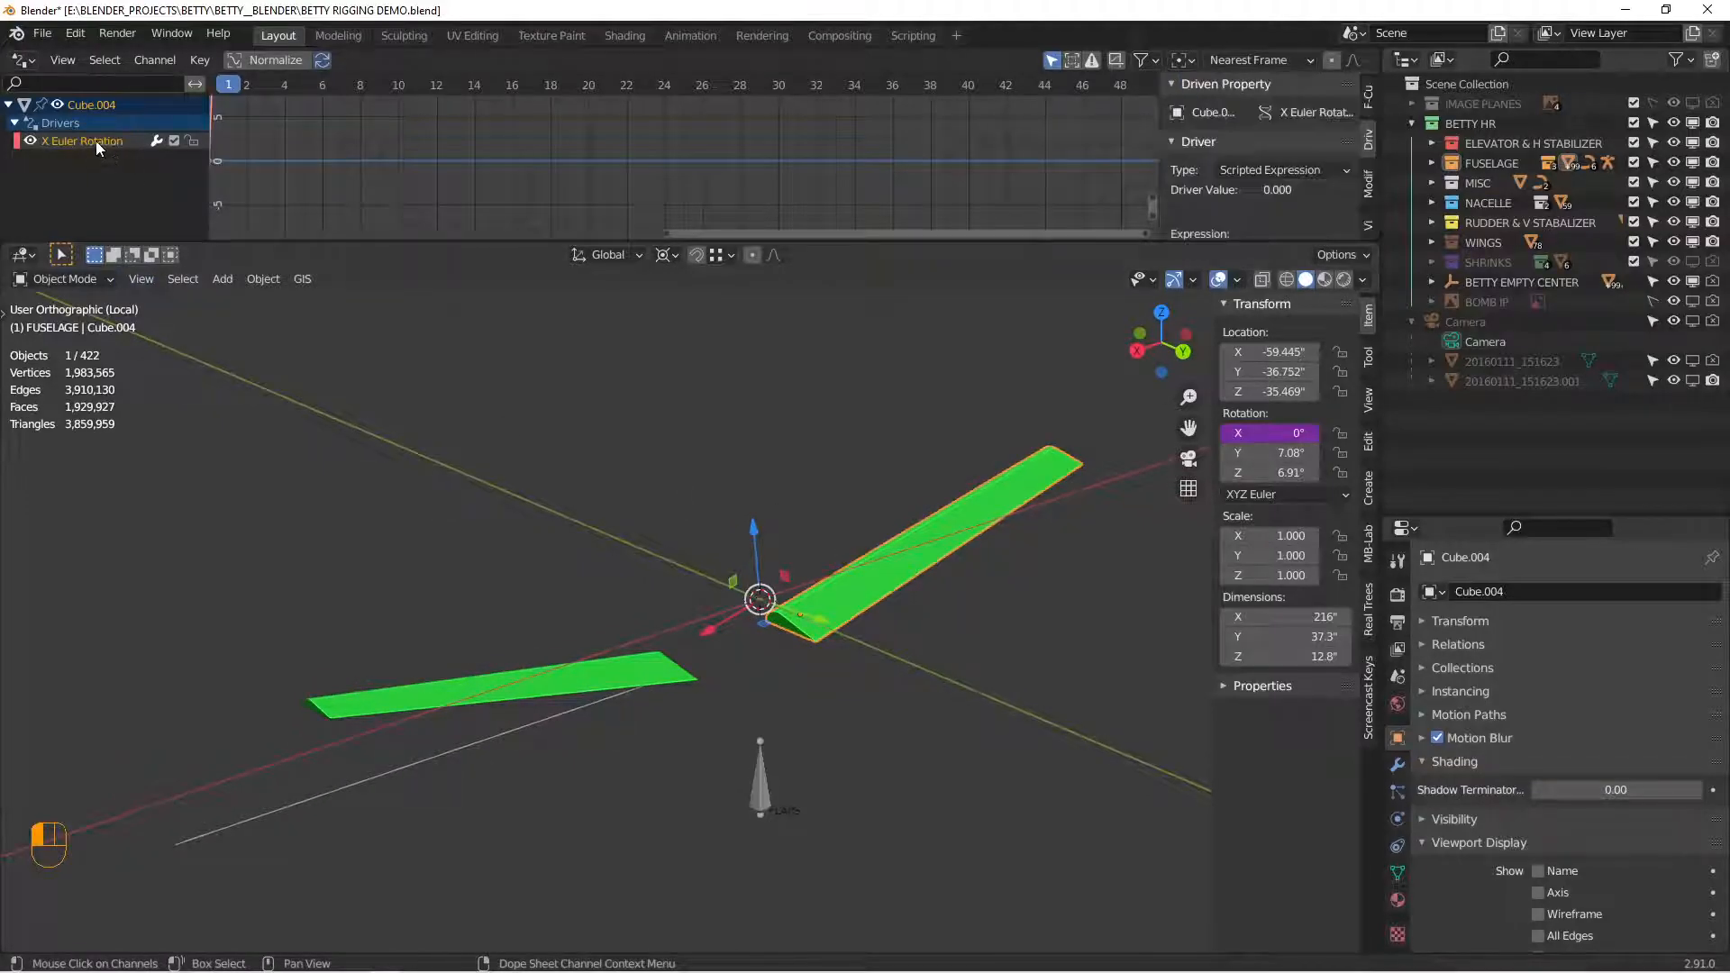
Step: Set the Cube.004 driver's variable to read the X Rotation of the FLAPS armature, enlarging the driver area to reach its settings
{"action": "left_click_drag", "start_coordinate": [930, 242], "coordinate": [930, 436]}
{"action": "scroll", "coordinate": [1256, 232], "scroll_direction": "down", "scroll_amount": 3}
{"action": "scroll", "coordinate": [1256, 233], "scroll_direction": "down", "scroll_amount": 1}
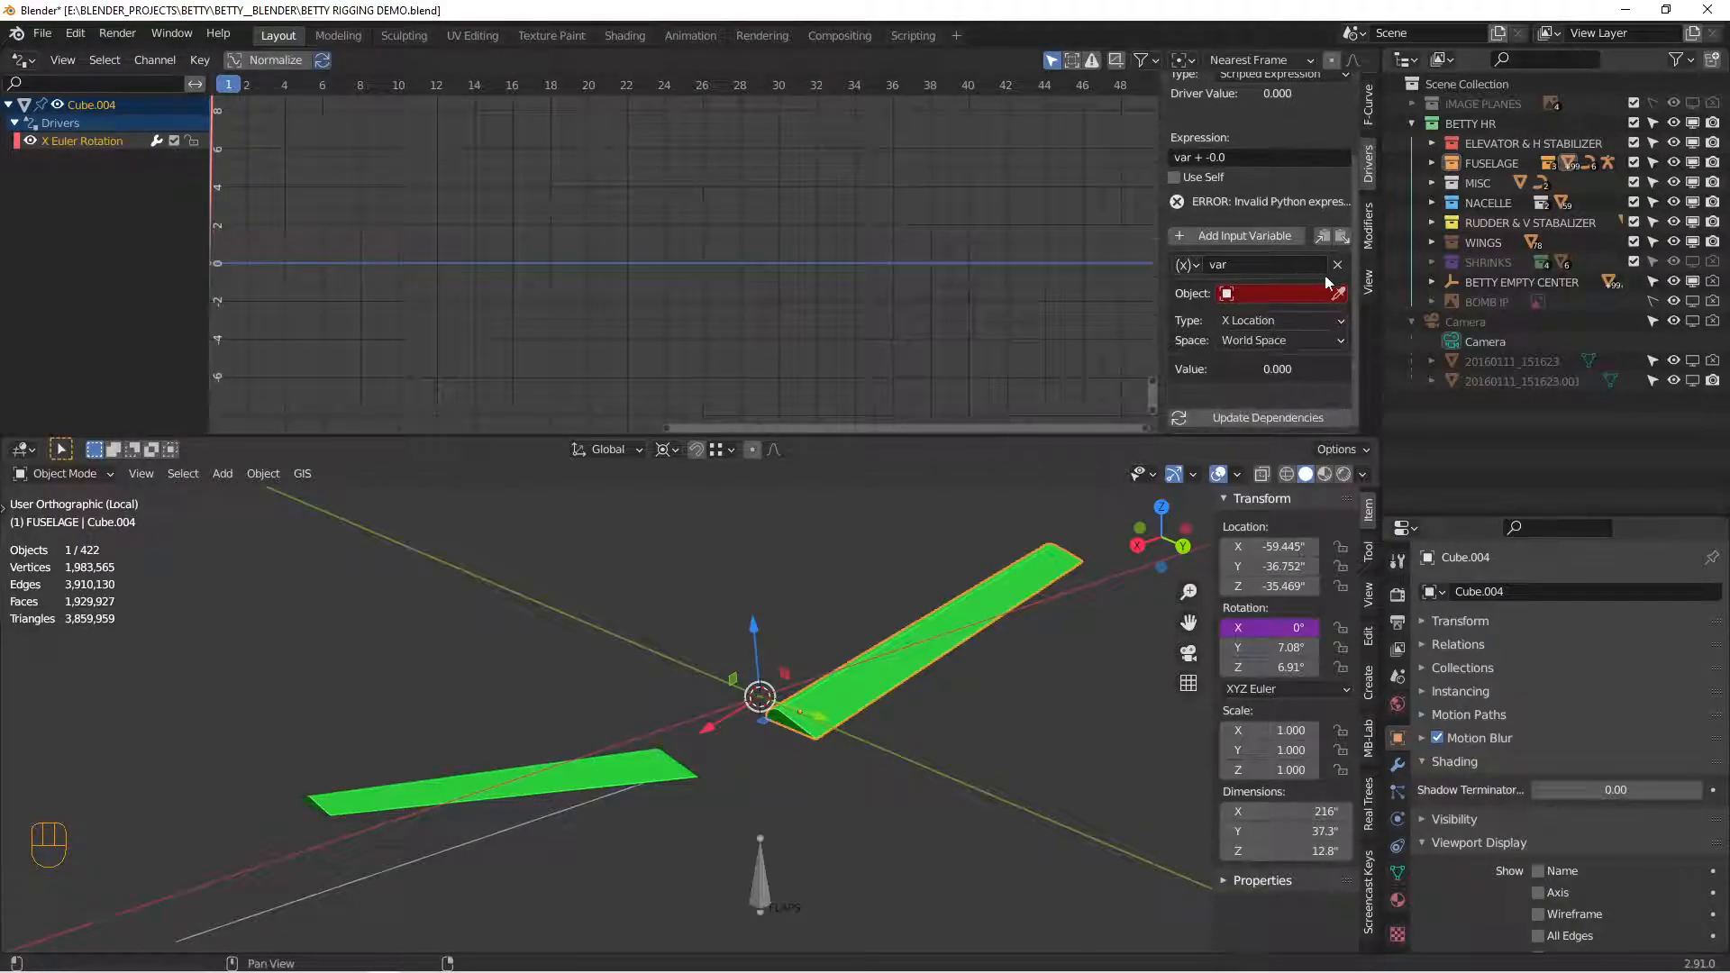
{"action": "left_click", "coordinate": [1338, 293]}
{"action": "left_click", "coordinate": [765, 859]}
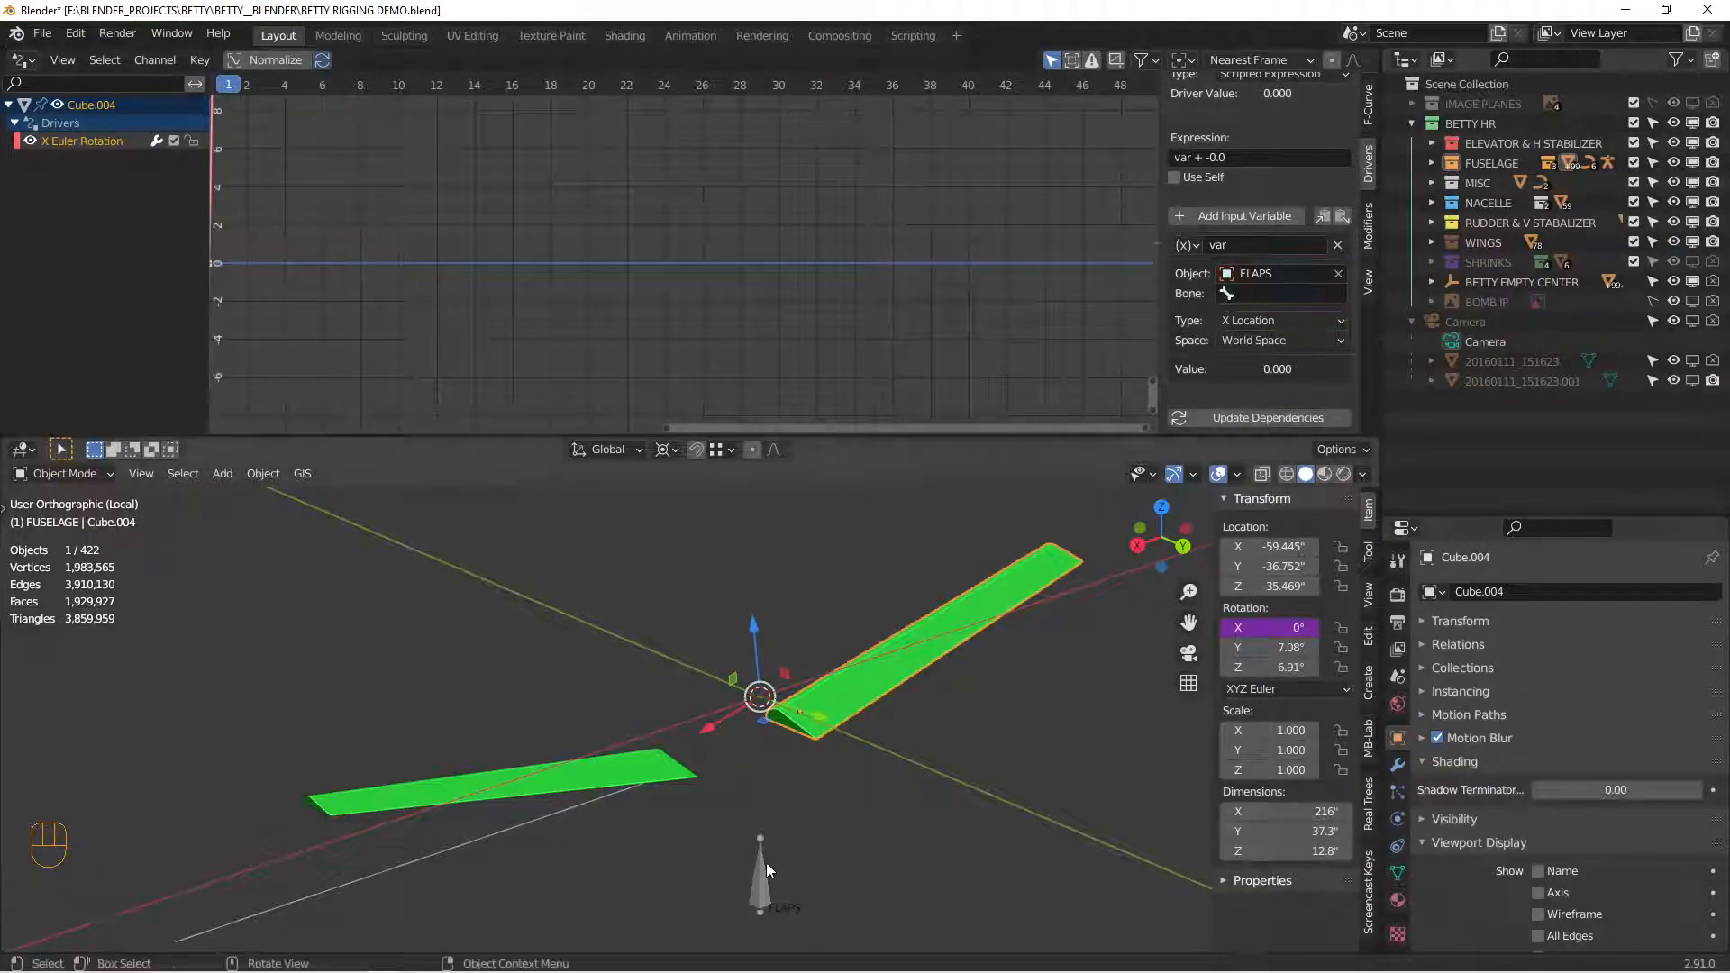
{"action": "left_click", "coordinate": [1274, 322]}
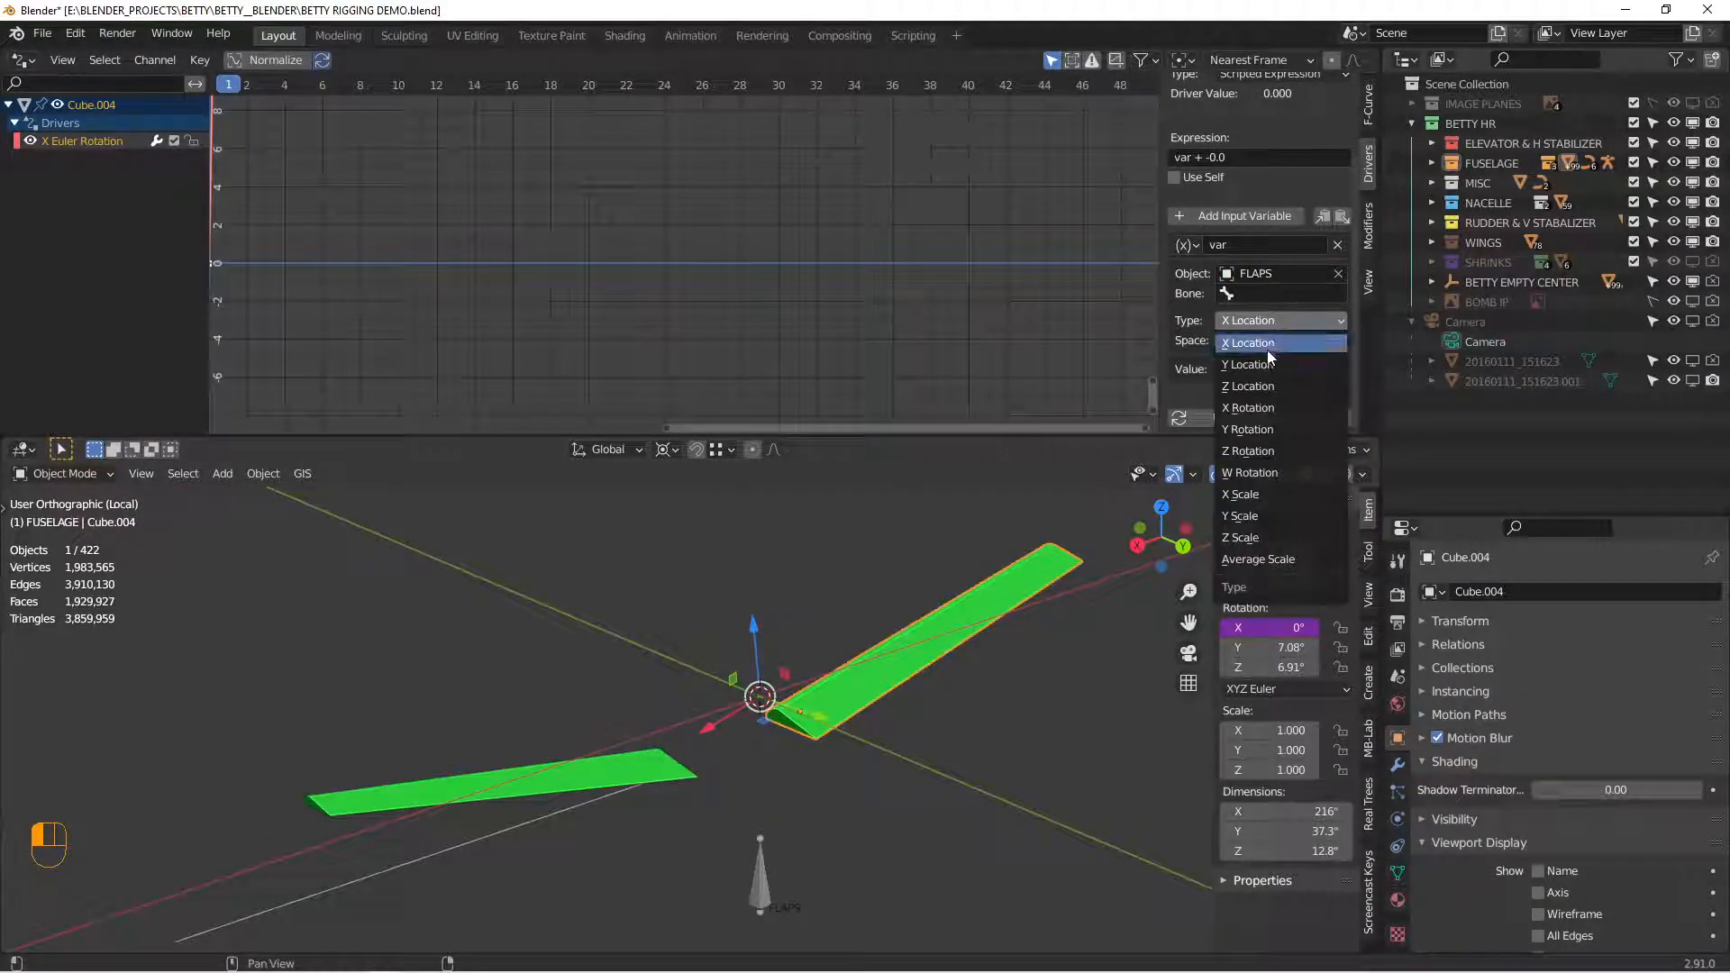
{"action": "left_click", "coordinate": [1258, 413]}
{"action": "left_click_drag", "start_coordinate": [810, 767], "coordinate": [818, 744], "text": "alt+shift"}
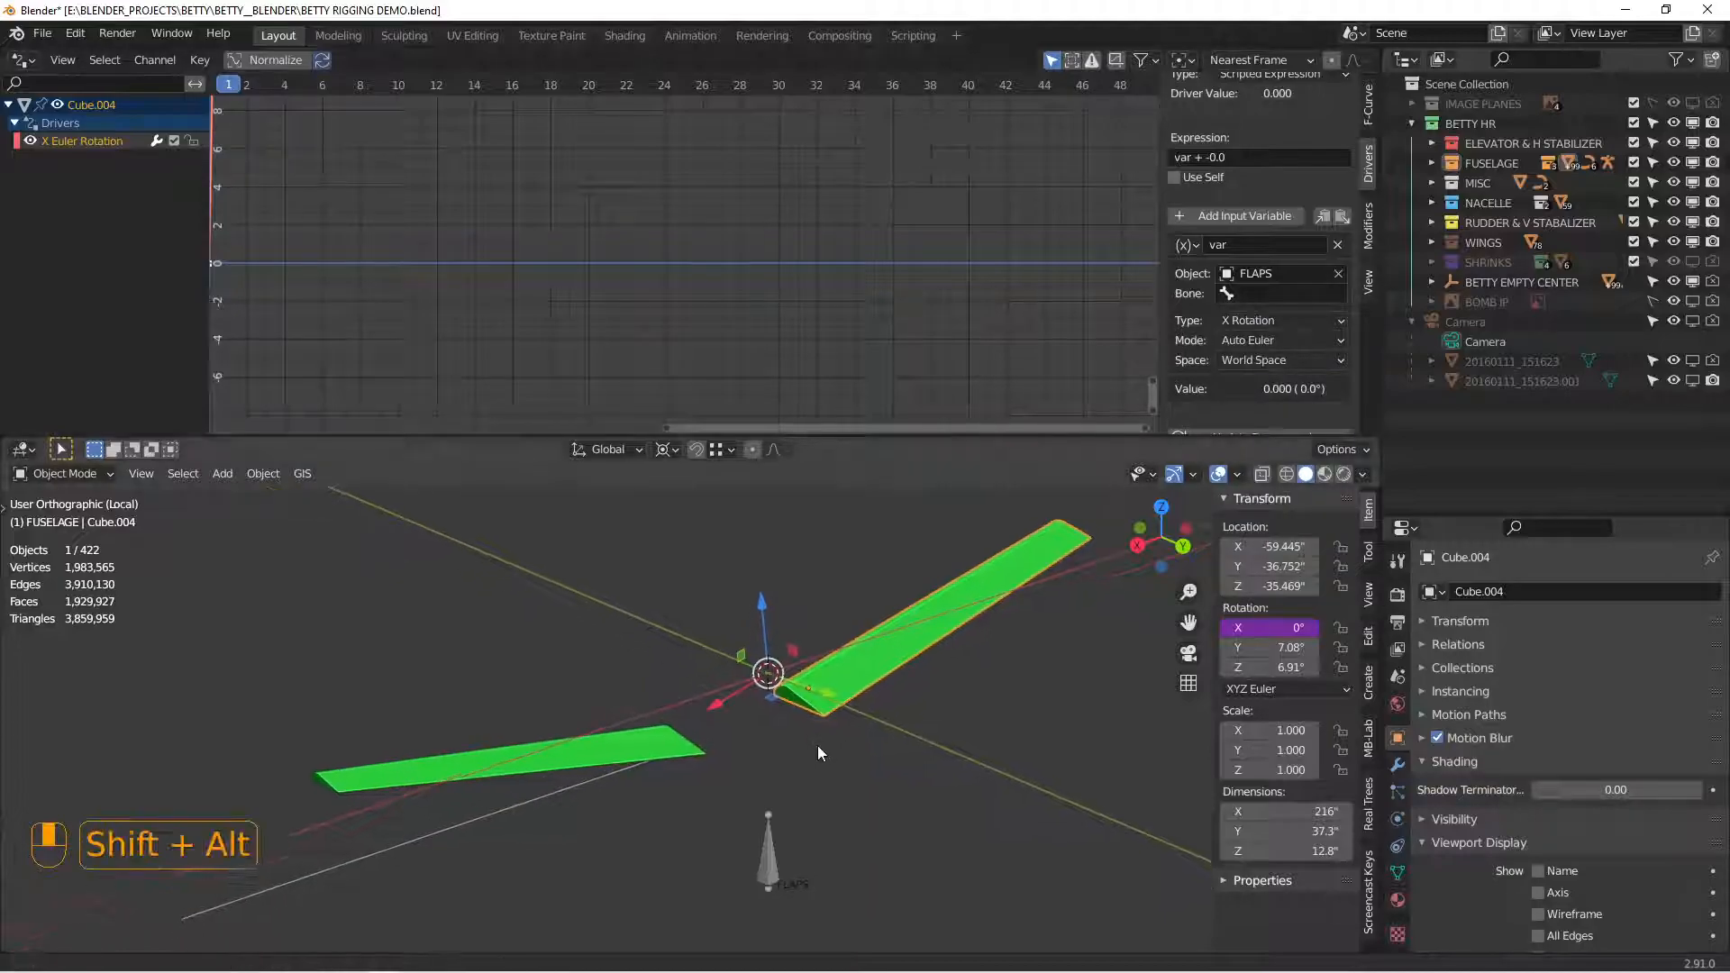
Step: Set the X rotation driver of flap Cube.003 to read the X Rotation of the FLAPS armature
{"action": "left_click", "coordinate": [689, 755]}
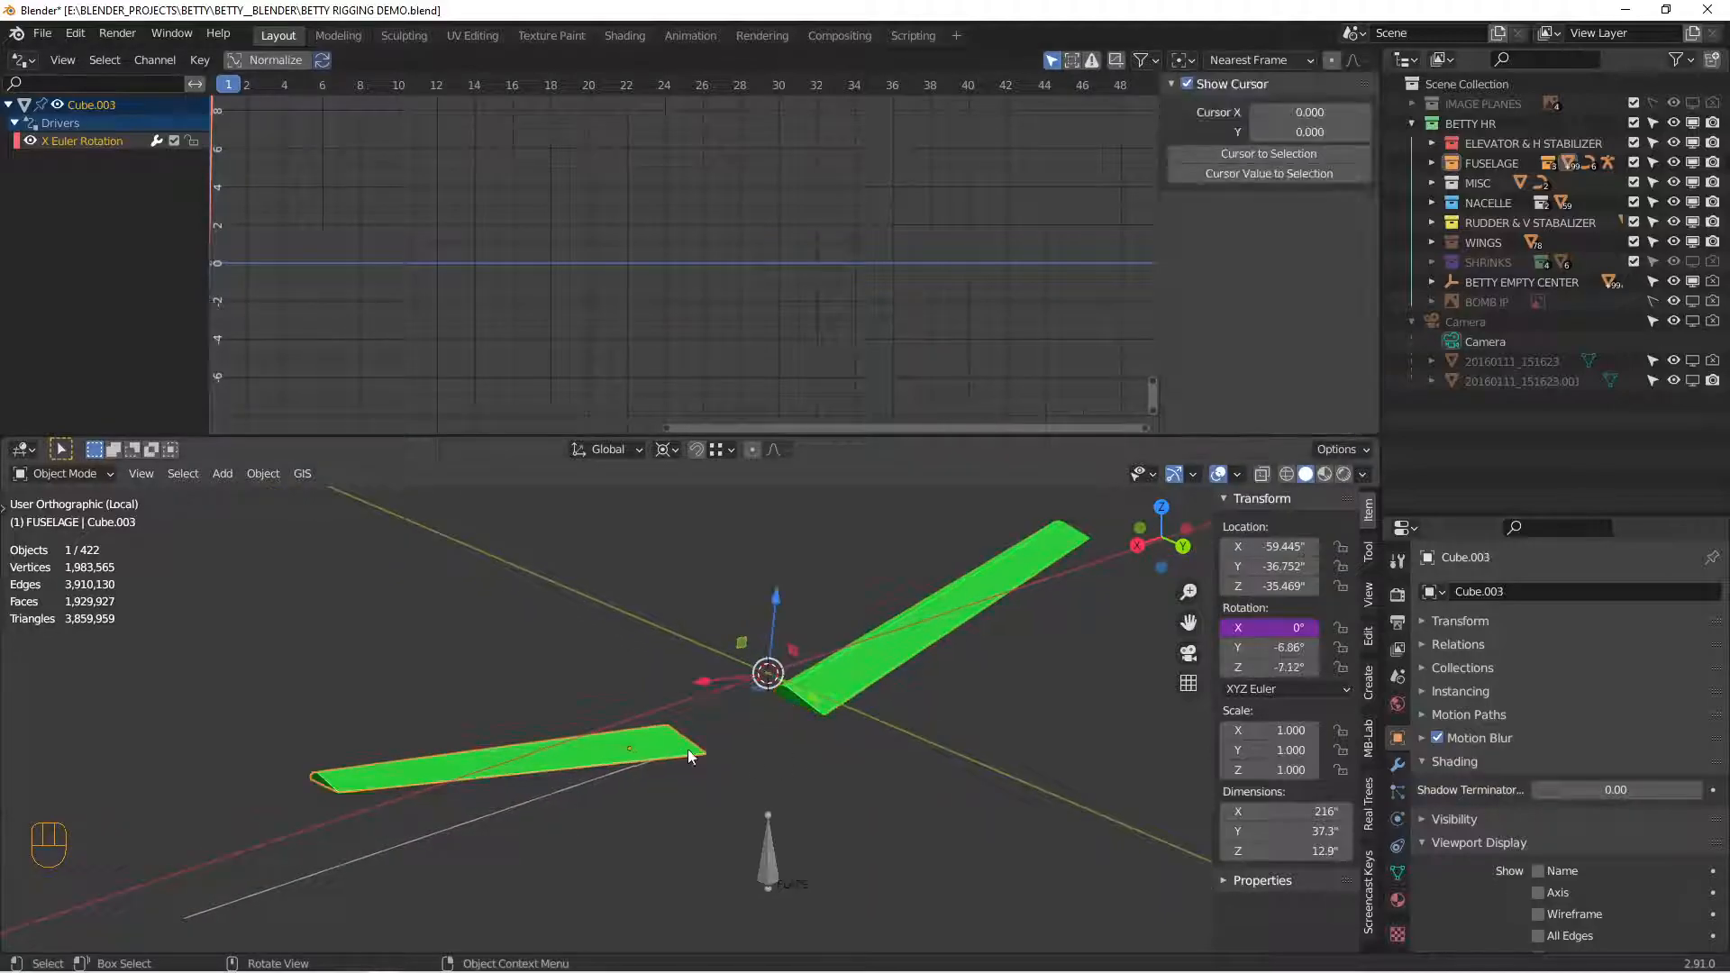
{"action": "left_click", "coordinate": [95, 139]}
{"action": "left_click", "coordinate": [1337, 390]}
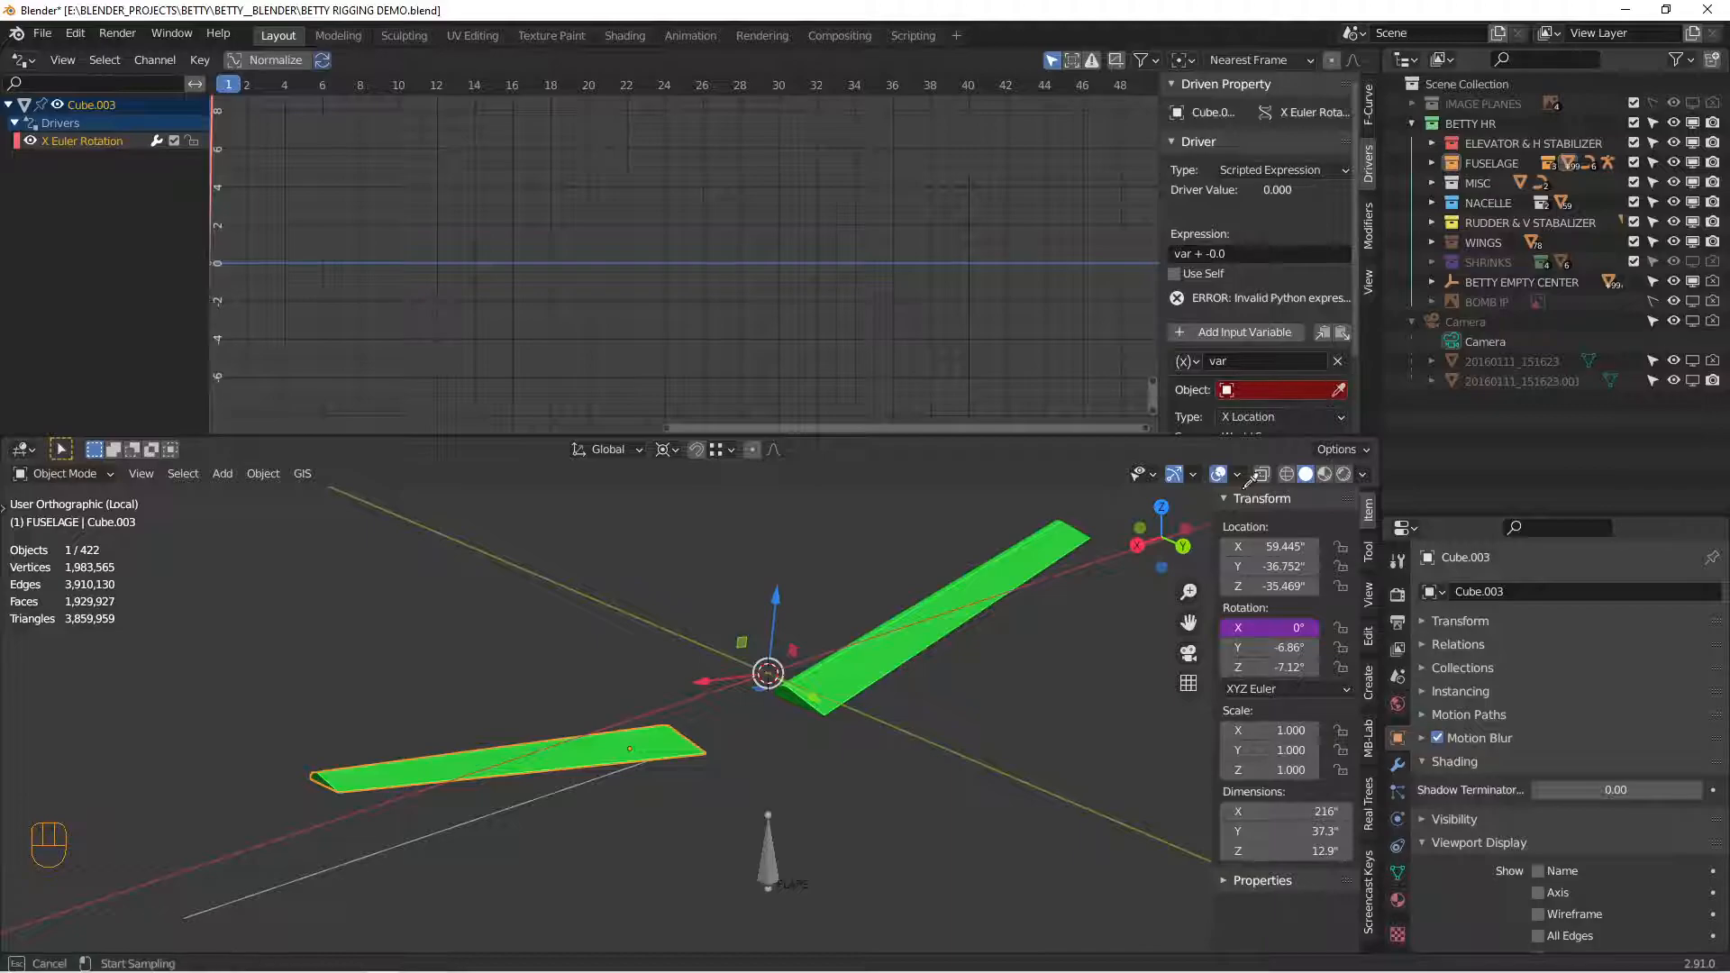
{"action": "left_click", "coordinate": [768, 842]}
{"action": "scroll", "coordinate": [1274, 387], "scroll_direction": "down", "scroll_amount": 2}
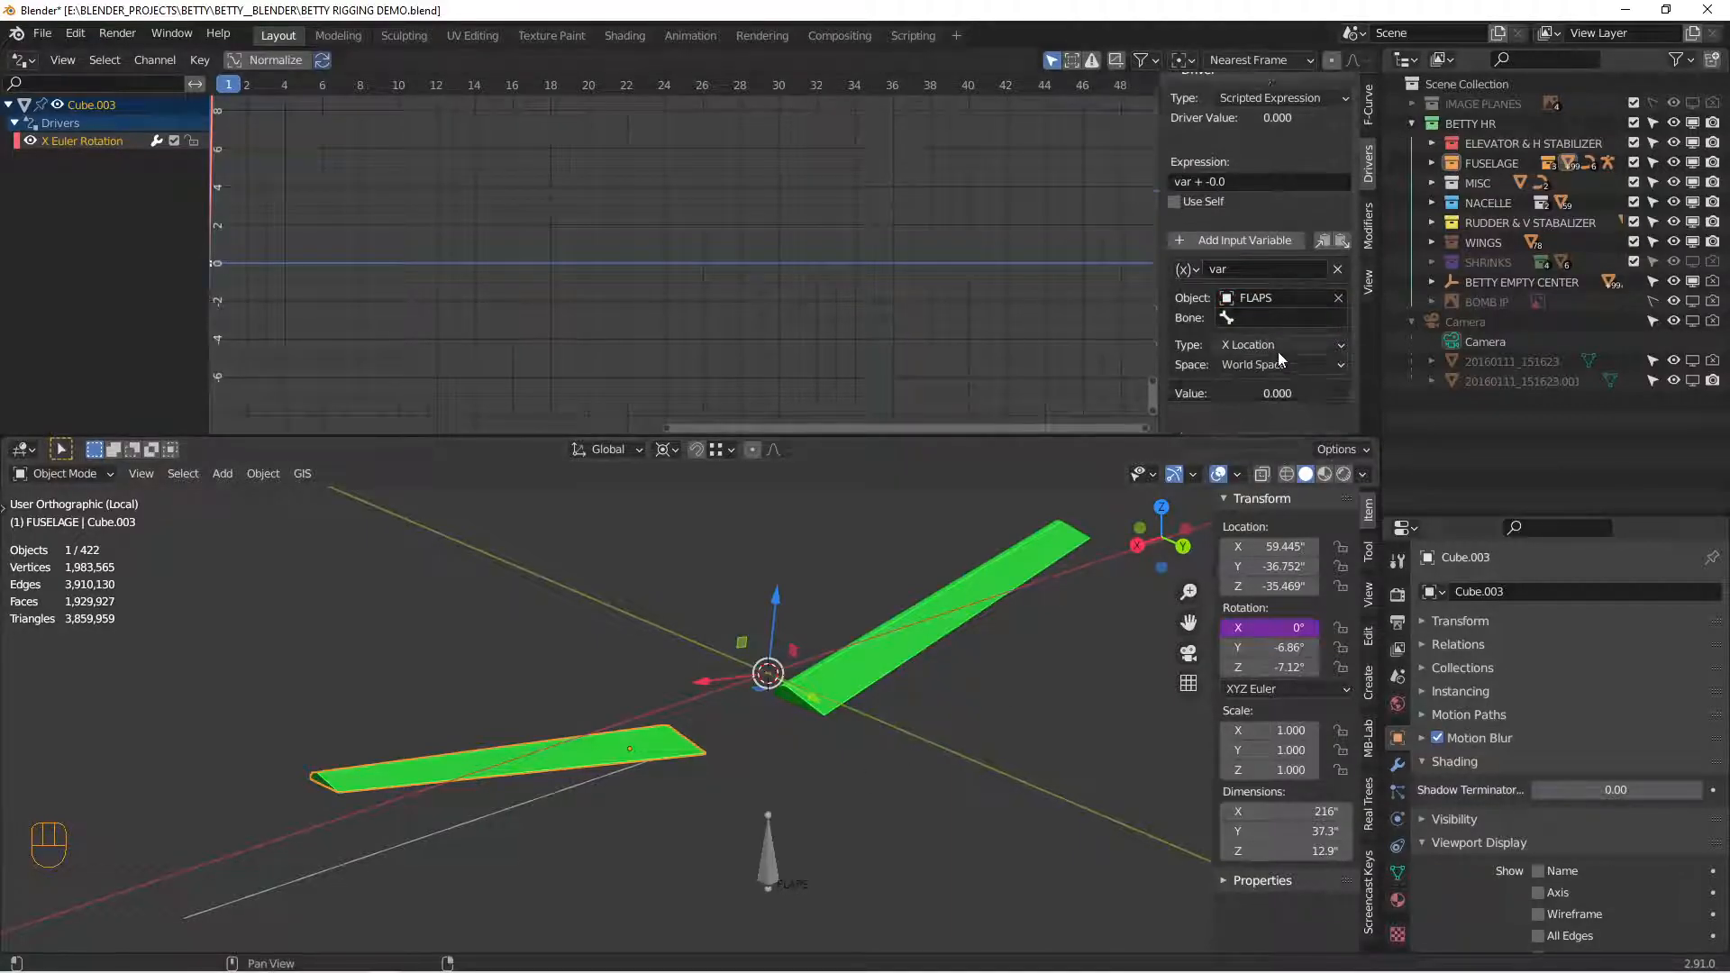
{"action": "left_click", "coordinate": [1262, 342]}
{"action": "left_click", "coordinate": [1260, 439]}
{"action": "left_click_drag", "start_coordinate": [941, 745], "coordinate": [929, 718], "text": "alt+shift"}
Step: Select the FLAPS armature and try rotating it about X around the 3D cursor, cancelling the rotation
{"action": "left_click", "coordinate": [759, 811]}
{"action": "left_click_drag", "start_coordinate": [760, 803], "coordinate": [892, 699], "text": "alt"}
{"action": "key", "text": "r"}
{"action": "key", "text": "x"}
{"action": "right_click", "coordinate": [781, 601]}
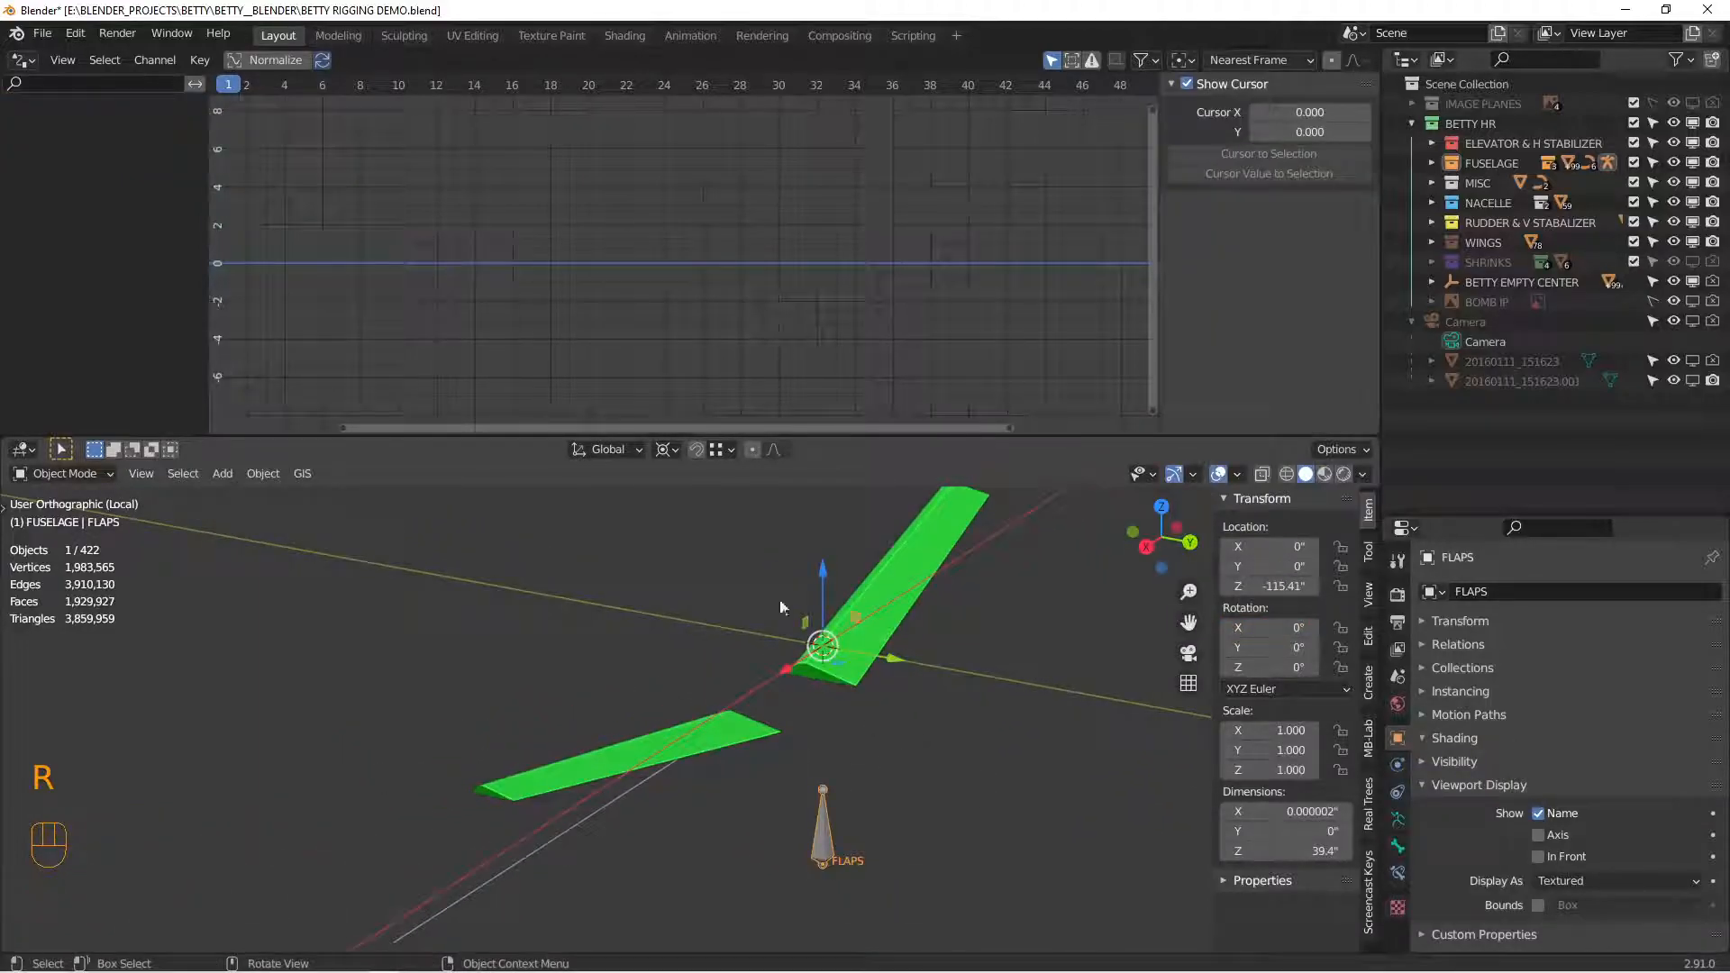
Step: Change the transform pivot point from the 3D cursor to the FLAPS armature's own origin
{"action": "left_click", "coordinate": [674, 456]}
{"action": "left_click", "coordinate": [721, 537]}
{"action": "left_click_drag", "start_coordinate": [908, 784], "coordinate": [885, 683], "text": "alt+shift"}
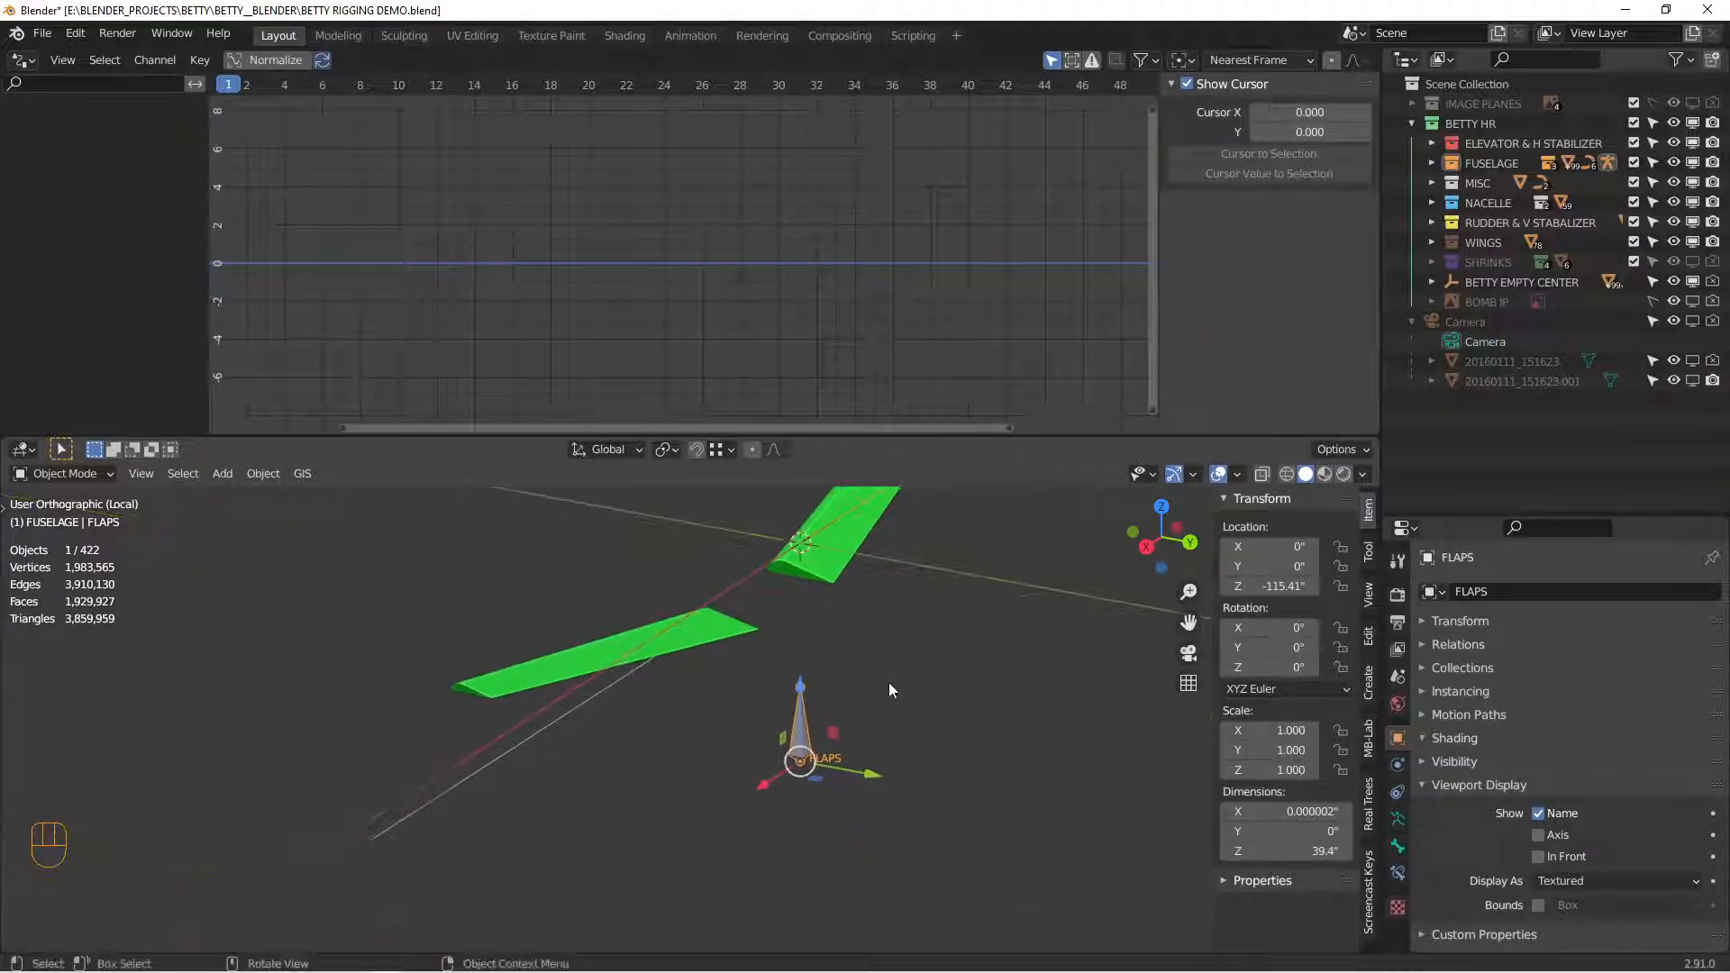
Step: Test-rotate the FLAPS armature about the global X axis to check how both flaps follow, cancelling each rotation
{"action": "key", "text": "r"}
{"action": "key", "text": "x"}
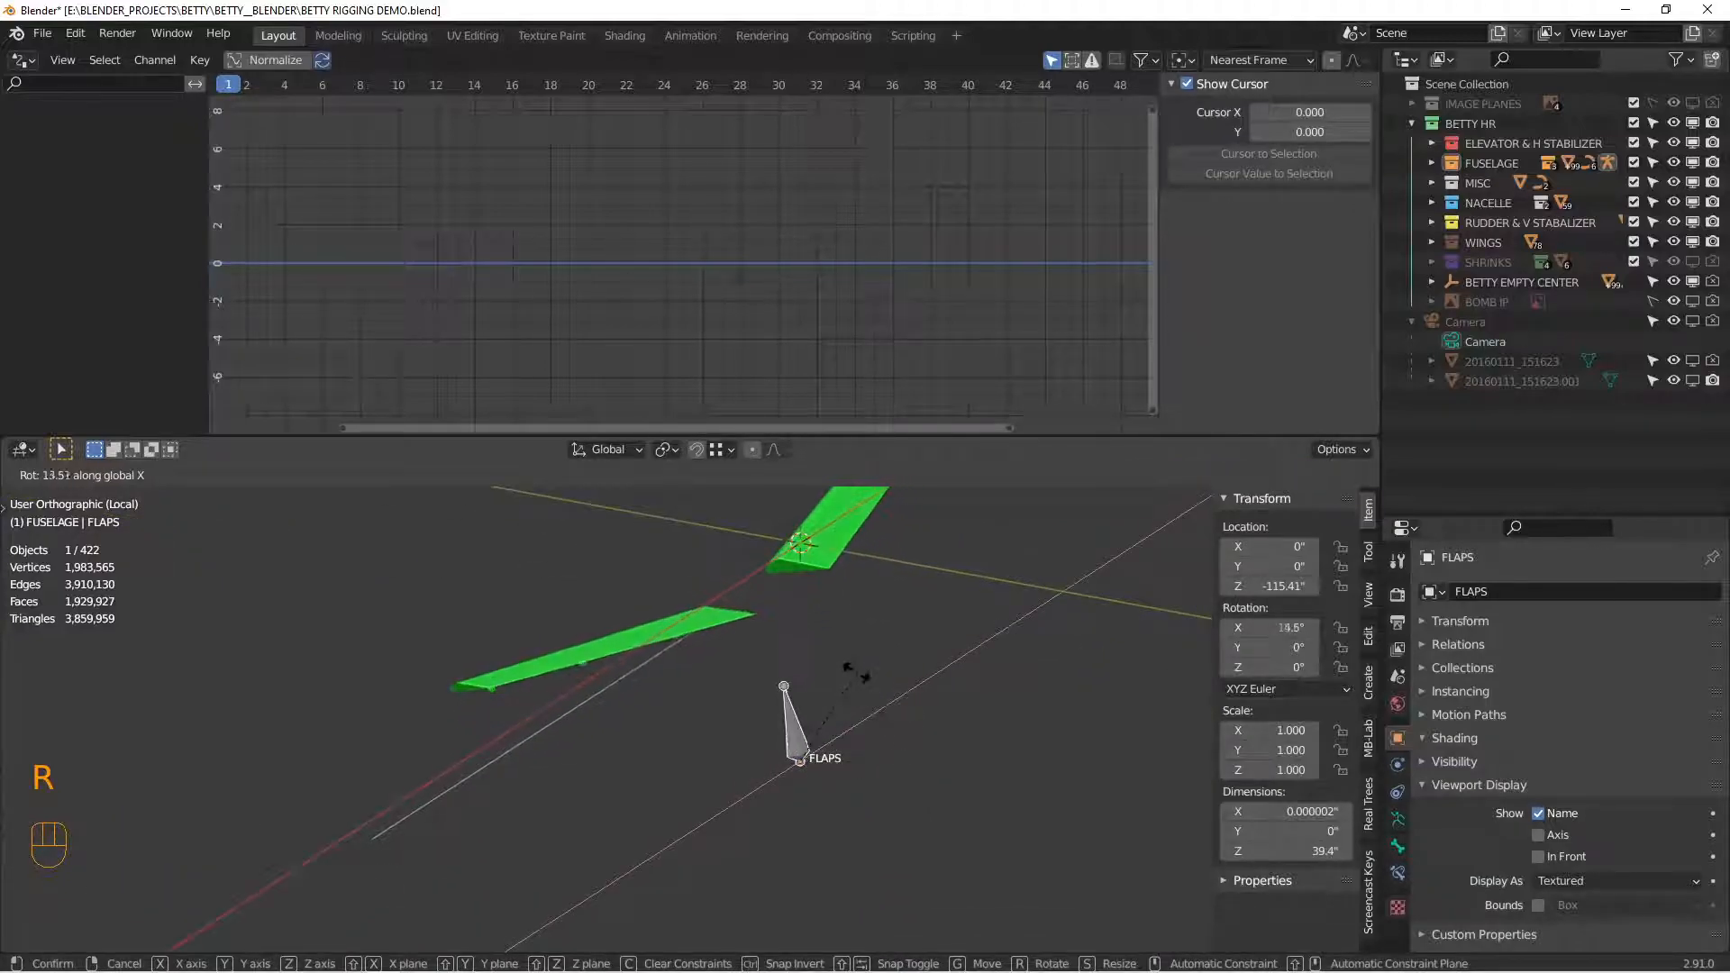
{"action": "right_click", "coordinate": [891, 736]}
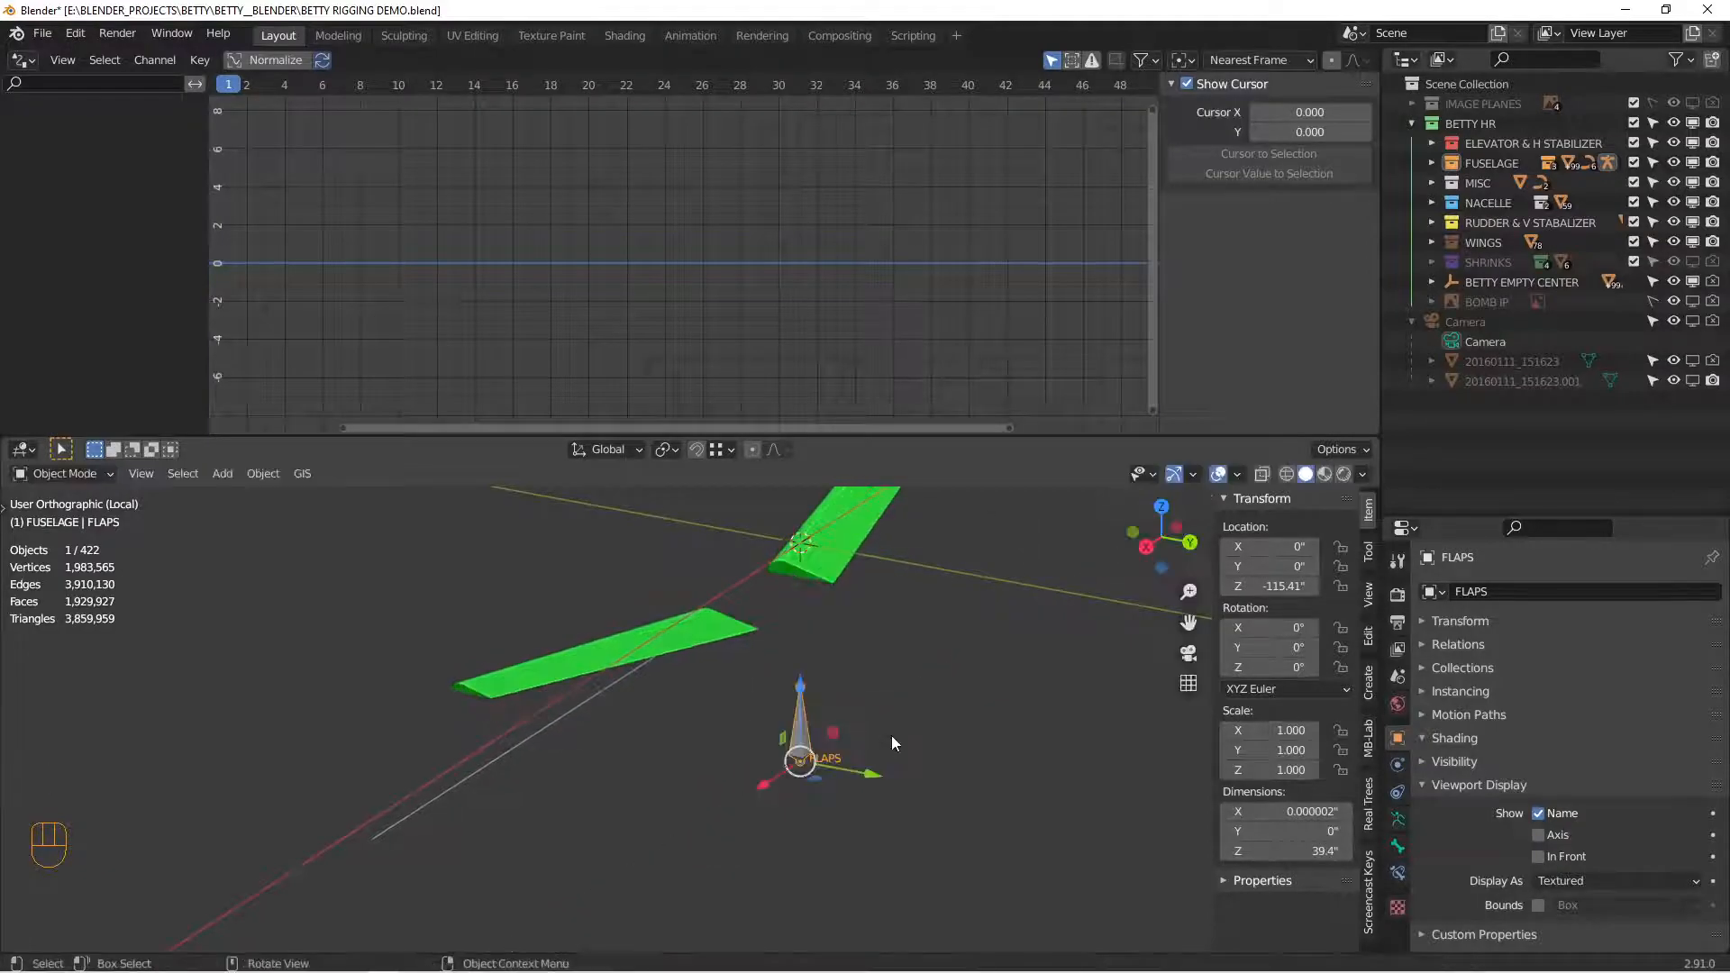
{"action": "left_click_drag", "start_coordinate": [1034, 436], "coordinate": [1034, 214]}
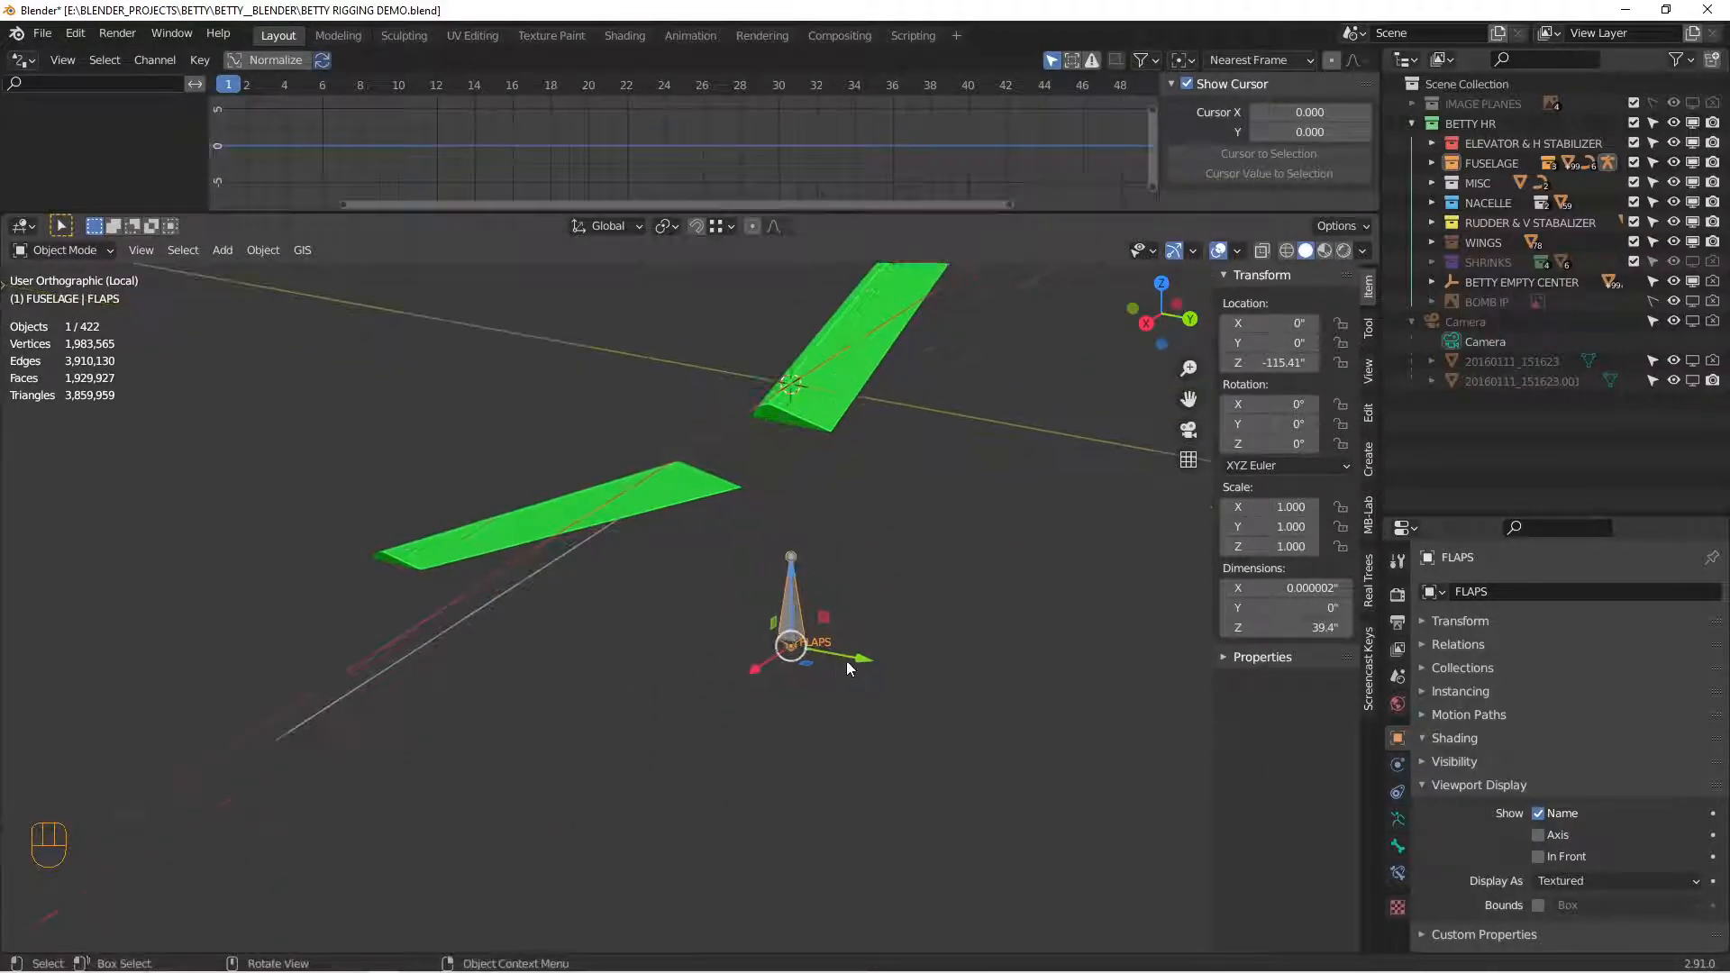
{"action": "scroll", "coordinate": [847, 672], "scroll_direction": "down", "scroll_amount": 2}
{"action": "key", "text": "r"}
{"action": "key", "text": "x"}
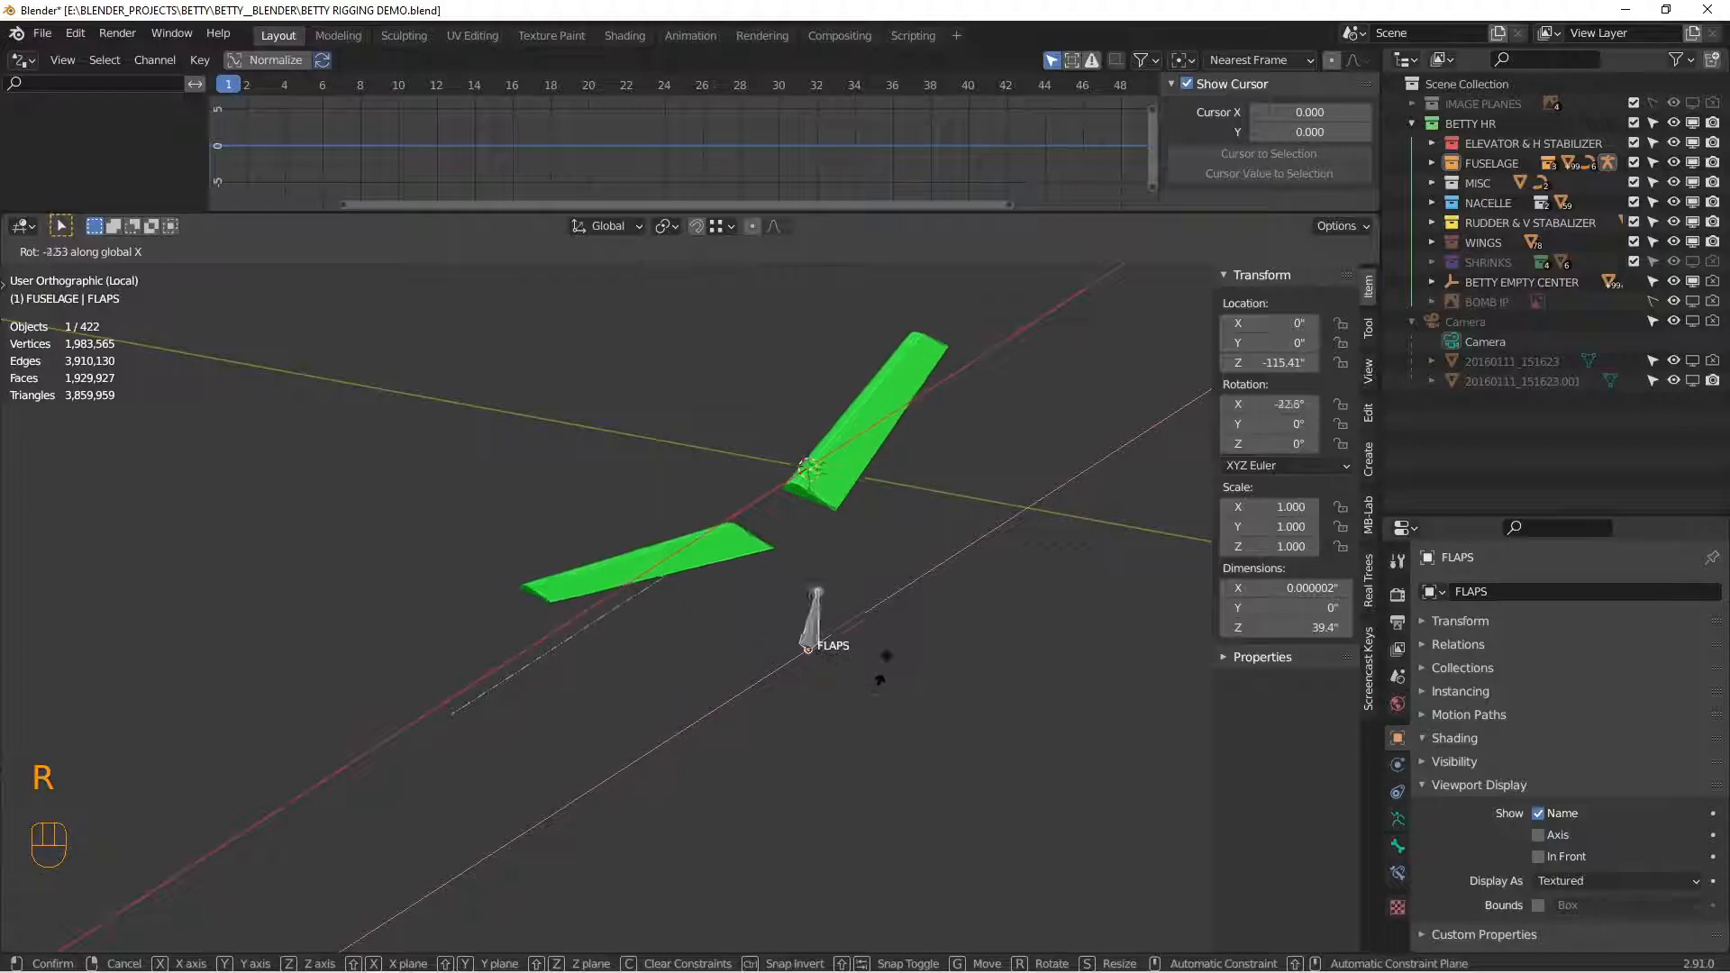
{"action": "right_click", "coordinate": [881, 676]}
{"action": "middle_click_drag", "start_coordinate": [823, 628], "coordinate": [845, 635]}
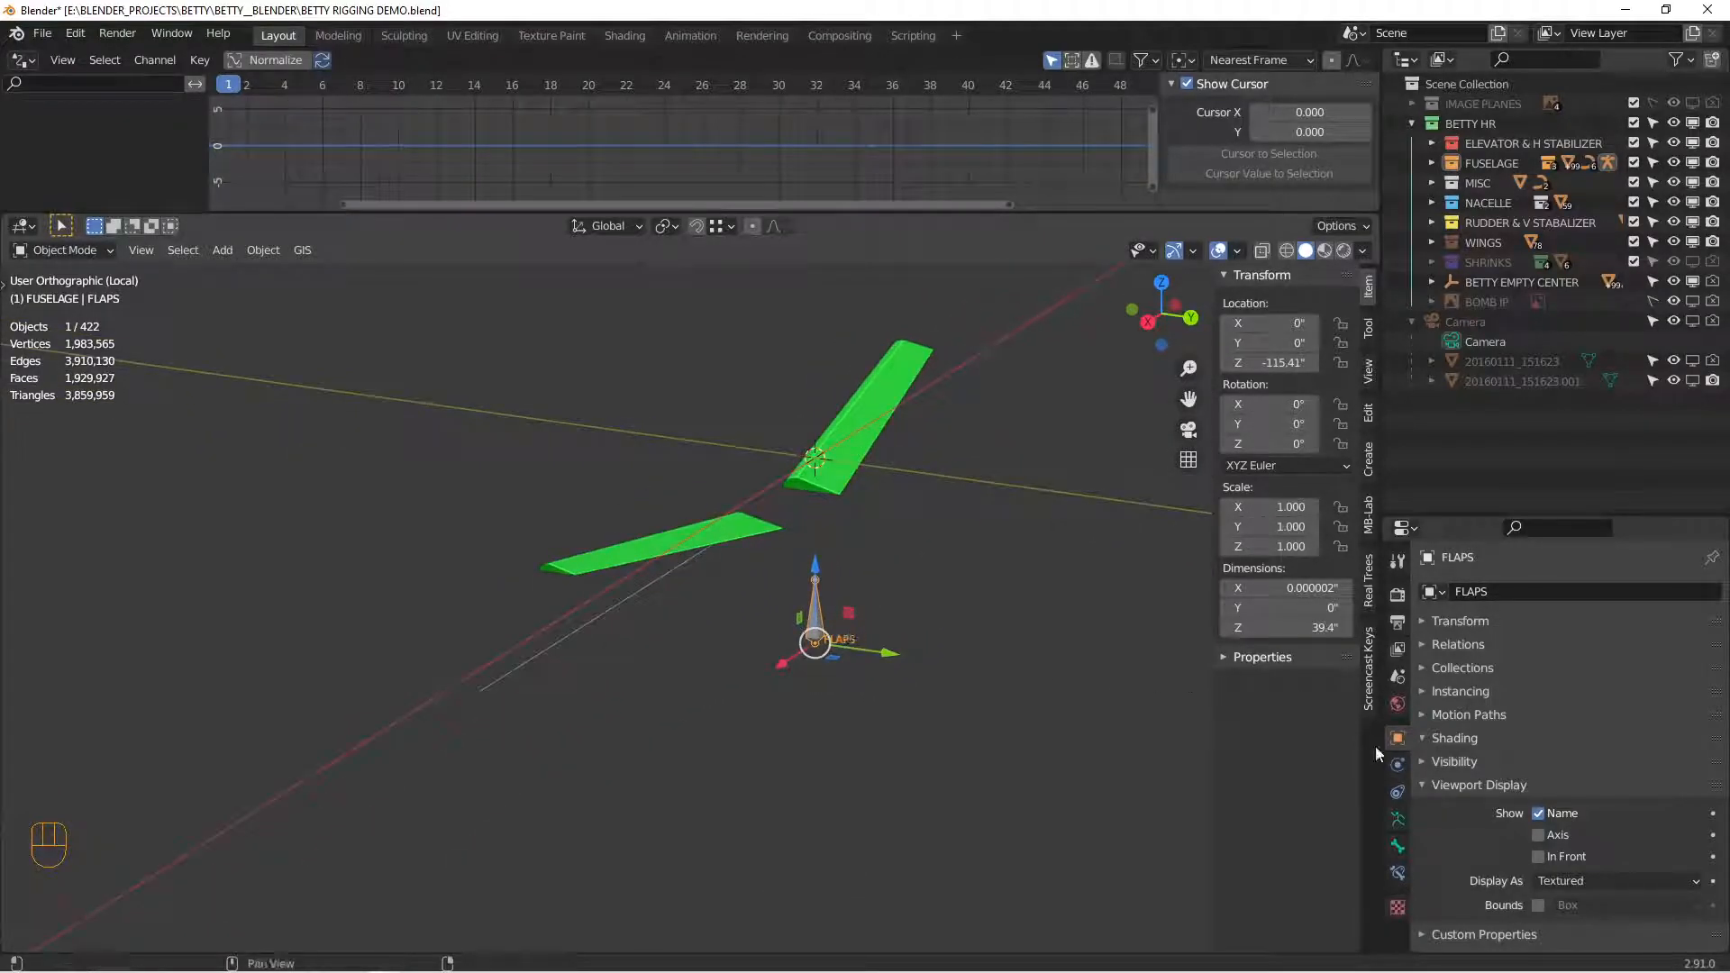
Step: Add a Limit Rotation constraint to the FLAPS armature and limit X to a maximum of 20°
{"action": "left_click", "coordinate": [1398, 791]}
{"action": "left_click", "coordinate": [1474, 592]}
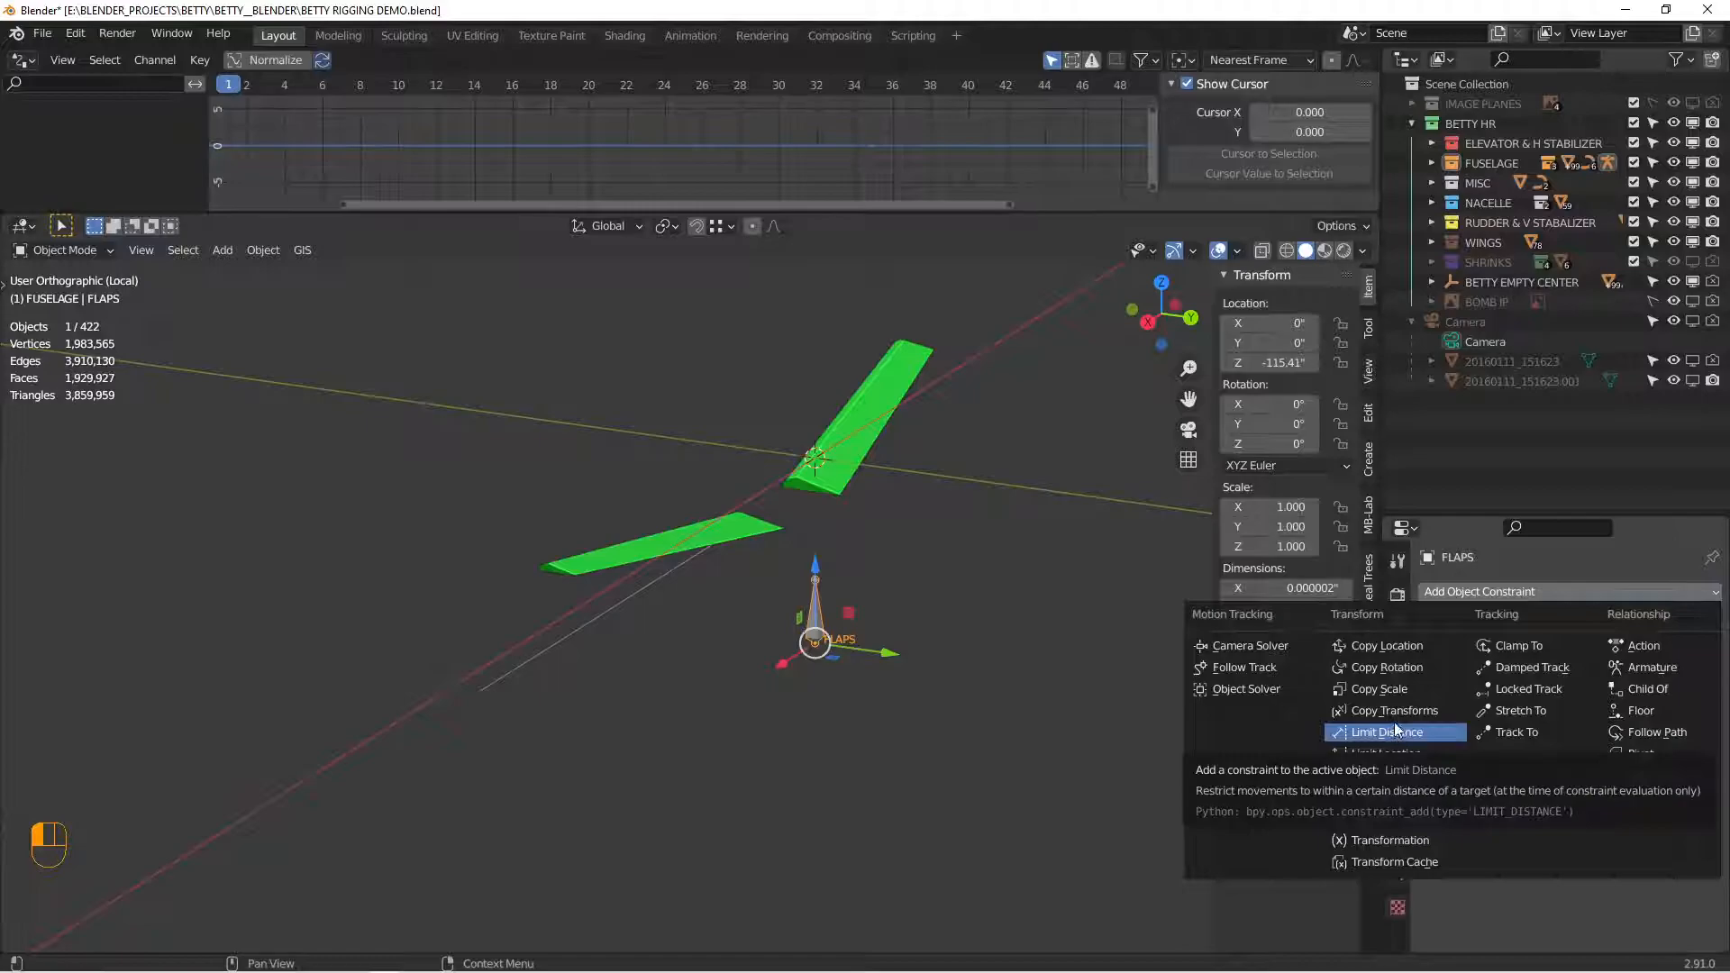
{"action": "left_click", "coordinate": [1403, 774]}
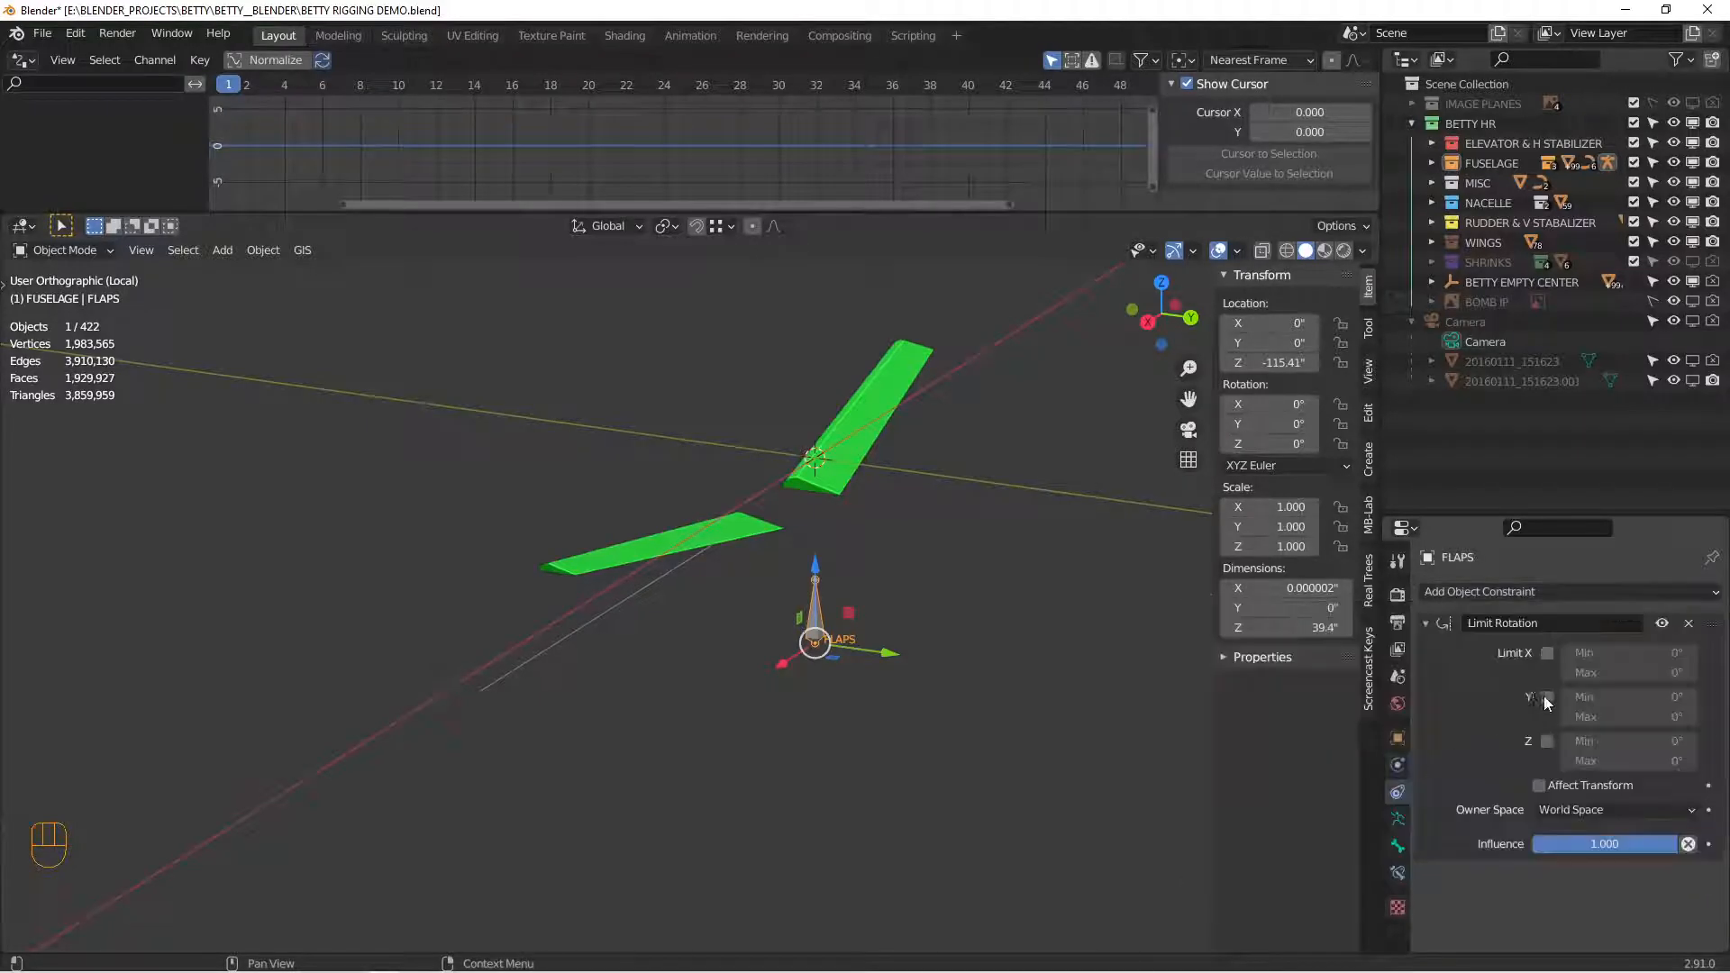
{"action": "scroll", "coordinate": [872, 656], "scroll_direction": "up", "scroll_amount": 2}
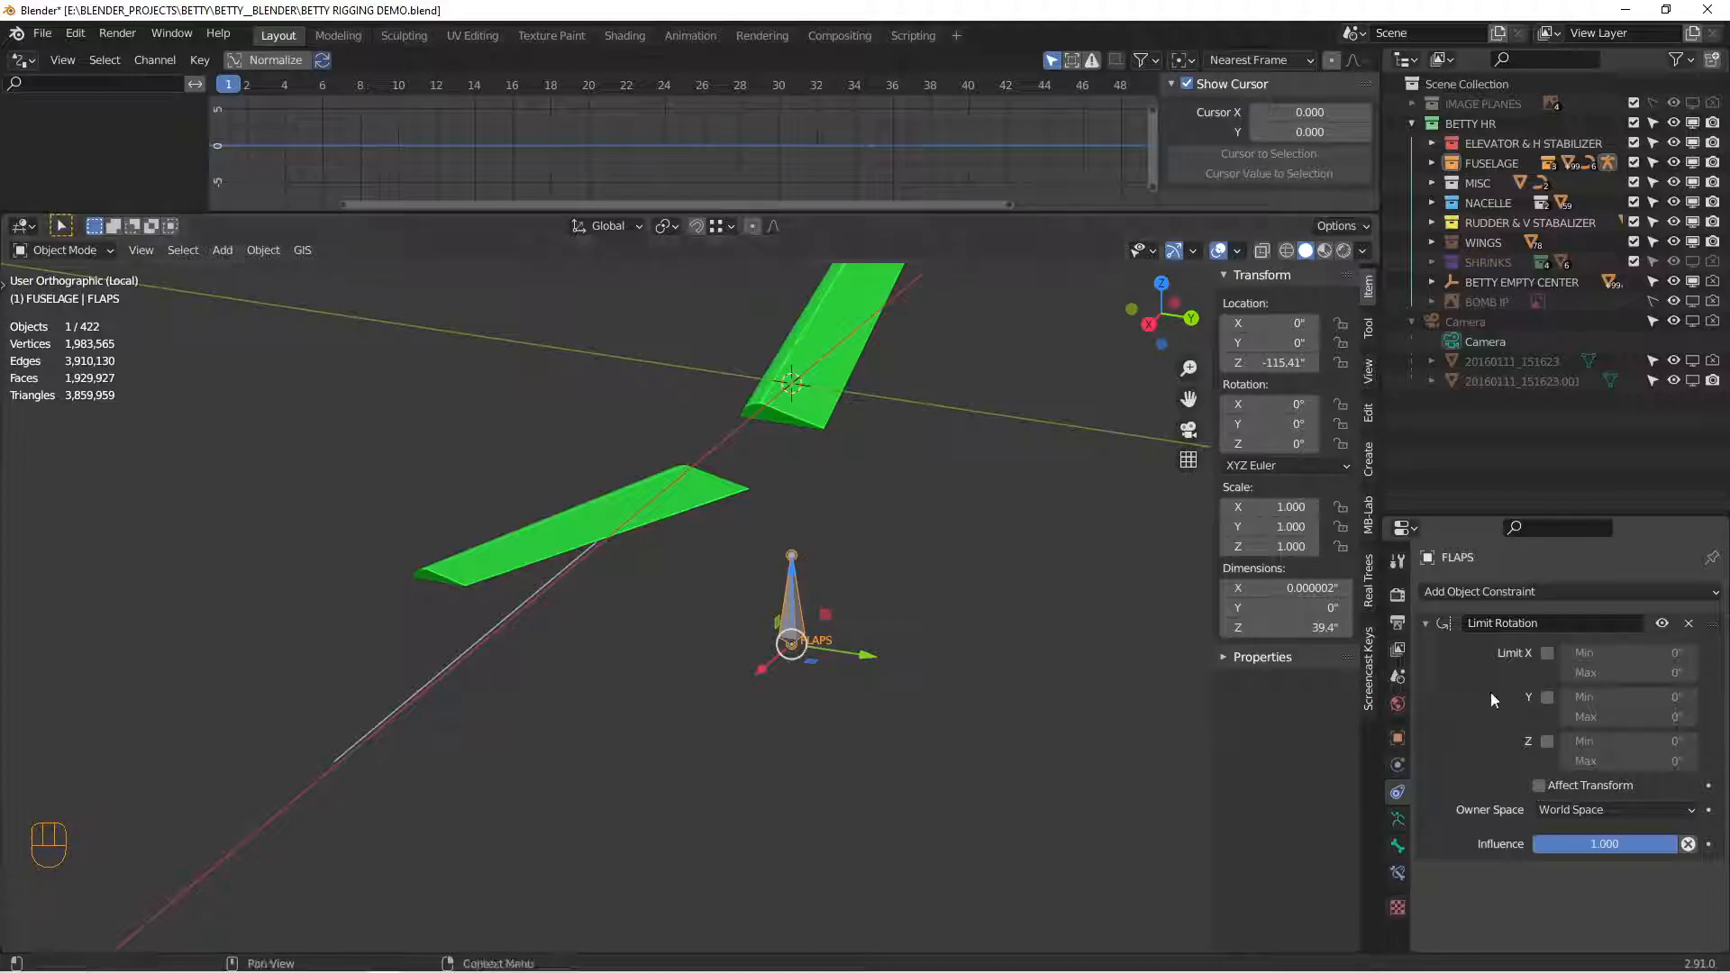
{"action": "left_click", "coordinate": [1547, 652]}
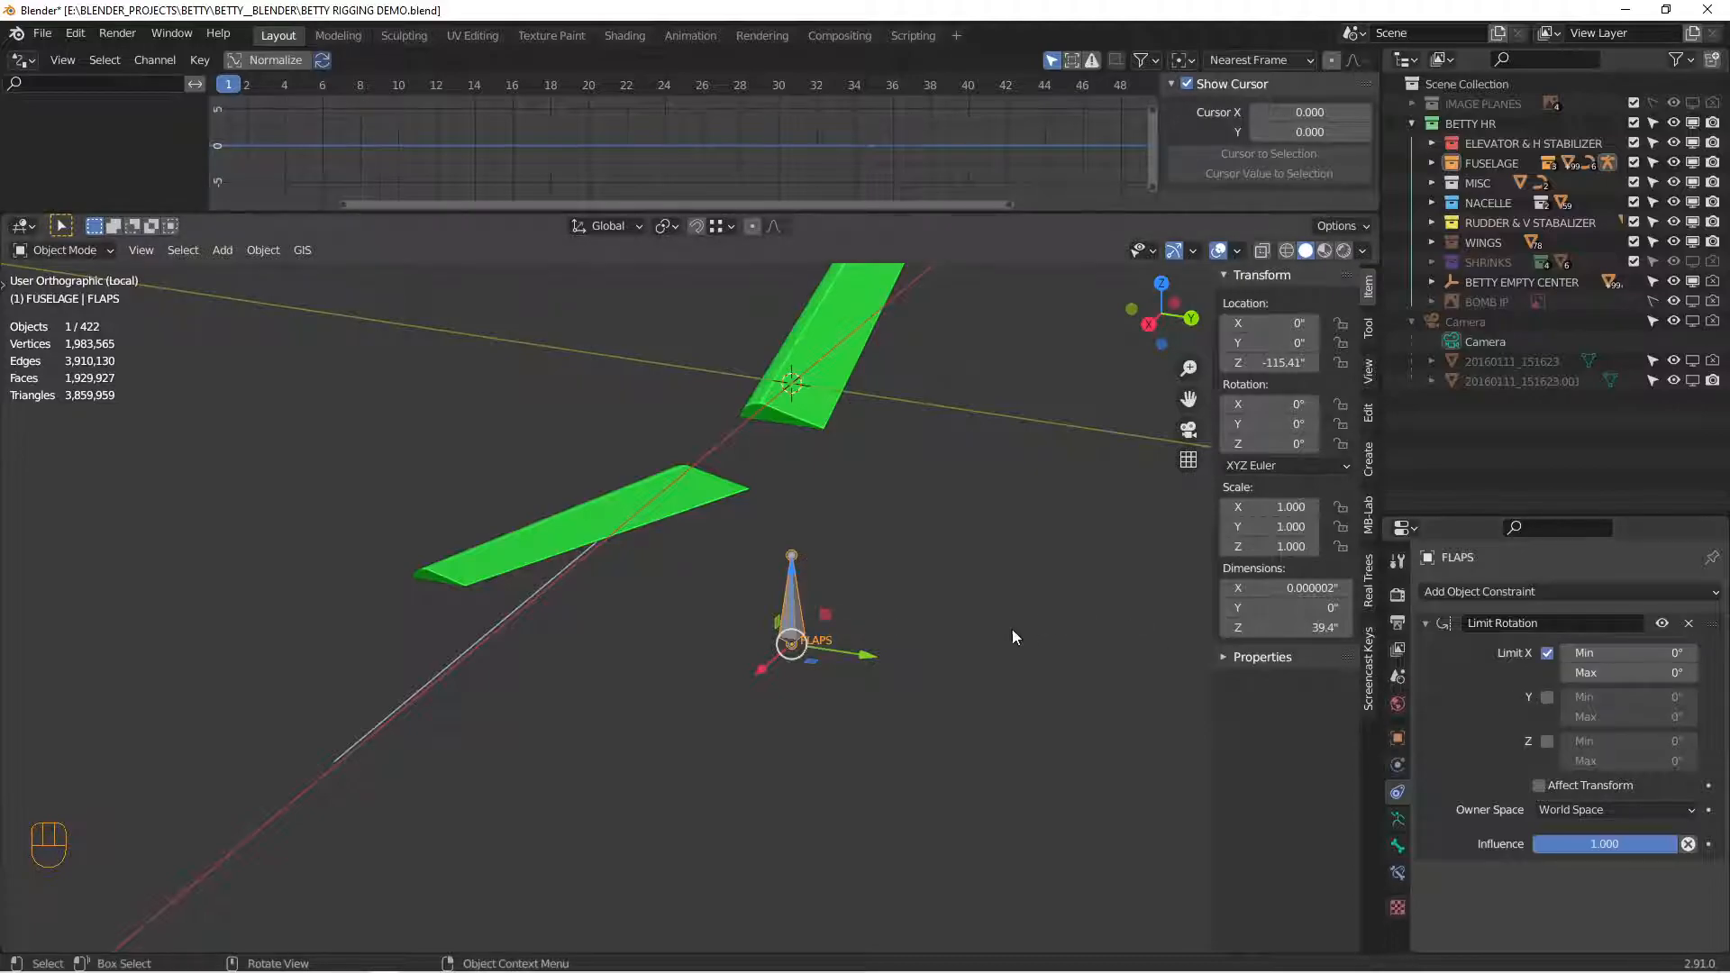
{"action": "left_click", "coordinate": [1609, 672]}
{"action": "type", "text": "20"}
{"action": "key", "text": "Return"}
Step: Test-rotate the FLAPS armature against the X limit and remove its Limit Rotation constraint
{"action": "key", "text": "r"}
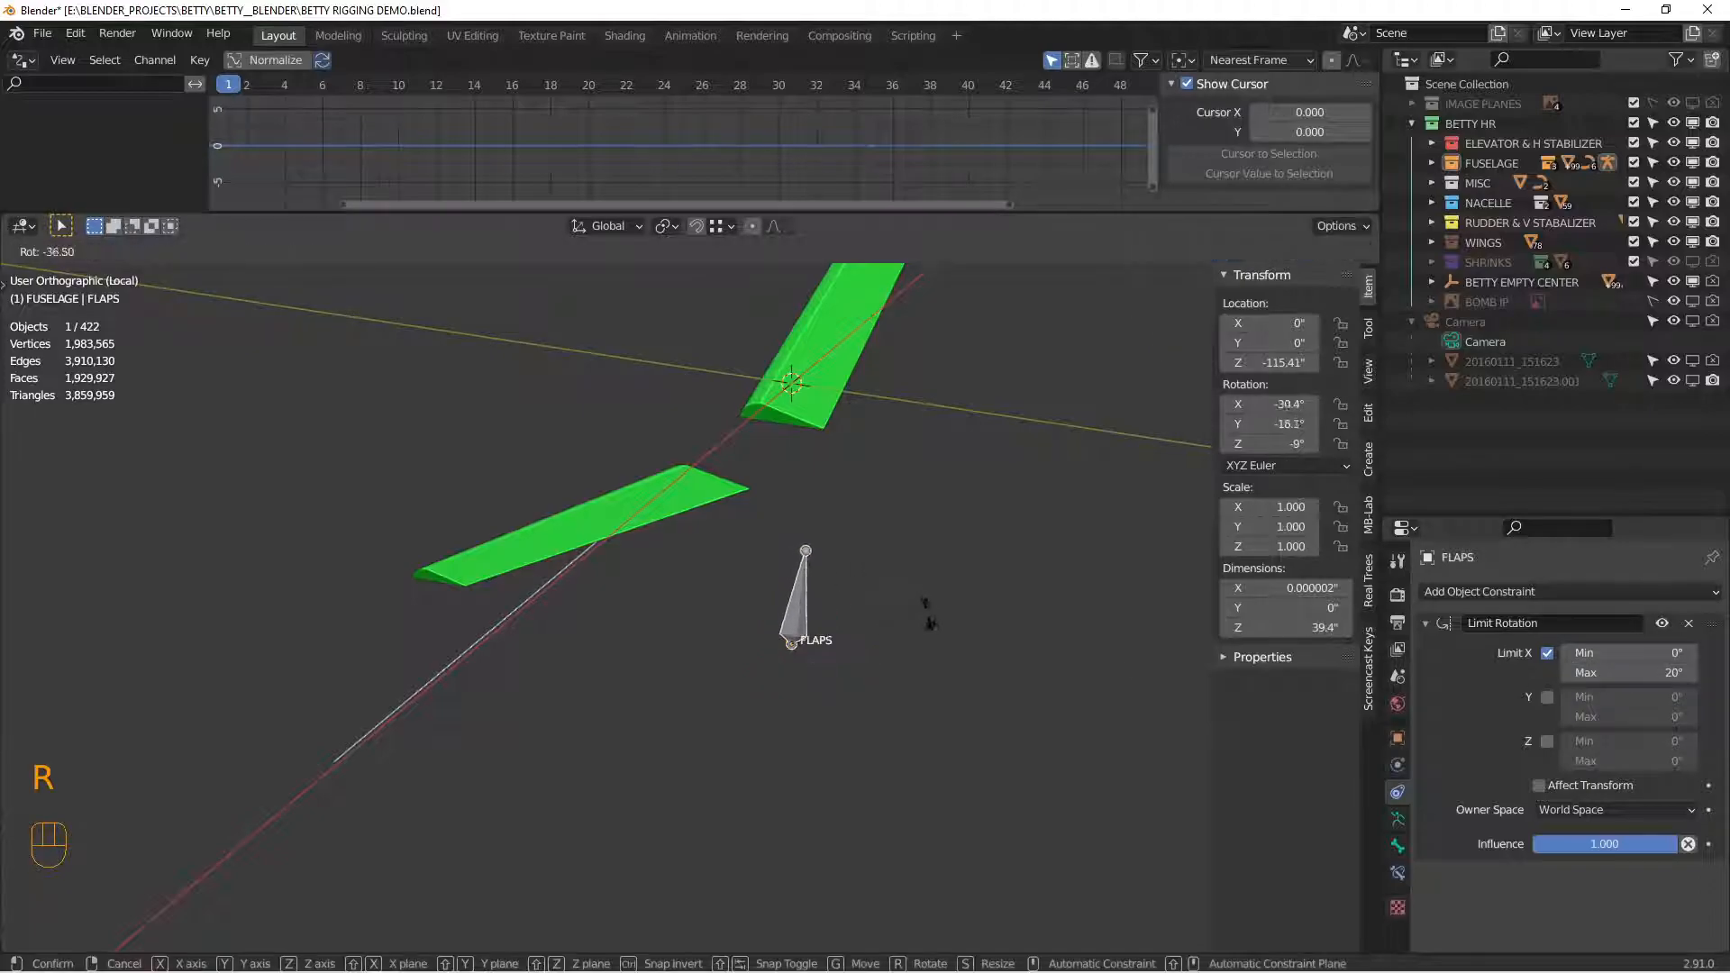
{"action": "right_click", "coordinate": [847, 668]}
{"action": "middle_click_drag", "start_coordinate": [842, 665], "coordinate": [940, 621]}
{"action": "key", "text": "r"}
{"action": "key", "text": "x"}
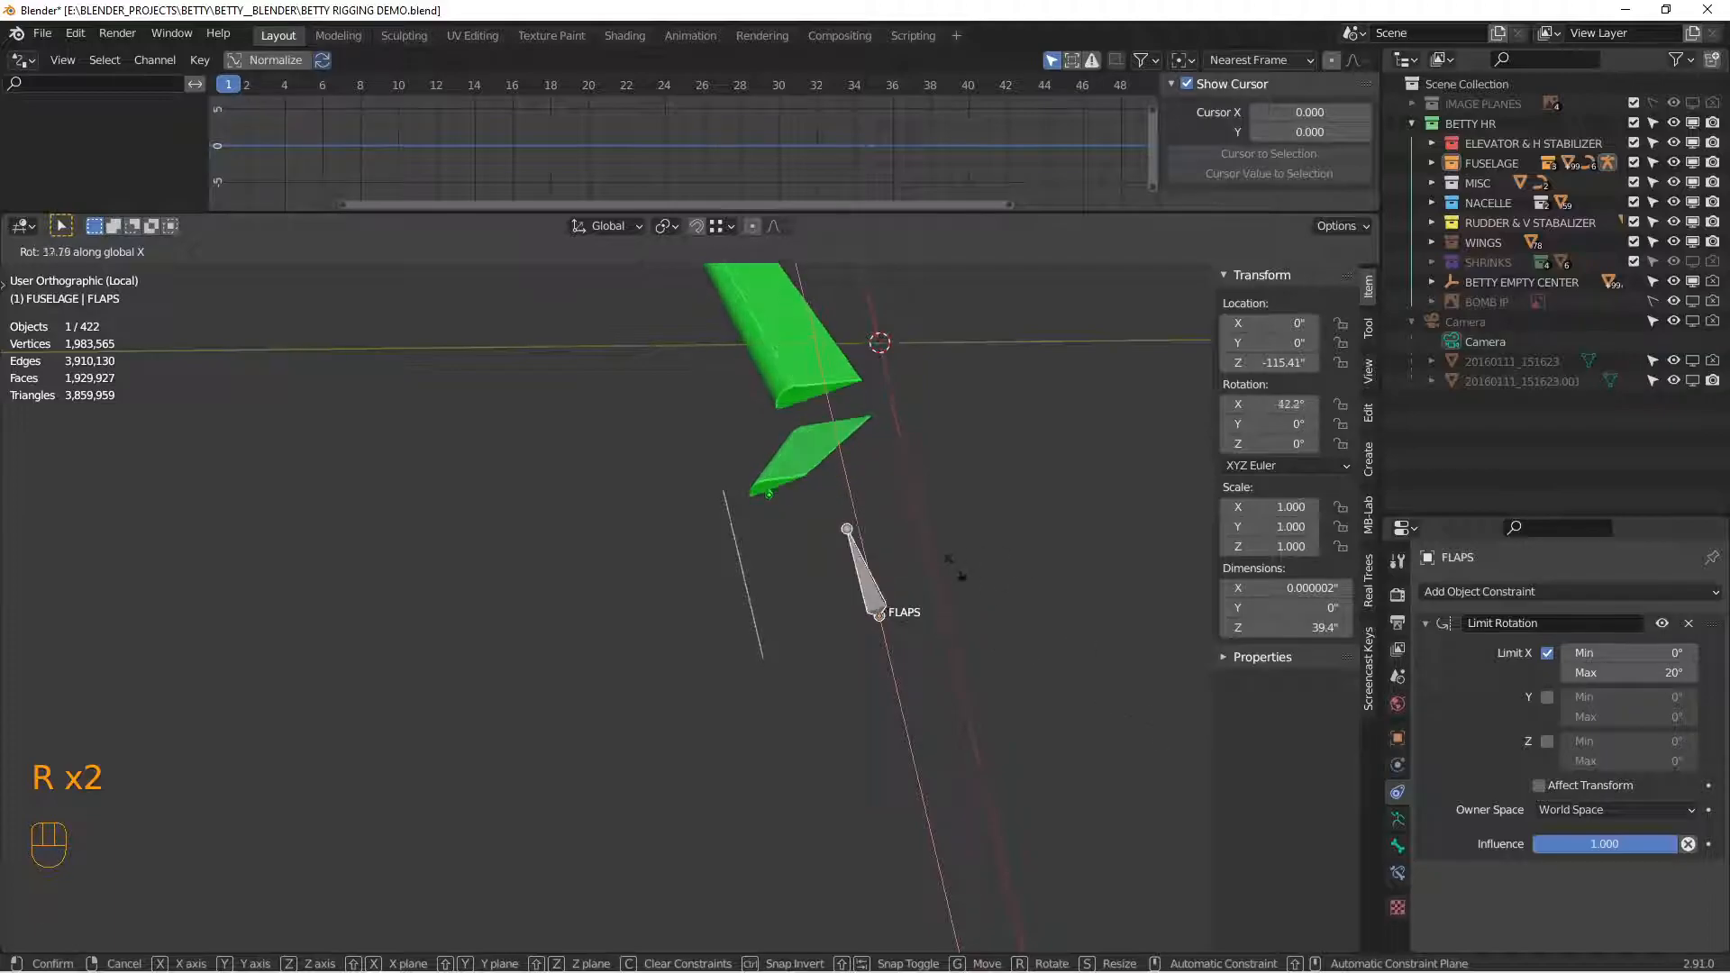
{"action": "right_click", "coordinate": [1078, 649]}
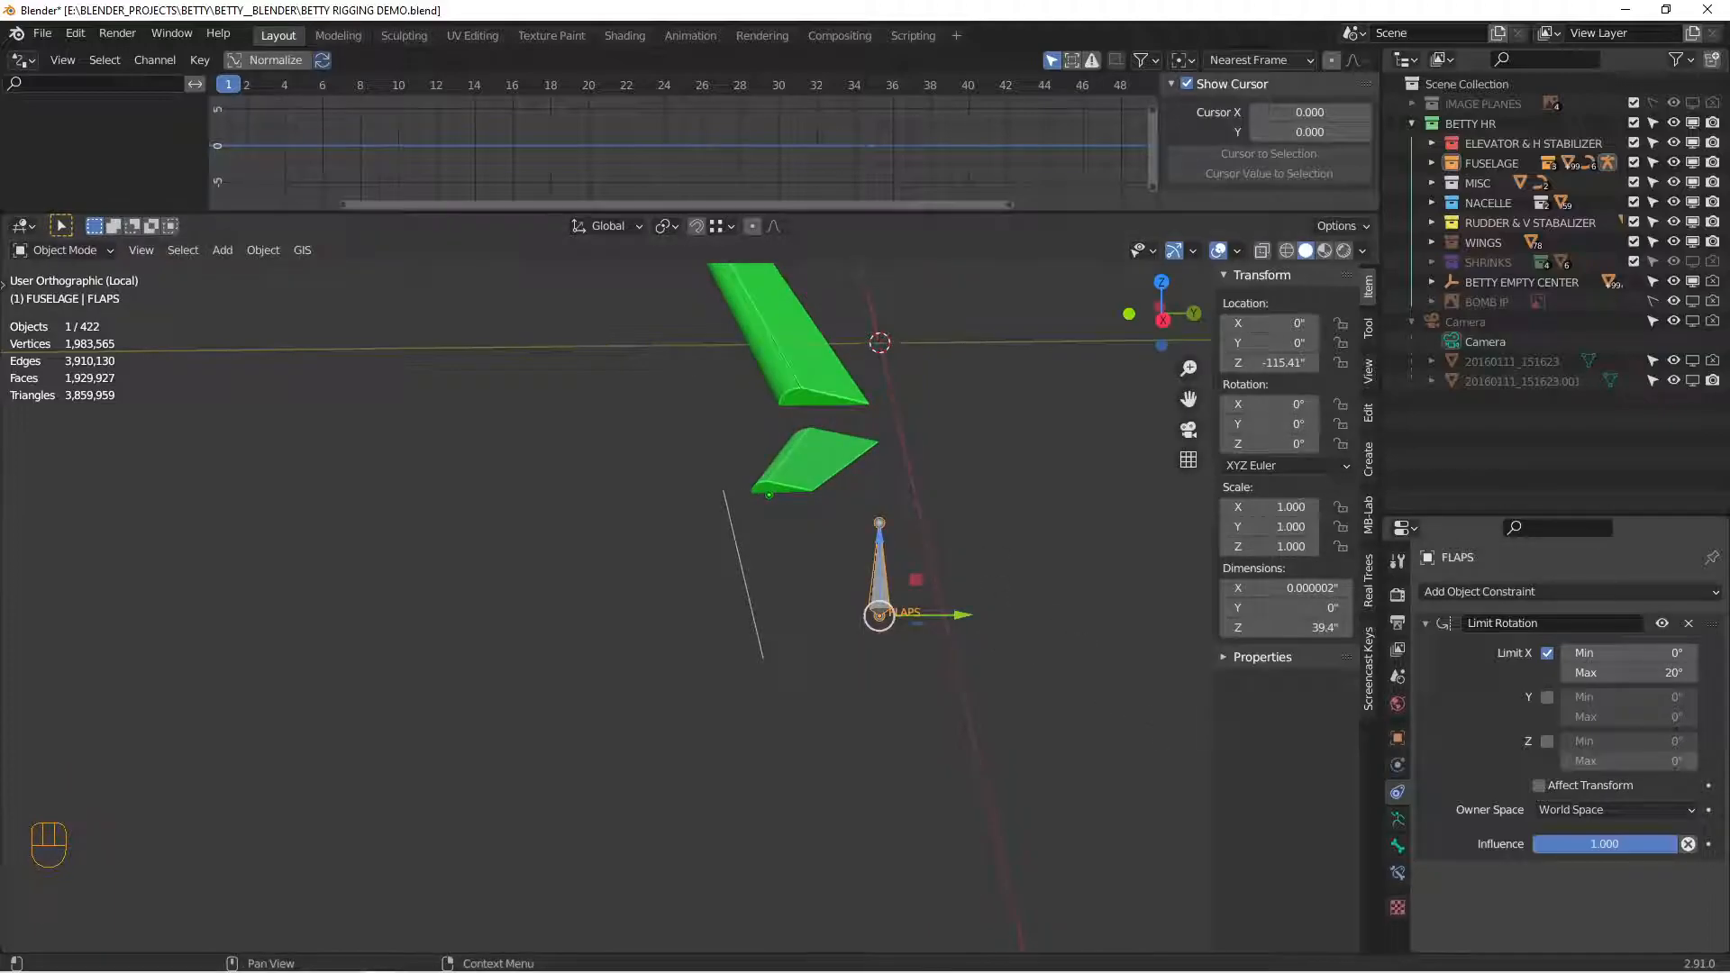
{"action": "left_click", "coordinate": [1691, 628]}
Step: Leave local view to show the whole aircraft and lock the FLAPS armature's Y and Z rotation
{"action": "middle_click_drag", "start_coordinate": [1082, 531], "coordinate": [856, 580]}
{"action": "key", "text": "KP_Divide"}
{"action": "key", "text": "alt+a"}
{"action": "left_click", "coordinate": [844, 565]}
{"action": "scroll", "coordinate": [884, 633], "scroll_direction": "up", "scroll_amount": 5}
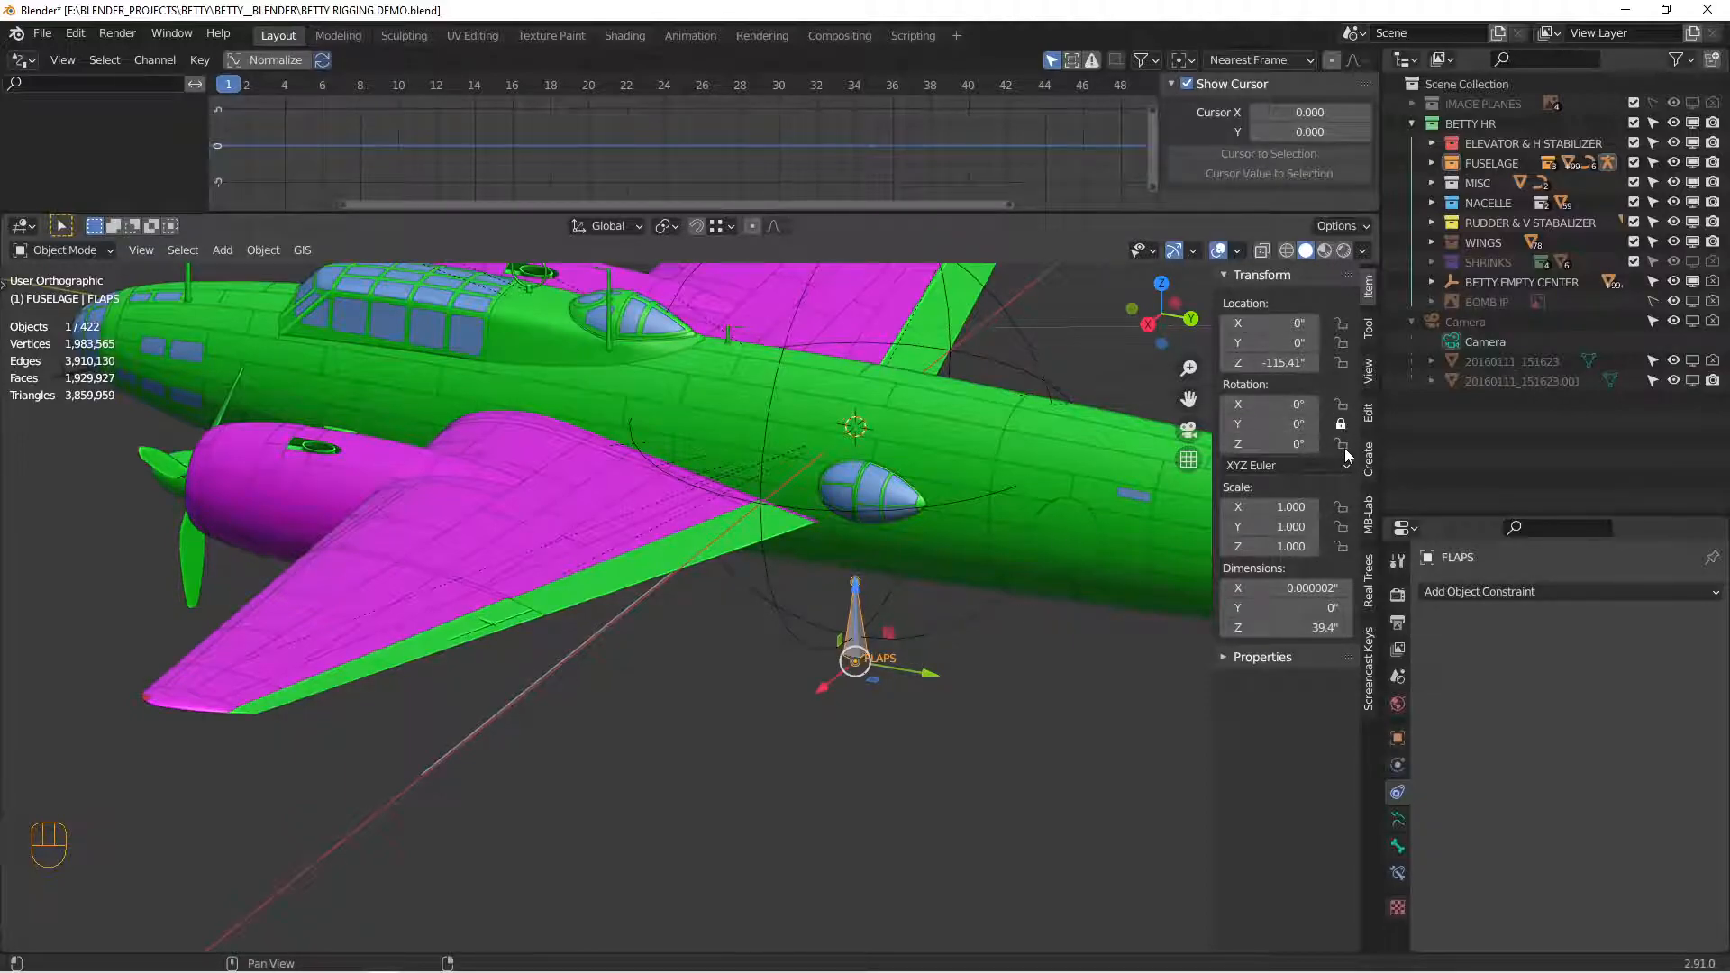
{"action": "scroll", "coordinate": [928, 571], "scroll_direction": "down", "scroll_amount": 2}
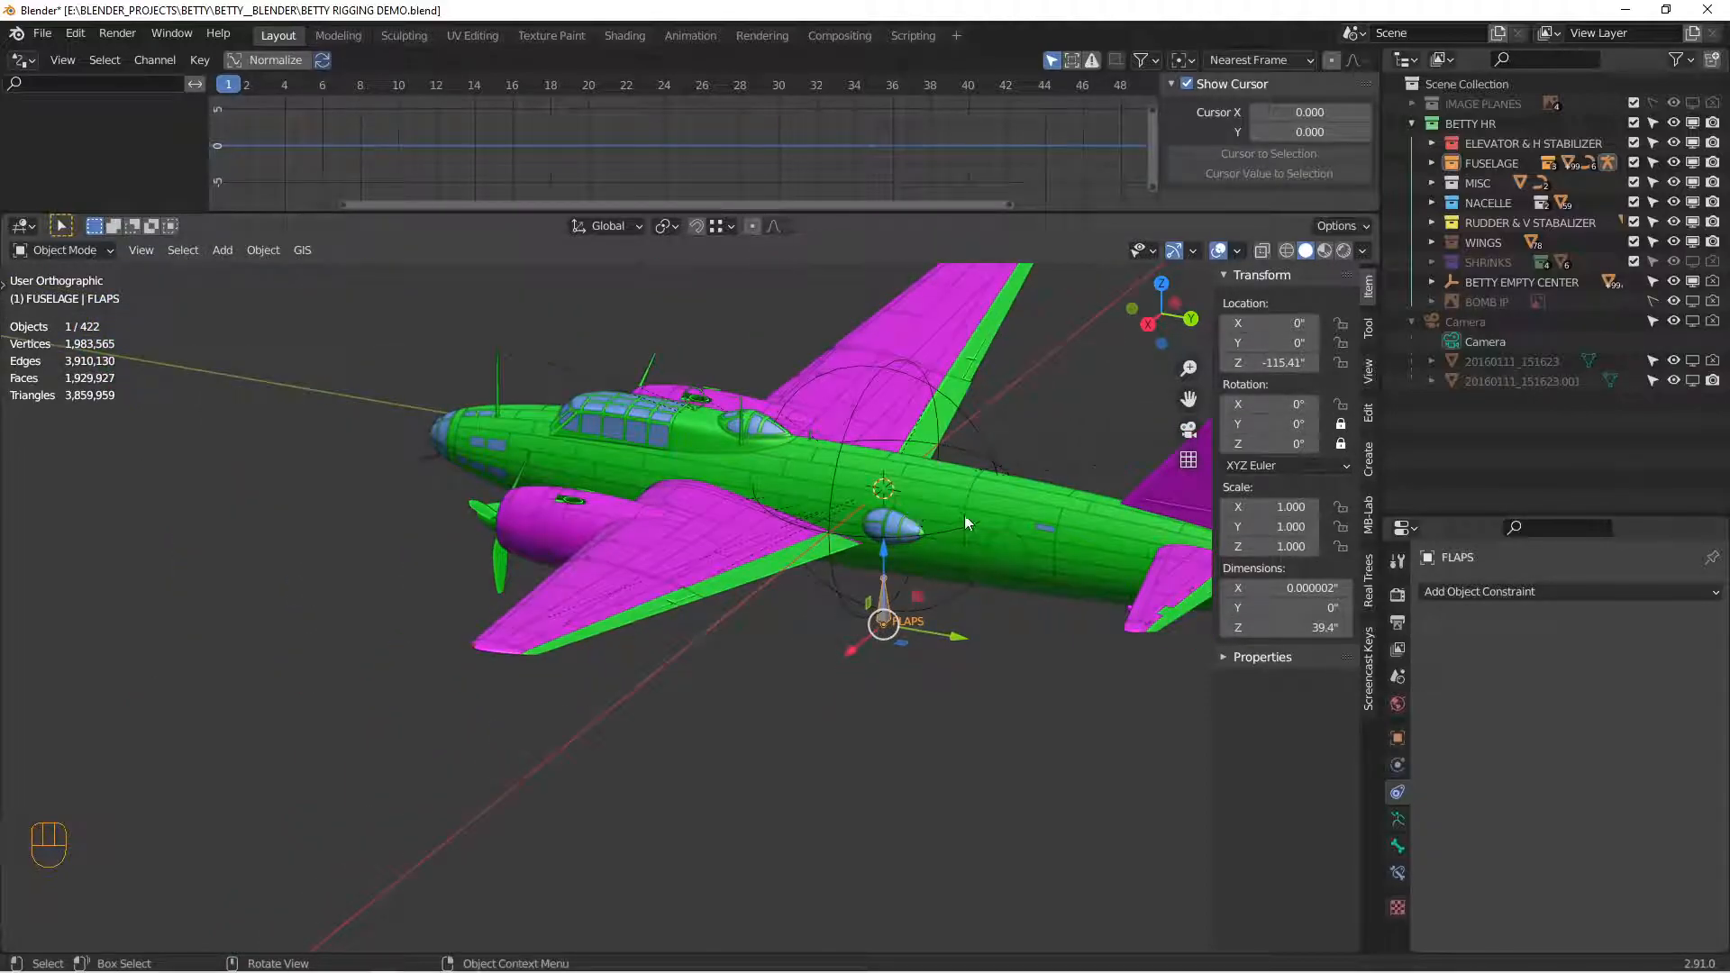
Step: Test-rotate the FLAPS armature without an axis constraint and check the flaps' motion on the whole aircraft, cancelling each rotation
{"action": "key", "text": "r"}
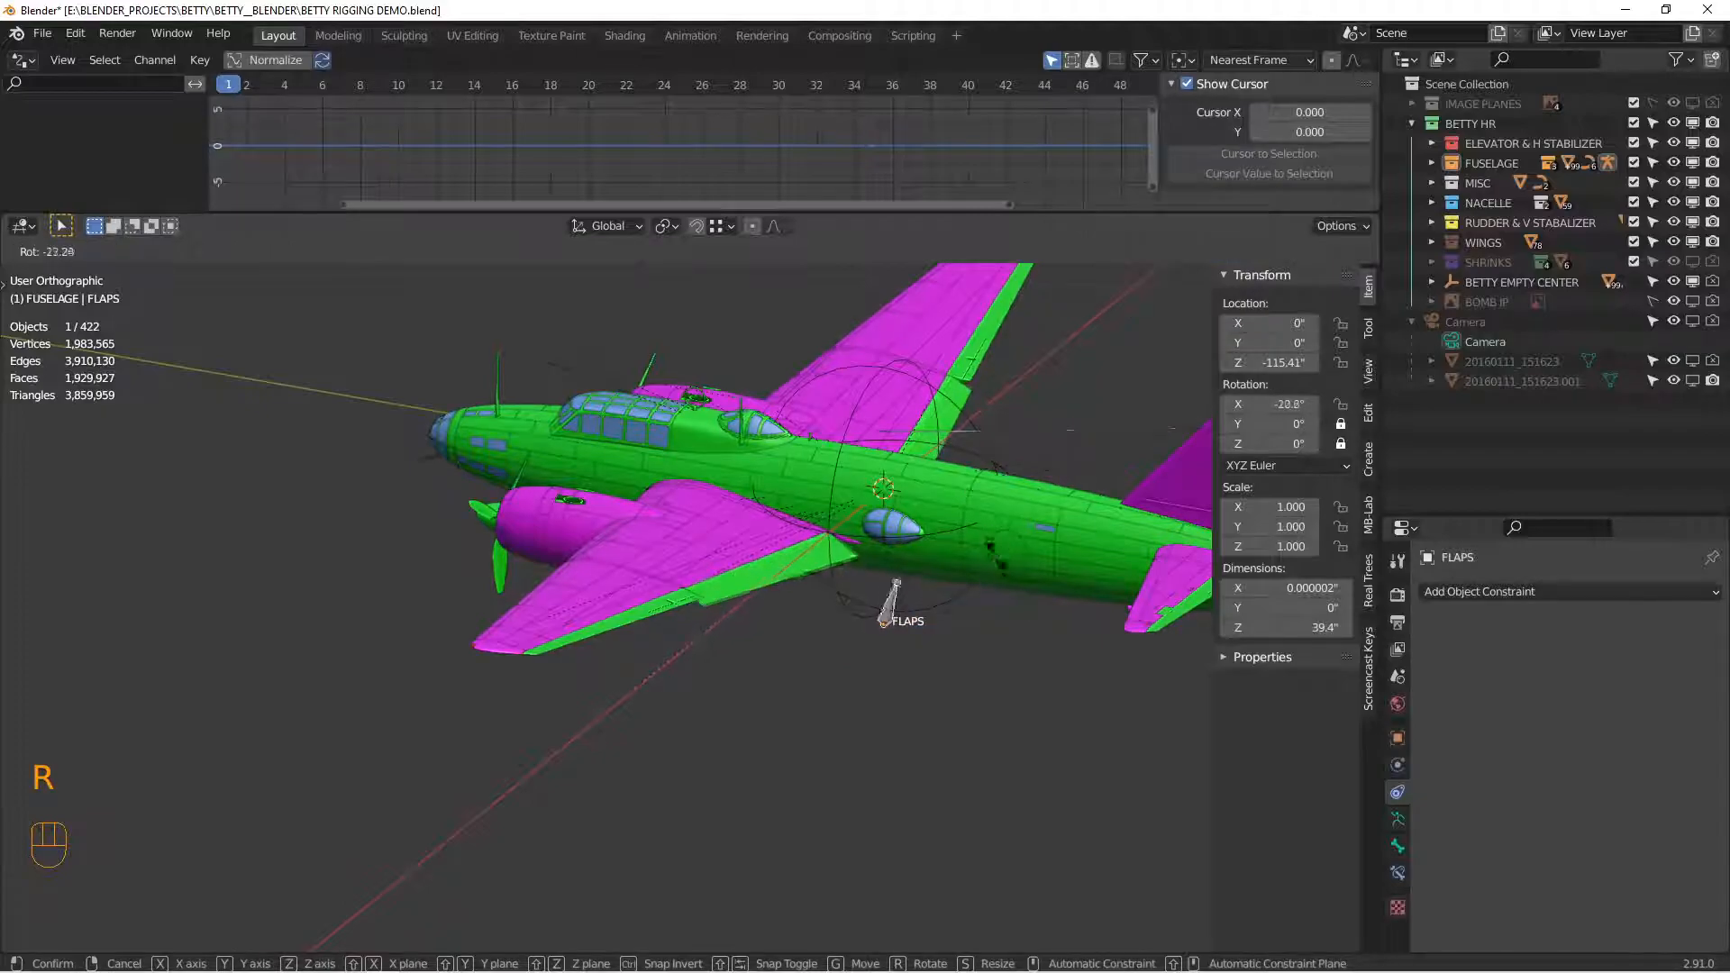
{"action": "right_click", "coordinate": [857, 598]}
{"action": "middle_click_drag", "start_coordinate": [857, 598], "coordinate": [949, 468]}
{"action": "key", "text": "r"}
{"action": "right_click", "coordinate": [921, 510]}
Step: Examine the flap hinges beneath the wing up close while test-rotating the FLAPS armature, and cancel the rotation
{"action": "scroll", "coordinate": [921, 510], "scroll_direction": "up", "scroll_amount": 10}
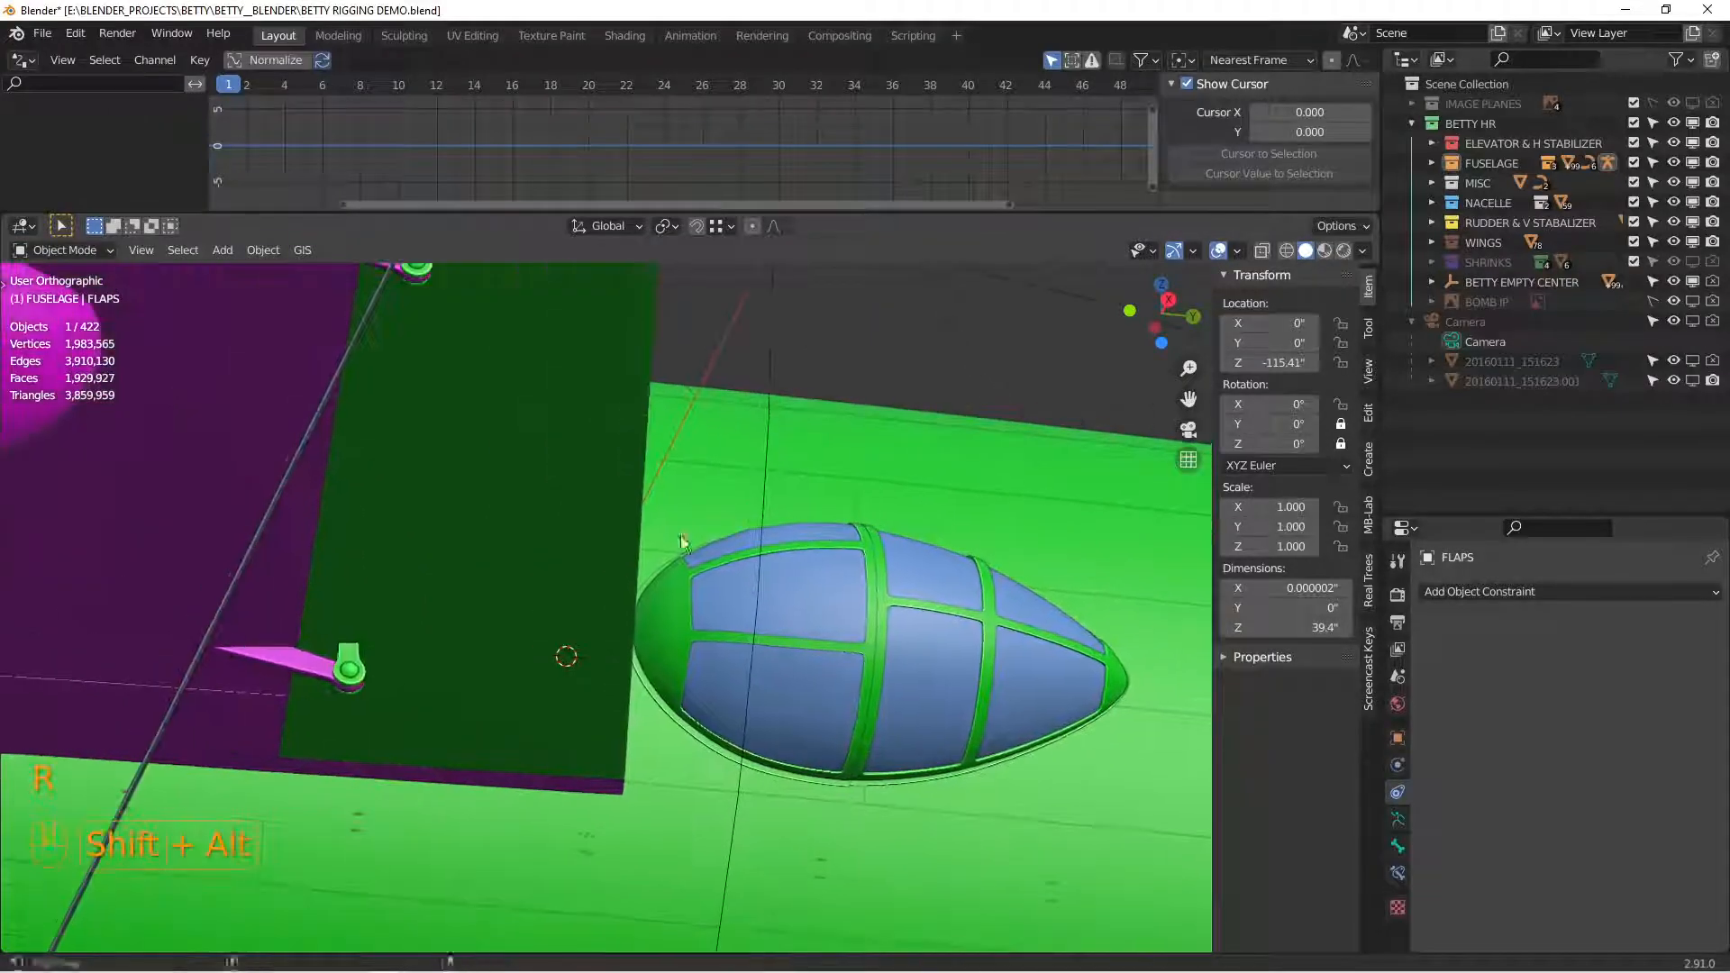
{"action": "middle_click_drag", "start_coordinate": [714, 533], "coordinate": [906, 560], "text": "shift"}
{"action": "key", "text": "r"}
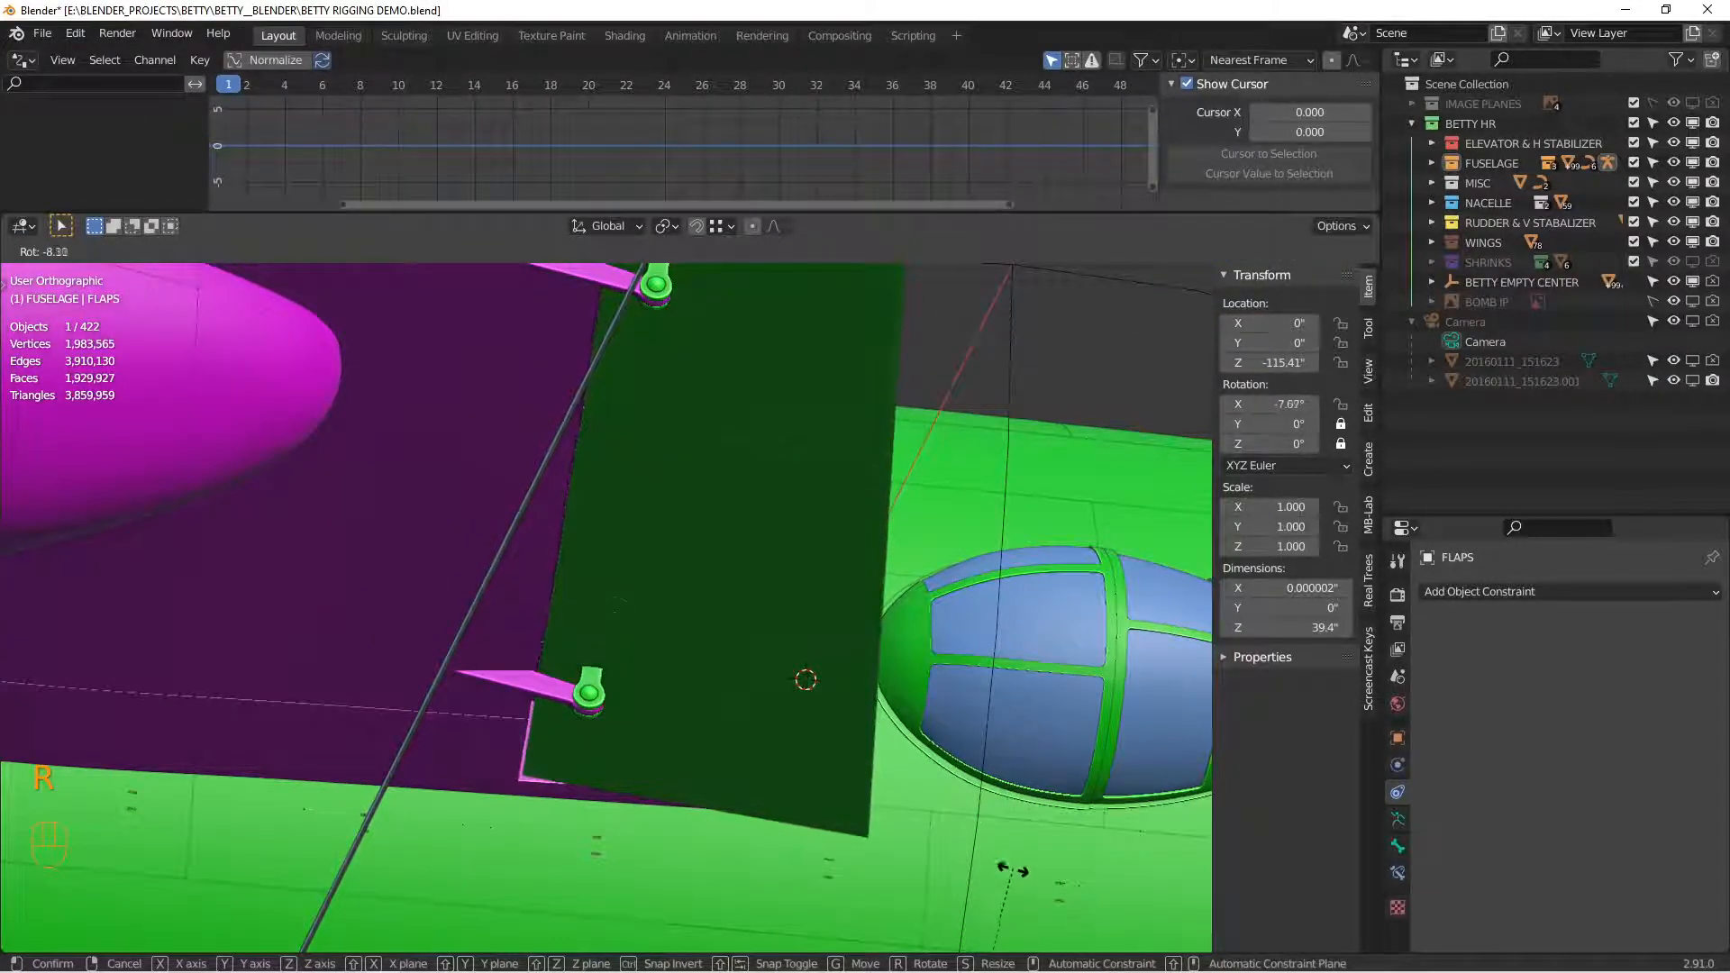
{"action": "right_click", "coordinate": [980, 753]}
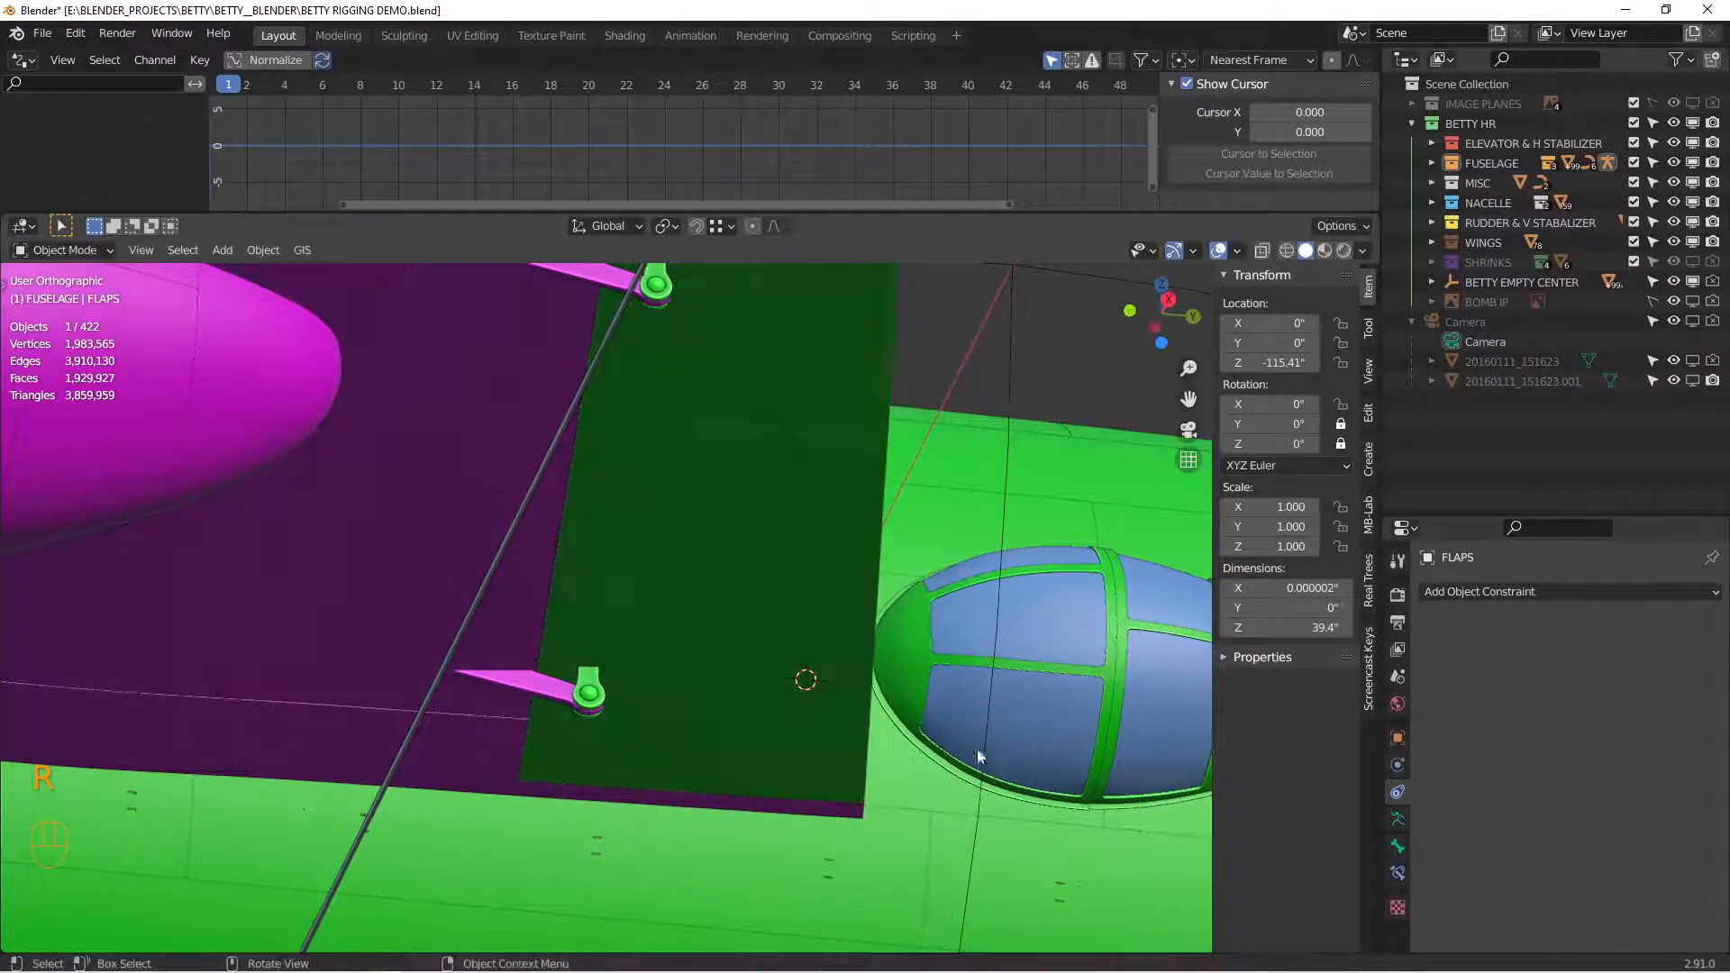
{"action": "scroll", "coordinate": [955, 730], "scroll_direction": "down", "scroll_amount": 12}
{"action": "middle_click_drag", "start_coordinate": [937, 786], "coordinate": [914, 645]}
{"action": "middle_click_drag", "start_coordinate": [867, 804], "coordinate": [772, 627], "text": "shift"}
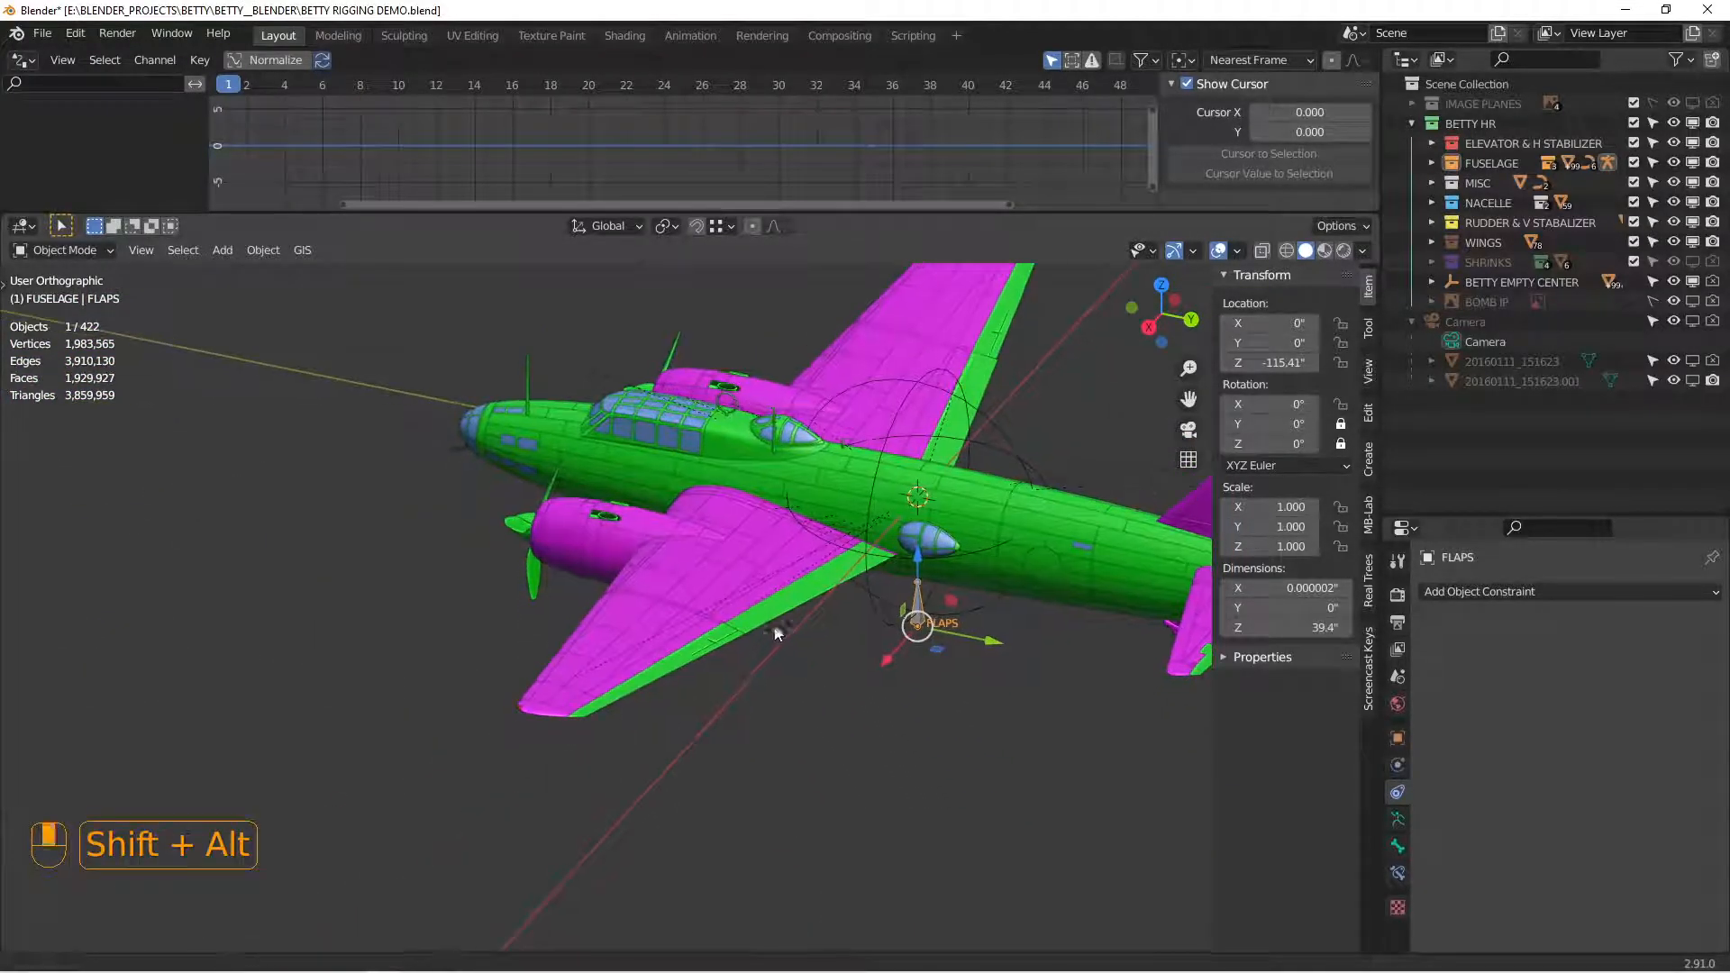
Step: Isolate the outer trailing-edge ailerons of both wings together with the thin guide rod below the wing in local view
{"action": "left_click", "coordinate": [705, 652]}
{"action": "left_click", "coordinate": [995, 330], "text": "shift"}
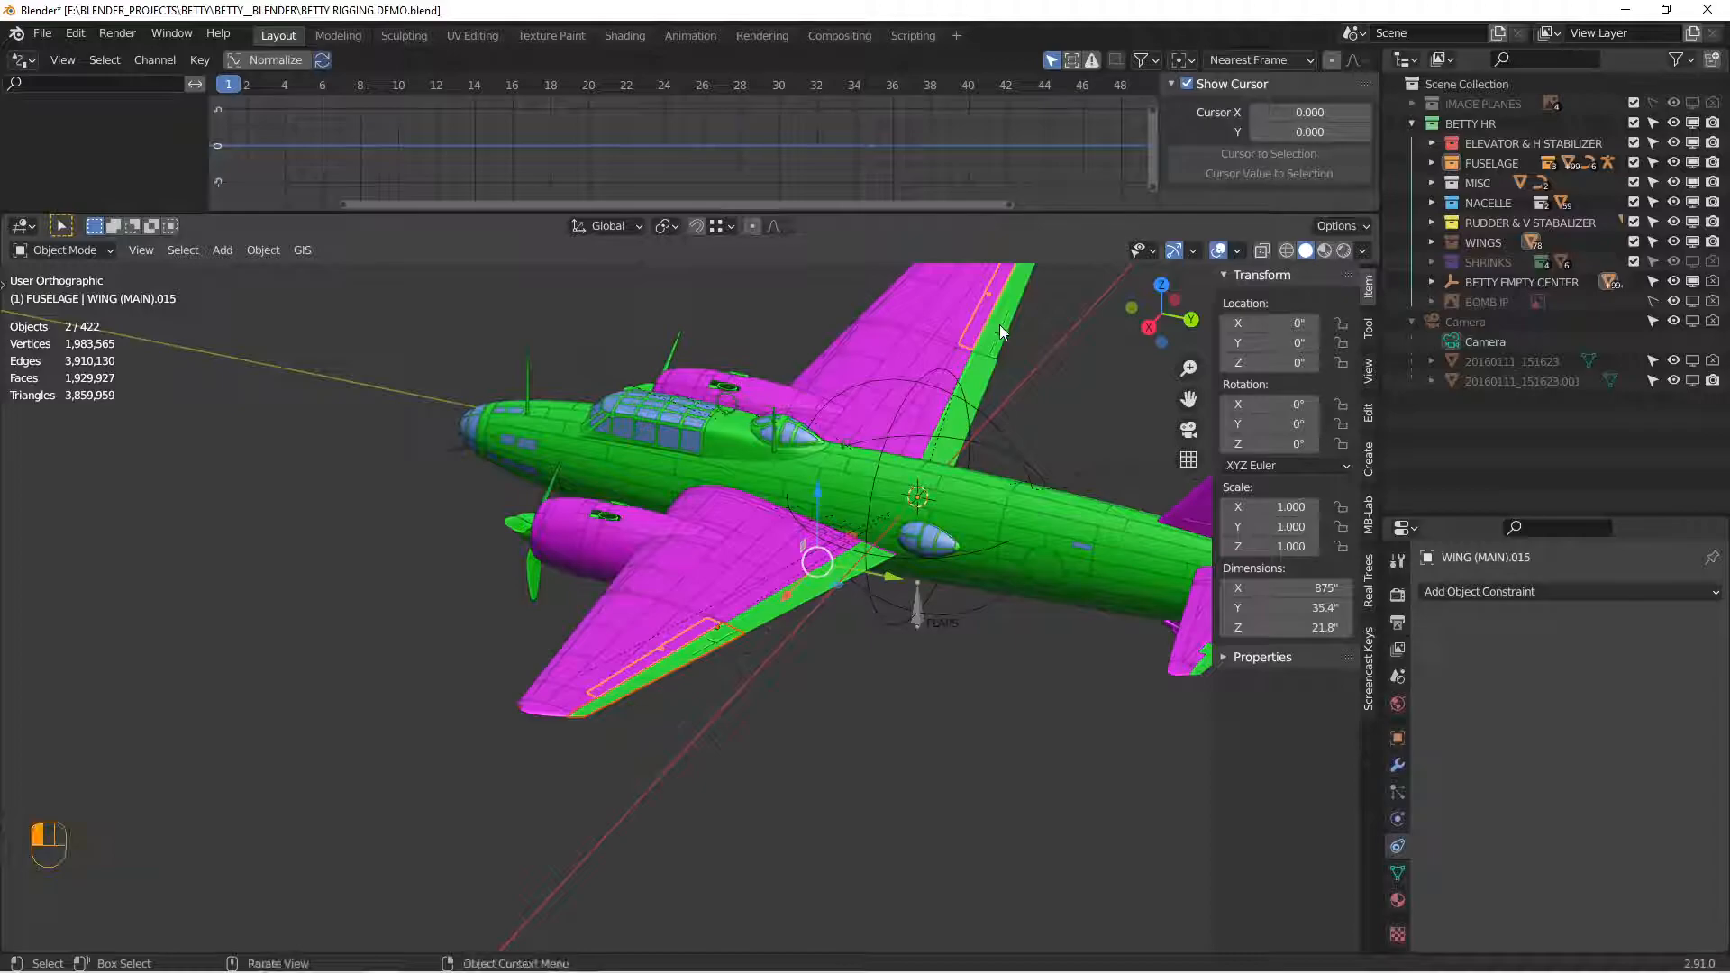
{"action": "left_click", "coordinate": [689, 662], "text": "shift"}
{"action": "middle_click_drag", "start_coordinate": [808, 618], "coordinate": [749, 635]}
{"action": "left_click", "coordinate": [762, 637], "text": "shift"}
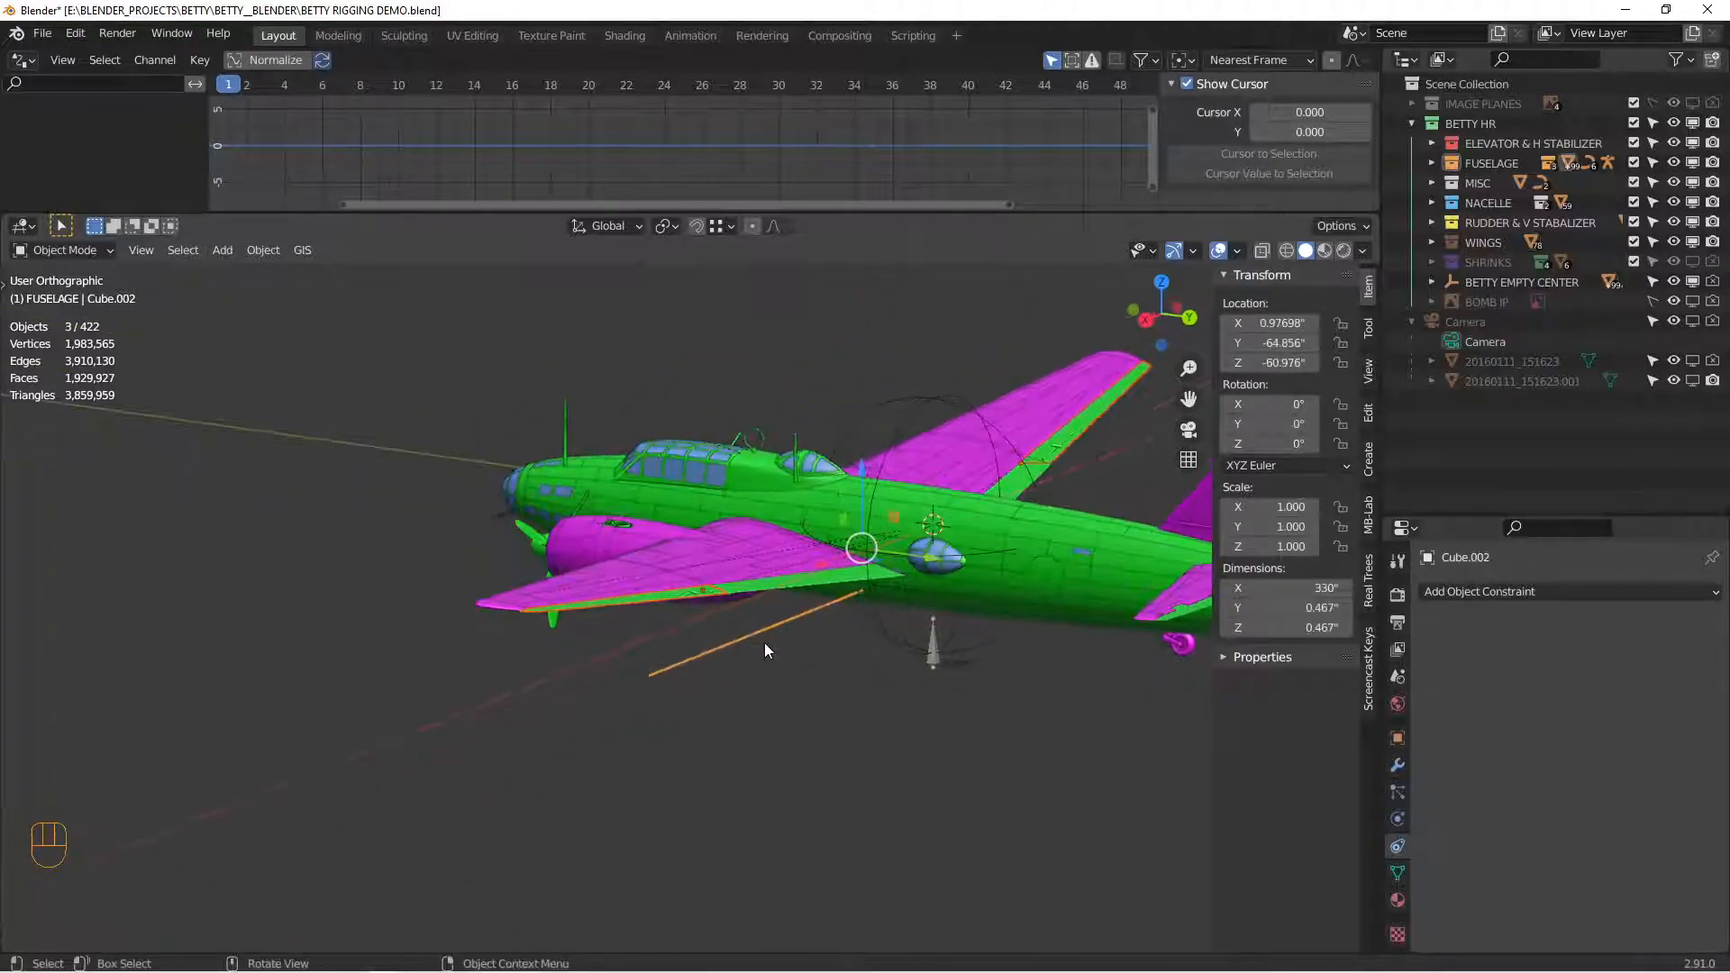
{"action": "key", "text": "KP_Divide"}
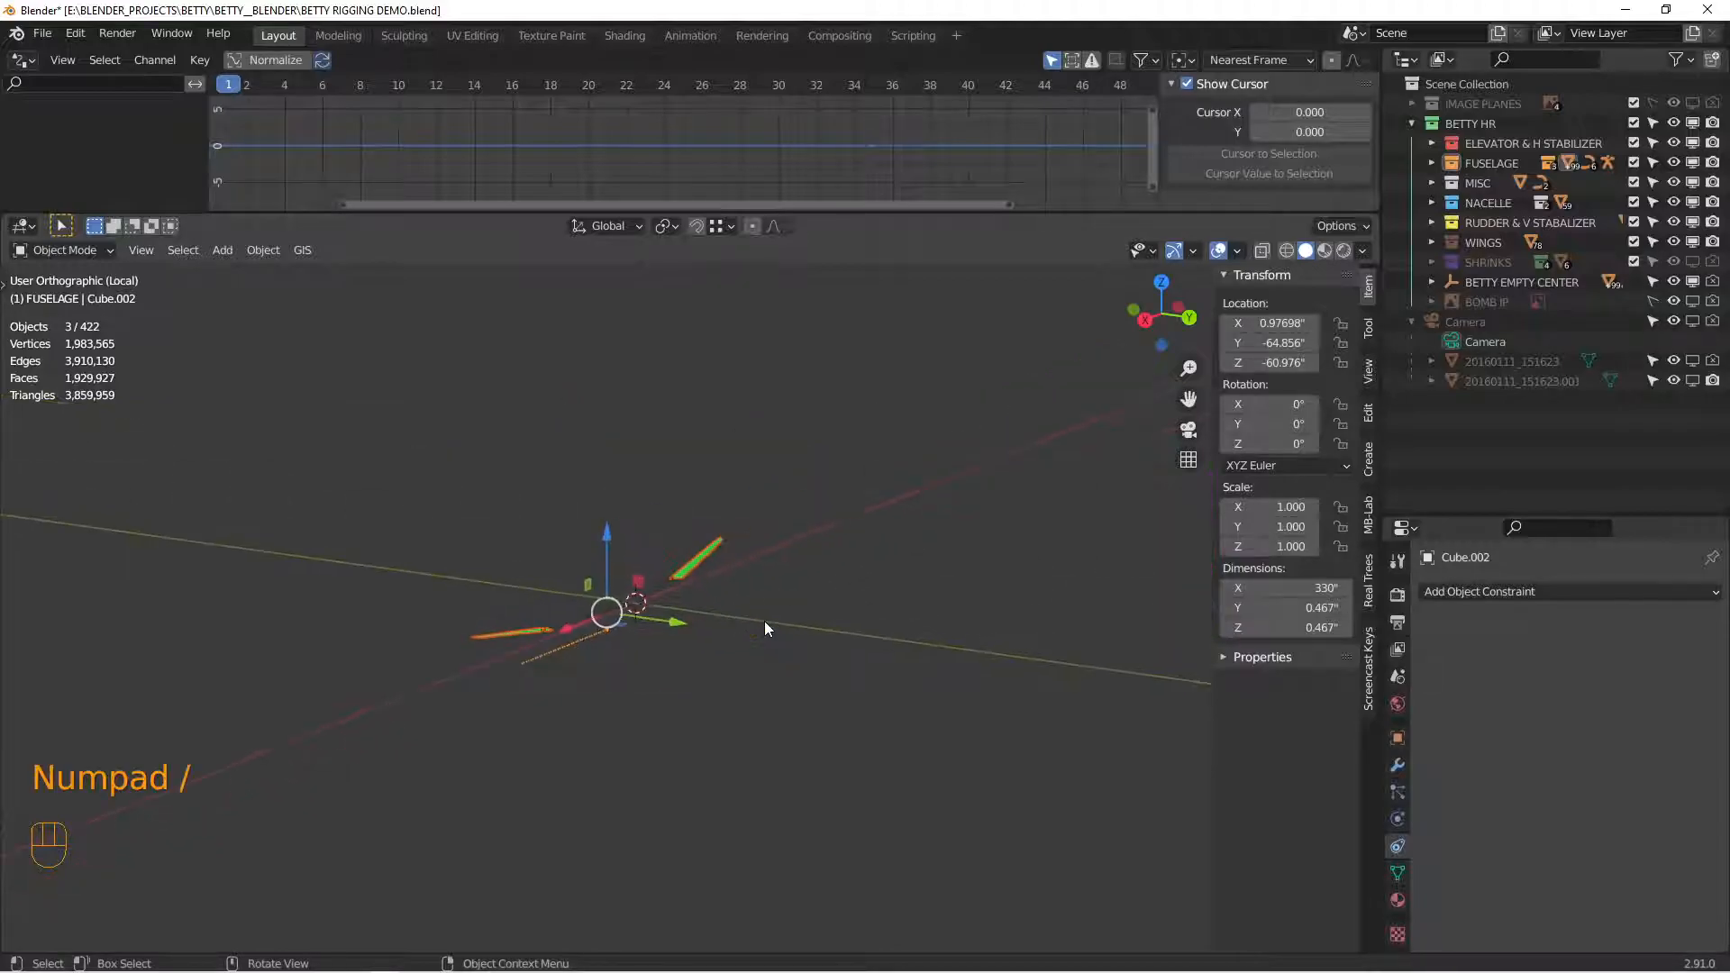
{"action": "middle_click_drag", "start_coordinate": [765, 621], "coordinate": [708, 726], "text": "alt+shift"}
Step: Examine the thin guide rod and its ends up close in Edit Mode and Object Mode, next to the aileron
{"action": "left_click", "coordinate": [743, 690]}
{"action": "scroll", "coordinate": [739, 692], "scroll_direction": "up", "scroll_amount": 5}
{"action": "key", "text": "Tab"}
{"action": "scroll", "coordinate": [707, 726], "scroll_direction": "up", "scroll_amount": 7}
{"action": "middle_click_drag", "start_coordinate": [469, 710], "coordinate": [922, 766], "text": "alt+shift"}
{"action": "scroll", "coordinate": [922, 766], "scroll_direction": "up", "scroll_amount": 3}
{"action": "scroll", "coordinate": [783, 741], "scroll_direction": "down", "scroll_amount": 12}
{"action": "middle_click_drag", "start_coordinate": [802, 880], "coordinate": [727, 687], "text": "shift"}
{"action": "key", "text": "Tab"}
{"action": "left_click", "coordinate": [855, 689]}
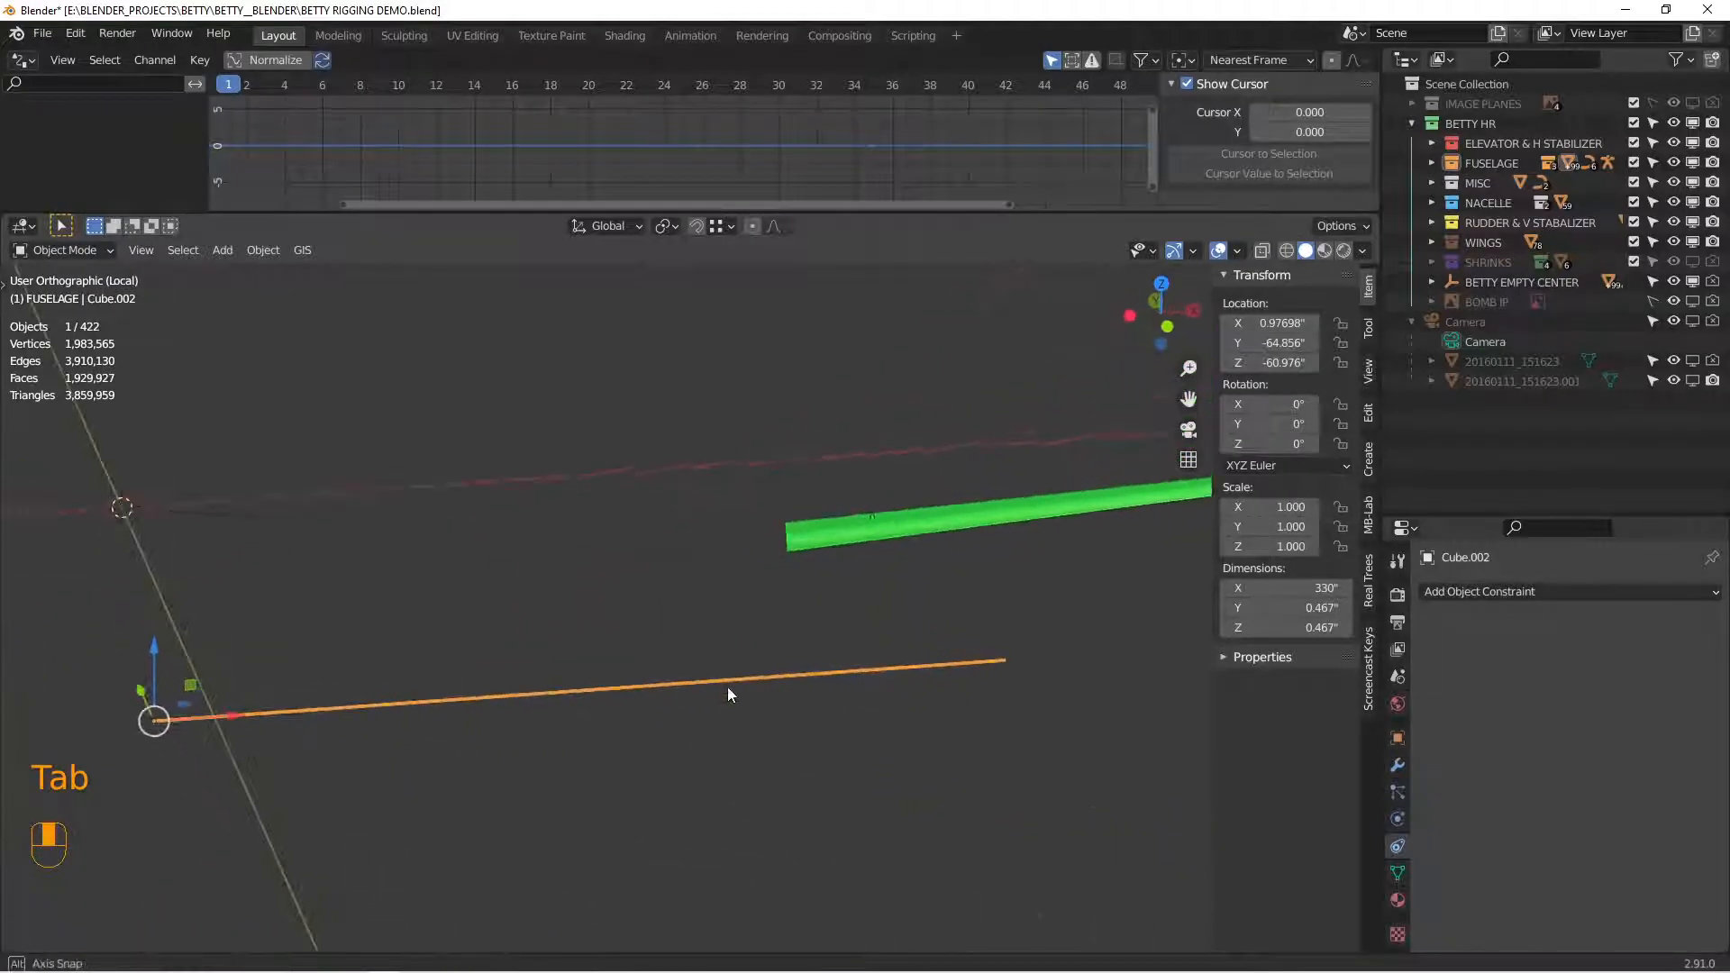
{"action": "middle_click_drag", "start_coordinate": [934, 668], "coordinate": [867, 667]}
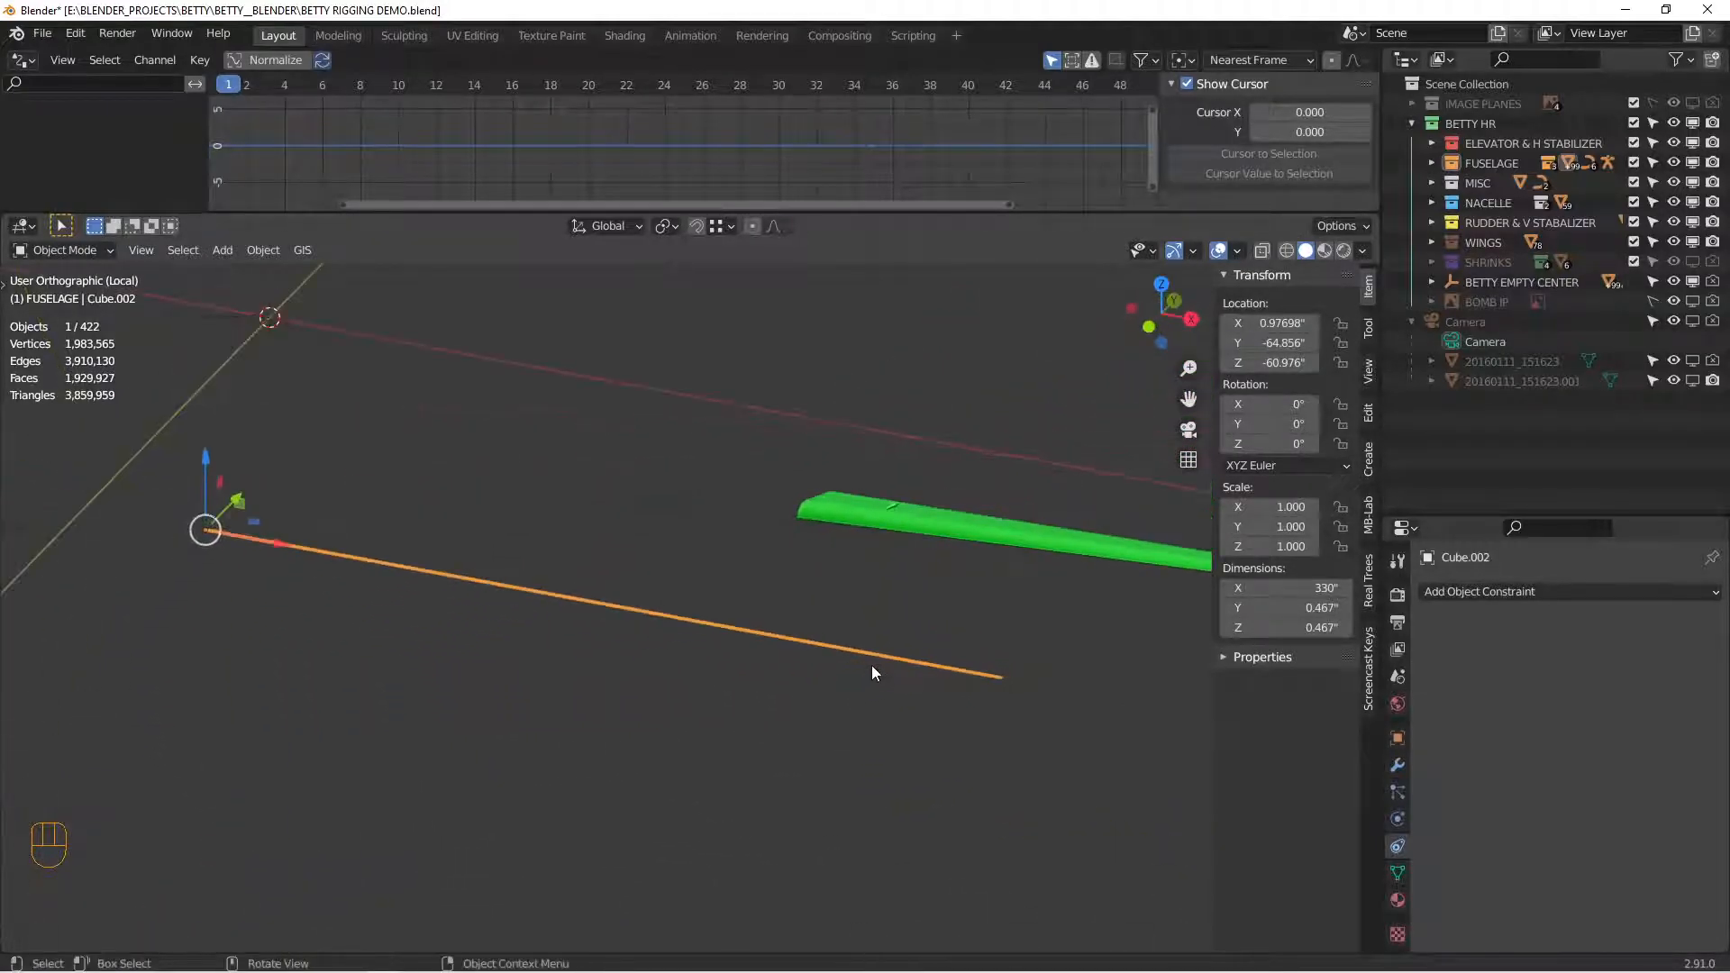
Step: Snap the 3D cursor to the vertices at the guide rod's outer end and set the rod's origin to the cursor
{"action": "key", "text": "Tab"}
{"action": "left_click", "coordinate": [1000, 677]}
{"action": "key", "text": "shift+s"}
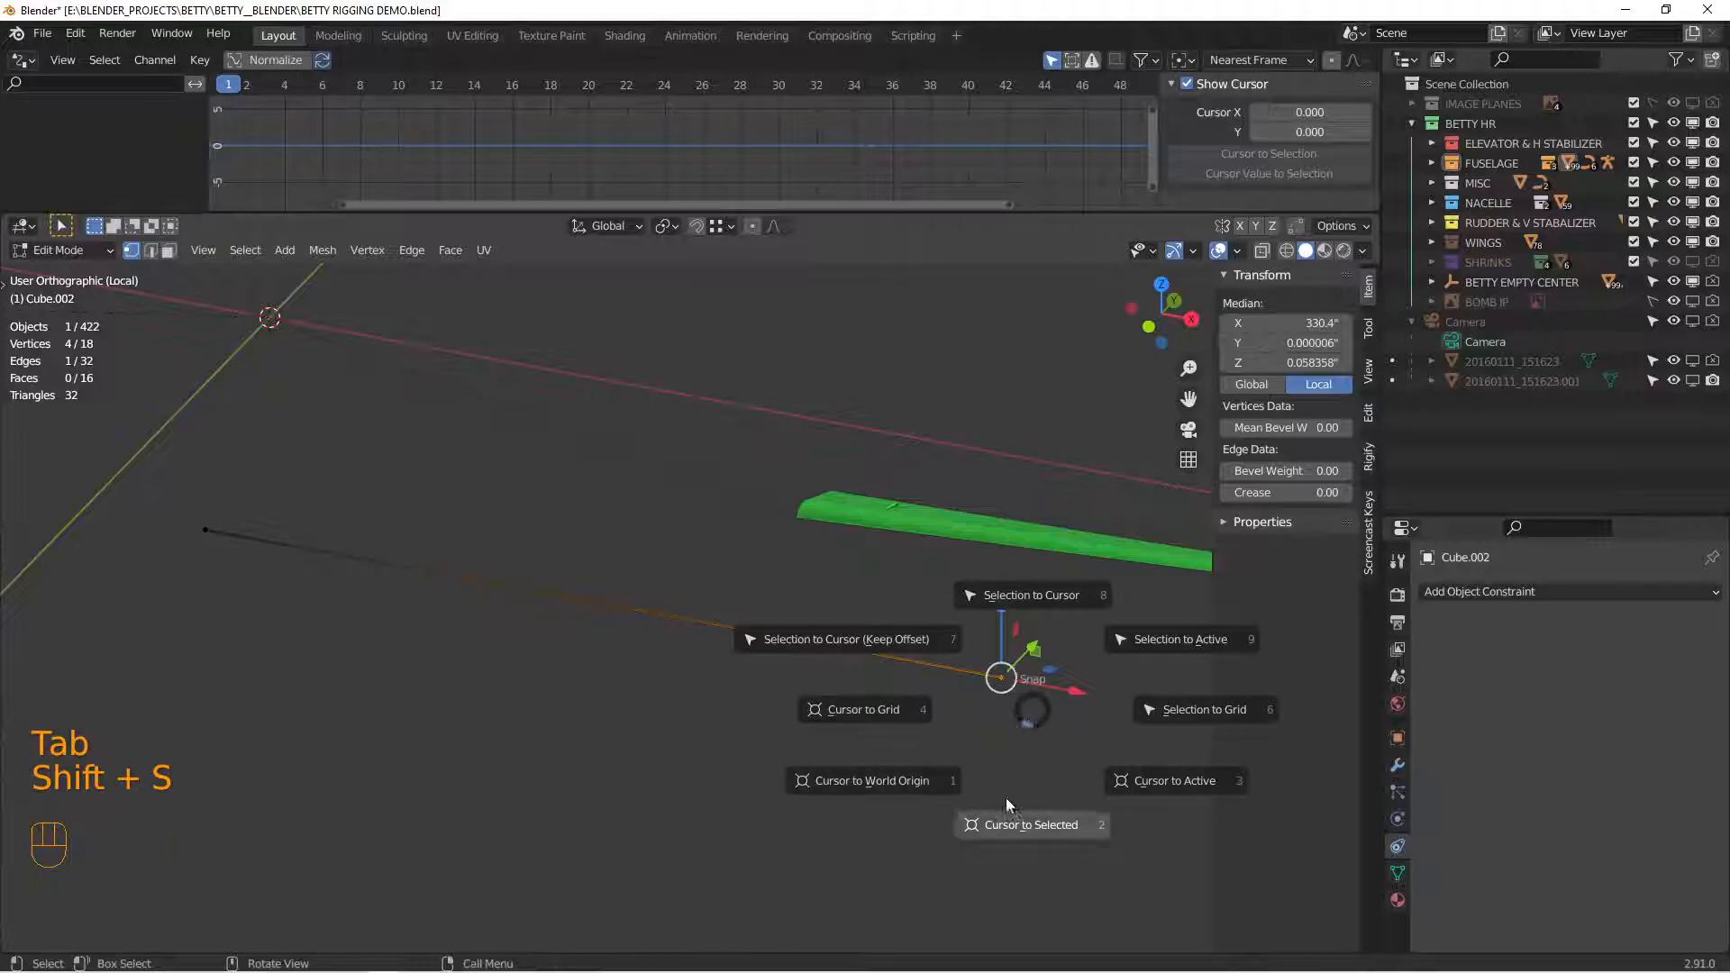
{"action": "left_click", "coordinate": [996, 815]}
{"action": "key", "text": "Tab"}
{"action": "right_click", "coordinate": [970, 669]}
{"action": "mouse_move", "coordinate": [971, 672]}
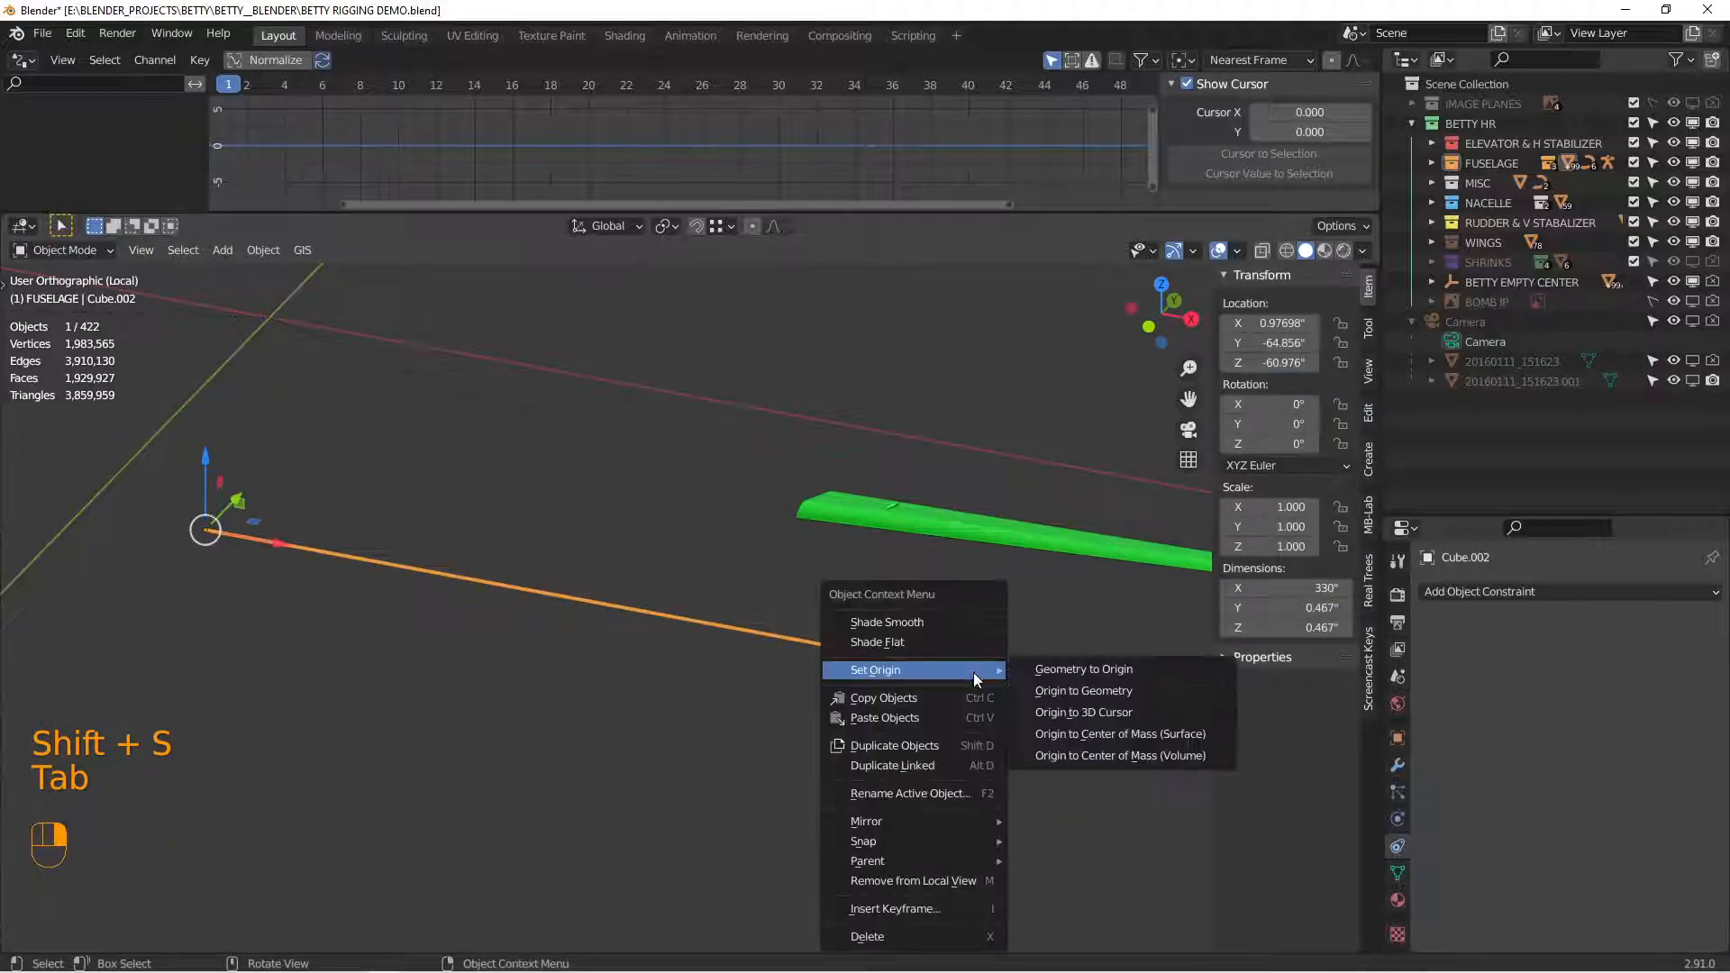
{"action": "left_click", "coordinate": [1062, 711]}
{"action": "right_click", "coordinate": [984, 675]}
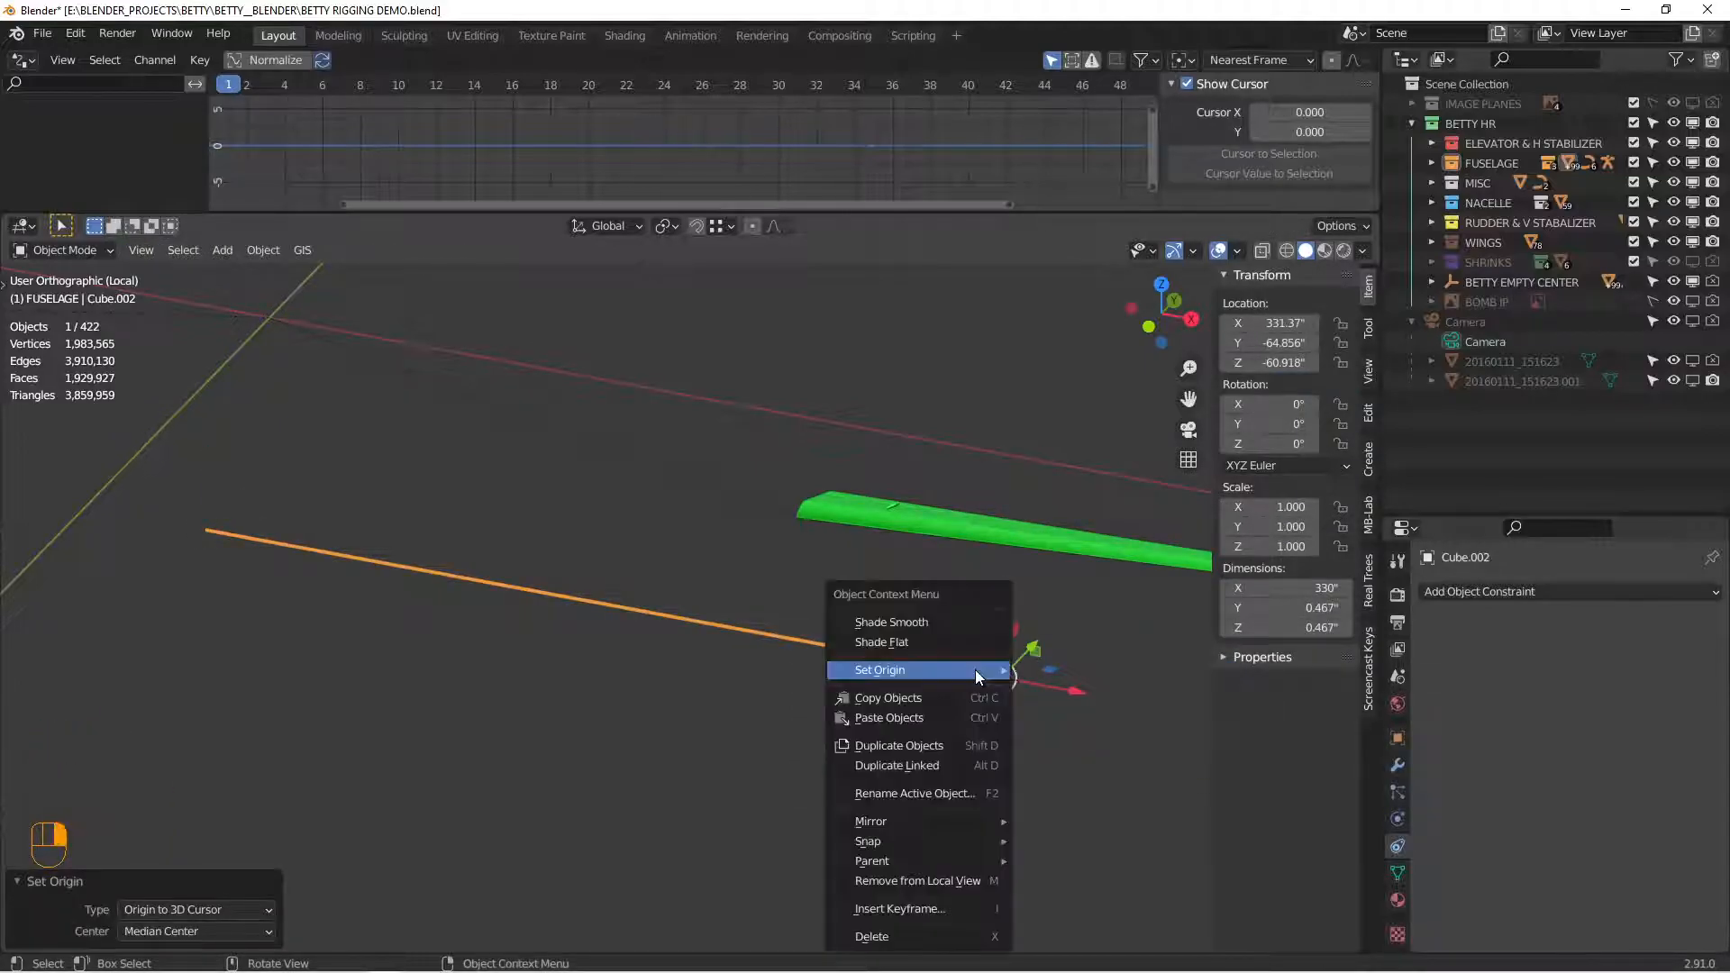
Step: Select the vertex at the lower front corner of the left aileron's inboard end
{"action": "left_click", "coordinate": [1072, 714]}
{"action": "key", "text": "alt+a"}
{"action": "middle_click_drag", "start_coordinate": [923, 652], "coordinate": [1013, 638]}
{"action": "left_click", "coordinate": [824, 540]}
{"action": "middle_click_drag", "start_coordinate": [782, 585], "coordinate": [830, 590]}
{"action": "scroll", "coordinate": [838, 540], "scroll_direction": "up", "scroll_amount": 8}
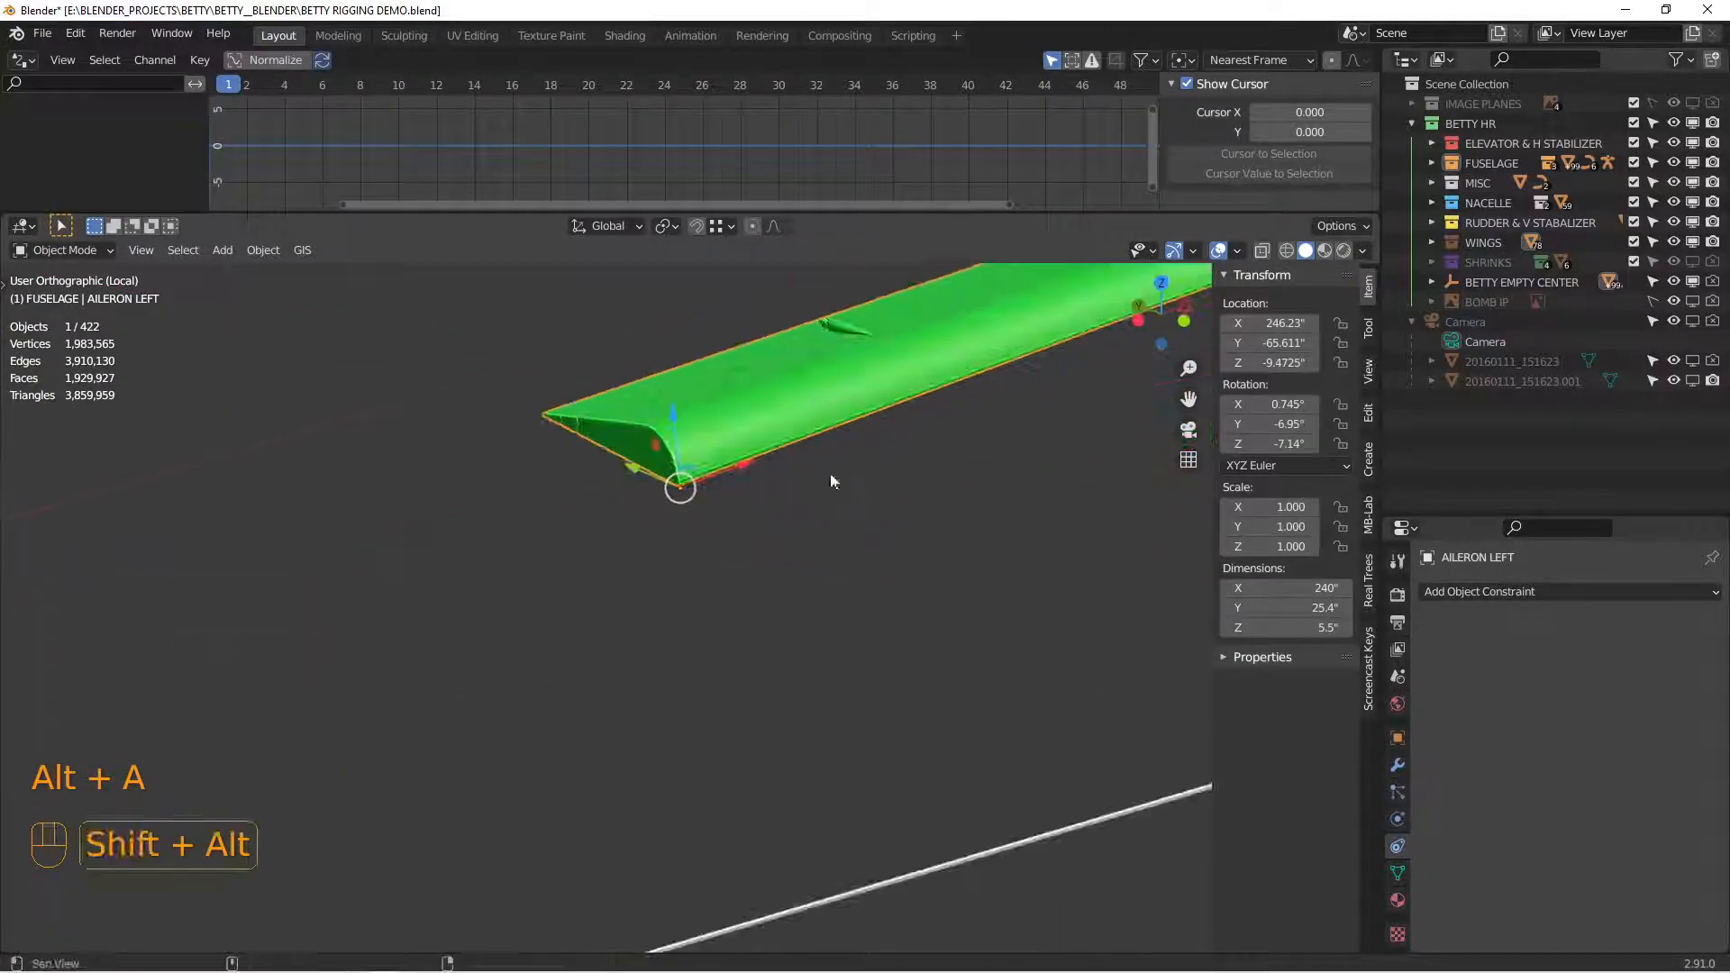
{"action": "key", "text": "Tab"}
{"action": "scroll", "coordinate": [711, 705], "scroll_direction": "up", "scroll_amount": 2}
{"action": "scroll", "coordinate": [711, 706], "scroll_direction": "up", "scroll_amount": 3}
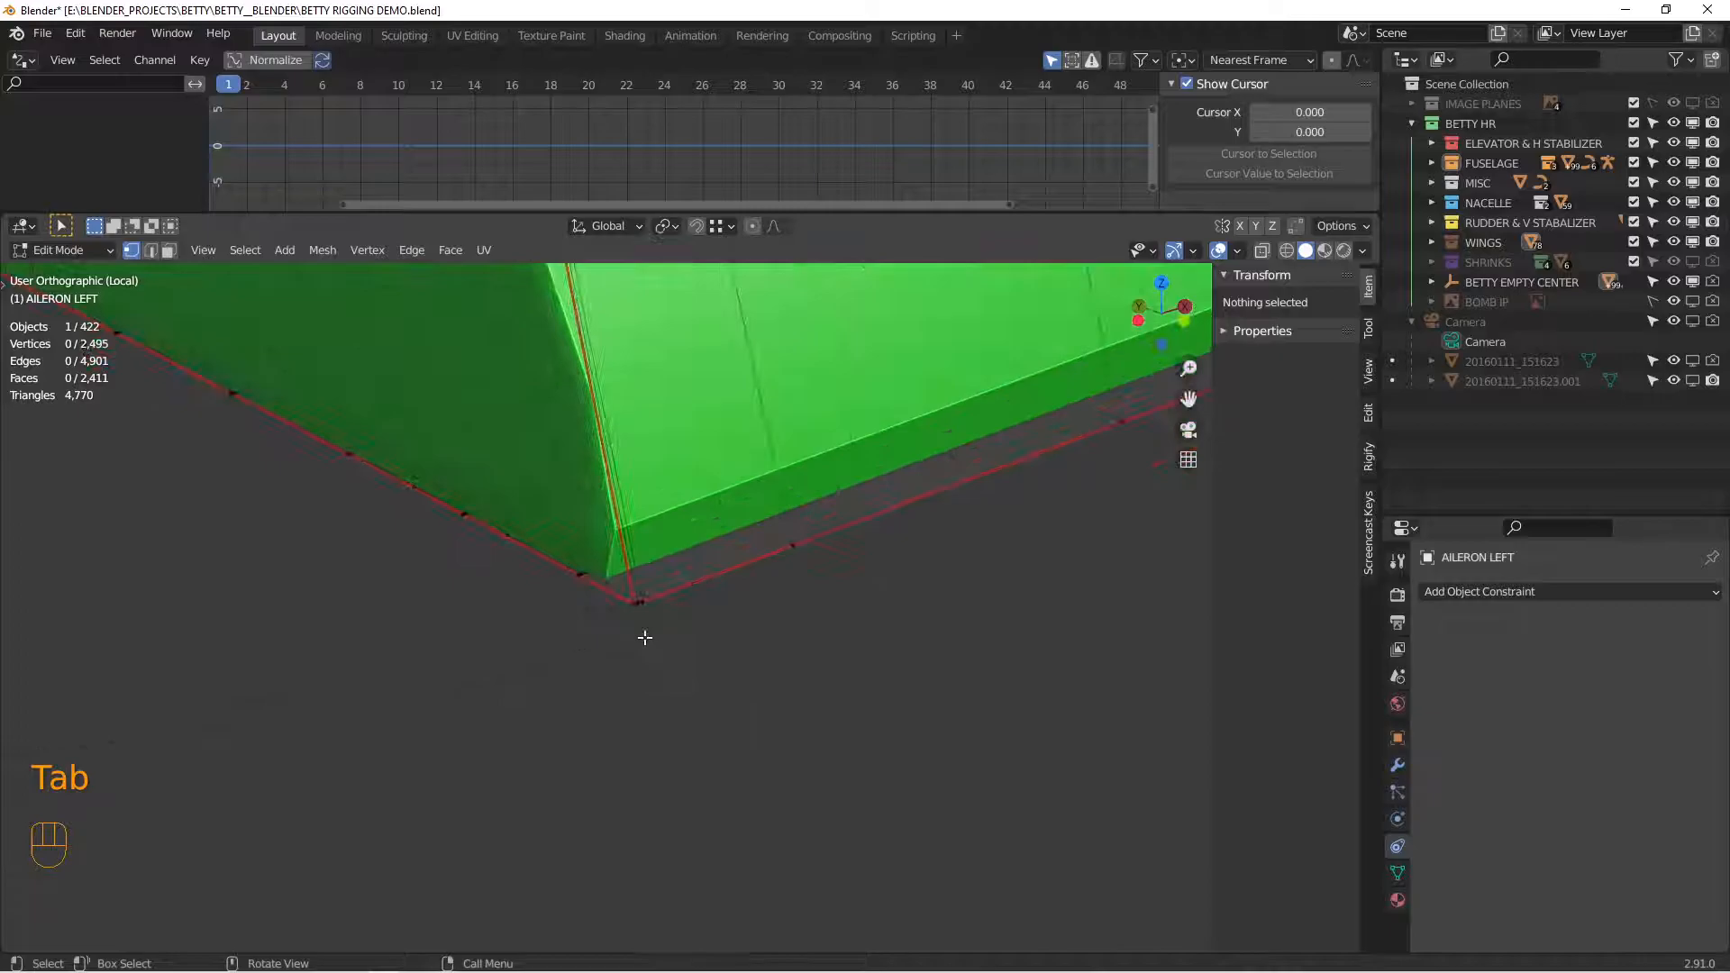
{"action": "left_click", "coordinate": [626, 613]}
Step: Snap the 3D cursor to the selected aileron corner vertex and return to Object Mode
{"action": "scroll", "coordinate": [676, 645], "scroll_direction": "down", "scroll_amount": 5}
{"action": "middle_click_drag", "start_coordinate": [676, 645], "coordinate": [853, 634]}
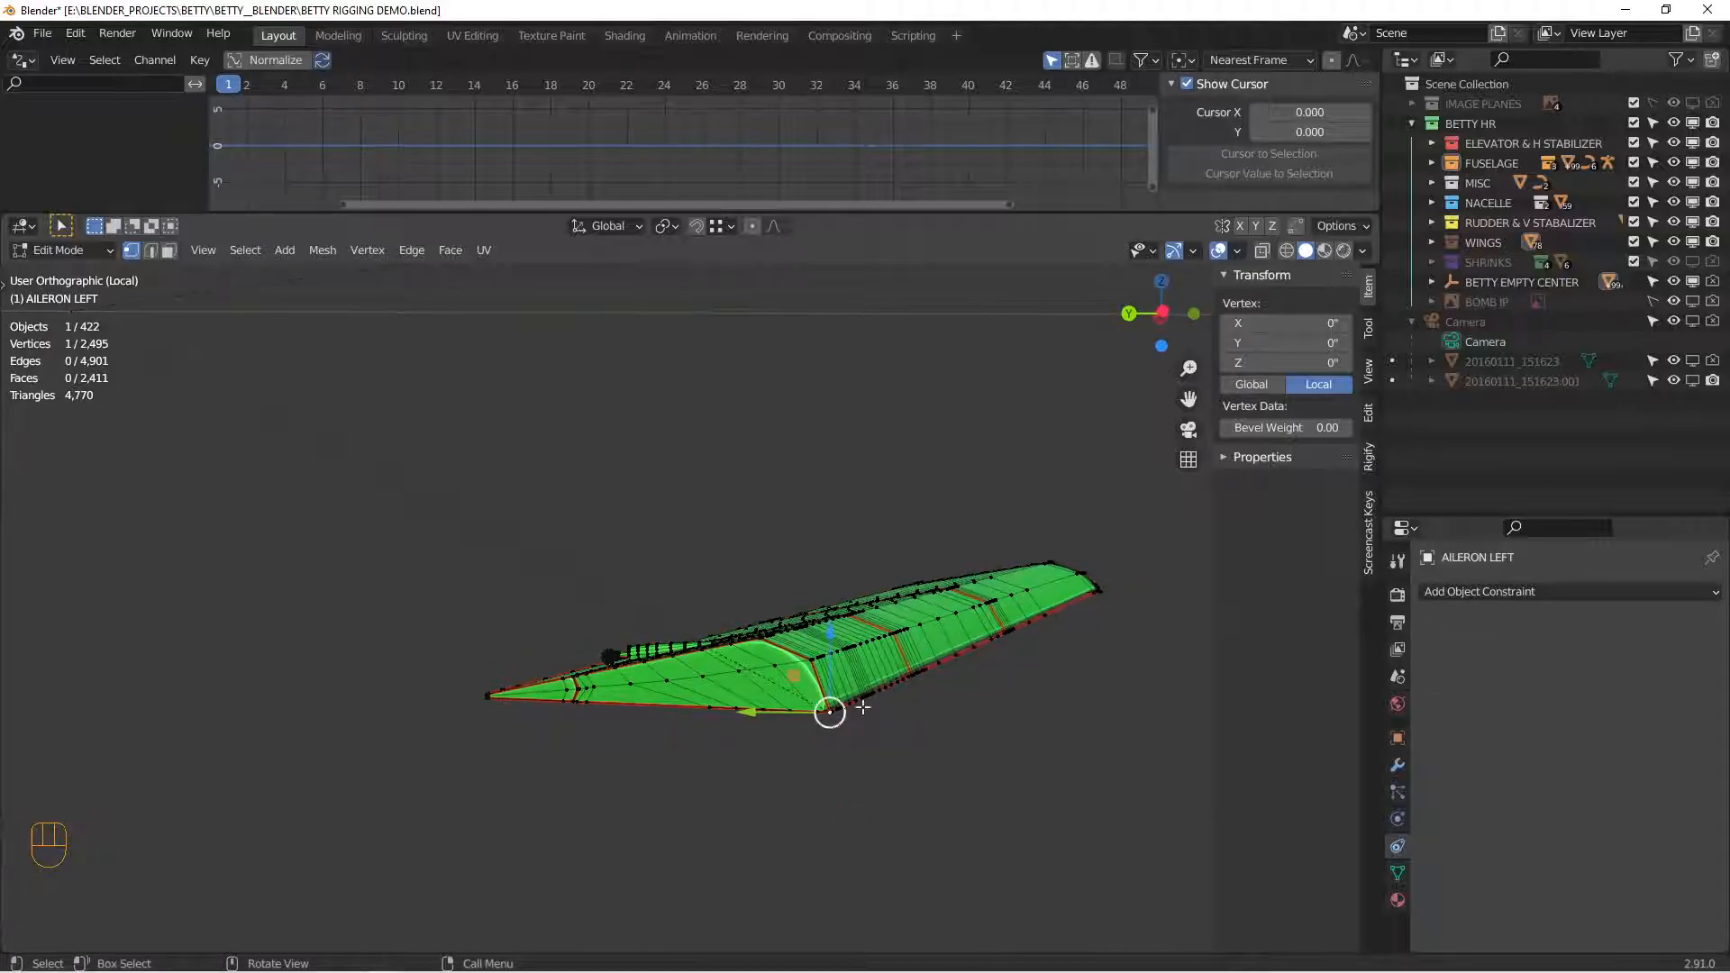
{"action": "scroll", "coordinate": [883, 717], "scroll_direction": "up", "scroll_amount": 6}
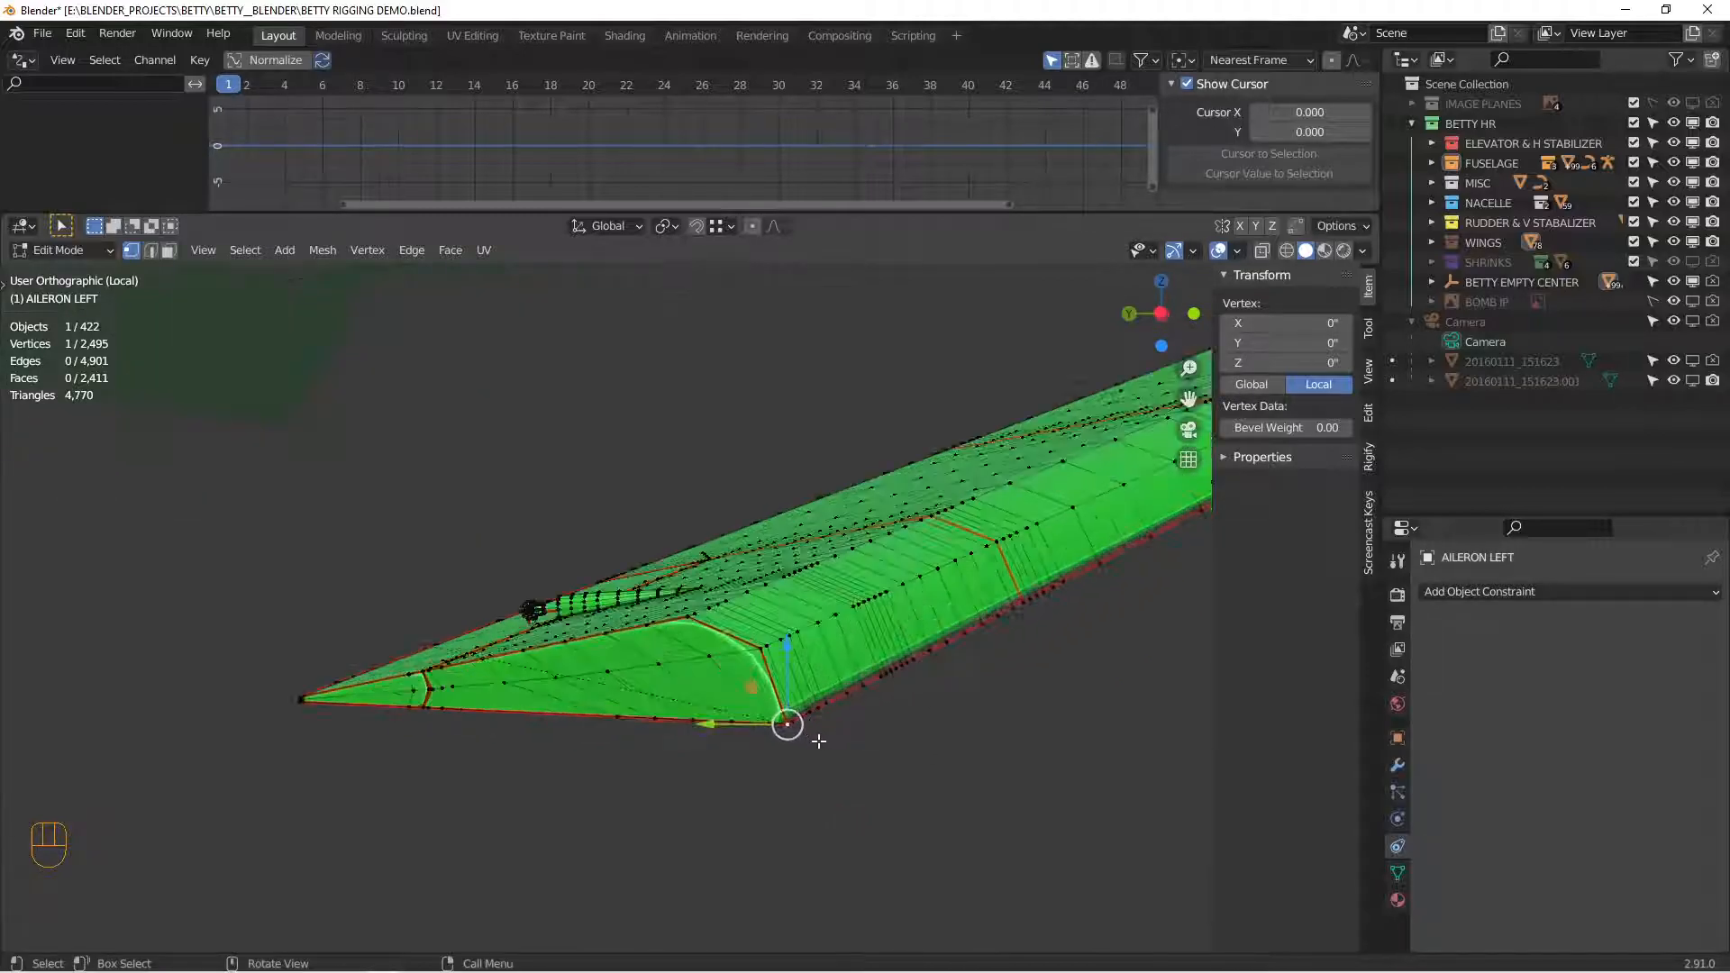
{"action": "key", "text": "shift+s"}
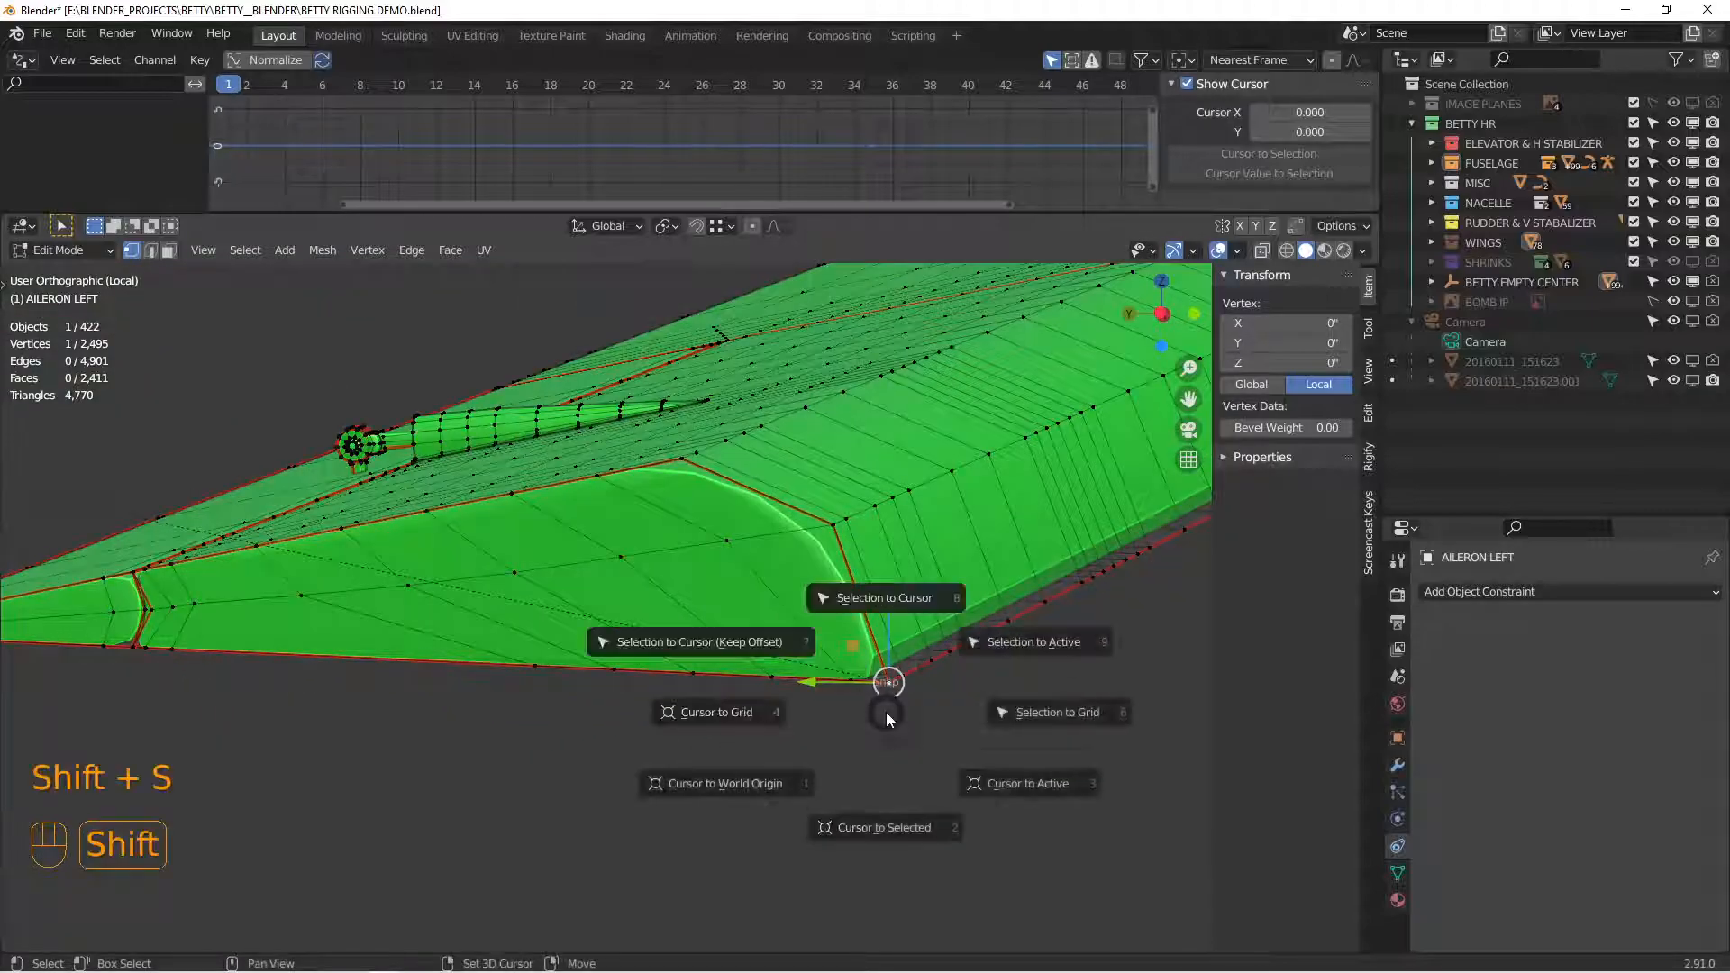
{"action": "left_click", "coordinate": [876, 818]}
{"action": "scroll", "coordinate": [874, 808], "scroll_direction": "down", "scroll_amount": 6}
{"action": "key", "text": "Tab"}
Step: Move the thin bar Cube.002's origin to its inboard end by snapping the 3D cursor to the end vertices there
{"action": "middle_click_drag", "start_coordinate": [873, 807], "coordinate": [678, 670]}
{"action": "left_click", "coordinate": [719, 671]}
{"action": "key", "text": "Tab"}
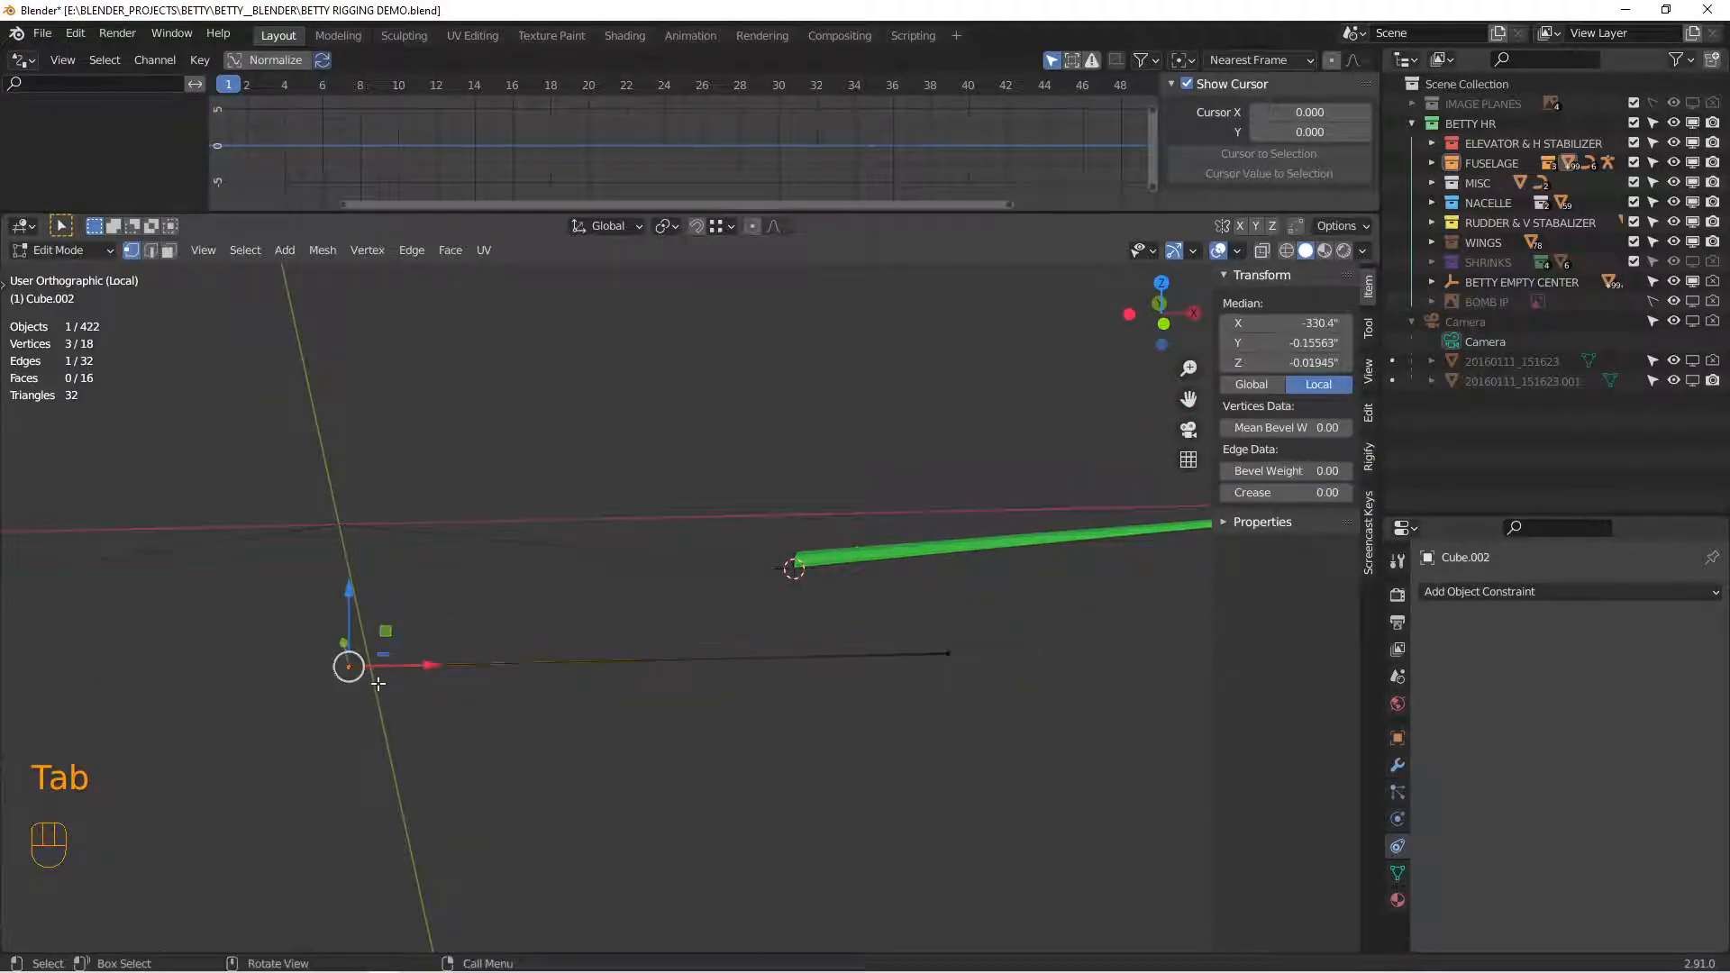
{"action": "key", "text": "shift+s"}
{"action": "left_click", "coordinate": [353, 793]}
{"action": "key", "text": "Tab"}
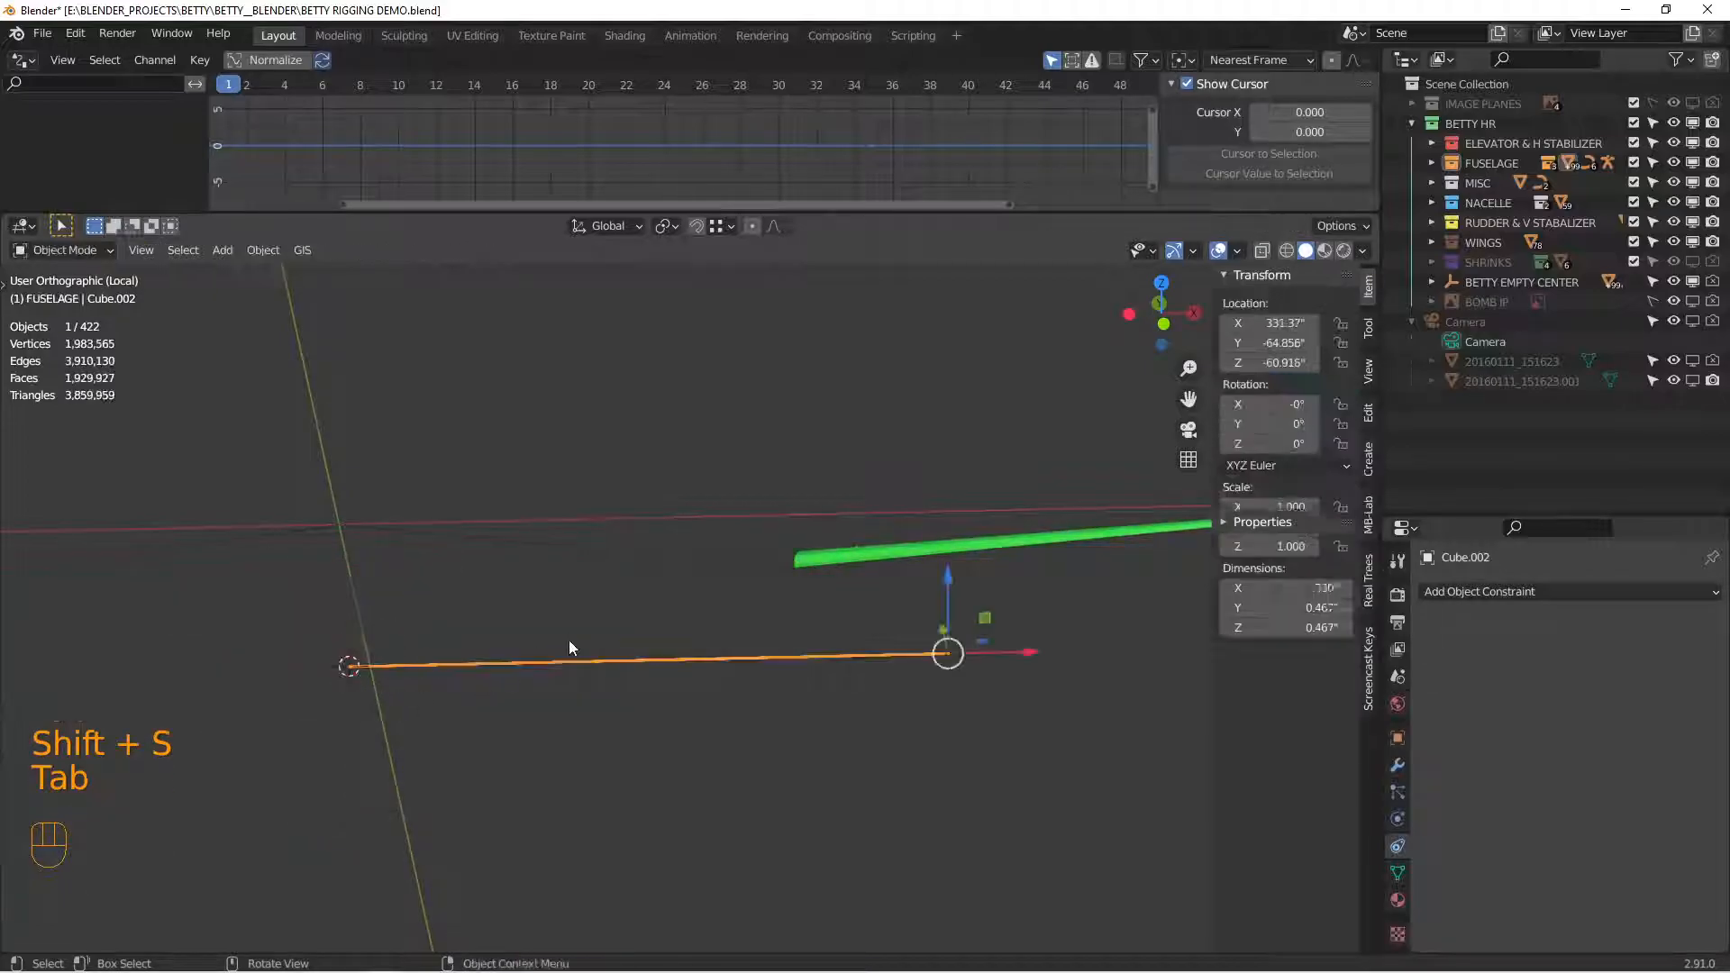
{"action": "right_click", "coordinate": [554, 661]}
{"action": "mouse_move", "coordinate": [554, 662]}
{"action": "left_click", "coordinate": [634, 699]}
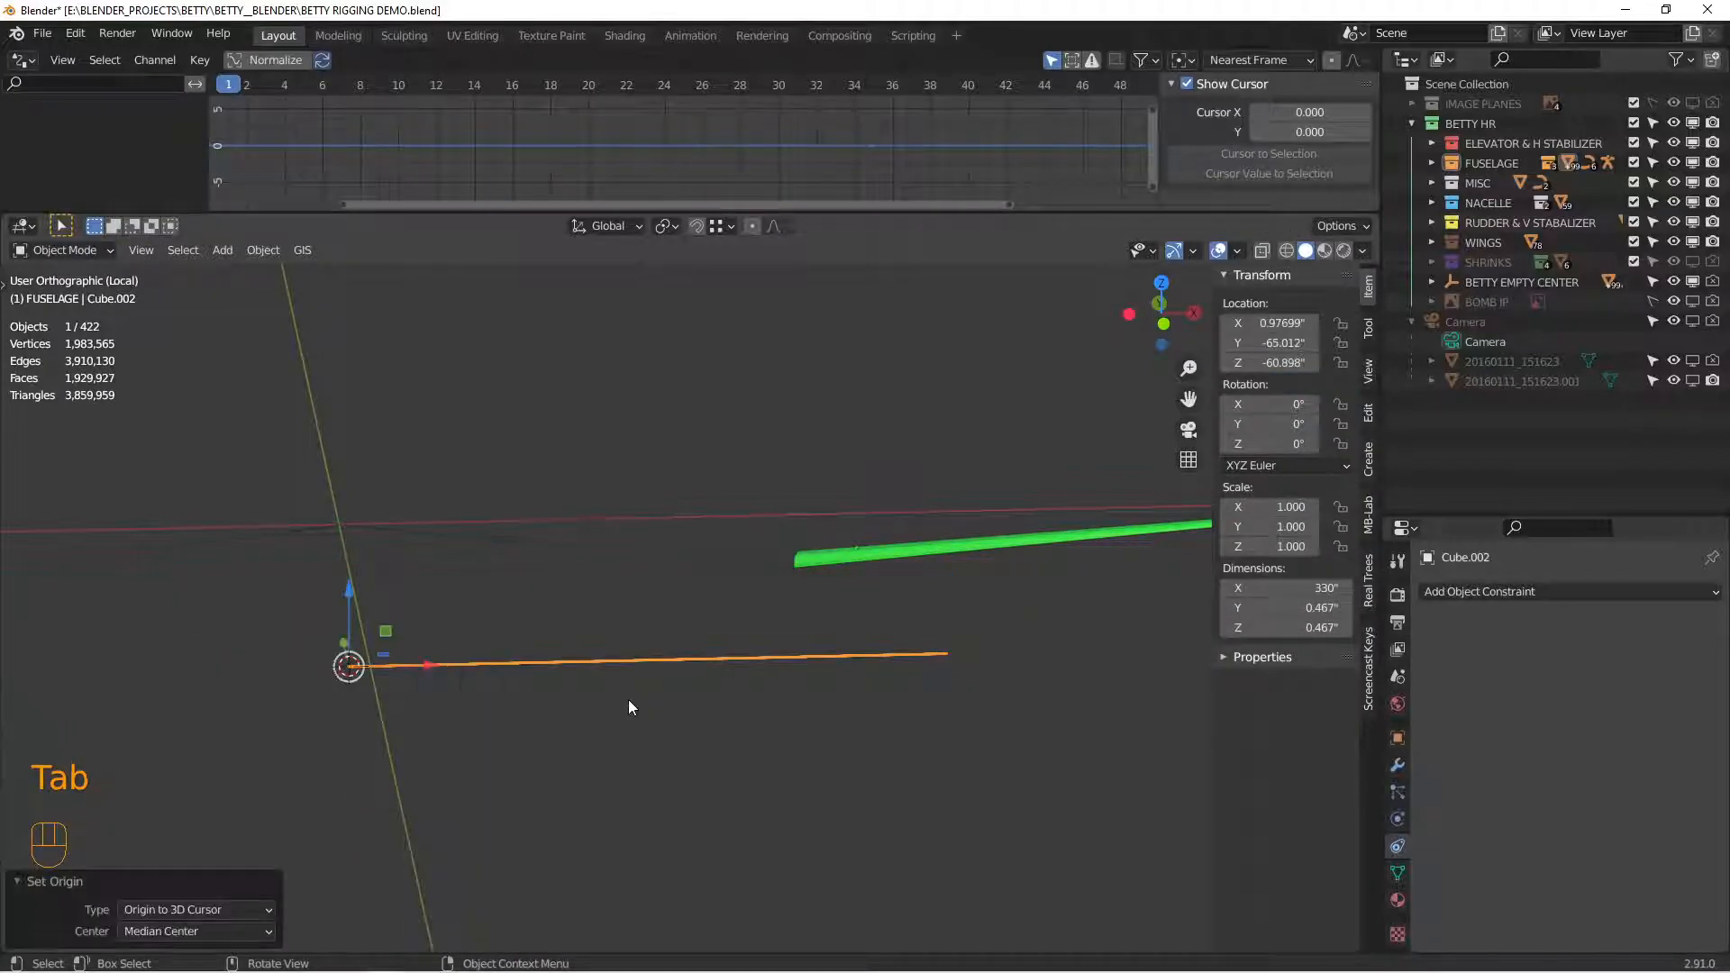
Step: Snap the 3D cursor to the lower front corner vertex of the left aileron's inboard end
{"action": "middle_click_drag", "start_coordinate": [651, 673], "coordinate": [885, 619]}
{"action": "left_click", "coordinate": [813, 573]}
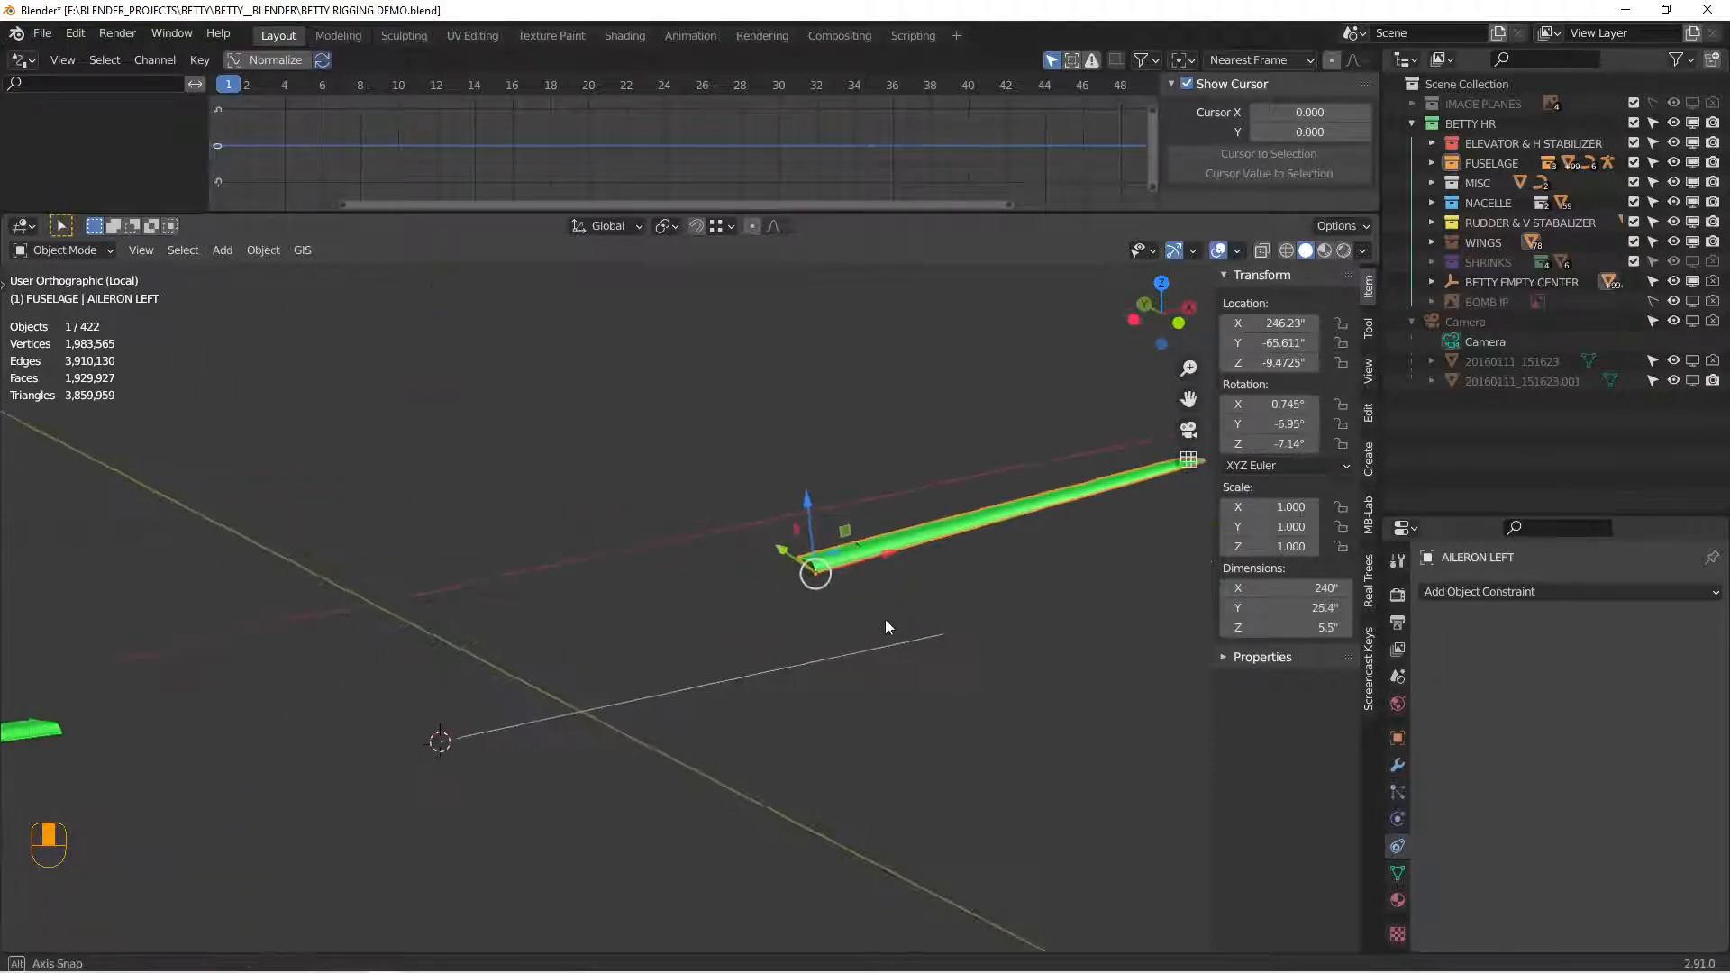
{"action": "key", "text": "Tab"}
{"action": "key", "text": "a"}
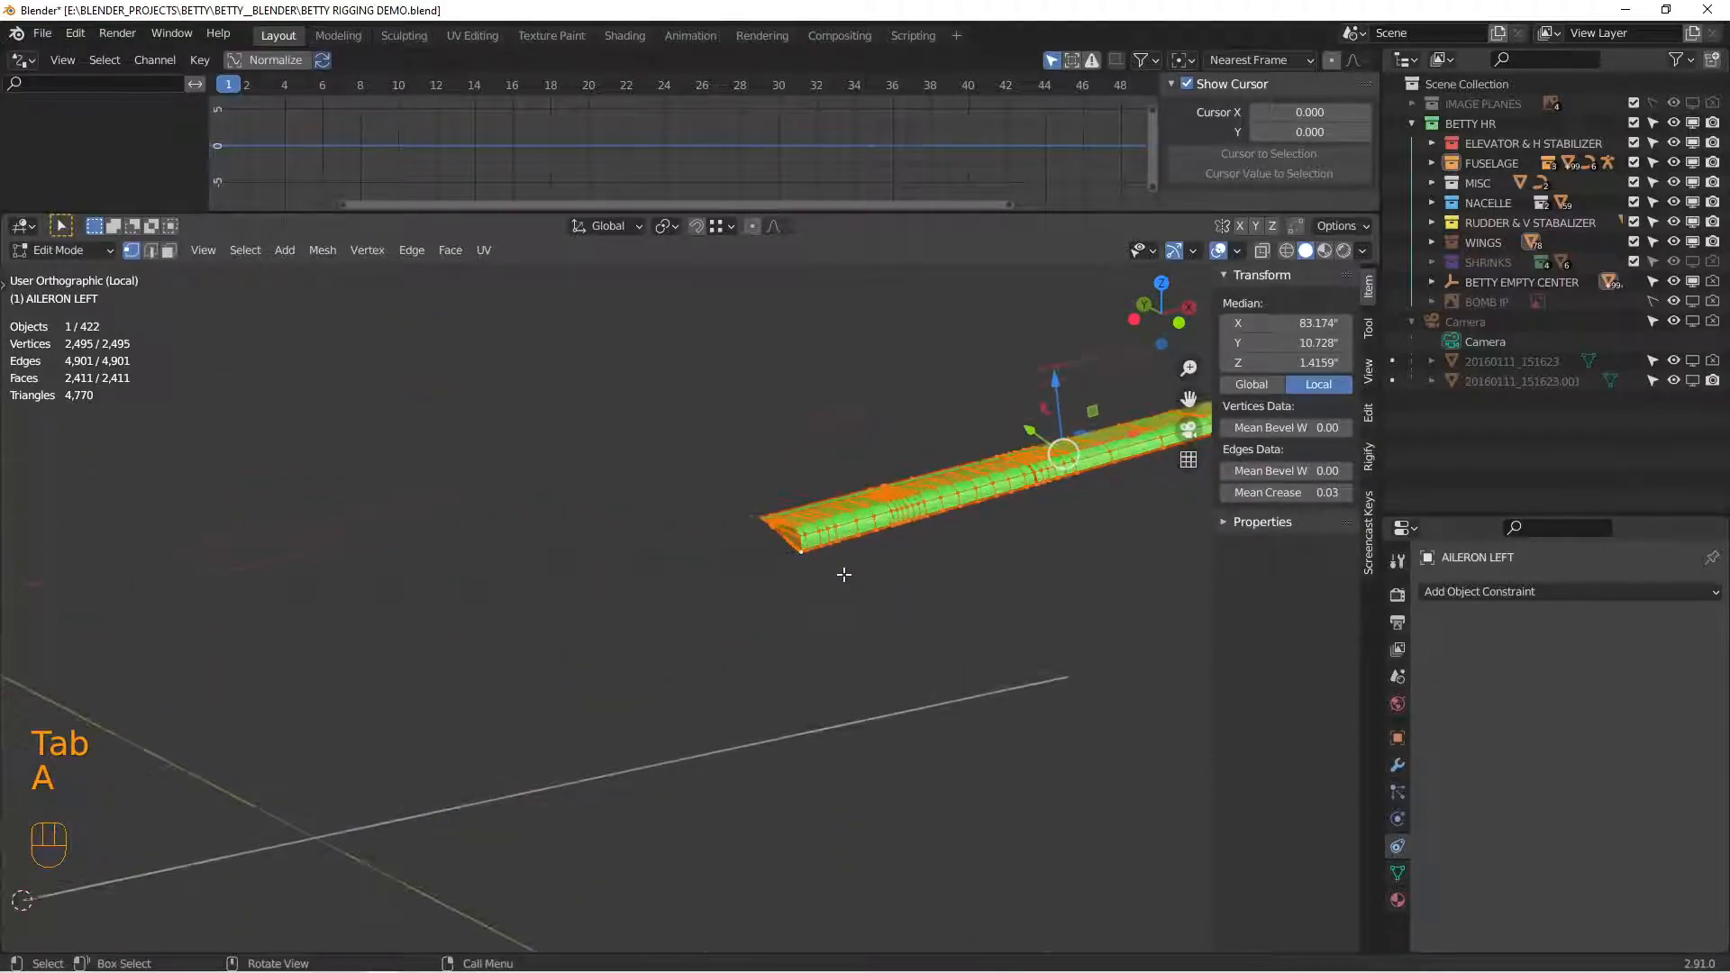
{"action": "scroll", "coordinate": [837, 598], "scroll_direction": "up", "scroll_amount": 6}
{"action": "left_click", "coordinate": [665, 498]}
{"action": "key", "text": "shift+s"}
{"action": "left_click", "coordinate": [711, 631]}
Step: Set the left aileron's origin to the 3D cursor
{"action": "key", "text": "Tab"}
{"action": "right_click", "coordinate": [734, 452]}
{"action": "mouse_move", "coordinate": [733, 452]}
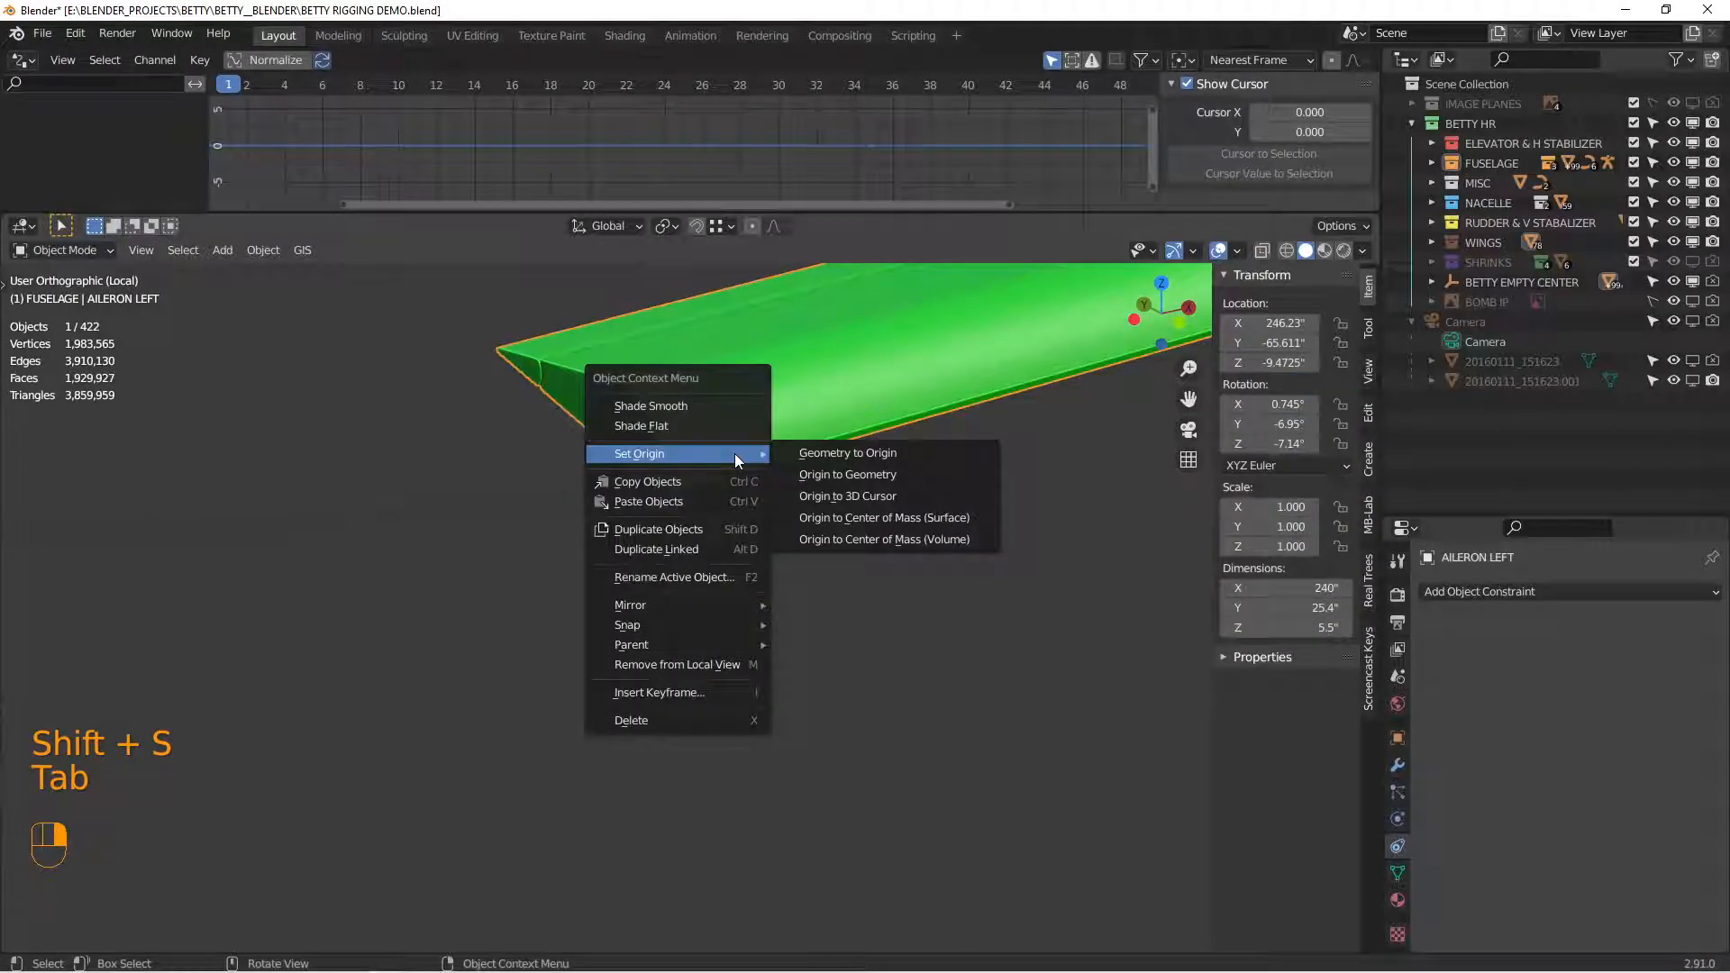
{"action": "left_click", "coordinate": [837, 497]}
Step: Duplicate the thin bar and place the spare copy a short distance below the original
{"action": "scroll", "coordinate": [789, 608], "scroll_direction": "down", "scroll_amount": 11}
{"action": "left_click", "coordinate": [748, 712]}
{"action": "key", "text": "shift+d"}
{"action": "left_click", "coordinate": [702, 816]}
Step: Snap the original bar to the 3D cursor at the aileron's inboard corner
{"action": "left_click", "coordinate": [687, 733]}
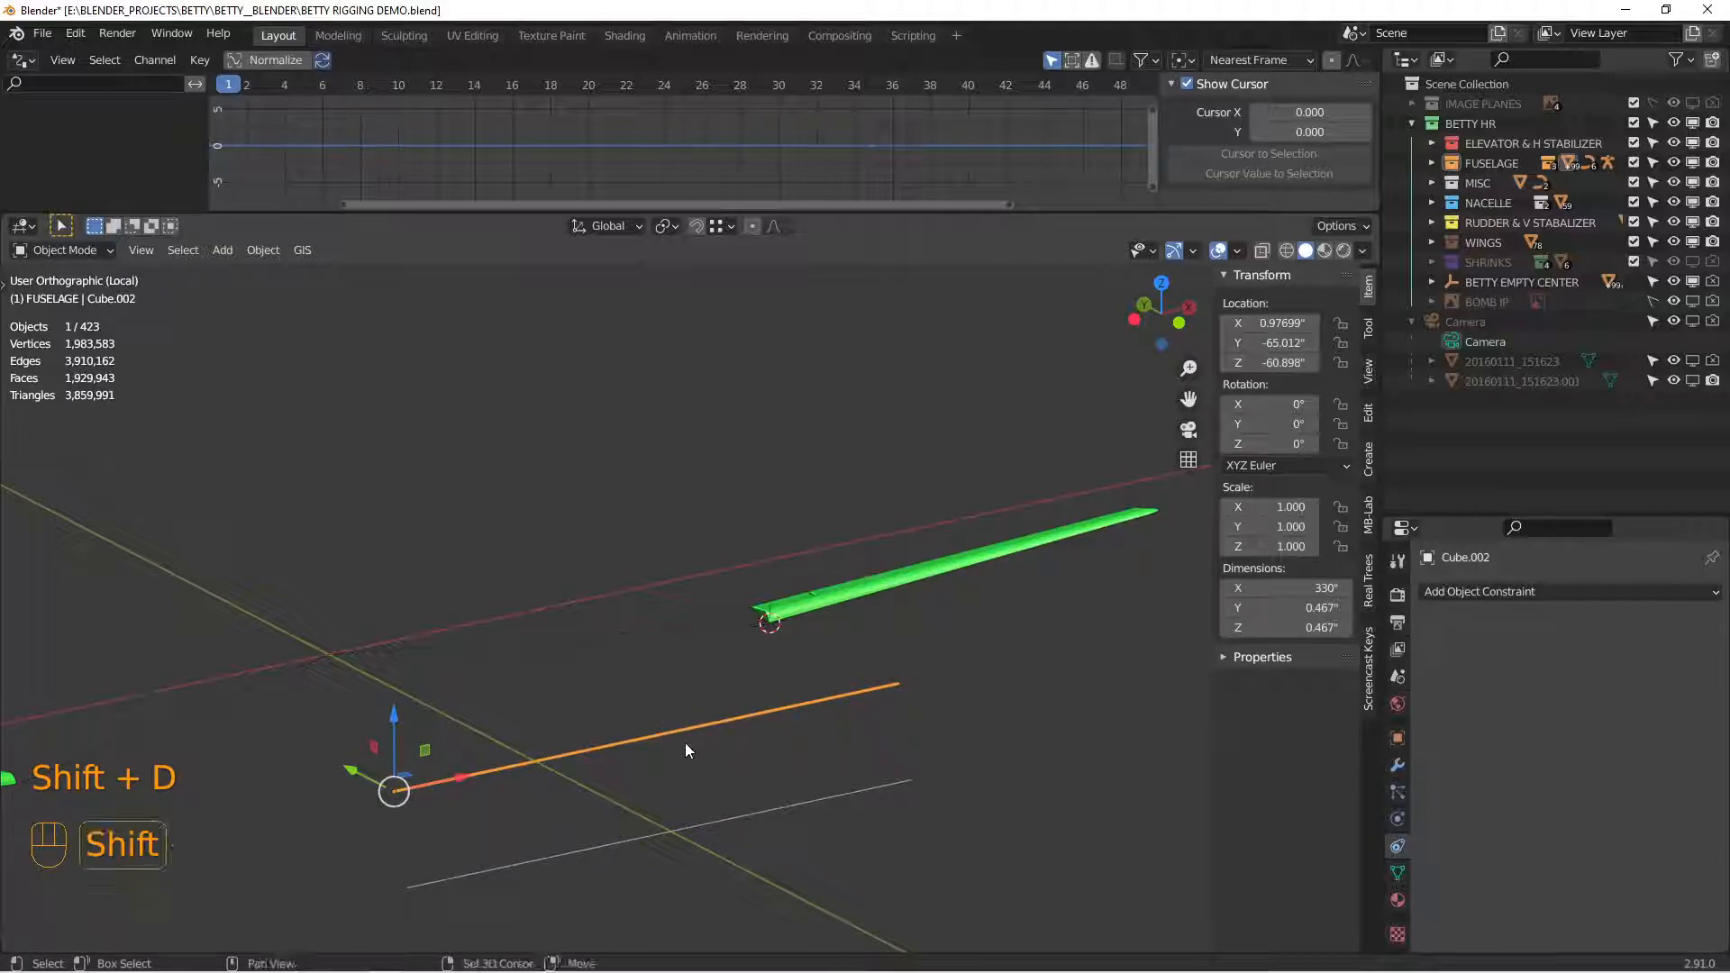
{"action": "key", "text": "shift+s"}
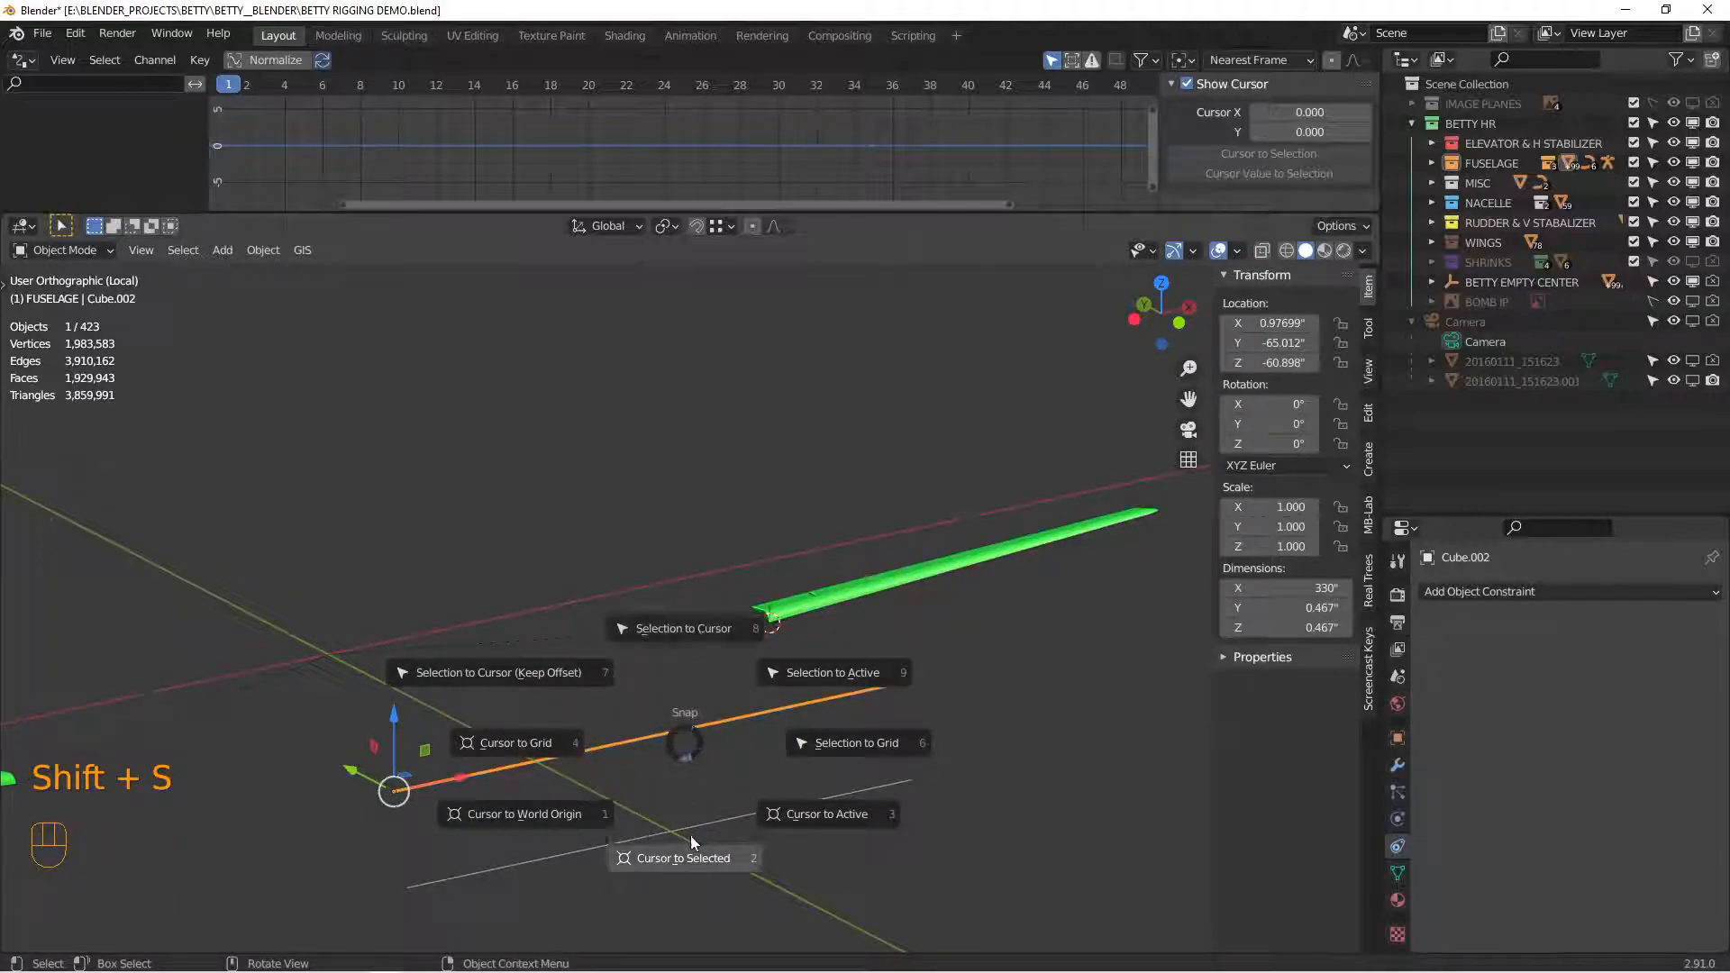
{"action": "left_click", "coordinate": [707, 638]}
Step: Examine how the bar's end and its vertices line up with the aileron's inboard corner
{"action": "scroll", "coordinate": [631, 639], "scroll_direction": "up", "scroll_amount": 10}
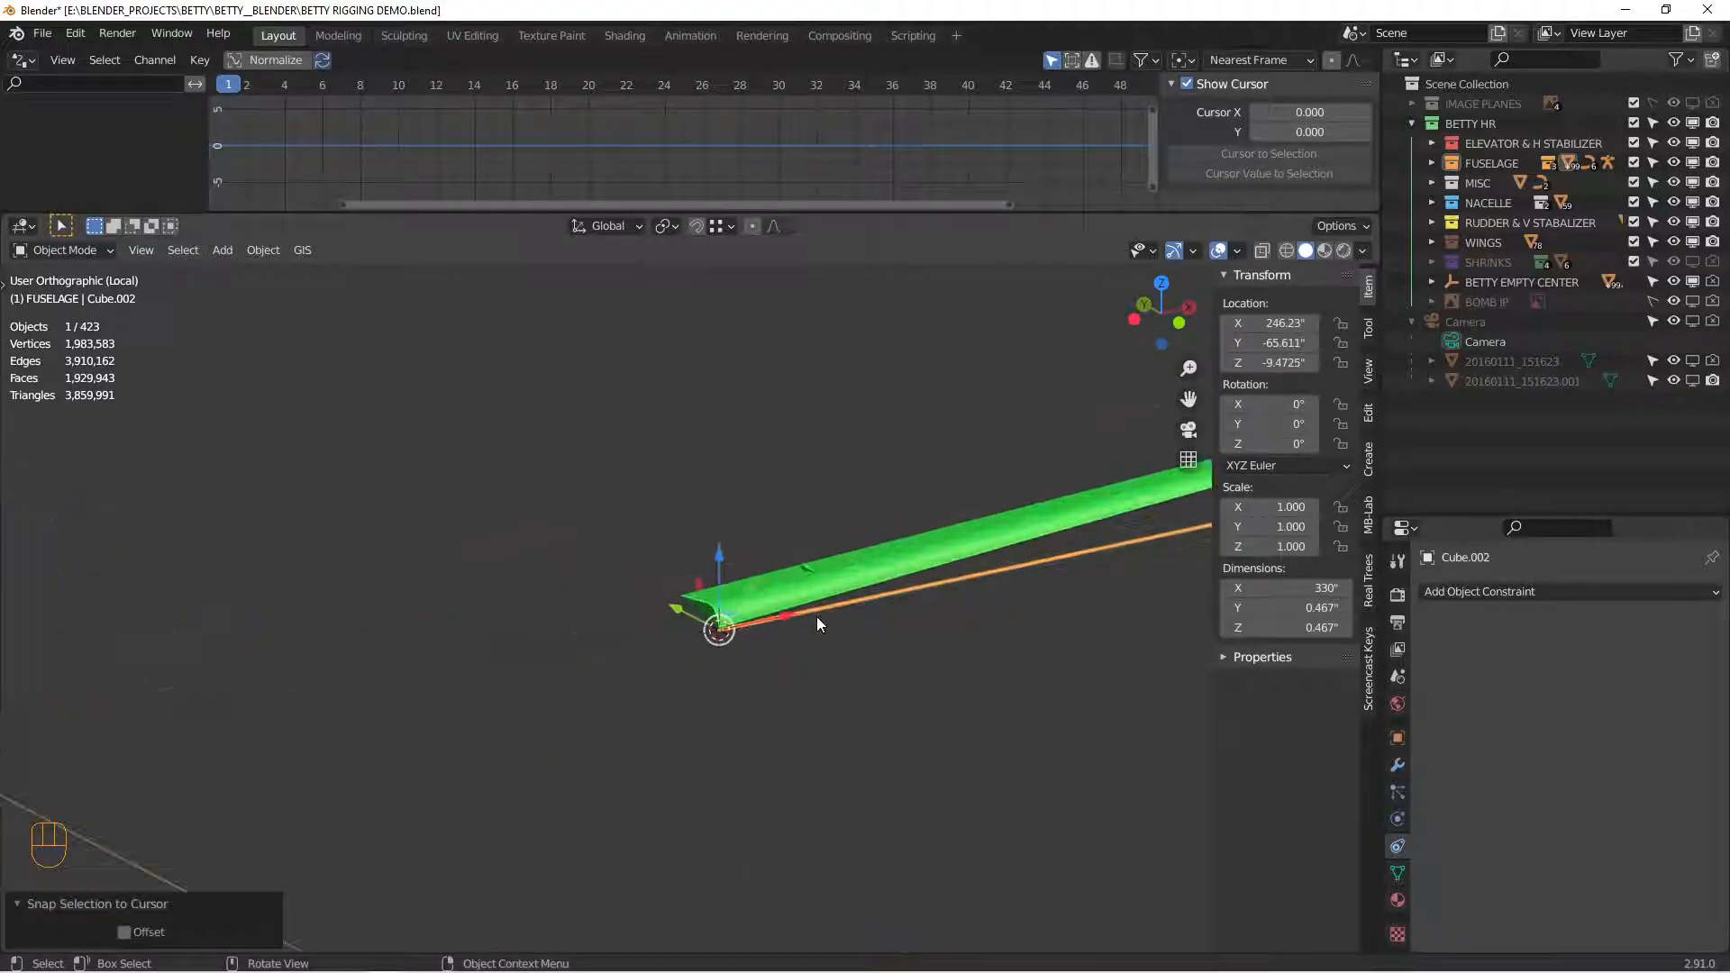
{"action": "middle_click_drag", "start_coordinate": [637, 634], "coordinate": [782, 606]}
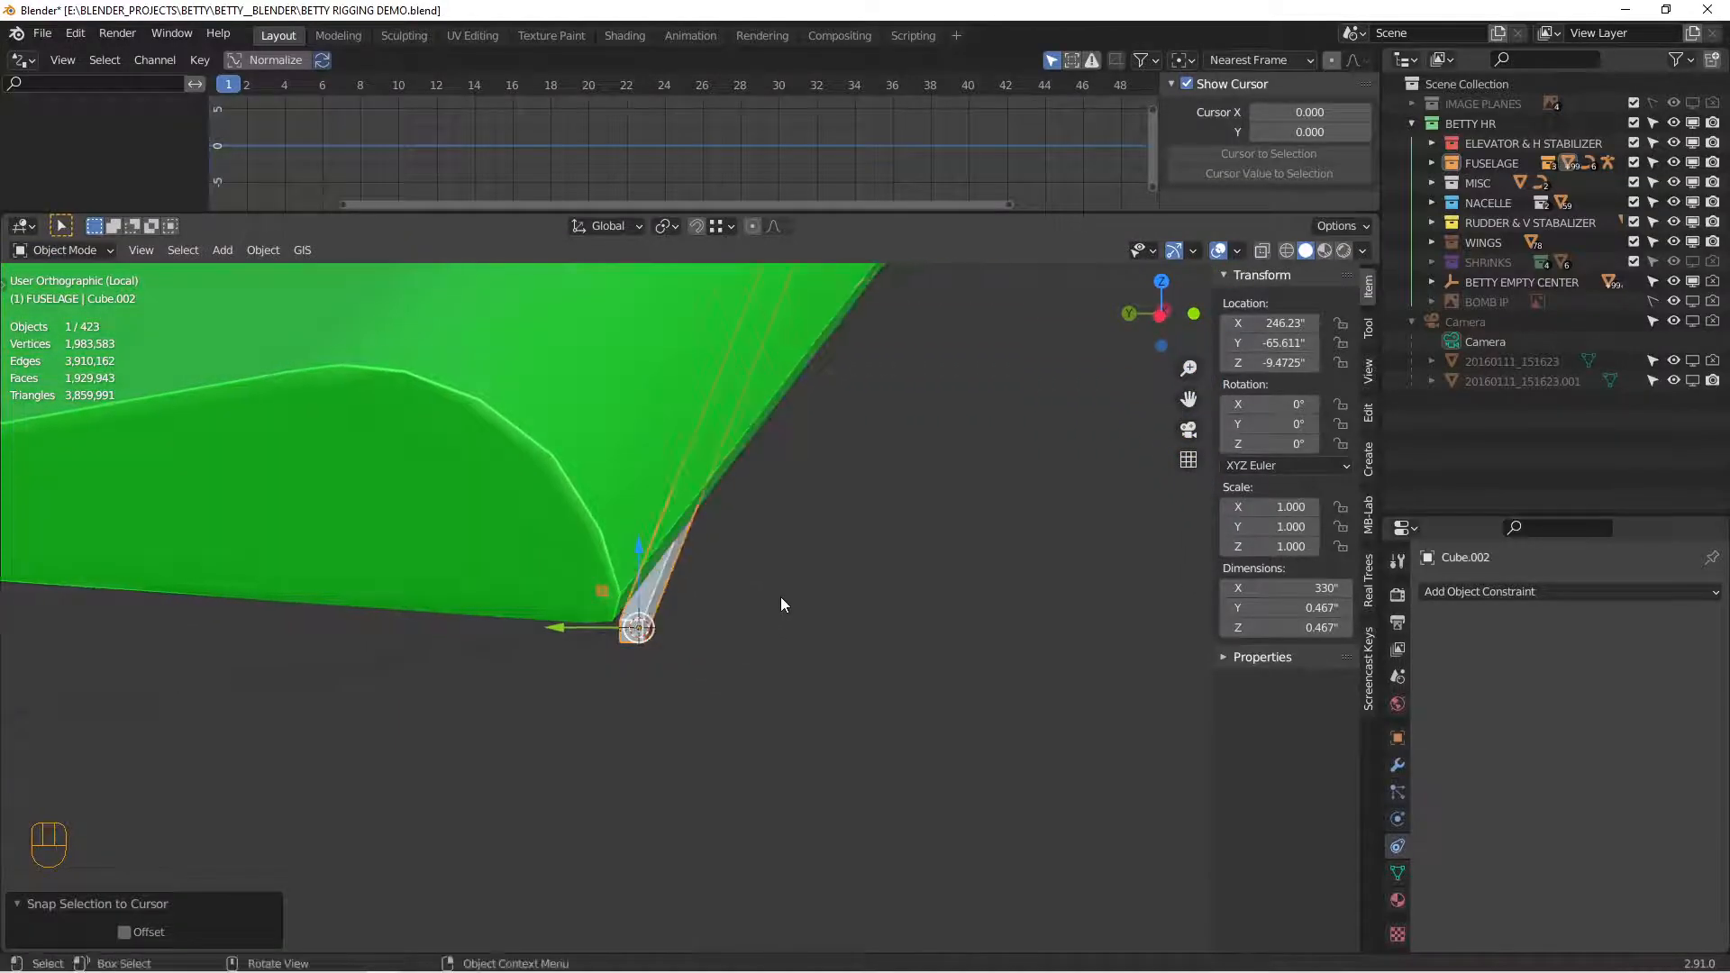
{"action": "scroll", "coordinate": [782, 602], "scroll_direction": "down", "scroll_amount": 3}
{"action": "scroll", "coordinate": [795, 622], "scroll_direction": "up", "scroll_amount": 5}
{"action": "middle_click_drag", "start_coordinate": [602, 627], "coordinate": [885, 698], "text": "alt+shift"}
{"action": "scroll", "coordinate": [889, 713], "scroll_direction": "up", "scroll_amount": 3}
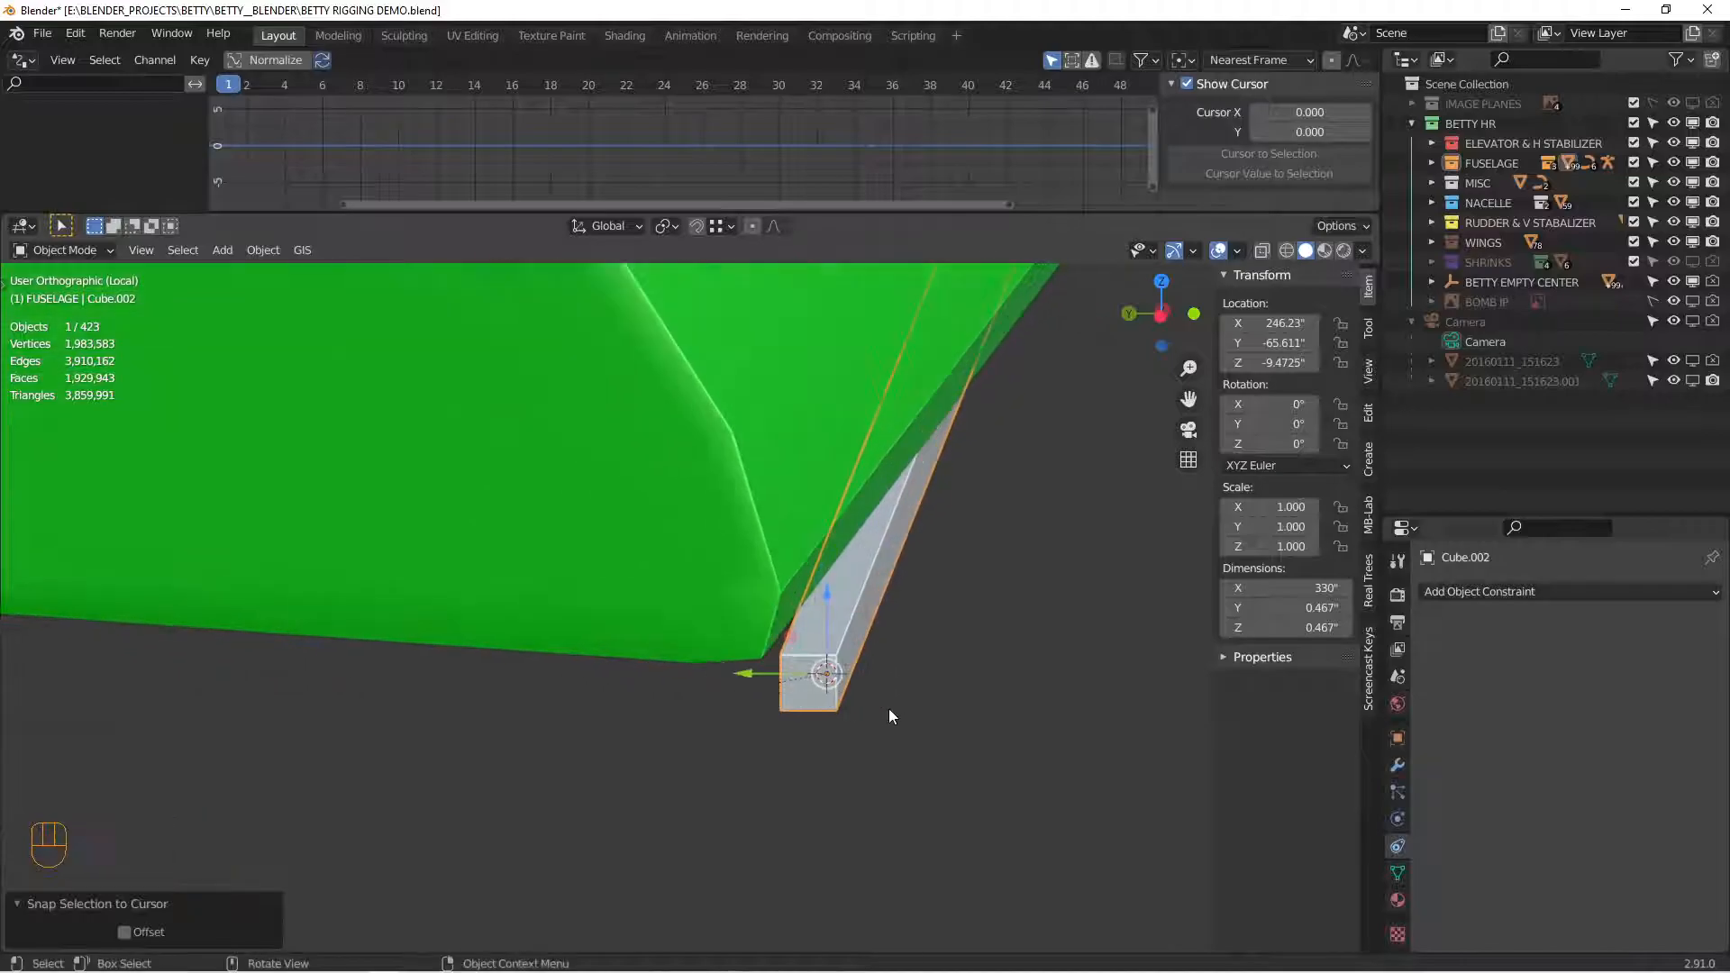
{"action": "scroll", "coordinate": [889, 716], "scroll_direction": "up", "scroll_amount": 1}
{"action": "key", "text": "Tab"}
{"action": "left_click", "coordinate": [773, 668]}
{"action": "scroll", "coordinate": [814, 701], "scroll_direction": "up", "scroll_amount": 3}
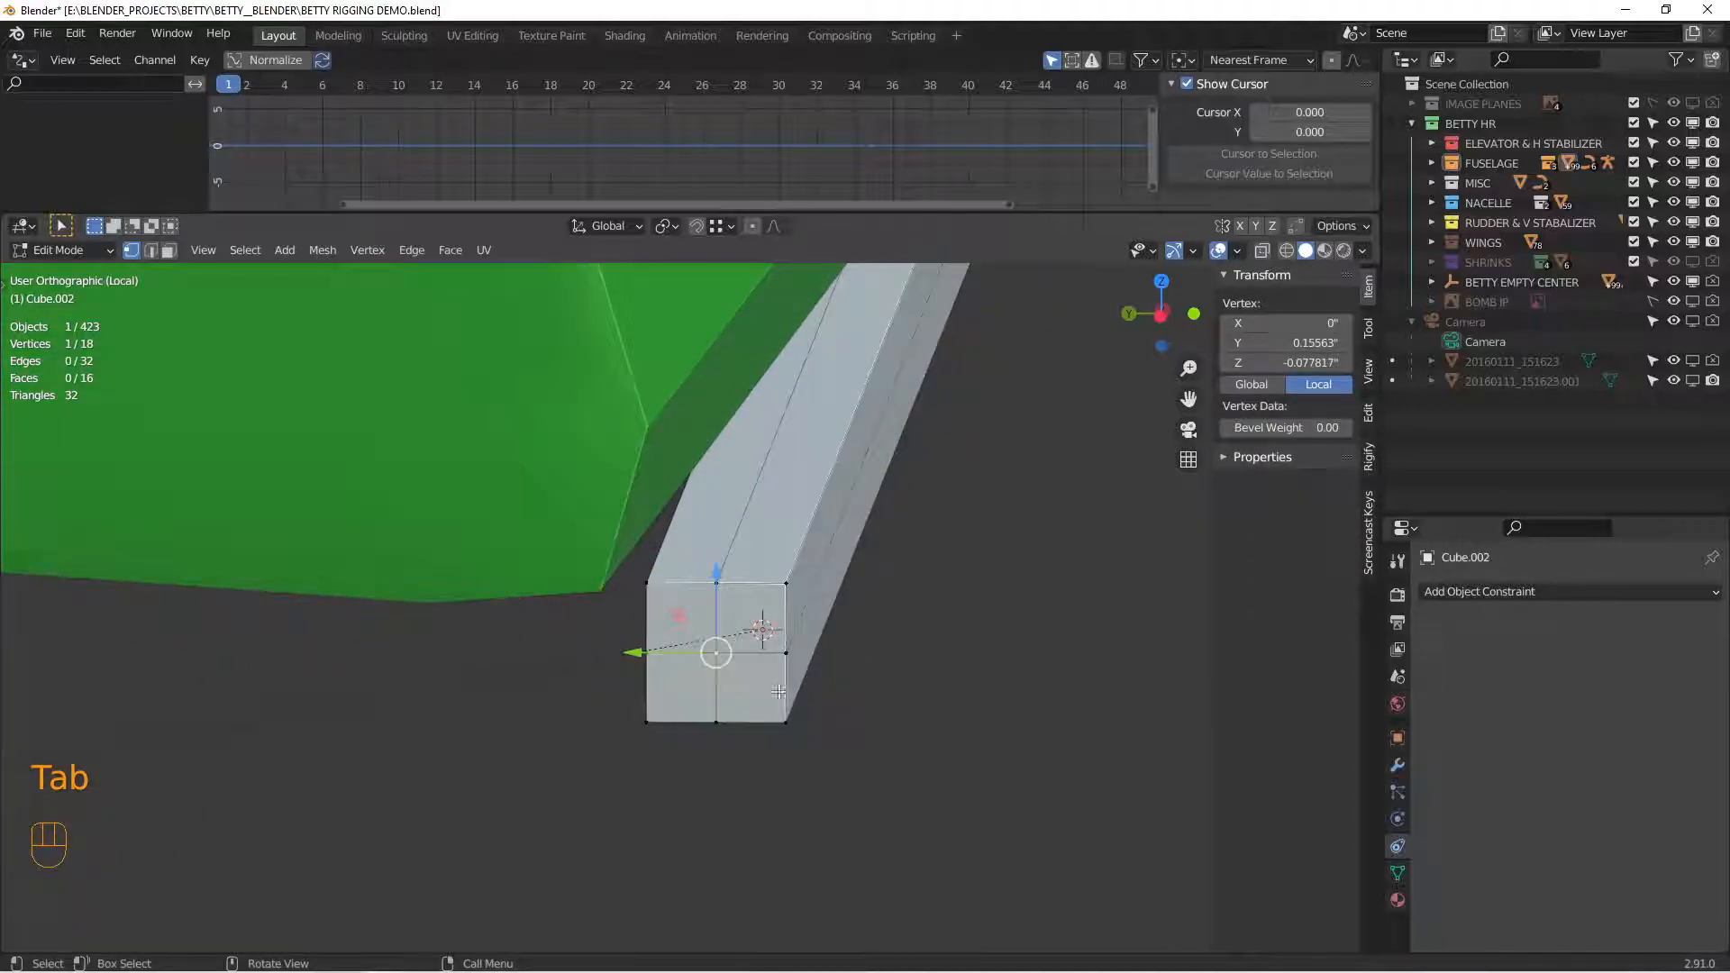
Step: Turn off the viewport display of the left aileron's Subdivision modifier
{"action": "key", "text": "Tab"}
{"action": "left_click", "coordinate": [596, 560]}
{"action": "key", "text": "Tab"}
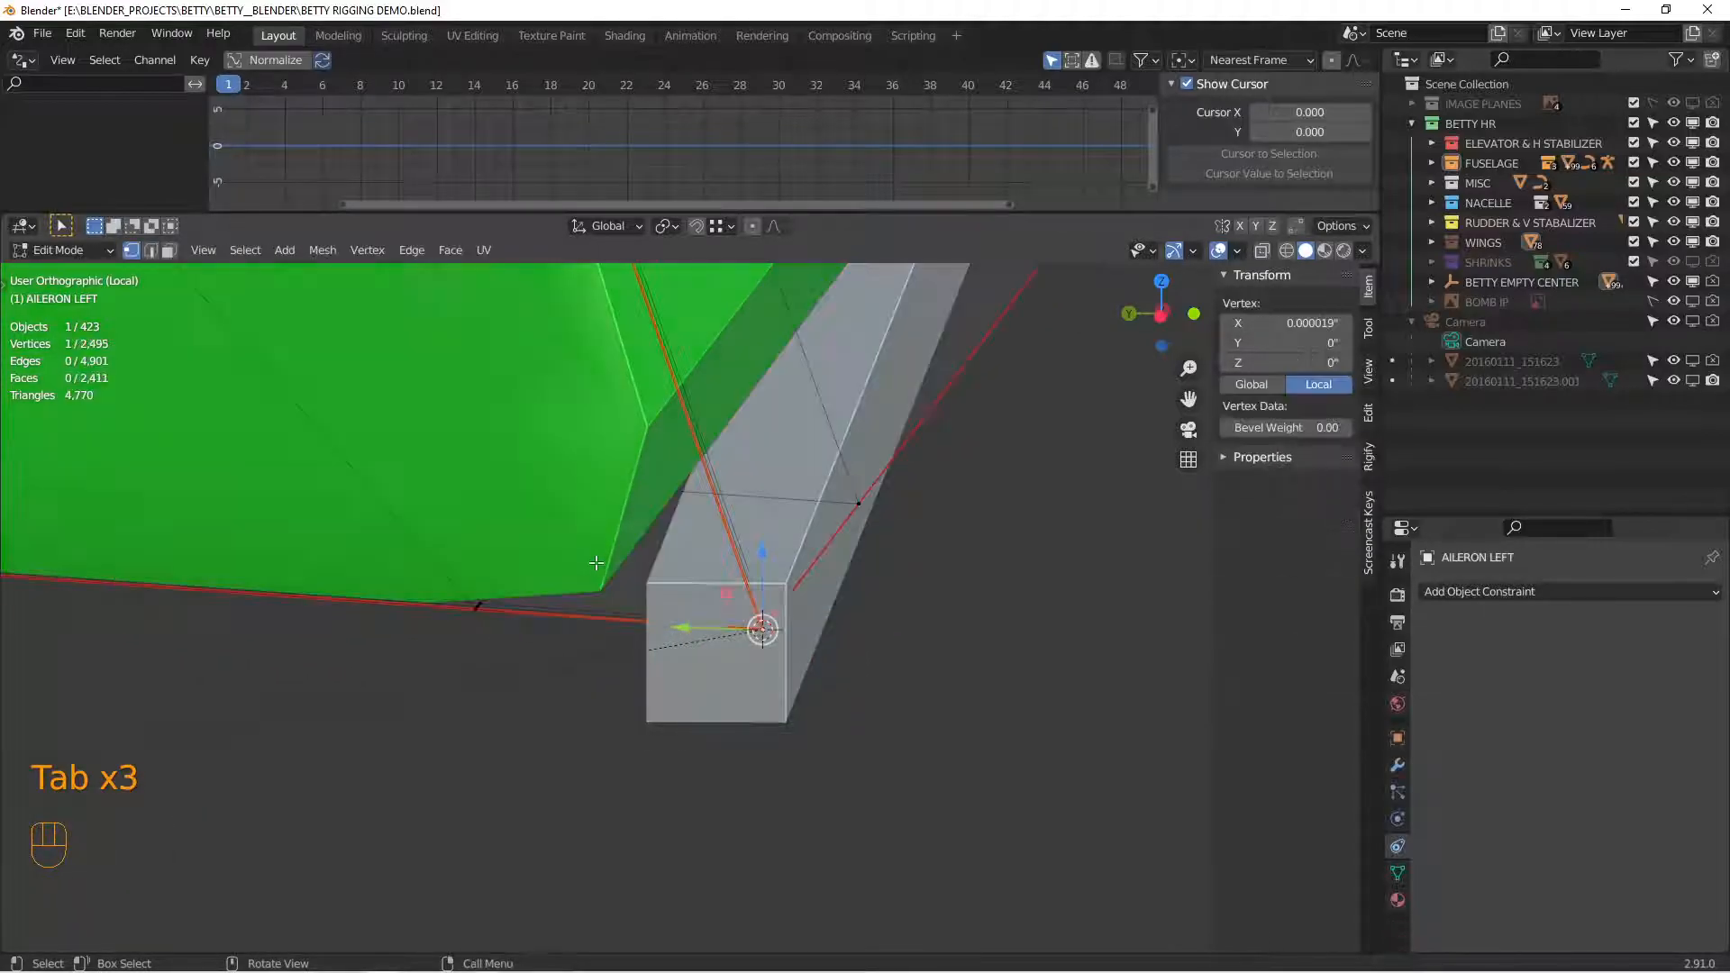
{"action": "key", "text": "Tab"}
{"action": "middle_click_drag", "start_coordinate": [645, 592], "coordinate": [723, 623]}
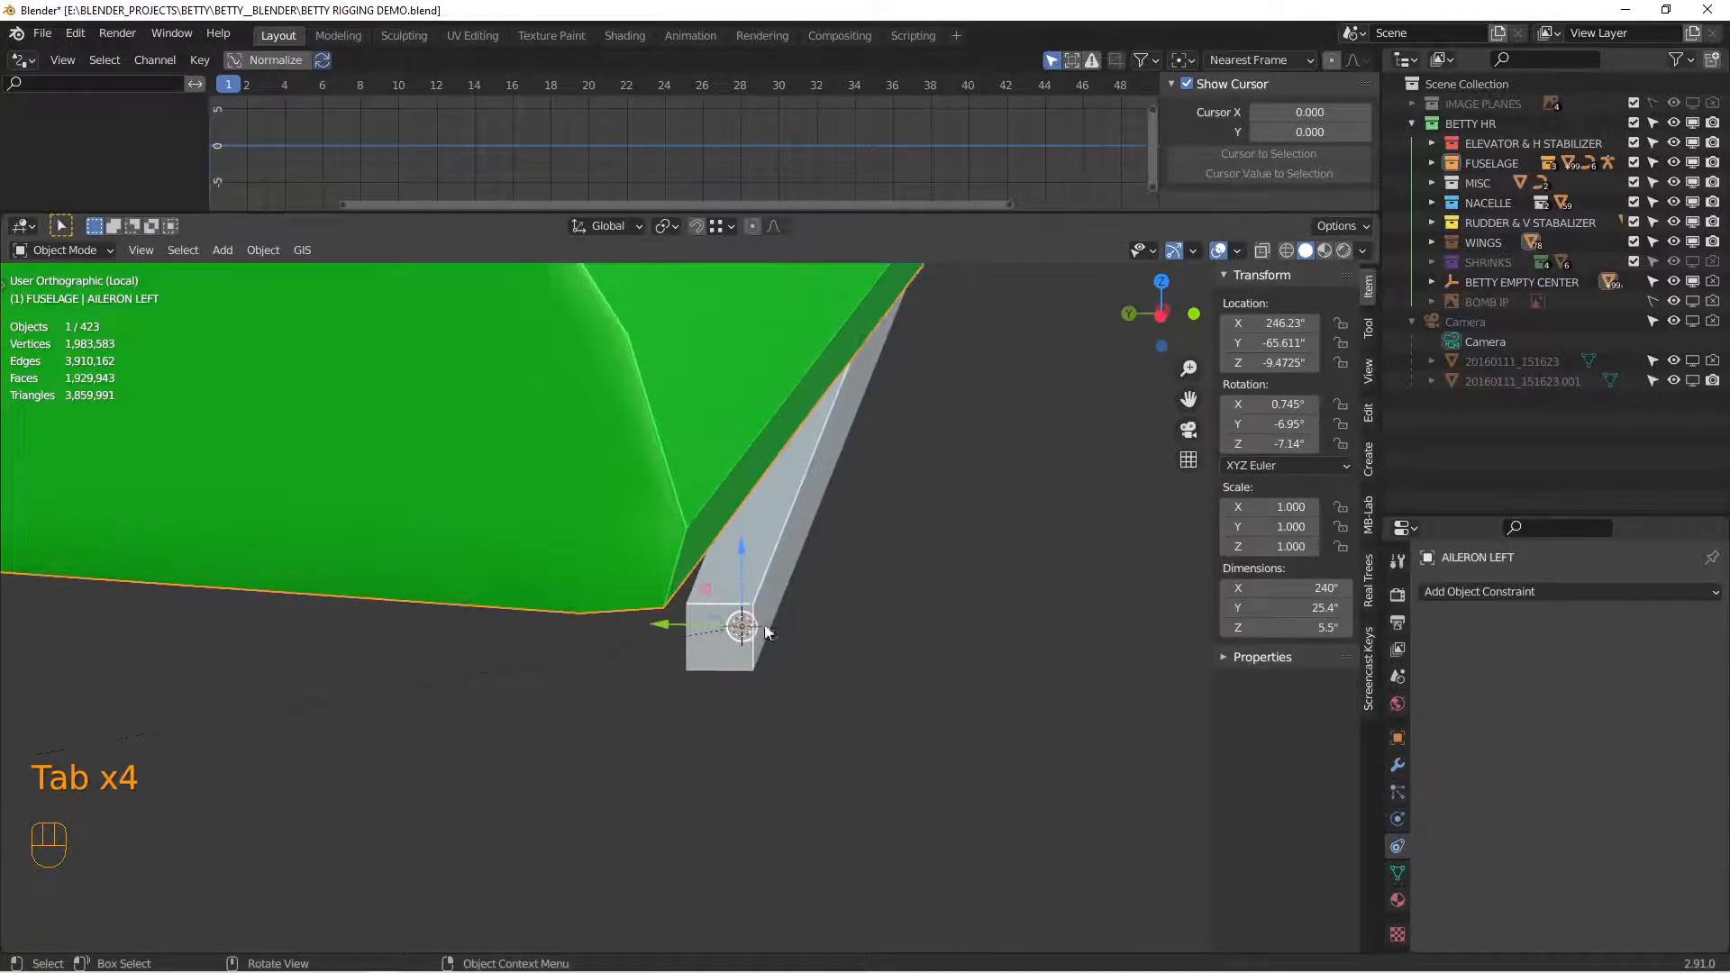
{"action": "key", "text": "Tab"}
{"action": "key", "text": "Tab"}
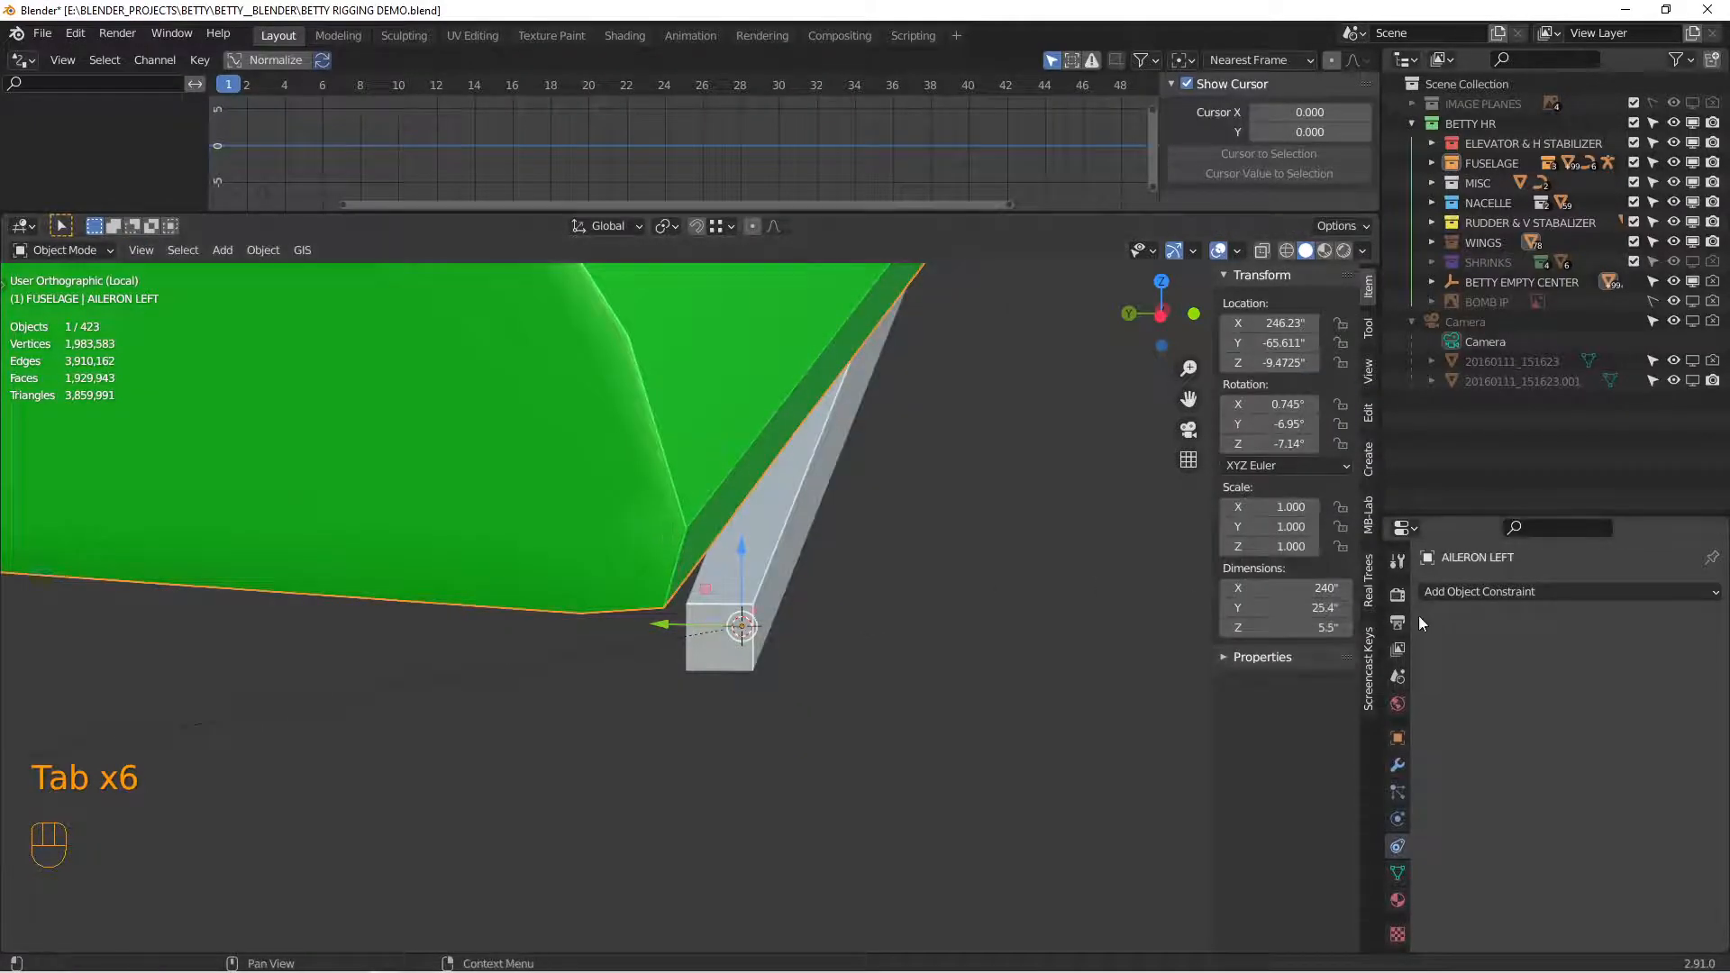
{"action": "left_click", "coordinate": [1397, 767]}
{"action": "left_click", "coordinate": [1628, 624]}
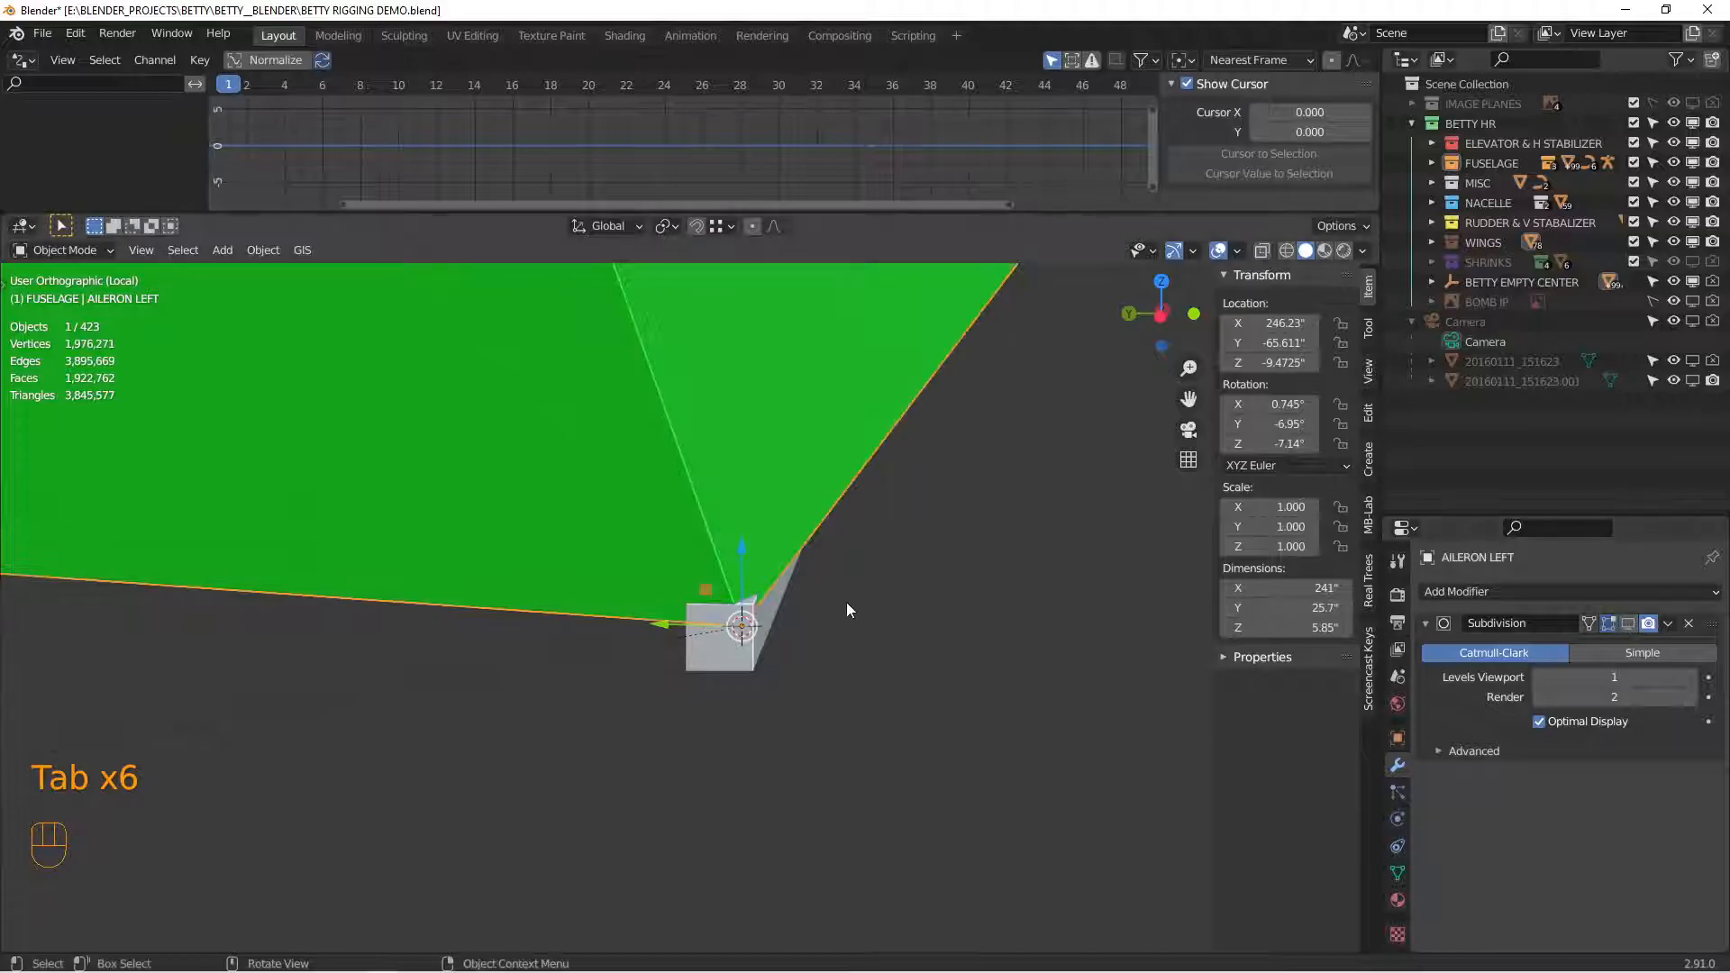
Step: Select the bar and set the transform pivot point to 3D Cursor
{"action": "left_click", "coordinate": [765, 643]}
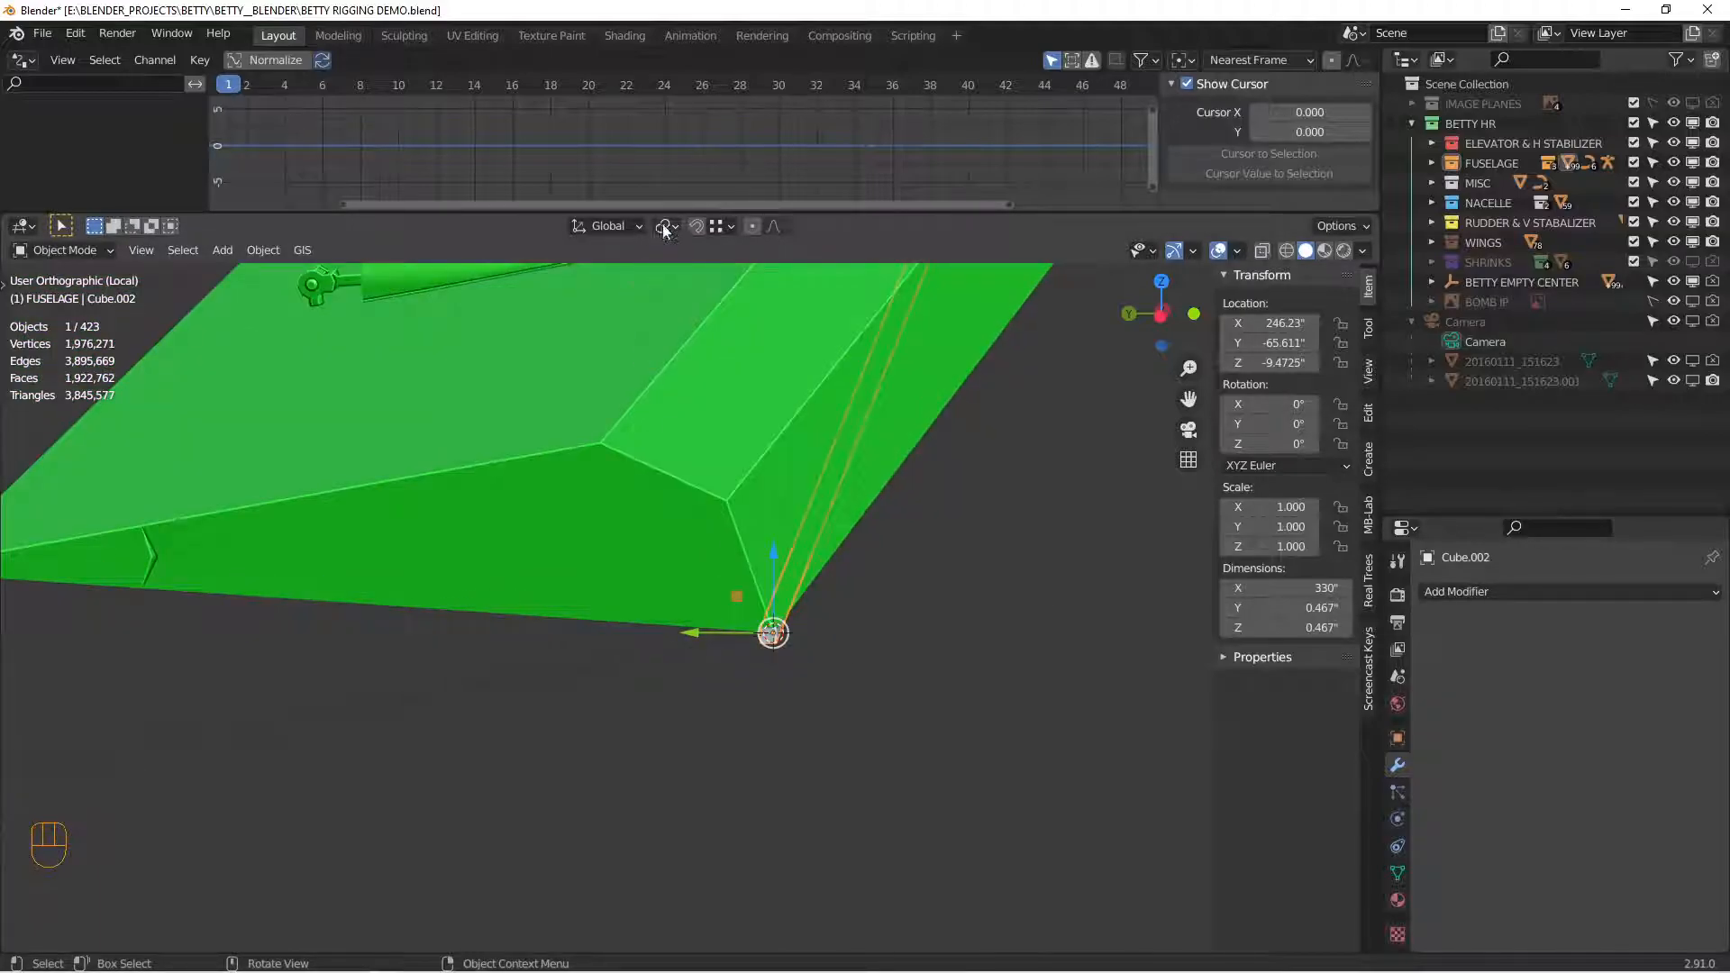
{"action": "left_click", "coordinate": [664, 227]}
{"action": "left_click", "coordinate": [706, 269]}
{"action": "scroll", "coordinate": [617, 662], "scroll_direction": "down", "scroll_amount": 5}
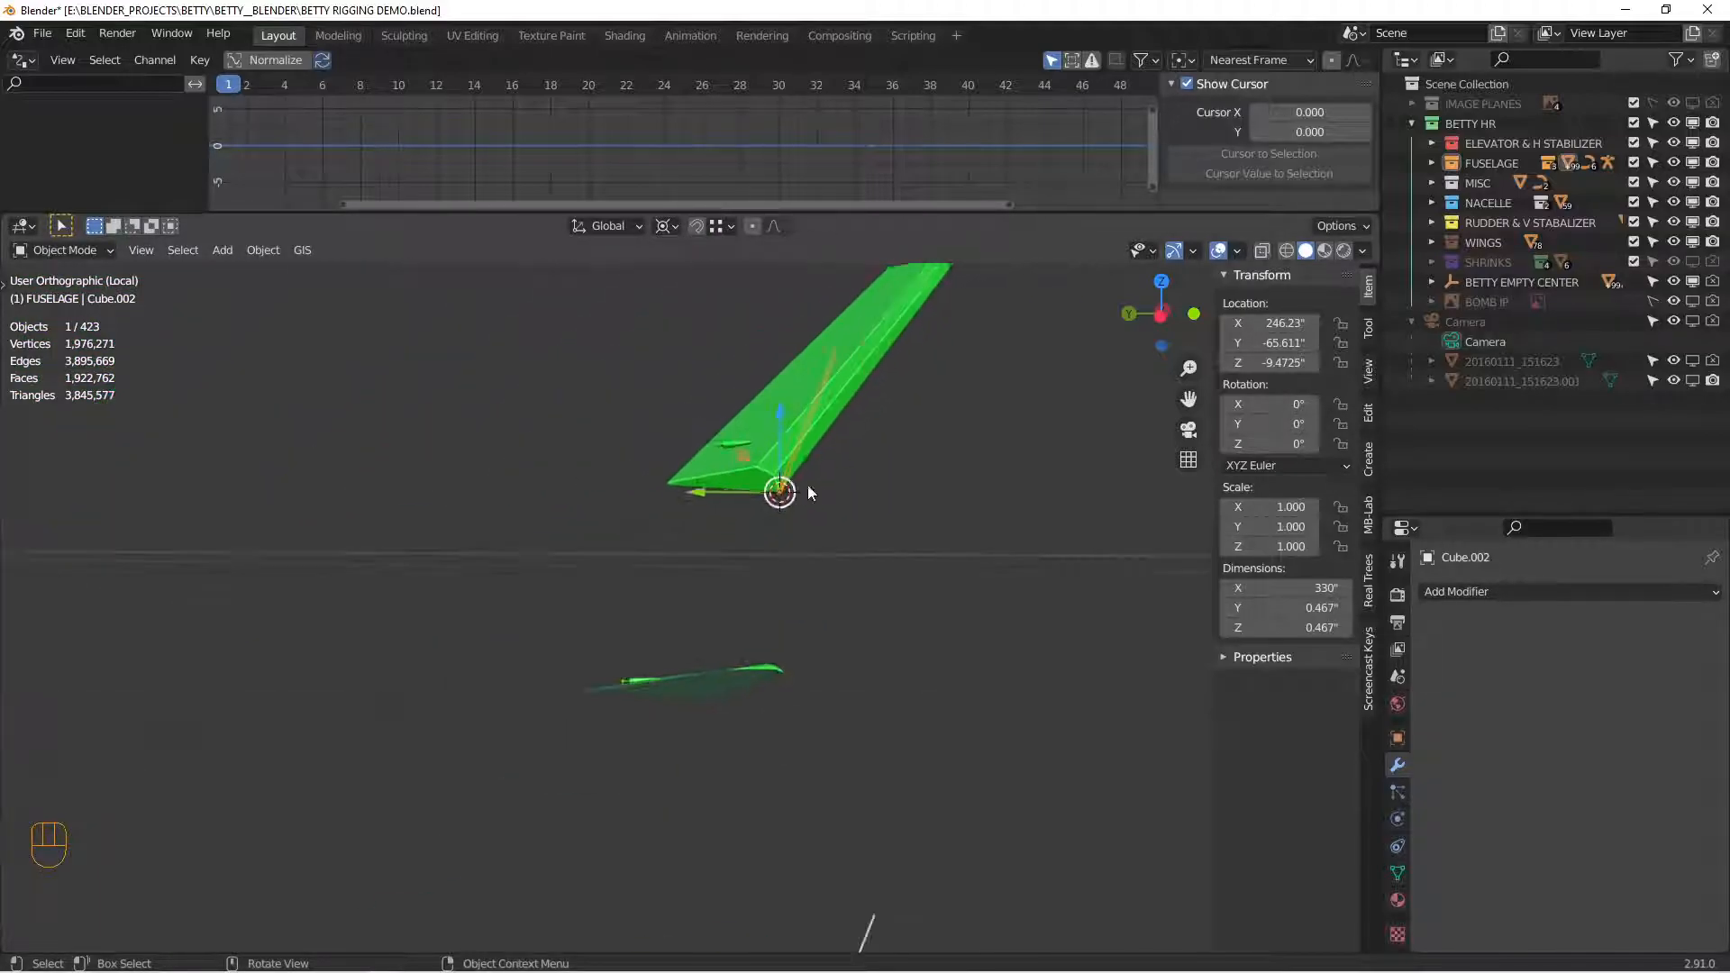
Step: In the front view, rotate the bar about 6.91° to follow the aileron's upward slope
{"action": "key", "text": "KP_1"}
{"action": "middle_click_drag", "start_coordinate": [1009, 705], "coordinate": [628, 688], "text": "shift"}
{"action": "key", "text": "r"}
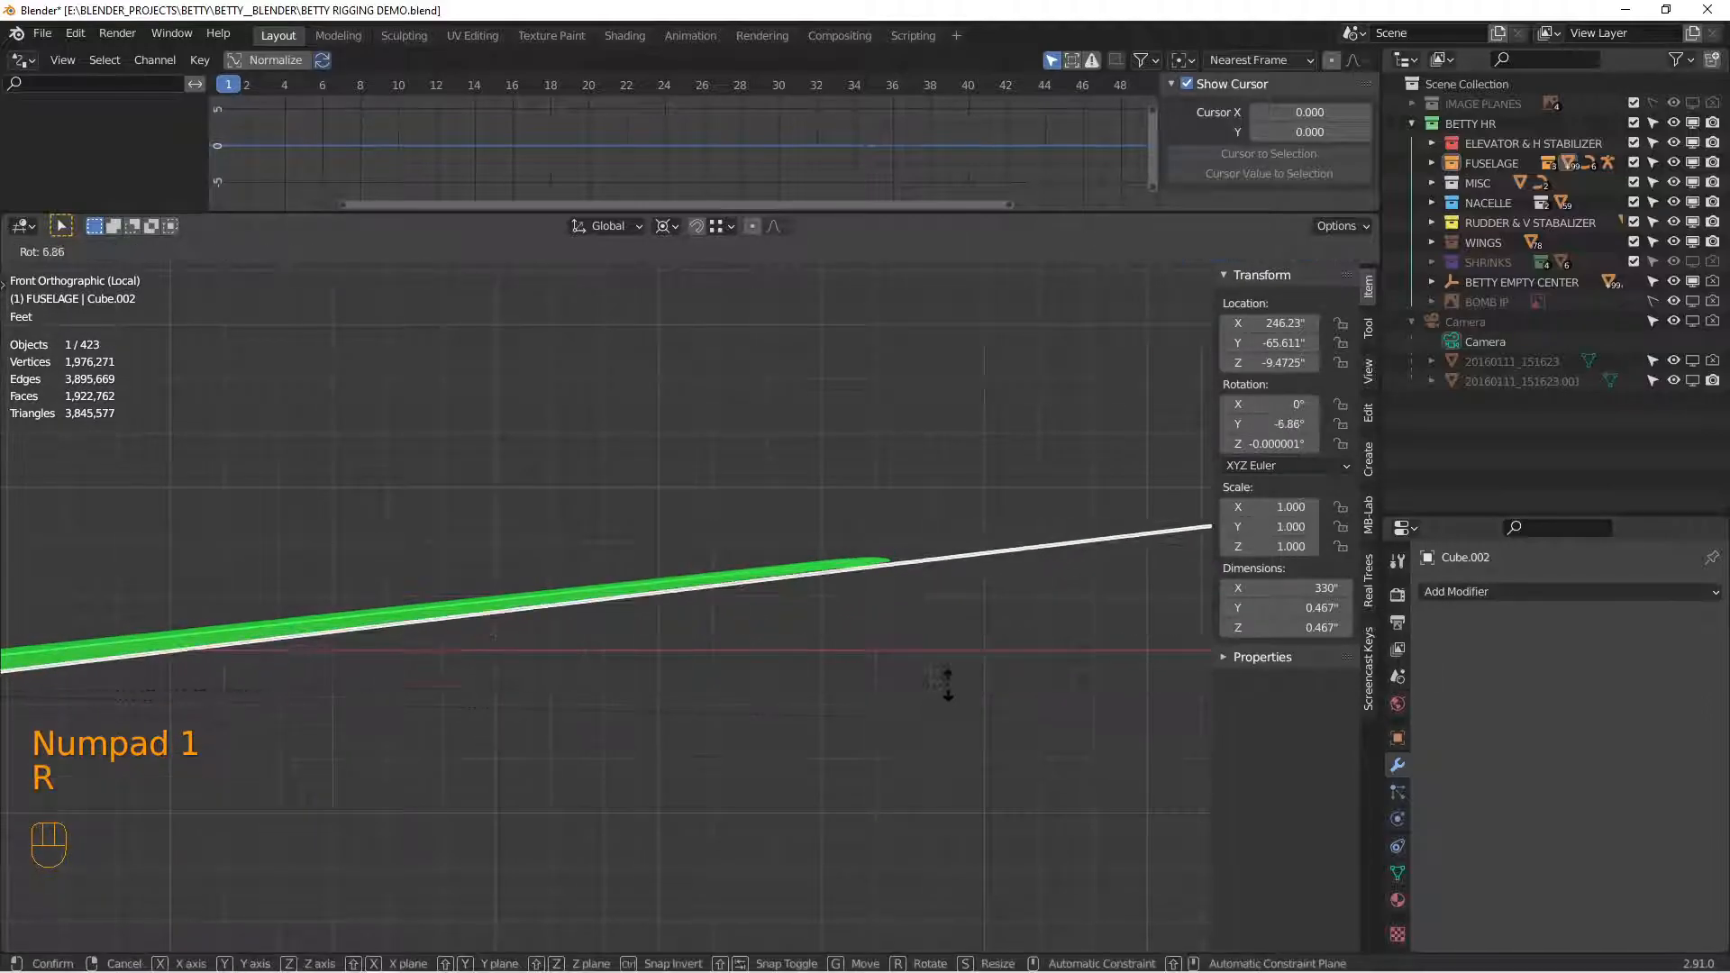
{"action": "left_click", "coordinate": [943, 665]}
Step: Refine the bar's front-view rotation by about 0.06° against the aileron's lower edge
{"action": "scroll", "coordinate": [921, 584], "scroll_direction": "up", "scroll_amount": 4}
{"action": "middle_click_drag", "start_coordinate": [641, 554], "coordinate": [938, 656], "text": "shift"}
{"action": "scroll", "coordinate": [938, 656], "scroll_direction": "up", "scroll_amount": 5}
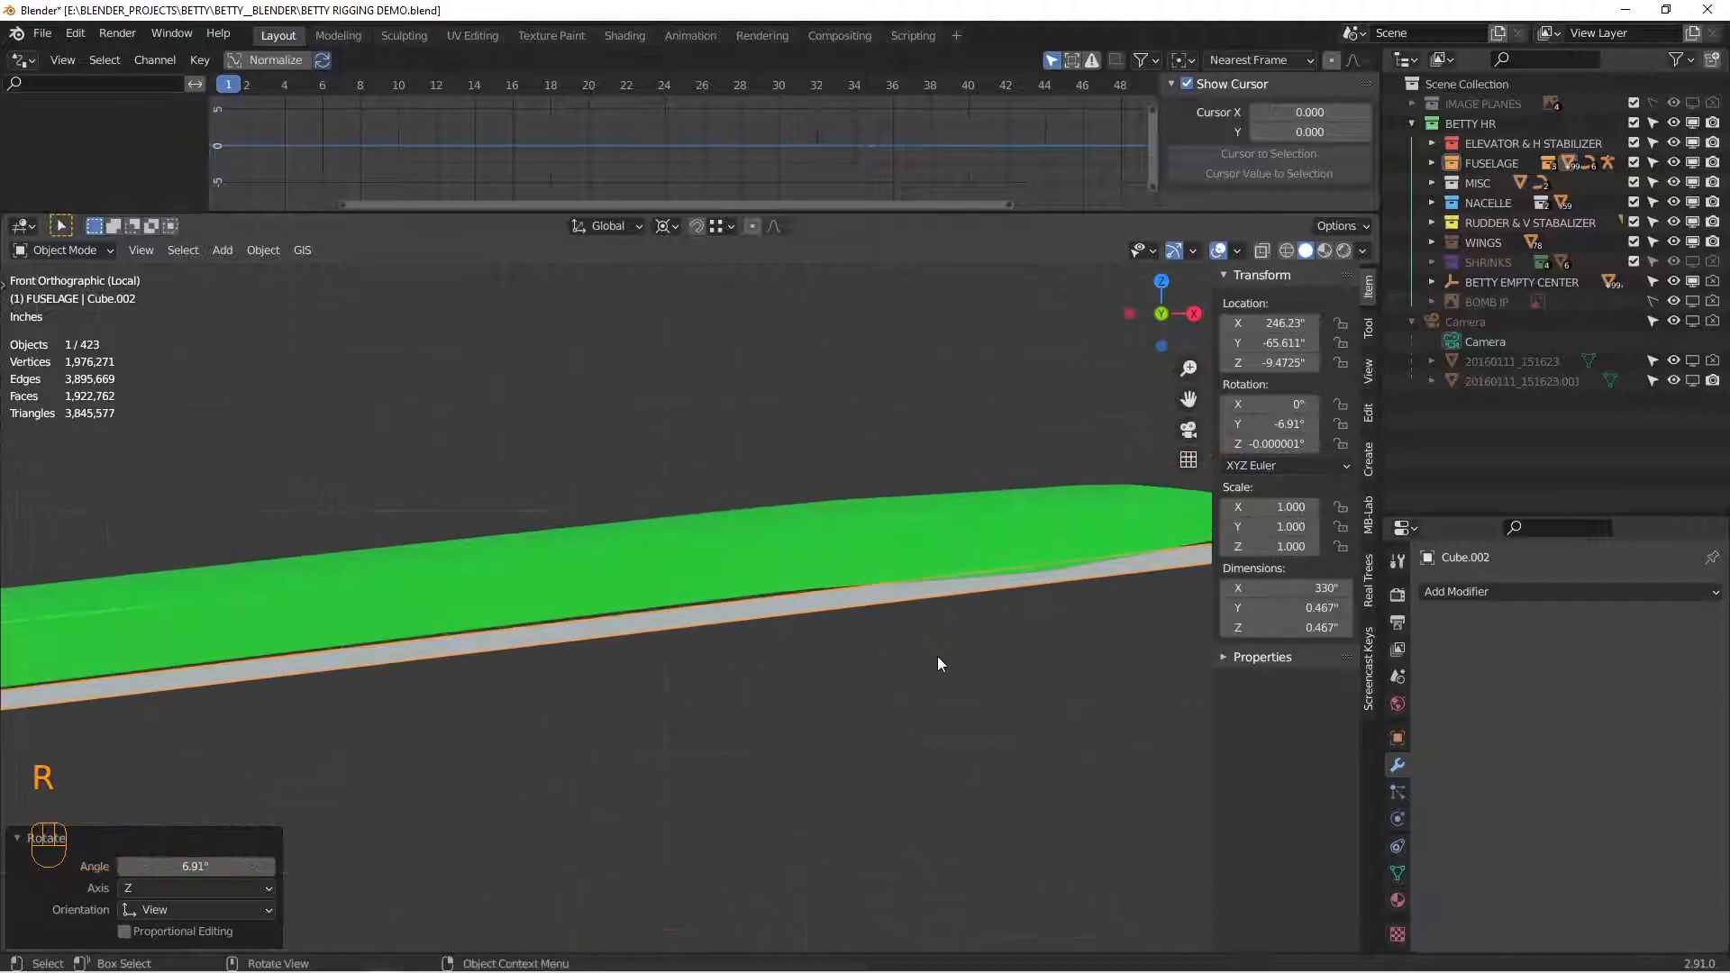
{"action": "scroll", "coordinate": [918, 670], "scroll_direction": "up", "scroll_amount": 2}
{"action": "key", "text": "r"}
{"action": "left_click", "coordinate": [922, 658]}
Step: Switch to wireframe shading and rotate the bar about 0.03° more, to a Y rotation of about -7°
{"action": "key", "text": "z"}
{"action": "left_click", "coordinate": [788, 660]}
{"action": "middle_click_drag", "start_coordinate": [773, 589], "coordinate": [858, 694], "text": "shift"}
{"action": "key", "text": "r"}
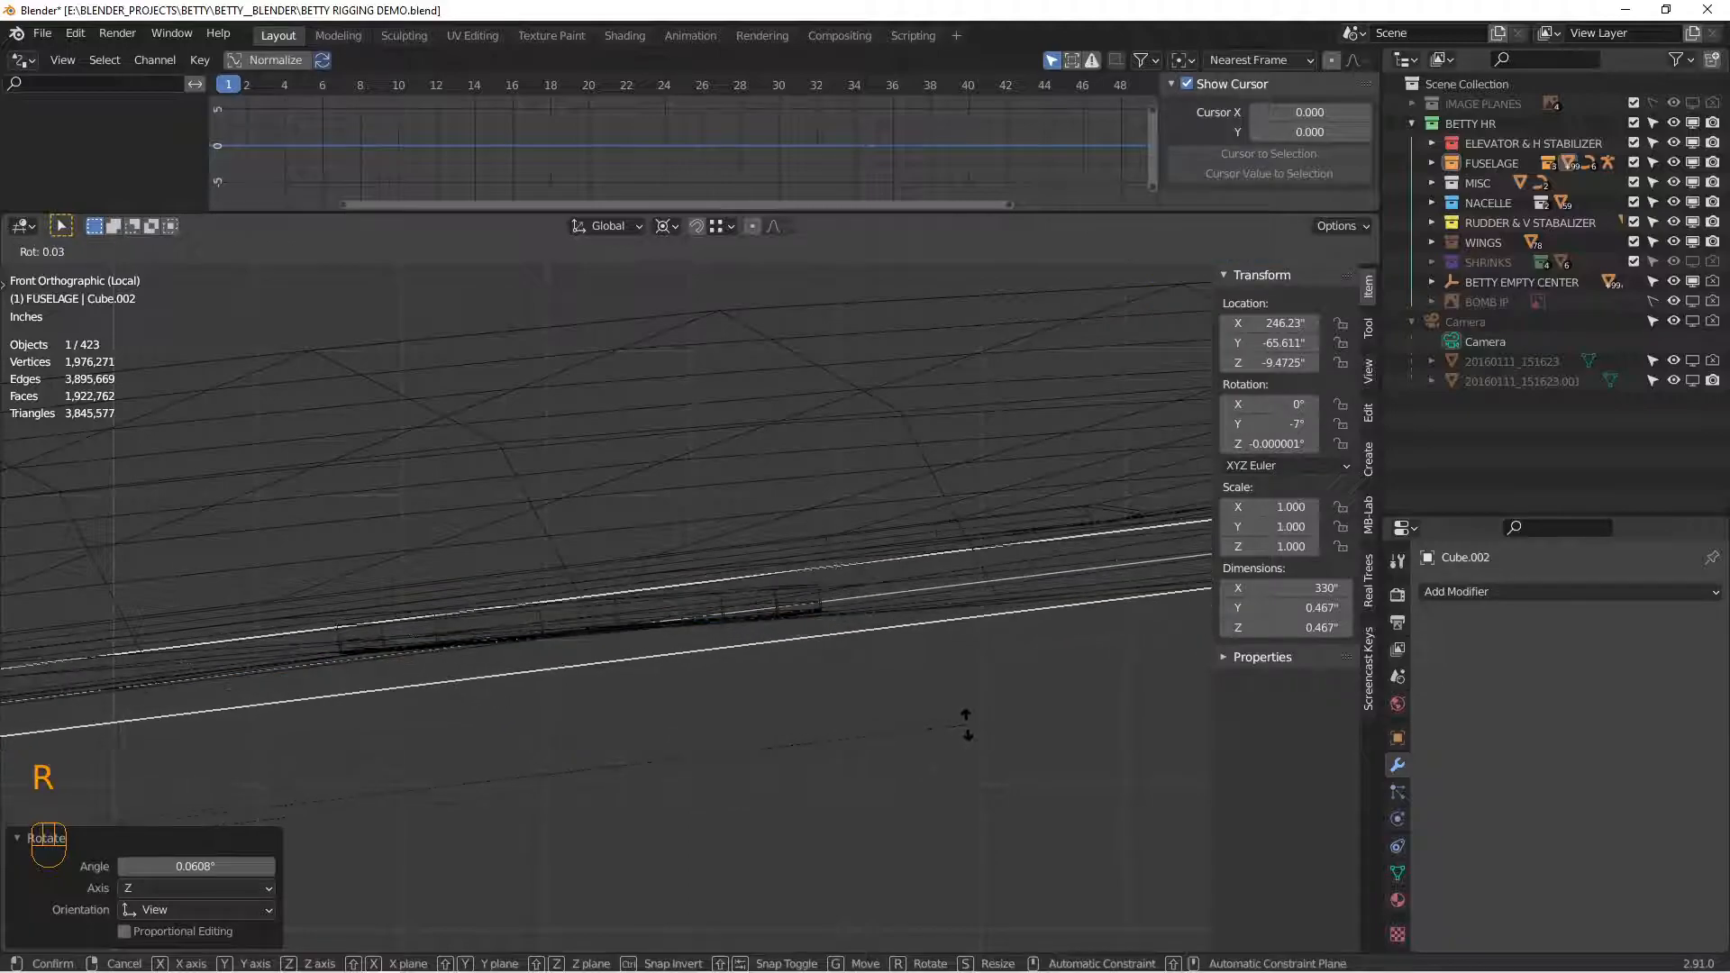
{"action": "left_click", "coordinate": [966, 723]}
{"action": "middle_click_drag", "start_coordinate": [965, 723], "coordinate": [1070, 539], "text": "shift"}
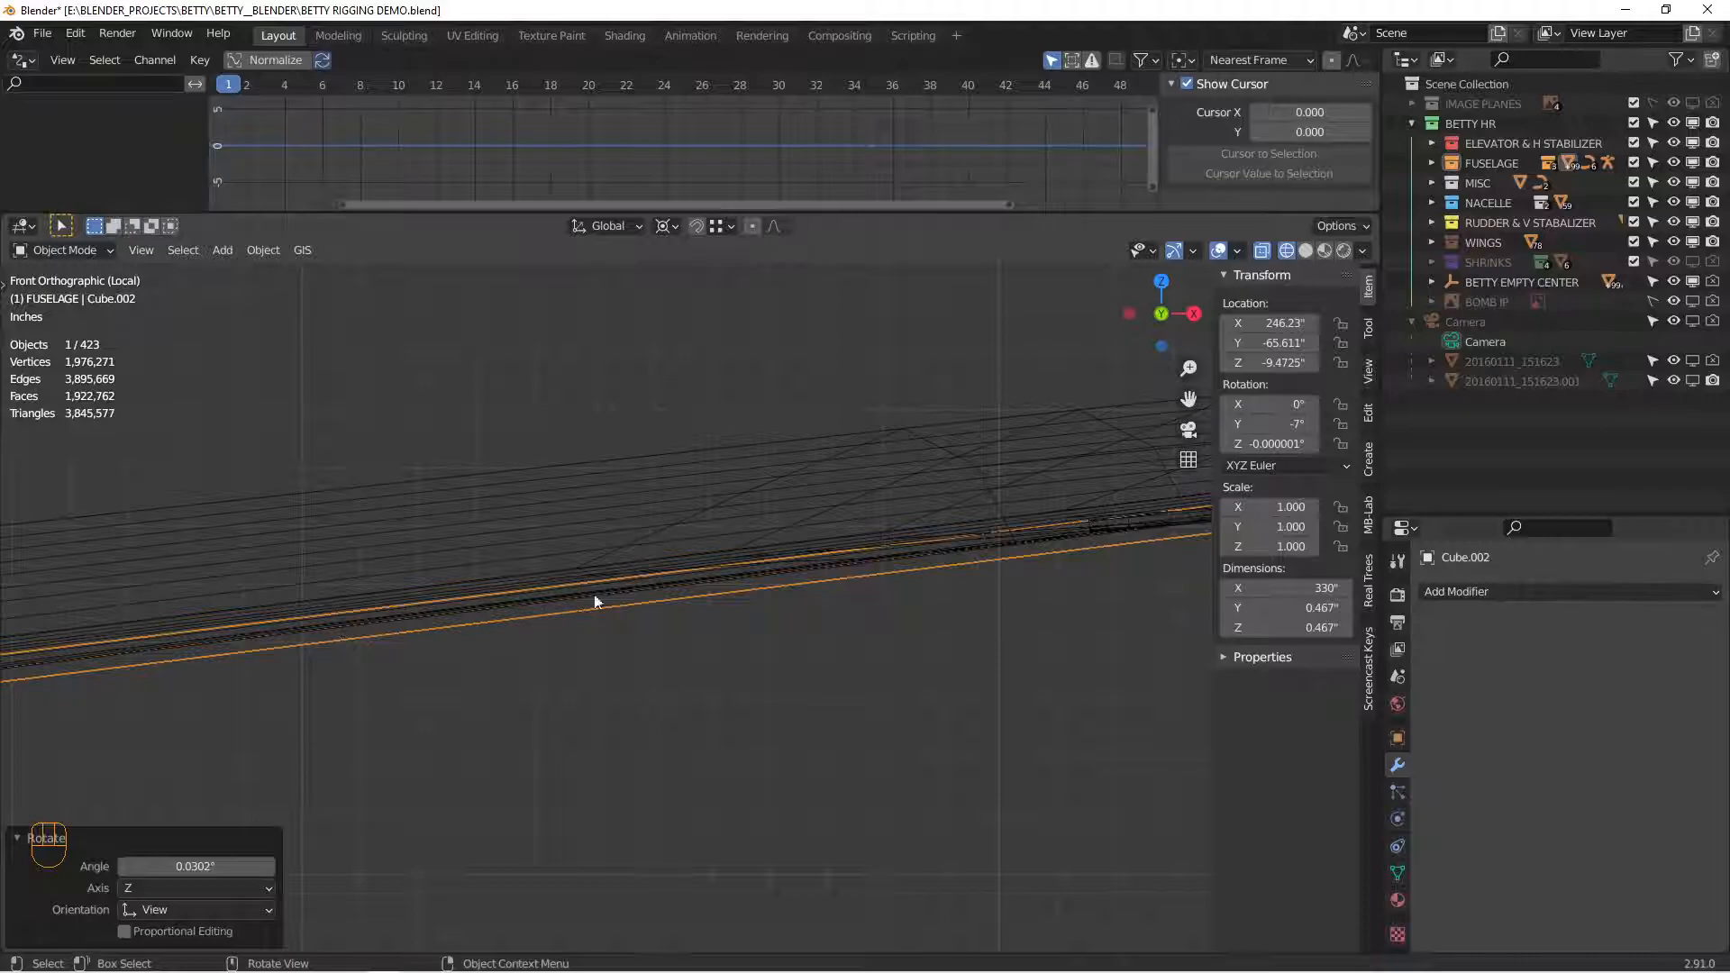
Step: In the top view, rotate the bar about -7.01° to follow the aileron's front edge
{"action": "key", "text": "KP_7"}
{"action": "scroll", "coordinate": [782, 584], "scroll_direction": "down", "scroll_amount": 2}
{"action": "middle_click_drag", "start_coordinate": [782, 584], "coordinate": [896, 655], "text": "shift"}
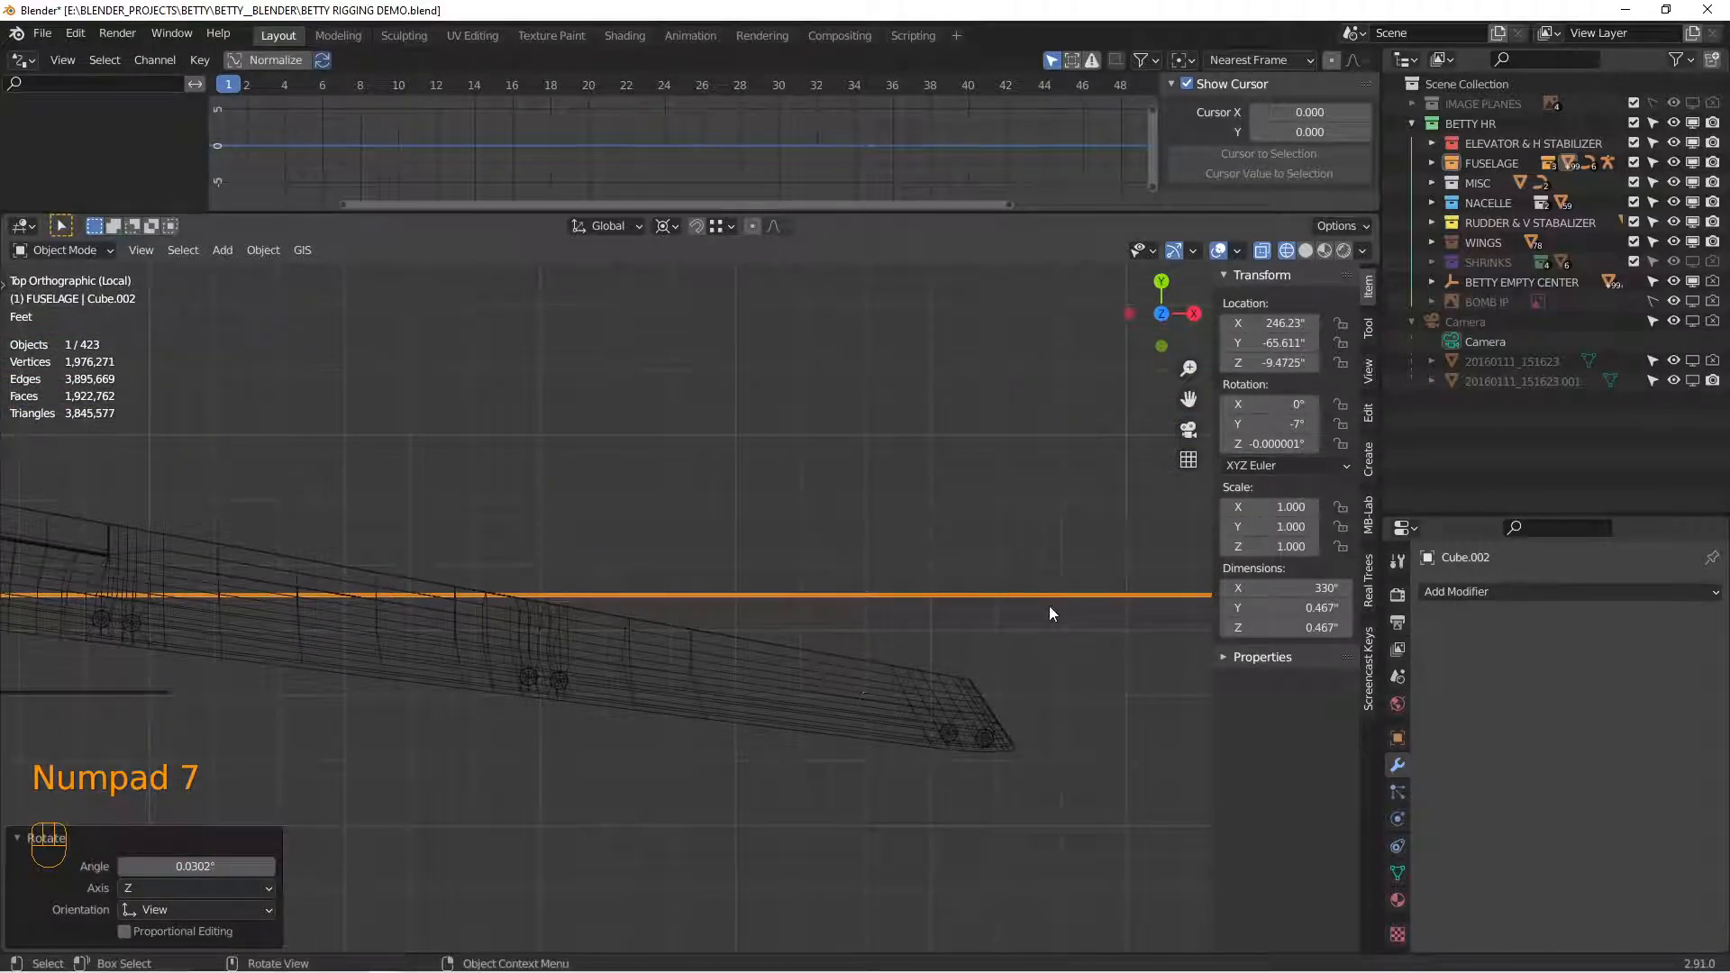
{"action": "key", "text": "r"}
{"action": "left_click", "coordinate": [1041, 770]}
Step: Refine the bar's top-view rotation by about -0.2°, to a Z rotation of -7.21°, and return to solid shading
{"action": "scroll", "coordinate": [888, 637], "scroll_direction": "up", "scroll_amount": 3}
{"action": "scroll", "coordinate": [856, 587], "scroll_direction": "up", "scroll_amount": 6}
{"action": "key", "text": "r"}
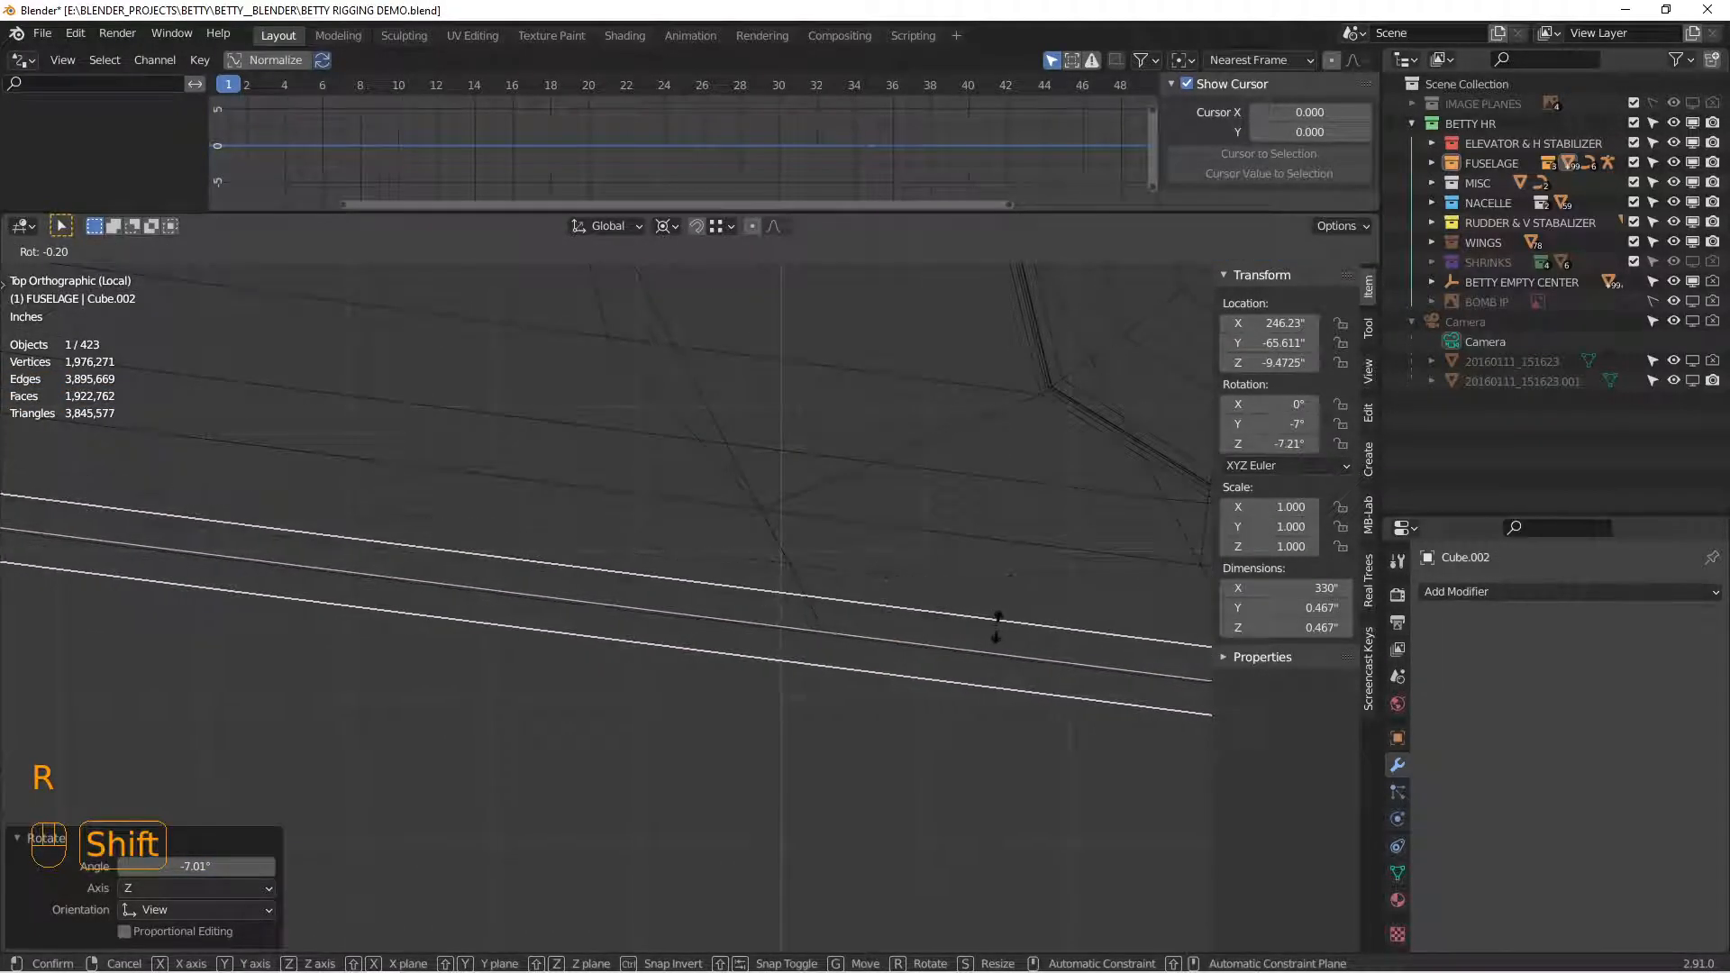
{"action": "left_click", "coordinate": [997, 628]}
{"action": "scroll", "coordinate": [731, 579], "scroll_direction": "down", "scroll_amount": 6}
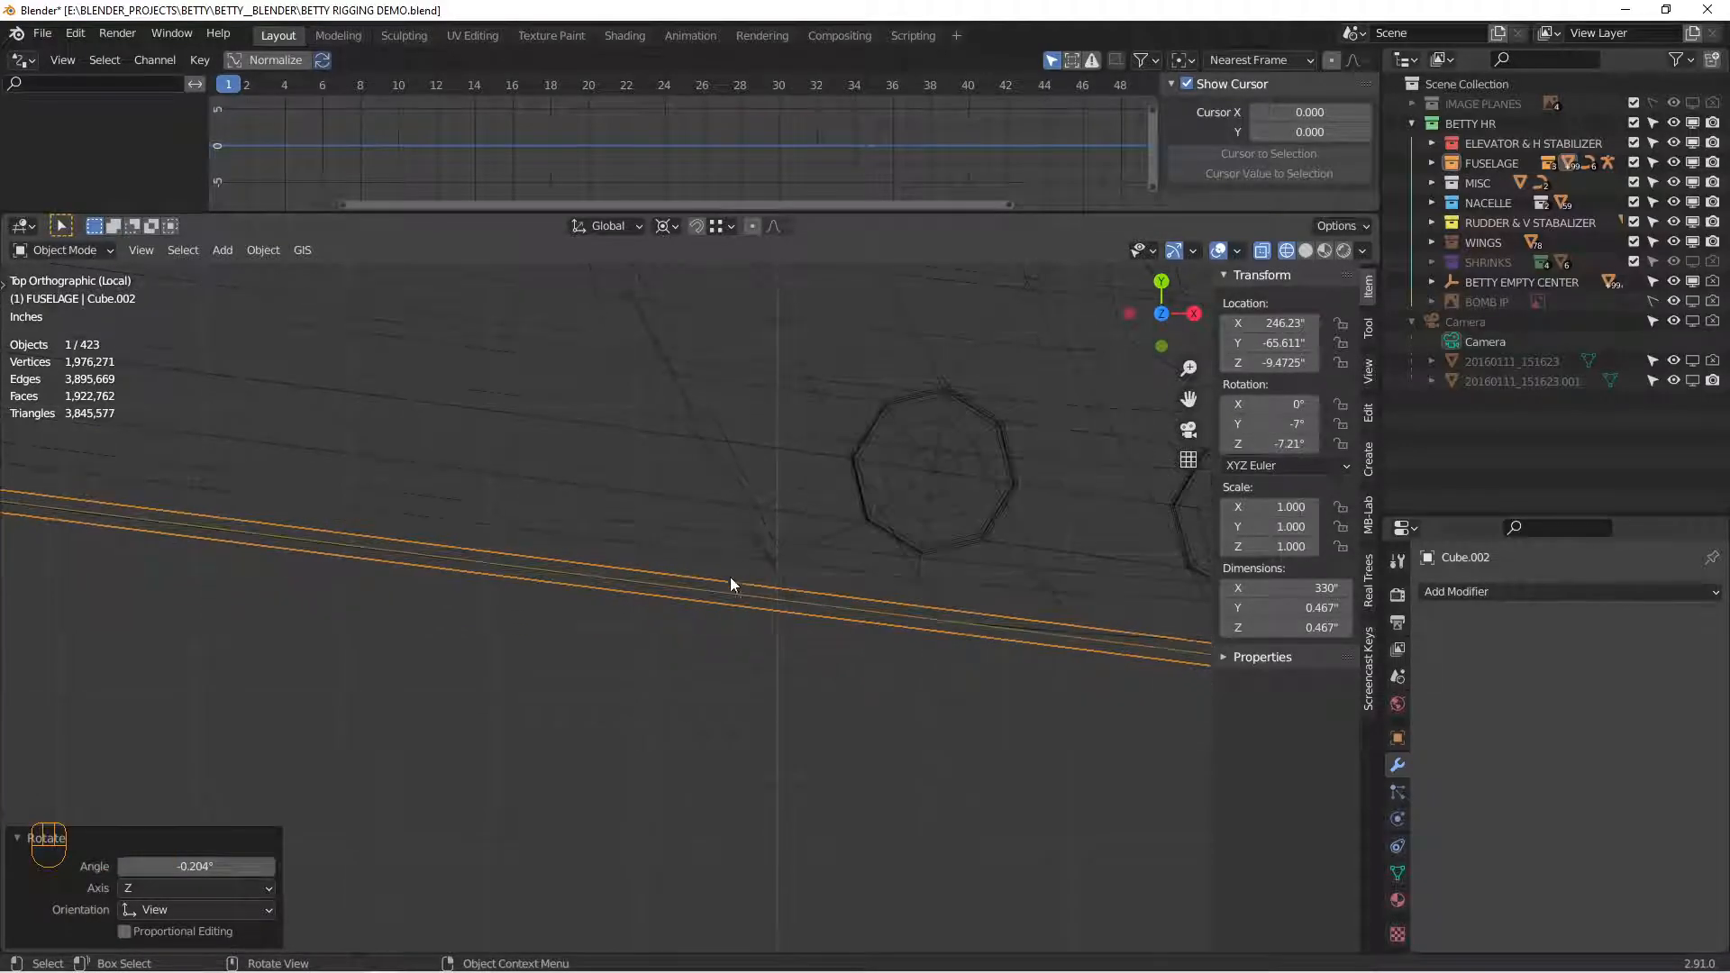
{"action": "key", "text": "z"}
{"action": "middle_click_drag", "start_coordinate": [798, 577], "coordinate": [729, 564]}
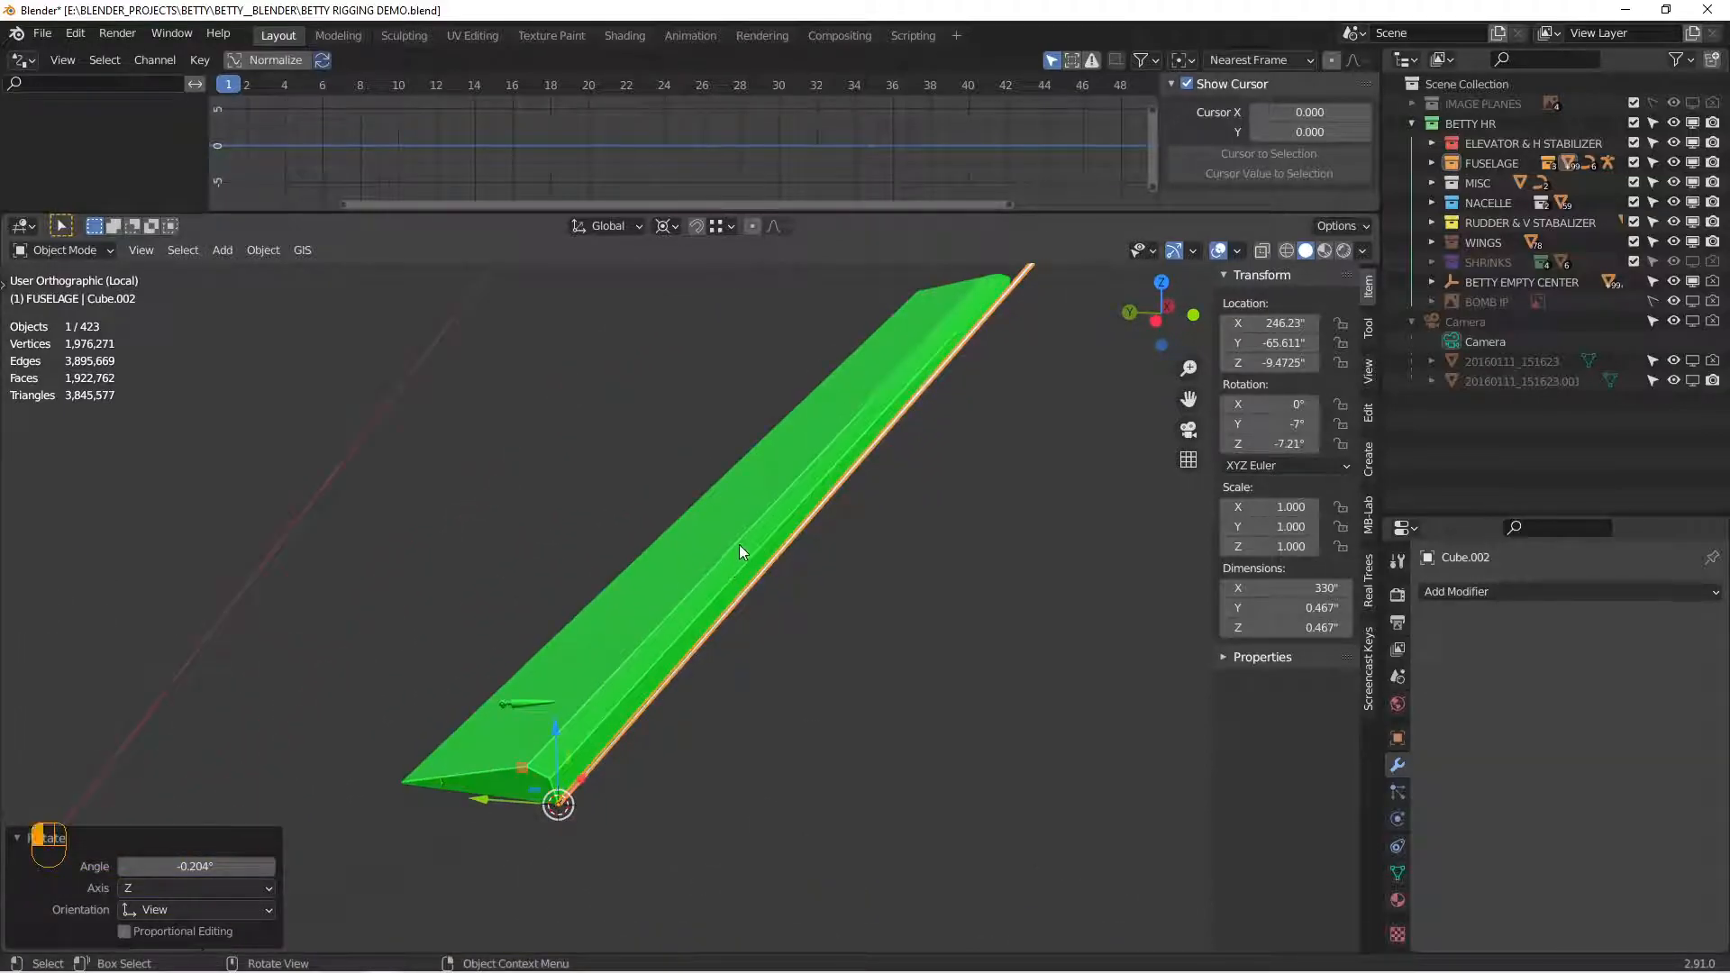
Step: Join the left aileron into the bar, keeping the bar as the active object
{"action": "left_click", "coordinate": [740, 546]}
{"action": "scroll", "coordinate": [937, 401], "scroll_direction": "down", "scroll_amount": 3}
{"action": "left_click", "coordinate": [996, 330], "text": "shift"}
{"action": "middle_click_drag", "start_coordinate": [1004, 348], "coordinate": [834, 578], "text": "shift"}
{"action": "key", "text": "ctrl+j"}
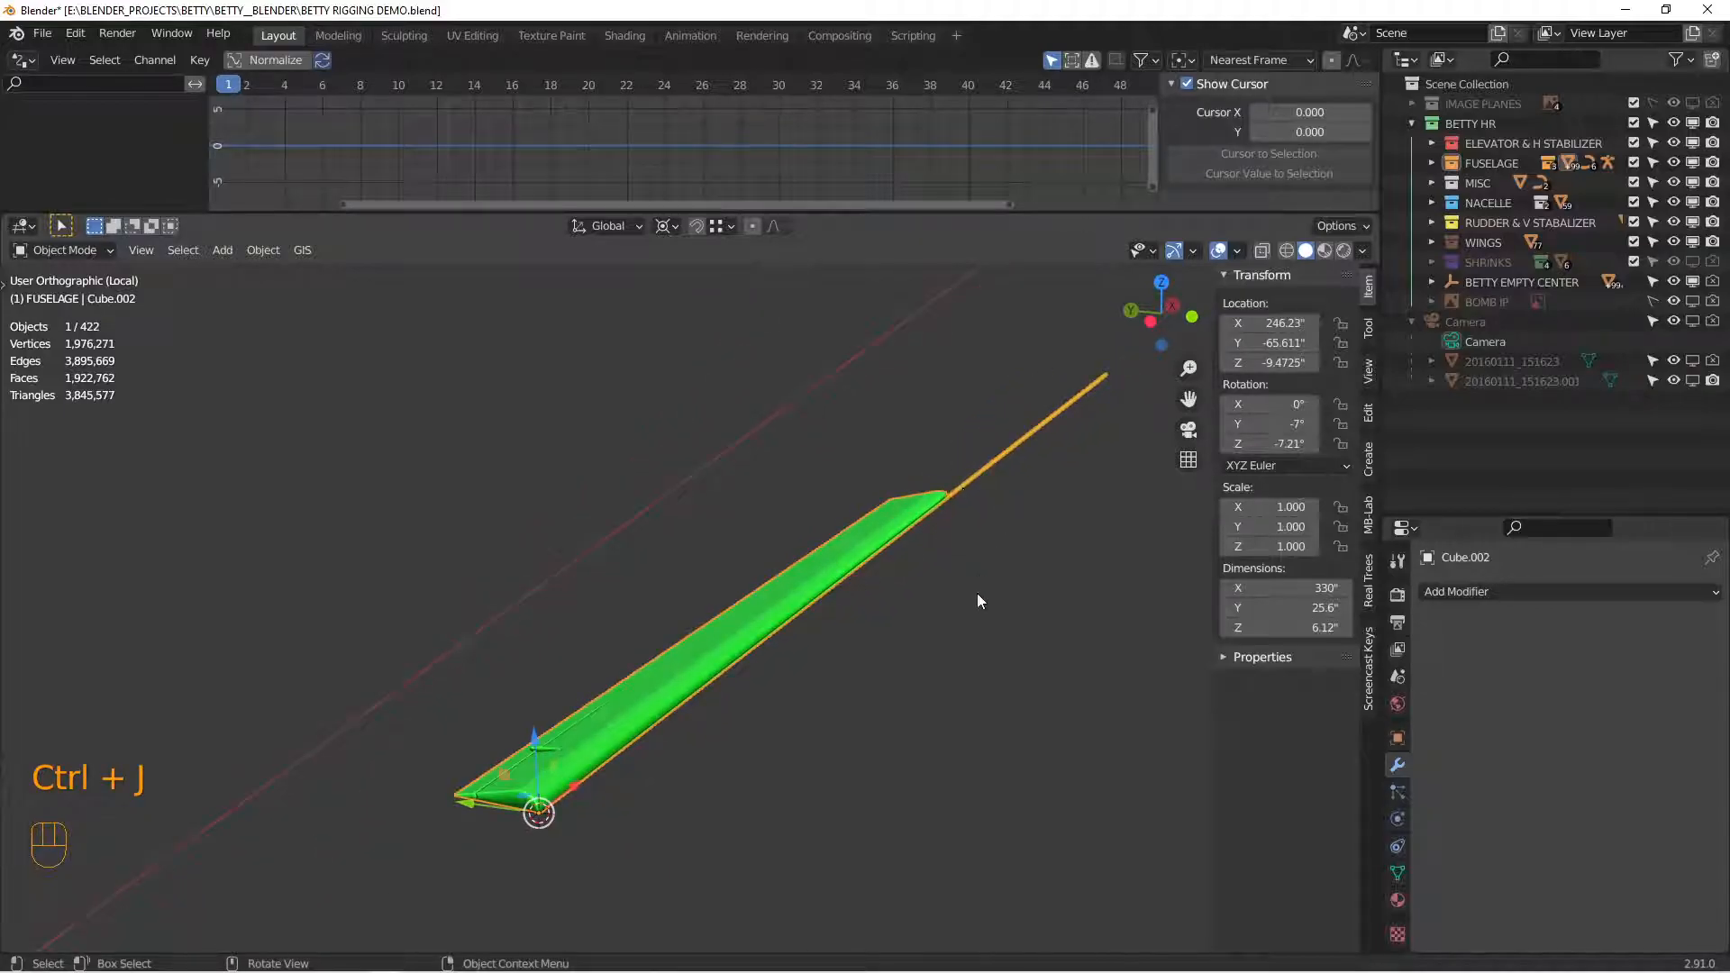
Step: Try rotating the joined aileron about its local X axis to test the hinge movement, and cancel the rotation
{"action": "key", "text": "r"}
{"action": "key", "text": "x"}
{"action": "key", "text": "x"}
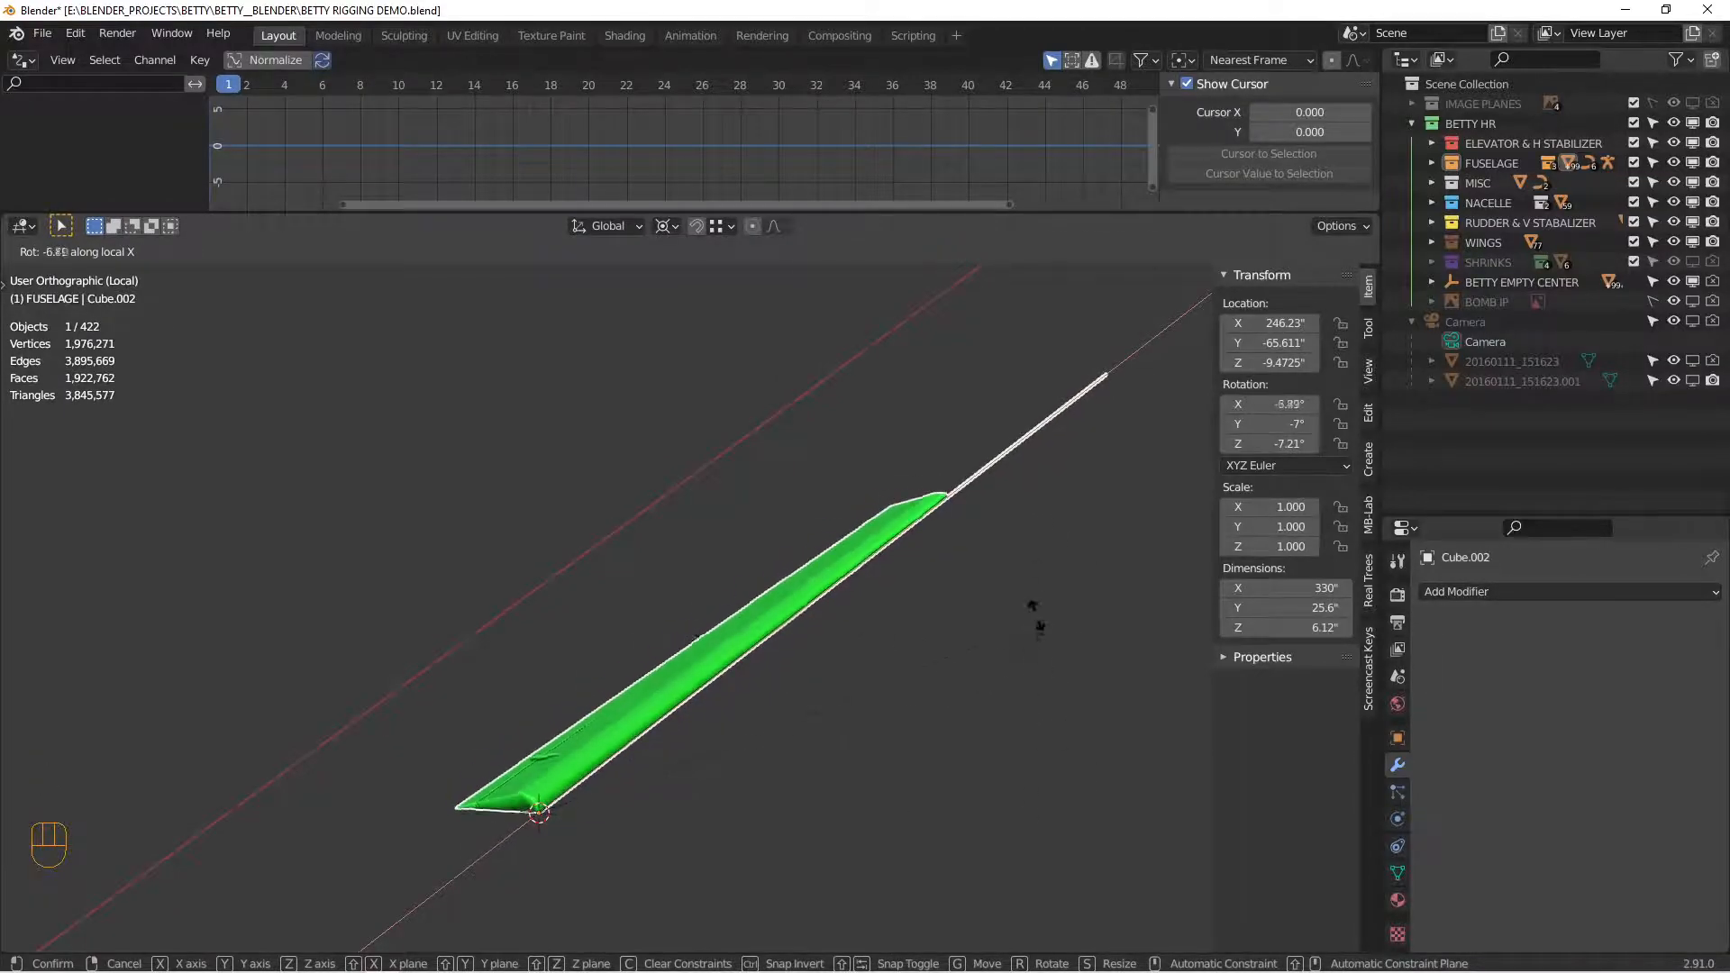
{"action": "right_click", "coordinate": [1044, 674]}
Step: Delete the linked bar geometry from the joined mesh, keeping only the aileron
{"action": "key", "text": "Tab"}
{"action": "left_click", "coordinate": [1122, 373]}
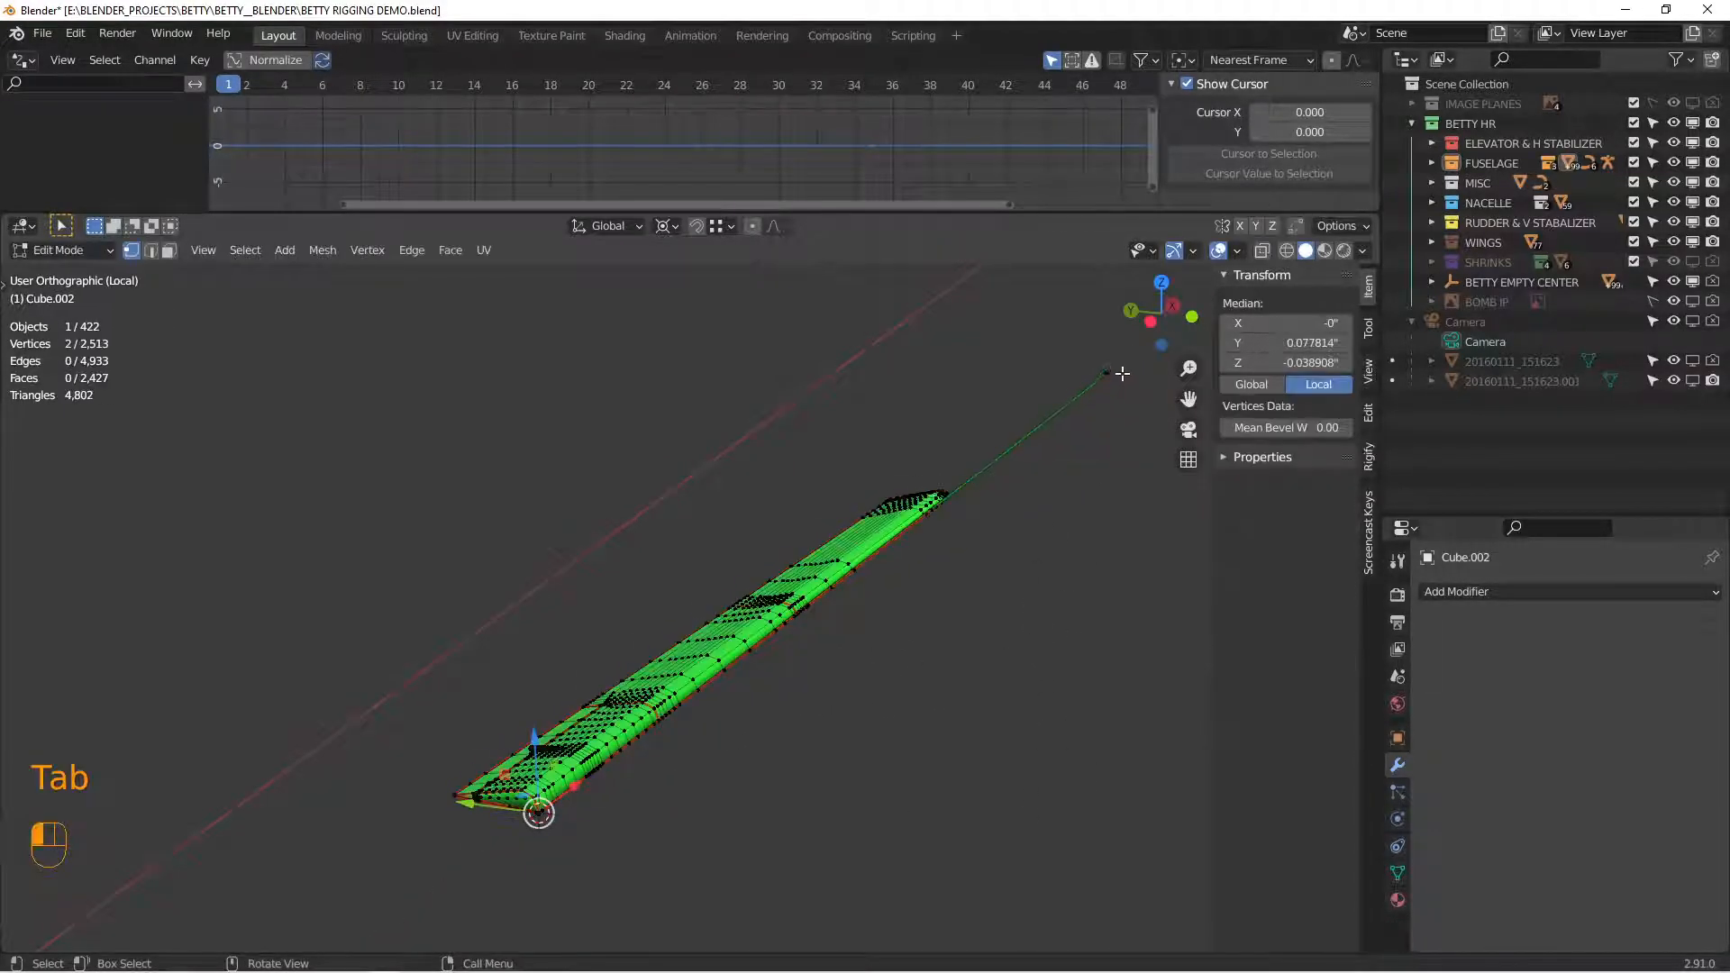
{"action": "key", "text": "l"}
{"action": "key", "text": "x"}
{"action": "left_click", "coordinate": [1117, 373]}
{"action": "key", "text": "Tab"}
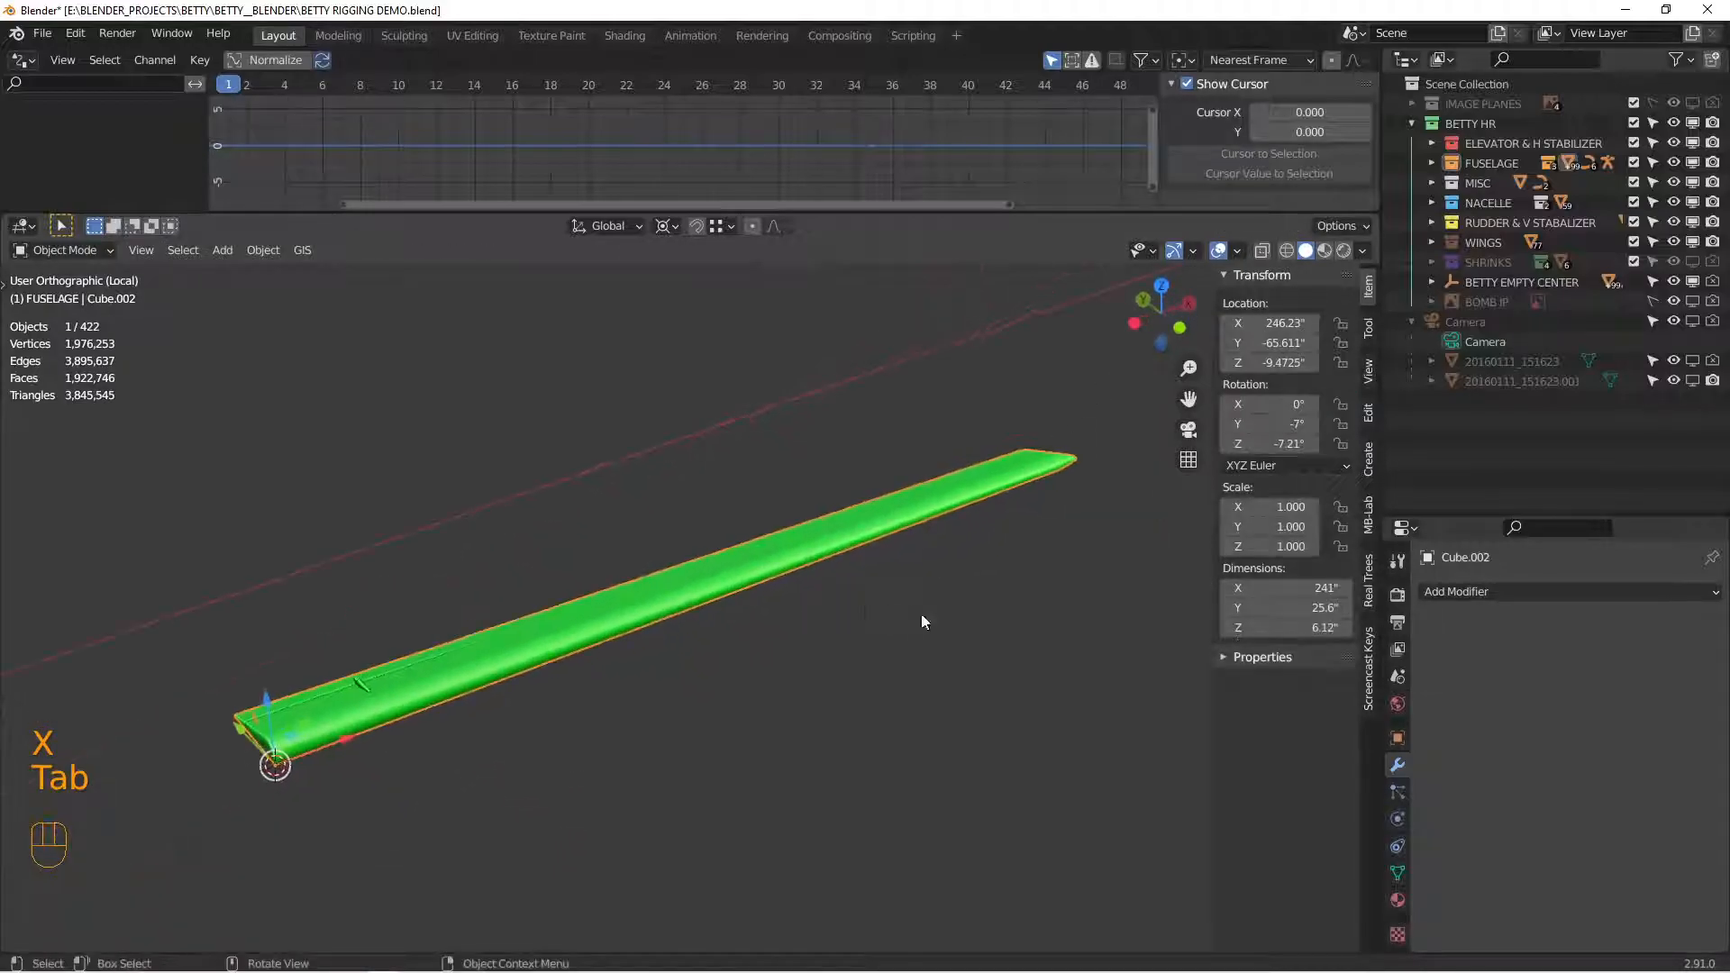
Step: Add a Subdivision Surface modifier to the left aileron
{"action": "left_click", "coordinate": [1455, 595]}
{"action": "left_click", "coordinate": [1448, 598]}
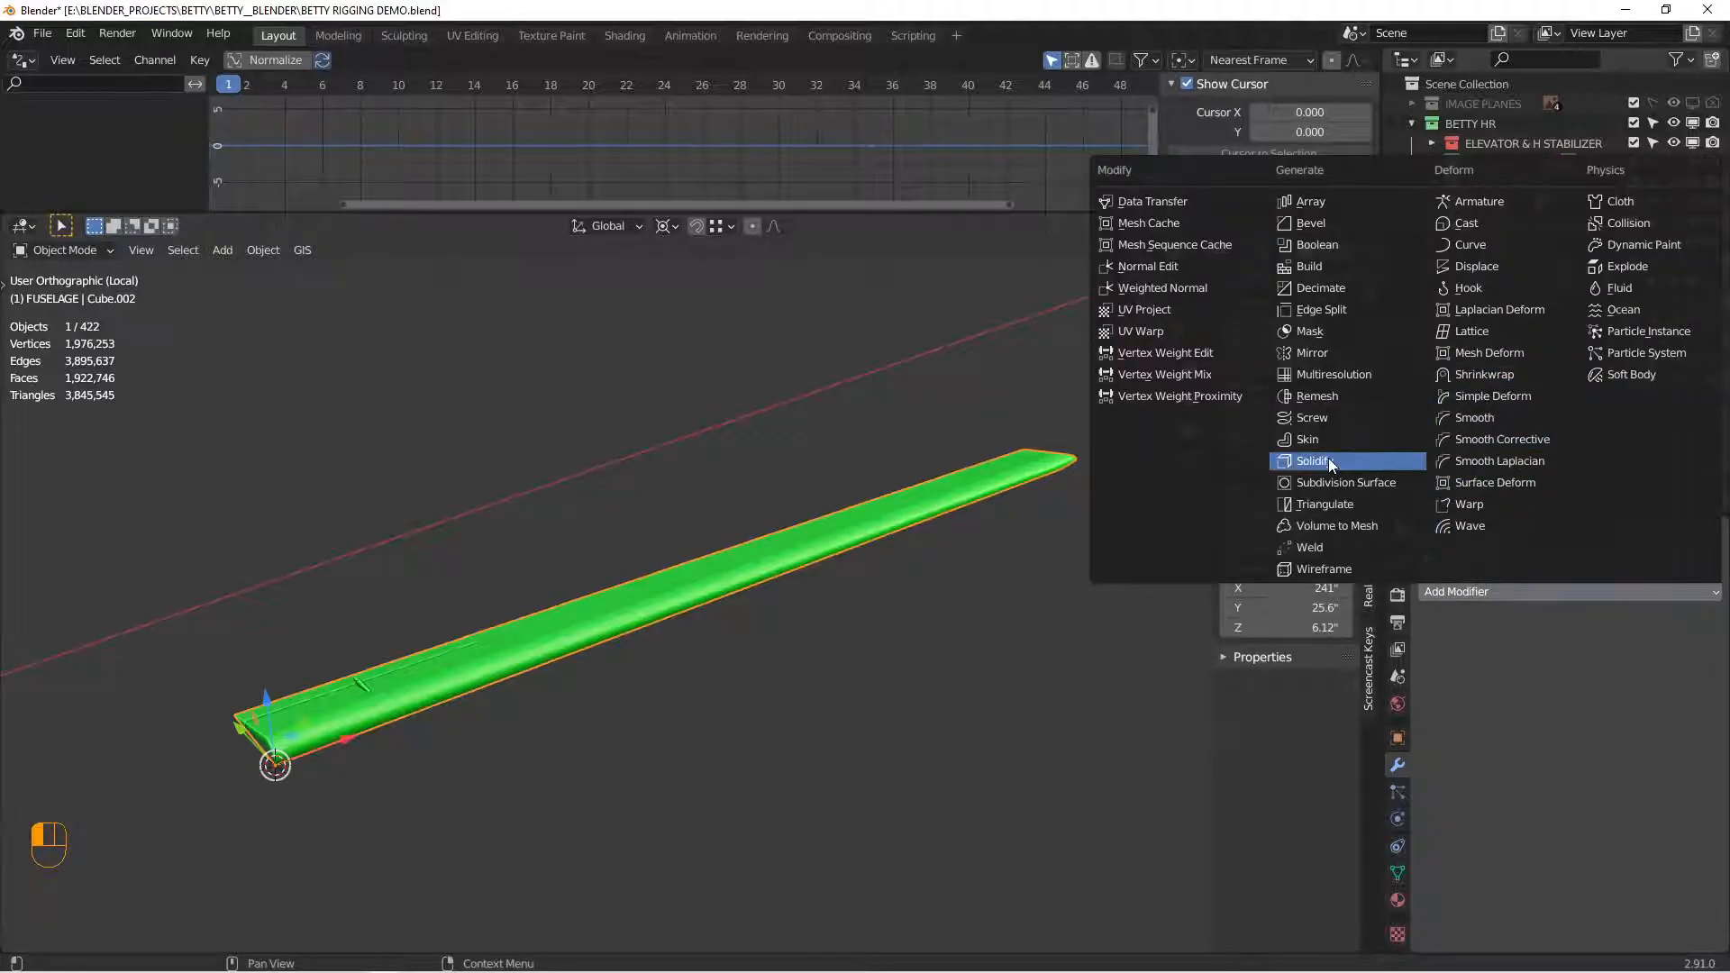
{"action": "left_click", "coordinate": [1320, 481]}
{"action": "scroll", "coordinate": [822, 586], "scroll_direction": "down", "scroll_amount": 4}
{"action": "left_click_drag", "start_coordinate": [594, 676], "coordinate": [832, 518], "text": "alt+shift"}
{"action": "scroll", "coordinate": [741, 587], "scroll_direction": "down", "scroll_amount": 2}
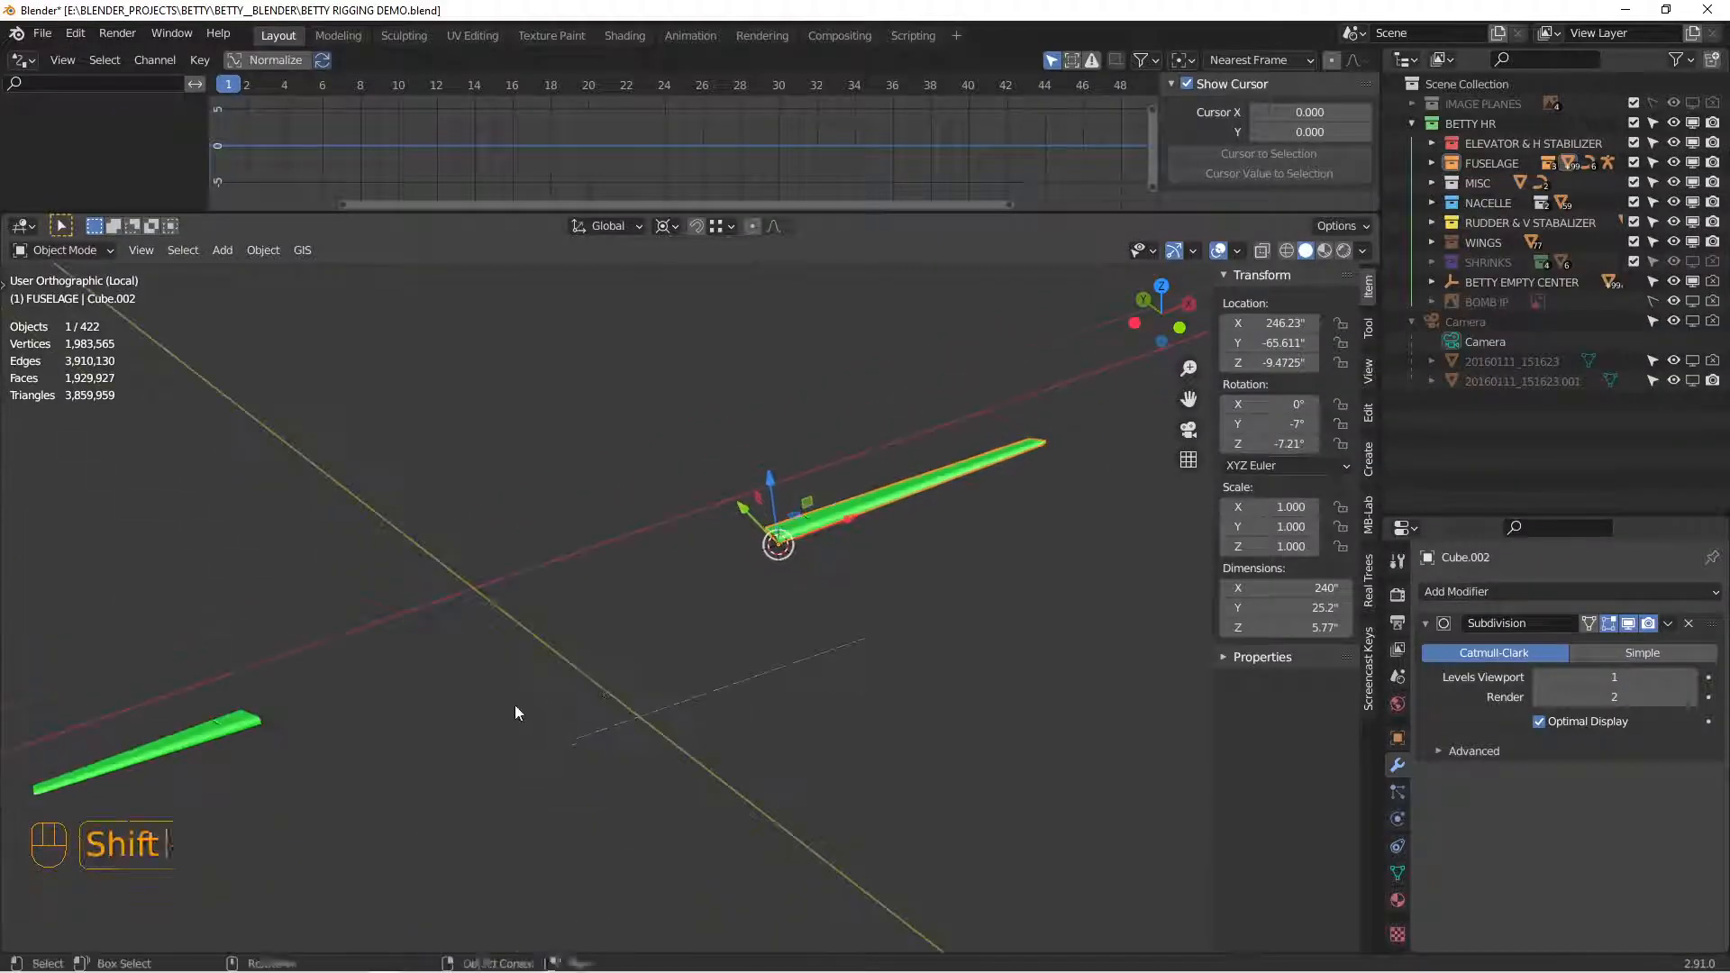
Step: Move the spare bar about -440 inches in X and 37 inches in Z beneath the right aileron, and set the pivot to Median Point
{"action": "left_click_drag", "start_coordinate": [318, 756], "coordinate": [543, 621], "text": "alt+shift"}
{"action": "left_click", "coordinate": [775, 611]}
{"action": "key", "text": "KP_1"}
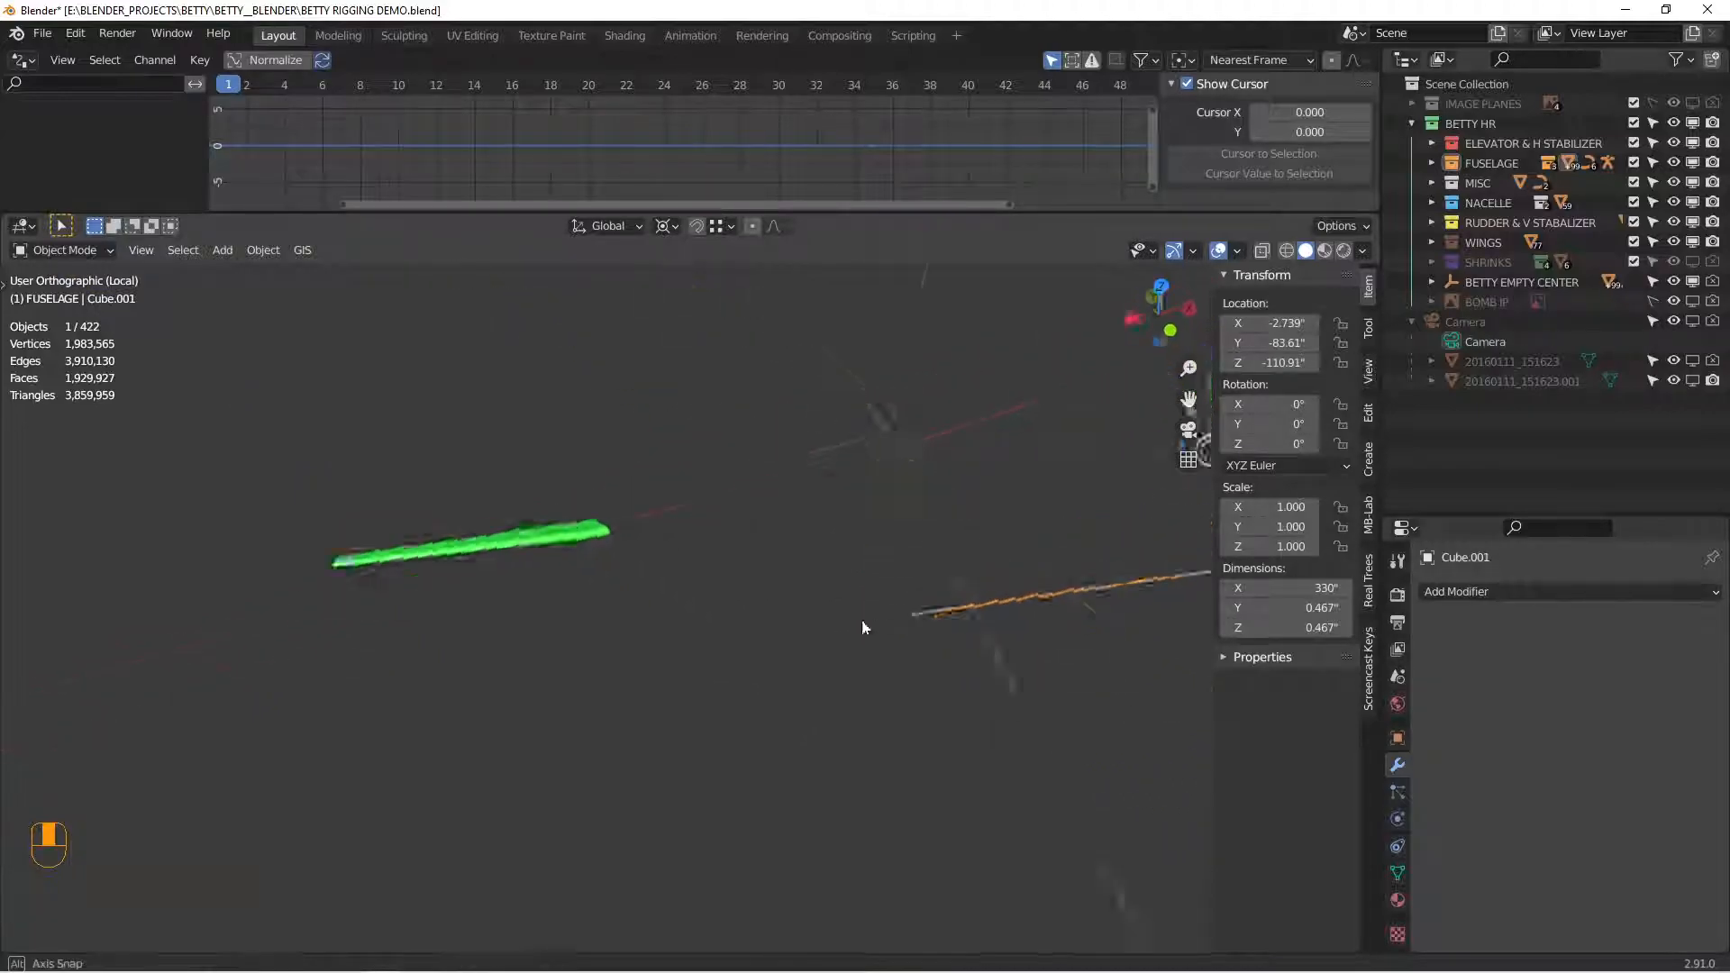
{"action": "key", "text": "g"}
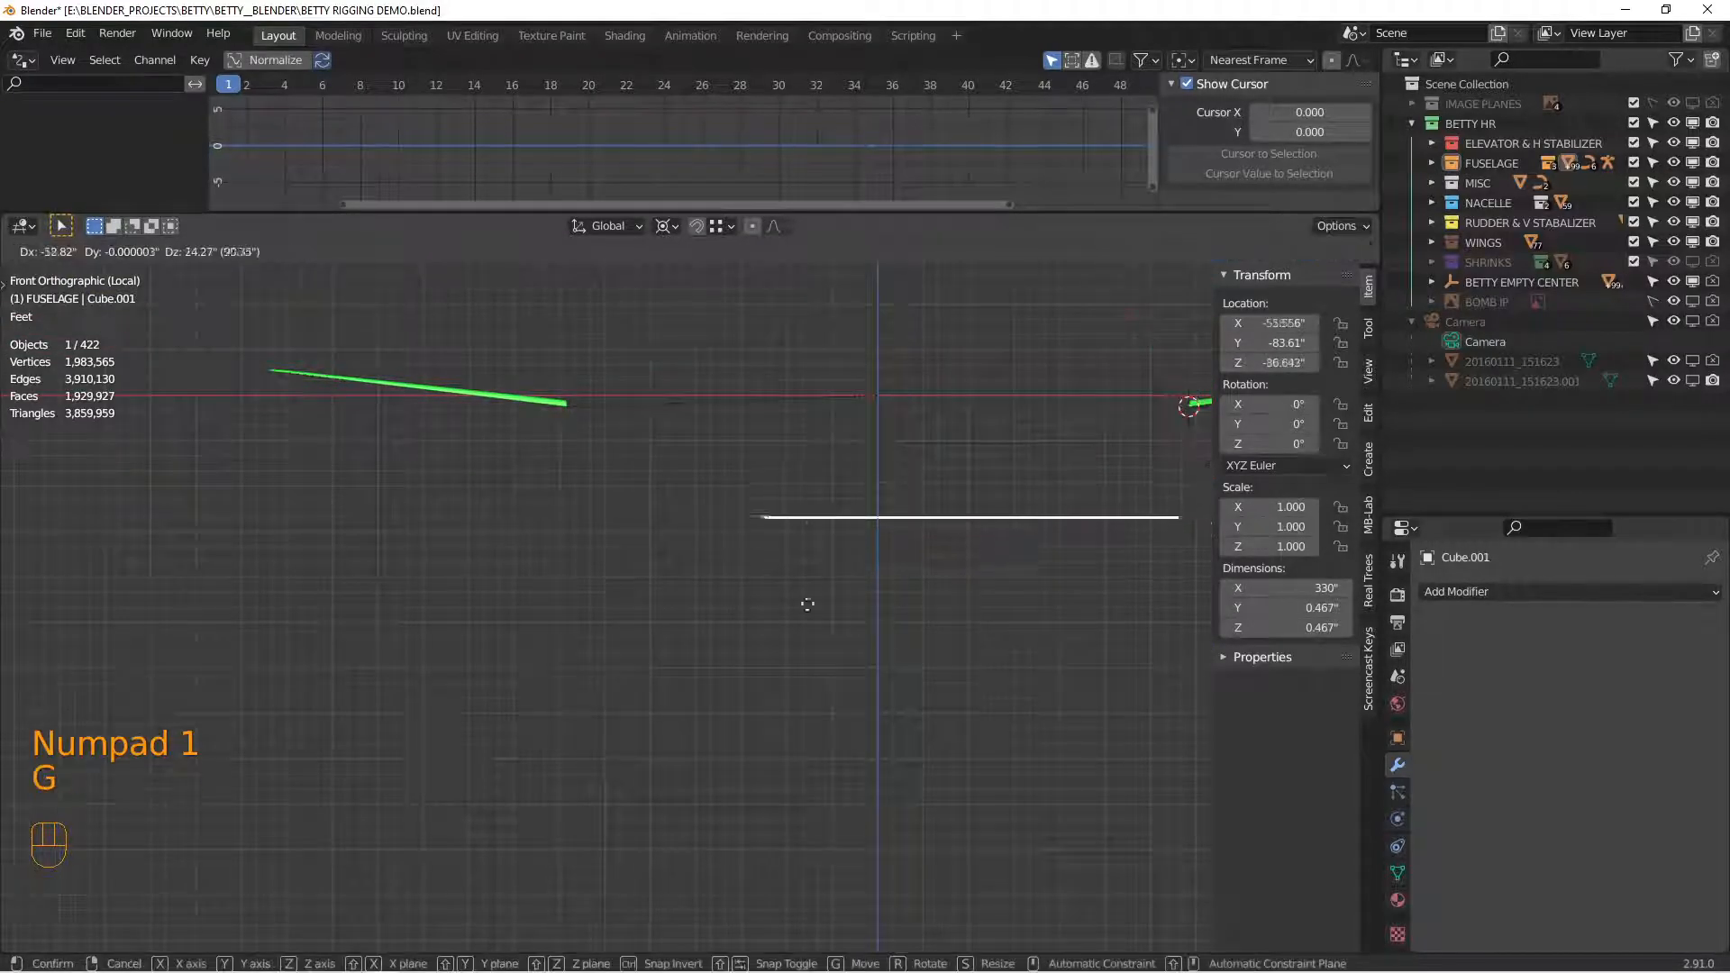
{"action": "left_click", "coordinate": [451, 586]}
{"action": "middle_click_drag", "start_coordinate": [453, 588], "coordinate": [652, 620], "text": "shift"}
{"action": "scroll", "coordinate": [652, 620], "scroll_direction": "up", "scroll_amount": 3}
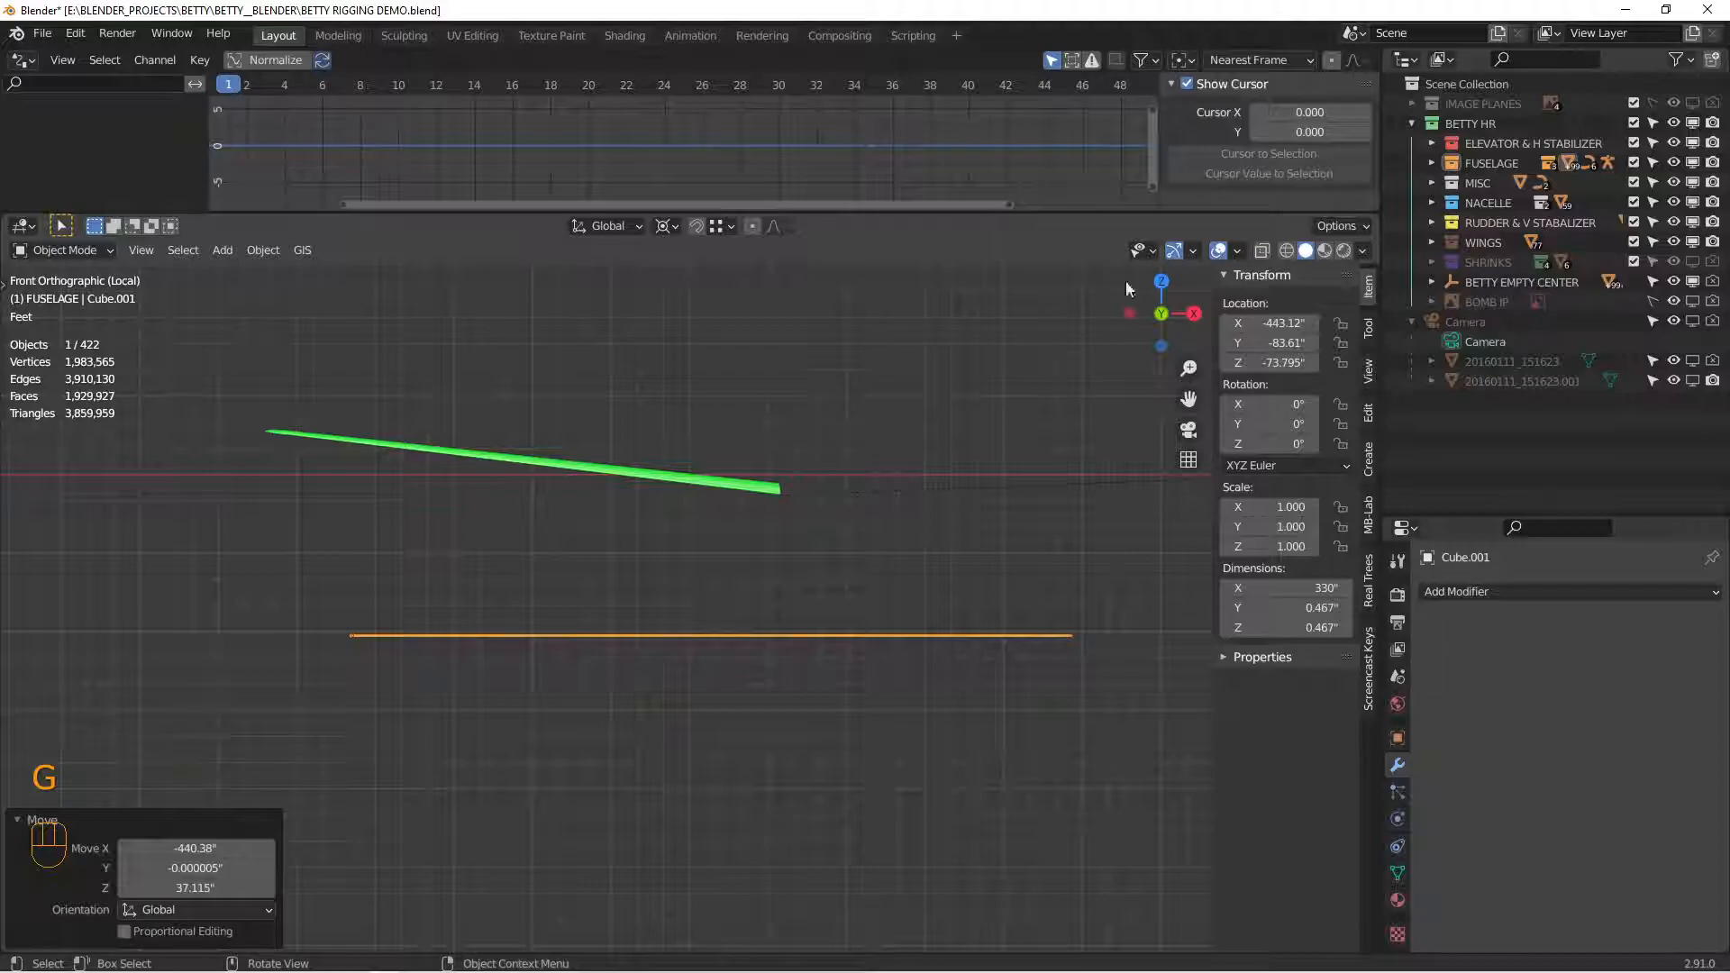
{"action": "left_click", "coordinate": [674, 230]}
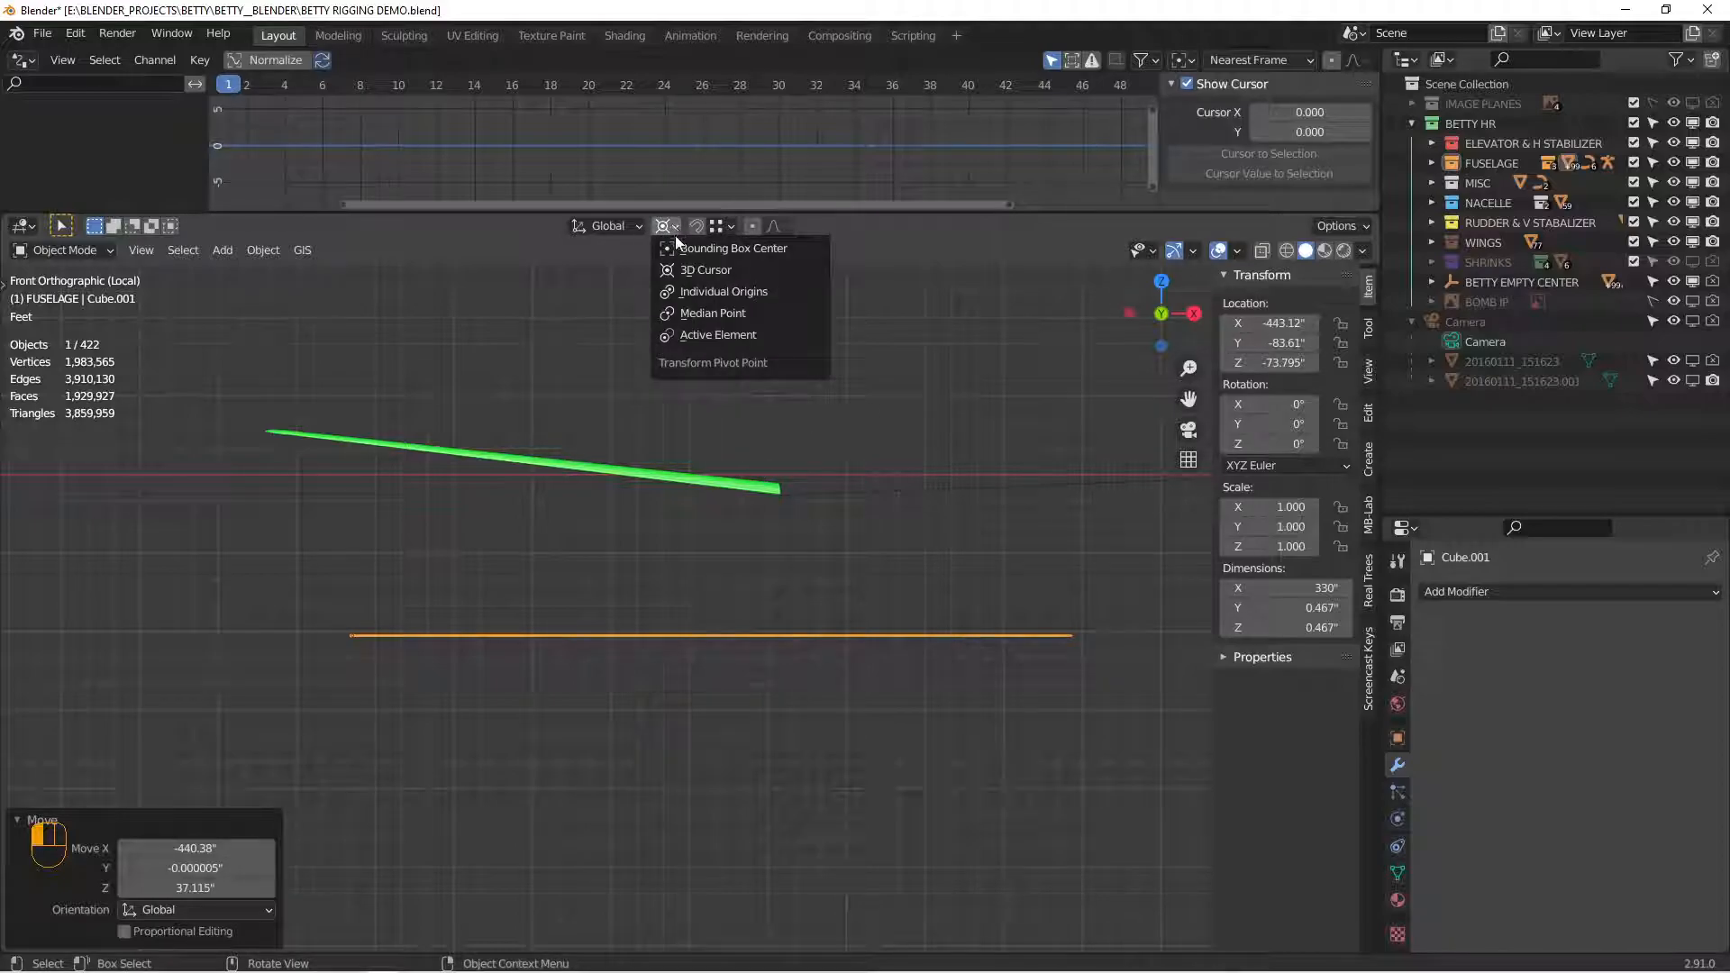
{"action": "left_click", "coordinate": [682, 312]}
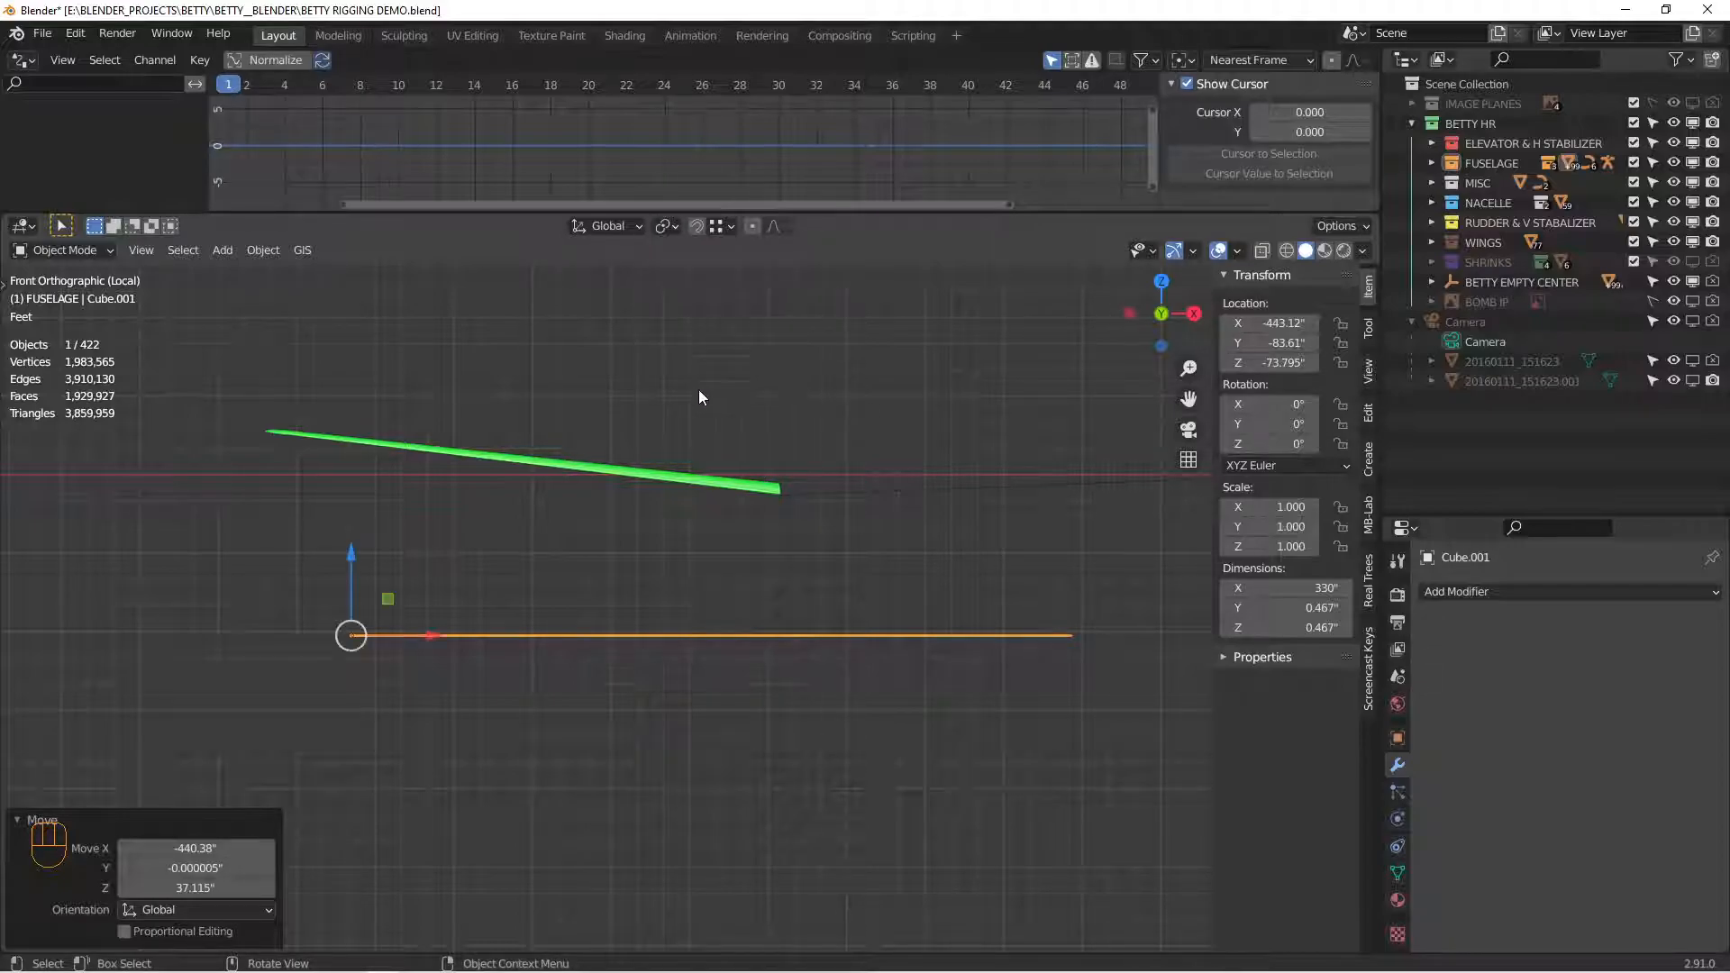
Step: Turn off the viewport display of the right aileron's Subdivision modifier
{"action": "left_click", "coordinate": [698, 488]}
{"action": "middle_click_drag", "start_coordinate": [727, 480], "coordinate": [674, 531]}
{"action": "scroll", "coordinate": [674, 526], "scroll_direction": "up", "scroll_amount": 2}
{"action": "middle_click_drag", "start_coordinate": [933, 481], "coordinate": [681, 573], "text": "alt+shift"}
{"action": "scroll", "coordinate": [693, 570], "scroll_direction": "up", "scroll_amount": 9}
{"action": "key", "text": "Tab"}
{"action": "middle_click_drag", "start_coordinate": [813, 567], "coordinate": [756, 615], "text": "alt+shift"}
{"action": "key", "text": "Tab"}
{"action": "left_click", "coordinate": [1627, 623]}
Step: Snap the 3D cursor to the hinge-corner vertex at the right aileron's inboard end
{"action": "key", "text": "Tab"}
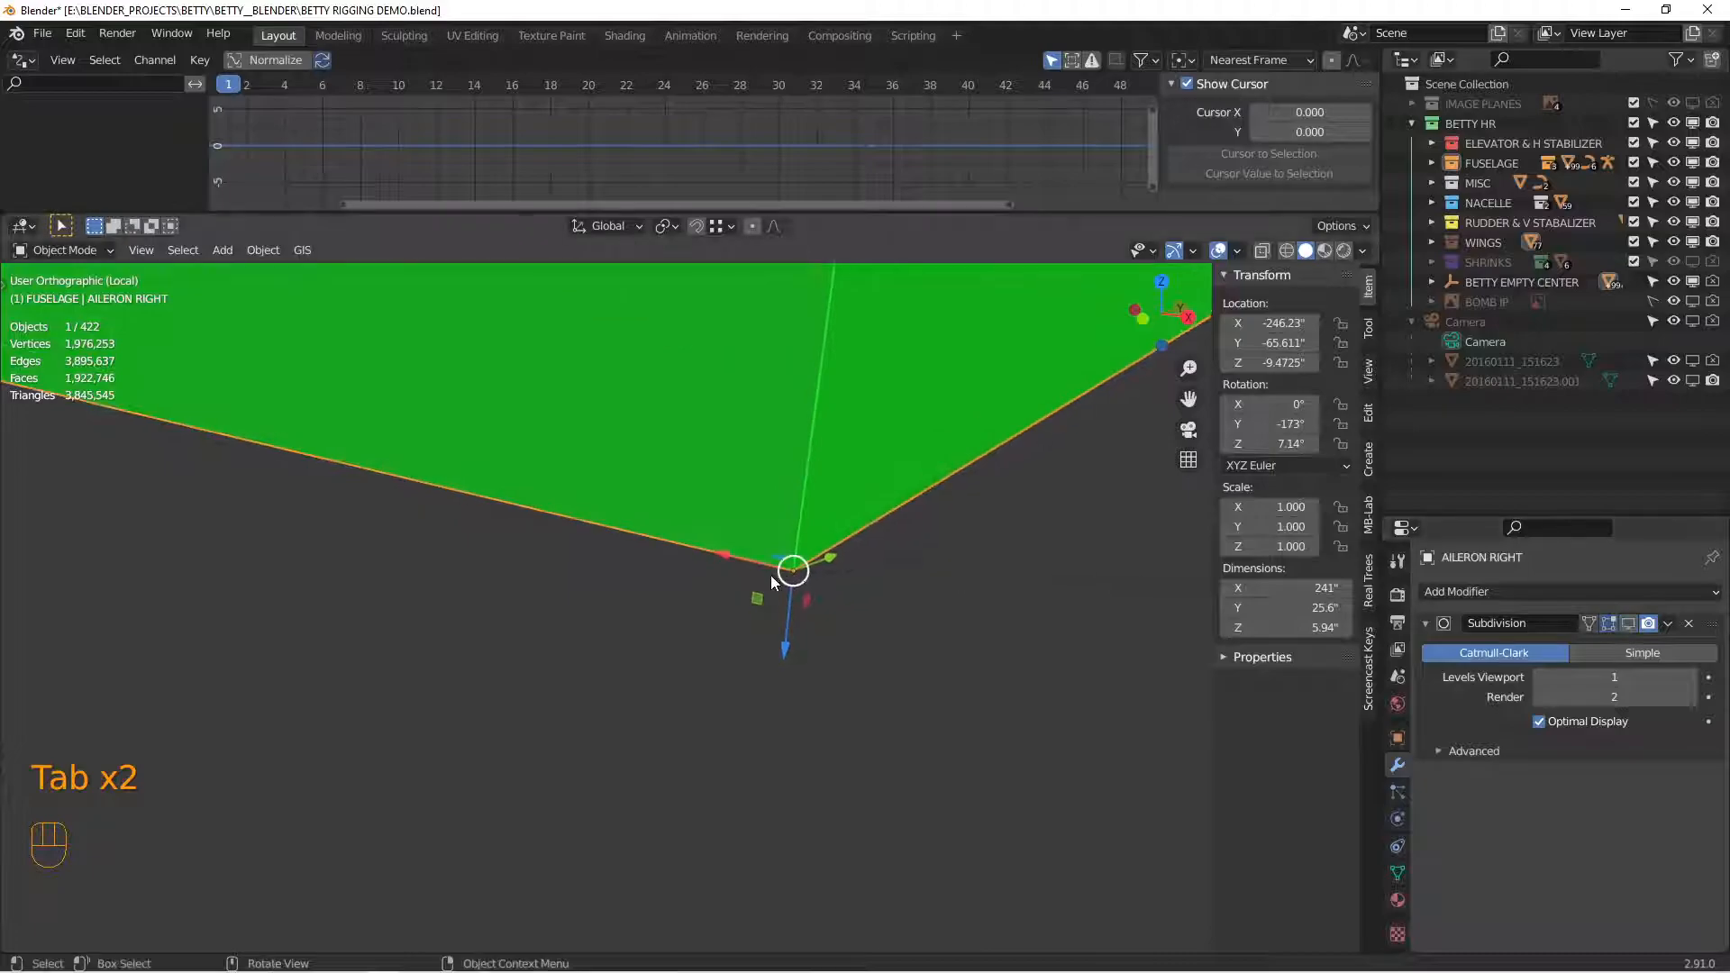
{"action": "left_click", "coordinate": [801, 576]}
{"action": "key", "text": "shift+s"}
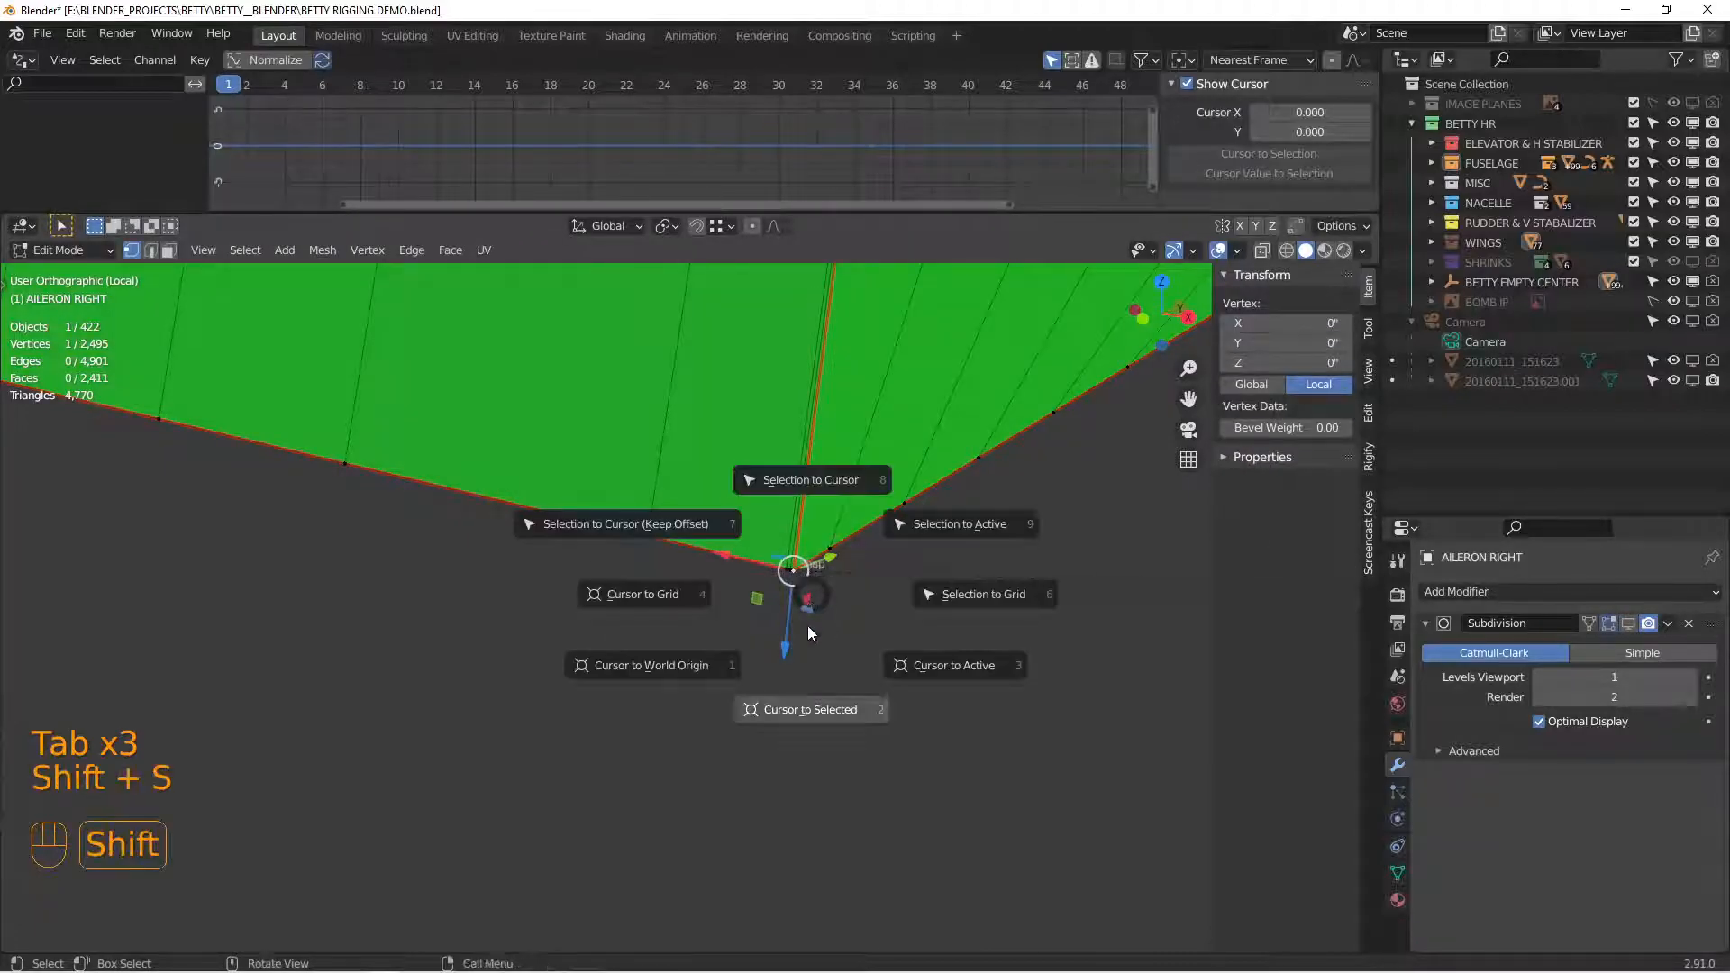
{"action": "left_click", "coordinate": [809, 712]}
{"action": "key", "text": "Tab"}
{"action": "scroll", "coordinate": [802, 653], "scroll_direction": "down", "scroll_amount": 6}
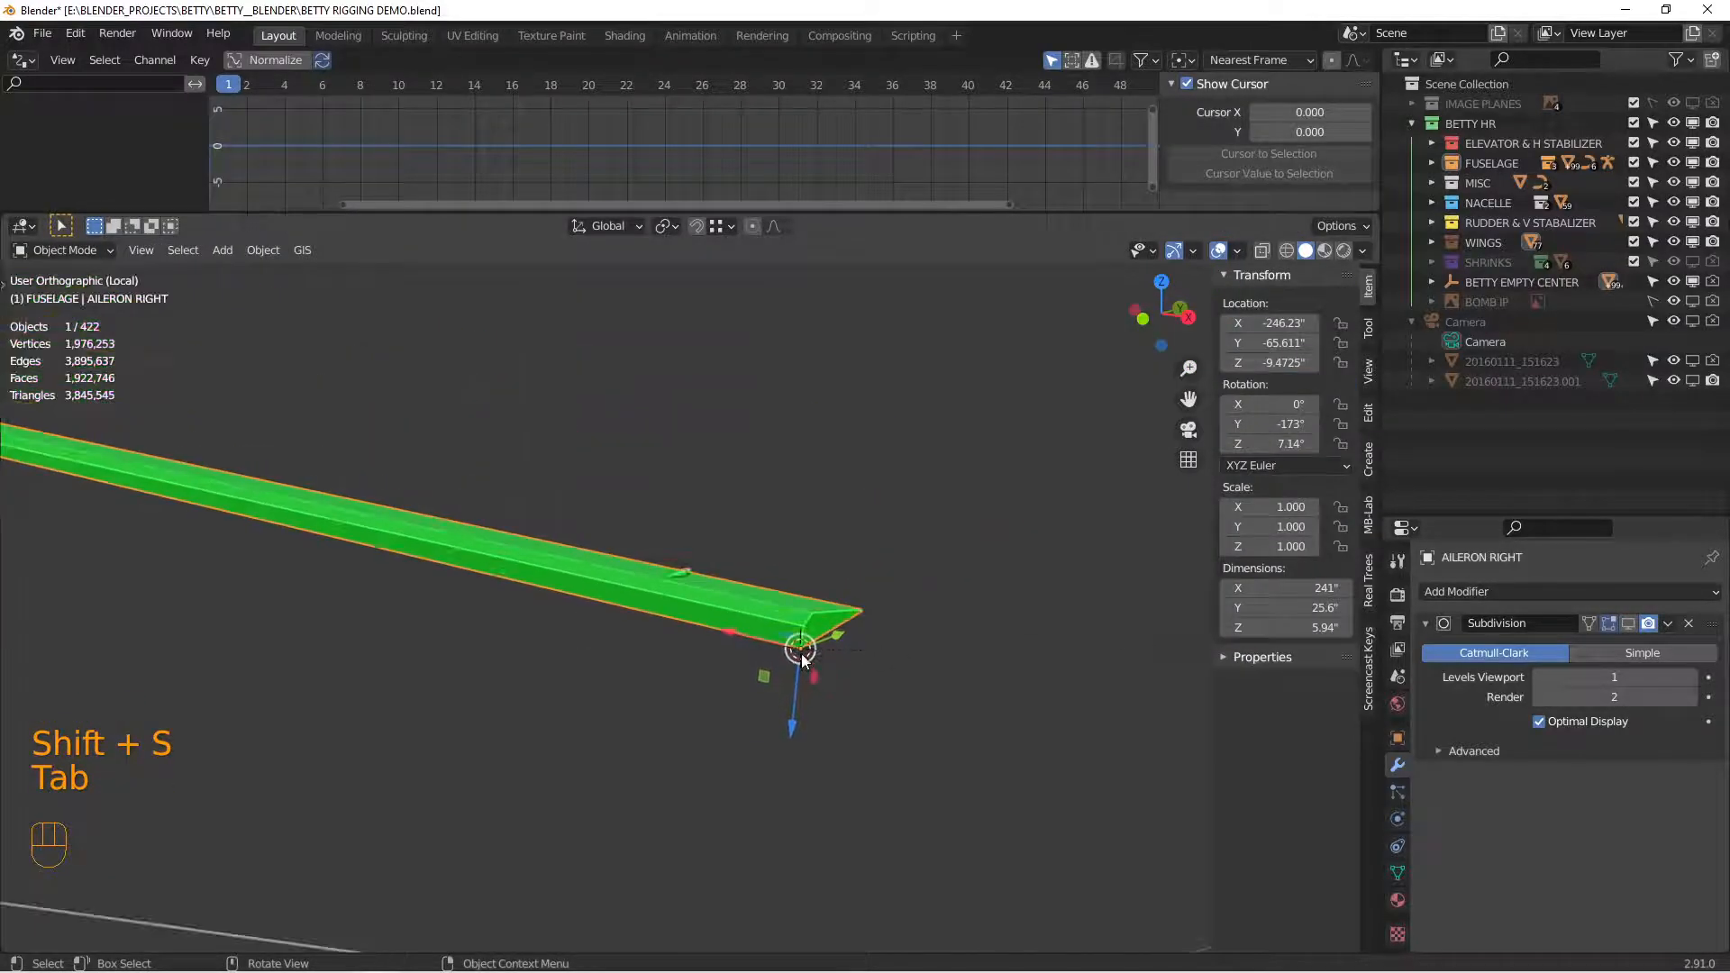
Step: Rotate the spare bar 180° in the front view
{"action": "key", "text": "KP_1"}
{"action": "scroll", "coordinate": [802, 652], "scroll_direction": "down", "scroll_amount": 4}
{"action": "left_click_drag", "start_coordinate": [796, 673], "coordinate": [804, 492], "text": "alt+shift"}
{"action": "scroll", "coordinate": [797, 457], "scroll_direction": "up", "scroll_amount": 3}
{"action": "left_click", "coordinate": [695, 609]}
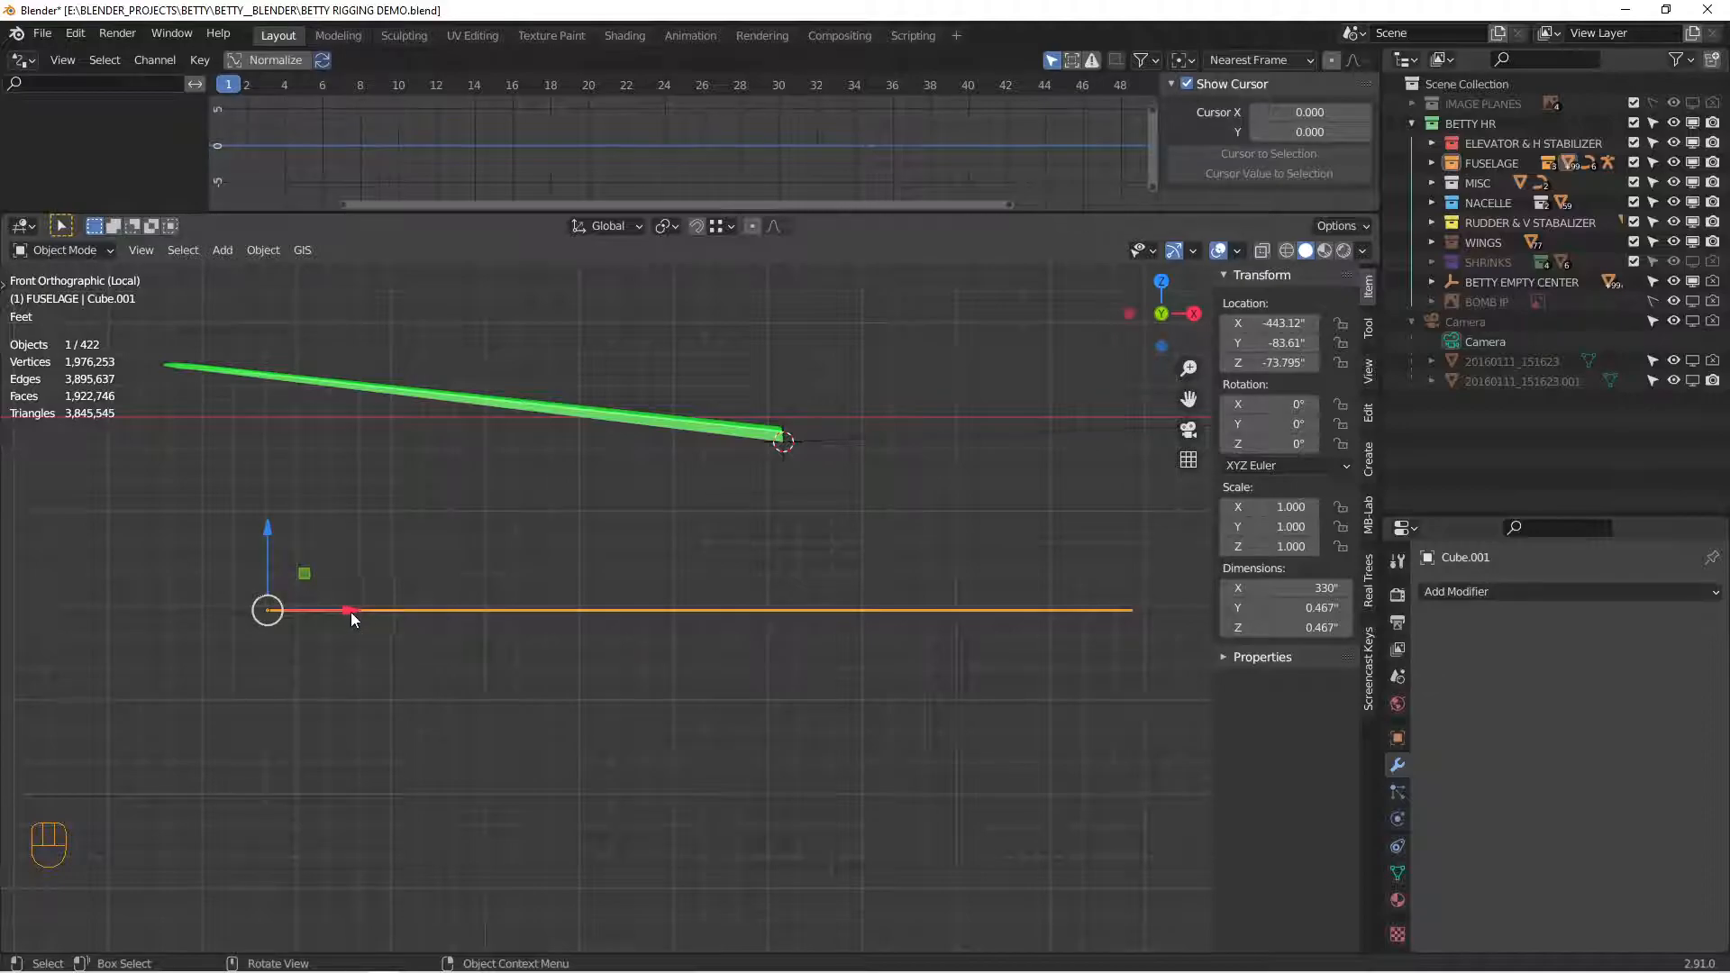
{"action": "scroll", "coordinate": [686, 618], "scroll_direction": "down", "scroll_amount": 4}
{"action": "left_click_drag", "start_coordinate": [887, 592], "coordinate": [629, 591], "text": "alt+shift"}
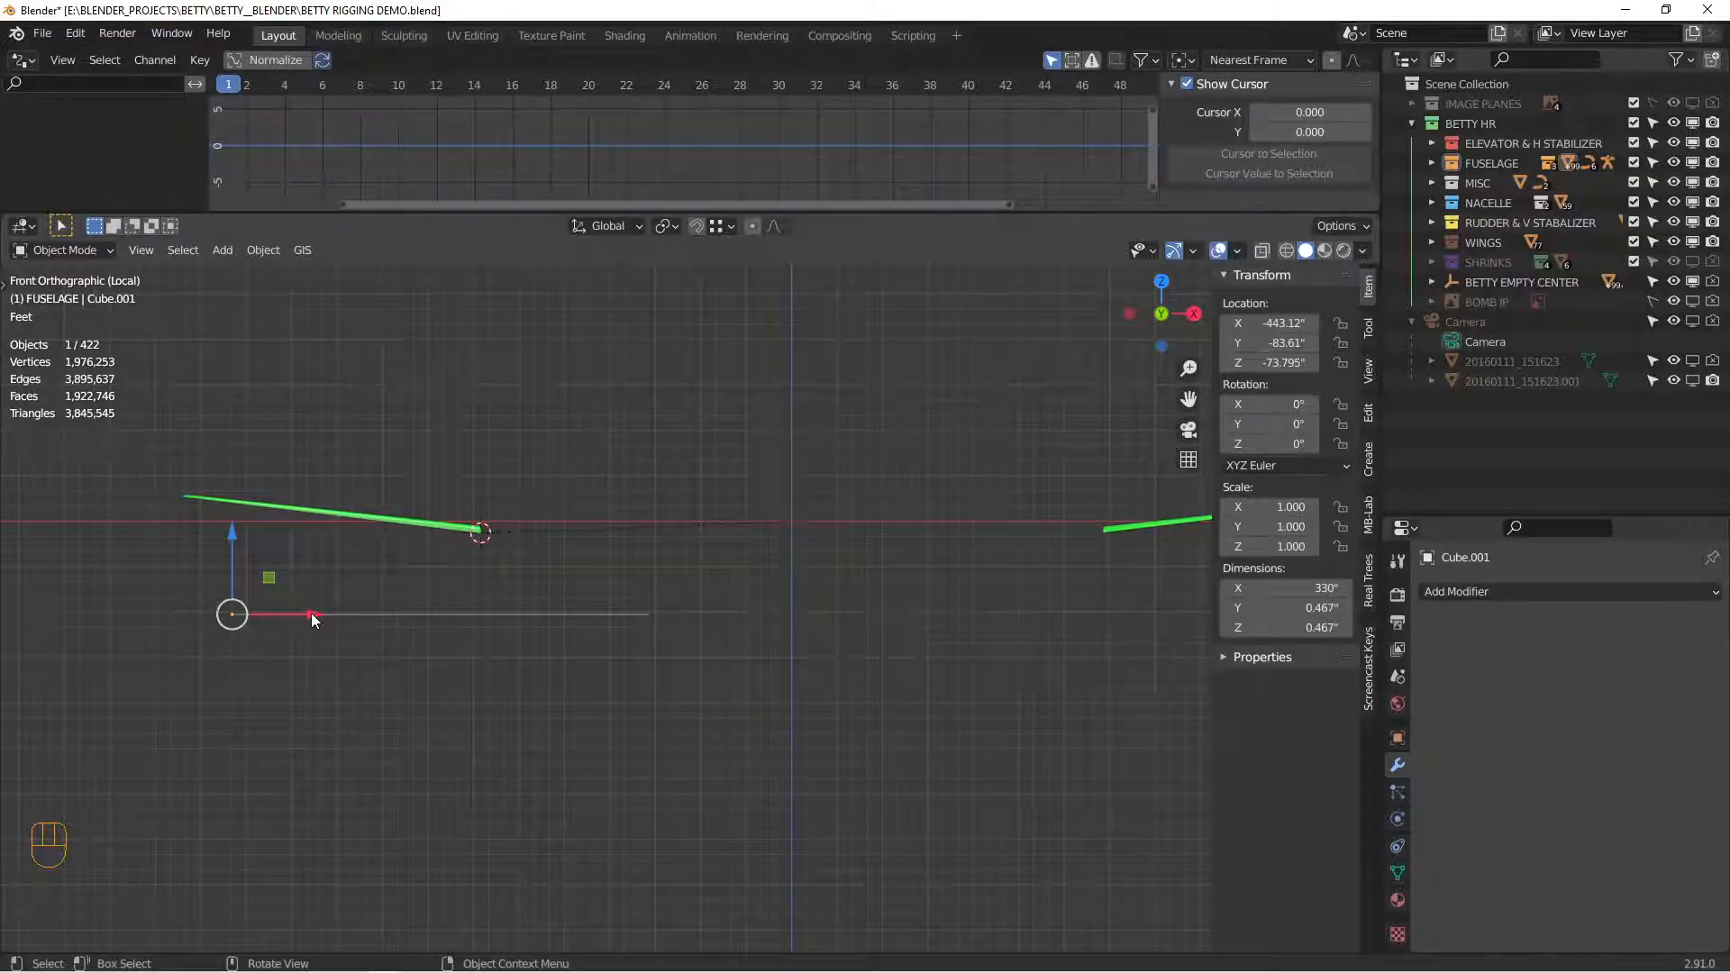
{"action": "left_click_drag", "start_coordinate": [598, 587], "coordinate": [691, 582], "text": "alt+shift"}
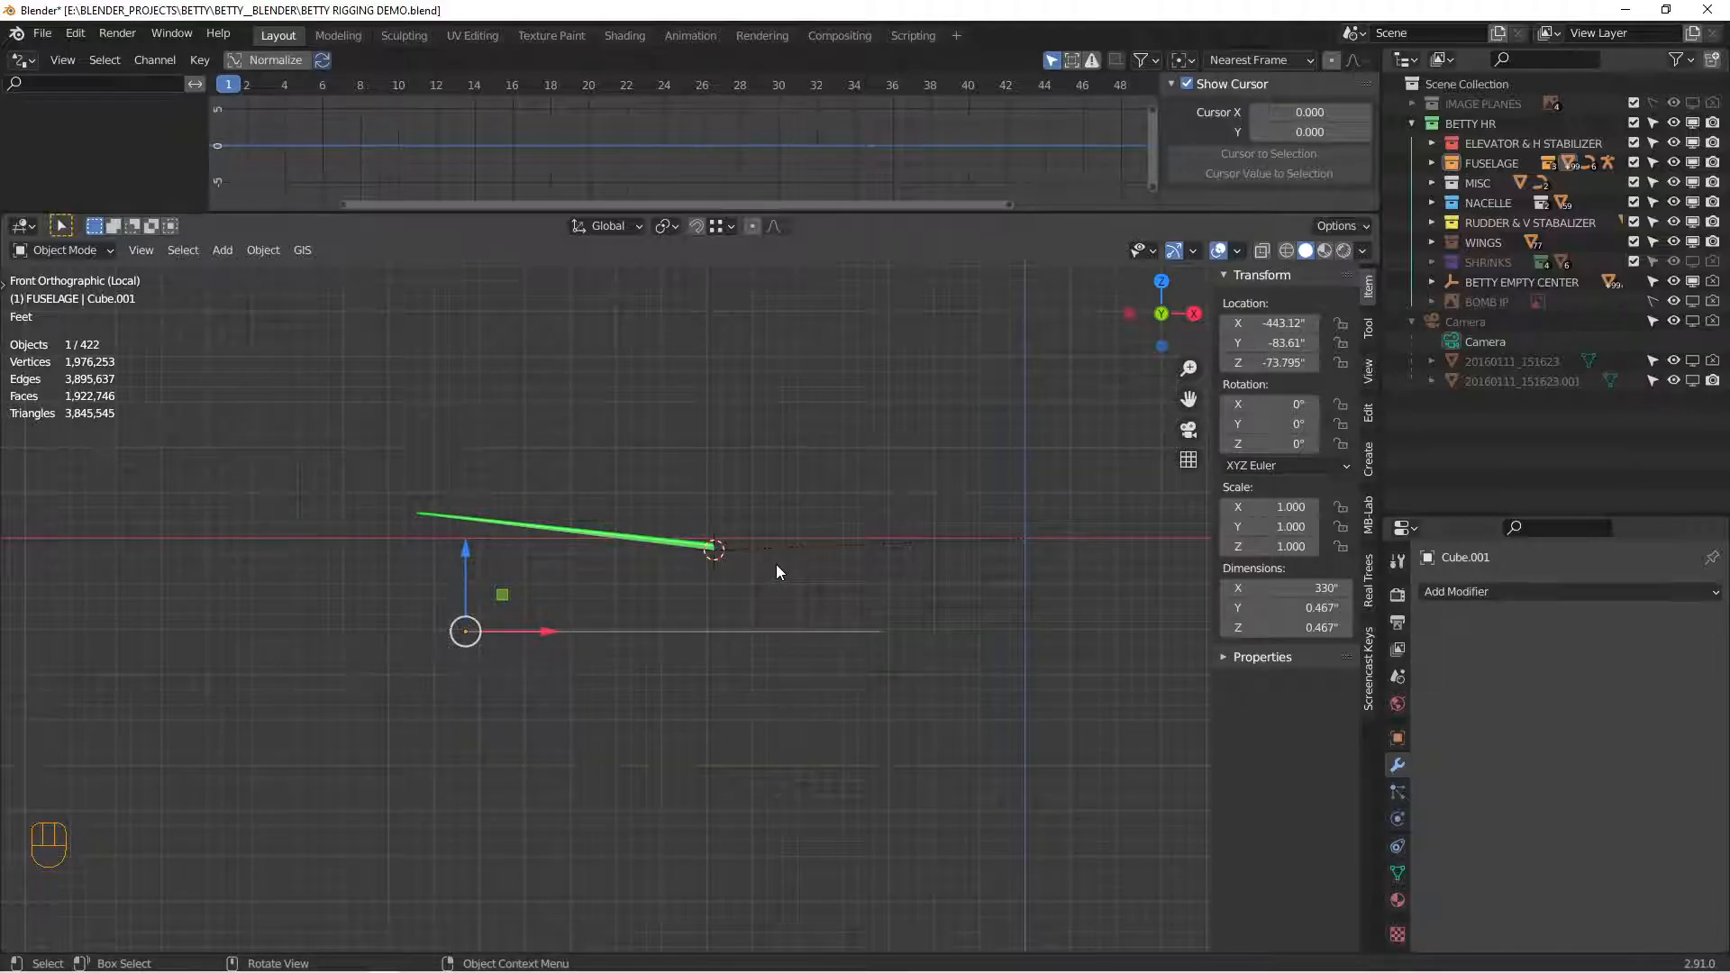
{"action": "type", "text": "r180"}
{"action": "key", "text": "Return"}
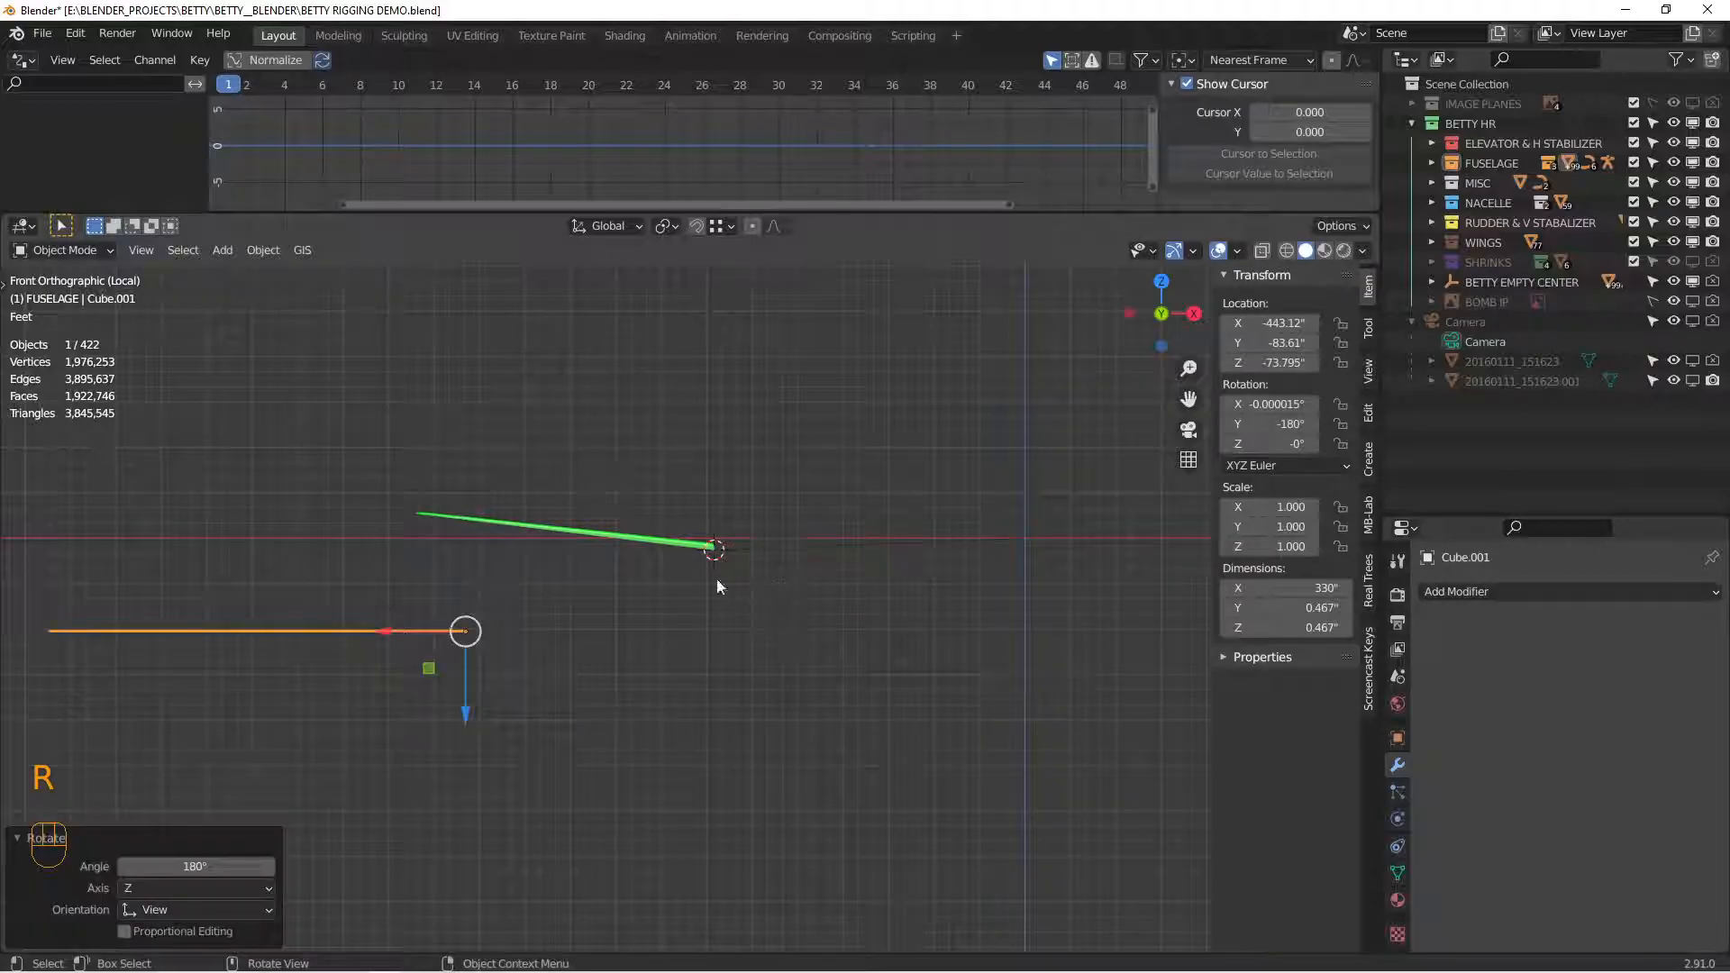
Step: Snap the 3D cursor to the spare bar's origin
{"action": "middle_click_drag", "start_coordinate": [407, 617], "coordinate": [500, 624], "text": "shift"}
{"action": "key", "text": "shift+s"}
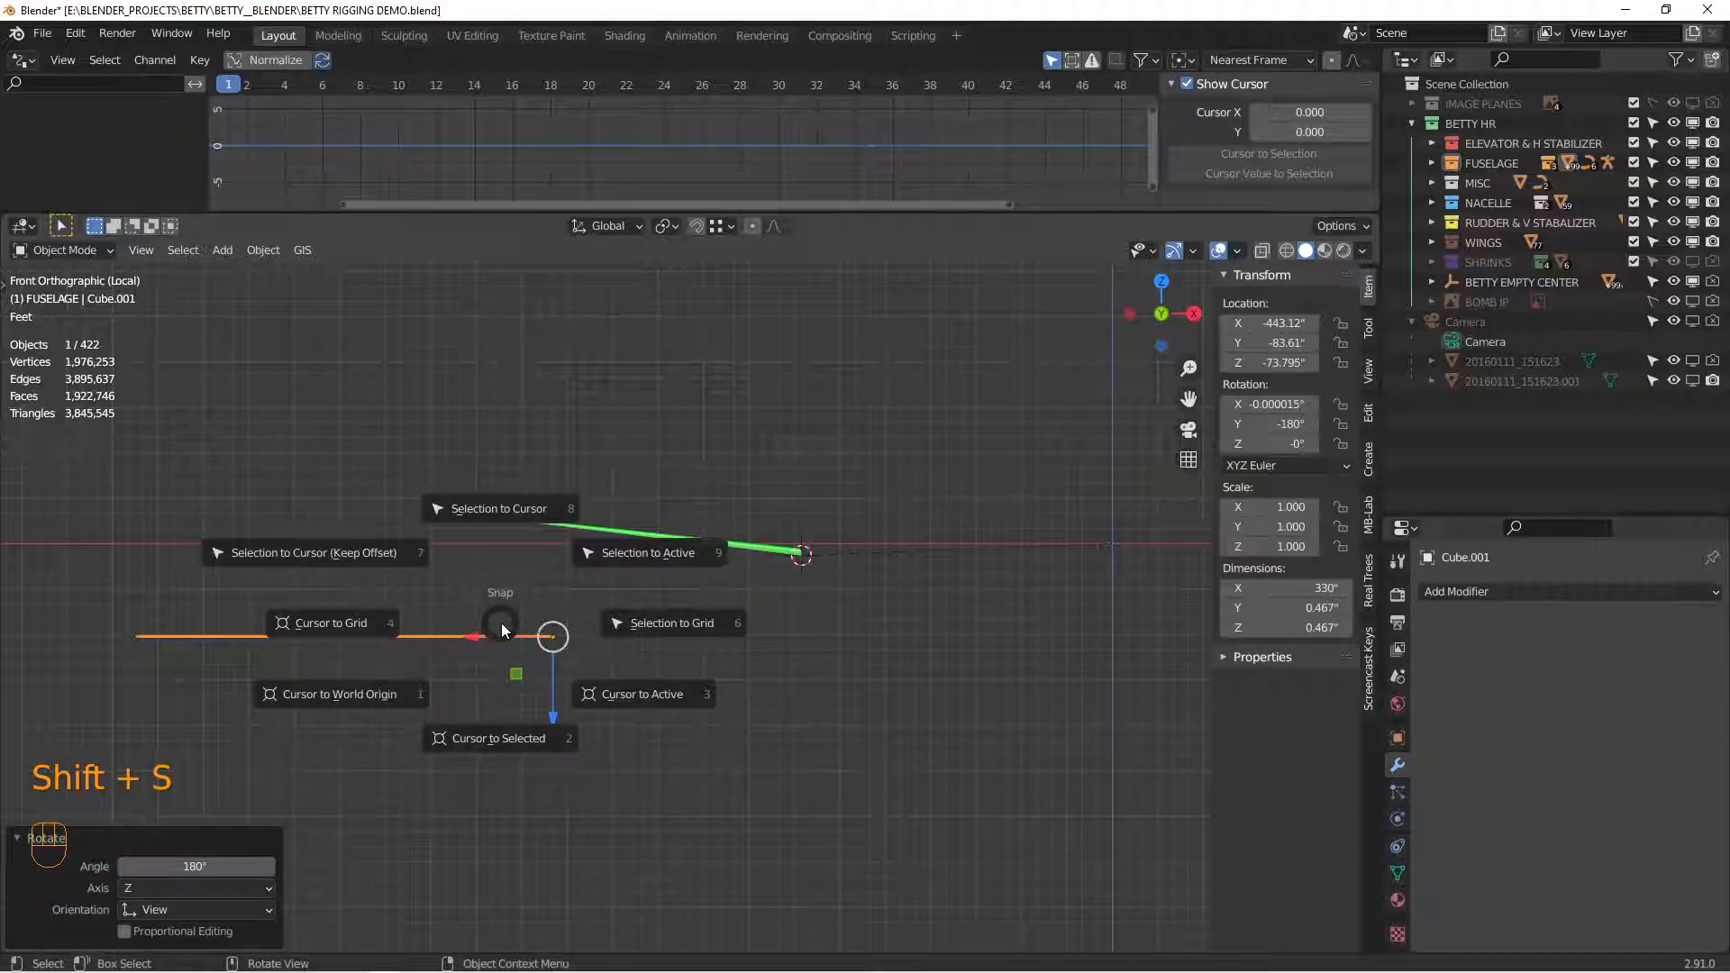
{"action": "left_click", "coordinate": [484, 743]}
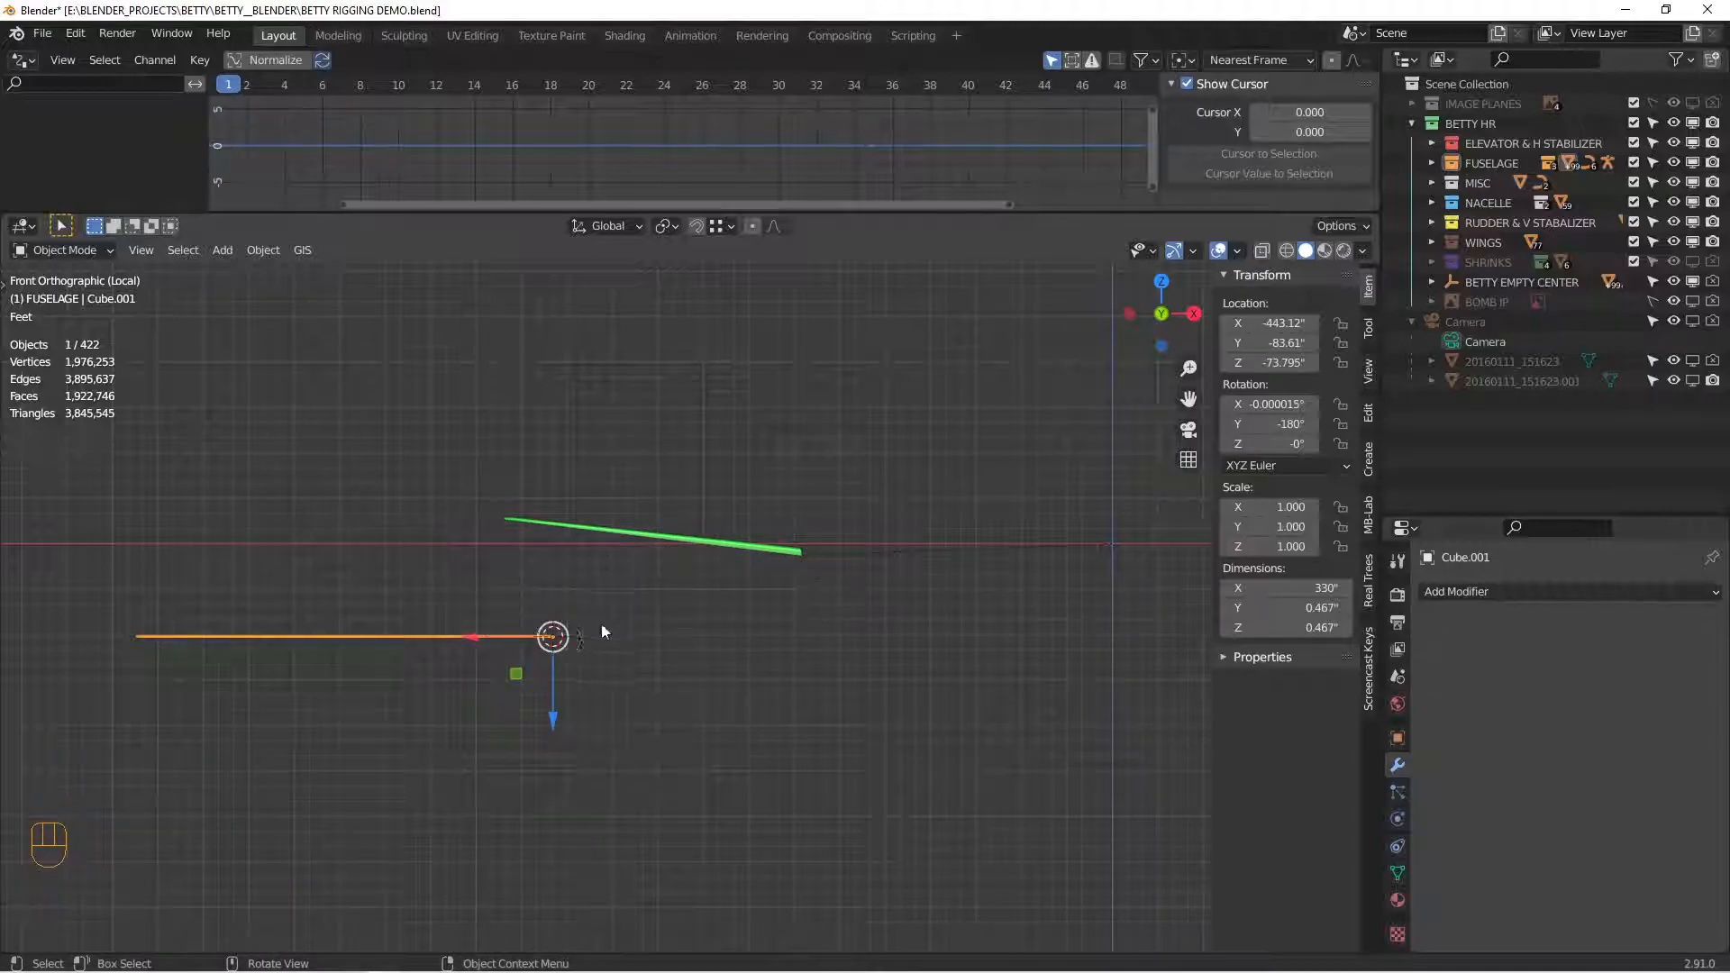
Step: Return the 3D cursor to the right aileron's inboard hinge-corner vertex
{"action": "left_click", "coordinate": [760, 553]}
{"action": "scroll", "coordinate": [842, 565], "scroll_direction": "up", "scroll_amount": 9}
{"action": "key", "text": "Tab"}
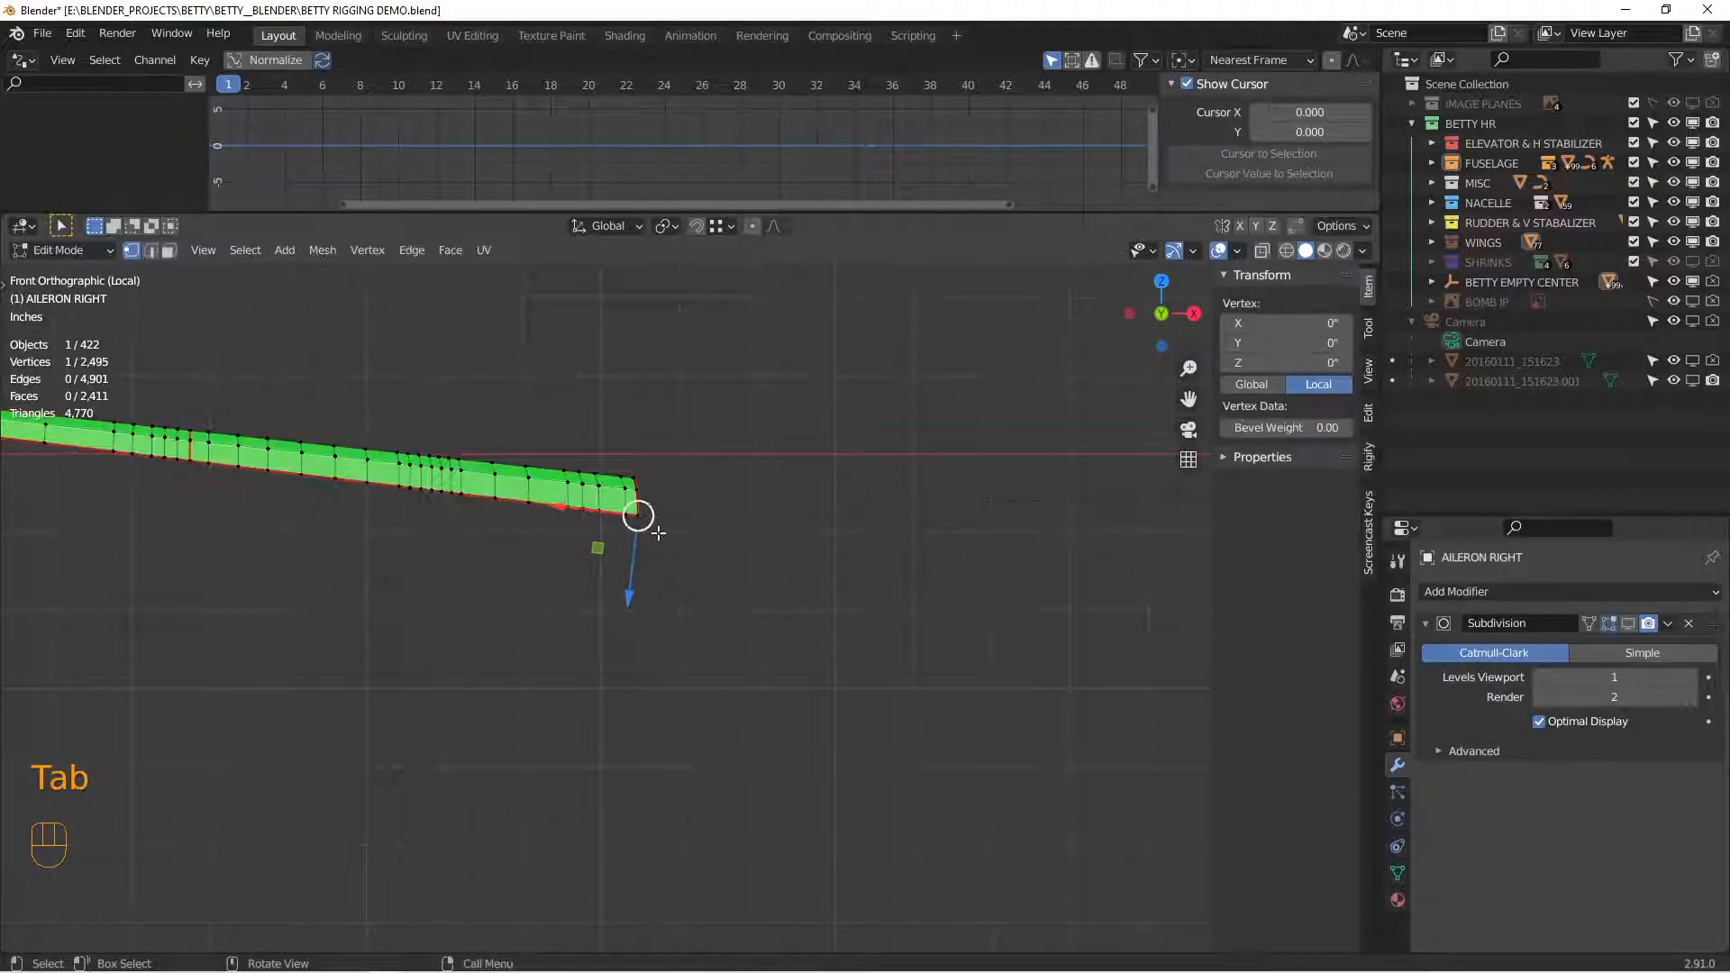
{"action": "key", "text": "shift+s"}
{"action": "left_click", "coordinate": [644, 647]}
{"action": "scroll", "coordinate": [483, 657], "scroll_direction": "down", "scroll_amount": 4}
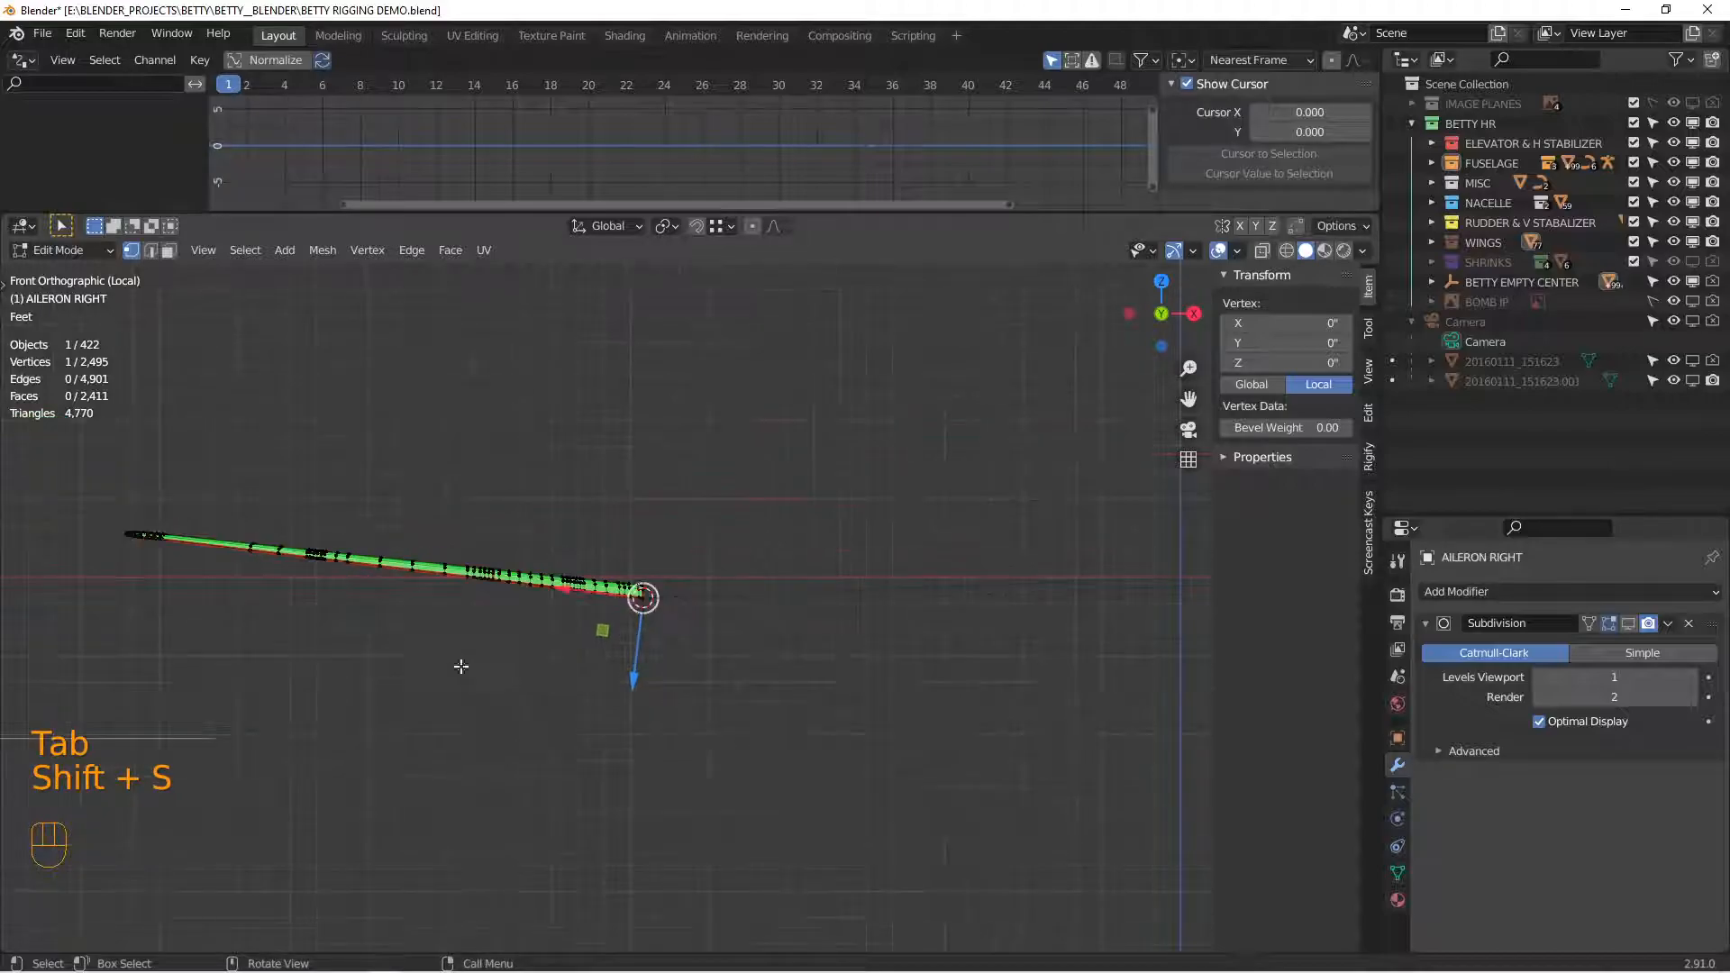
{"action": "key", "text": "Tab"}
Step: Snap the spare bar to the 3D cursor at the right aileron's hinge corner
{"action": "left_click", "coordinate": [365, 668]}
{"action": "key", "text": "shift+s"}
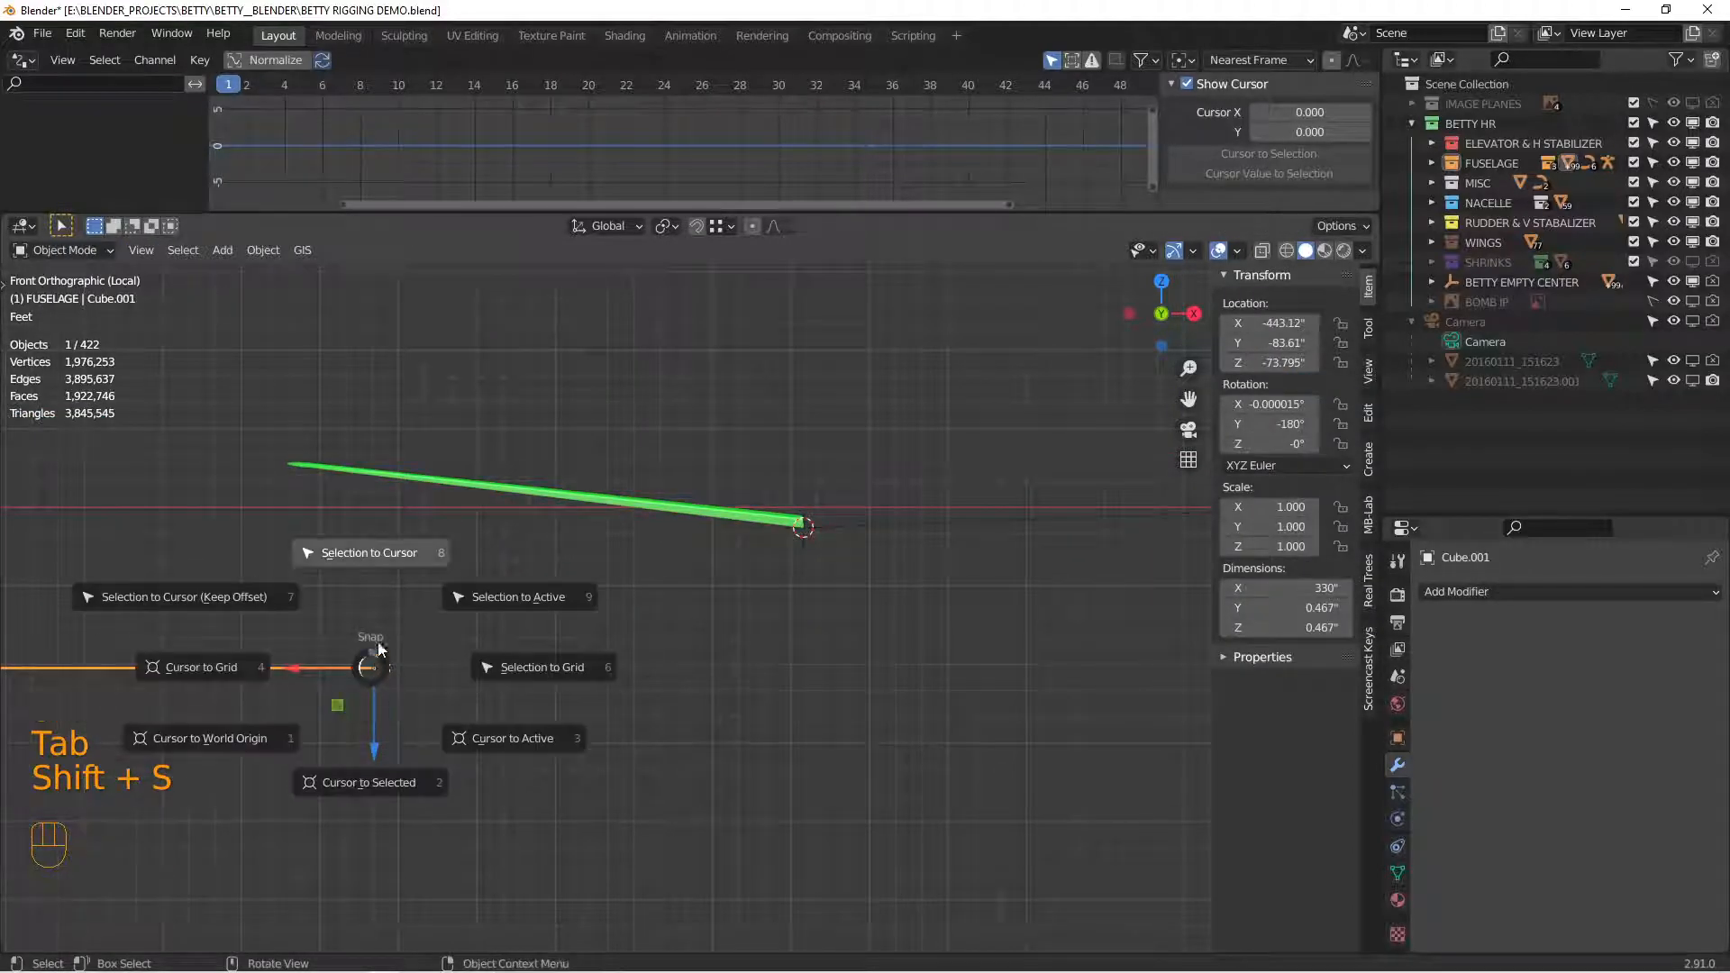
{"action": "left_click", "coordinate": [386, 561]}
Step: In wireframe shading, rotate the bar by about -7.16° in the front view to follow the right aileron's slope
{"action": "key", "text": "z"}
{"action": "left_click", "coordinate": [414, 573]}
{"action": "scroll", "coordinate": [640, 641], "scroll_direction": "up", "scroll_amount": 6}
{"action": "key", "text": "r"}
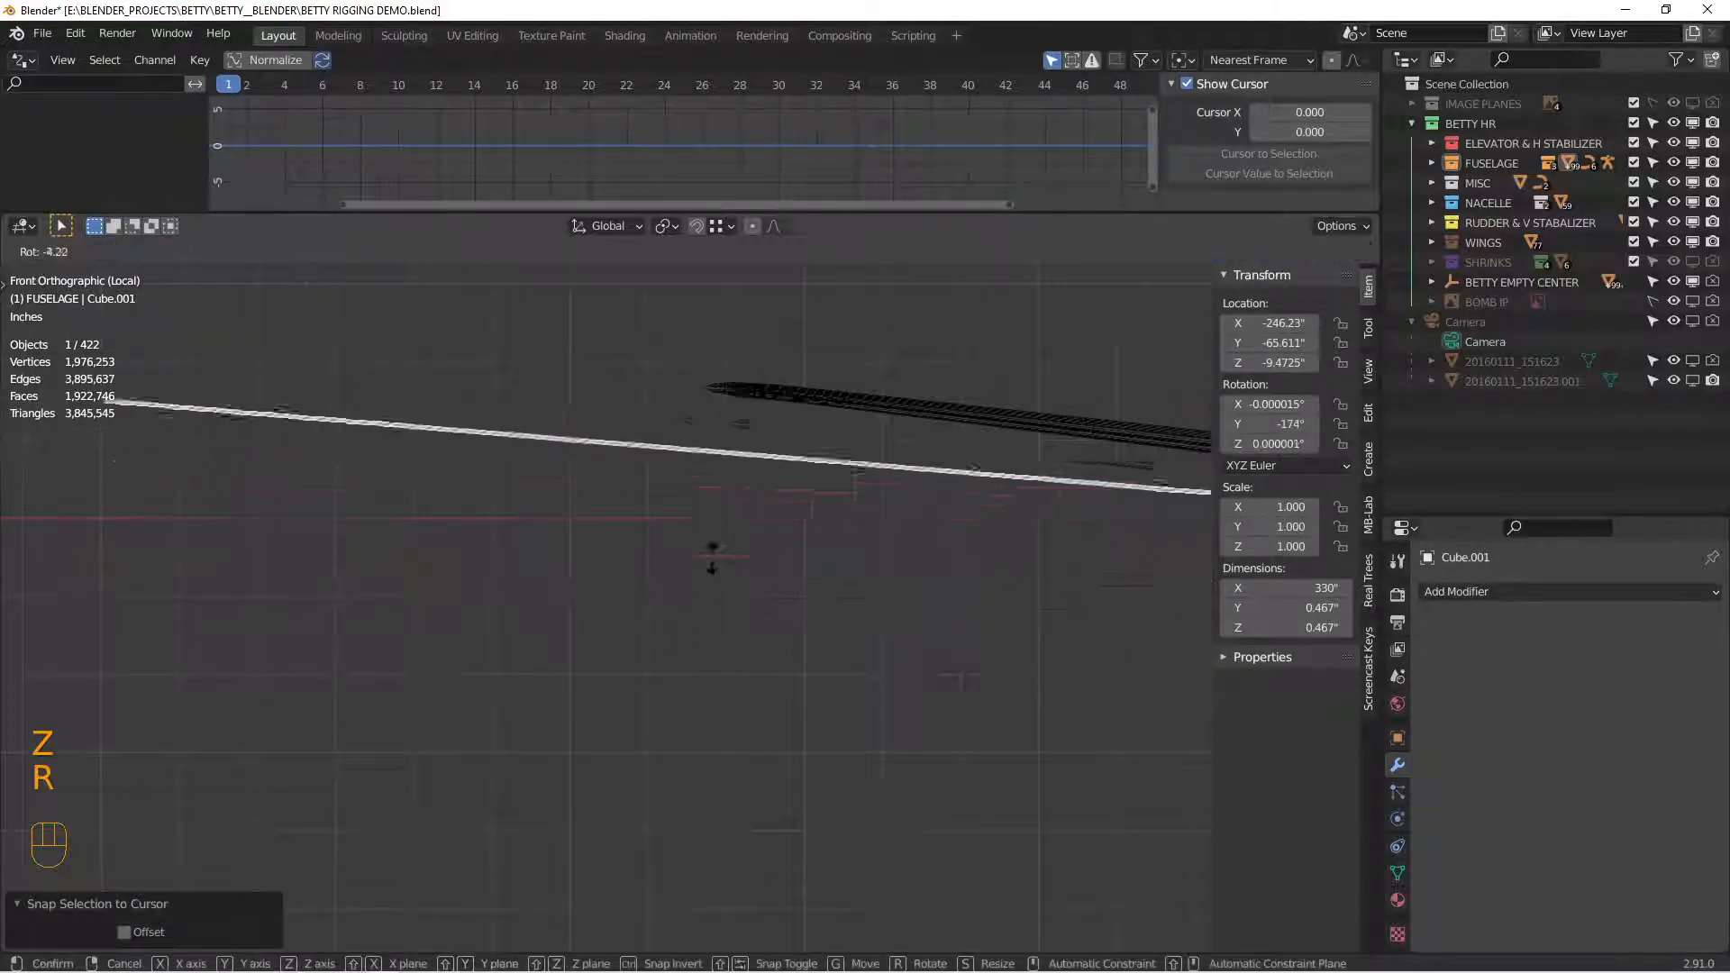
{"action": "left_click", "coordinate": [721, 494]}
Step: Rotate the bar by about 7.45° in the top view to follow the right aileron's hinge line
{"action": "middle_click_drag", "start_coordinate": [740, 449], "coordinate": [687, 626], "text": "shift"}
{"action": "scroll", "coordinate": [689, 624], "scroll_direction": "up", "scroll_amount": 8}
{"action": "middle_click_drag", "start_coordinate": [726, 536], "coordinate": [570, 672], "text": "shift"}
{"action": "scroll", "coordinate": [574, 668], "scroll_direction": "up", "scroll_amount": 3}
{"action": "left_click_drag", "start_coordinate": [1198, 669], "coordinate": [619, 469], "text": "alt+shift"}
{"action": "key", "text": "KP_7"}
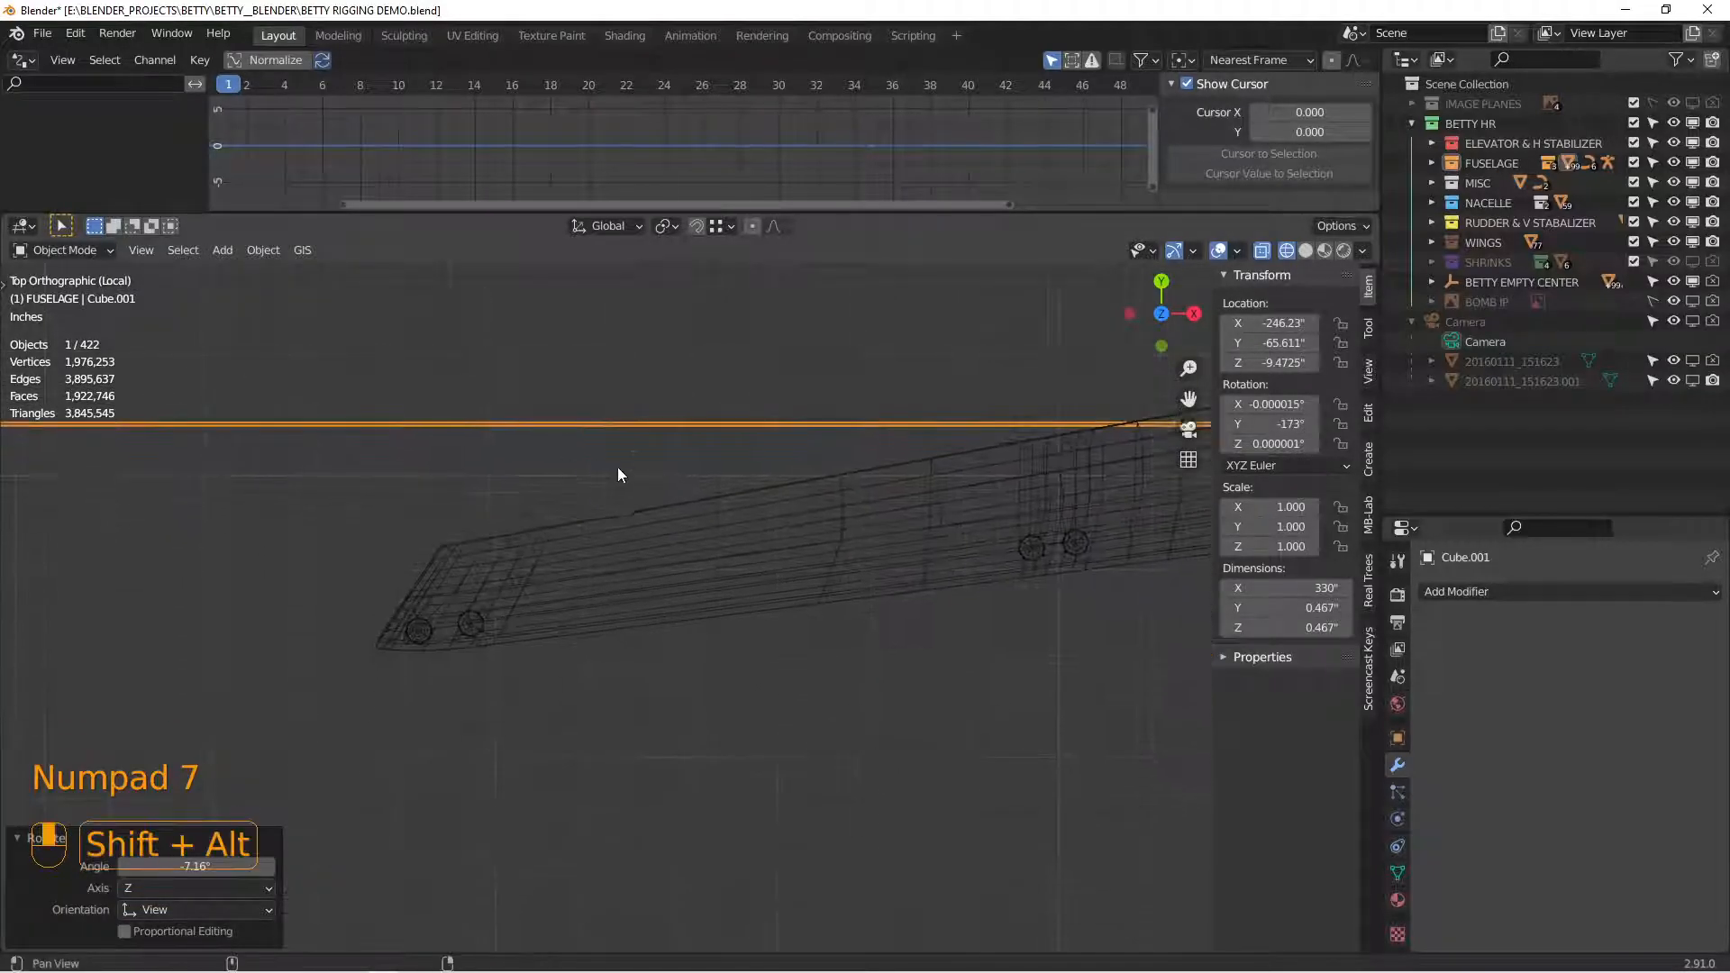
{"action": "key", "text": "r"}
{"action": "left_click", "coordinate": [571, 657]}
Step: Refine the bar's top-view rotation by about -0.23°, to a Z rotation of 7.22°
{"action": "scroll", "coordinate": [554, 641], "scroll_direction": "up", "scroll_amount": 3}
{"action": "scroll", "coordinate": [544, 640], "scroll_direction": "up", "scroll_amount": 5}
{"action": "left_click_drag", "start_coordinate": [483, 653], "coordinate": [807, 701], "text": "alt+shift"}
{"action": "scroll", "coordinate": [807, 703], "scroll_direction": "up", "scroll_amount": 3}
{"action": "key", "text": "r"}
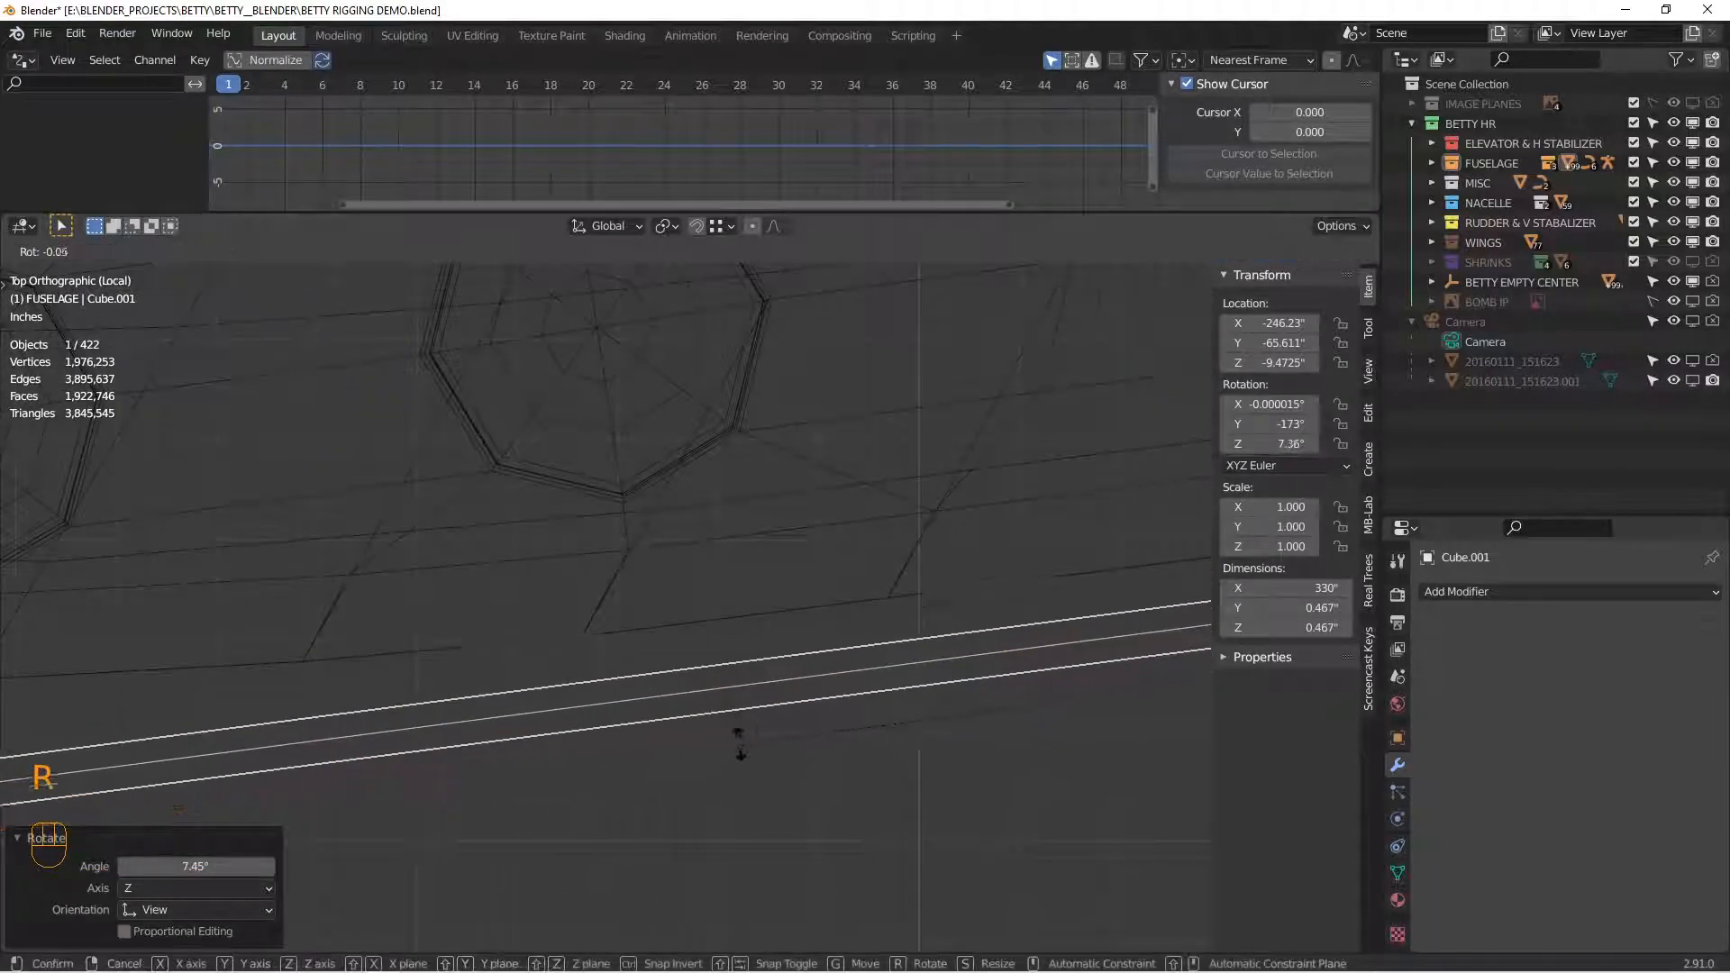
{"action": "left_click", "coordinate": [737, 677]}
{"action": "scroll", "coordinate": [738, 684], "scroll_direction": "up", "scroll_amount": 3}
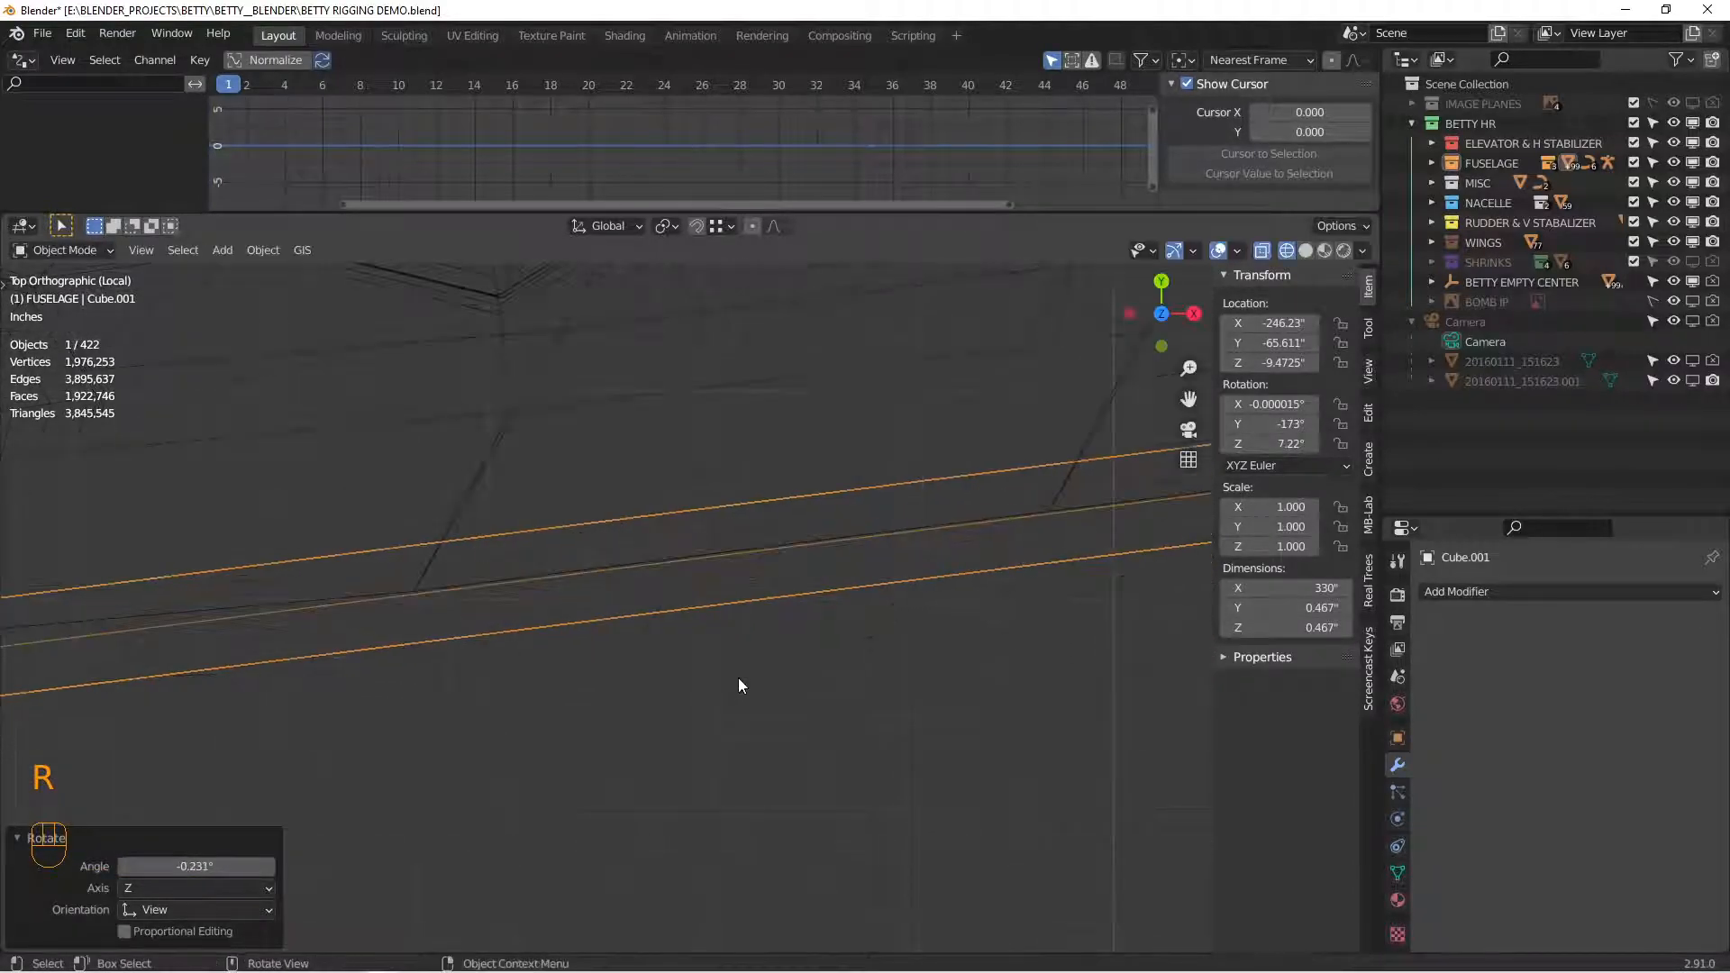
{"action": "key", "text": "r"}
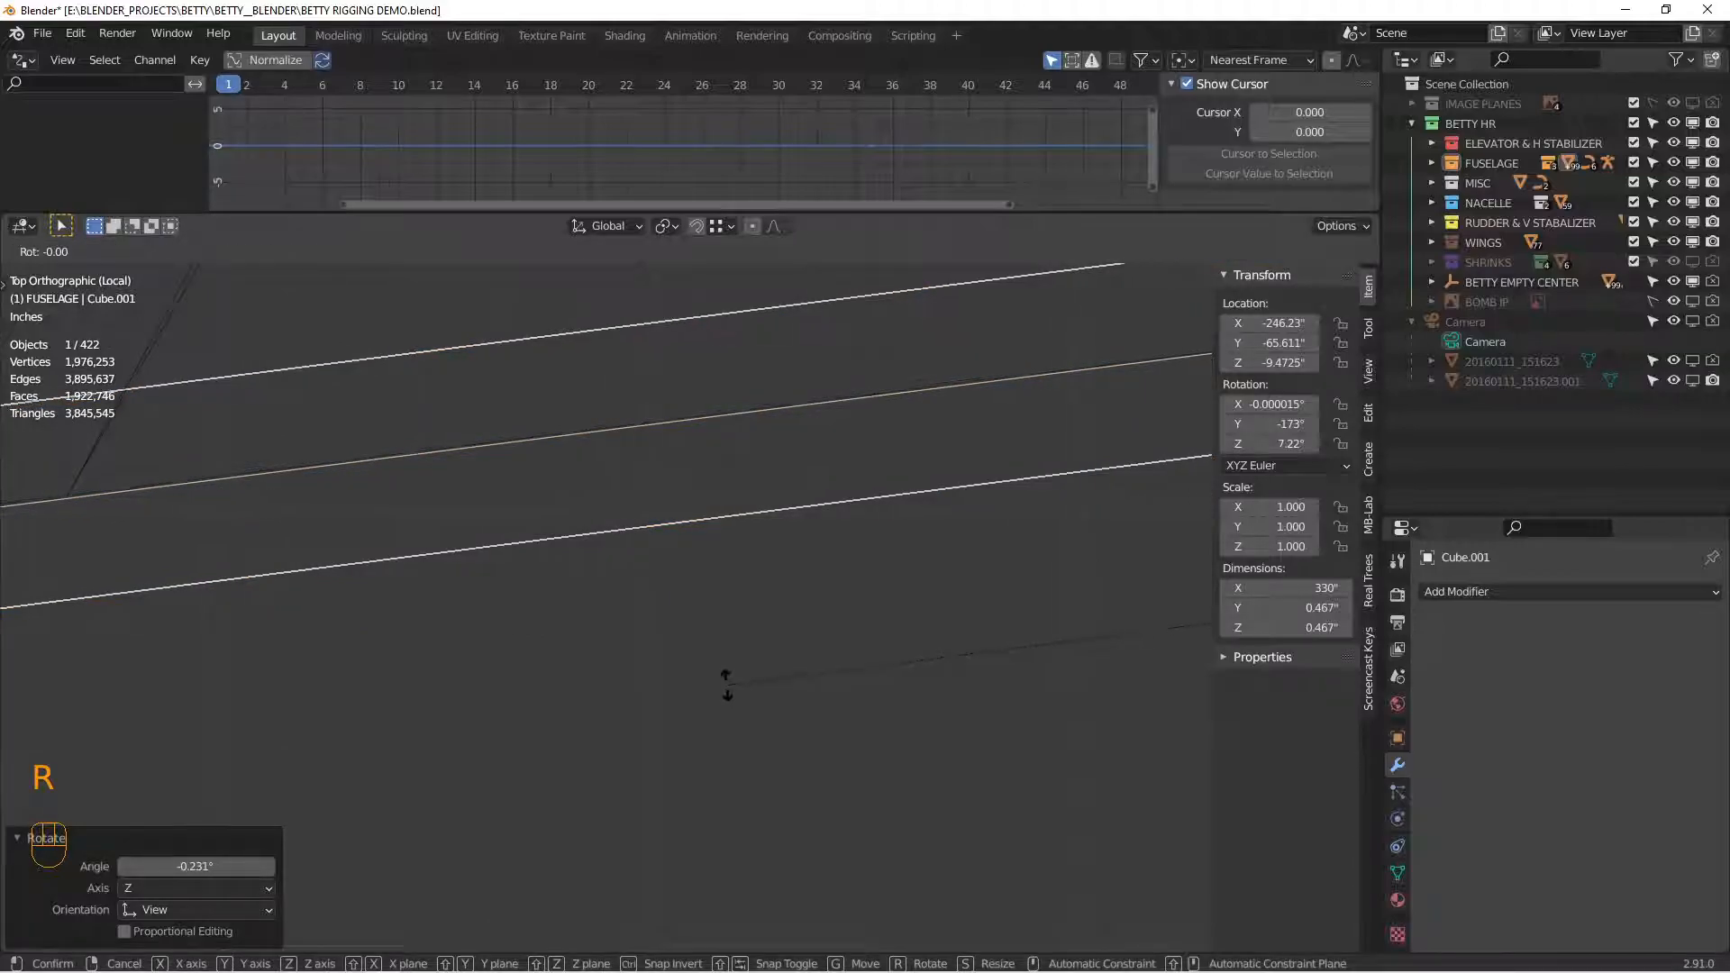
{"action": "left_click", "coordinate": [726, 683]}
Step: Check the bar against the right aileron in the front view and refine its rotation by about 0.017°
{"action": "key", "text": "KP_1"}
{"action": "scroll", "coordinate": [624, 704], "scroll_direction": "down", "scroll_amount": 9}
{"action": "left_click_drag", "start_coordinate": [627, 710], "coordinate": [330, 602], "text": "alt+shift"}
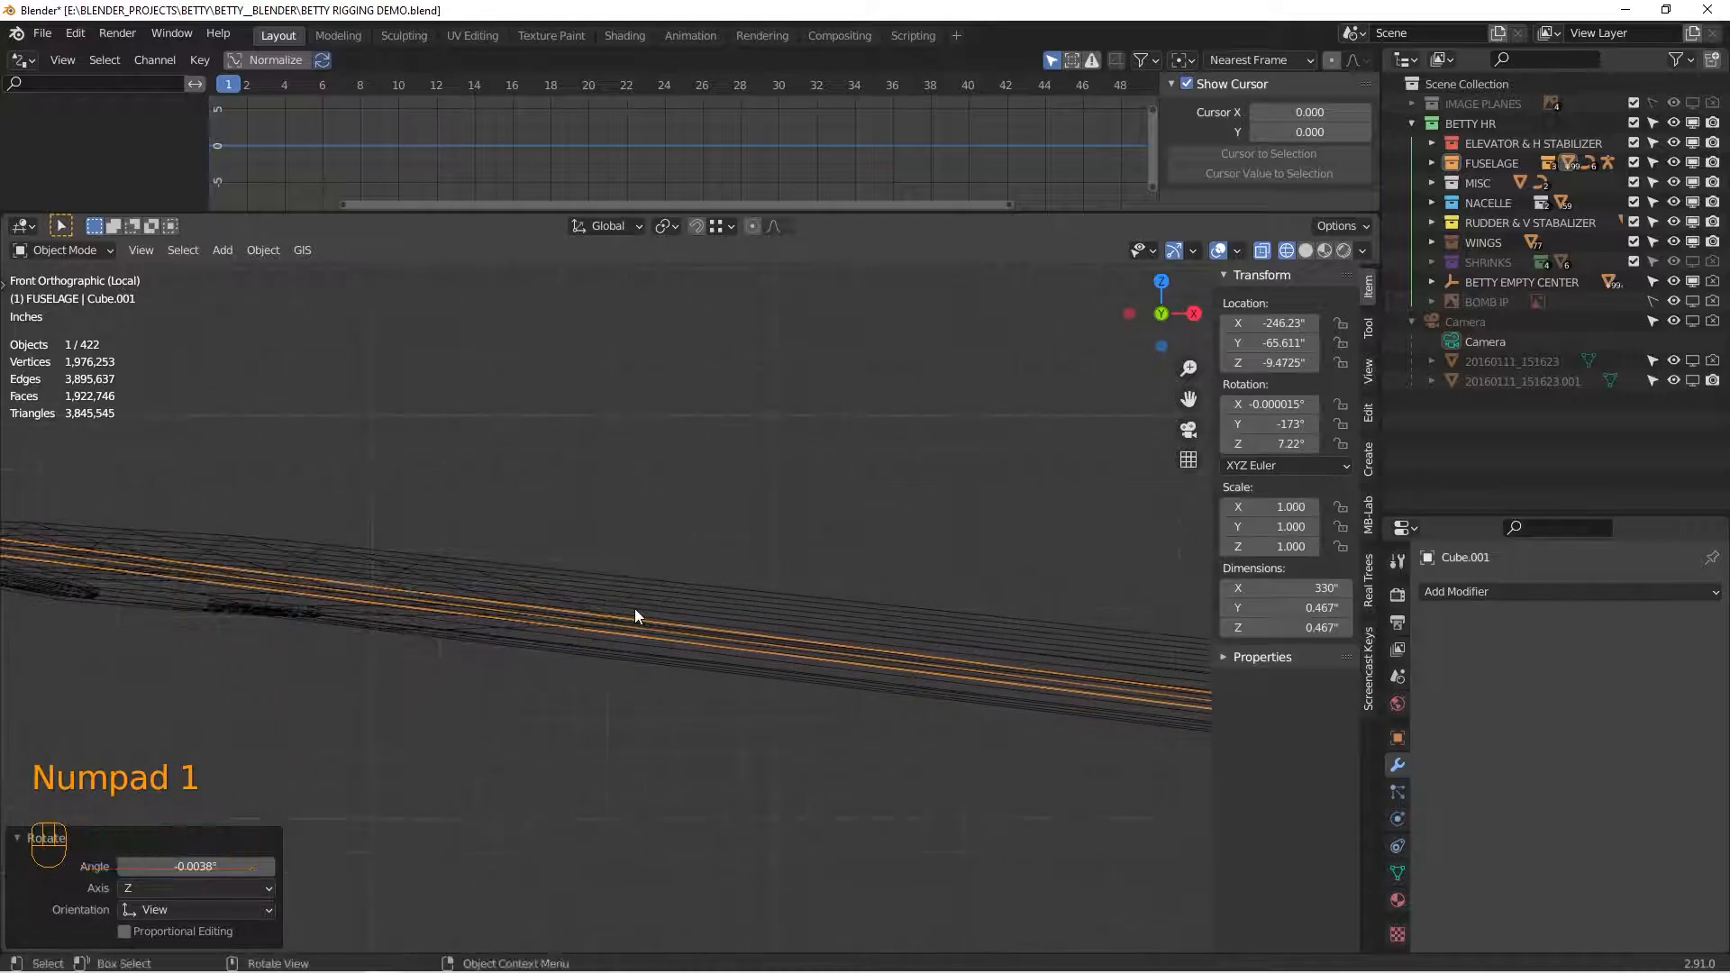
{"action": "key", "text": "z"}
{"action": "left_click", "coordinate": [765, 614]}
{"action": "left_click_drag", "start_coordinate": [540, 602], "coordinate": [857, 620], "text": "alt+shift"}
{"action": "key", "text": "z"}
{"action": "left_click", "coordinate": [712, 614]}
{"action": "scroll", "coordinate": [712, 614], "scroll_direction": "up", "scroll_amount": 5}
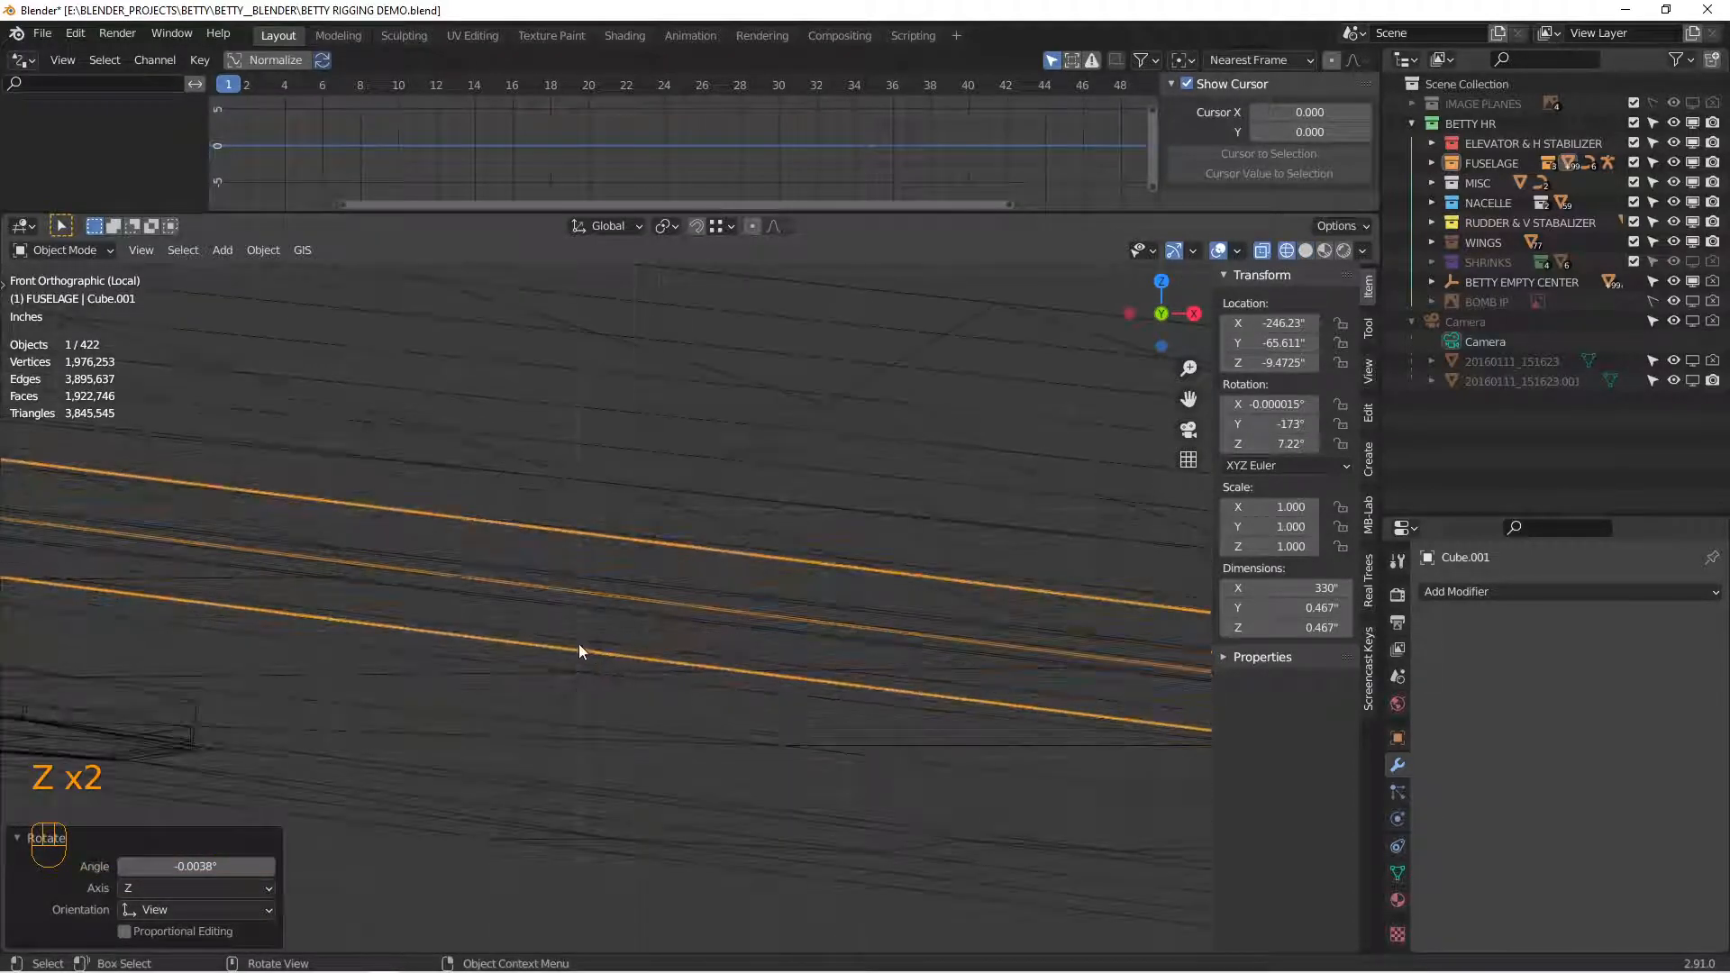
{"action": "key", "text": "r"}
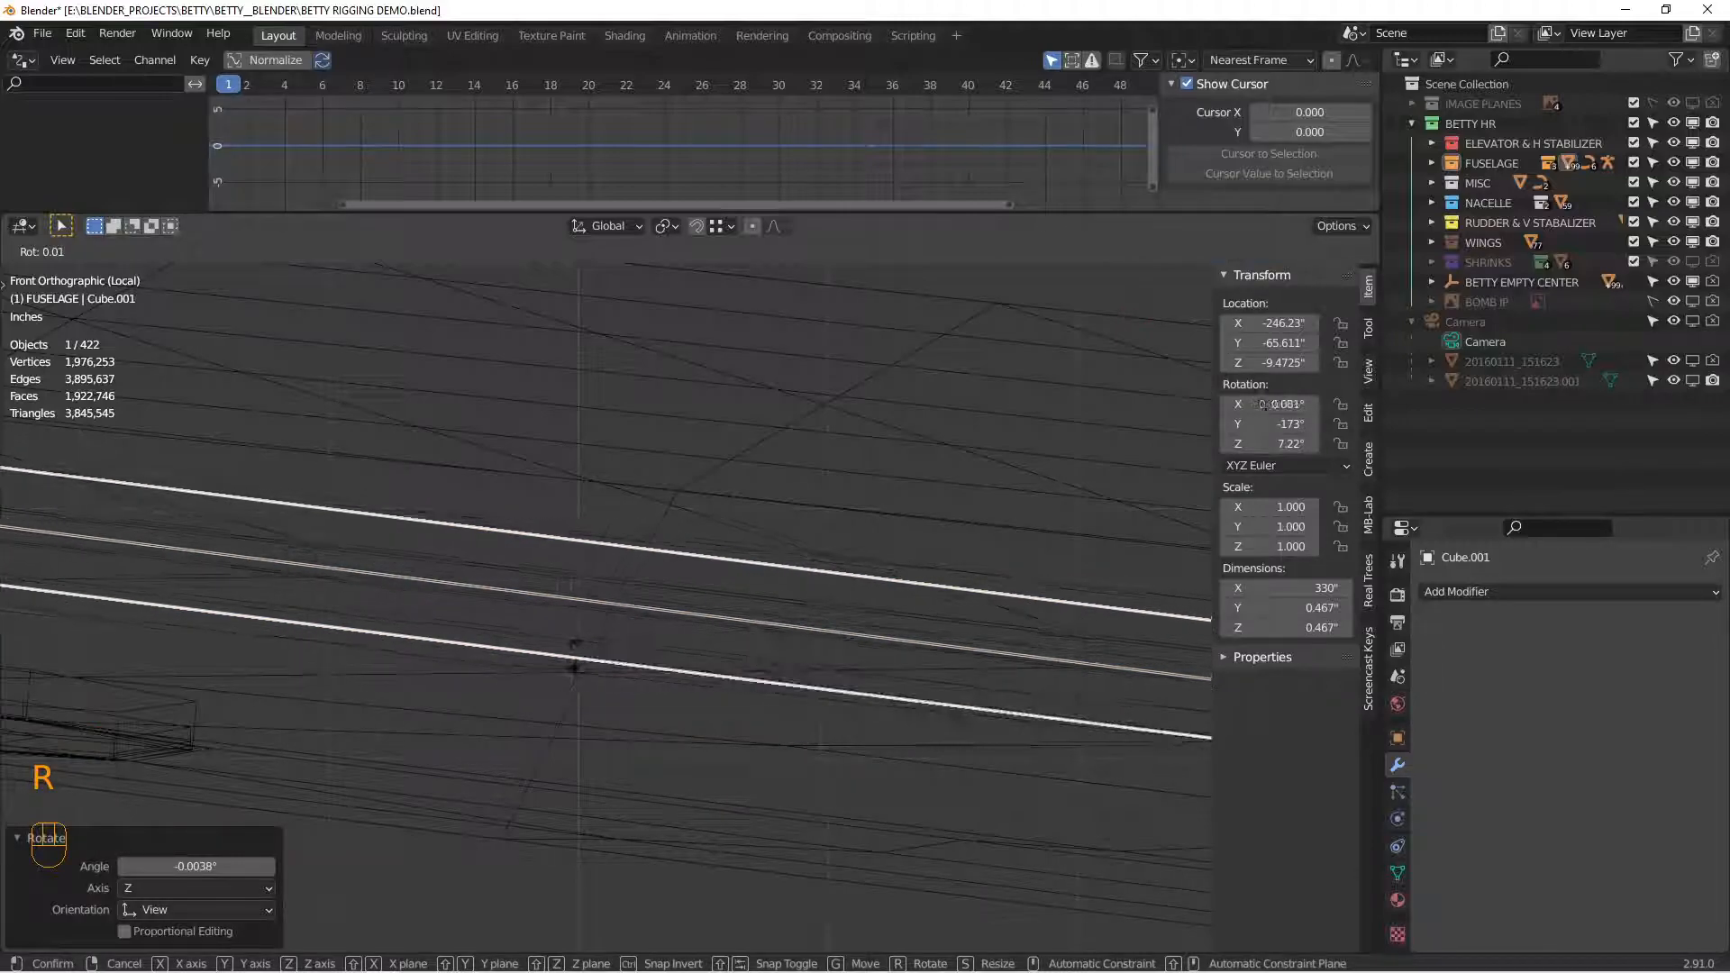
{"action": "left_click", "coordinate": [575, 658]}
Step: Compare the bar with the aileron in solid shading, then rotate it by about 0.243° in front-view wireframe
{"action": "key", "text": "z"}
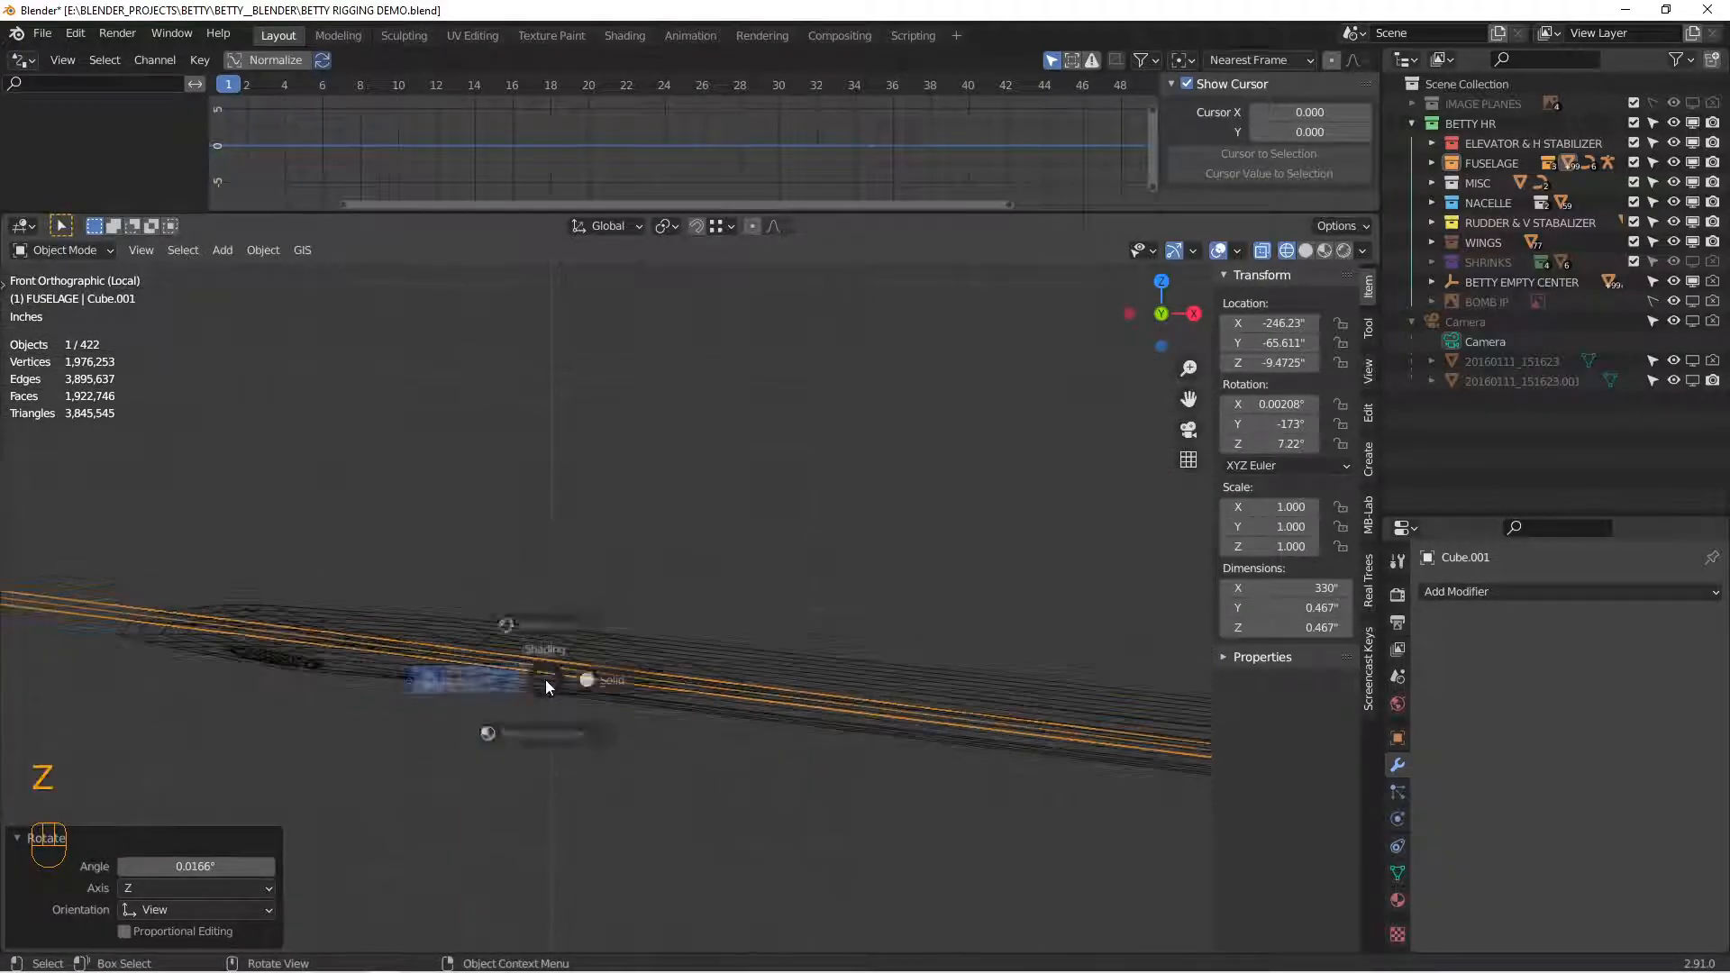
{"action": "left_click", "coordinate": [679, 683]}
{"action": "mouse_move", "coordinate": [647, 725]}
{"action": "middle_mouse_down"}
{"action": "mouse_move", "coordinate": [777, 703]}
{"action": "mouse_move", "coordinate": [748, 717]}
{"action": "middle_mouse_up"}
{"action": "key", "text": "KP_1"}
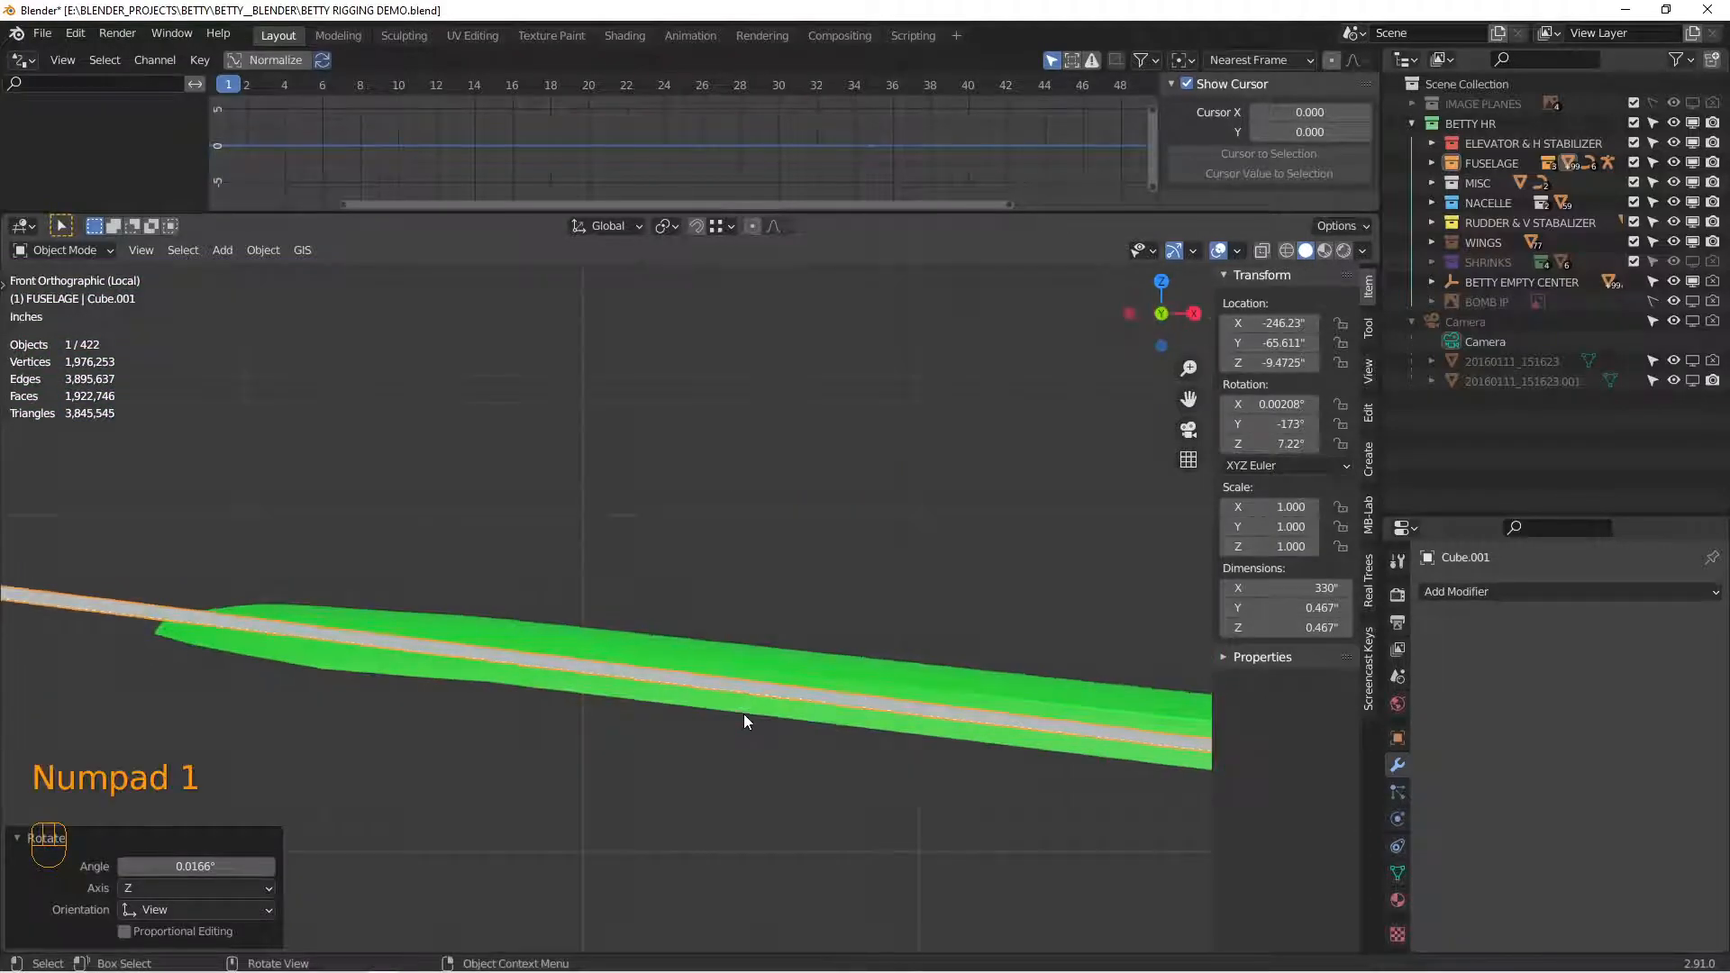
{"action": "left_click_drag", "start_coordinate": [628, 686], "coordinate": [840, 609], "text": "alt+shift"}
{"action": "scroll", "coordinate": [840, 609], "scroll_direction": "up", "scroll_amount": 3}
{"action": "key", "text": "z"}
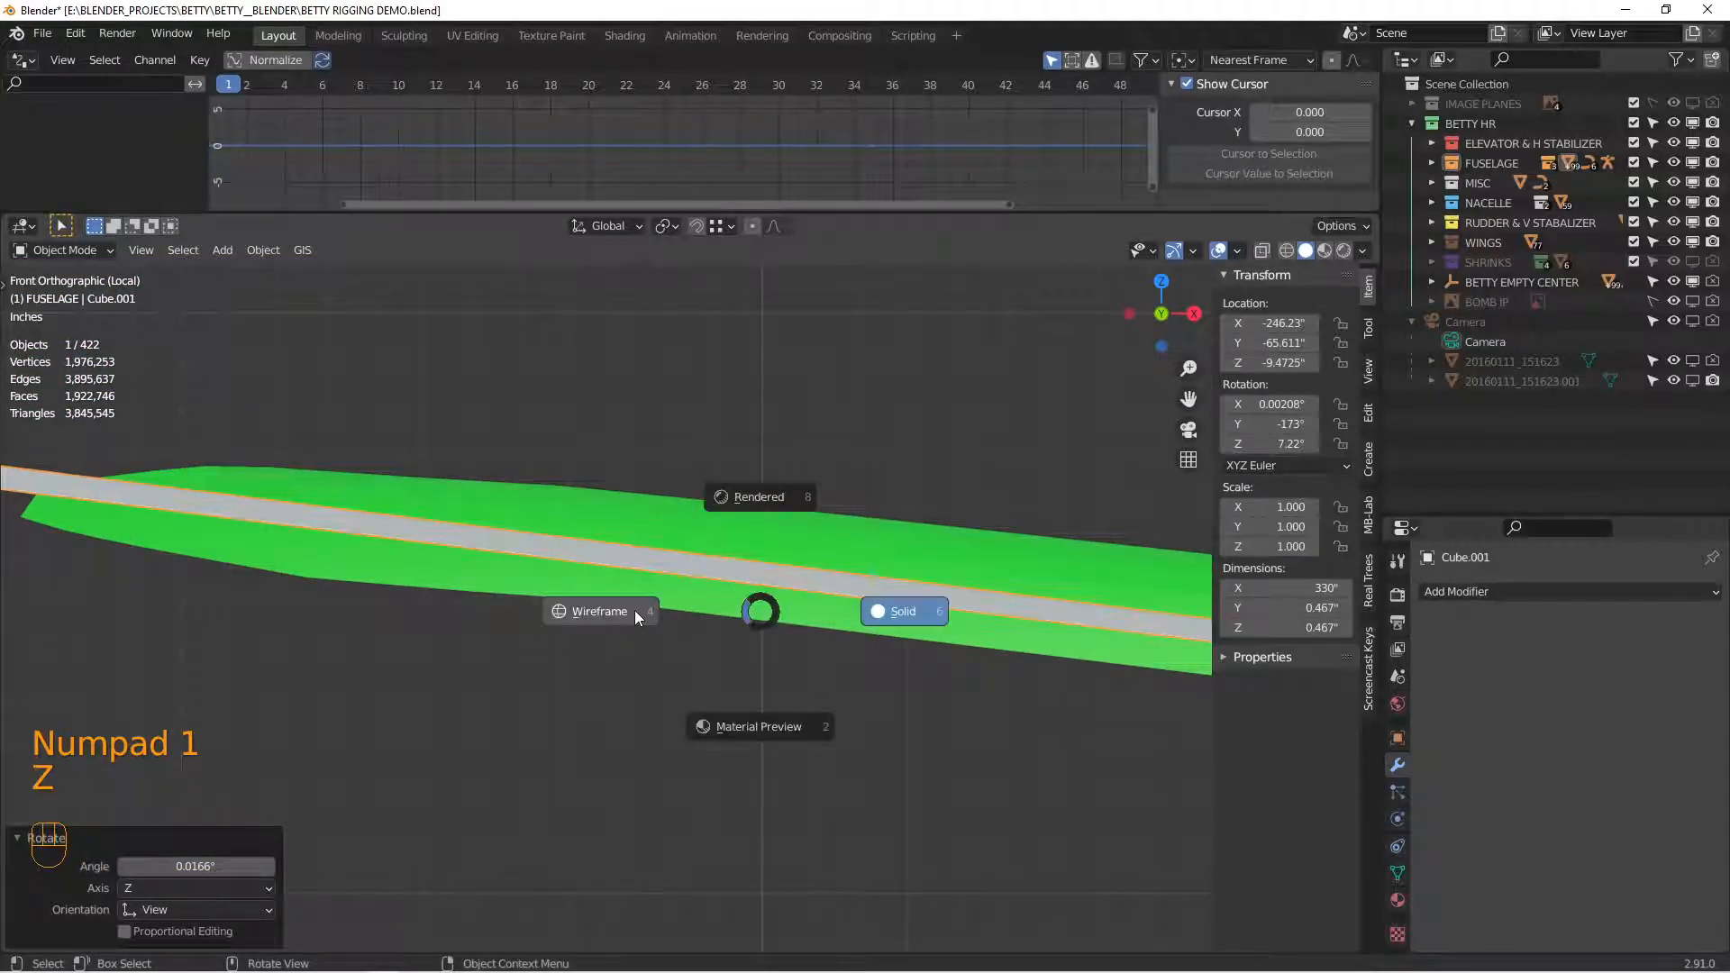
{"action": "key", "text": "r"}
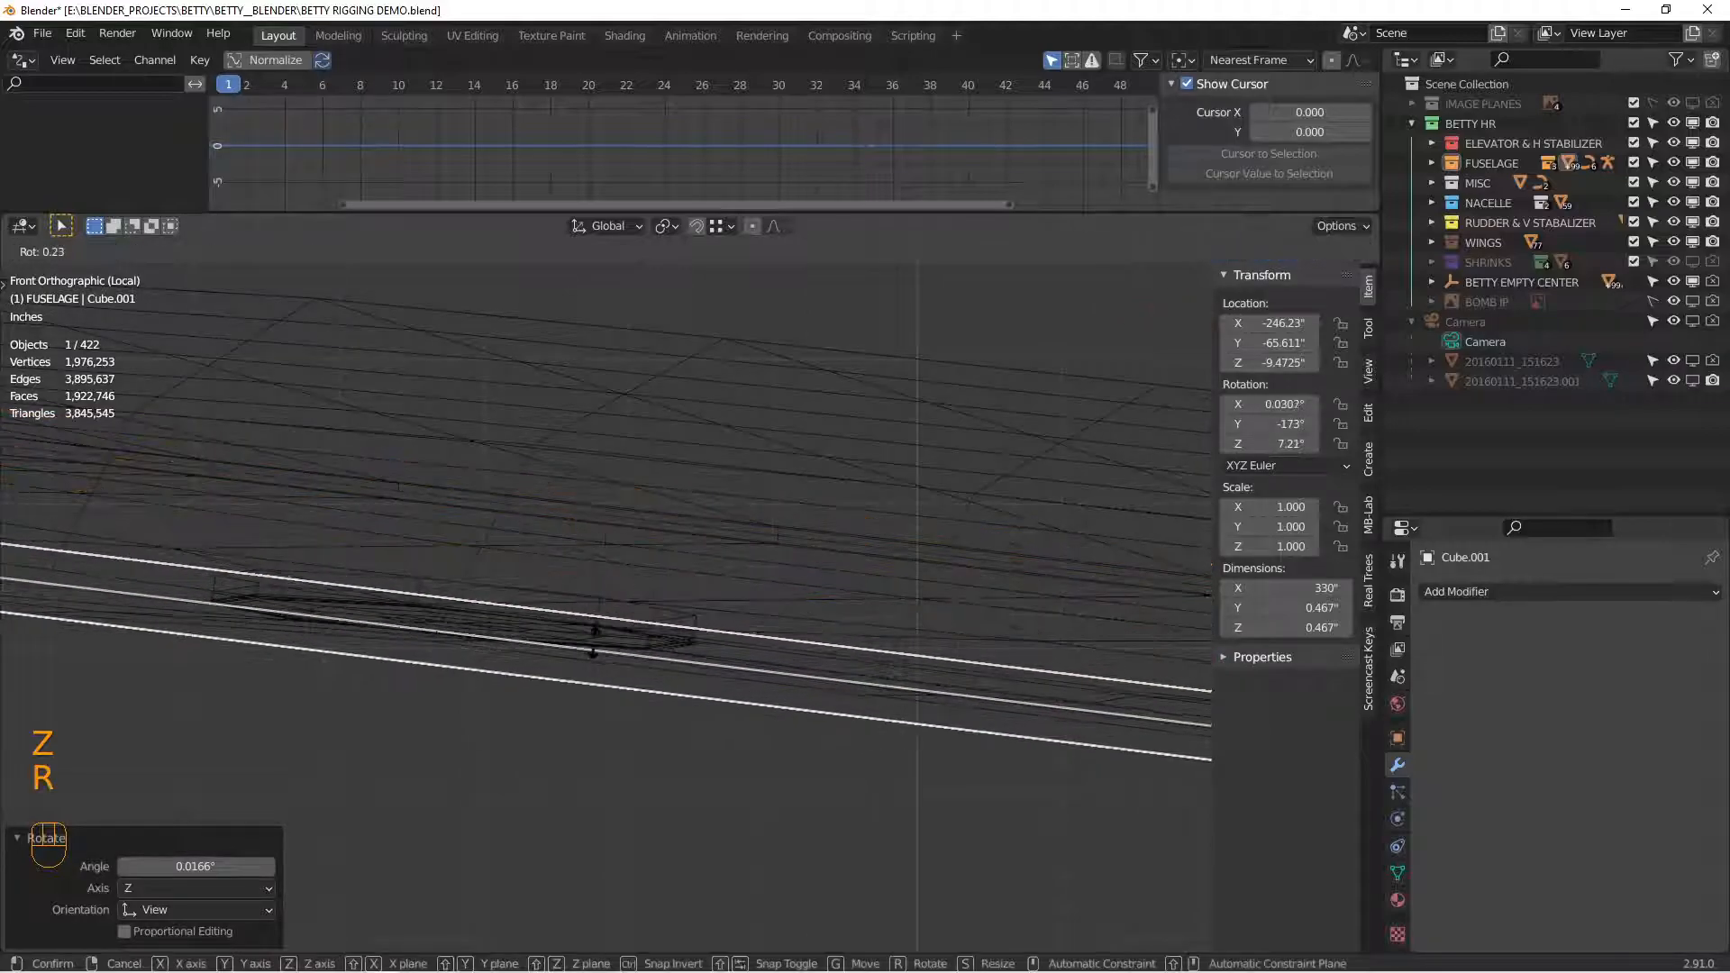
{"action": "left_click", "coordinate": [592, 650]}
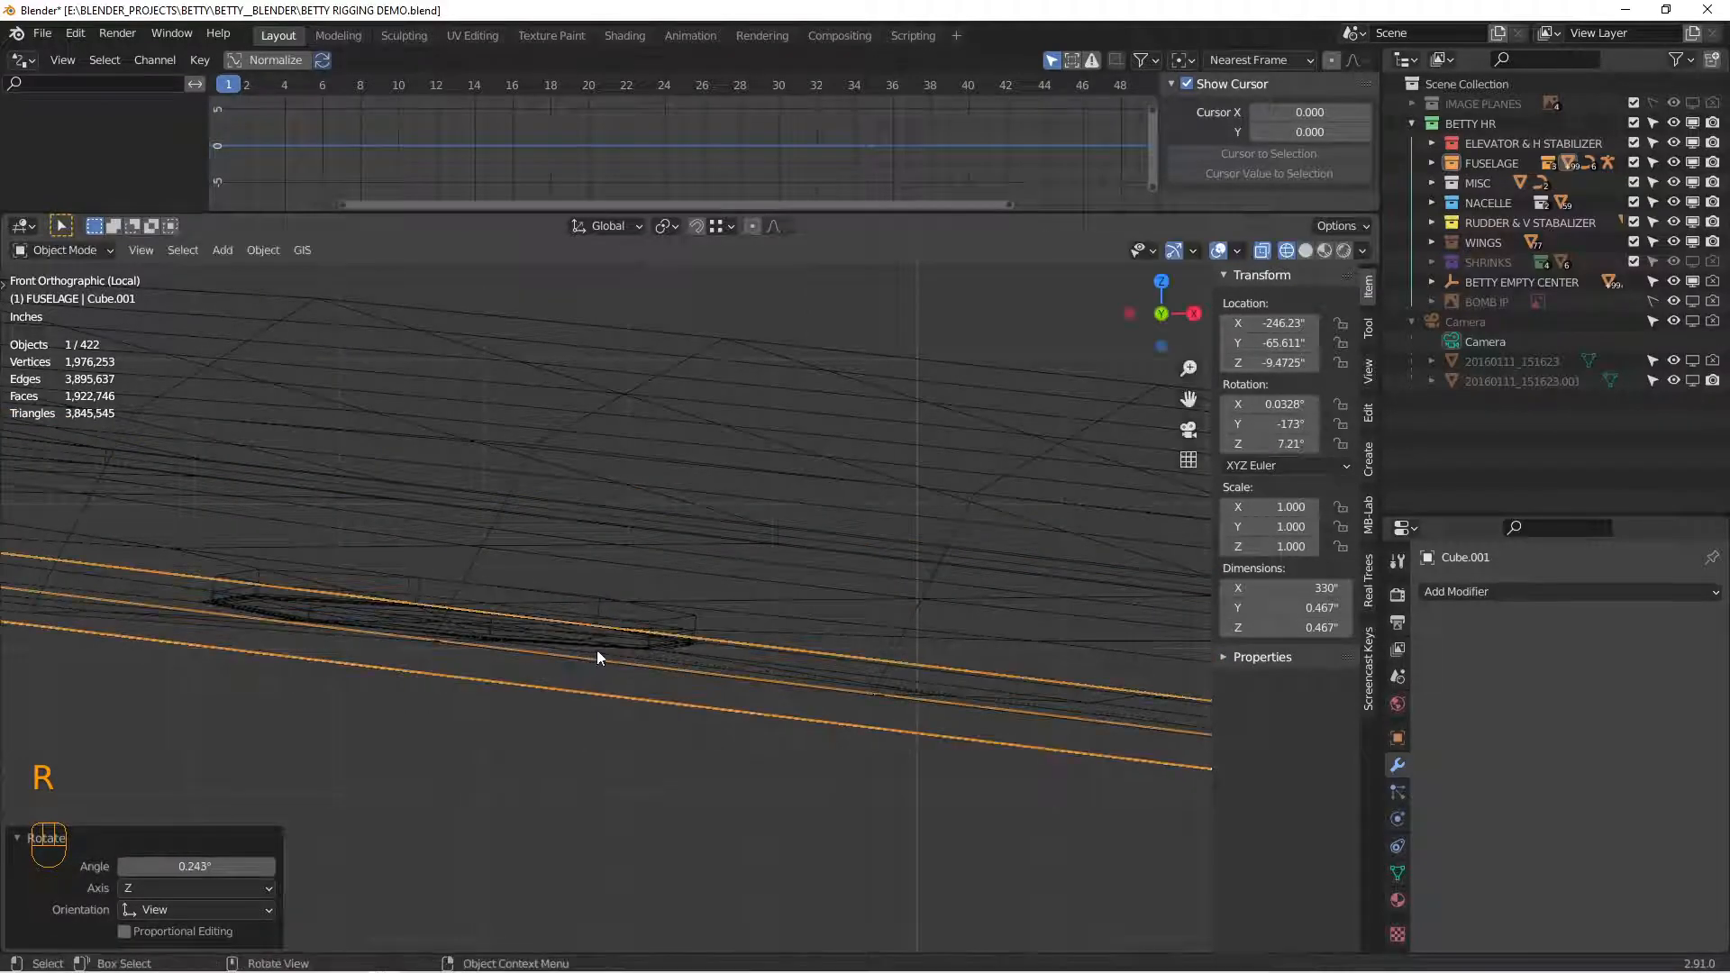
Step: Fine-tune the bar's front-view rotation along the aileron's hinge line to an X rotation of 0.0357°, and return to solid shading
{"action": "scroll", "coordinate": [593, 651], "scroll_direction": "down", "scroll_amount": 9}
{"action": "left_click_drag", "start_coordinate": [1018, 728], "coordinate": [510, 542], "text": "alt+shift"}
{"action": "left_click_drag", "start_coordinate": [1118, 605], "coordinate": [517, 568], "text": "alt+shift"}
{"action": "left_click_drag", "start_coordinate": [982, 615], "coordinate": [676, 571], "text": "alt+shift"}
{"action": "scroll", "coordinate": [670, 572], "scroll_direction": "up", "scroll_amount": 8}
{"action": "scroll", "coordinate": [744, 566], "scroll_direction": "up", "scroll_amount": 5}
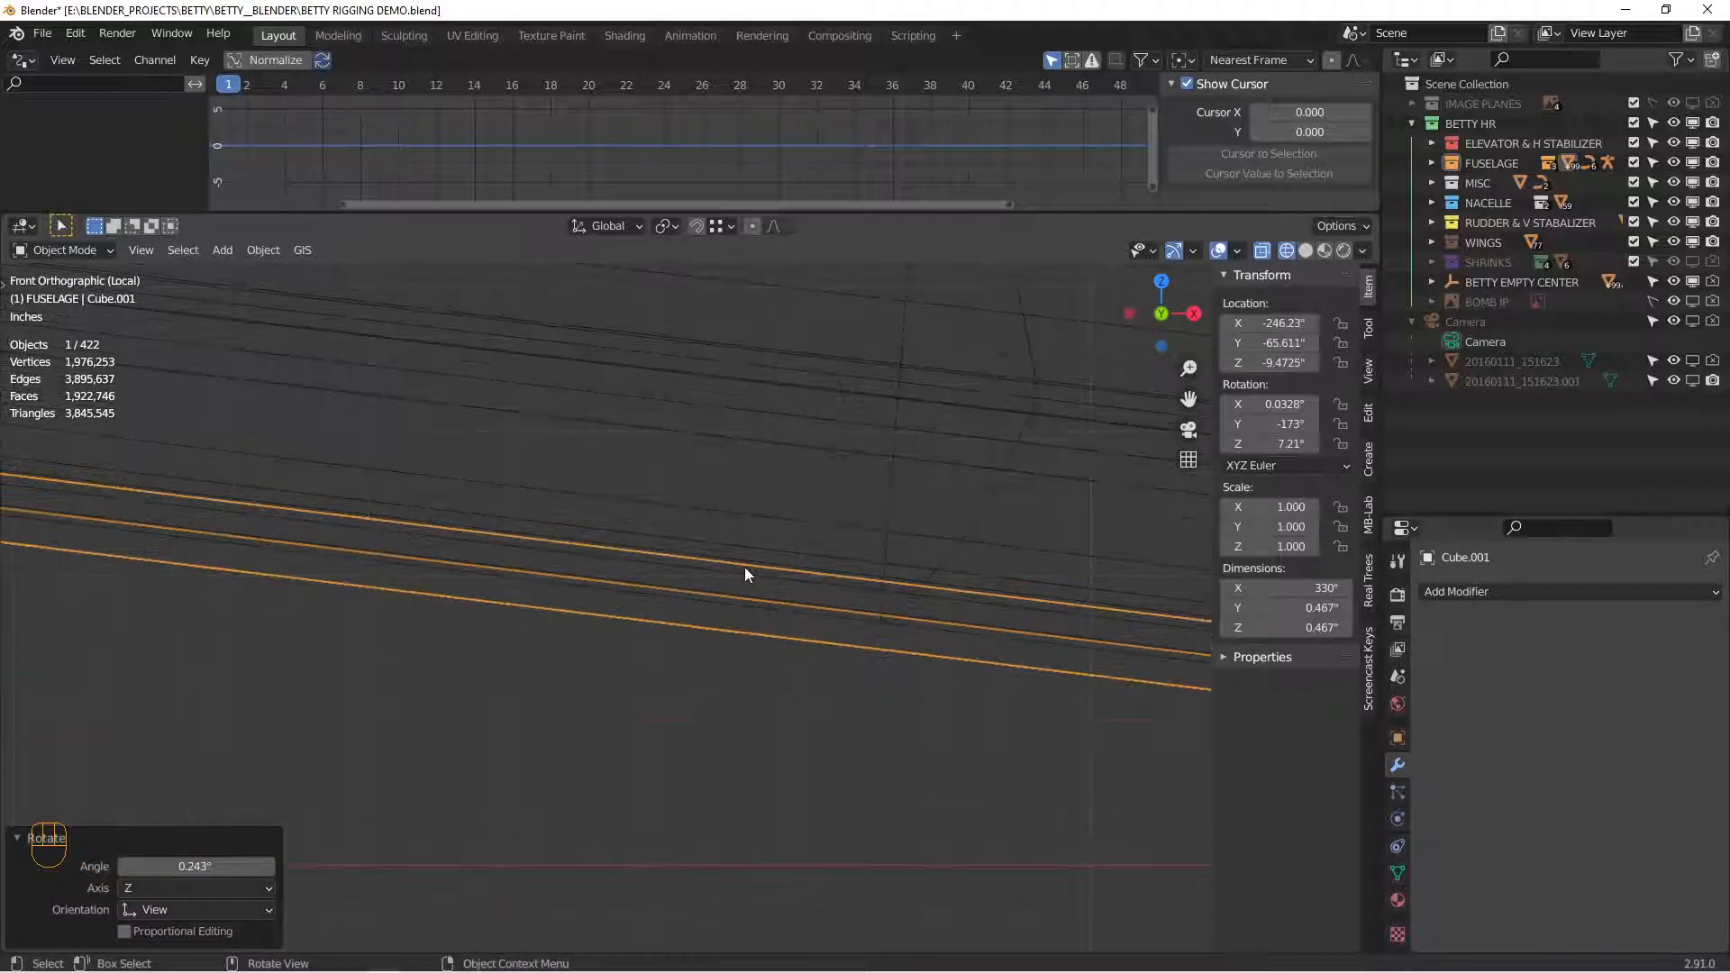
{"action": "key", "text": "r"}
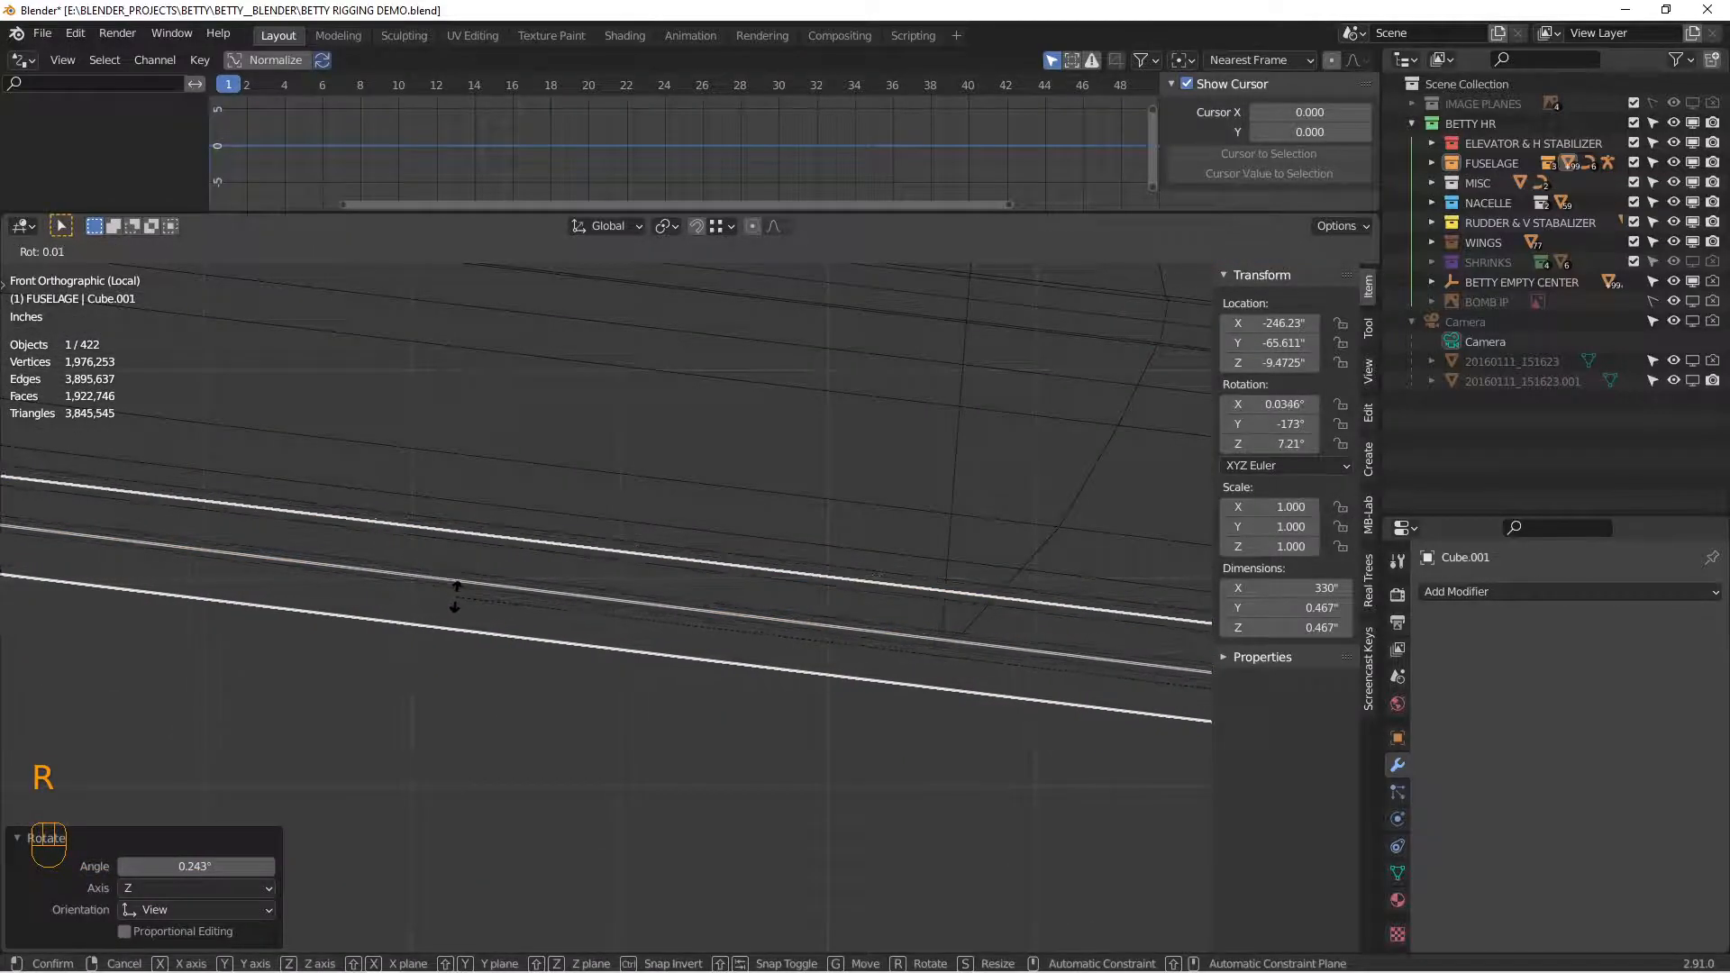
{"action": "left_click", "coordinate": [473, 590]}
{"action": "key", "text": "shift+z"}
Step: Join the right aileron into the helper bar and test-rotate the joined object about its local X axis
{"action": "middle_click_drag", "start_coordinate": [631, 590], "coordinate": [766, 519]}
{"action": "left_click", "coordinate": [768, 520]}
{"action": "left_click", "coordinate": [431, 749], "text": "shift"}
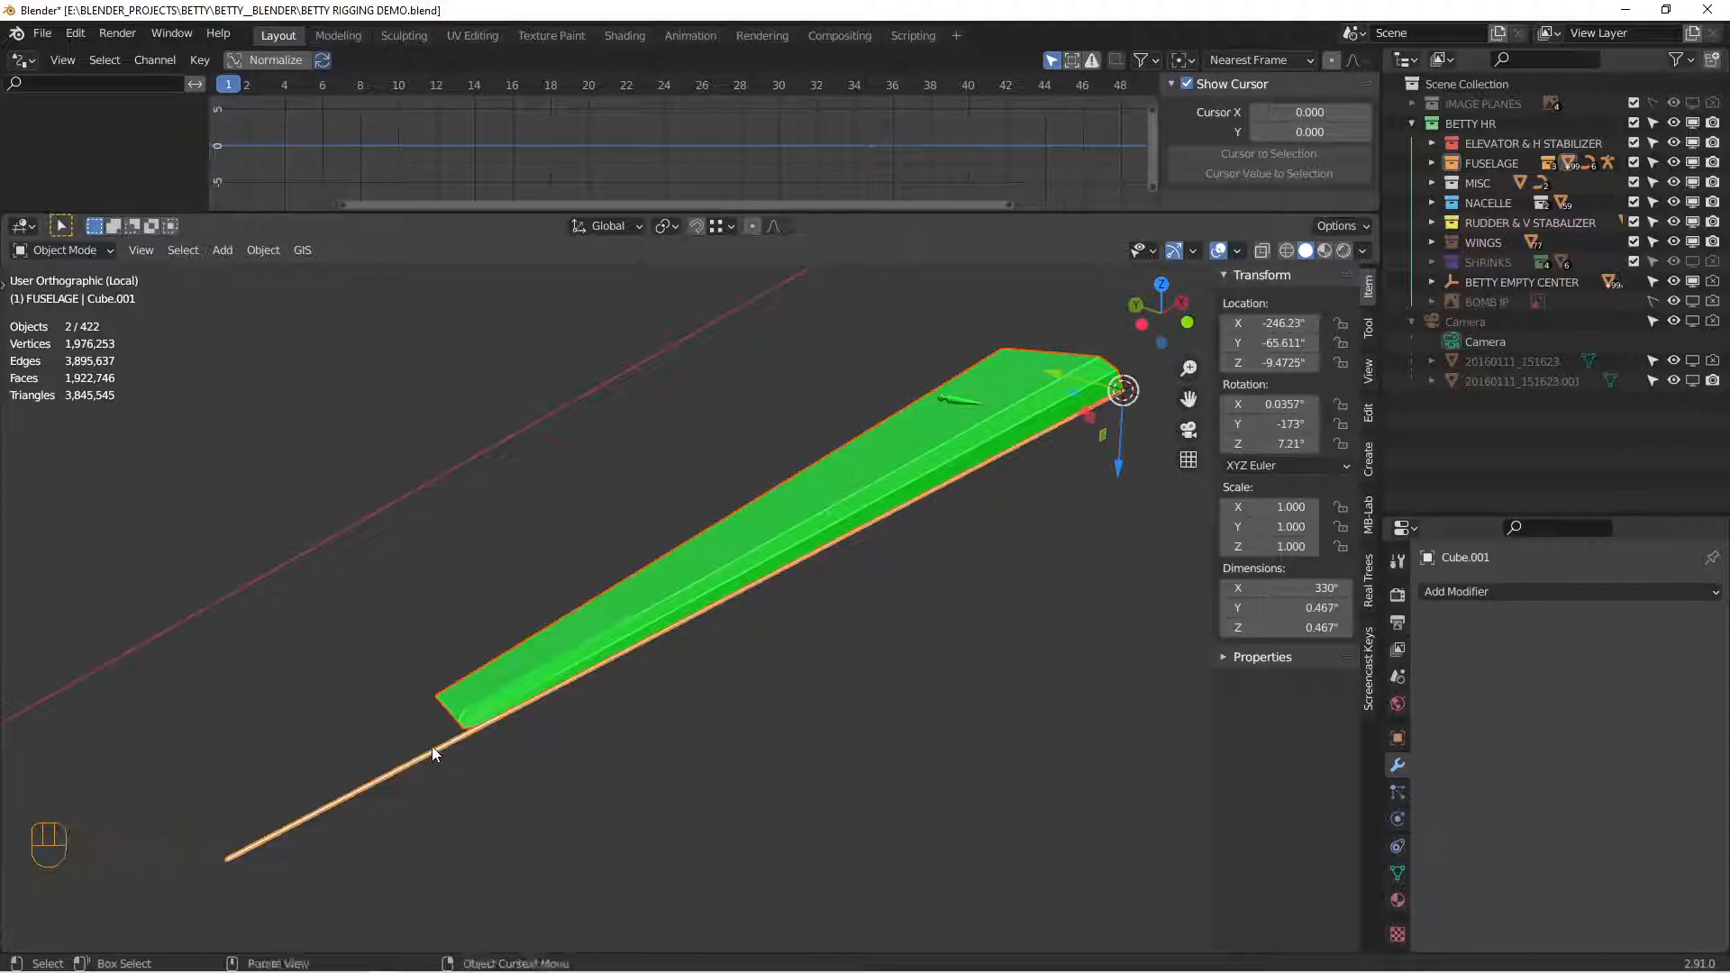
{"action": "key", "text": "ctrl+j"}
{"action": "middle_click_drag", "start_coordinate": [431, 746], "coordinate": [888, 737]}
{"action": "key", "text": "r"}
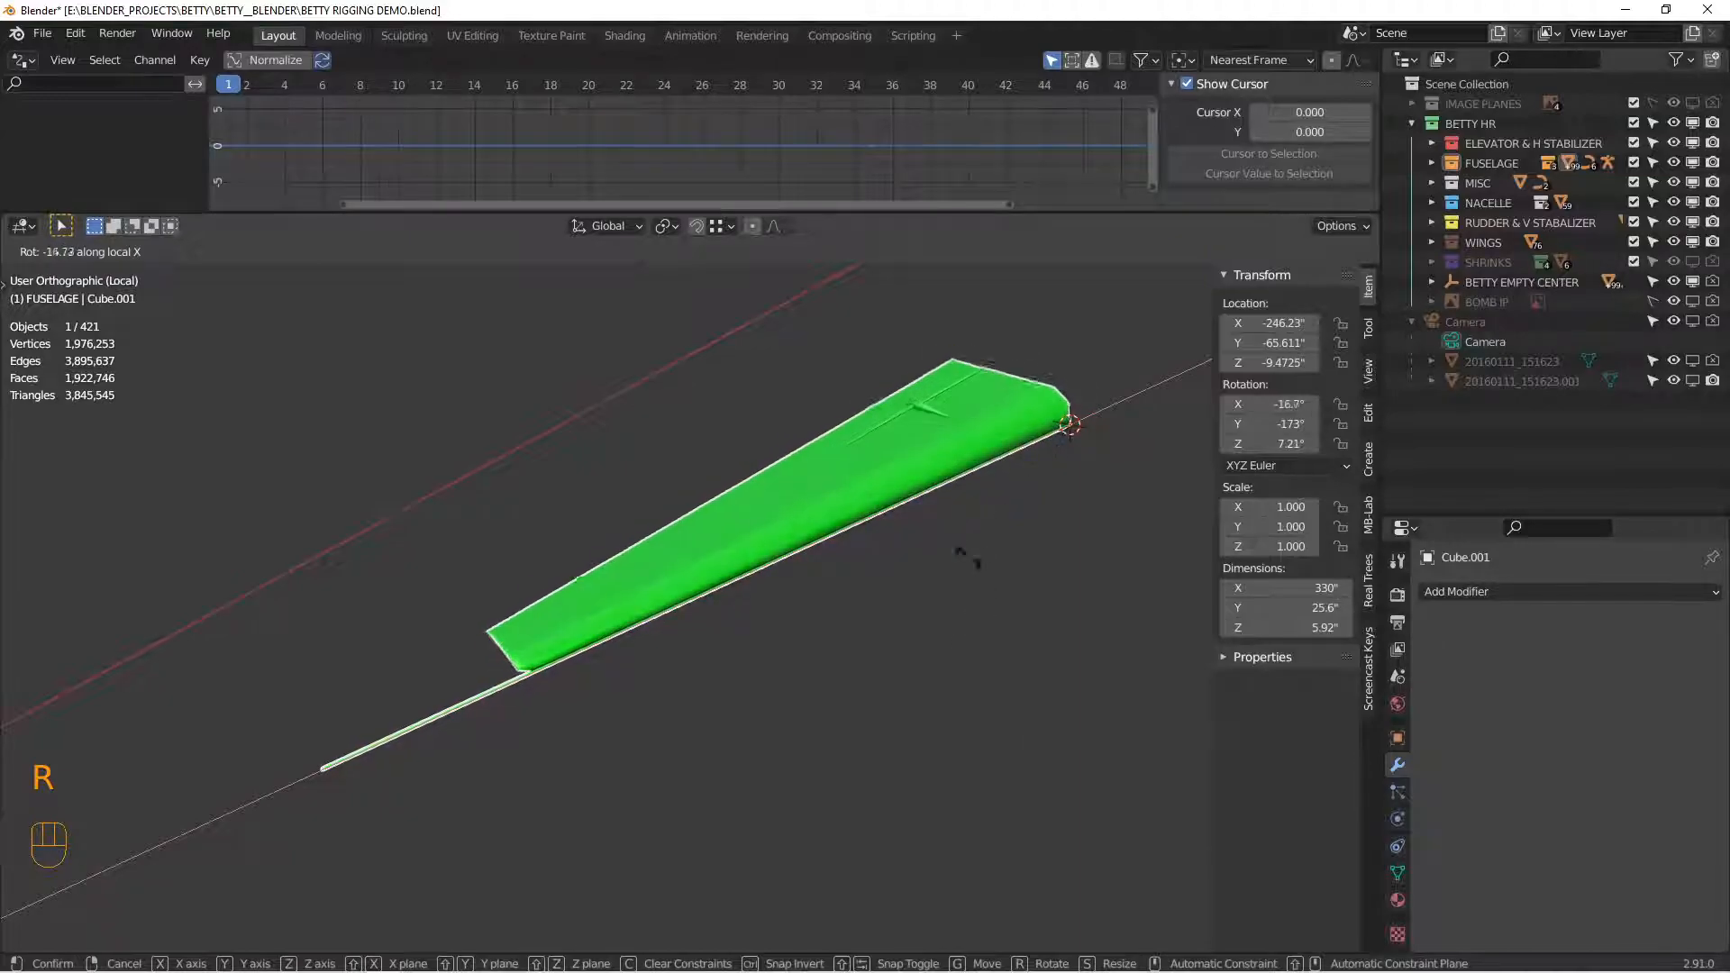
{"action": "left_click", "coordinate": [988, 610]}
Step: Delete the helper bar's linked vertices from the joined mesh, and add a Subdivision modifier to the right aileron
{"action": "key", "text": "Tab"}
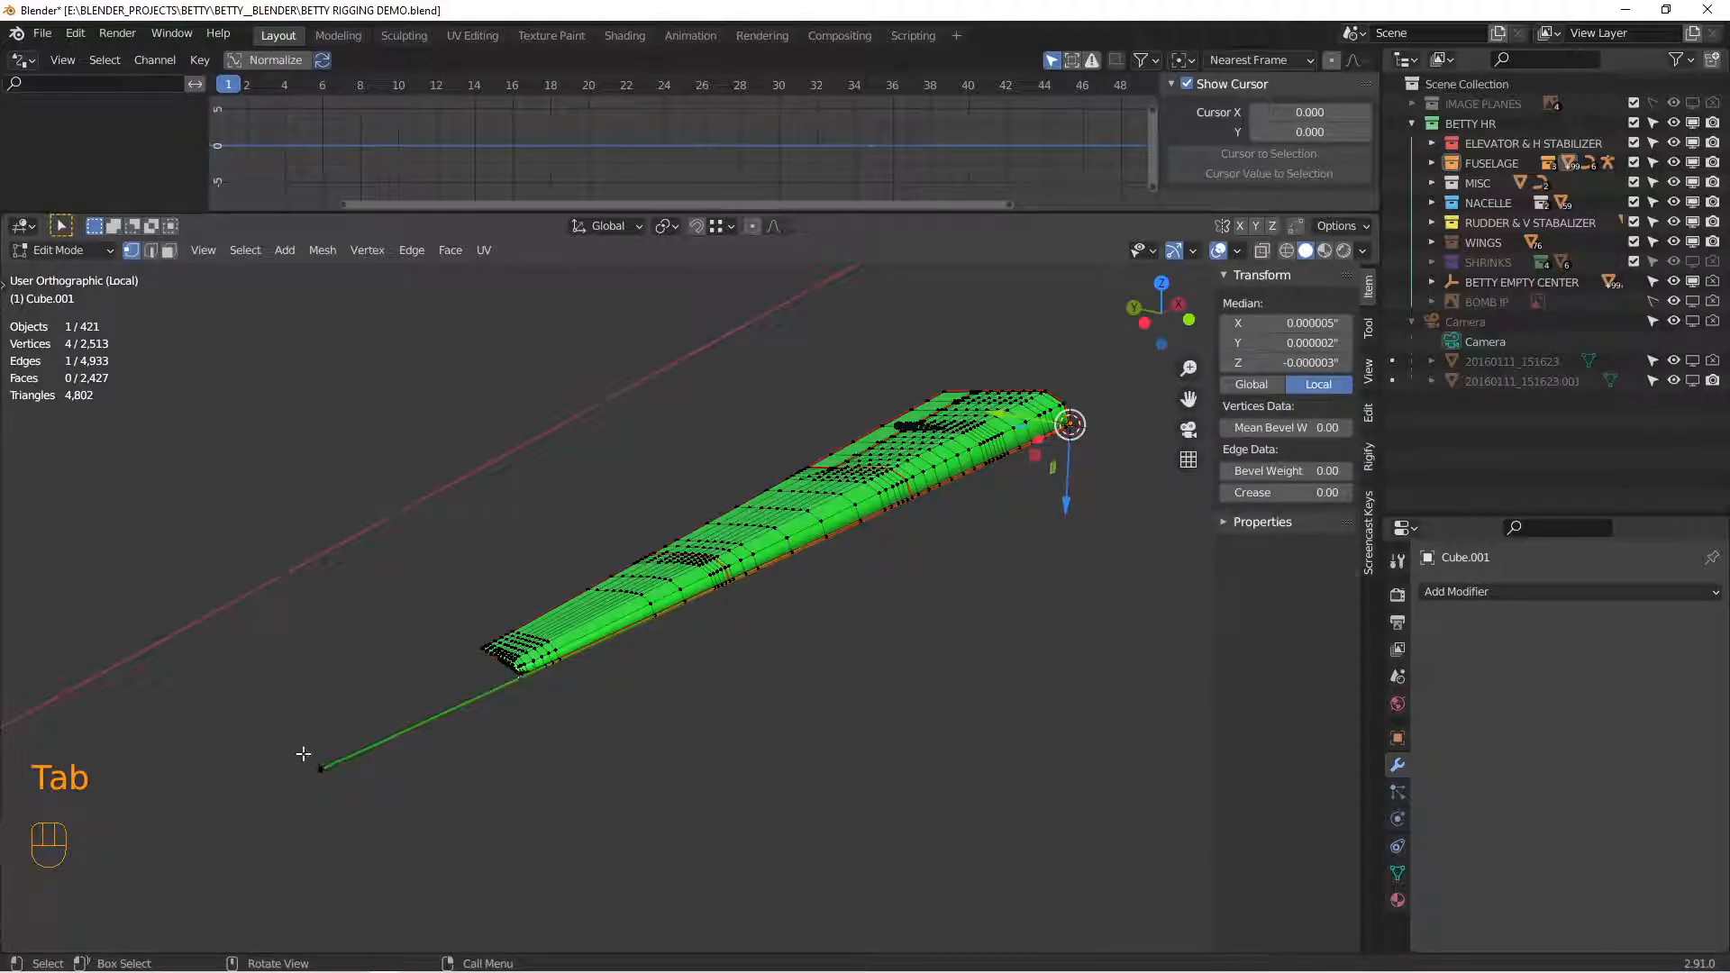
{"action": "left_click", "coordinate": [321, 767]}
{"action": "key", "text": "l"}
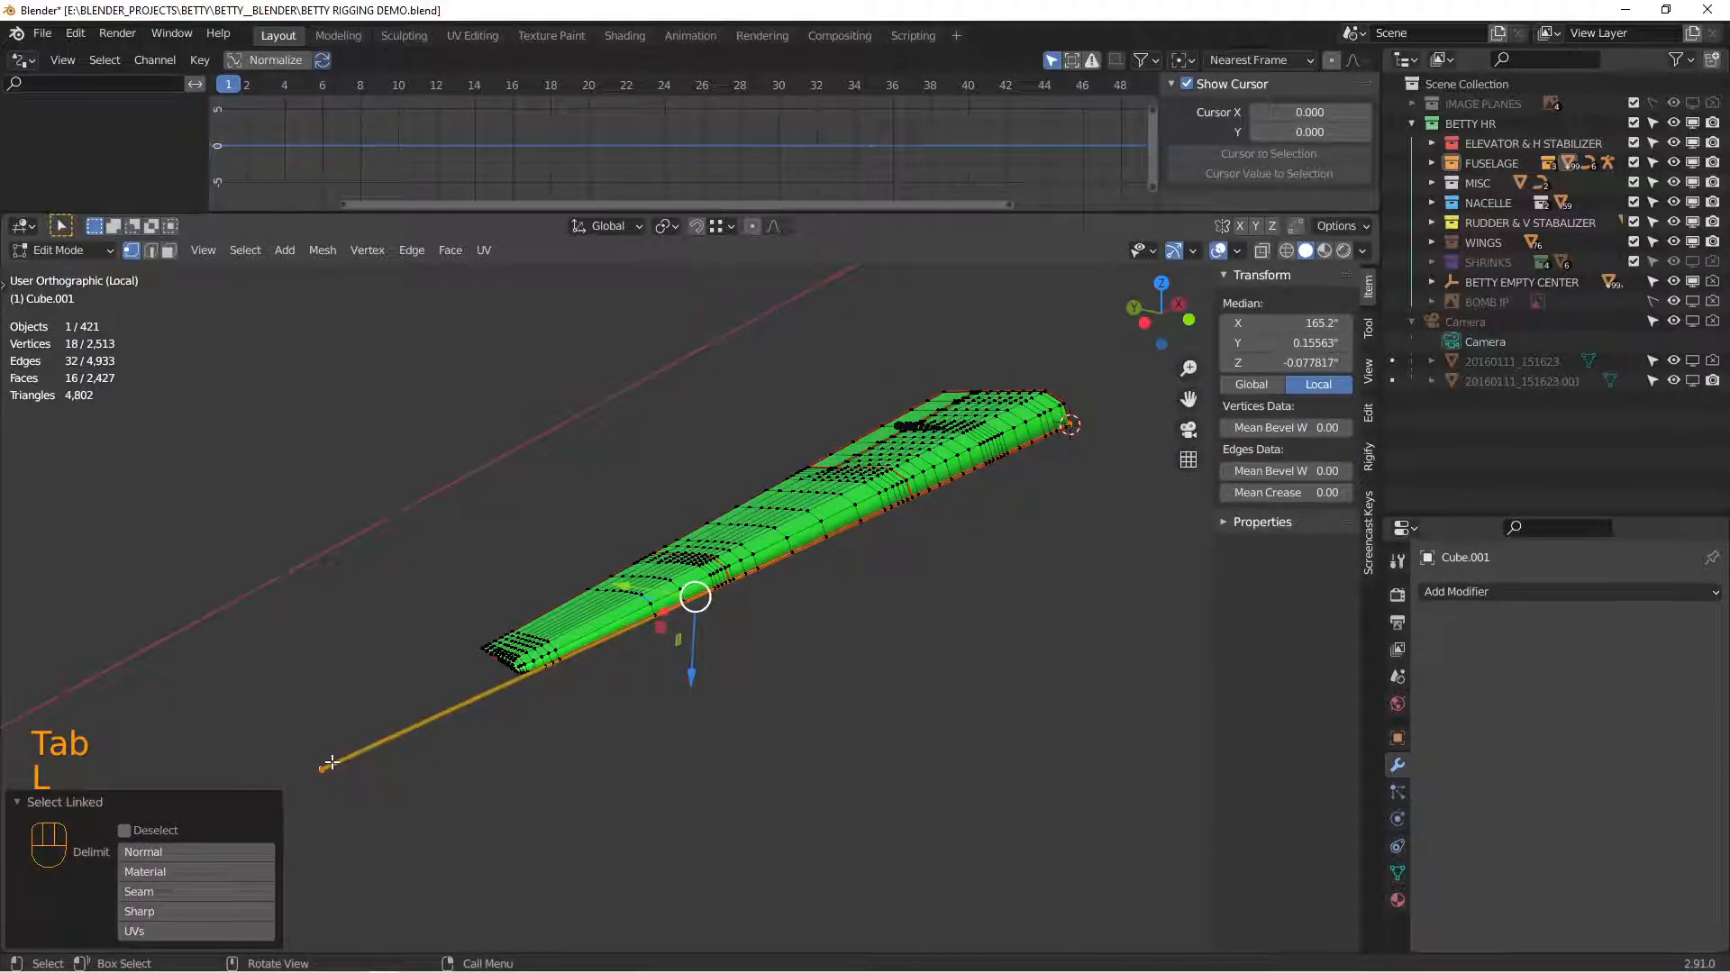
{"action": "key", "text": "x"}
{"action": "left_click", "coordinate": [312, 710]}
{"action": "key", "text": "Tab"}
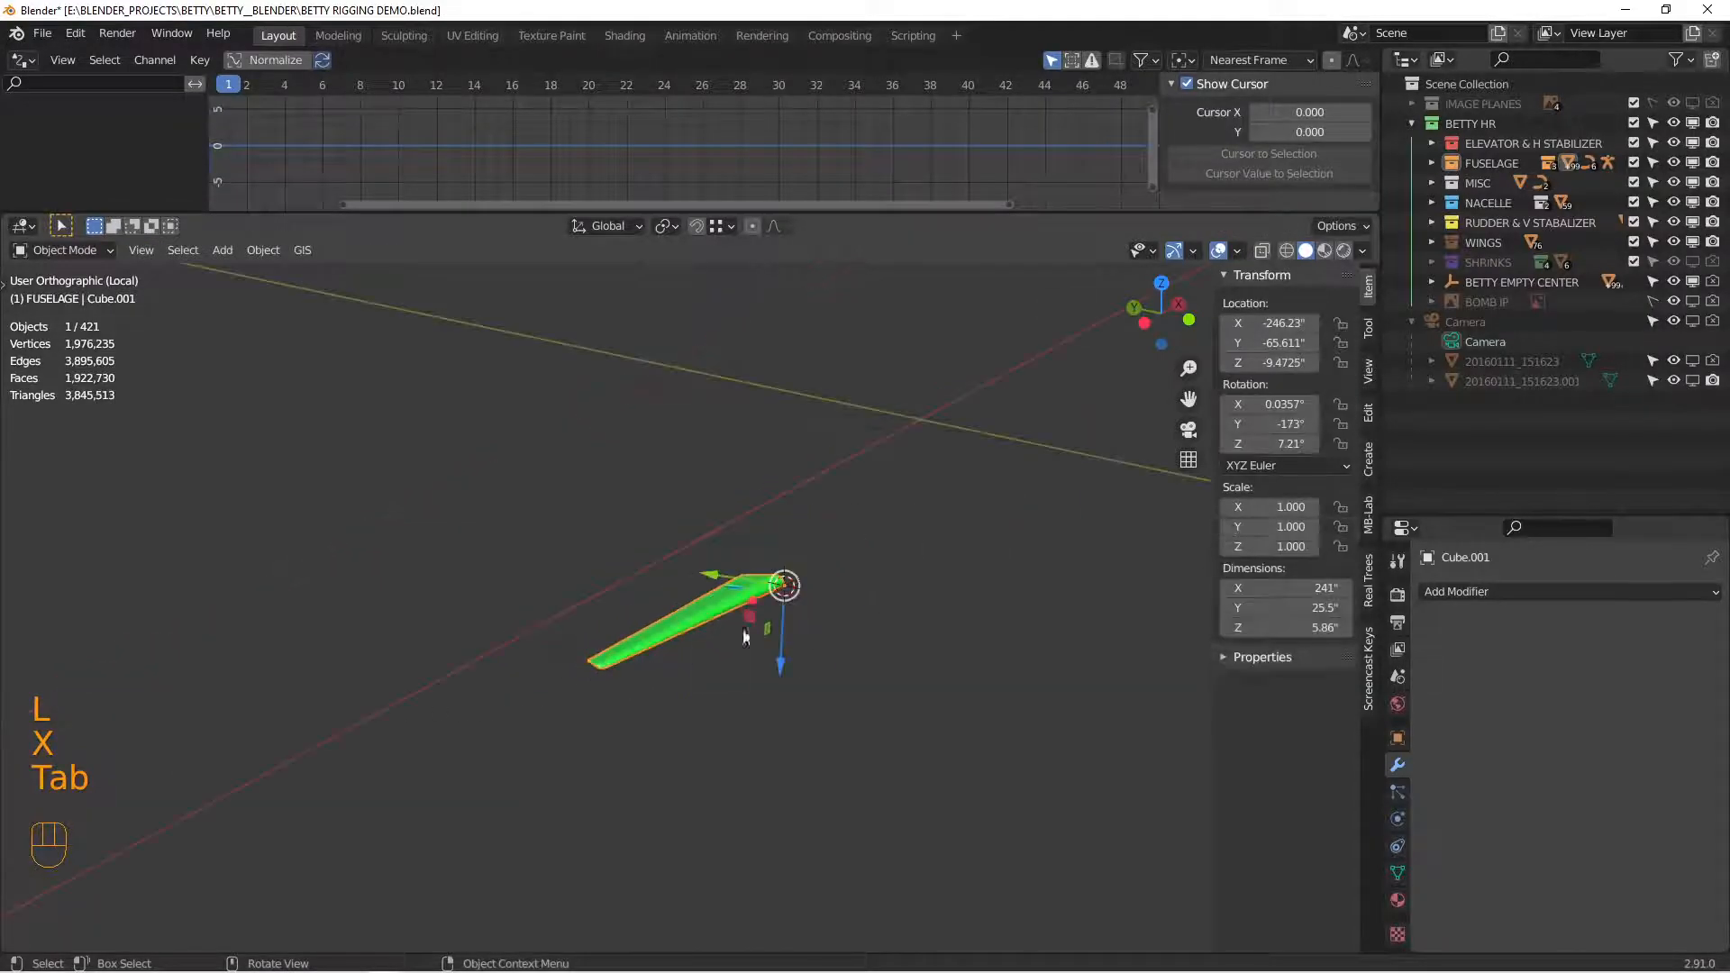
{"action": "left_click", "coordinate": [1496, 593]}
{"action": "middle_click_drag", "start_coordinate": [943, 598], "coordinate": [741, 606]}
Step: Reset the 3D cursor to the world origin and add an armature there with nothing else selected
{"action": "key", "text": "KP_7"}
{"action": "scroll", "coordinate": [461, 593], "scroll_direction": "down", "scroll_amount": 4}
{"action": "key", "text": "shift+c"}
{"action": "scroll", "coordinate": [741, 606], "scroll_direction": "up", "scroll_amount": 2}
{"action": "key", "text": "alt+a"}
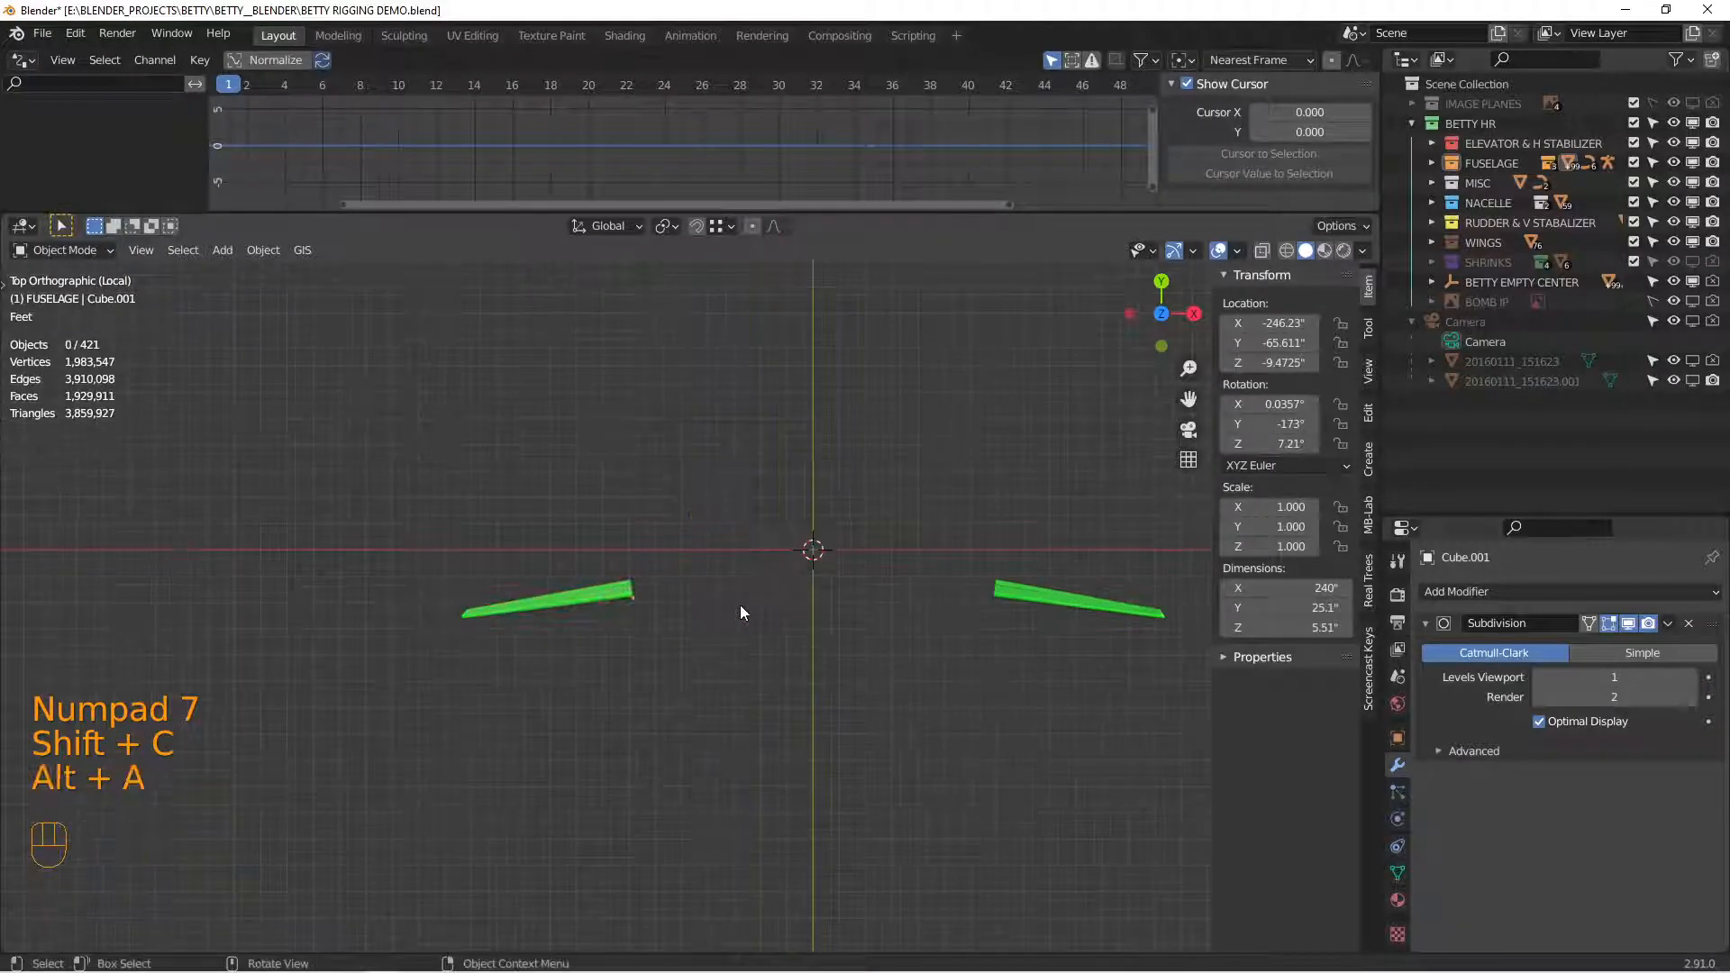
{"action": "key", "text": "shift+a"}
{"action": "mouse_move", "coordinate": [735, 609]}
{"action": "left_click", "coordinate": [856, 605]}
Step: In the right side view, move the armature about 9.42" along Y and 104.09" up along Z
{"action": "middle_click_drag", "start_coordinate": [846, 649], "coordinate": [773, 515]}
{"action": "key", "text": "KP_3"}
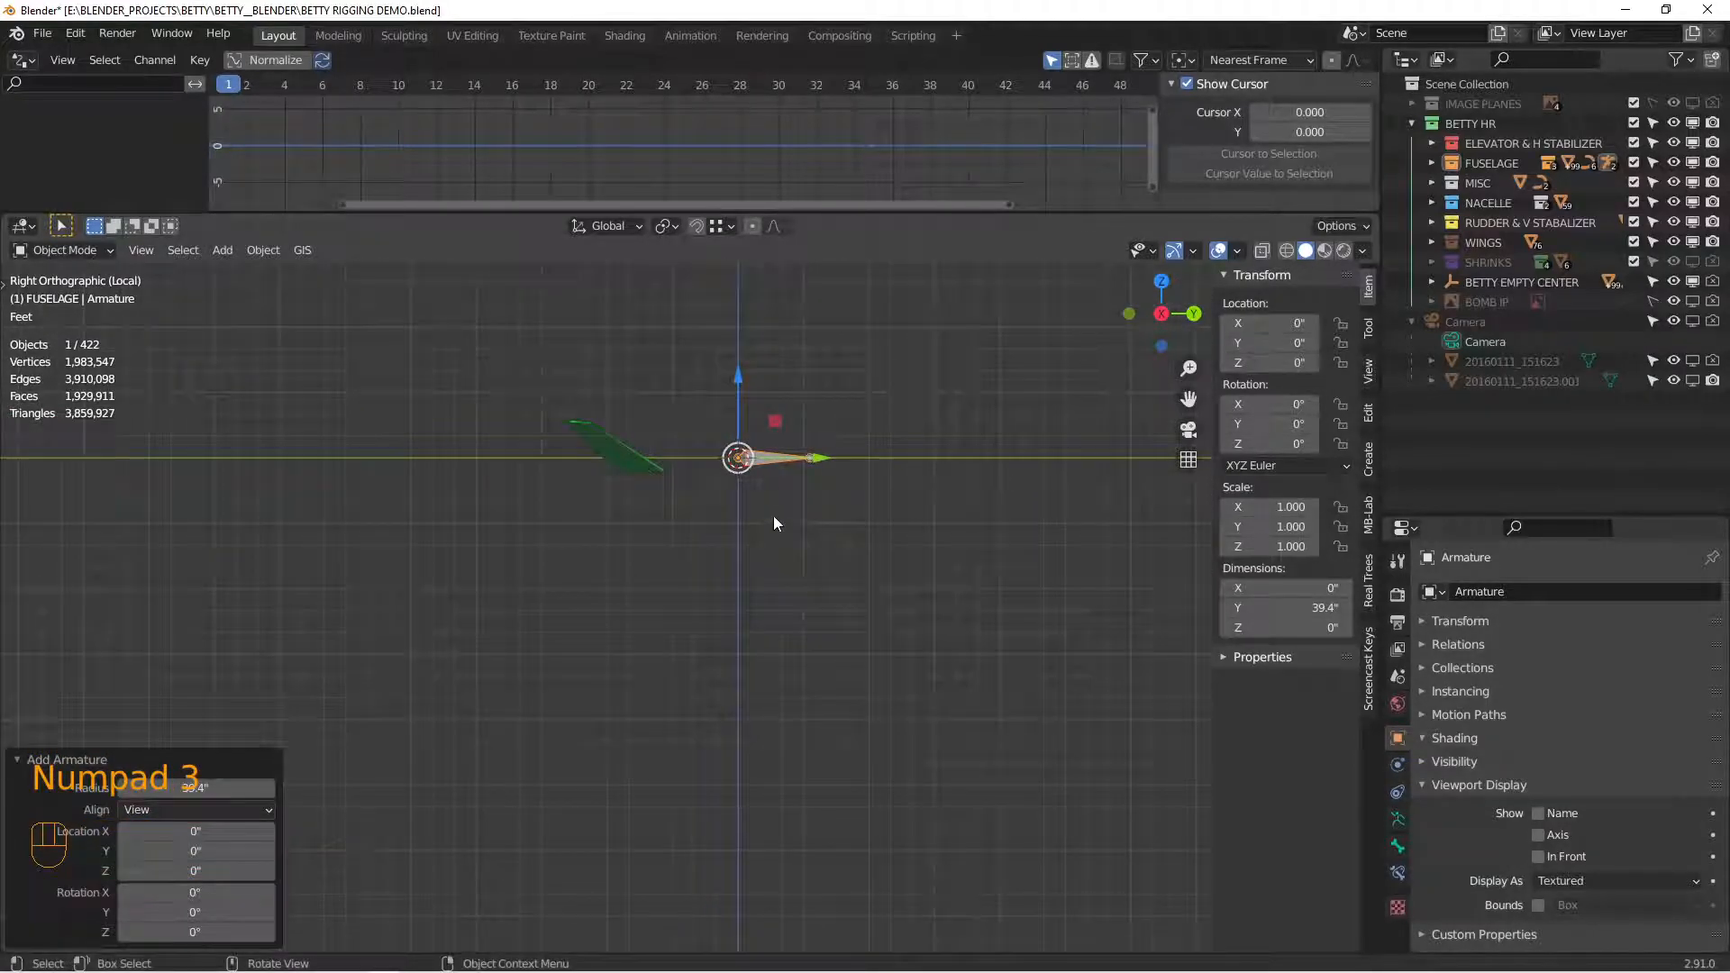
{"action": "key", "text": "g"}
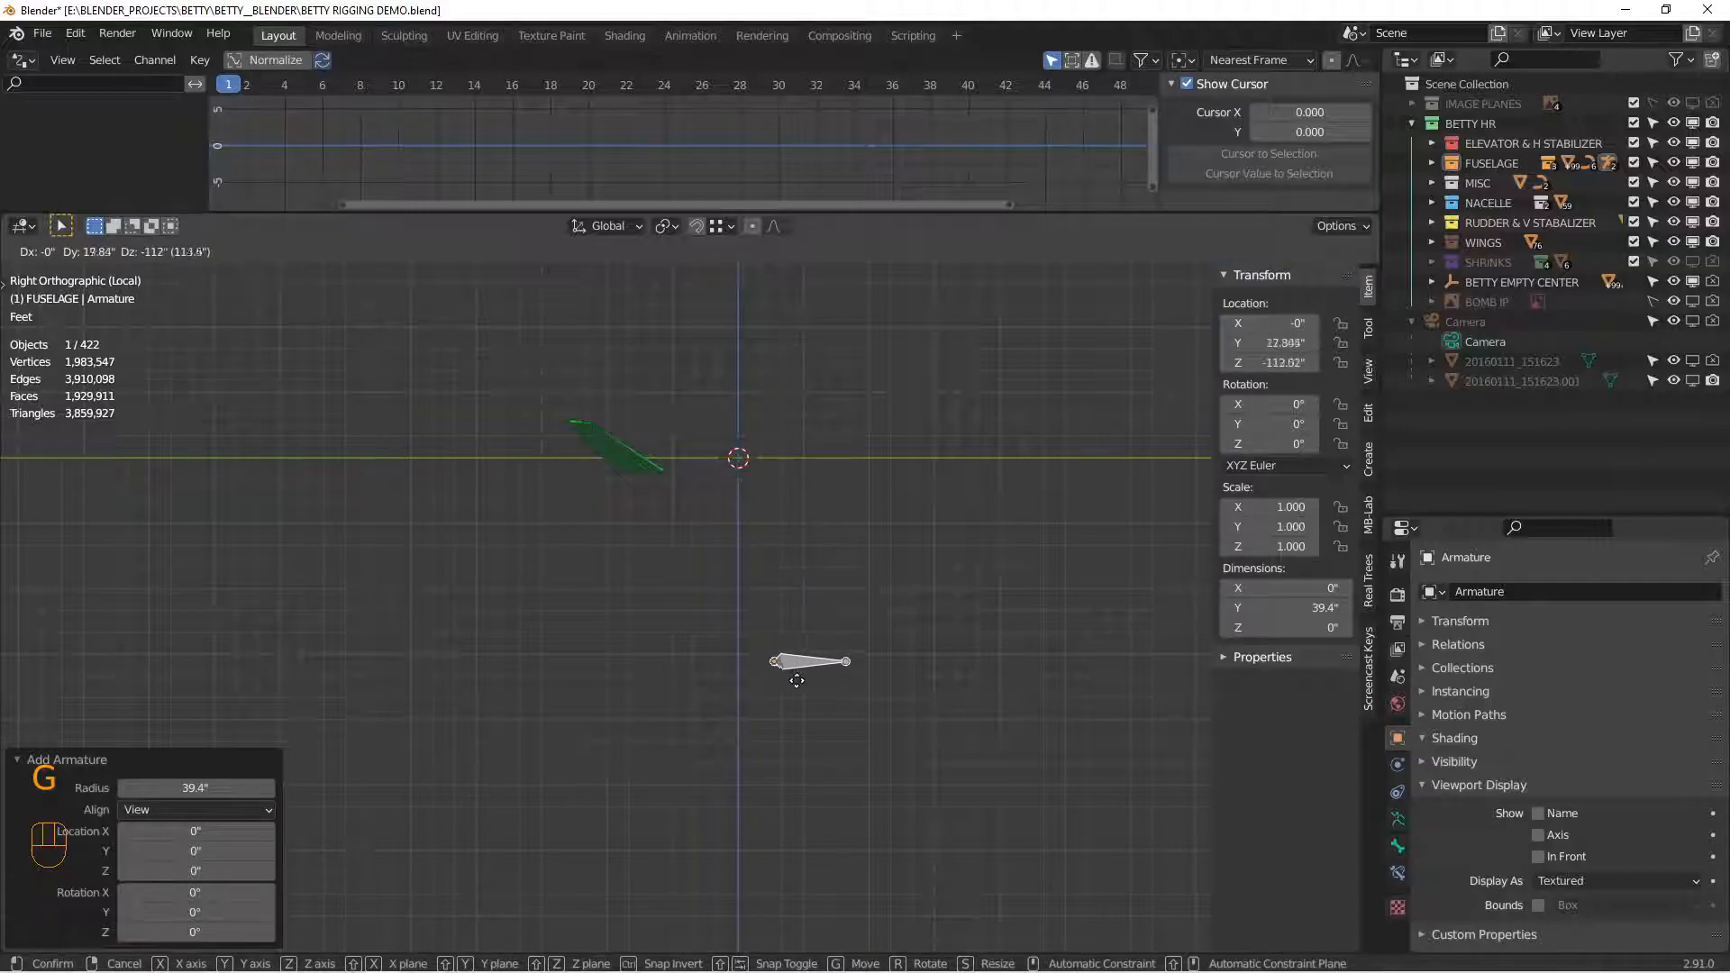
{"action": "left_click", "coordinate": [779, 288]}
{"action": "middle_click_drag", "start_coordinate": [777, 401], "coordinate": [819, 645], "text": "shift"}
{"action": "scroll", "coordinate": [831, 619], "scroll_direction": "up", "scroll_amount": 2}
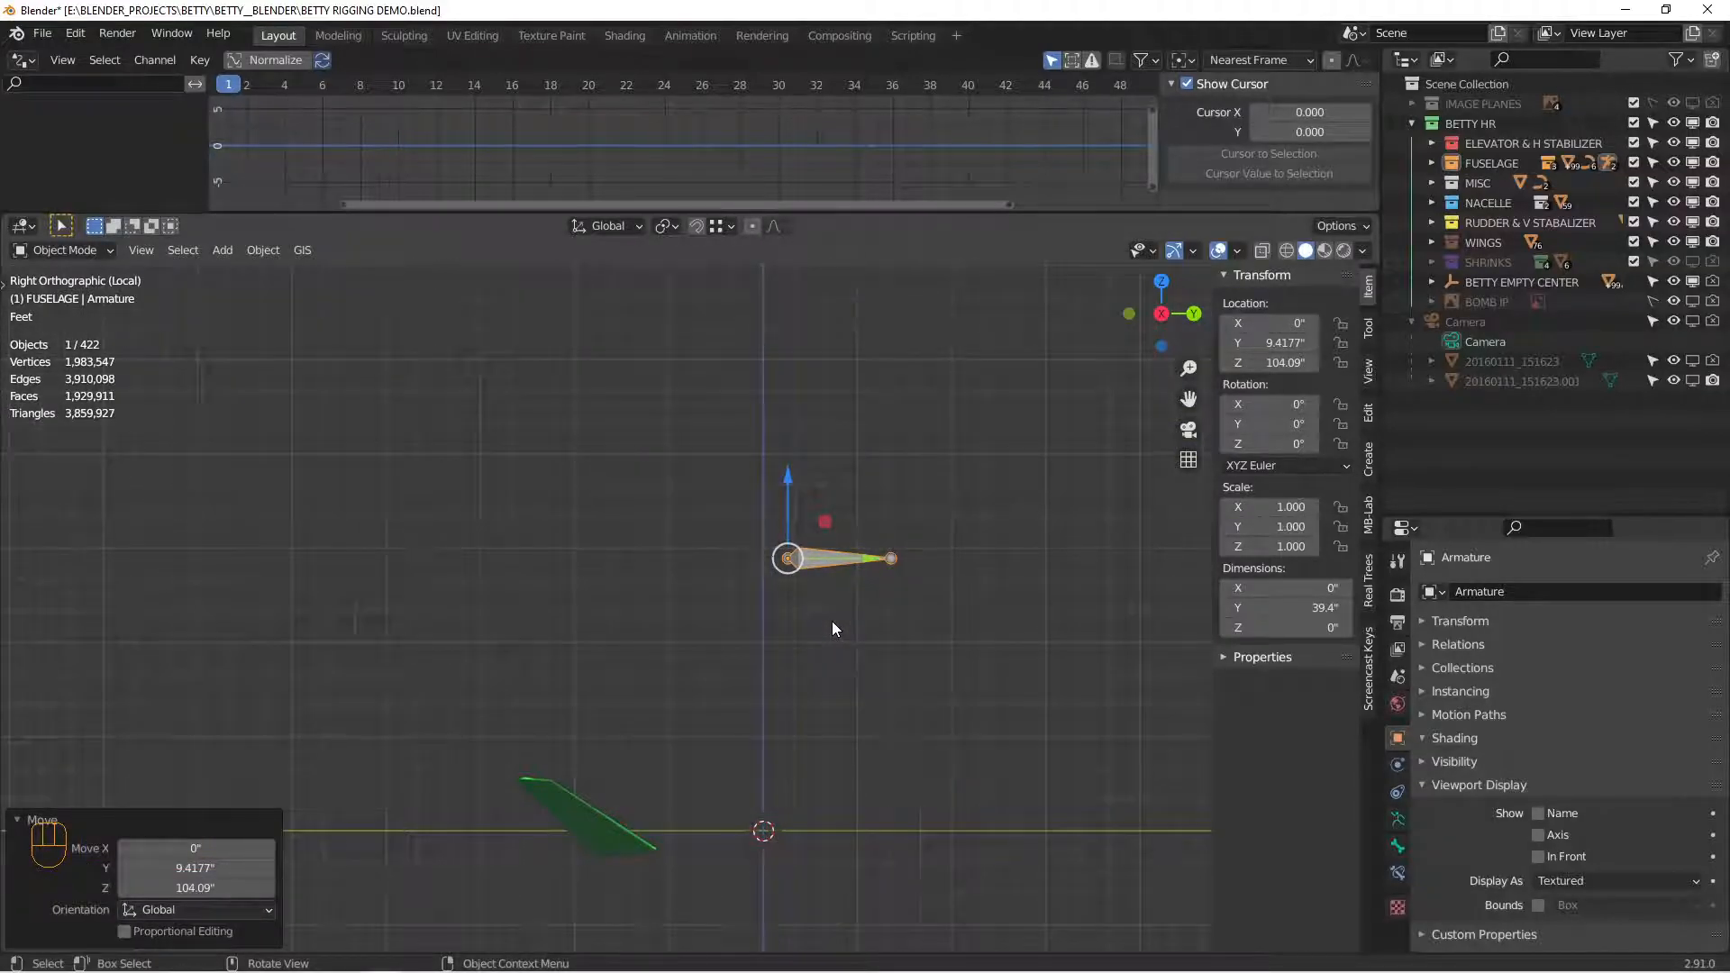
Step: Rotate the armature 90° so its bone stands upright, and apply the rotation
{"action": "type", "text": "r90"}
{"action": "key", "text": "Return"}
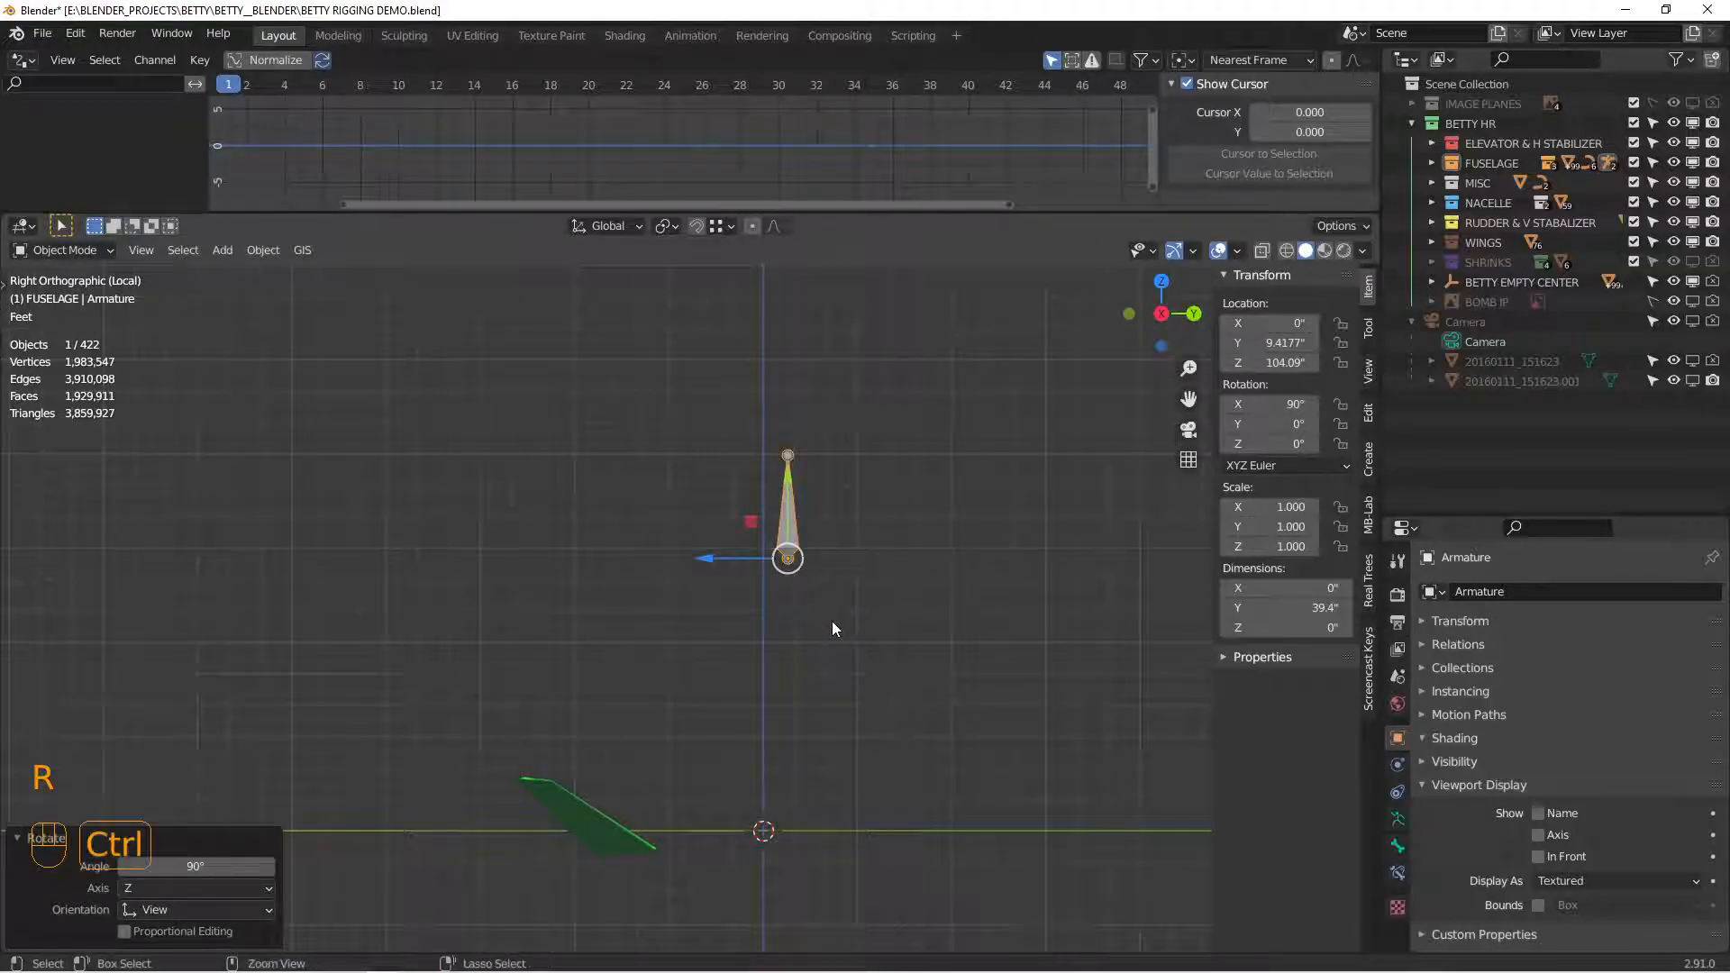
{"action": "key", "text": "ctrl+a"}
{"action": "left_click", "coordinate": [831, 620]}
Step: Add a driver to the X rotation of the right aileron and of the left aileron
{"action": "middle_click_drag", "start_coordinate": [829, 614], "coordinate": [970, 563]}
{"action": "left_click", "coordinate": [994, 512]}
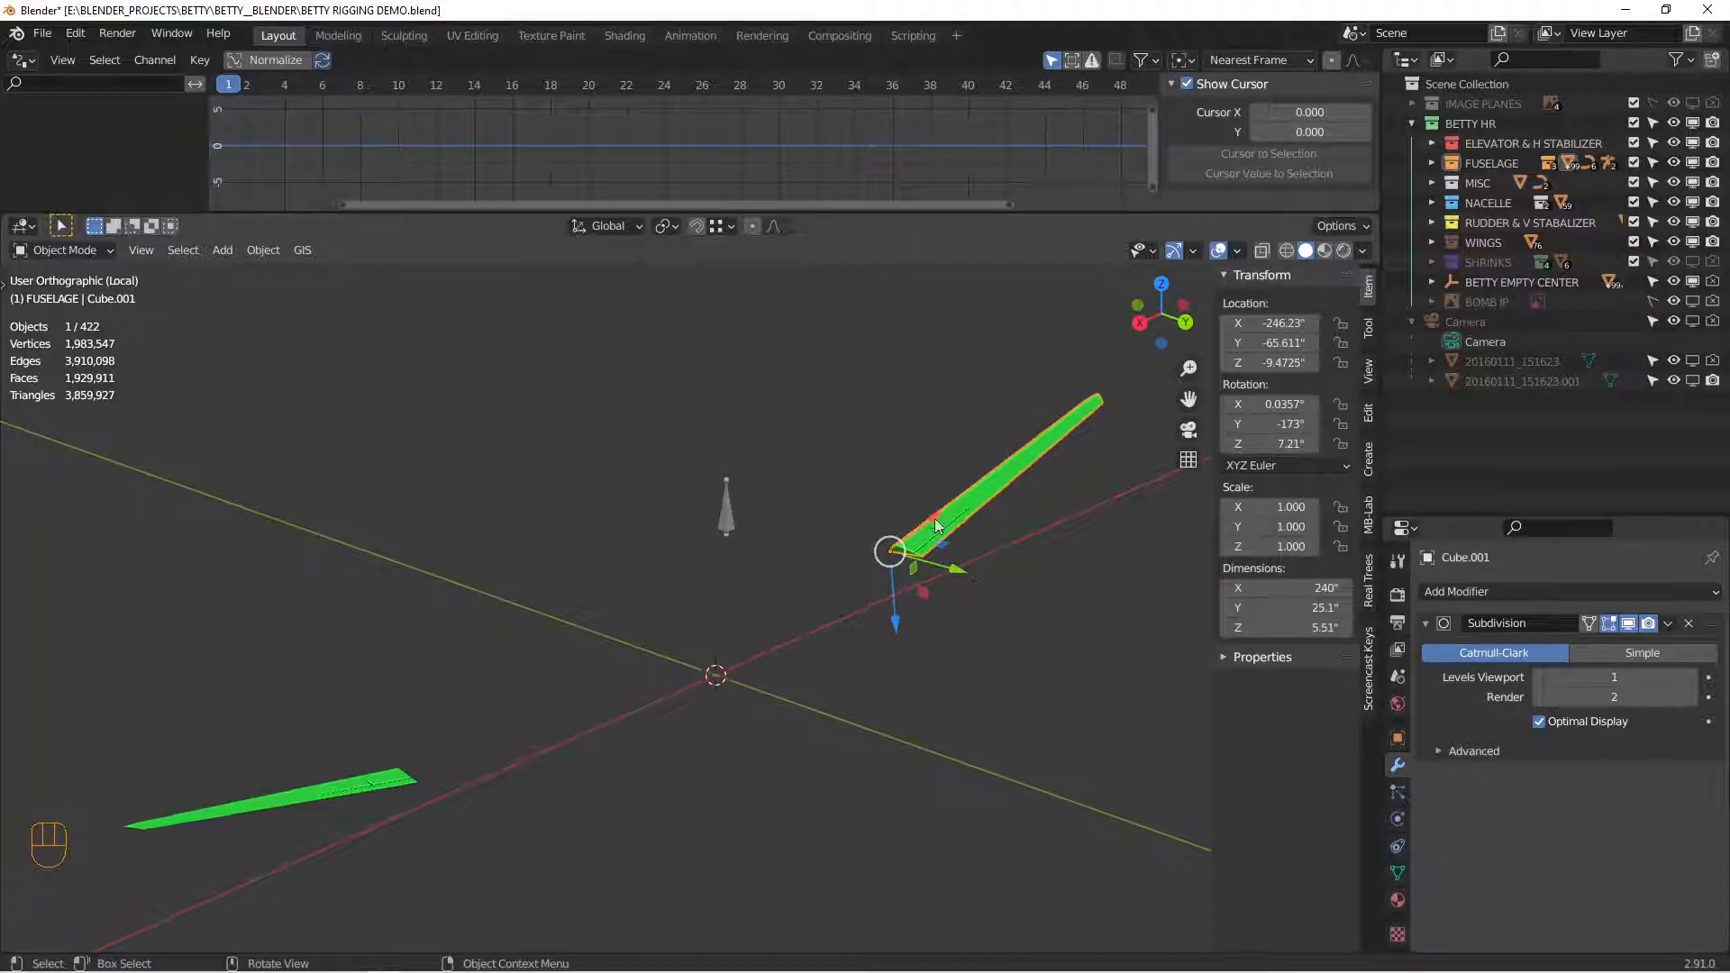
{"action": "right_click", "coordinate": [1277, 403]}
{"action": "left_click", "coordinate": [1270, 405]}
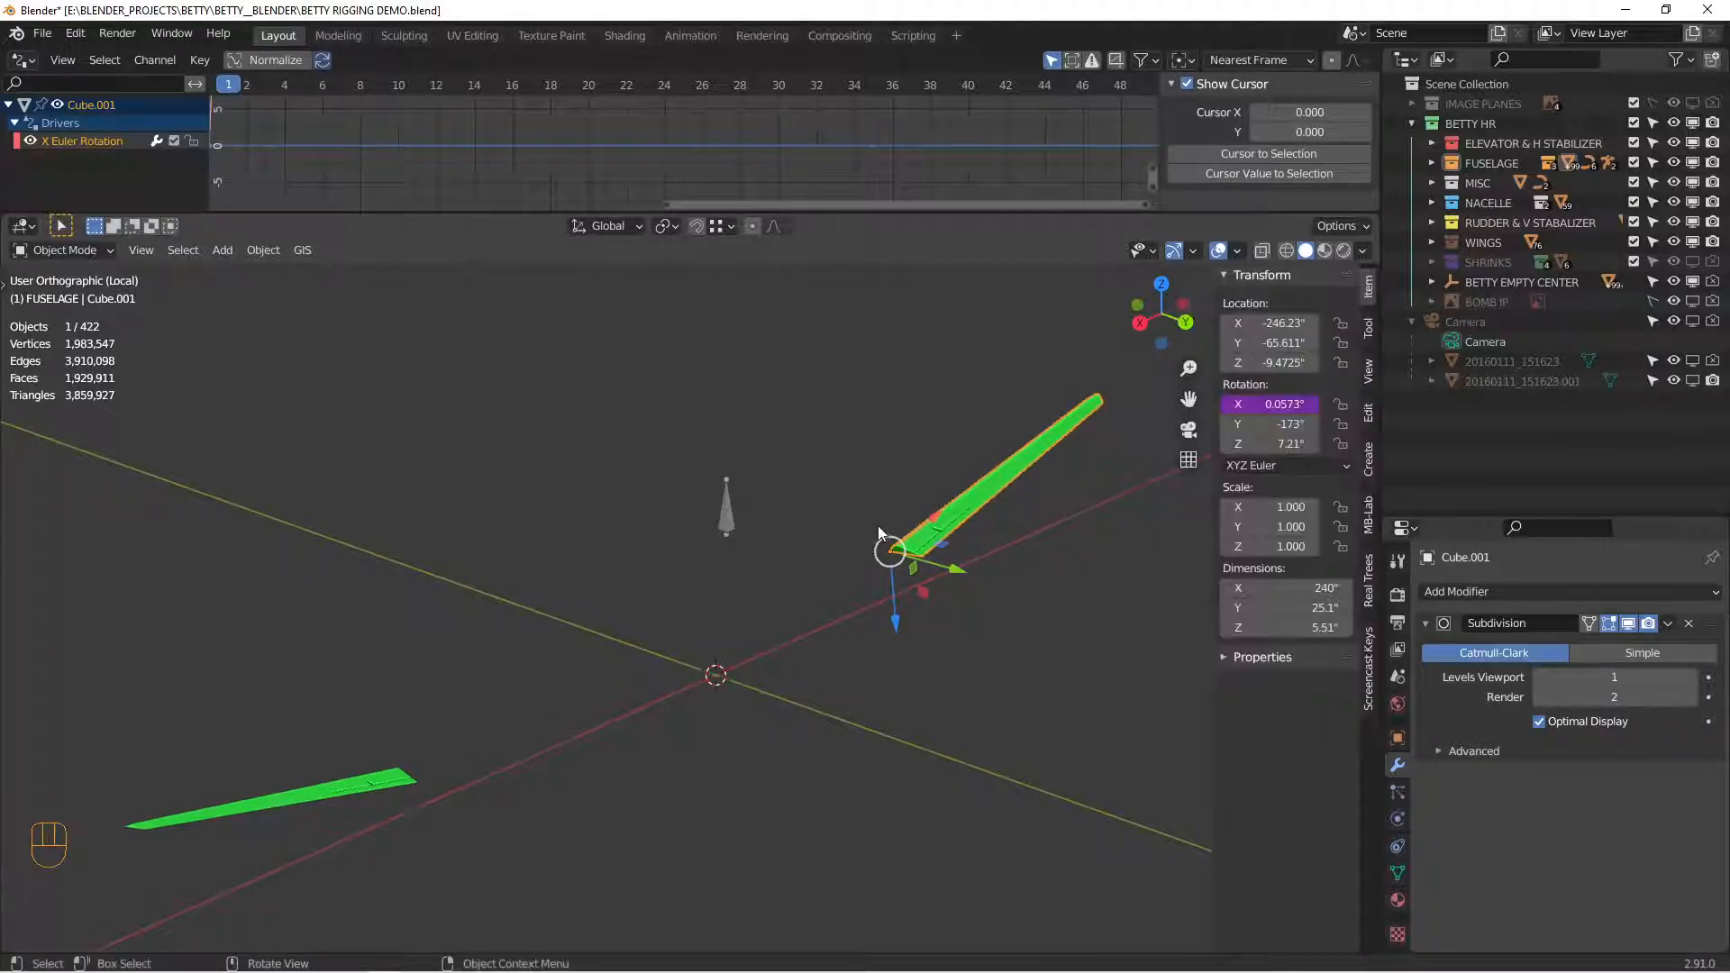
{"action": "left_click", "coordinate": [300, 798]}
{"action": "right_click", "coordinate": [1261, 403]}
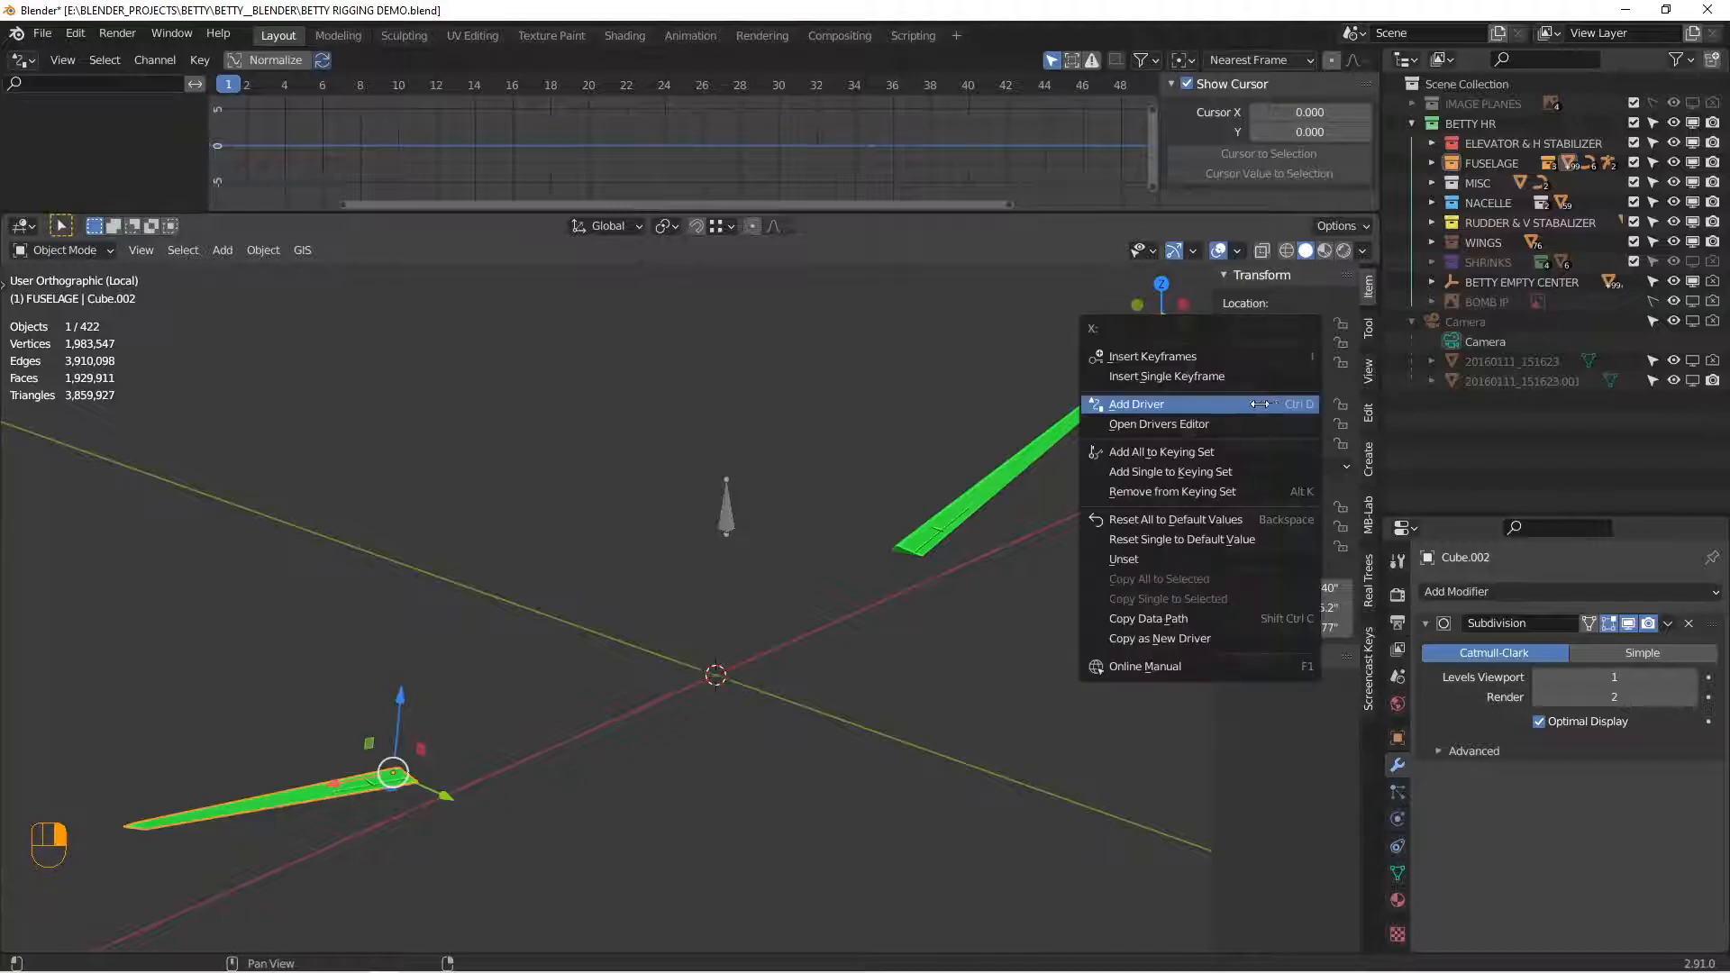
{"action": "left_click", "coordinate": [1256, 403]}
Step: Enlarge the drivers editor and assign the armature as the variable object of the right aileron's X rotation driver
{"action": "middle_click_drag", "start_coordinate": [901, 548], "coordinate": [939, 517]}
{"action": "left_click", "coordinate": [939, 517]}
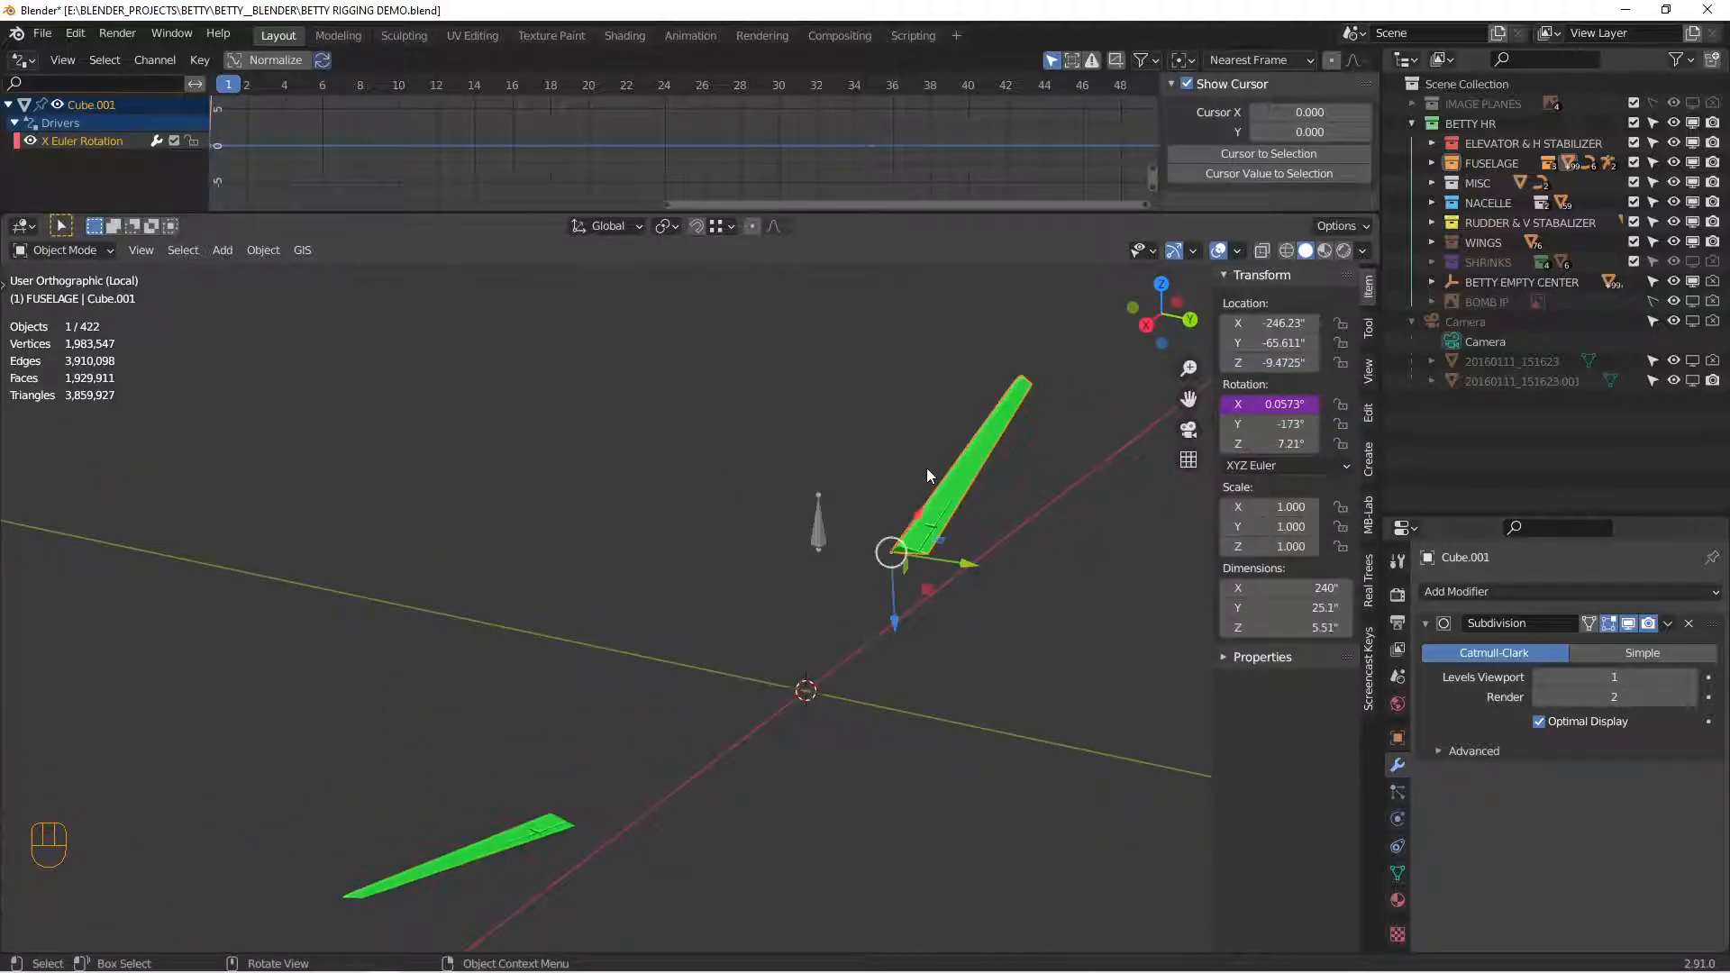
{"action": "left_click_drag", "start_coordinate": [1035, 213], "coordinate": [1036, 345]}
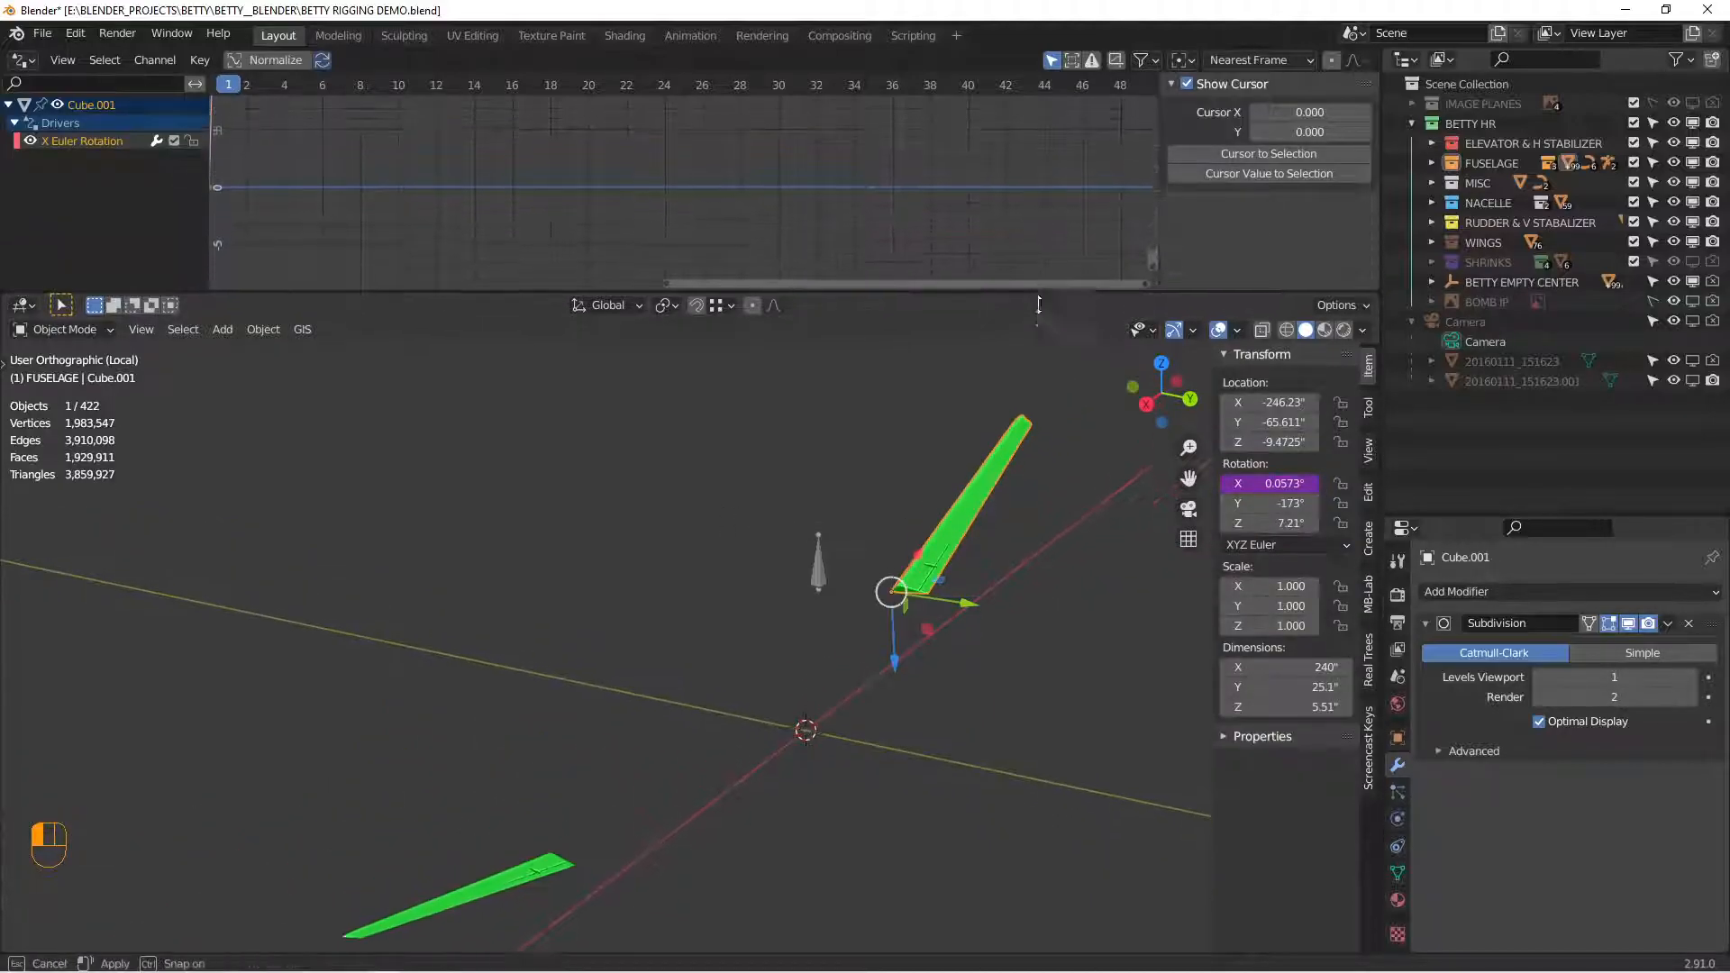
{"action": "left_click", "coordinate": [58, 140]}
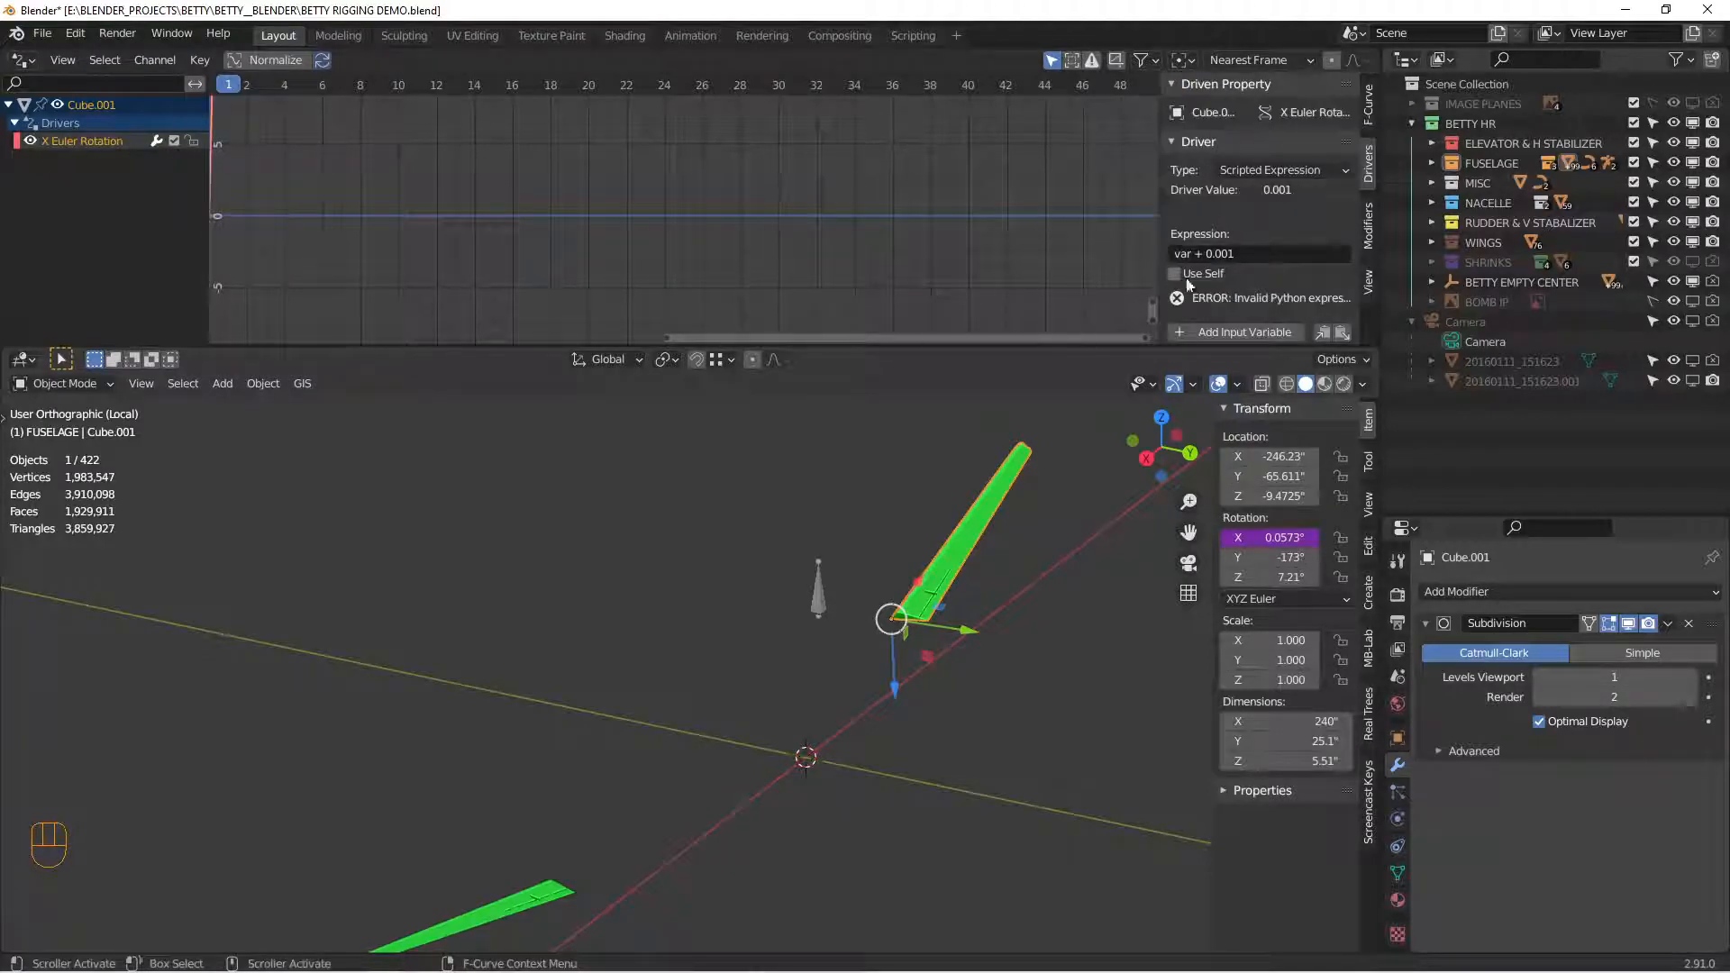
{"action": "scroll", "coordinate": [1304, 224], "scroll_direction": "down", "scroll_amount": 6}
{"action": "left_click", "coordinate": [1339, 205]}
{"action": "left_click", "coordinate": [820, 581]}
Step: Lock the armature's X and Z rotation so that only Y stays free
{"action": "middle_click_drag", "start_coordinate": [820, 581], "coordinate": [743, 575]}
{"action": "left_click", "coordinate": [638, 574]}
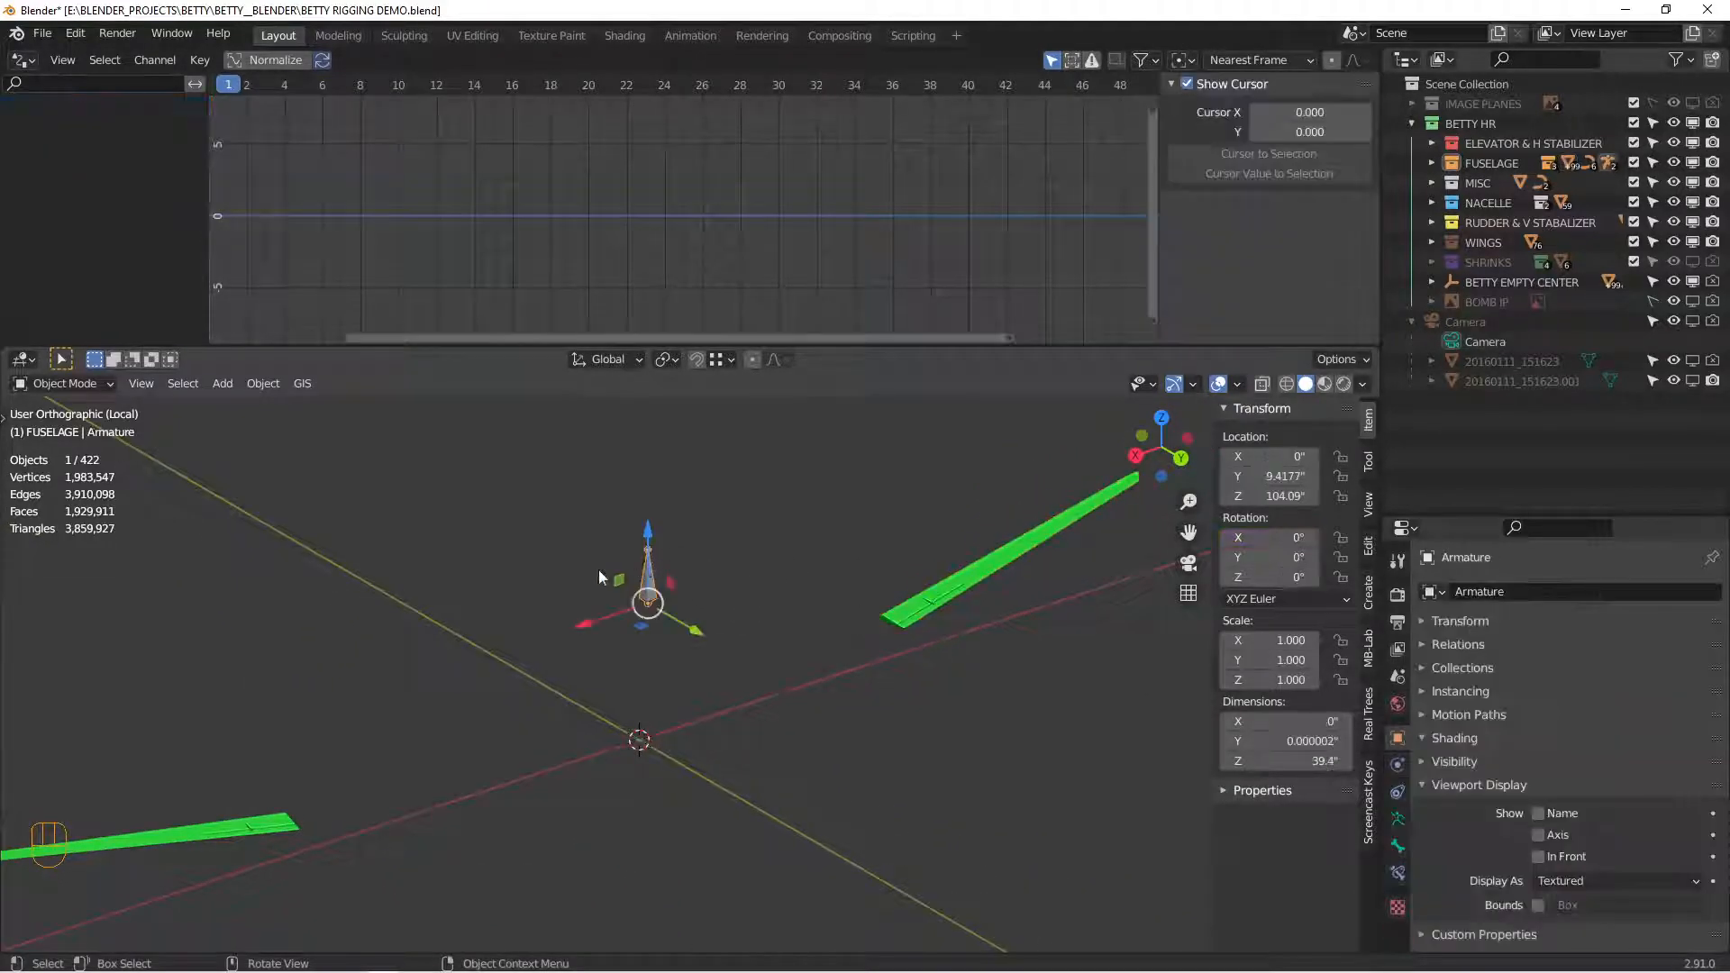
{"action": "left_click", "coordinate": [1341, 537]}
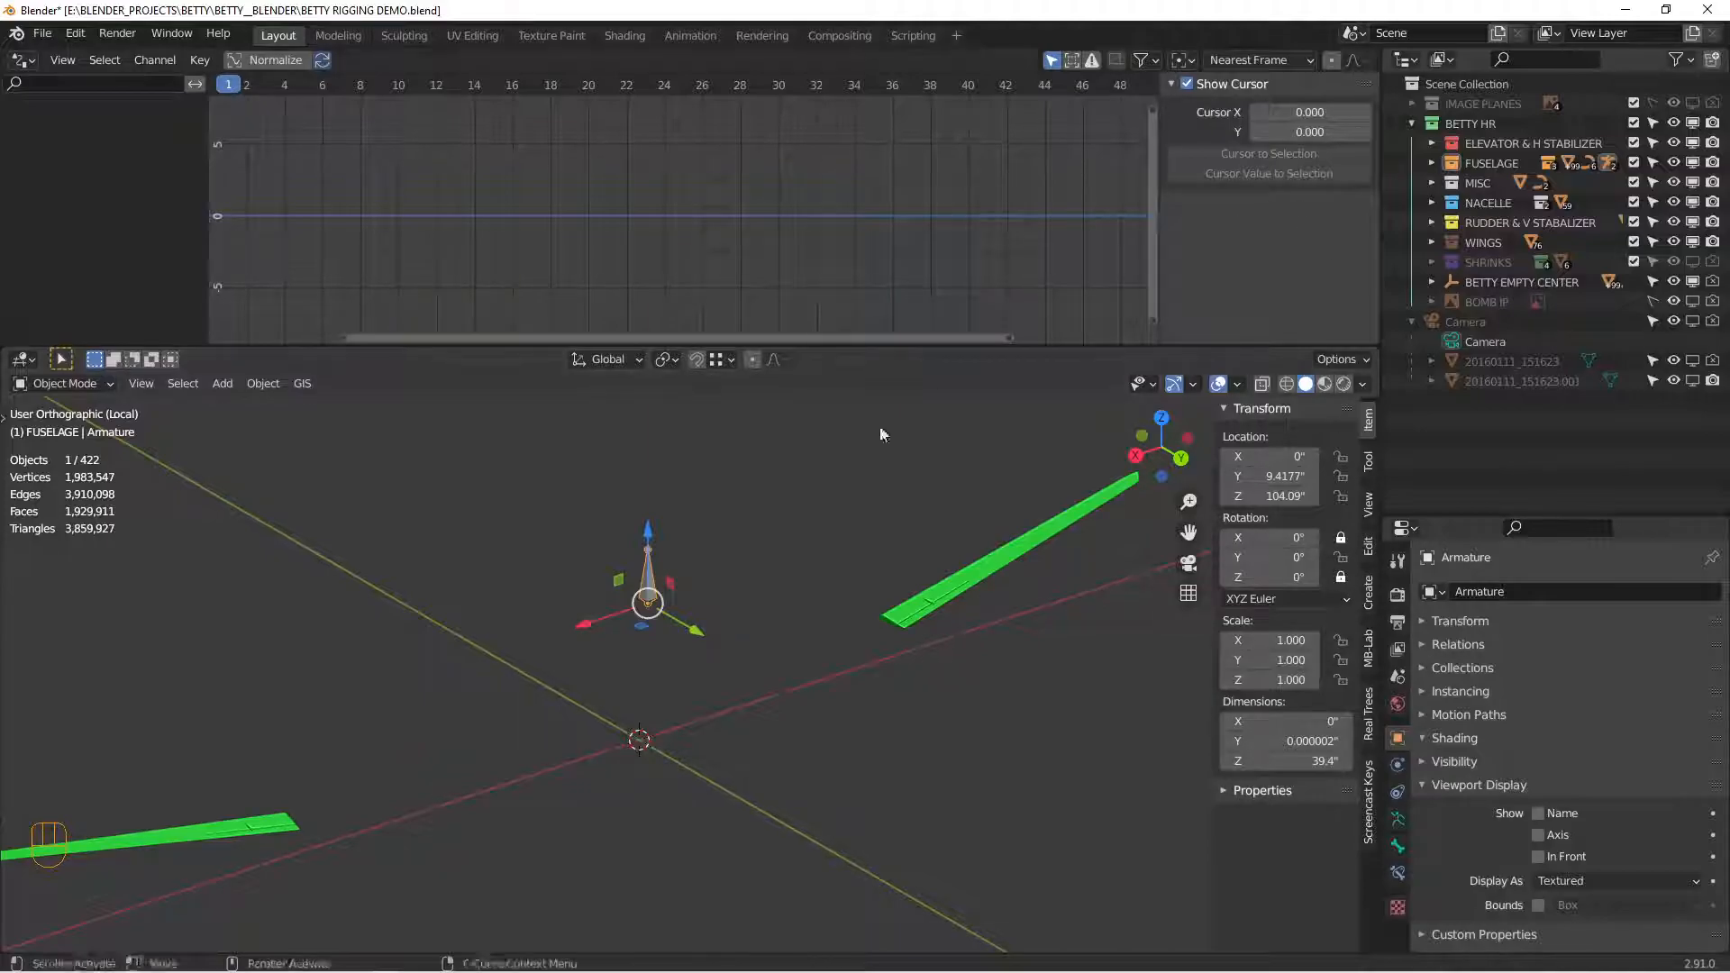
Step: Set the variable type of the right aileron's driver to Y Rotation
{"action": "left_click", "coordinate": [919, 605]}
{"action": "scroll", "coordinate": [1257, 229], "scroll_direction": "down", "scroll_amount": 5}
{"action": "left_click", "coordinate": [1258, 231]}
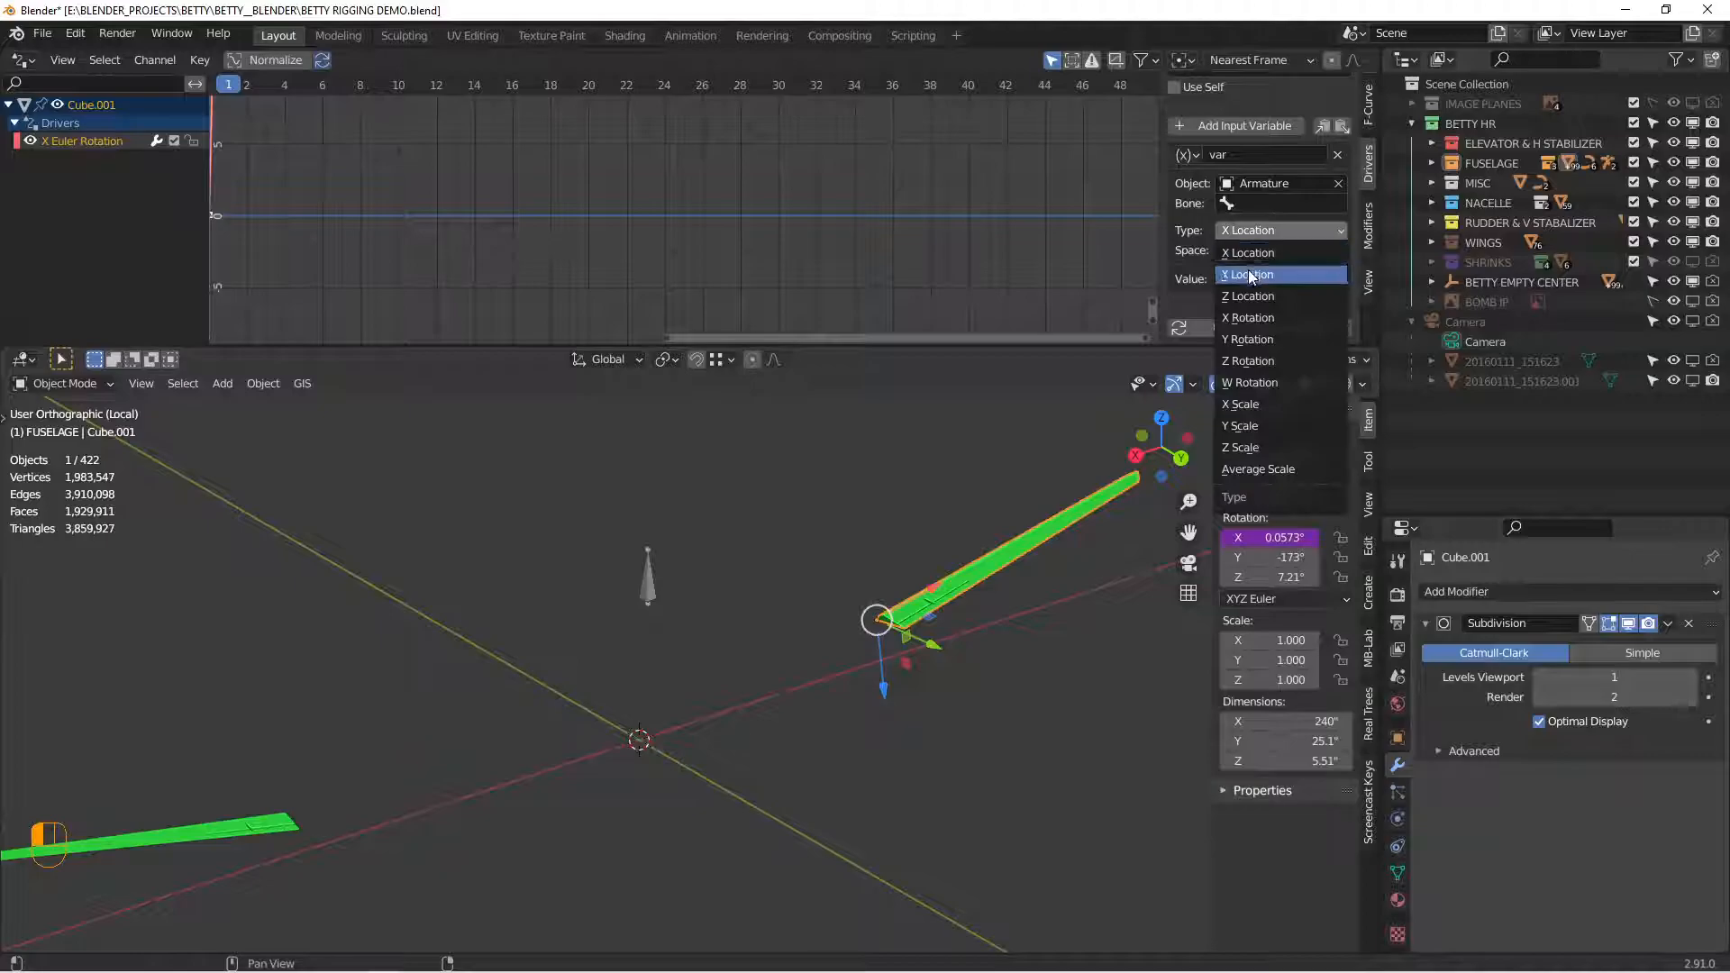
{"action": "left_click", "coordinate": [1248, 340]}
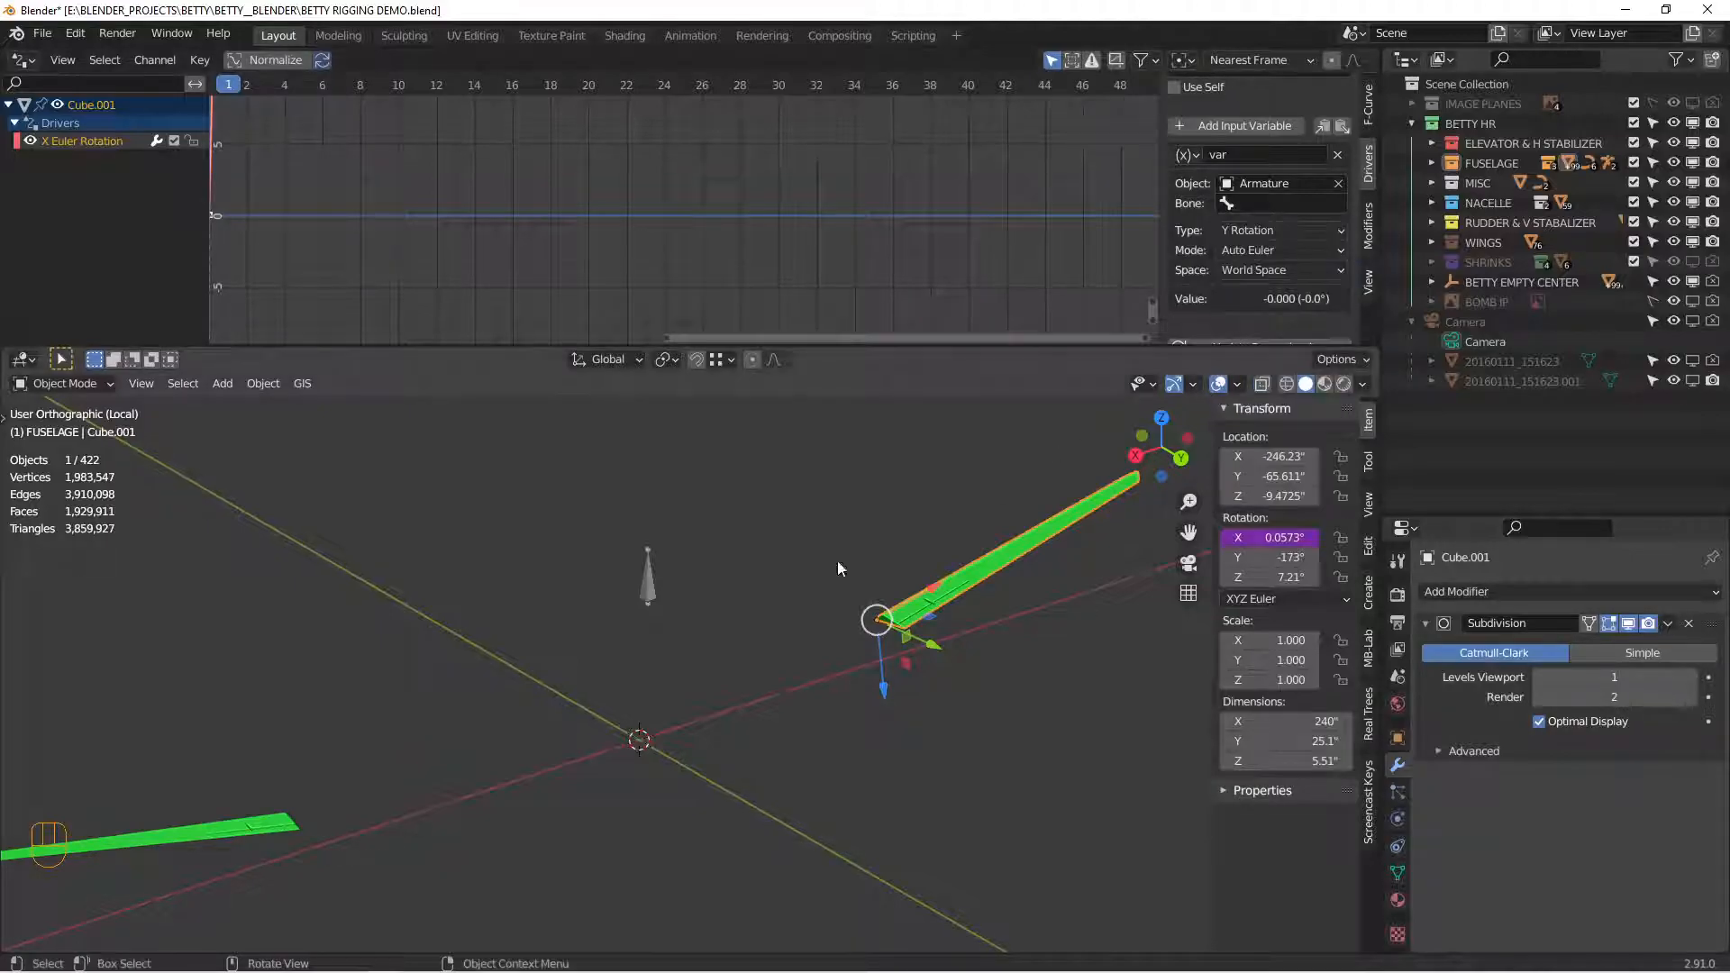
Step: Assign the armature to the left aileron's X rotation driver and set its variable type to Y Rotation
{"action": "left_click", "coordinate": [291, 824]}
{"action": "middle_click_drag", "start_coordinate": [290, 796], "coordinate": [453, 678], "text": "shift"}
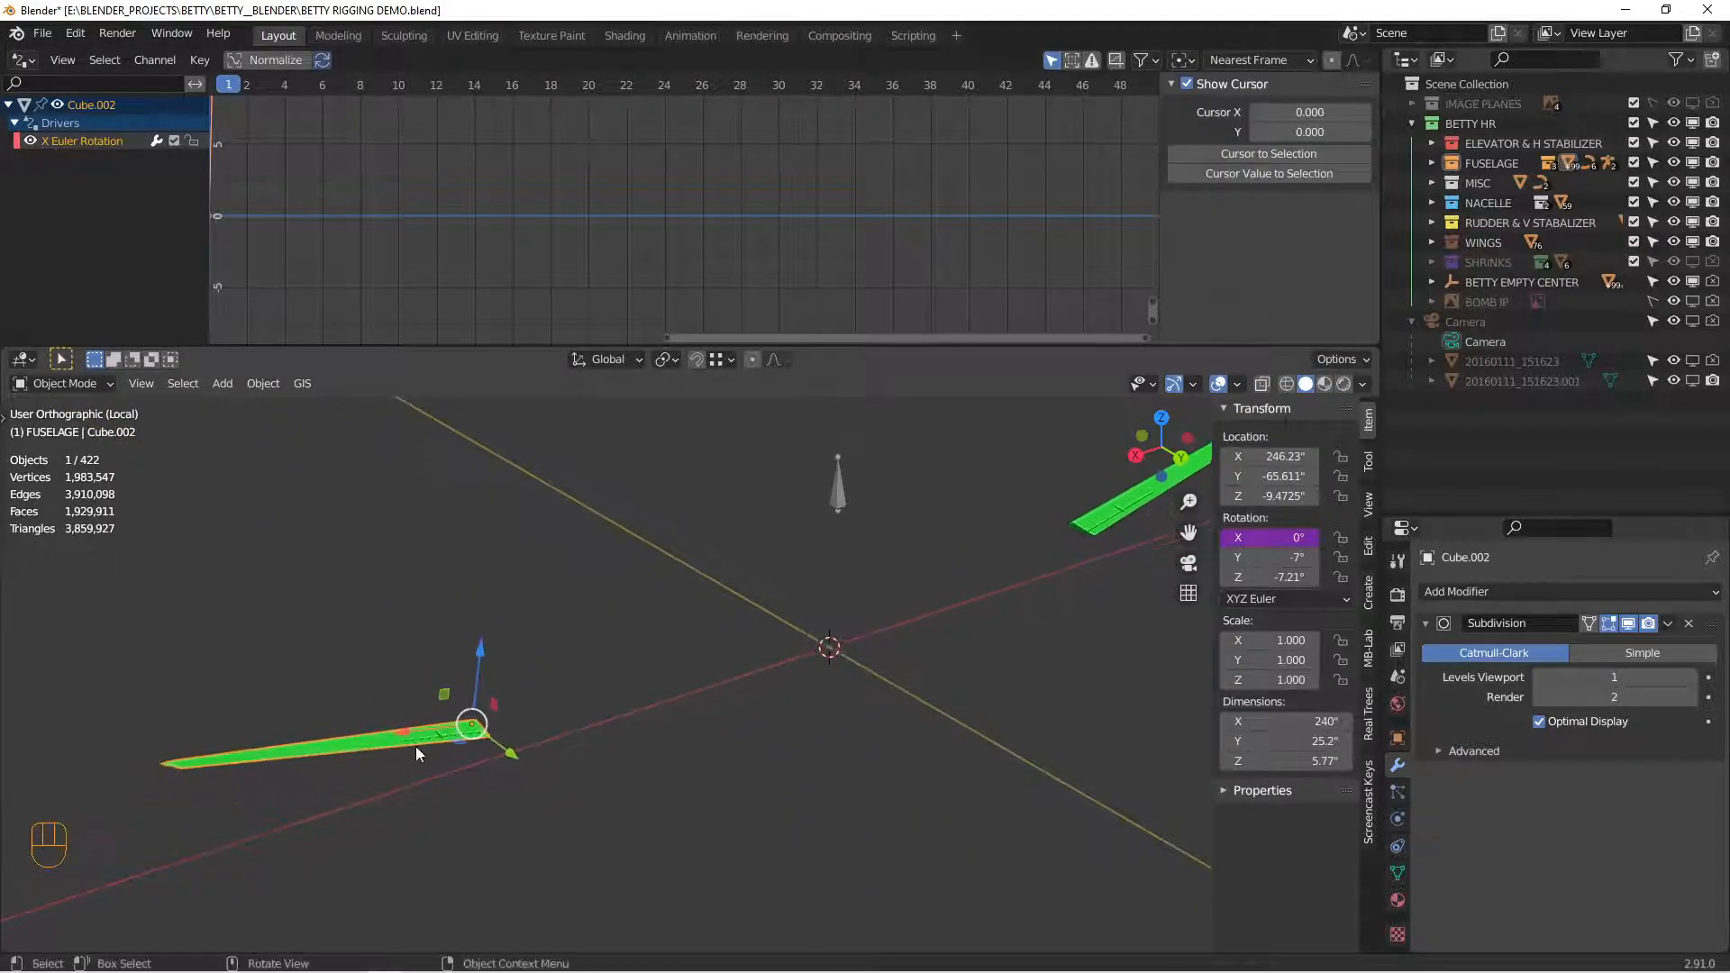
{"action": "left_click", "coordinate": [119, 141]}
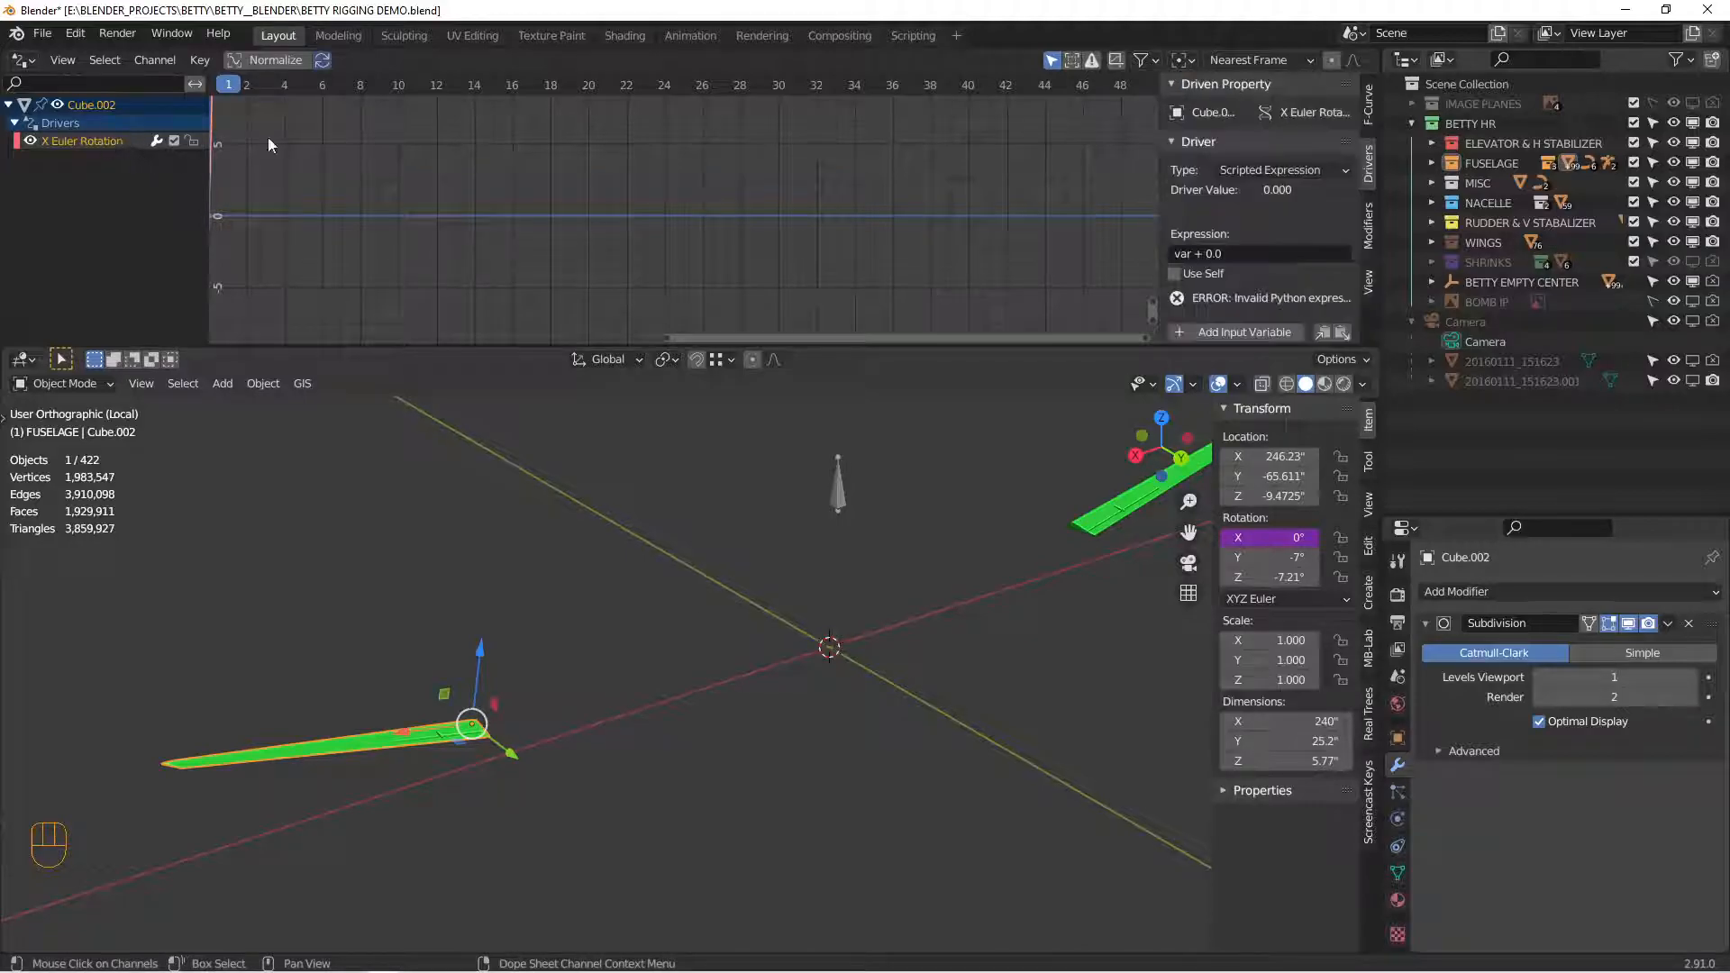
{"action": "scroll", "coordinate": [1226, 225], "scroll_direction": "down", "scroll_amount": 5}
{"action": "left_click", "coordinate": [1323, 211]}
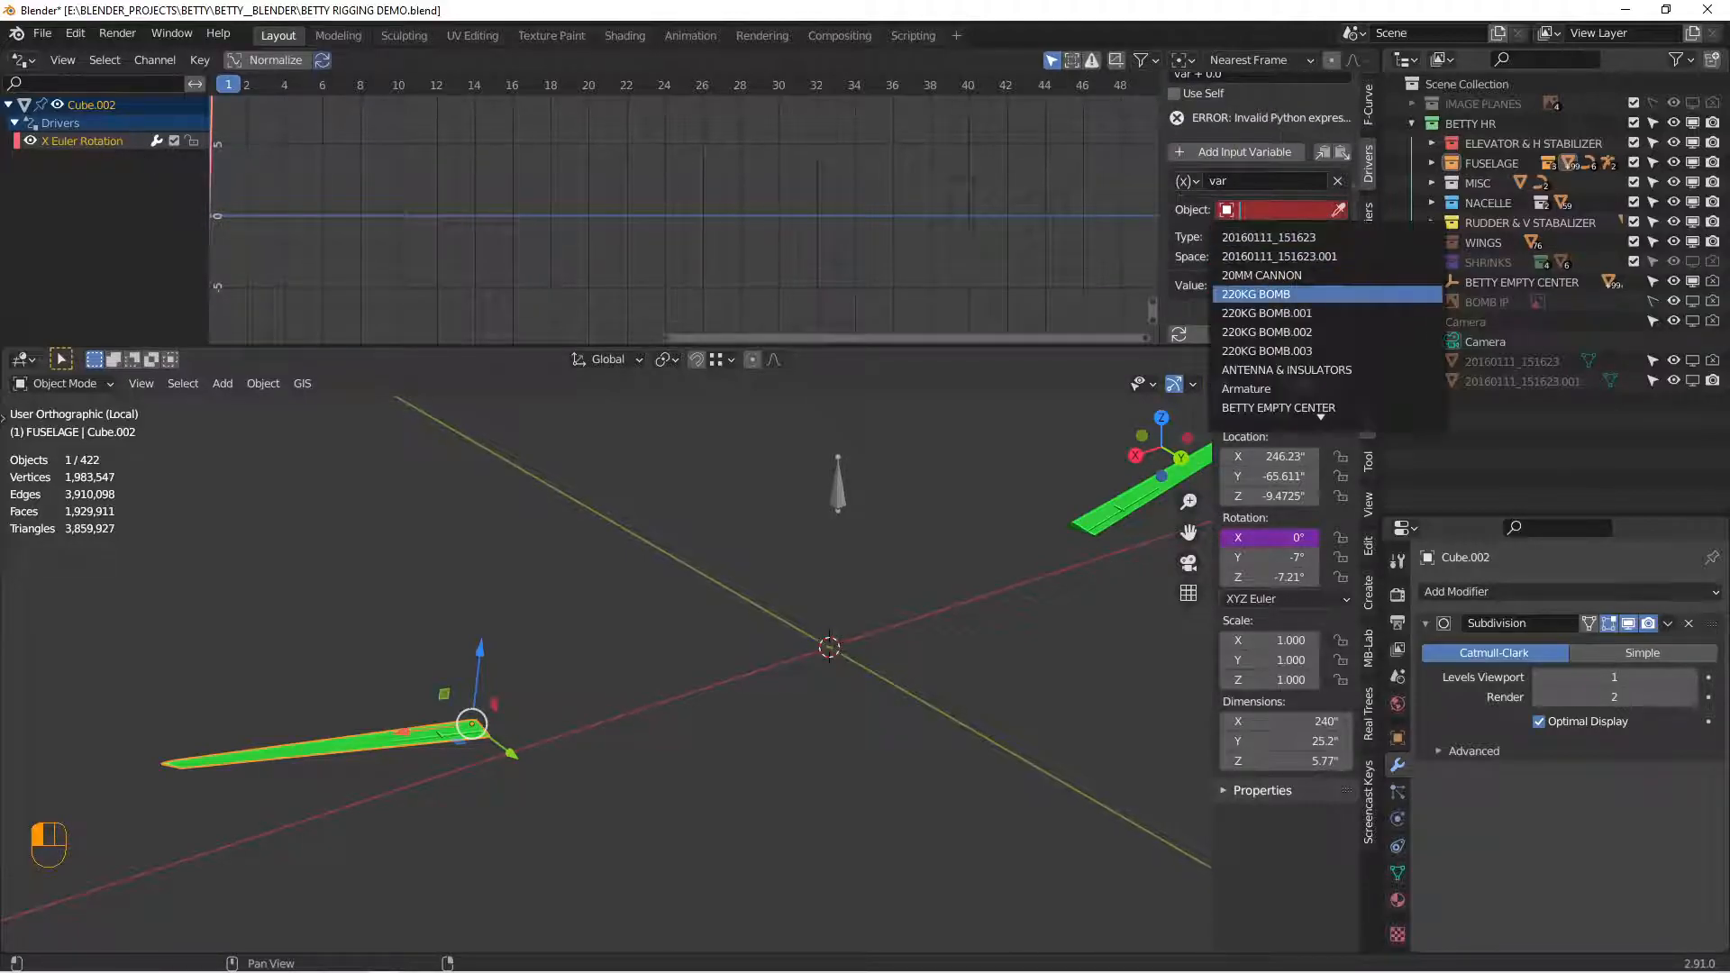
{"action": "key", "text": "Return"}
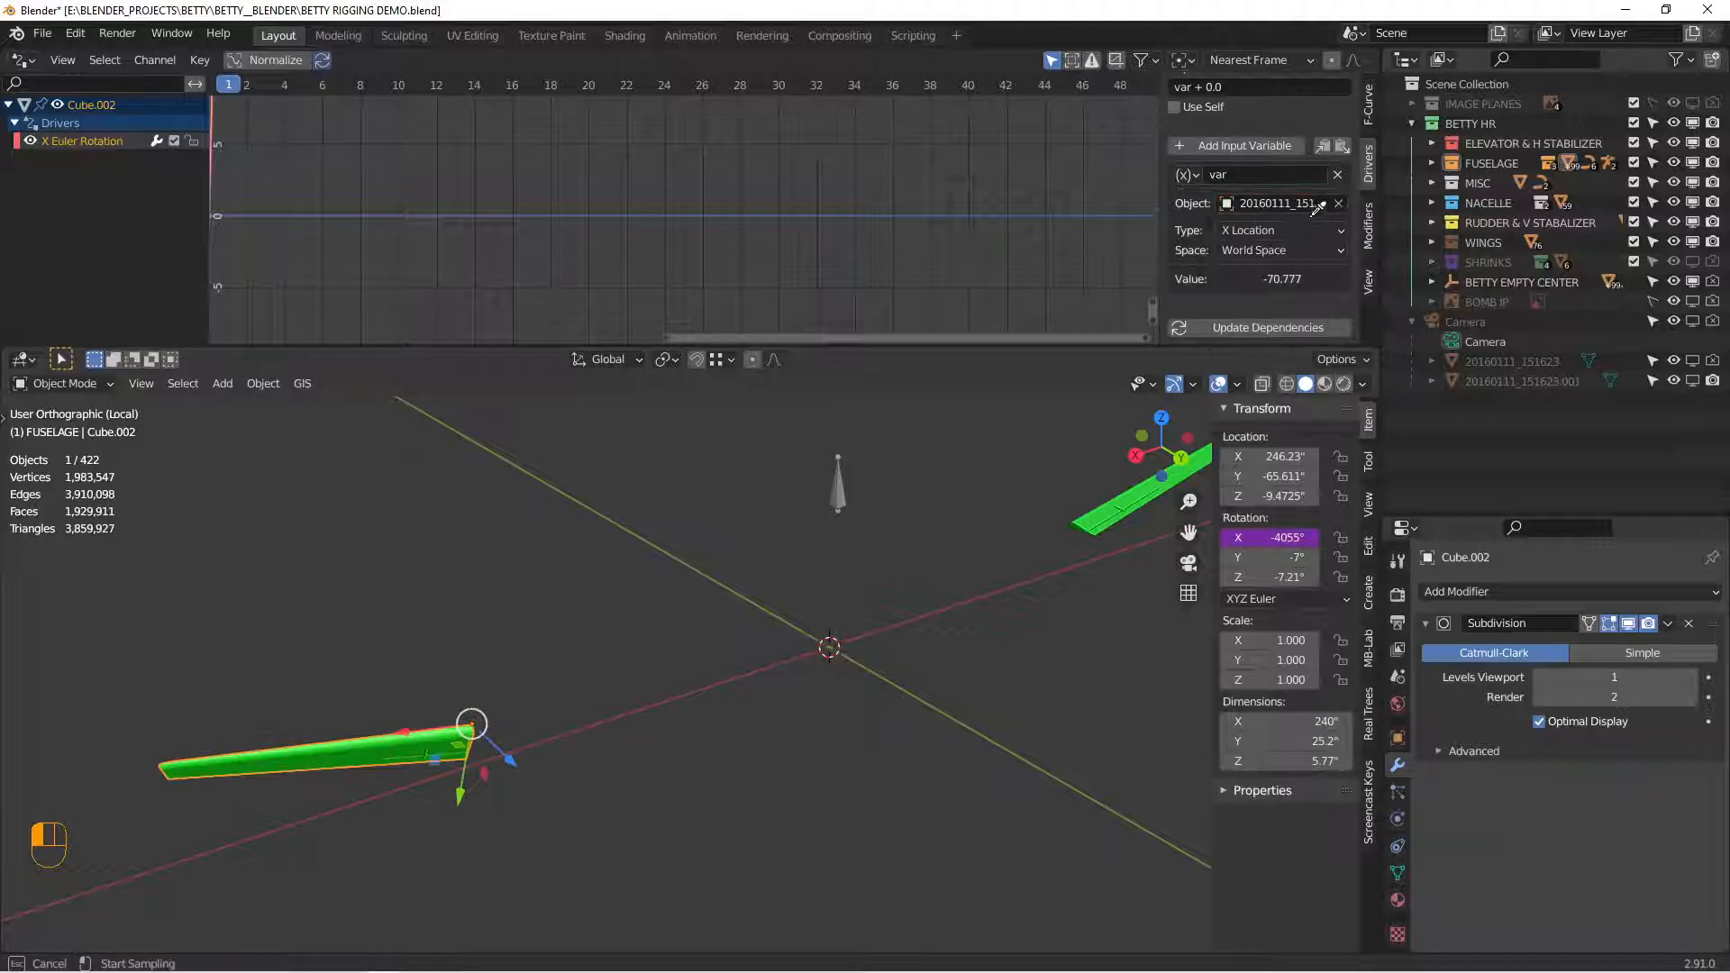
{"action": "left_click", "coordinate": [1332, 205]}
{"action": "left_click", "coordinate": [1340, 224]}
{"action": "left_click", "coordinate": [839, 478]}
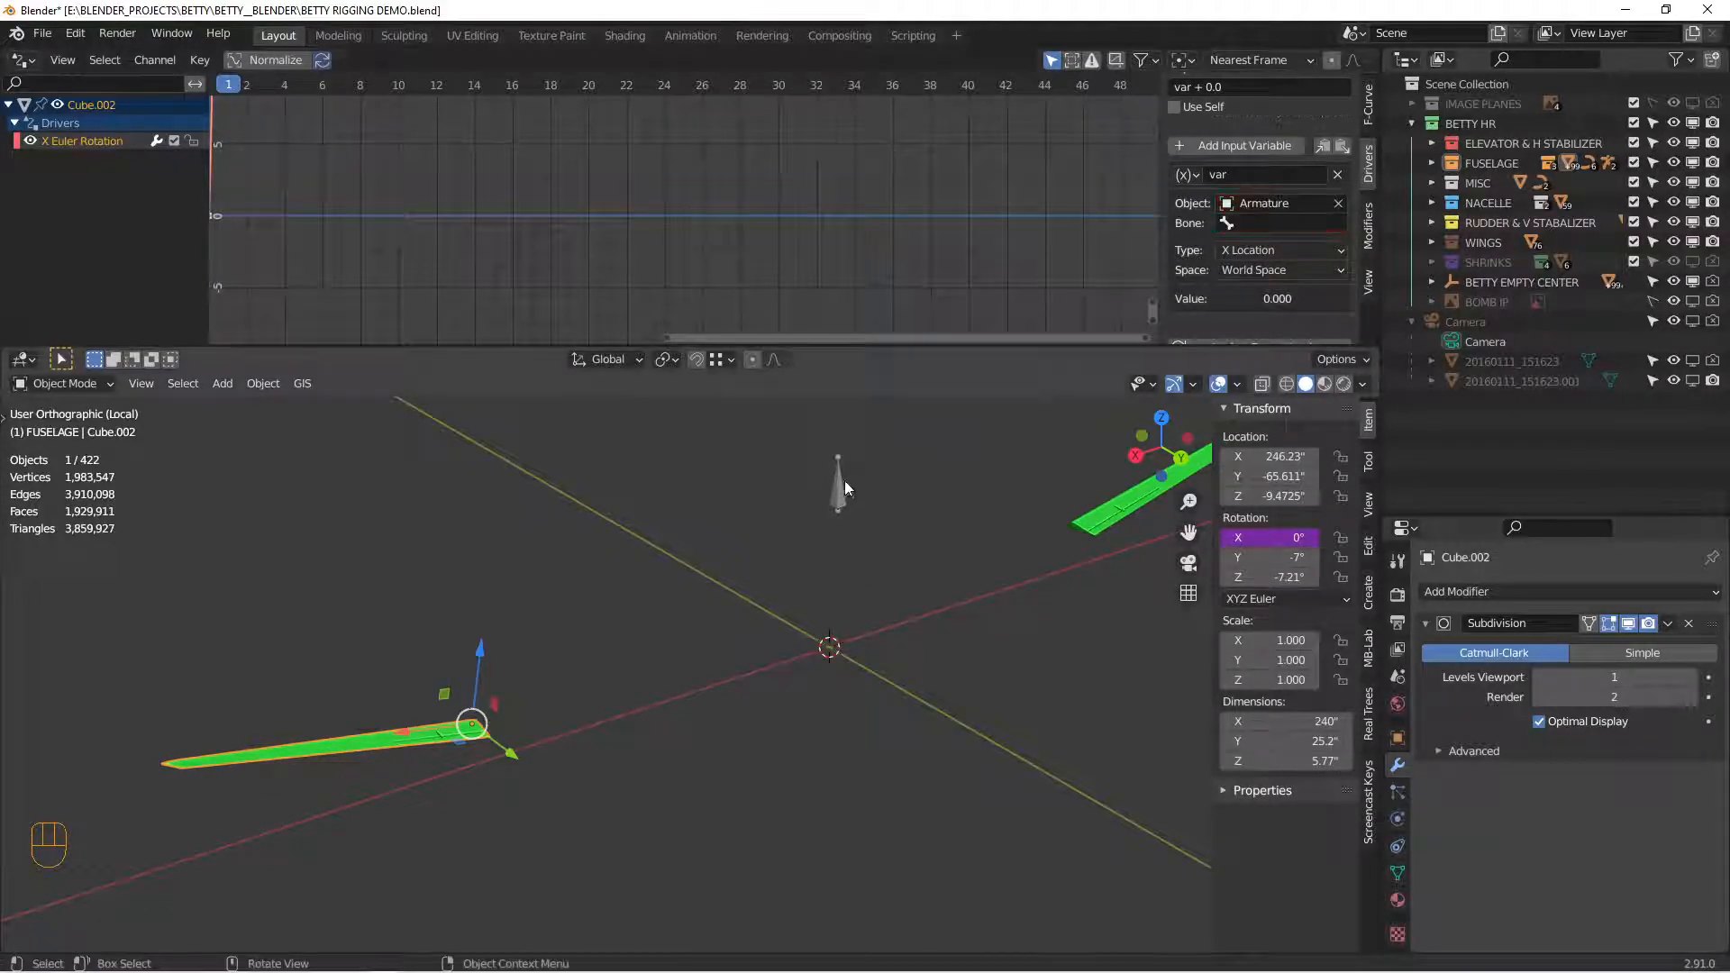
{"action": "left_click", "coordinate": [1268, 252]}
{"action": "left_click", "coordinate": [1253, 355]}
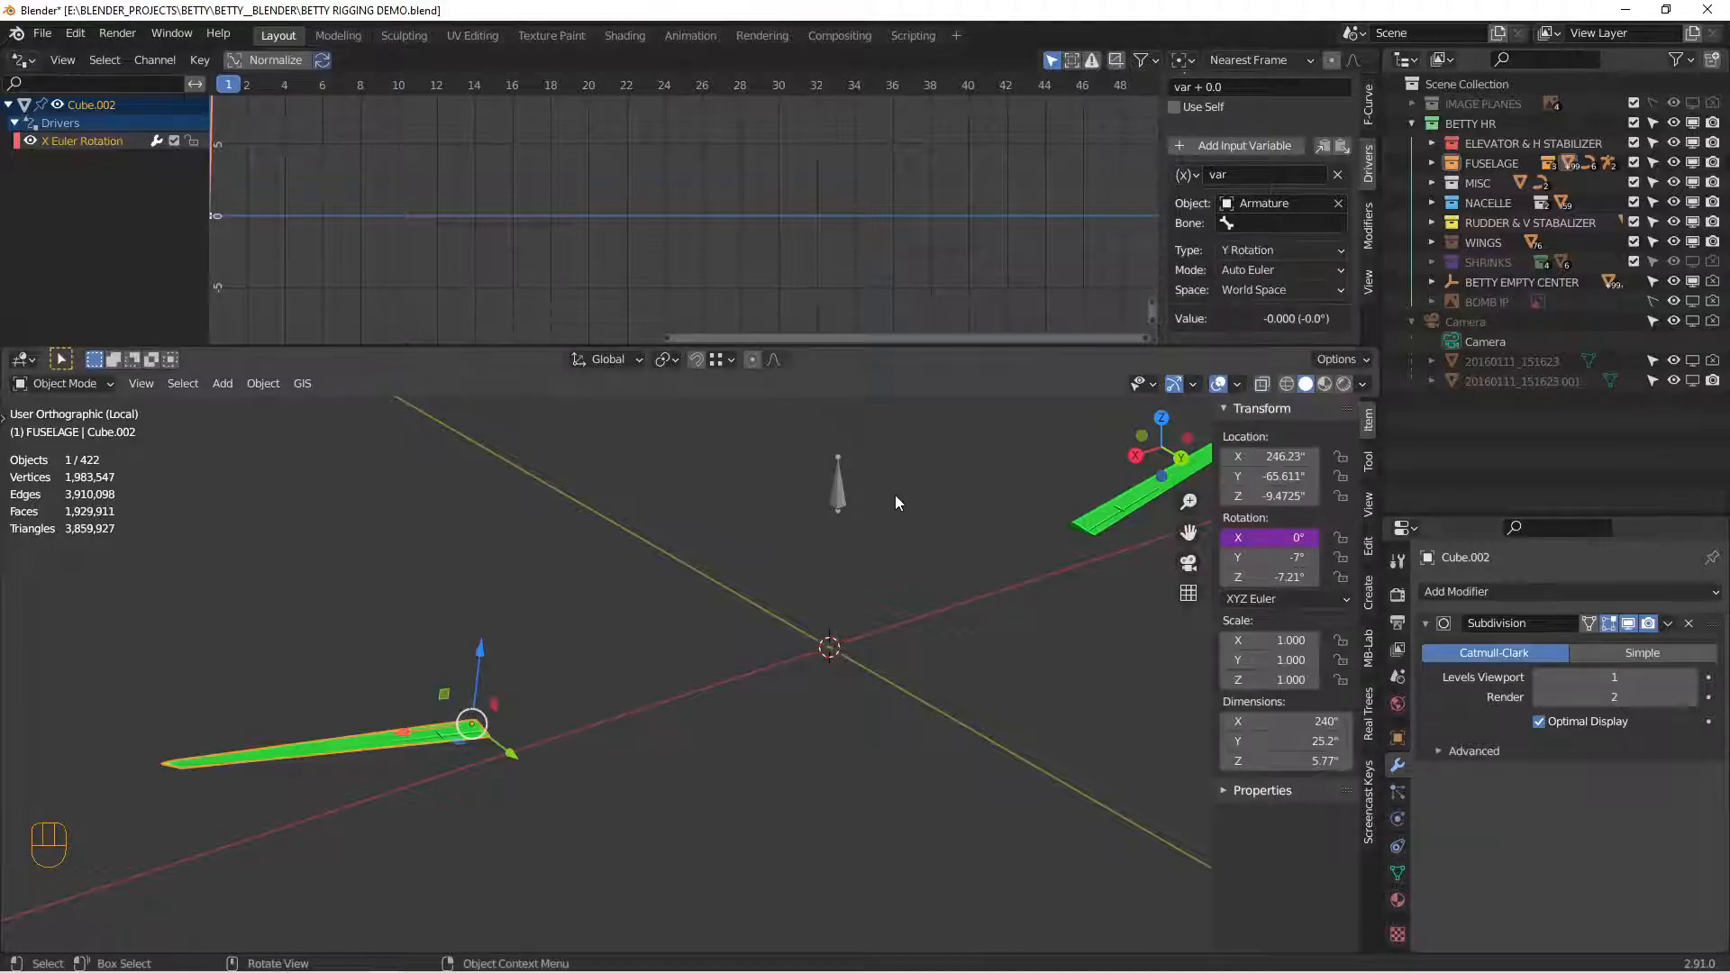
Step: Test-rotate the armature about Y to check how both ailerons move, and cancel the rotation
{"action": "left_click", "coordinate": [836, 486]}
{"action": "middle_click_drag", "start_coordinate": [843, 547], "coordinate": [892, 472]}
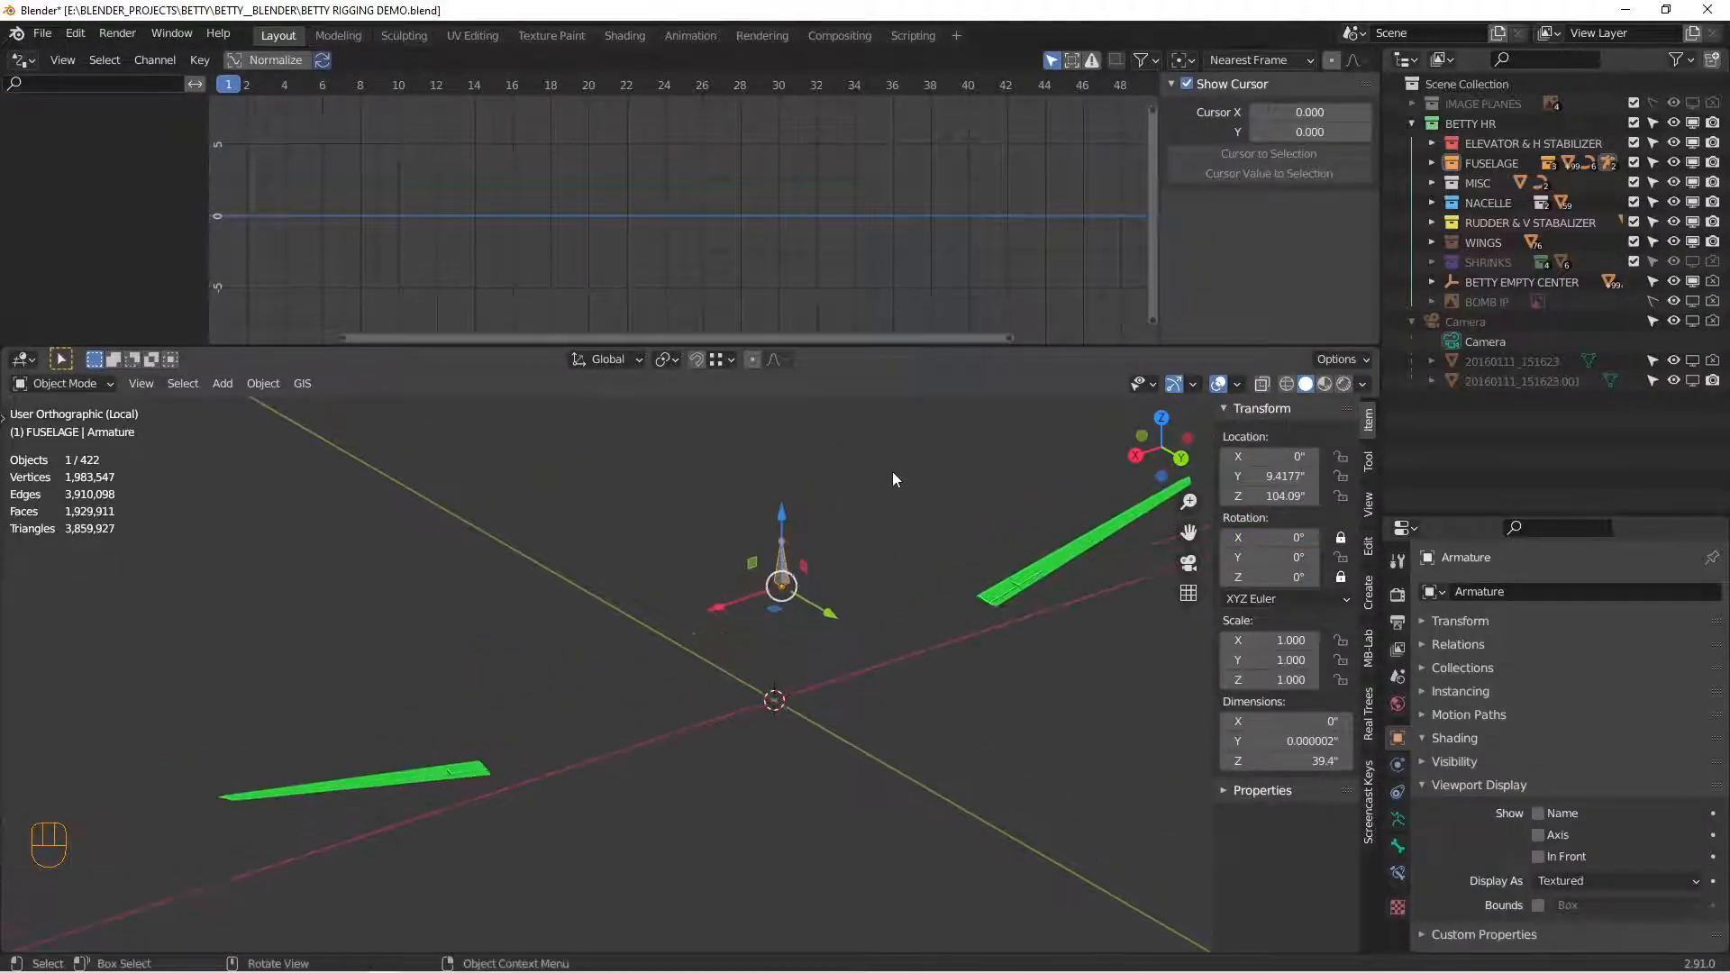
{"action": "key", "text": "r"}
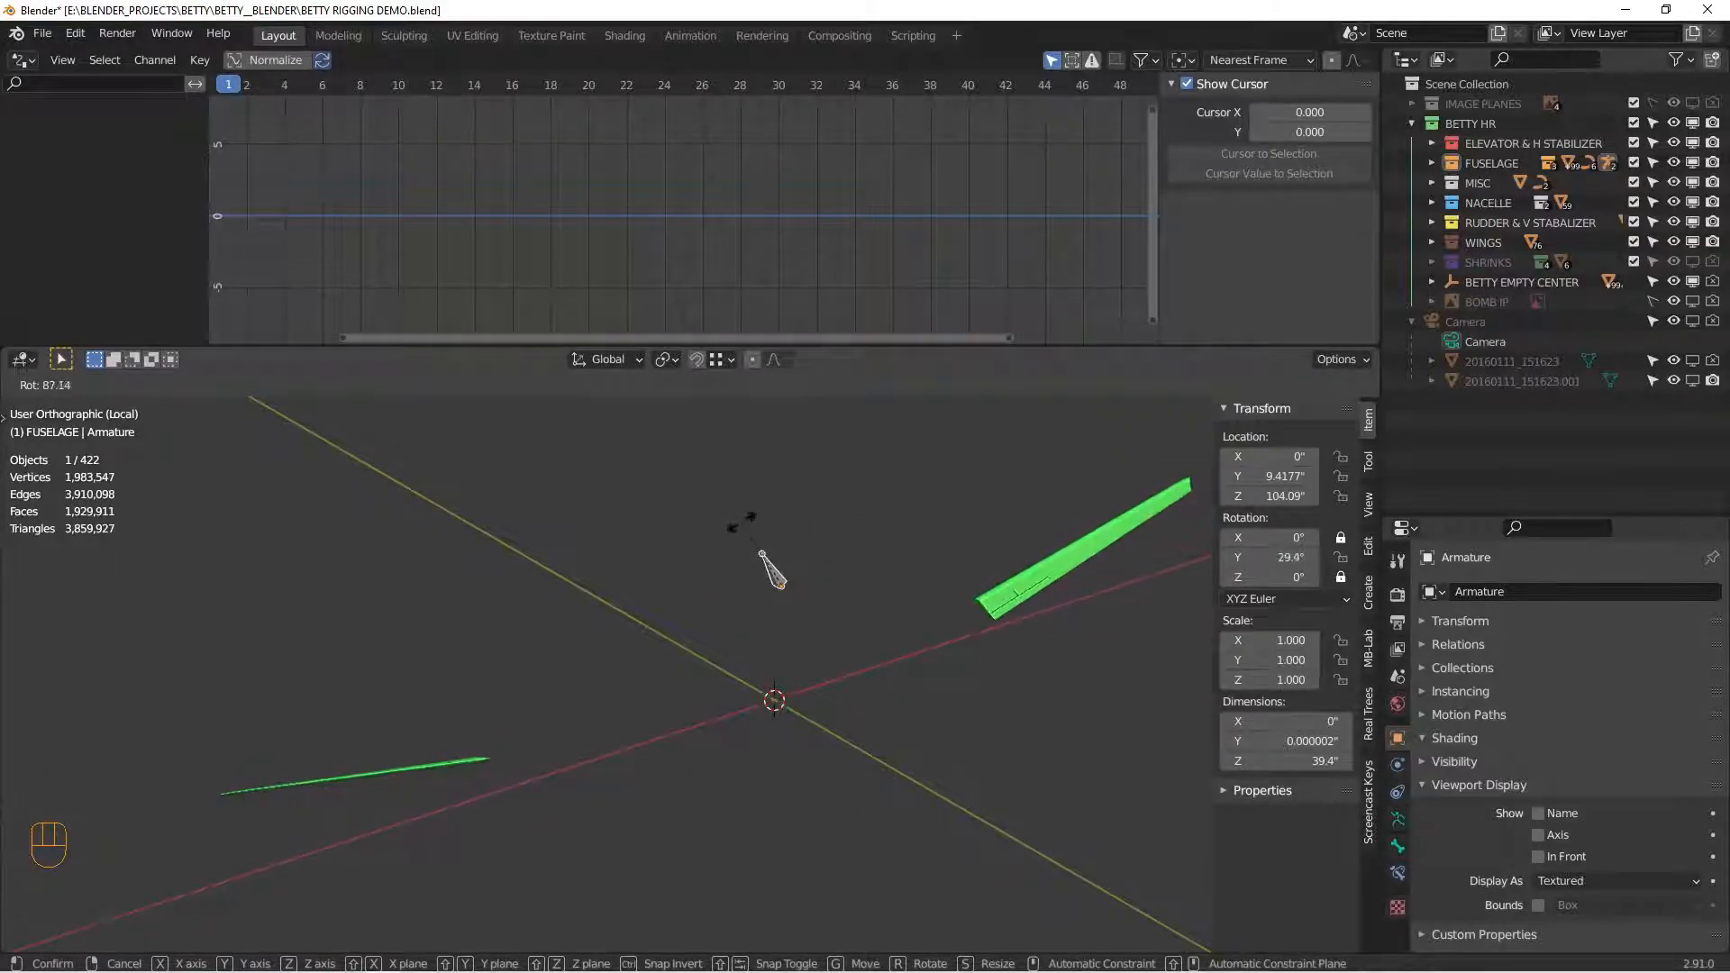
{"action": "right_click", "coordinate": [815, 558]}
Step: Inspect both ailerons from other angles, and repeat the armature rotation test without keeping it
{"action": "middle_click_drag", "start_coordinate": [919, 586], "coordinate": [1117, 622]}
{"action": "middle_click_drag", "start_coordinate": [831, 554], "coordinate": [763, 644], "text": "shift"}
{"action": "middle_click_drag", "start_coordinate": [776, 551], "coordinate": [898, 696]}
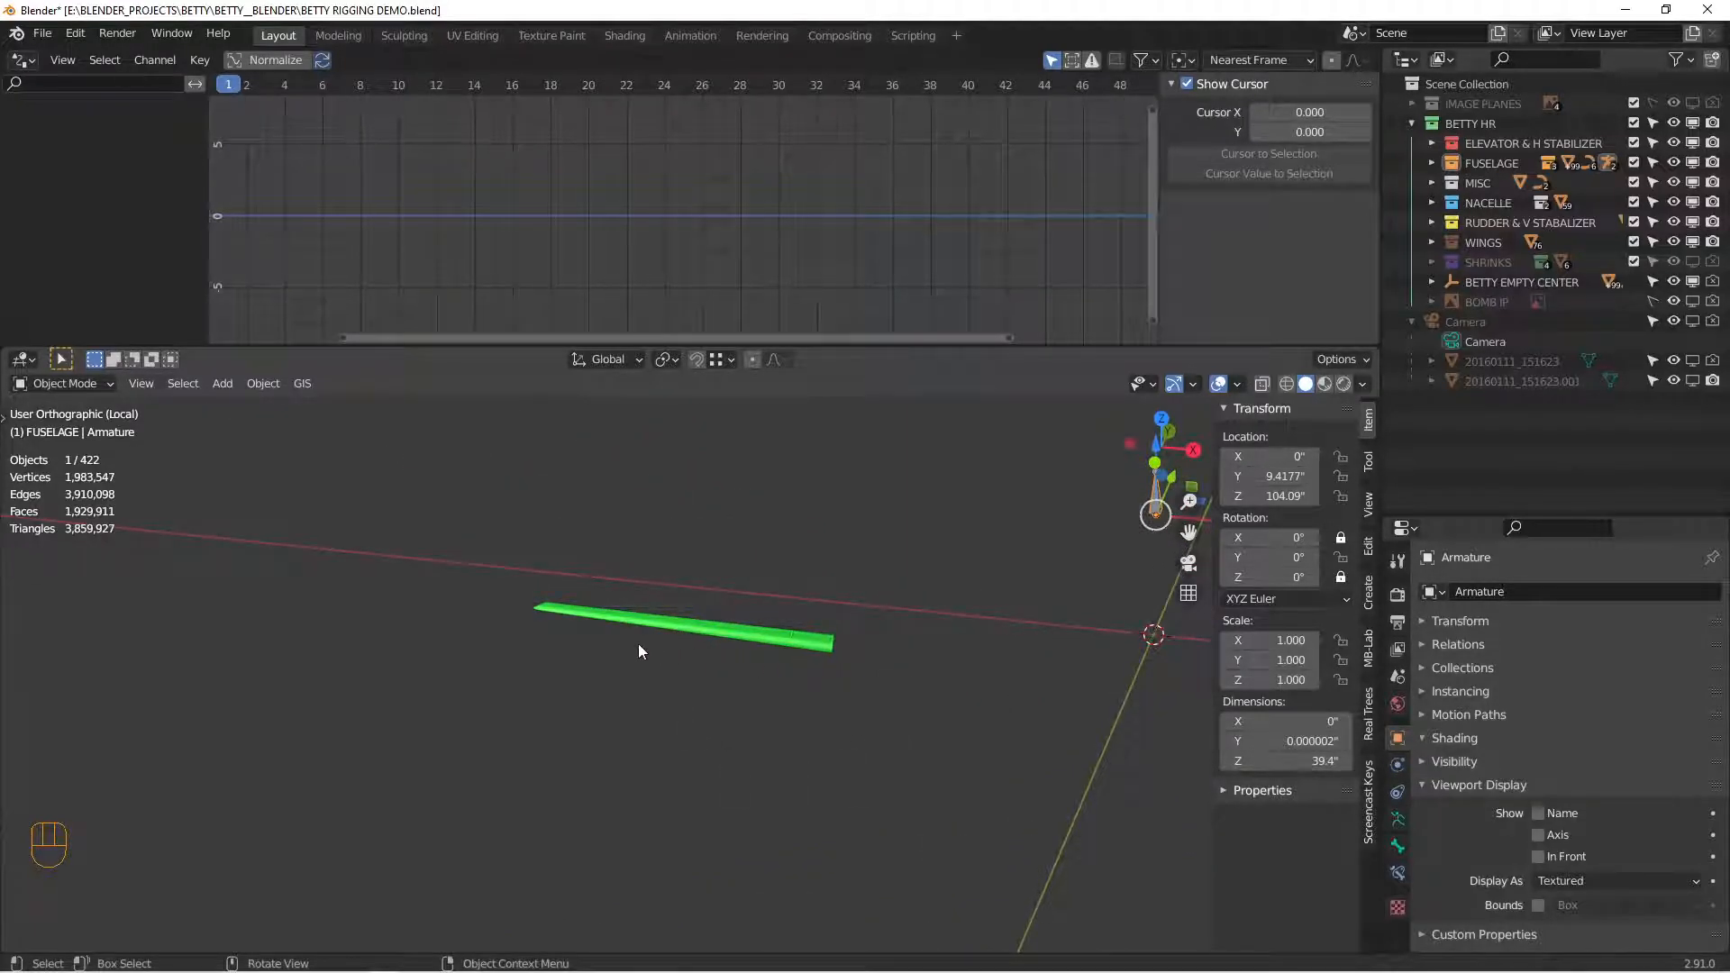
{"action": "middle_click_drag", "start_coordinate": [867, 687], "coordinate": [572, 630], "text": "shift"}
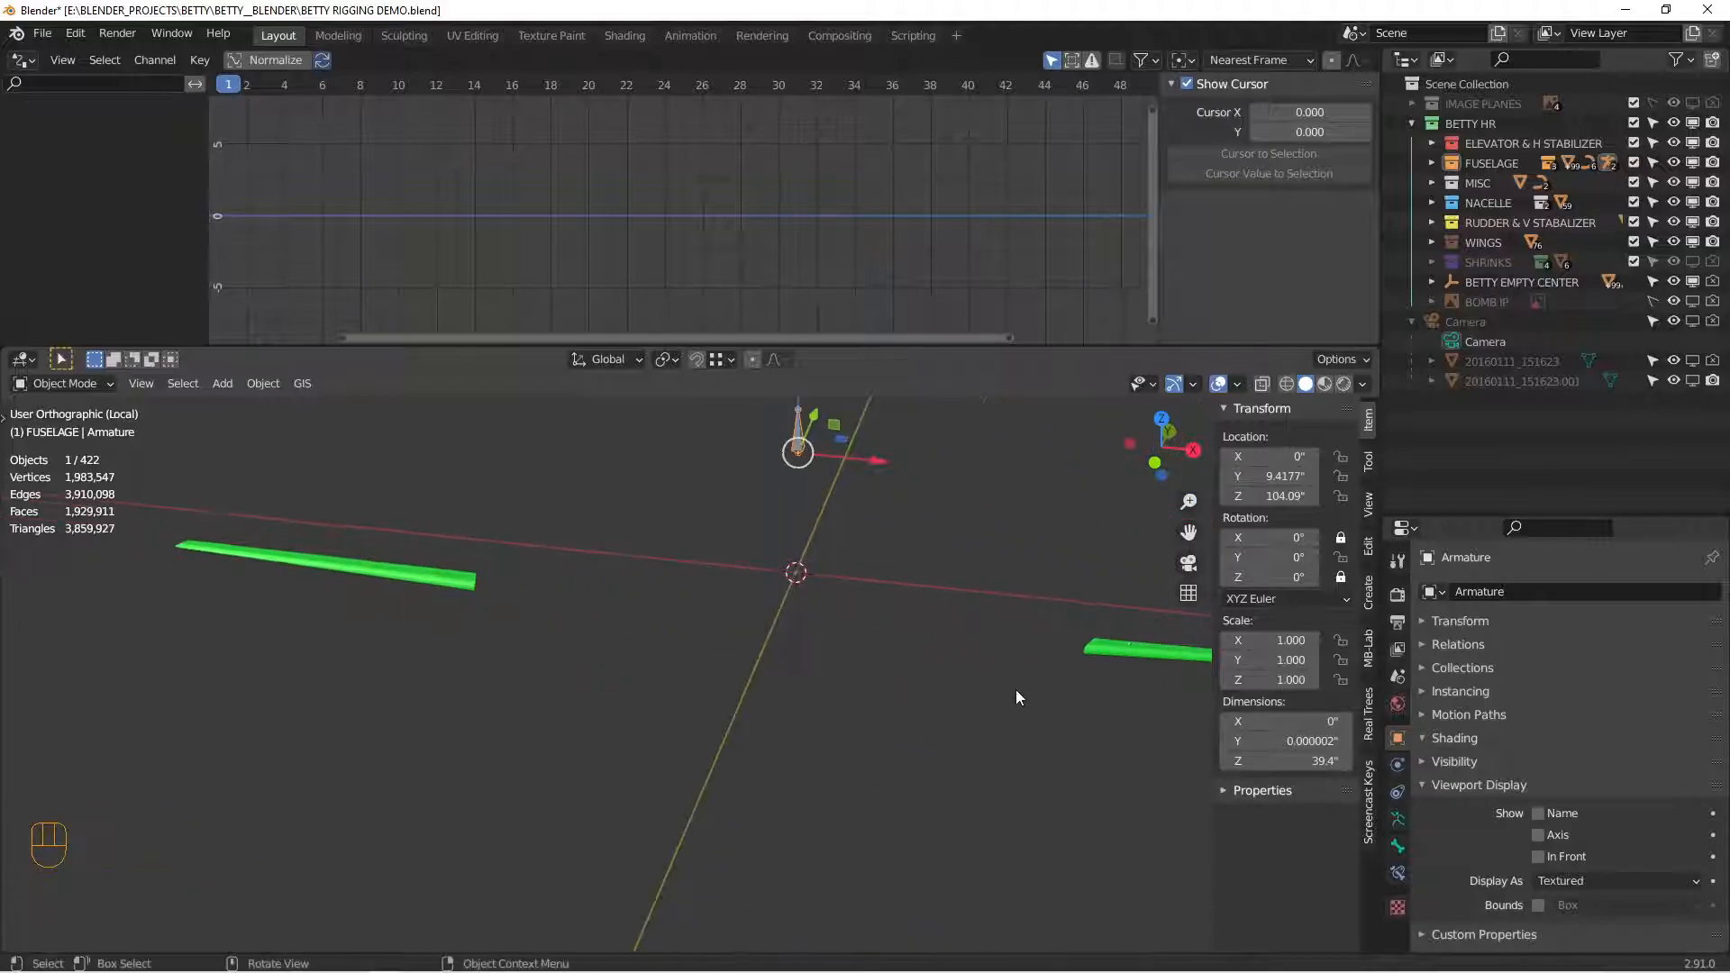
{"action": "scroll", "coordinate": [1027, 689], "scroll_direction": "down", "scroll_amount": 2}
{"action": "middle_click_drag", "start_coordinate": [950, 605], "coordinate": [720, 595]}
{"action": "middle_click_drag", "start_coordinate": [829, 551], "coordinate": [616, 646], "text": "shift"}
{"action": "key", "text": "alt+a"}
{"action": "middle_click_drag", "start_coordinate": [818, 605], "coordinate": [871, 552], "text": "shift"}
{"action": "left_click", "coordinate": [801, 532]}
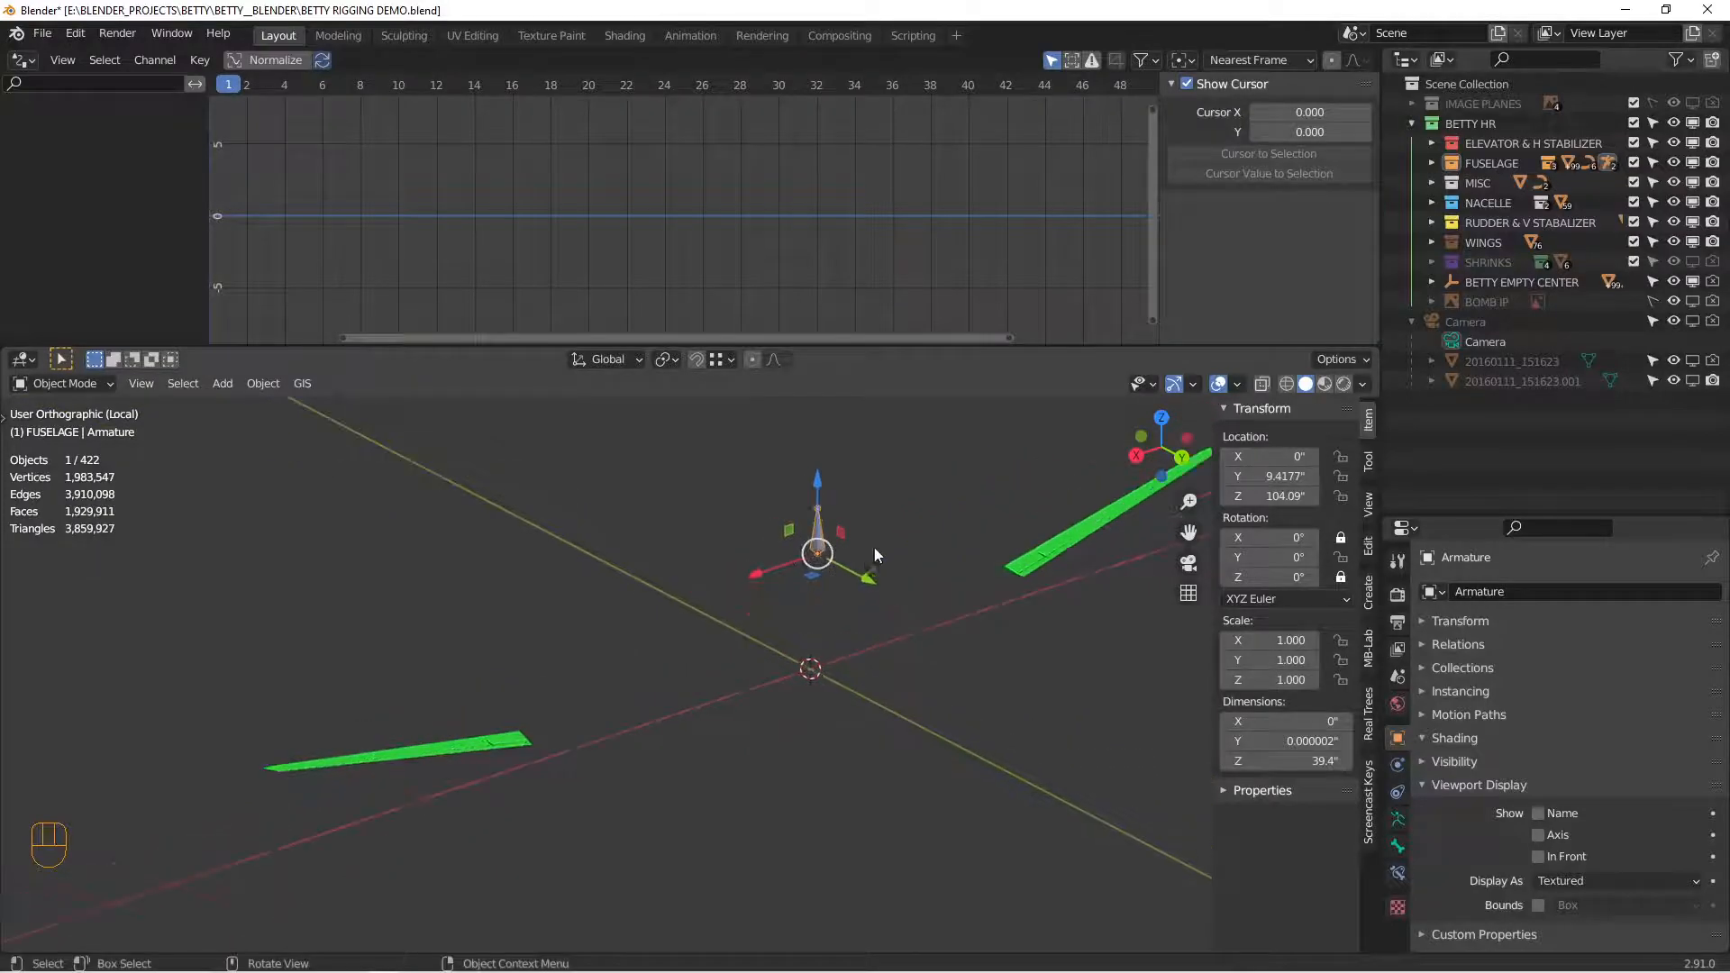
{"action": "key", "text": "r"}
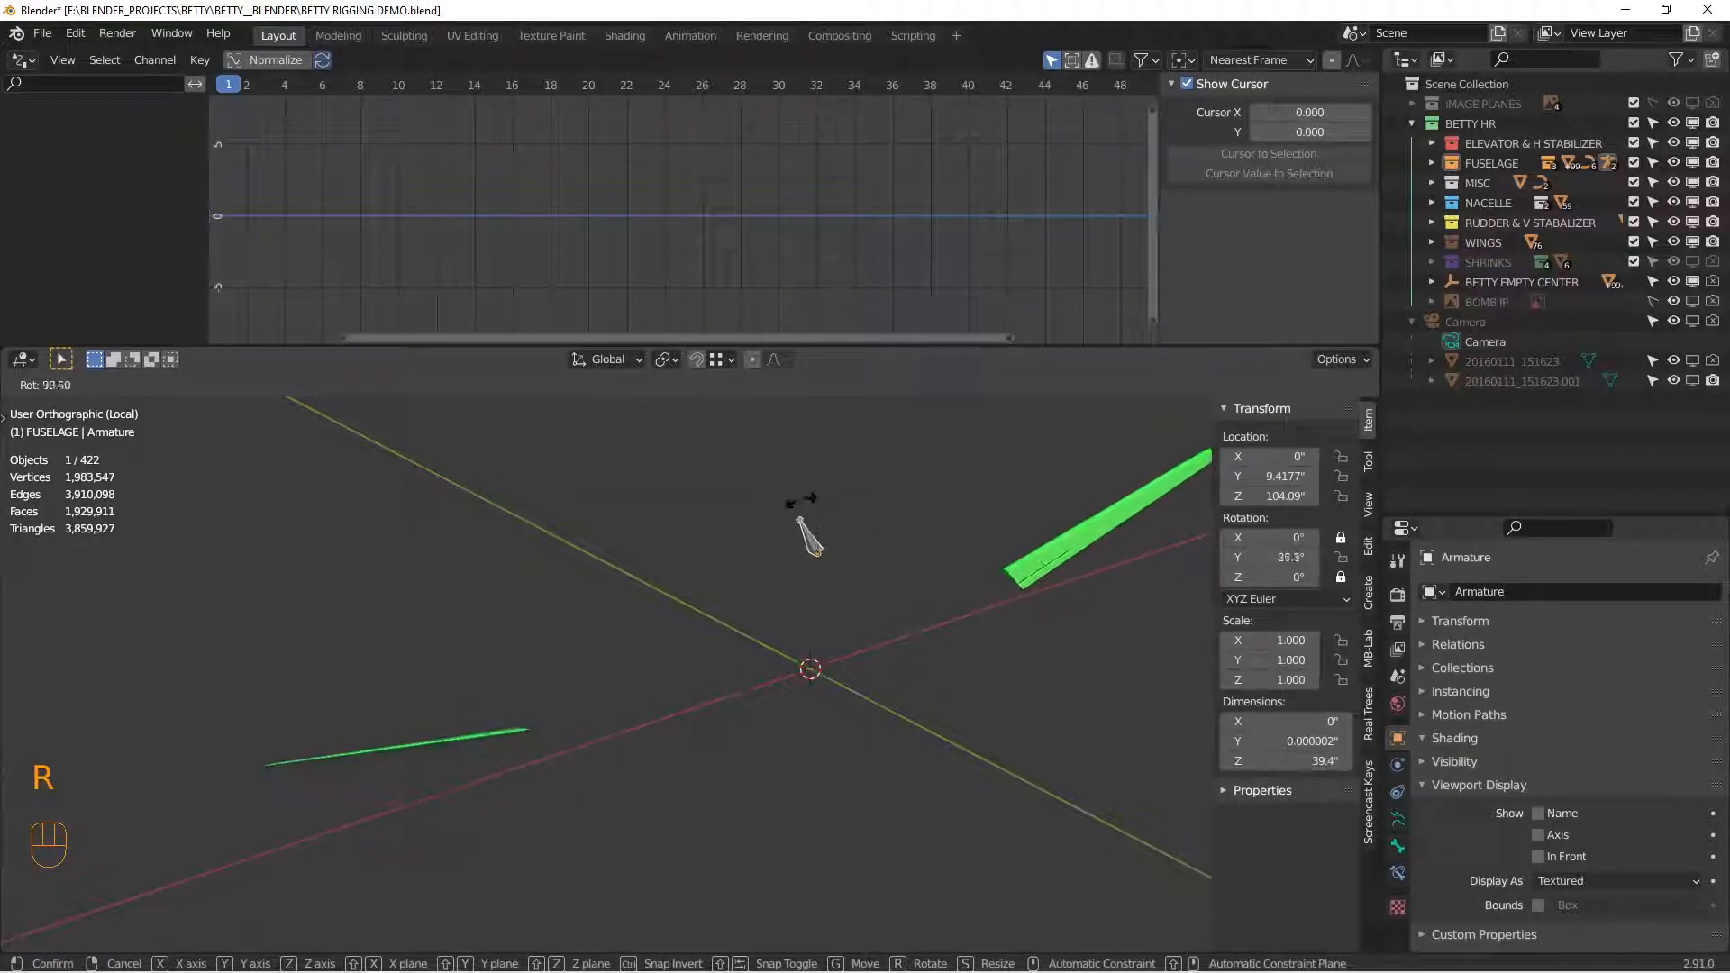
{"action": "right_click", "coordinate": [863, 521]}
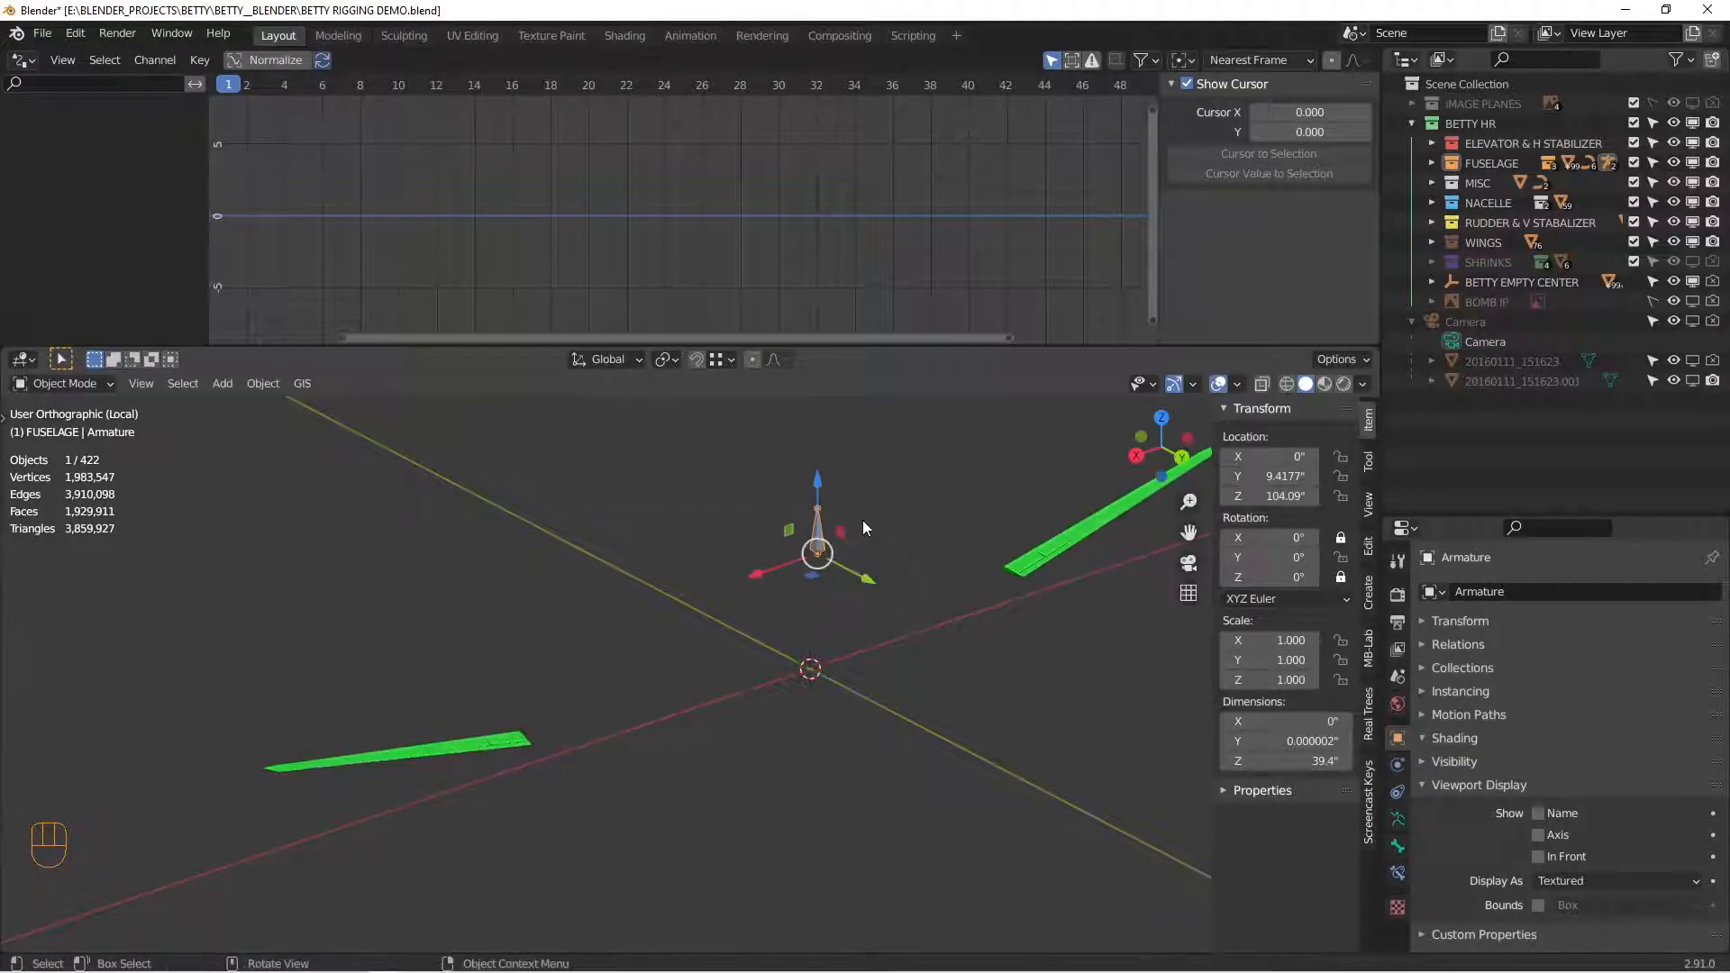
Step: Leave local view to show the whole aircraft, and select the BETTY EMPTY CENTER empty
{"action": "middle_click_drag", "start_coordinate": [1038, 628], "coordinate": [941, 615]}
{"action": "key", "text": "KP_Divide"}
{"action": "key", "text": "alt+a"}
{"action": "left_click", "coordinate": [811, 548]}
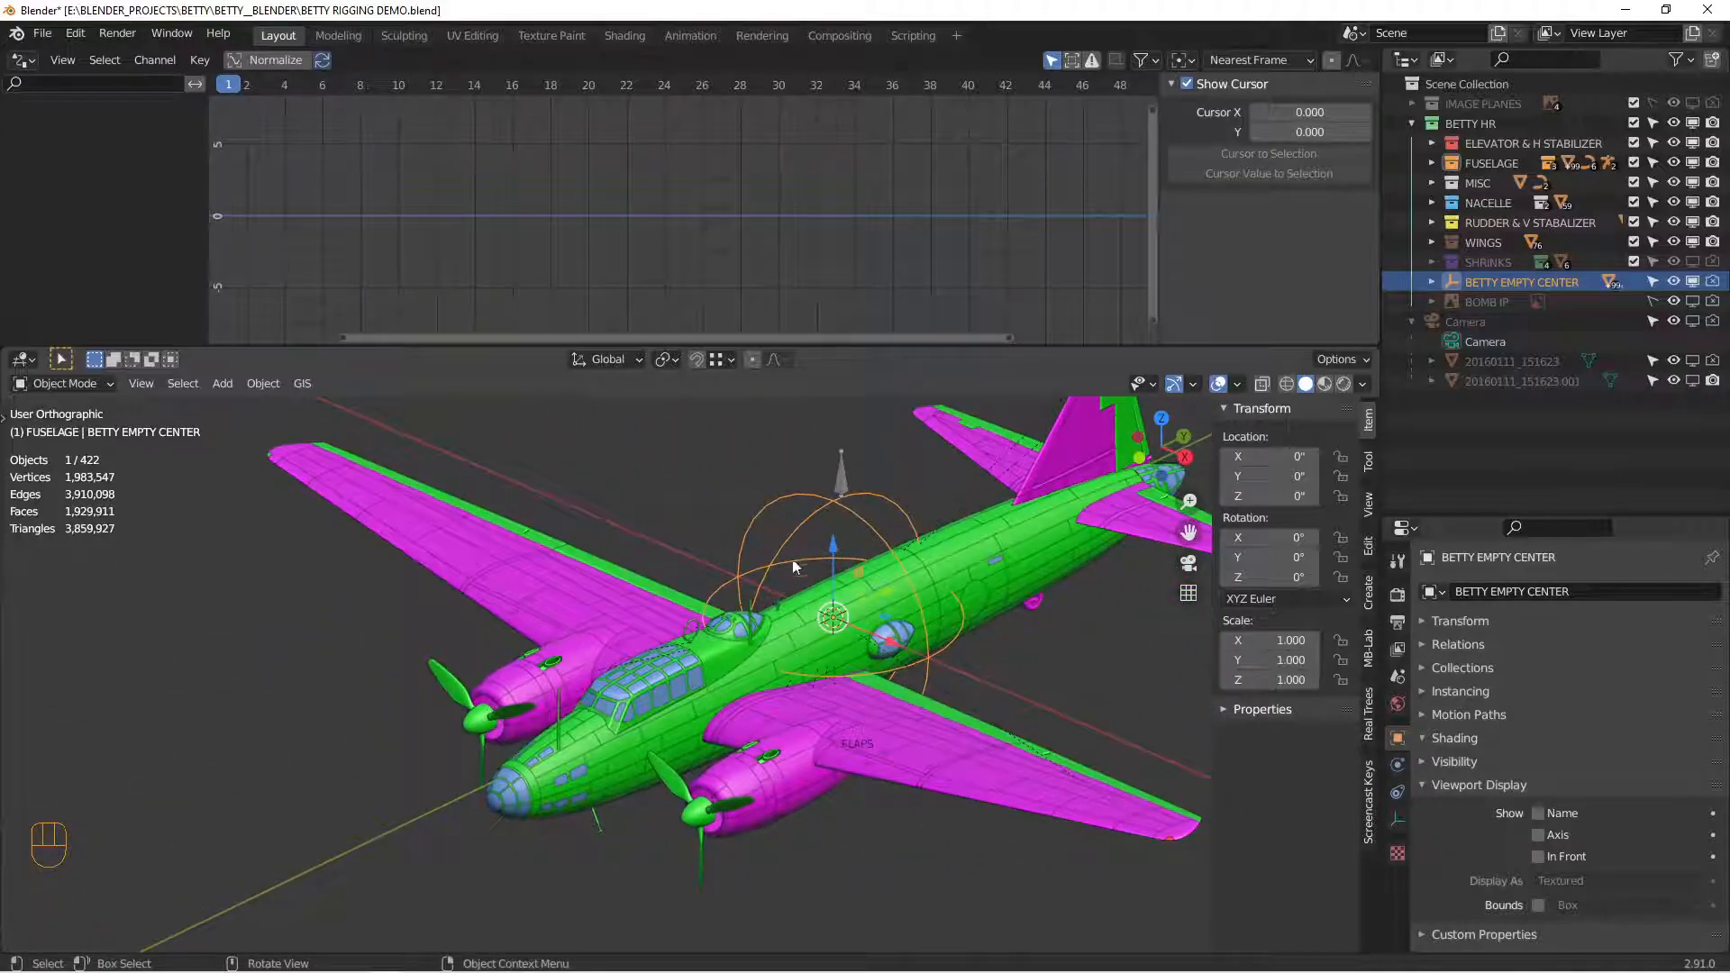
{"action": "mouse_move", "coordinate": [836, 548]}
{"action": "middle_mouse_down"}
{"action": "mouse_move", "coordinate": [829, 570]}
{"action": "mouse_move", "coordinate": [765, 528]}
{"action": "mouse_move", "coordinate": [649, 581]}
{"action": "mouse_move", "coordinate": [847, 576]}
{"action": "mouse_move", "coordinate": [858, 548]}
{"action": "mouse_move", "coordinate": [819, 531]}
{"action": "middle_mouse_up"}
{"action": "scroll", "coordinate": [878, 613], "scroll_direction": "up", "scroll_amount": 2}
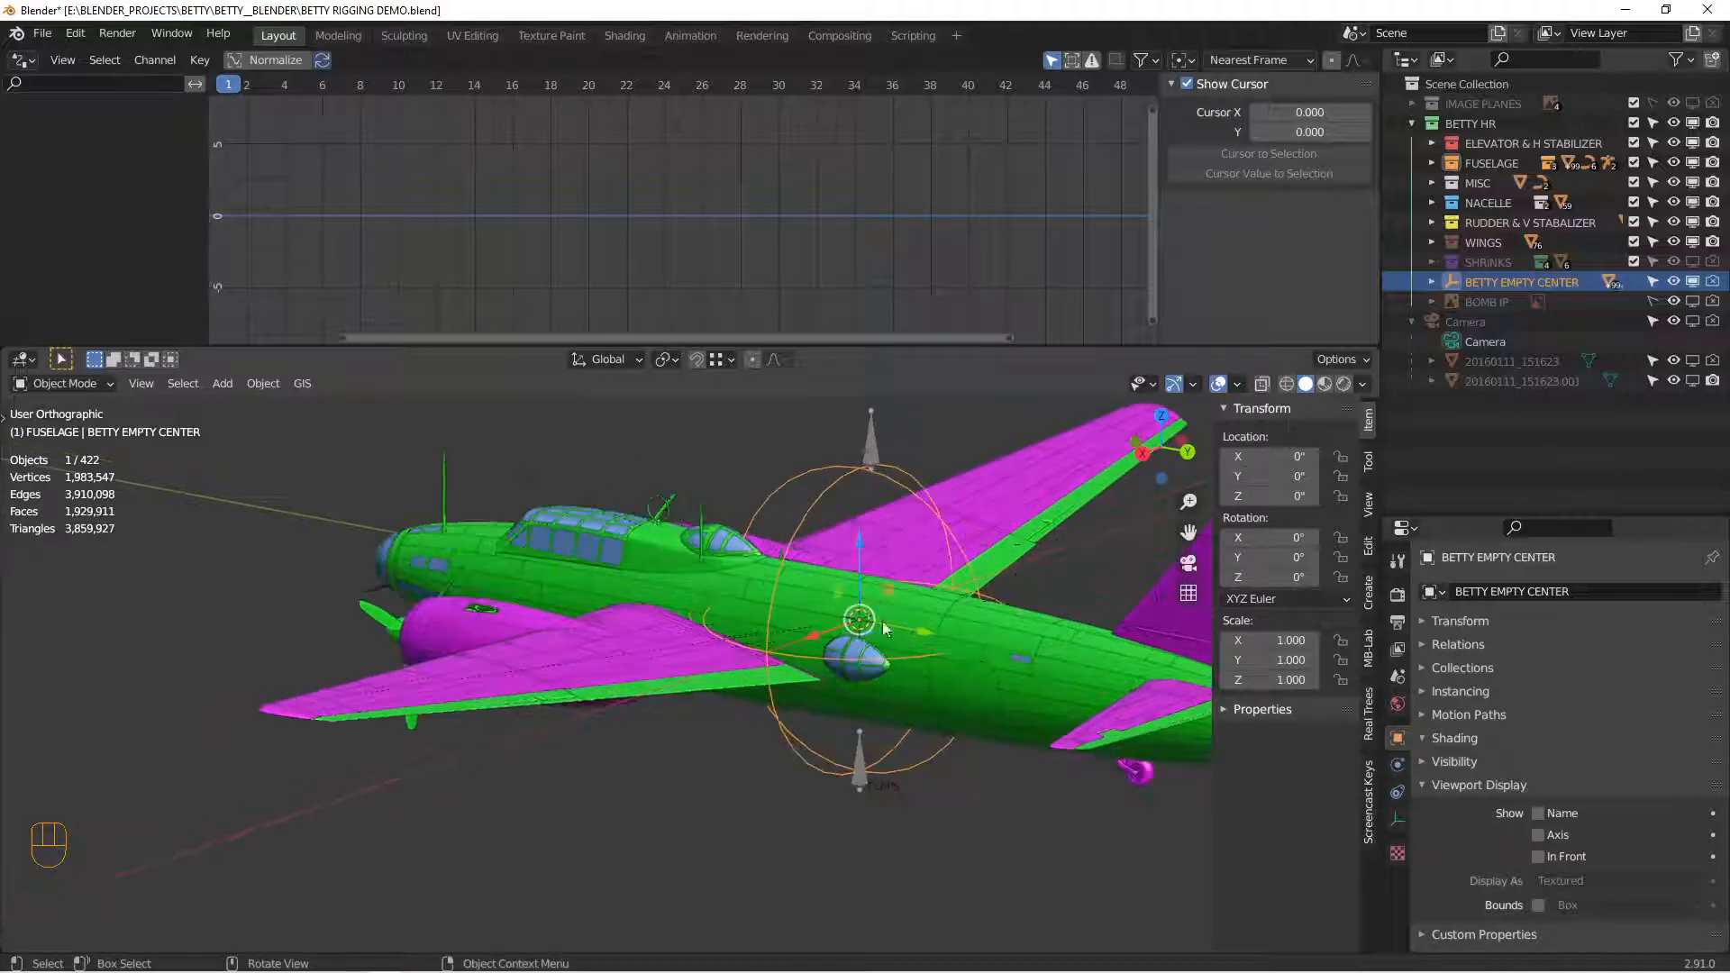
Step: Parent both the FLAPS armature and the armature above the fuselage to BETTY EMPTY CENTER, keeping their transforms
{"action": "left_click", "coordinate": [856, 787]}
{"action": "left_click", "coordinate": [876, 446], "text": "shift"}
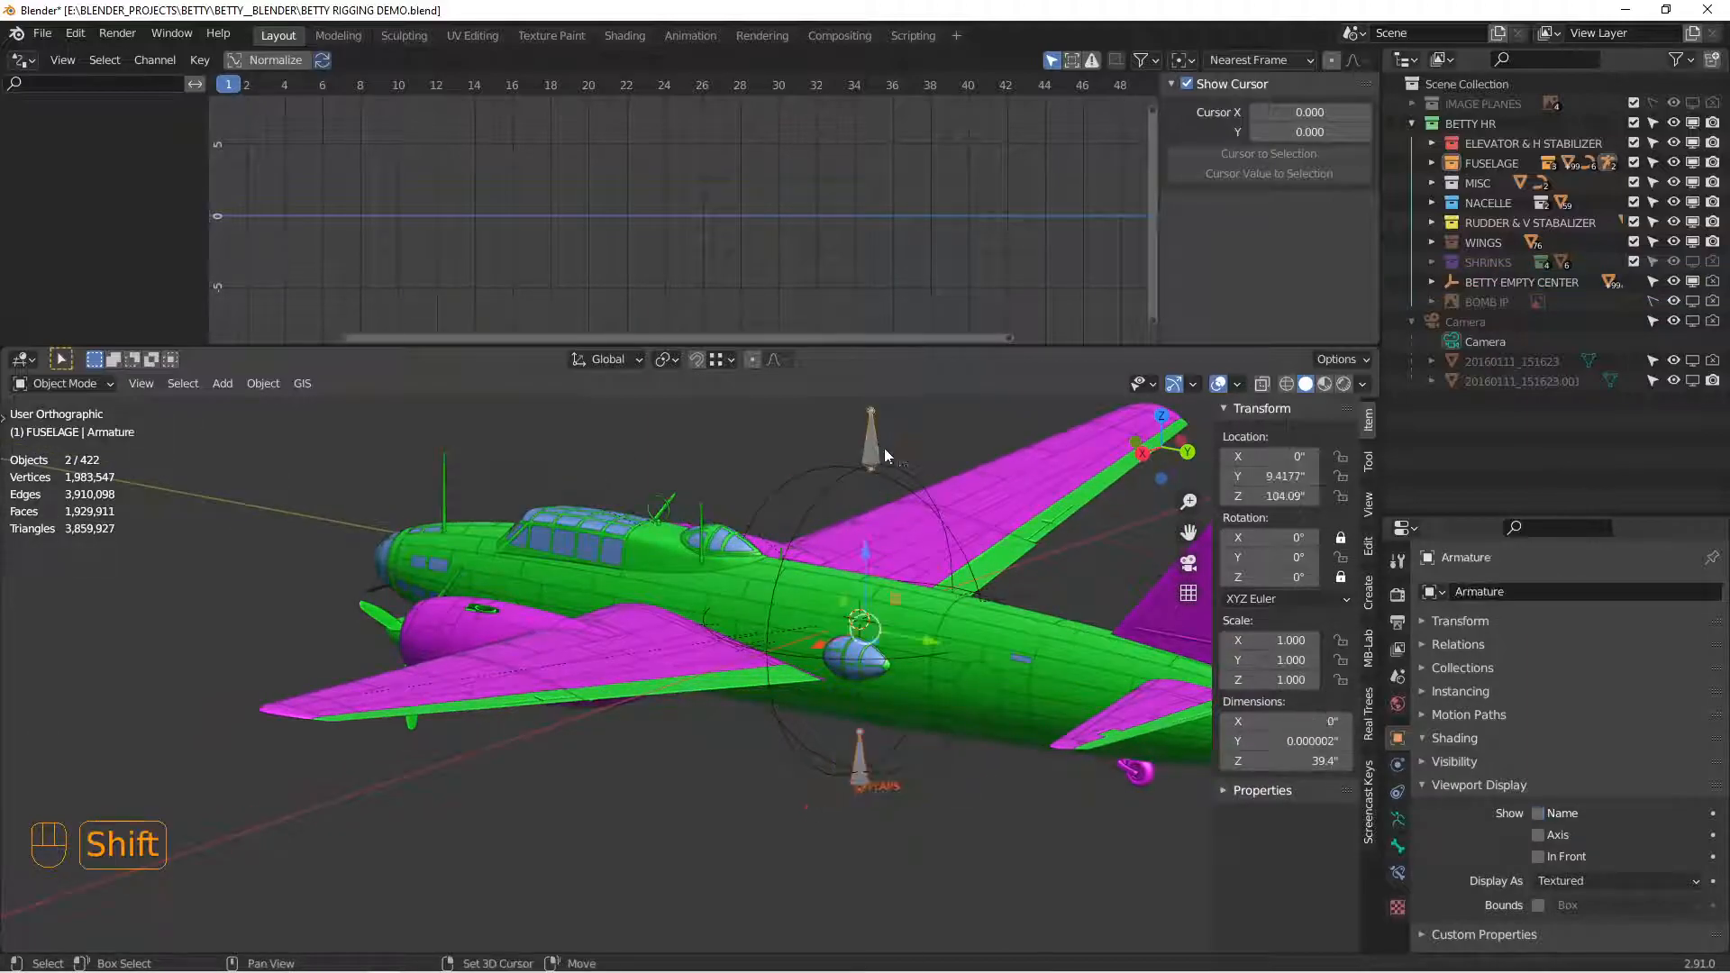
{"action": "middle_click_drag", "start_coordinate": [896, 588], "coordinate": [813, 499]}
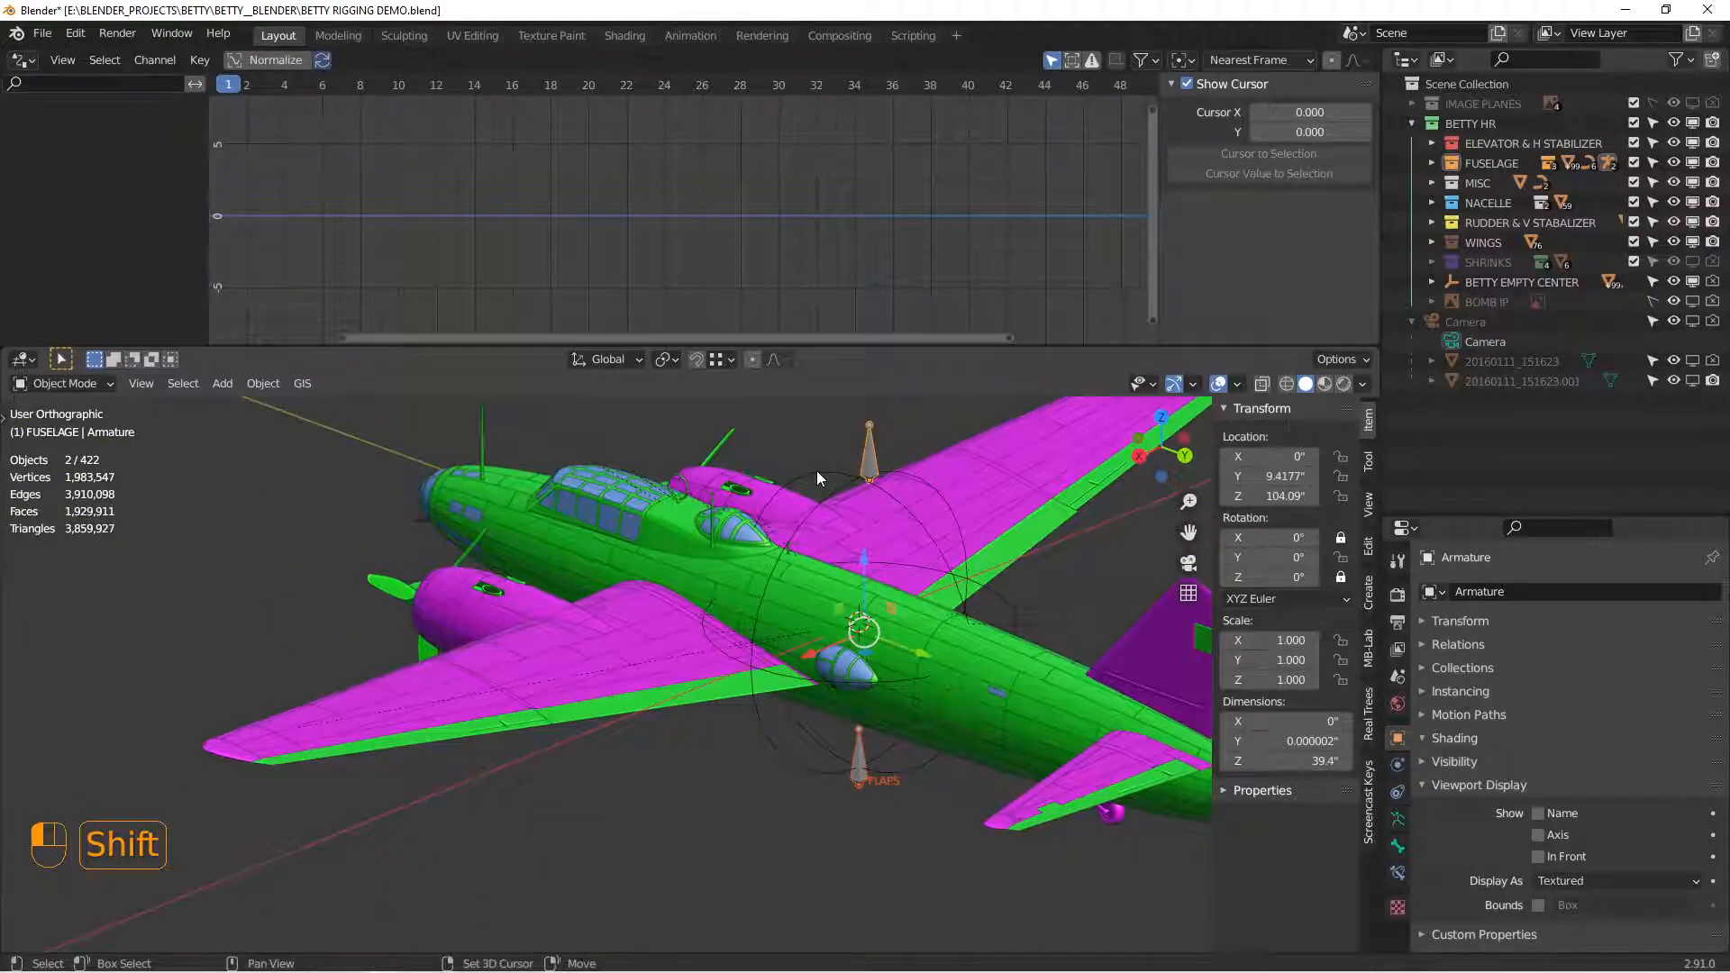
{"action": "left_click", "coordinate": [826, 471], "text": "shift"}
{"action": "key", "text": "ctrl+p"}
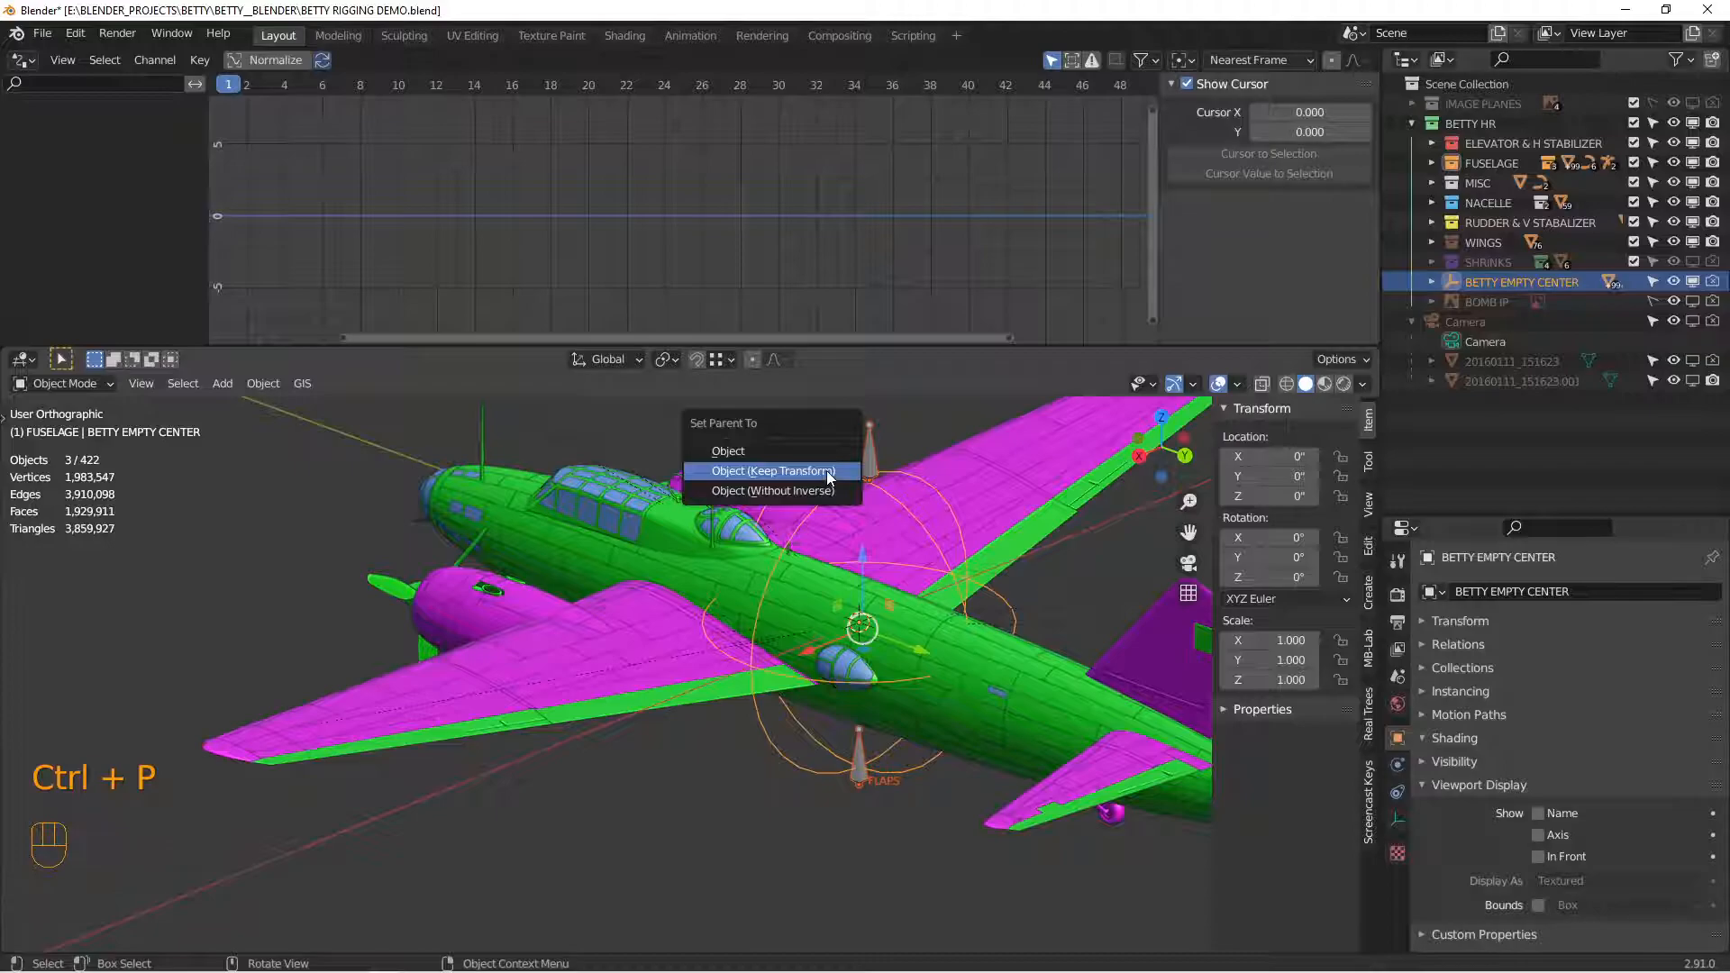
{"action": "left_click", "coordinate": [829, 479]}
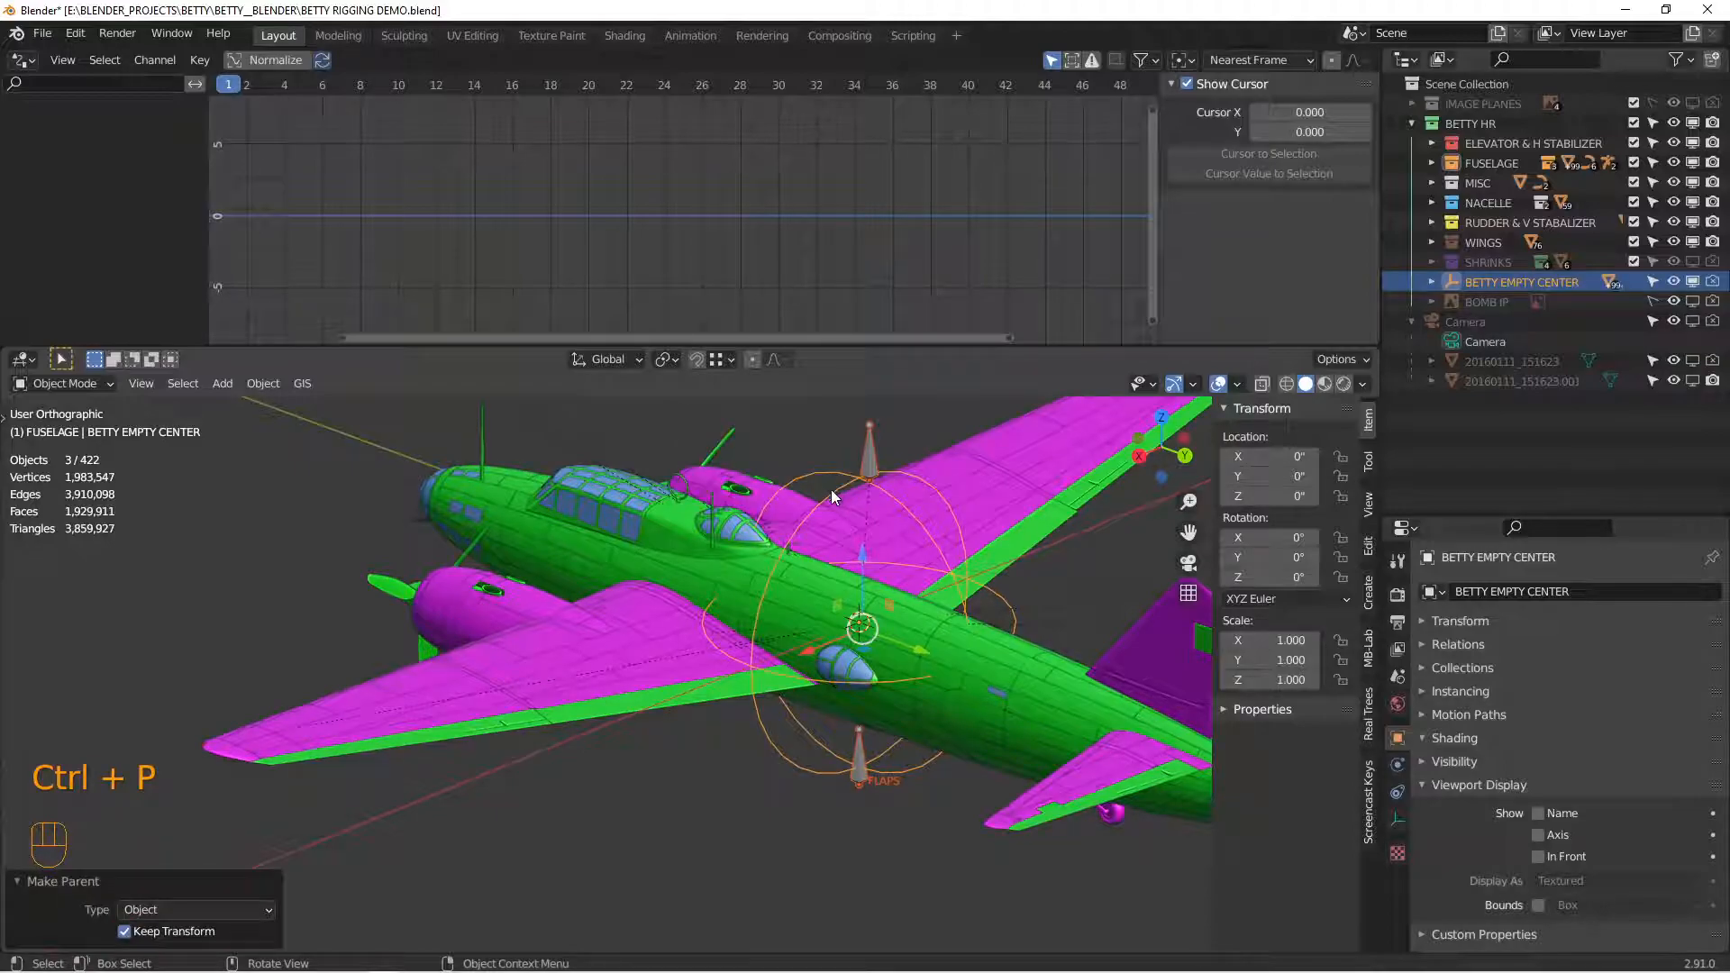
Step: Test-move BETTY EMPTY CENTER to check which parts follow it, and cancel the move
{"action": "left_click", "coordinate": [835, 474]}
{"action": "scroll", "coordinate": [830, 515], "scroll_direction": "down", "scroll_amount": 3}
{"action": "middle_click_drag", "start_coordinate": [847, 557], "coordinate": [862, 530]}
{"action": "key", "text": "g"}
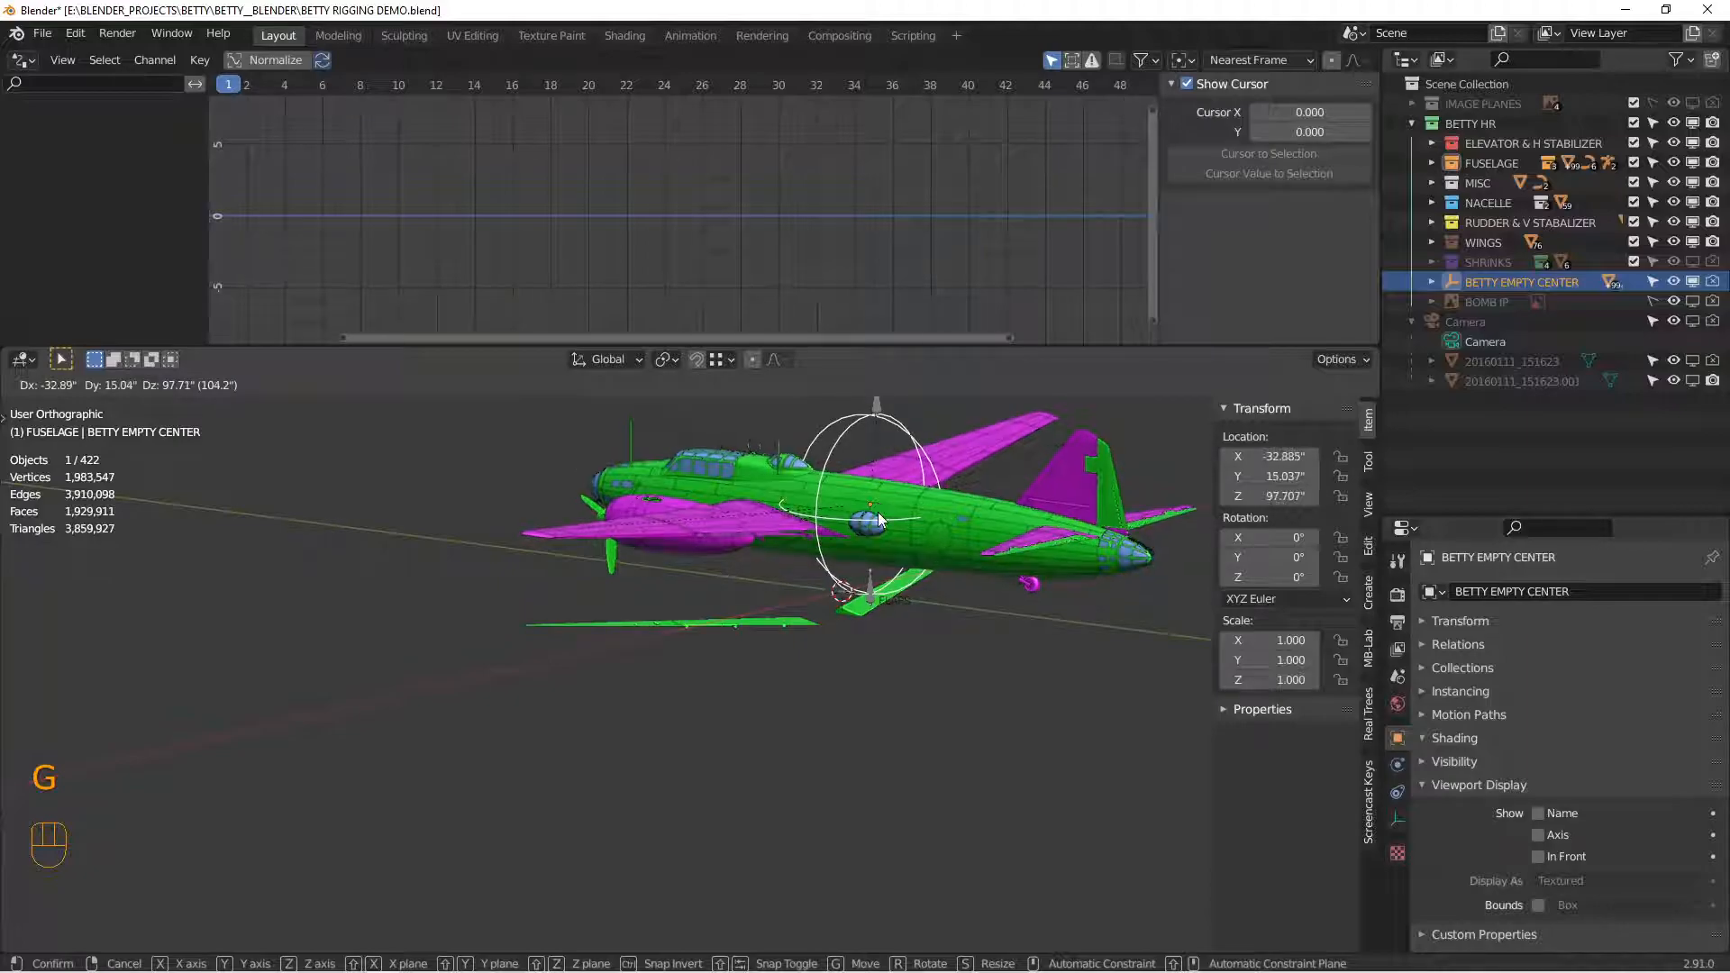
{"action": "right_click", "coordinate": [870, 540]}
{"action": "middle_click_drag", "start_coordinate": [871, 540], "coordinate": [905, 575]}
{"action": "scroll", "coordinate": [950, 587], "scroll_direction": "up", "scroll_amount": 3}
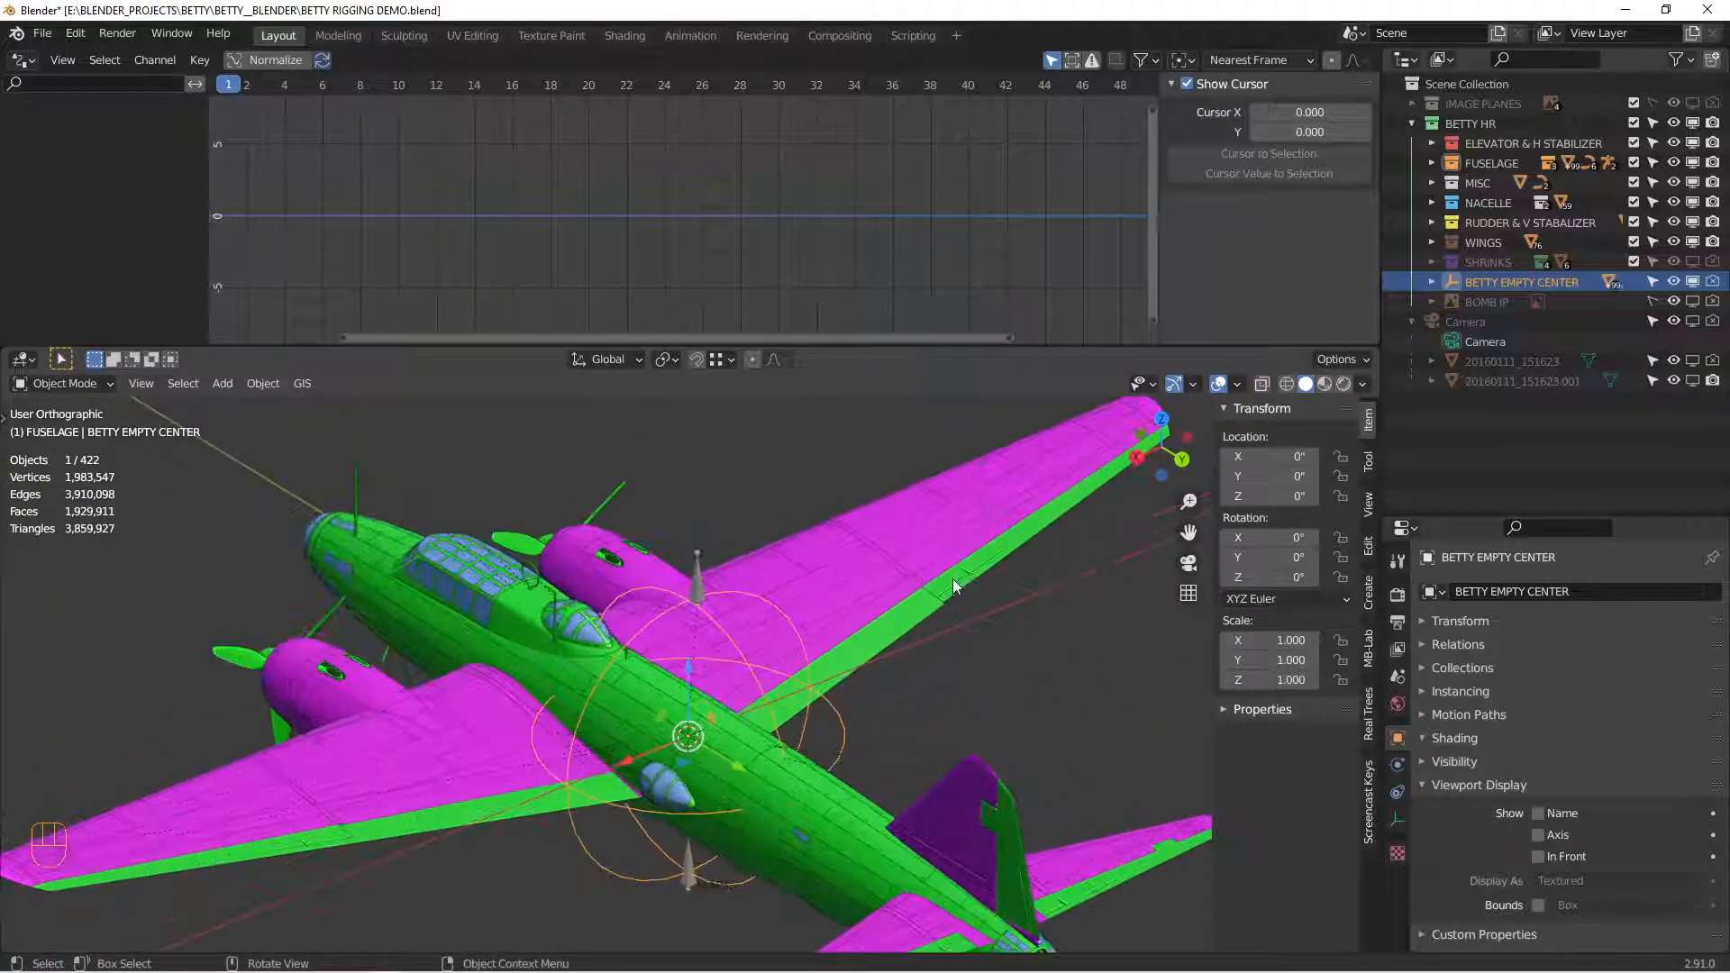
Step: Parent the flaps and ailerons of both wings to BETTY EMPTY CENTER, keeping their transforms
{"action": "left_click", "coordinate": [949, 584]}
{"action": "left_click", "coordinate": [854, 651], "text": "shift"}
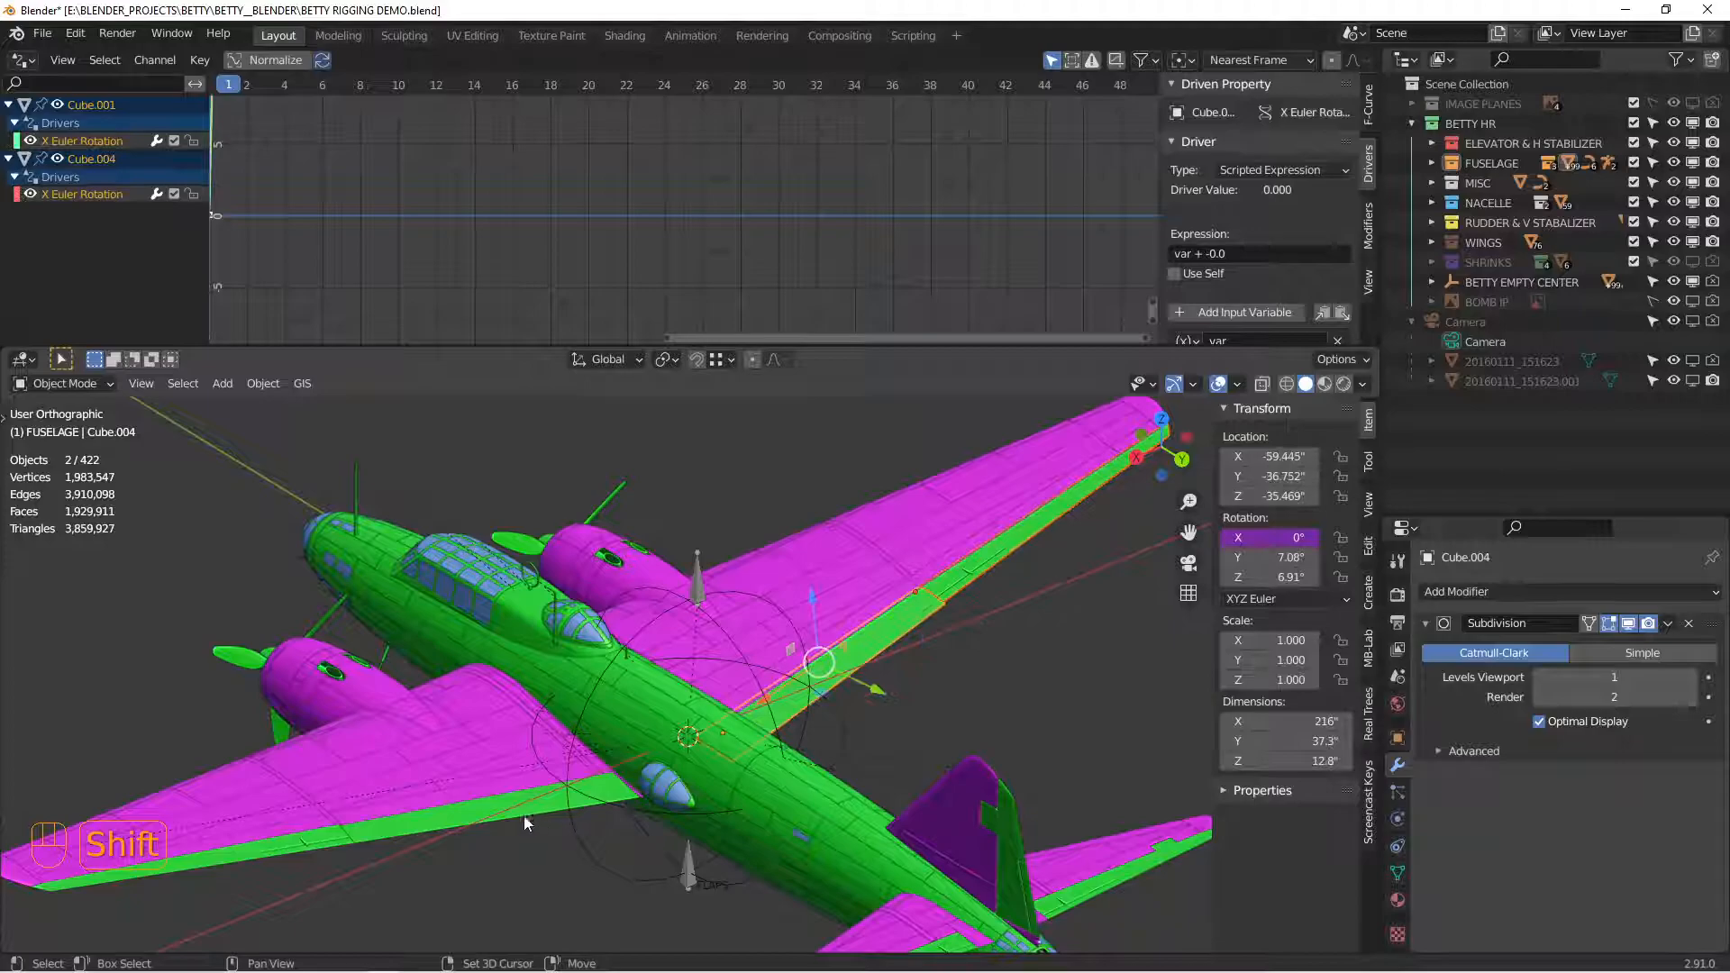
{"action": "left_click", "coordinate": [387, 854], "text": "shift"}
{"action": "left_click", "coordinate": [326, 845], "text": "shift"}
{"action": "middle_click_drag", "start_coordinate": [563, 731], "coordinate": [642, 631]}
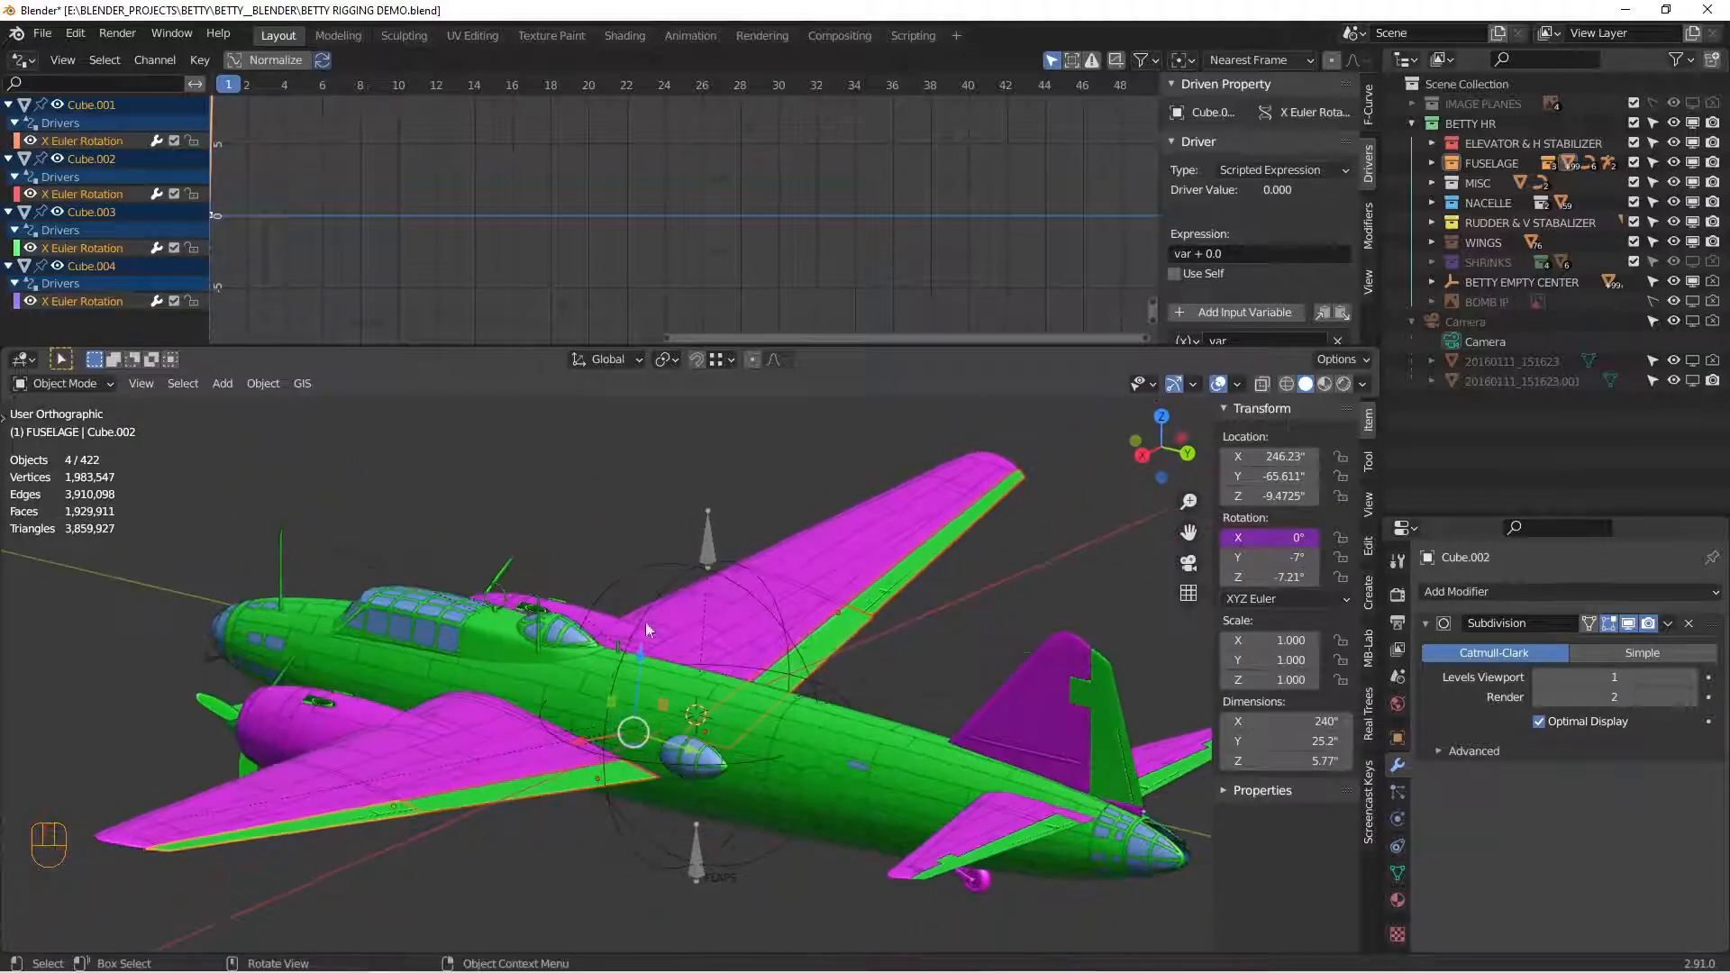
{"action": "left_click", "coordinate": [623, 576], "text": "shift"}
{"action": "scroll", "coordinate": [660, 593], "scroll_direction": "down", "scroll_amount": 3}
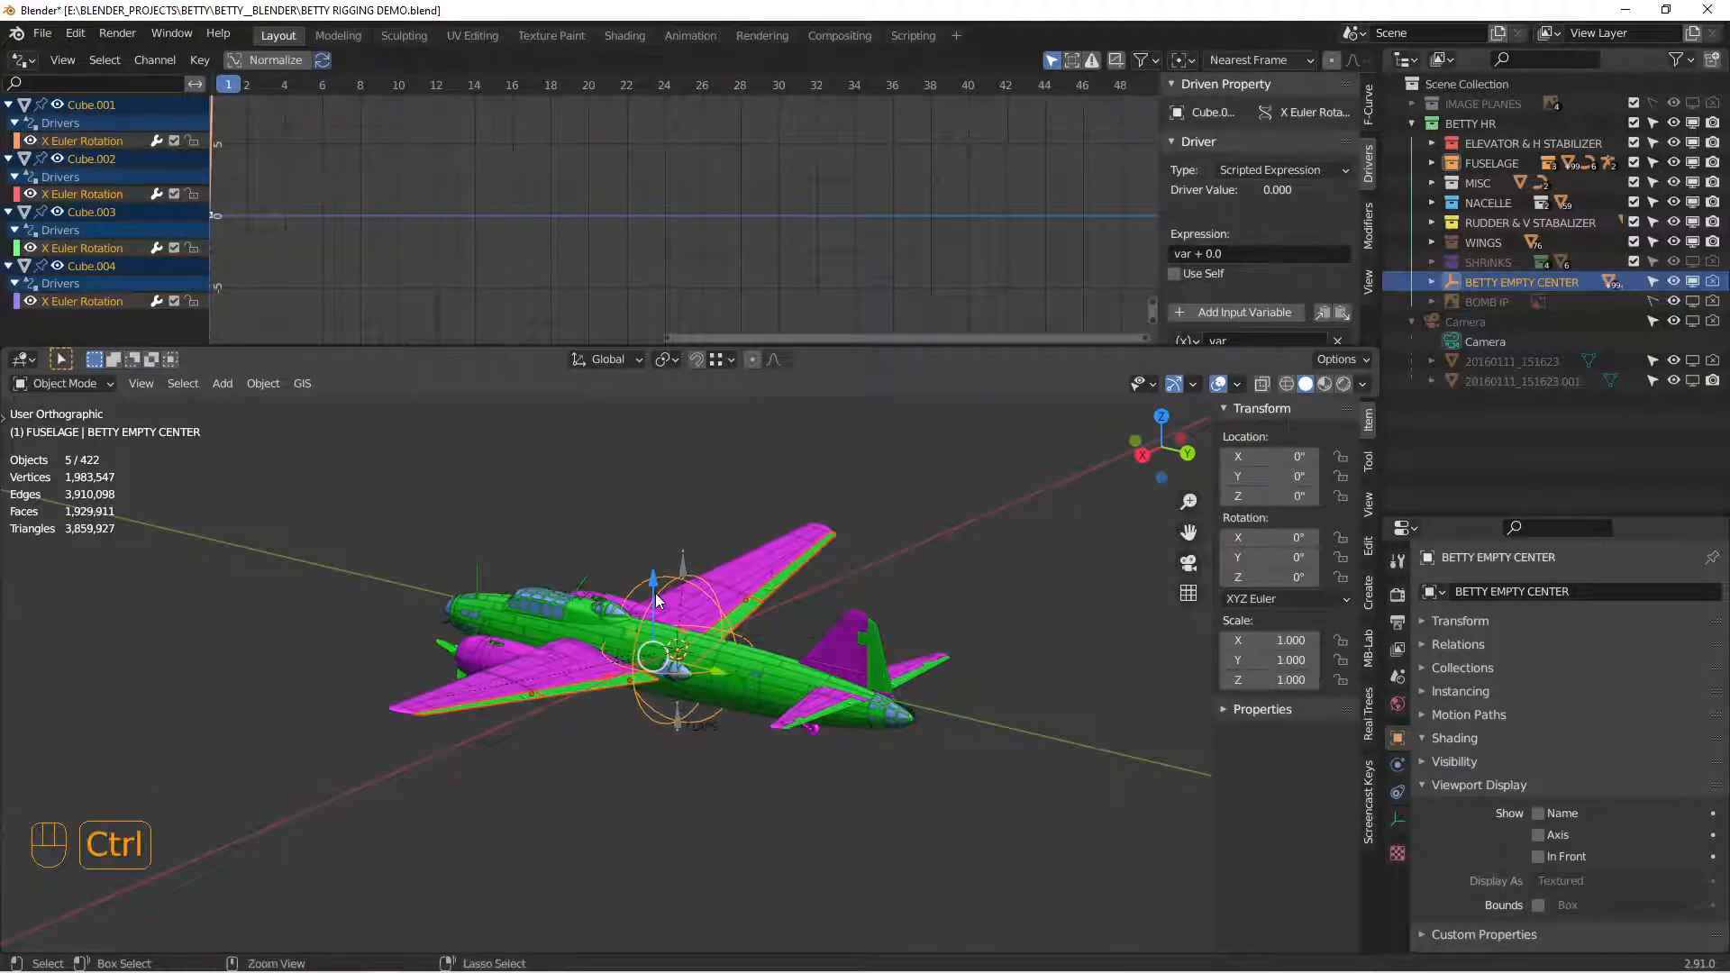
{"action": "key", "text": "ctrl+p"}
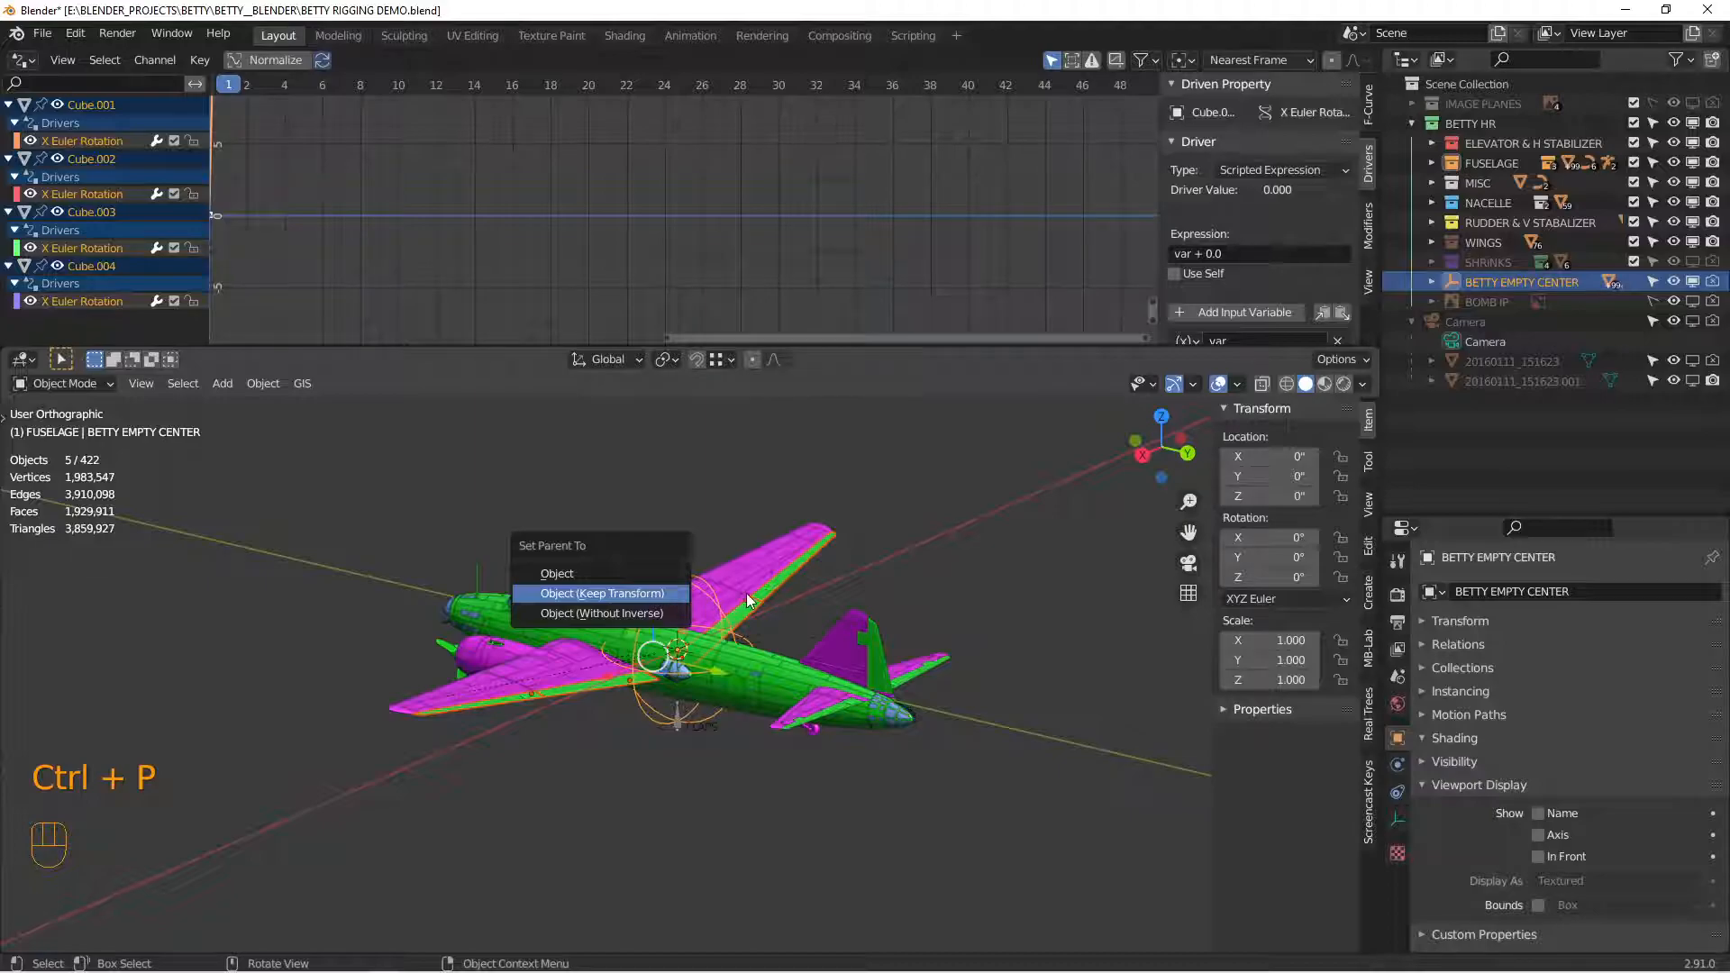
{"action": "left_click", "coordinate": [631, 593]}
{"action": "scroll", "coordinate": [631, 599], "scroll_direction": "up", "scroll_amount": 4}
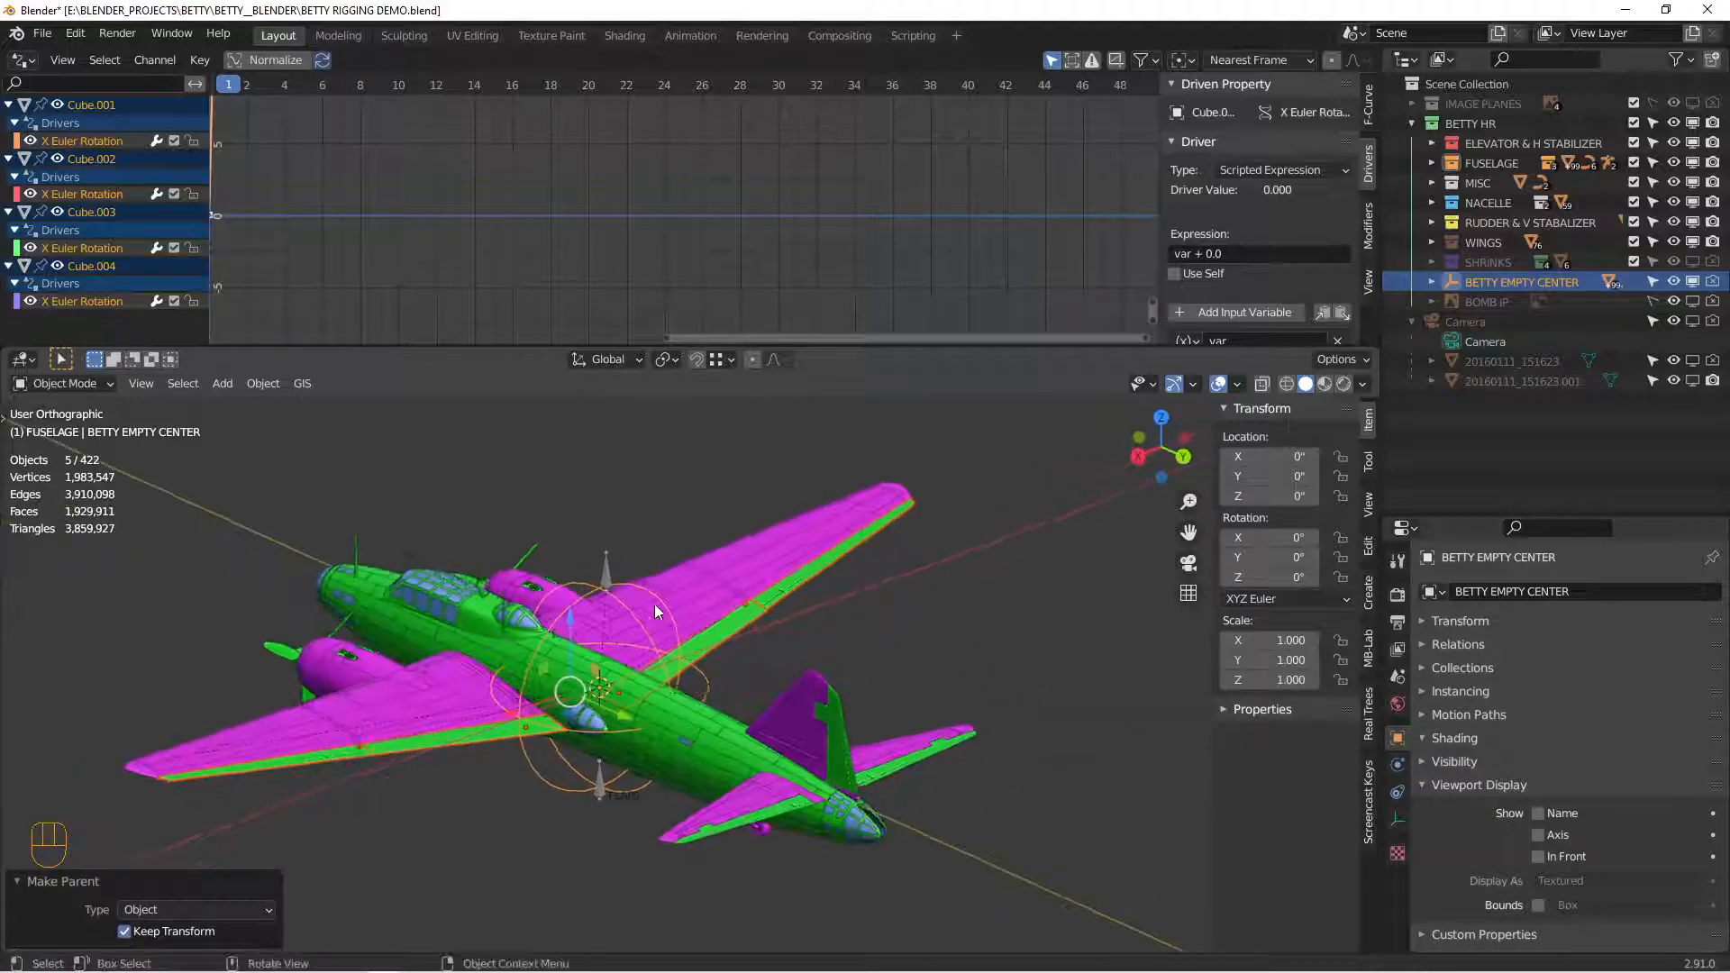
Step: Rotate BETTY EMPTY CENTER about -38.3° around its local Y axis and check the banked aircraft from other angles
{"action": "left_click_drag", "start_coordinate": [581, 595], "coordinate": [659, 569], "text": "alt"}
{"action": "left_click", "coordinate": [588, 571]}
{"action": "key", "text": "r"}
{"action": "key", "text": "y"}
{"action": "key", "text": "y"}
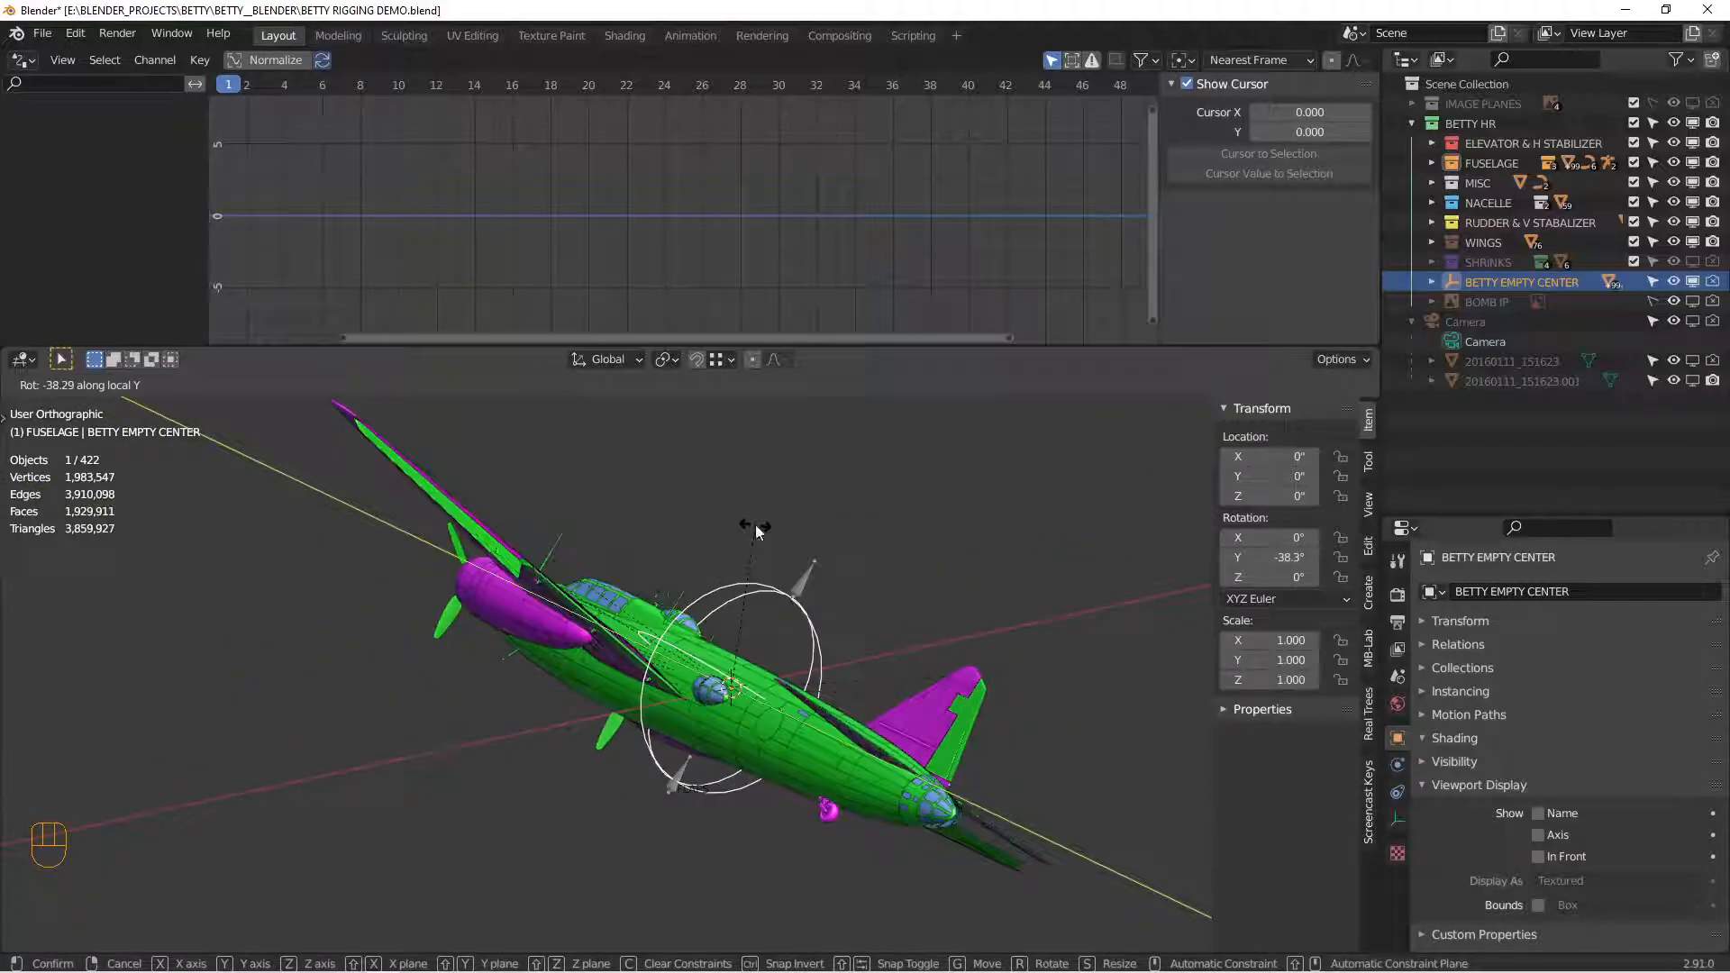
{"action": "left_click", "coordinate": [777, 584]}
{"action": "left_click_drag", "start_coordinate": [776, 584], "coordinate": [611, 555], "text": "alt"}
{"action": "middle_click_drag", "start_coordinate": [611, 554], "coordinate": [712, 621]}
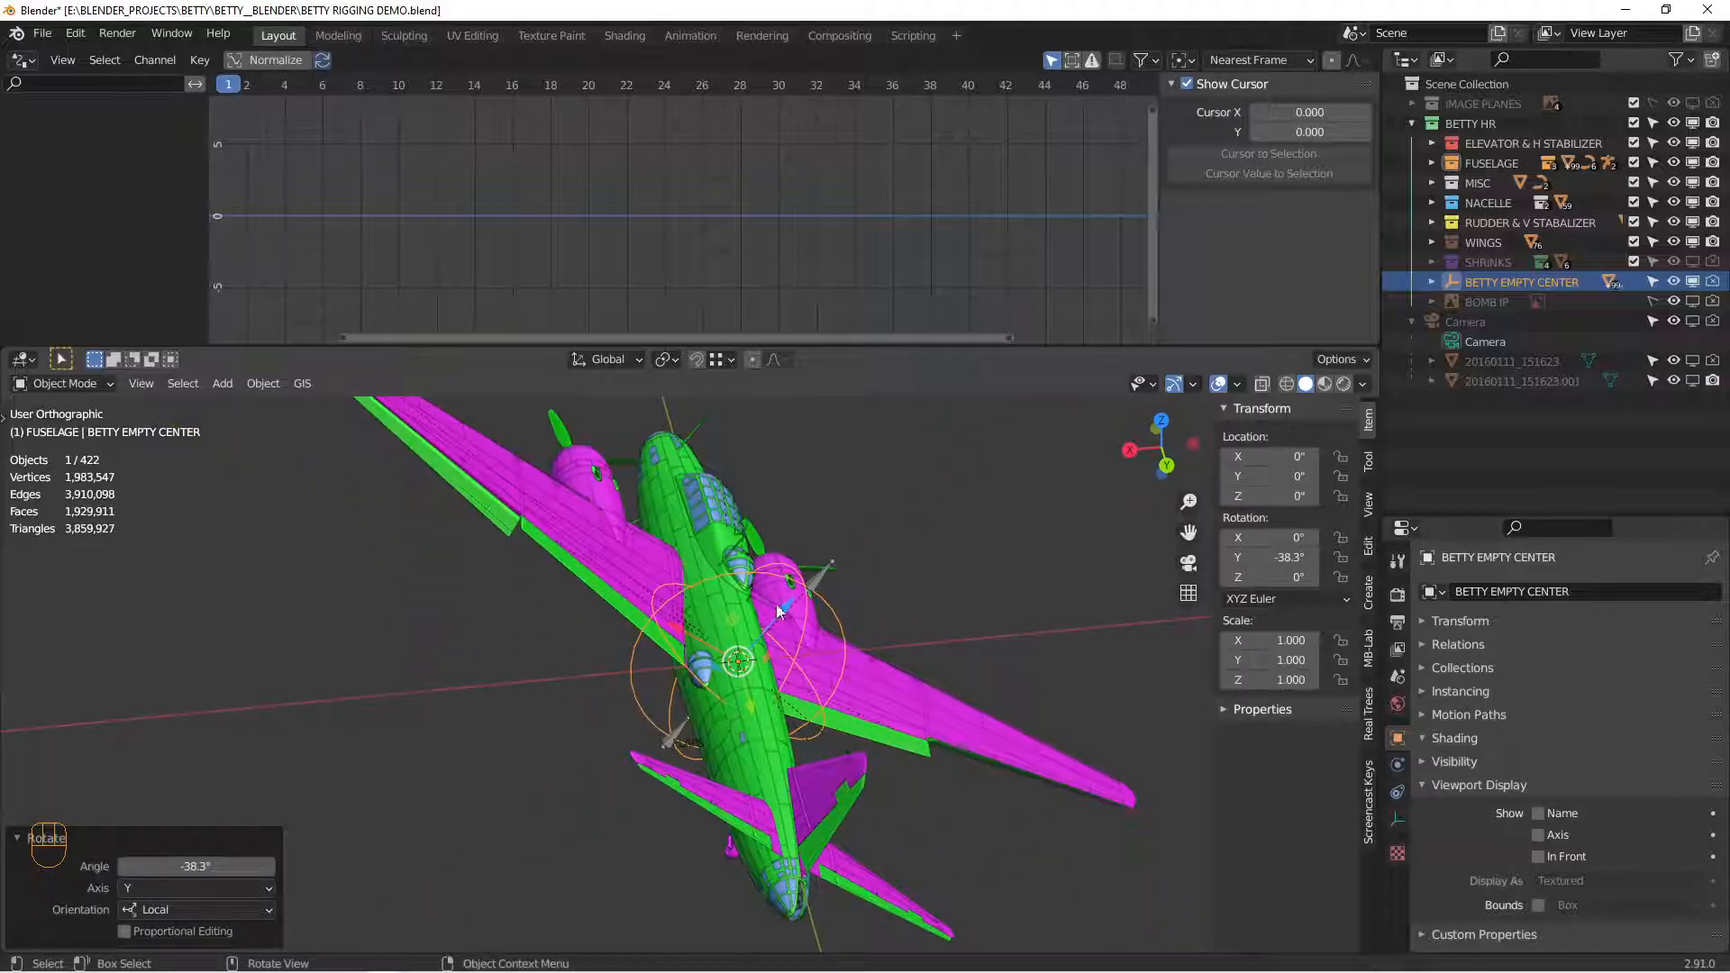
Step: Test-rotate the empty again around its local Y axis, clear its rotation and deselect everything
{"action": "key", "text": "r"}
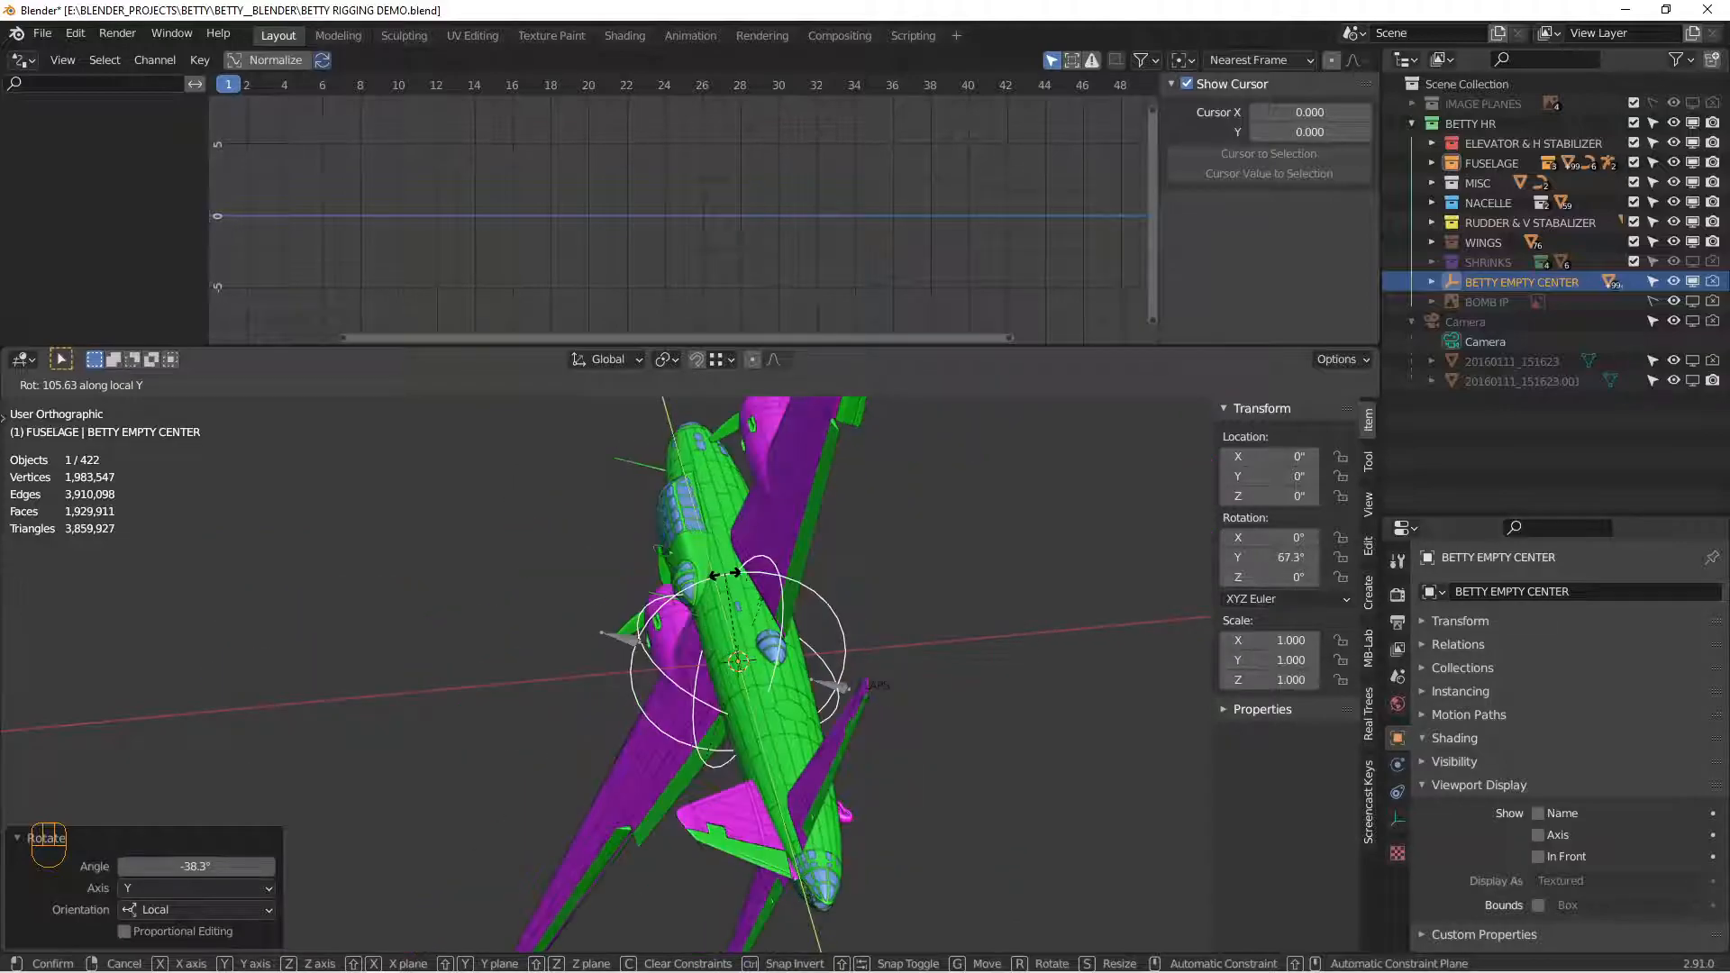
{"action": "right_click", "coordinate": [856, 600]}
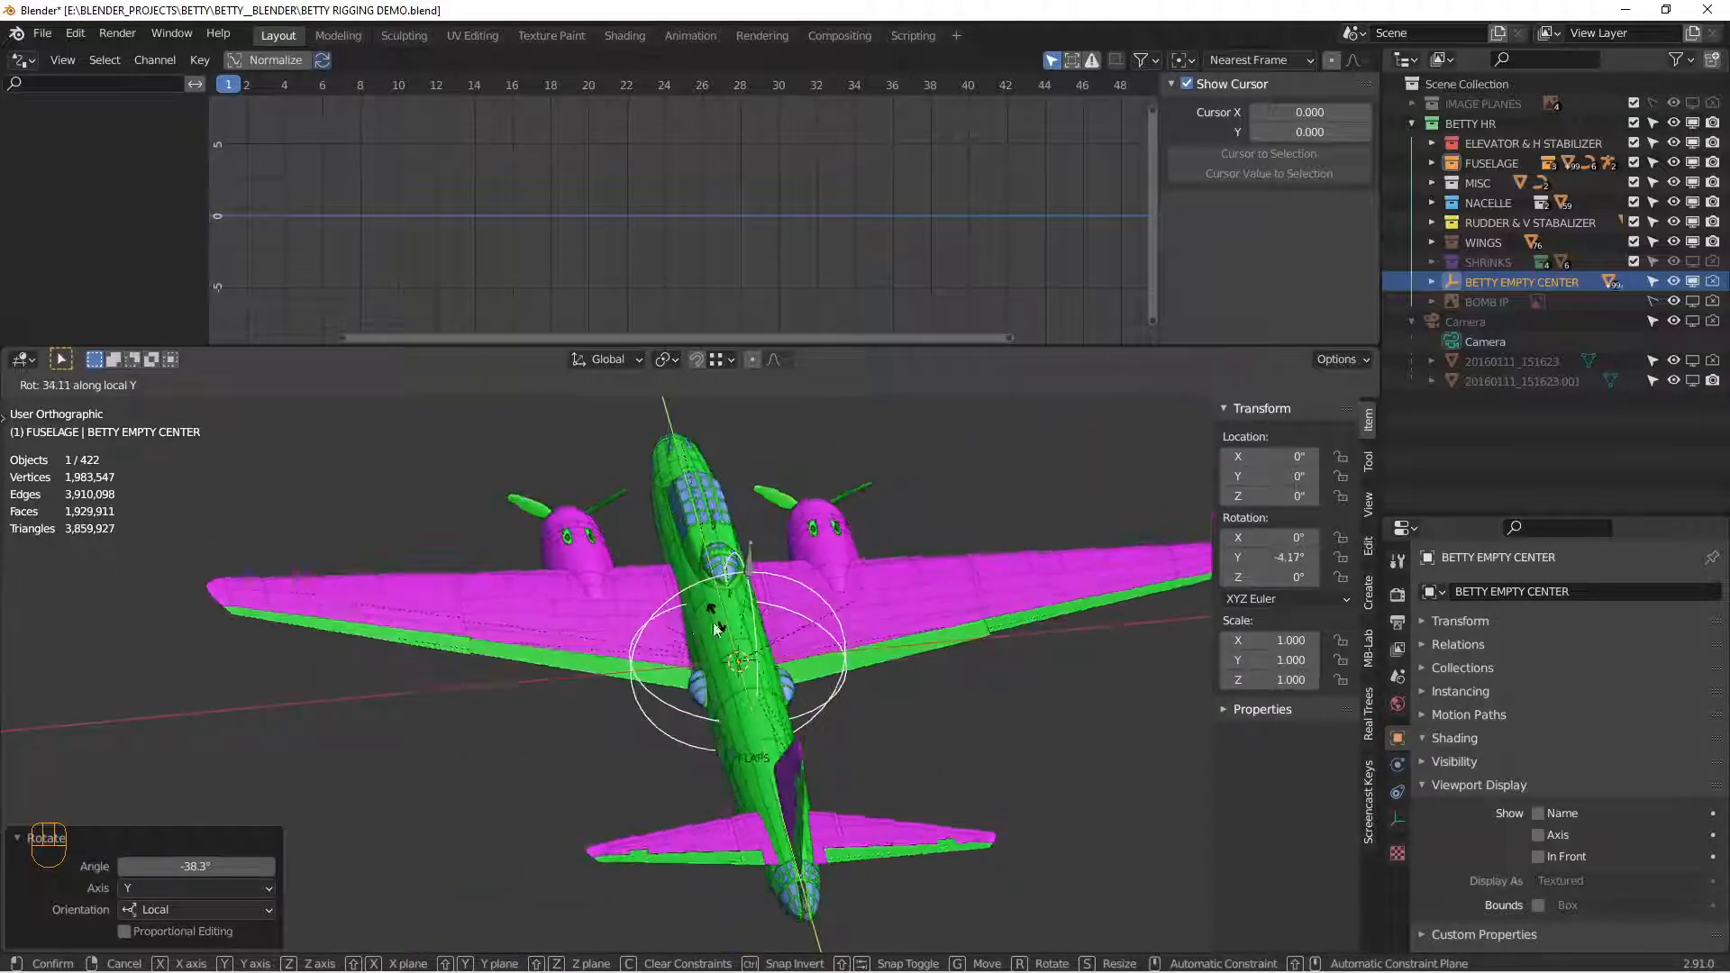
{"action": "middle_click_drag", "start_coordinate": [701, 634], "coordinate": [909, 568]}
{"action": "key", "text": "alt+r"}
{"action": "key", "text": "alt+a"}
Step: Select the two belly door panels FUSELAGE MSSS.002 and FUSELAGE MSSS.001 under the fuselage and isolate them in local view
{"action": "middle_click_drag", "start_coordinate": [716, 737], "coordinate": [759, 608], "text": "shift"}
{"action": "middle_click_drag", "start_coordinate": [582, 703], "coordinate": [872, 571], "text": "shift"}
{"action": "scroll", "coordinate": [719, 620], "scroll_direction": "up", "scroll_amount": 3}
{"action": "scroll", "coordinate": [707, 647], "scroll_direction": "up", "scroll_amount": 3}
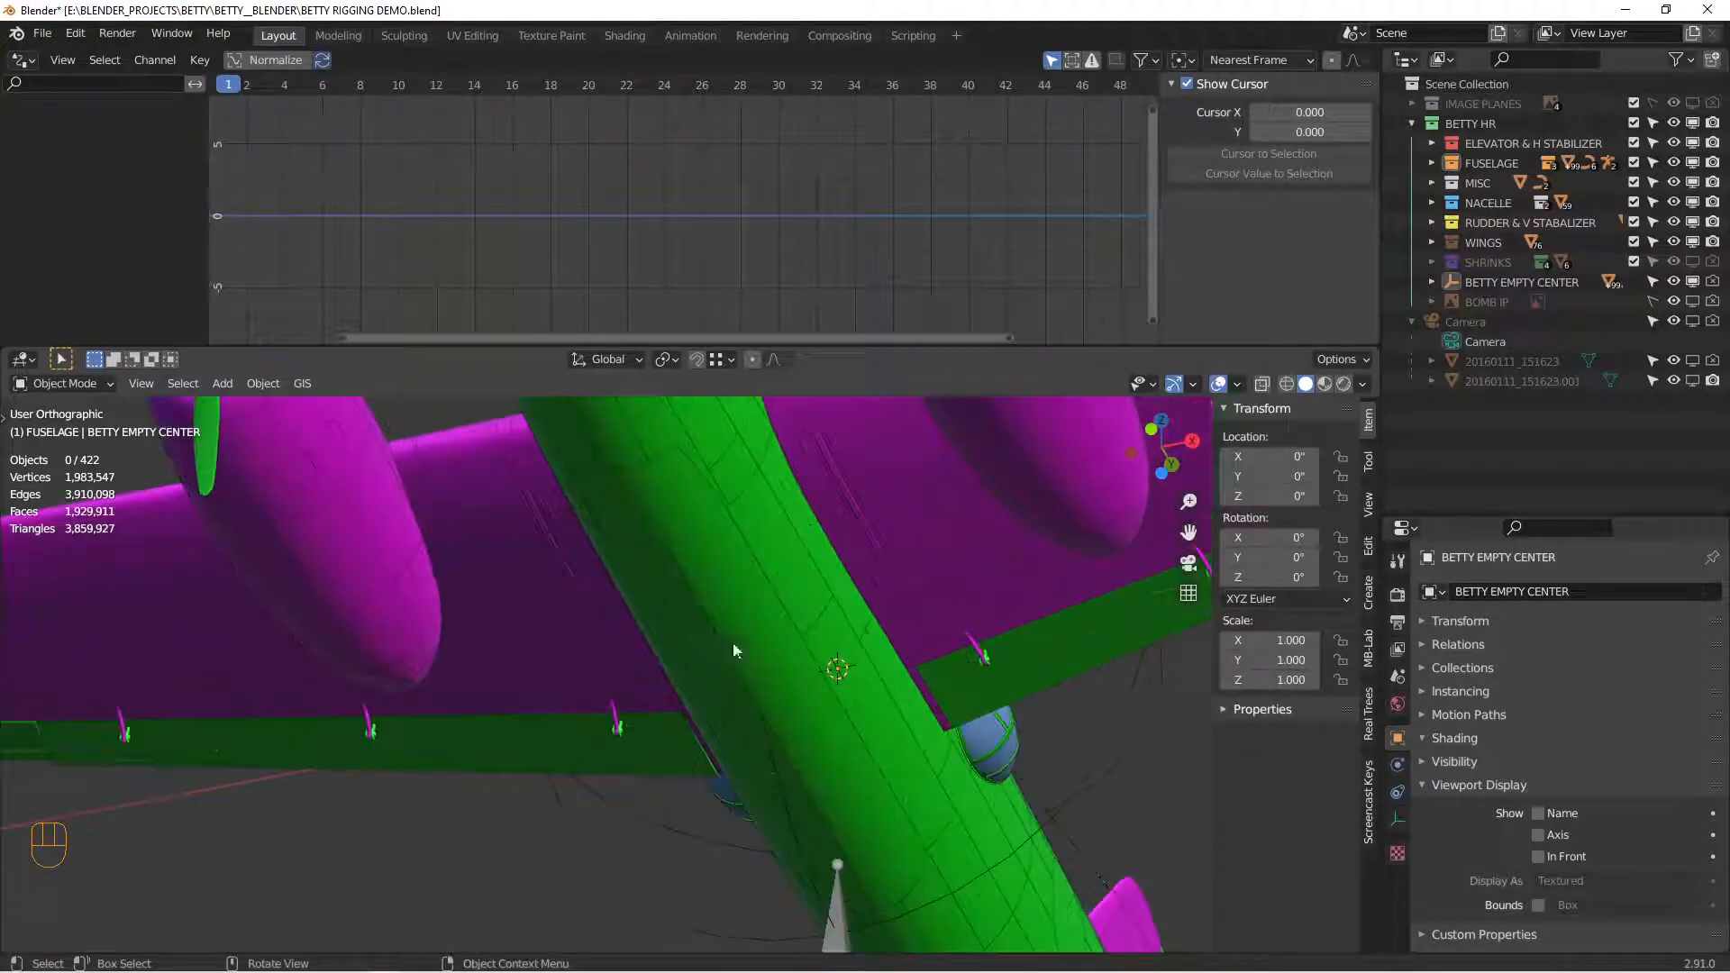
{"action": "left_click", "coordinate": [748, 631]}
{"action": "scroll", "coordinate": [744, 630], "scroll_direction": "down", "scroll_amount": 3}
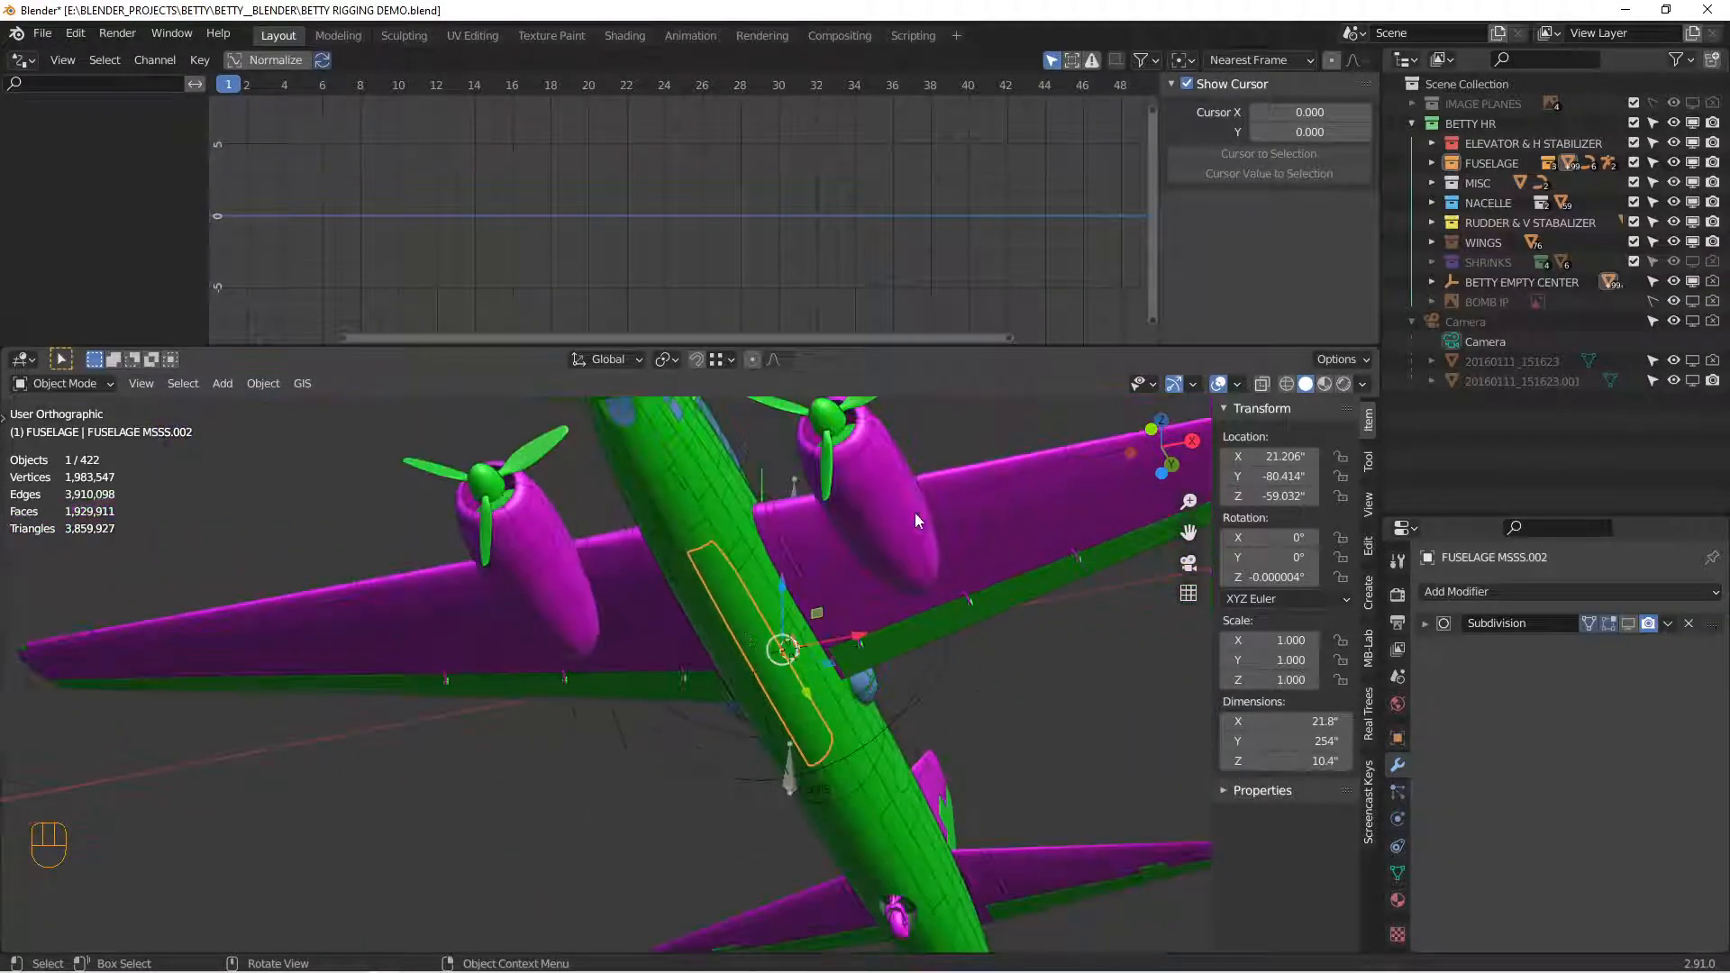
{"action": "scroll", "coordinate": [894, 569], "scroll_direction": "up", "scroll_amount": 2}
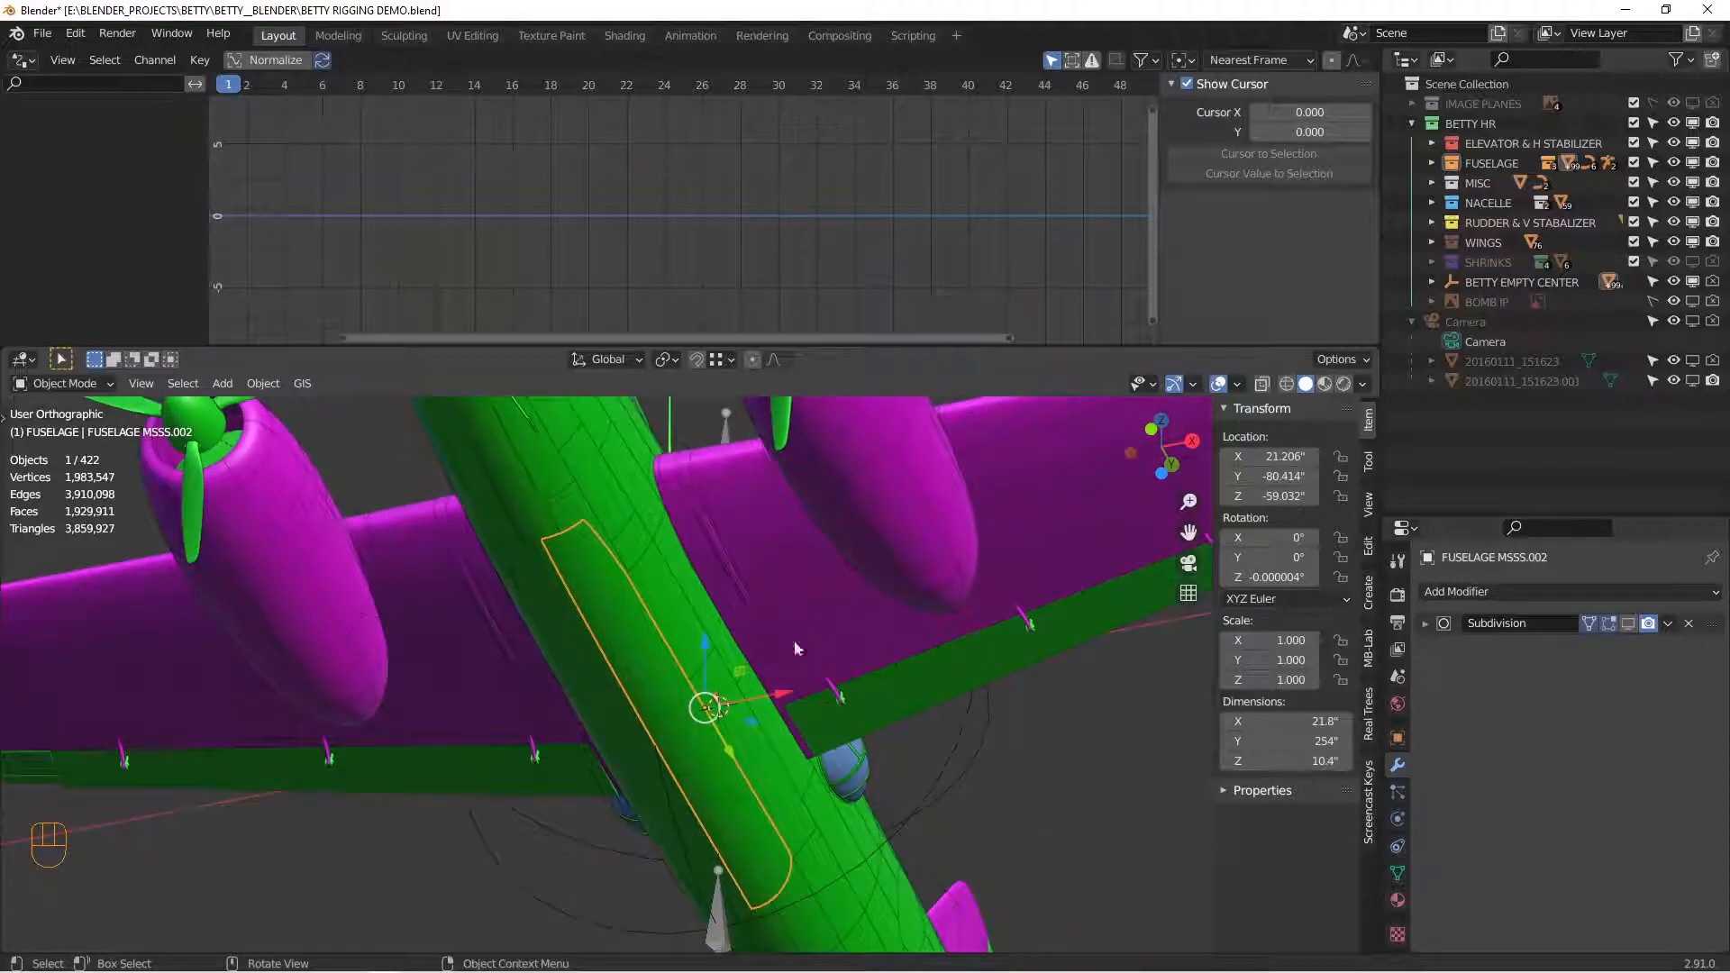
{"action": "middle_click_drag", "start_coordinate": [642, 696], "coordinate": [689, 647], "text": "shift"}
{"action": "middle_click_drag", "start_coordinate": [703, 642], "coordinate": [645, 615]}
{"action": "left_click", "coordinate": [708, 604], "text": "shift"}
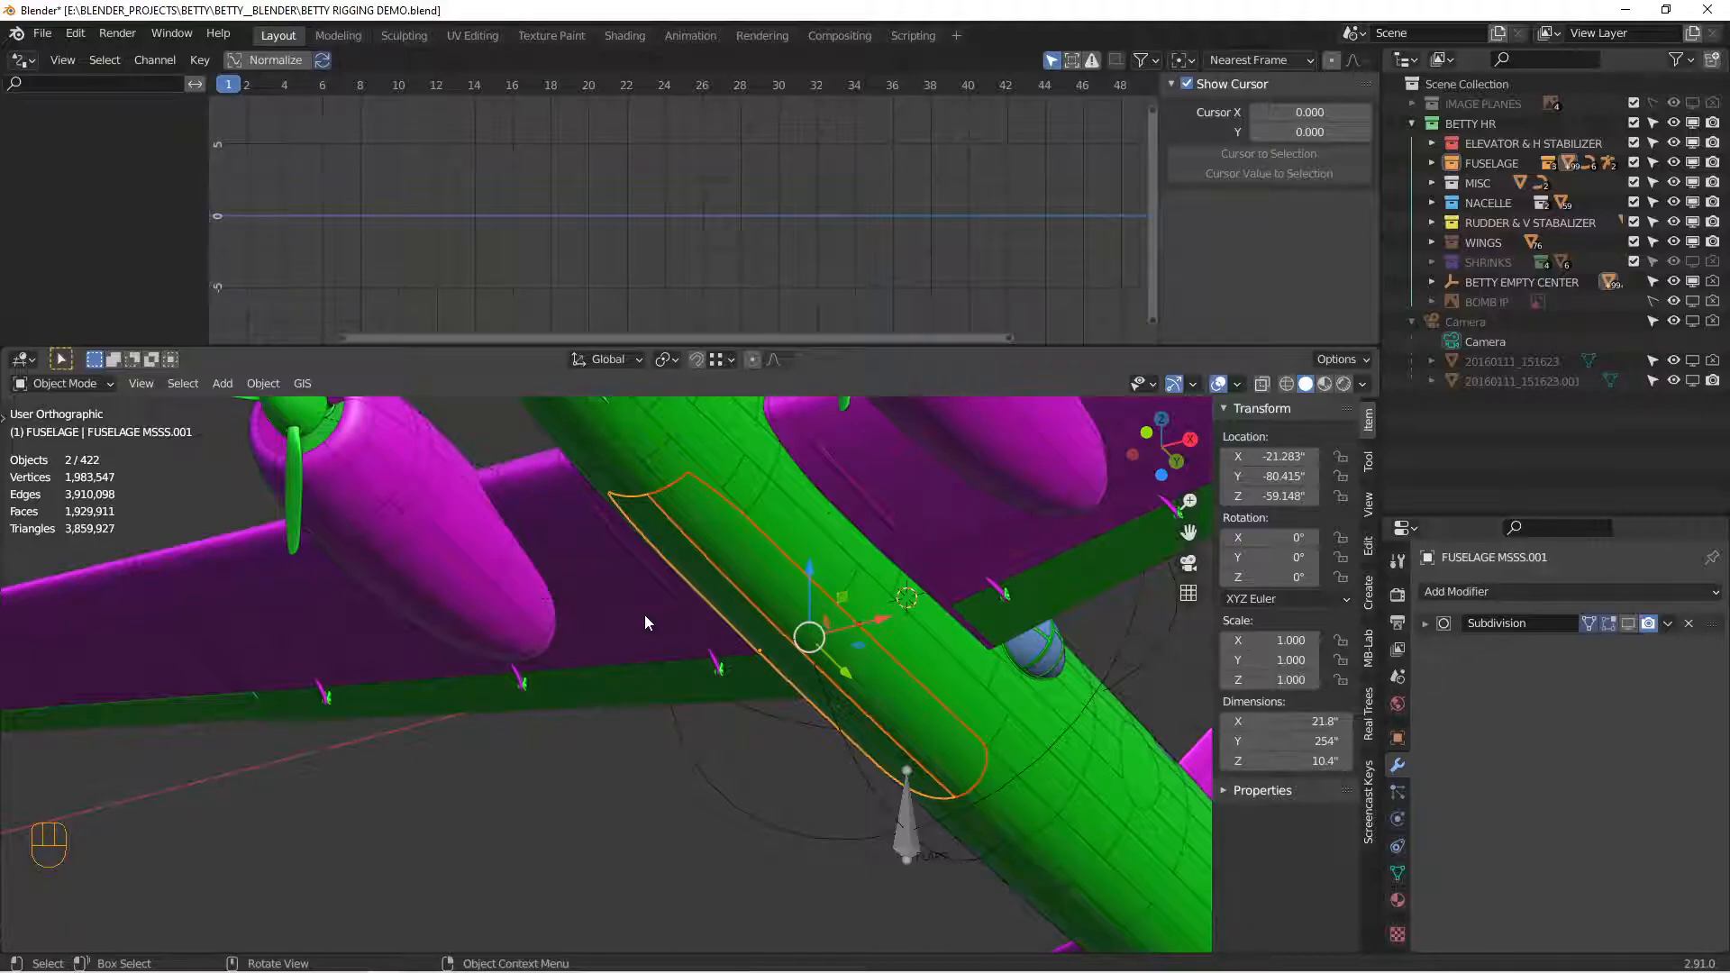
{"action": "key", "text": "KP_Divide"}
{"action": "middle_click_drag", "start_coordinate": [645, 615], "coordinate": [842, 731]}
Step: Add a 12-vertex mesh circle aligned to the front view
{"action": "key", "text": "KP_1"}
{"action": "scroll", "coordinate": [870, 625], "scroll_direction": "up", "scroll_amount": 2}
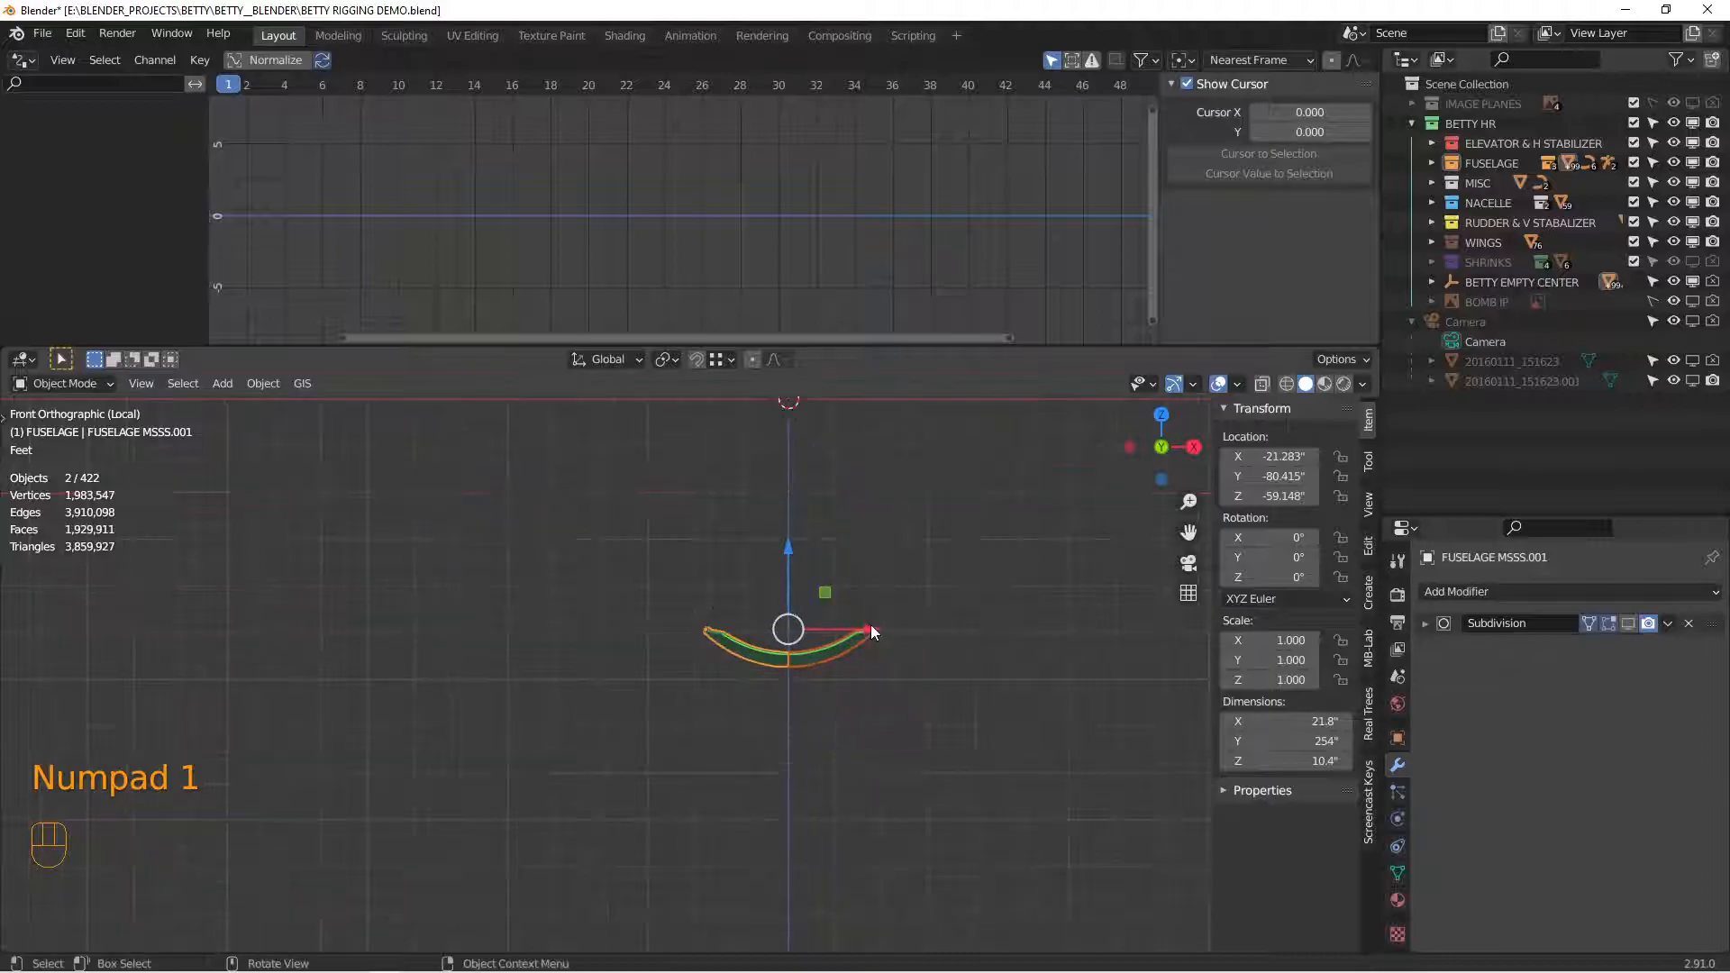
{"action": "key", "text": "alt+a"}
{"action": "key", "text": "shift+a"}
{"action": "mouse_move", "coordinate": [839, 584]}
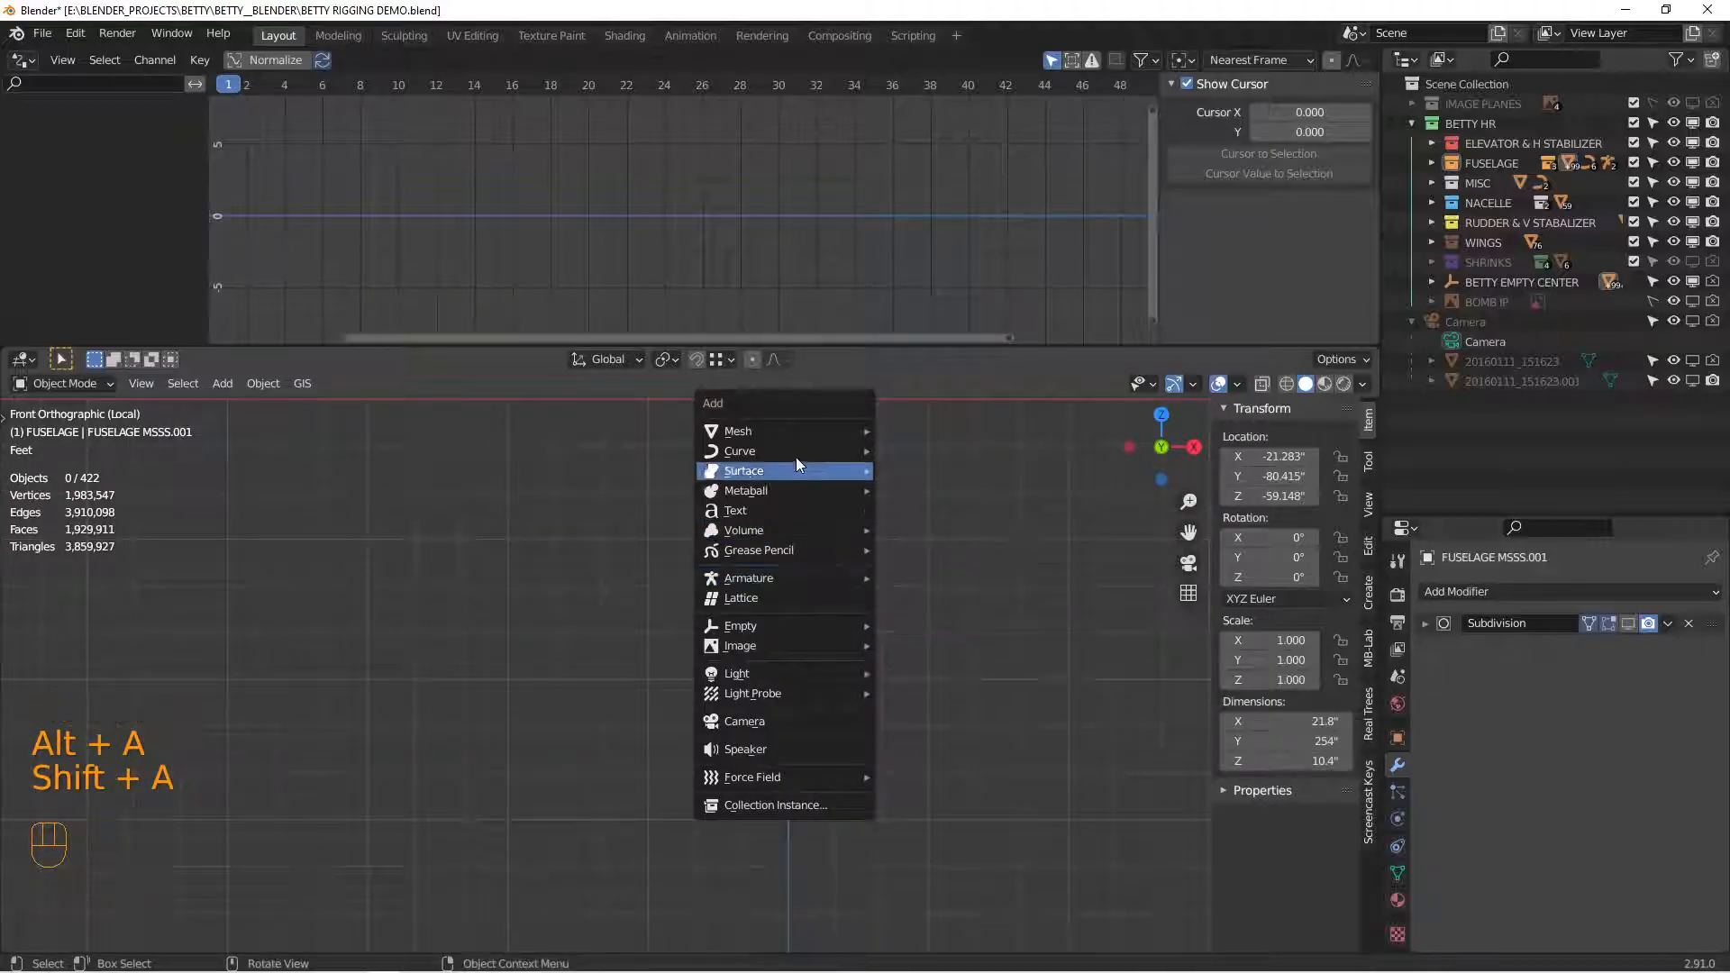
{"action": "mouse_move", "coordinate": [782, 425]}
{"action": "left_click", "coordinate": [924, 467]}
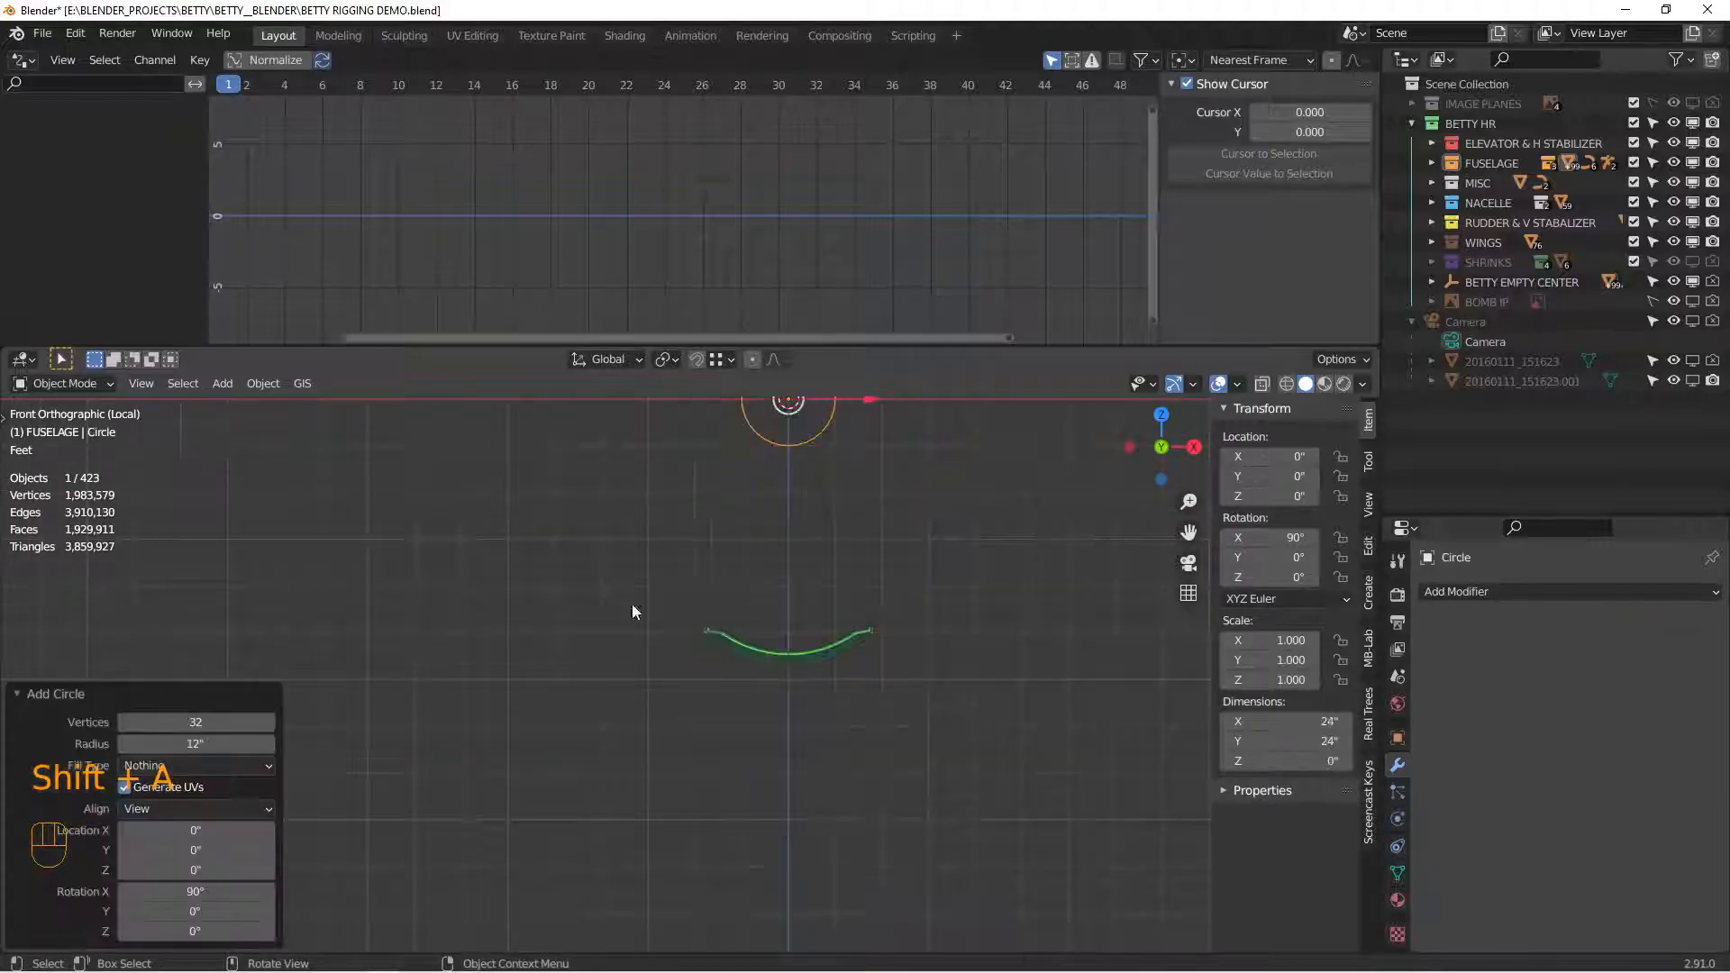
{"action": "left_click", "coordinate": [183, 723]}
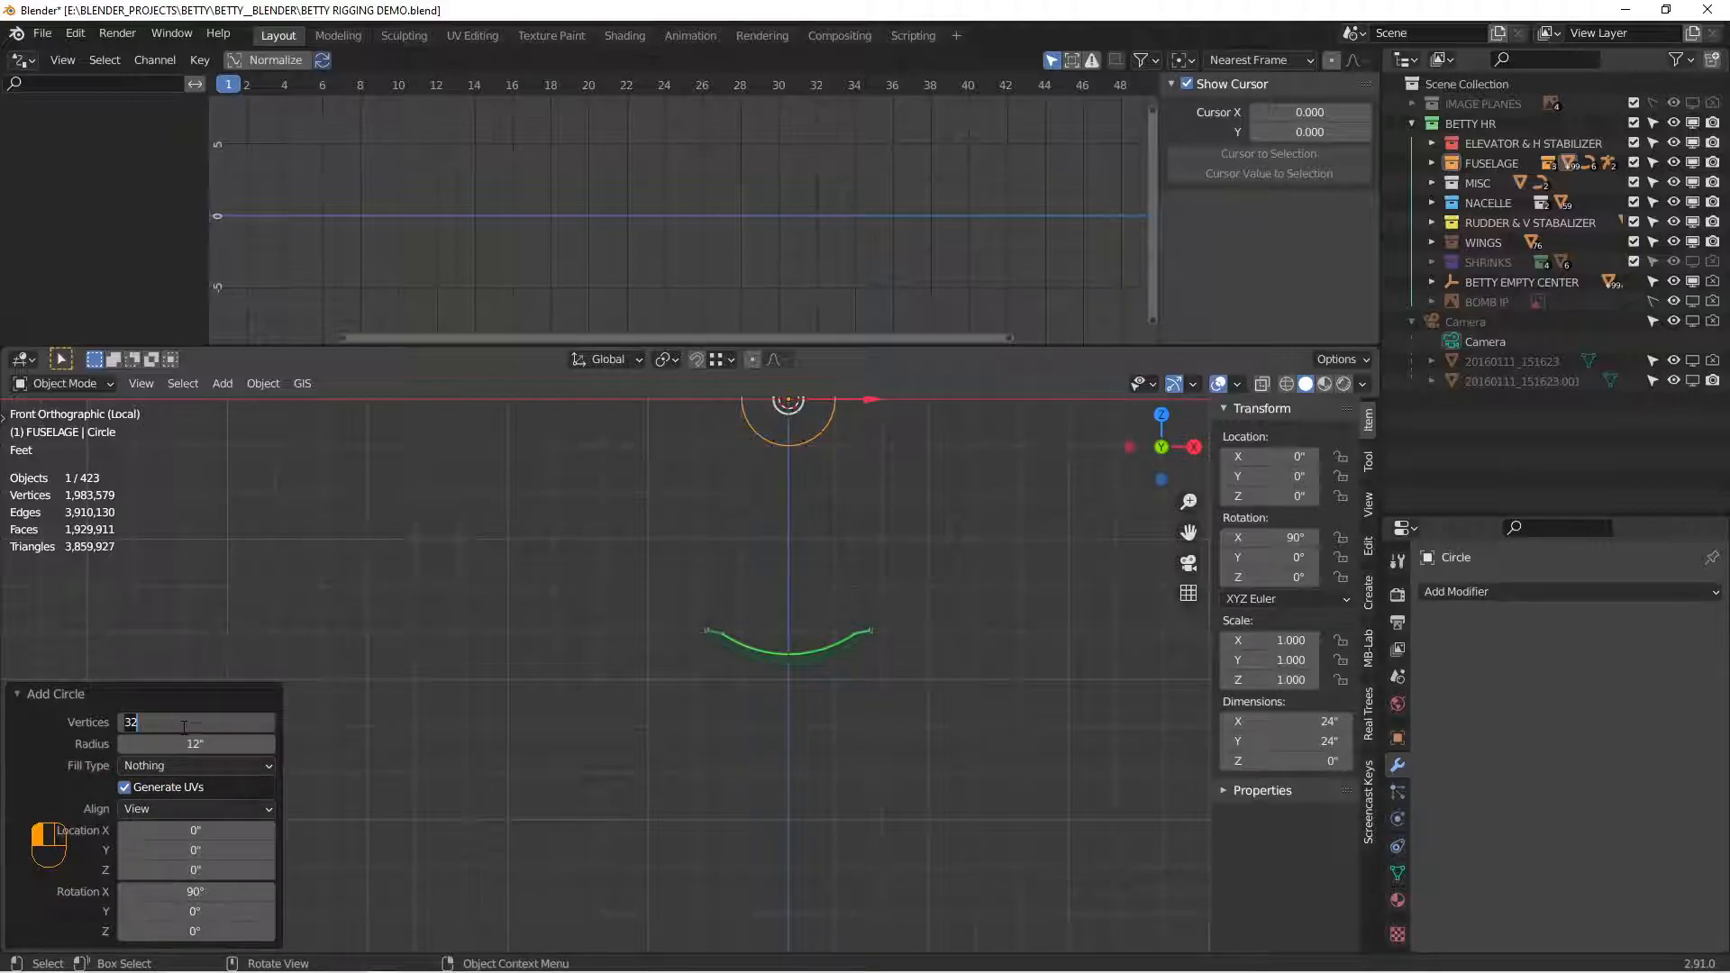
{"action": "key", "text": "Return"}
Step: Move the circle to the outer edge of the FUSELAGE MSSS.002 door, at about X 22.6" and Z -58.6"
{"action": "scroll", "coordinate": [667, 677], "scroll_direction": "down", "scroll_amount": 2}
{"action": "left_click_drag", "start_coordinate": [791, 530], "coordinate": [824, 609], "text": "alt+shift"}
{"action": "scroll", "coordinate": [802, 595], "scroll_direction": "up", "scroll_amount": 3}
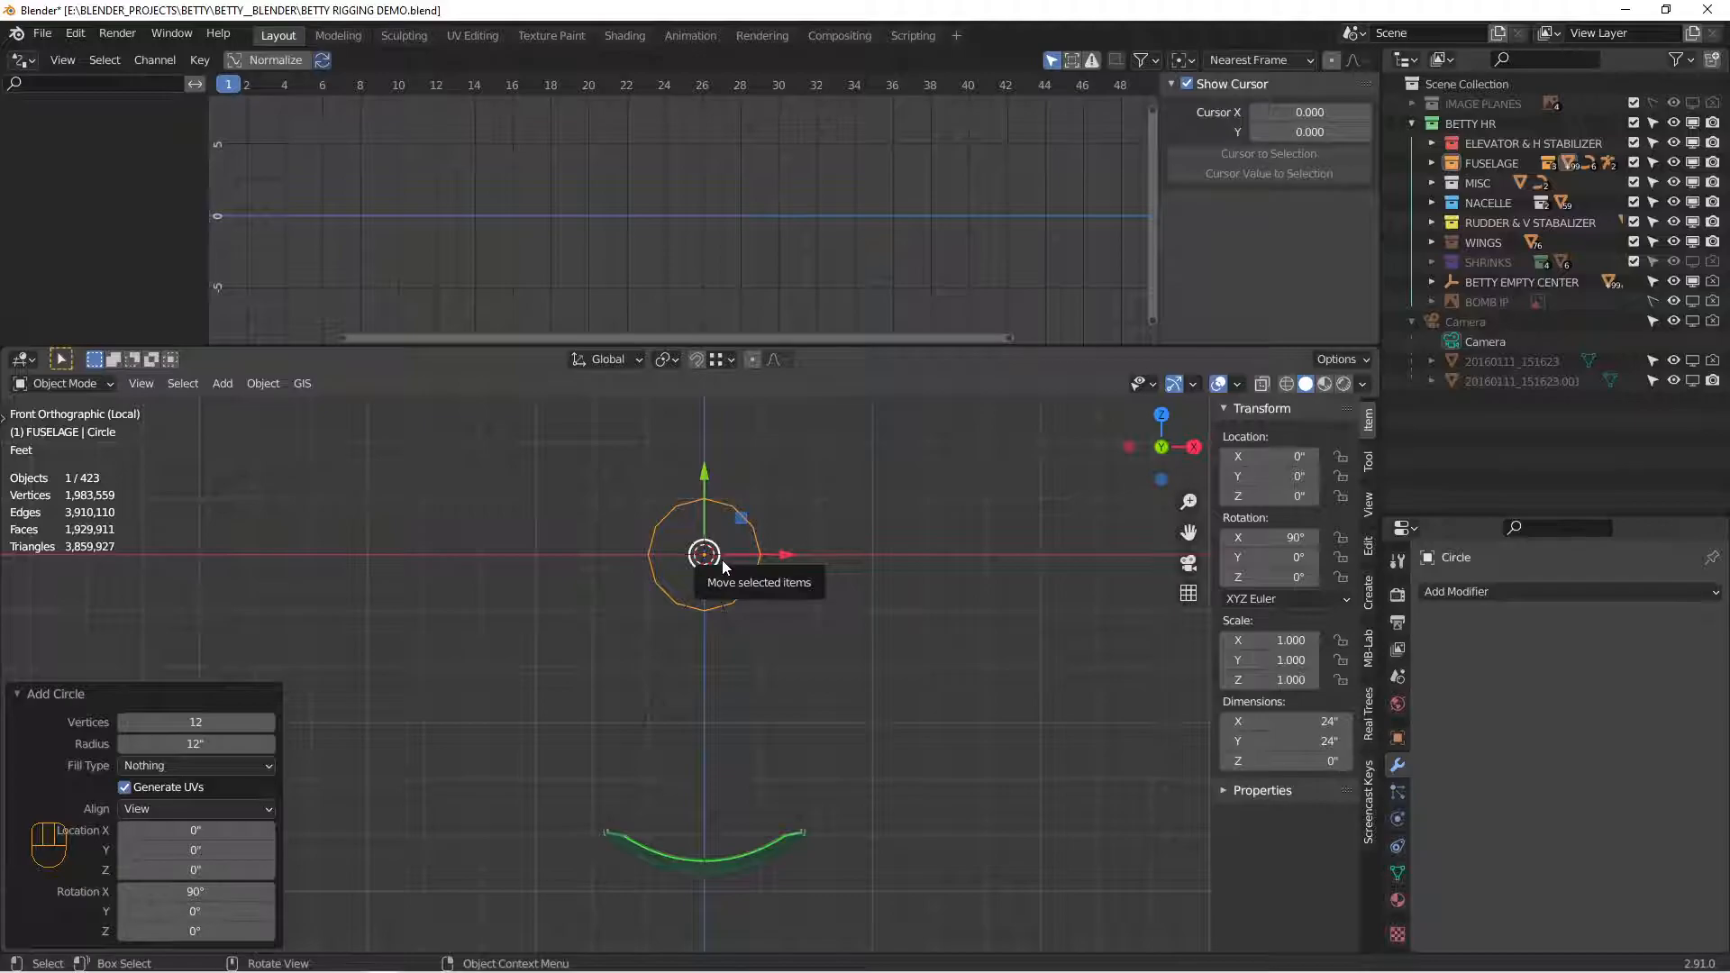
{"action": "key", "text": "g"}
{"action": "left_click", "coordinate": [830, 841]}
Step: Enlarge the 3D viewport and open the FUSELAGE MSSS.002 door's mesh for editing
{"action": "left_click_drag", "start_coordinate": [796, 843], "coordinate": [815, 658], "text": "alt+shift"}
{"action": "scroll", "coordinate": [899, 523], "scroll_direction": "up", "scroll_amount": 2}
{"action": "left_click_drag", "start_coordinate": [1000, 348], "coordinate": [1018, 147]}
{"action": "middle_click_drag", "start_coordinate": [829, 625], "coordinate": [802, 650]}
{"action": "middle_click_drag", "start_coordinate": [791, 590], "coordinate": [737, 757], "text": "alt+shift"}
{"action": "left_click", "coordinate": [685, 751]}
{"action": "key", "text": "Tab"}
Step: Select one vertex at each end of the door's outer hinge edge and snap the 3D cursor to their midpoint
{"action": "scroll", "coordinate": [737, 741], "scroll_direction": "up", "scroll_amount": 10}
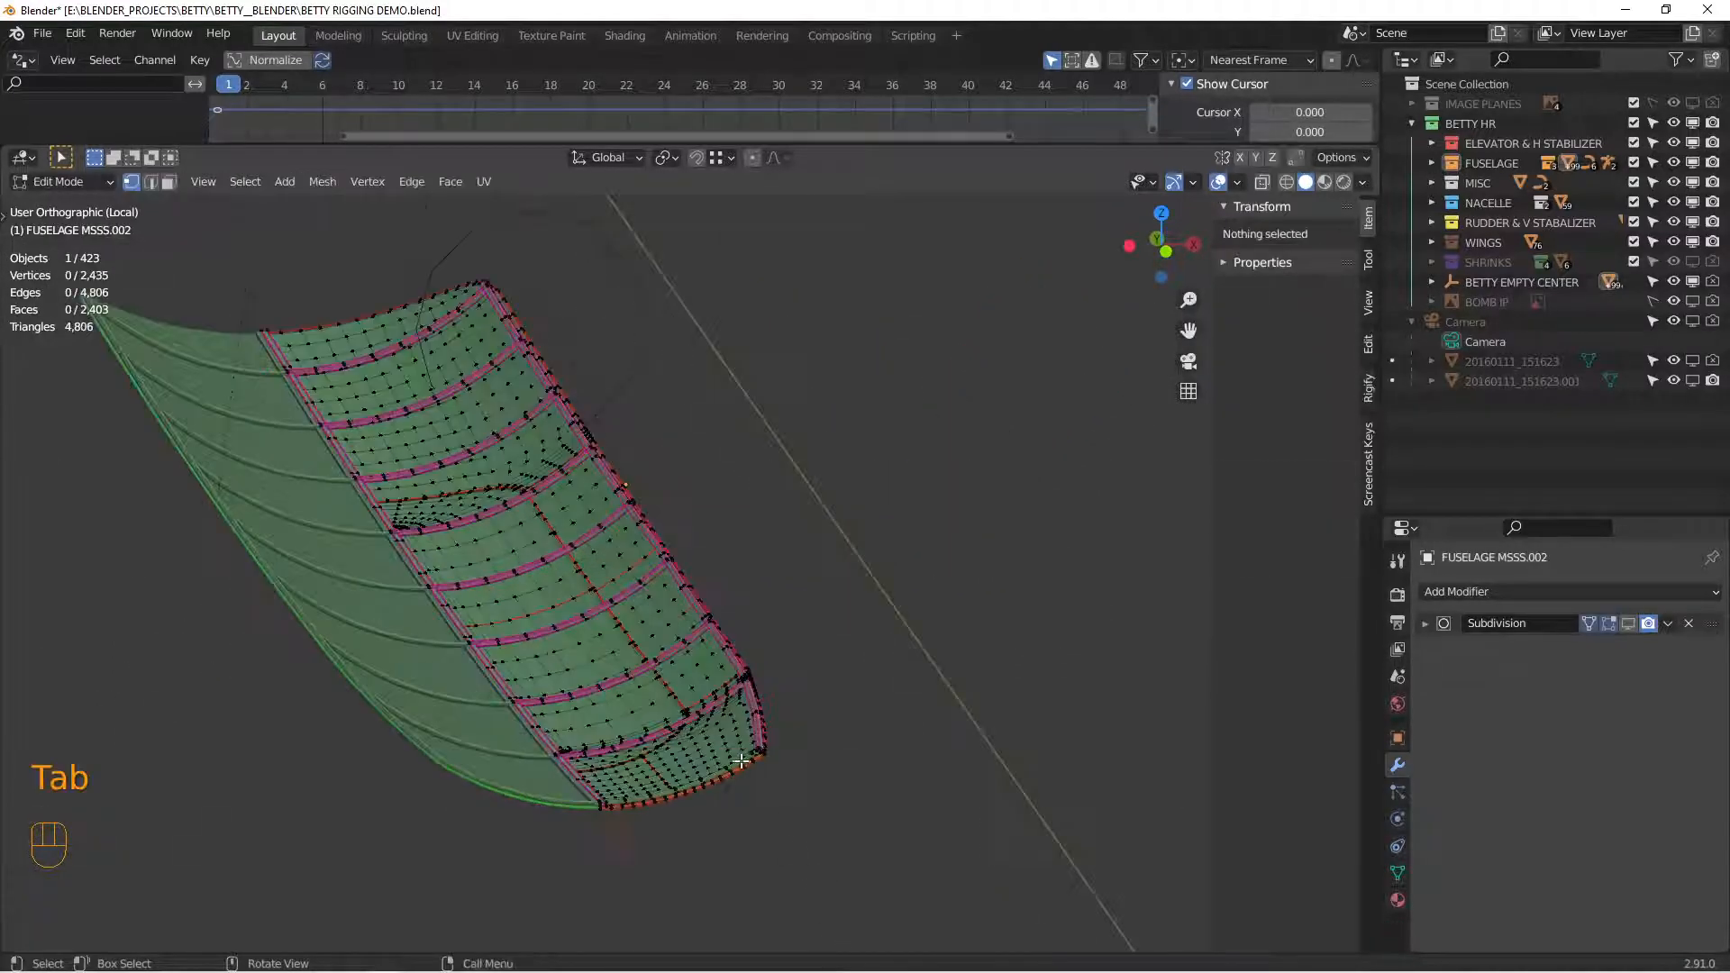
{"action": "middle_click_drag", "start_coordinate": [748, 655], "coordinate": [792, 631], "text": "alt+shift"}
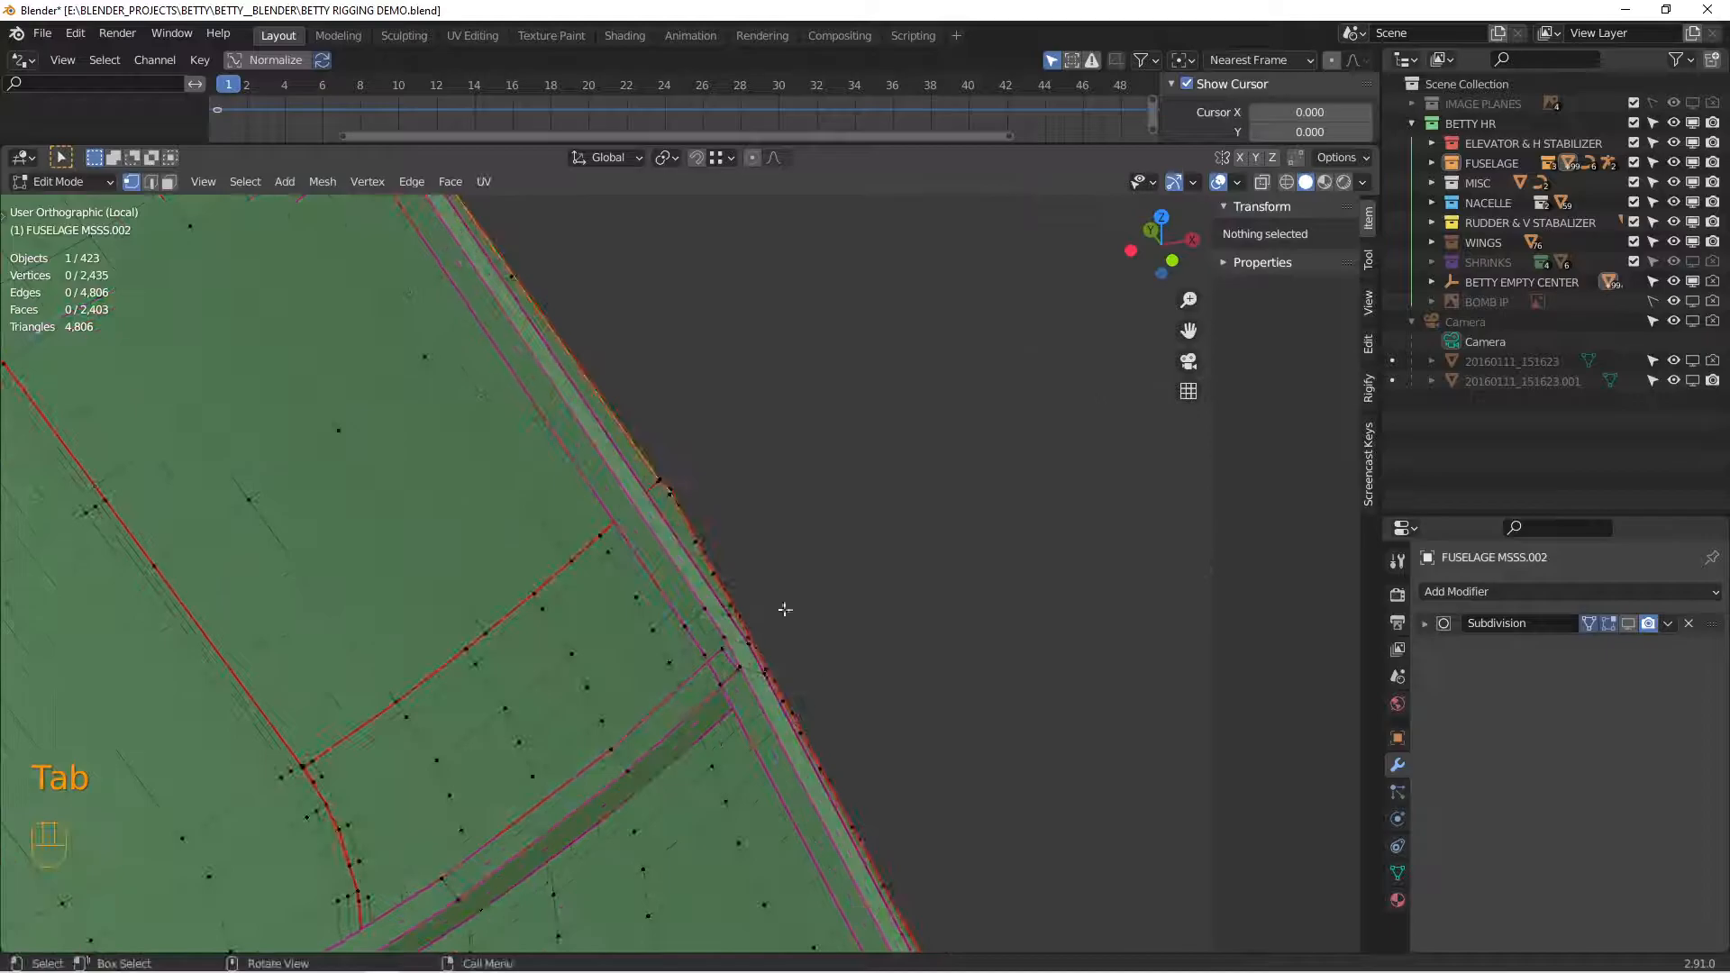
{"action": "left_click", "coordinate": [683, 462]}
{"action": "scroll", "coordinate": [683, 463], "scroll_direction": "down", "scroll_amount": 9}
{"action": "middle_click_drag", "start_coordinate": [683, 463], "coordinate": [850, 674], "text": "alt+shift"}
{"action": "middle_click_drag", "start_coordinate": [621, 315], "coordinate": [942, 816], "text": "alt+shift"}
{"action": "scroll", "coordinate": [735, 585], "scroll_direction": "up", "scroll_amount": 8}
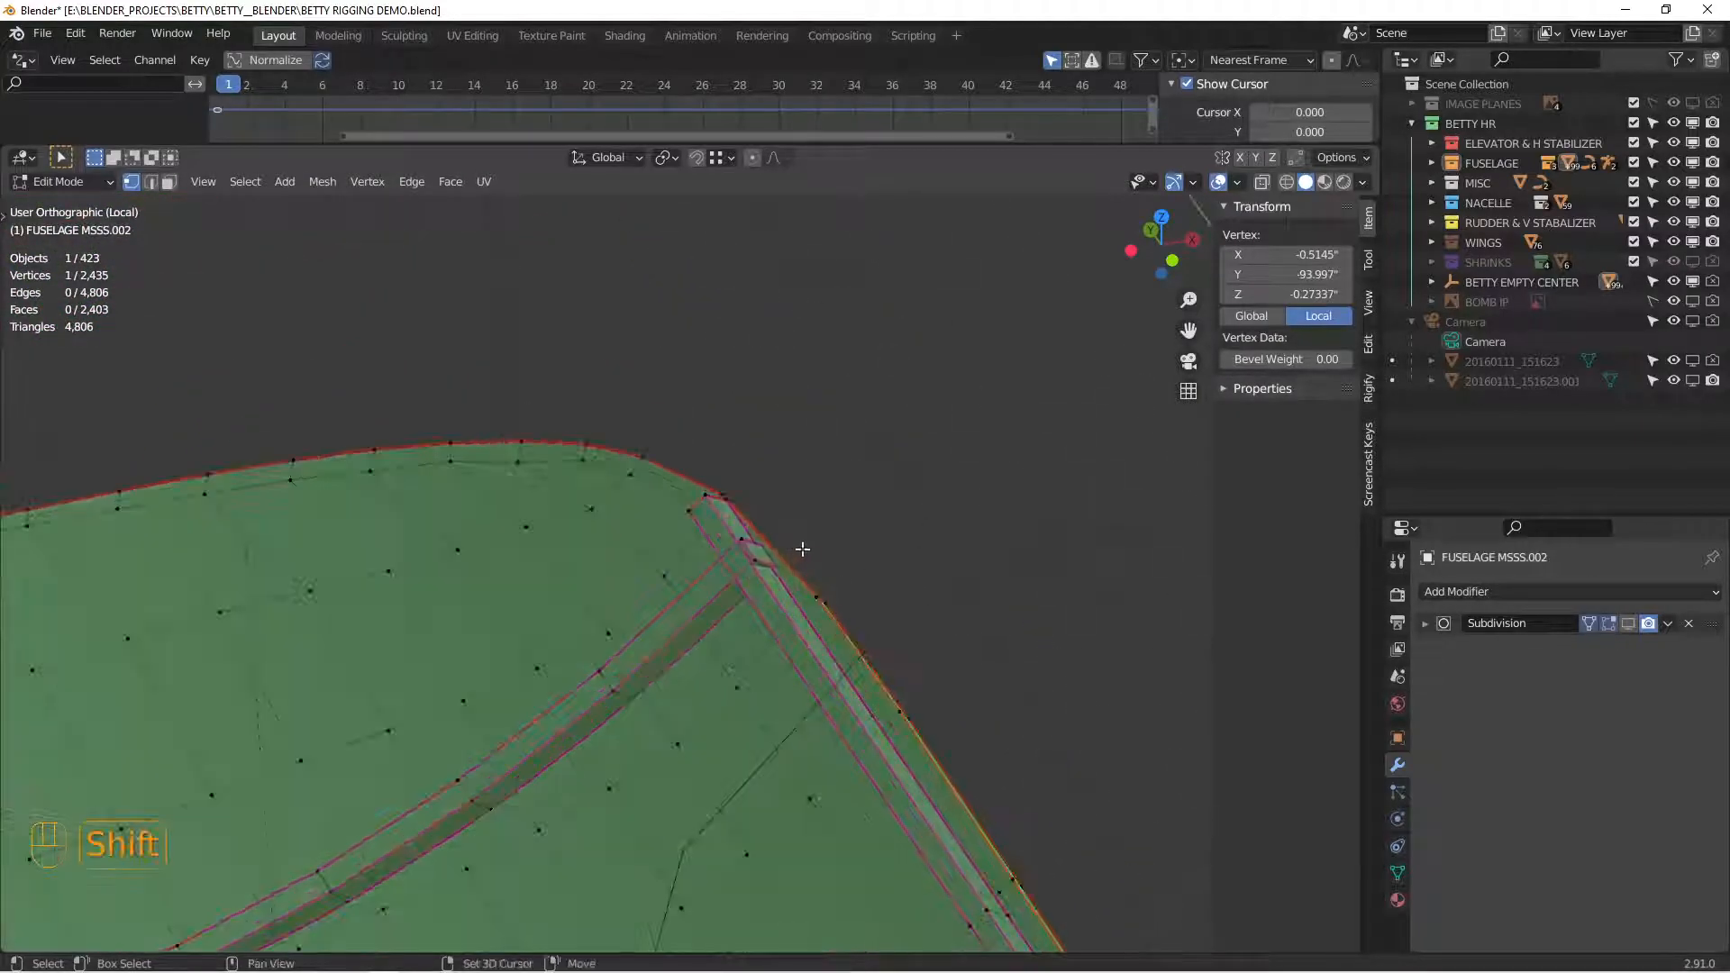
{"action": "left_click", "coordinate": [834, 590], "text": "shift"}
{"action": "scroll", "coordinate": [835, 590], "scroll_direction": "down", "scroll_amount": 5}
{"action": "key", "text": "shift+s"}
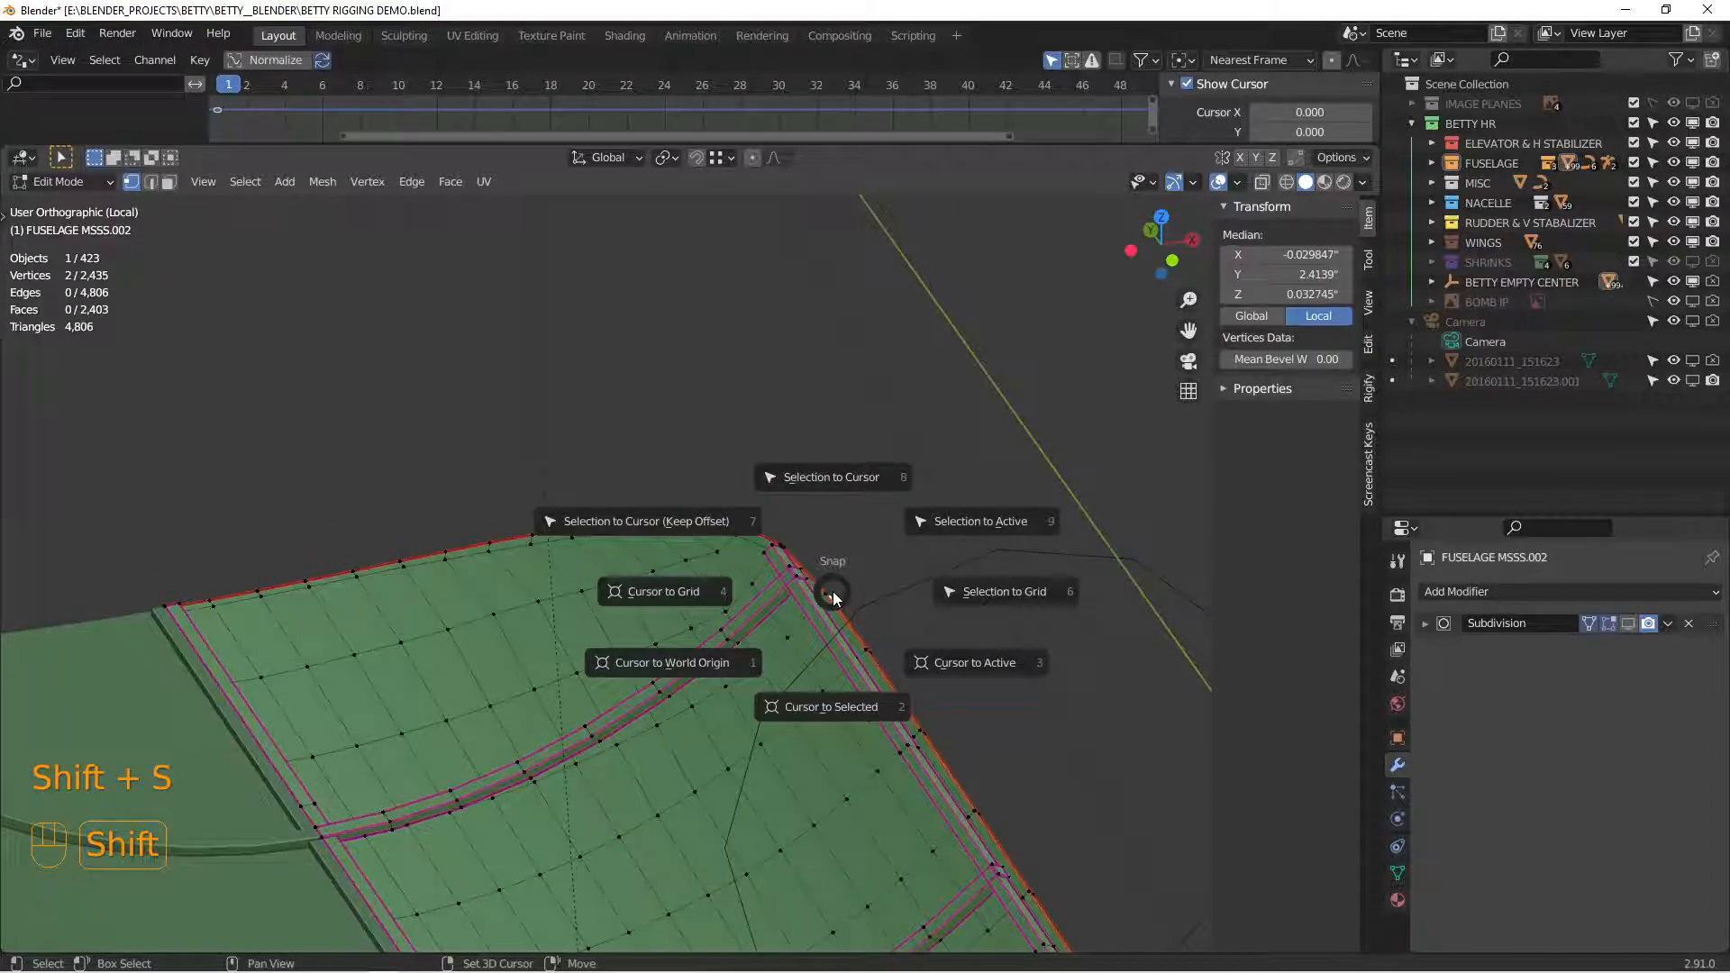
{"action": "left_click", "coordinate": [837, 704]}
Step: Leave mesh editing and snap the circle to the 3D cursor on the door's hinge line
{"action": "scroll", "coordinate": [861, 699], "scroll_direction": "down", "scroll_amount": 4}
{"action": "scroll", "coordinate": [860, 698], "scroll_direction": "down", "scroll_amount": 5}
{"action": "middle_click_drag", "start_coordinate": [860, 698], "coordinate": [728, 268], "text": "alt+shift"}
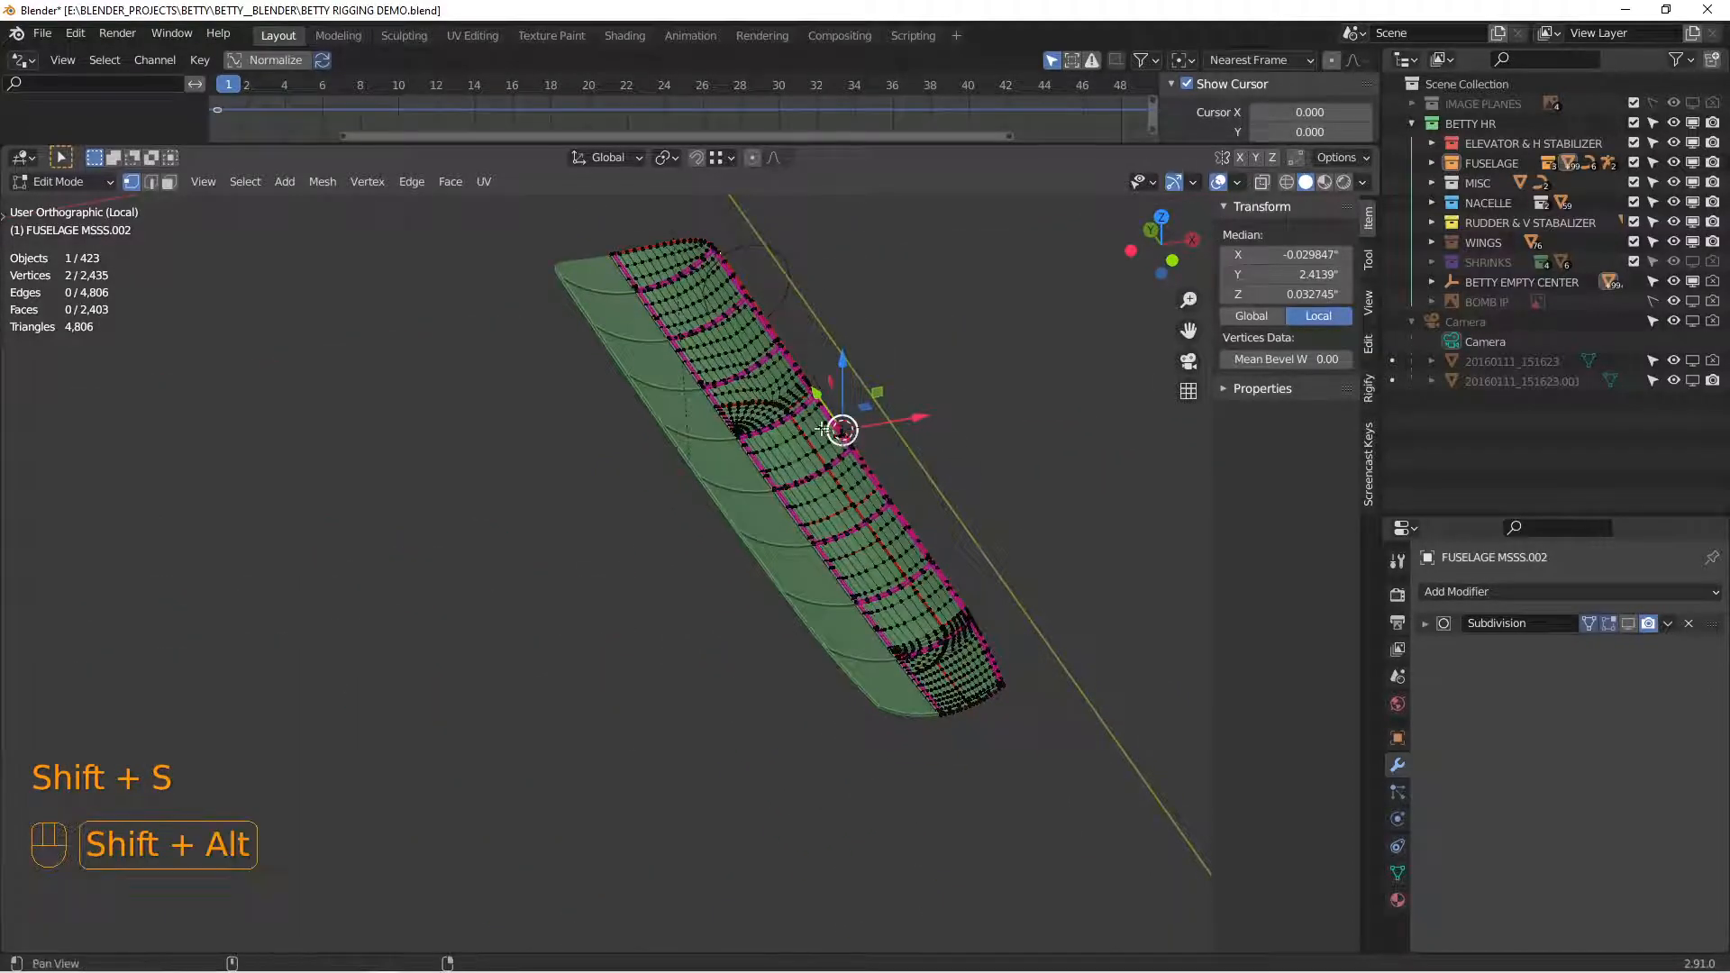
{"action": "middle_click_drag", "start_coordinate": [812, 428], "coordinate": [749, 554], "text": "alt+shift"}
{"action": "scroll", "coordinate": [748, 554], "scroll_direction": "up", "scroll_amount": 2}
{"action": "key", "text": "Tab"}
{"action": "left_click", "coordinate": [702, 312]}
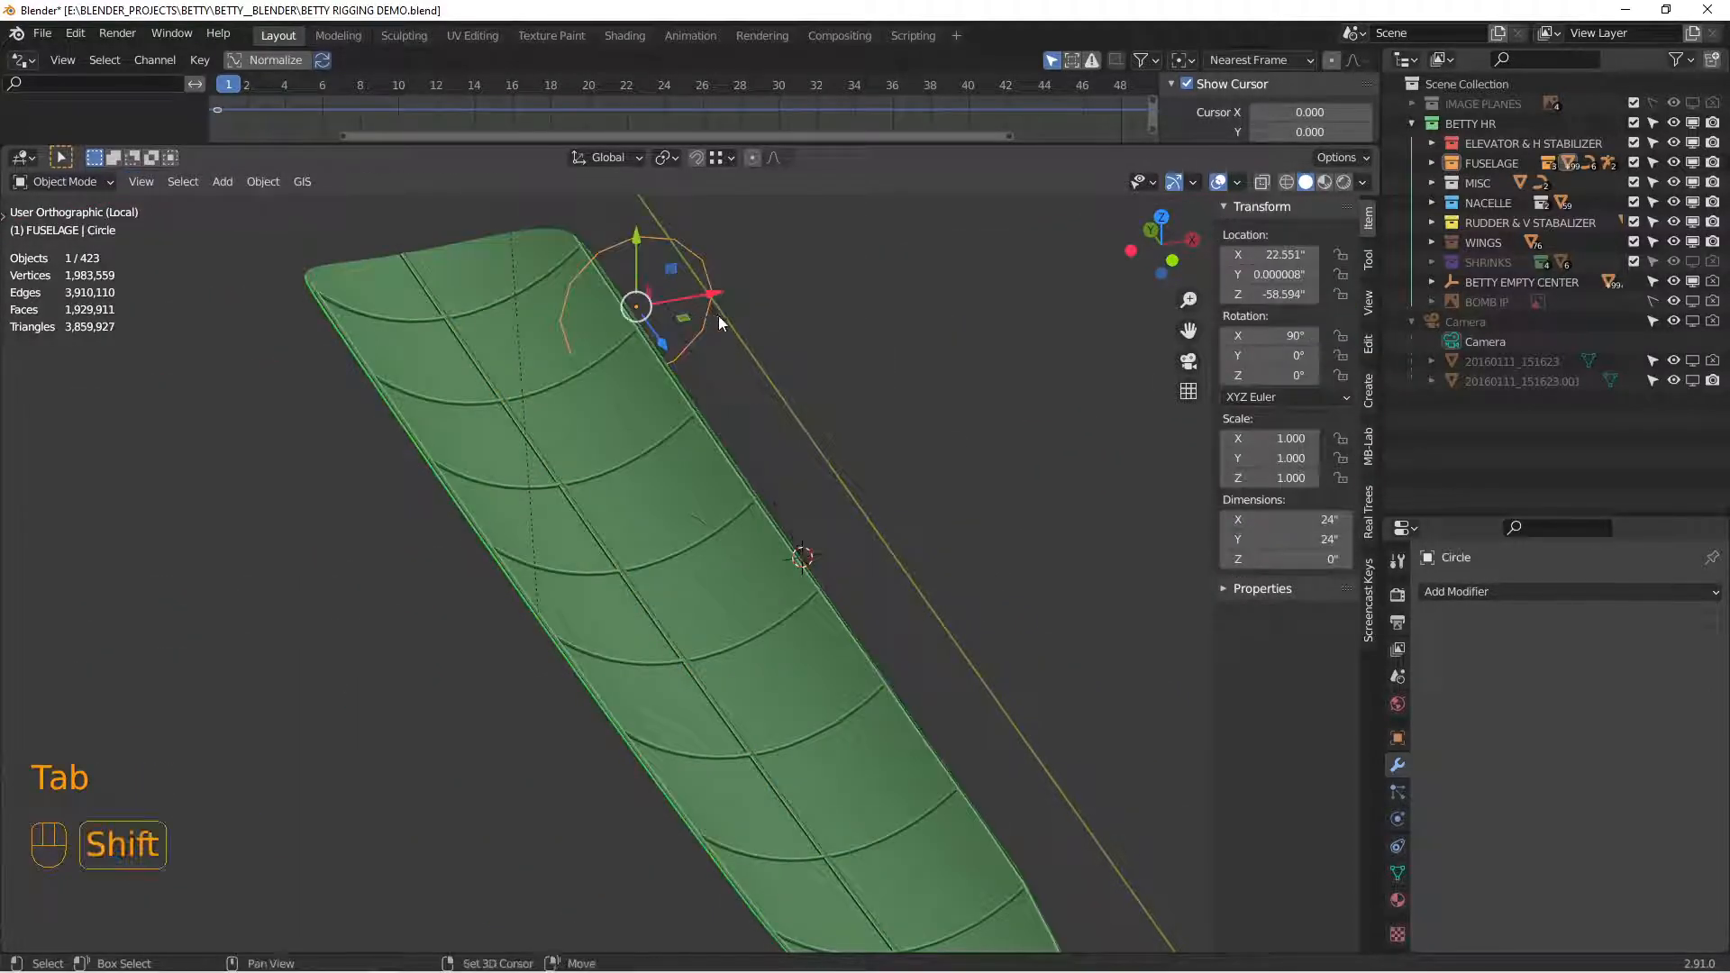
{"action": "key", "text": "shift+s"}
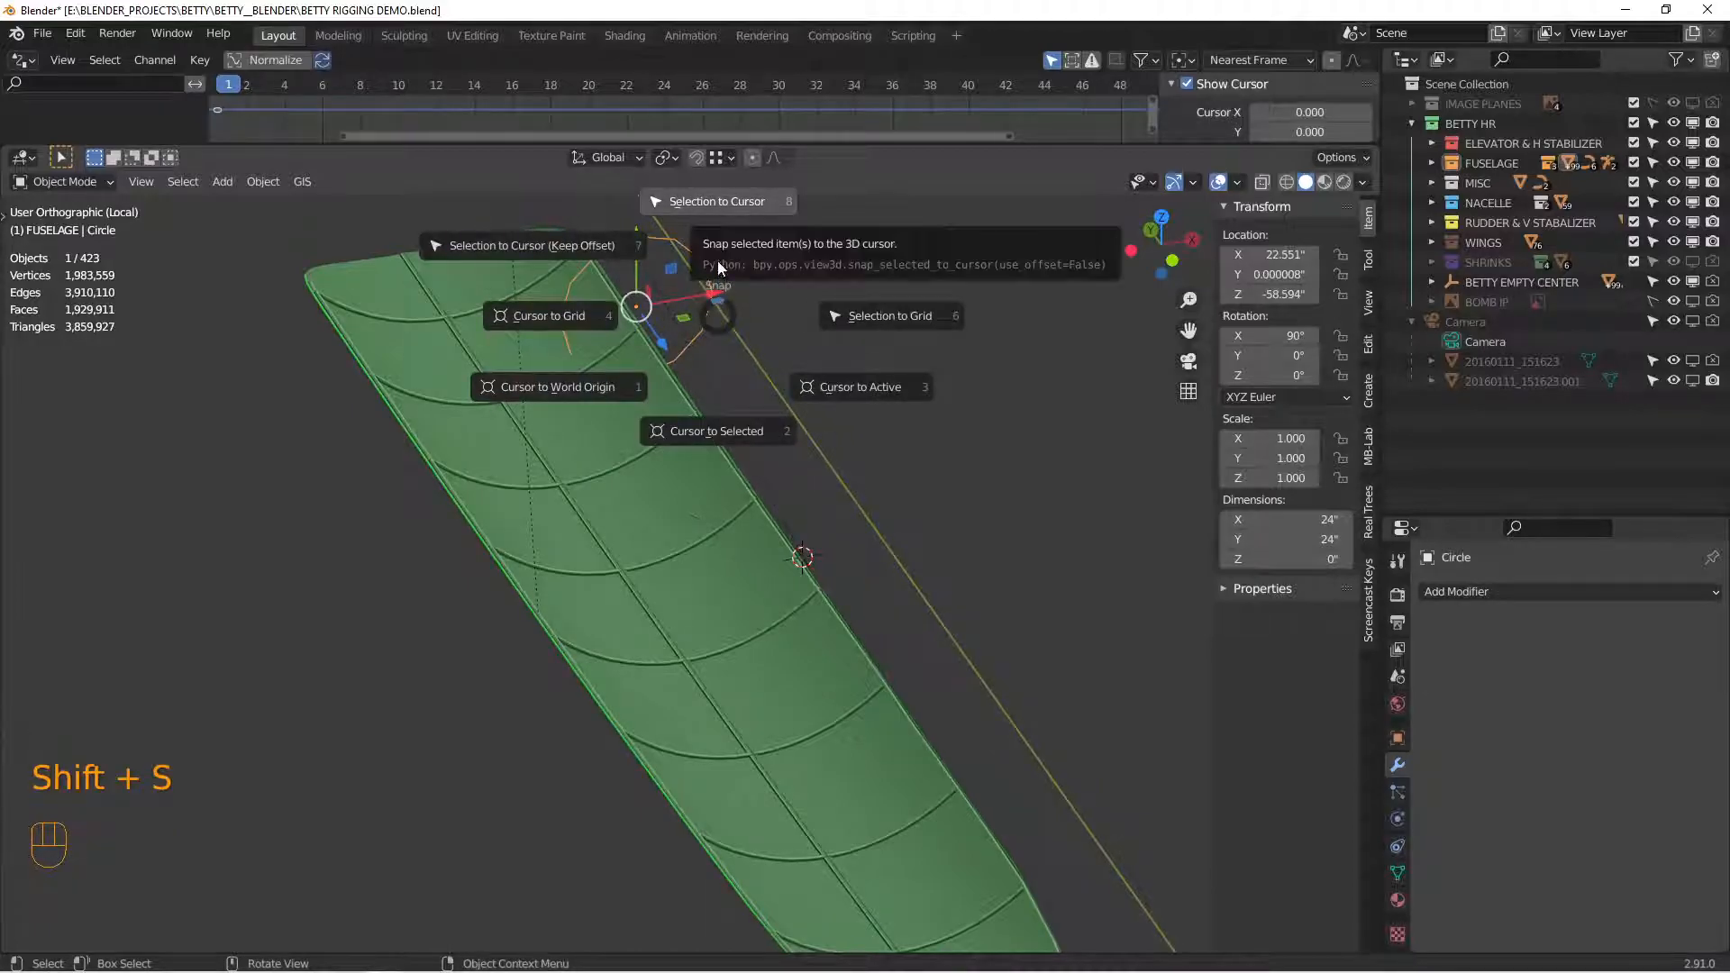
{"action": "left_click", "coordinate": [721, 207]}
Step: Duplicate the circle along the X axis towards the opposite door's outer edge
{"action": "middle_click_drag", "start_coordinate": [901, 703], "coordinate": [845, 685]}
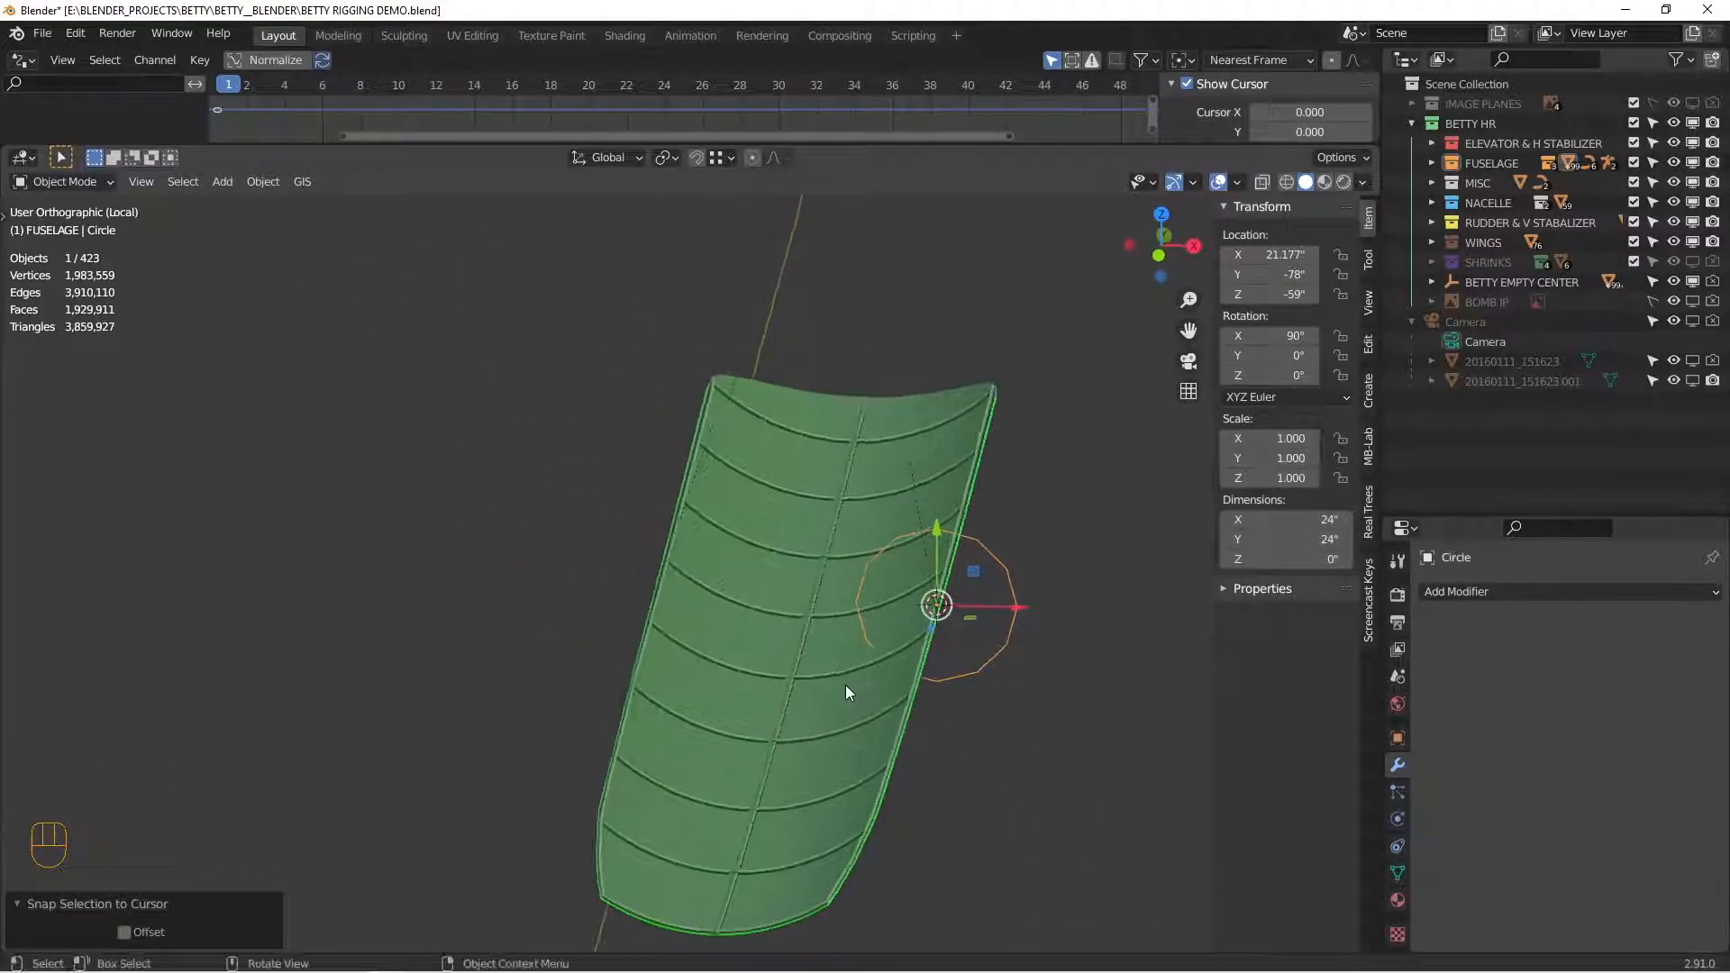
{"action": "middle_click_drag", "start_coordinate": [954, 544], "coordinate": [835, 552]}
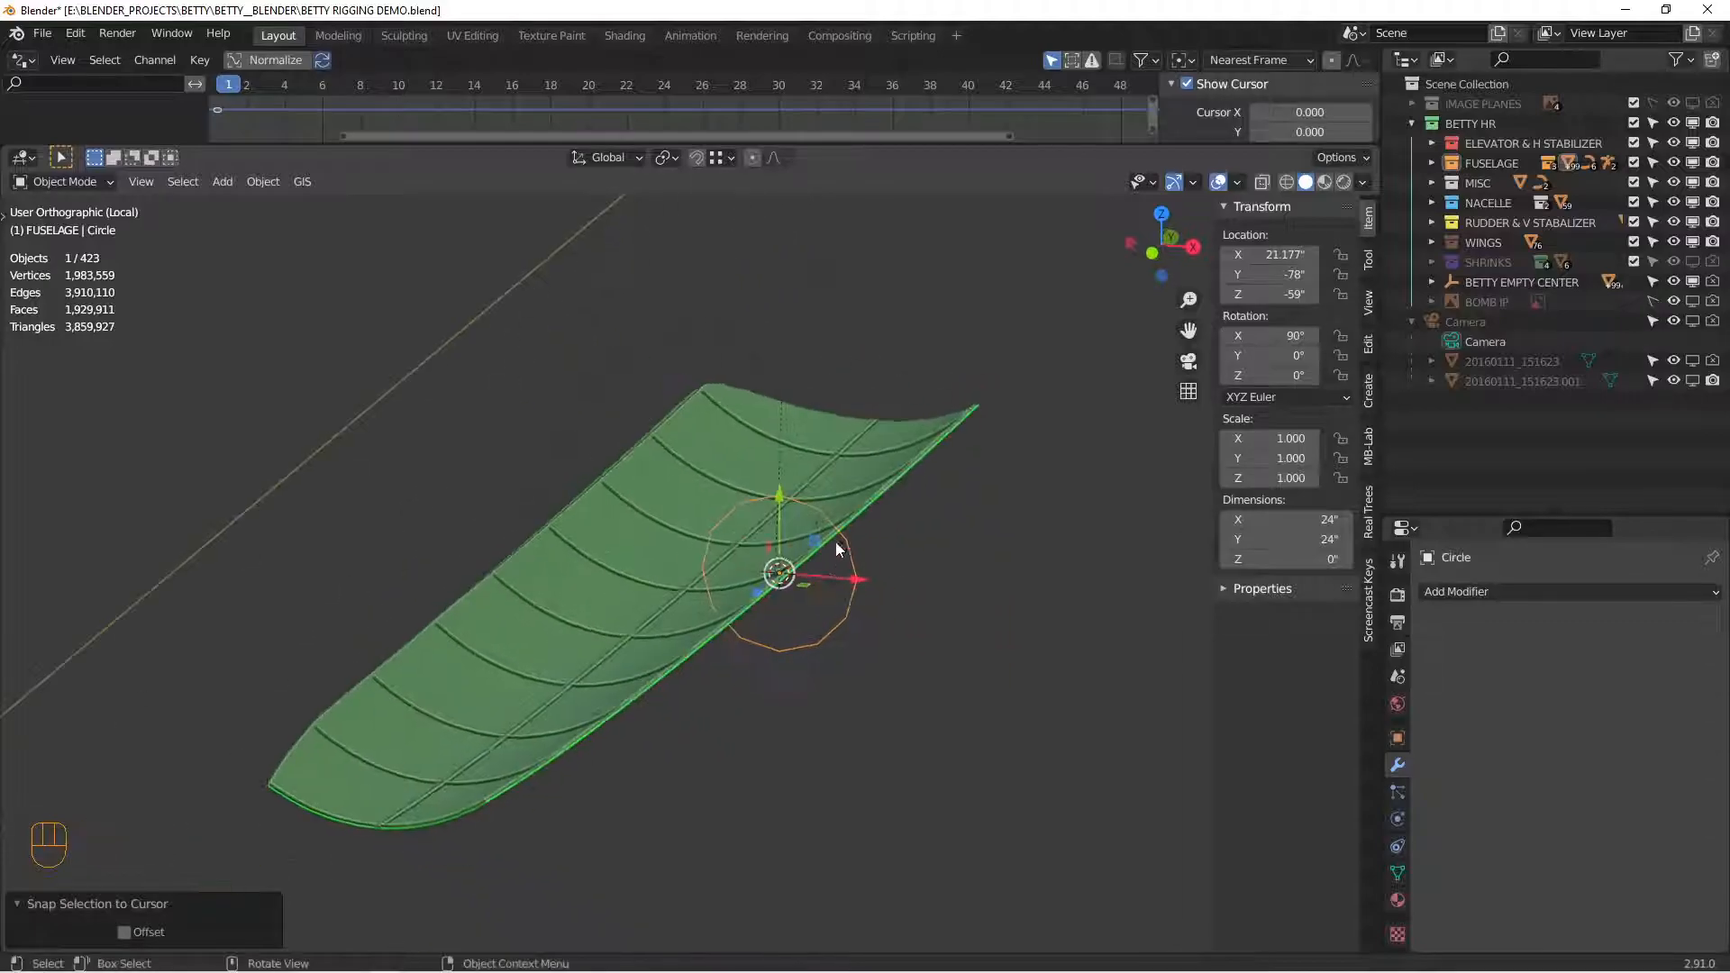
{"action": "middle_click_drag", "start_coordinate": [778, 659], "coordinate": [961, 748]}
{"action": "key", "text": "shift+d"}
{"action": "key", "text": "x"}
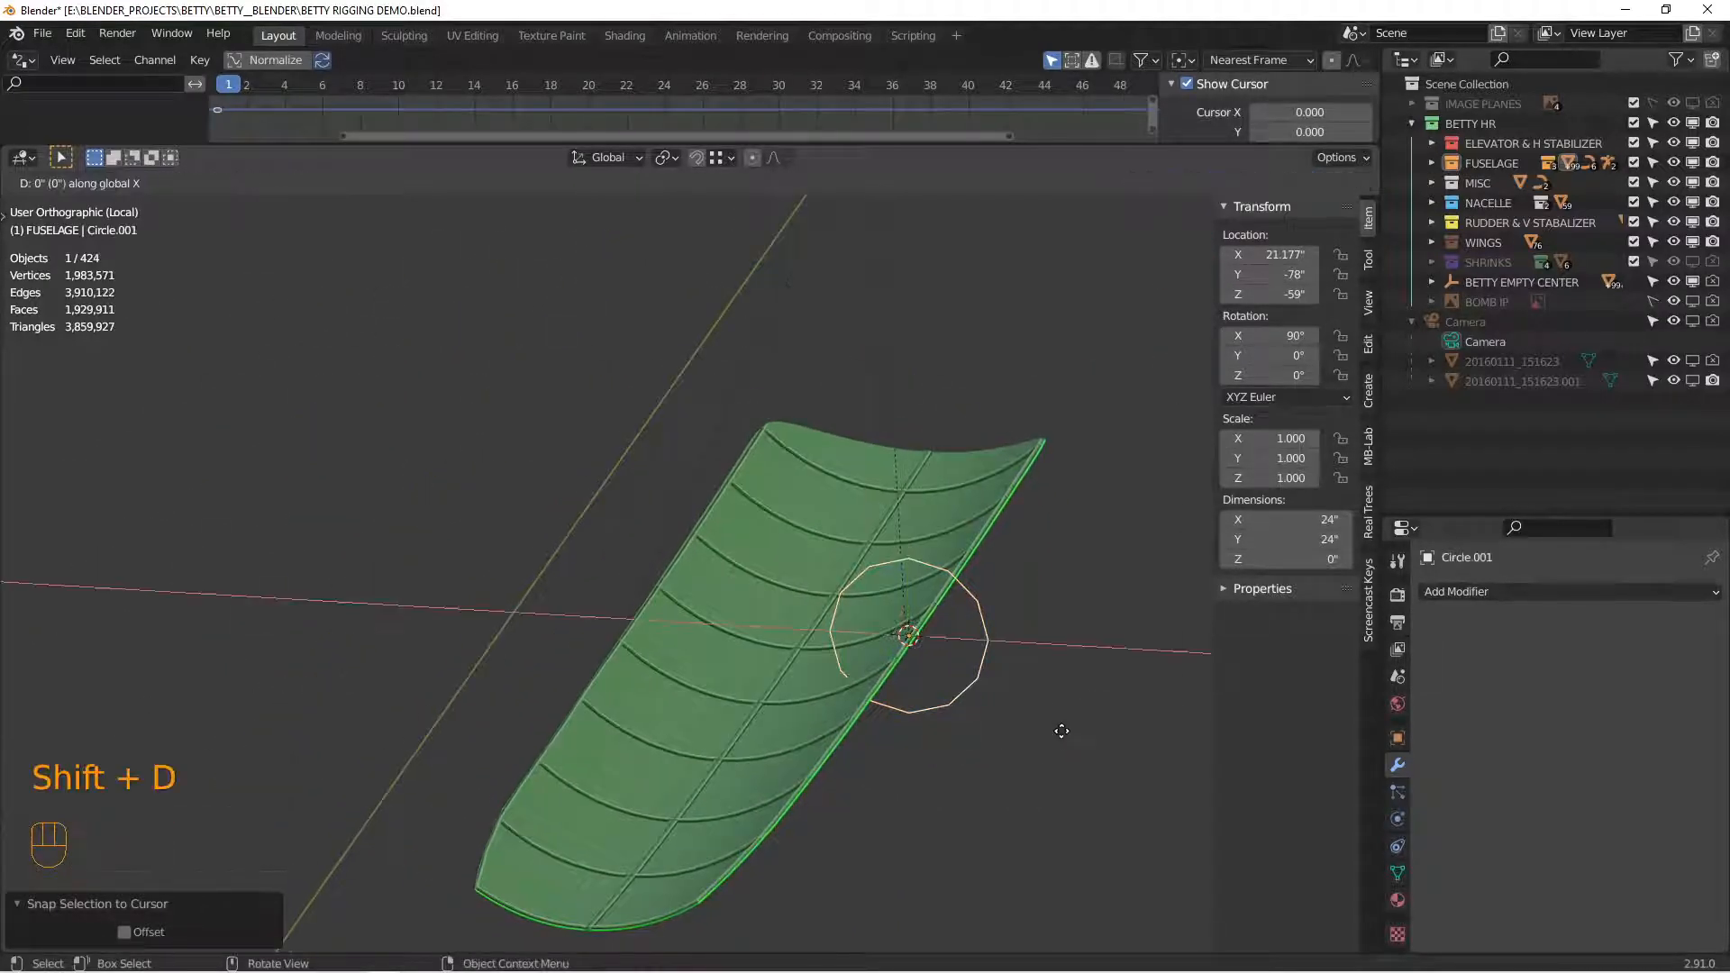
{"action": "left_click", "coordinate": [639, 682]}
Step: Open the FUSELAGE MSSS.001 door's mesh for editing and select one vertex at each end of its outer hinge edge
{"action": "middle_click_drag", "start_coordinate": [638, 682], "coordinate": [718, 669], "text": "shift"}
{"action": "left_click", "coordinate": [744, 651]}
{"action": "key", "text": "Tab"}
{"action": "scroll", "coordinate": [551, 773], "scroll_direction": "up", "scroll_amount": 6}
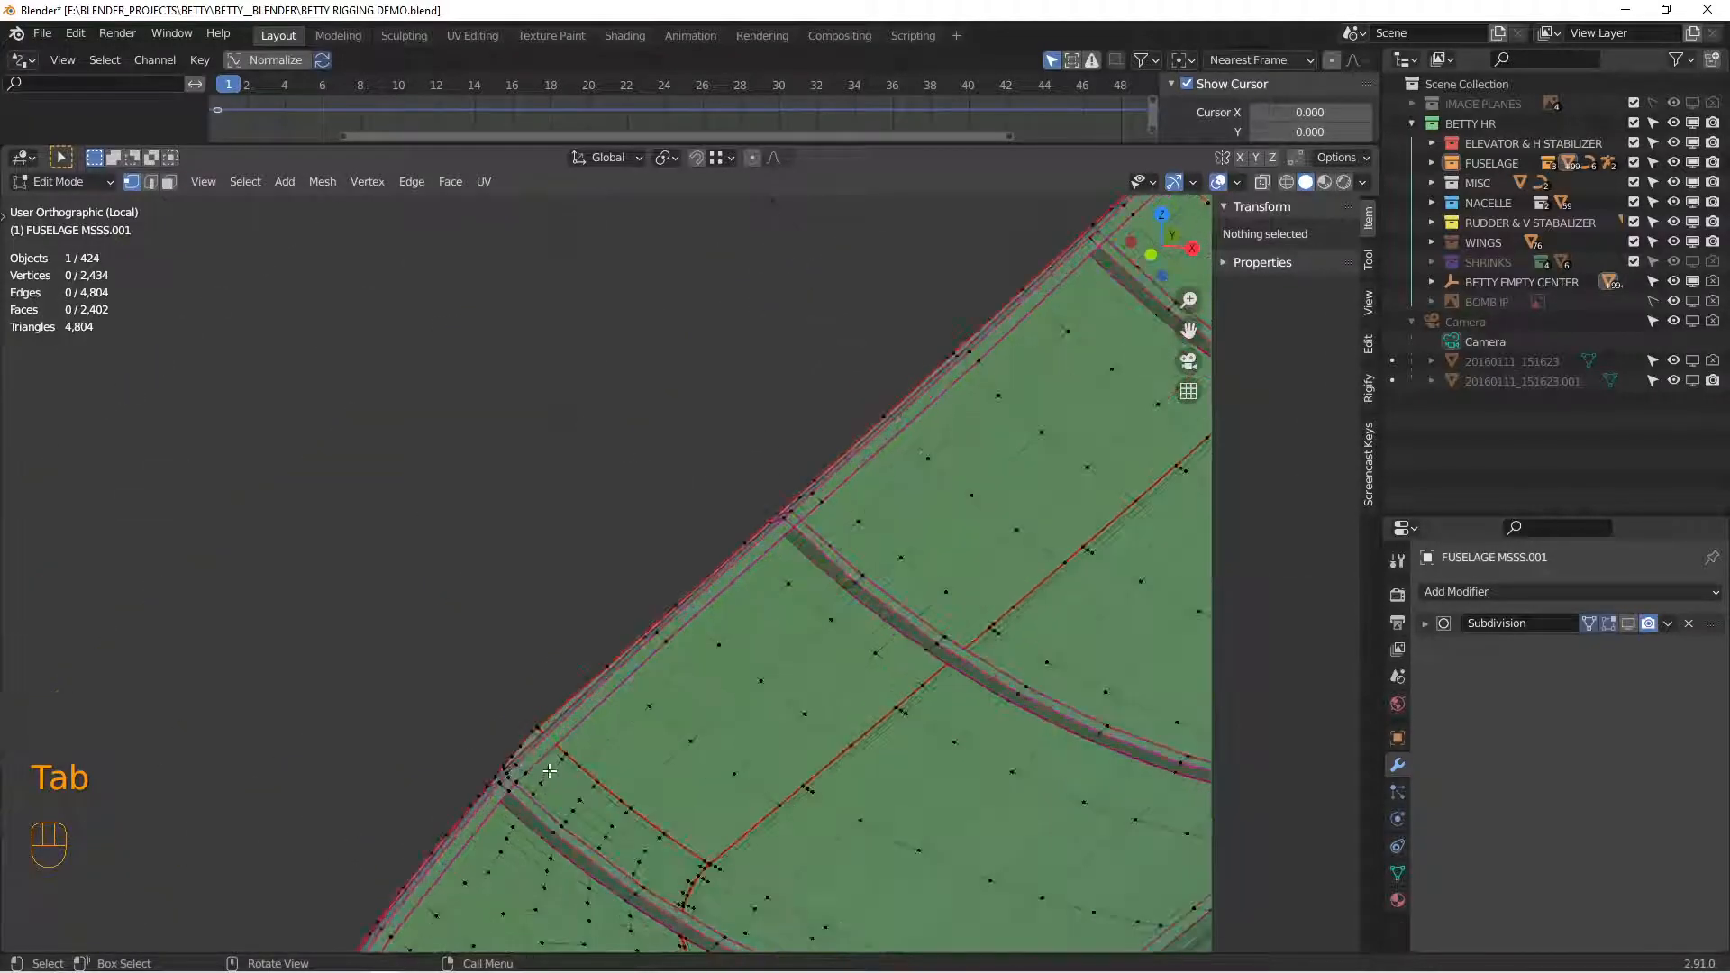
{"action": "left_click", "coordinate": [542, 724]}
{"action": "scroll", "coordinate": [581, 704], "scroll_direction": "down", "scroll_amount": 6}
{"action": "middle_click_drag", "start_coordinate": [1036, 244], "coordinate": [608, 707], "text": "shift"}
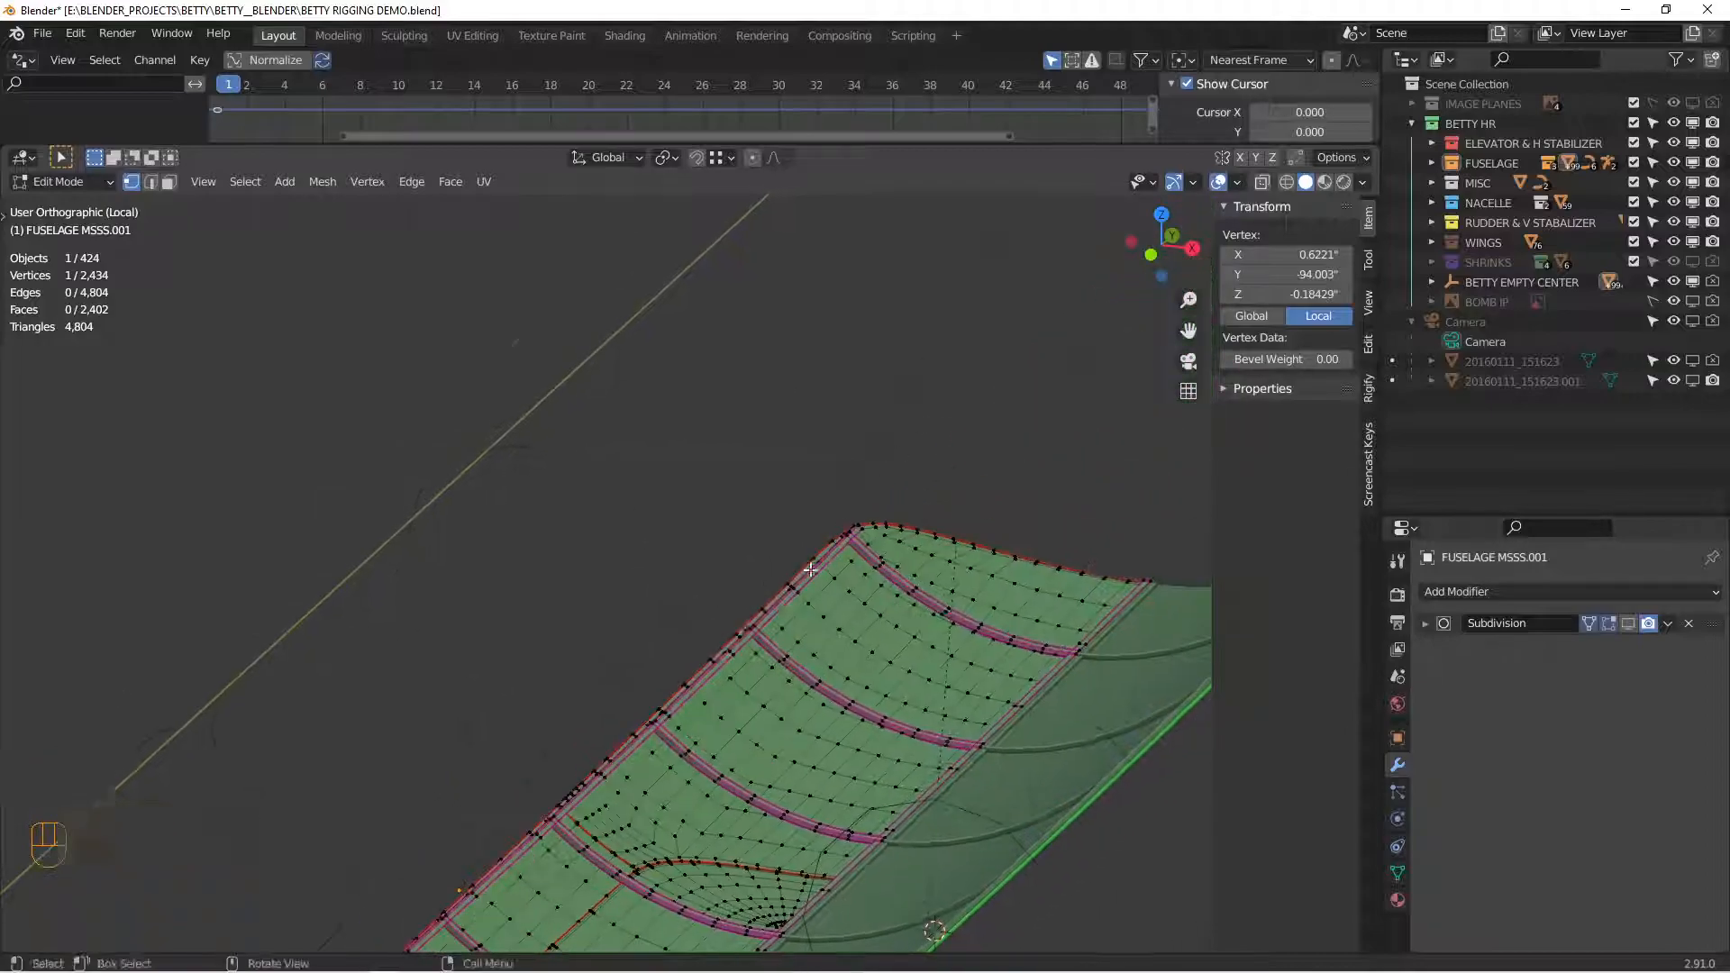
{"action": "scroll", "coordinate": [832, 563], "scroll_direction": "up", "scroll_amount": 2}
{"action": "left_click", "coordinate": [829, 519], "text": "shift"}
Step: Snap the 3D cursor to the midpoint of the two selected hinge-edge vertices and leave mesh editing
{"action": "scroll", "coordinate": [829, 540], "scroll_direction": "down", "scroll_amount": 8}
{"action": "middle_click_drag", "start_coordinate": [965, 683], "coordinate": [1008, 549], "text": "shift"}
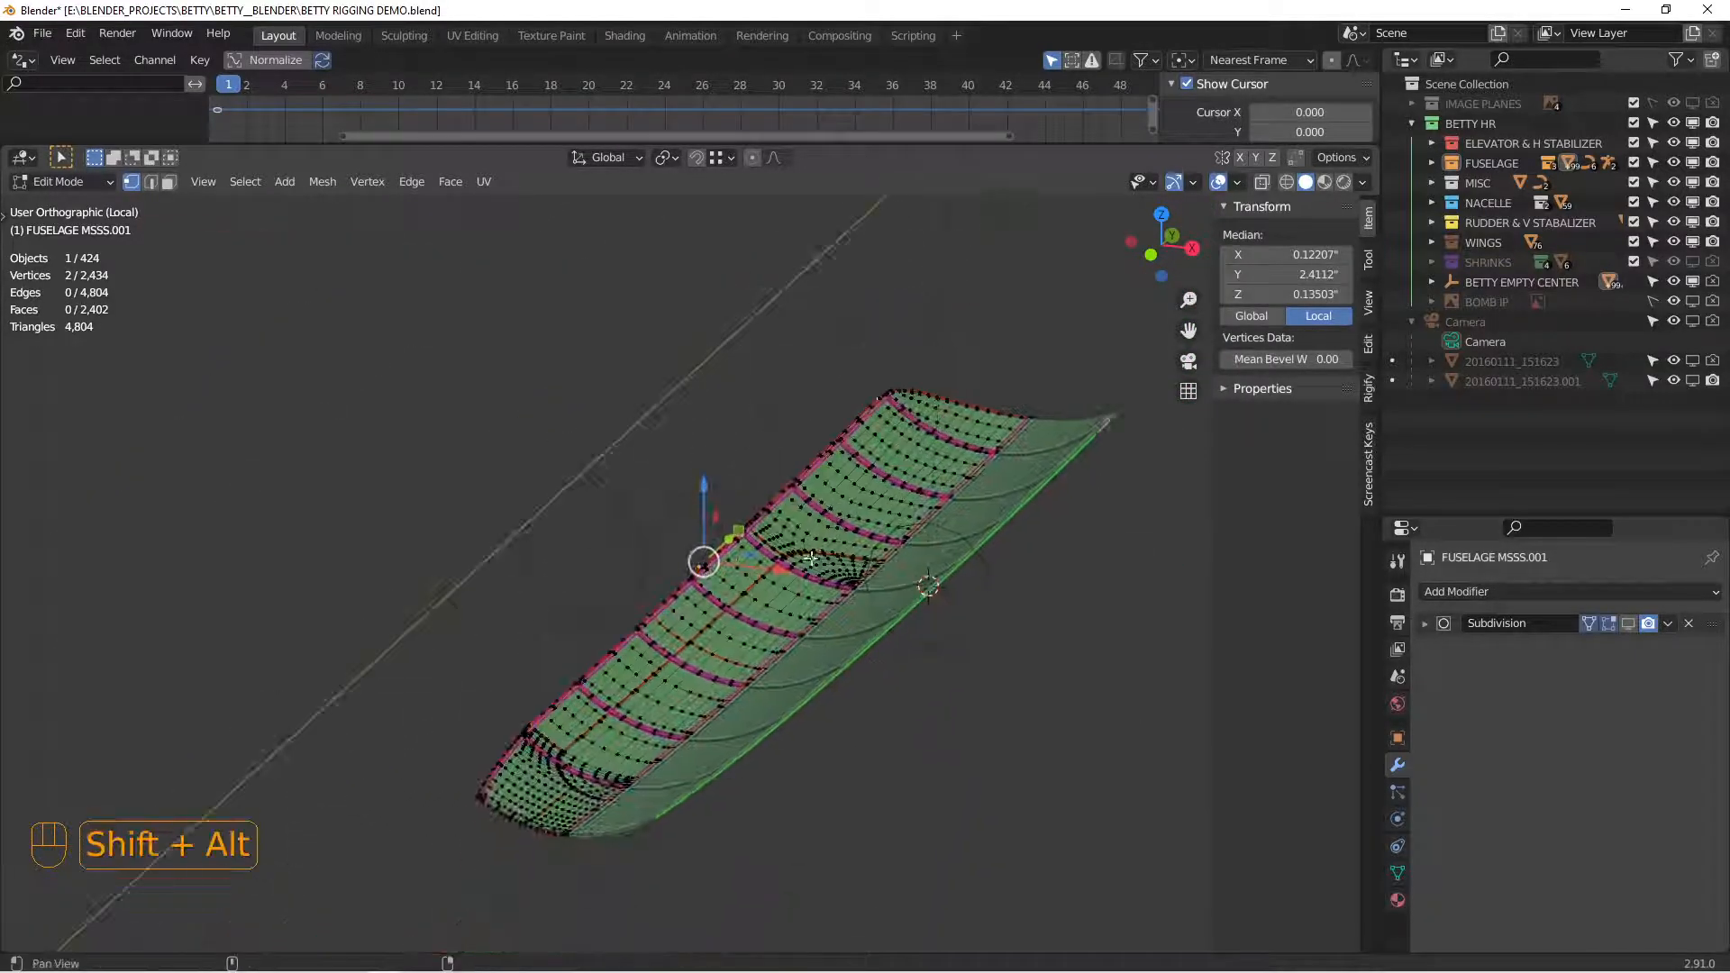
{"action": "middle_click_drag", "start_coordinate": [844, 638], "coordinate": [883, 641]}
{"action": "scroll", "coordinate": [883, 641], "scroll_direction": "up", "scroll_amount": 2}
{"action": "key", "text": "shift+s"}
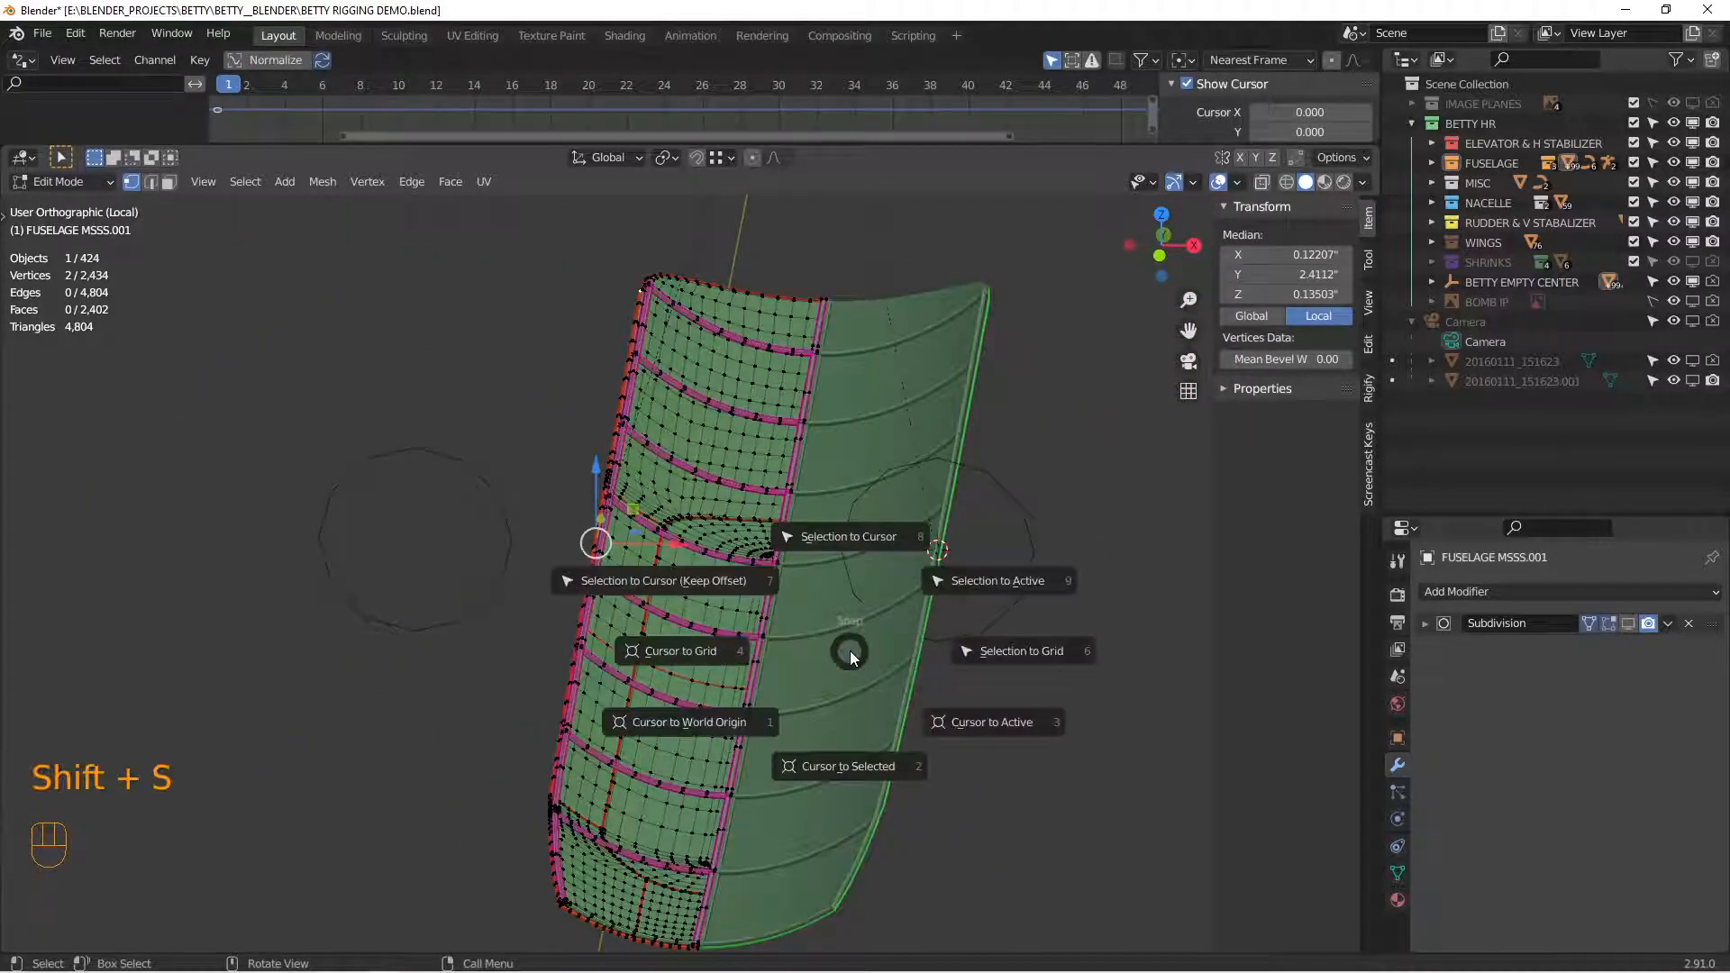
{"action": "left_click", "coordinate": [823, 765]}
{"action": "key", "text": "Tab"}
Step: Snap the duplicated circle to the 3D cursor on the FUSELAGE MSSS.001 door's hinge line
{"action": "left_click", "coordinate": [513, 571]}
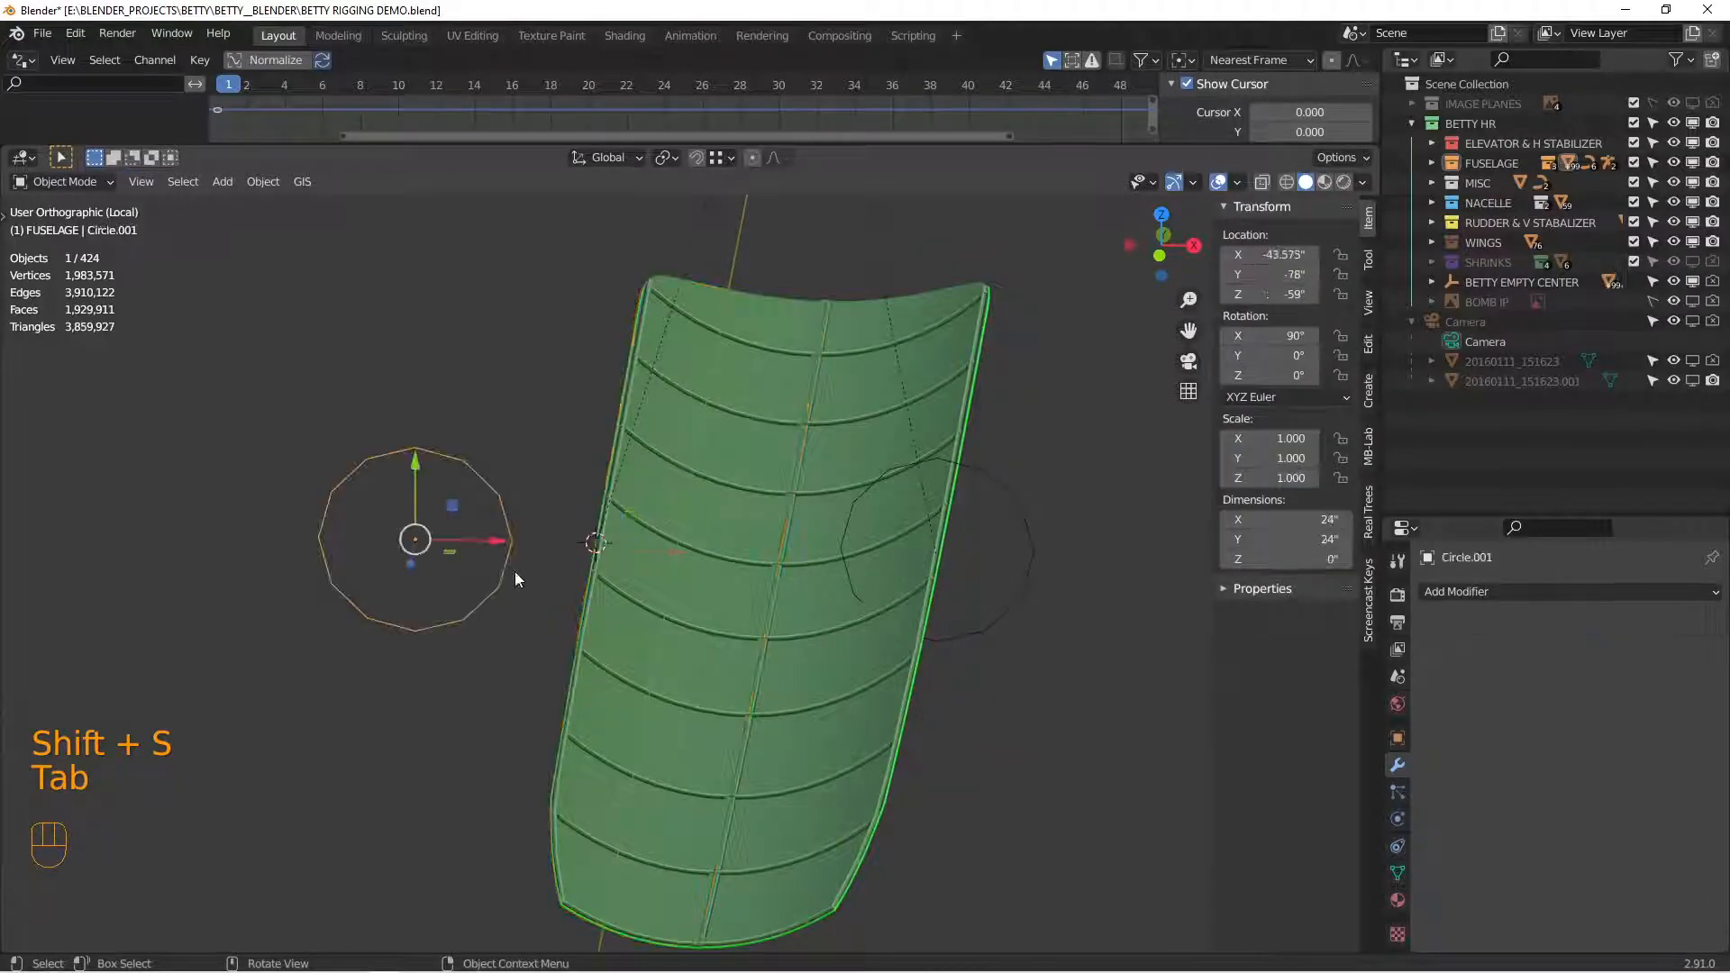
{"action": "key", "text": "shift+s"}
{"action": "left_click", "coordinate": [539, 456]}
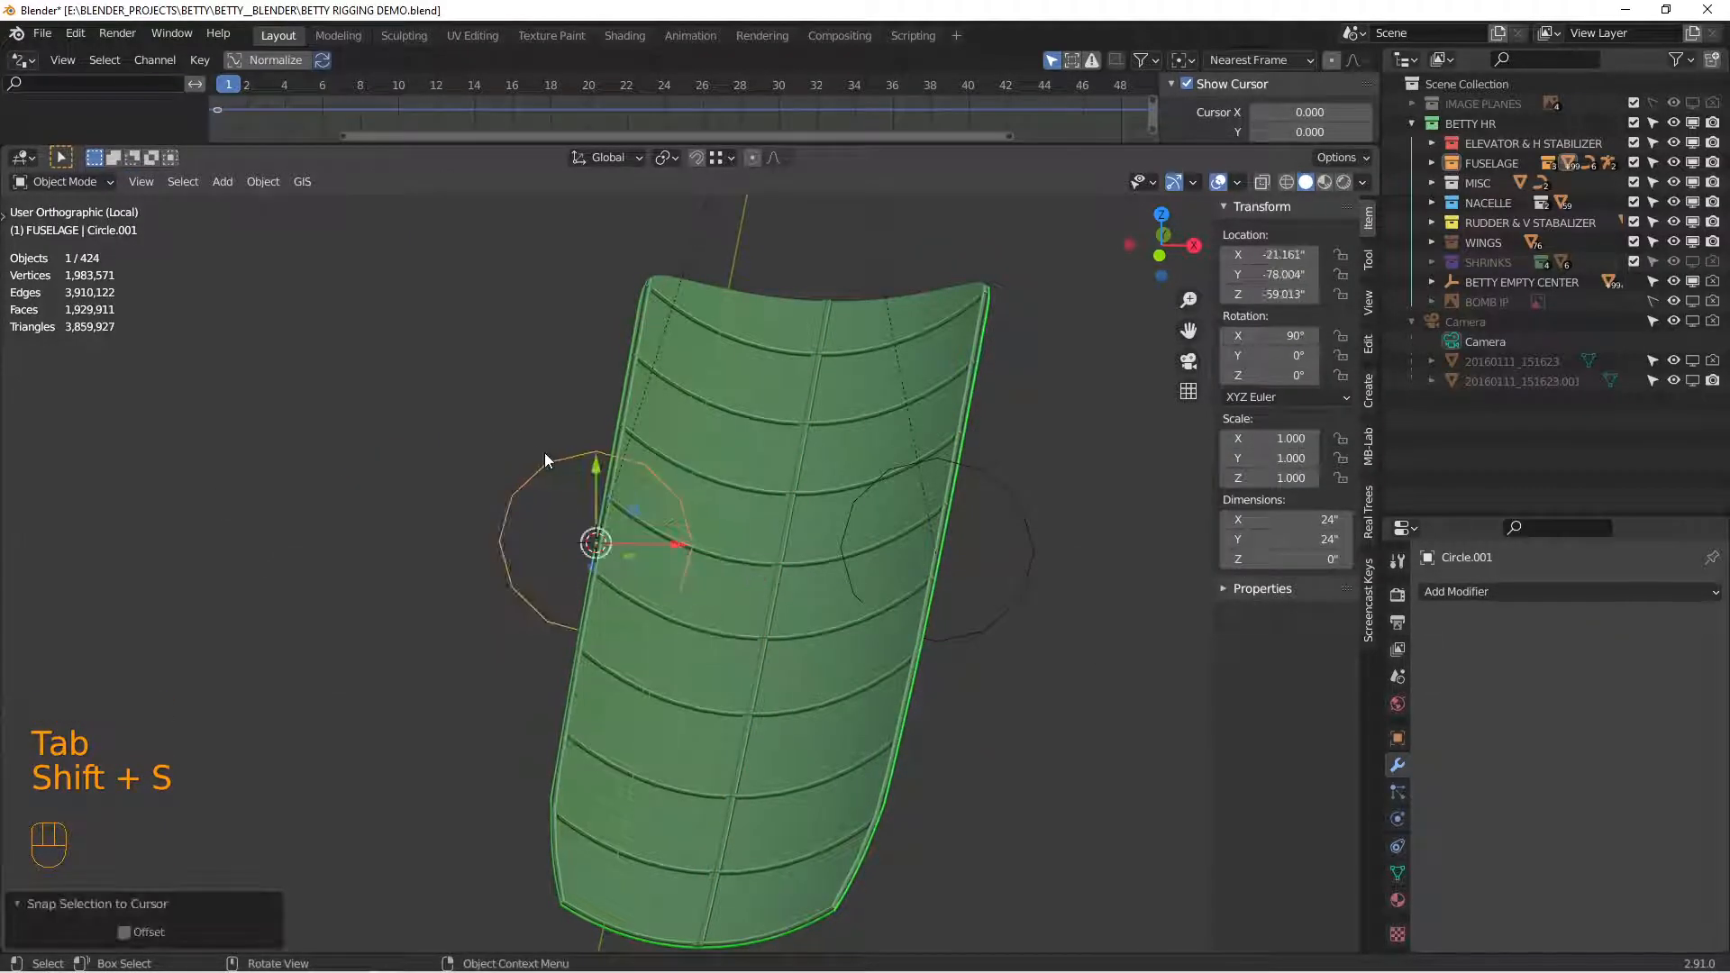
Step: Rotate the duplicated circle 180° about the Z axis, as seen from above
{"action": "key", "text": "KP_7"}
{"action": "middle_click_drag", "start_coordinate": [544, 453], "coordinate": [589, 646], "text": "alt+shift"}
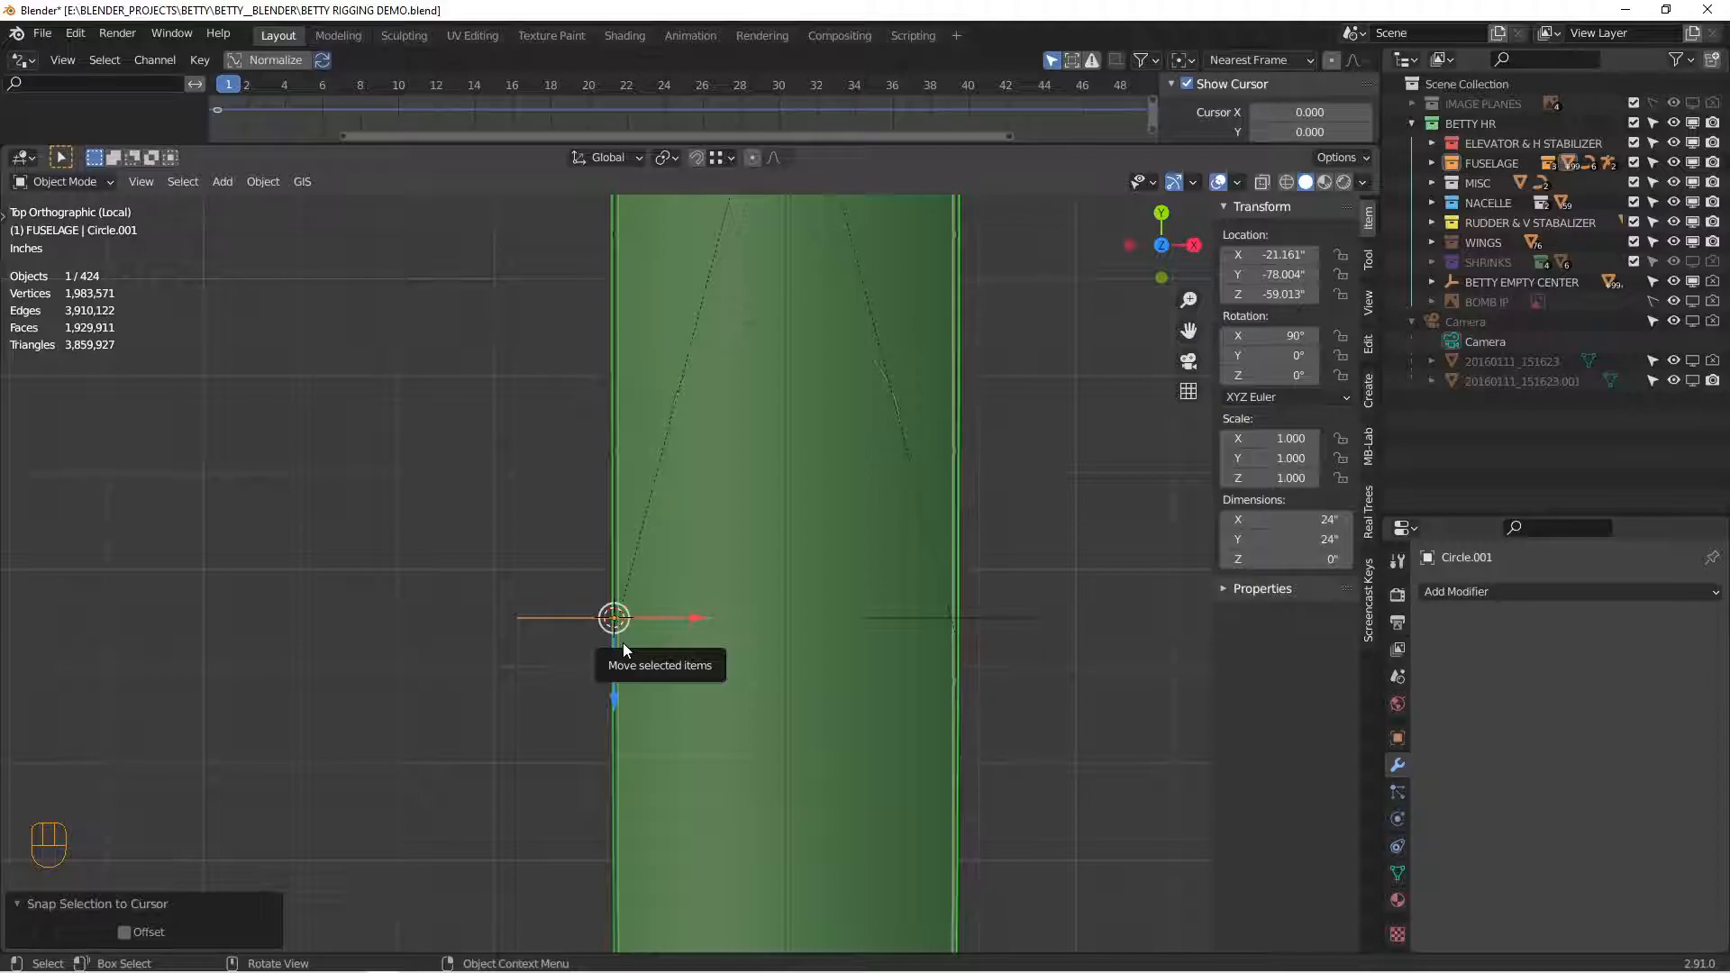
{"action": "type", "text": "r180"}
{"action": "key", "text": "Return"}
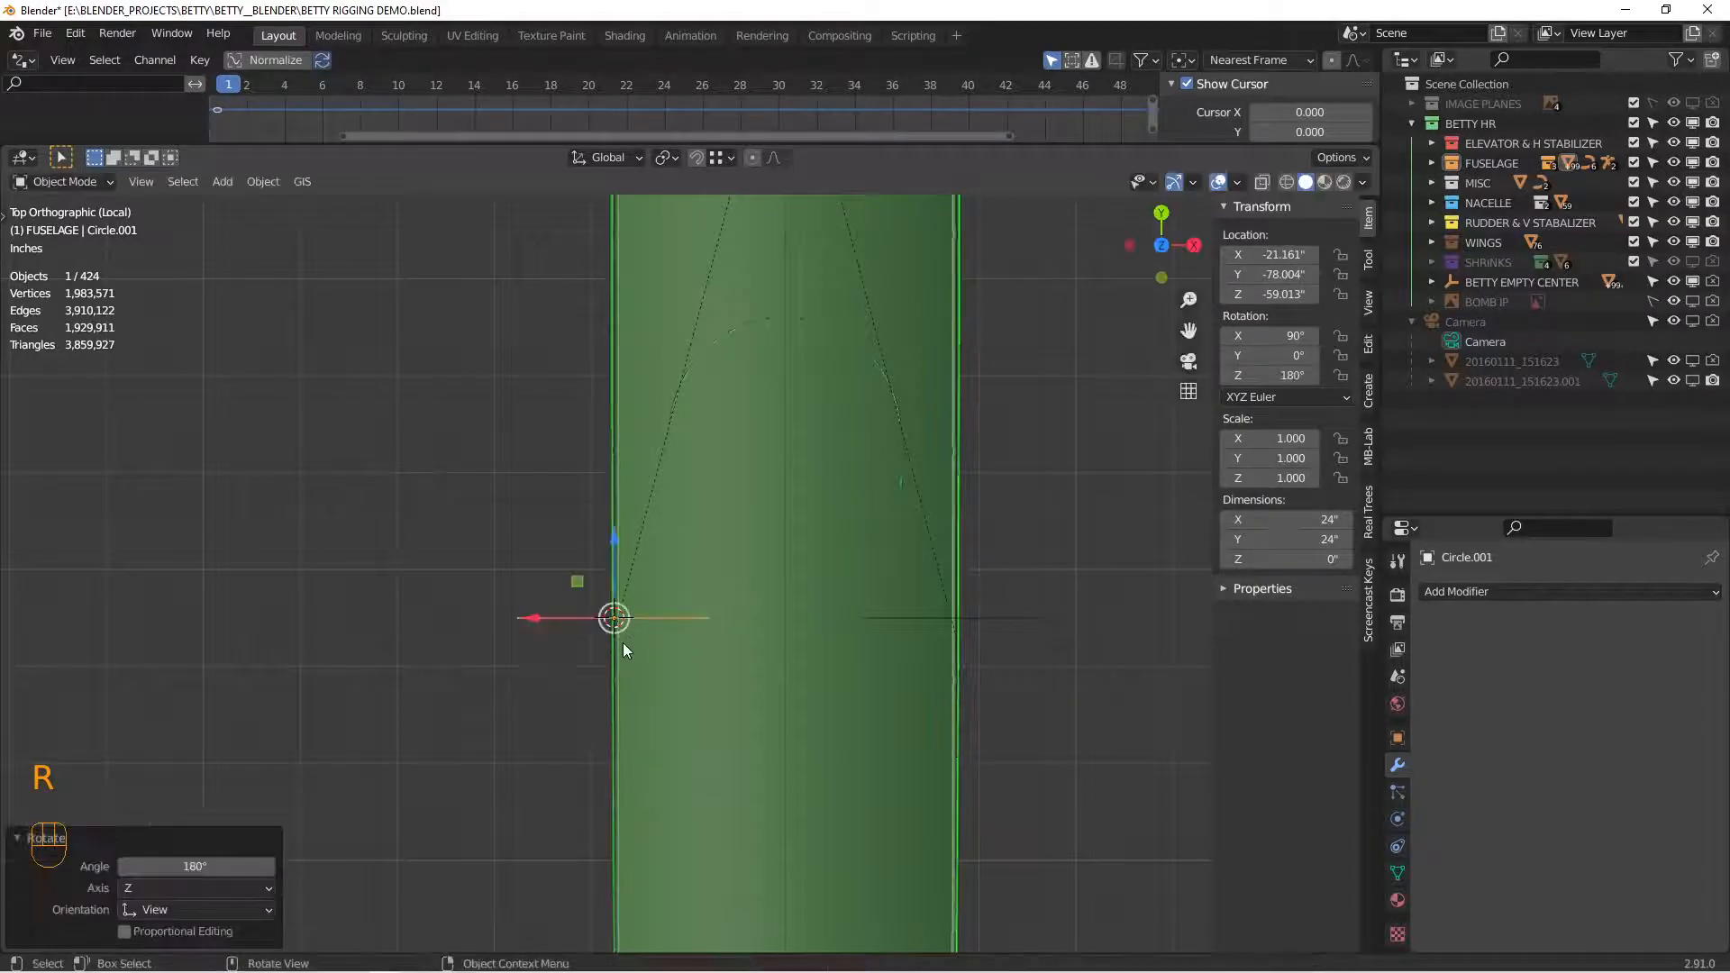
{"action": "middle_click_drag", "start_coordinate": [643, 646], "coordinate": [597, 553]}
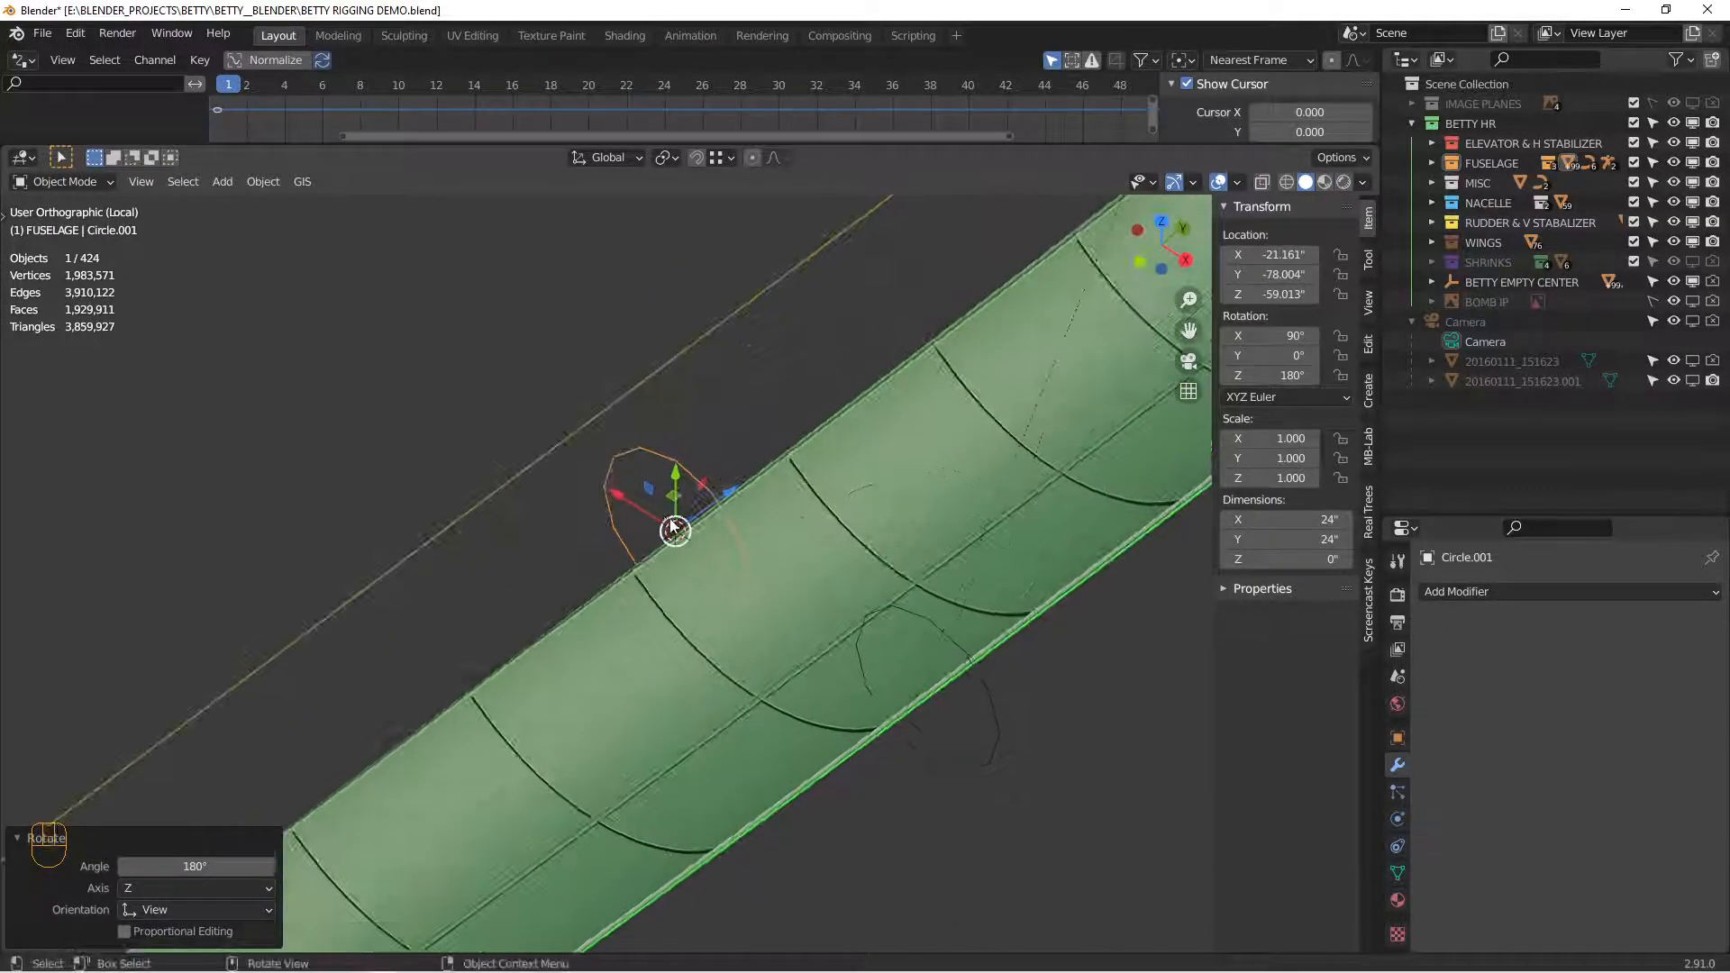
Step: Parent the FUSELAGE MSSS.002 door to the circle on its hinge line as an object, keeping its transform
{"action": "left_click", "coordinate": [986, 761]}
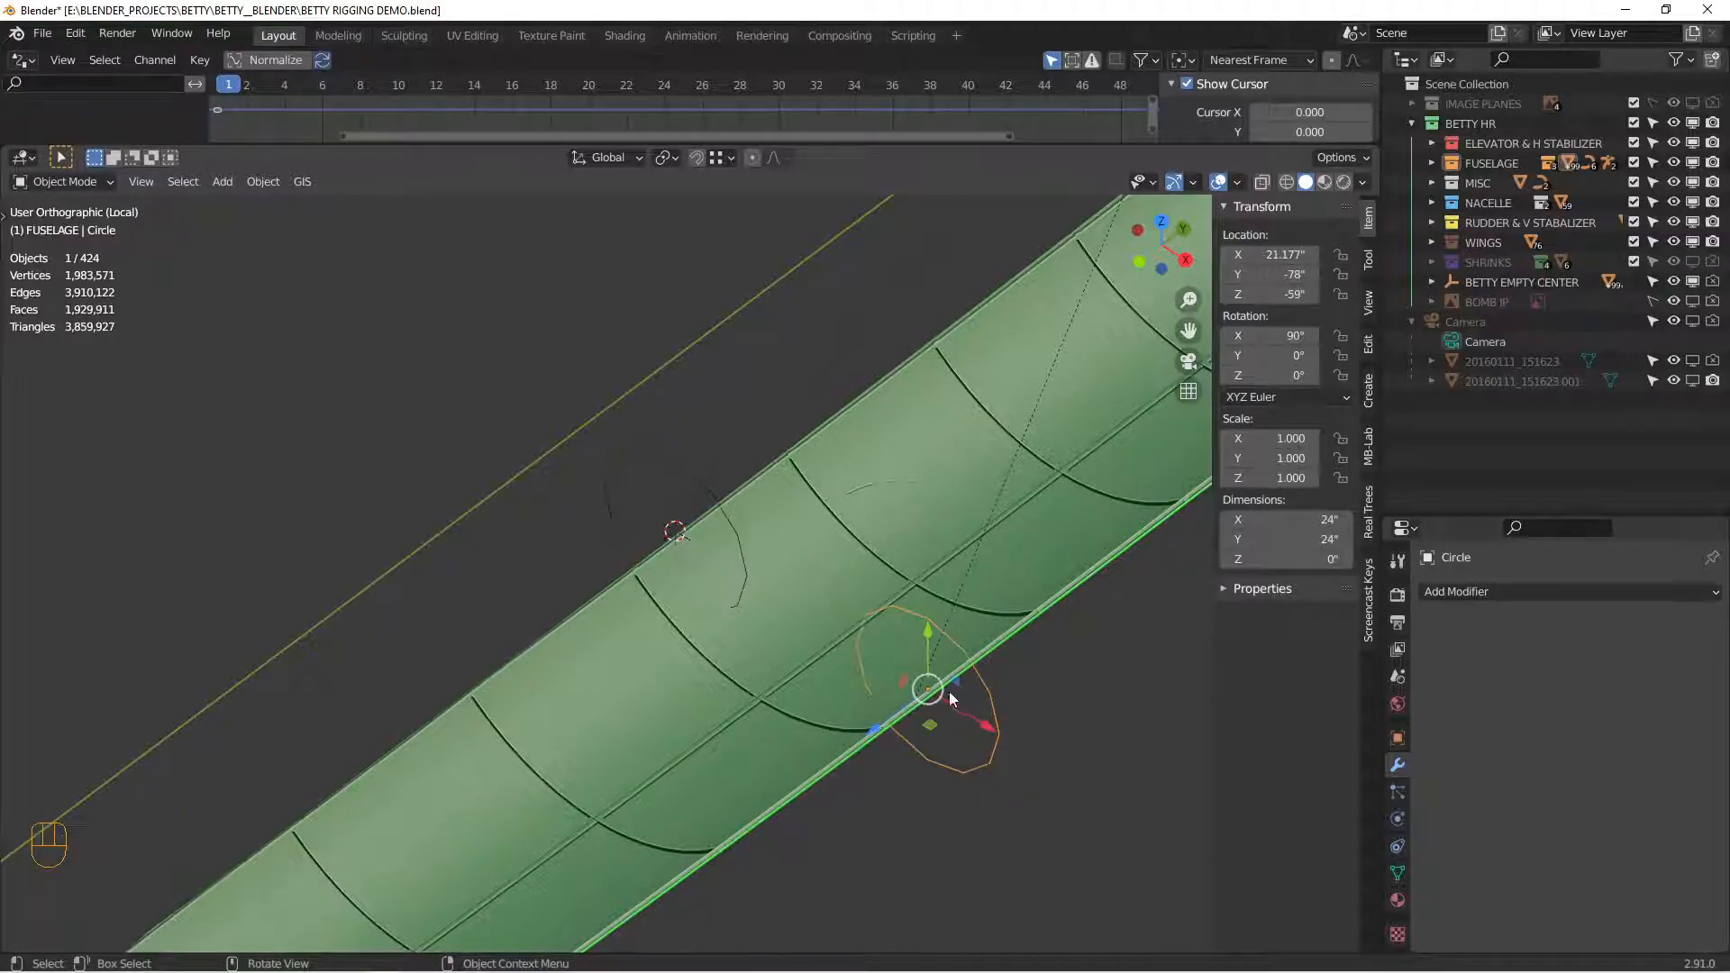
{"action": "middle_click_drag", "start_coordinate": [954, 716], "coordinate": [991, 694]}
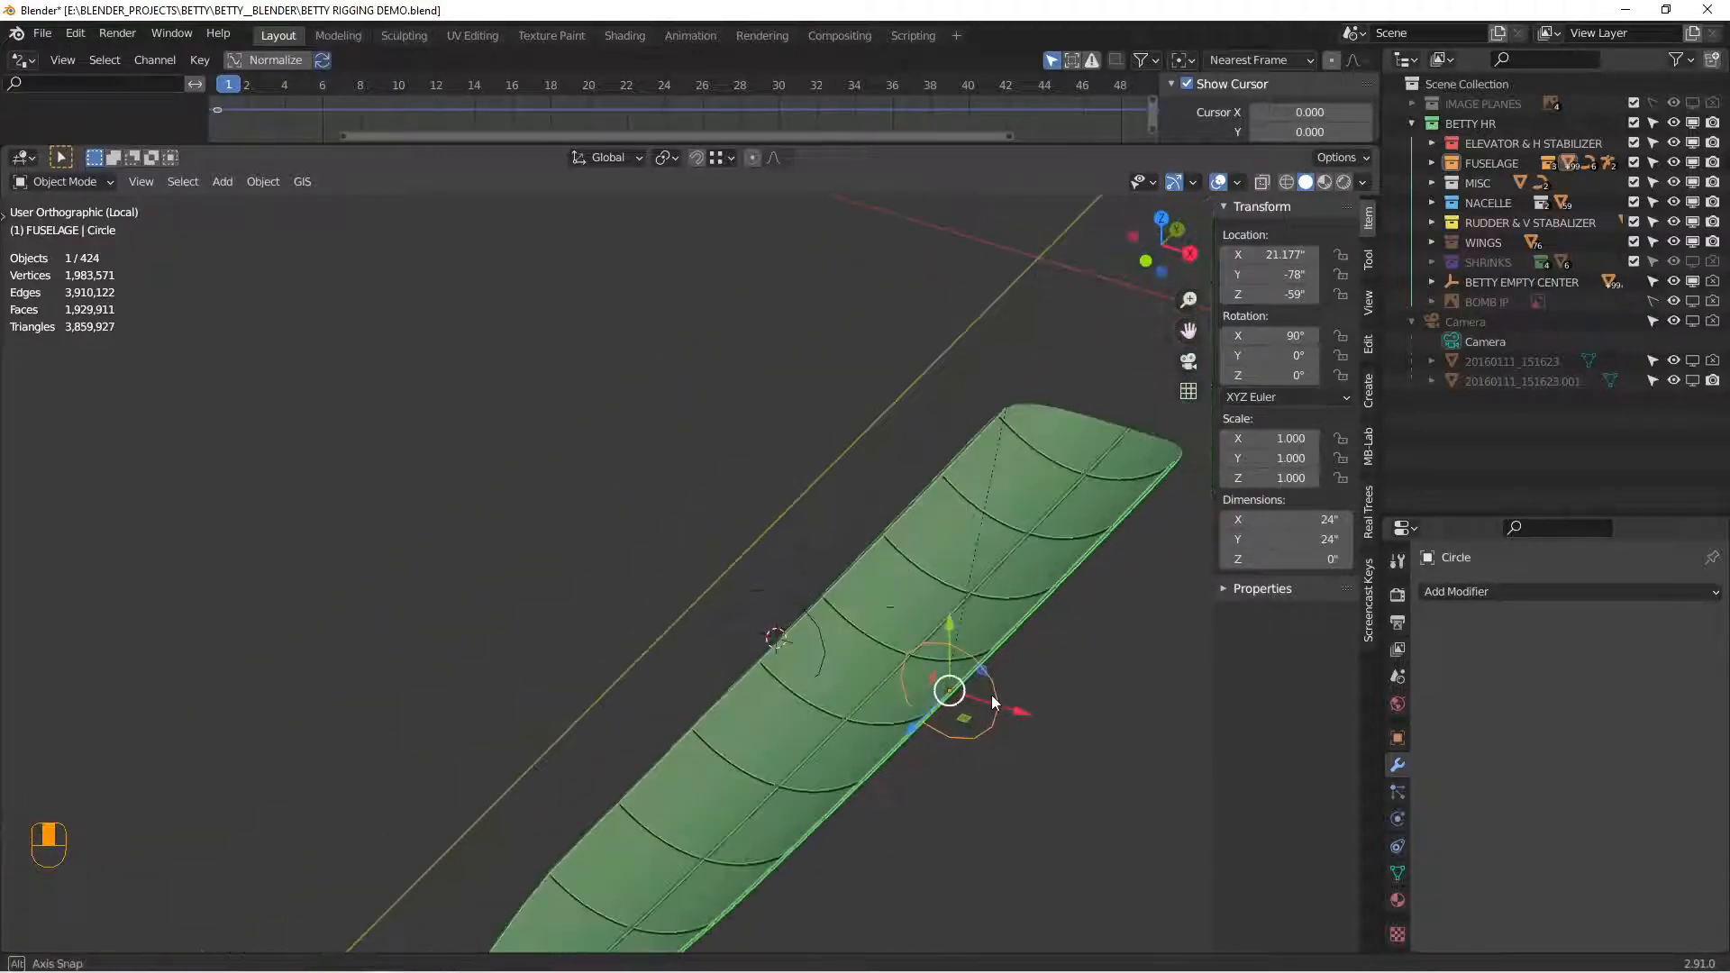
{"action": "middle_click_drag", "start_coordinate": [910, 737], "coordinate": [730, 576]}
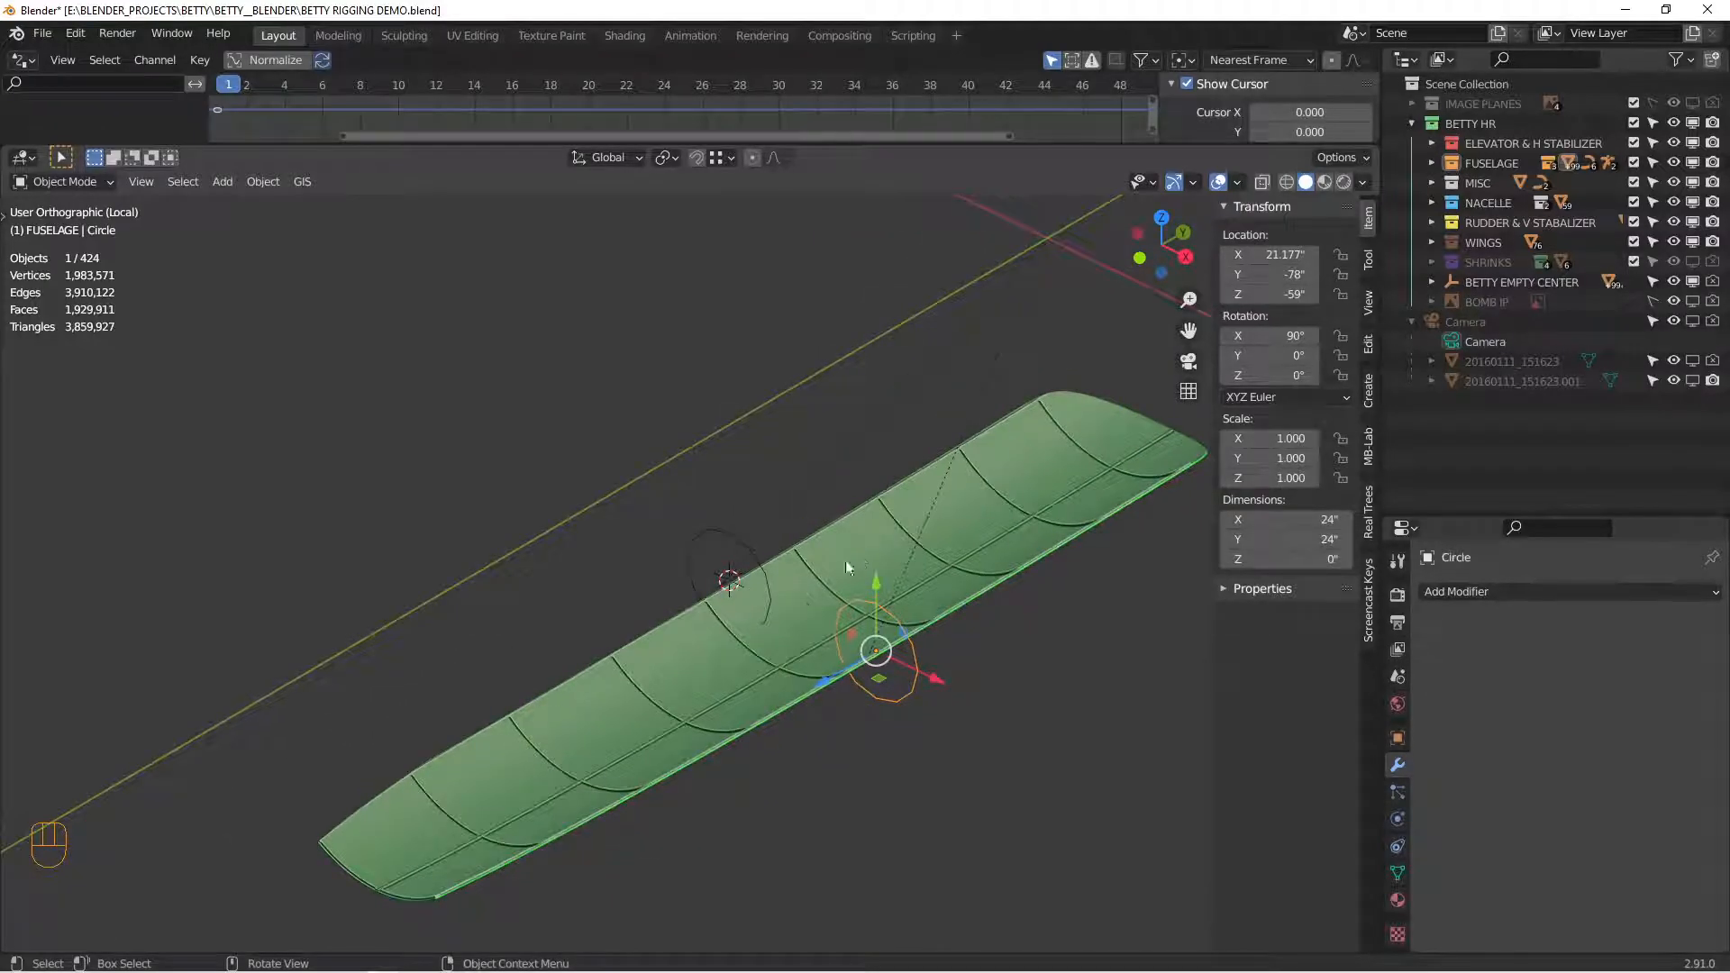
{"action": "left_click", "coordinate": [816, 685]}
{"action": "middle_click_drag", "start_coordinate": [818, 687], "coordinate": [885, 699]}
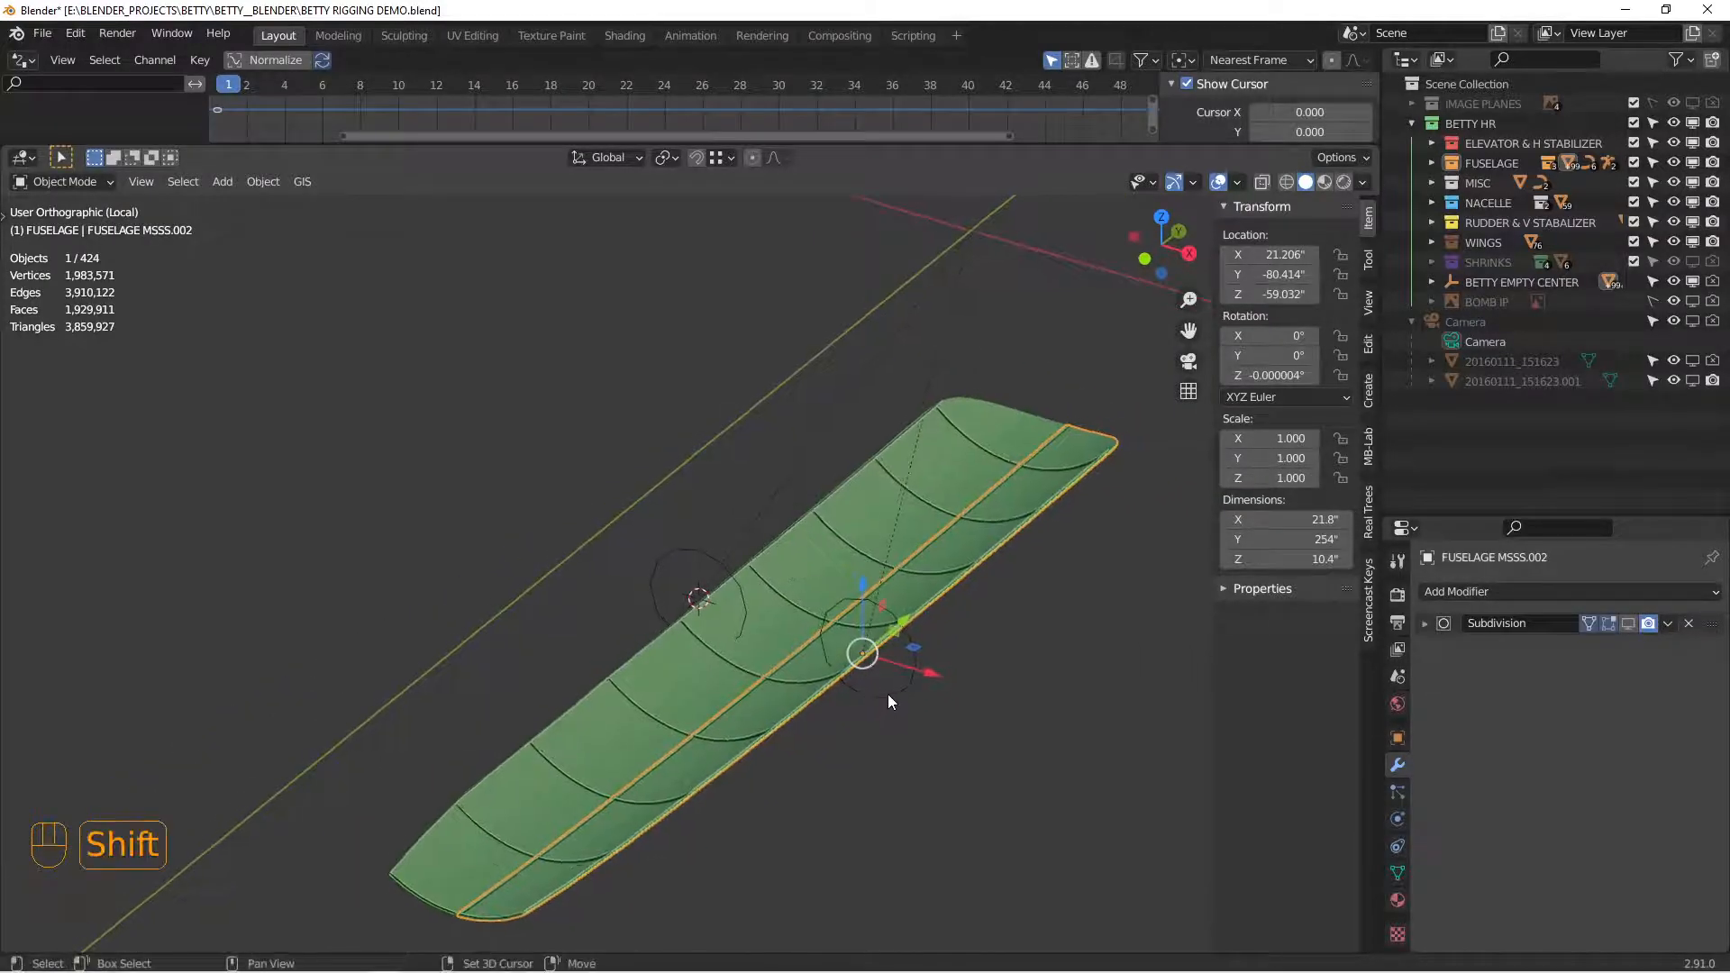
{"action": "left_click", "coordinate": [888, 695], "text": "shift"}
{"action": "key", "text": "ctrl+p"}
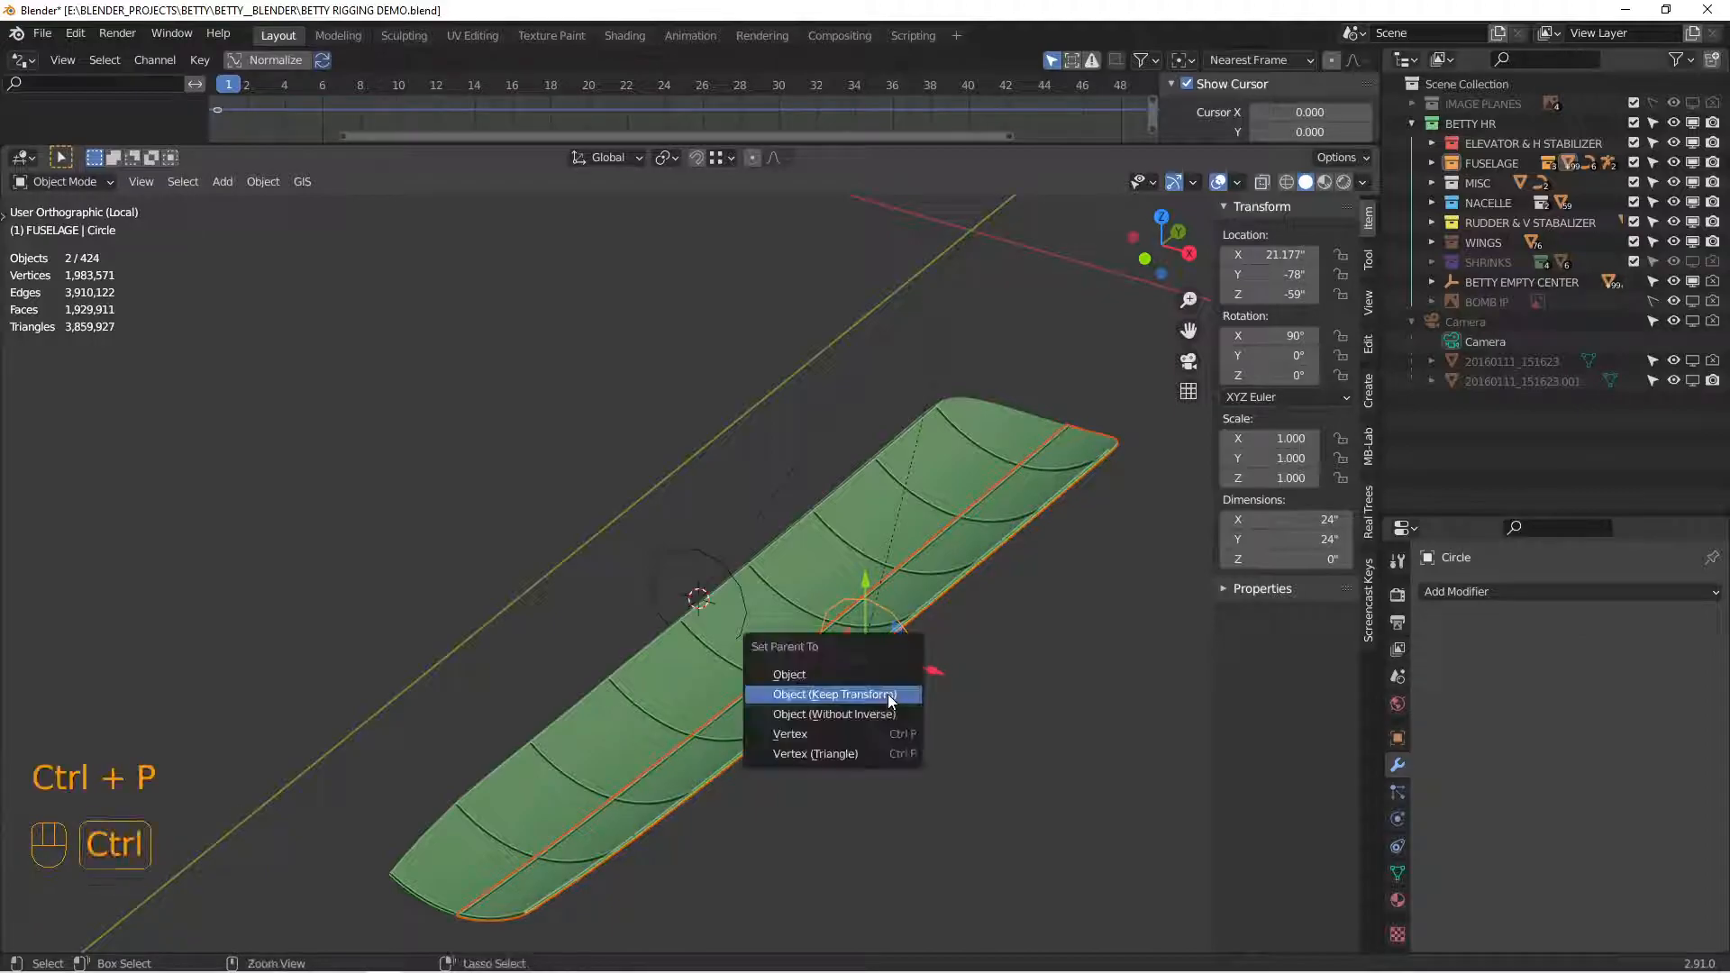
{"action": "left_click", "coordinate": [892, 695]}
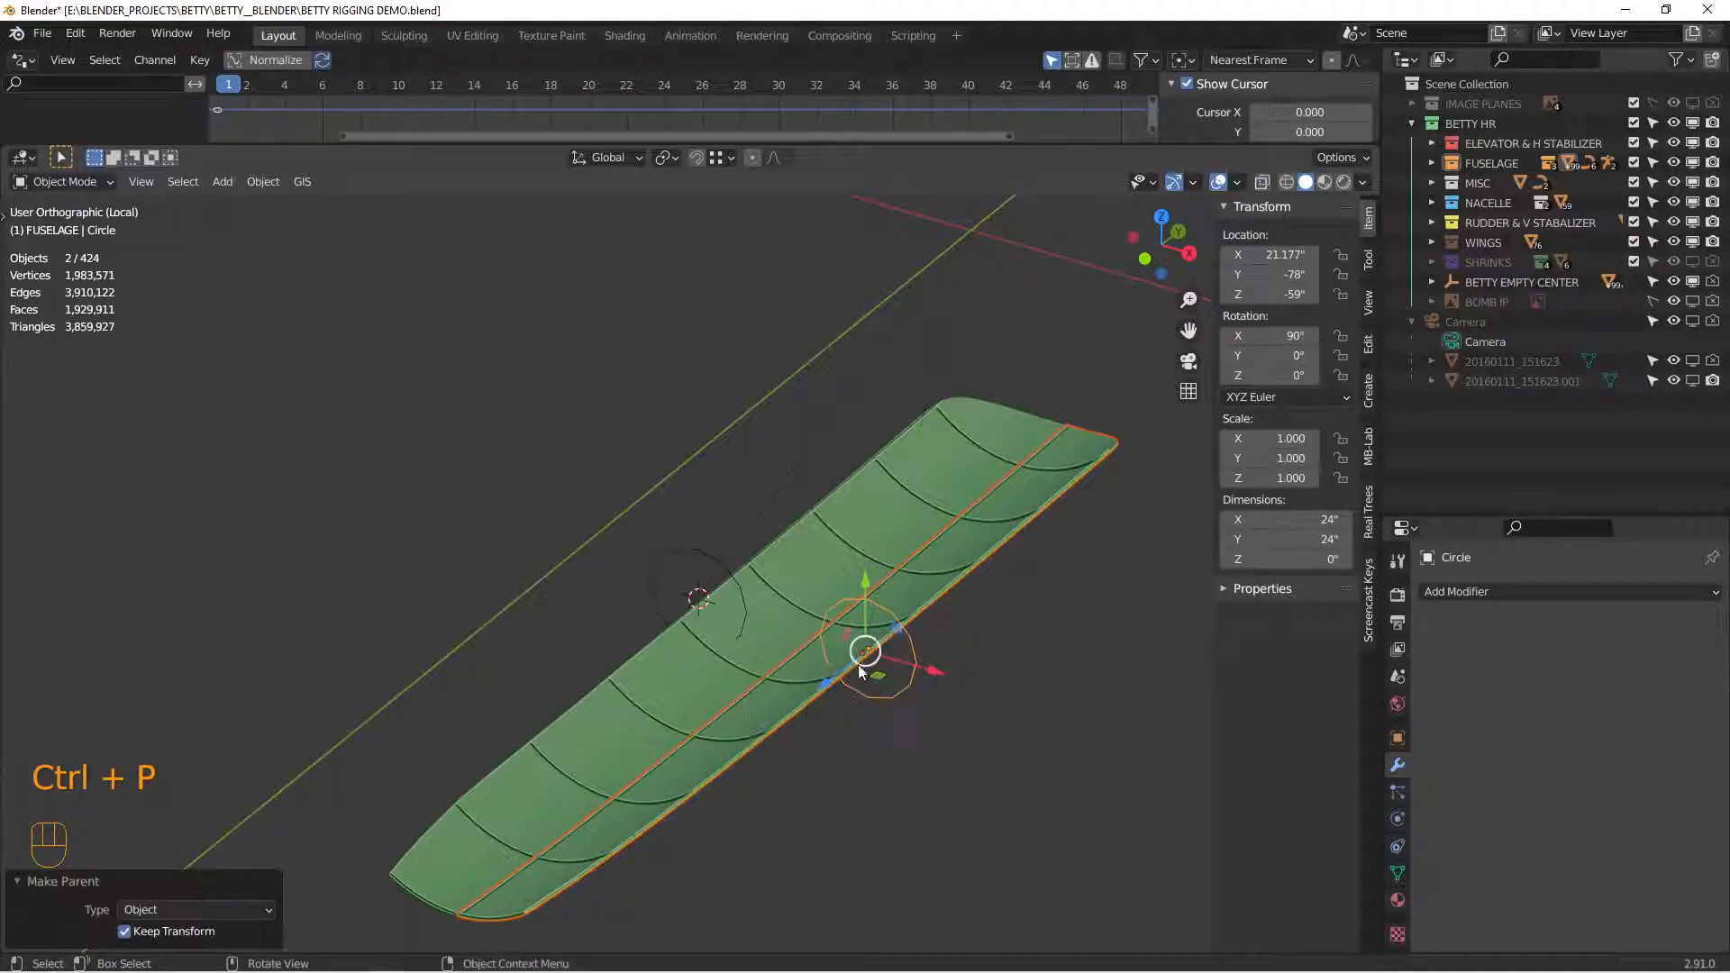
Step: Parent the FUSELAGE MSSS.001 door to its own hinge circle with Keep Transform, and clear the selection
{"action": "left_click", "coordinate": [674, 621]}
{"action": "left_click", "coordinate": [665, 595], "text": "shift"}
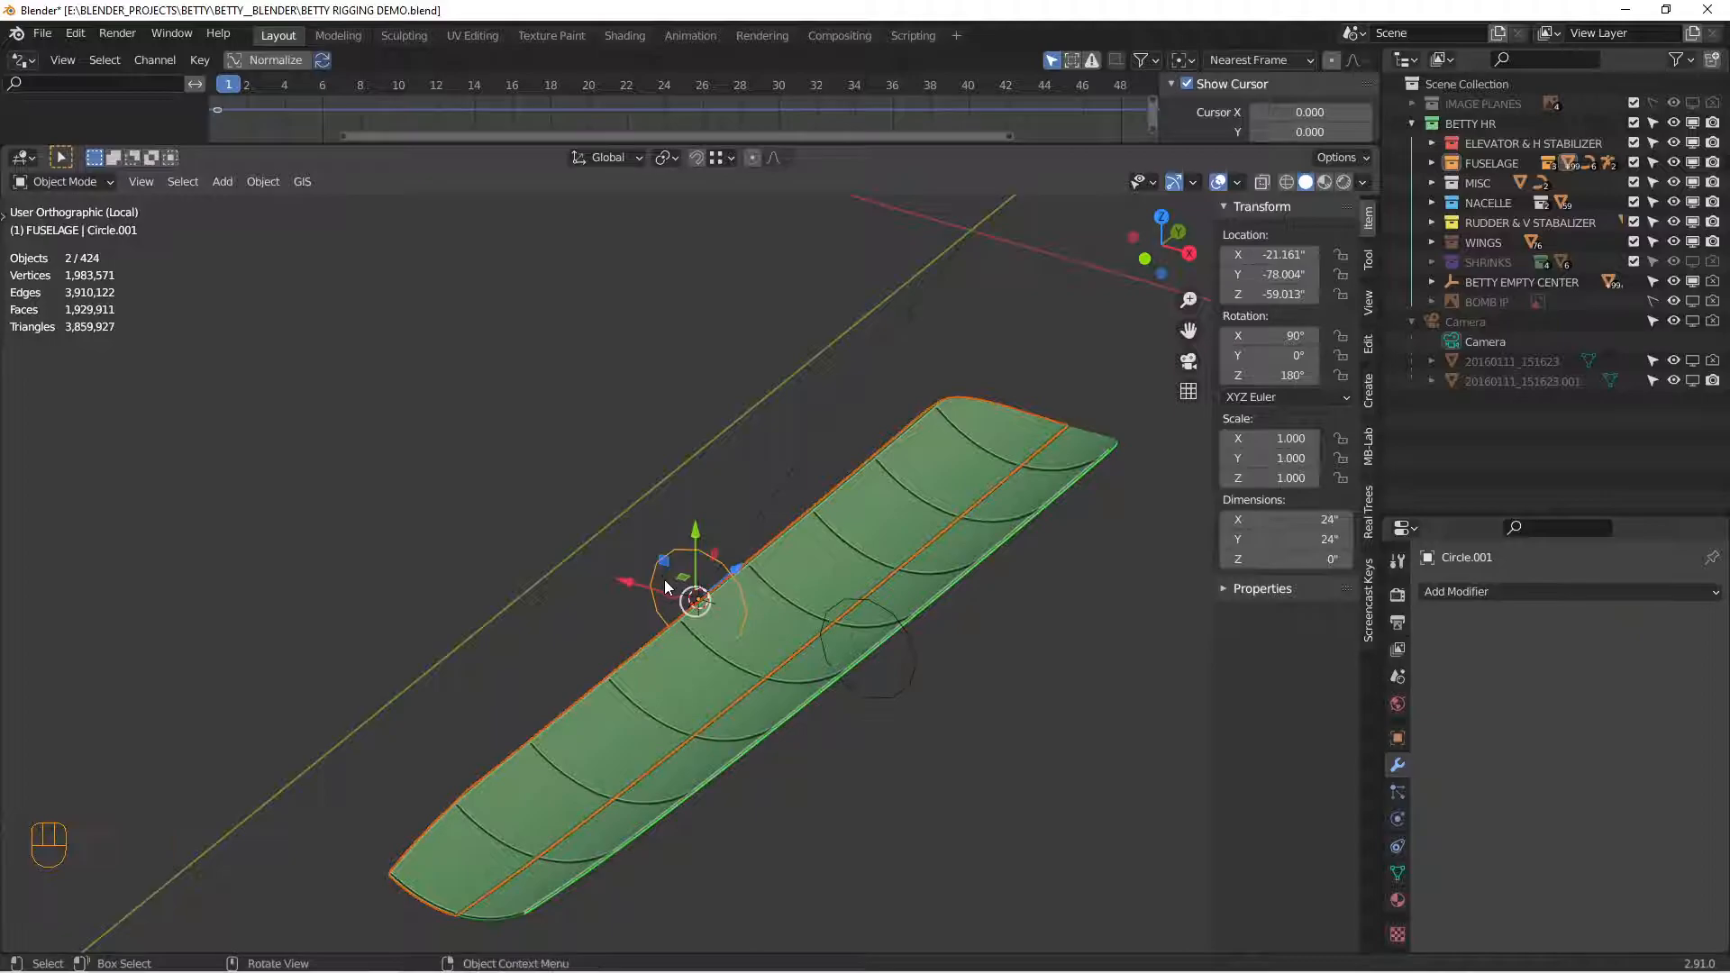
{"action": "key", "text": "ctrl+p"}
{"action": "left_click", "coordinate": [663, 590]}
{"action": "middle_click_drag", "start_coordinate": [733, 673], "coordinate": [814, 676]}
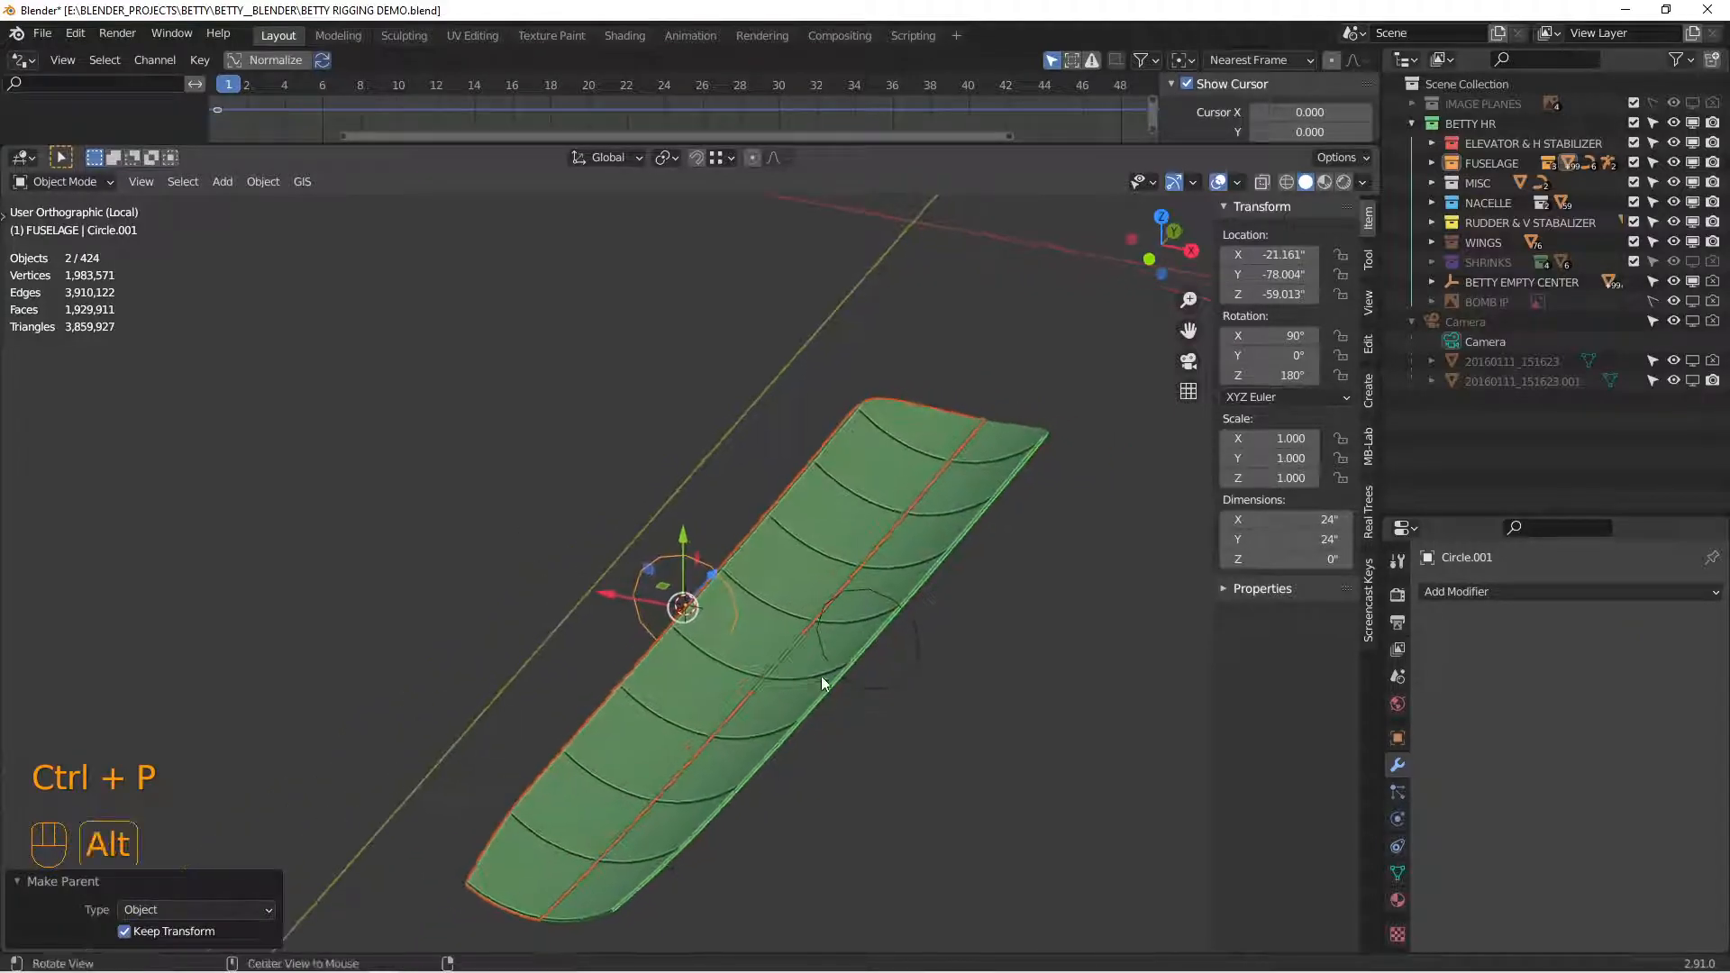
{"action": "key", "text": "alt+a"}
Step: Lock the X and Y rotation of the FUSELAGE MSSS.002 door's hinge circle and test rotating it
{"action": "left_click", "coordinate": [897, 684]}
{"action": "middle_click_drag", "start_coordinate": [933, 710], "coordinate": [862, 719]}
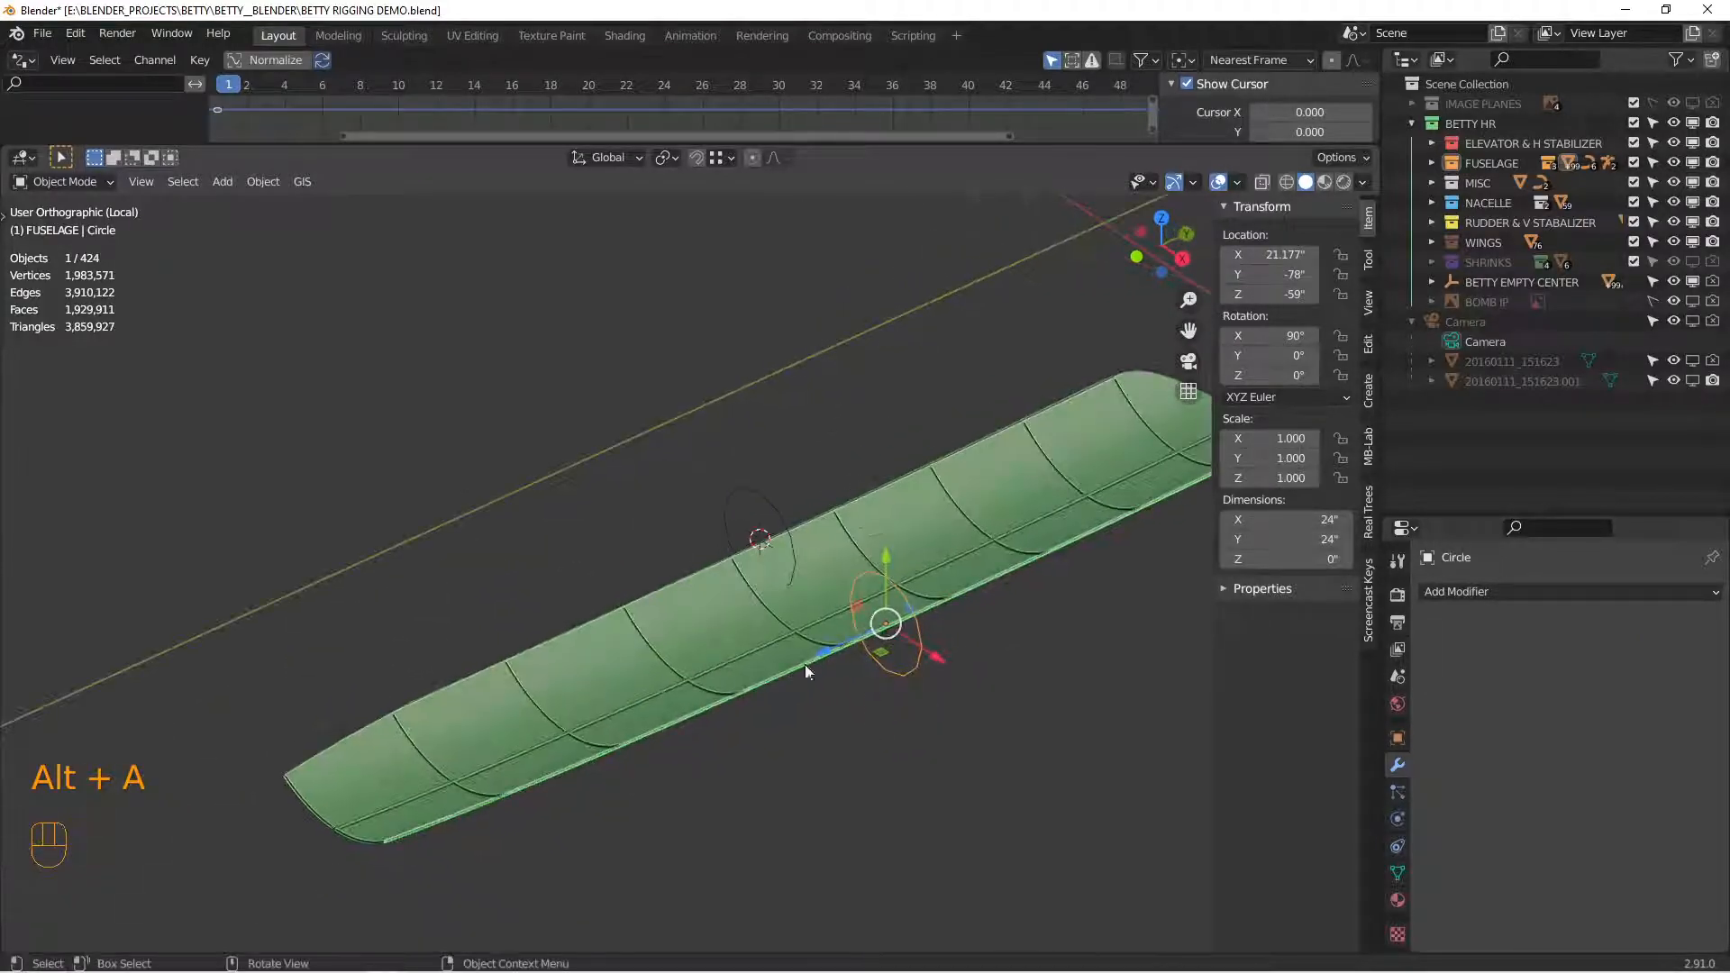
{"action": "left_click_drag", "start_coordinate": [1340, 336], "coordinate": [1340, 356]}
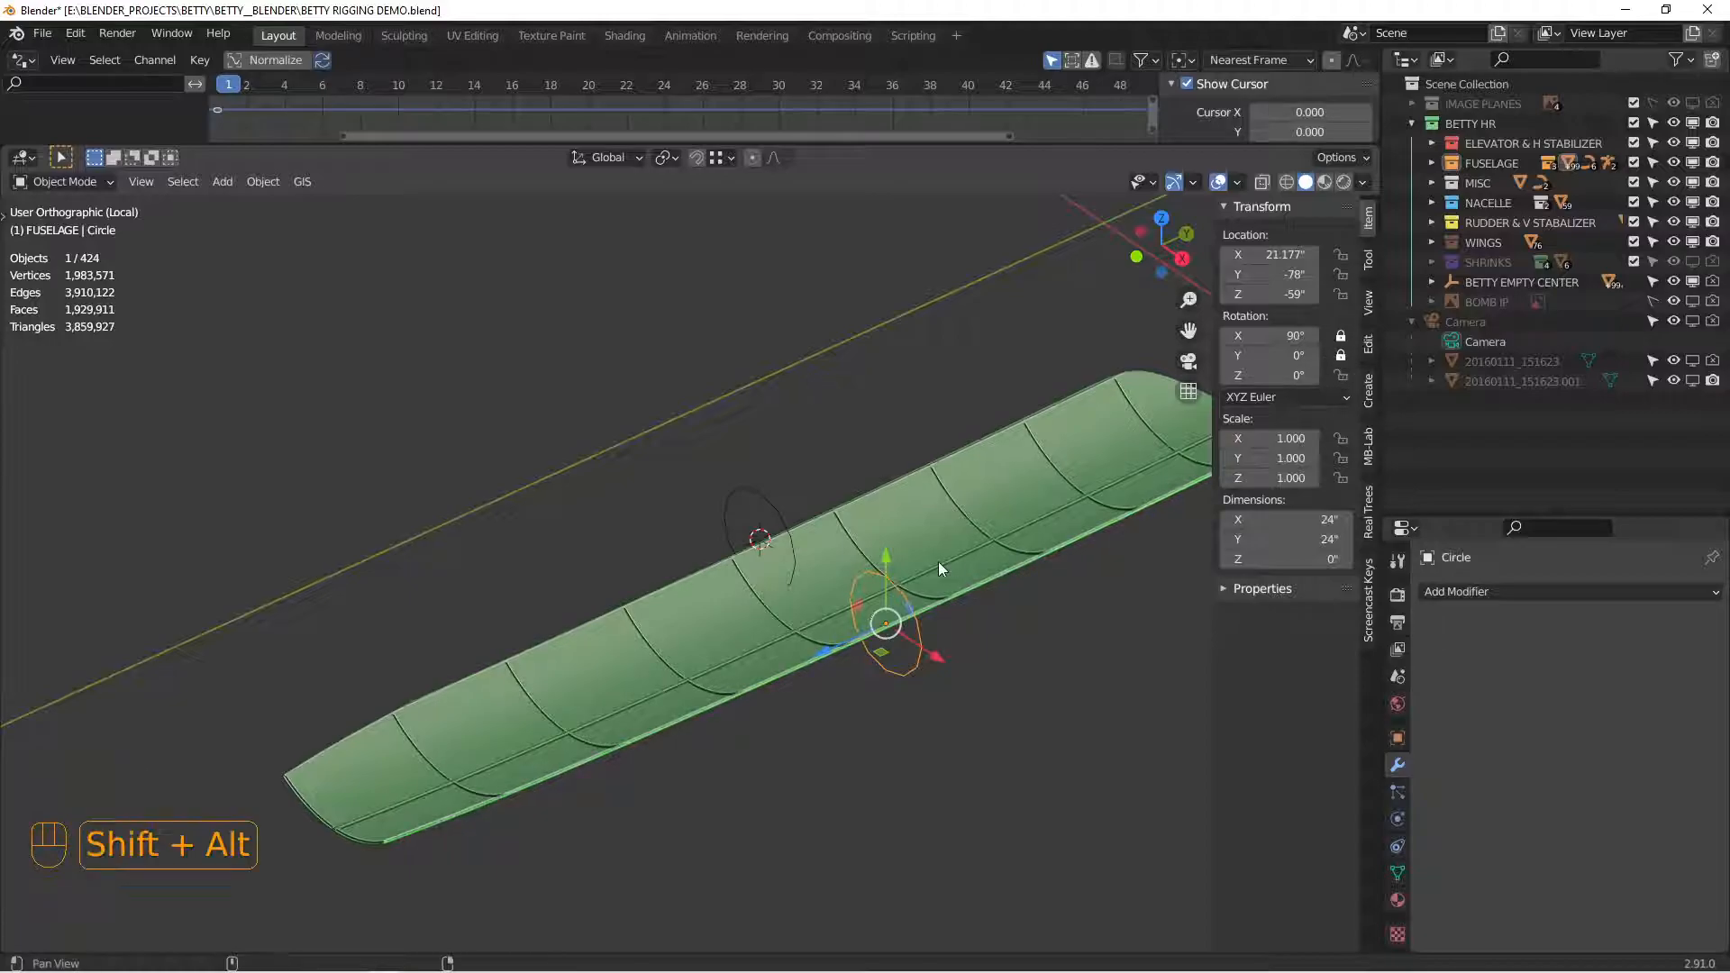
{"action": "left_click_drag", "start_coordinate": [980, 695], "coordinate": [944, 704], "text": "alt+shift"}
{"action": "key", "text": "r"}
{"action": "right_click", "coordinate": [932, 701]}
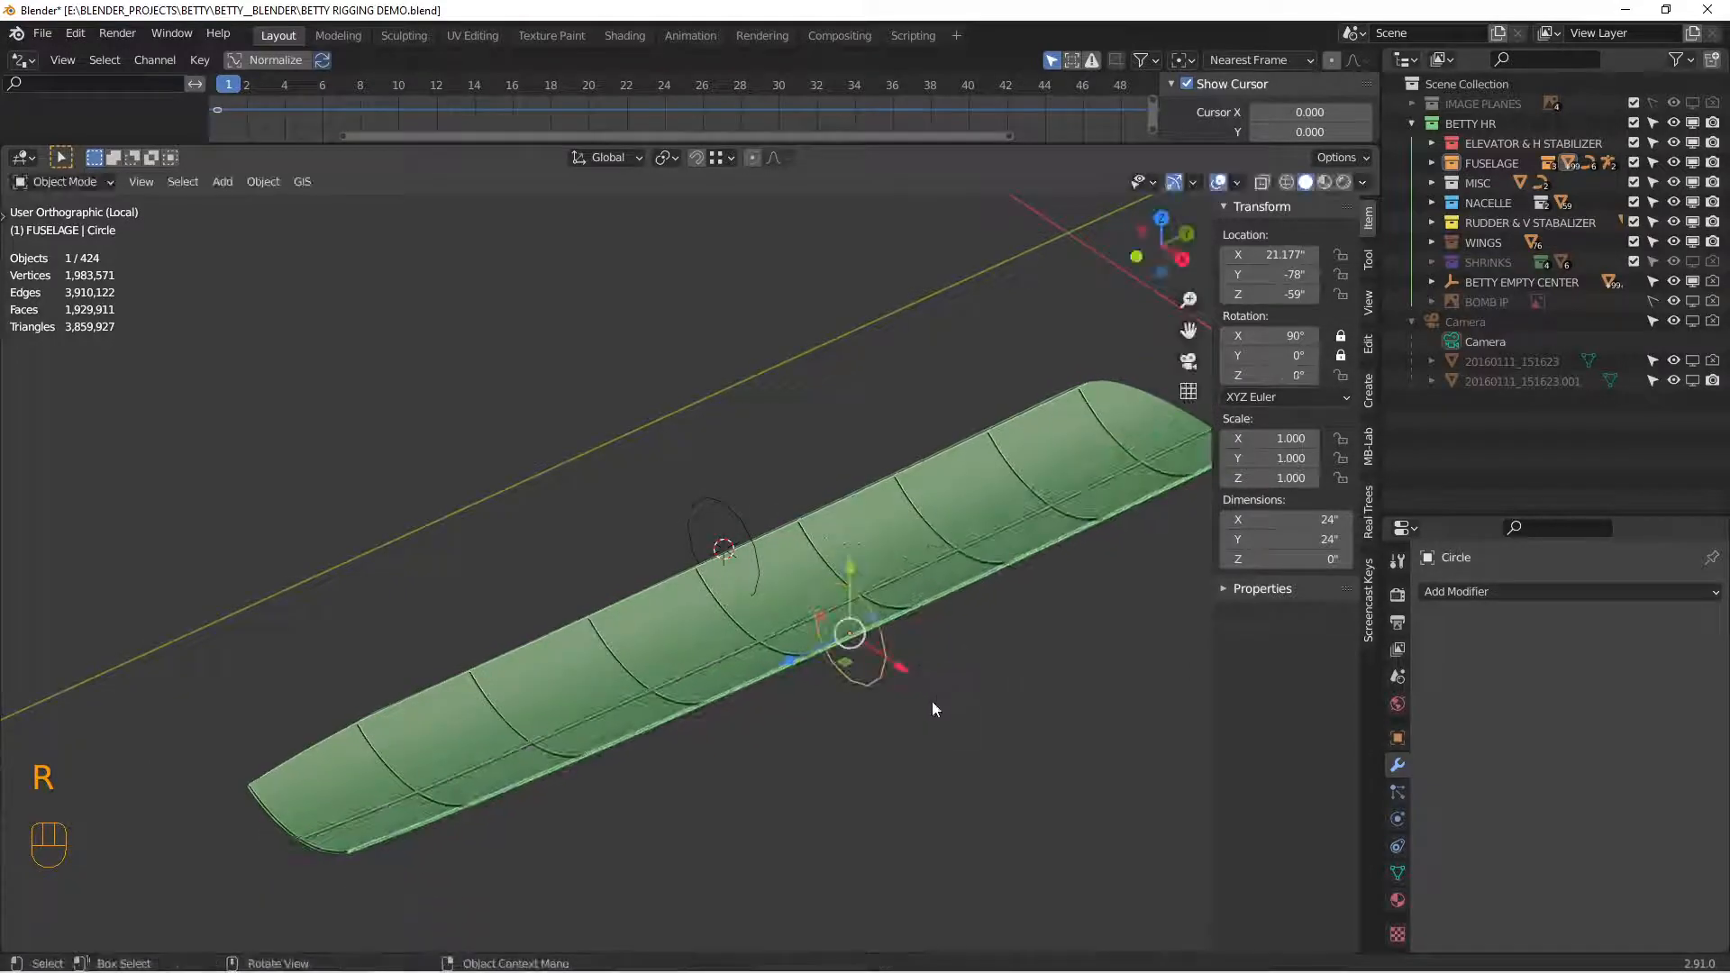
{"action": "key", "text": "r"}
{"action": "right_click", "coordinate": [927, 694]}
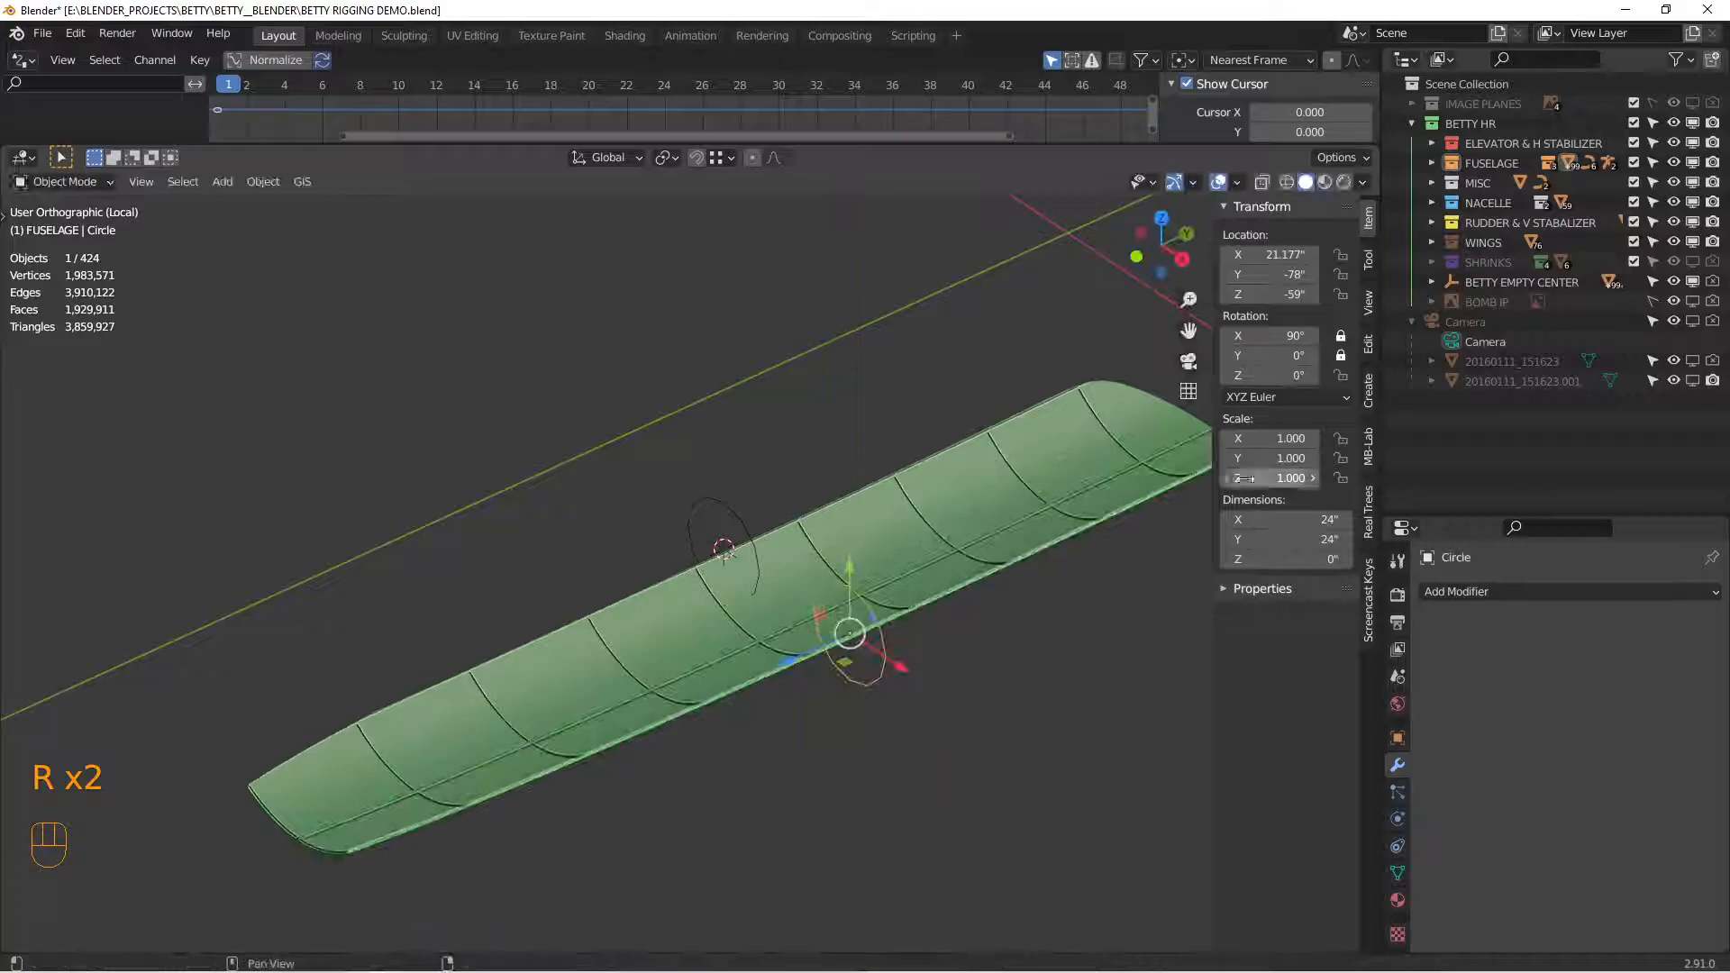
Step: Change the circle's rotation locks to X and Z, leaving Y free, and test the door's swing
{"action": "left_click", "coordinate": [1349, 333]}
{"action": "key", "text": "r"}
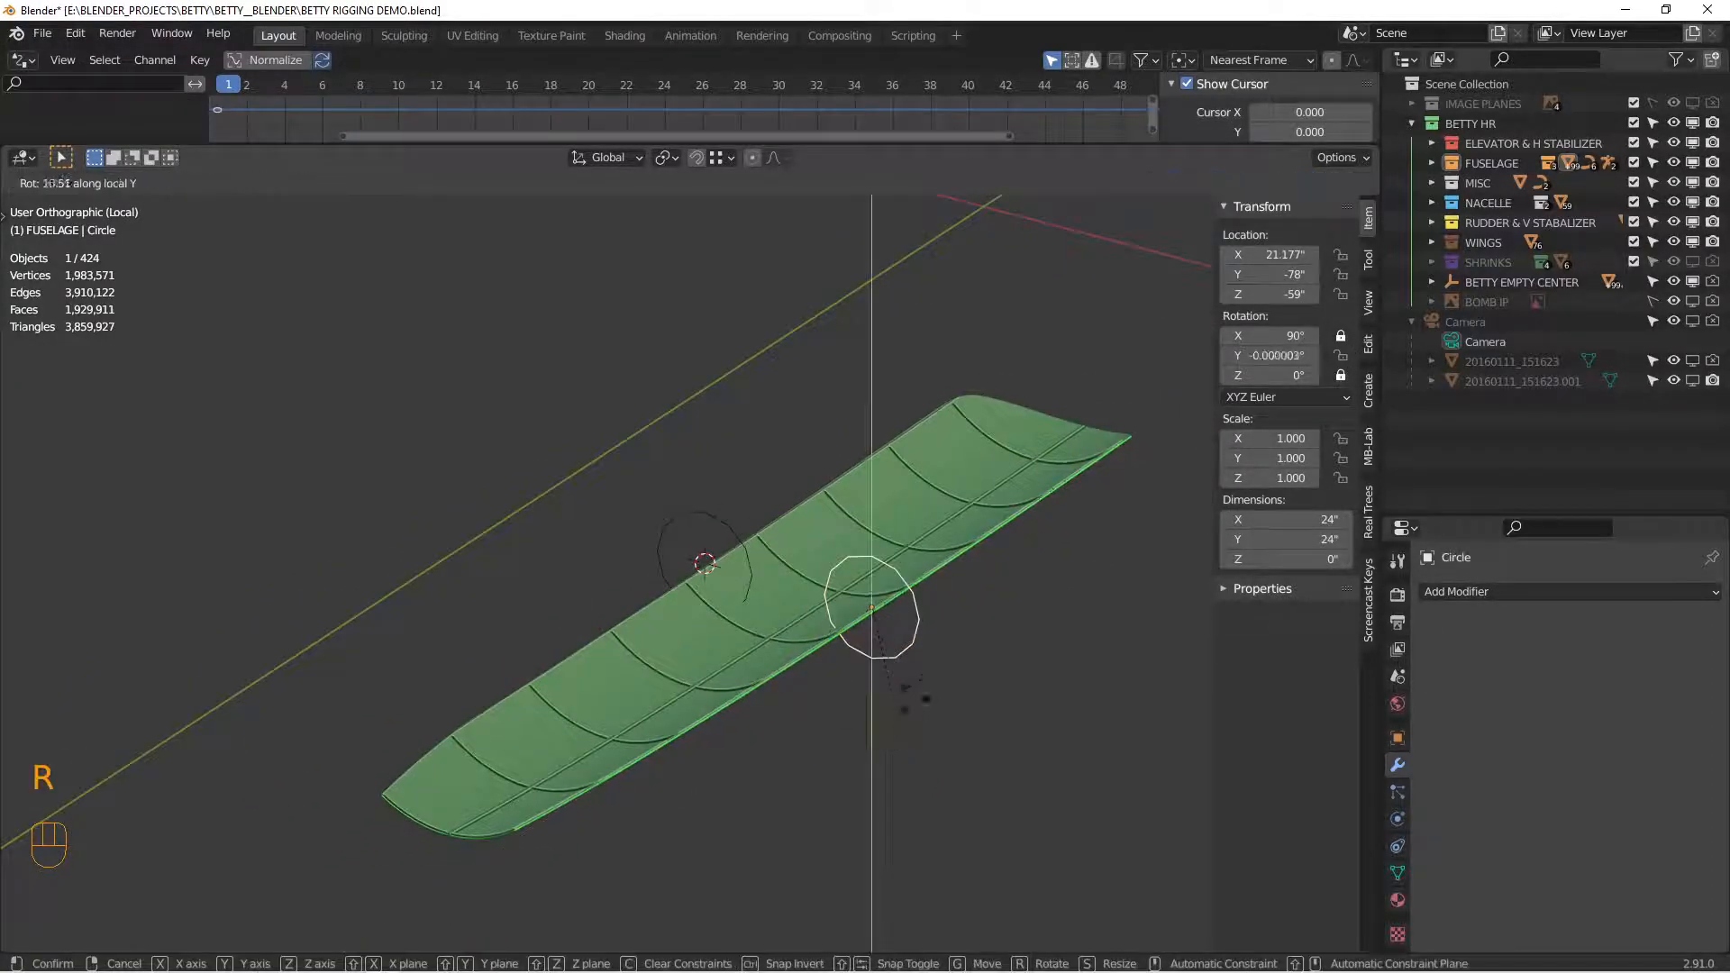
{"action": "right_click", "coordinate": [936, 703]}
{"action": "key", "text": "r"}
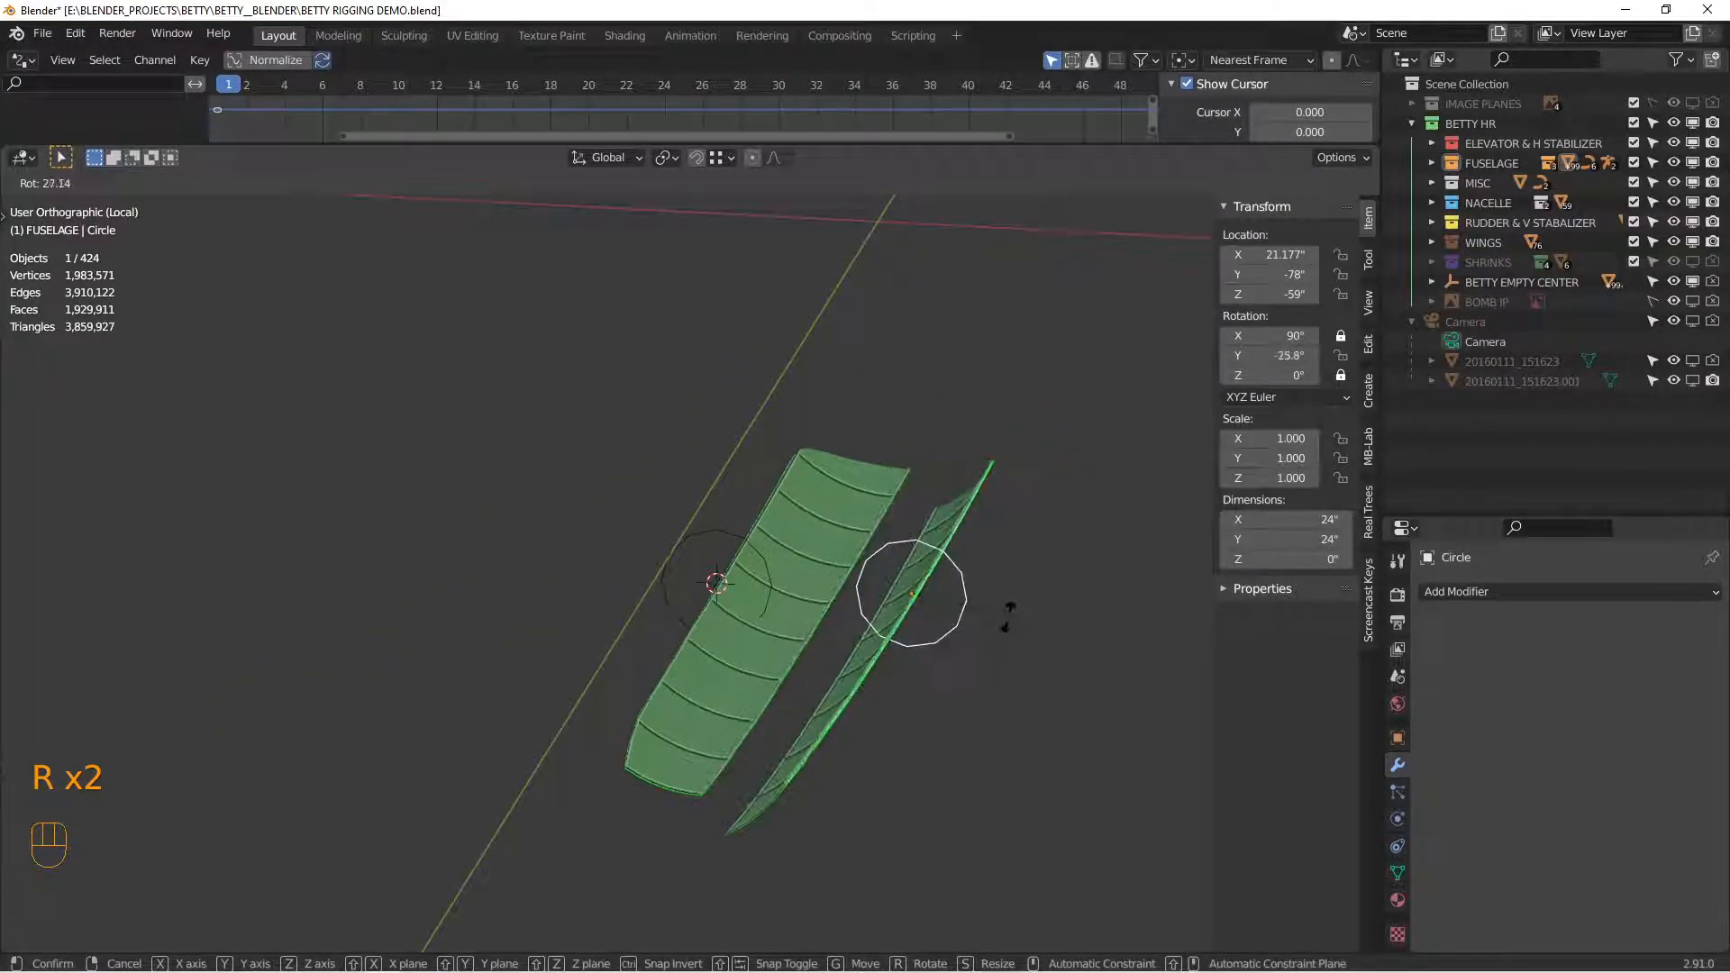
{"action": "right_click", "coordinate": [895, 620]}
Step: Lock the X and Z rotation of the FUSELAGE MSSS.001 door's hinge circle and test that door's swing
{"action": "left_click", "coordinate": [718, 528]}
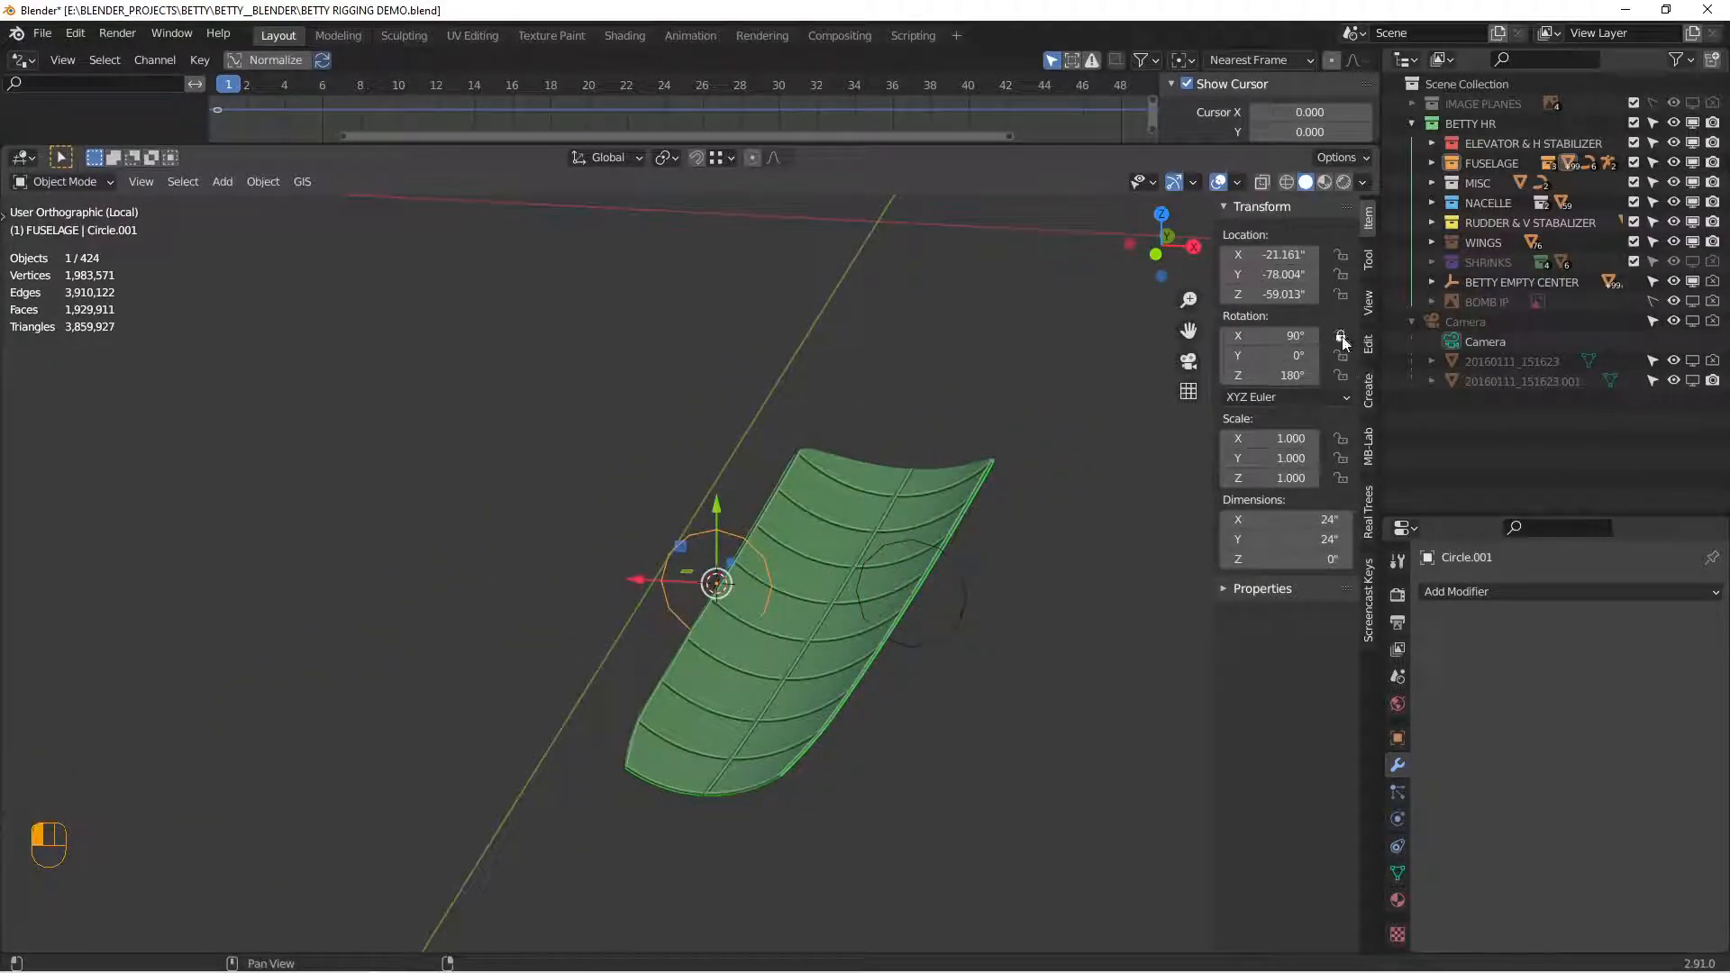
{"action": "left_click", "coordinate": [1340, 375]}
{"action": "key", "text": "r"}
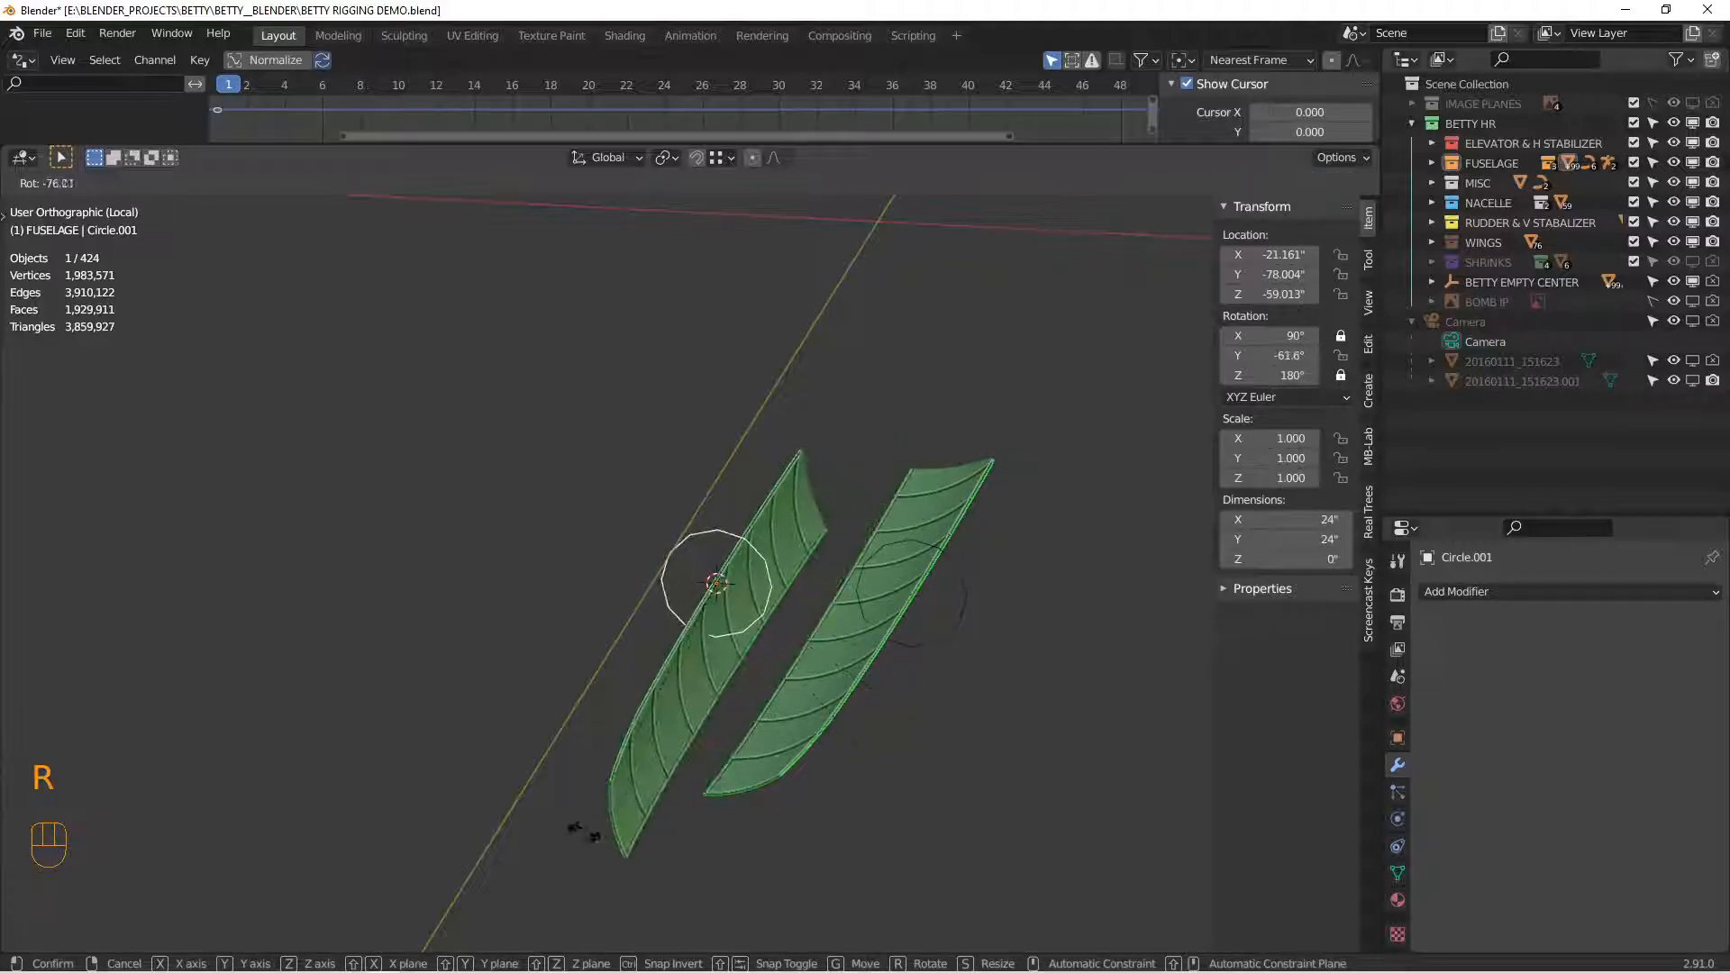
{"action": "right_click", "coordinate": [733, 591]}
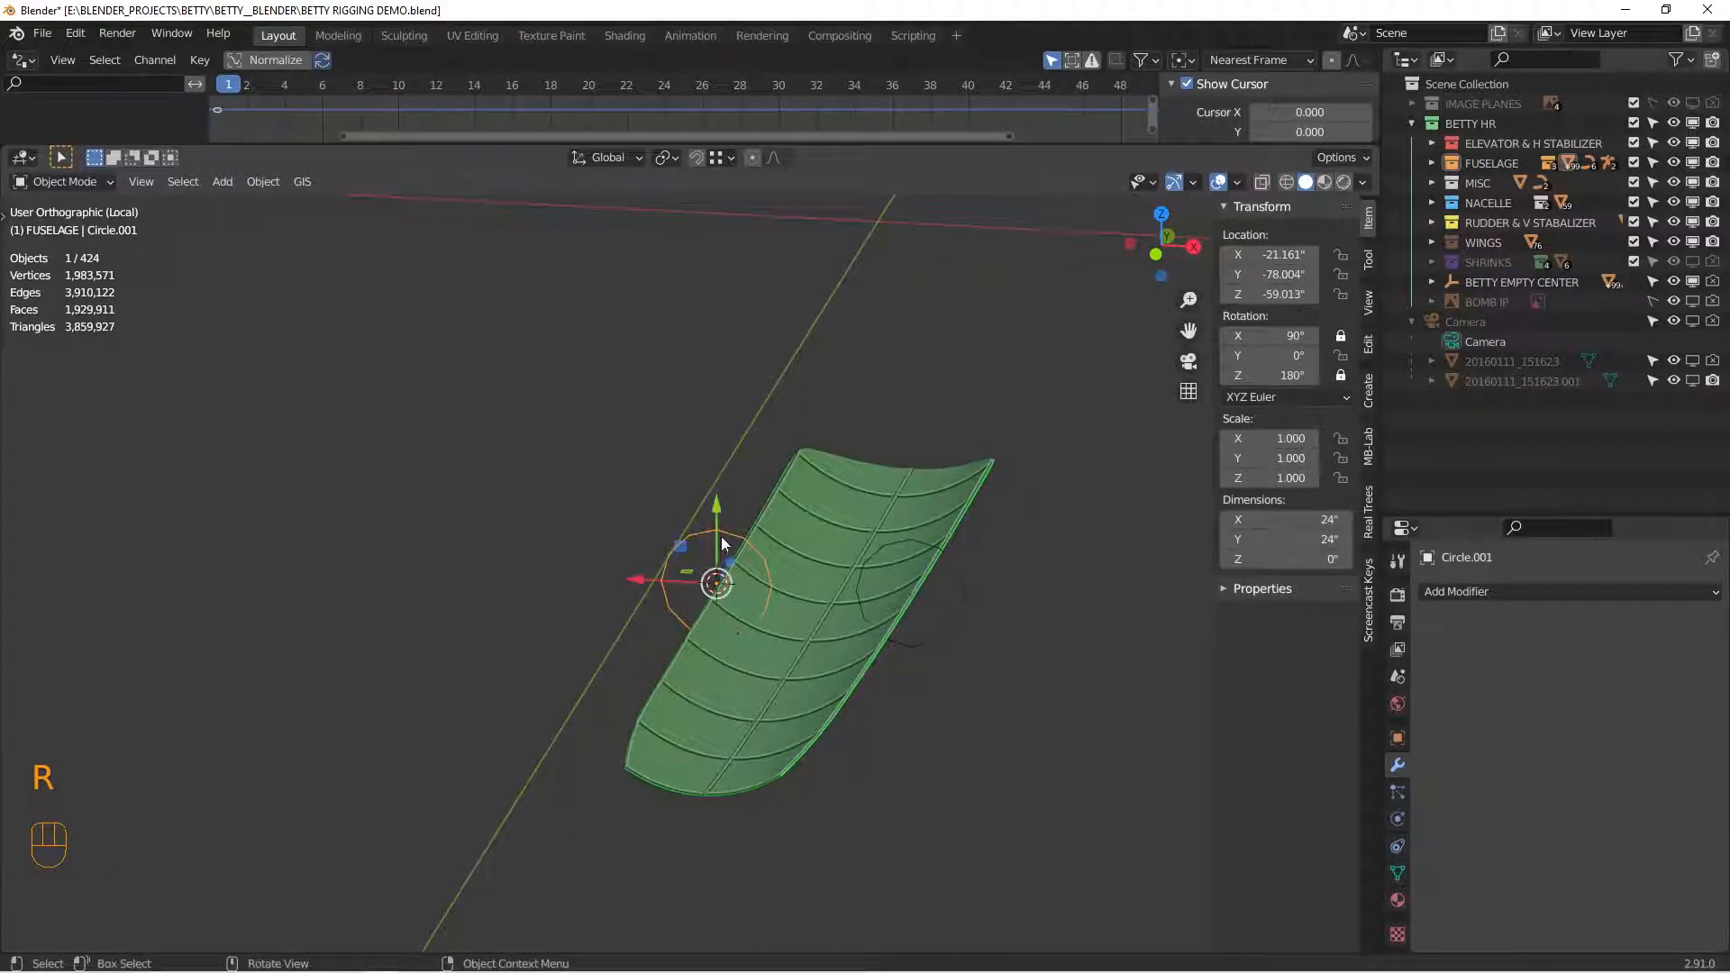
Step: Select both hinge circles in front view, snap the 3D cursor to their midpoint and clear the selection
{"action": "middle_click_drag", "start_coordinate": [822, 640], "coordinate": [774, 630]}
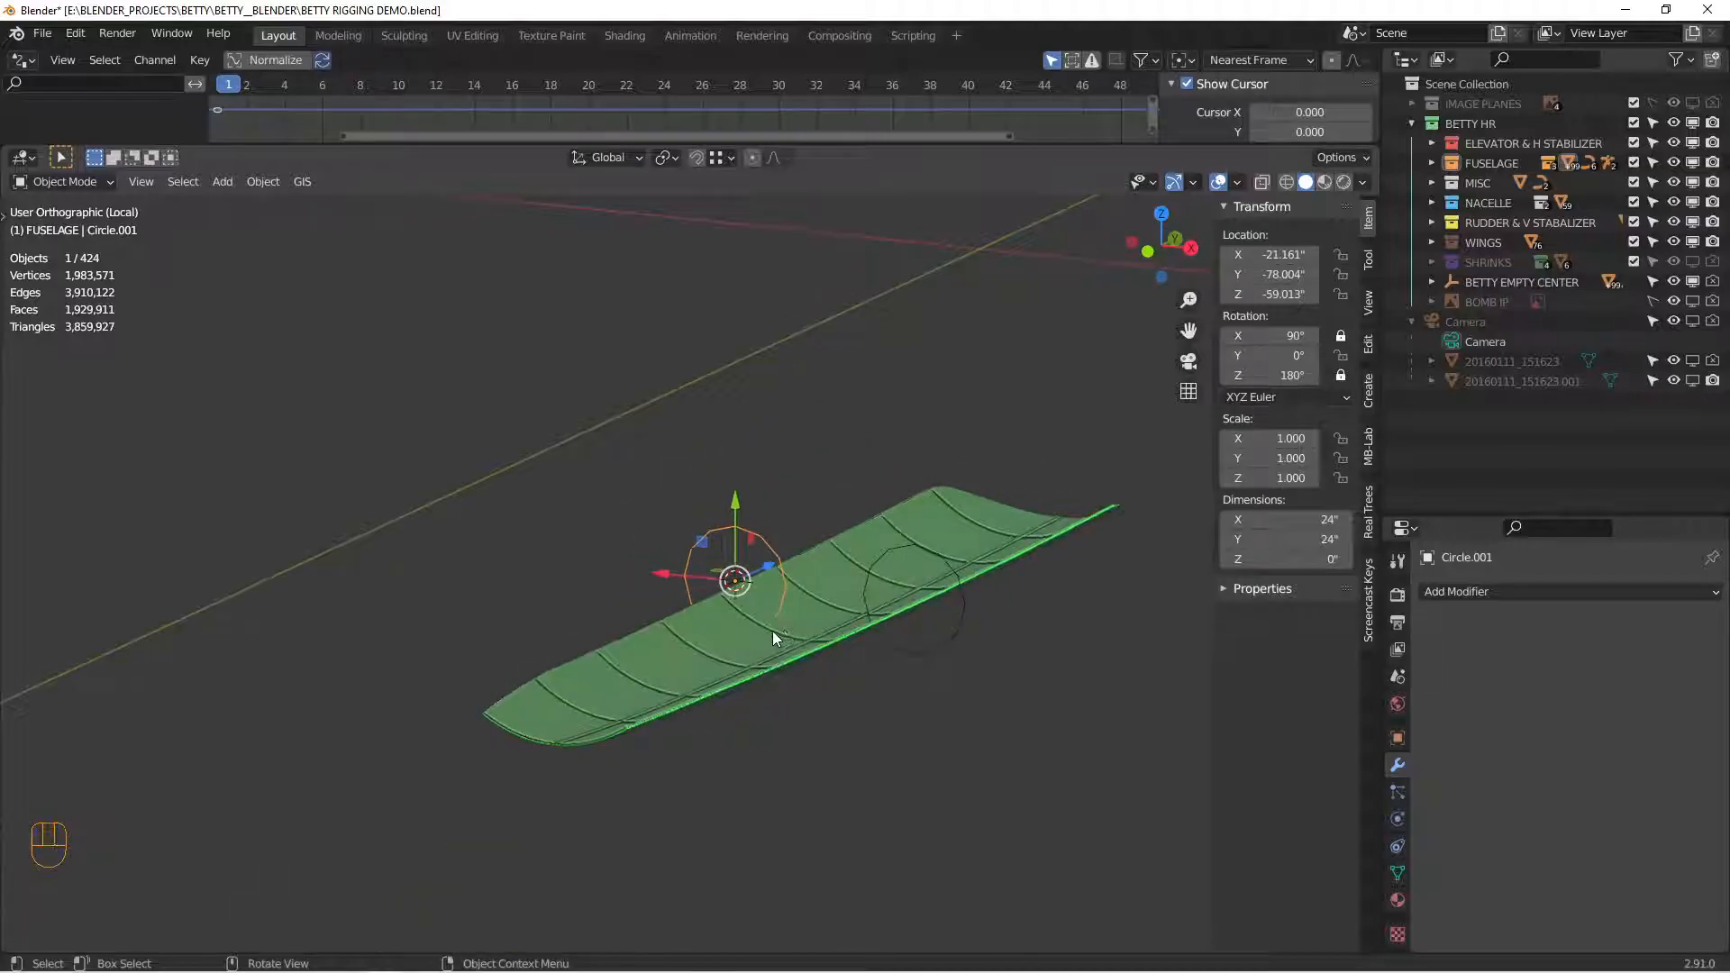
{"action": "key", "text": "KP_1"}
{"action": "left_click", "coordinate": [878, 498], "text": "shift"}
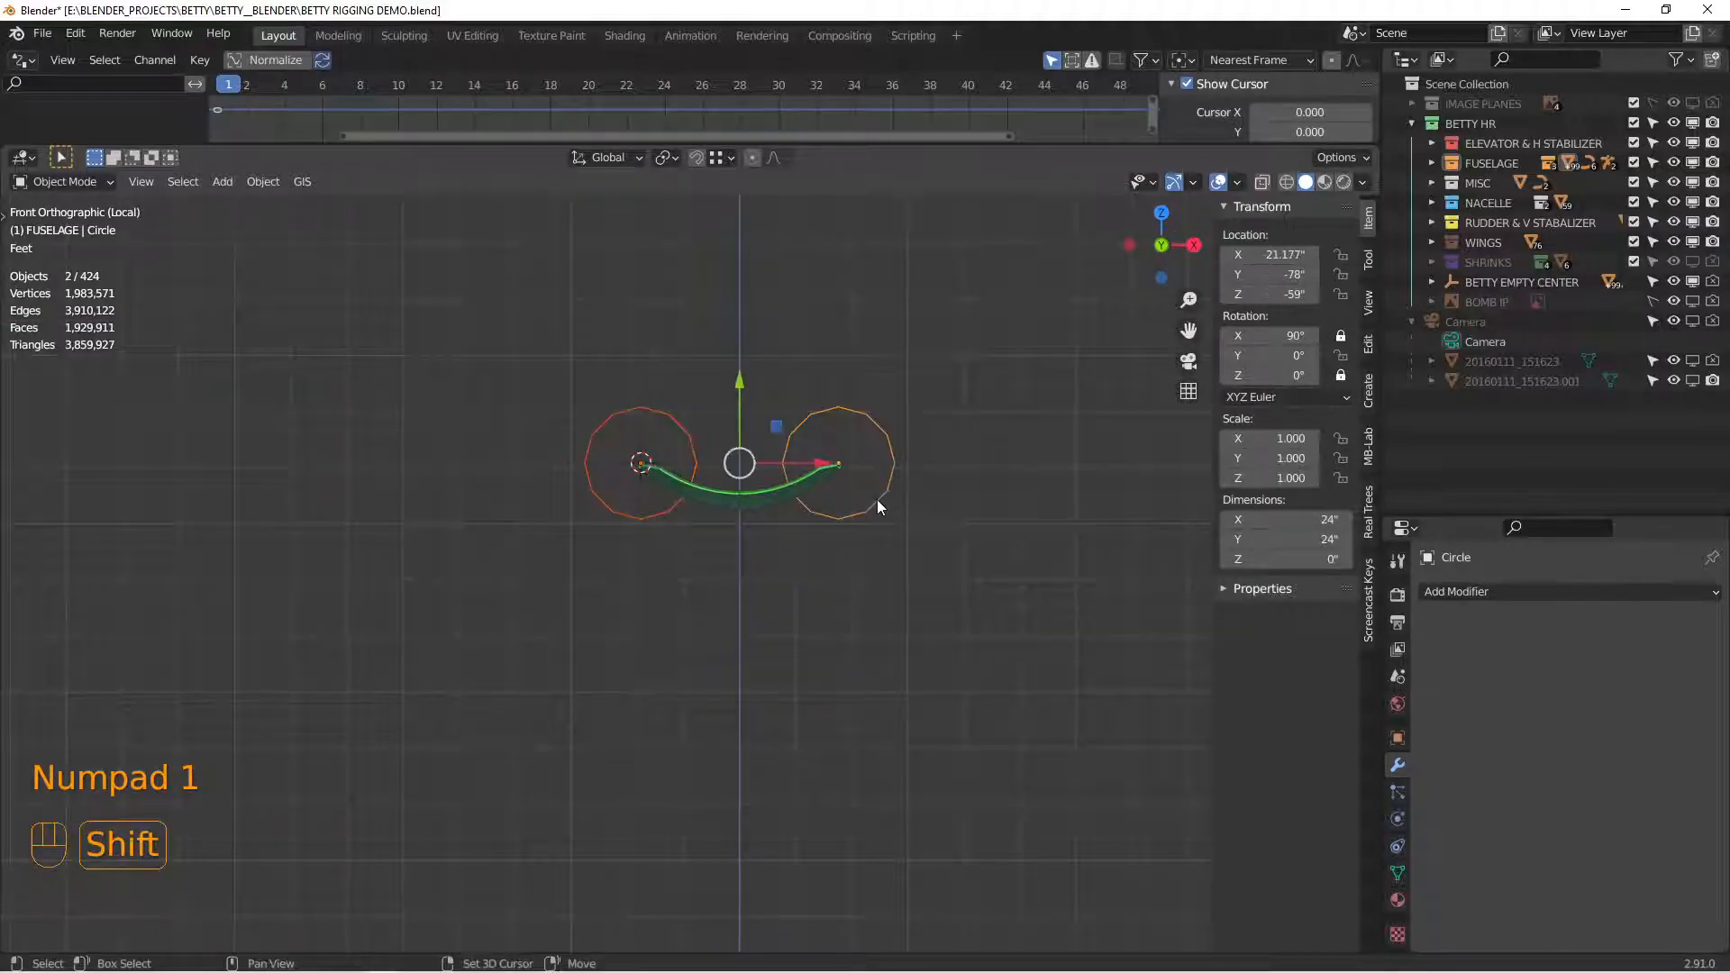
{"action": "key", "text": "shift+s"}
{"action": "left_click", "coordinate": [841, 598]}
{"action": "key", "text": "alt+a"}
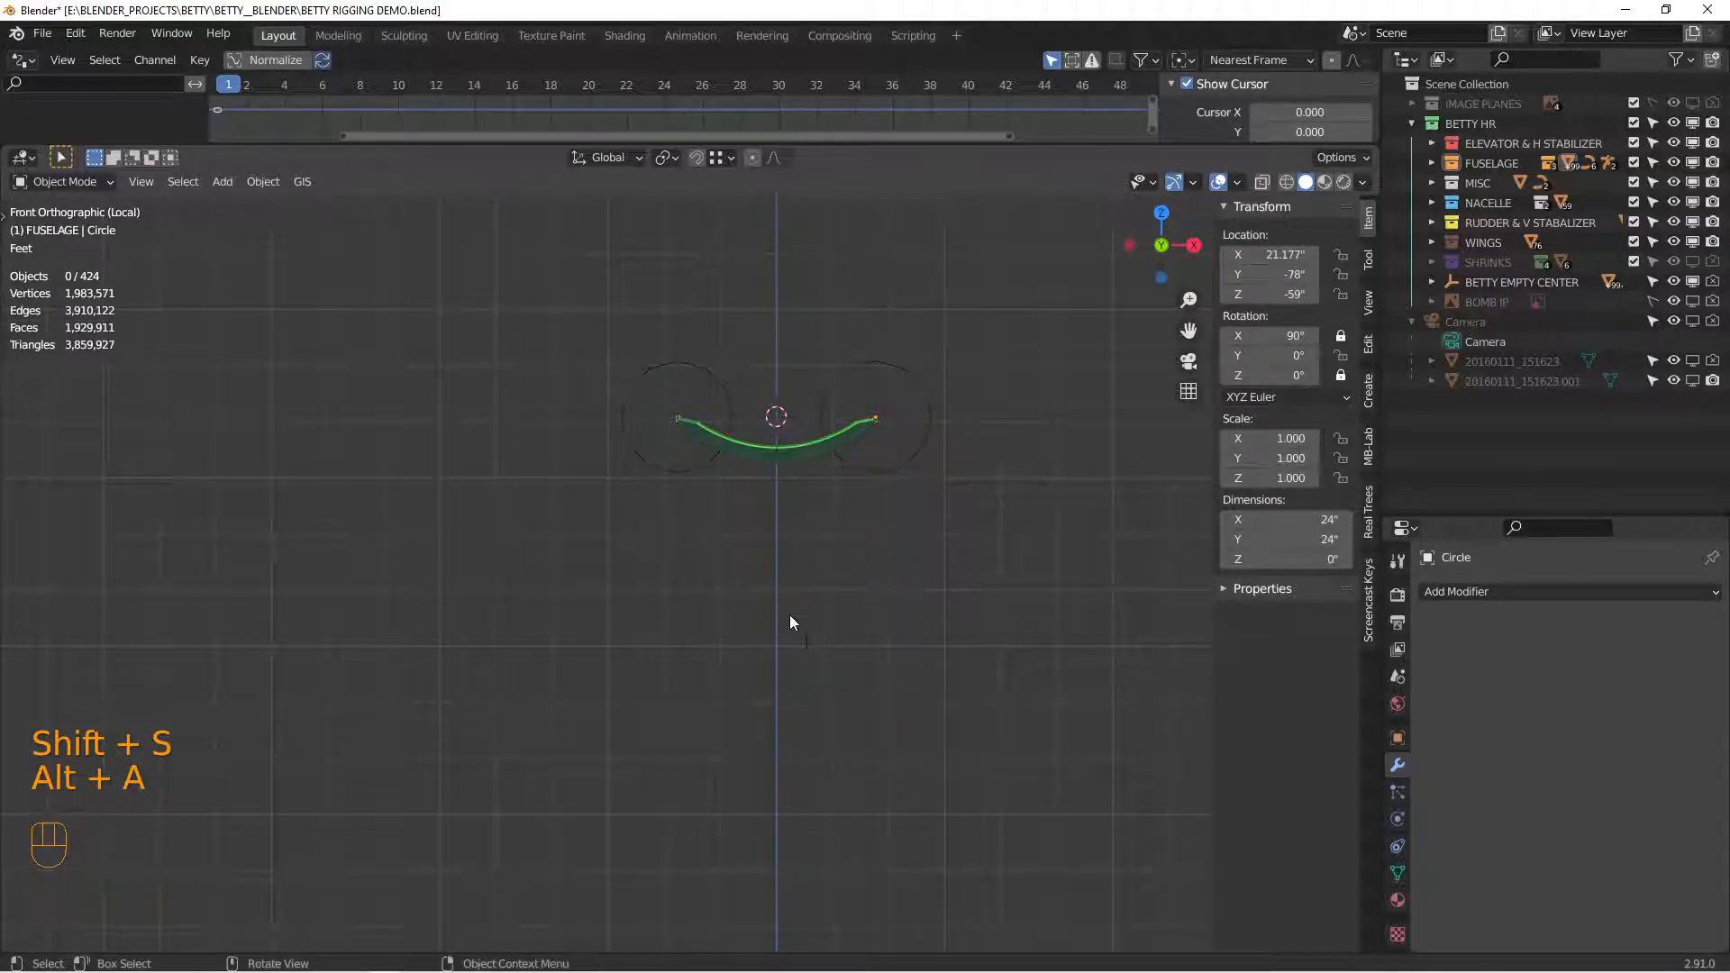
Step: Add a single-bone armature about 75" below the 3D cursor along Z and name it BOMBAY DOORS
{"action": "key", "text": "shift+a"}
{"action": "mouse_move", "coordinate": [811, 722]}
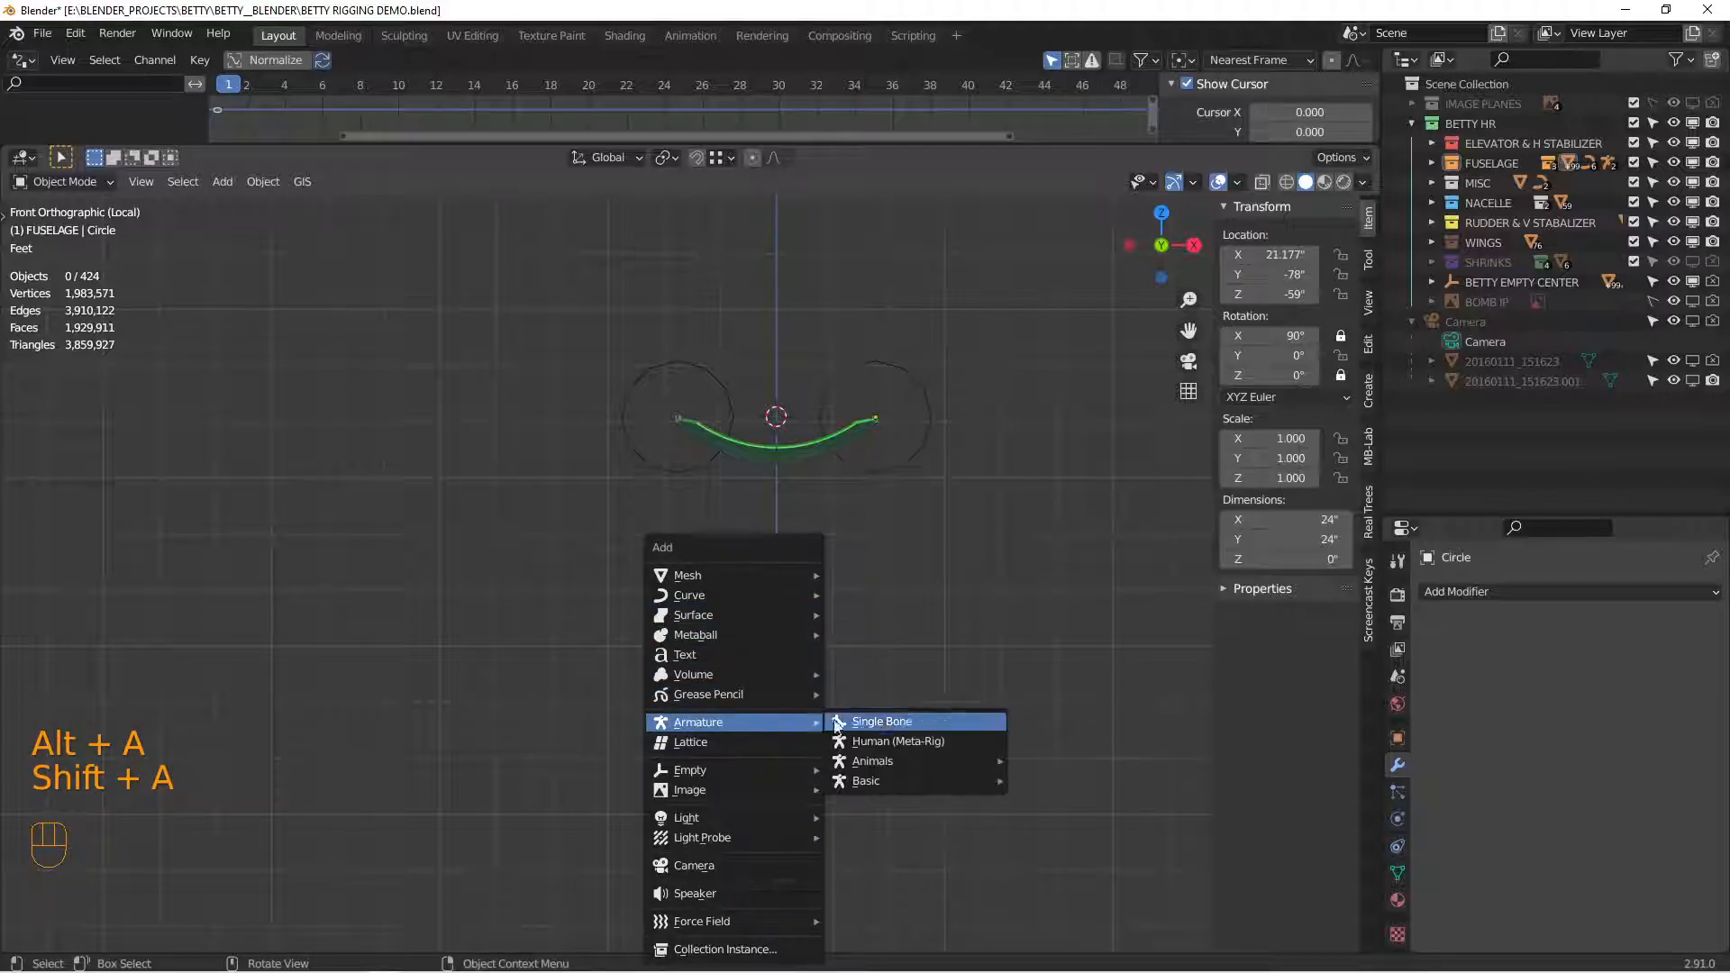
{"action": "left_click", "coordinate": [887, 722]}
{"action": "key", "text": "g"}
{"action": "key", "text": "z"}
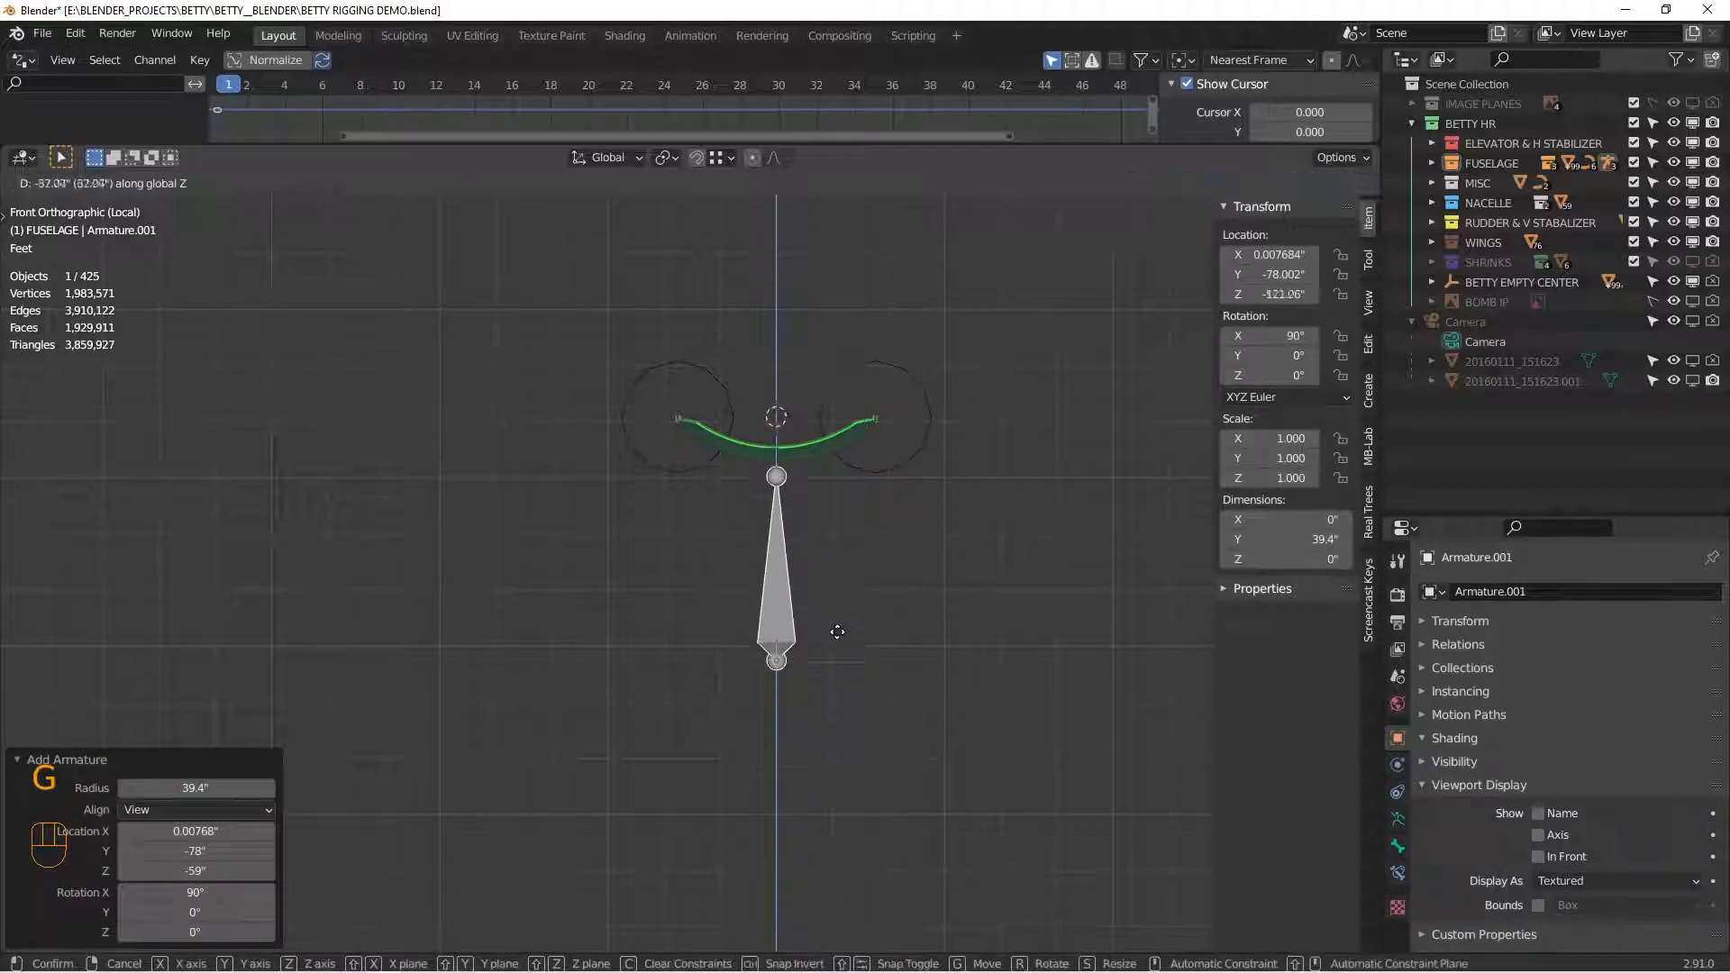
{"action": "left_click", "coordinate": [855, 716]}
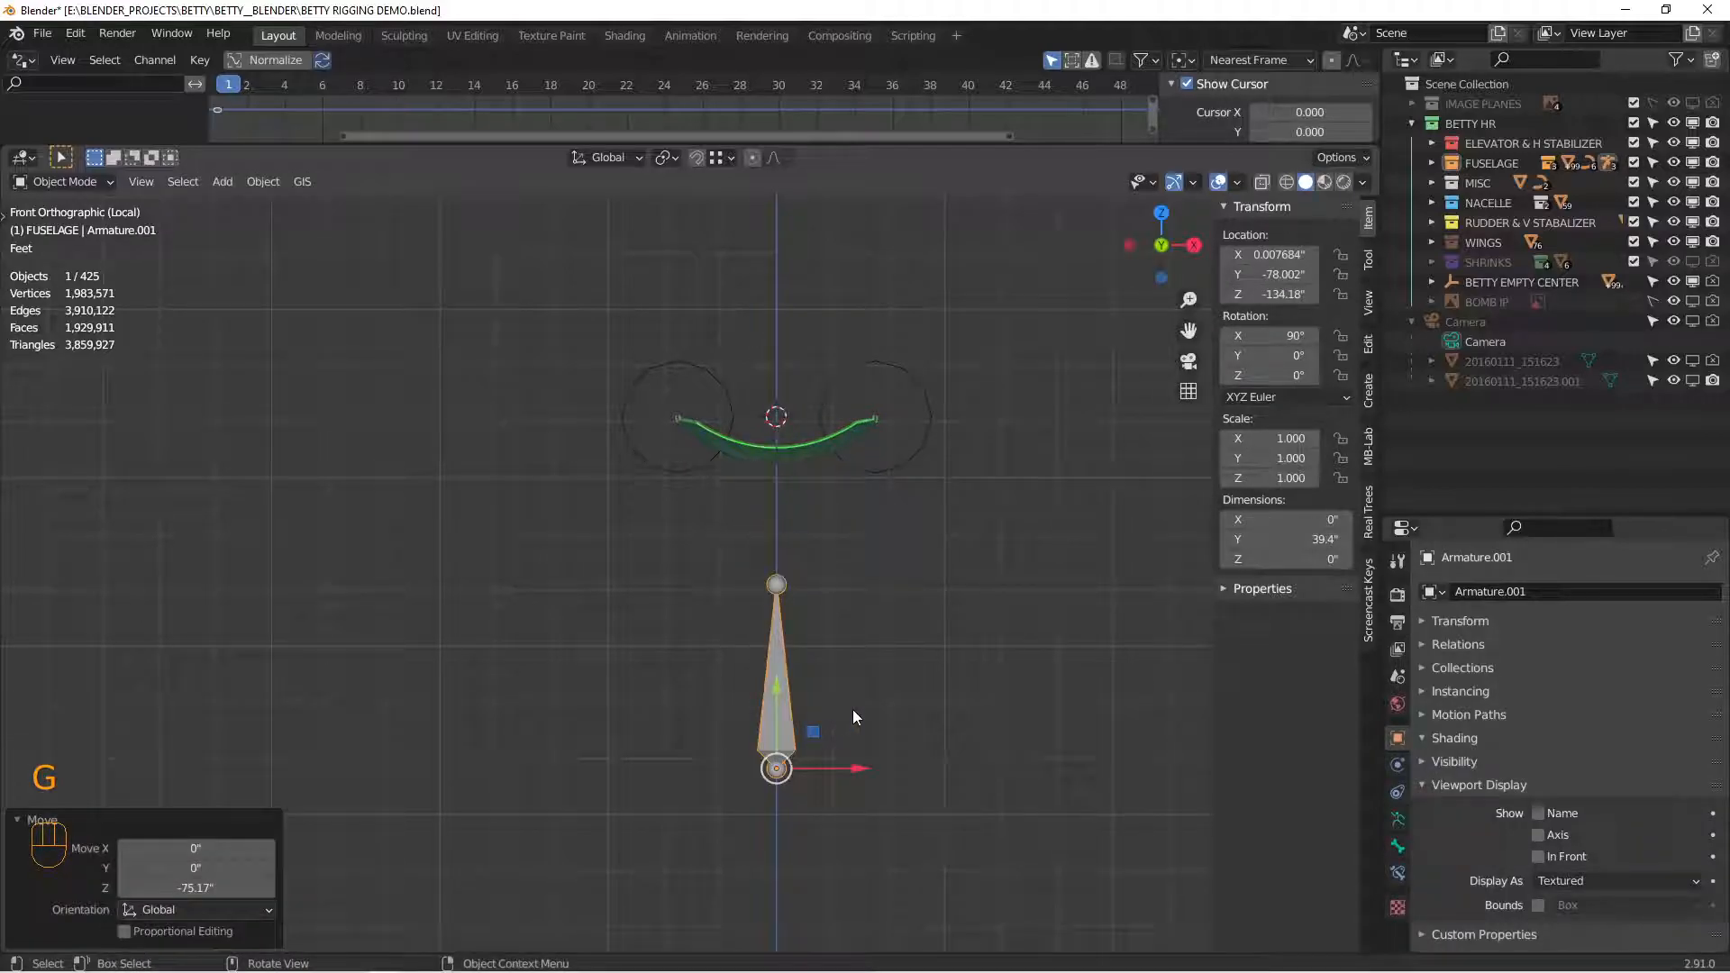
{"action": "left_click", "coordinate": [1532, 592]}
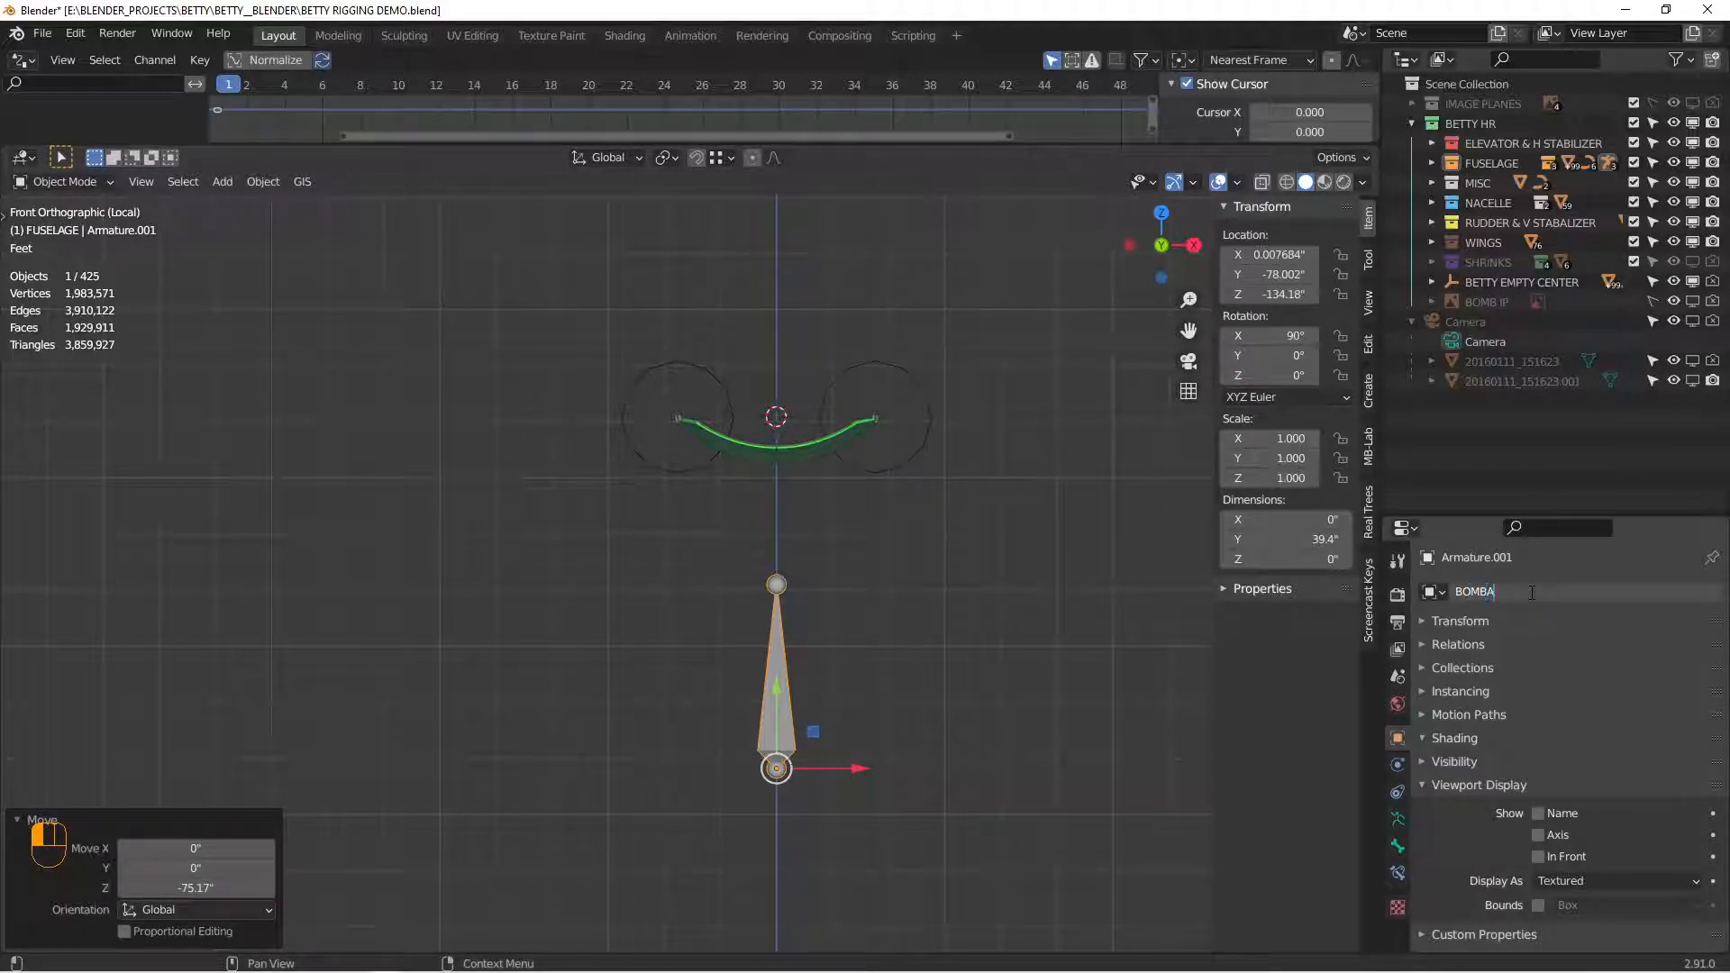
{"action": "key", "text": "Return"}
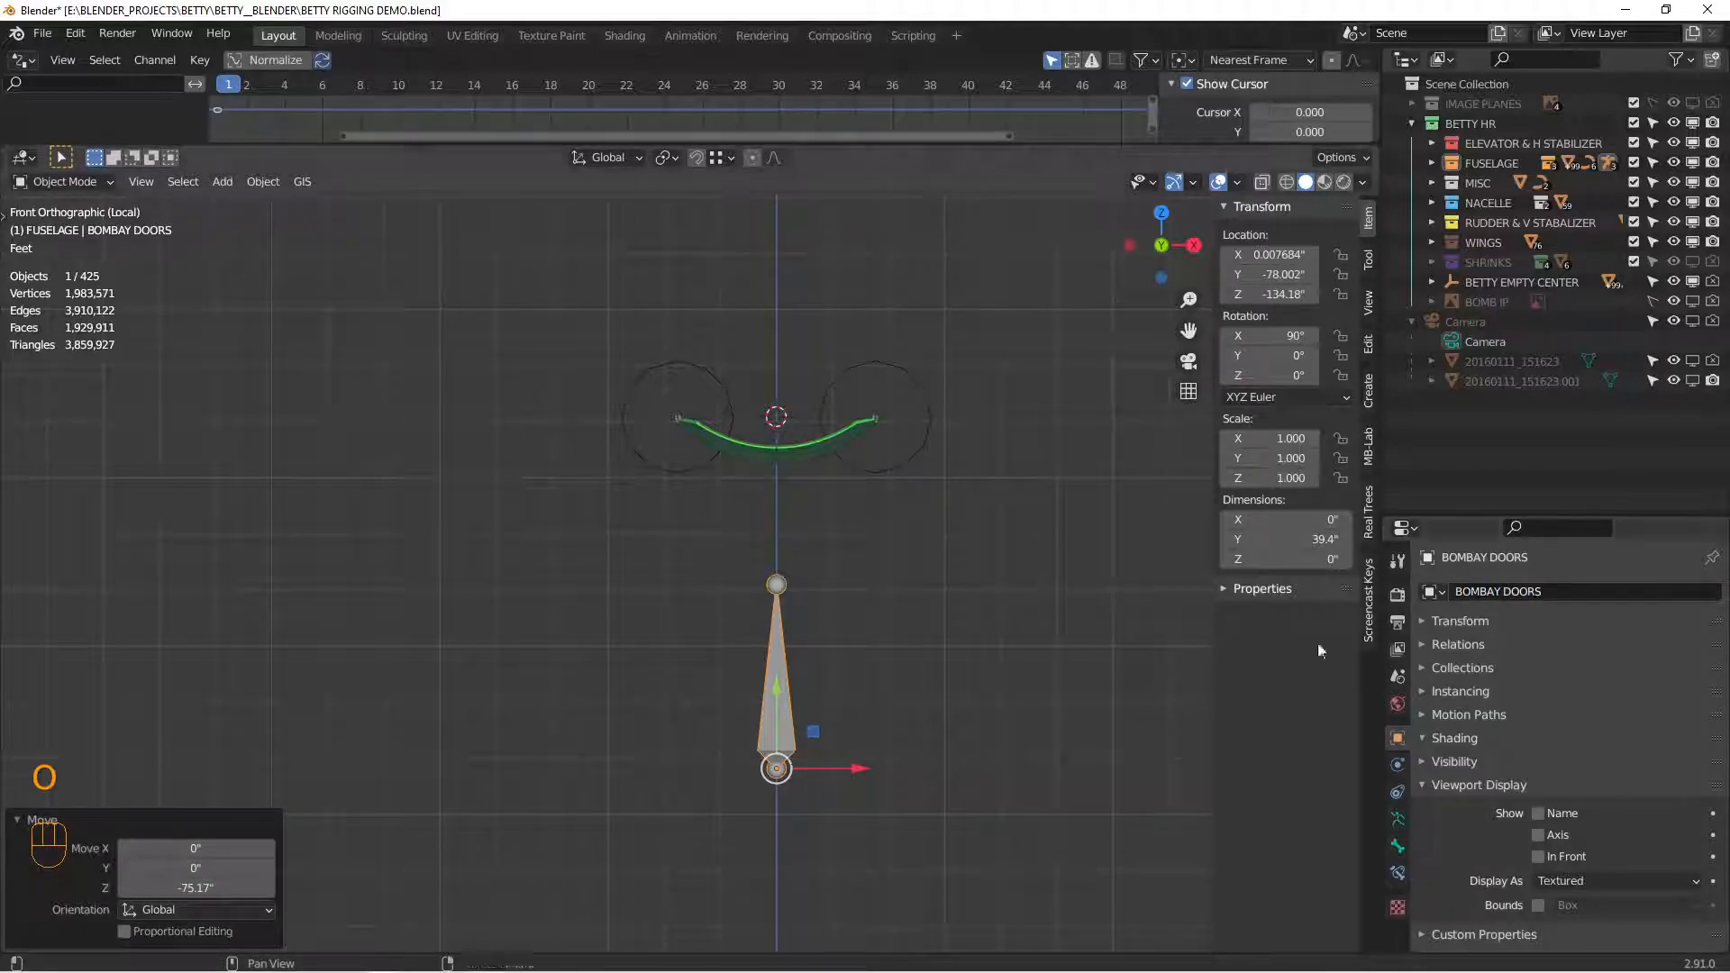
Step: Add a driver to the Y rotation of both hinge circles, Circle and Circle.001
{"action": "middle_click_drag", "start_coordinate": [879, 555], "coordinate": [809, 559]}
{"action": "left_click", "coordinate": [865, 497]}
{"action": "right_click", "coordinate": [1284, 355]}
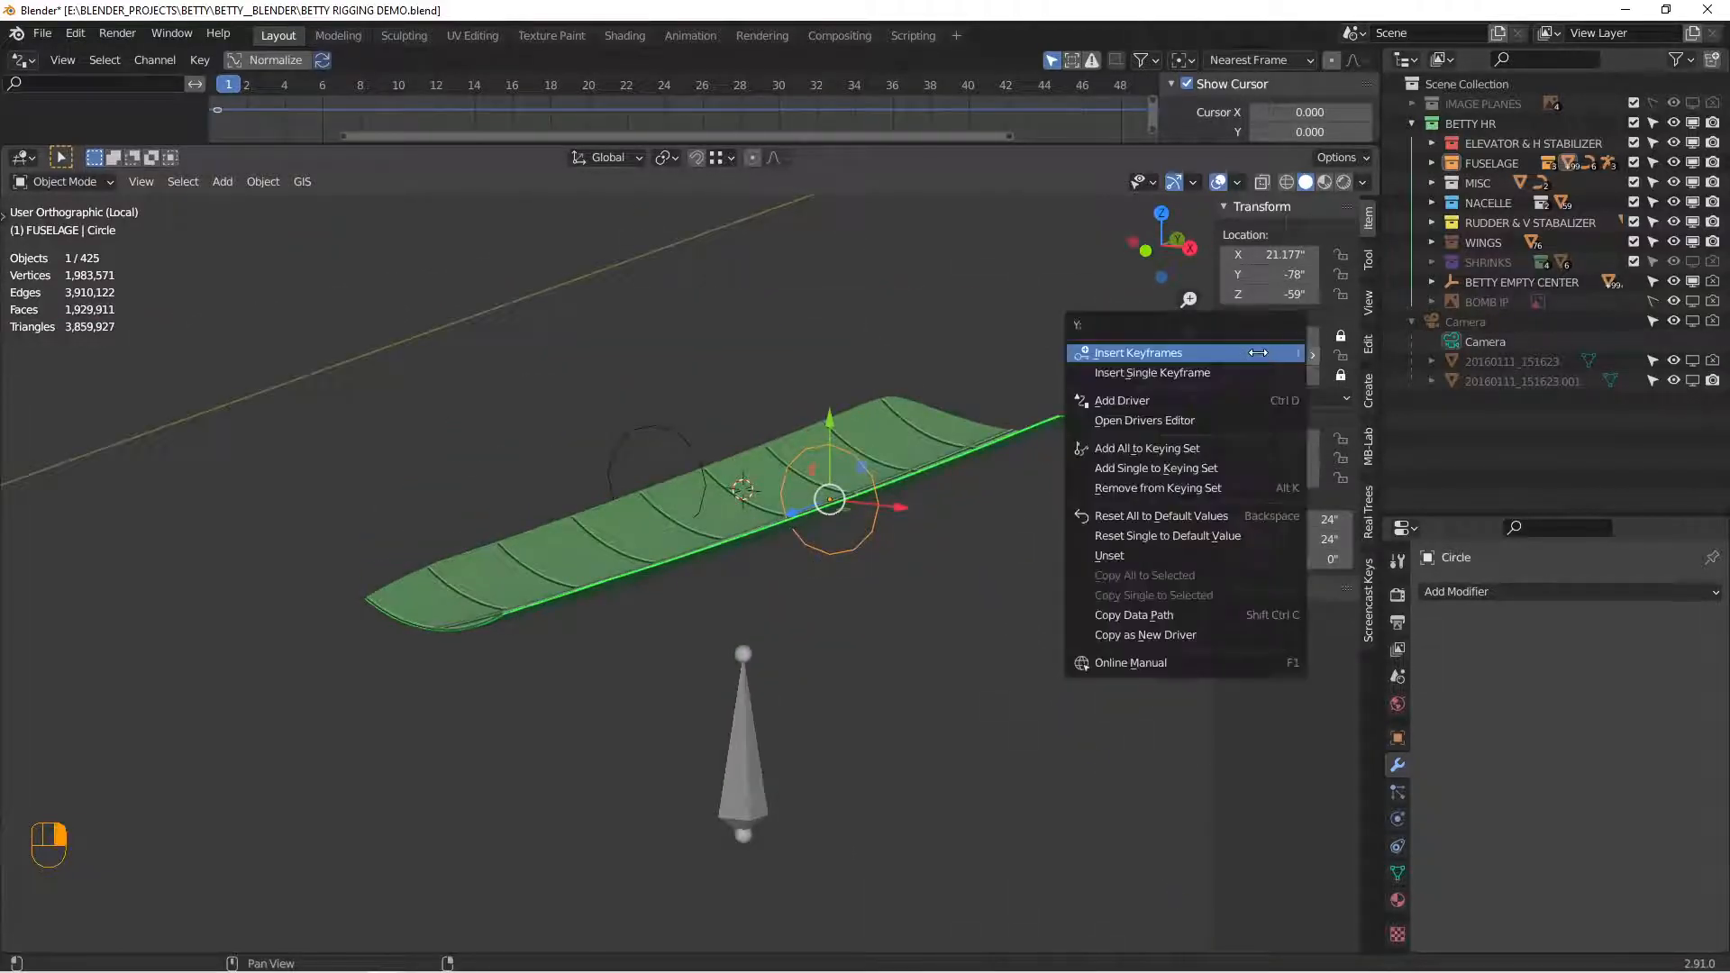
{"action": "left_click", "coordinate": [1177, 400]}
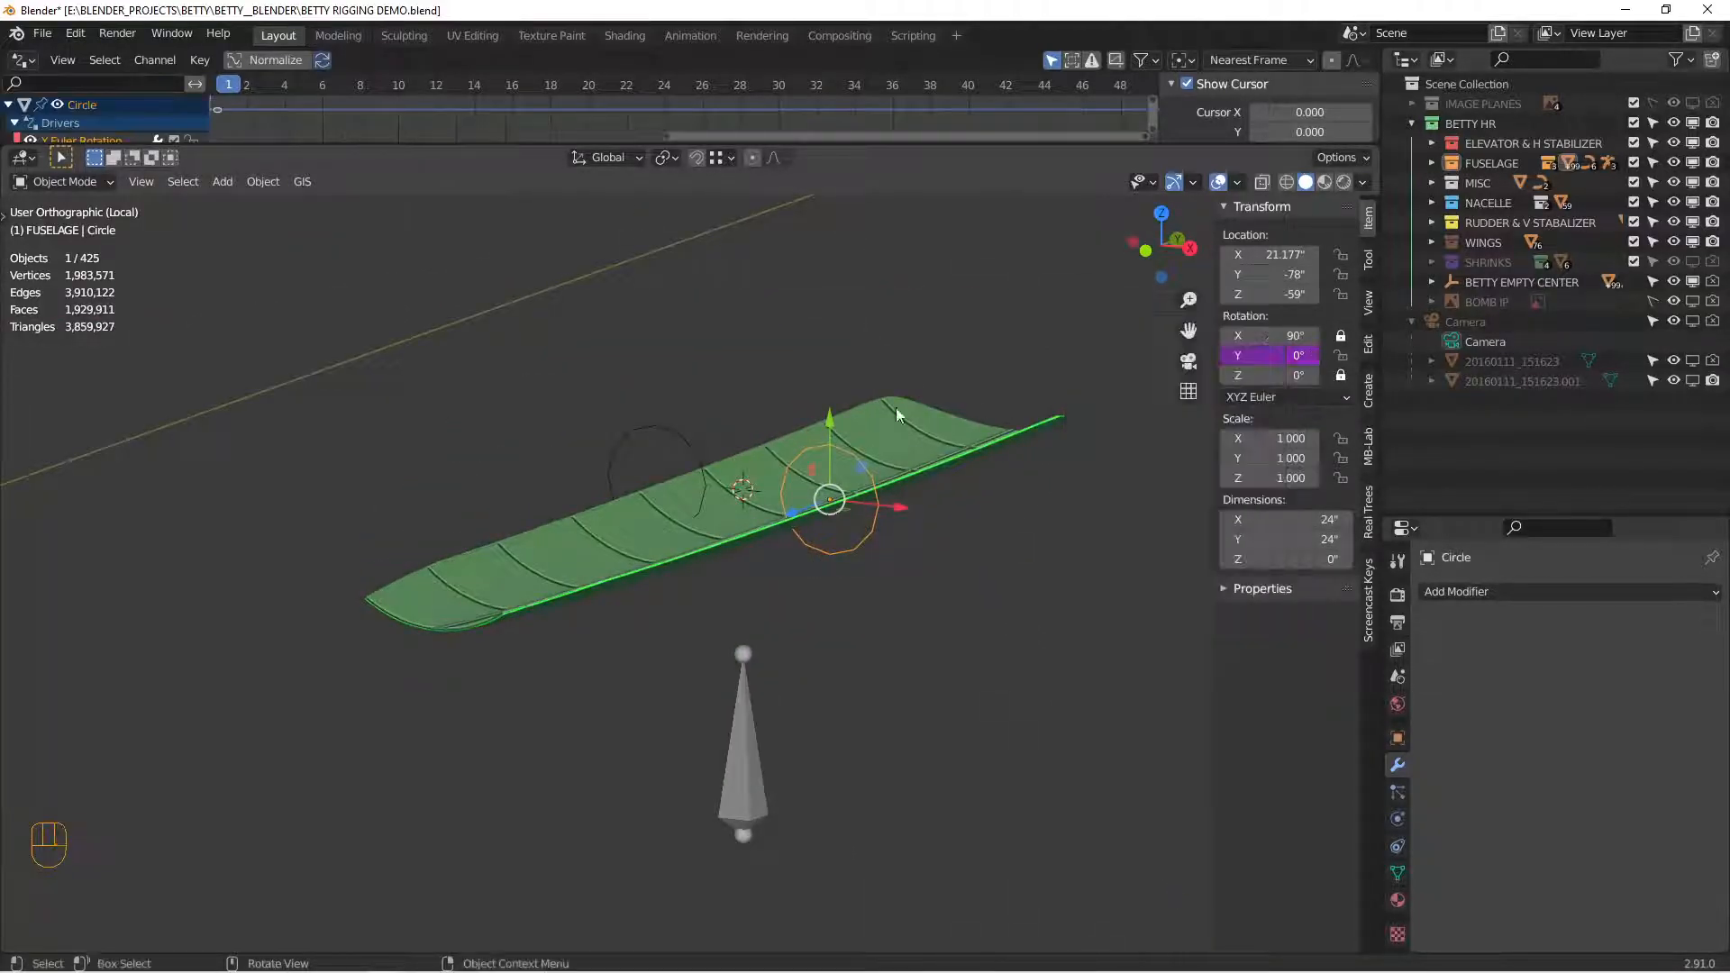
{"action": "left_click", "coordinate": [657, 436]}
{"action": "right_click", "coordinate": [1271, 336]}
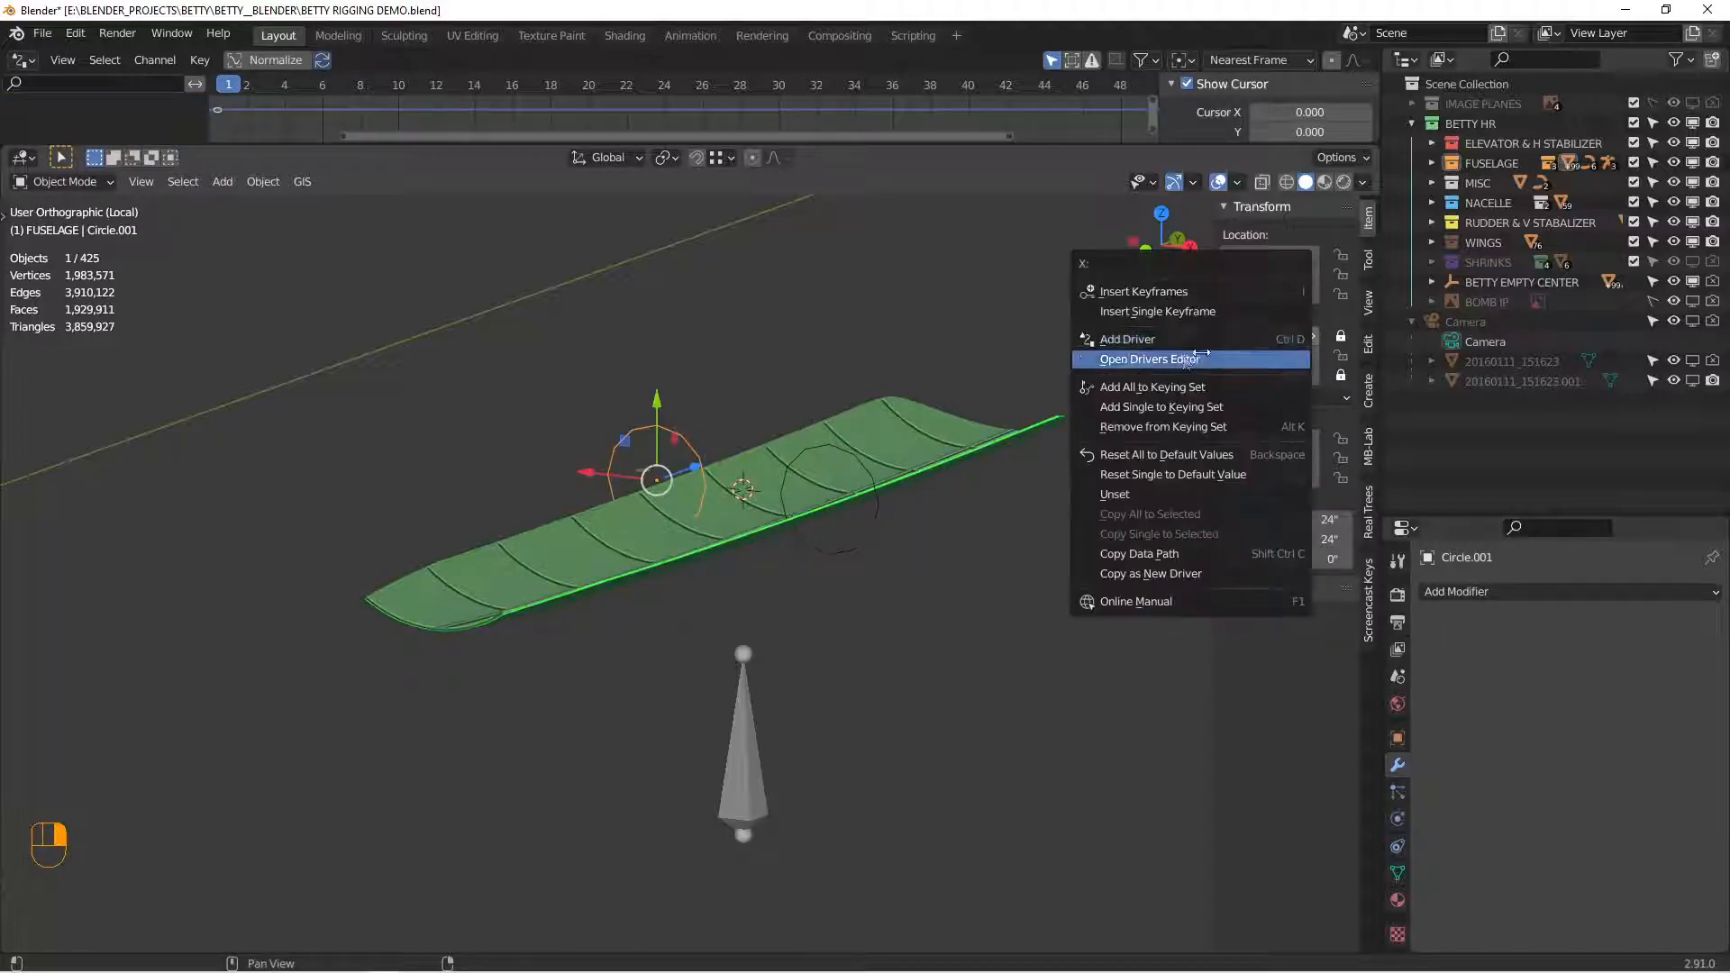
{"action": "left_click", "coordinate": [1159, 358]}
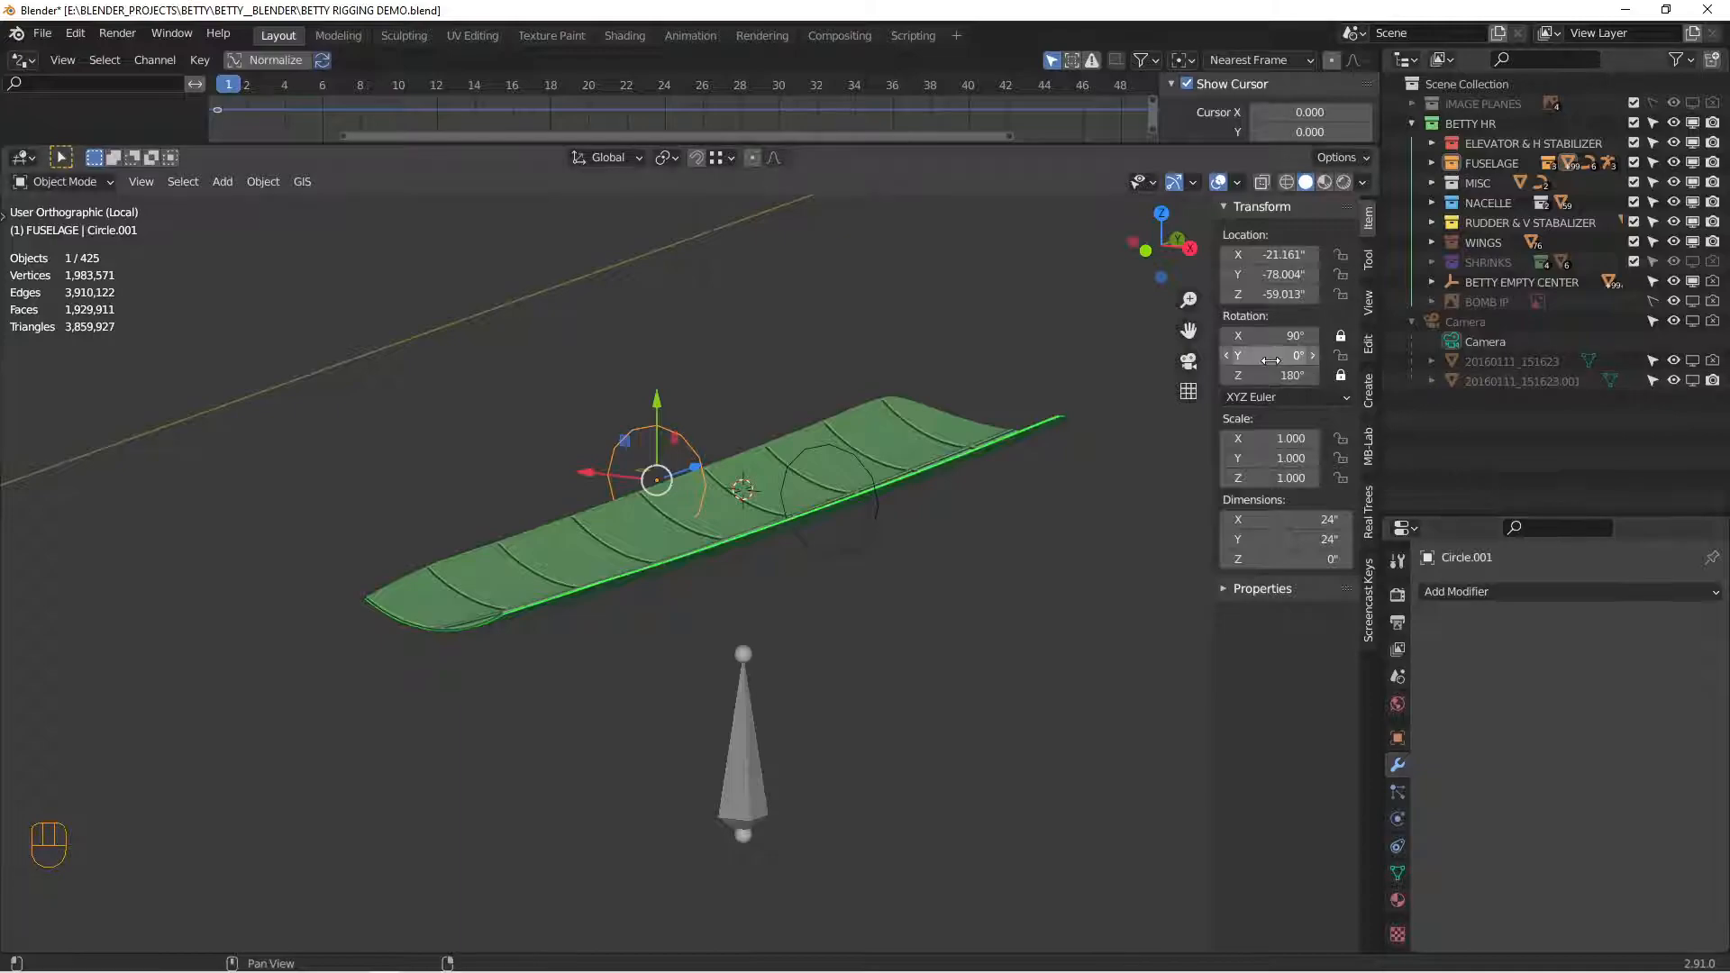
{"action": "right_click", "coordinate": [1279, 355]}
{"action": "left_click", "coordinate": [1270, 358]}
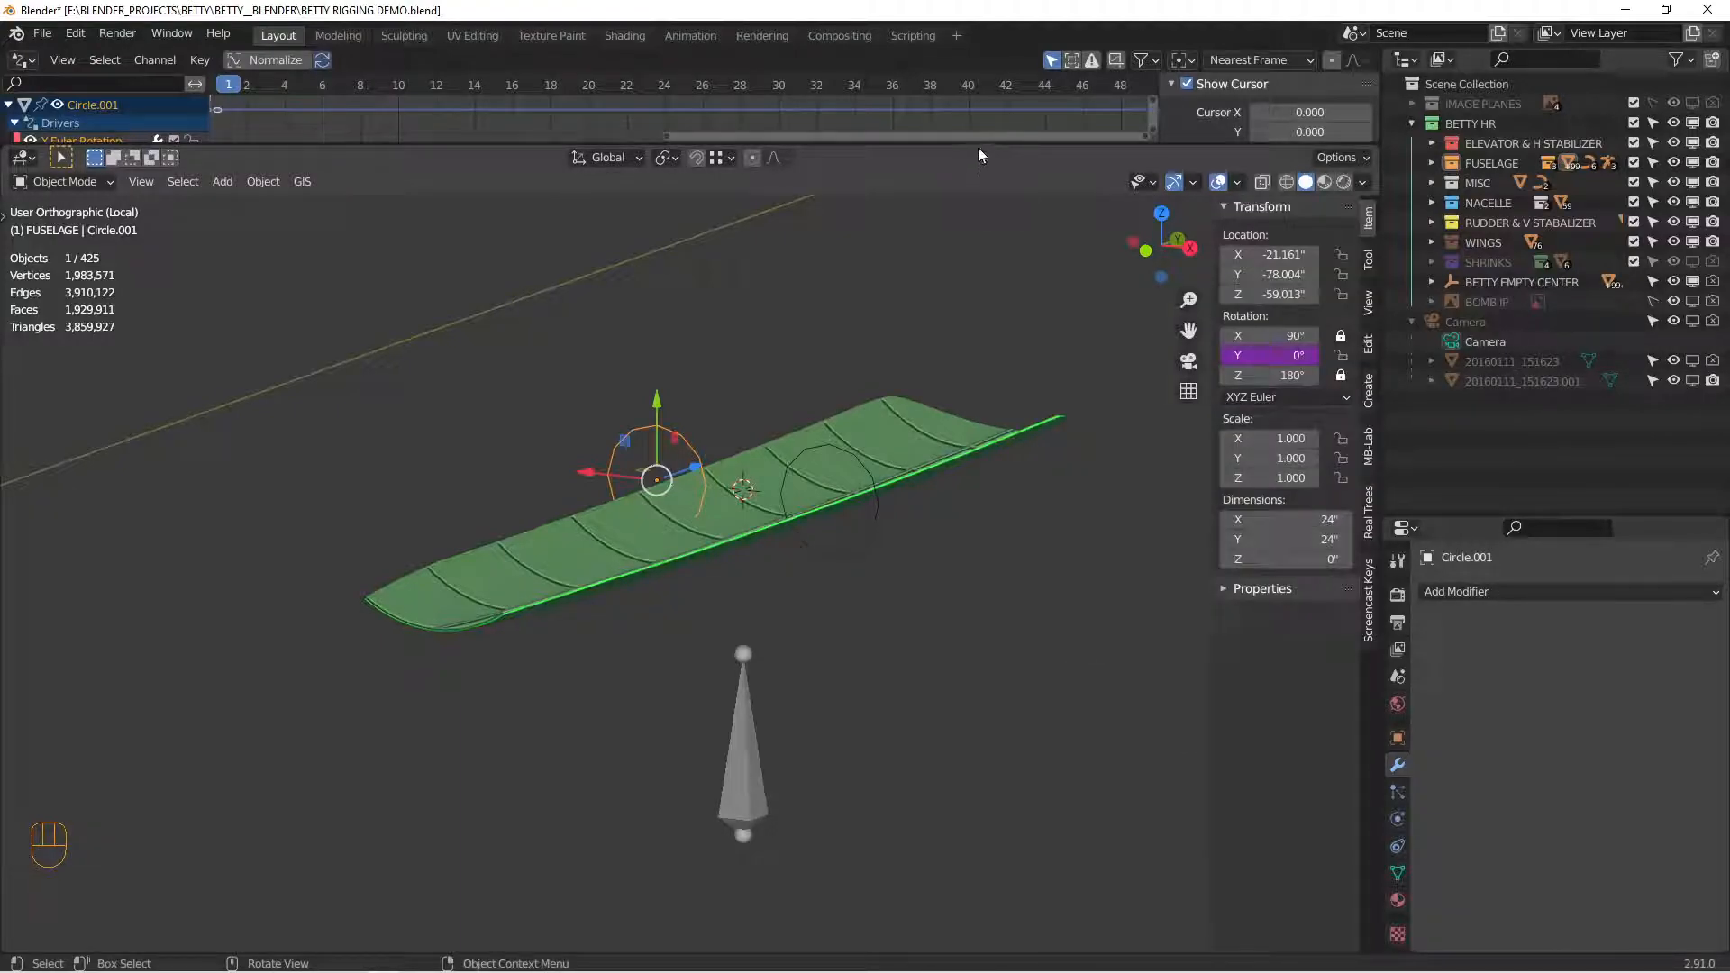
Step: Drive Circle.001's Y rotation from the BOMBAY DOORS armature's X Rotation in World Space
{"action": "left_click_drag", "start_coordinate": [977, 148], "coordinate": [959, 349]}
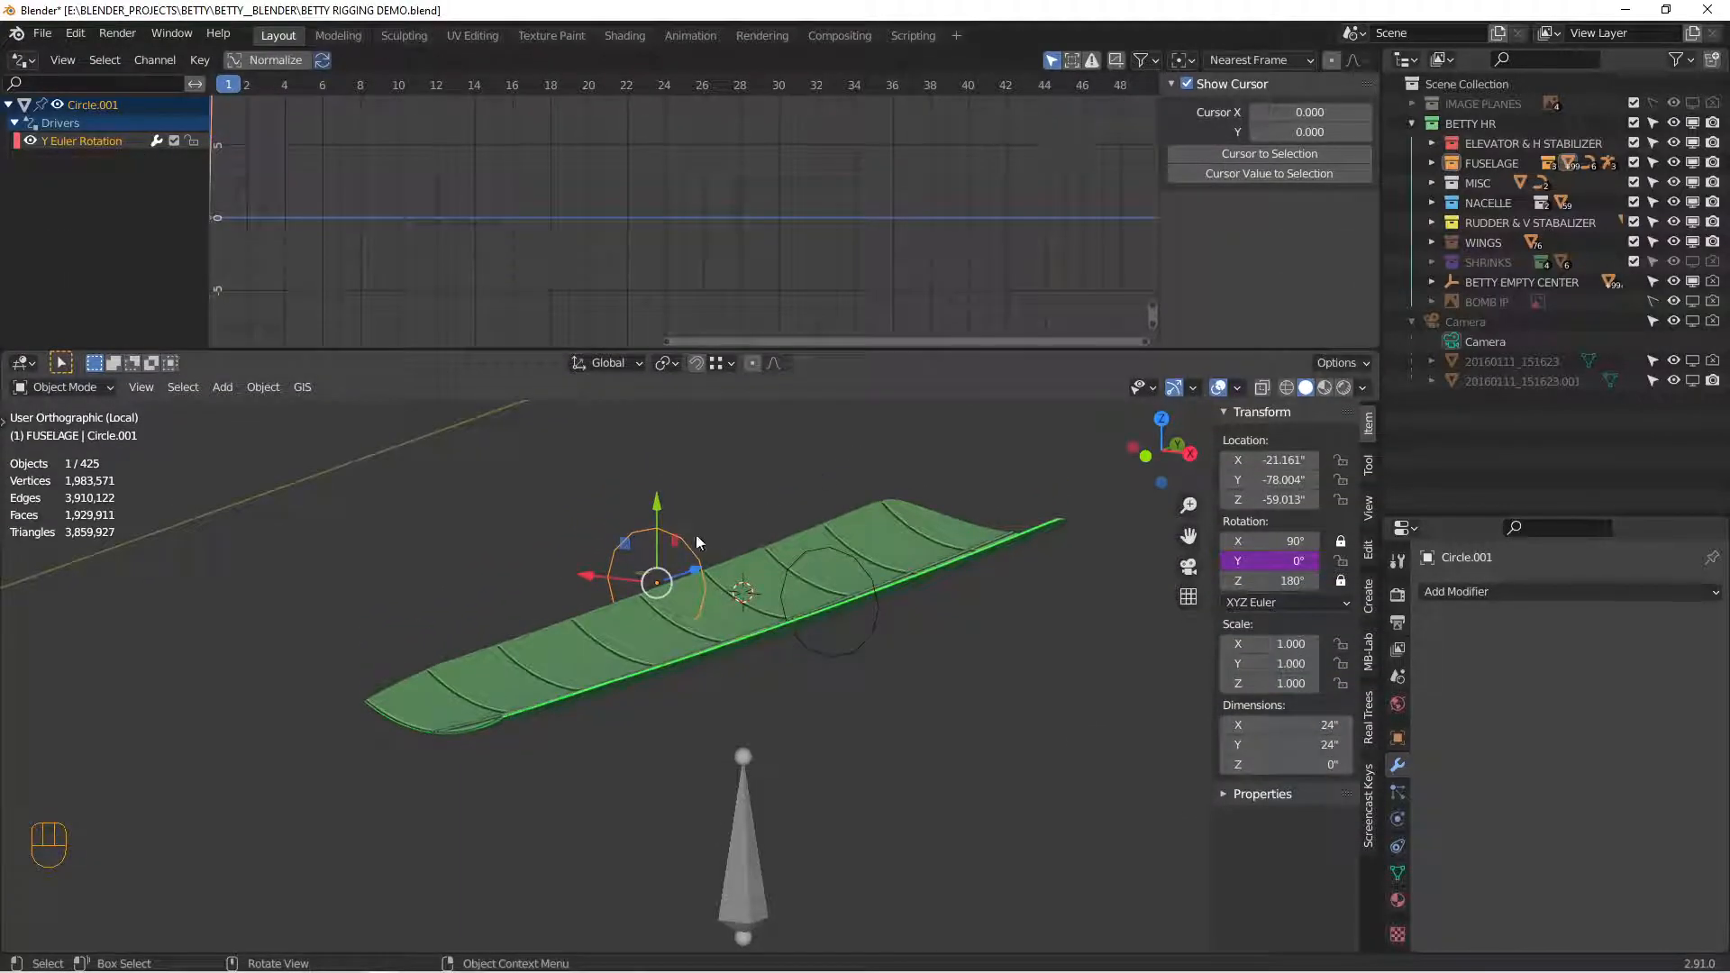
{"action": "left_click", "coordinate": [105, 140]}
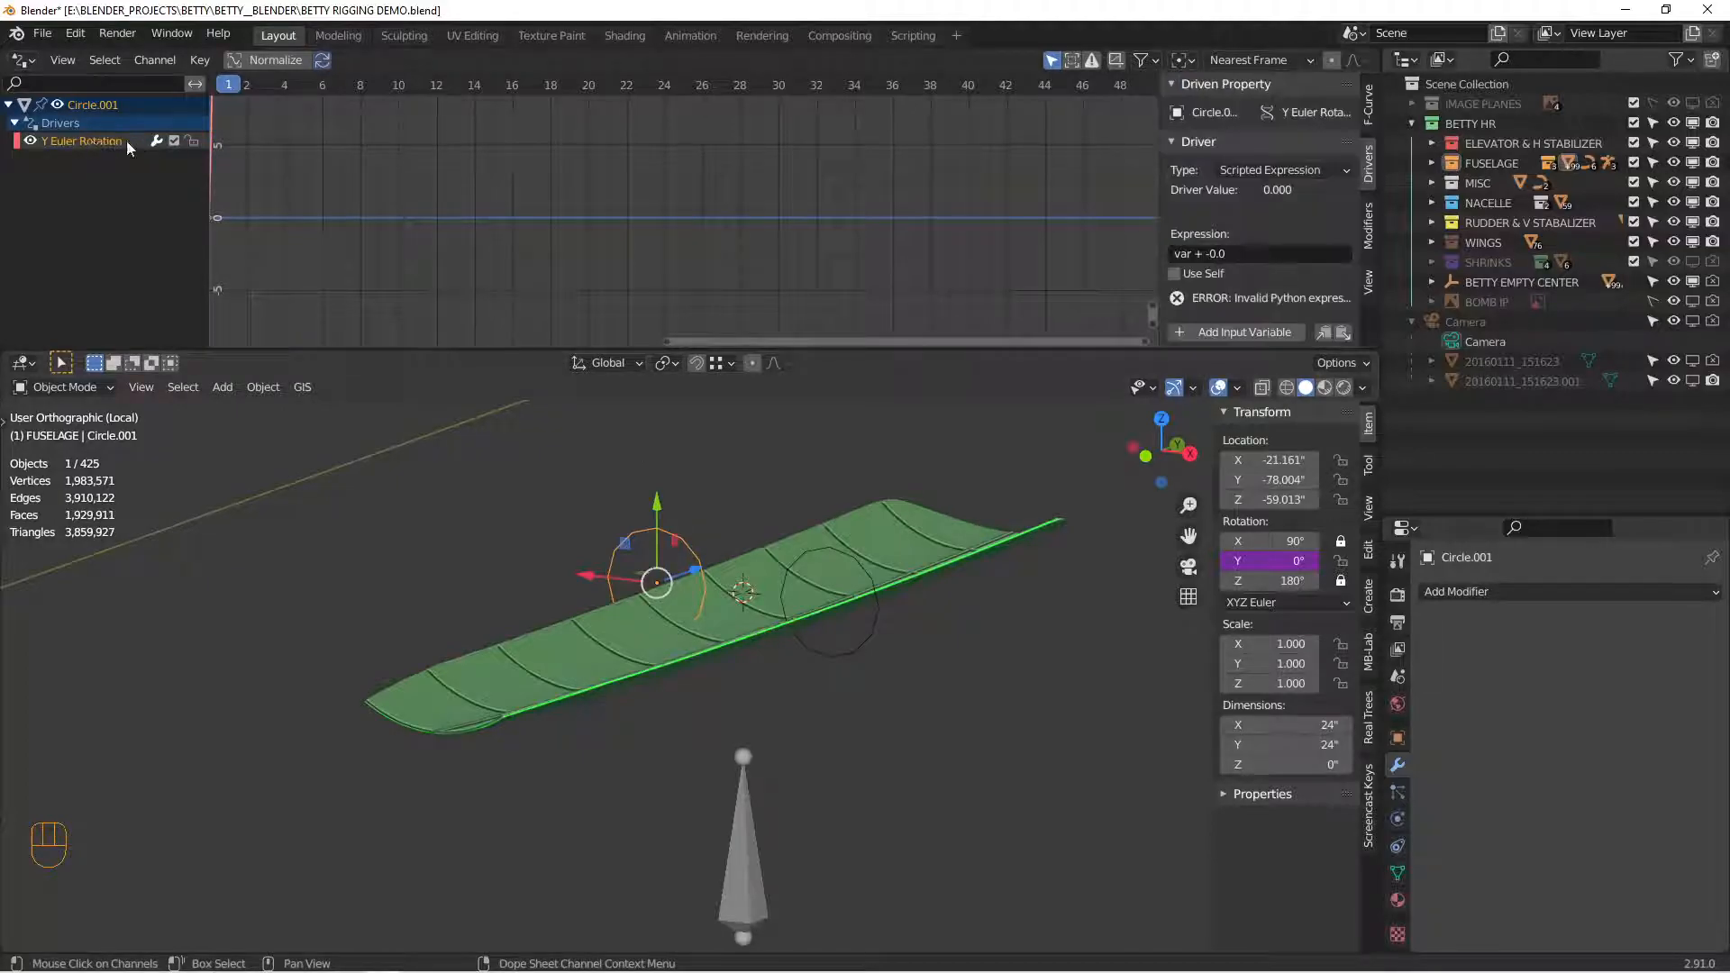
{"action": "left_click", "coordinate": [1262, 330]}
{"action": "scroll", "coordinate": [1267, 295], "scroll_direction": "down", "scroll_amount": 4}
{"action": "left_click", "coordinate": [1339, 245]}
{"action": "left_click", "coordinate": [742, 796]}
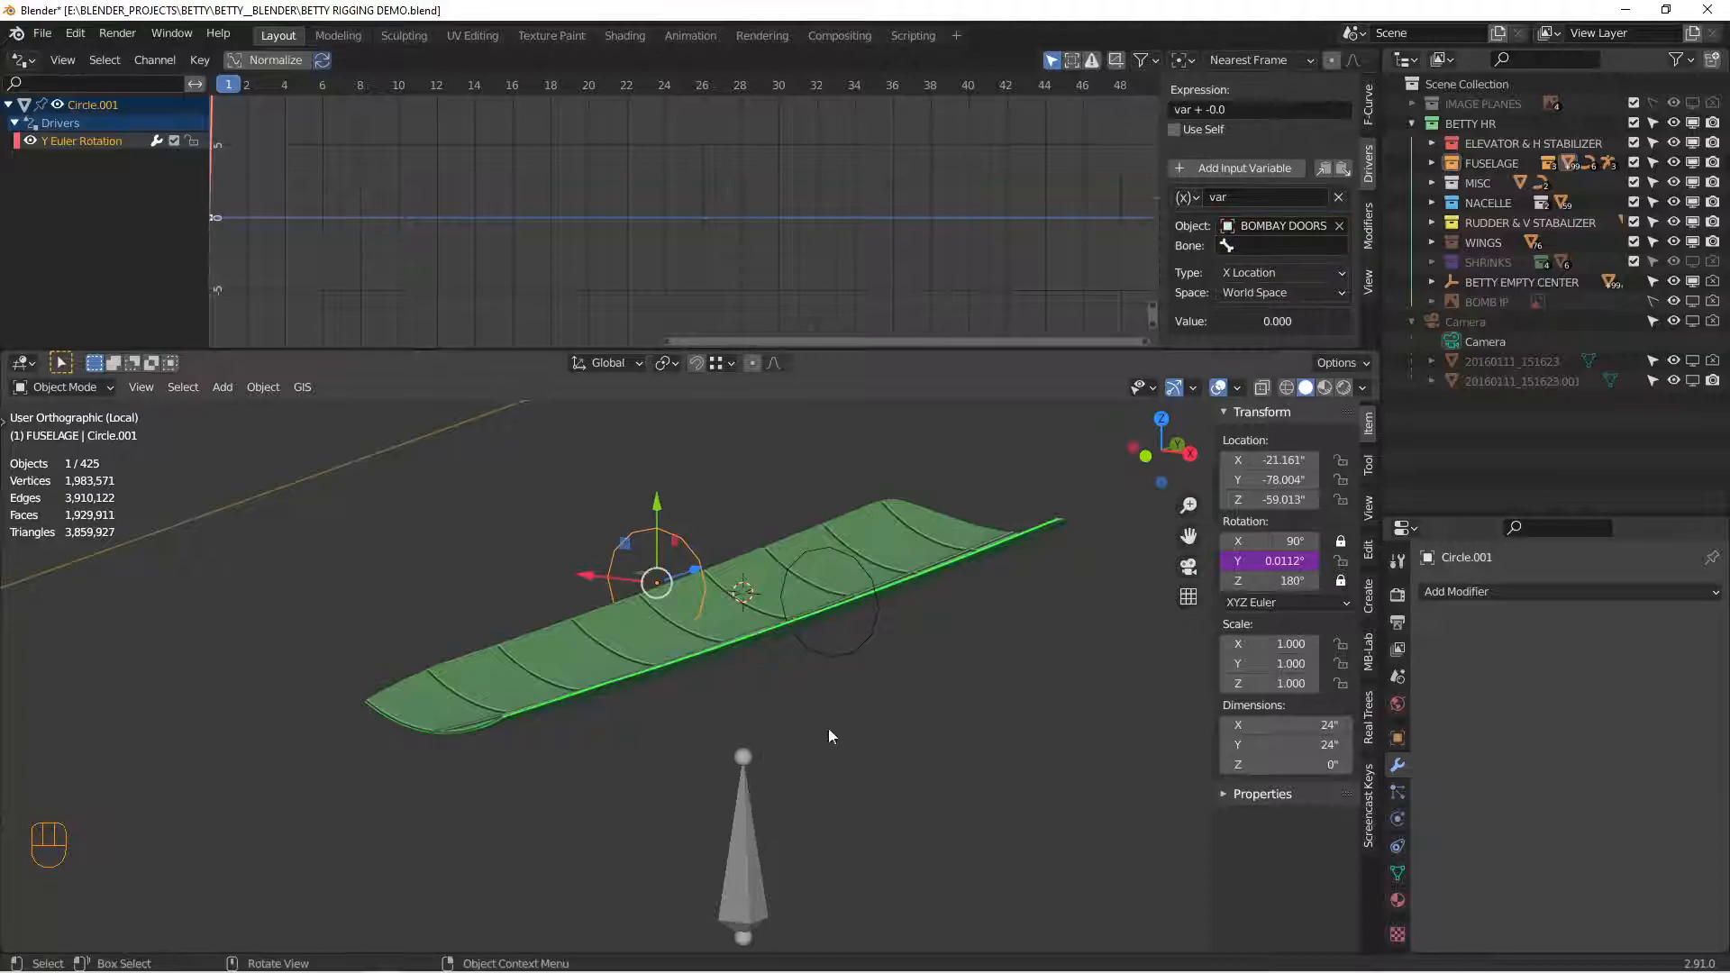
{"action": "scroll", "coordinate": [833, 699], "scroll_direction": "down", "scroll_amount": 2}
{"action": "middle_click_drag", "start_coordinate": [848, 636], "coordinate": [850, 642]}
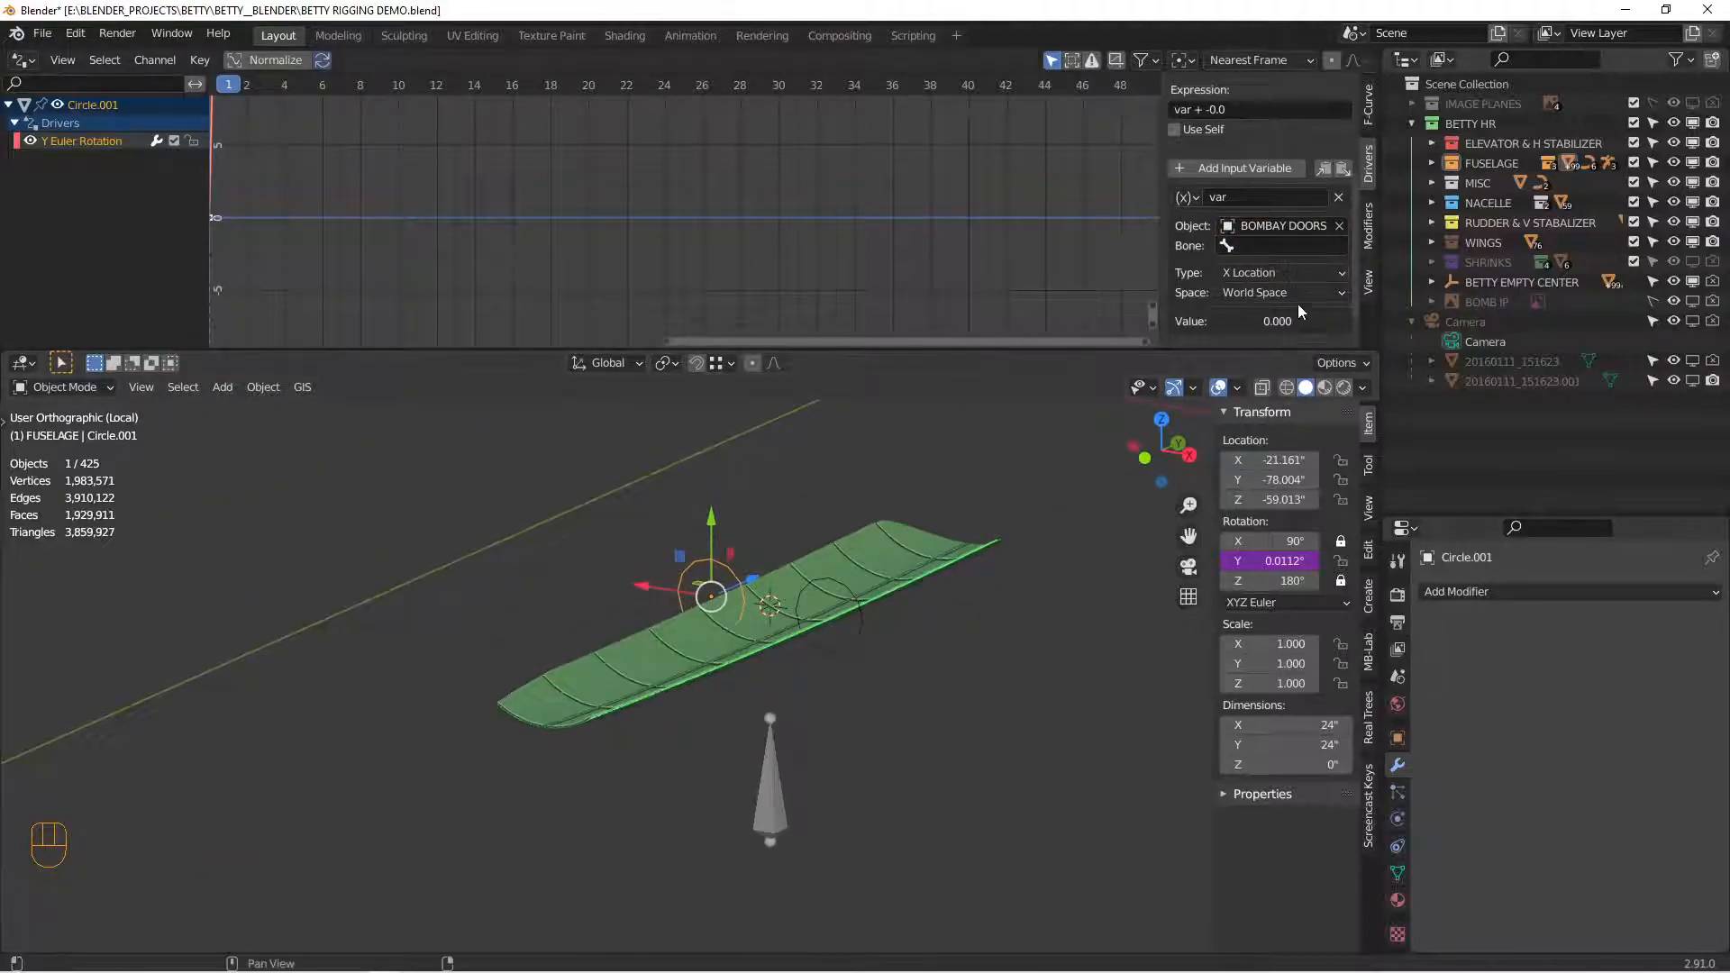
{"action": "middle_click_drag", "start_coordinate": [794, 726], "coordinate": [755, 704]}
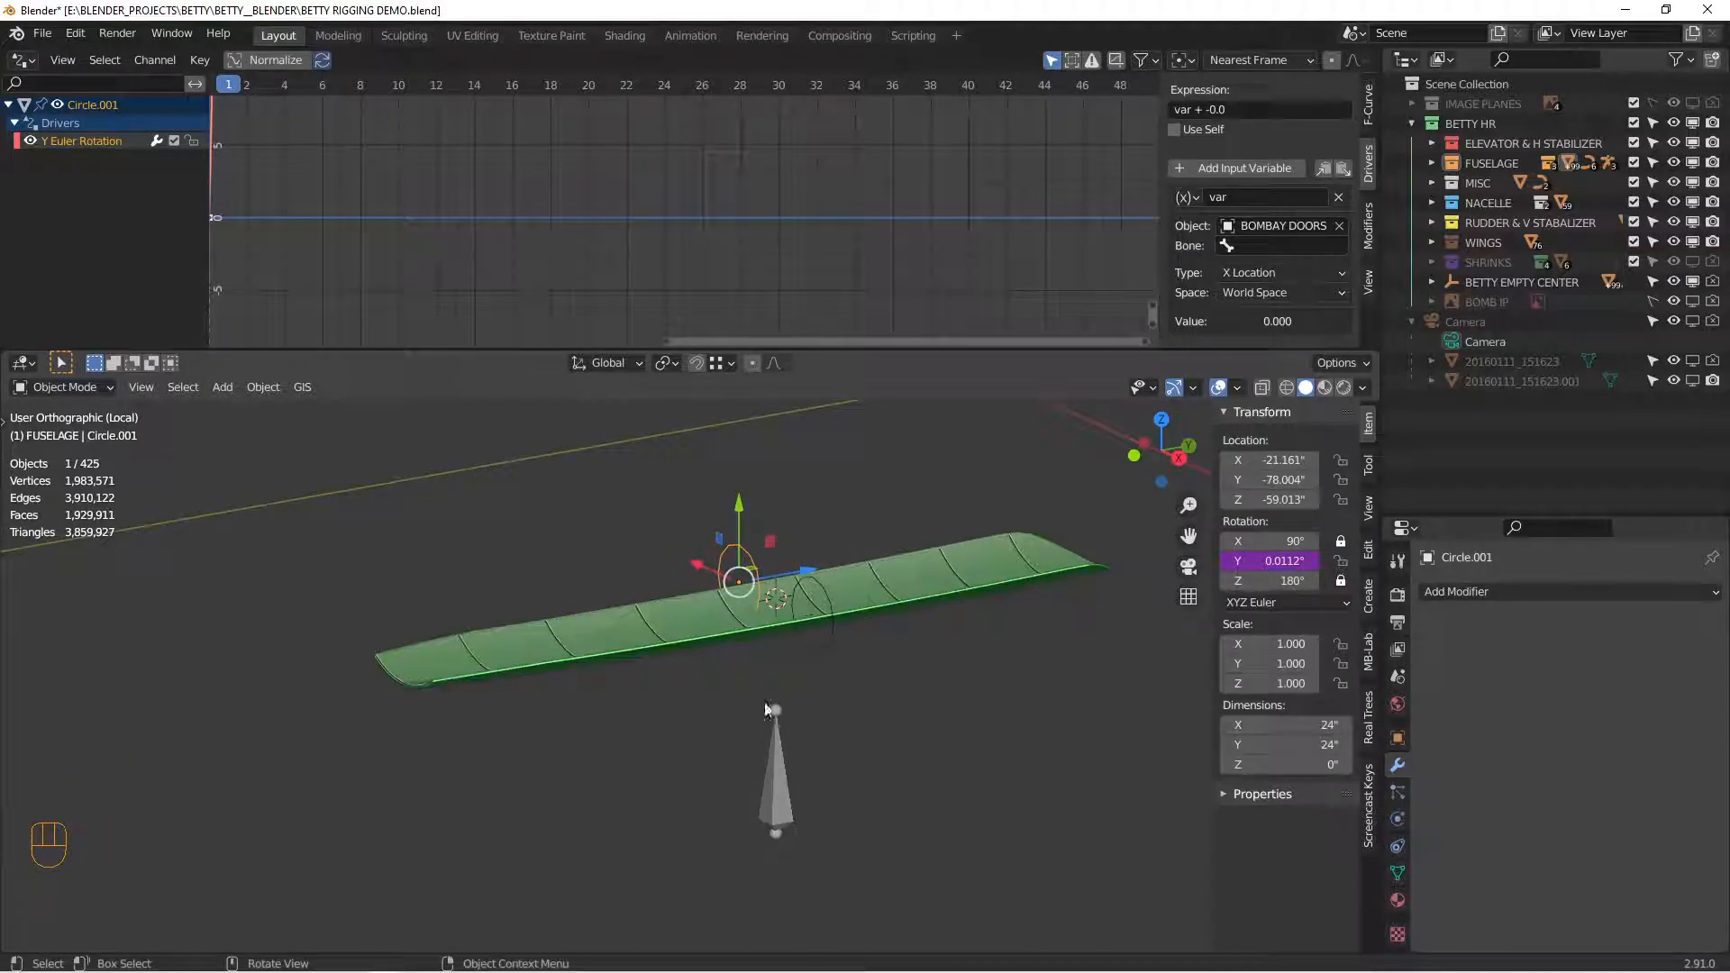
{"action": "left_click", "coordinate": [1283, 275]}
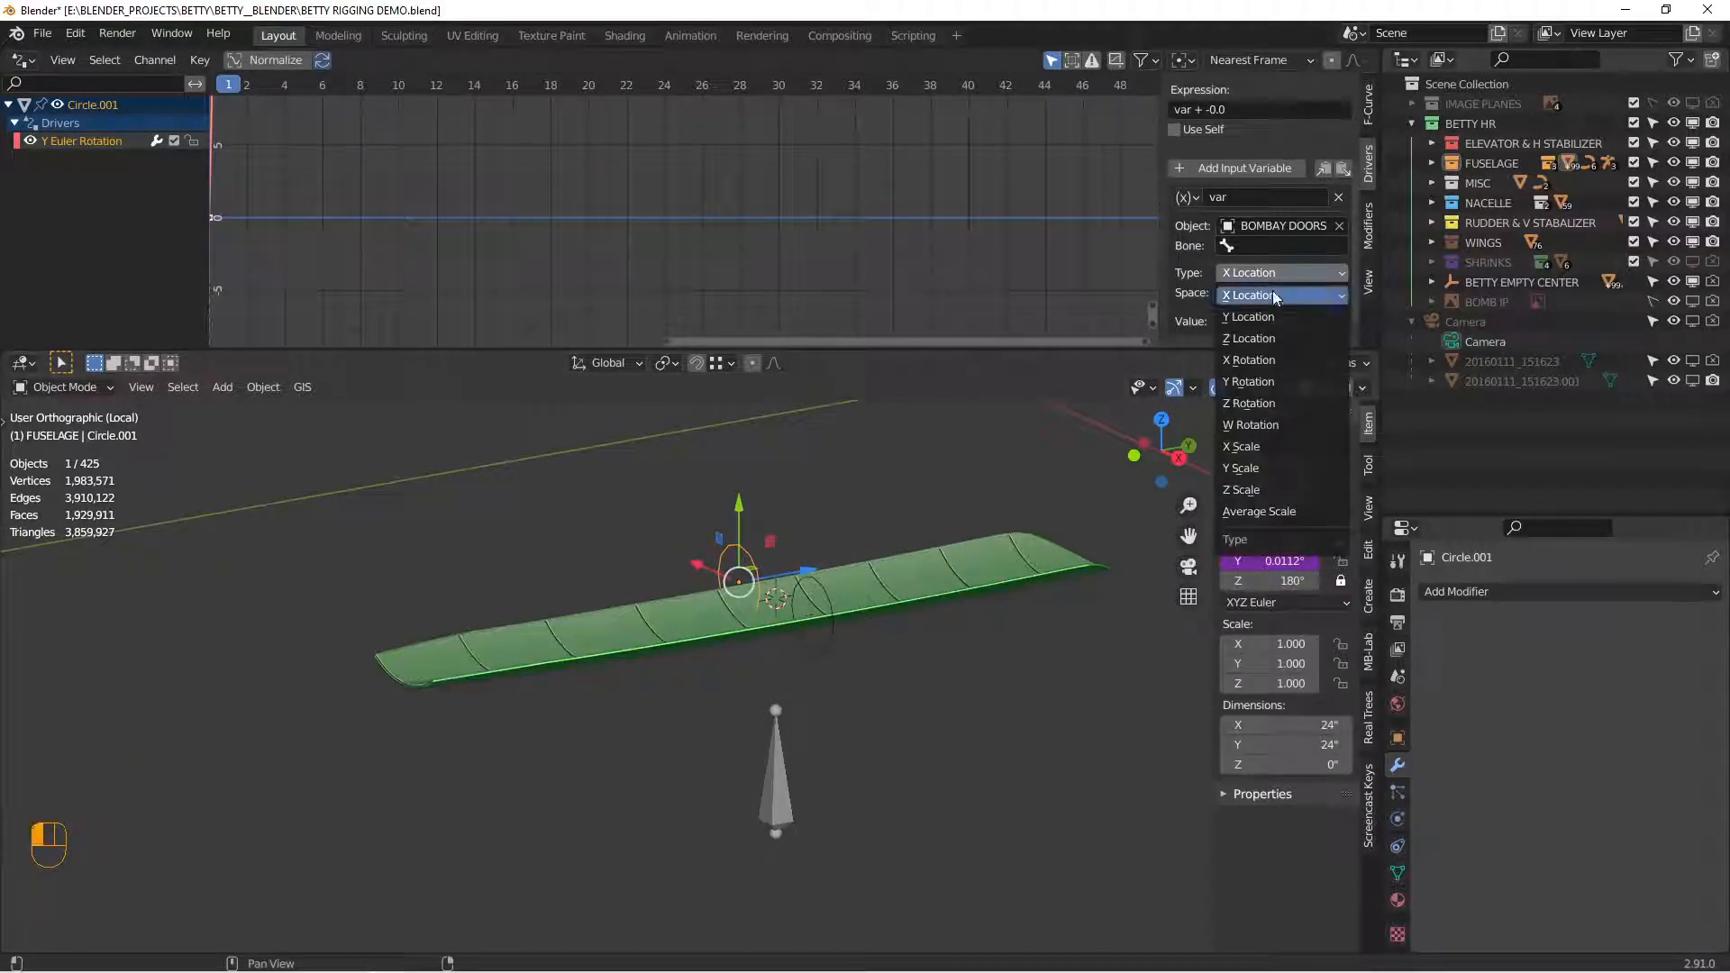
{"action": "left_click", "coordinate": [1259, 360]}
Step: Apply rotation and scale to the BOMBAY DOORS armature
{"action": "middle_click_drag", "start_coordinate": [862, 680], "coordinate": [807, 684]}
{"action": "left_click", "coordinate": [792, 750]}
{"action": "key", "text": "ctrl+a"}
{"action": "left_click", "coordinate": [793, 750]}
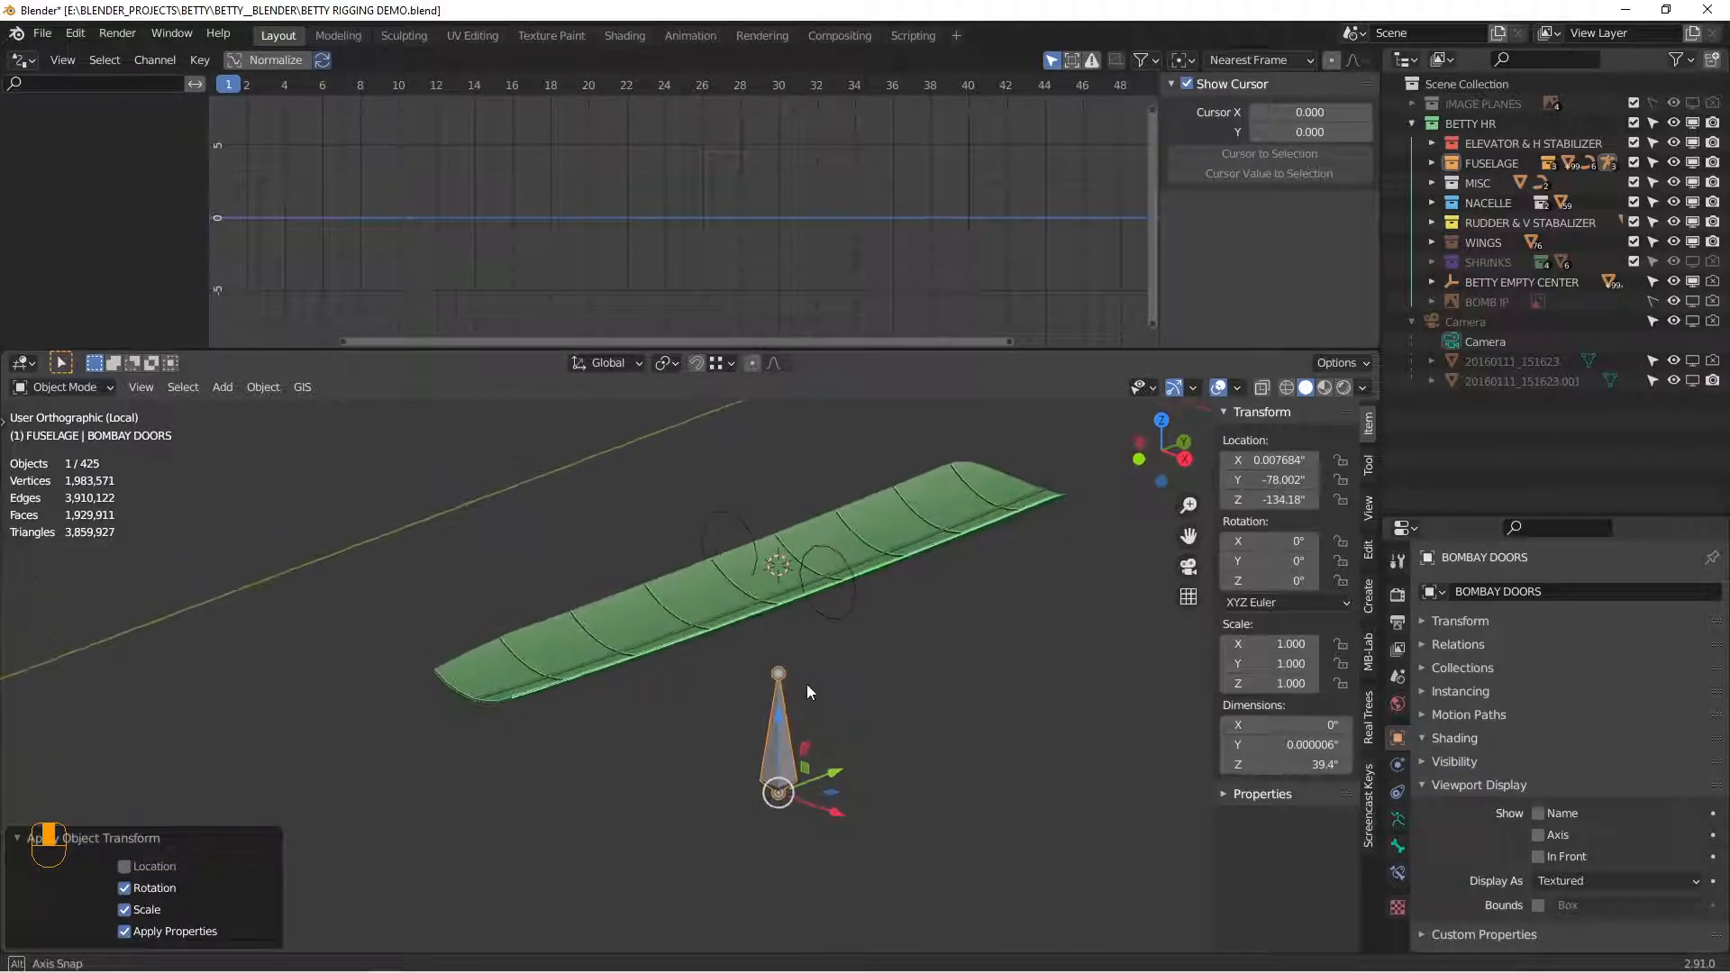
Step: Drive Circle's Y rotation from the BOMBAY DOORS armature's X Rotation in World Space
{"action": "left_click", "coordinate": [840, 617]}
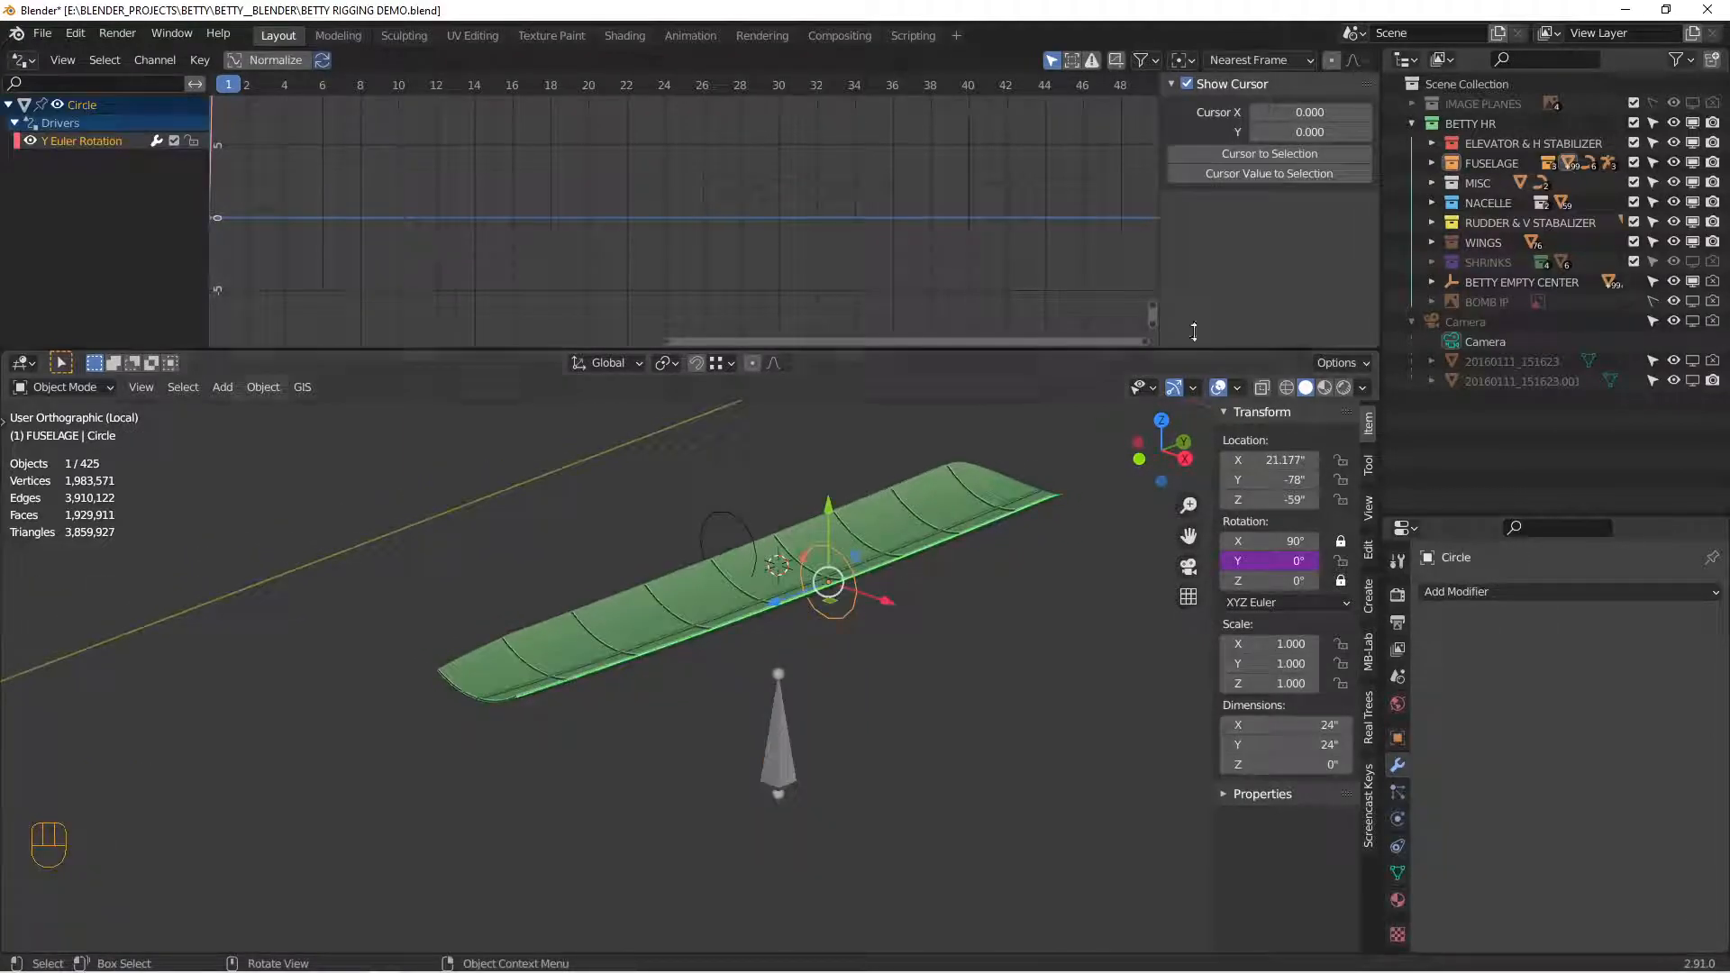
{"action": "left_click", "coordinate": [70, 144]}
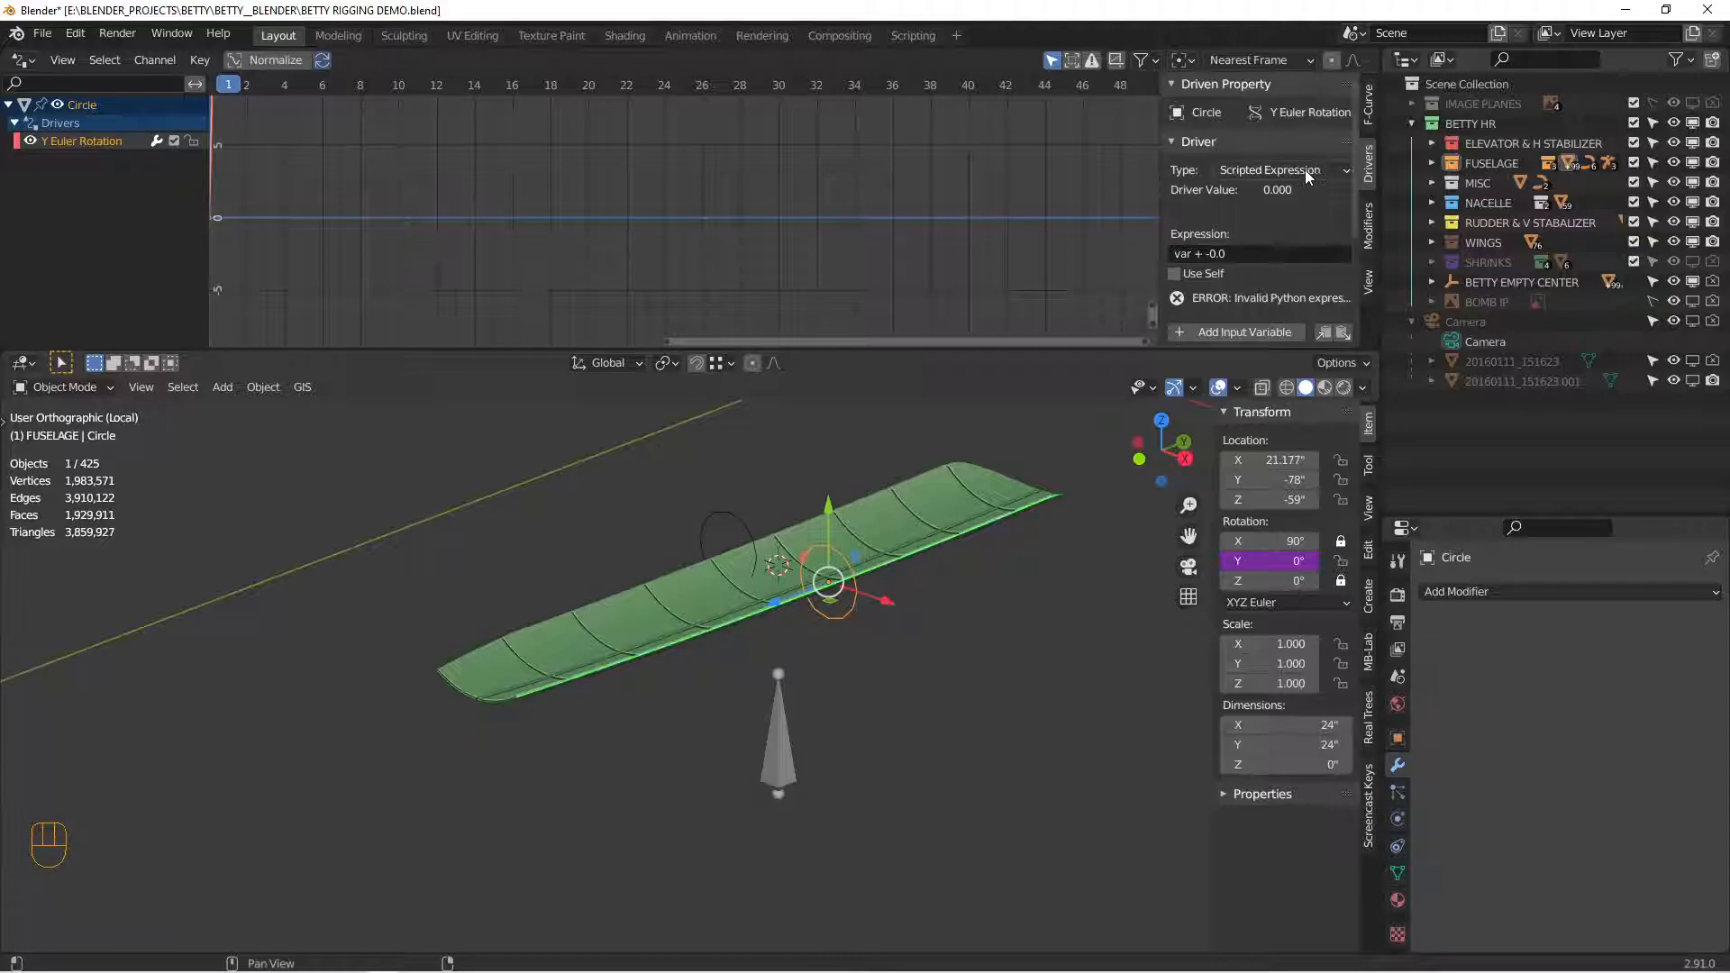
{"action": "scroll", "coordinate": [1327, 217], "scroll_direction": "down", "scroll_amount": 4}
{"action": "left_click", "coordinate": [796, 706]}
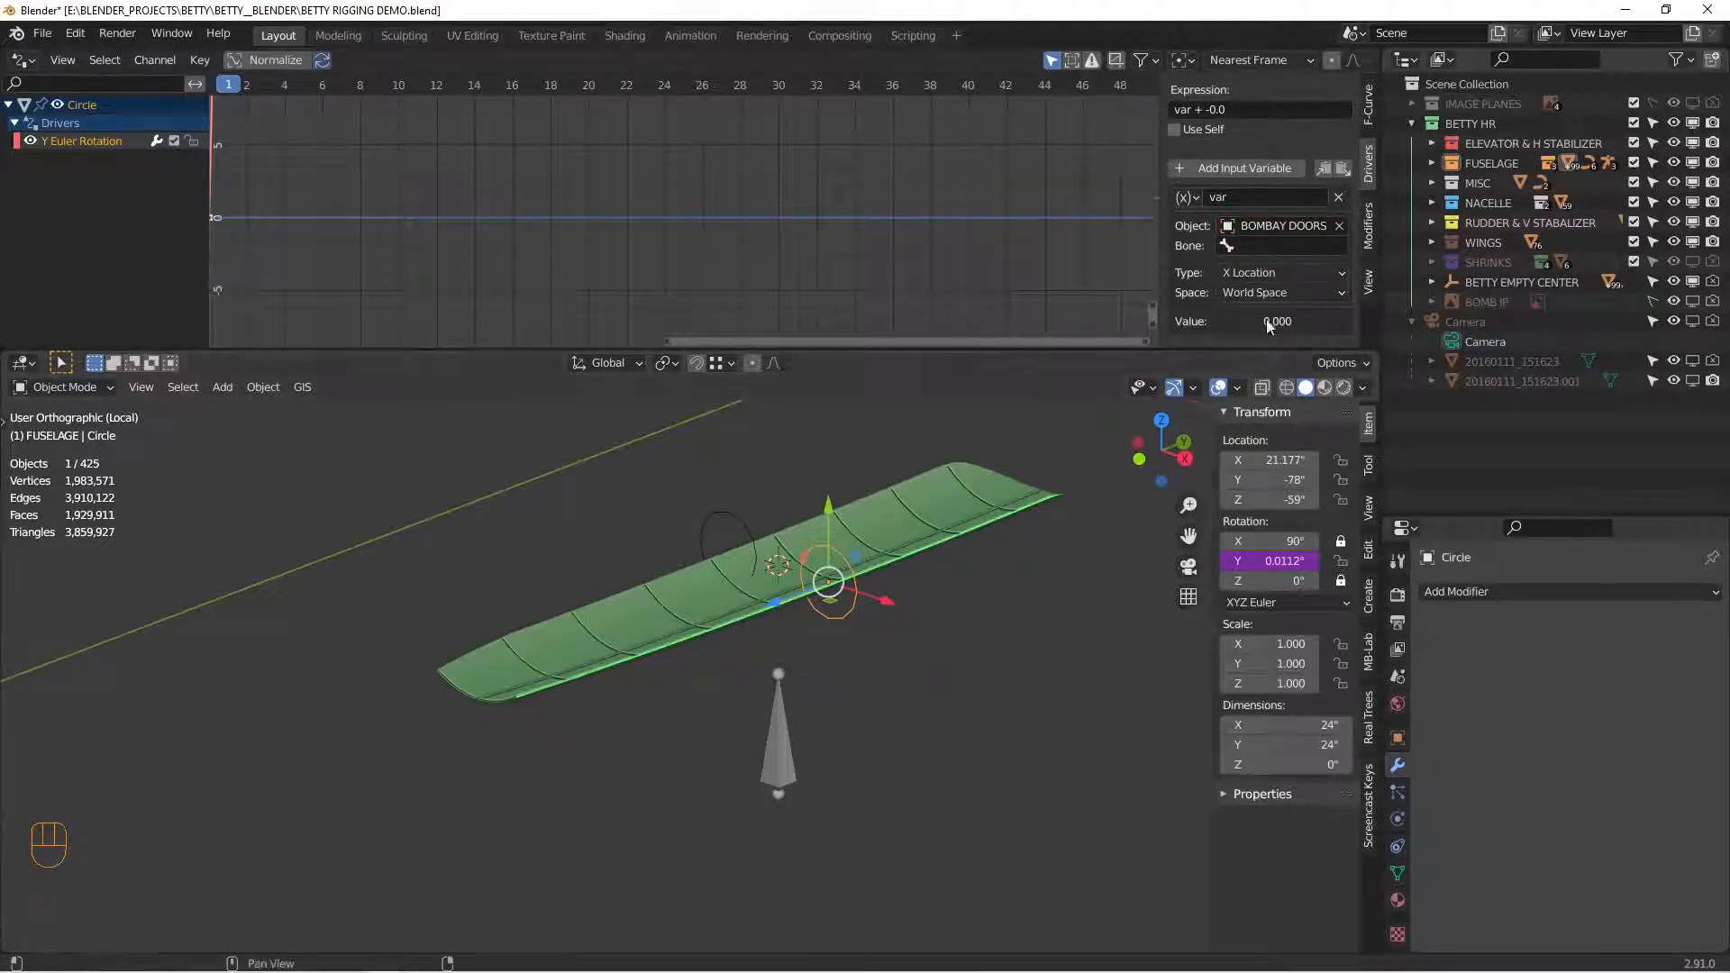
{"action": "scroll", "coordinate": [1290, 279], "scroll_direction": "down", "scroll_amount": 2}
{"action": "left_click", "coordinate": [1288, 238]}
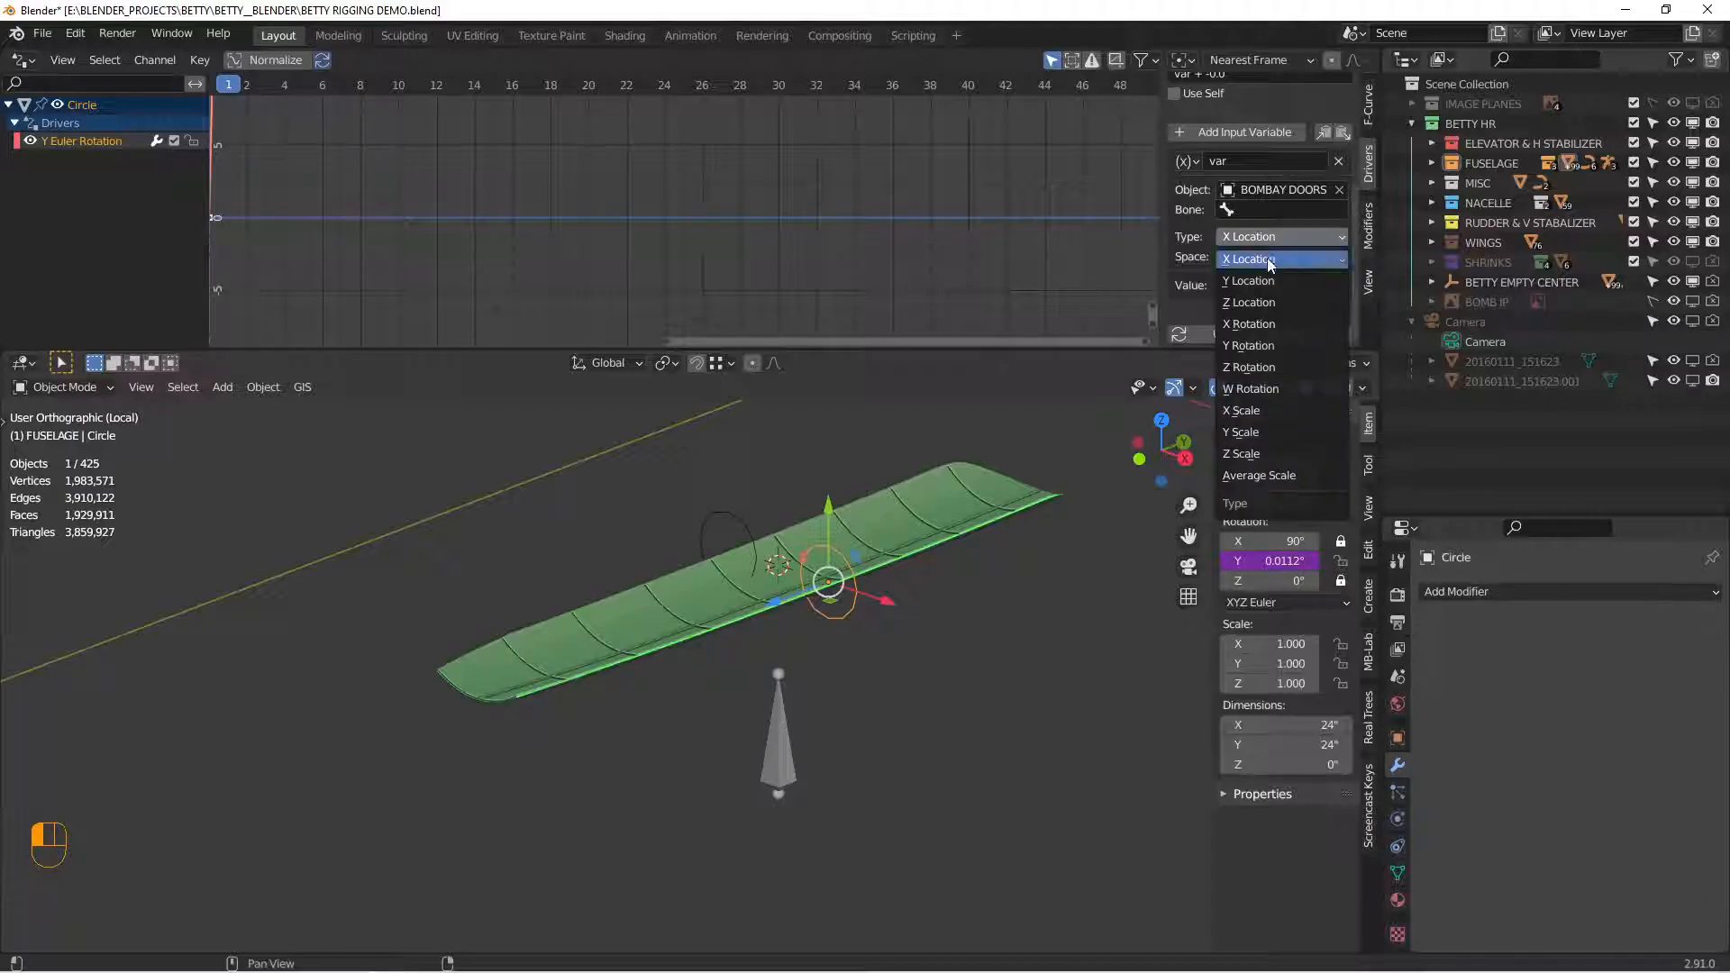
{"action": "left_click", "coordinate": [1254, 326]}
Step: Test the doors by rotating the BOMBAY DOORS armature freely and about global X, cancelling each rotation
{"action": "left_click", "coordinate": [807, 698]}
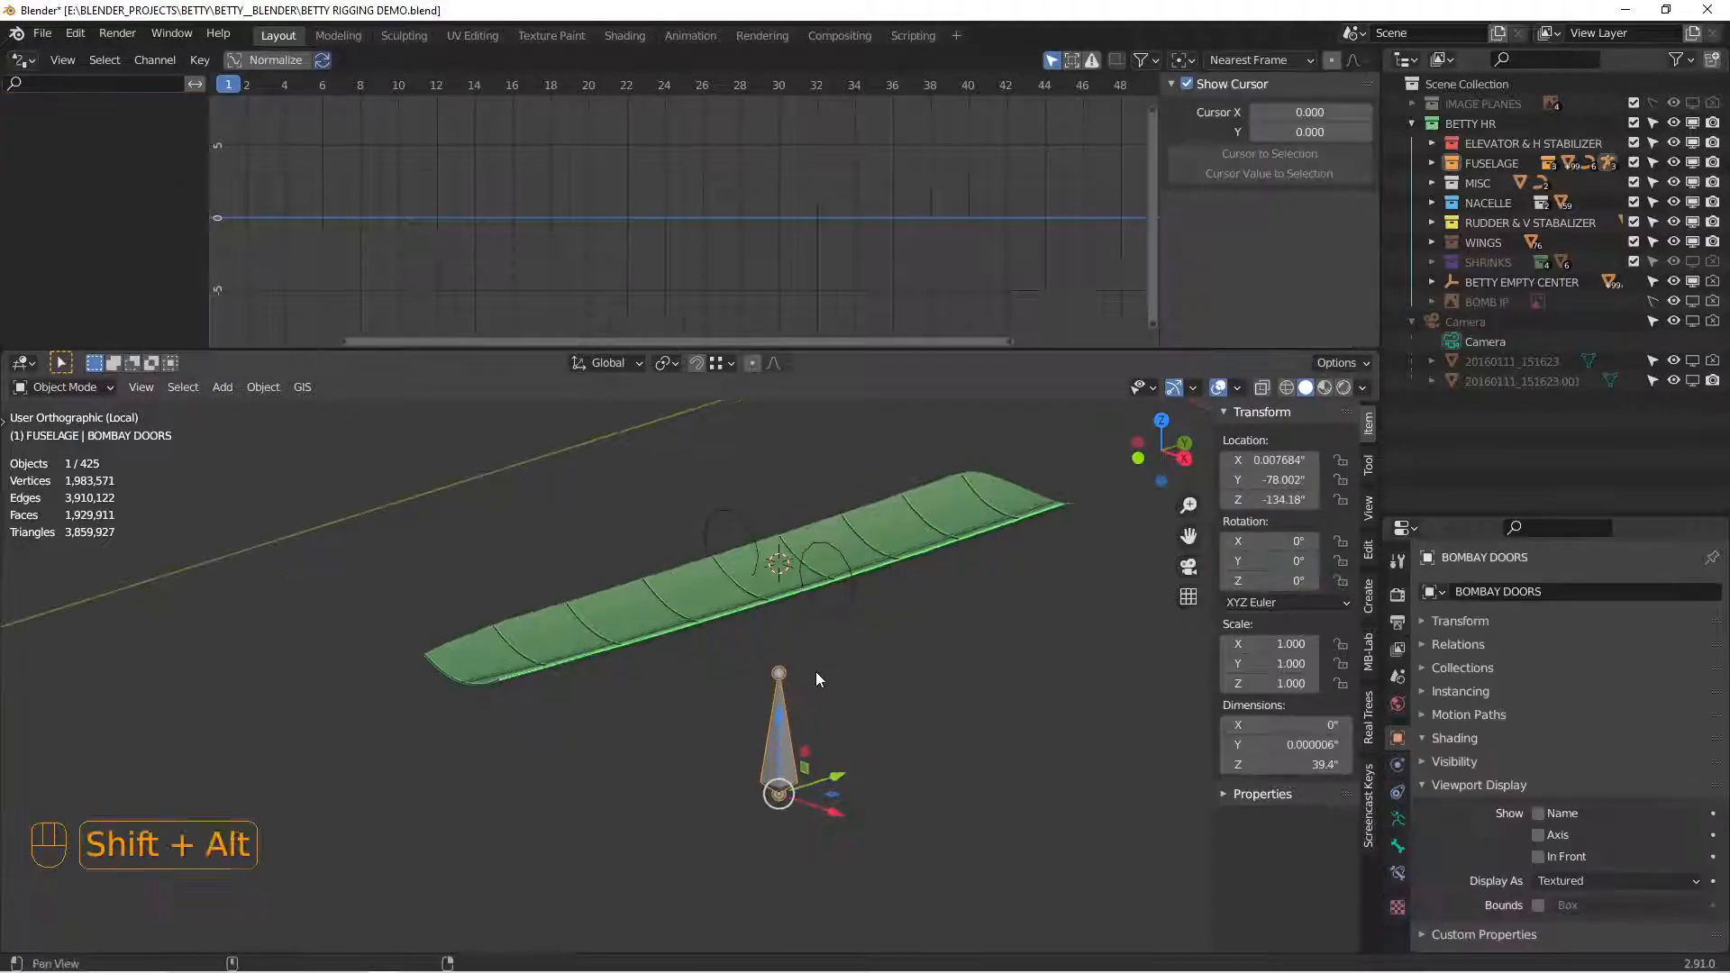
{"action": "middle_click_drag", "start_coordinate": [824, 673], "coordinate": [821, 614], "text": "shift"}
{"action": "key", "text": "r"}
{"action": "key", "text": "x"}
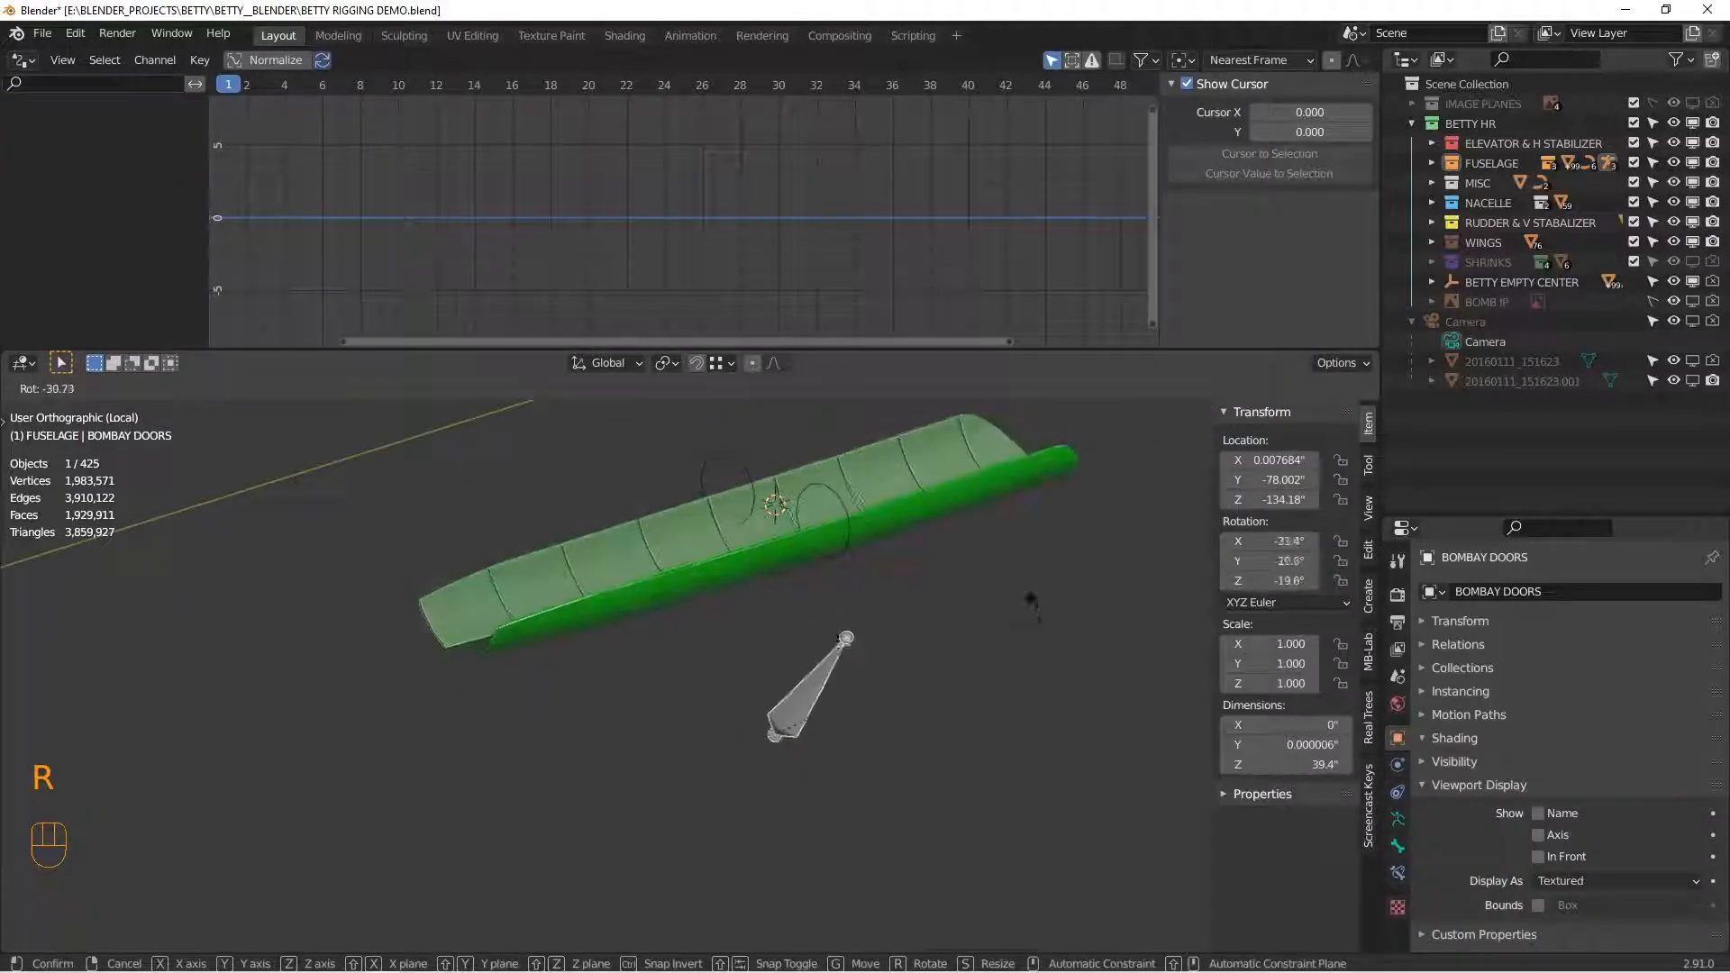
{"action": "right_click", "coordinate": [949, 677]}
{"action": "middle_click_drag", "start_coordinate": [949, 680], "coordinate": [791, 590]}
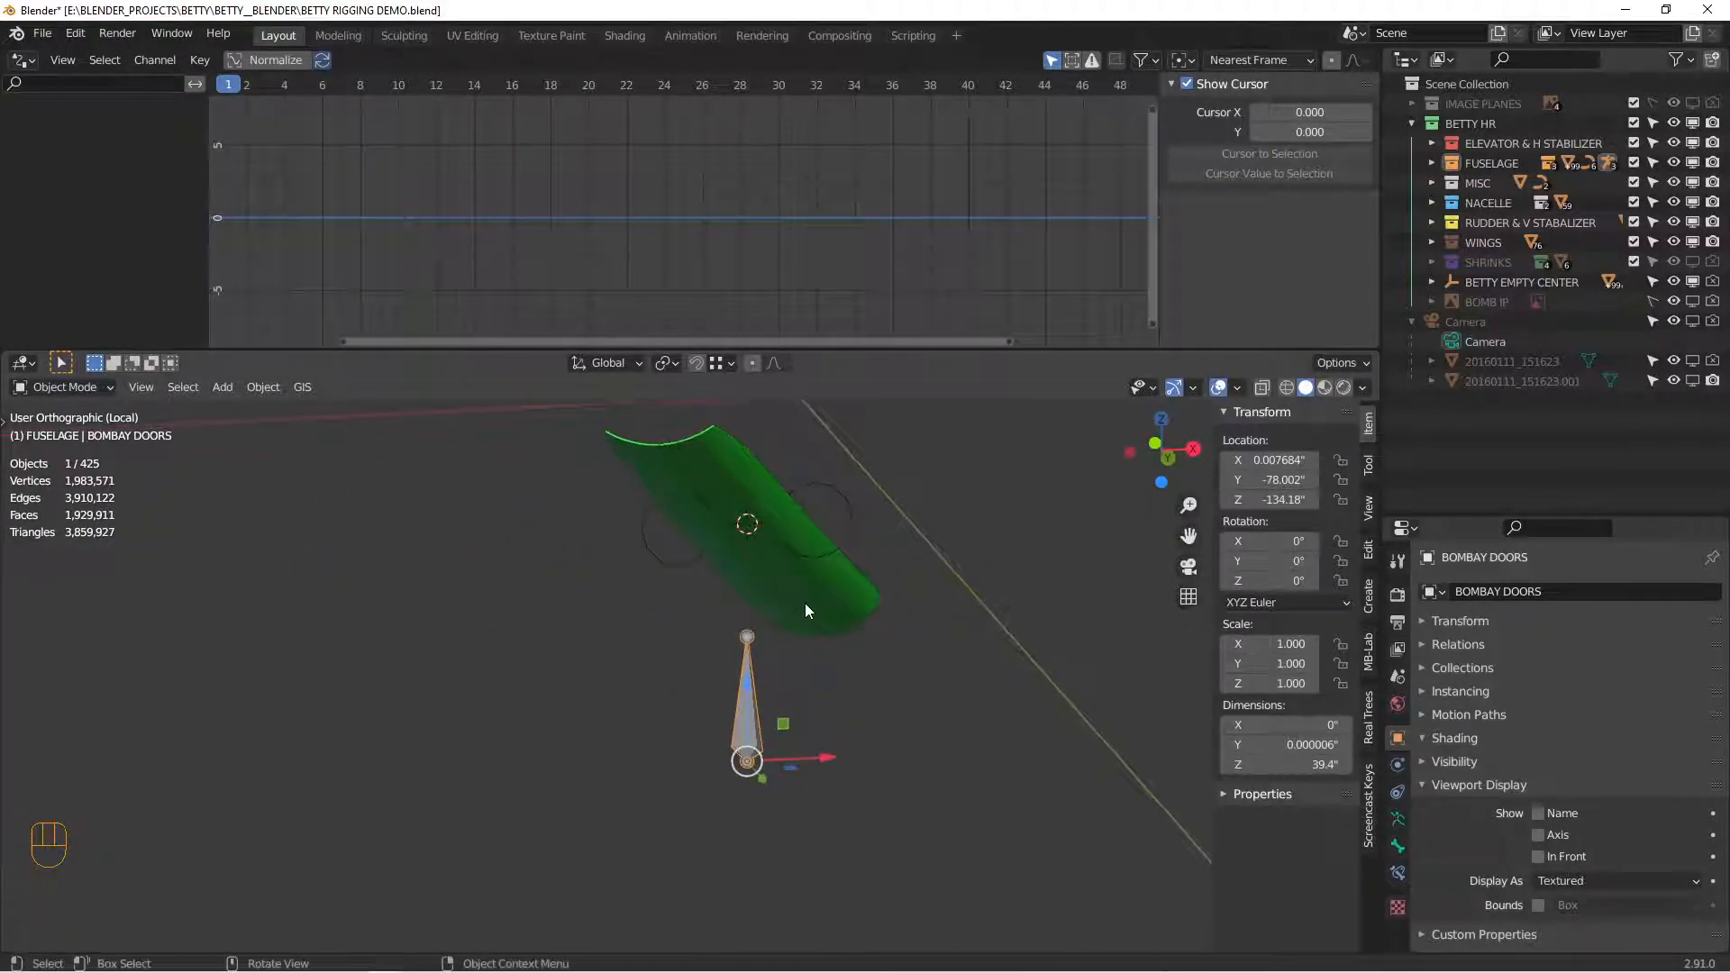
{"action": "key", "text": "r"}
{"action": "key", "text": "x"}
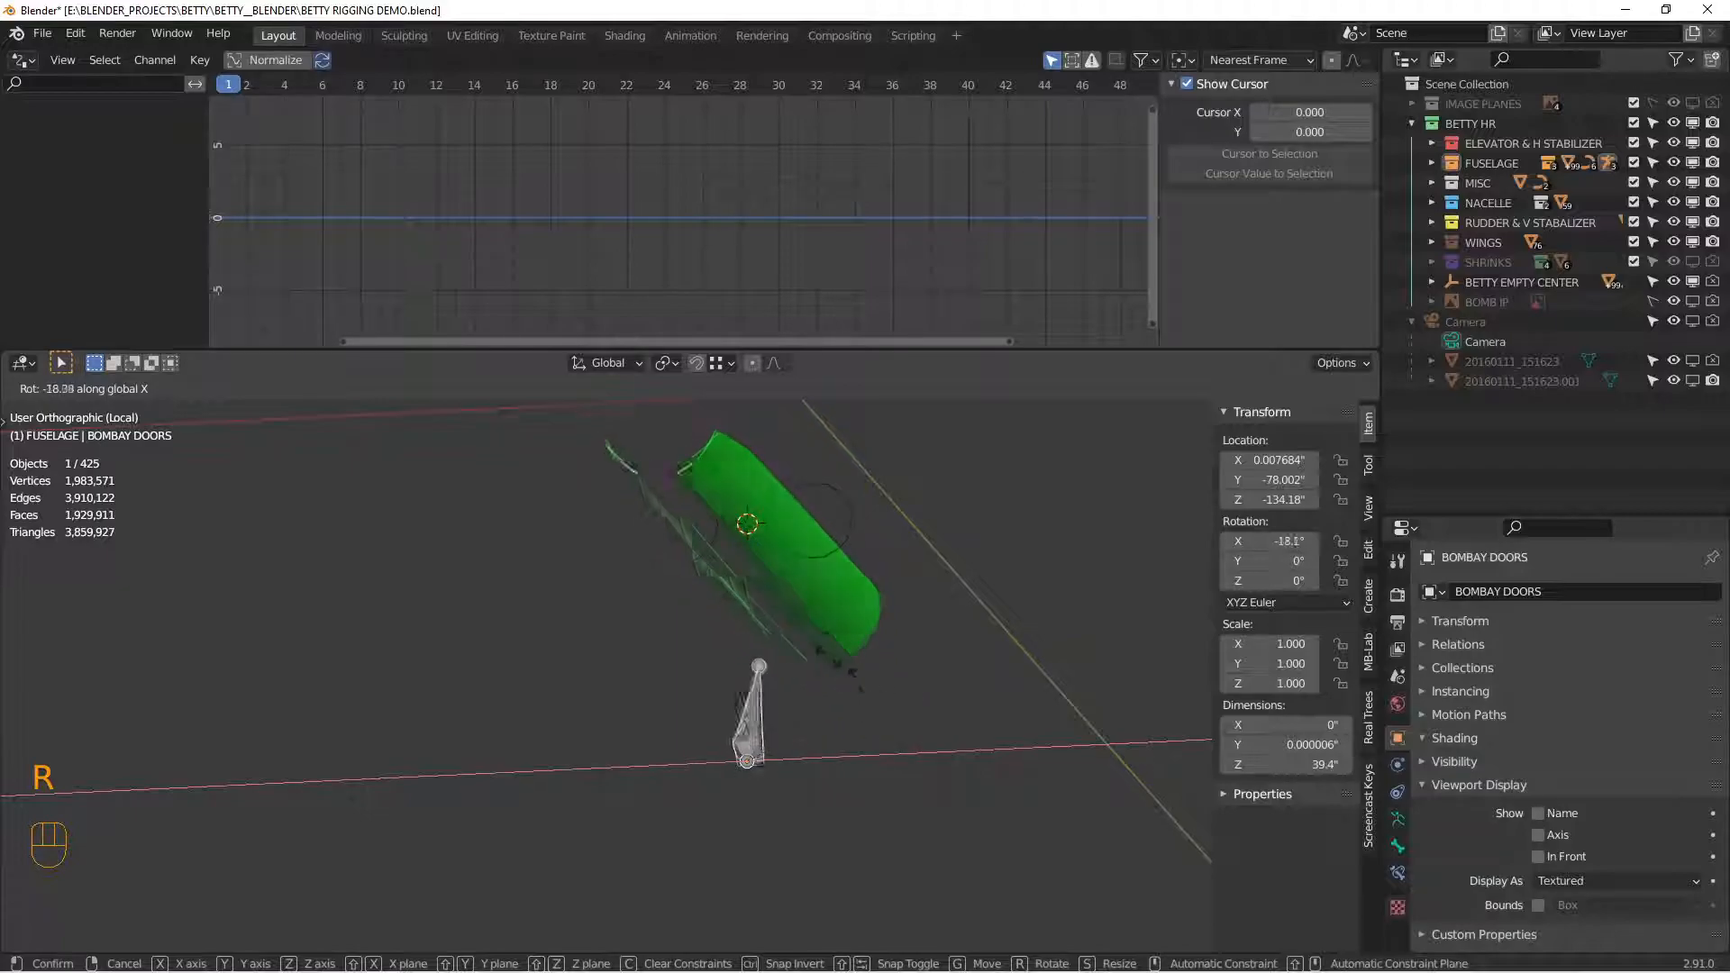
{"action": "right_click", "coordinate": [874, 674]}
{"action": "middle_click_drag", "start_coordinate": [874, 673], "coordinate": [840, 609]}
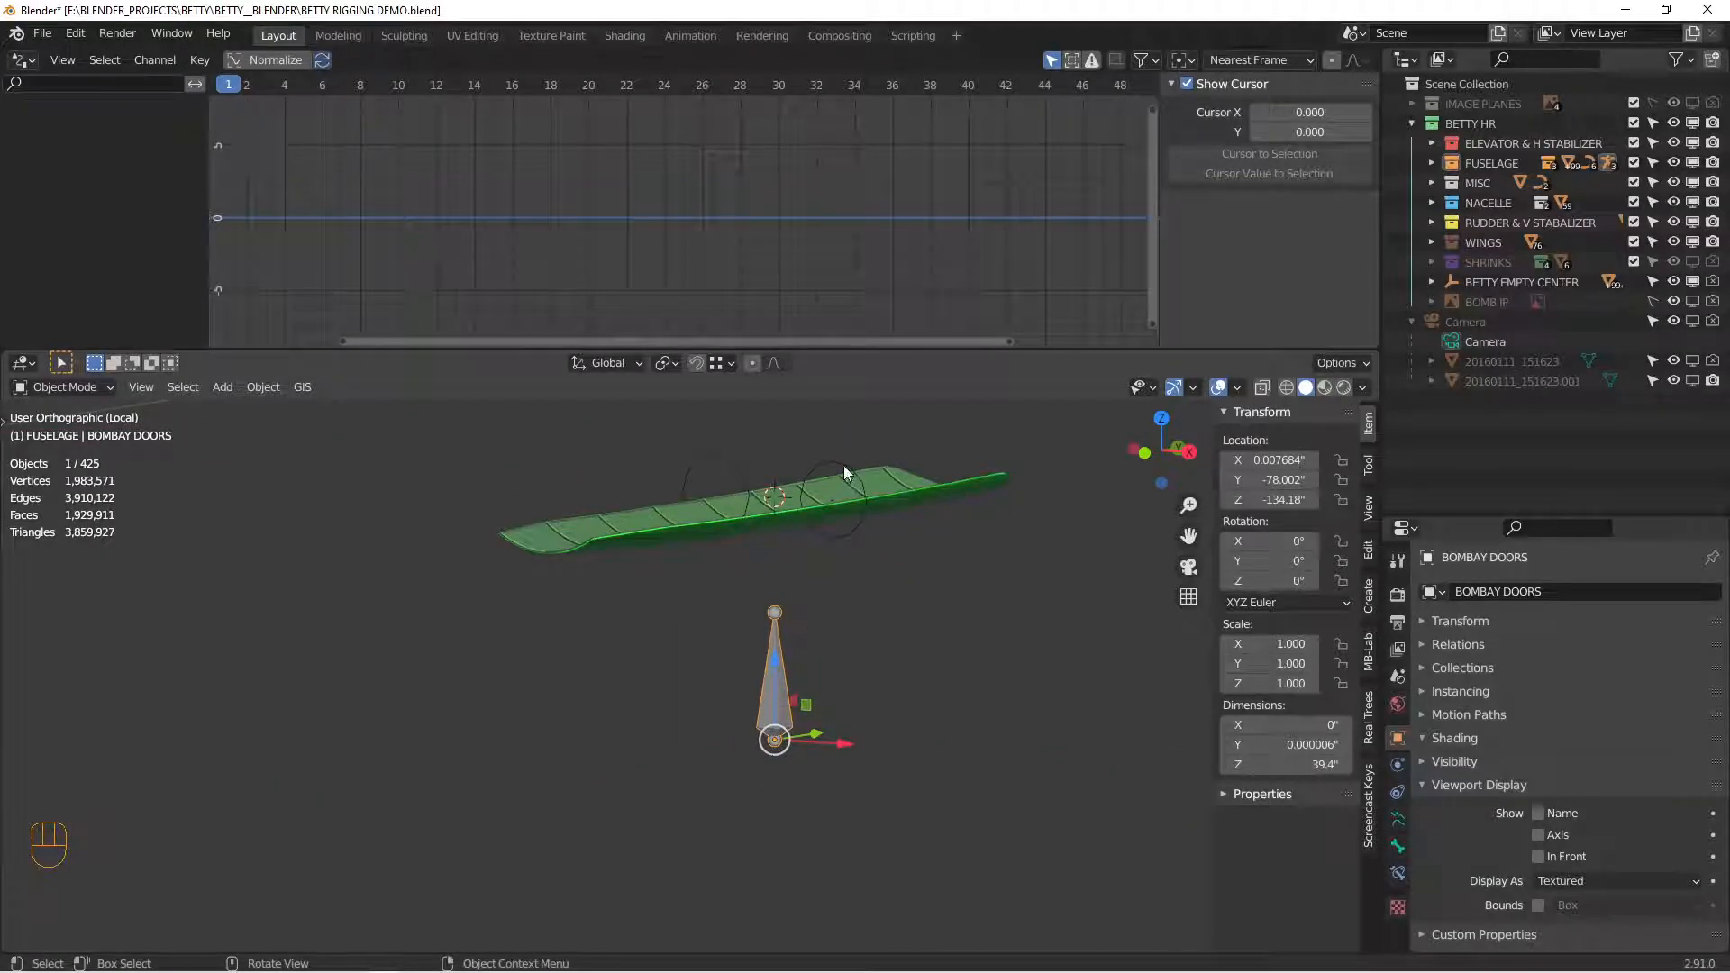
Step: Examine the hinge circles, door and control armature by selecting them in turn and viewing them from several angles
{"action": "left_click", "coordinate": [844, 464]}
{"action": "left_click", "coordinate": [739, 463]}
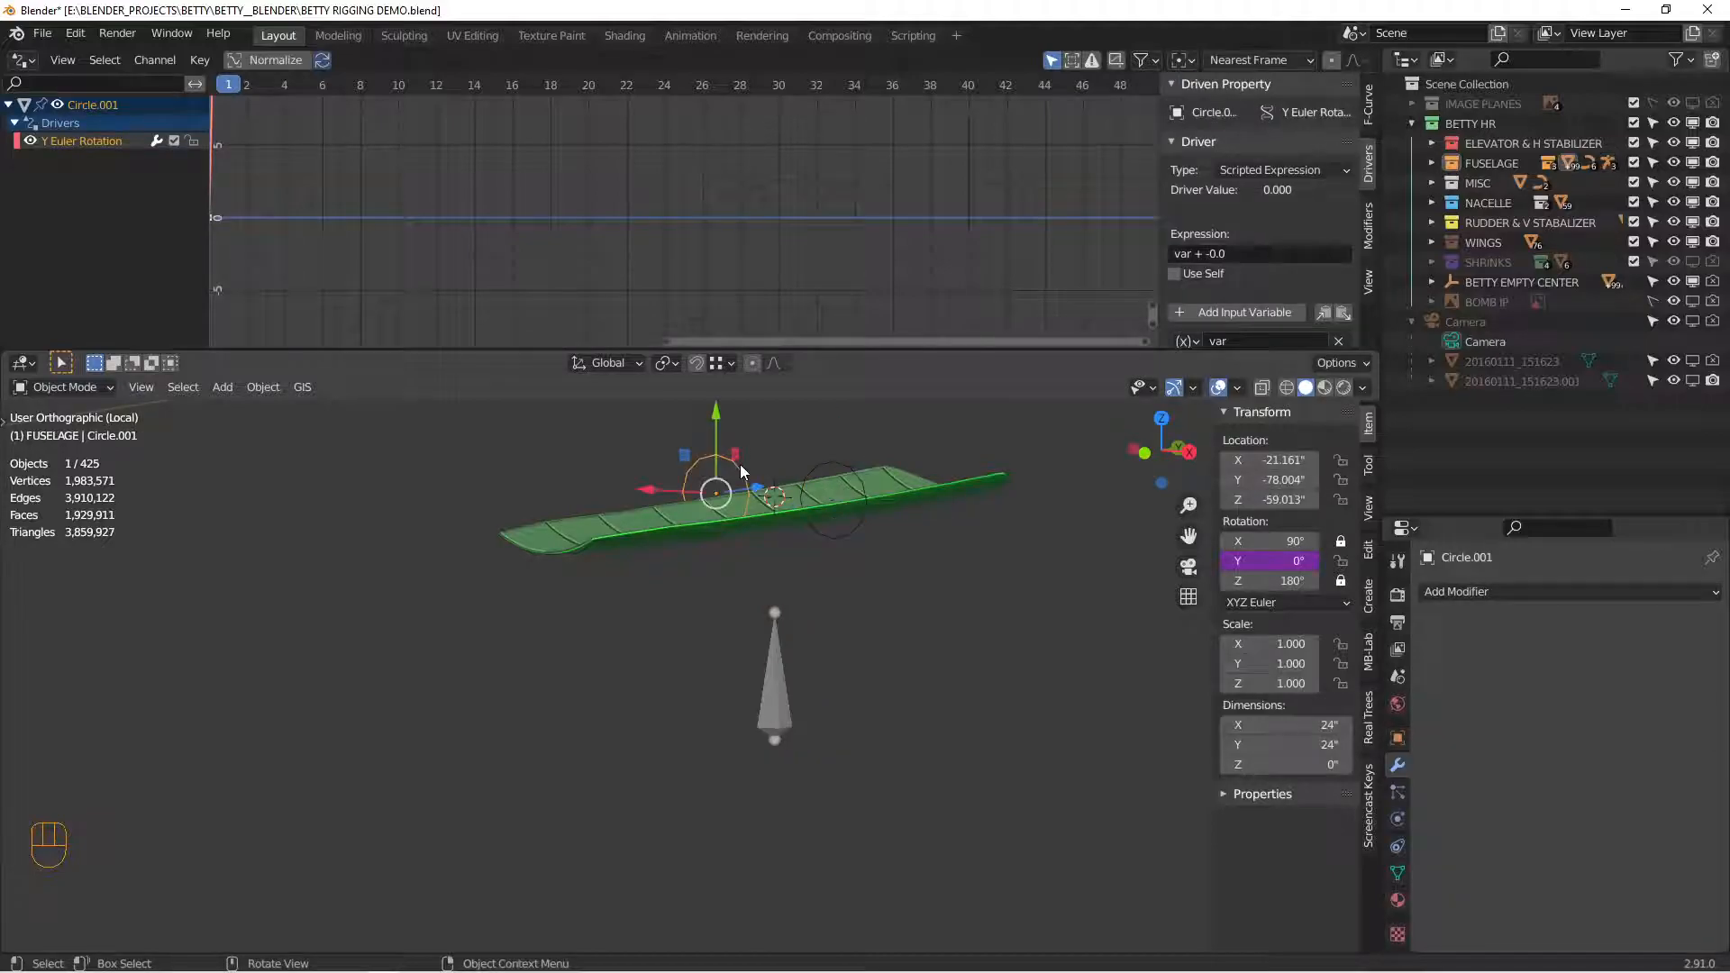
{"action": "left_click", "coordinate": [818, 463]}
{"action": "middle_click_drag", "start_coordinate": [818, 463], "coordinate": [804, 580]}
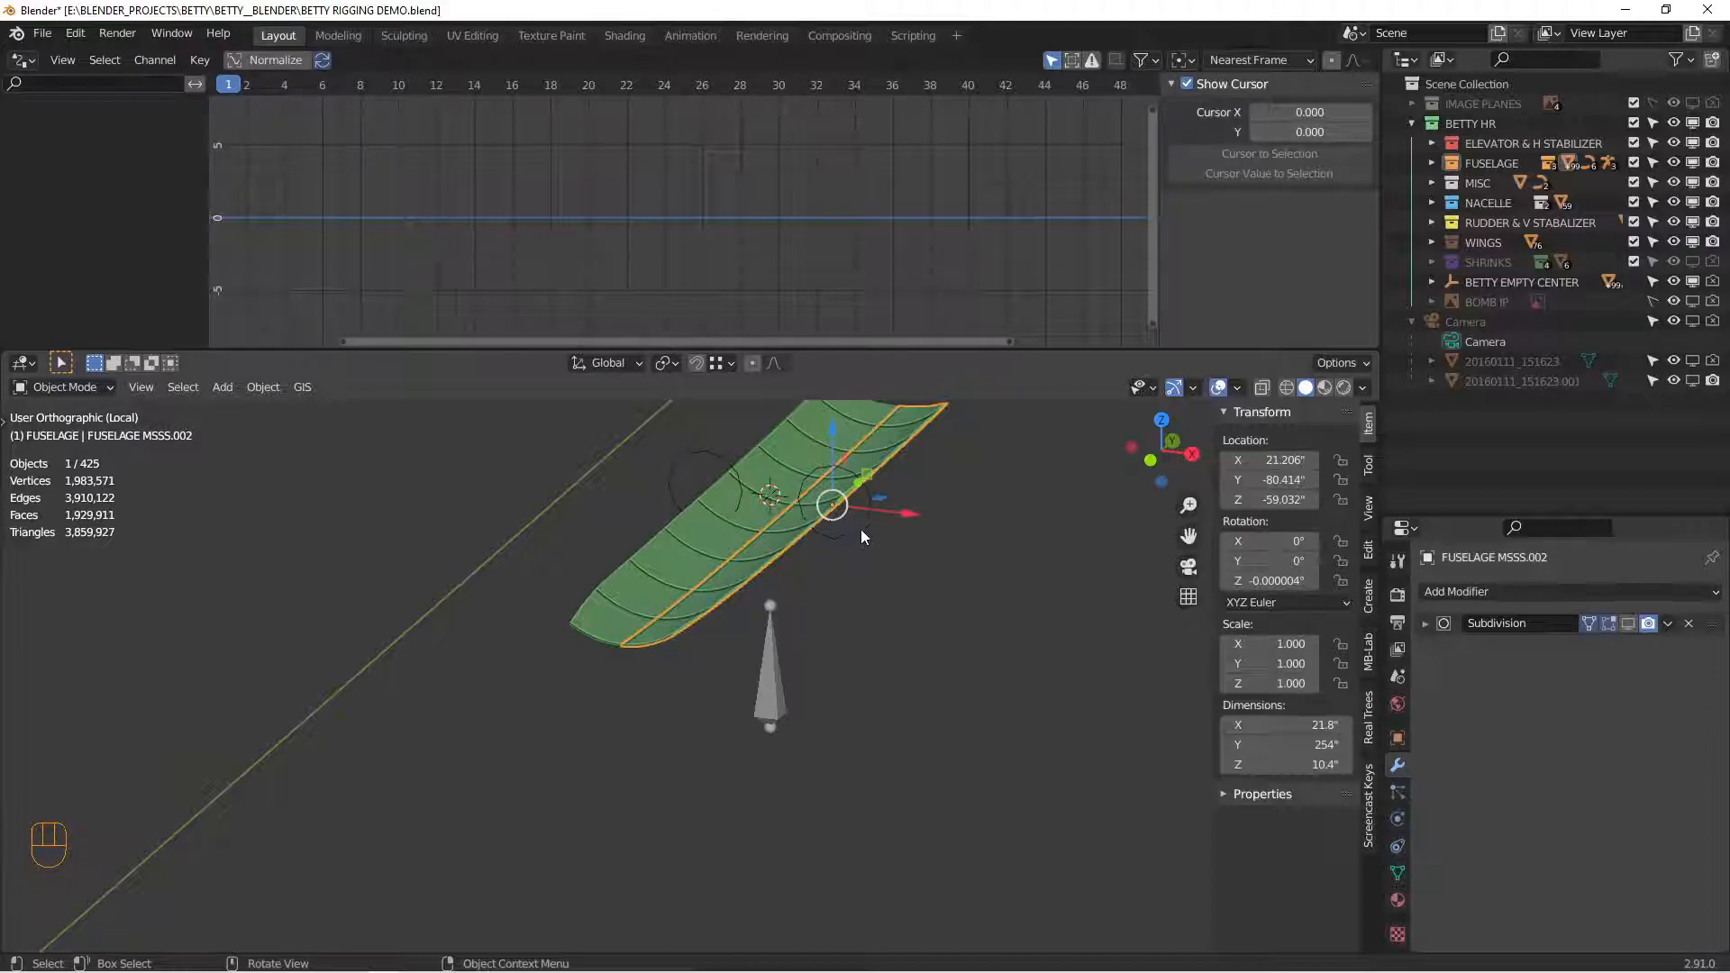
{"action": "left_click", "coordinate": [777, 649]}
{"action": "middle_click_drag", "start_coordinate": [776, 648], "coordinate": [823, 526]}
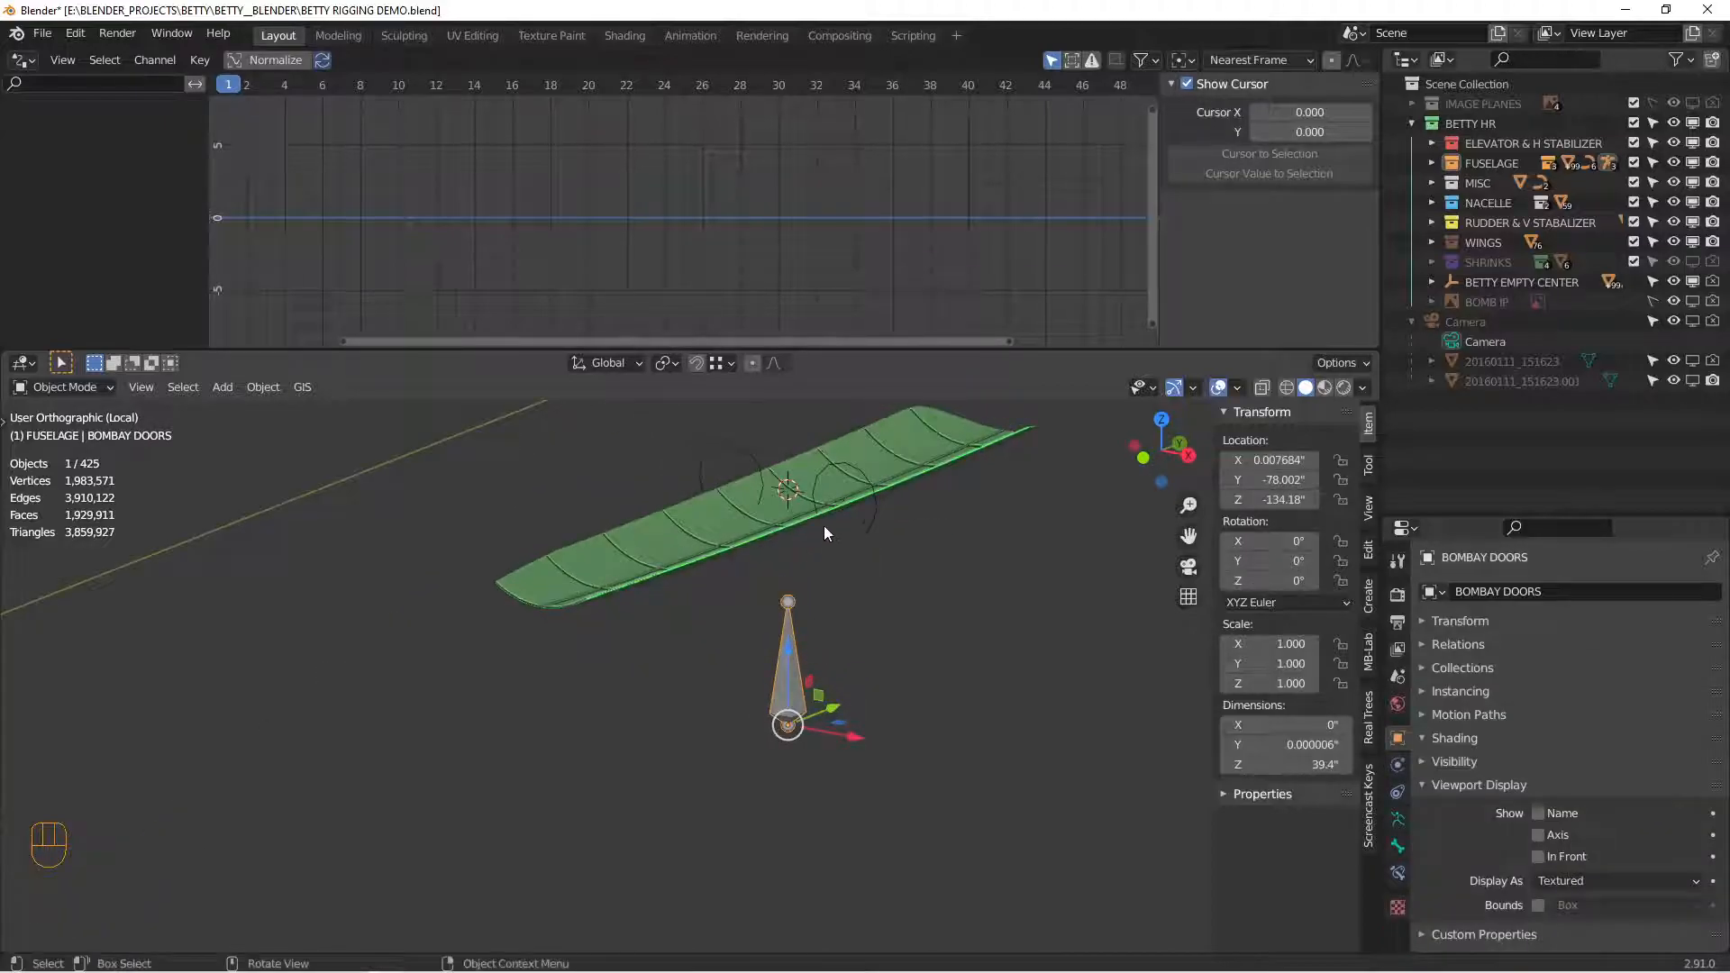
{"action": "left_click", "coordinate": [744, 444]}
{"action": "middle_click_drag", "start_coordinate": [744, 444], "coordinate": [667, 678]}
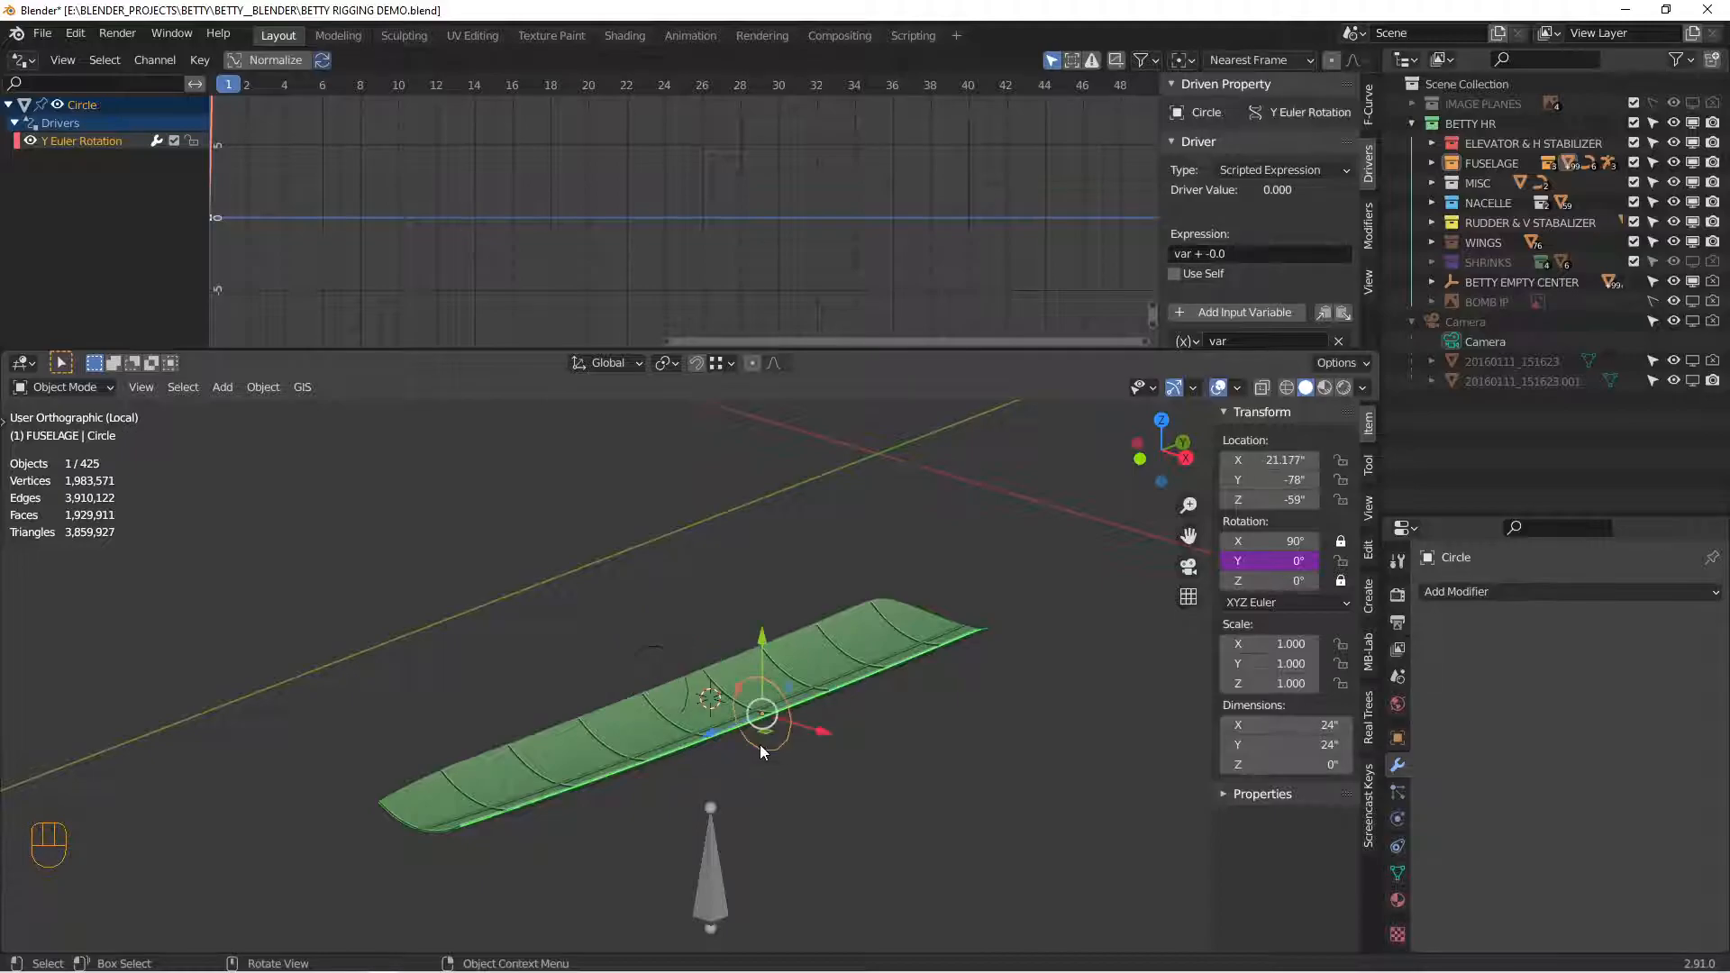
Step: Test rotating the BOMBAY DOORS armature at an angle and to both sides in front view, cancelling each rotation
{"action": "left_click_drag", "start_coordinate": [746, 797], "coordinate": [754, 647], "text": "alt+shift"}
{"action": "left_click", "coordinate": [726, 723]}
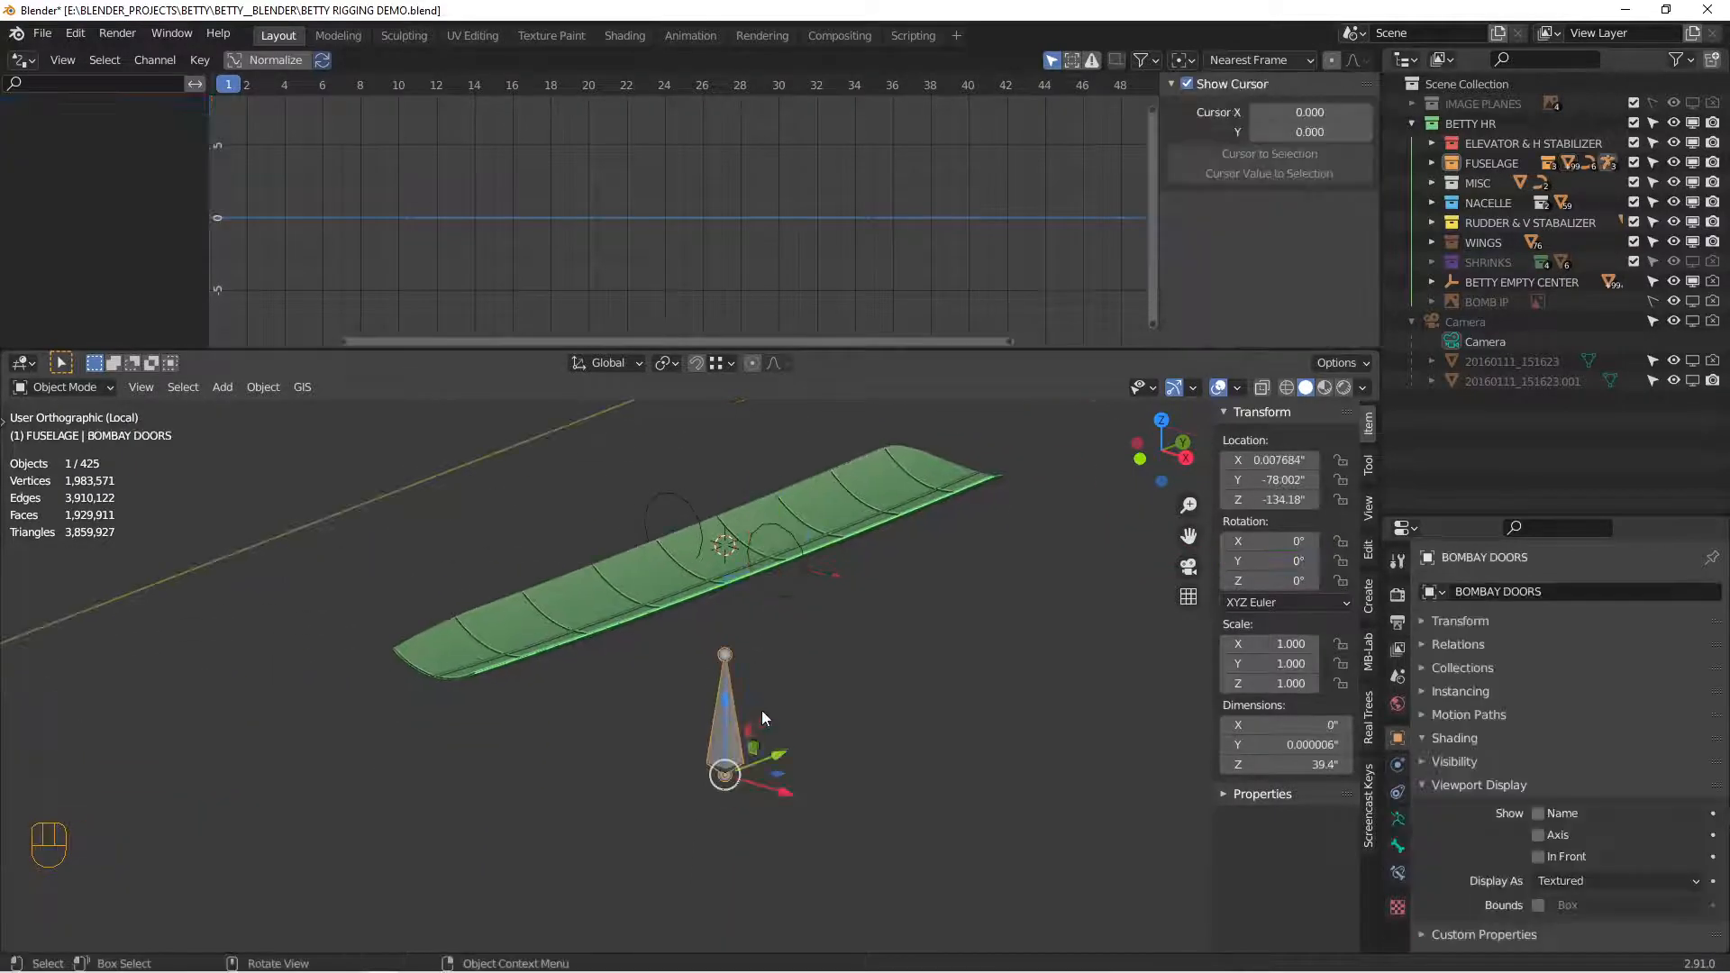
{"action": "middle_click_drag", "start_coordinate": [759, 712], "coordinate": [796, 700]}
{"action": "key", "text": "r"}
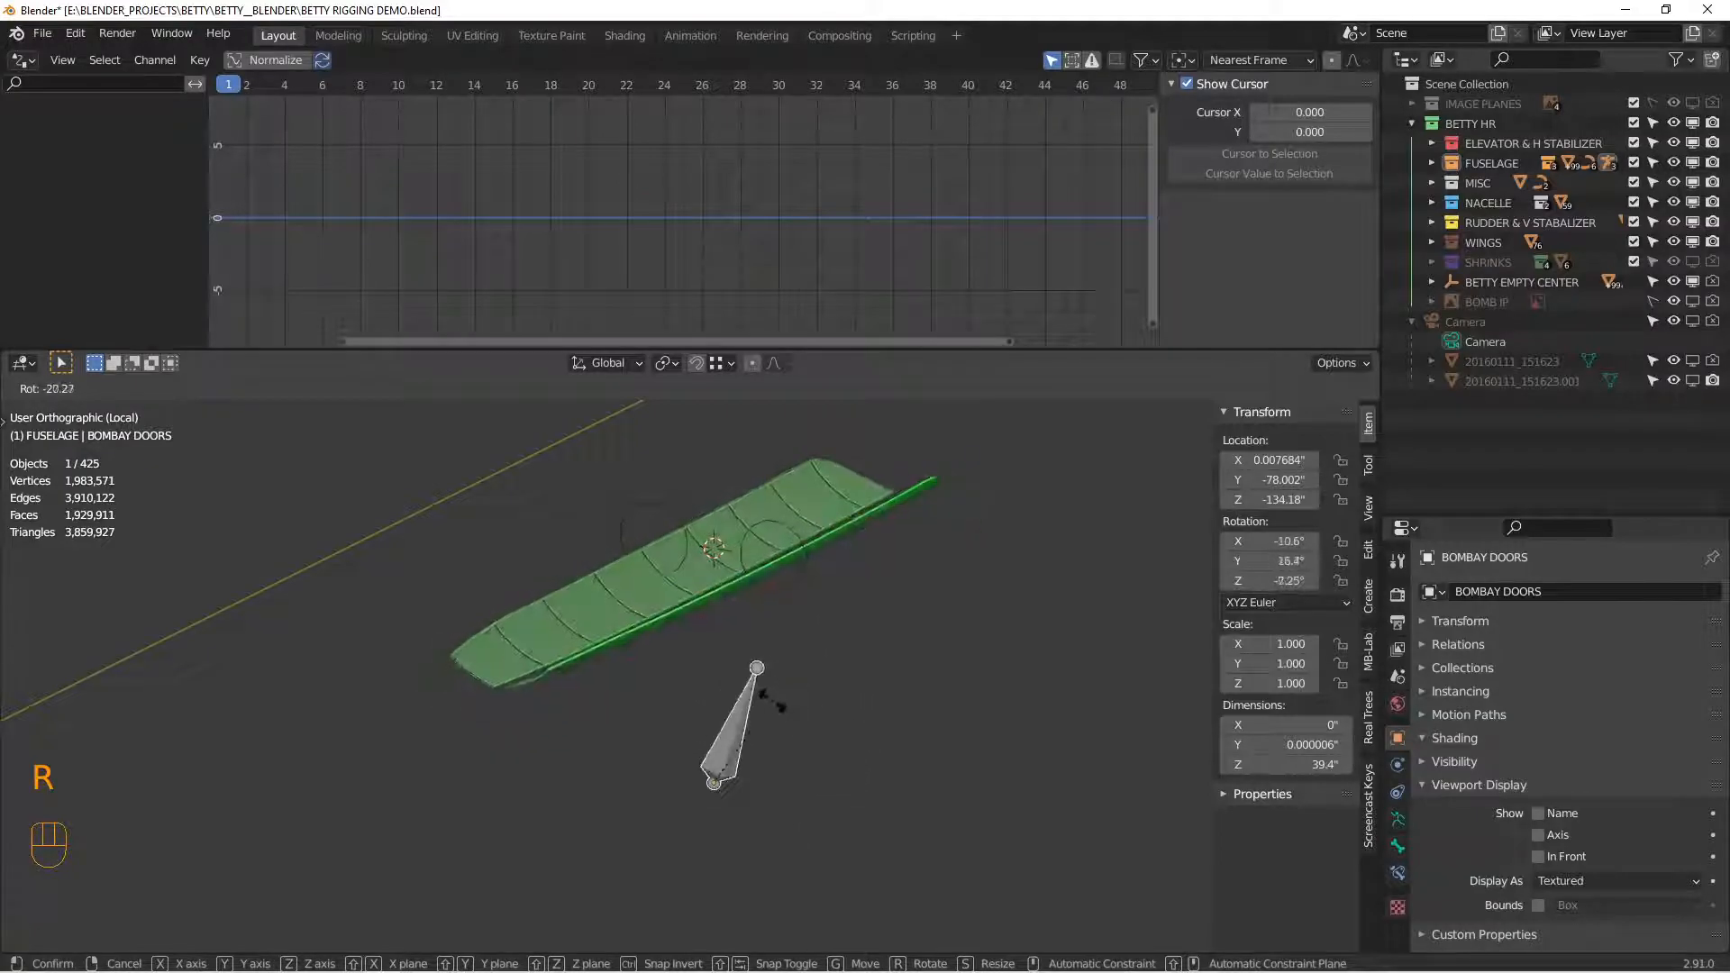
{"action": "key", "text": "Escape"}
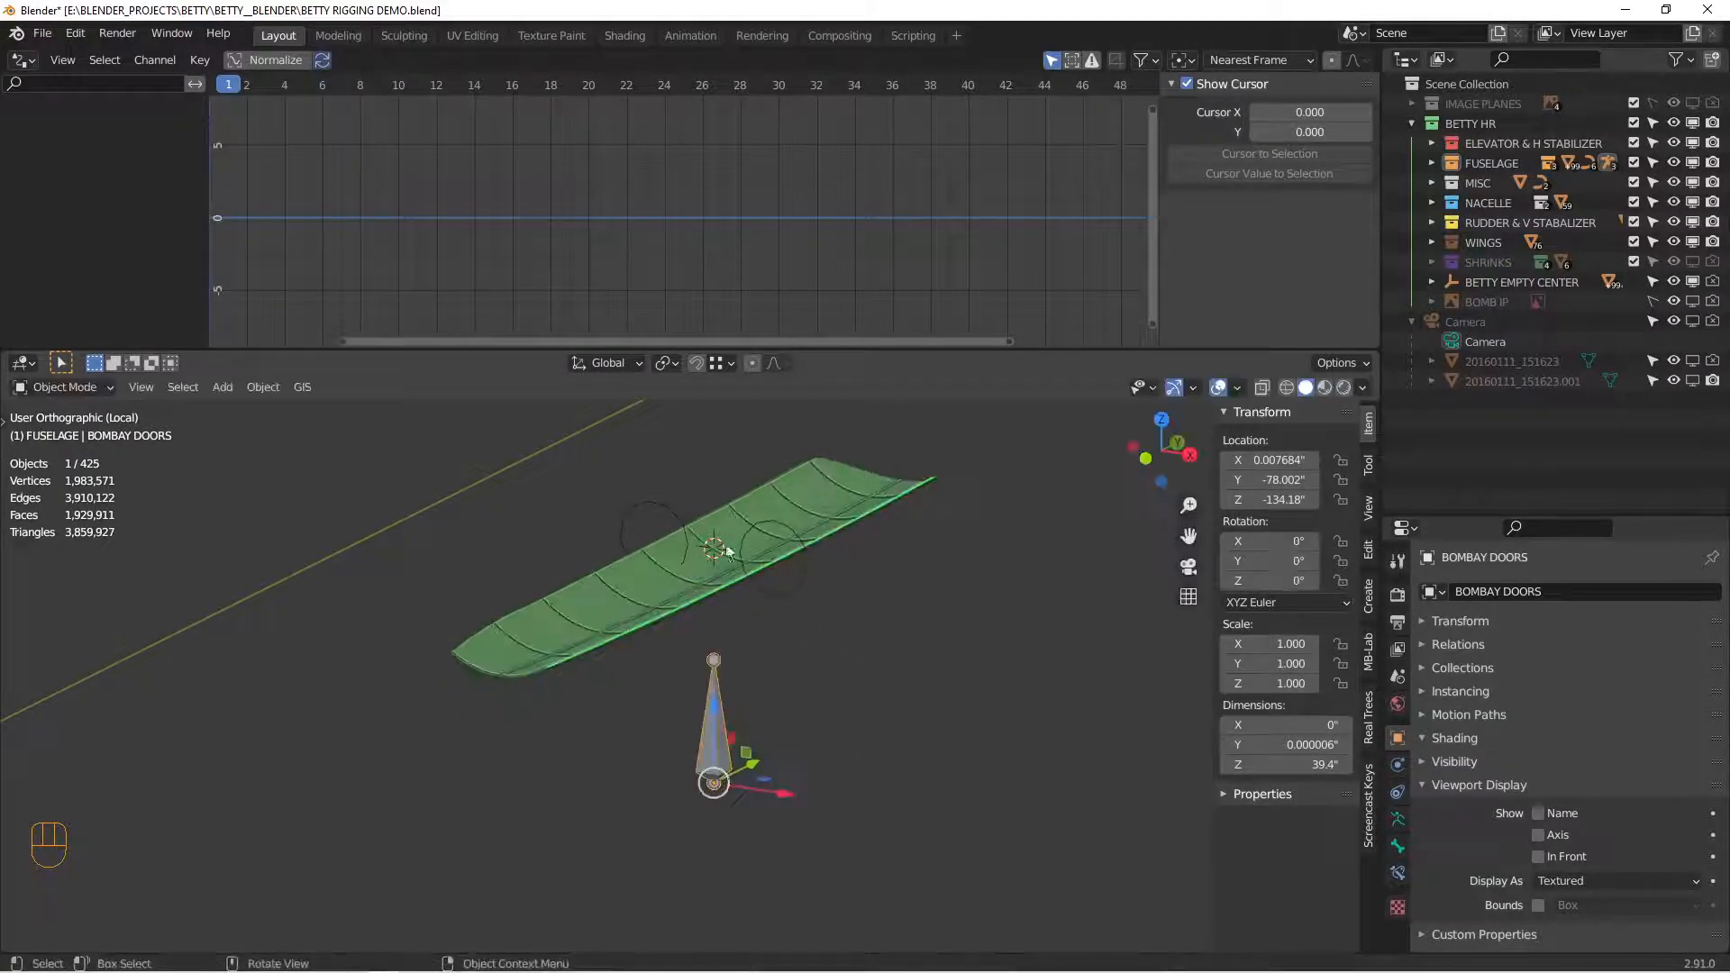
{"action": "middle_click_drag", "start_coordinate": [802, 546], "coordinate": [717, 657]}
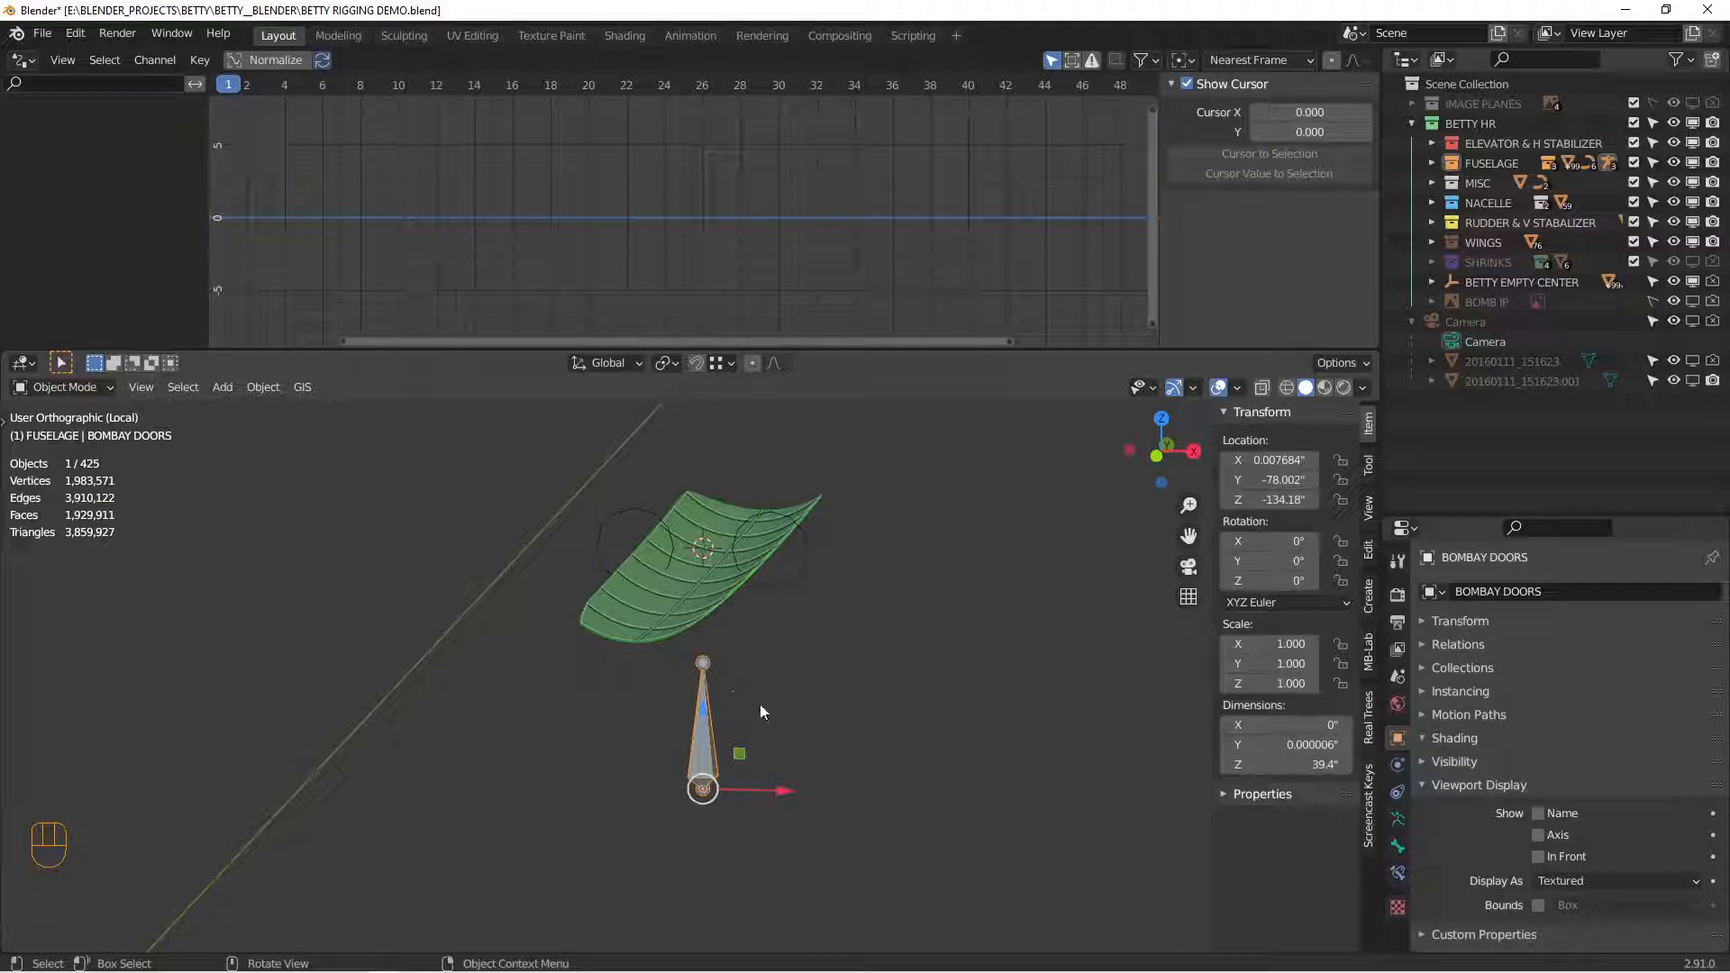
{"action": "key", "text": "KP_1"}
{"action": "key", "text": "r"}
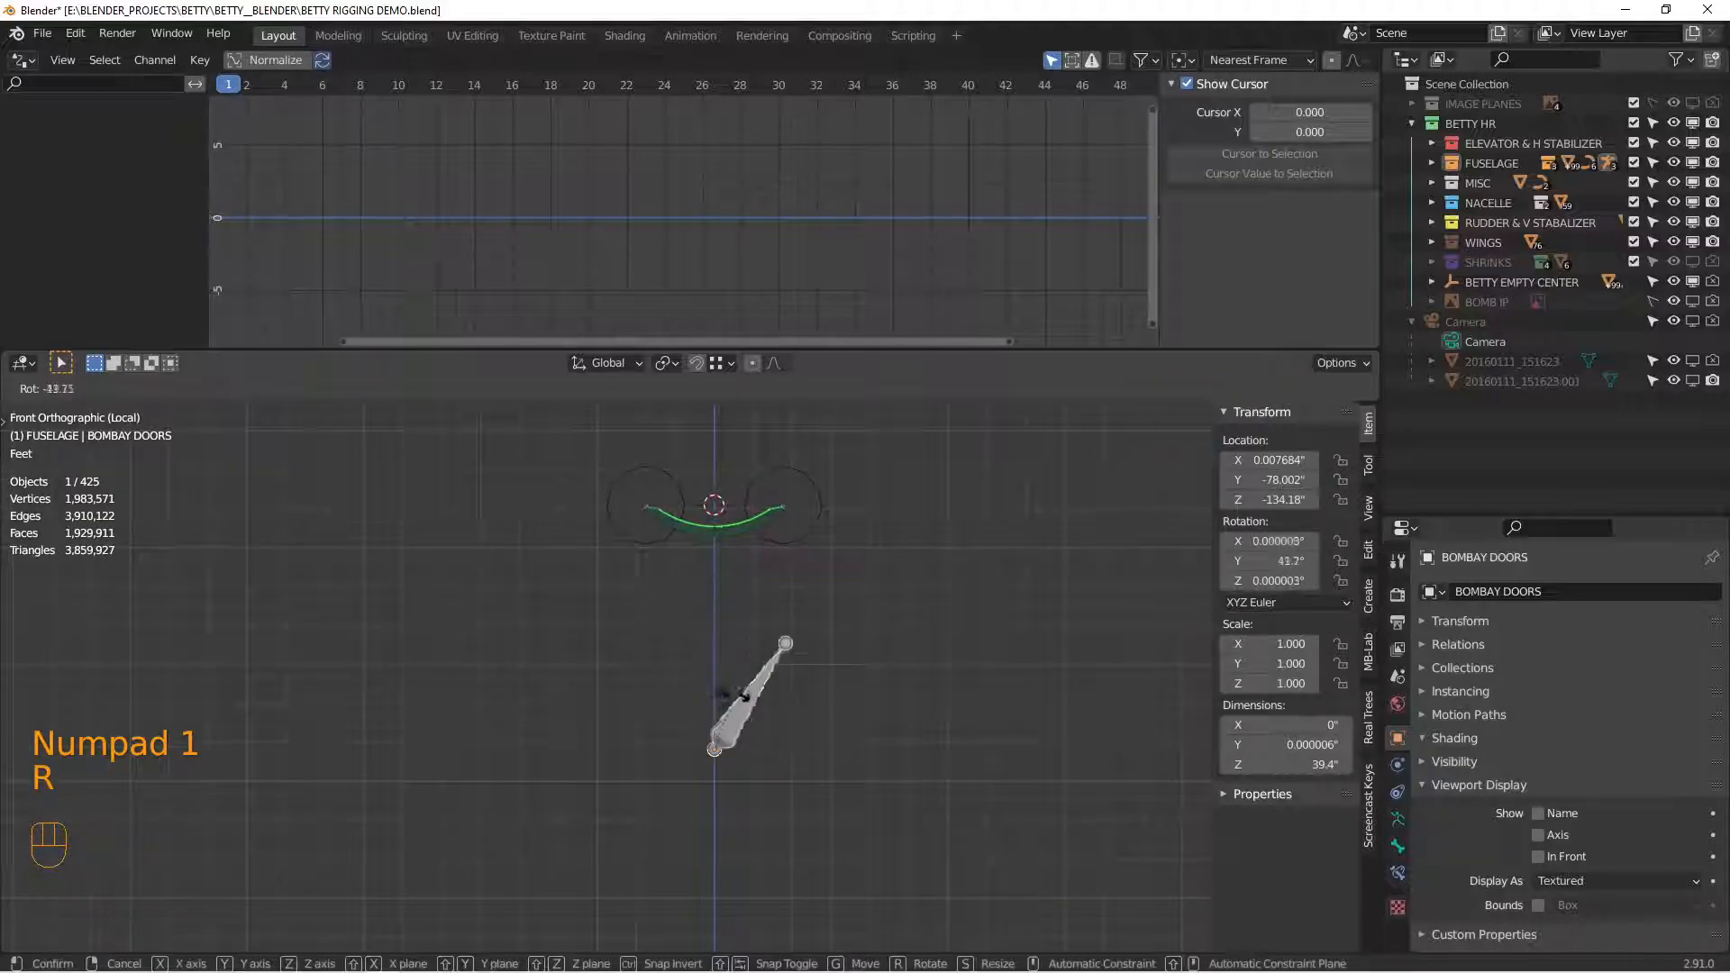
{"action": "right_click", "coordinate": [820, 569]}
{"action": "key", "text": "r"}
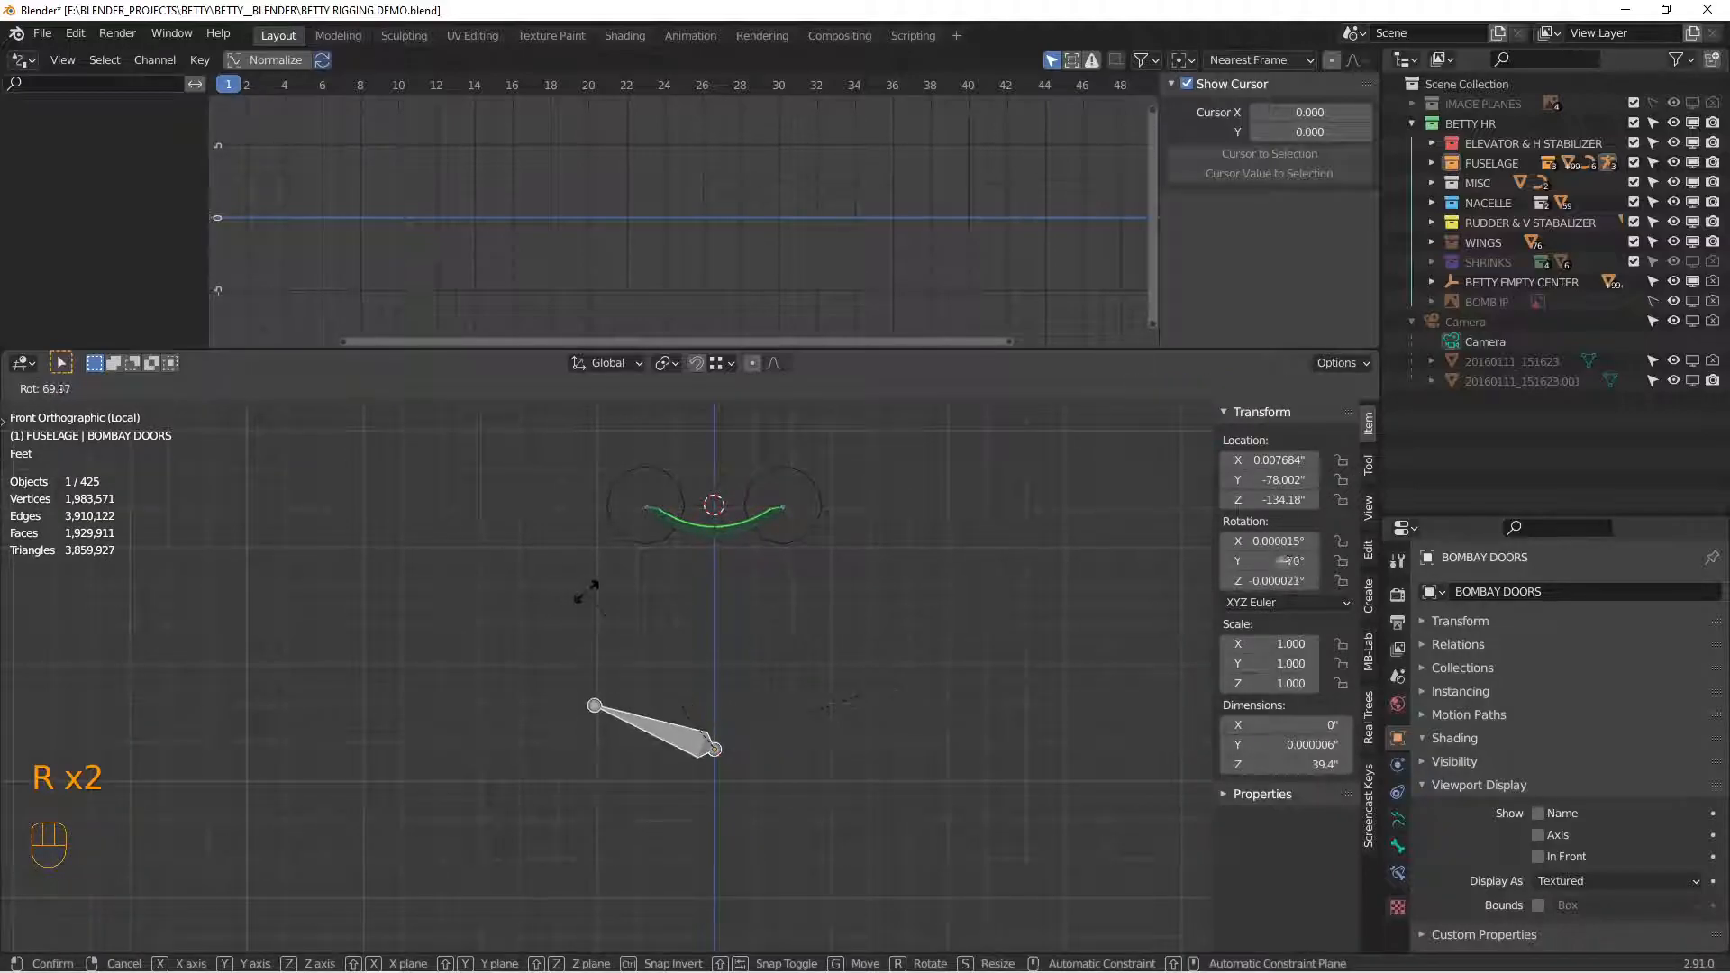
{"action": "right_click", "coordinate": [823, 701]}
Step: Test the doors' swing by rotating the BOMBAY DOORS armature from the side and in right view, cancelling each rotation
{"action": "middle_click_drag", "start_coordinate": [820, 693], "coordinate": [663, 721]}
{"action": "key", "text": "r"}
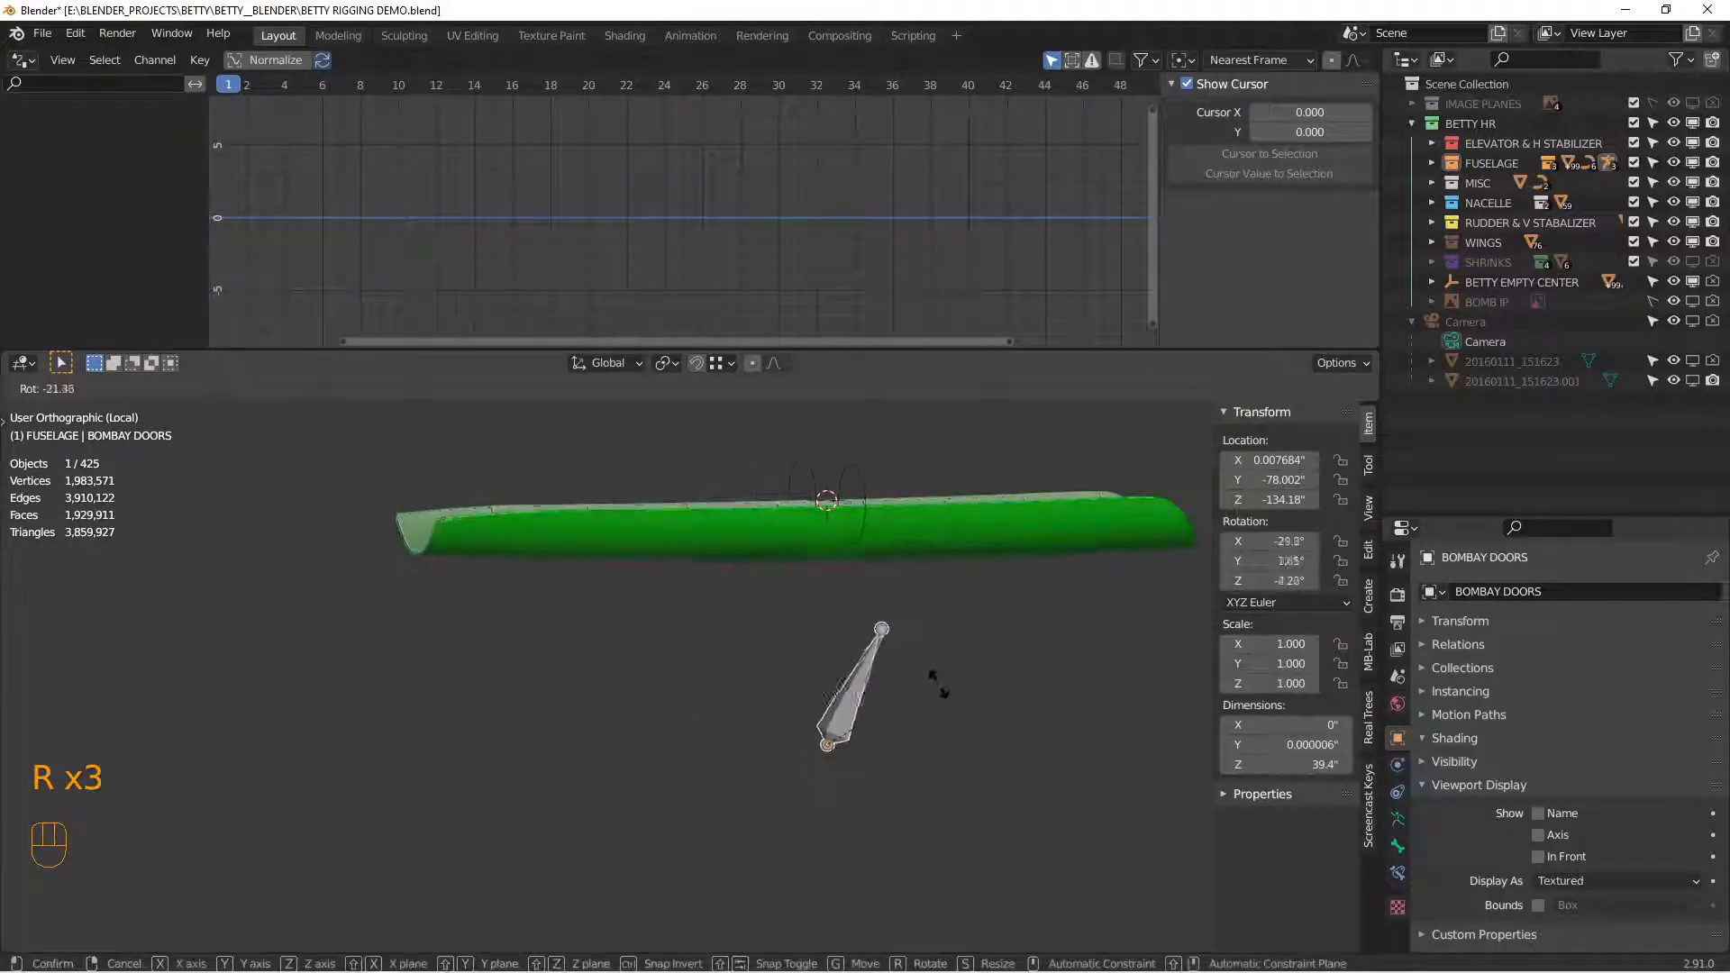
{"action": "right_click", "coordinate": [971, 741]}
{"action": "middle_click_drag", "start_coordinate": [917, 708], "coordinate": [860, 689]}
{"action": "key", "text": "KP_3"}
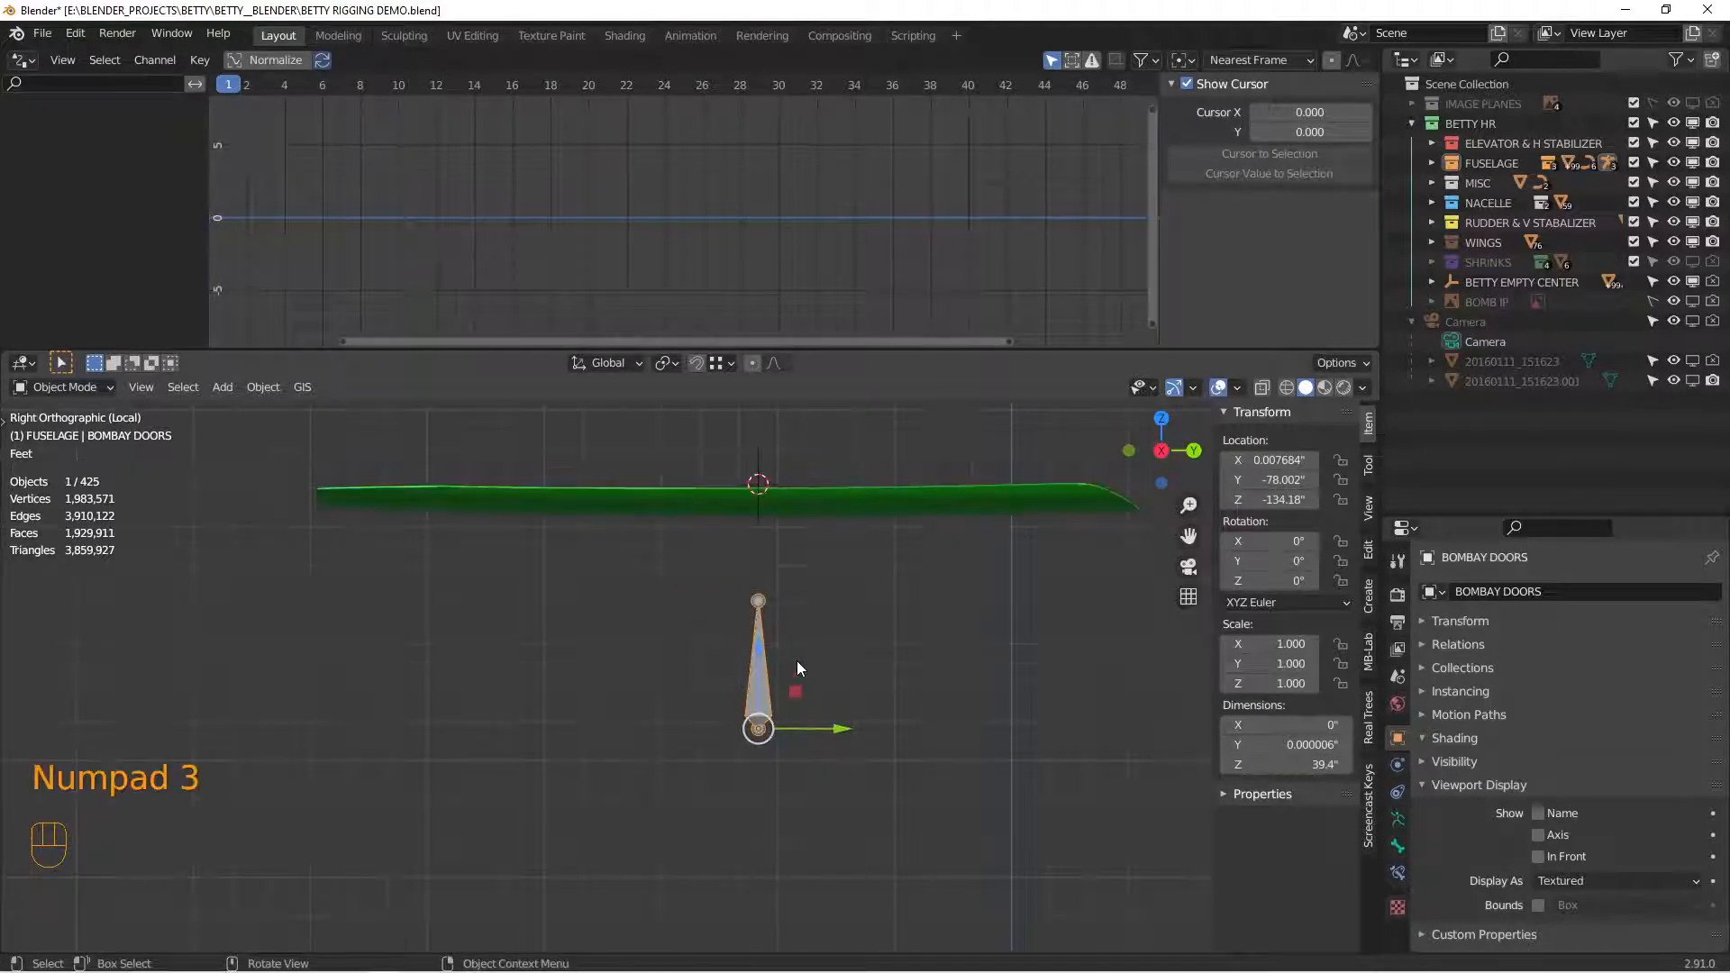
{"action": "key", "text": "r"}
{"action": "right_click", "coordinate": [831, 671]}
{"action": "middle_click_drag", "start_coordinate": [831, 670], "coordinate": [896, 682]}
{"action": "middle_click_drag", "start_coordinate": [771, 650], "coordinate": [705, 665]}
Step: Leave local view and select the pair of landing gear doors under one engine nacelle, including GEAR DOOR (INNER)
{"action": "key", "text": "KP_Divide"}
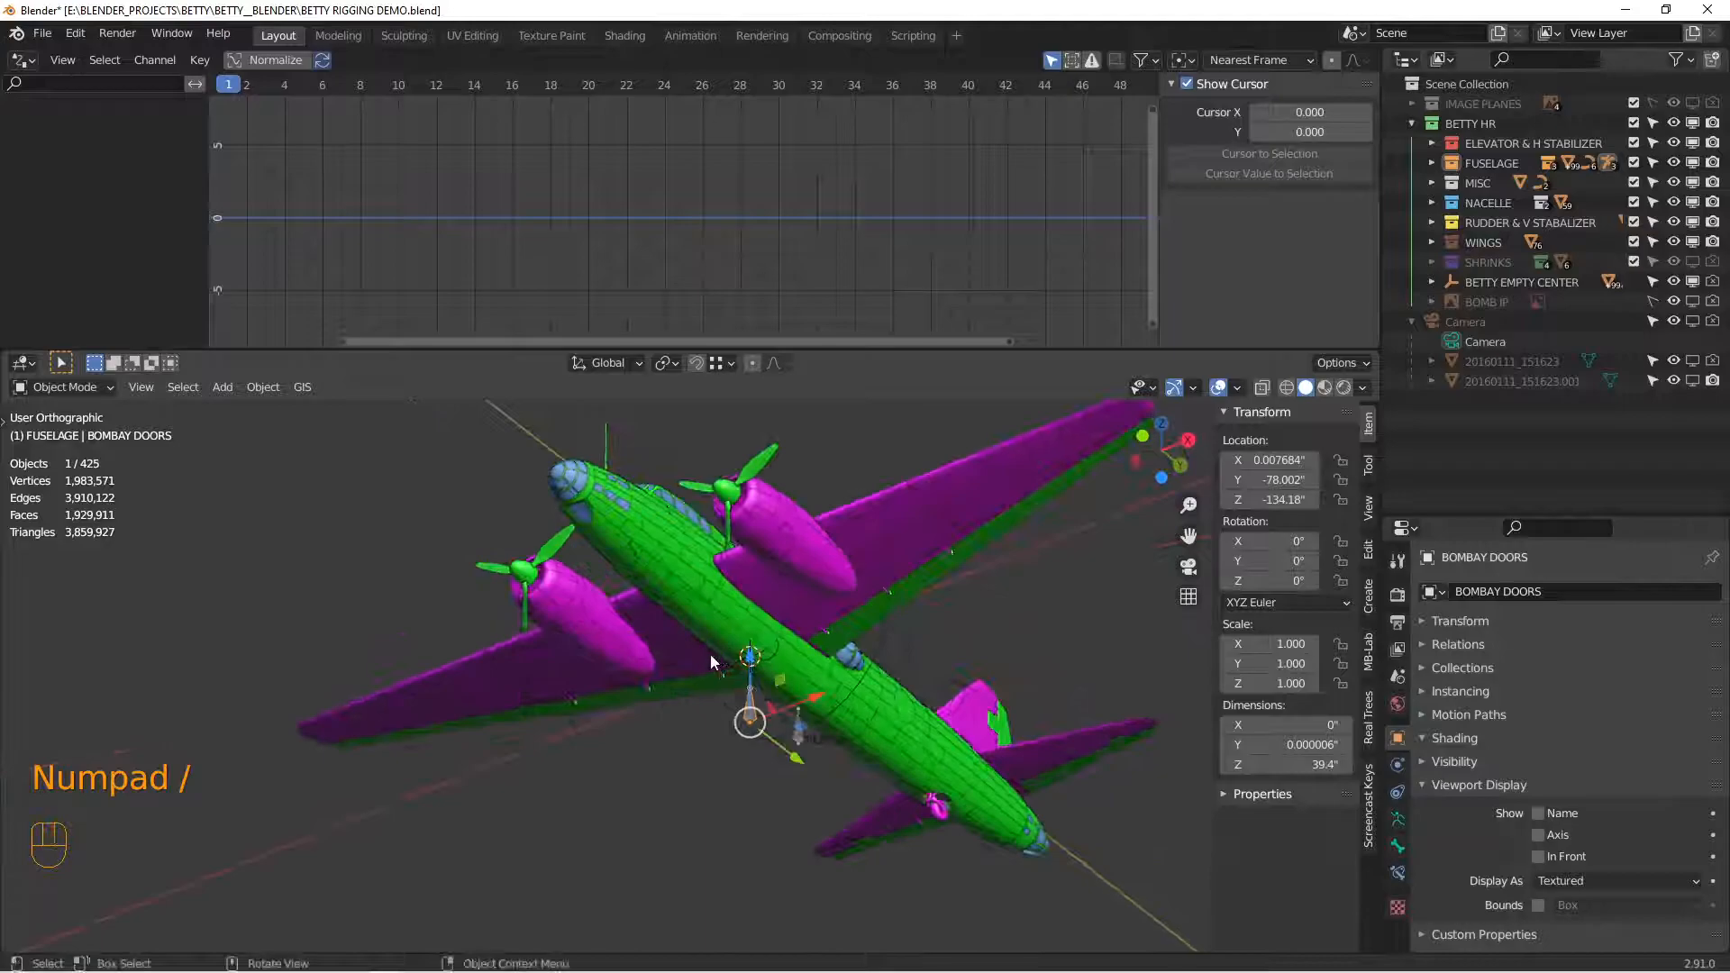
{"action": "key", "text": "alt+a"}
{"action": "middle_click_drag", "start_coordinate": [712, 656], "coordinate": [728, 656]}
{"action": "scroll", "coordinate": [728, 656], "scroll_direction": "up", "scroll_amount": 2}
{"action": "middle_click_drag", "start_coordinate": [758, 573], "coordinate": [742, 706], "text": "shift"}
{"action": "left_click", "coordinate": [809, 641]}
{"action": "middle_click_drag", "start_coordinate": [809, 641], "coordinate": [726, 624]}
{"action": "left_click", "coordinate": [824, 665], "text": "shift"}
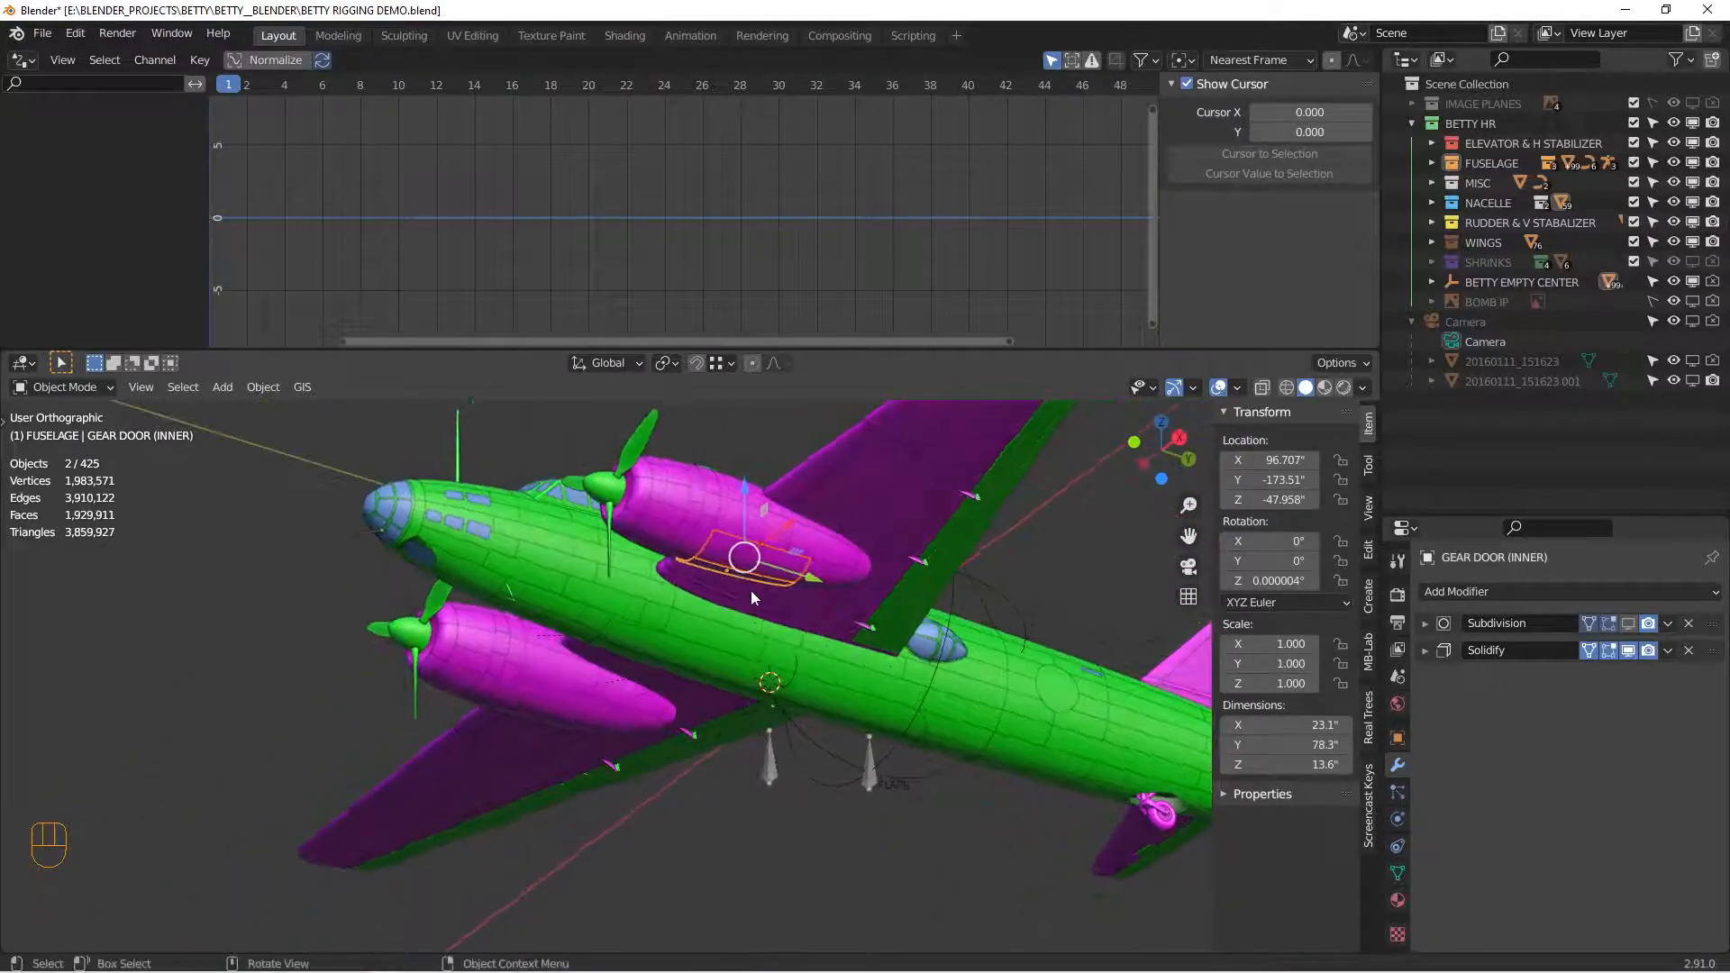
Step: Hide the selected pair of landing gear doors and select the landing gear exposed inside the nacelle
{"action": "key", "text": "g"}
{"action": "right_click", "coordinate": [852, 626]}
{"action": "key", "text": "h"}
{"action": "scroll", "coordinate": [802, 610], "scroll_direction": "up", "scroll_amount": 2}
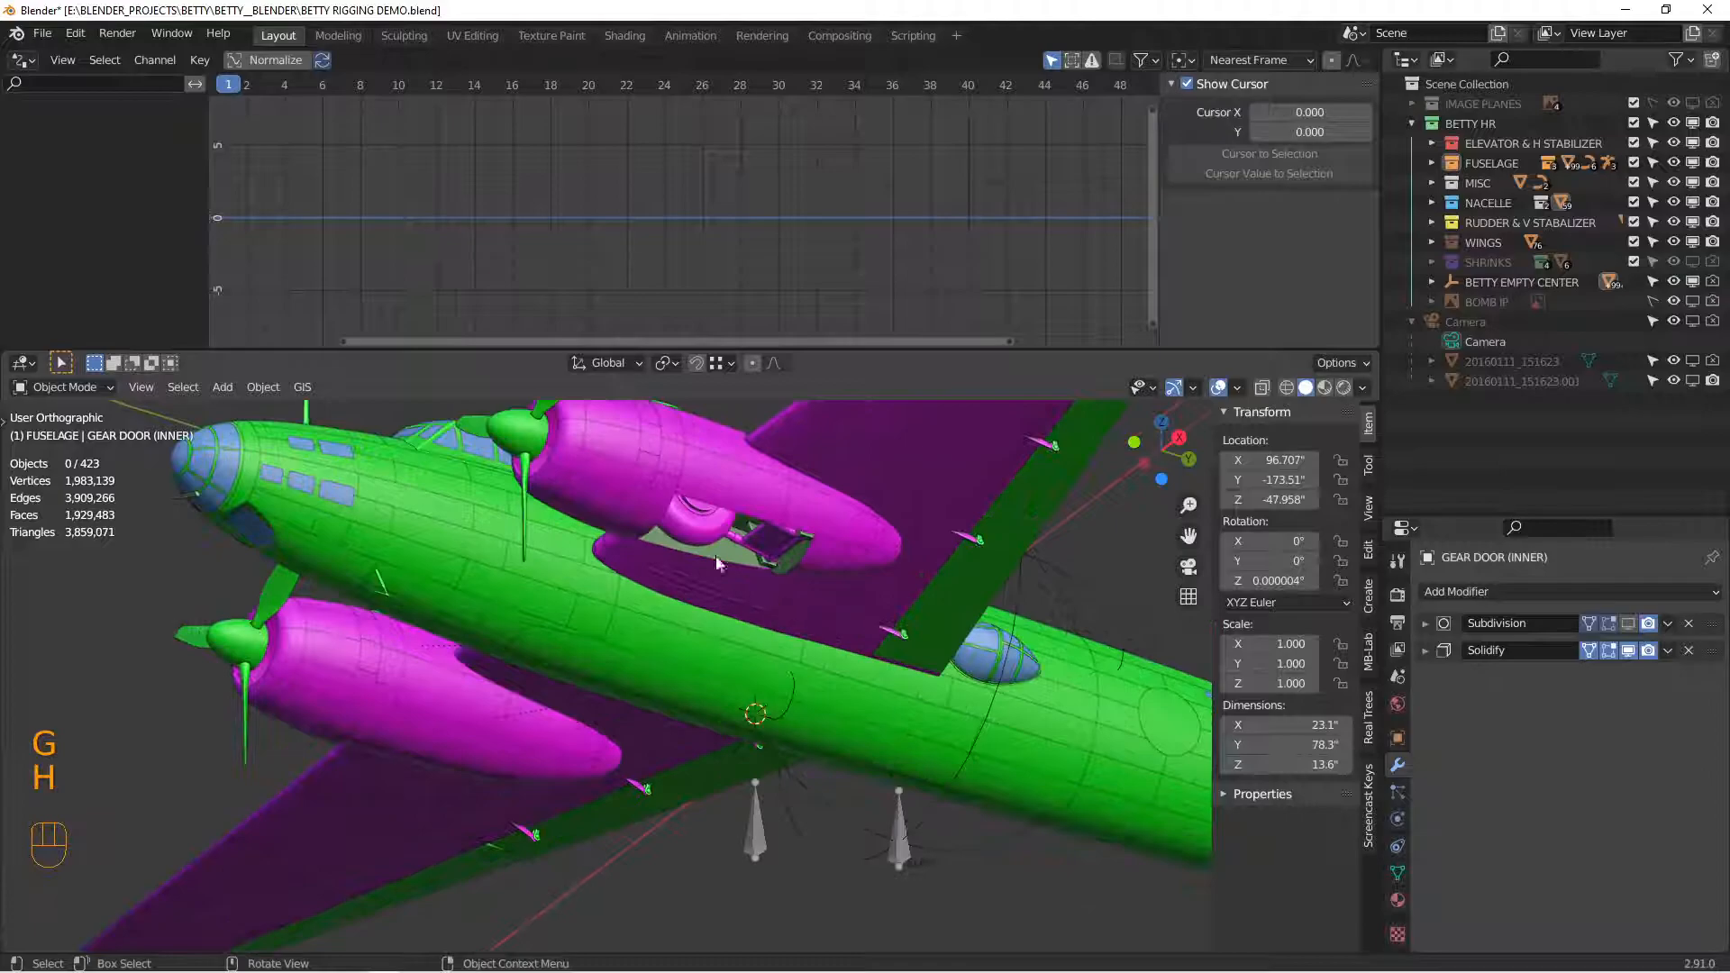
{"action": "left_click", "coordinate": [716, 554]}
Step: Try swinging the landing gear down out of the nacelle with a free rotation, then cancel it
{"action": "middle_click_drag", "start_coordinate": [743, 689], "coordinate": [716, 721]}
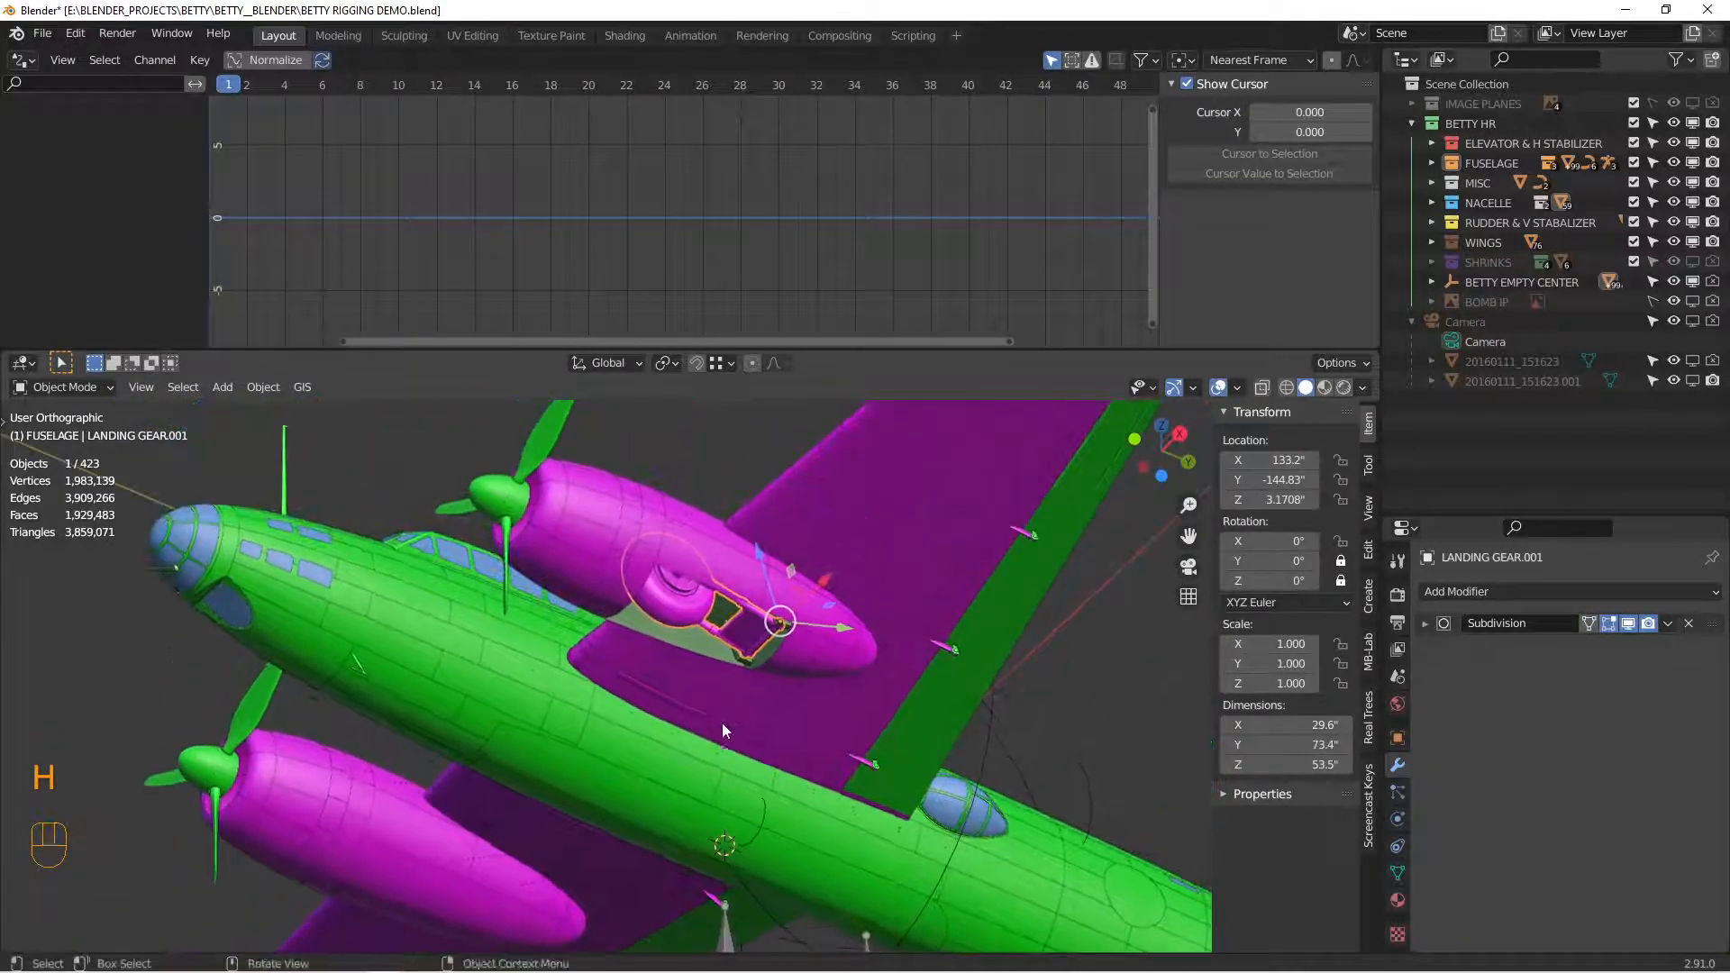
{"action": "scroll", "coordinate": [721, 724], "scroll_direction": "down", "scroll_amount": 5}
{"action": "left_click_drag", "start_coordinate": [805, 736], "coordinate": [789, 644], "text": "alt+shift"}
{"action": "scroll", "coordinate": [939, 740], "scroll_direction": "up", "scroll_amount": 3}
{"action": "scroll", "coordinate": [872, 633], "scroll_direction": "up", "scroll_amount": 5}
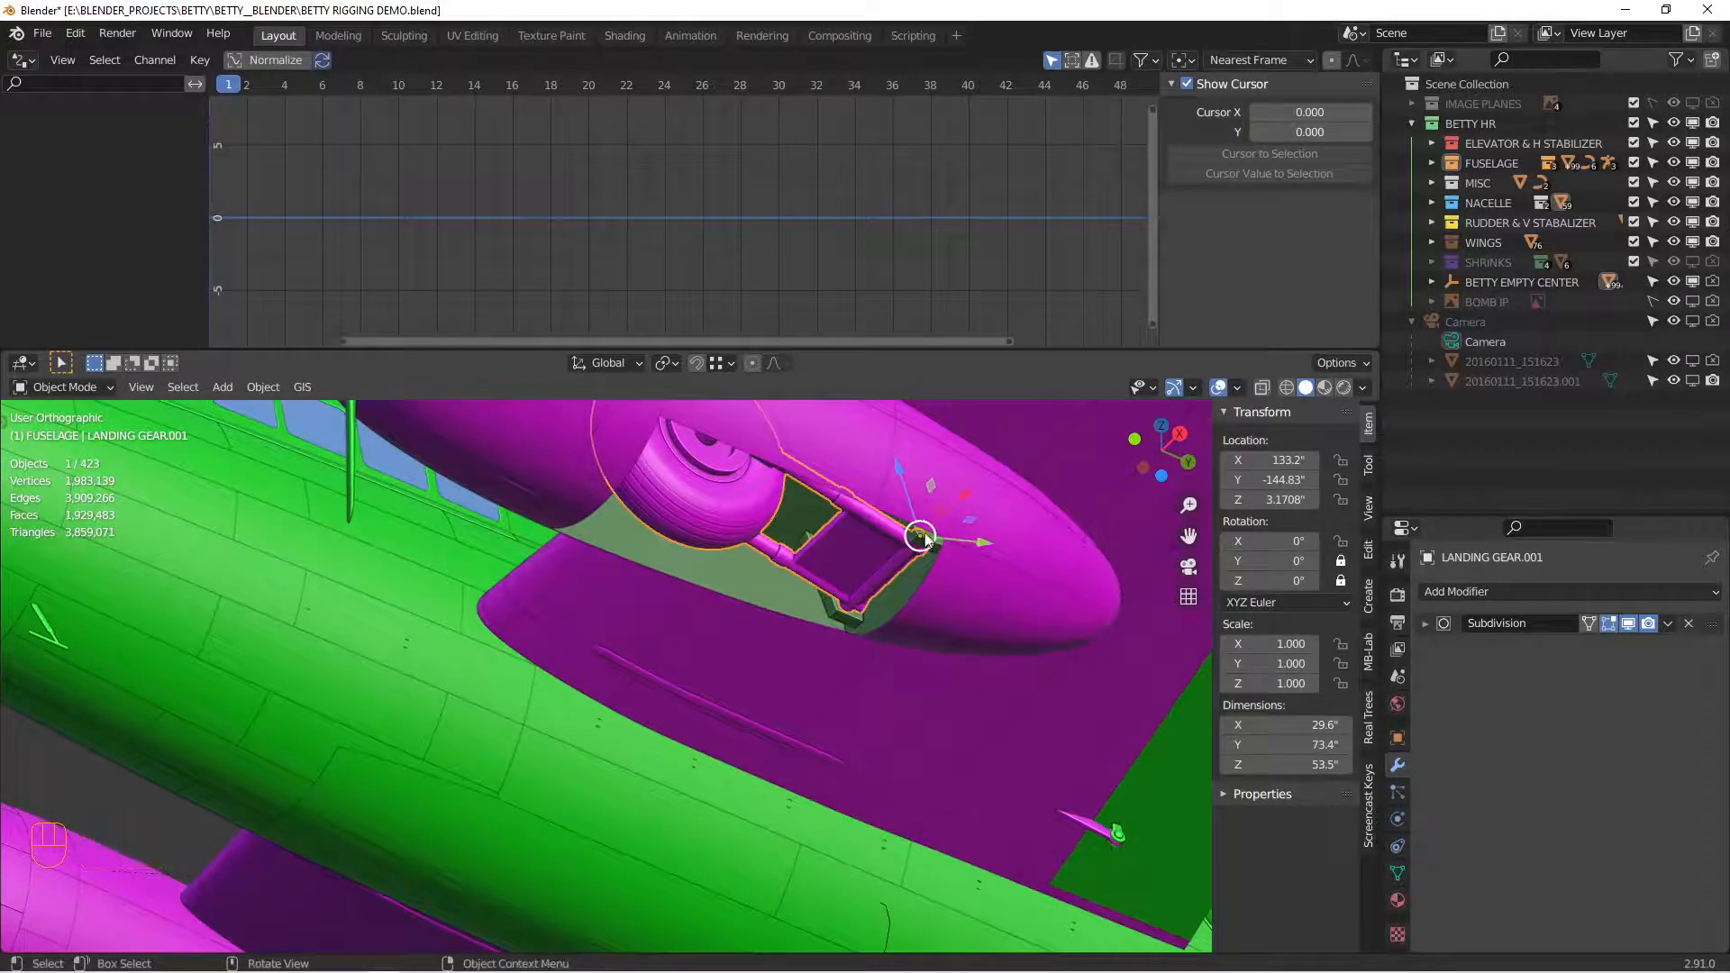
{"action": "left_click_drag", "start_coordinate": [855, 586], "coordinate": [795, 681], "text": "alt+shift"}
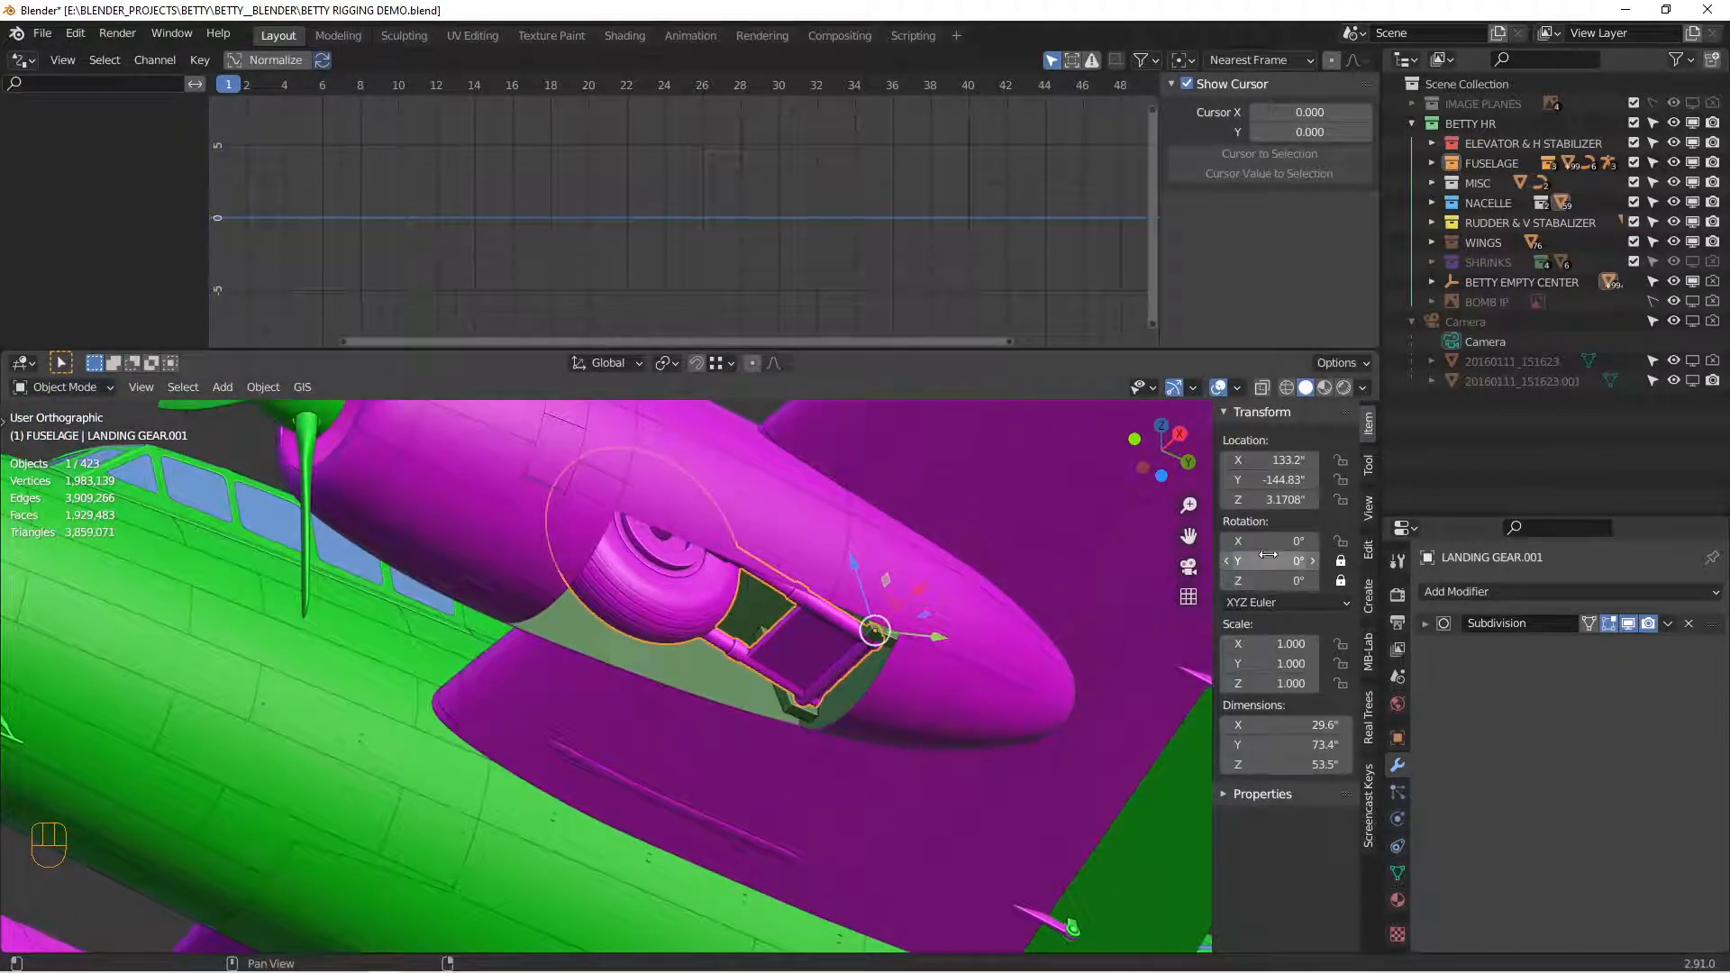
{"action": "scroll", "coordinate": [712, 710], "scroll_direction": "down", "scroll_amount": 5}
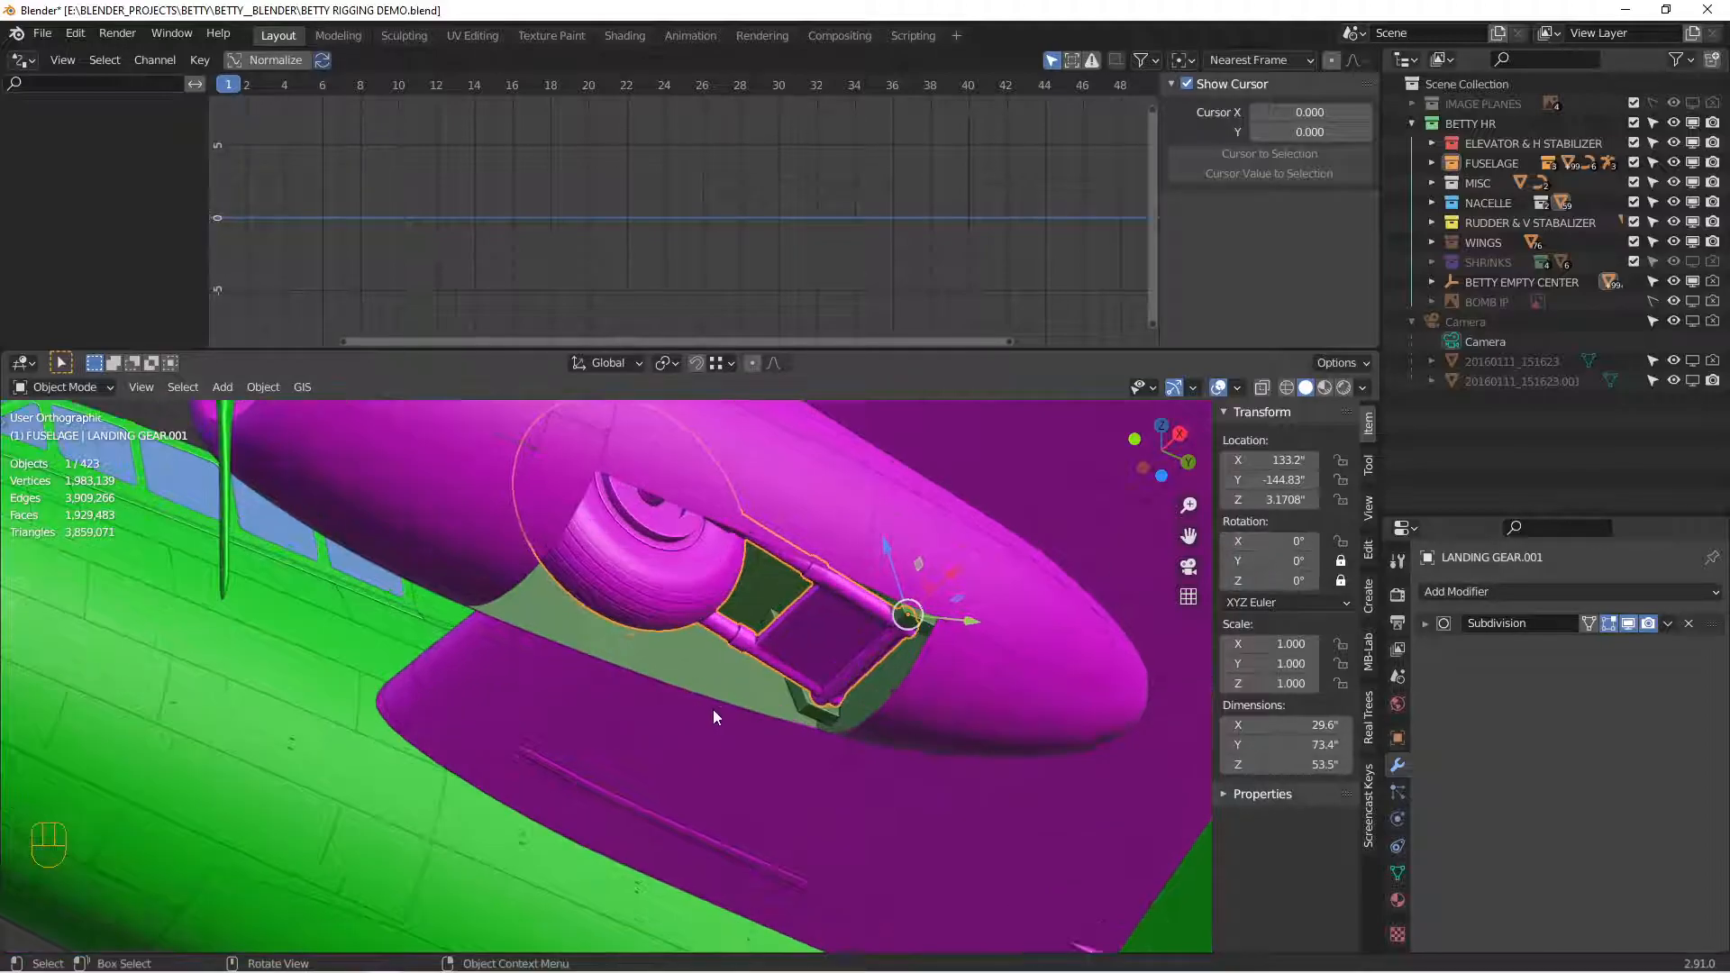
{"action": "key", "text": "r"}
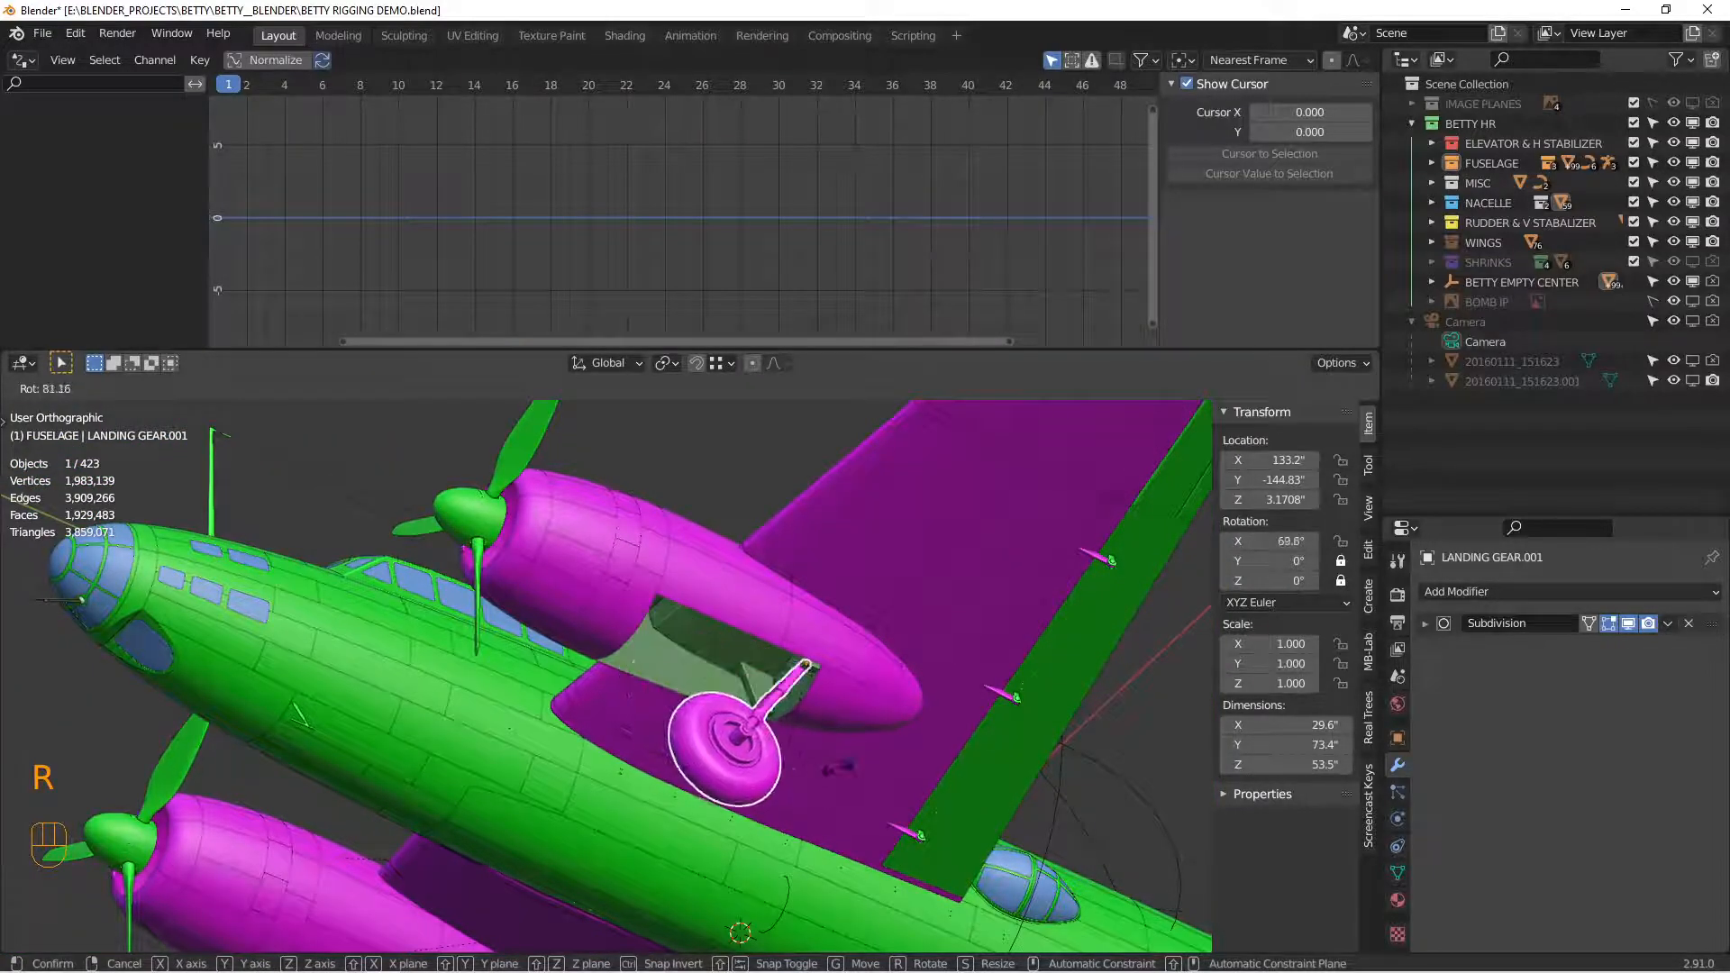
{"action": "right_click", "coordinate": [780, 693]}
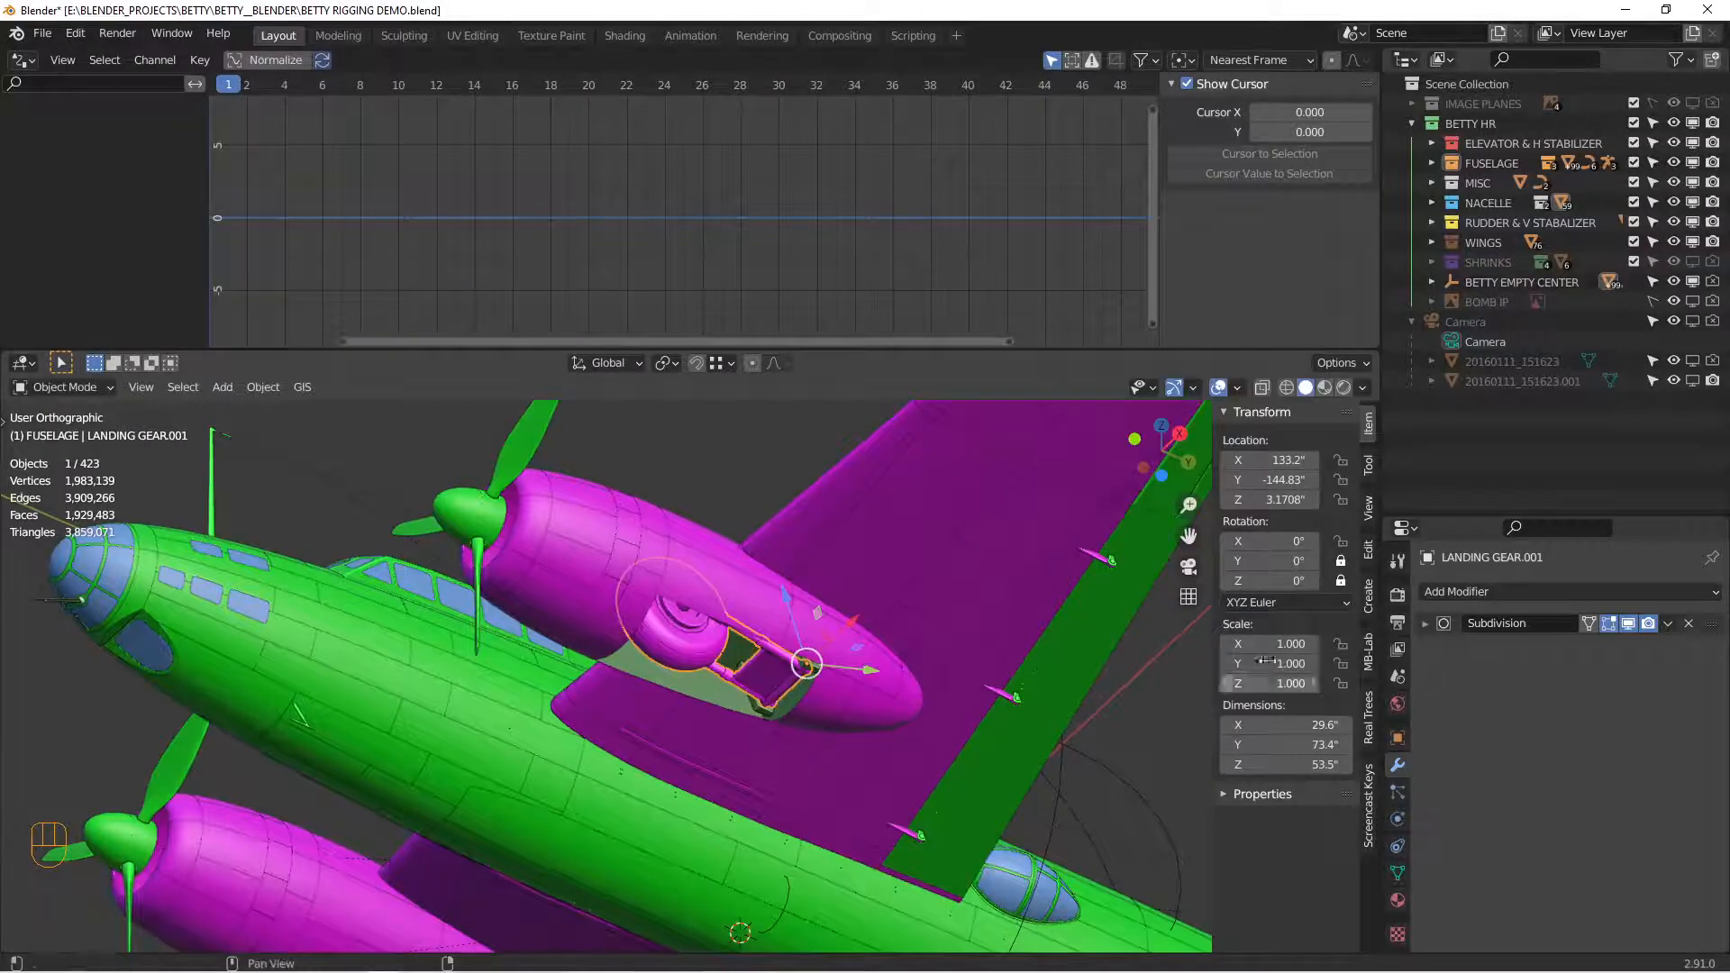
Step: Set the landing gear's X rotation to 24.1° and view the whole aircraft from the front side
{"action": "mouse_move", "coordinate": [1279, 540]}
{"action": "left_mouse_down"}
{"action": "mouse_move", "coordinate": [1334, 540]}
{"action": "mouse_move", "coordinate": [1281, 542]}
{"action": "left_mouse_up"}
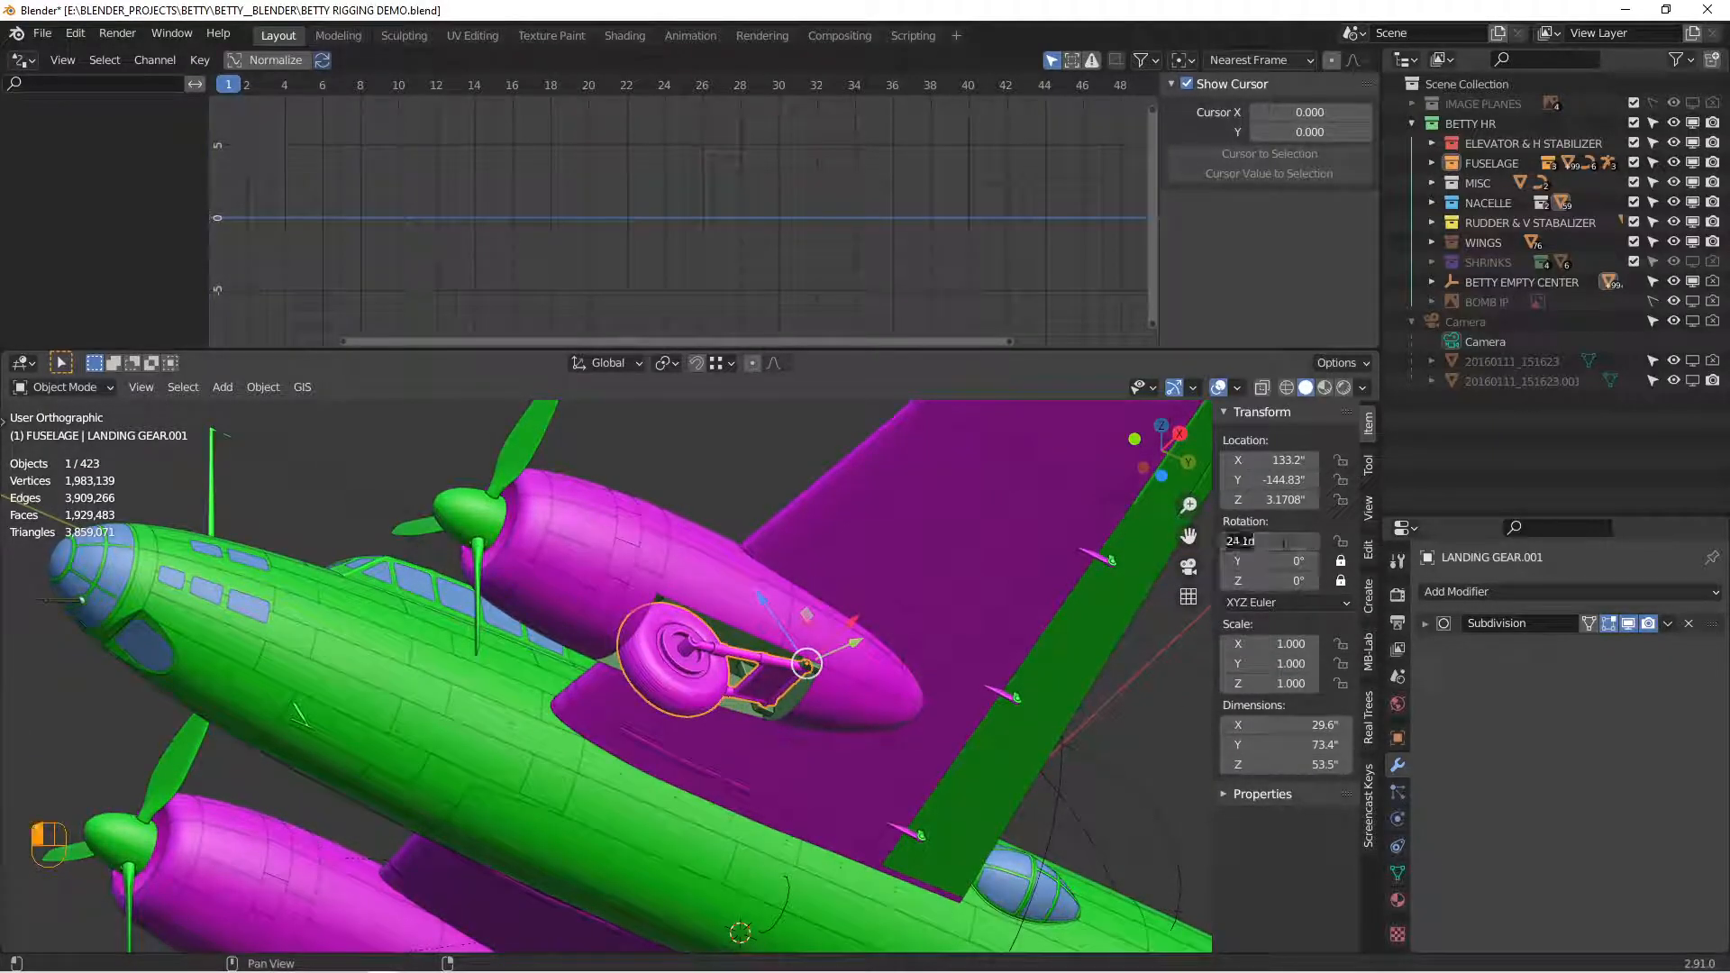
{"action": "scroll", "coordinate": [734, 690], "scroll_direction": "down", "scroll_amount": 4}
{"action": "middle_click_drag", "start_coordinate": [739, 692], "coordinate": [825, 646]}
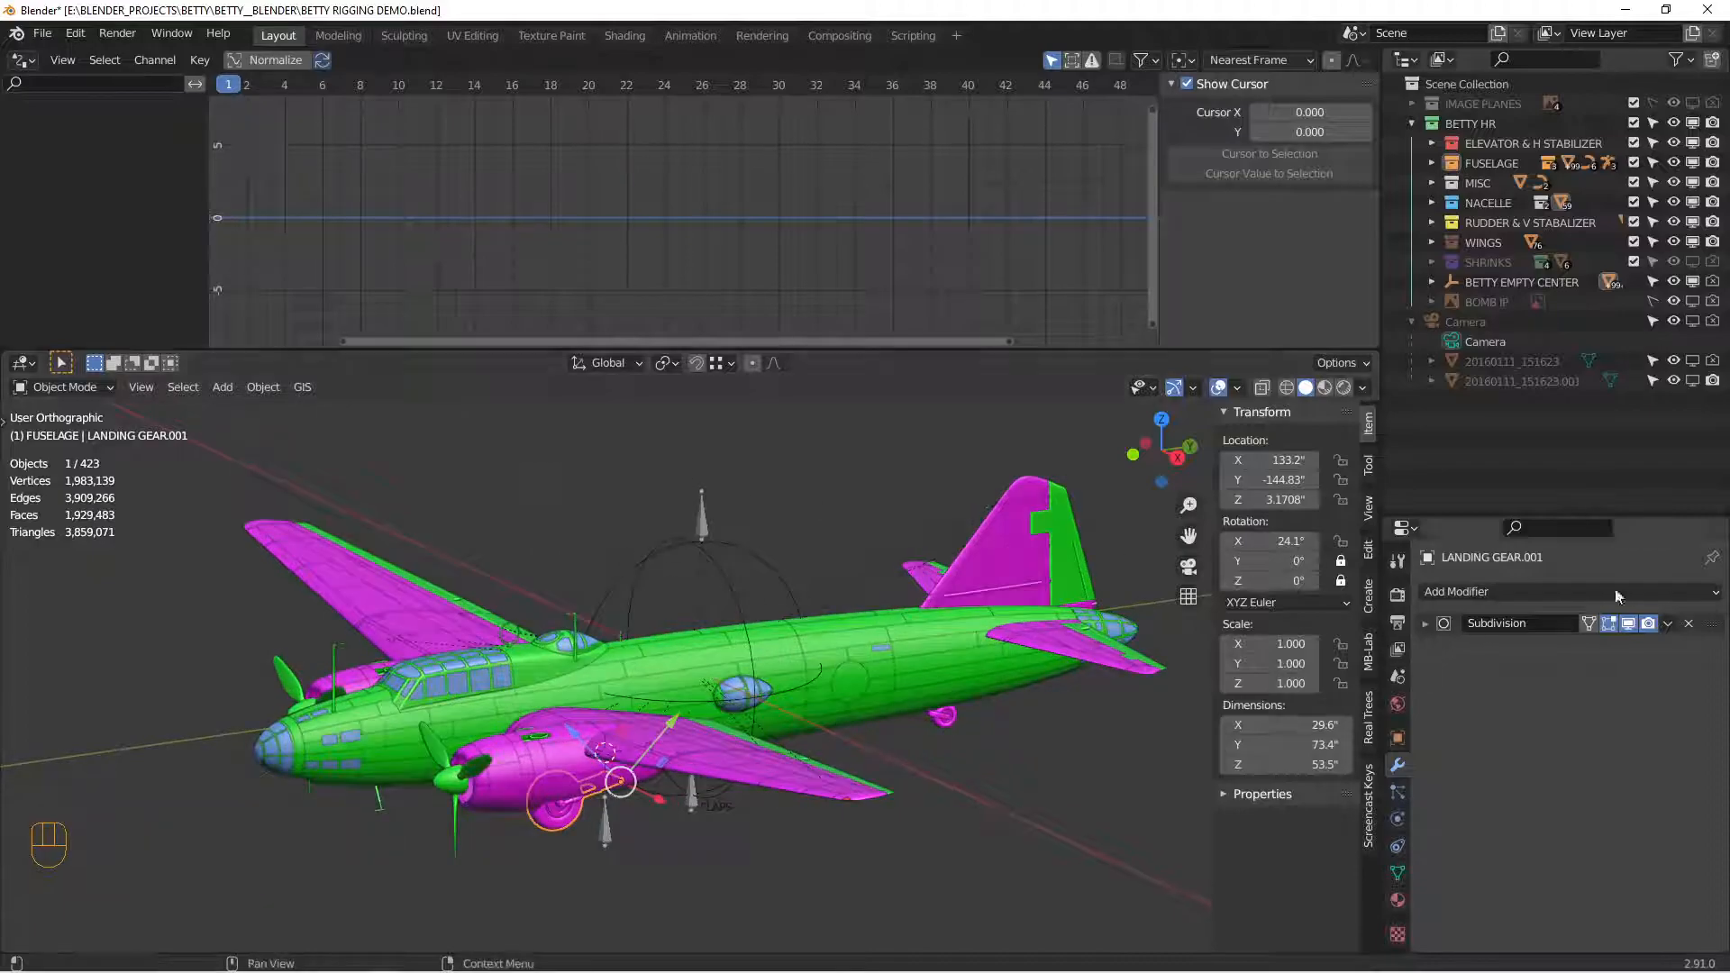